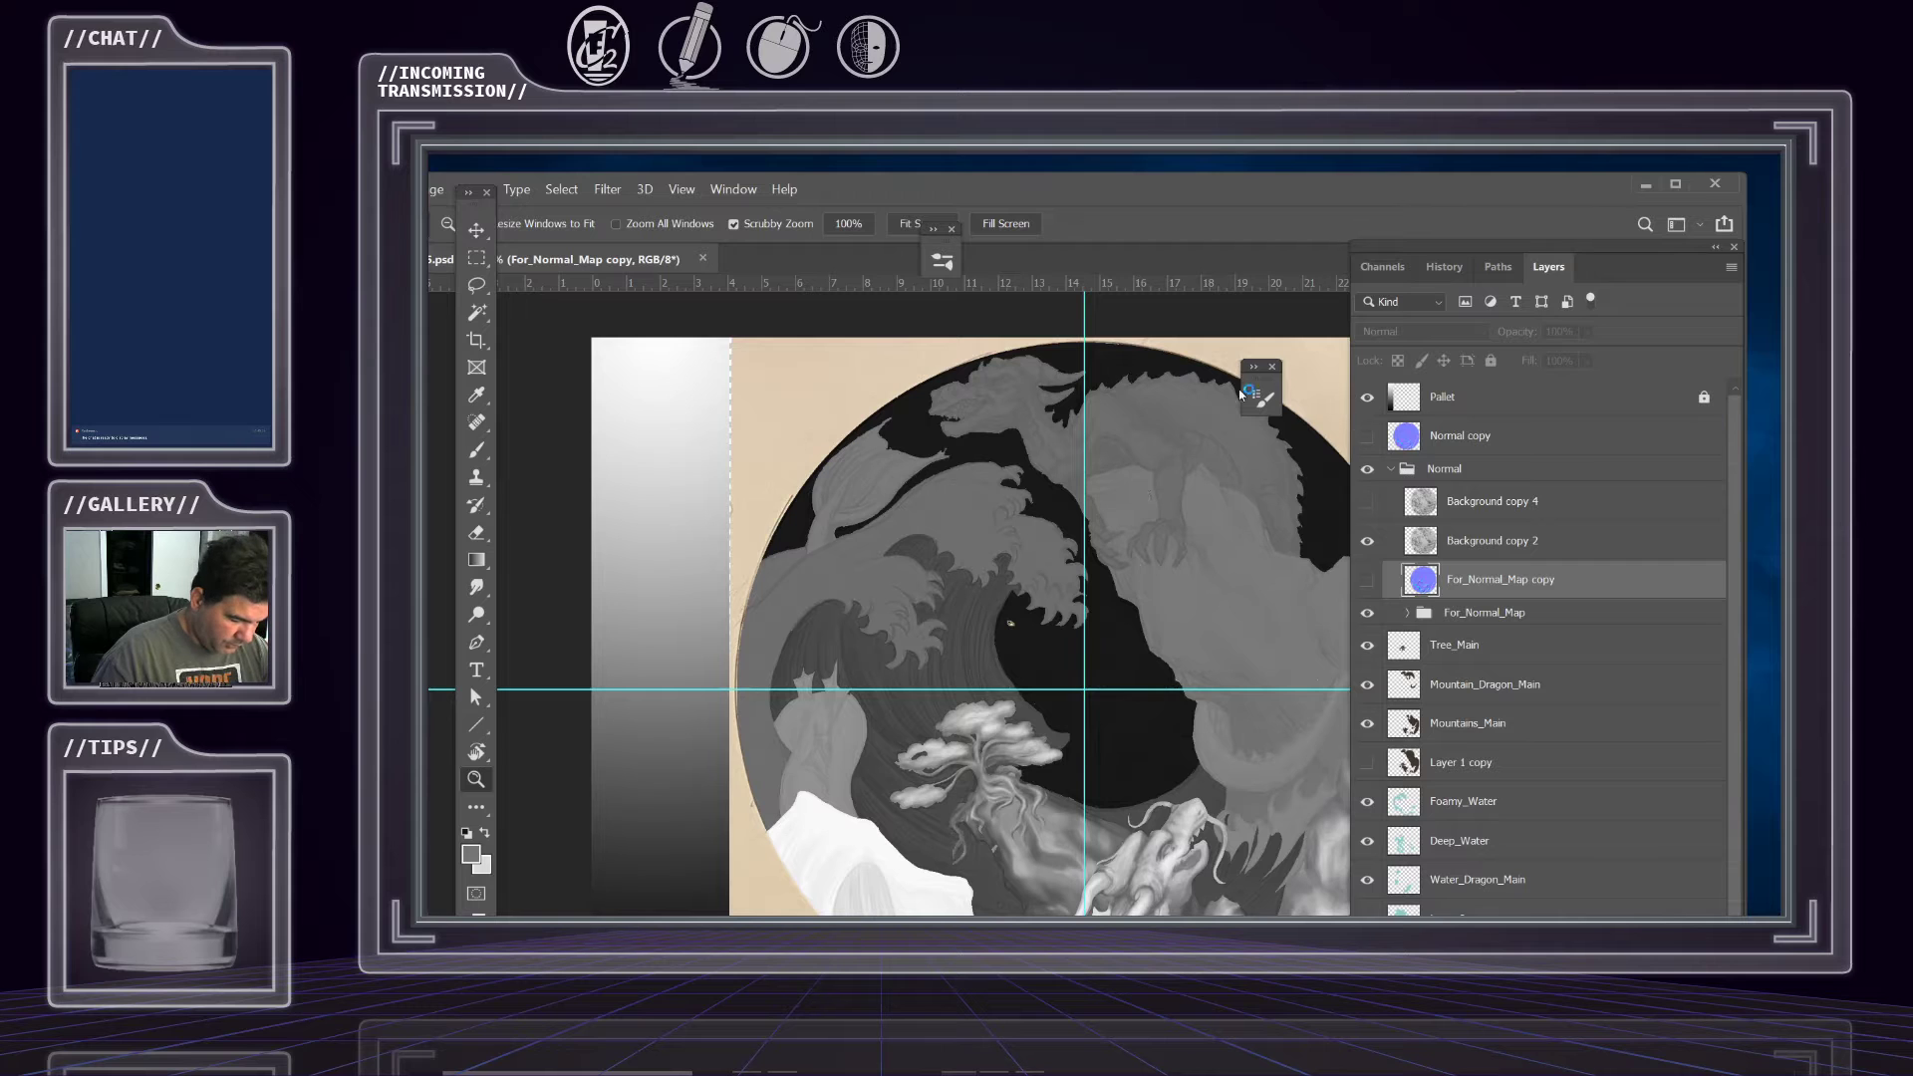
Maximize the application window and reposition the circular artwork in the enlarged view.
left_click(1676, 183)
left_click_drag(1116, 546, 857, 466)
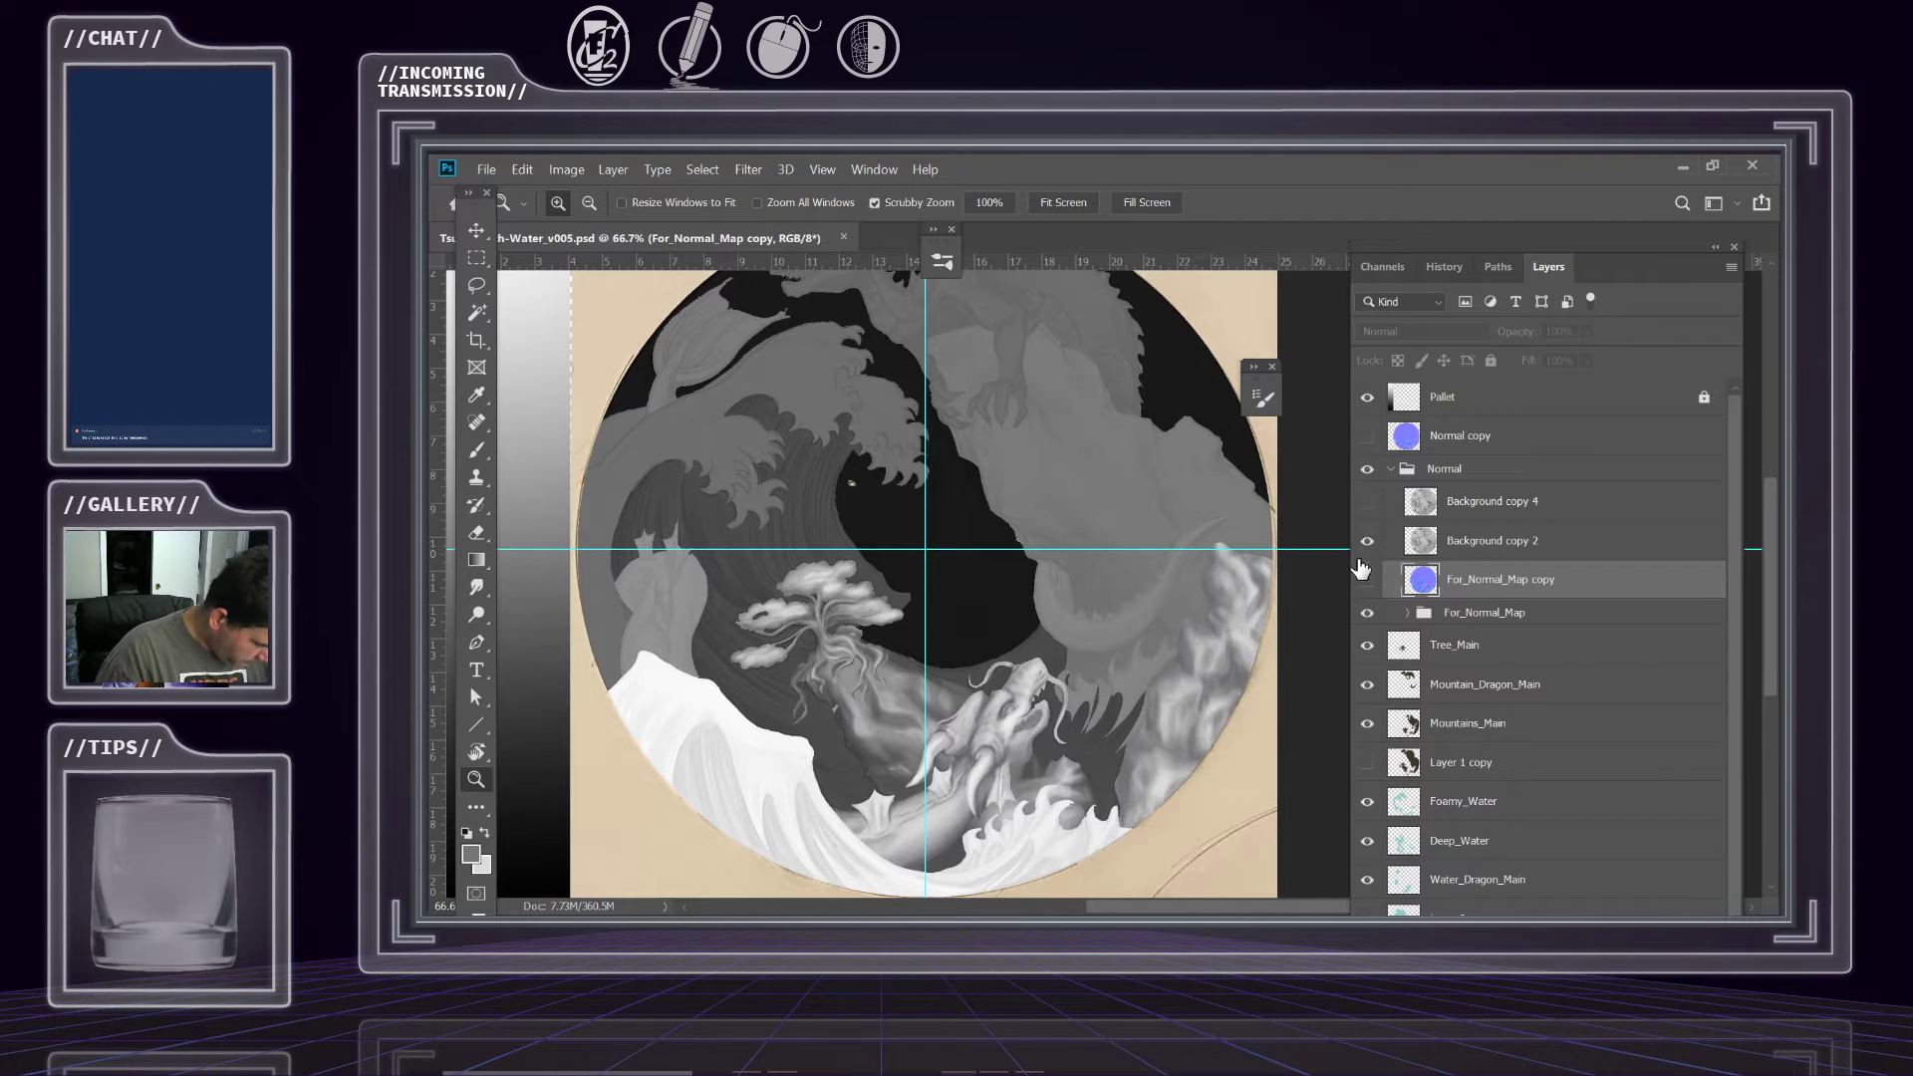
key("v")
key("z")
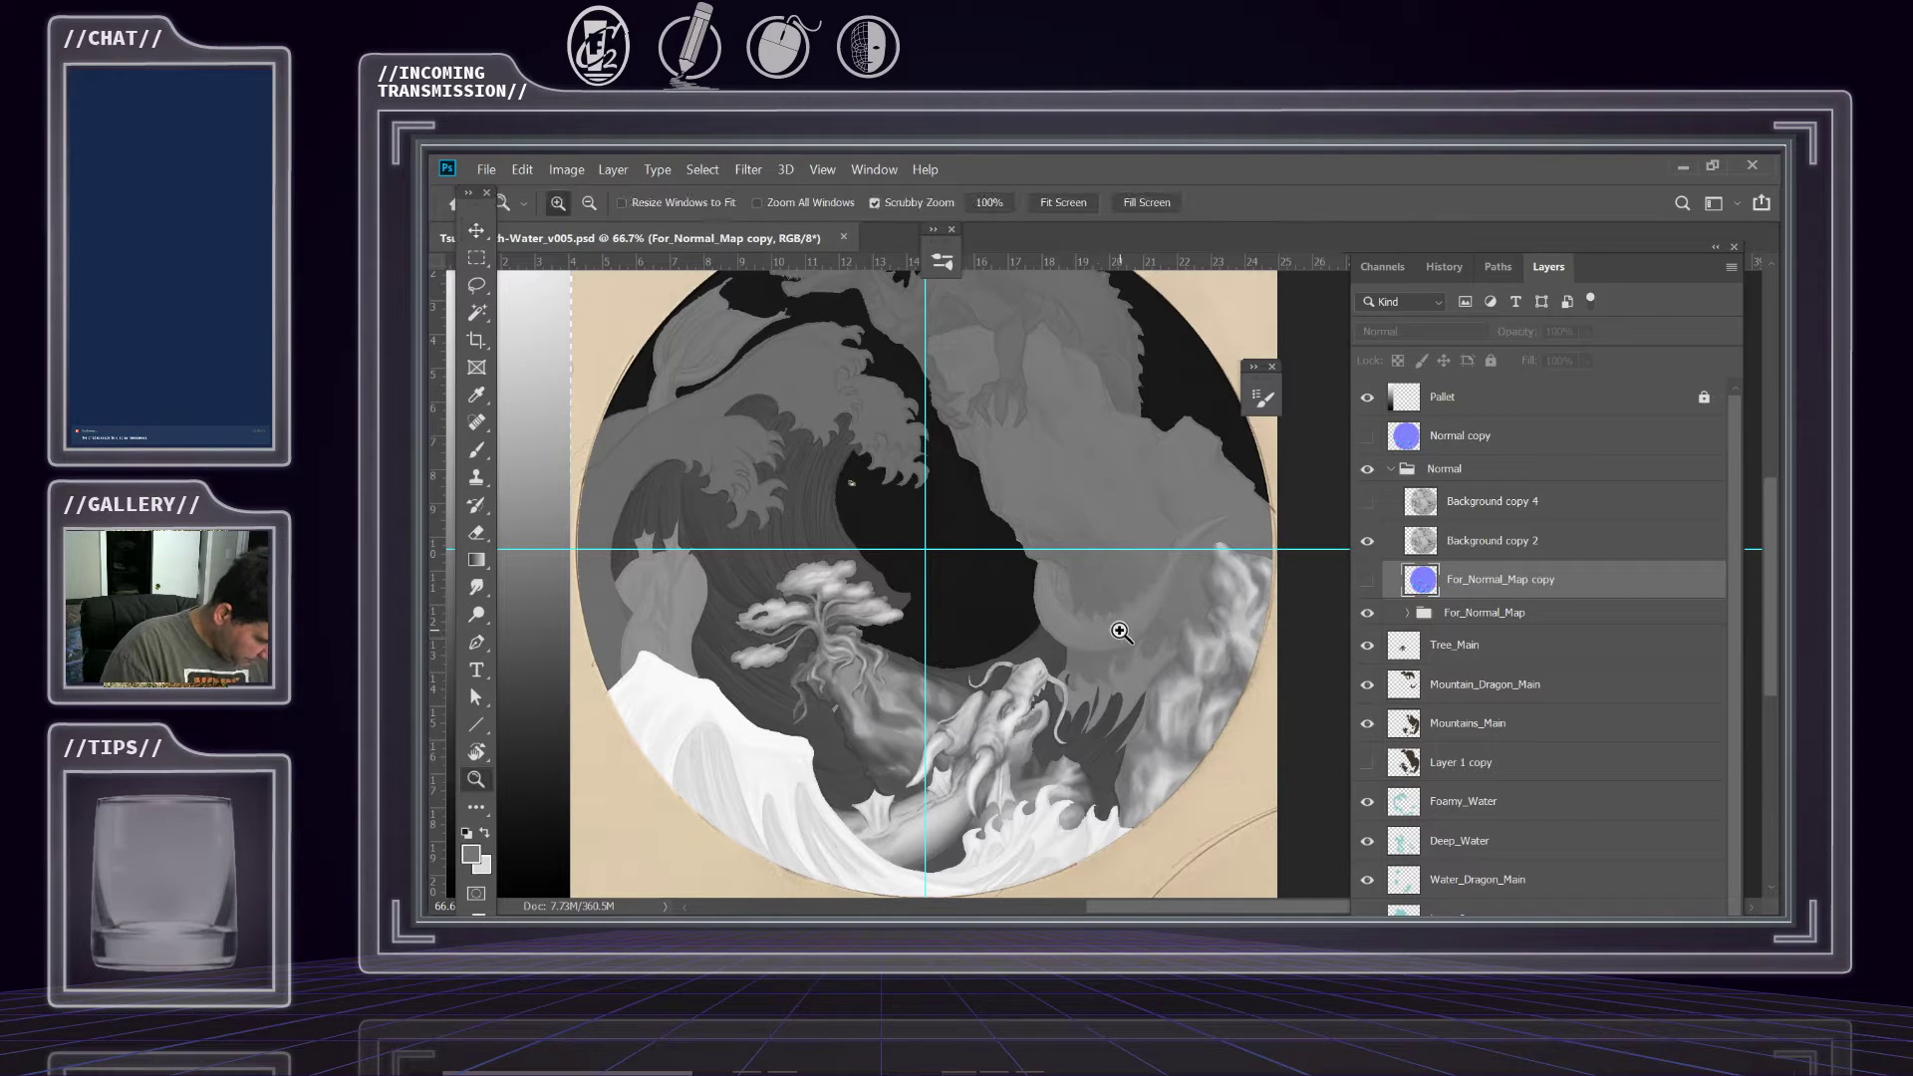
left_click_drag(1178, 632, 1220, 669)
left_click_drag(1520, 651, 1556, 684)
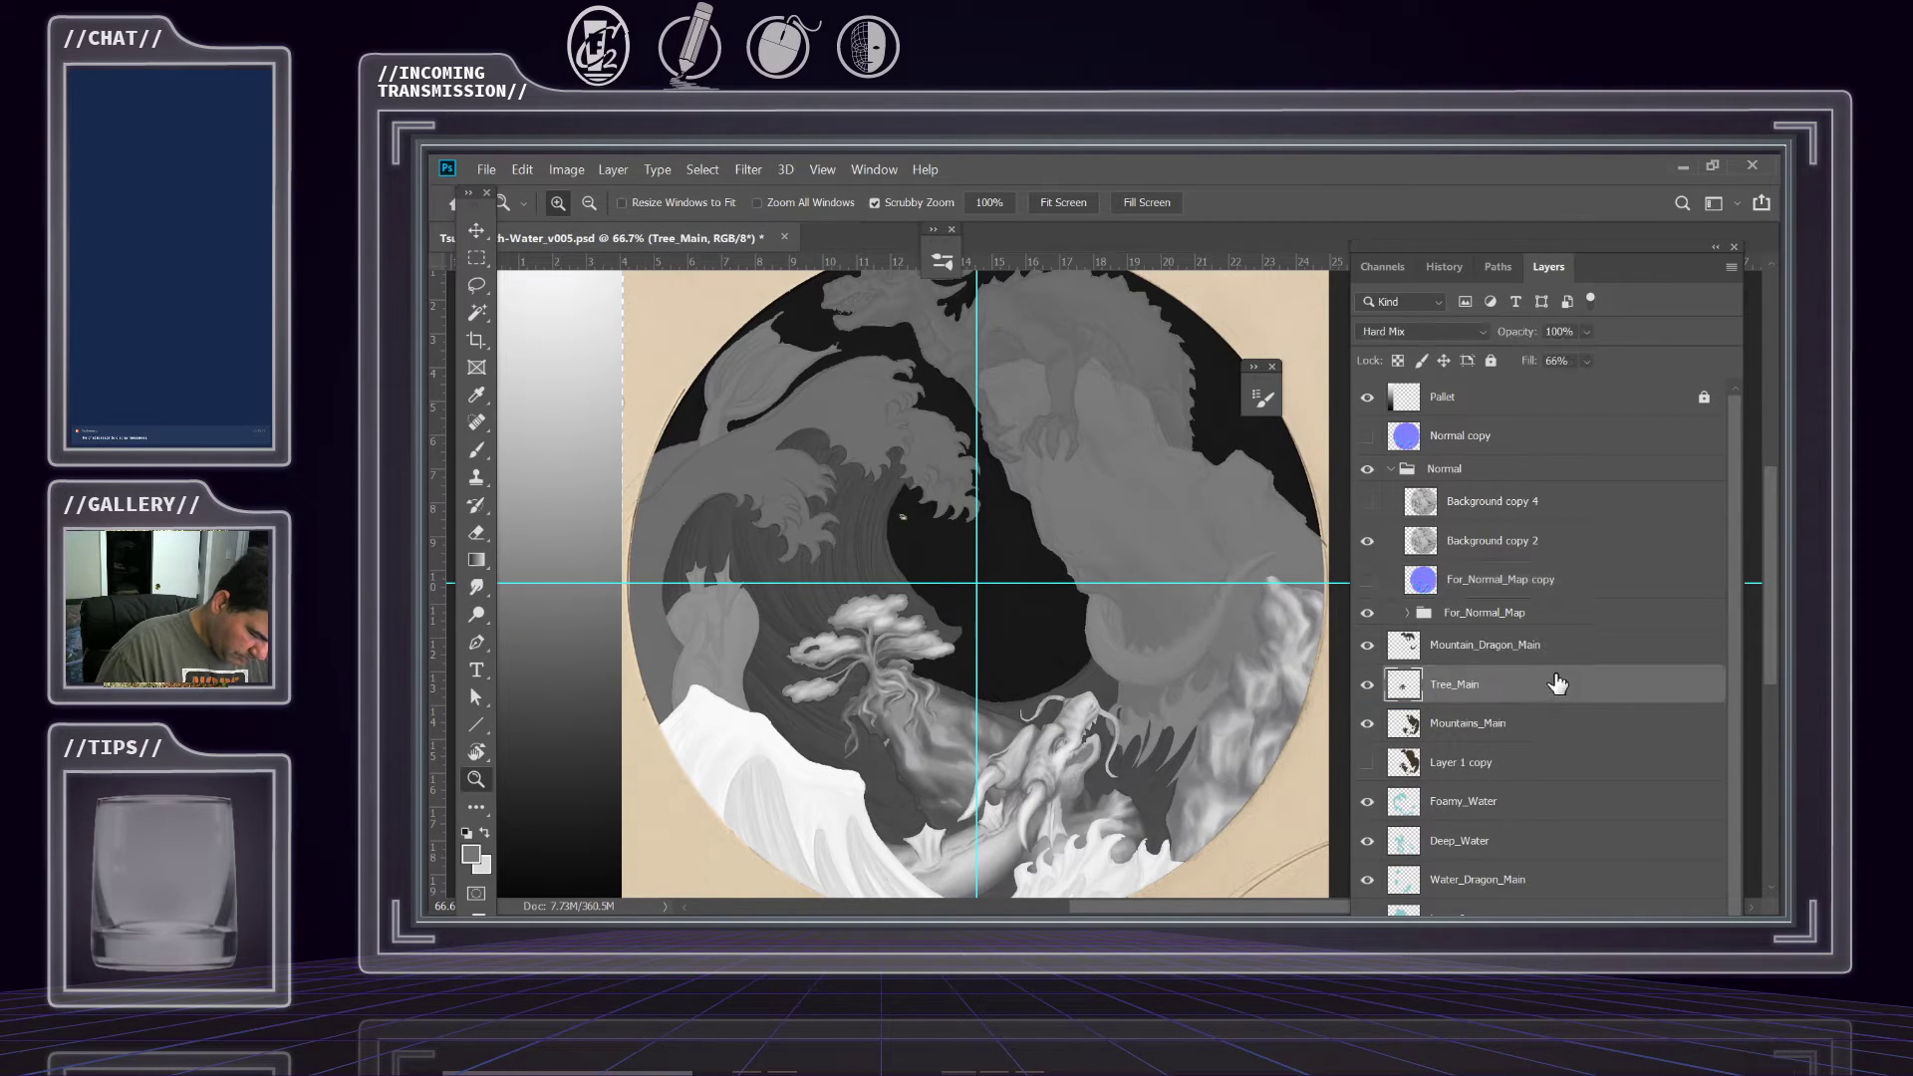
key("ctrl+z")
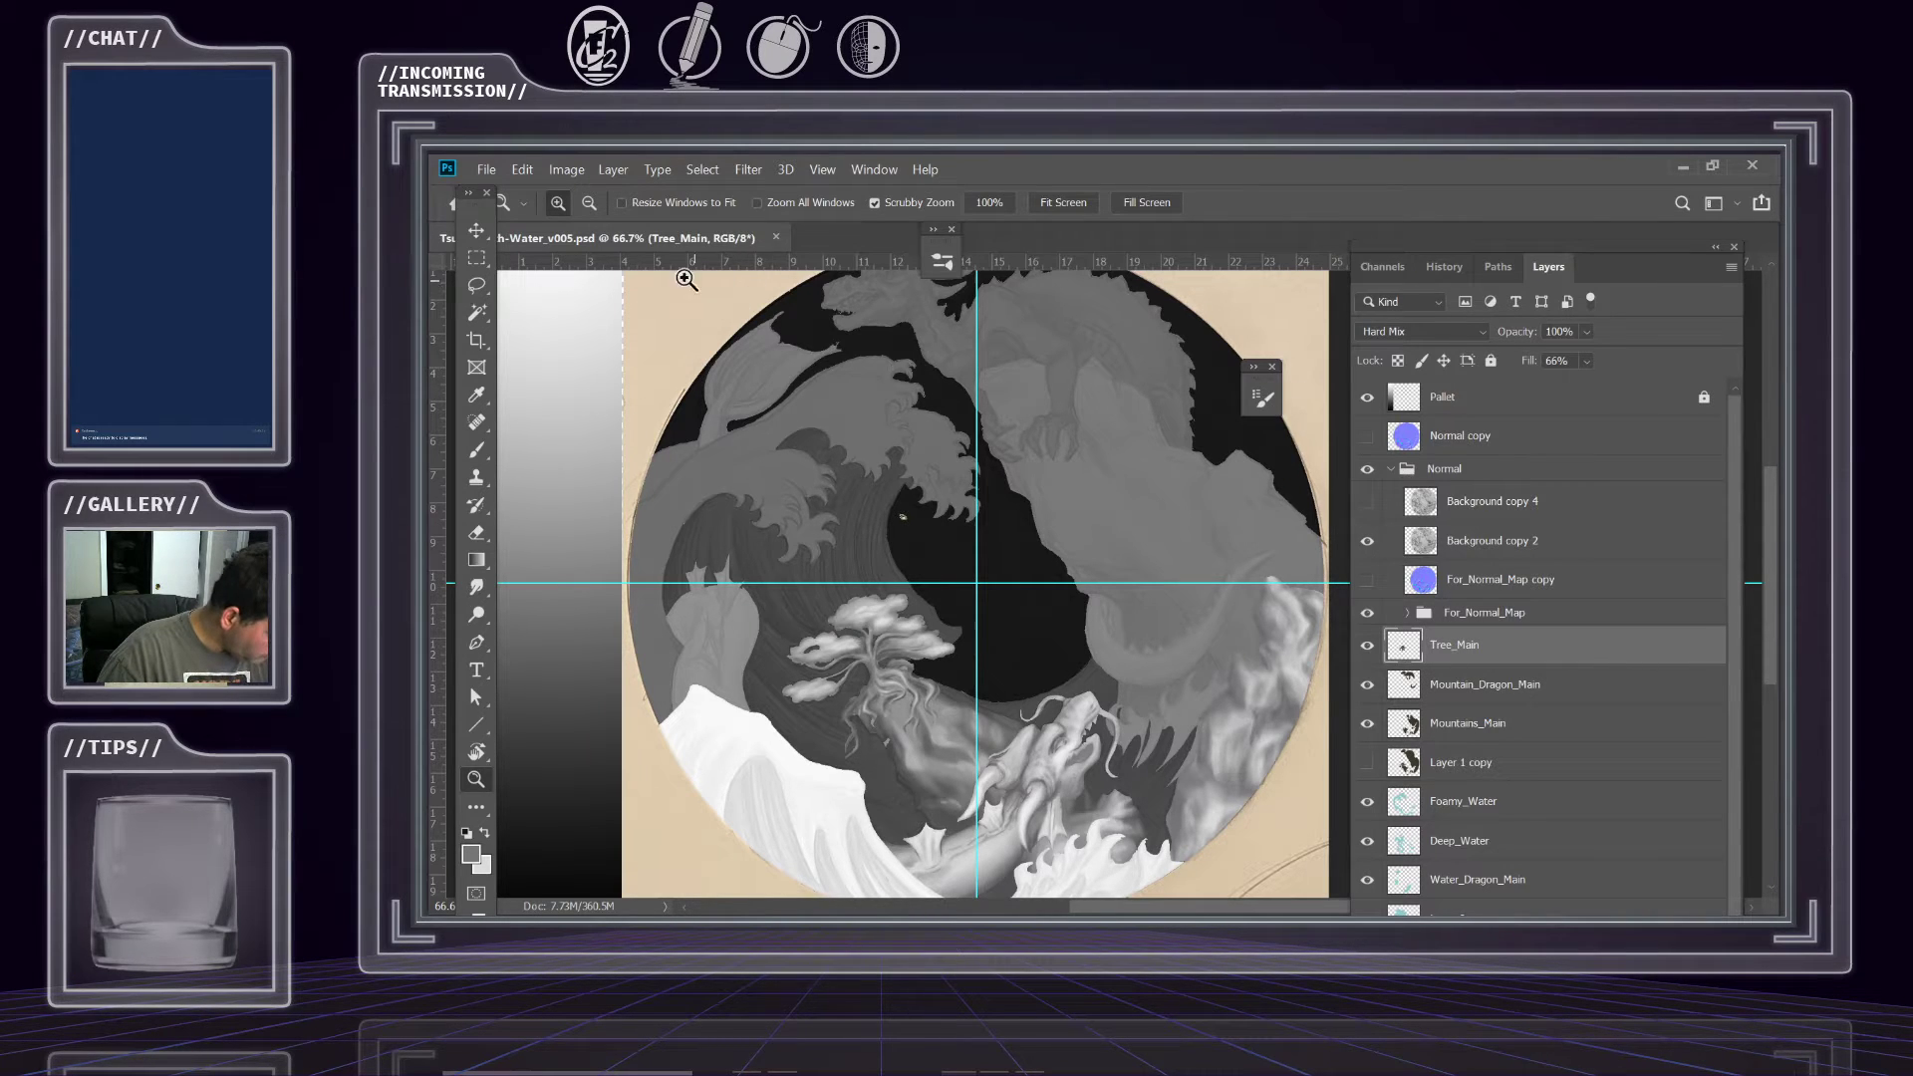
Open Tsuba_Earth-Water_v007.psd from the TedsKatana textures folder and close the v005 document.
left_click(479, 173)
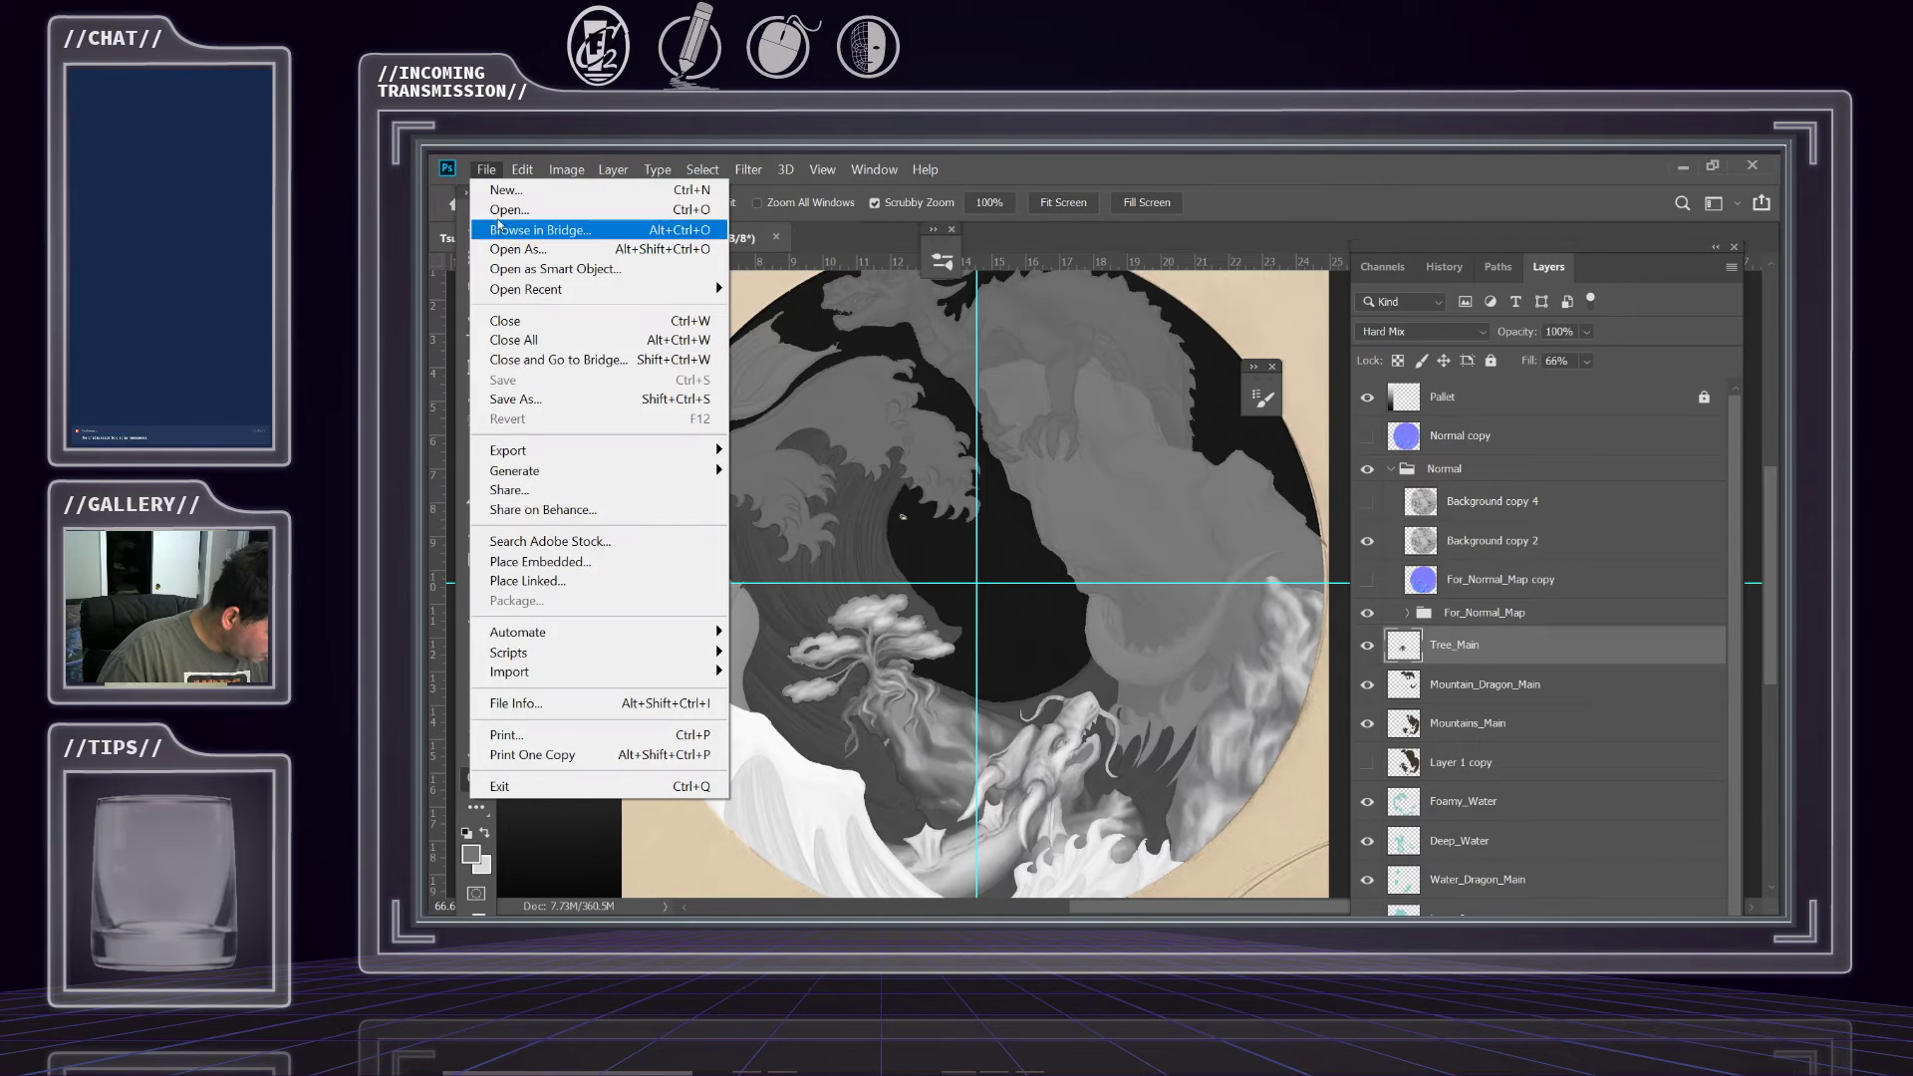
left_click(598, 210)
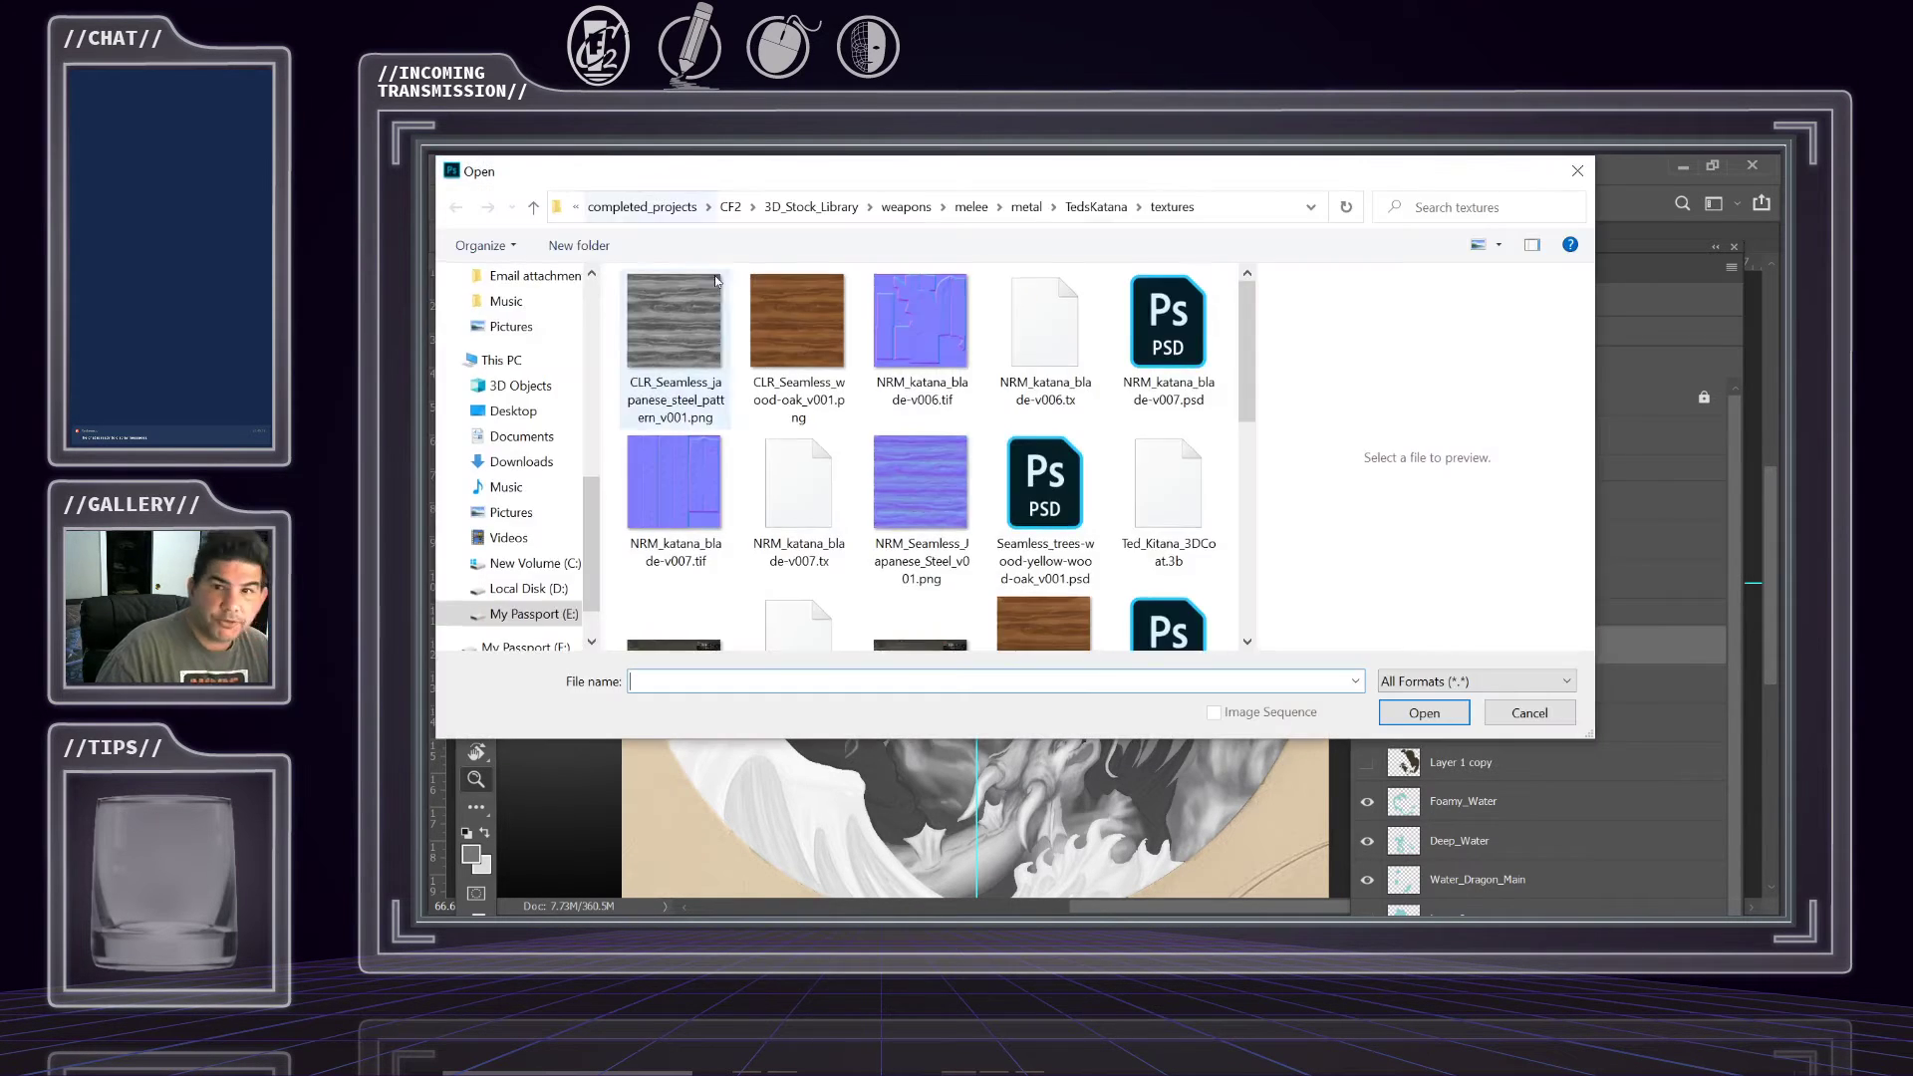
scroll(922, 478, "down", 10)
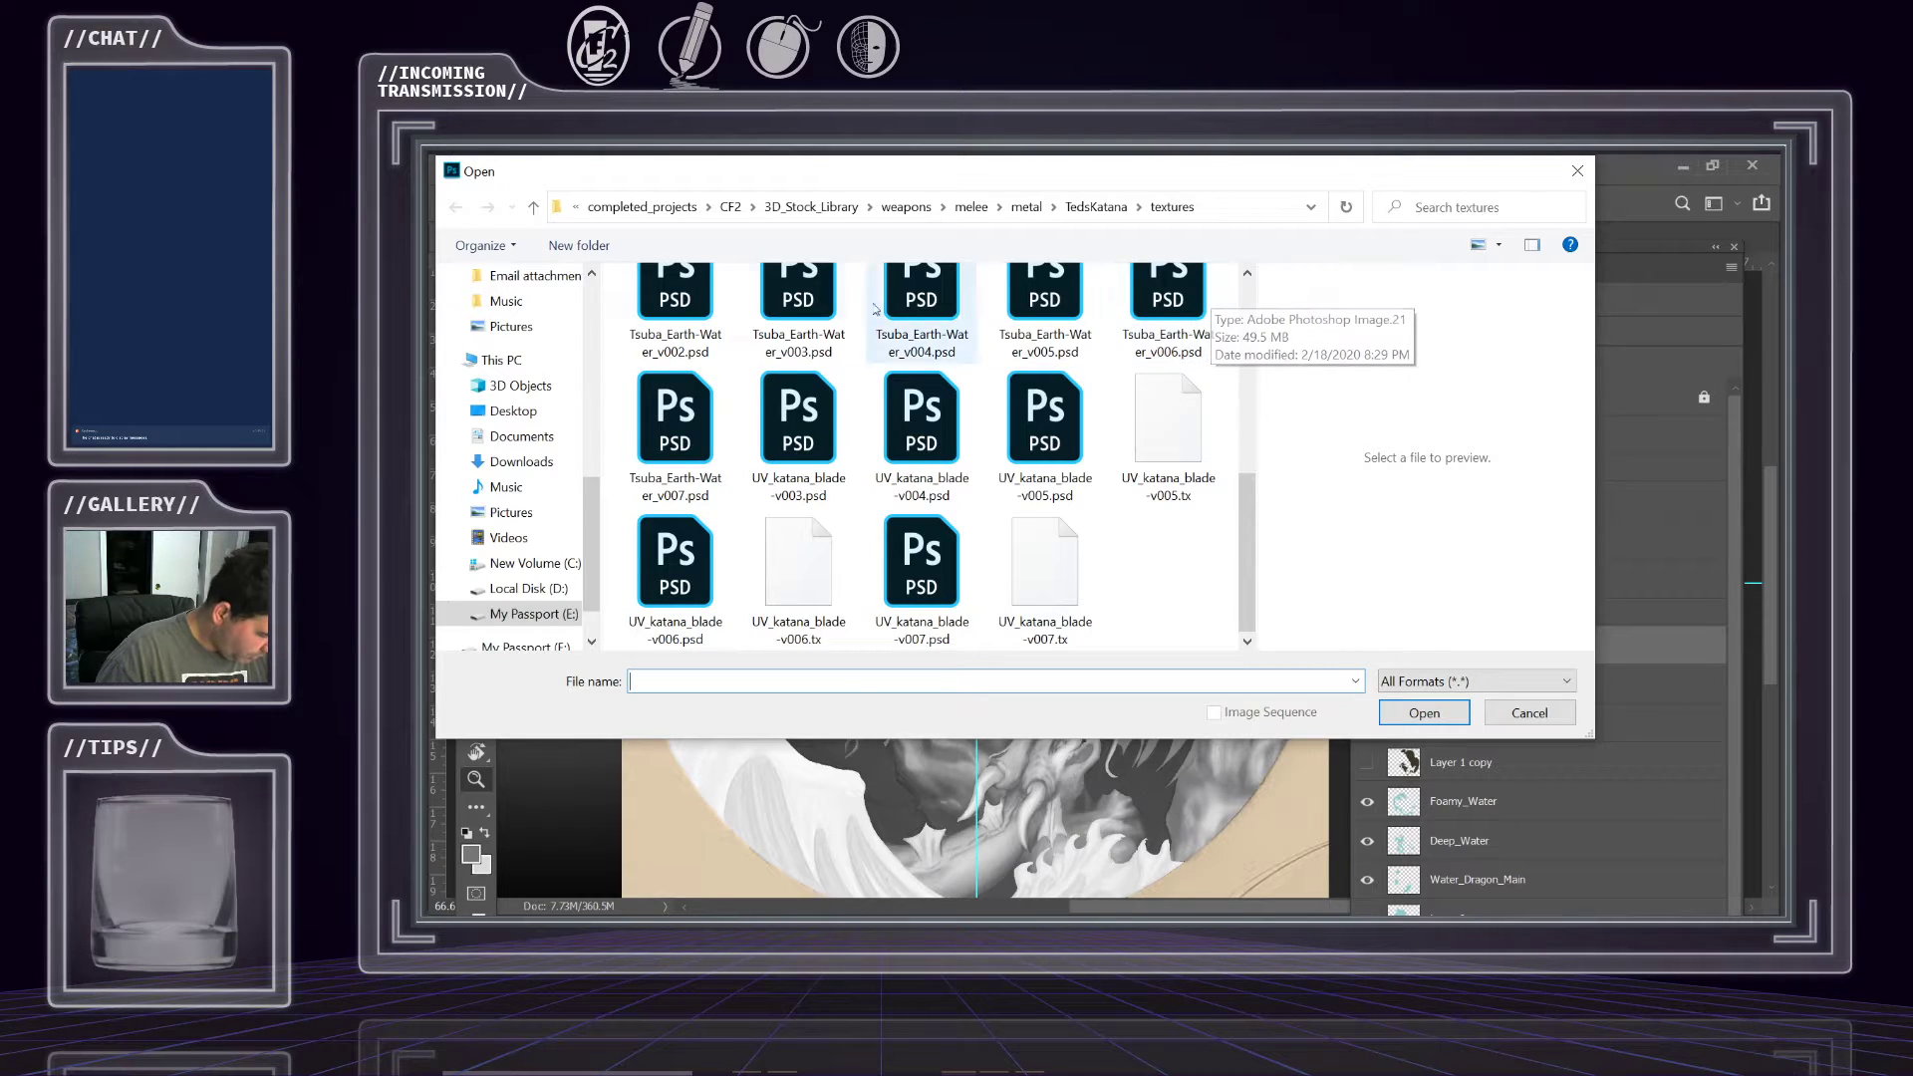
left_click(689, 431)
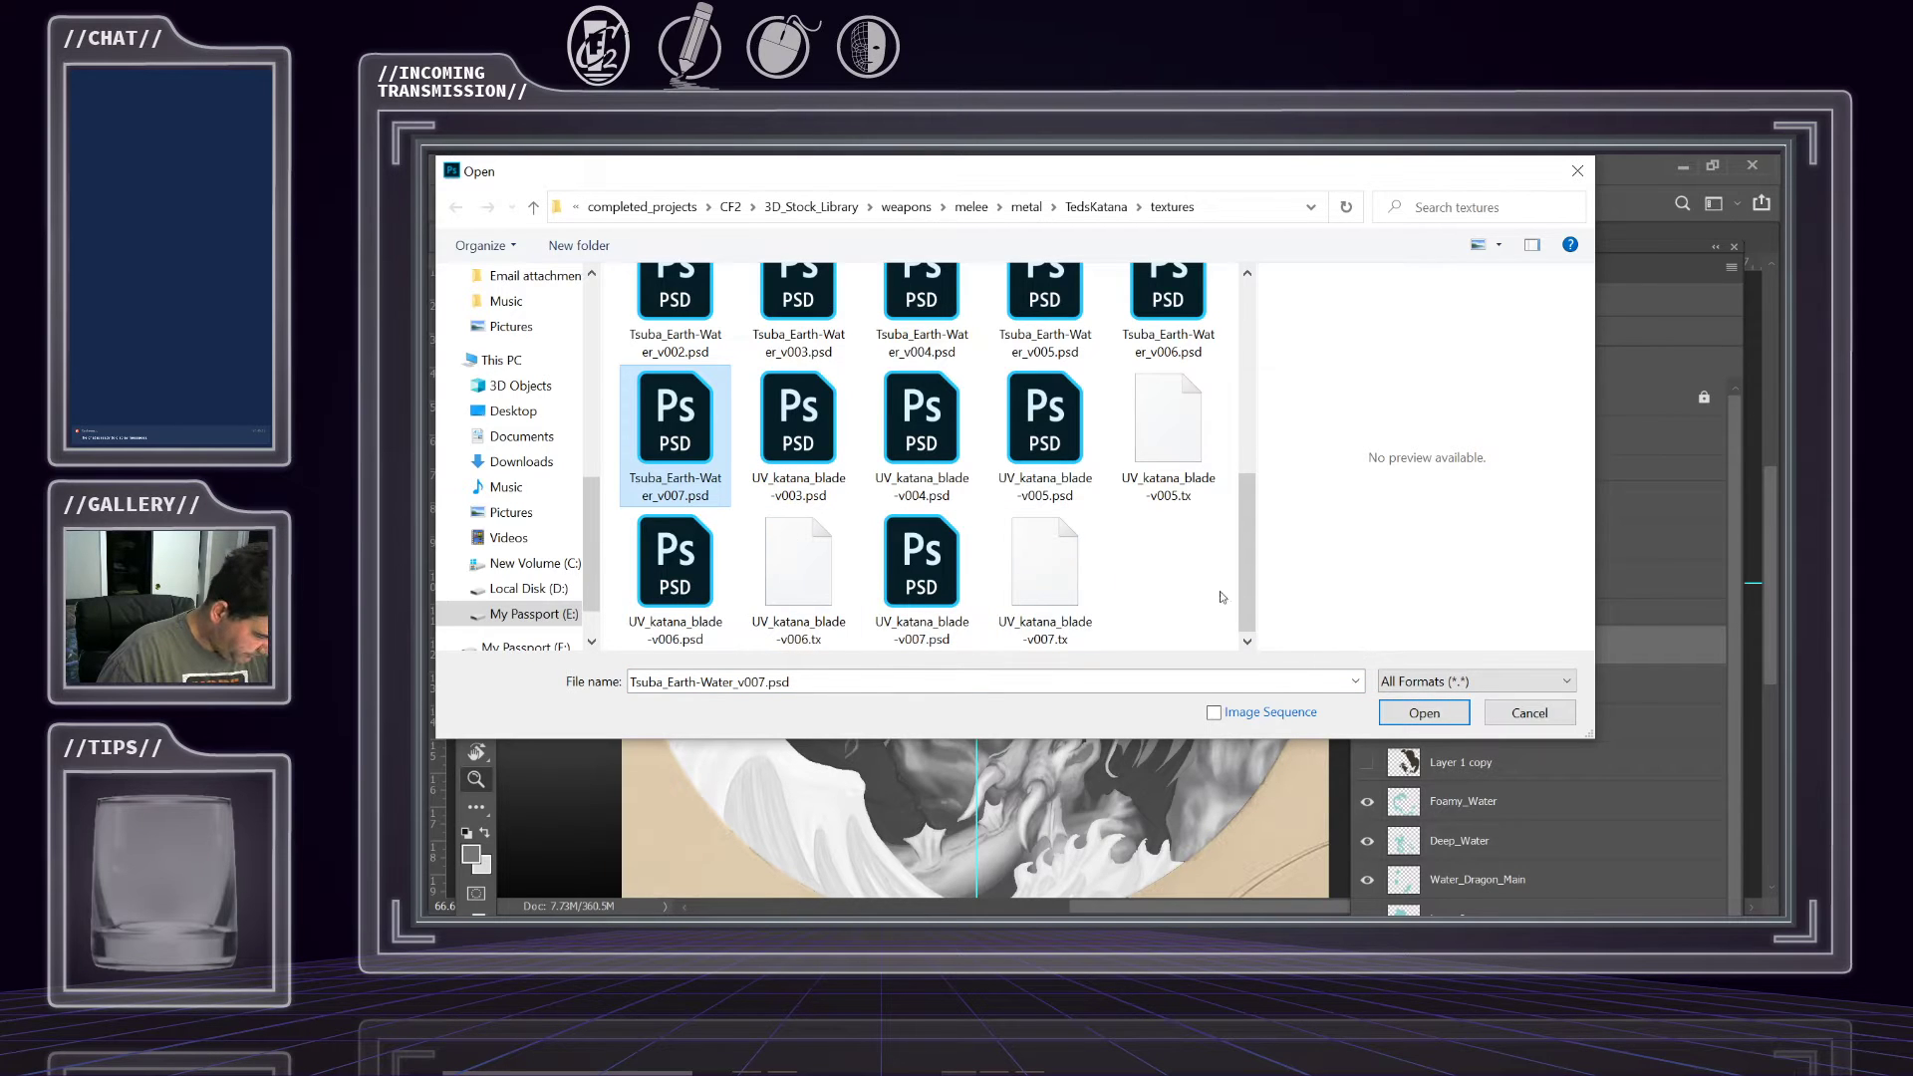
key("Tab")
key("Return")
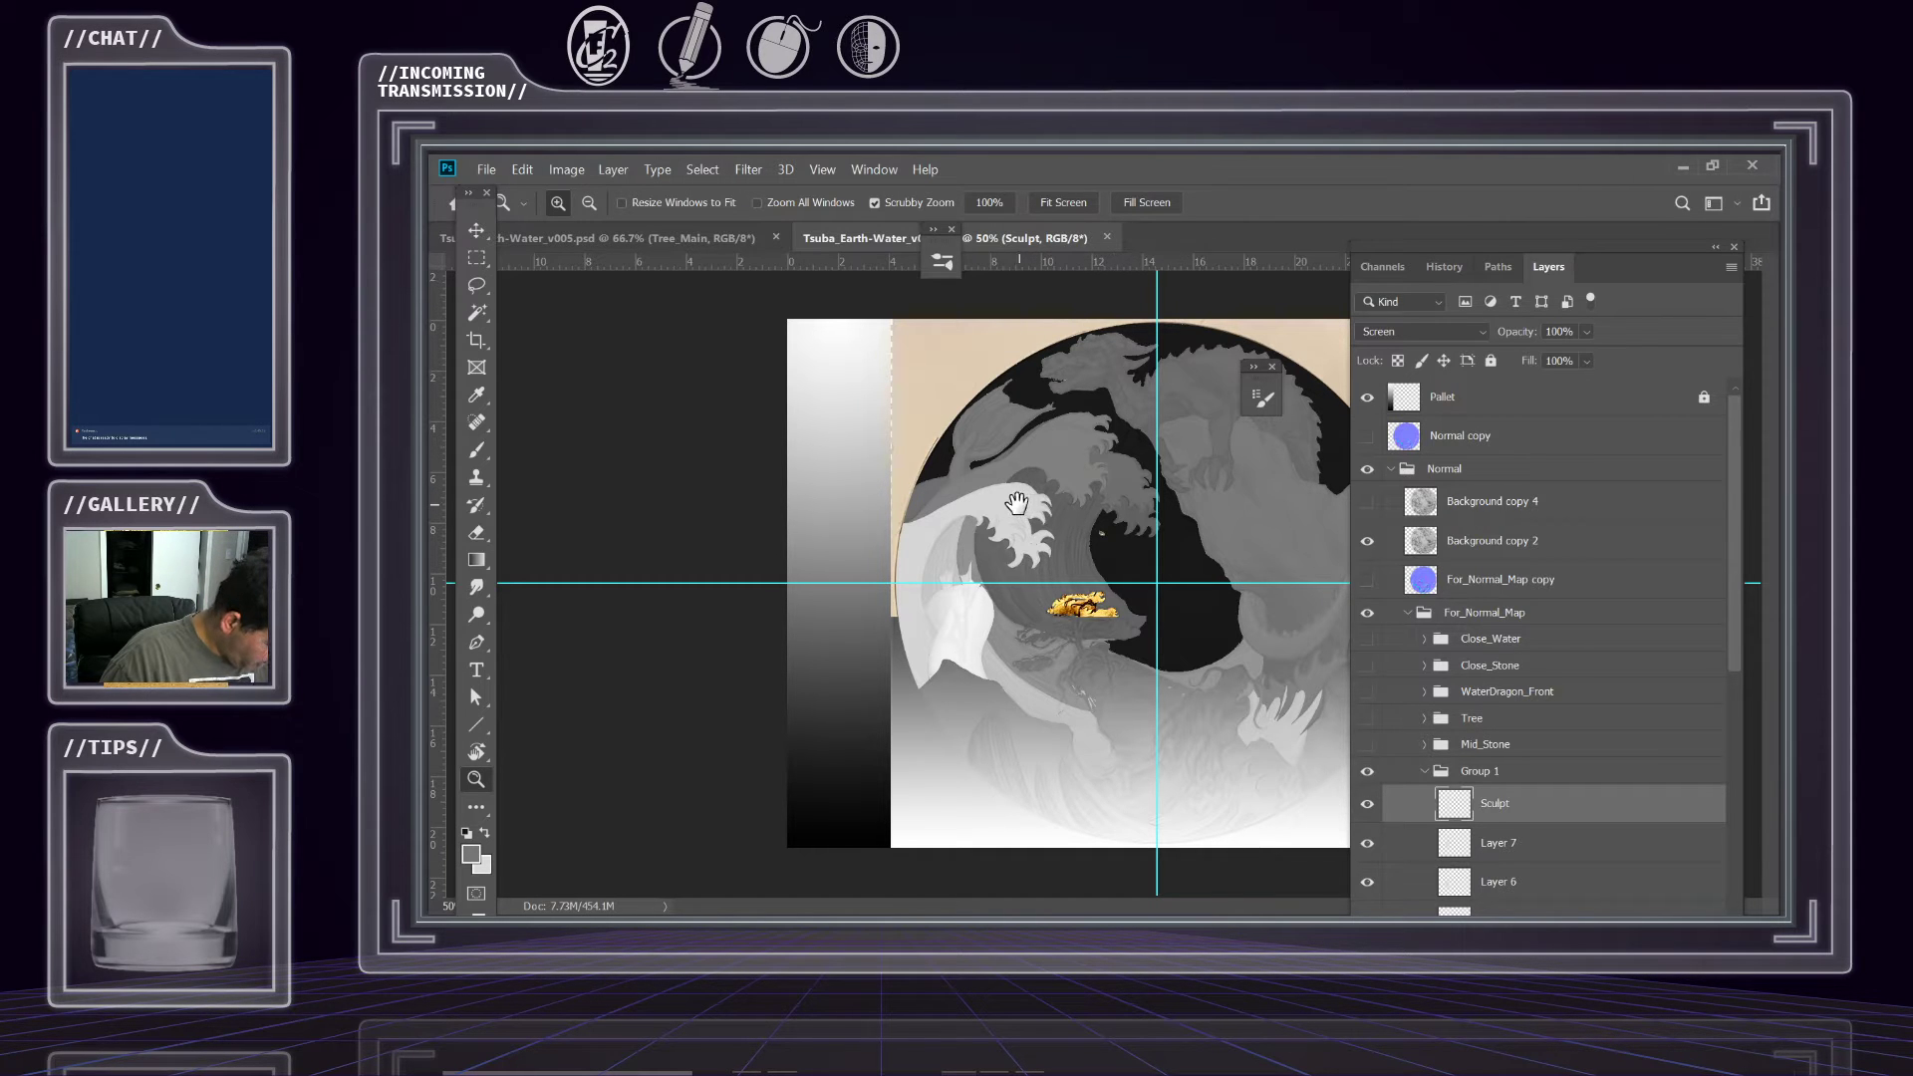
left_click(582, 247)
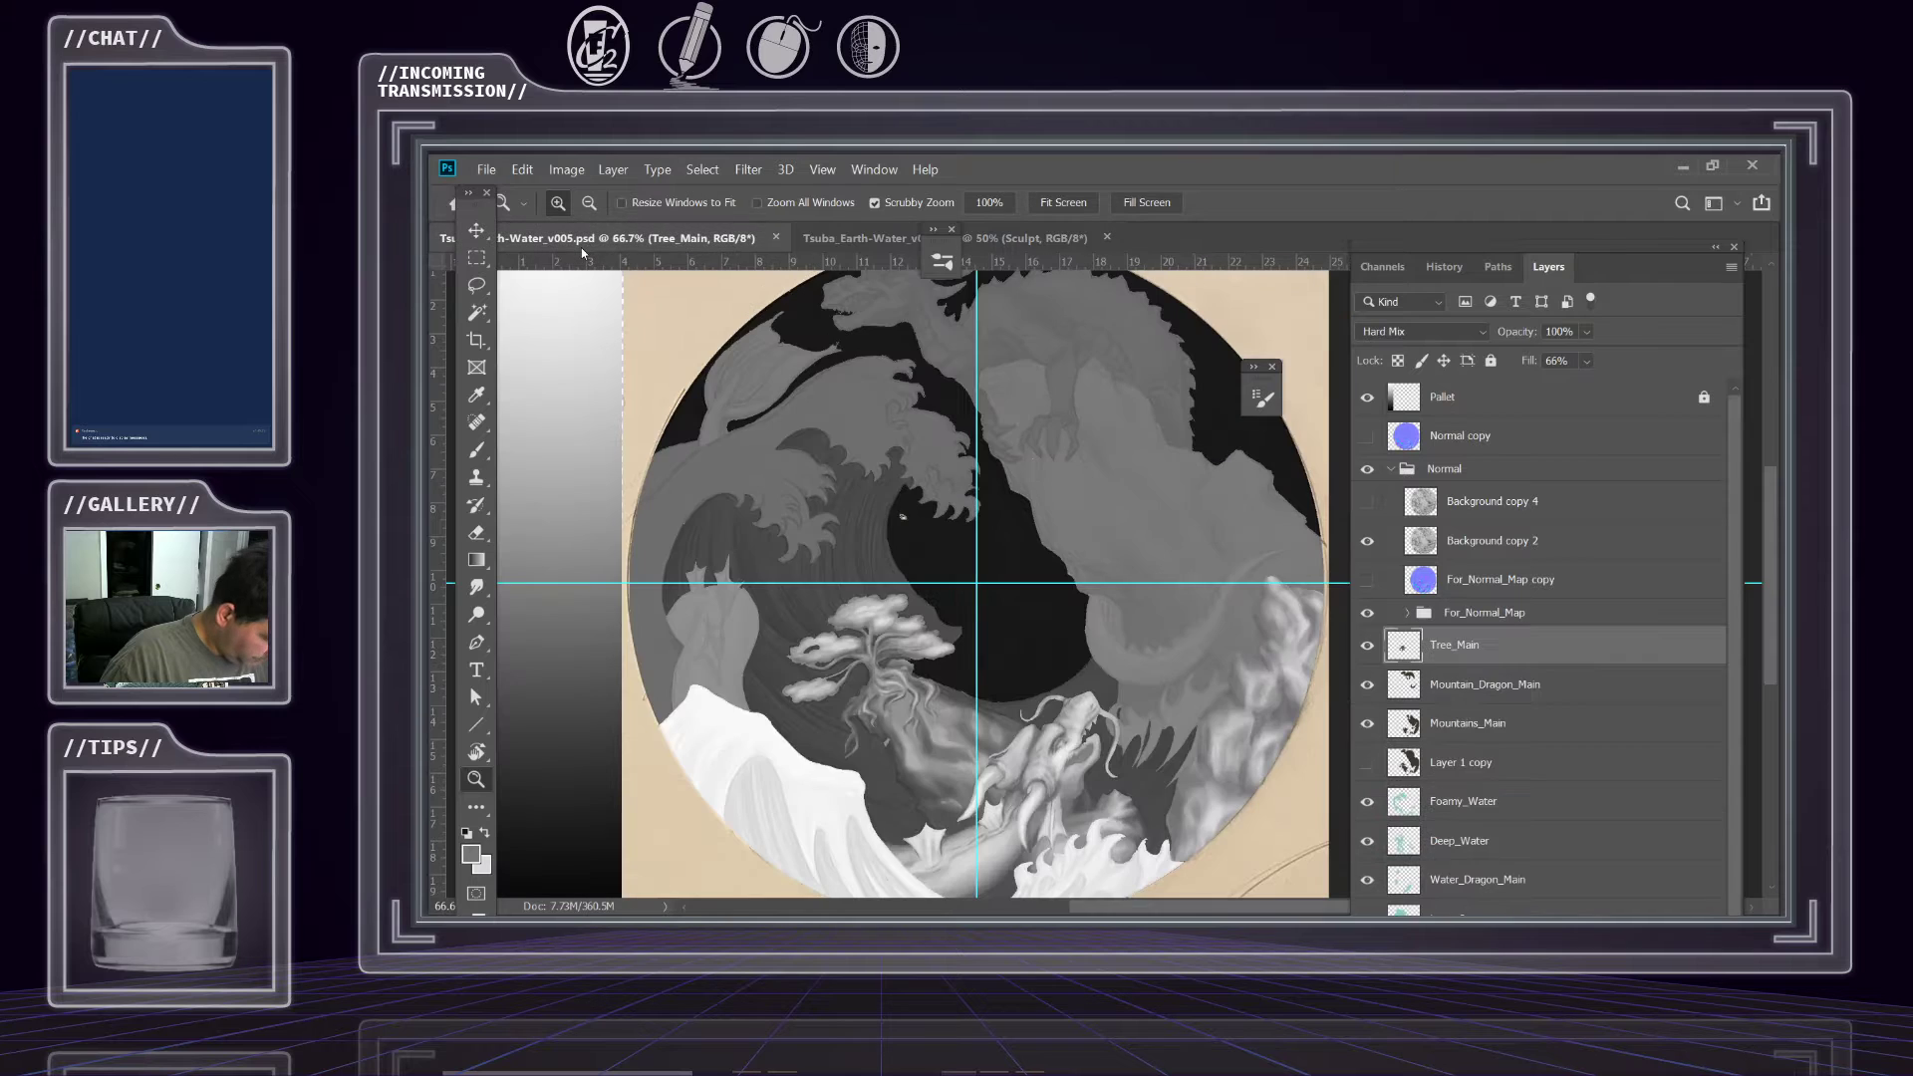
left_click(776, 237)
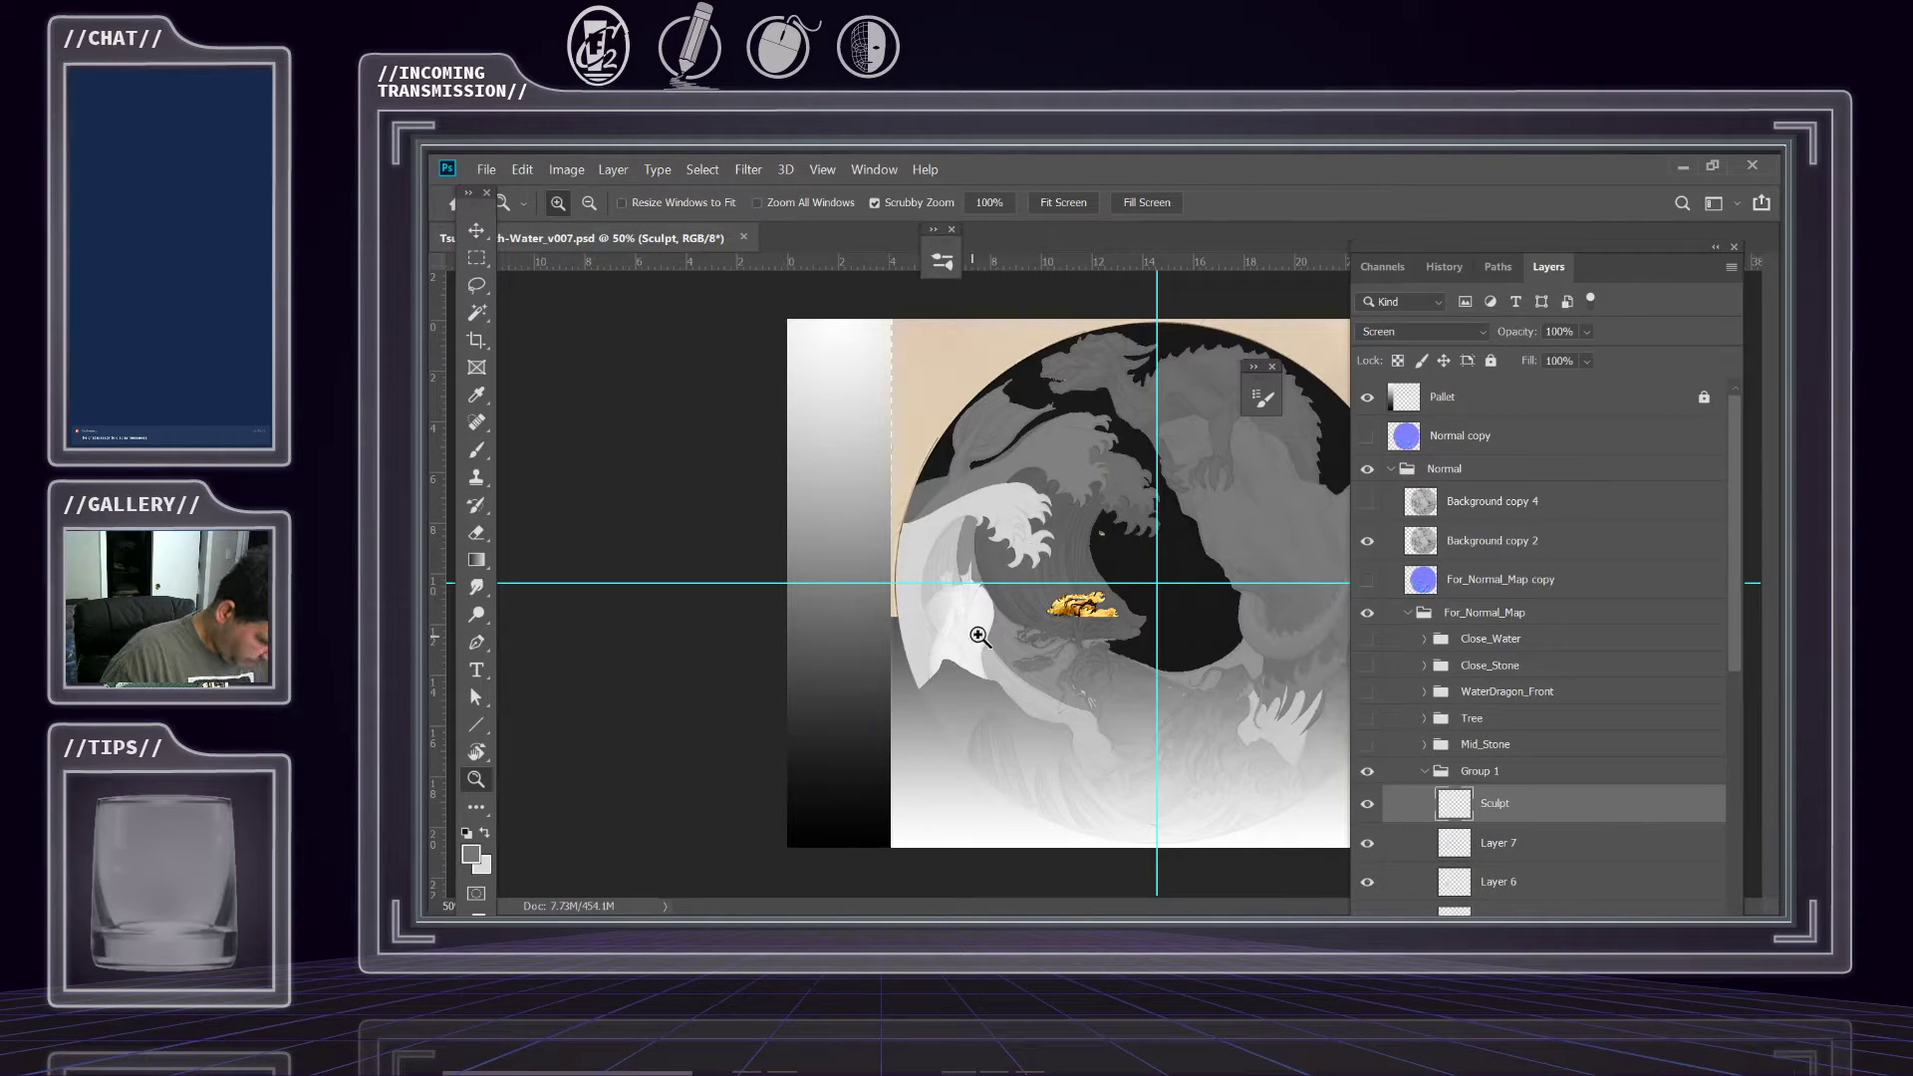
Switch the document to full-screen mode with the menu bar and enlarge the circular artwork.
left_click_drag(971, 508, 1049, 515)
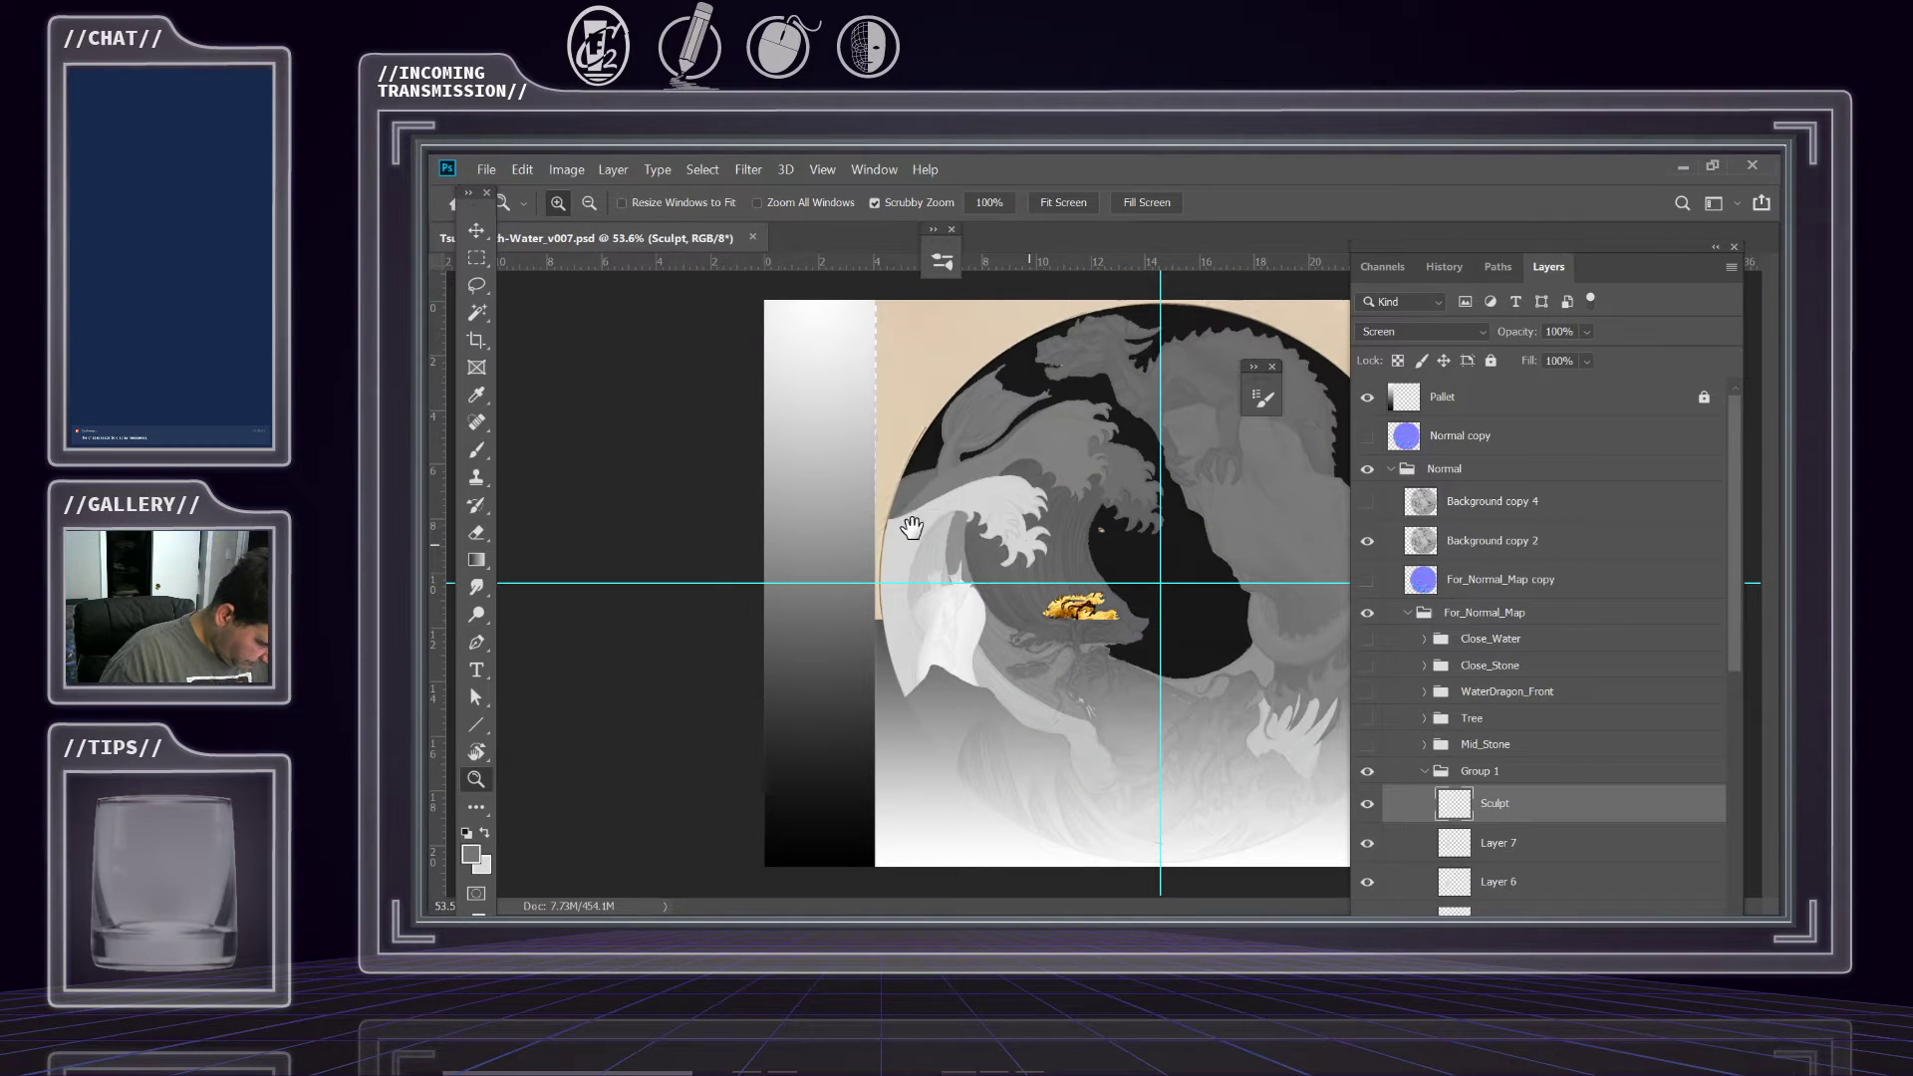
key("f")
left_click_drag(1043, 498, 834, 498)
left_click(937, 608)
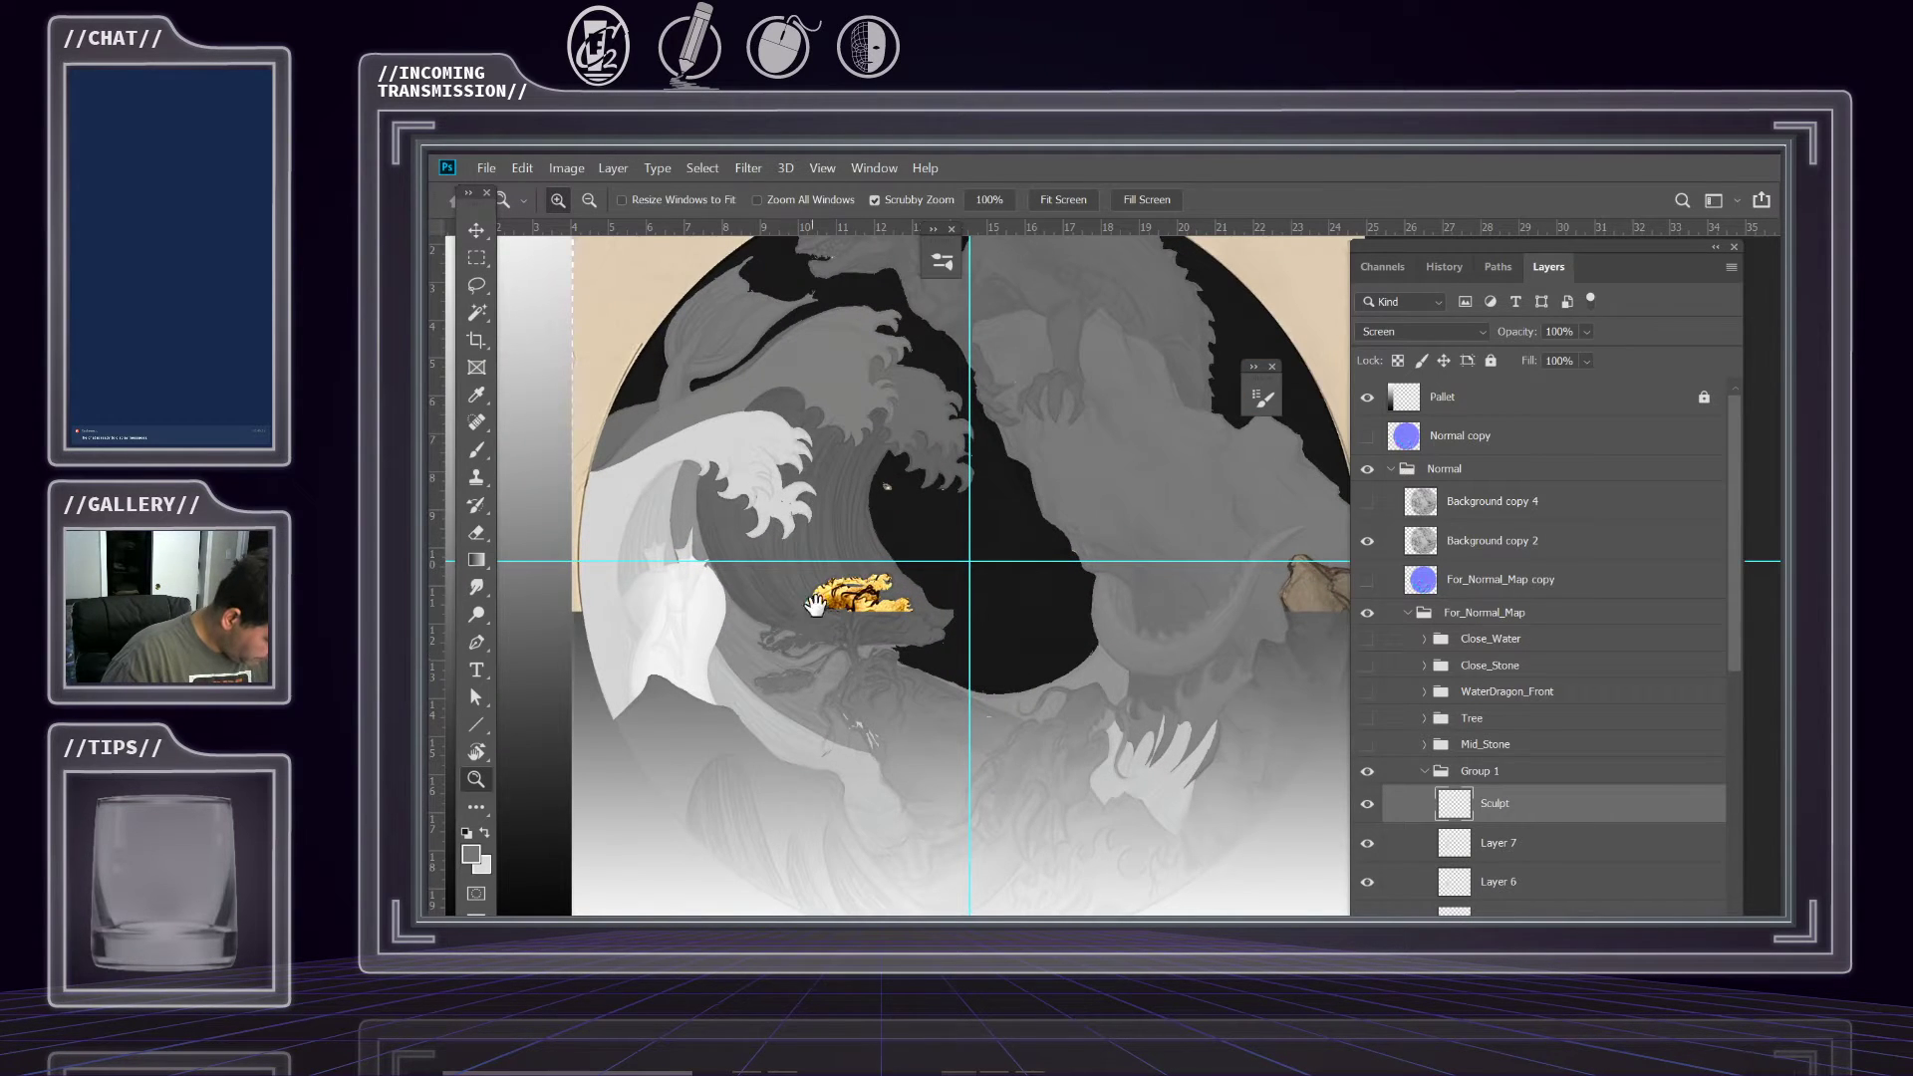
left_click_drag(806, 609, 866, 550)
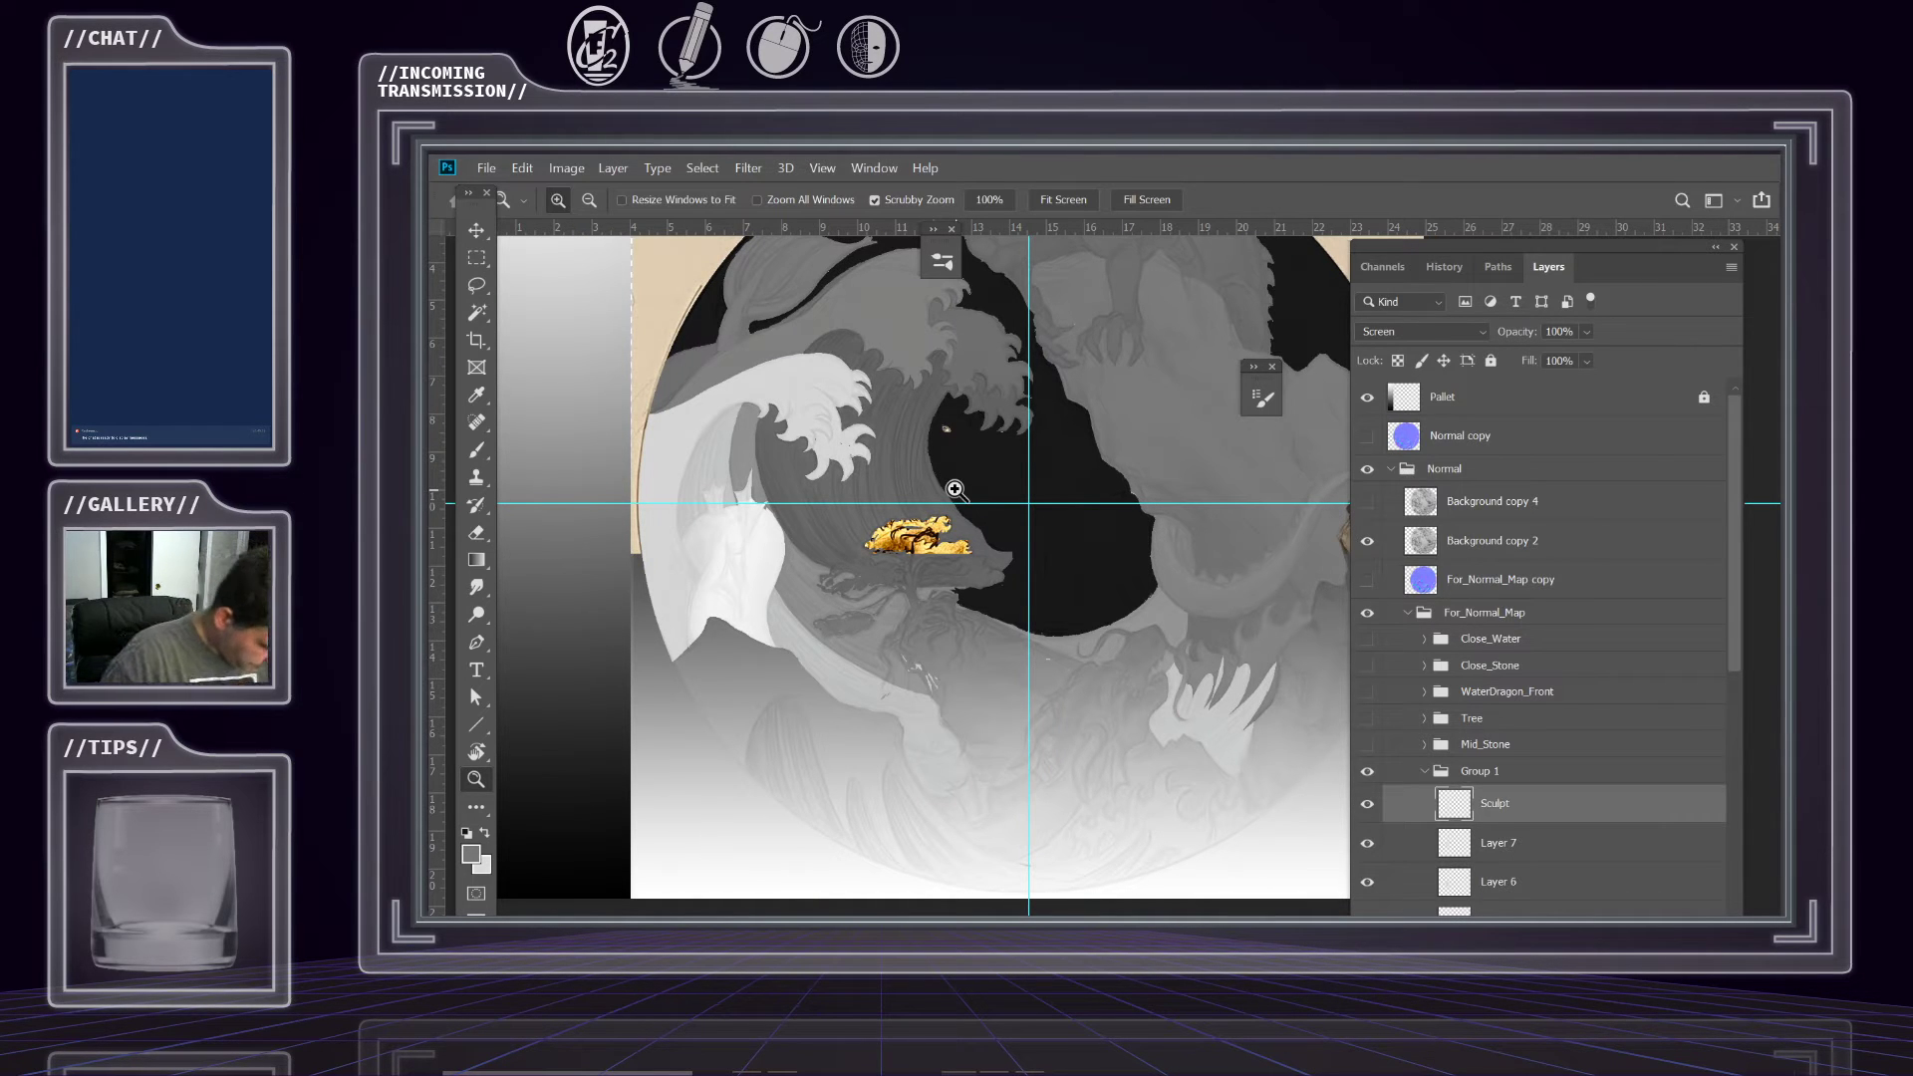
Examine the waves, tree and dragon areas of the grayscale artwork up close and as a whole.
left_click_drag(1109, 428, 1082, 523)
scroll(1132, 555, "down", 1)
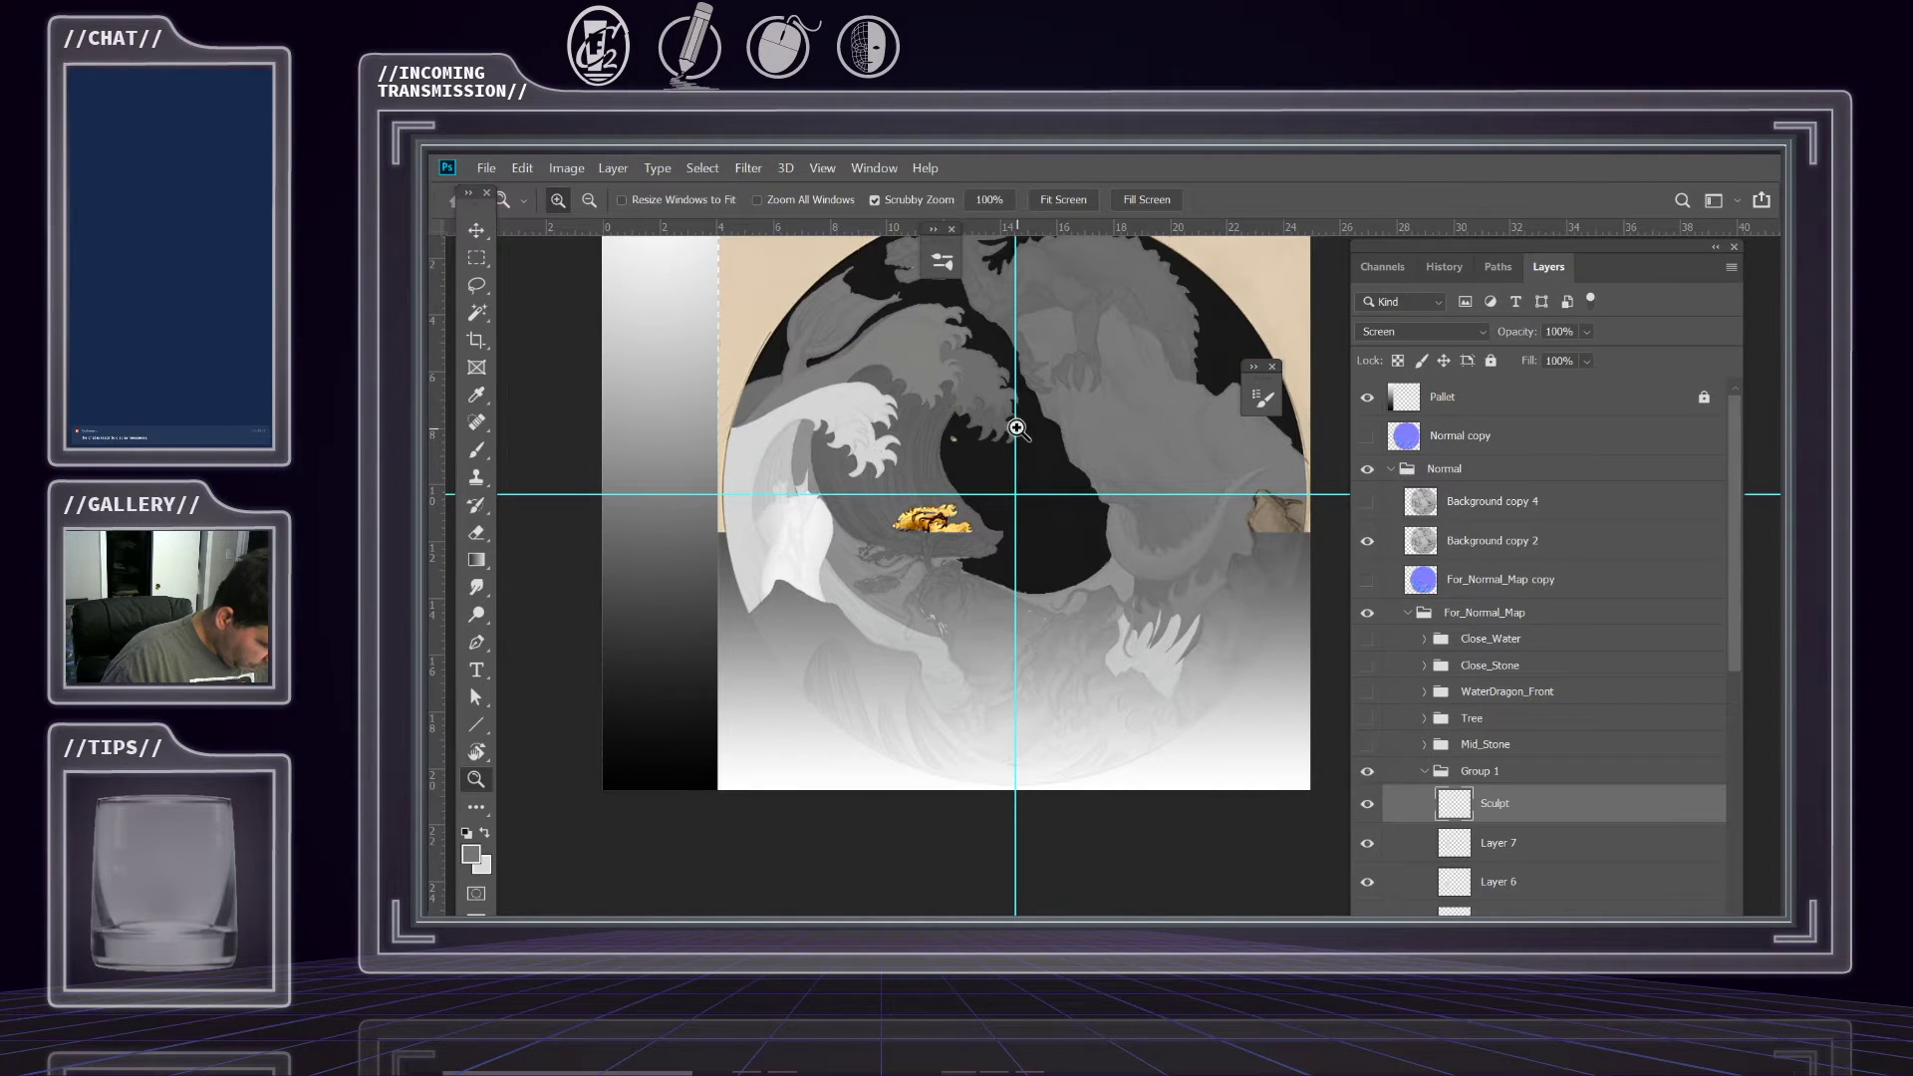
left_click_drag(1162, 418, 1148, 451)
left_click(1054, 490)
left_click(1066, 498)
left_click_drag(927, 427, 970, 462)
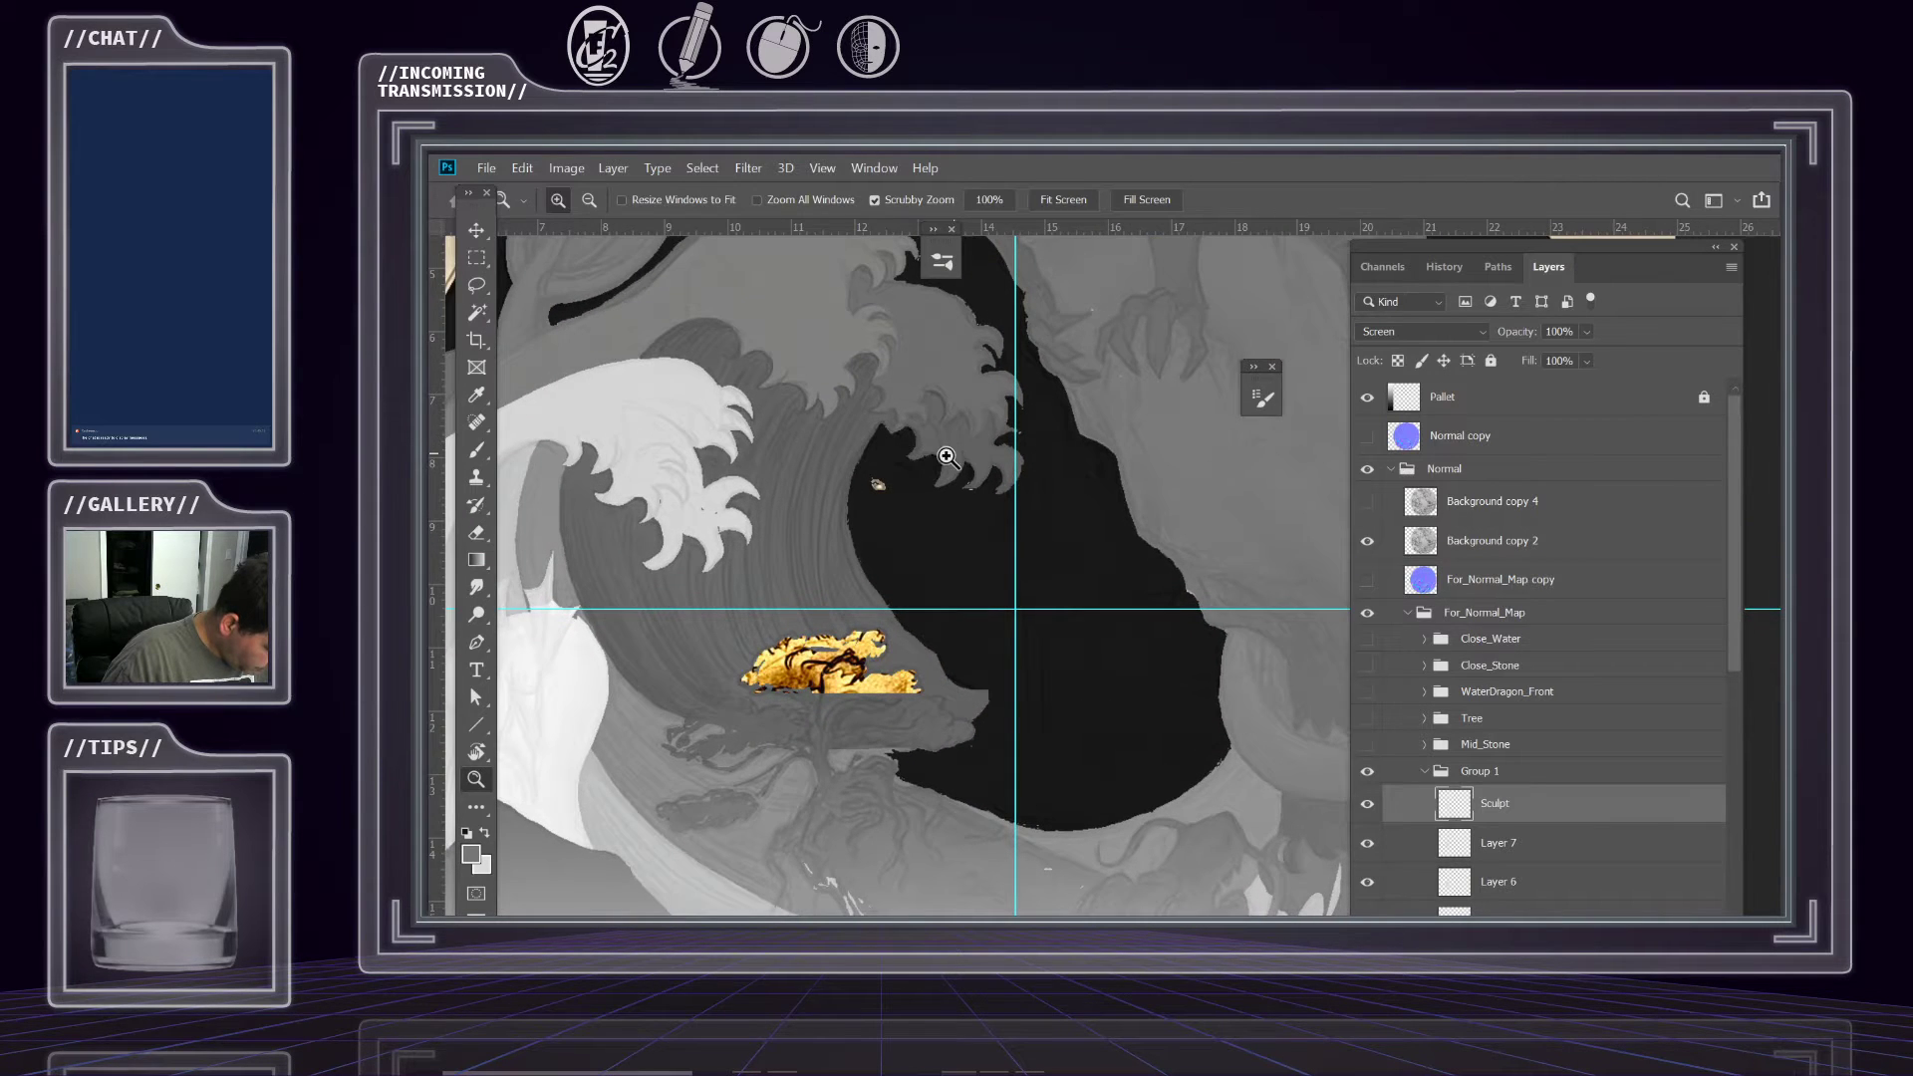
left_click(949, 457, "alt")
scroll(927, 448, "down", 3)
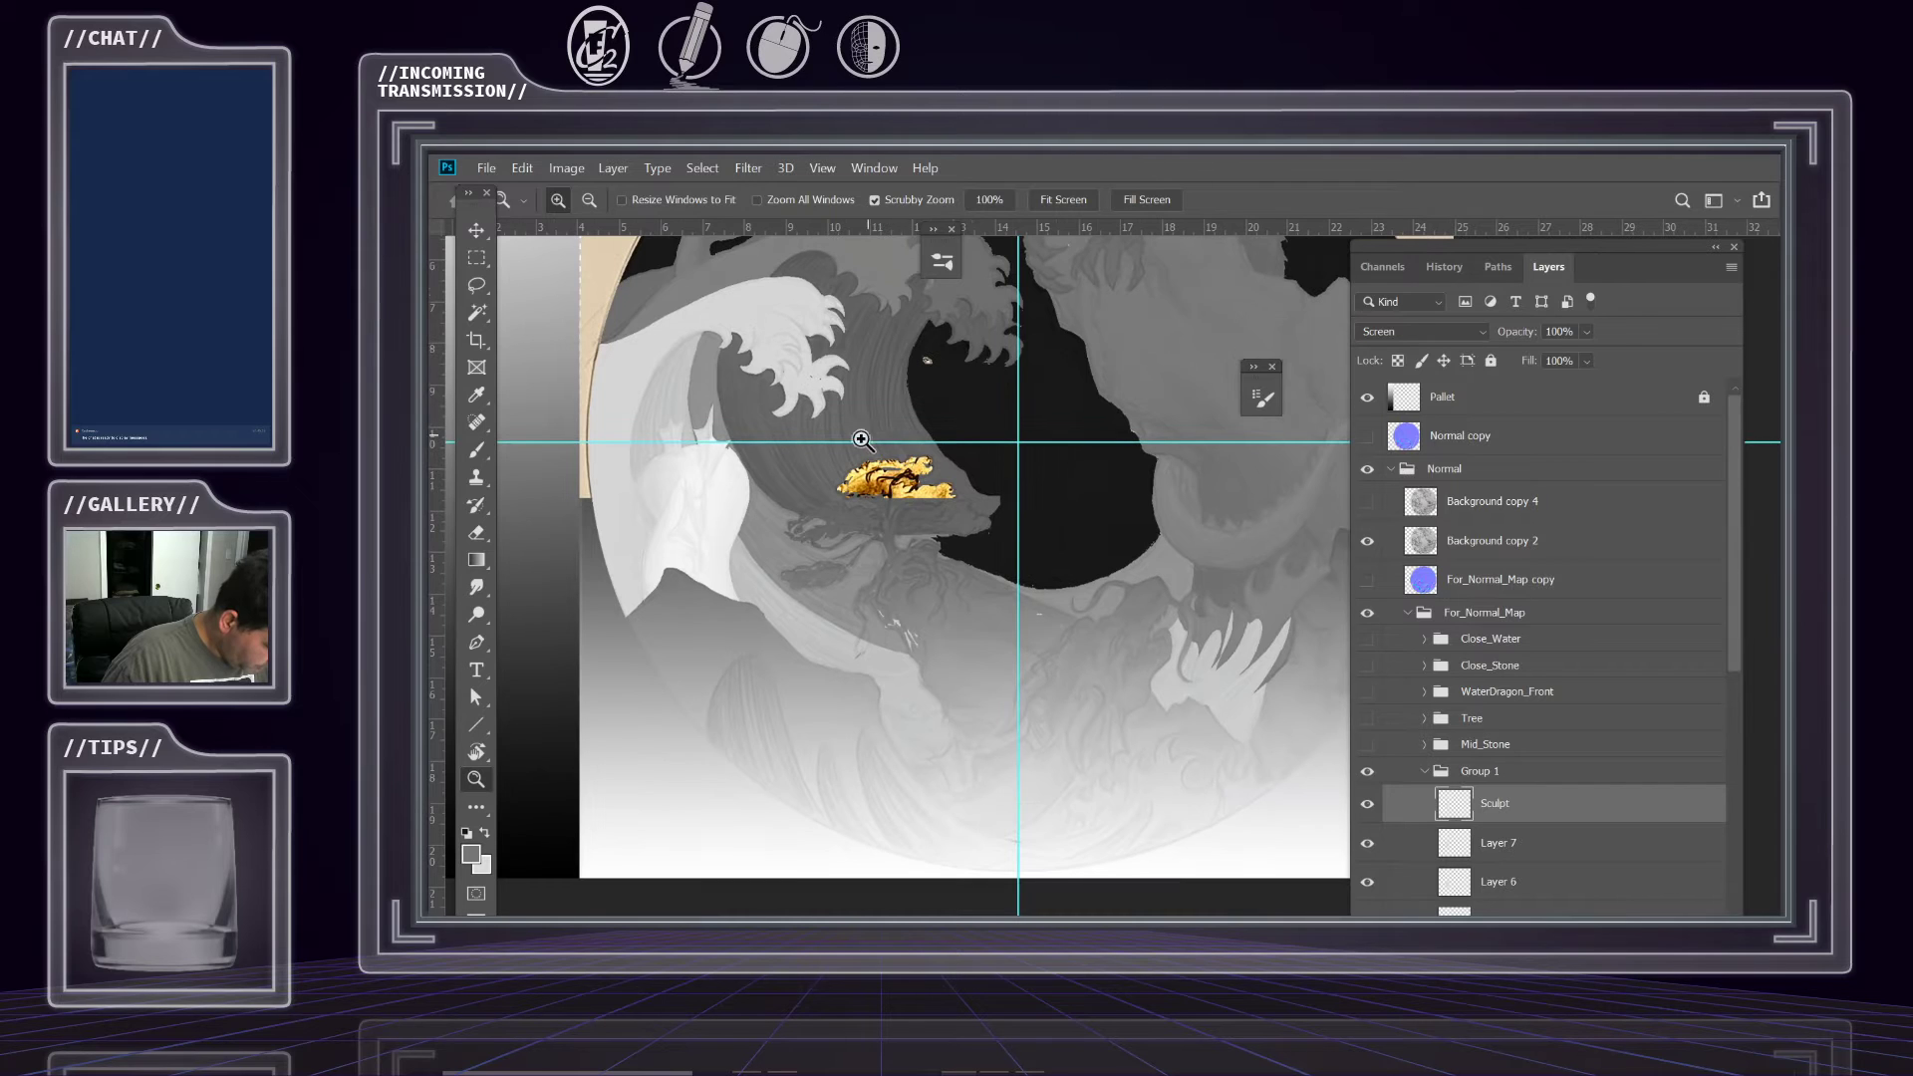
scroll(911, 439, "up", 4)
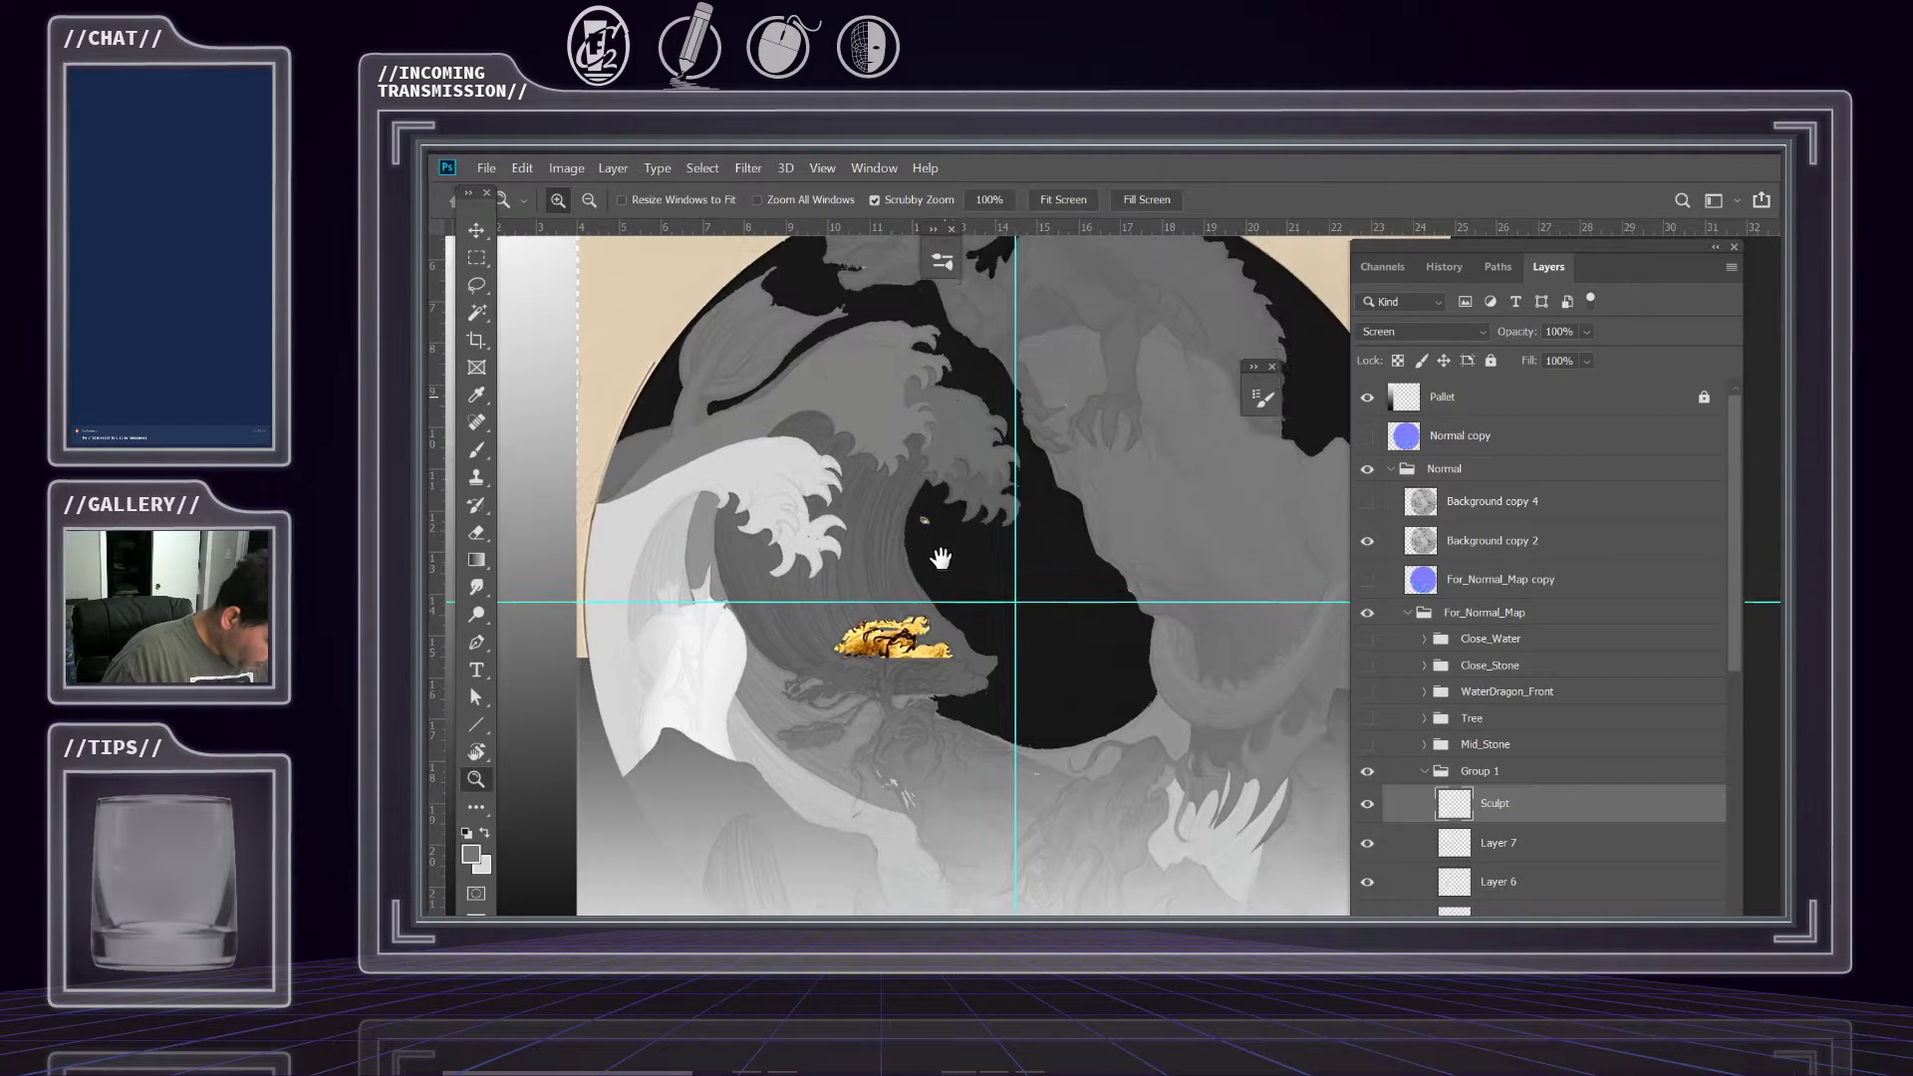
left_click(997, 513, "alt")
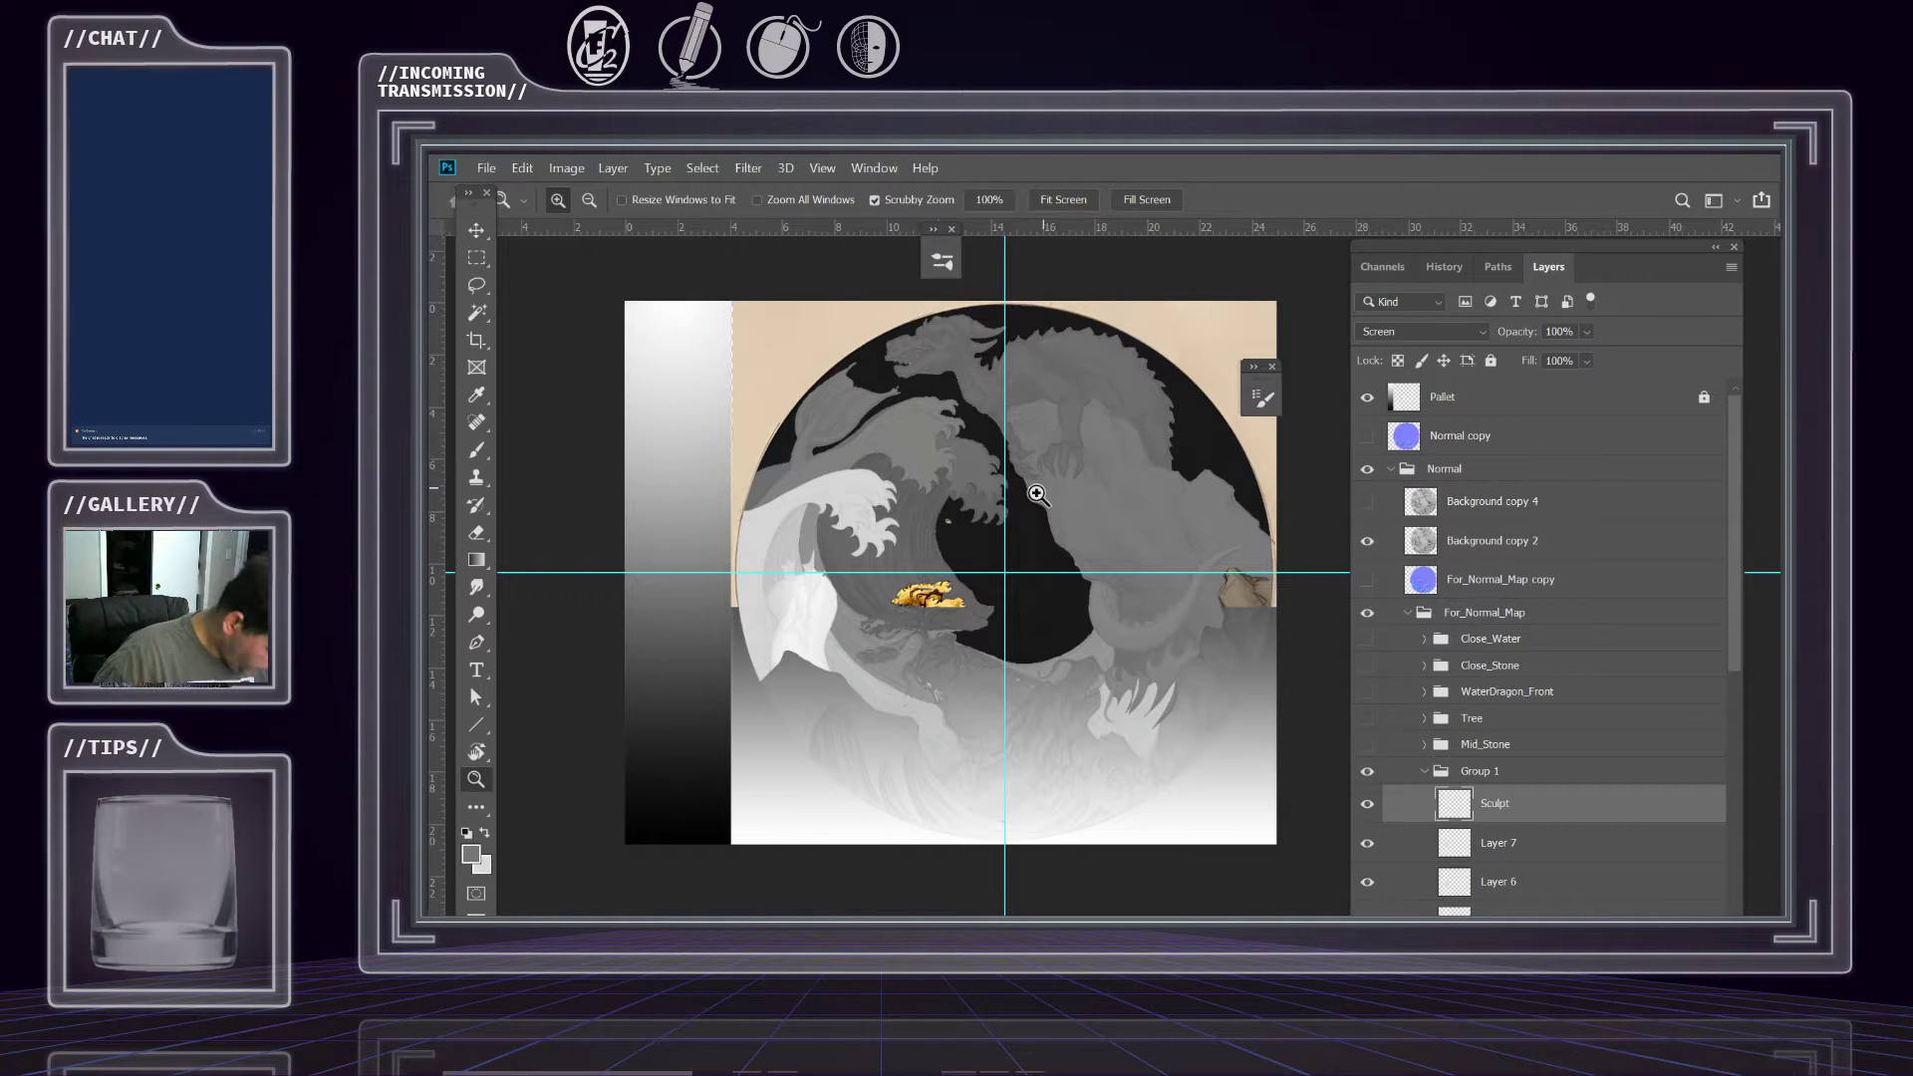
left_click_drag(969, 515, 913, 478)
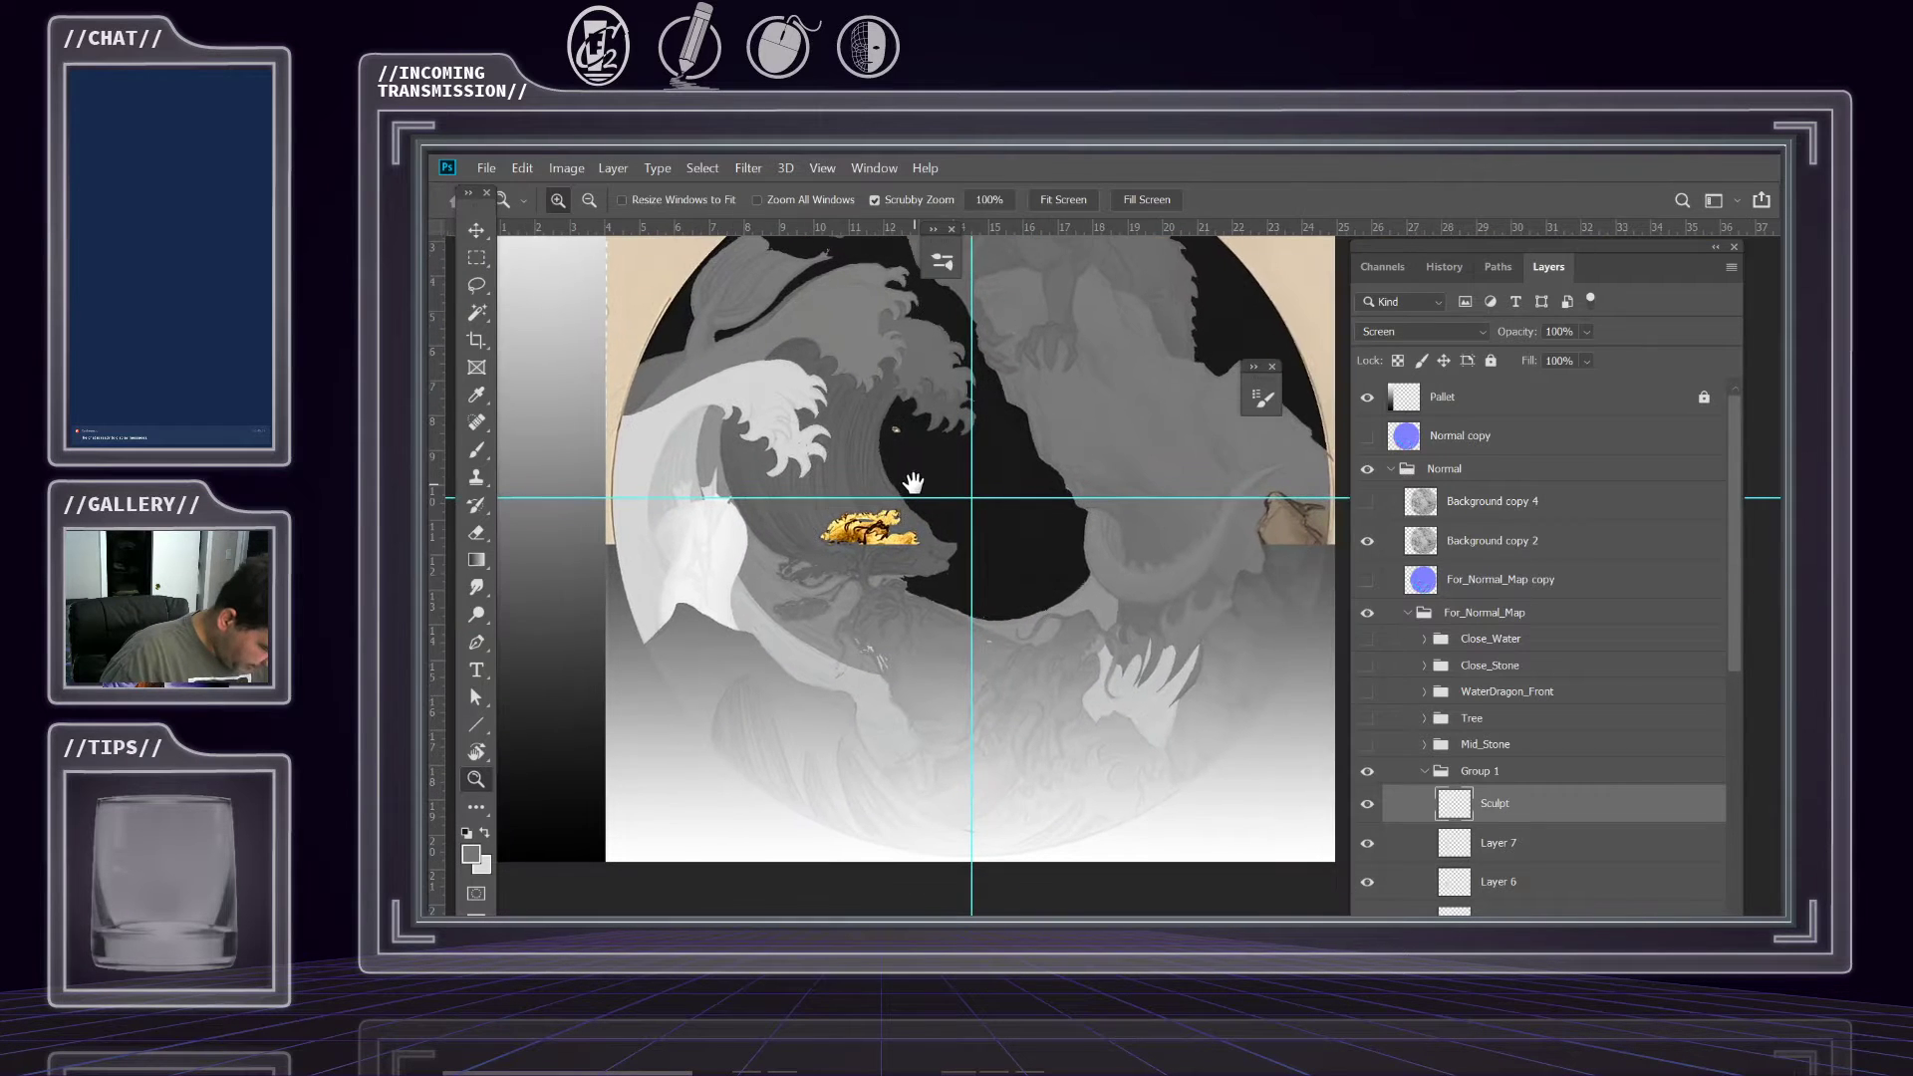
Review the foreground by showing the Close_Water, Close_Stone, WaterDragon_Front, Tree and Mid_Stone groups and hiding them again.
left_click(1366, 642)
left_click(1367, 691)
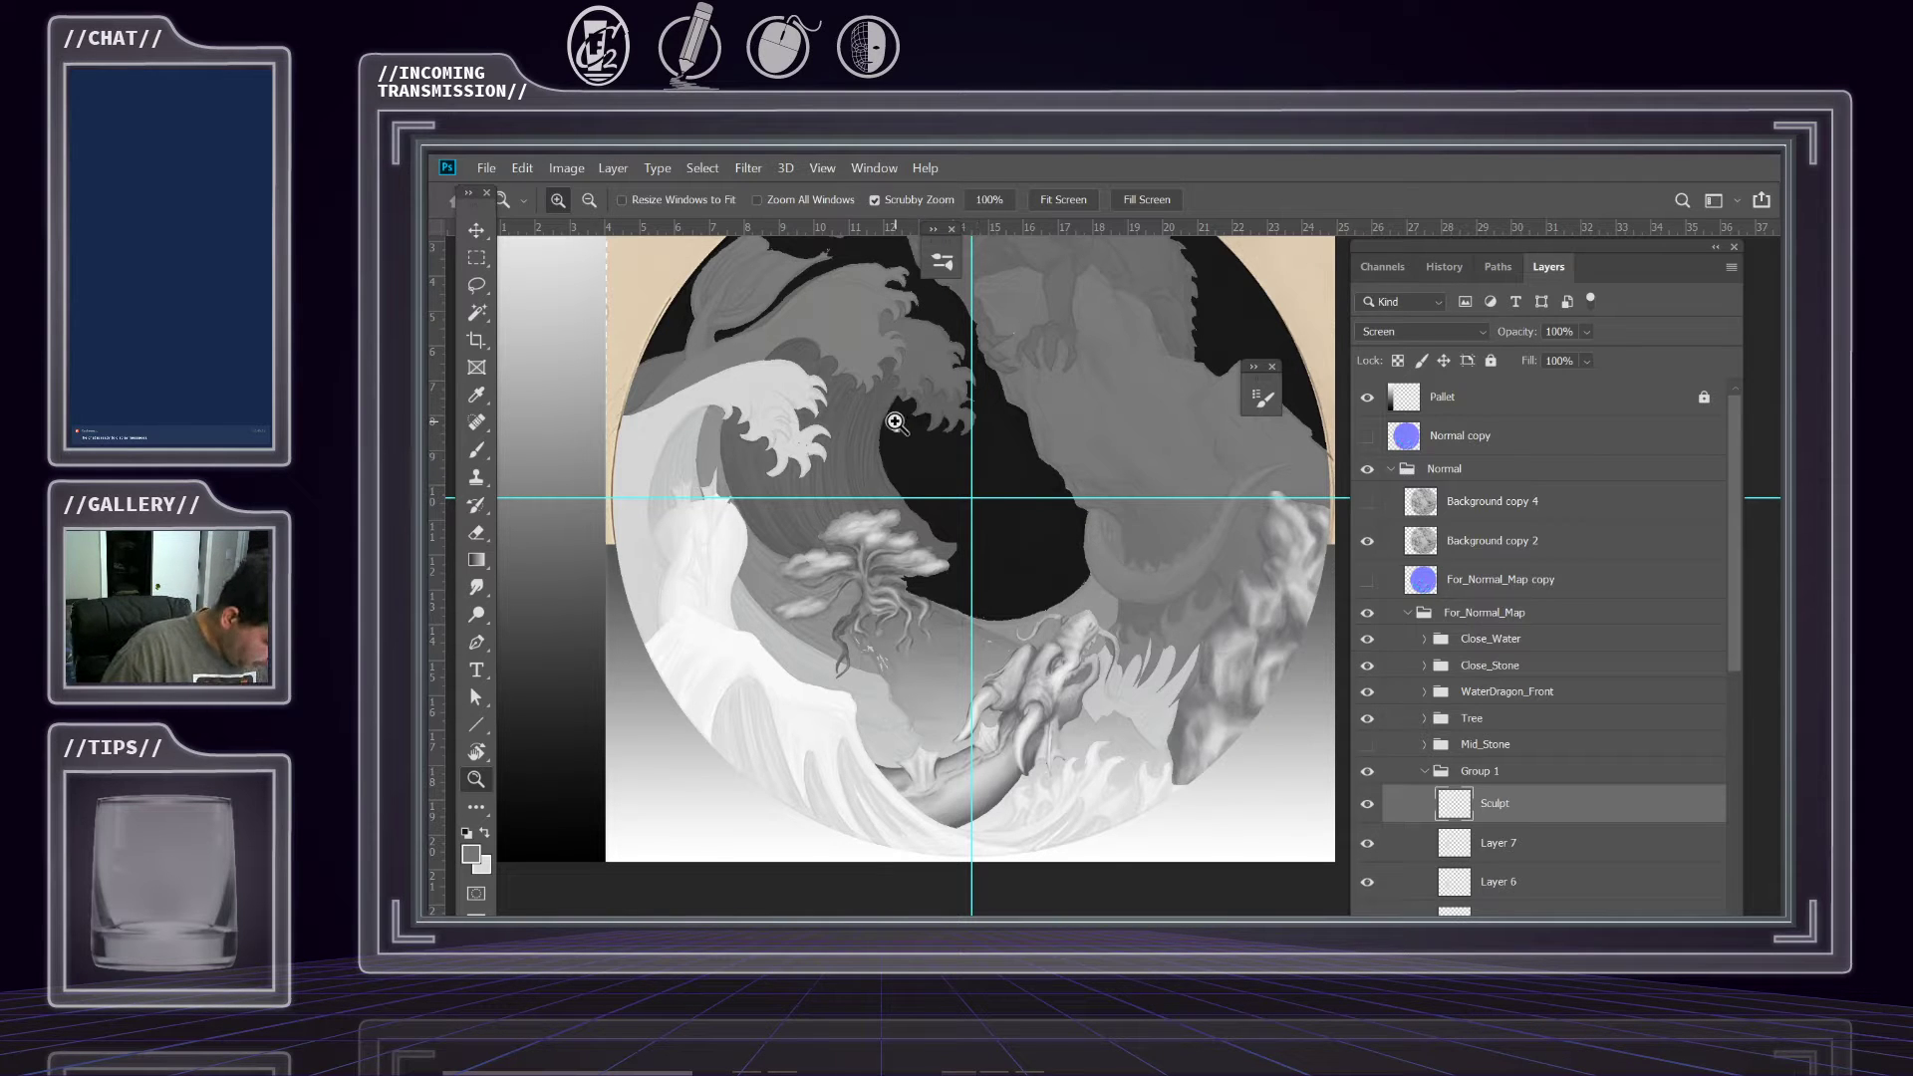
mouse_move(887, 403)
left_mouse_down()
mouse_move(947, 406)
mouse_move(897, 406)
left_mouse_up()
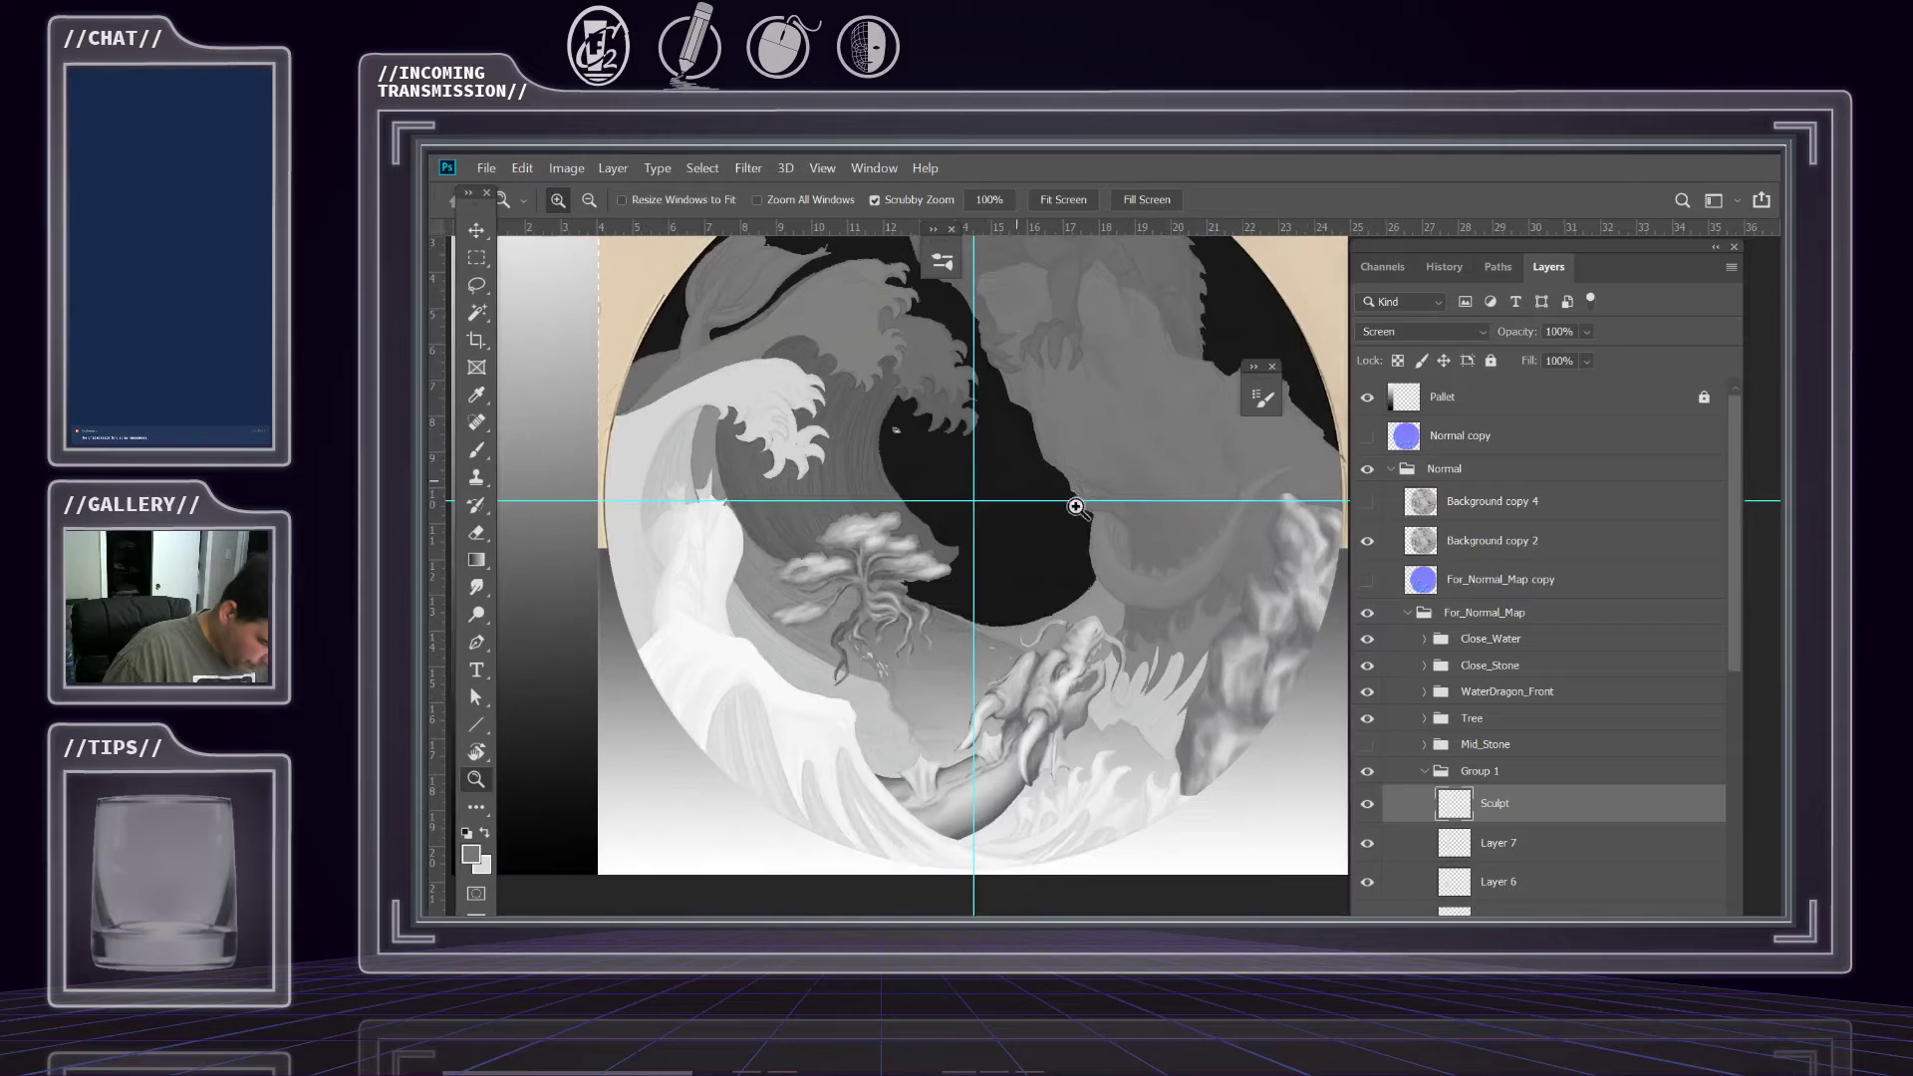
left_click(1367, 746)
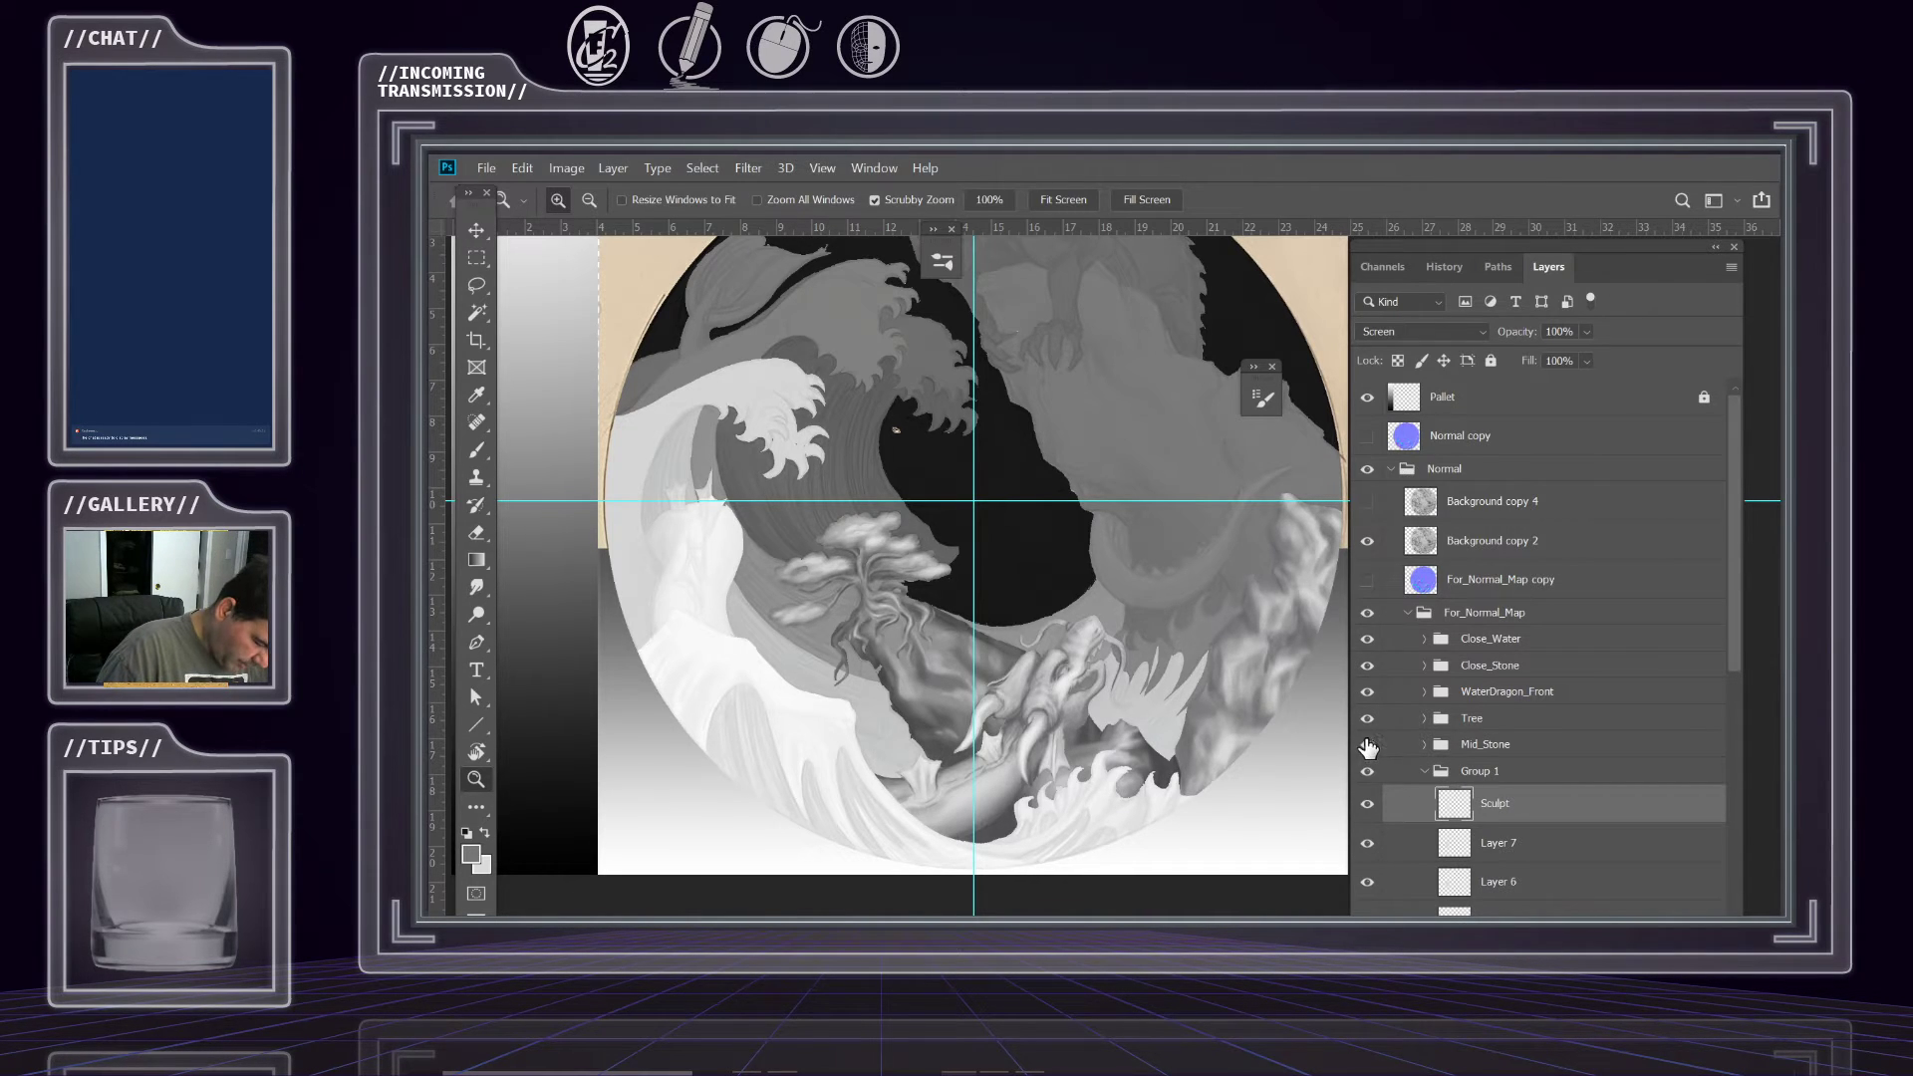
left_click_drag(1367, 748, 1368, 639)
Toggle the visibility of Group 1 off and on to identify which part of the artwork it contains.
scroll(1480, 687, "down", 3)
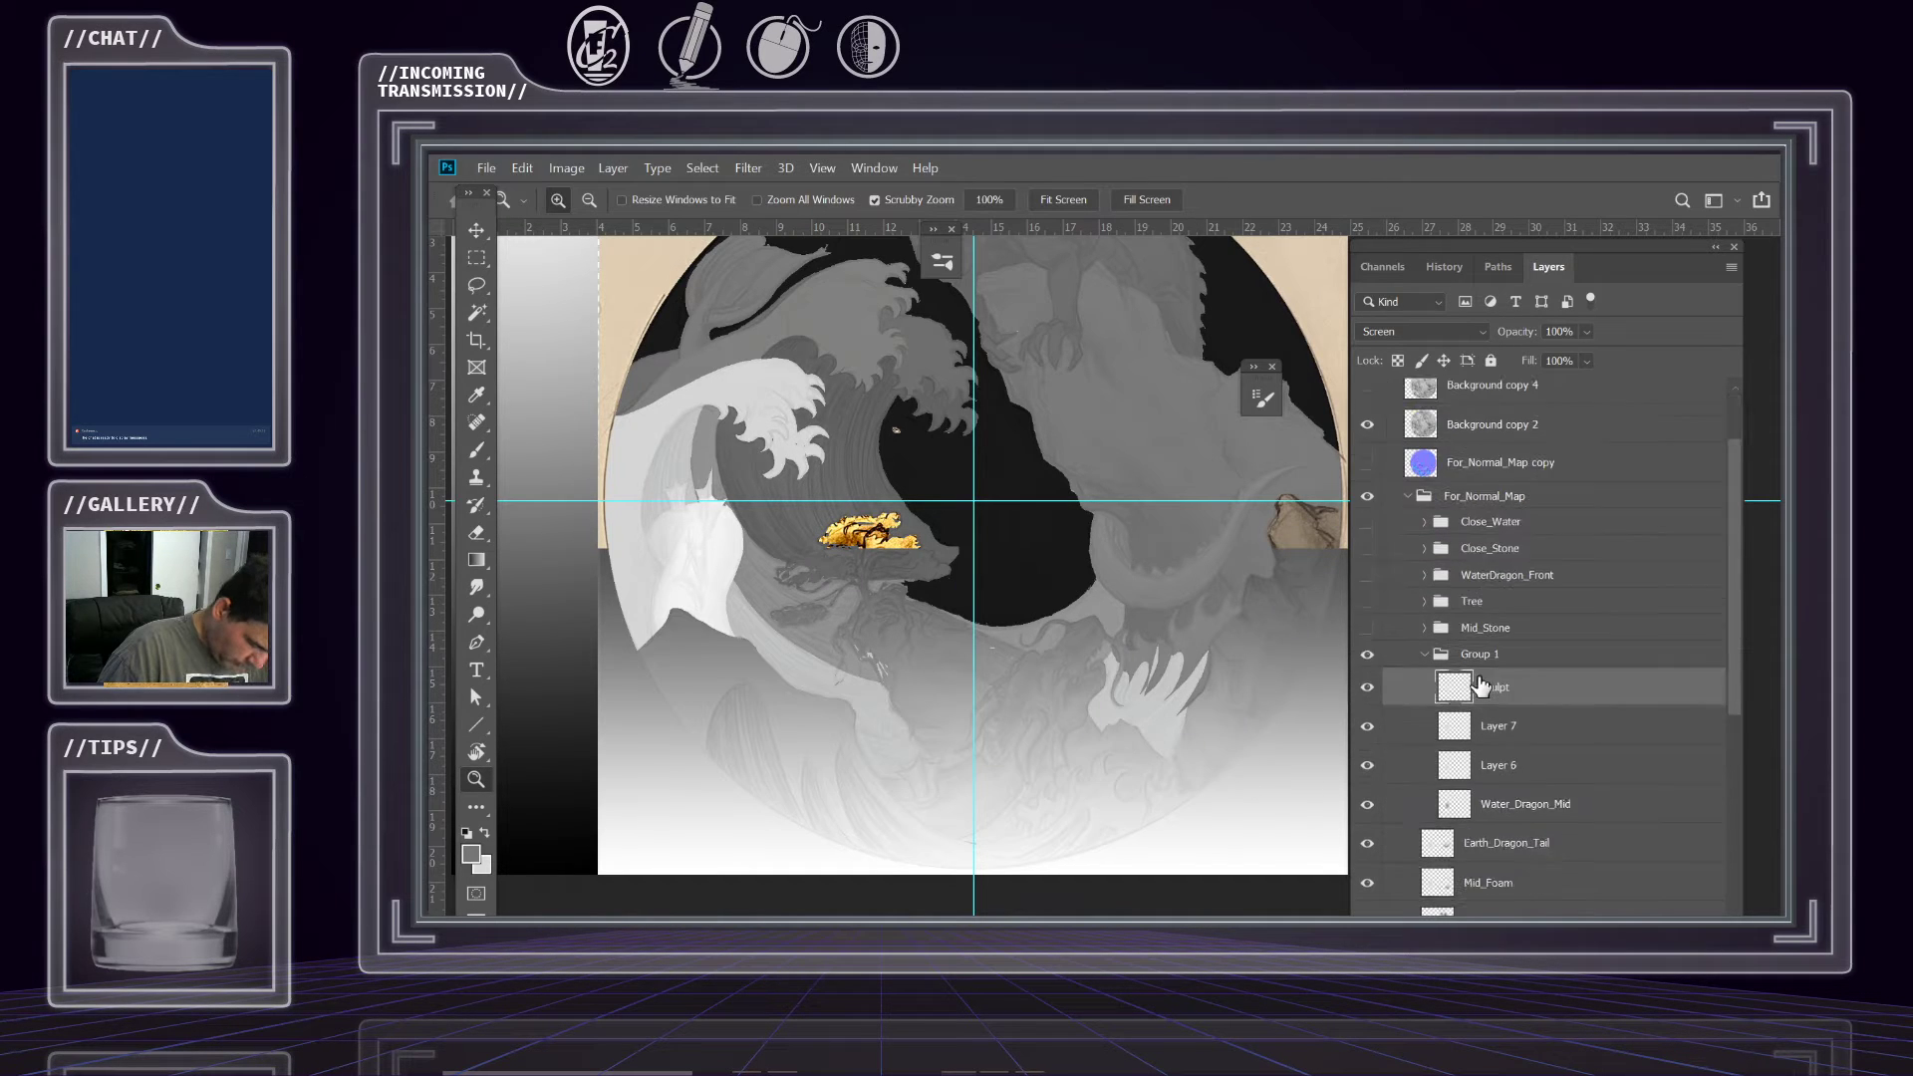
left_click(1367, 617)
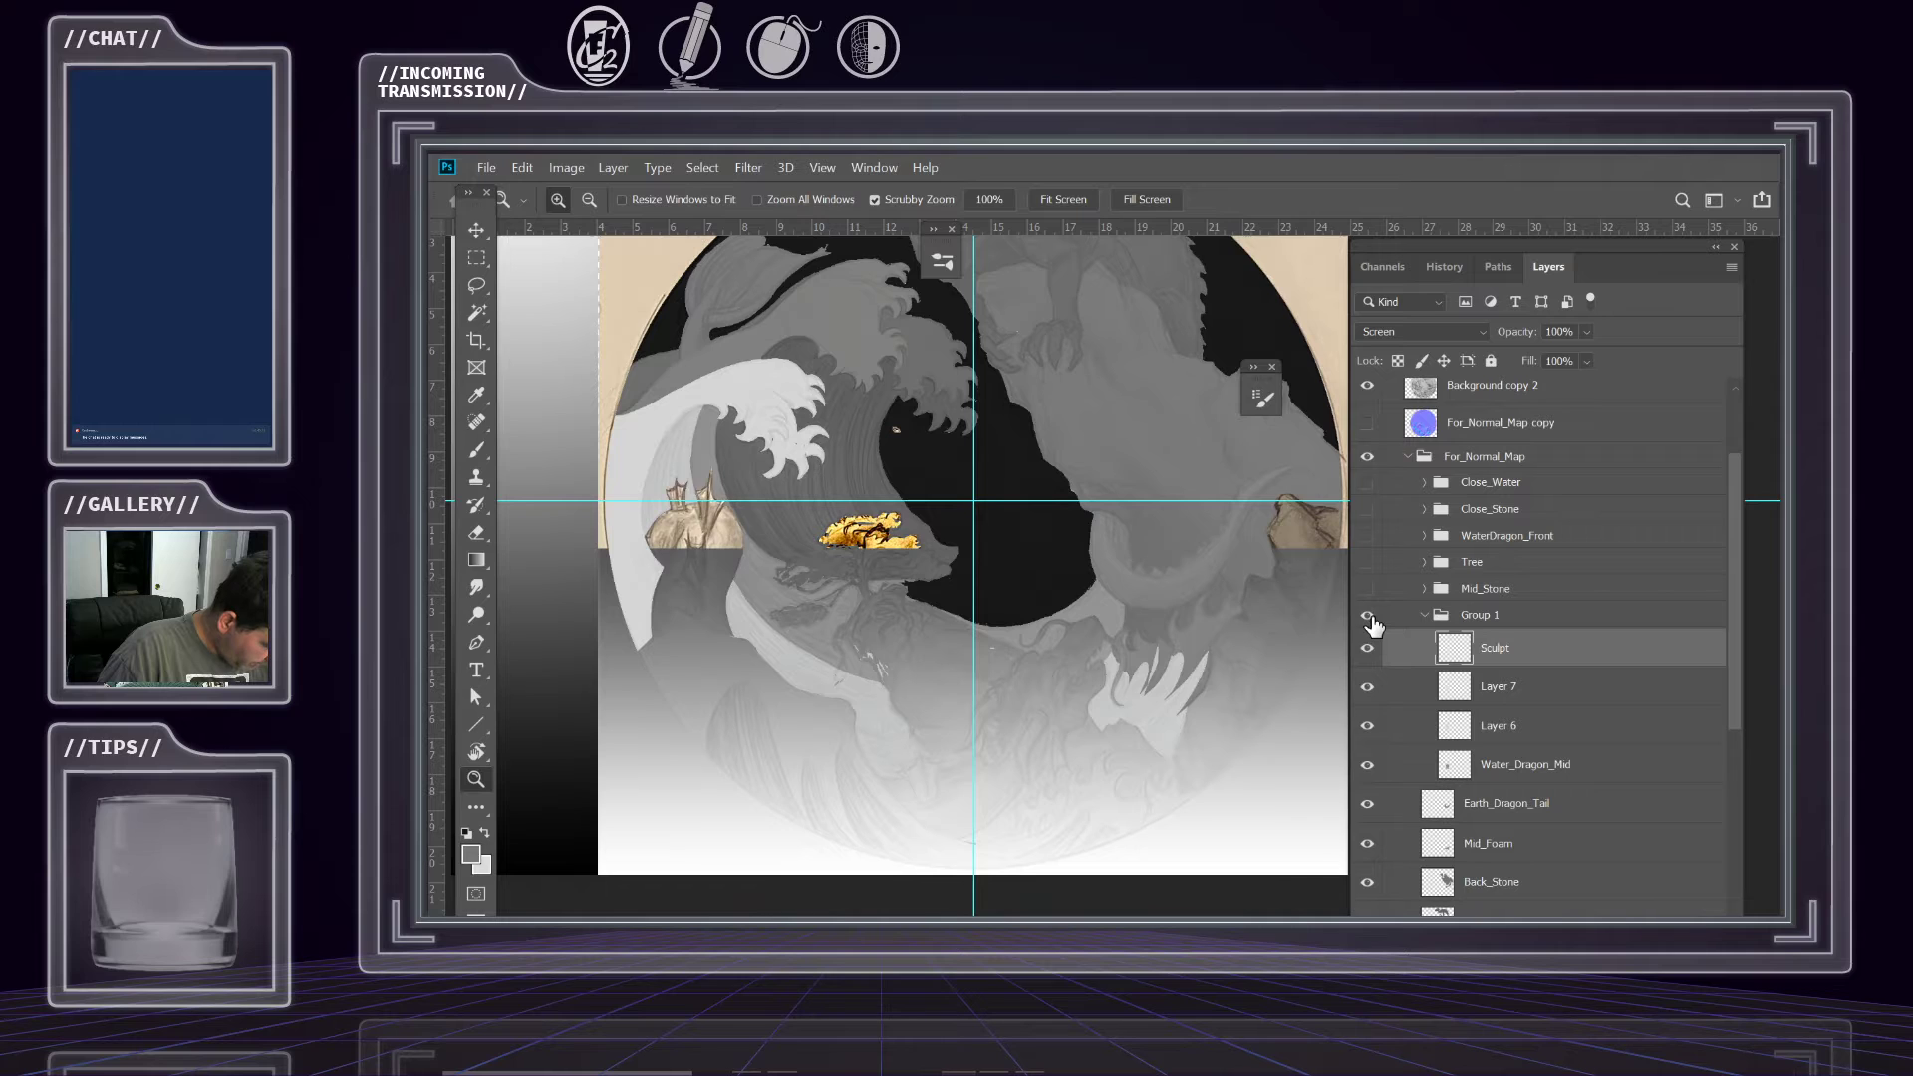
left_click(1368, 618)
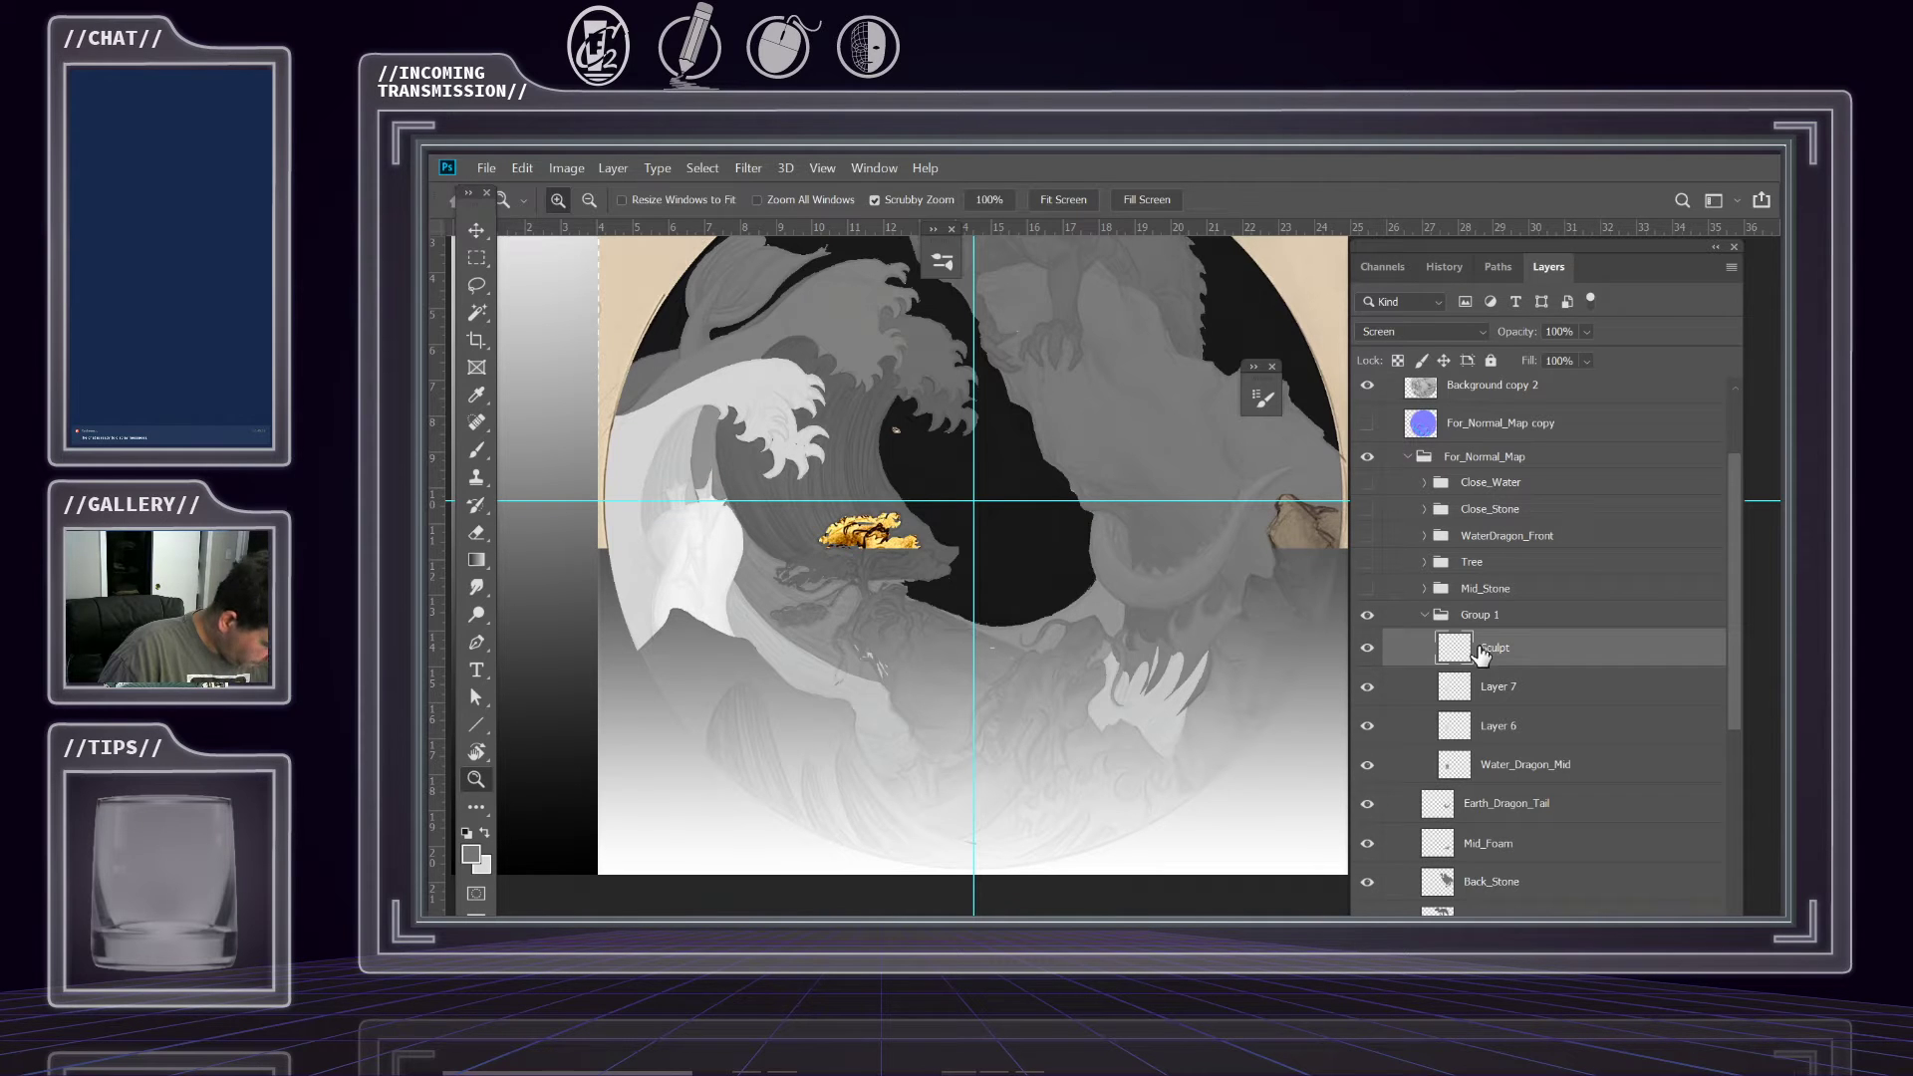
left_click(1422, 620)
left_click(1368, 618)
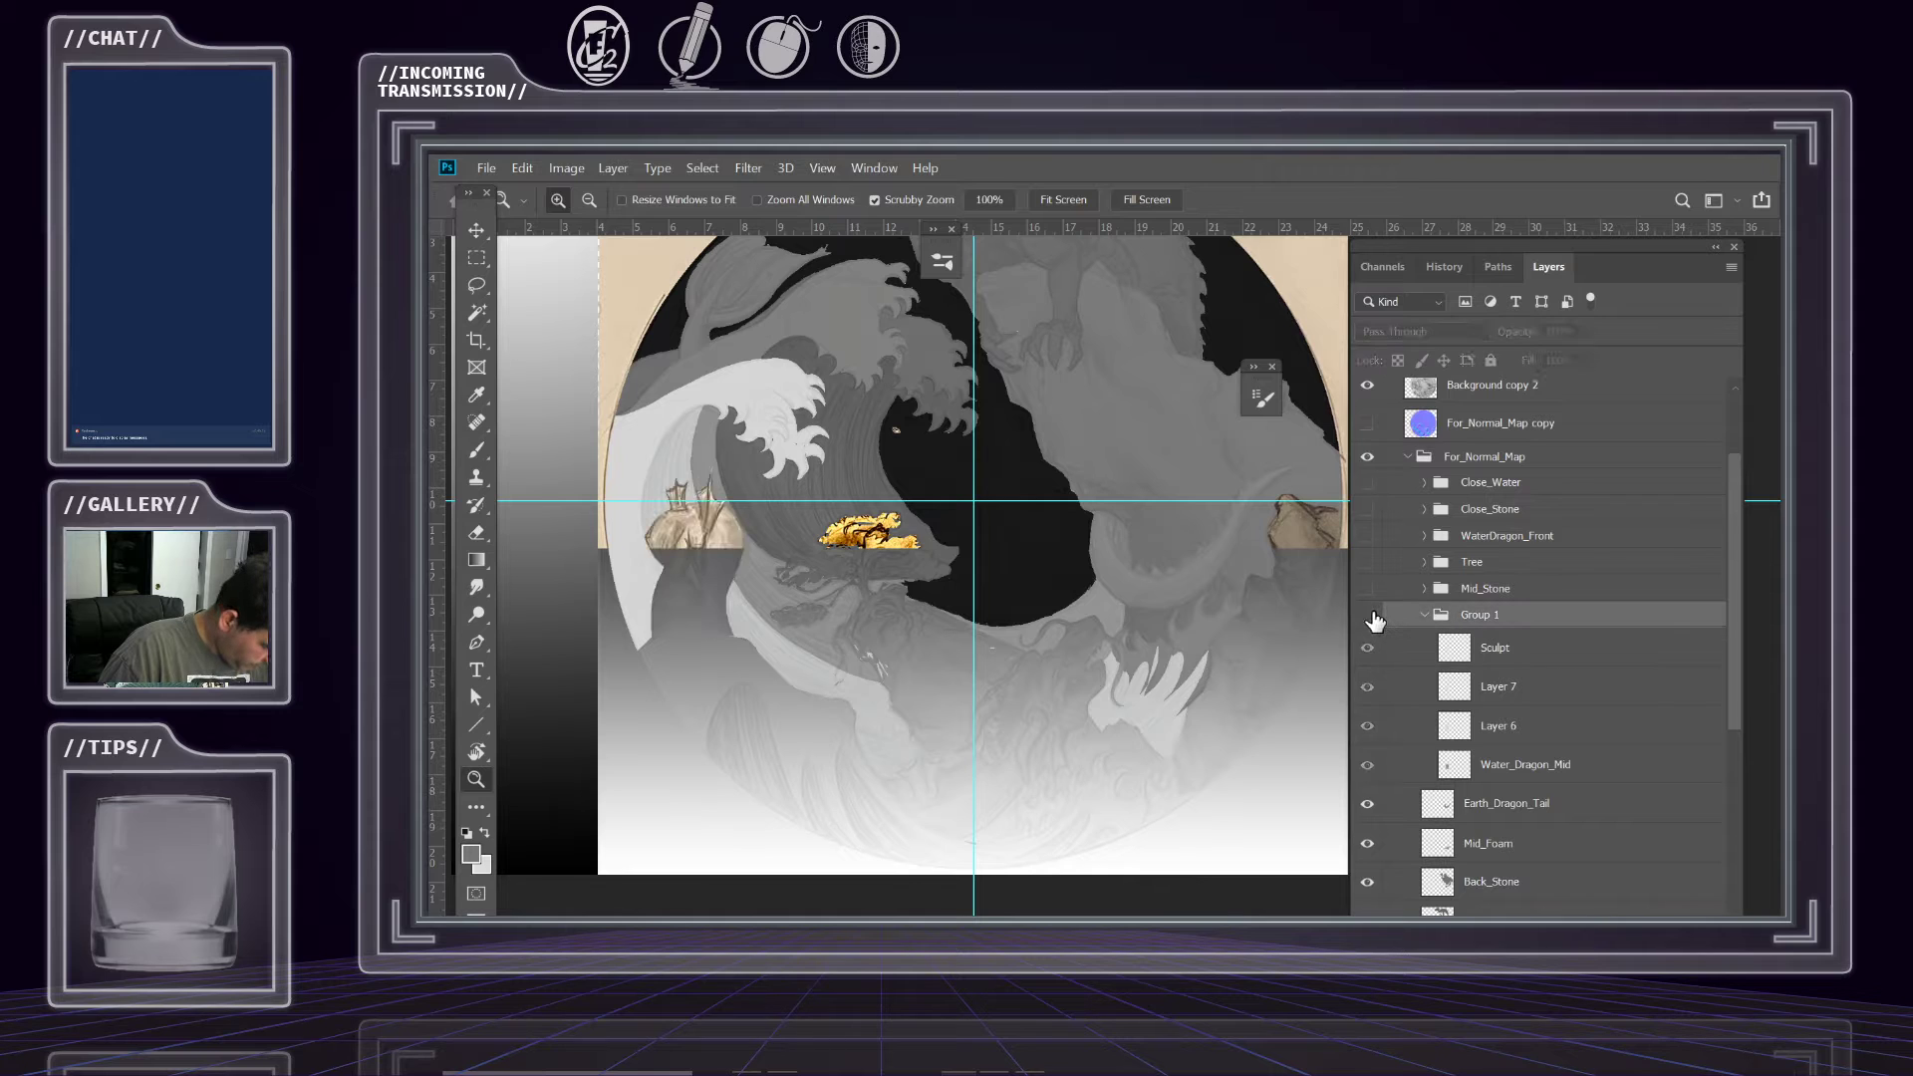
left_click(1368, 618)
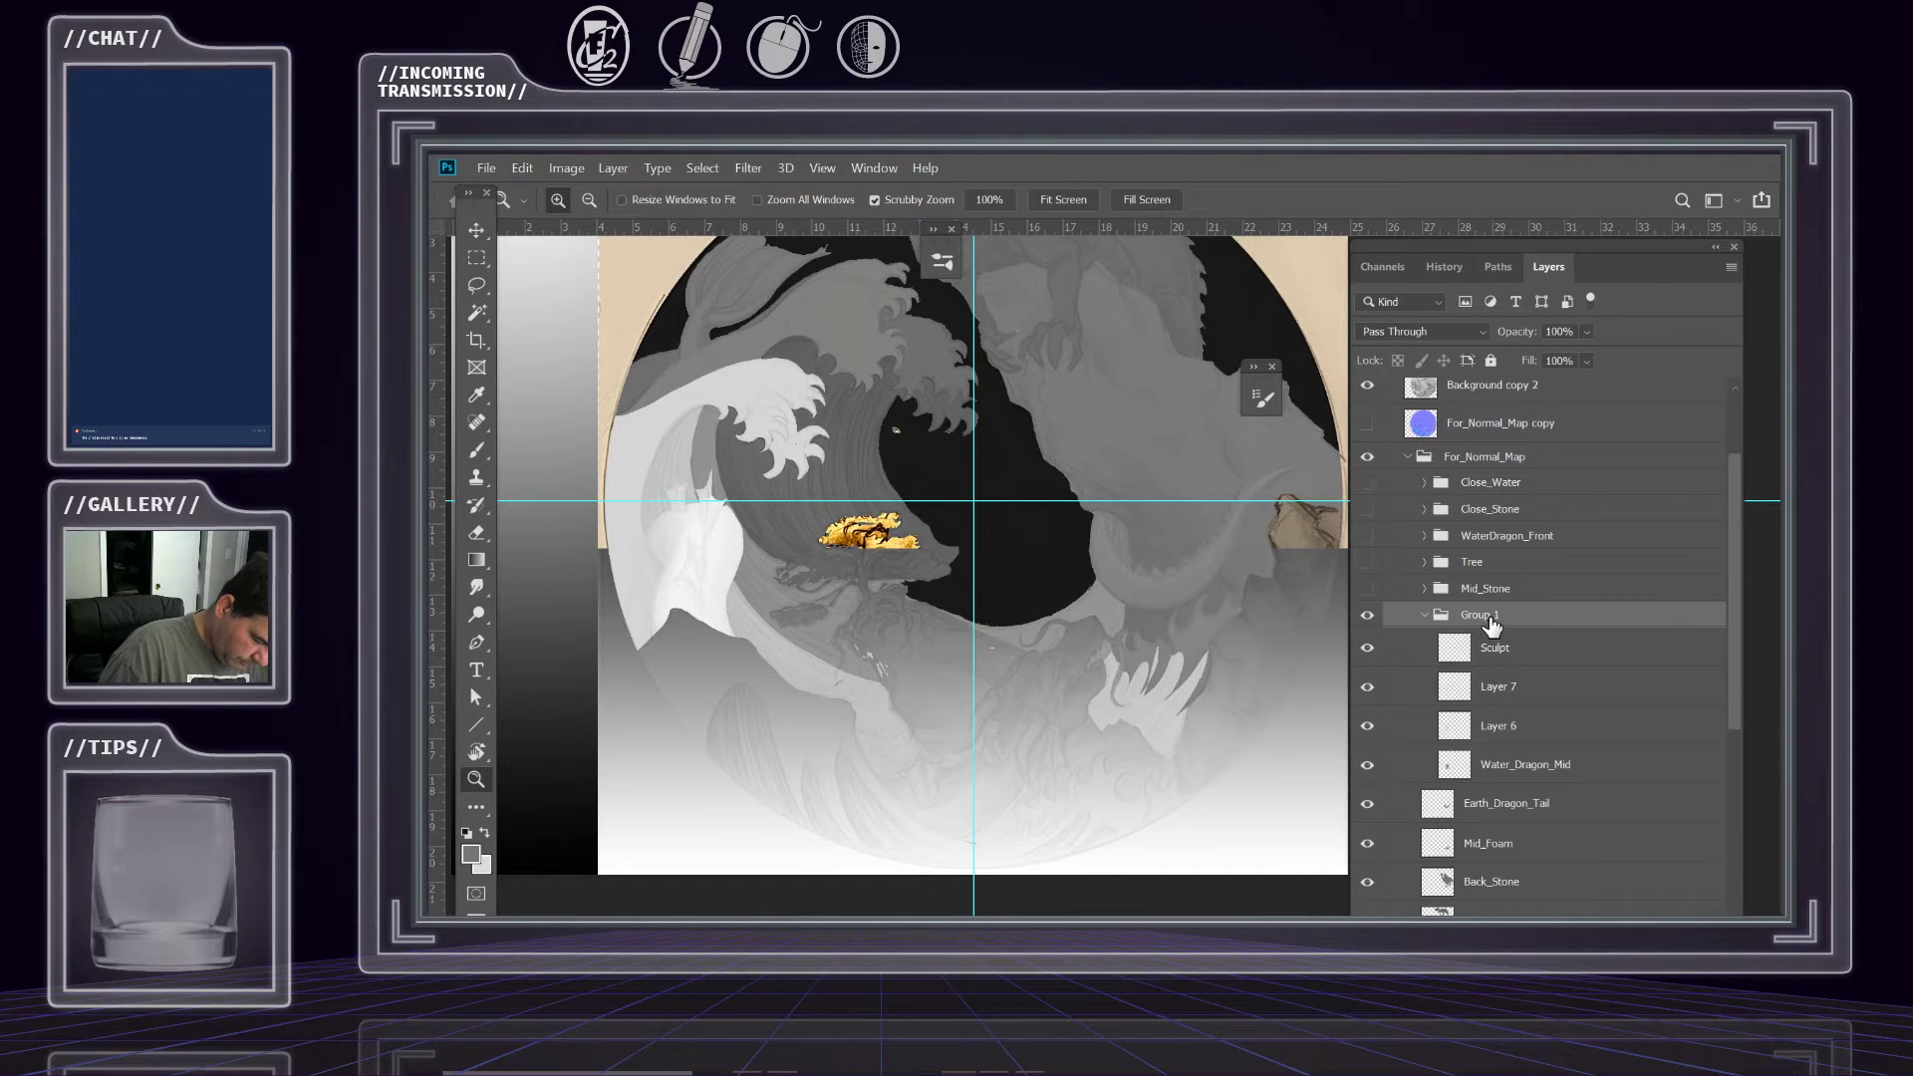
Rename Group 1 as Mid_Water_Dragon and leave the group hidden and collapsed.
double_click(1483, 615)
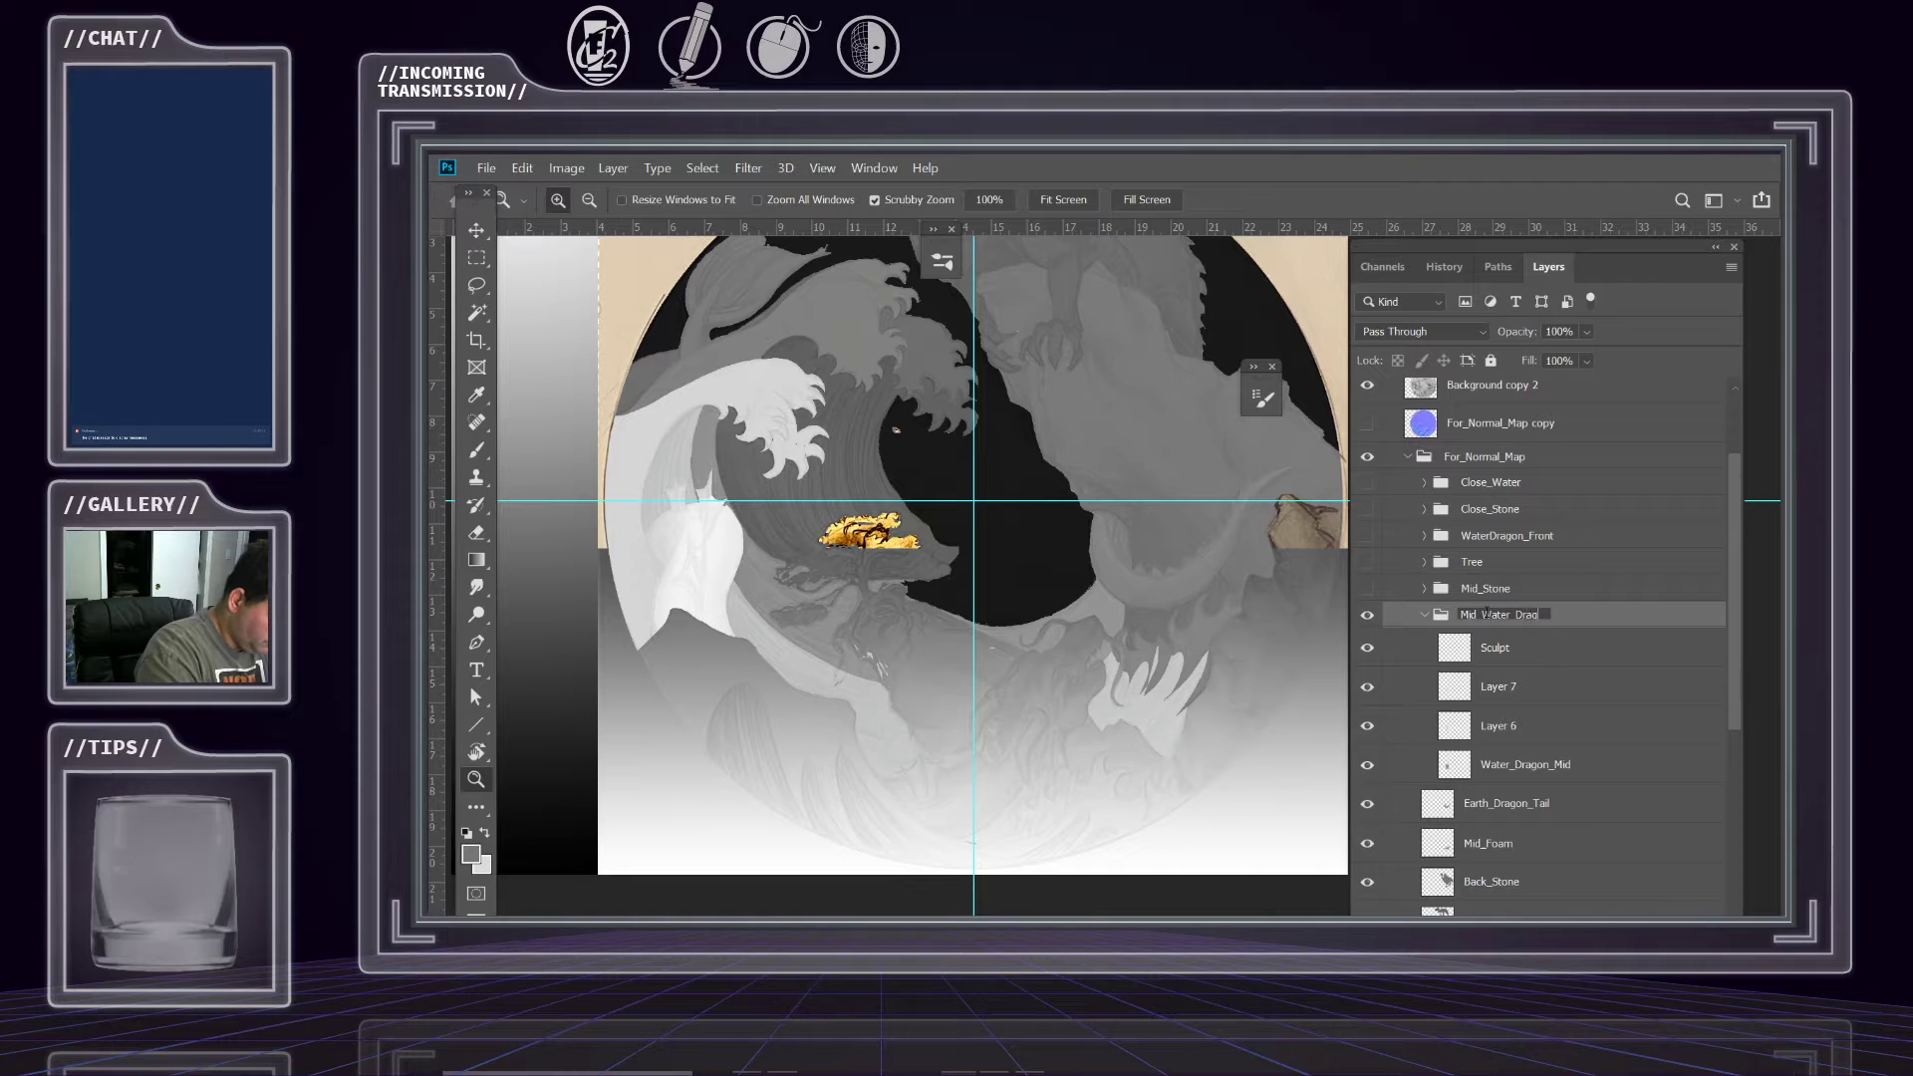
key("Return")
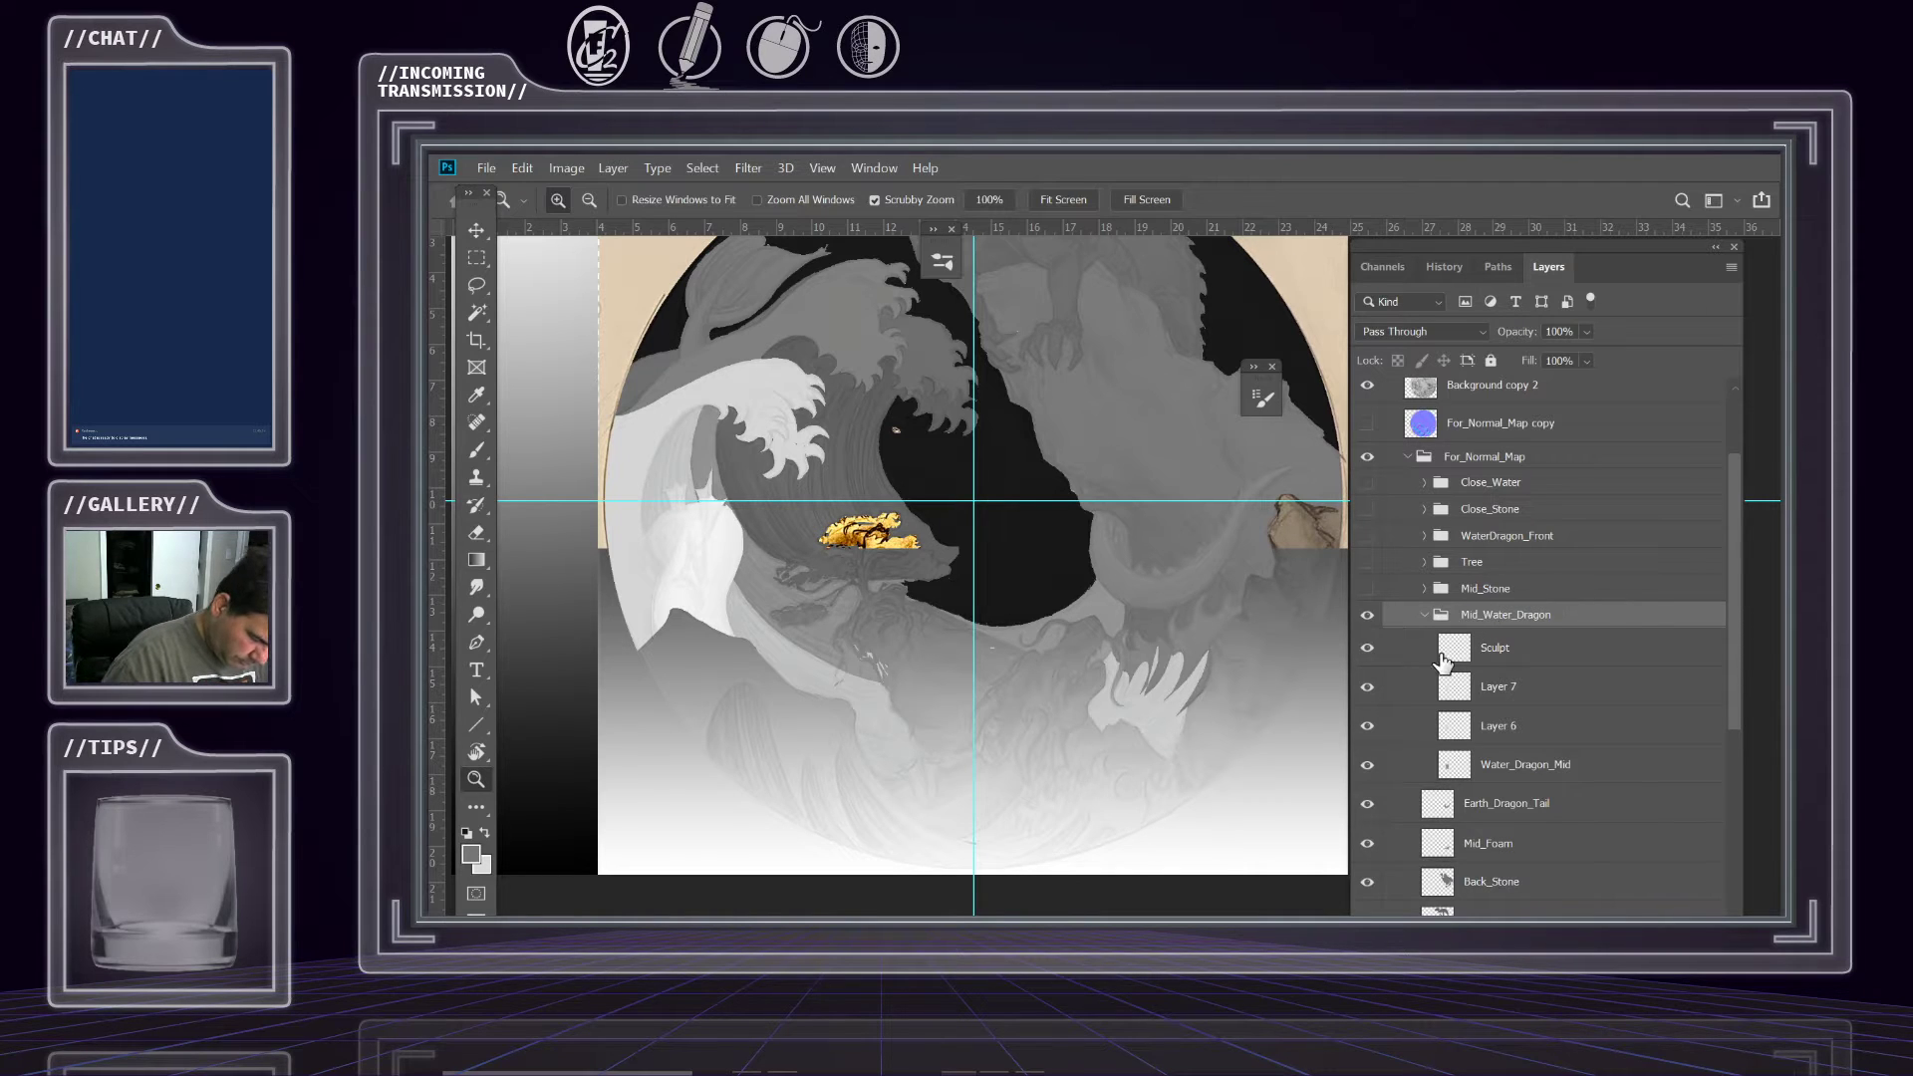
left_click(1368, 616)
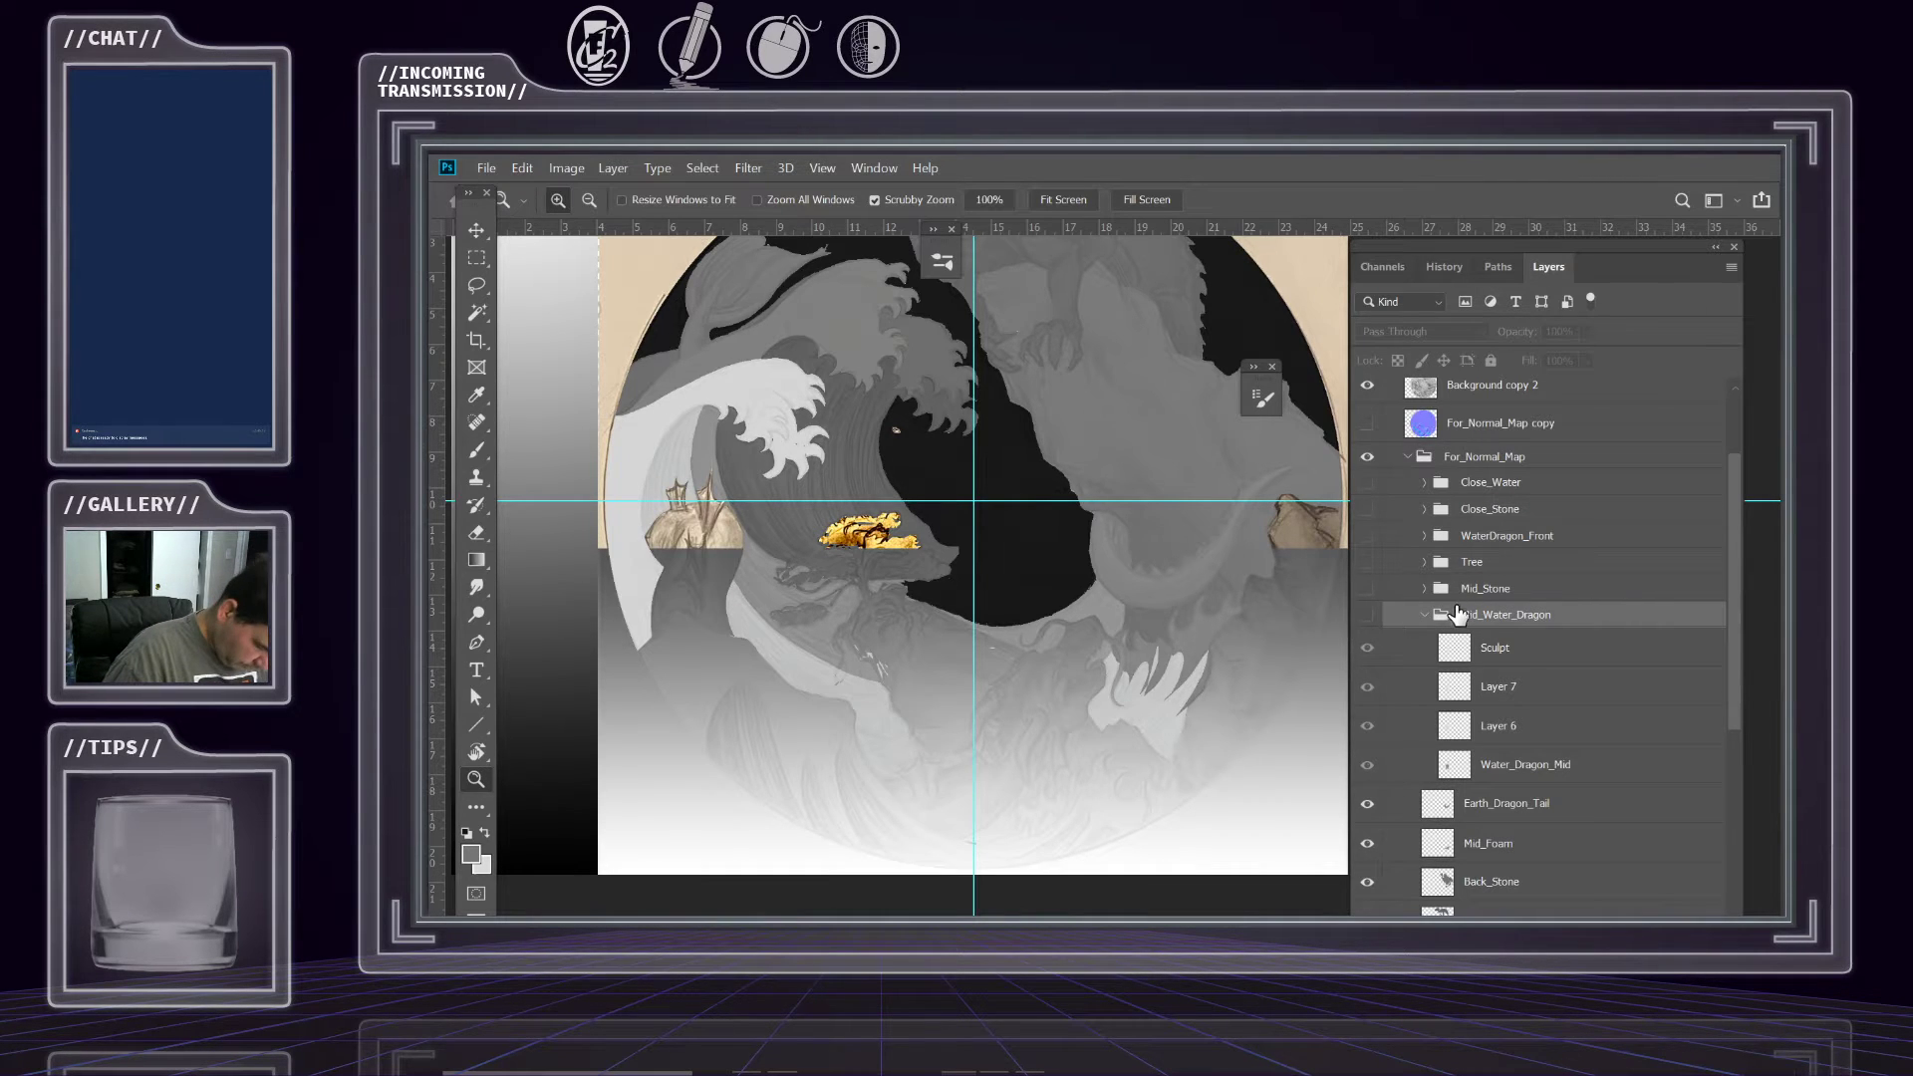
left_click(1425, 616)
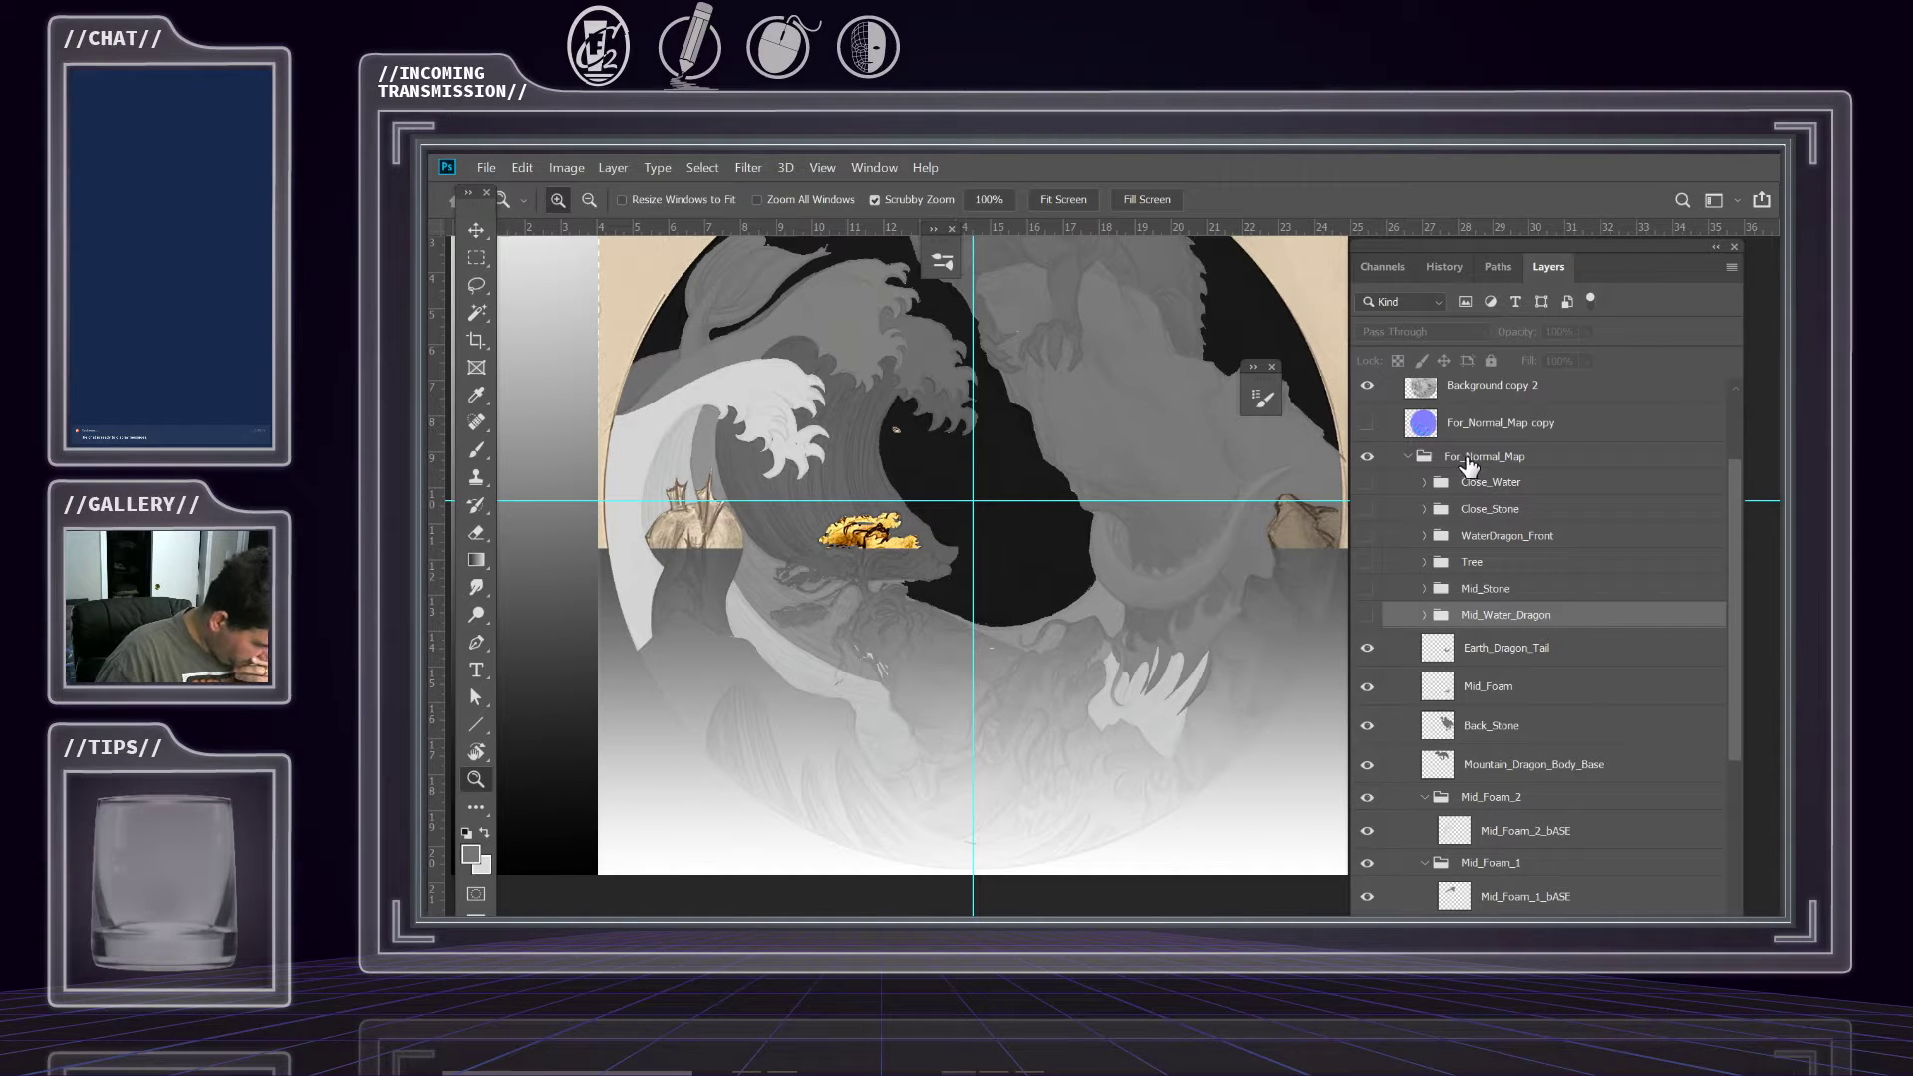
Try to select the white foam wave's layer by picking the wave on the canvas with the Move tool.
scroll(1485, 638, "down", 1)
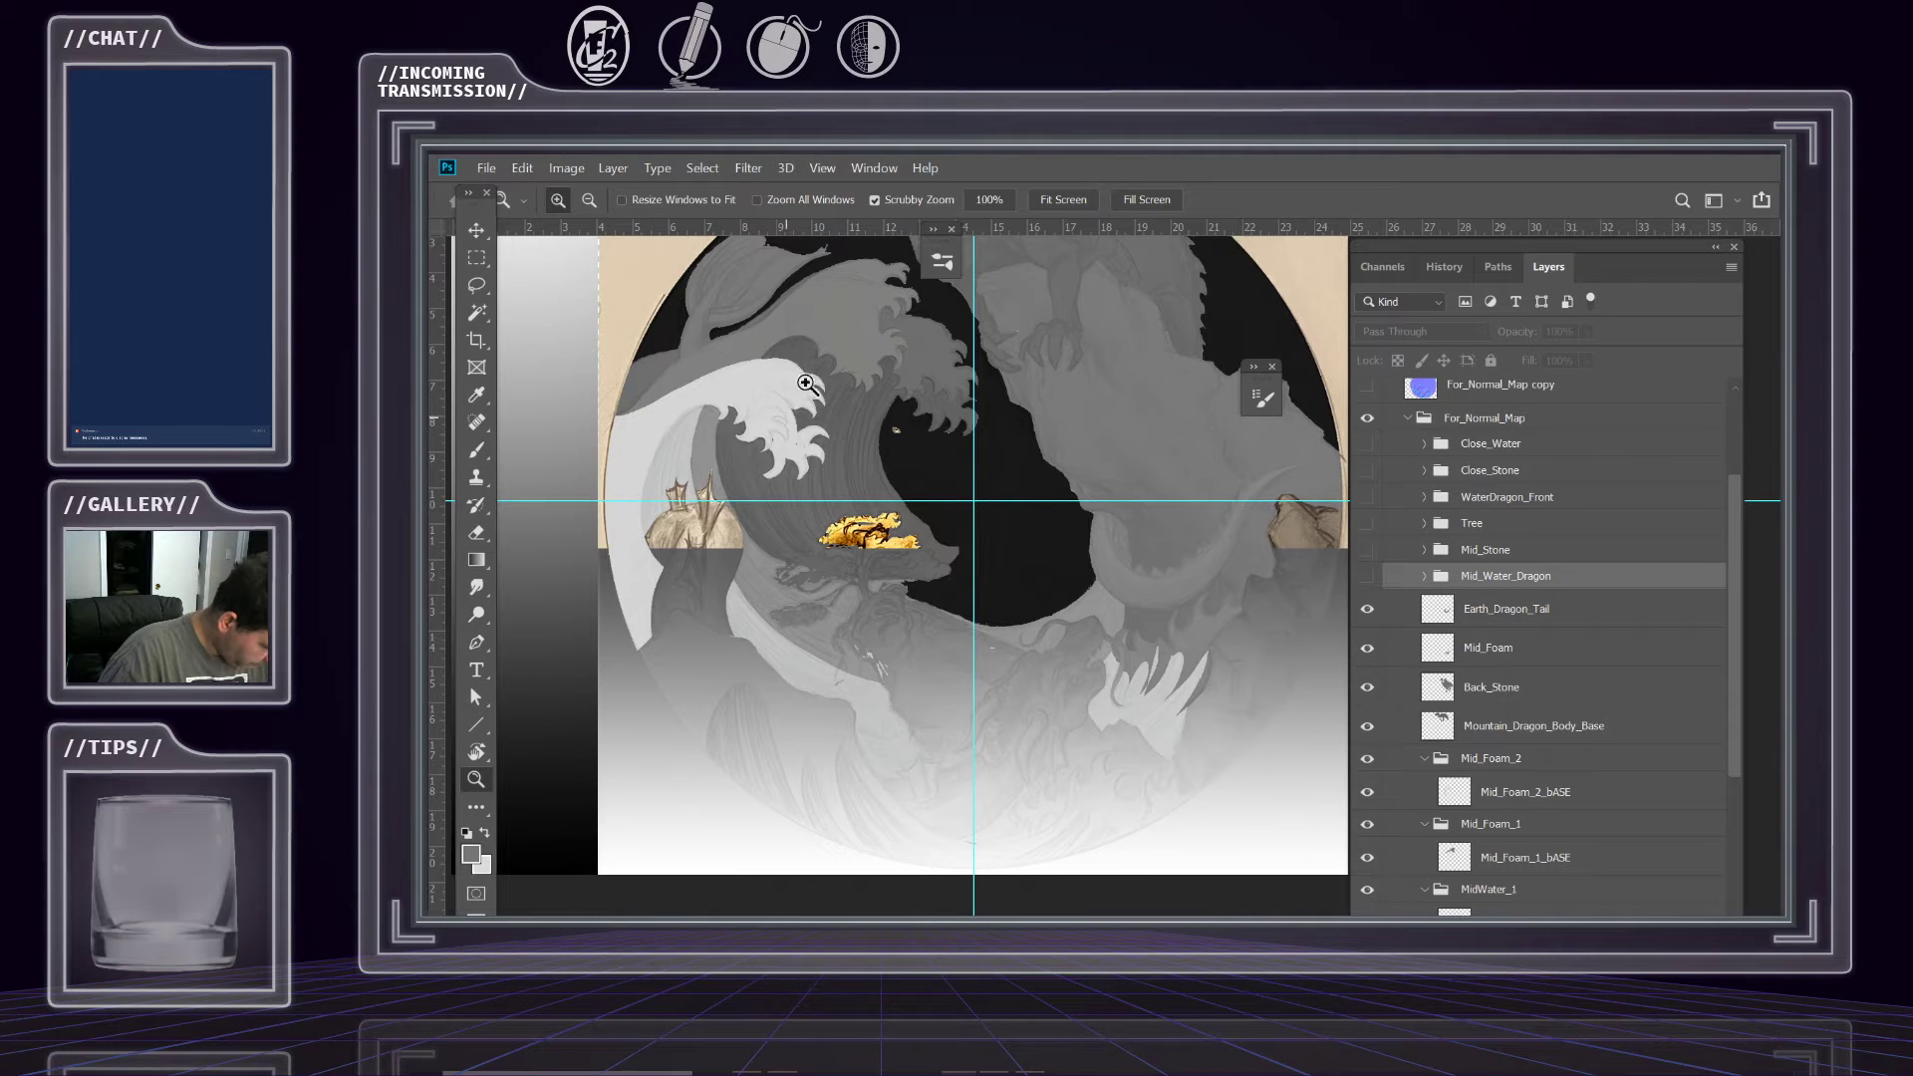
left_click(480, 230)
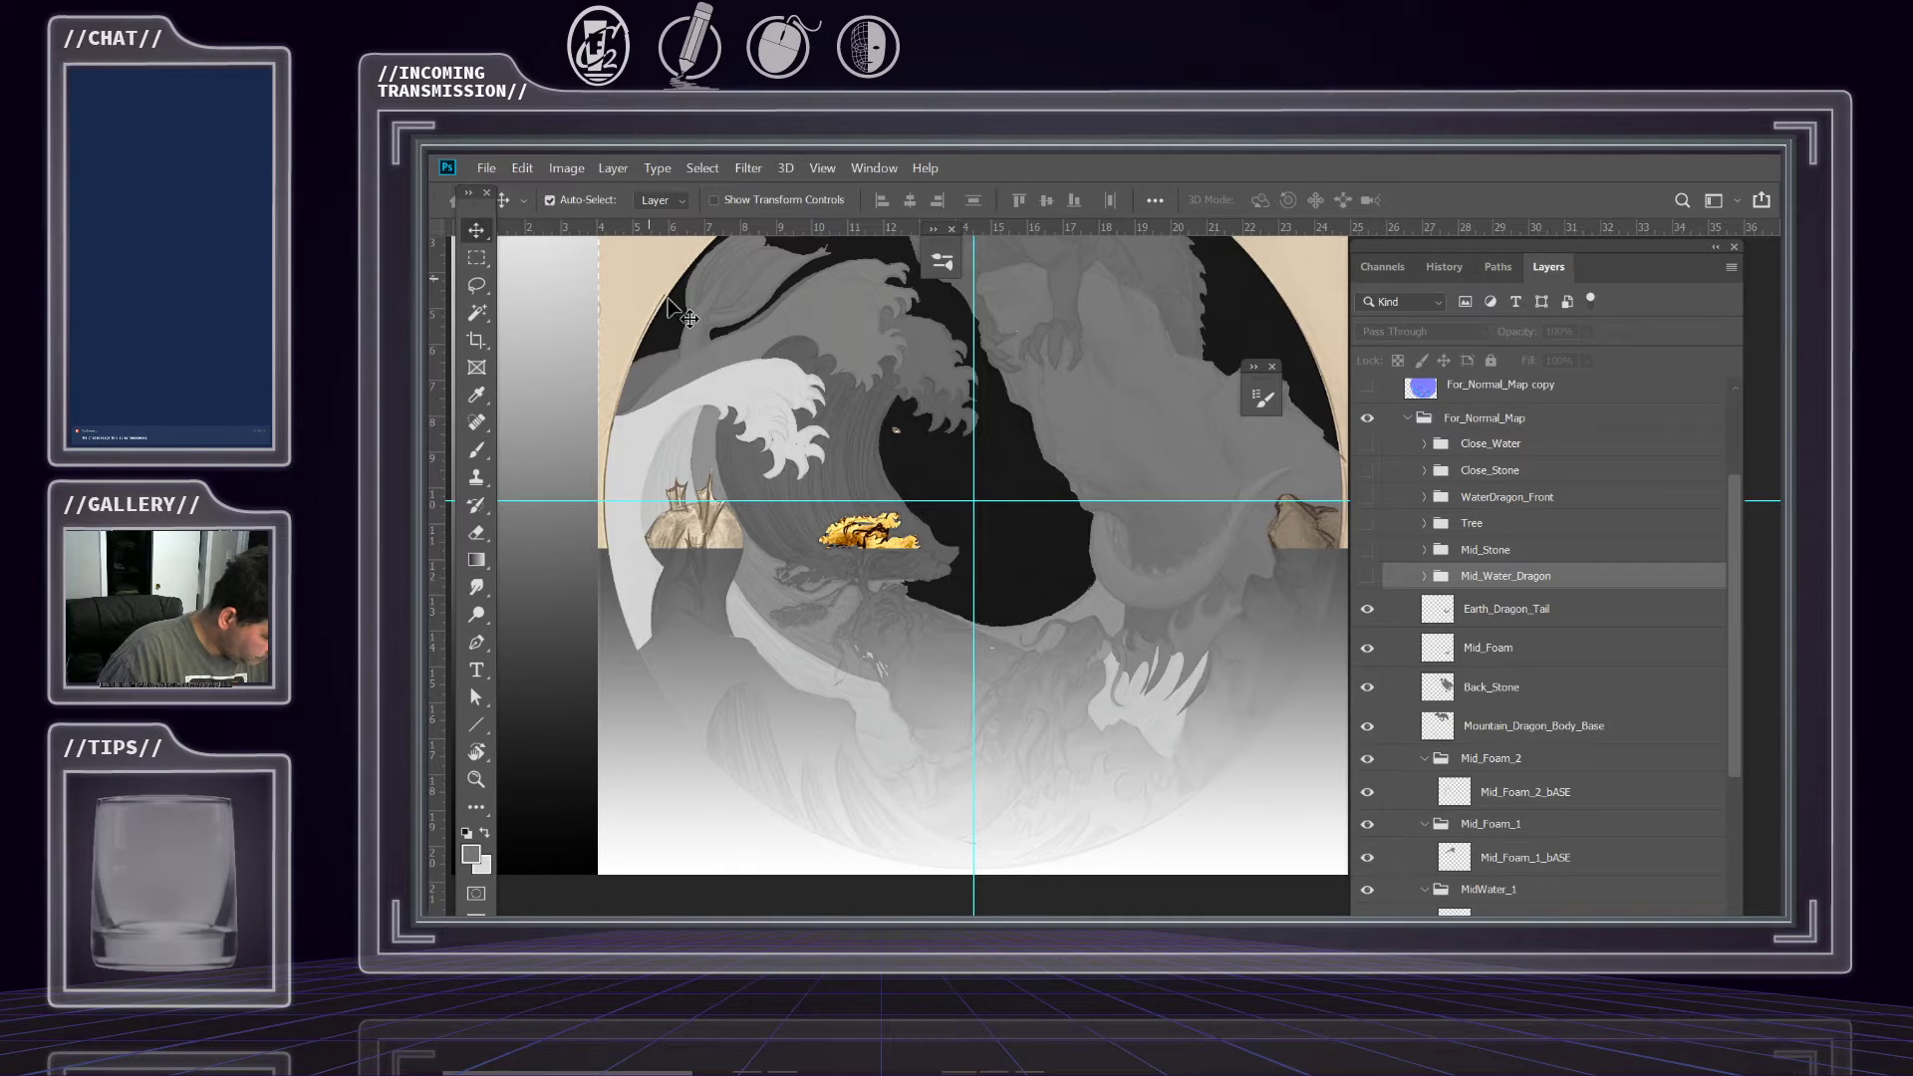
left_click(756, 393)
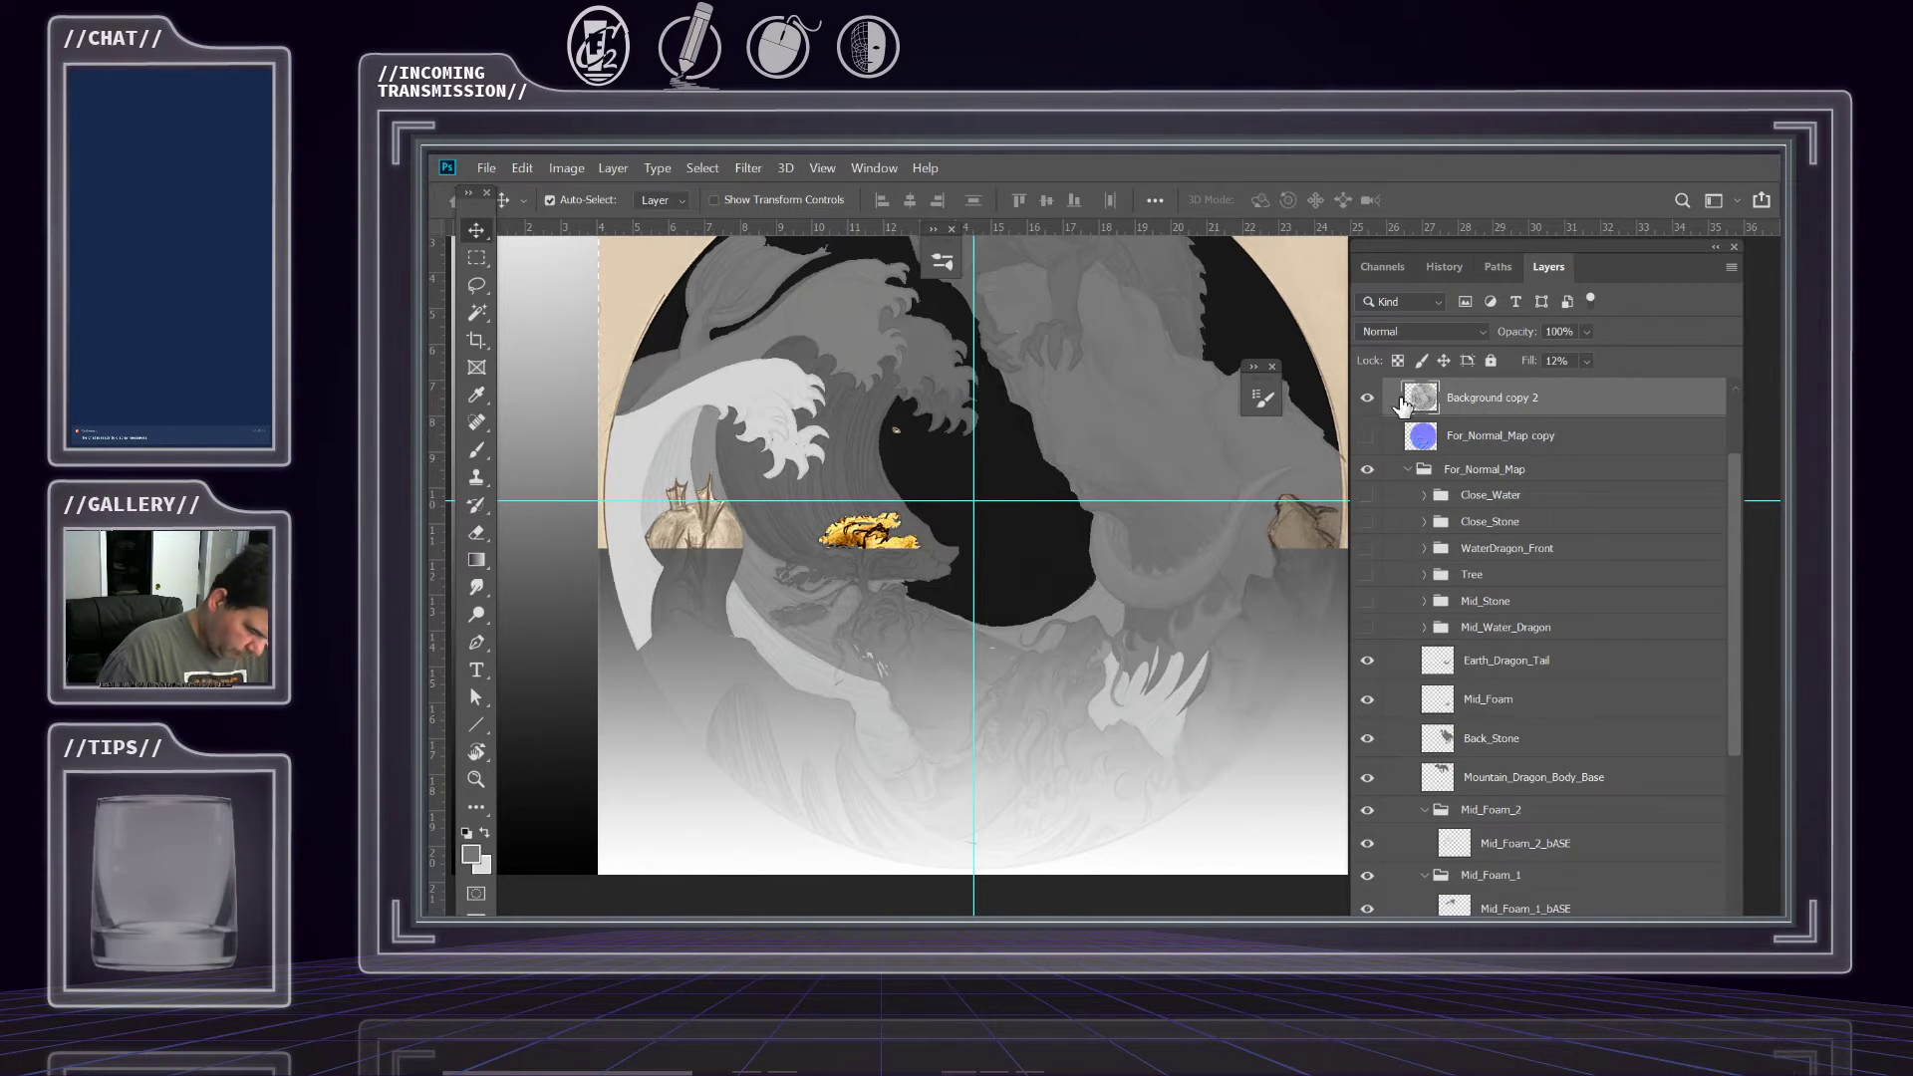
Hide Background copy 2, pick the white foam wave's layer on the canvas, and collapse its Mid_Foam_2 group.
left_click(1367, 397)
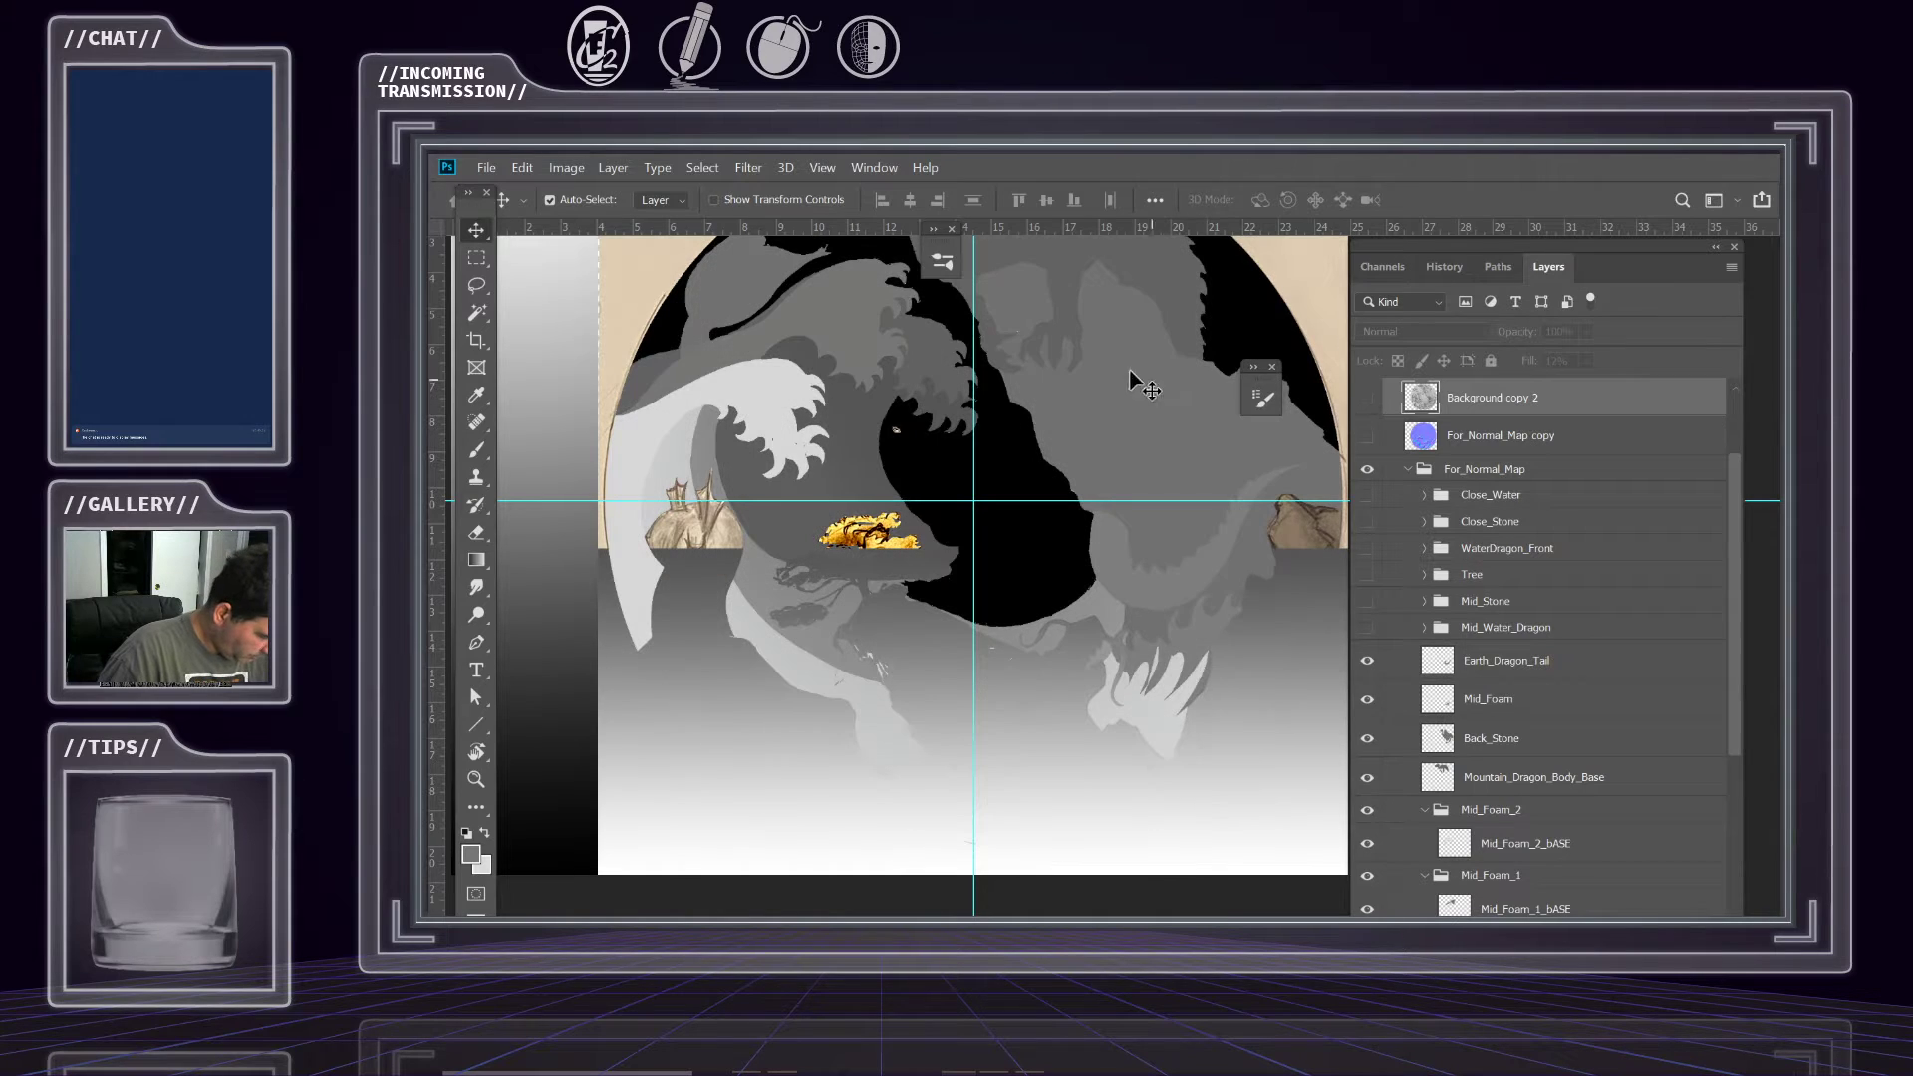
left_click(767, 399)
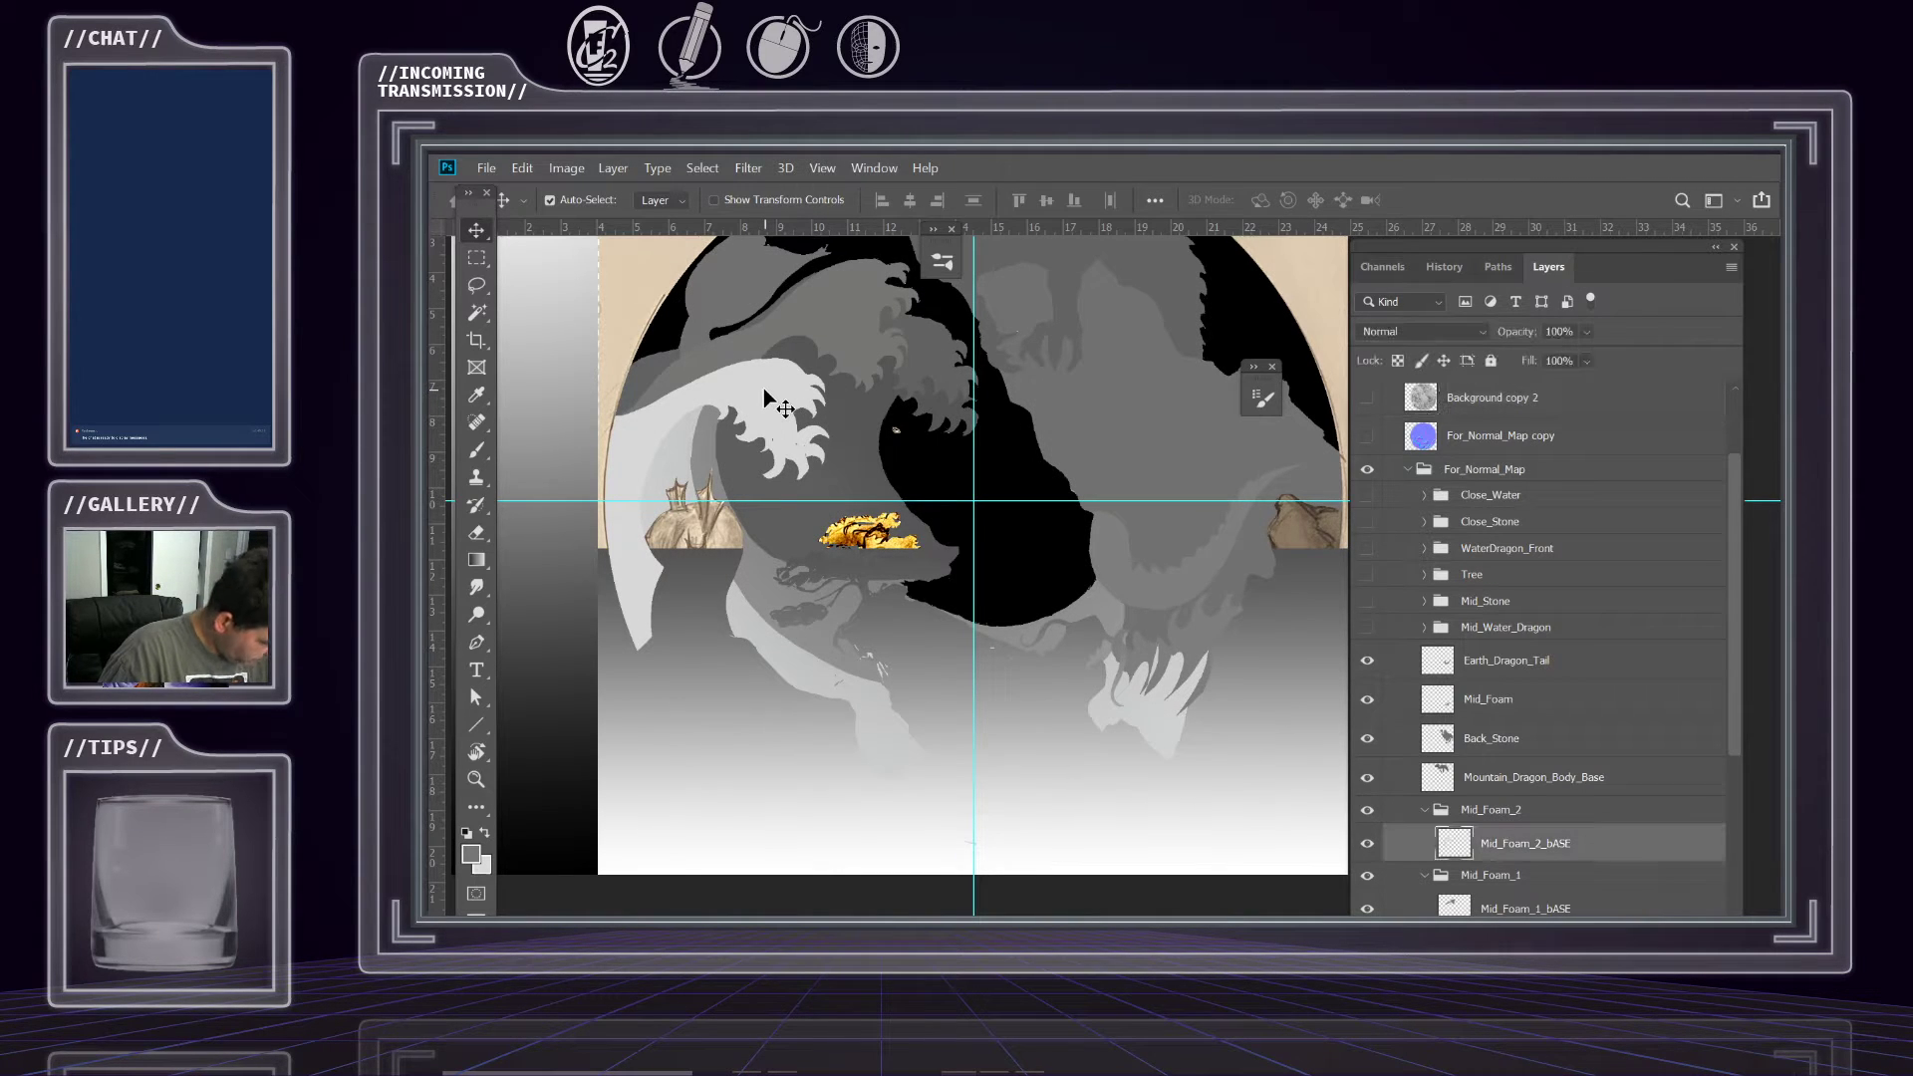
scroll(1625, 702, "down", 2)
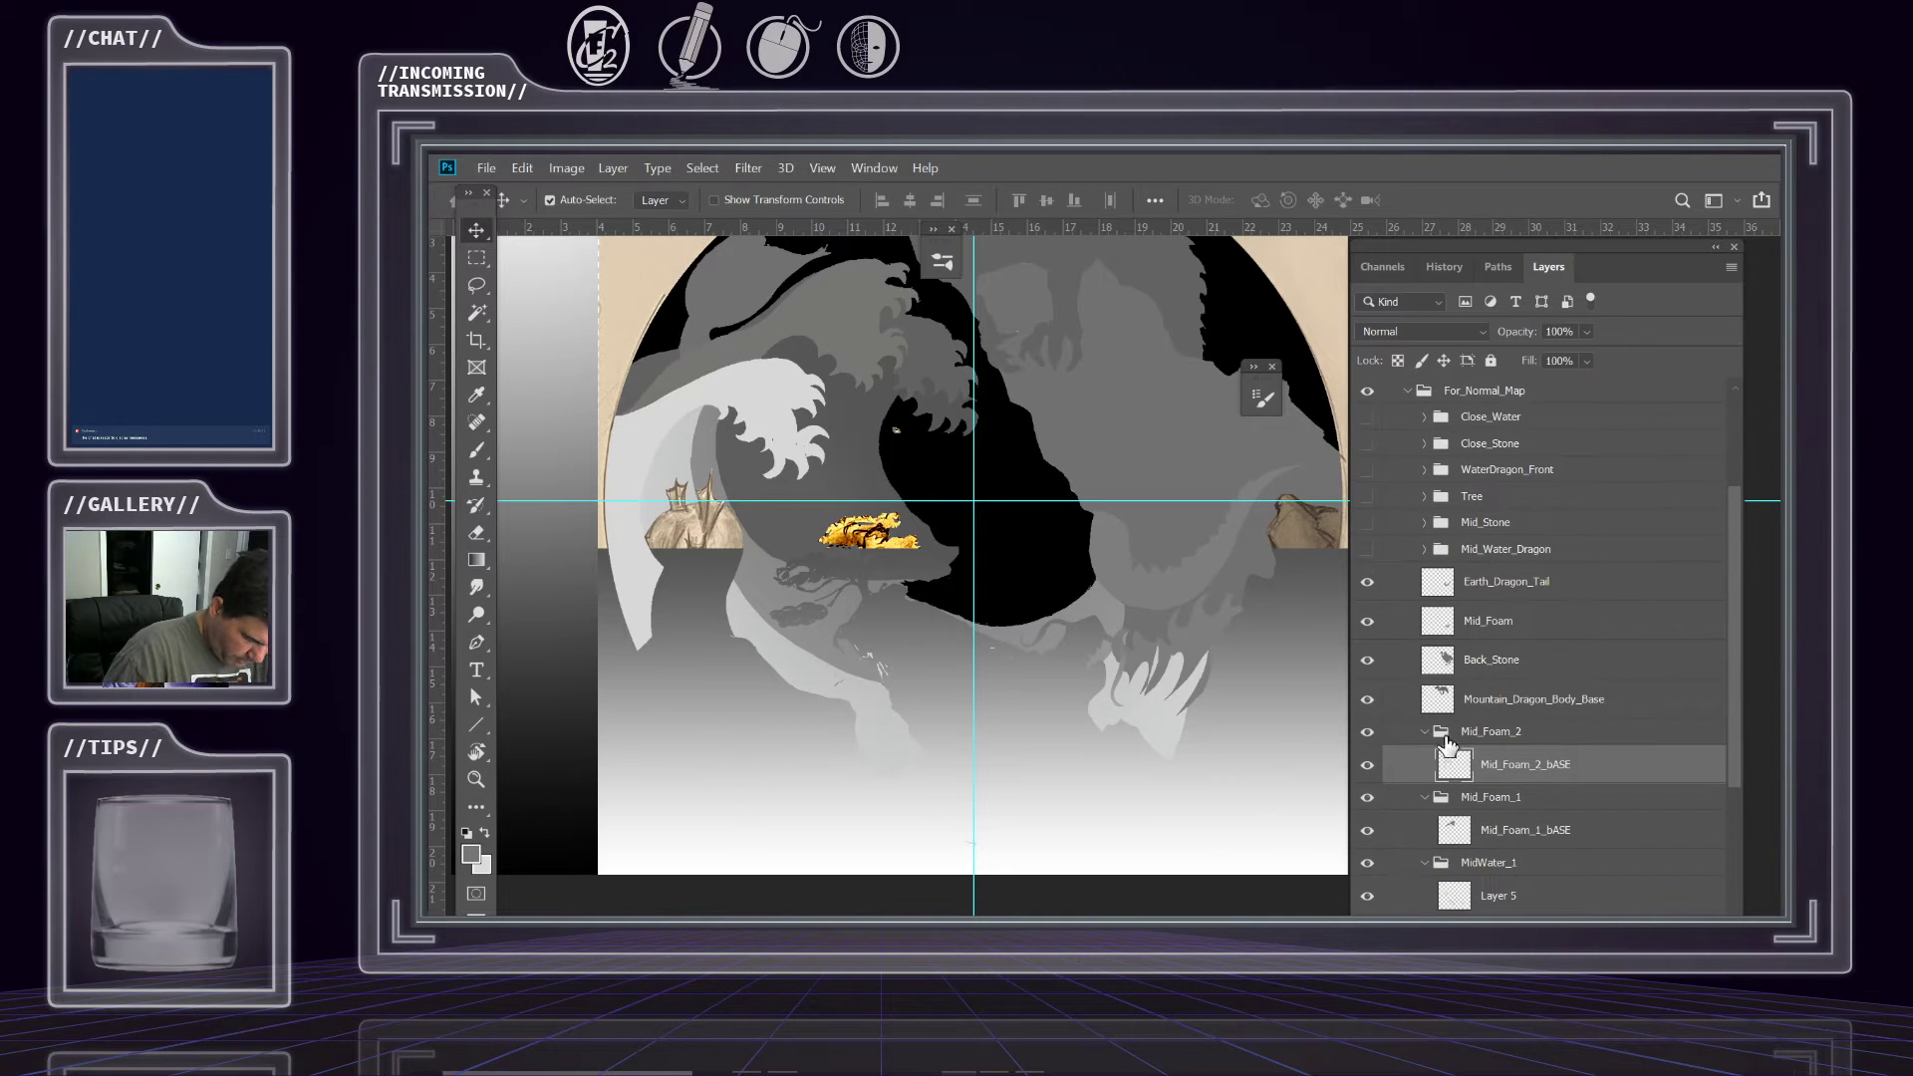
left_click(1424, 732)
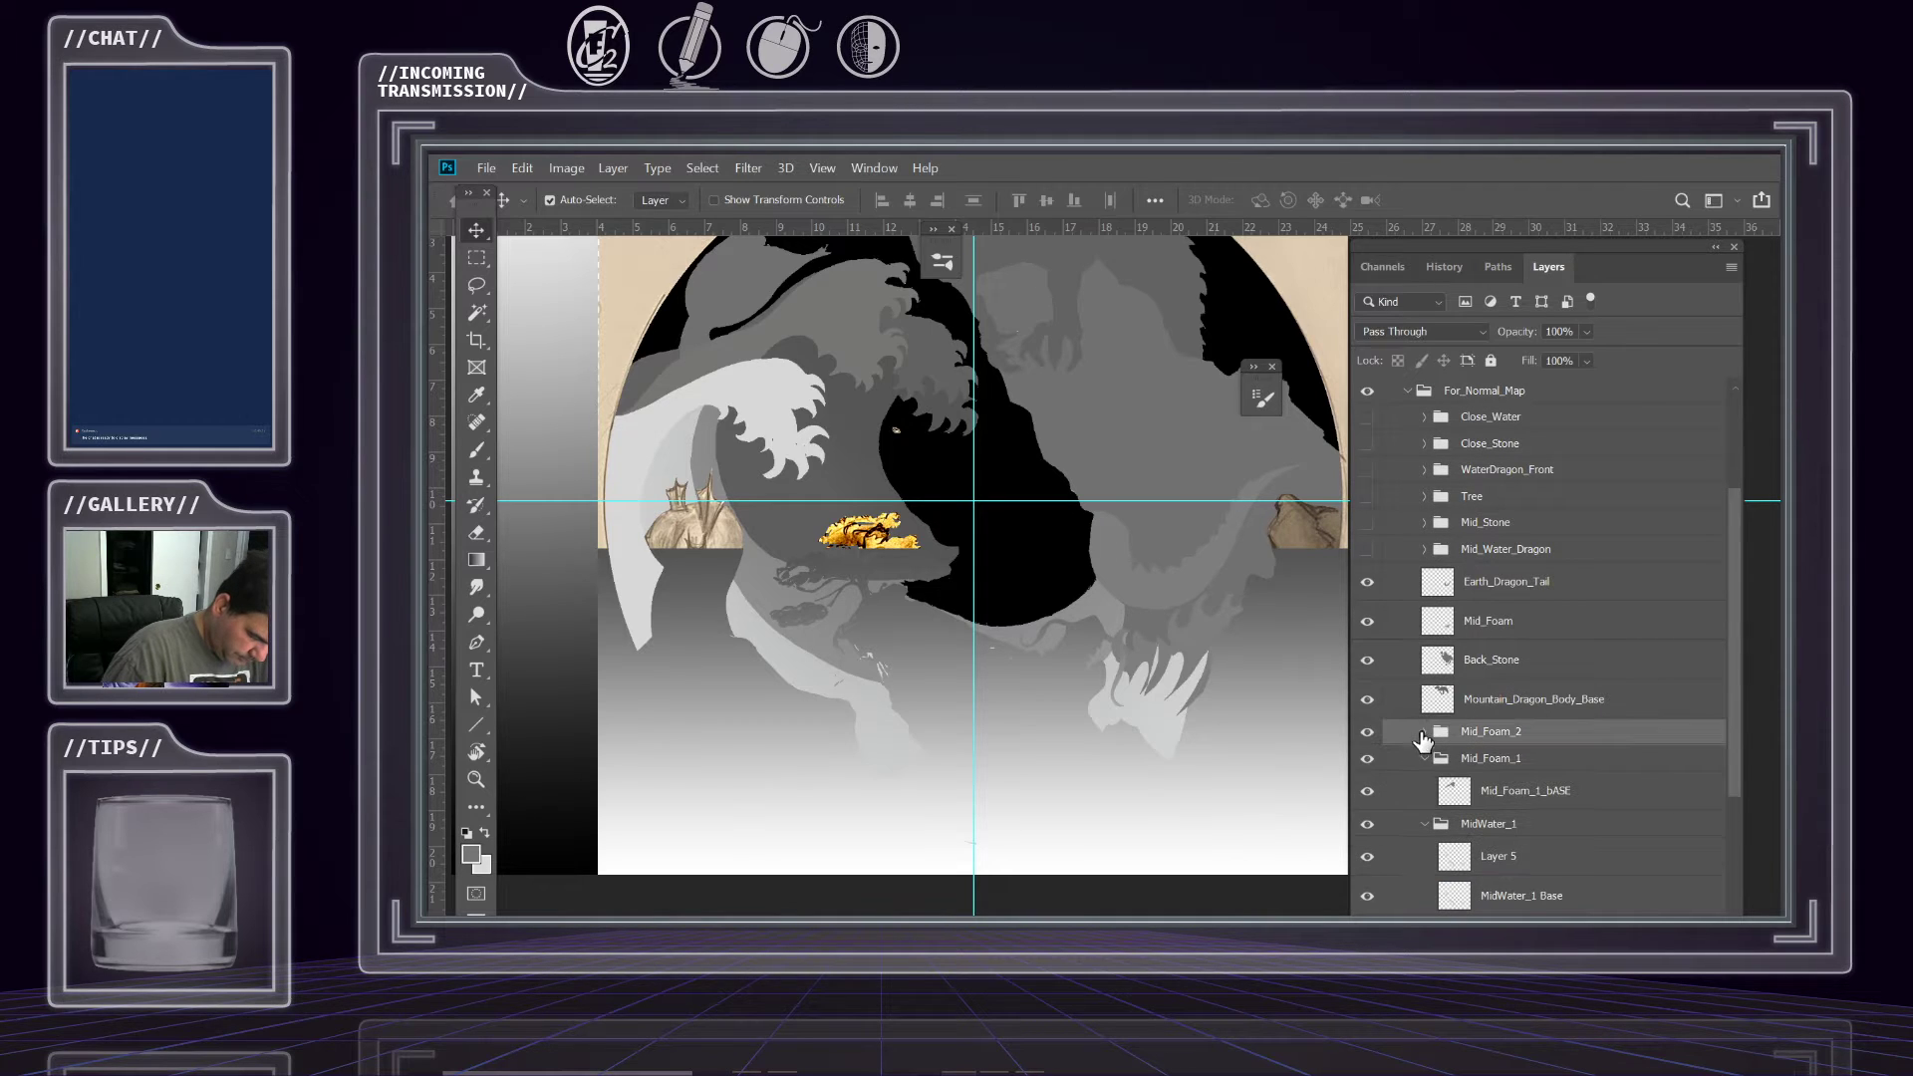
Identify the Earth_Dragon_Tail layer by toggling its visibility, and make the Mid_Water_Dragon group visible.
left_click(1485, 593)
left_click(1365, 586)
left_click(1365, 586)
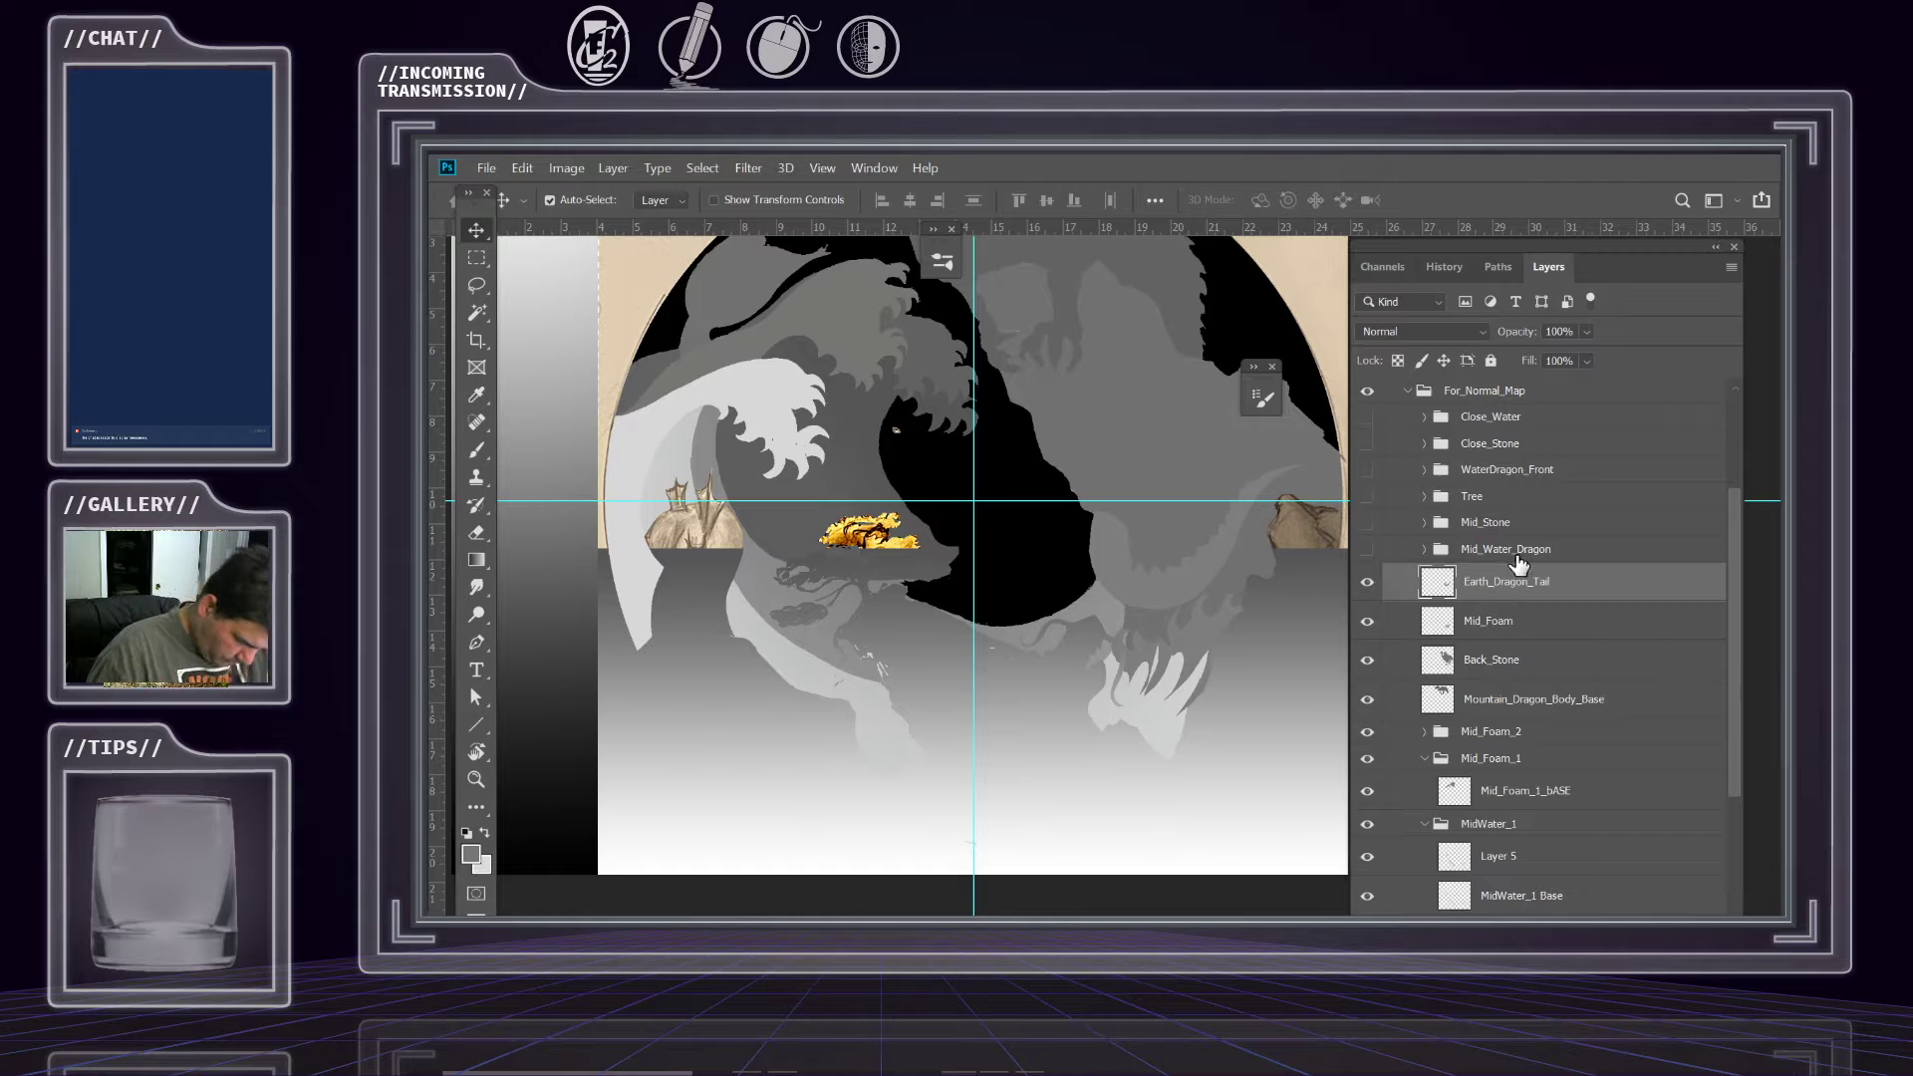
left_click(1368, 551)
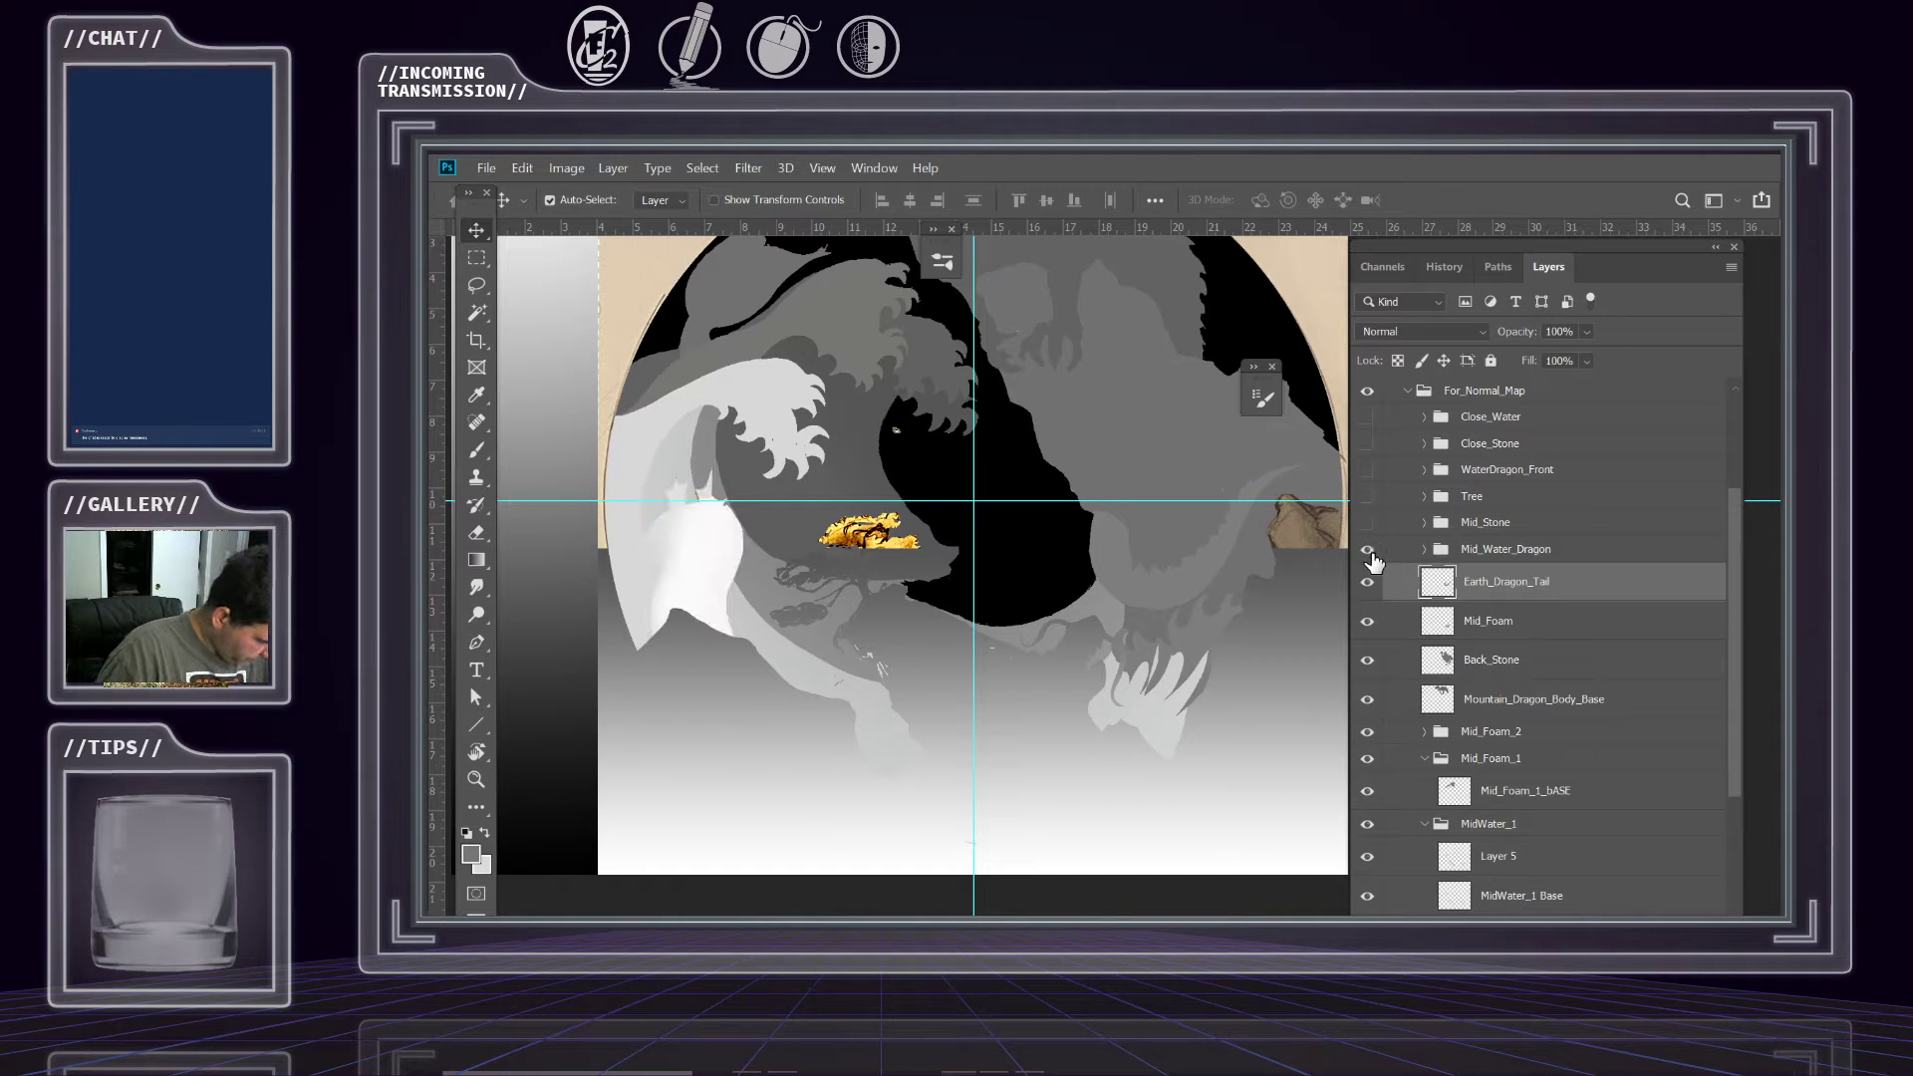
left_click(1368, 551)
left_click(1368, 551)
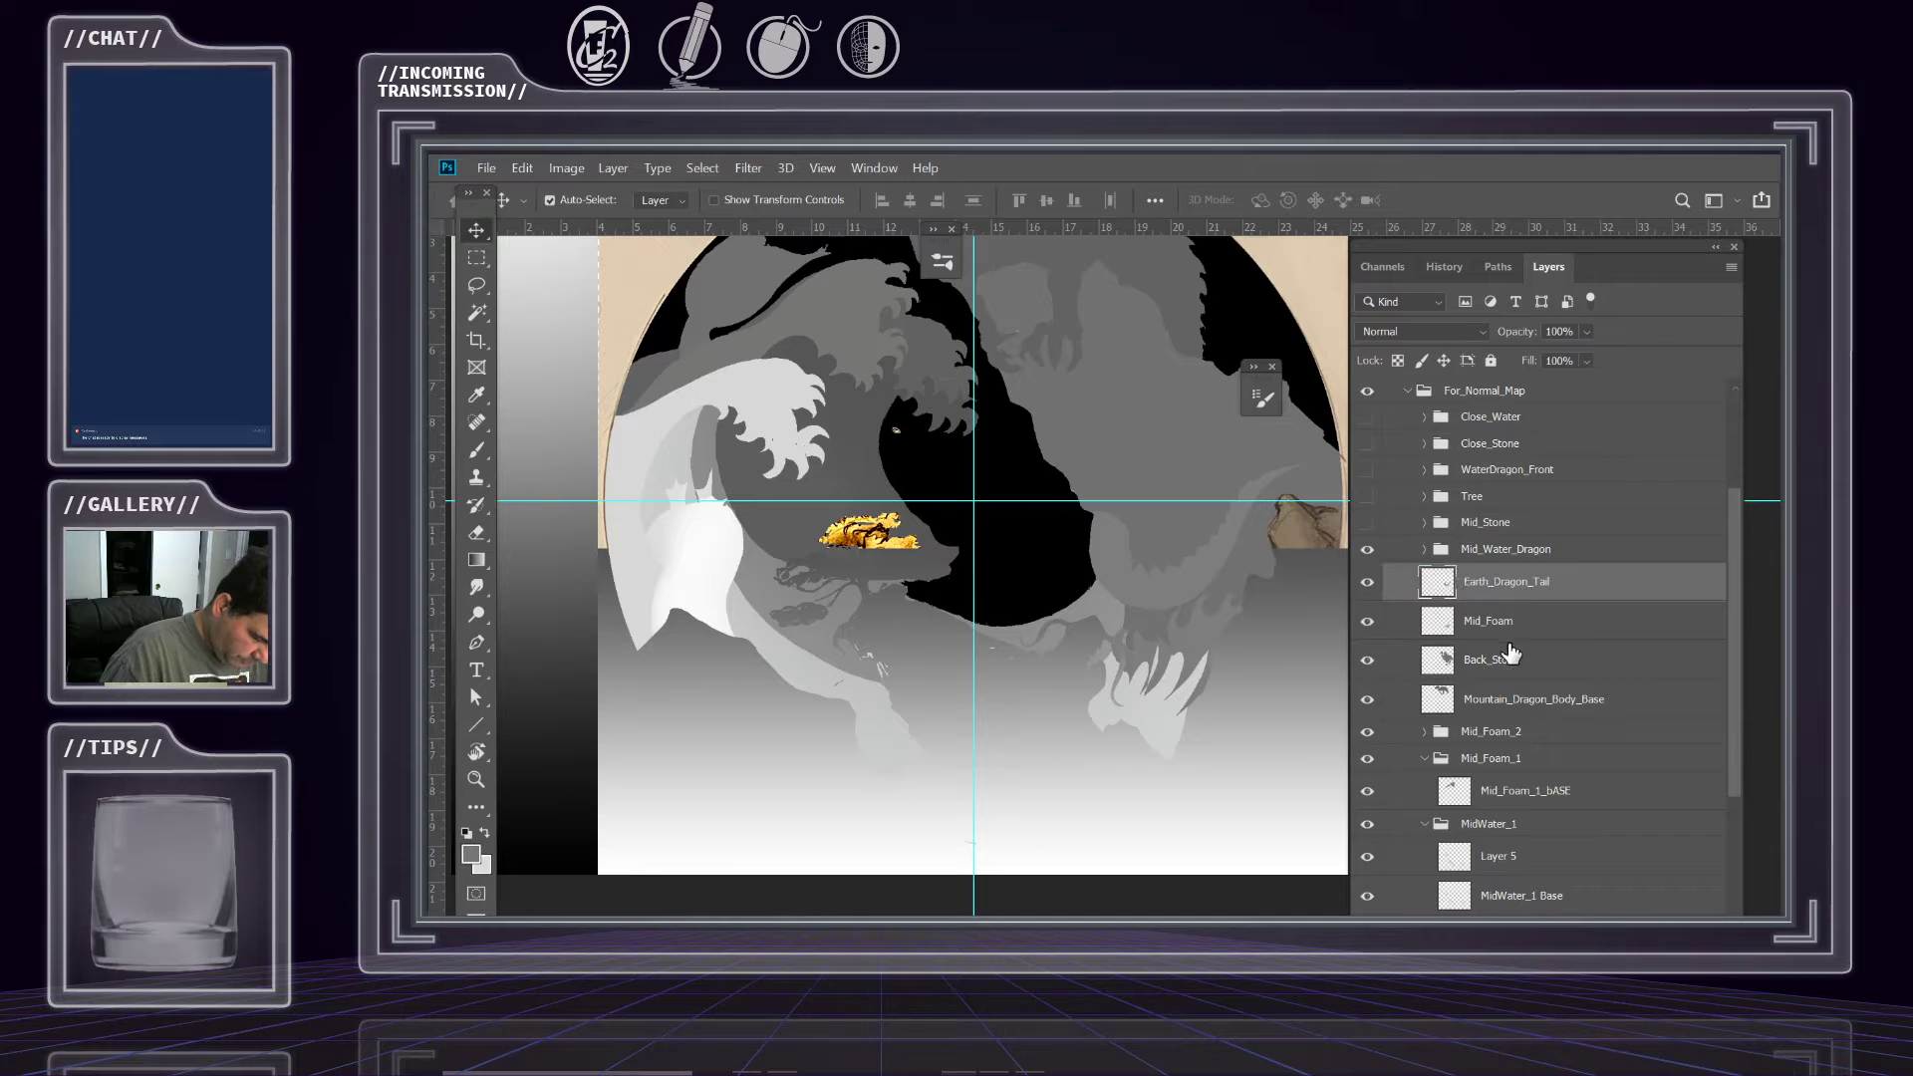
Toggle the Mid_Foam layer and the Mid_Foam_2 group off and on to identify which parts of the artwork they contain.
left_click(1465, 630)
left_click(1369, 624)
left_click(1369, 625)
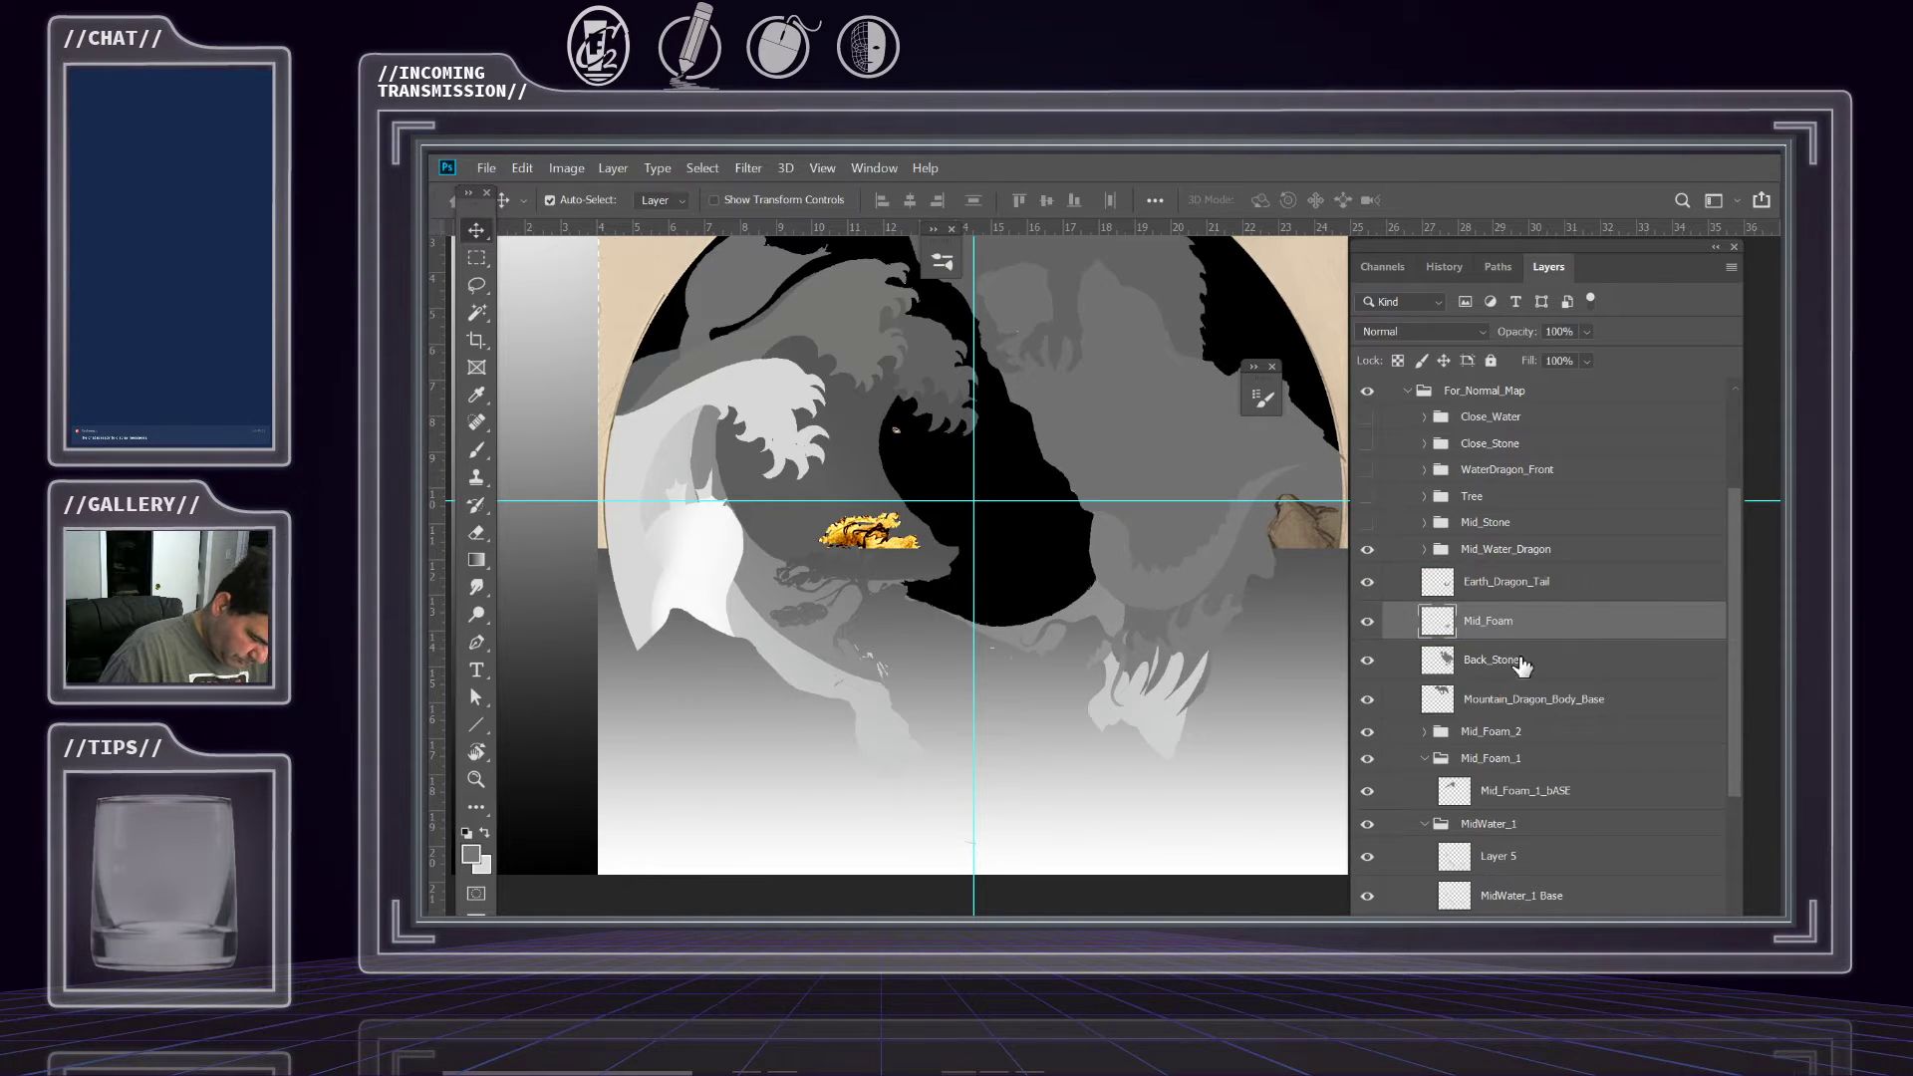
left_click(1505, 706)
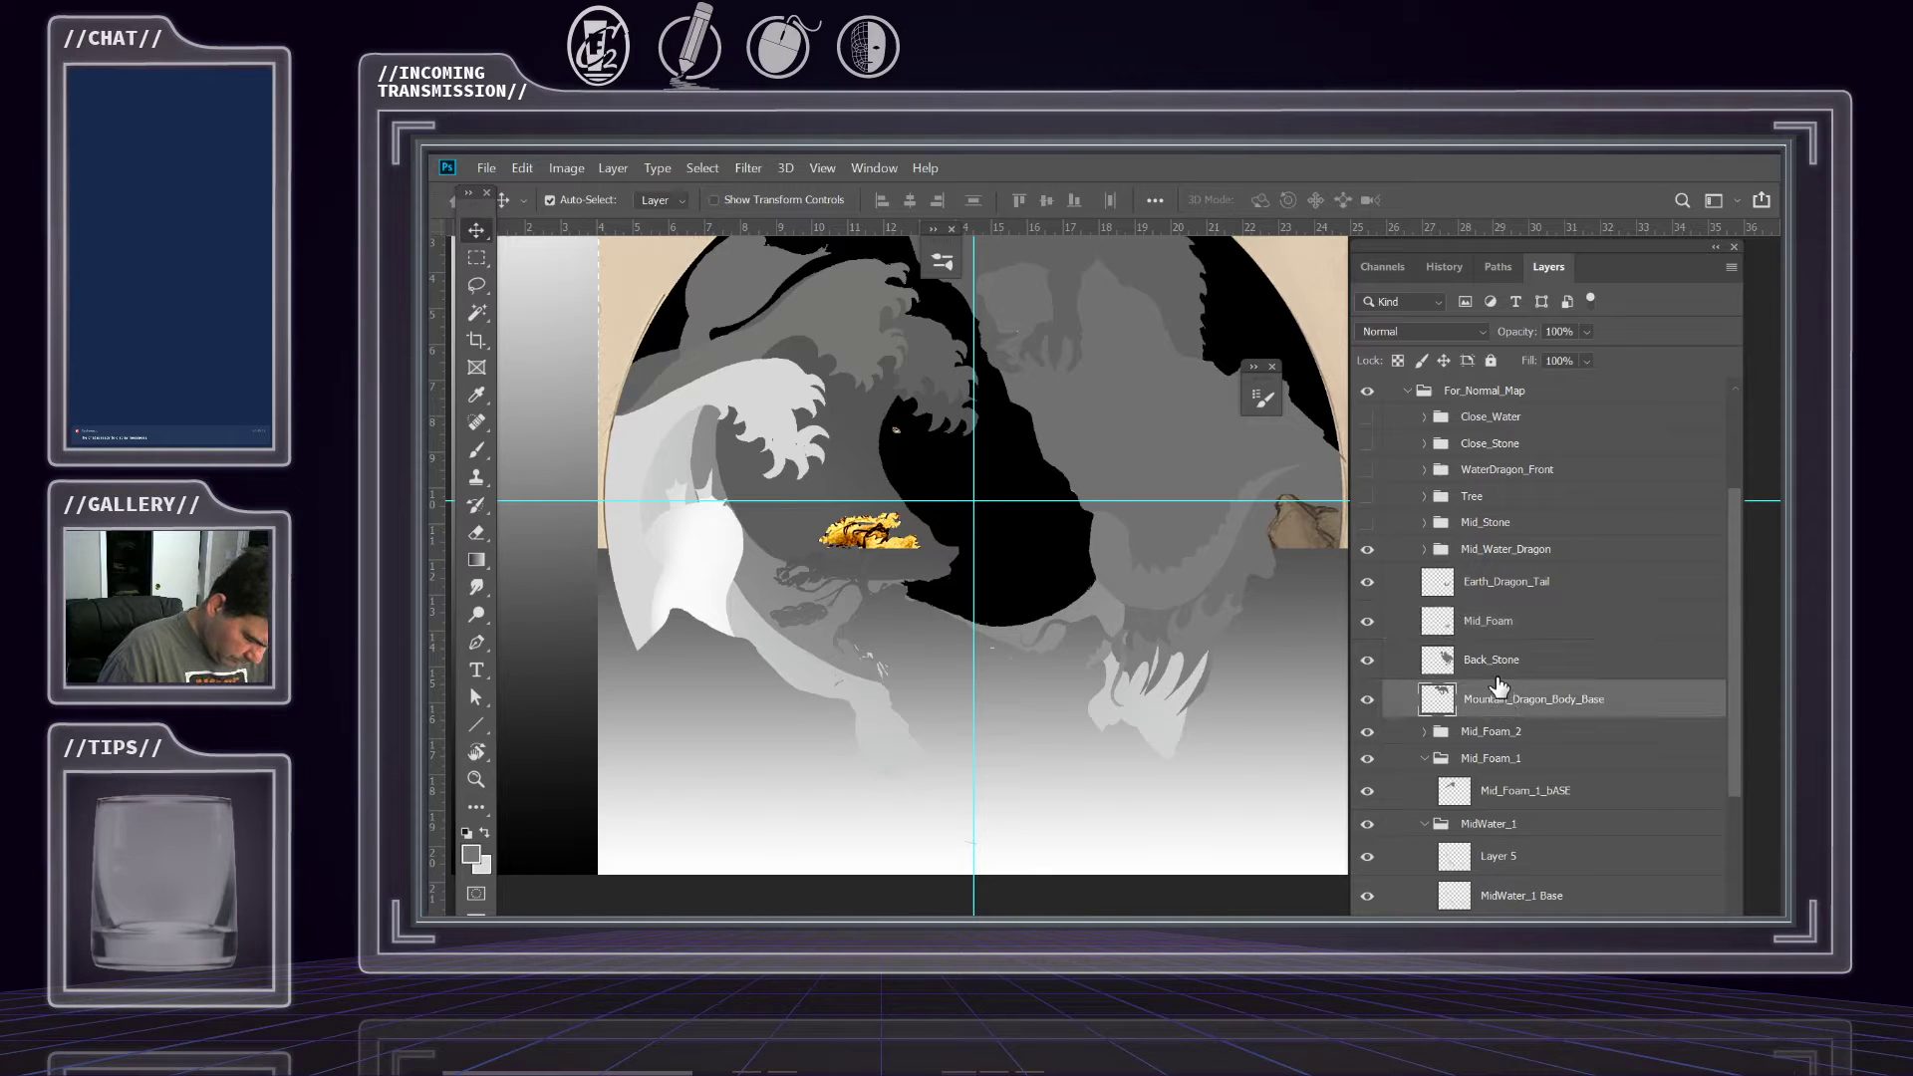
mouse_move(1475, 683)
left_mouse_down()
mouse_move(1505, 653)
mouse_move(1465, 698)
left_mouse_up()
left_click(1513, 734)
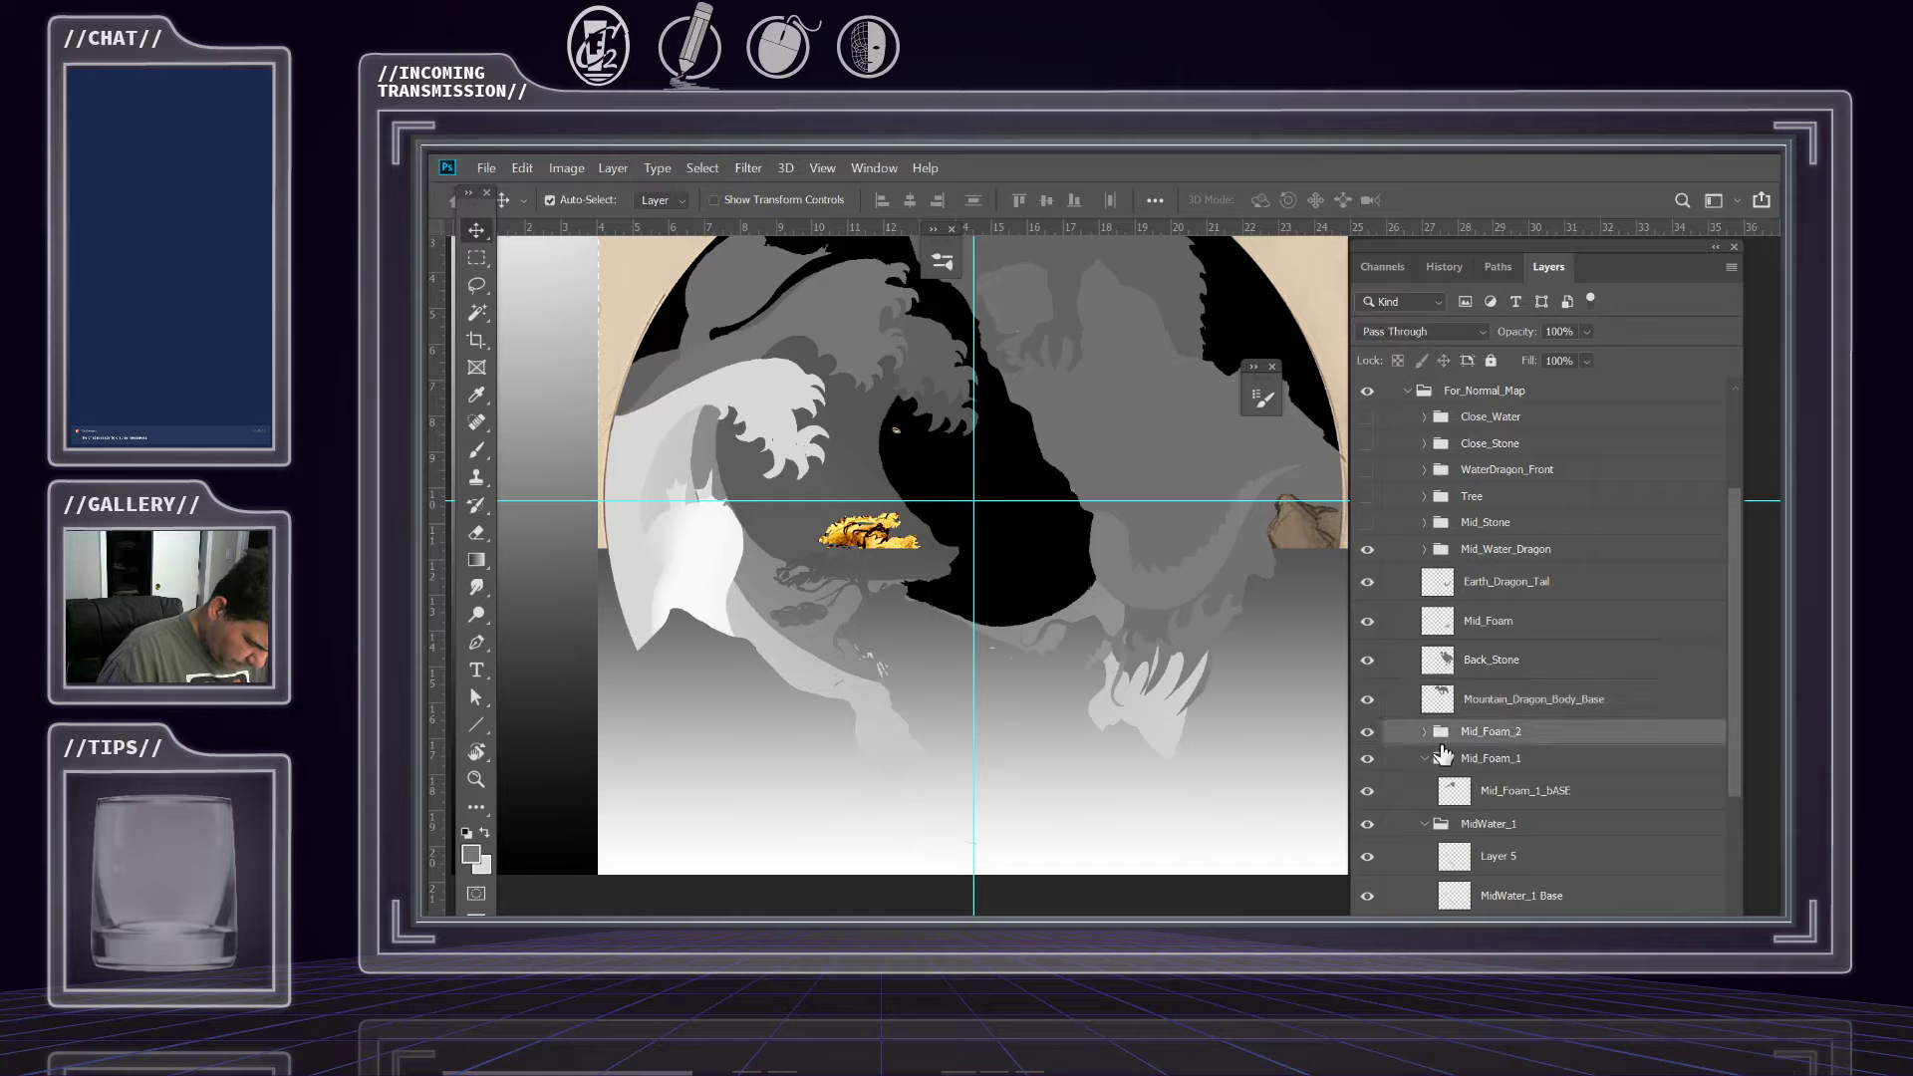
left_click(1368, 732)
left_click(1368, 732)
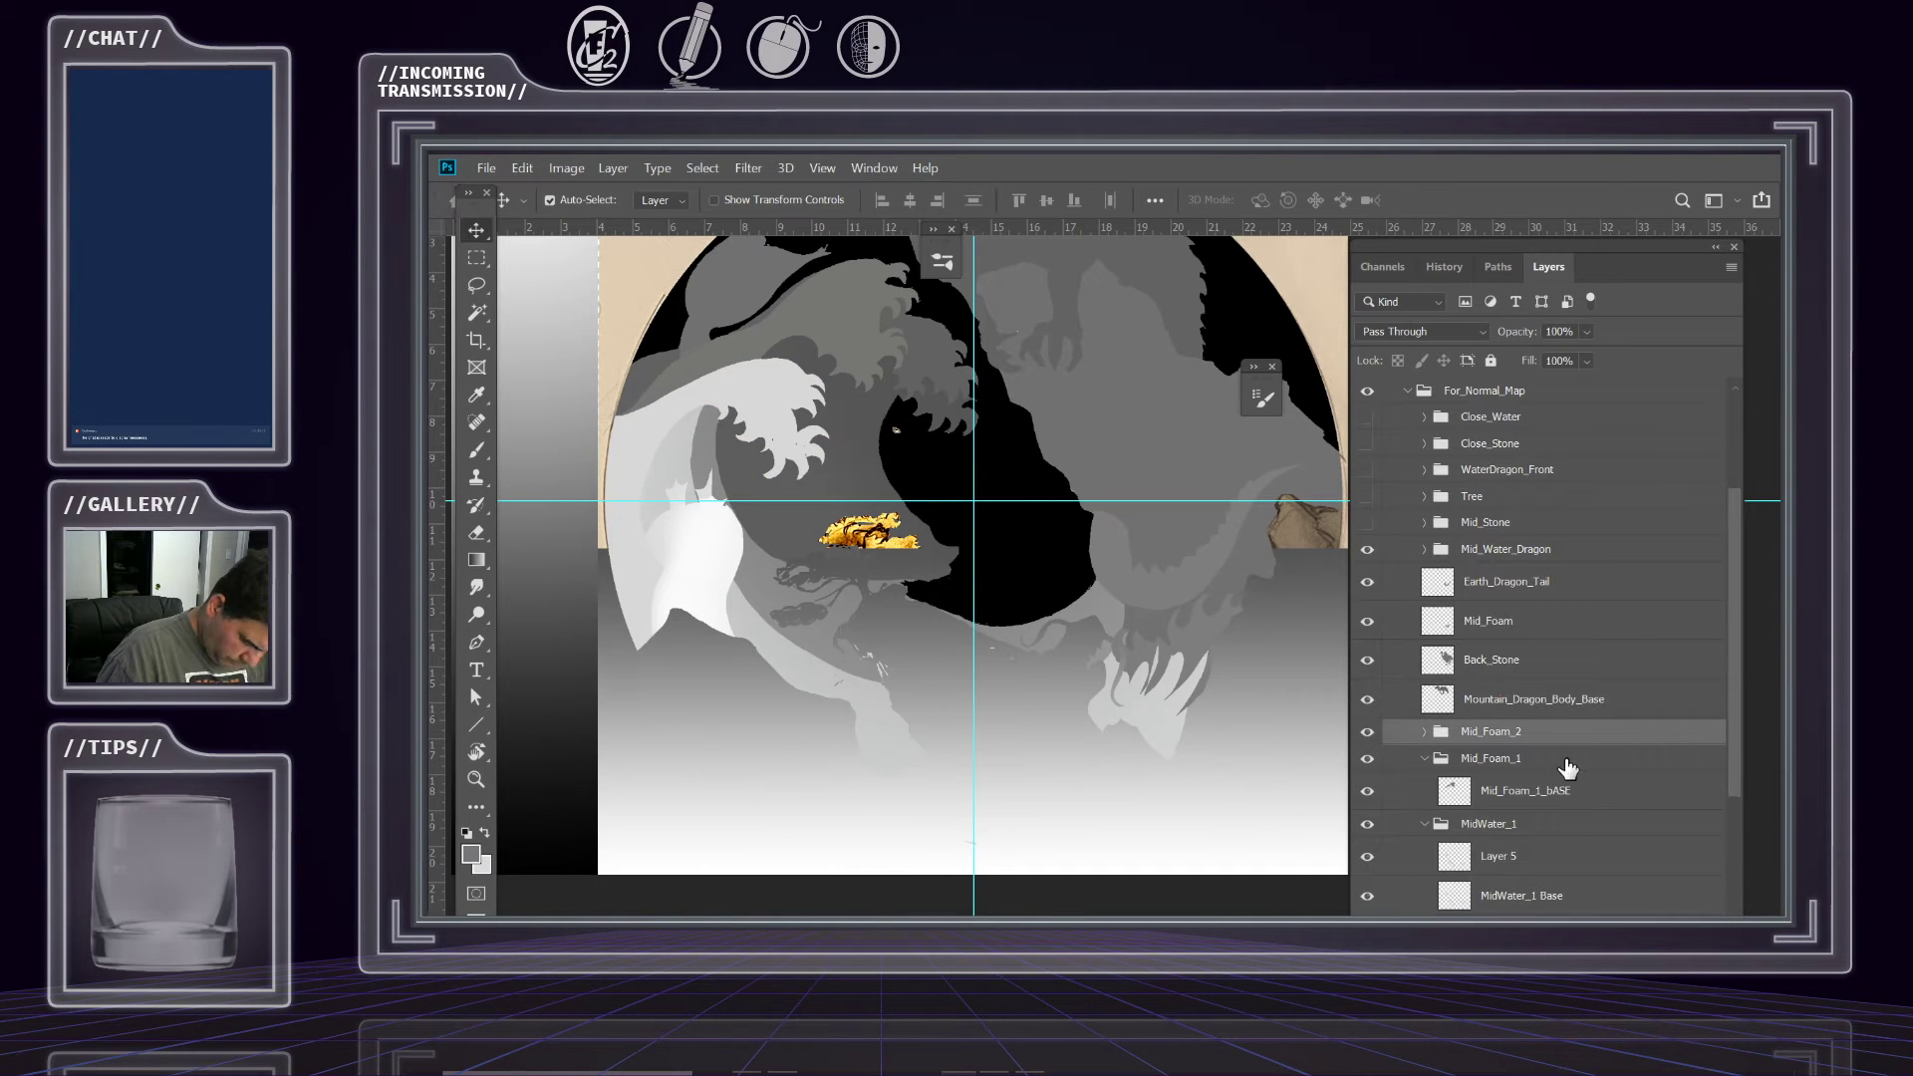
Toggle the Back_Water and Back_Foam 2 groups off and on to compare their content and stacking.
scroll(1562, 767, "down", 3)
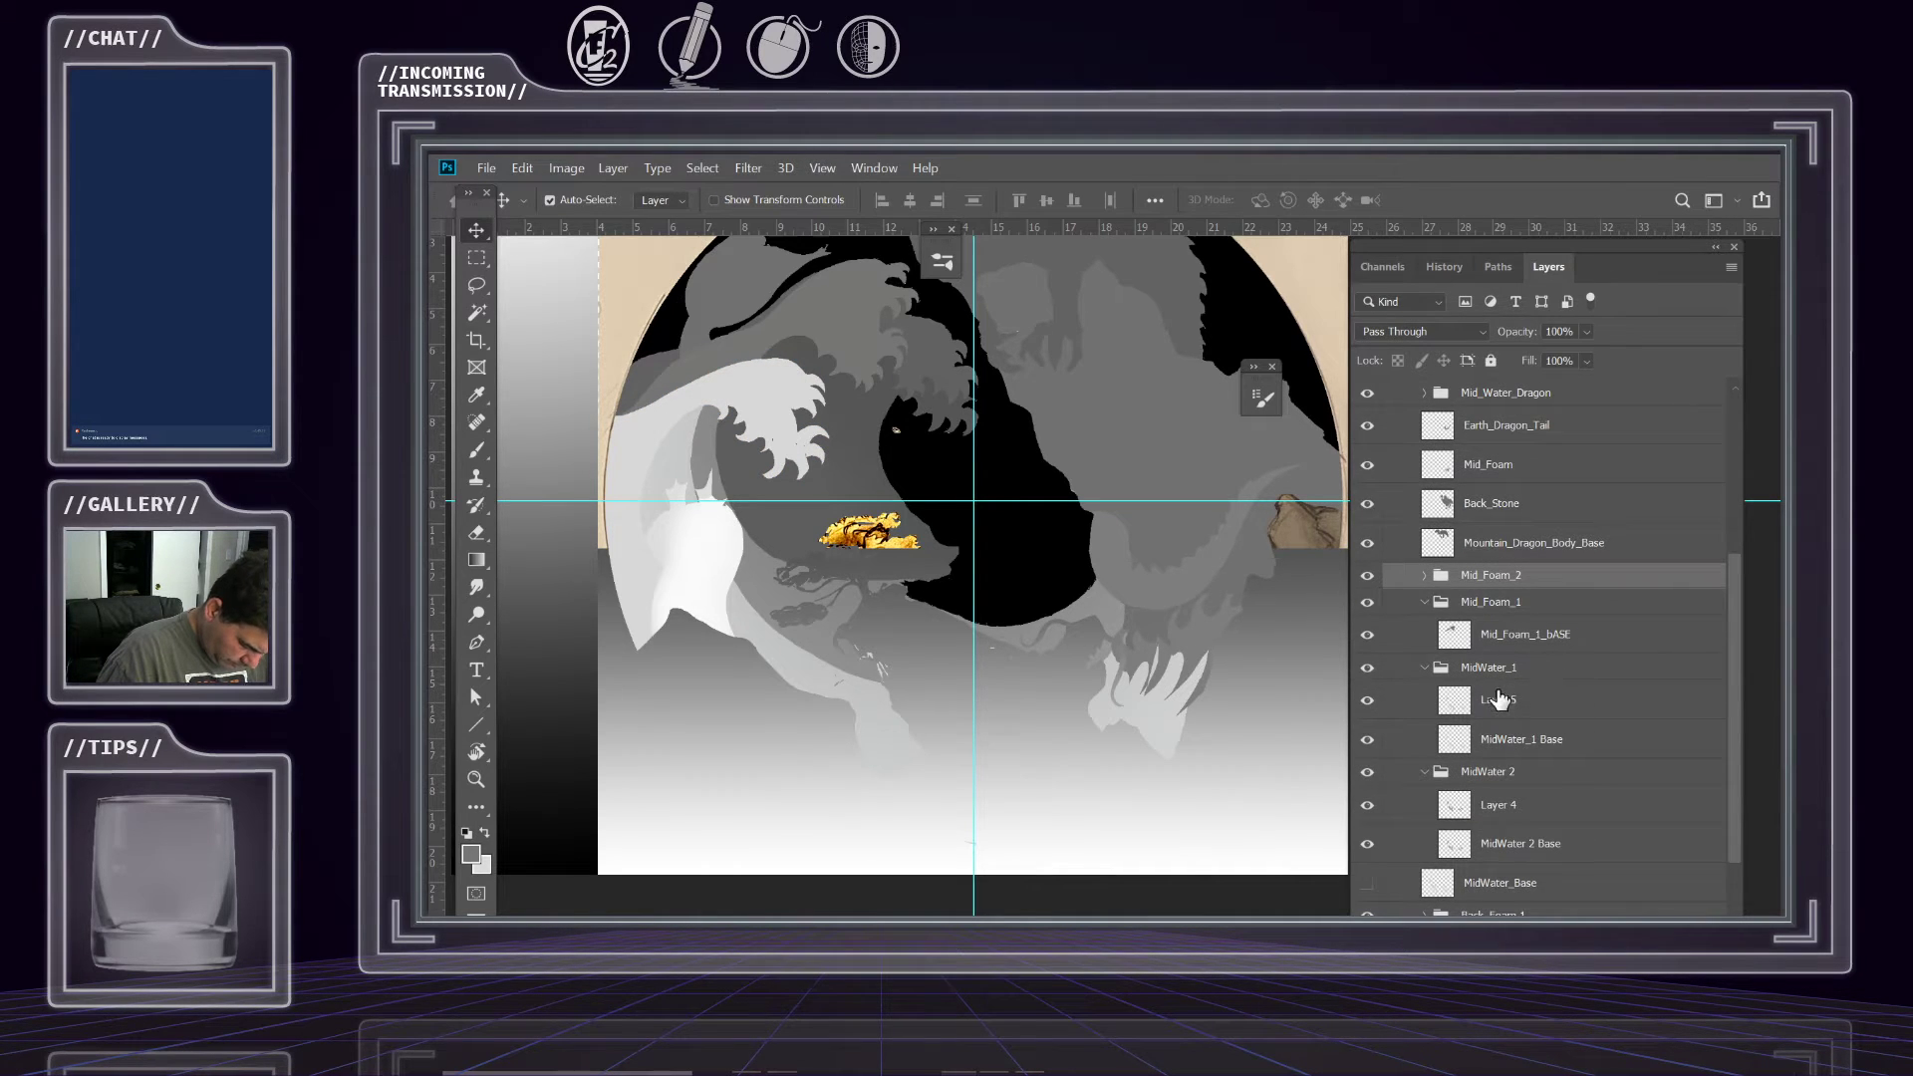
scroll(1513, 687, "down", 3)
scroll(1529, 717, "down", 2)
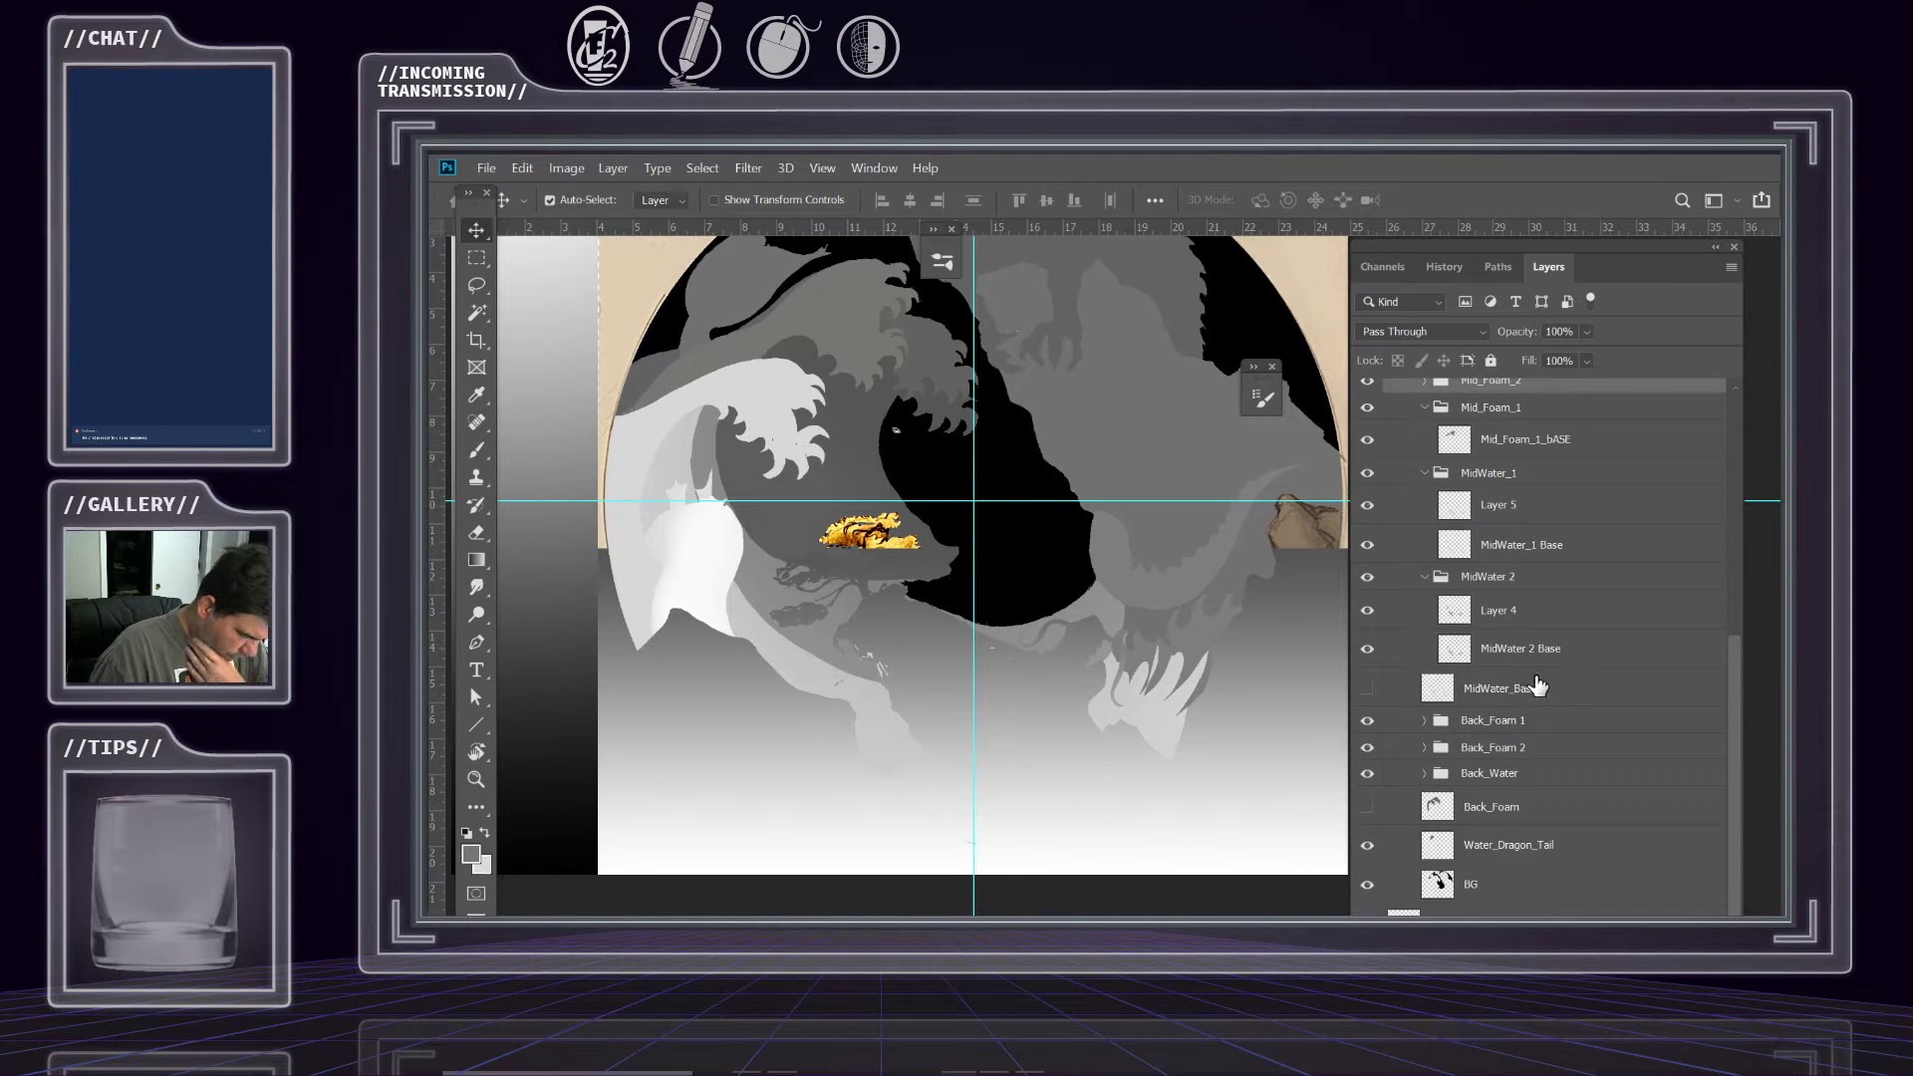
left_click(1504, 787)
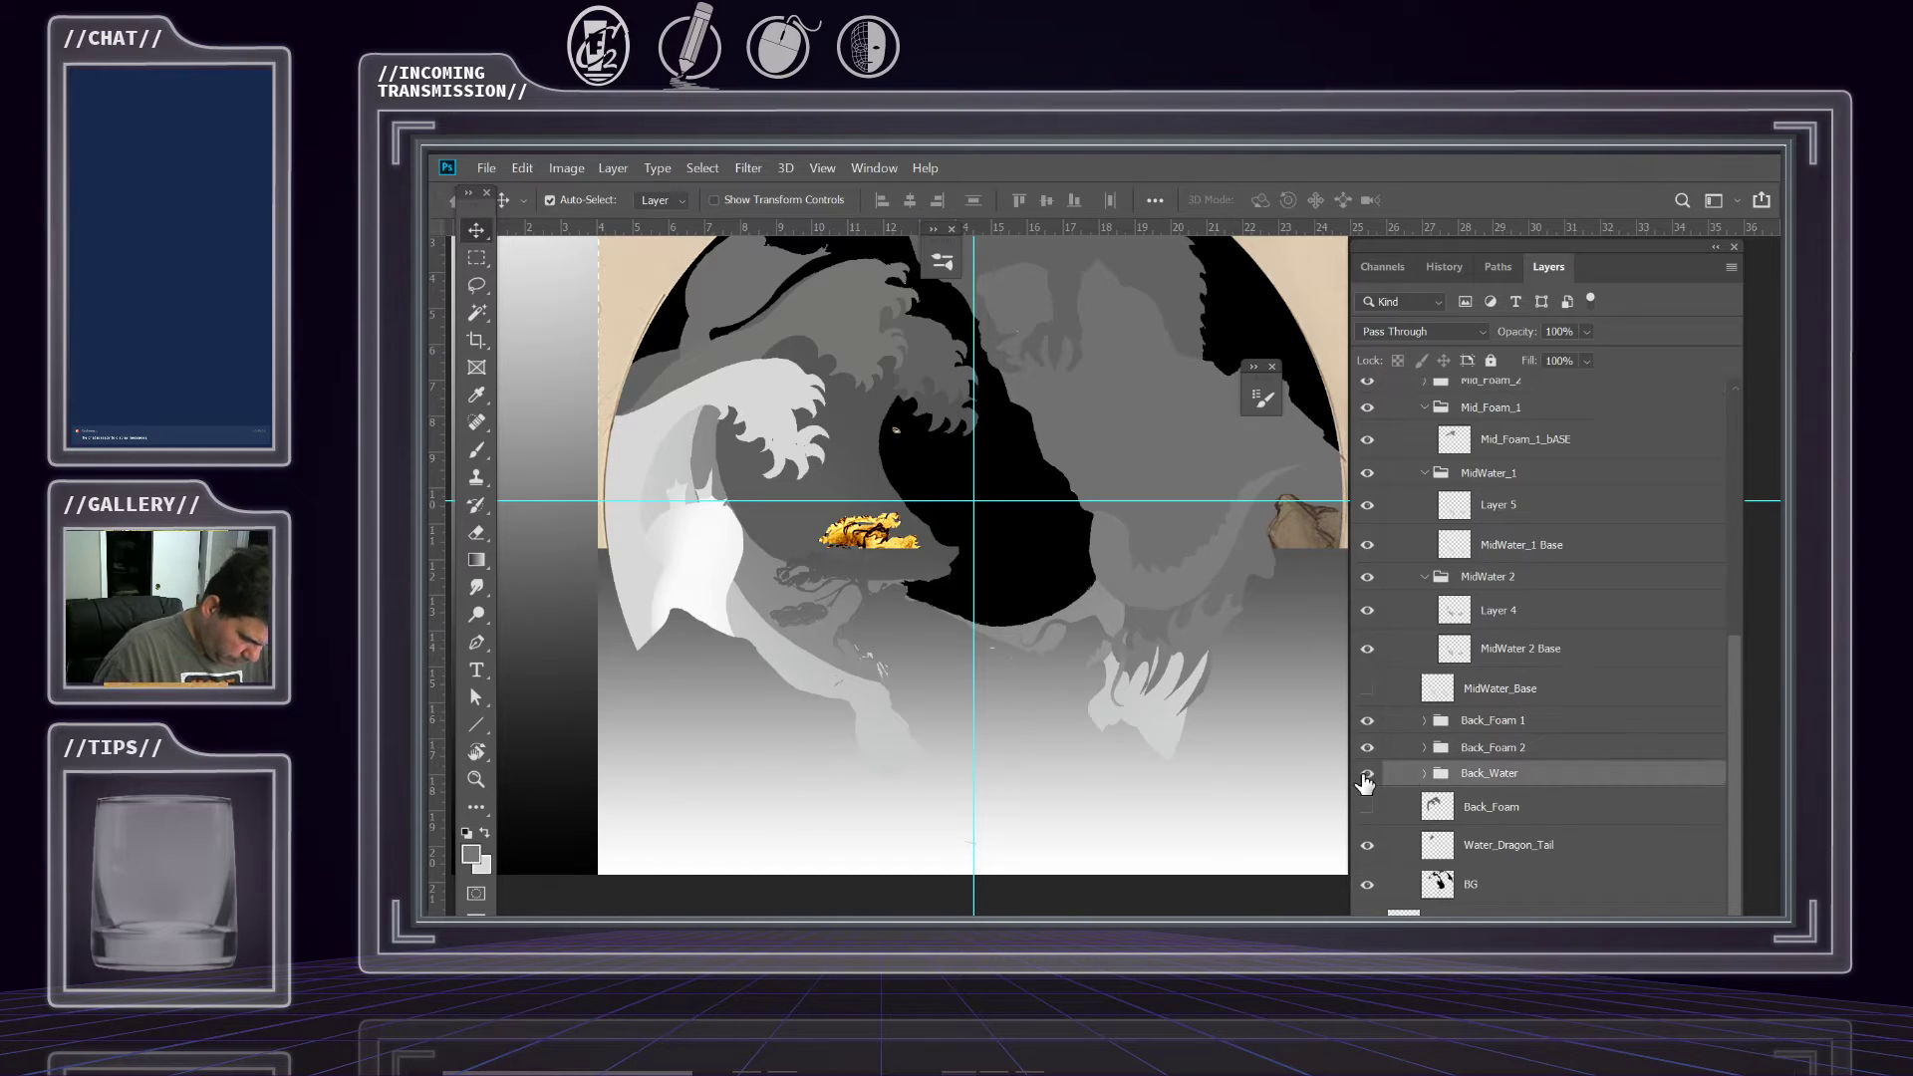
left_click(1366, 776)
left_click(1367, 776)
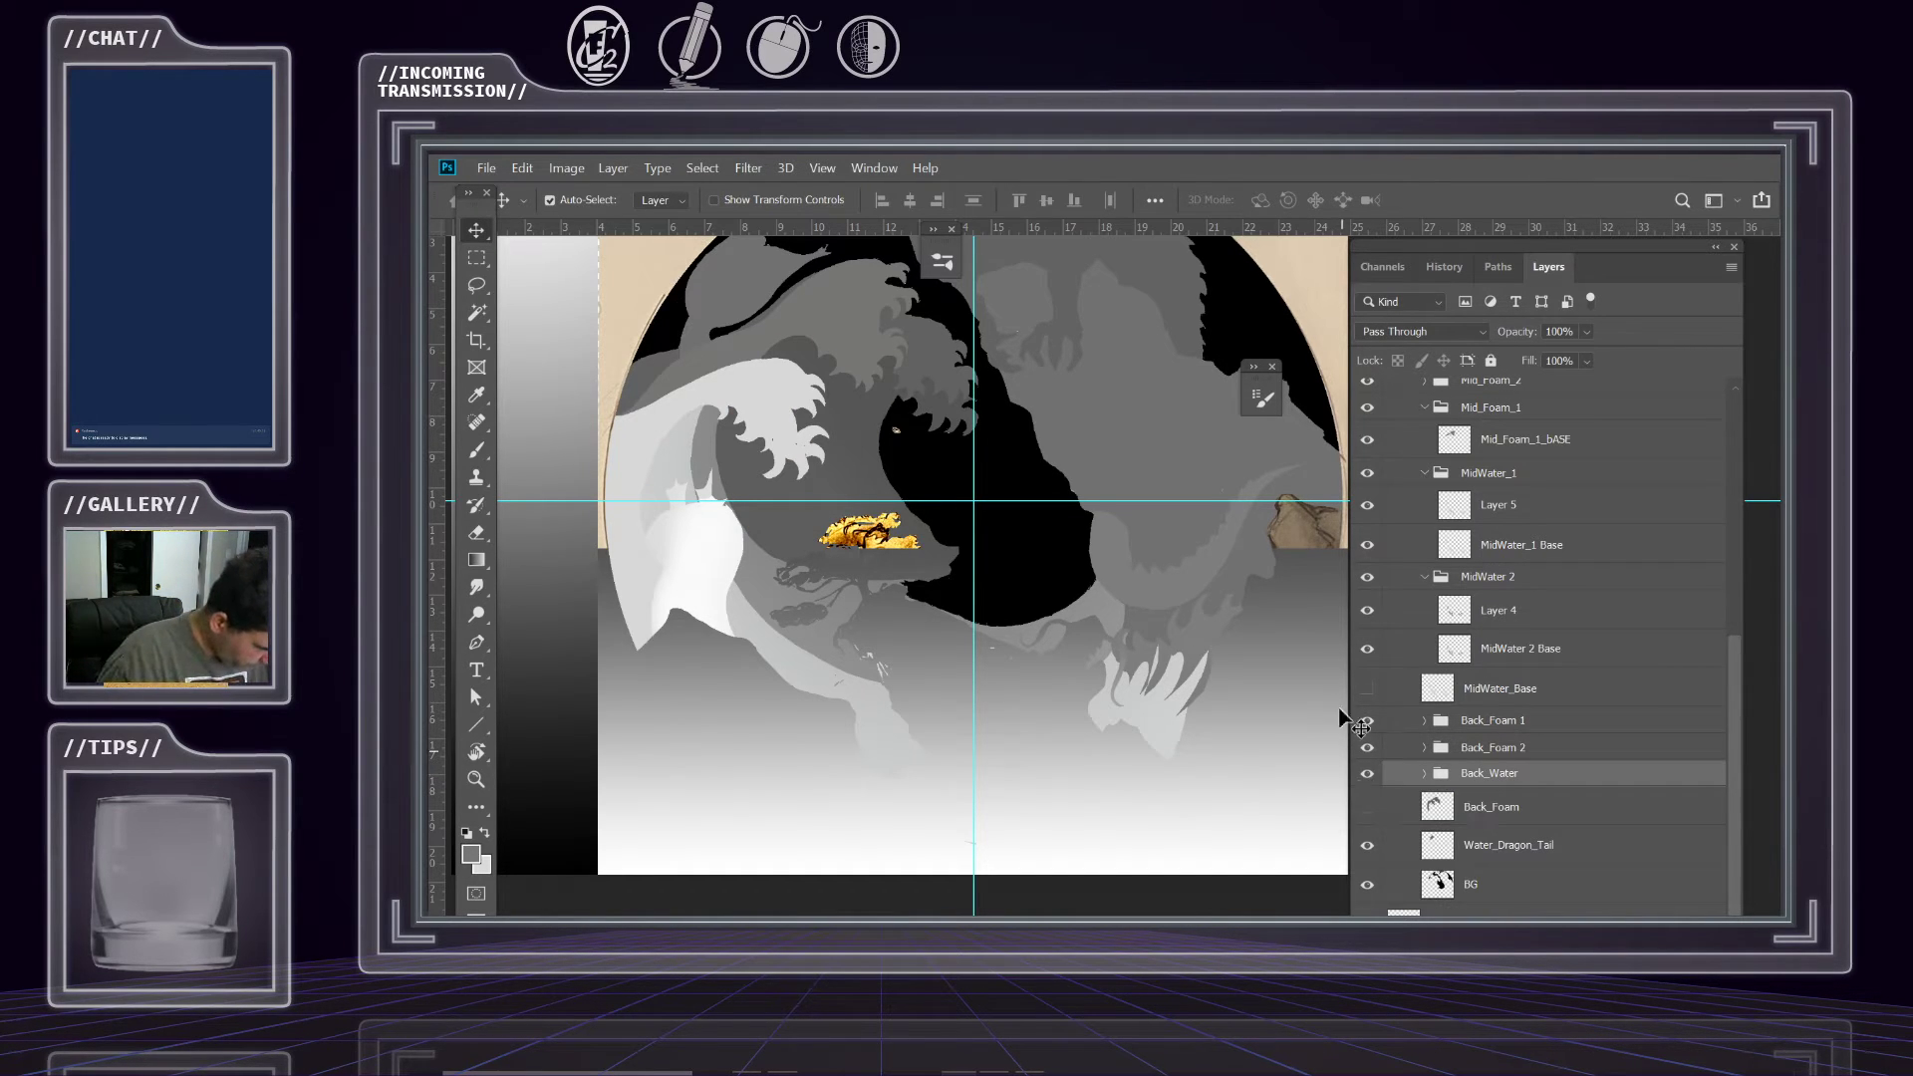
left_click(1369, 778)
left_click(1368, 778)
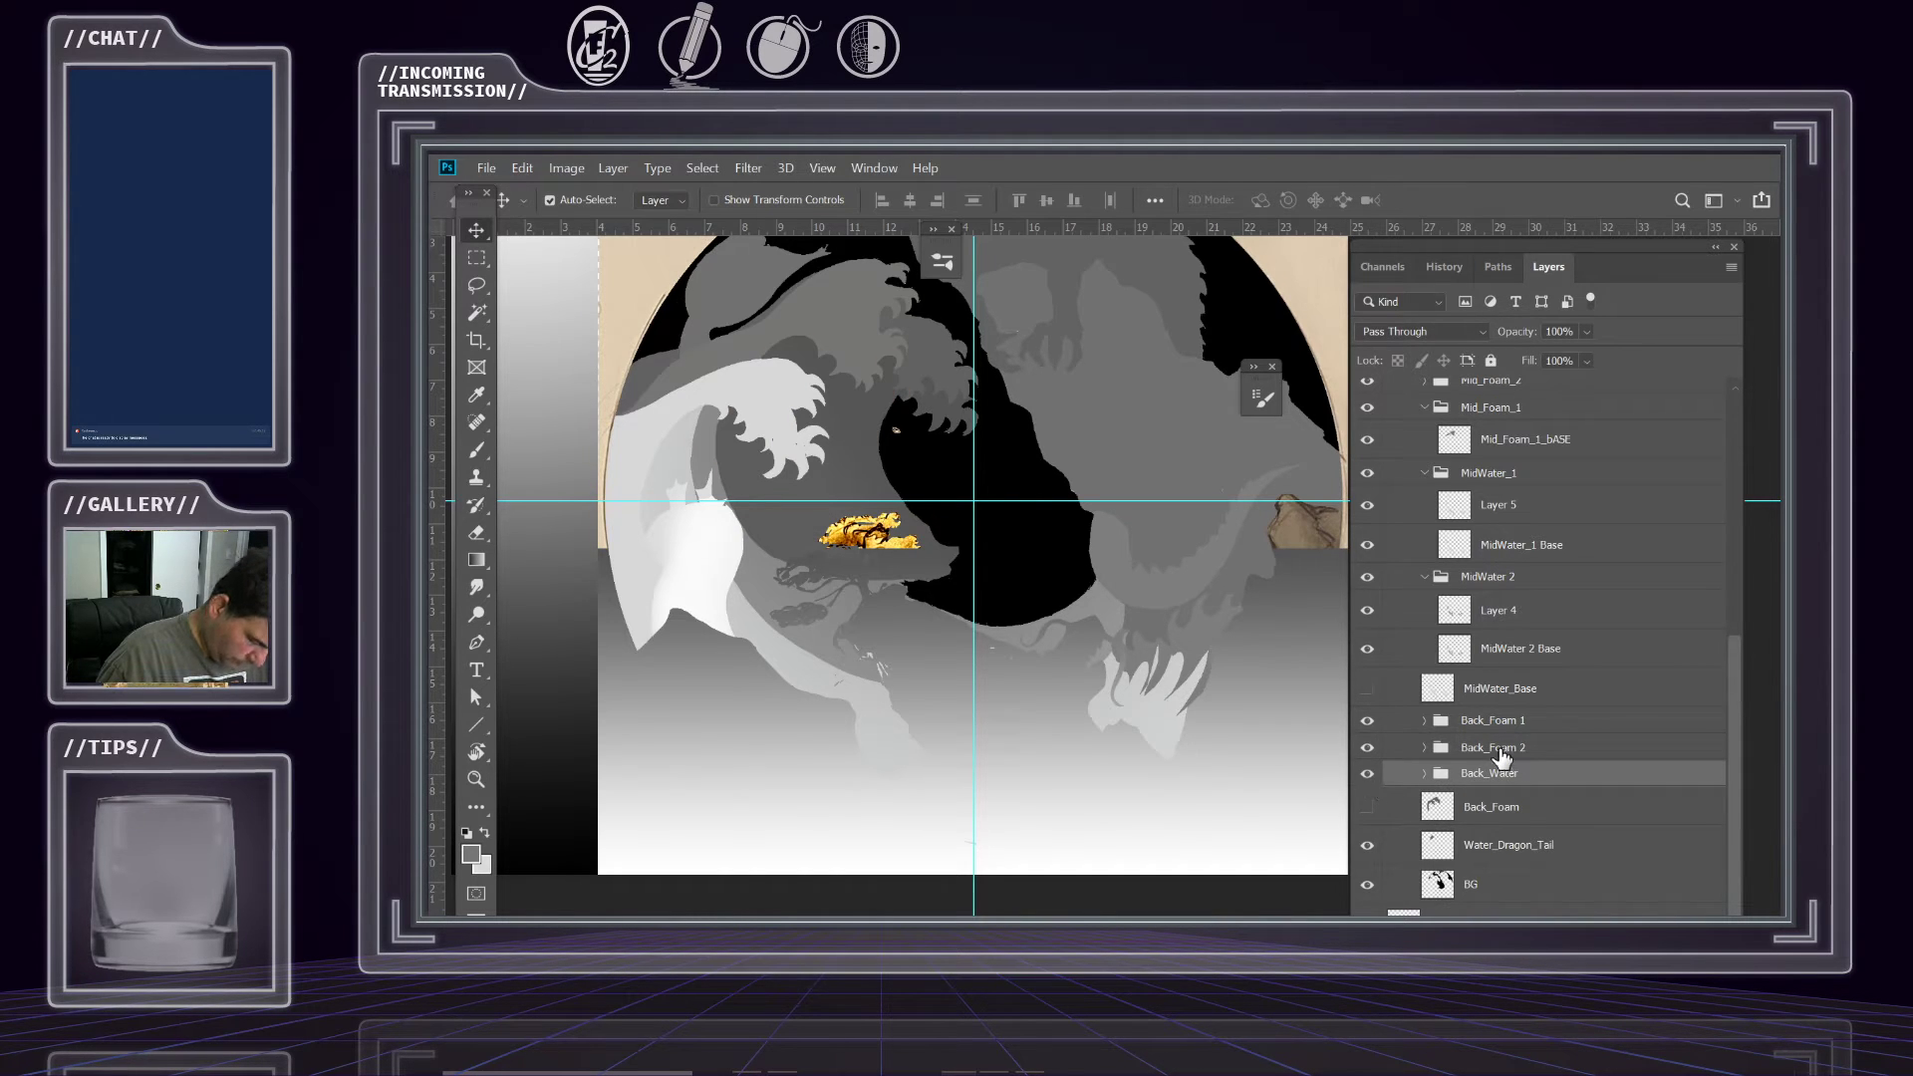
left_click(1371, 760)
left_click(1371, 759)
Move the Back_Foam 1 group below Back_Foam 2, and expand the Back_Water group.
left_click_drag(1490, 725, 1512, 780)
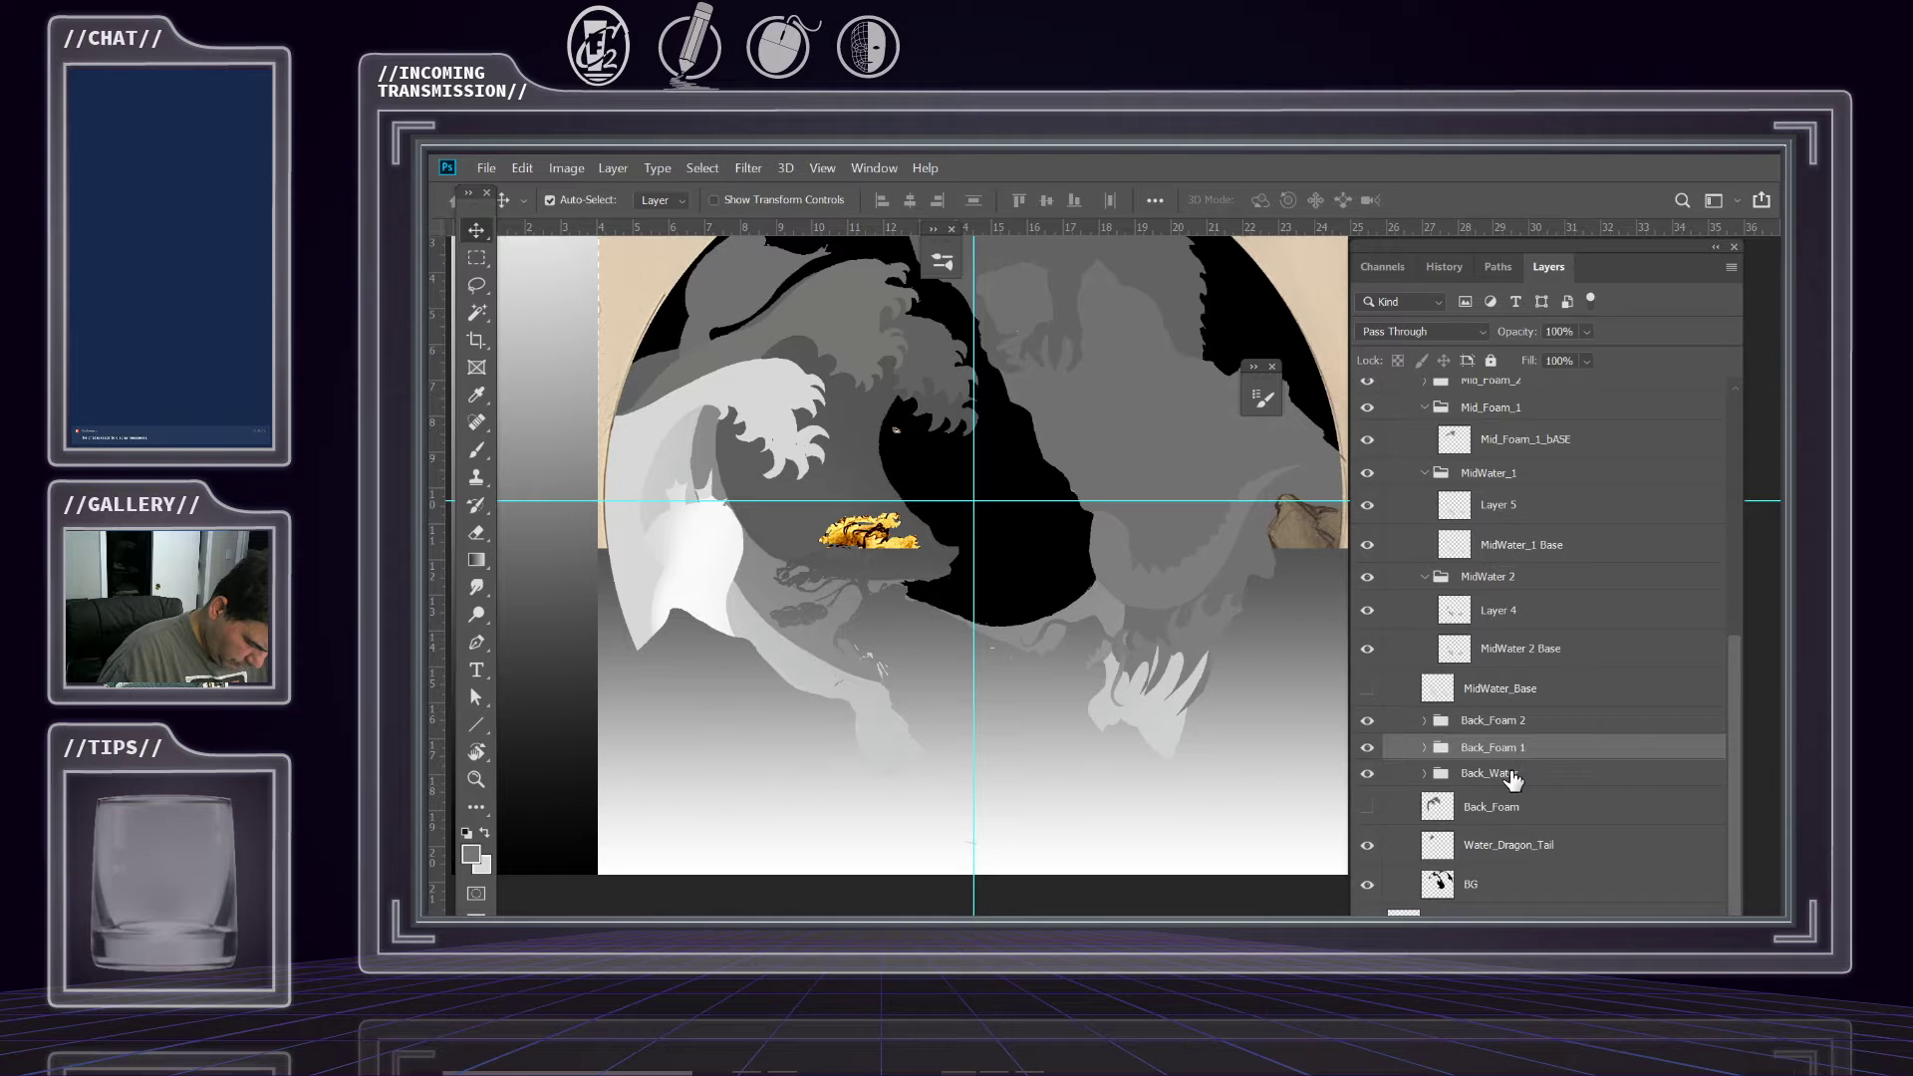
left_click(1495, 783)
left_click(1424, 773)
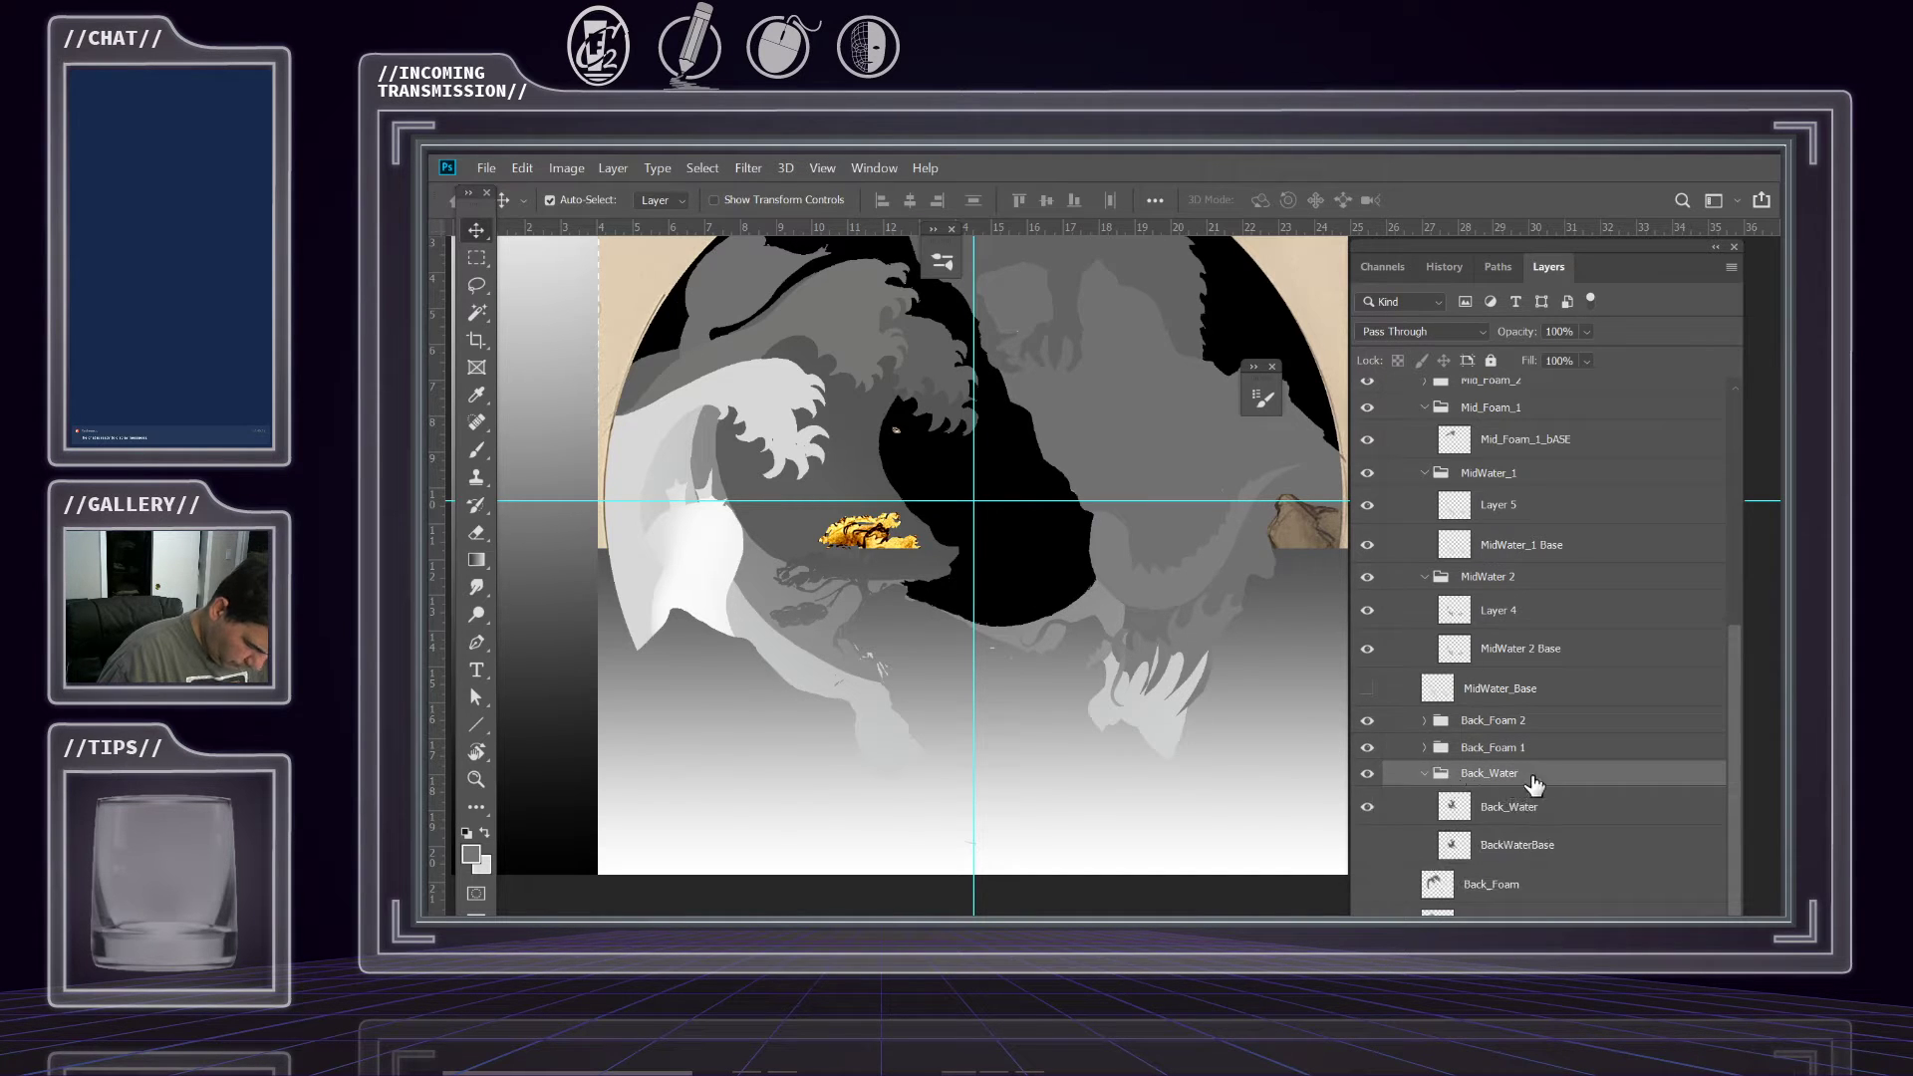
Examine the black area at the artwork's centre up close by toggling the BG layer off and on.
key("z")
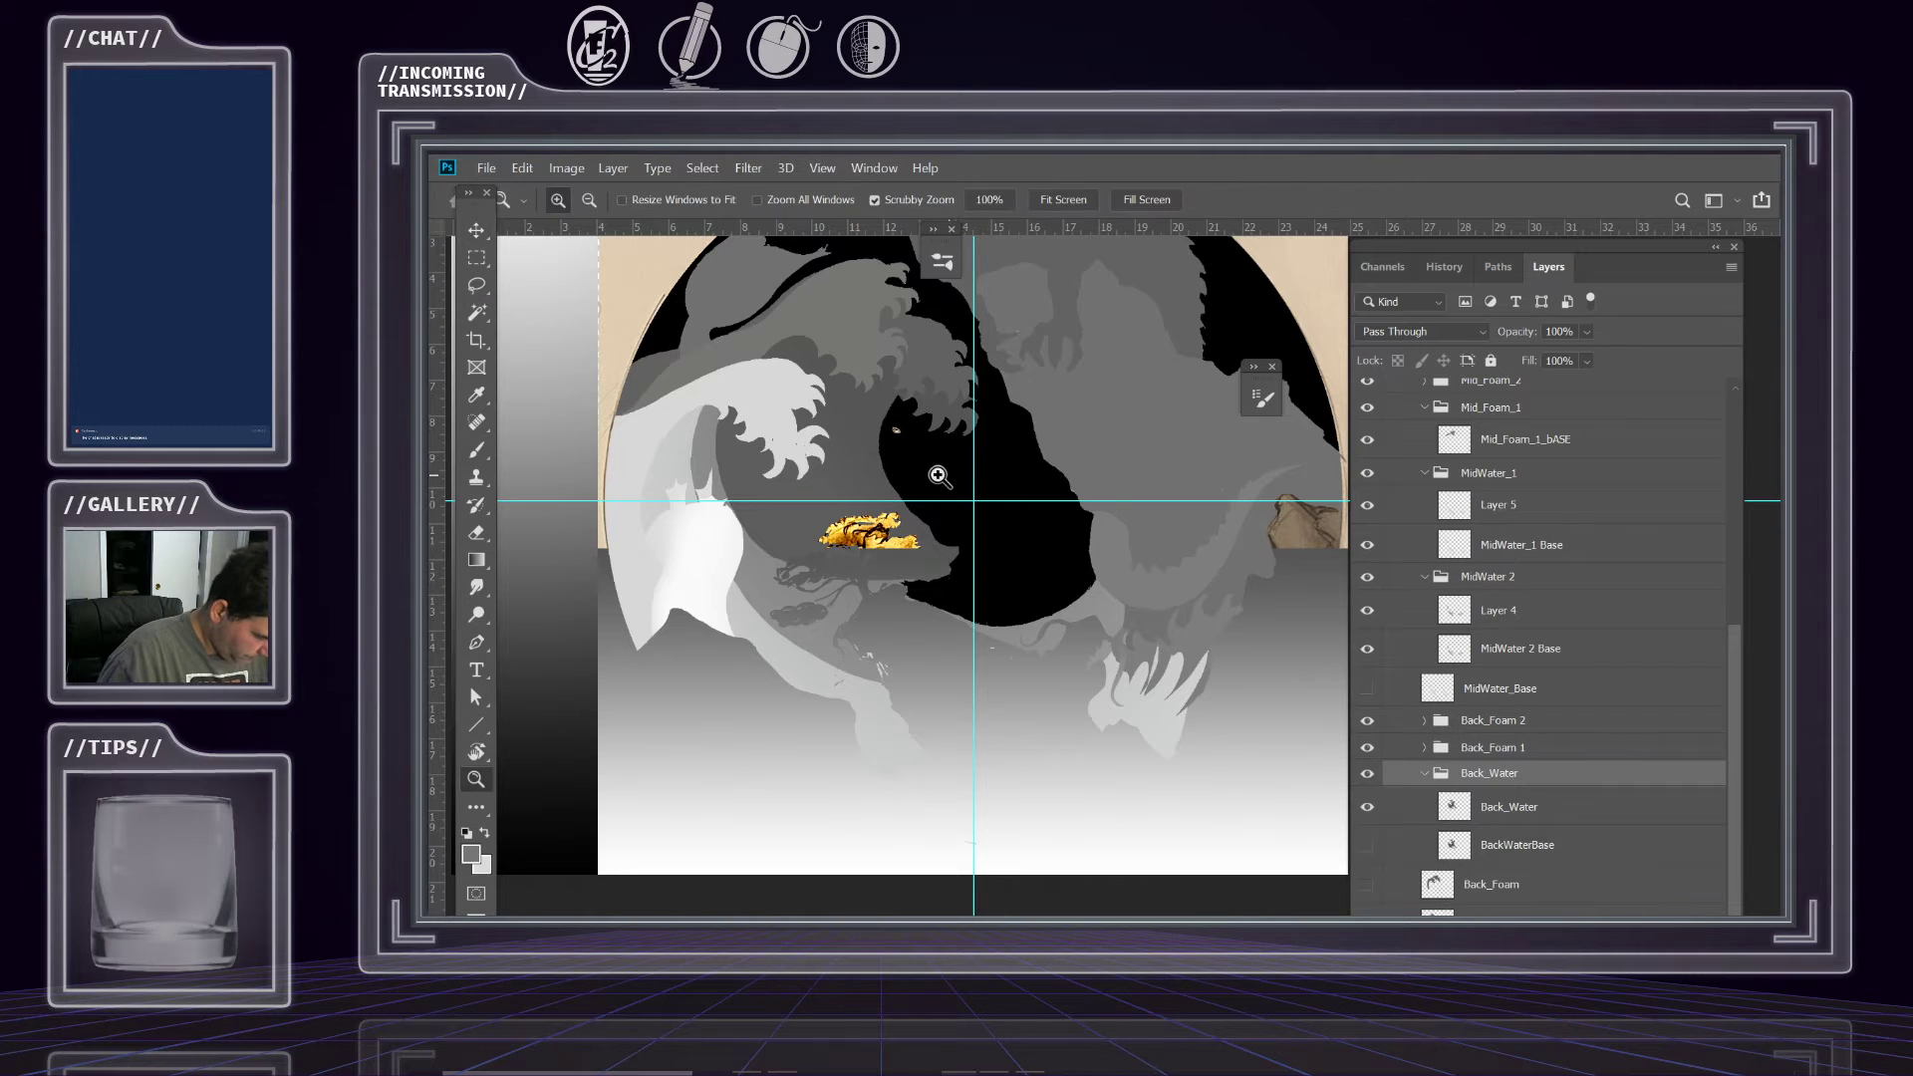
left_click(987, 498)
left_click(997, 499)
left_click(1004, 503)
scroll(1442, 716, "down", 3)
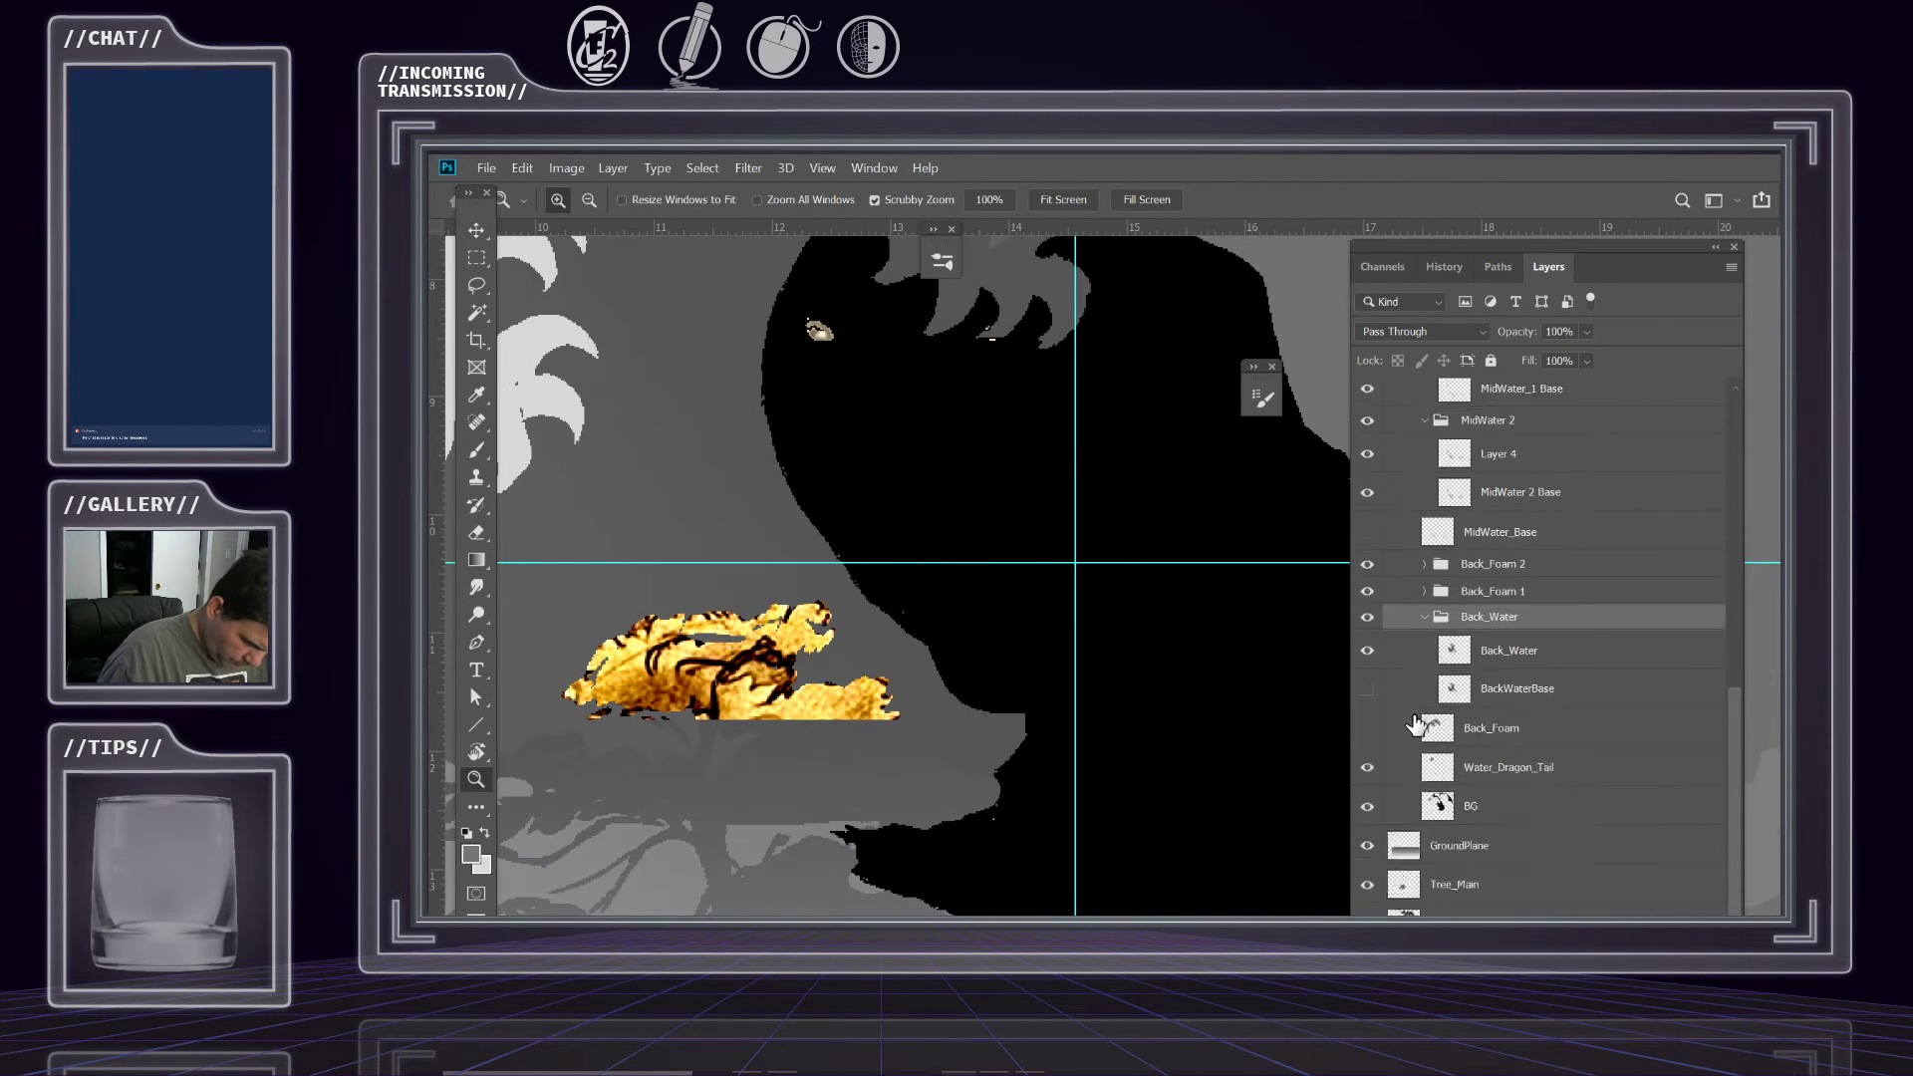
scroll(1494, 717, "up", 6)
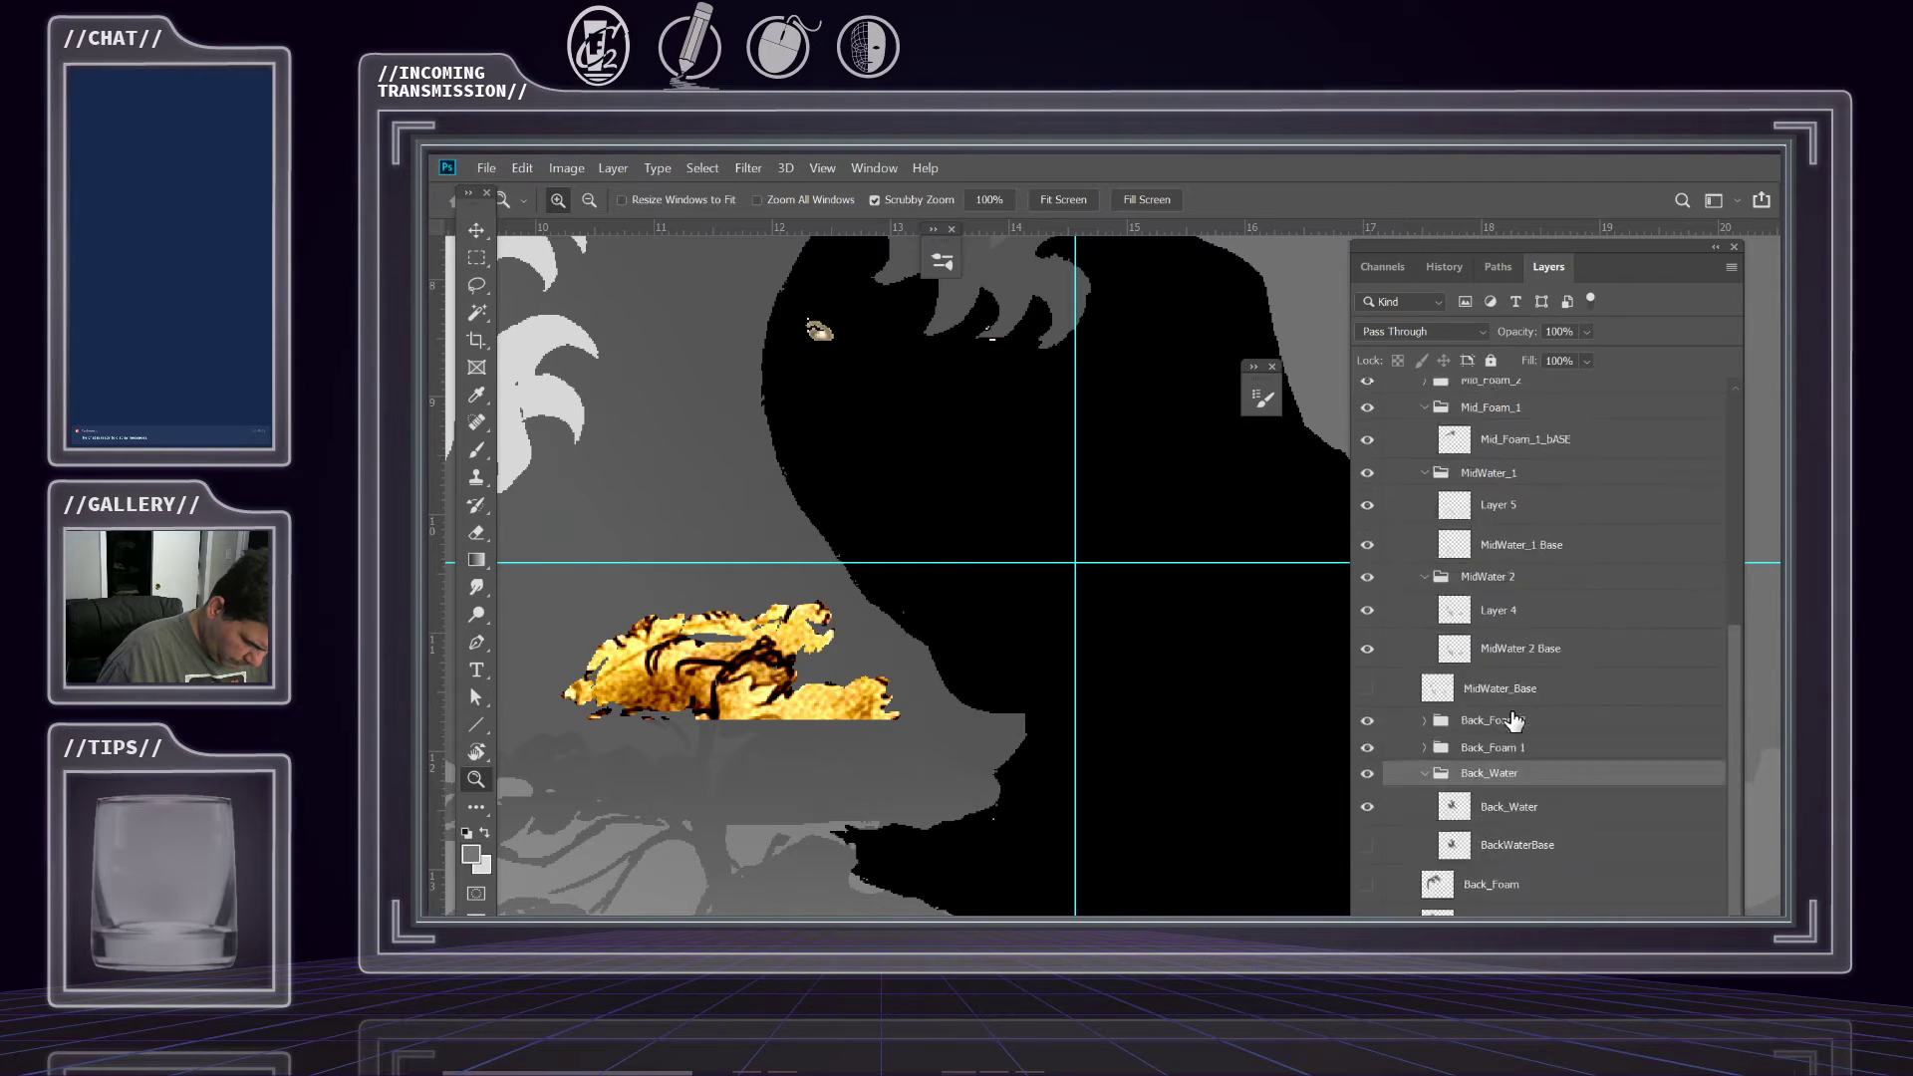
scroll(1573, 720, "down", 6)
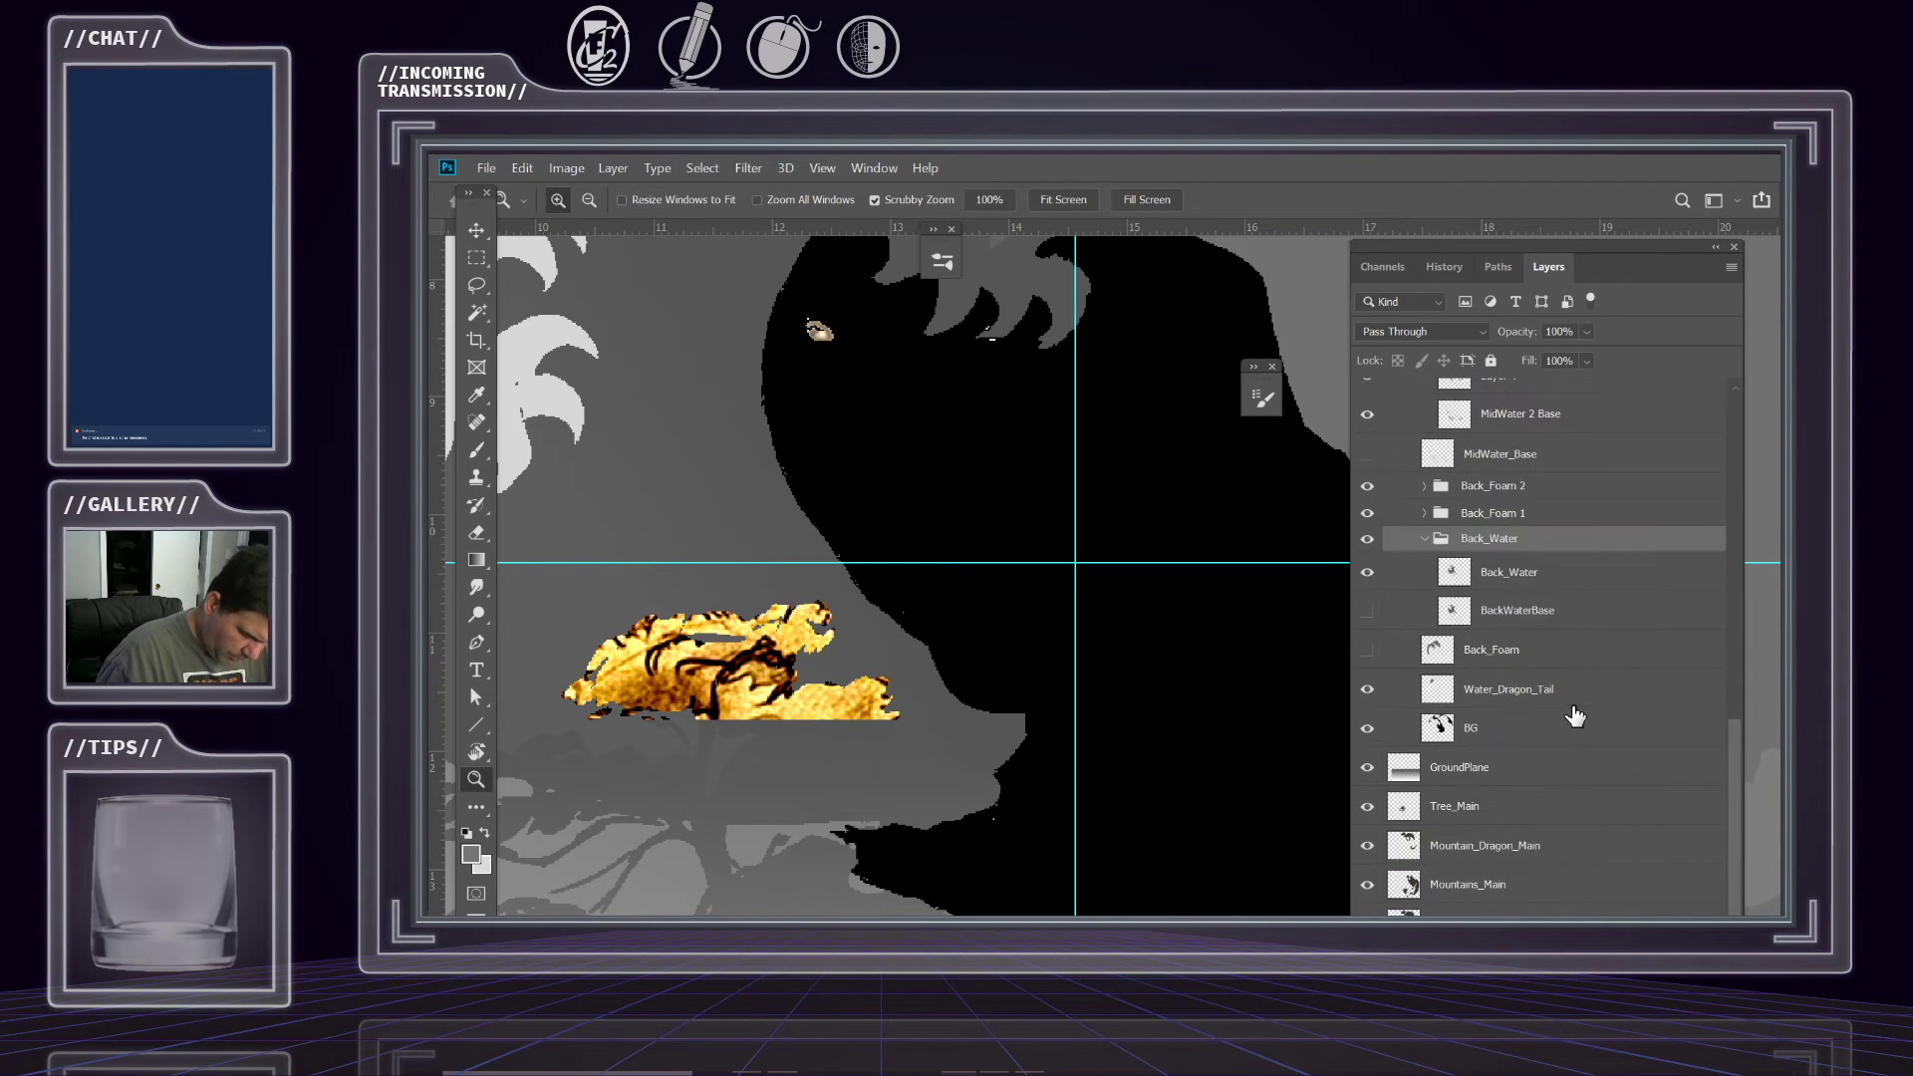
left_click(1501, 738)
left_click(1367, 728)
left_click(1367, 728)
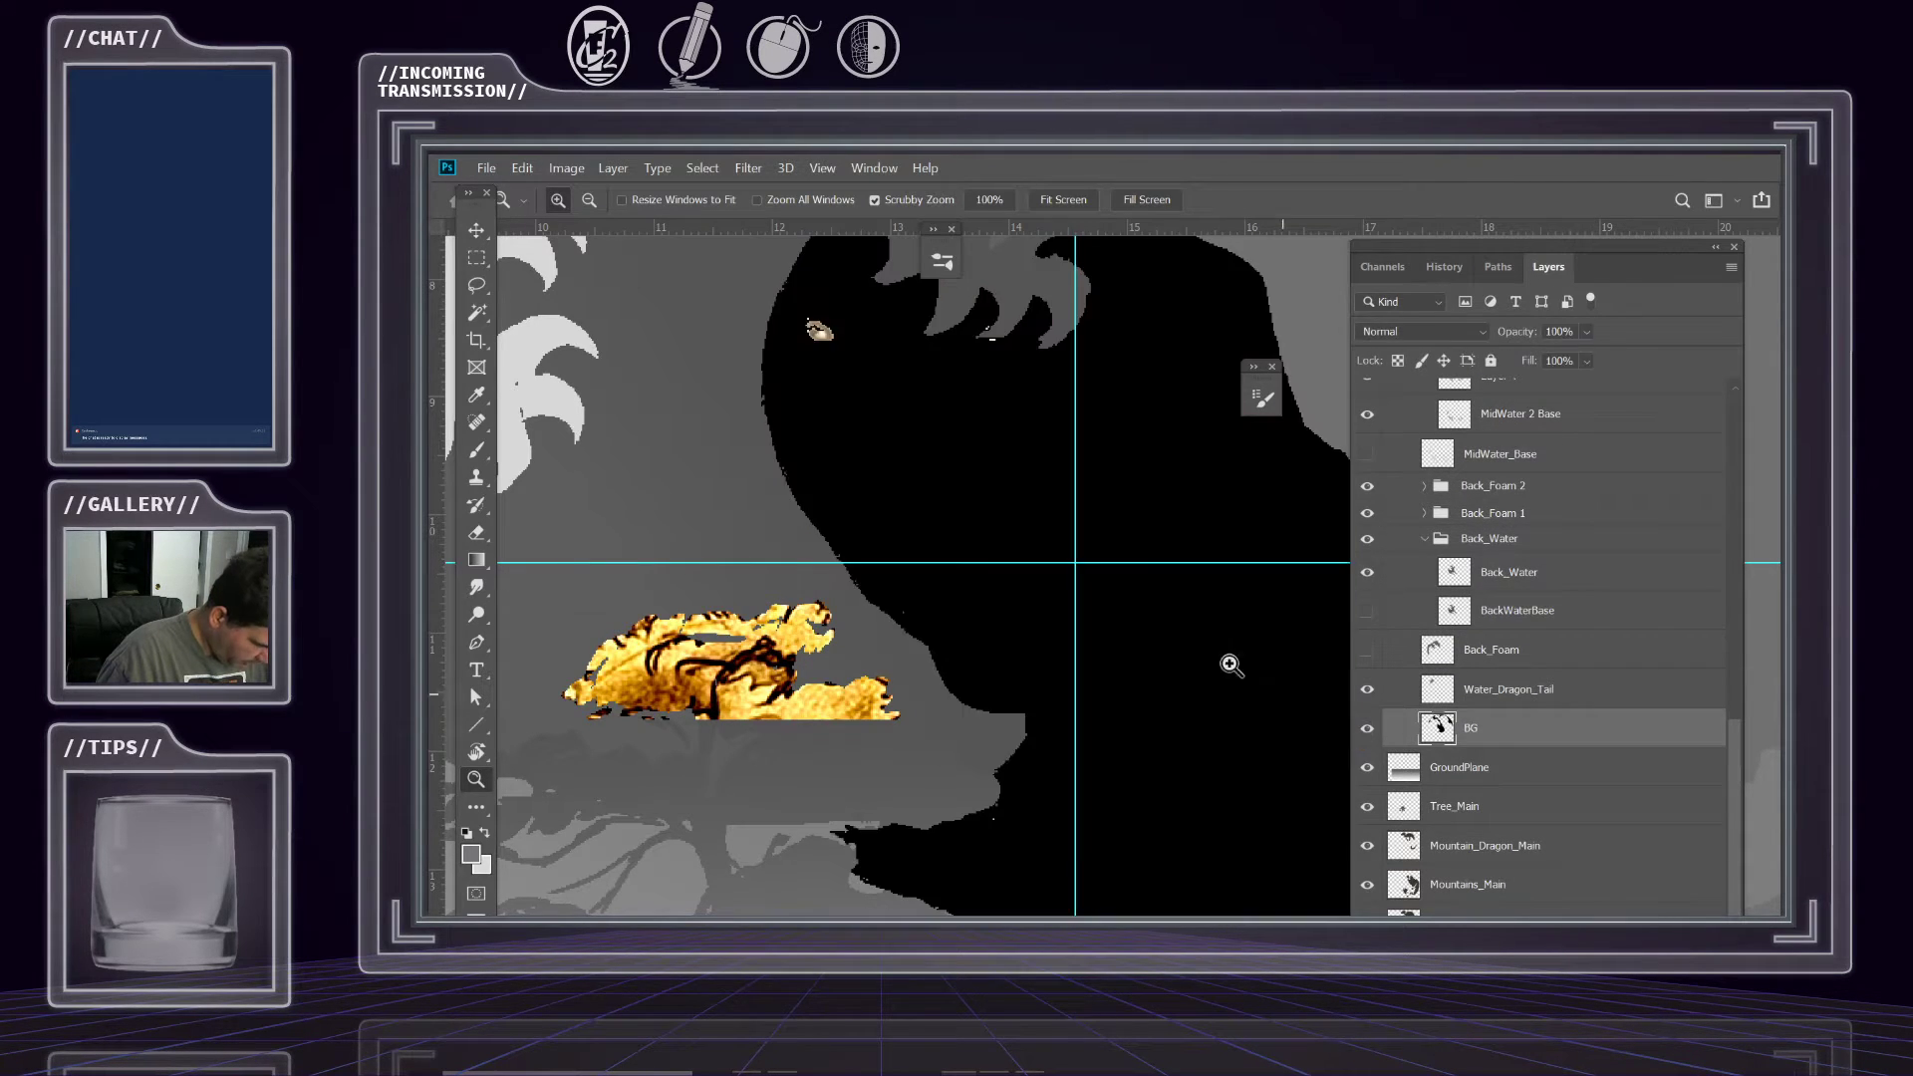
Sample the black background as the foreground color and check its values in the Color Picker.
key("i")
left_click(962, 468)
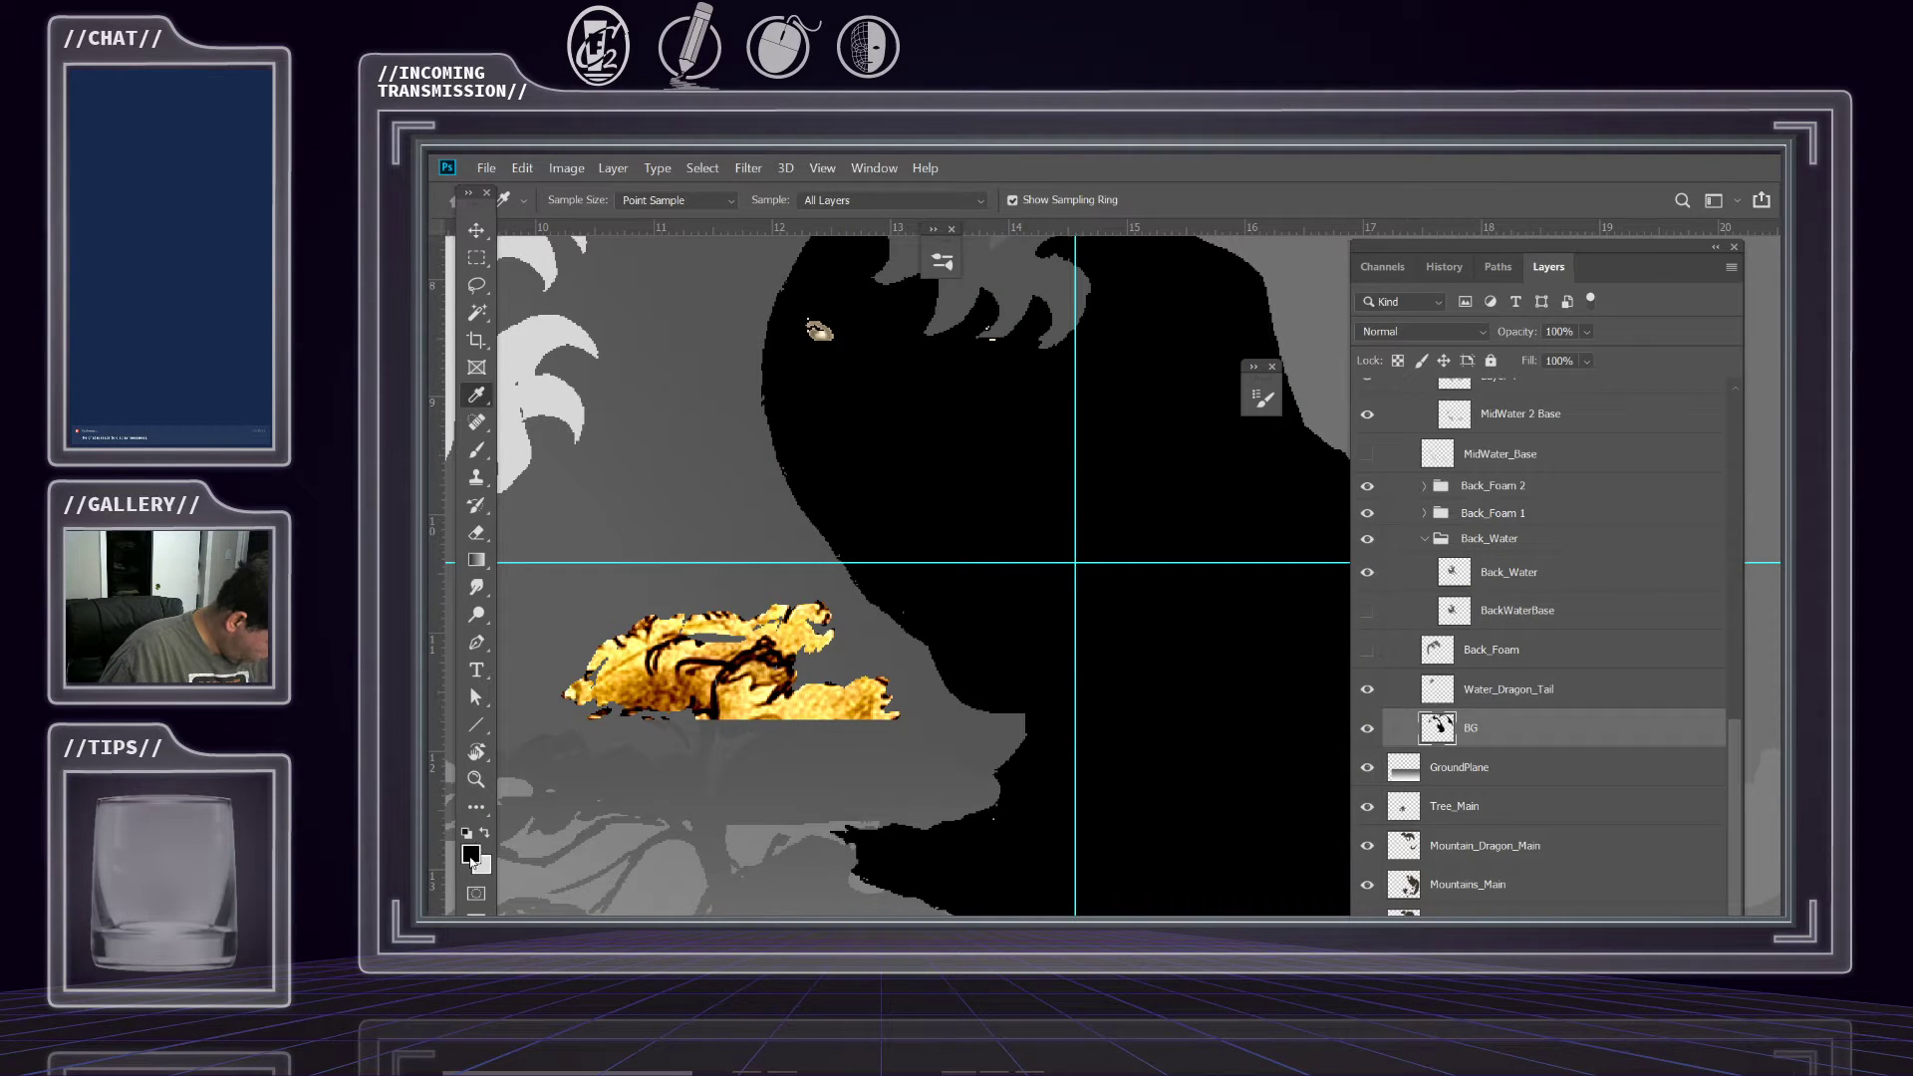
left_click(472, 857)
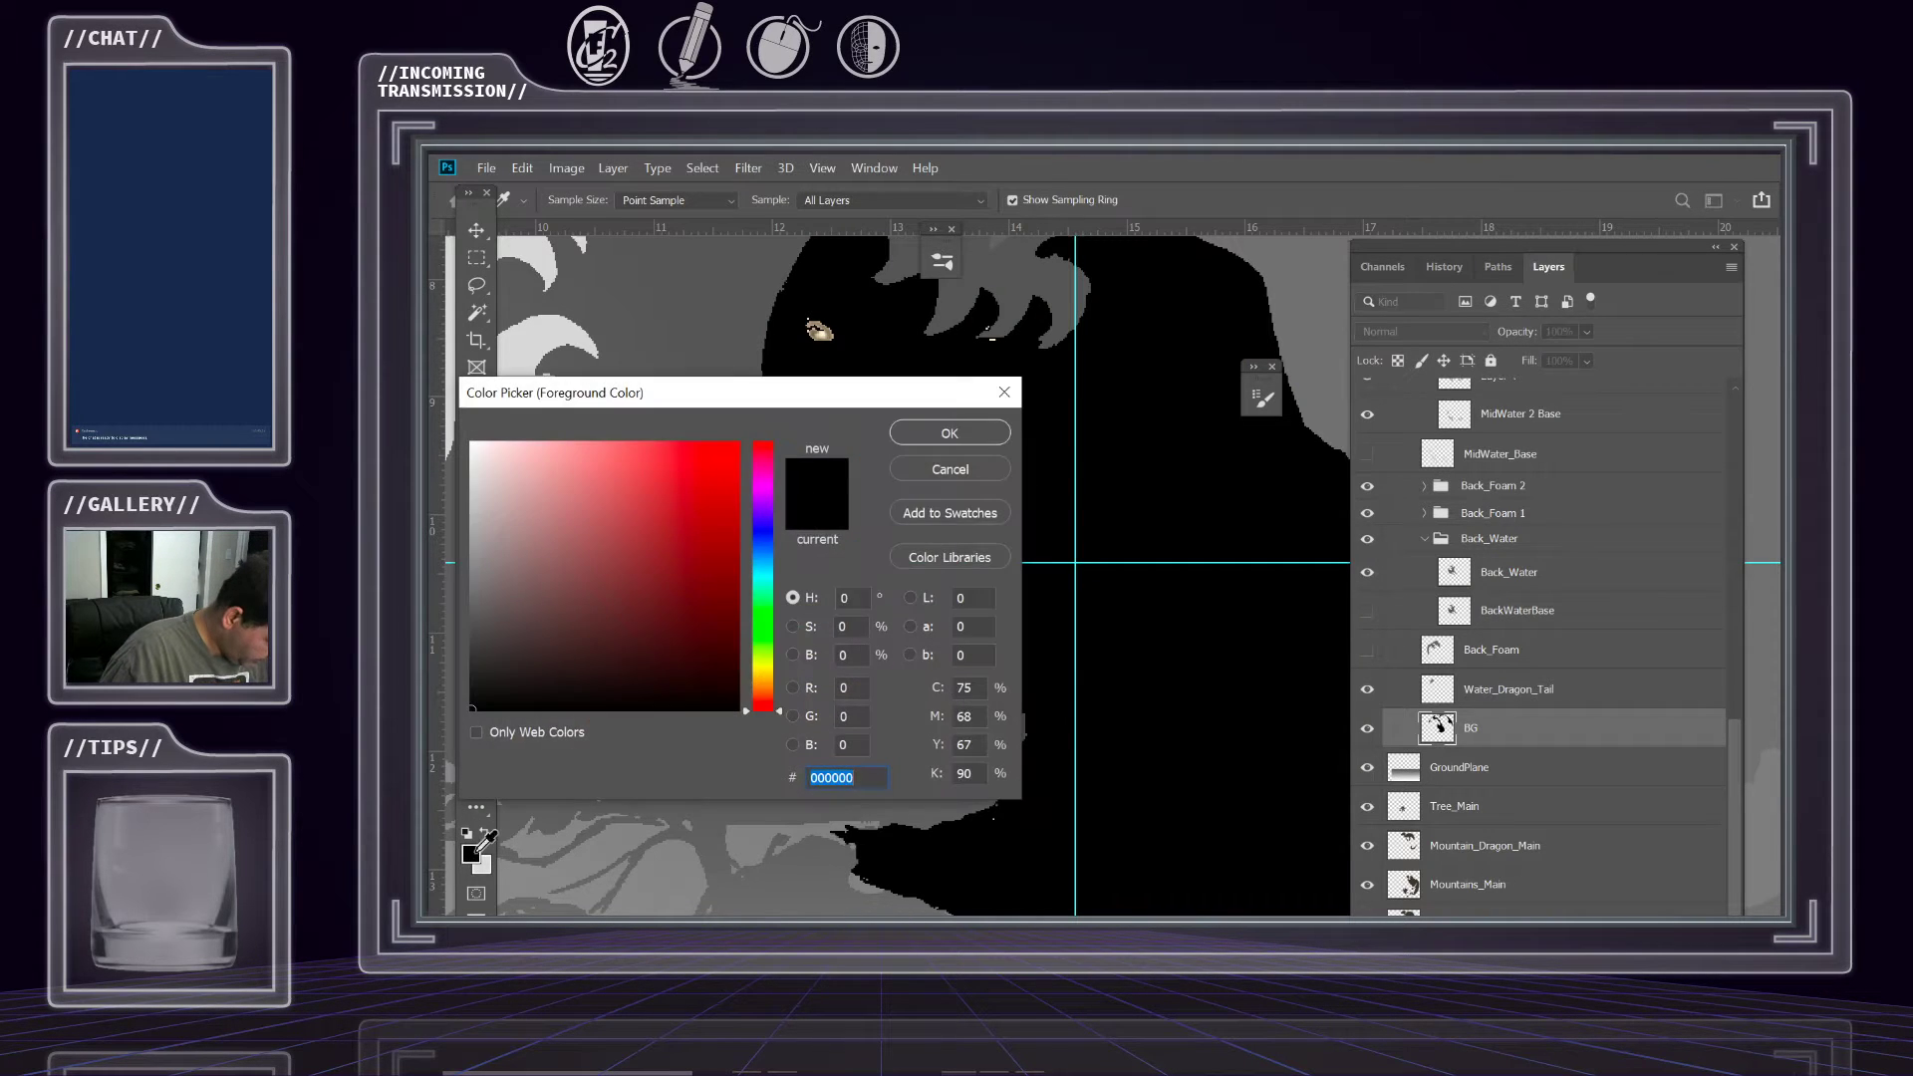
left_click(963, 471)
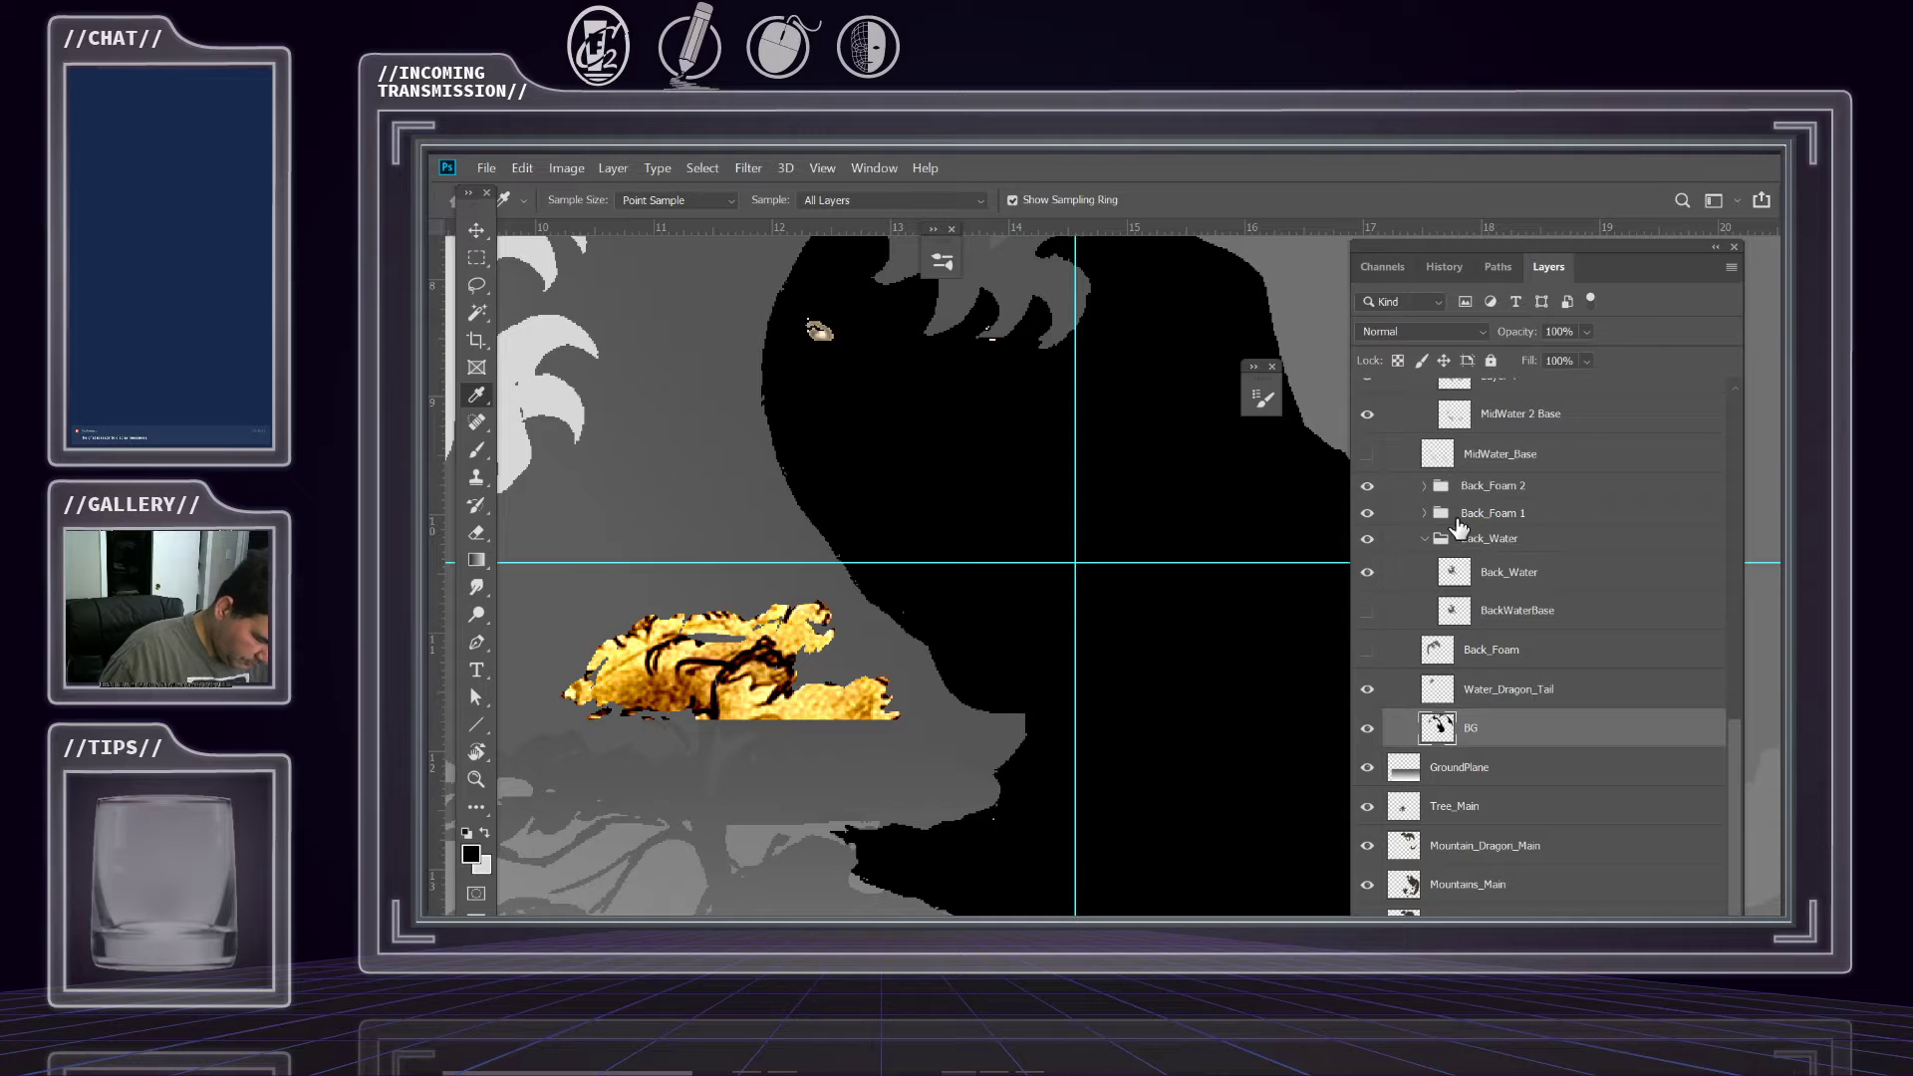
Check the document's color mode and bit depth with the Back_Water group selected.
left_click(1478, 555)
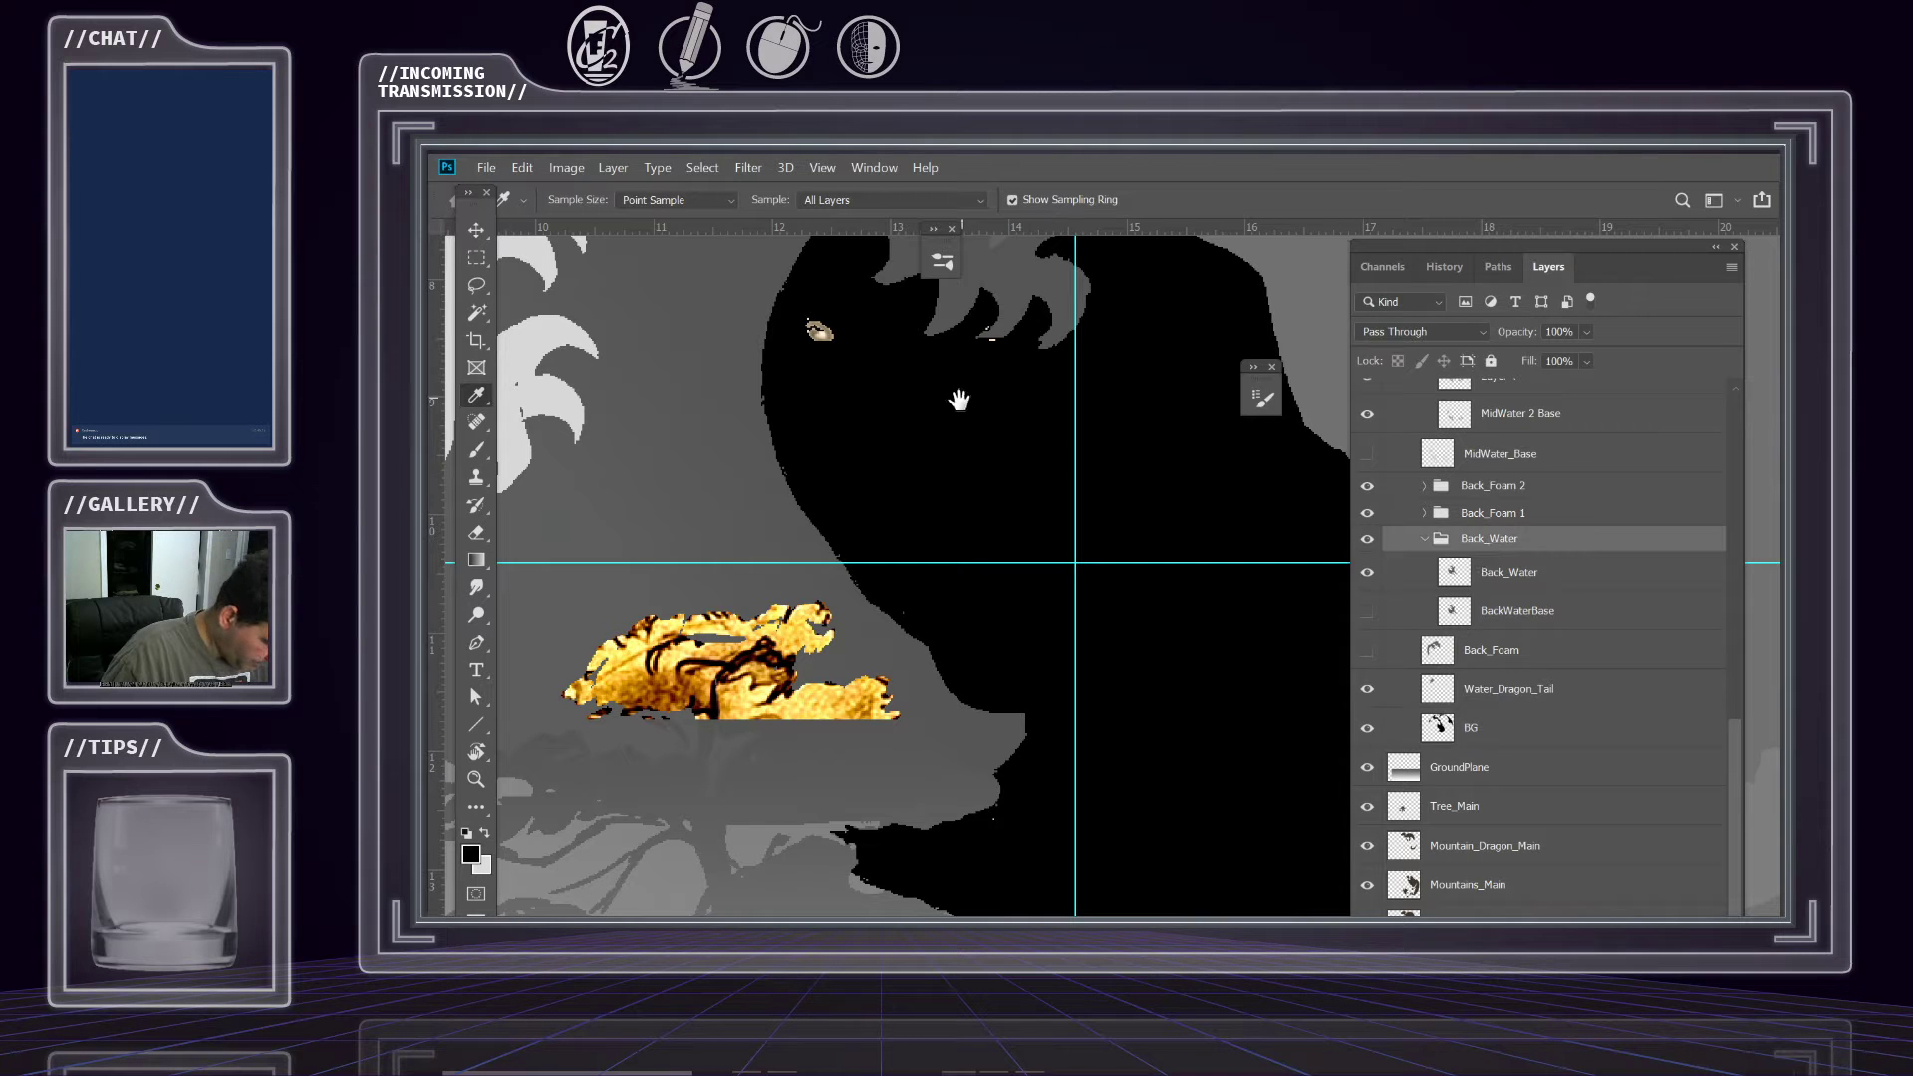
left_click_drag(957, 397, 875, 649)
left_click(564, 170)
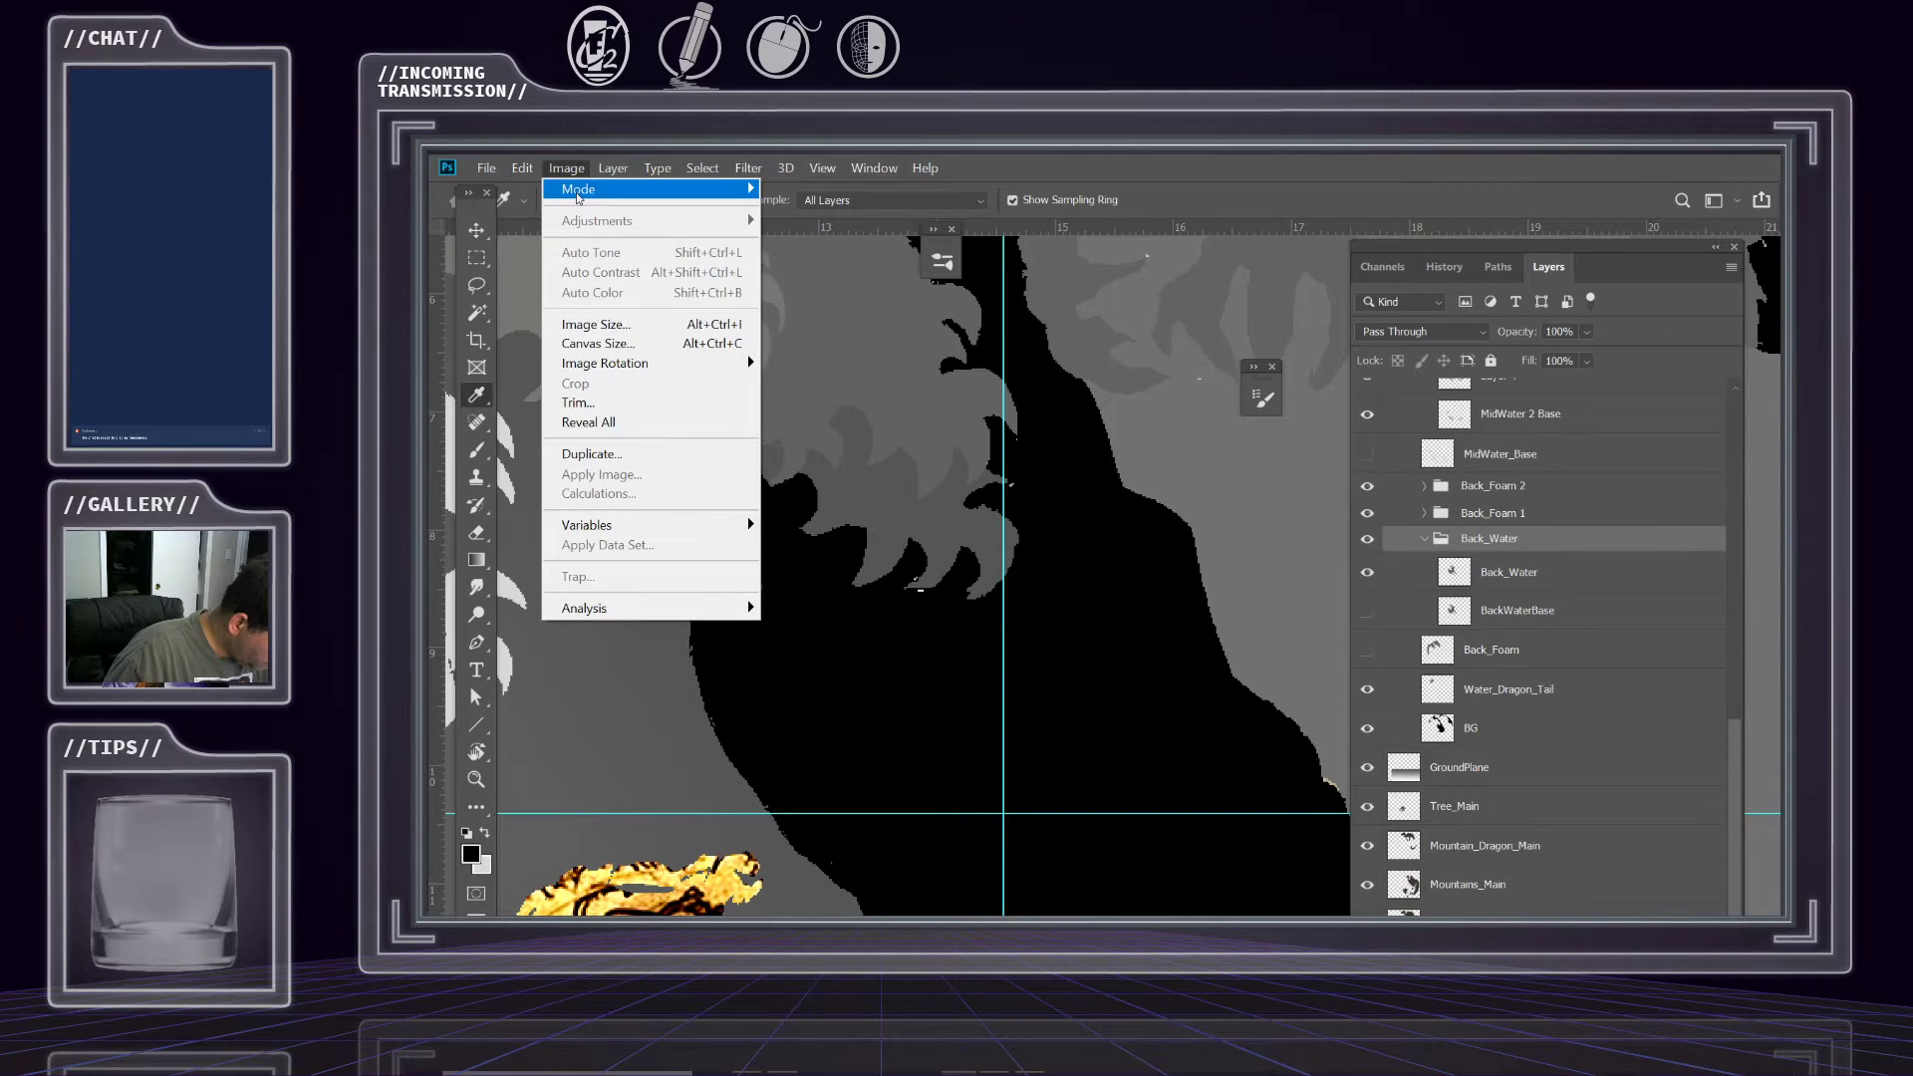
mouse_move(712, 202)
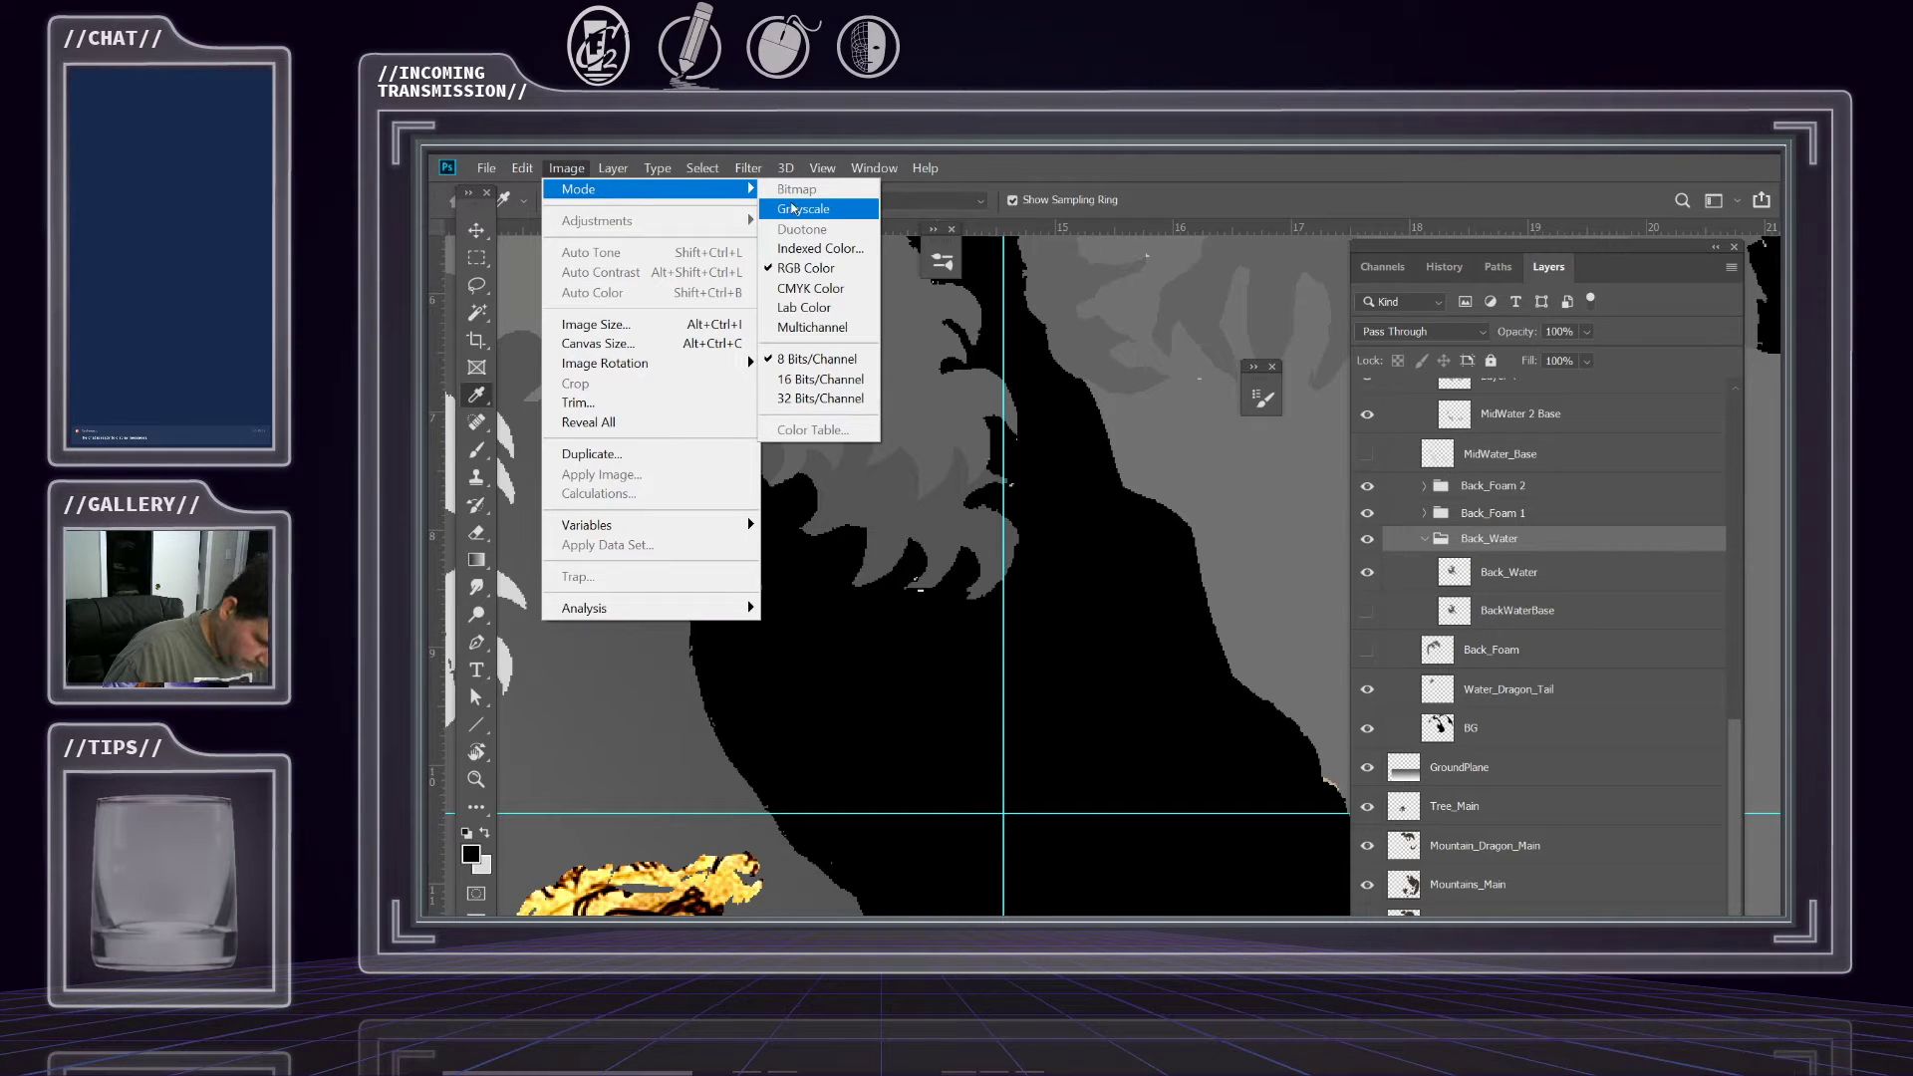
mouse_move(613, 167)
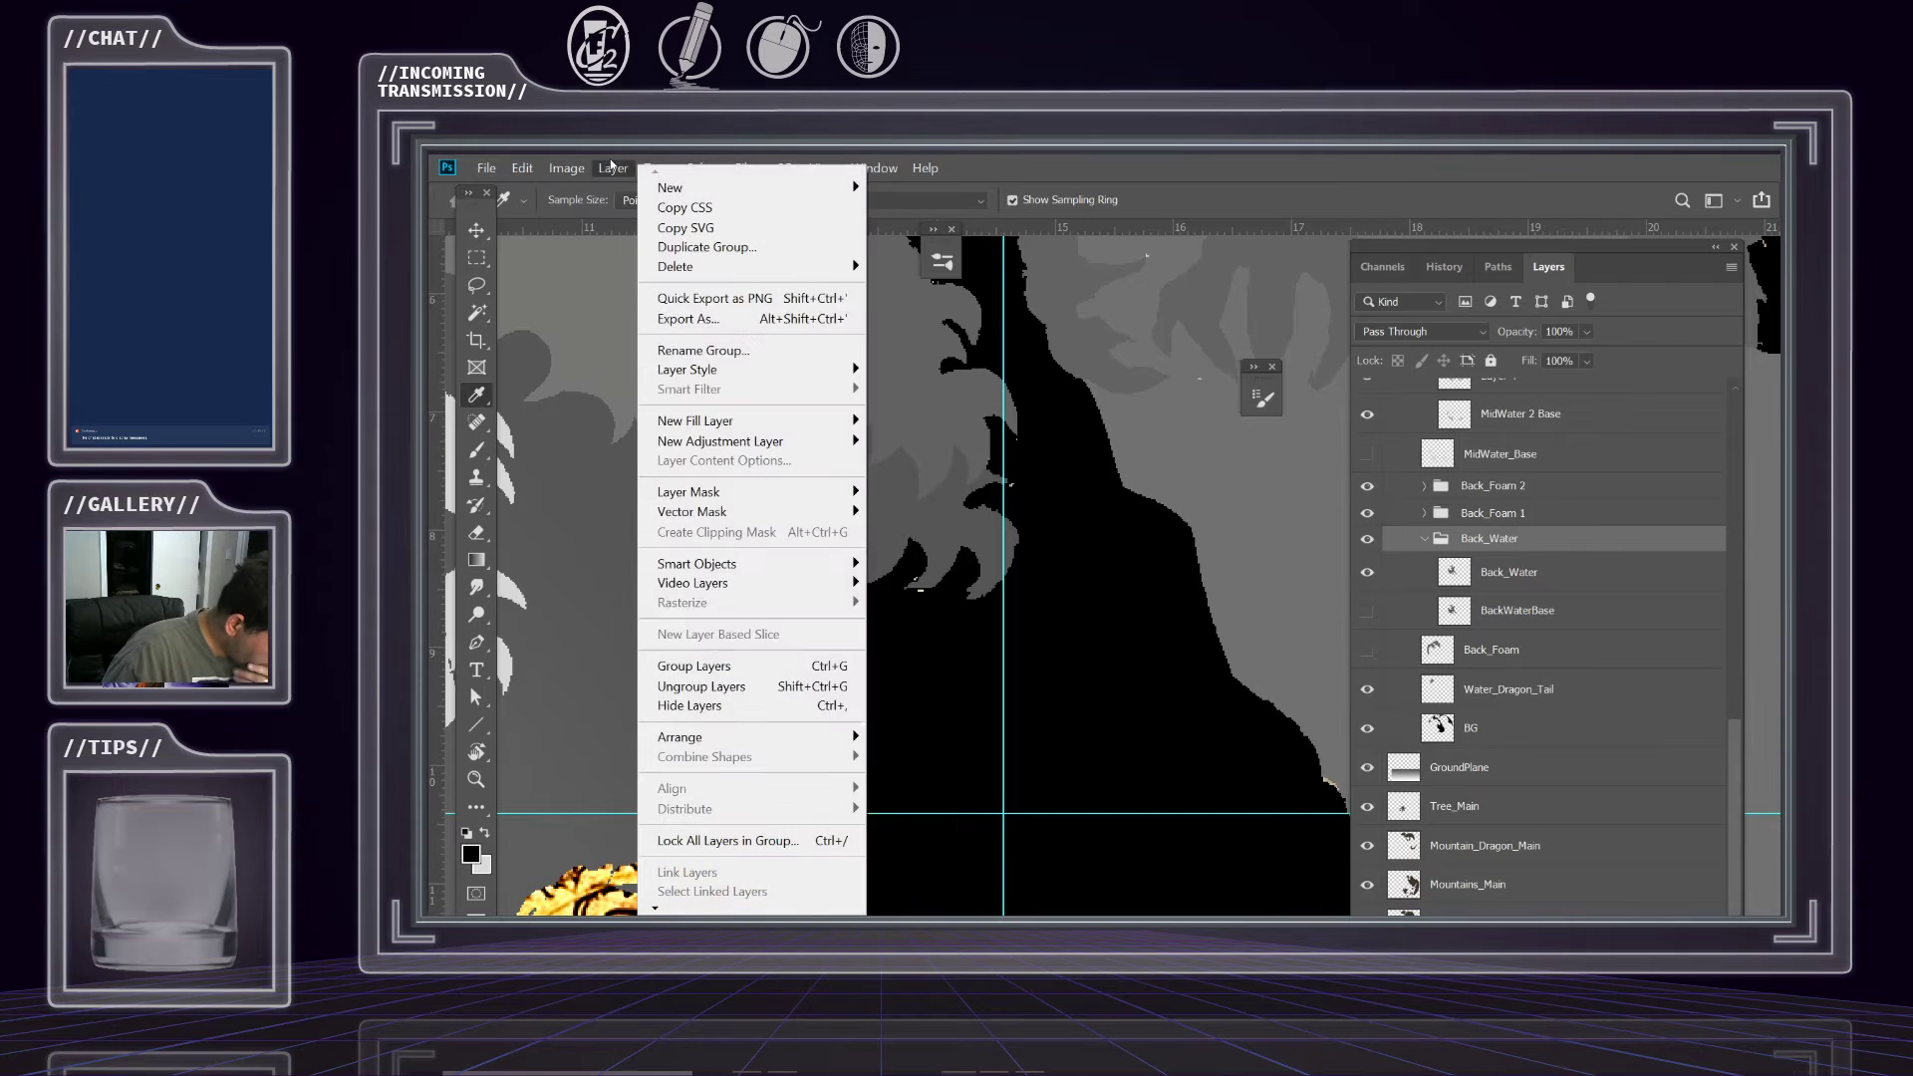
mouse_move(554, 176)
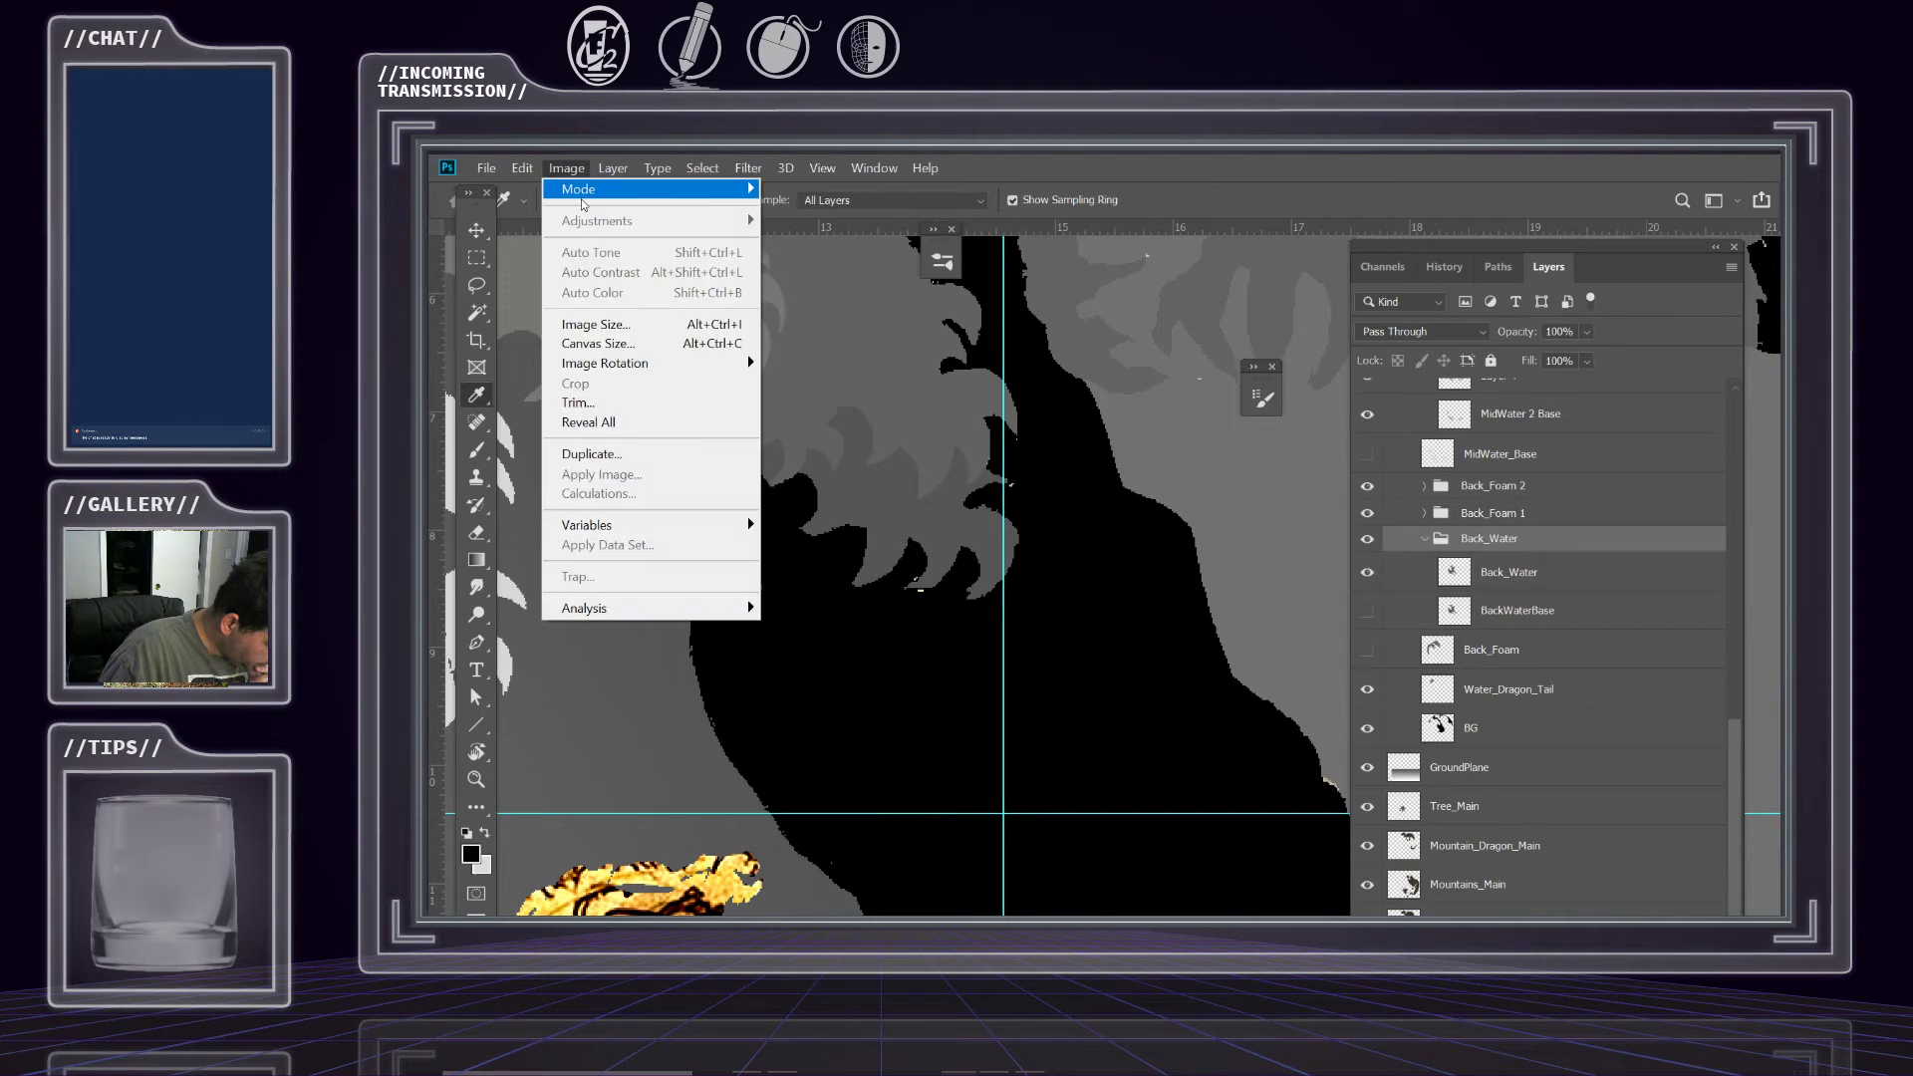
left_click(892, 190)
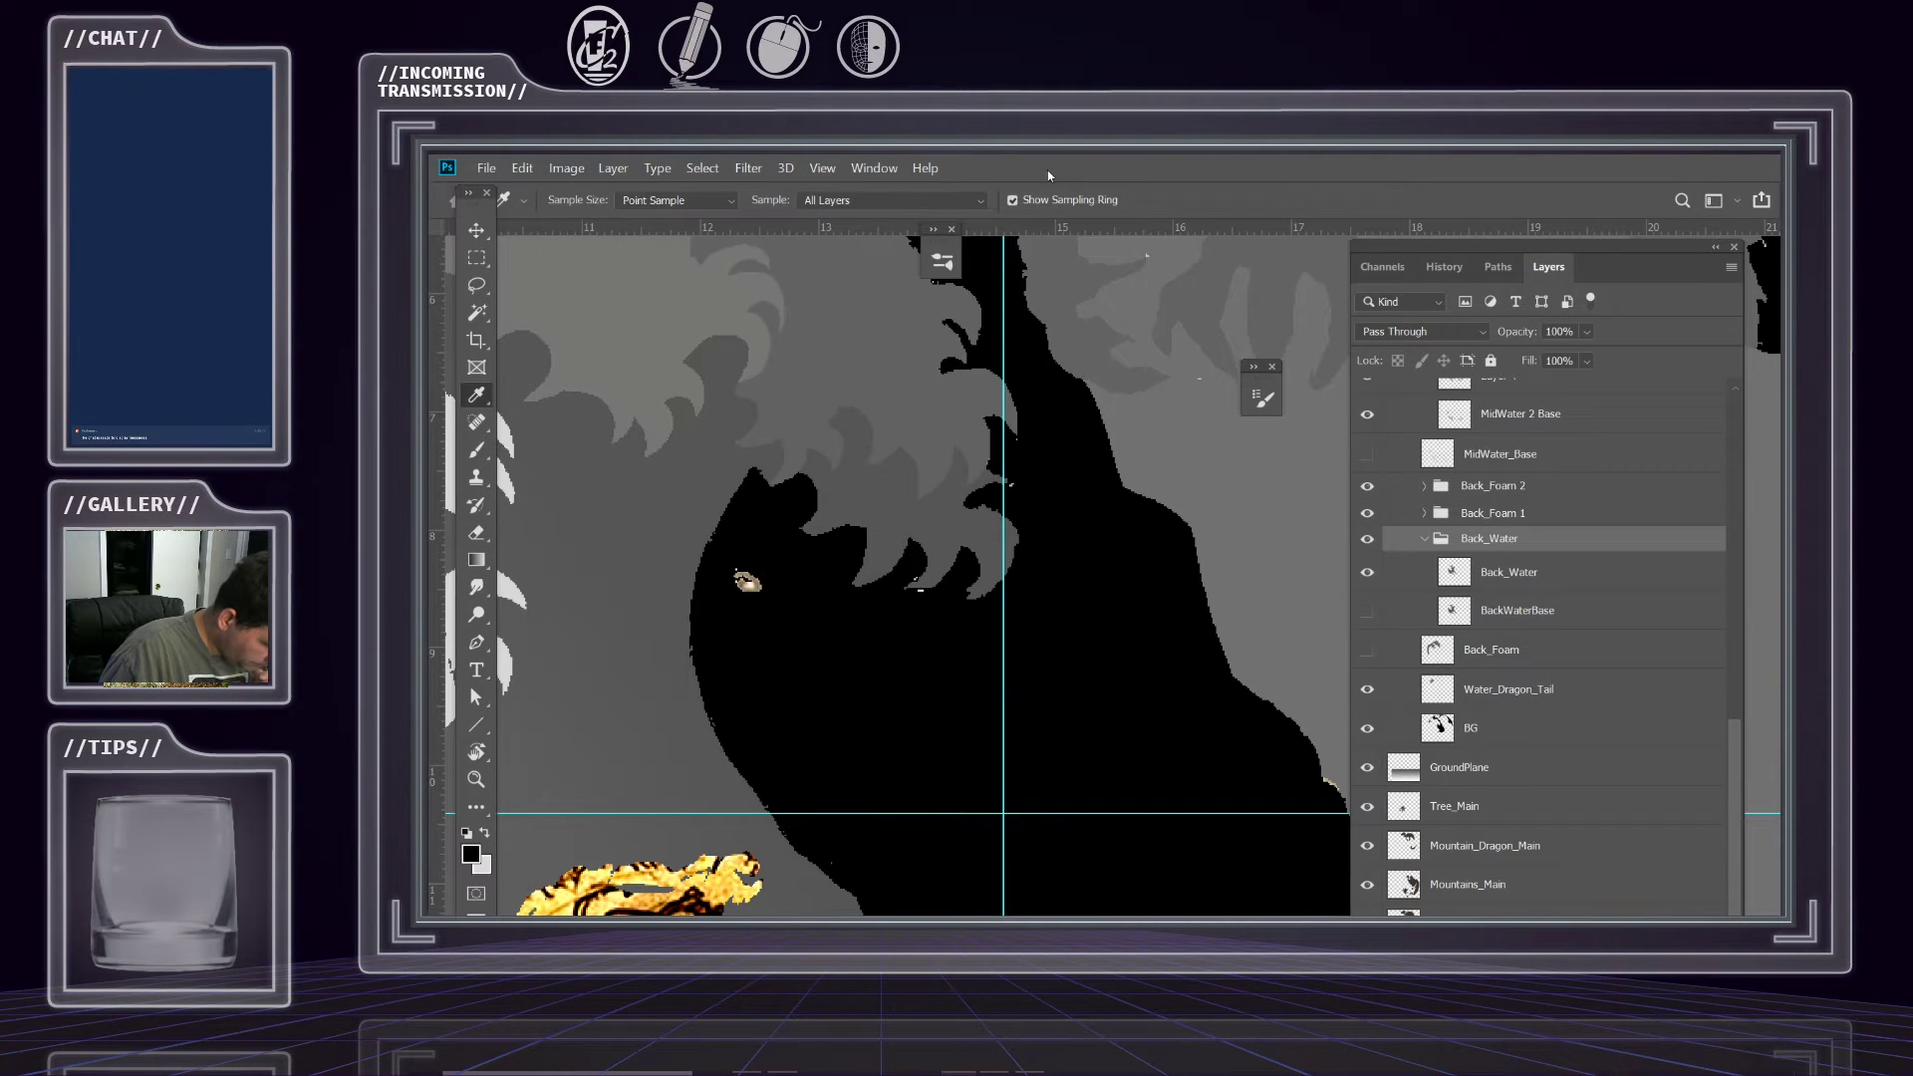
Hide the Back_Water layer inside the Back_Water group and show the BackWaterBase layer in its place.
left_click(1531, 580)
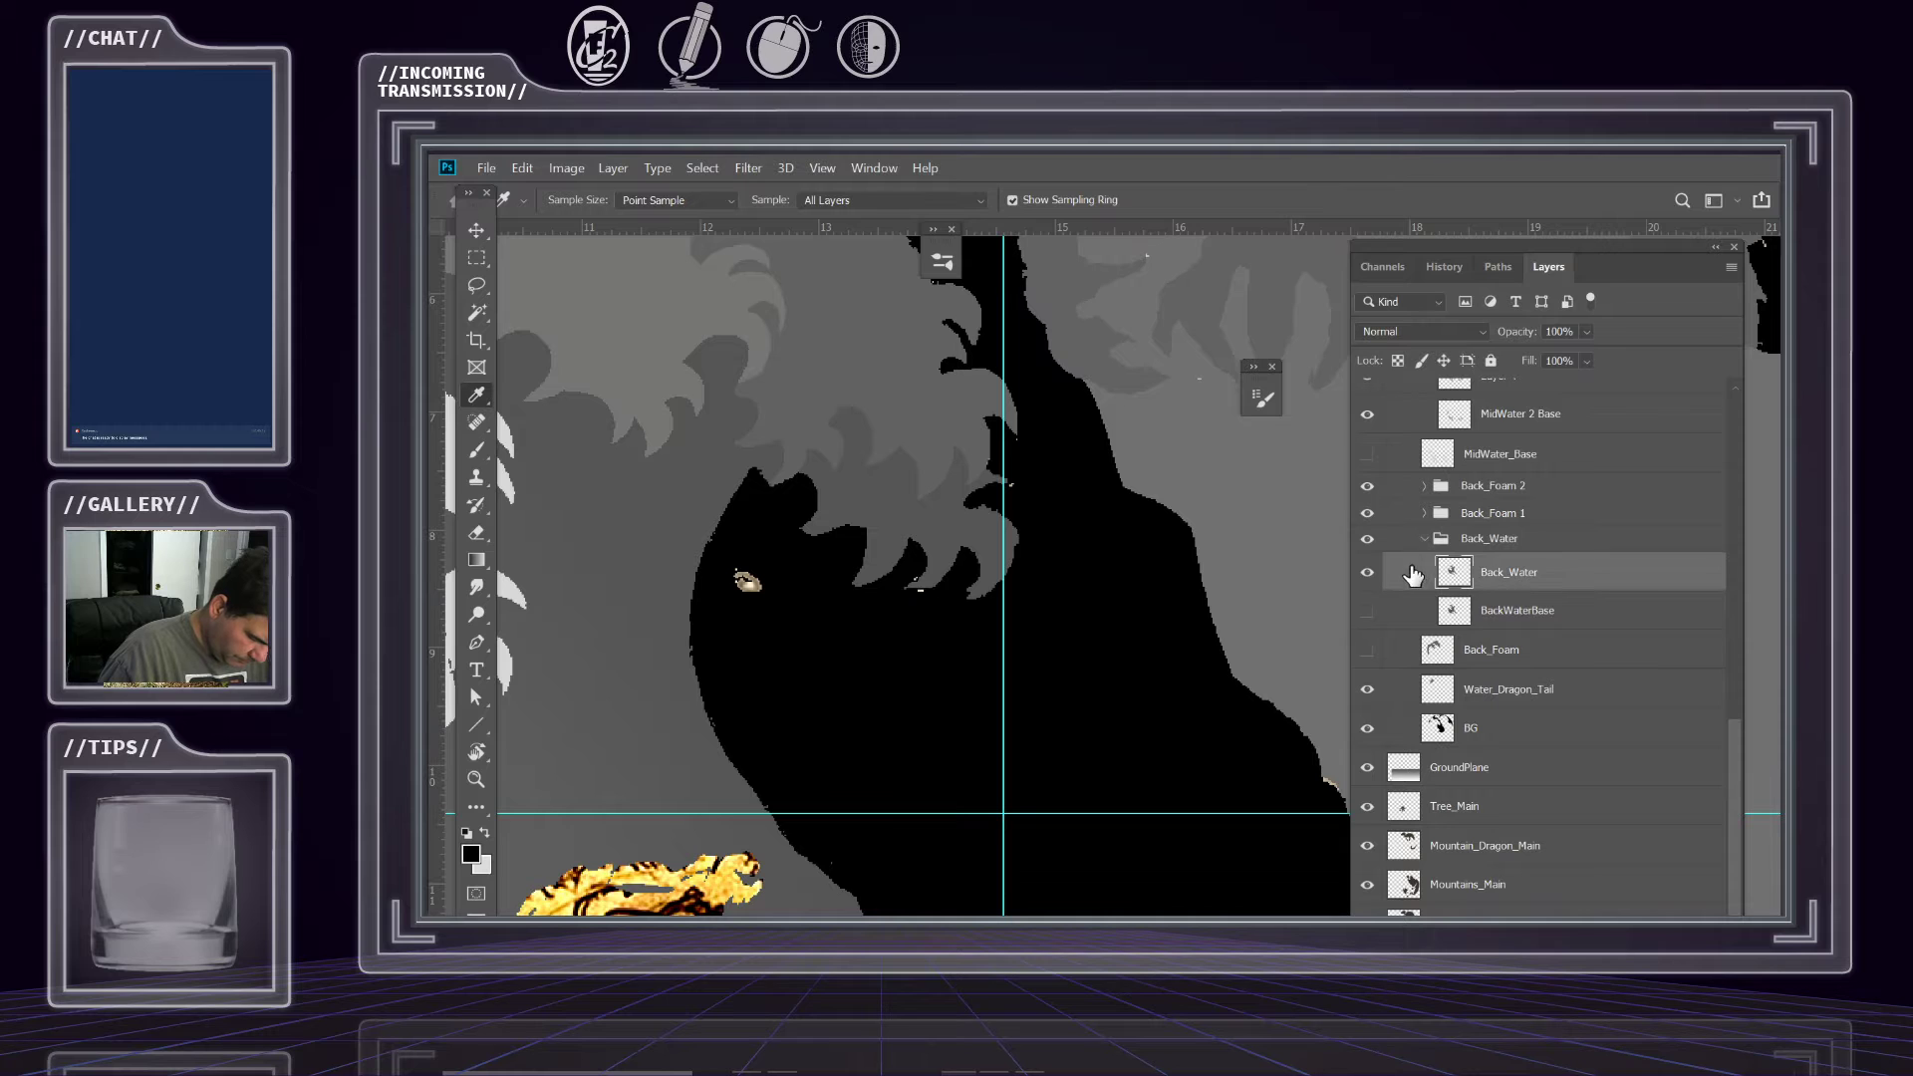
left_click(1368, 578)
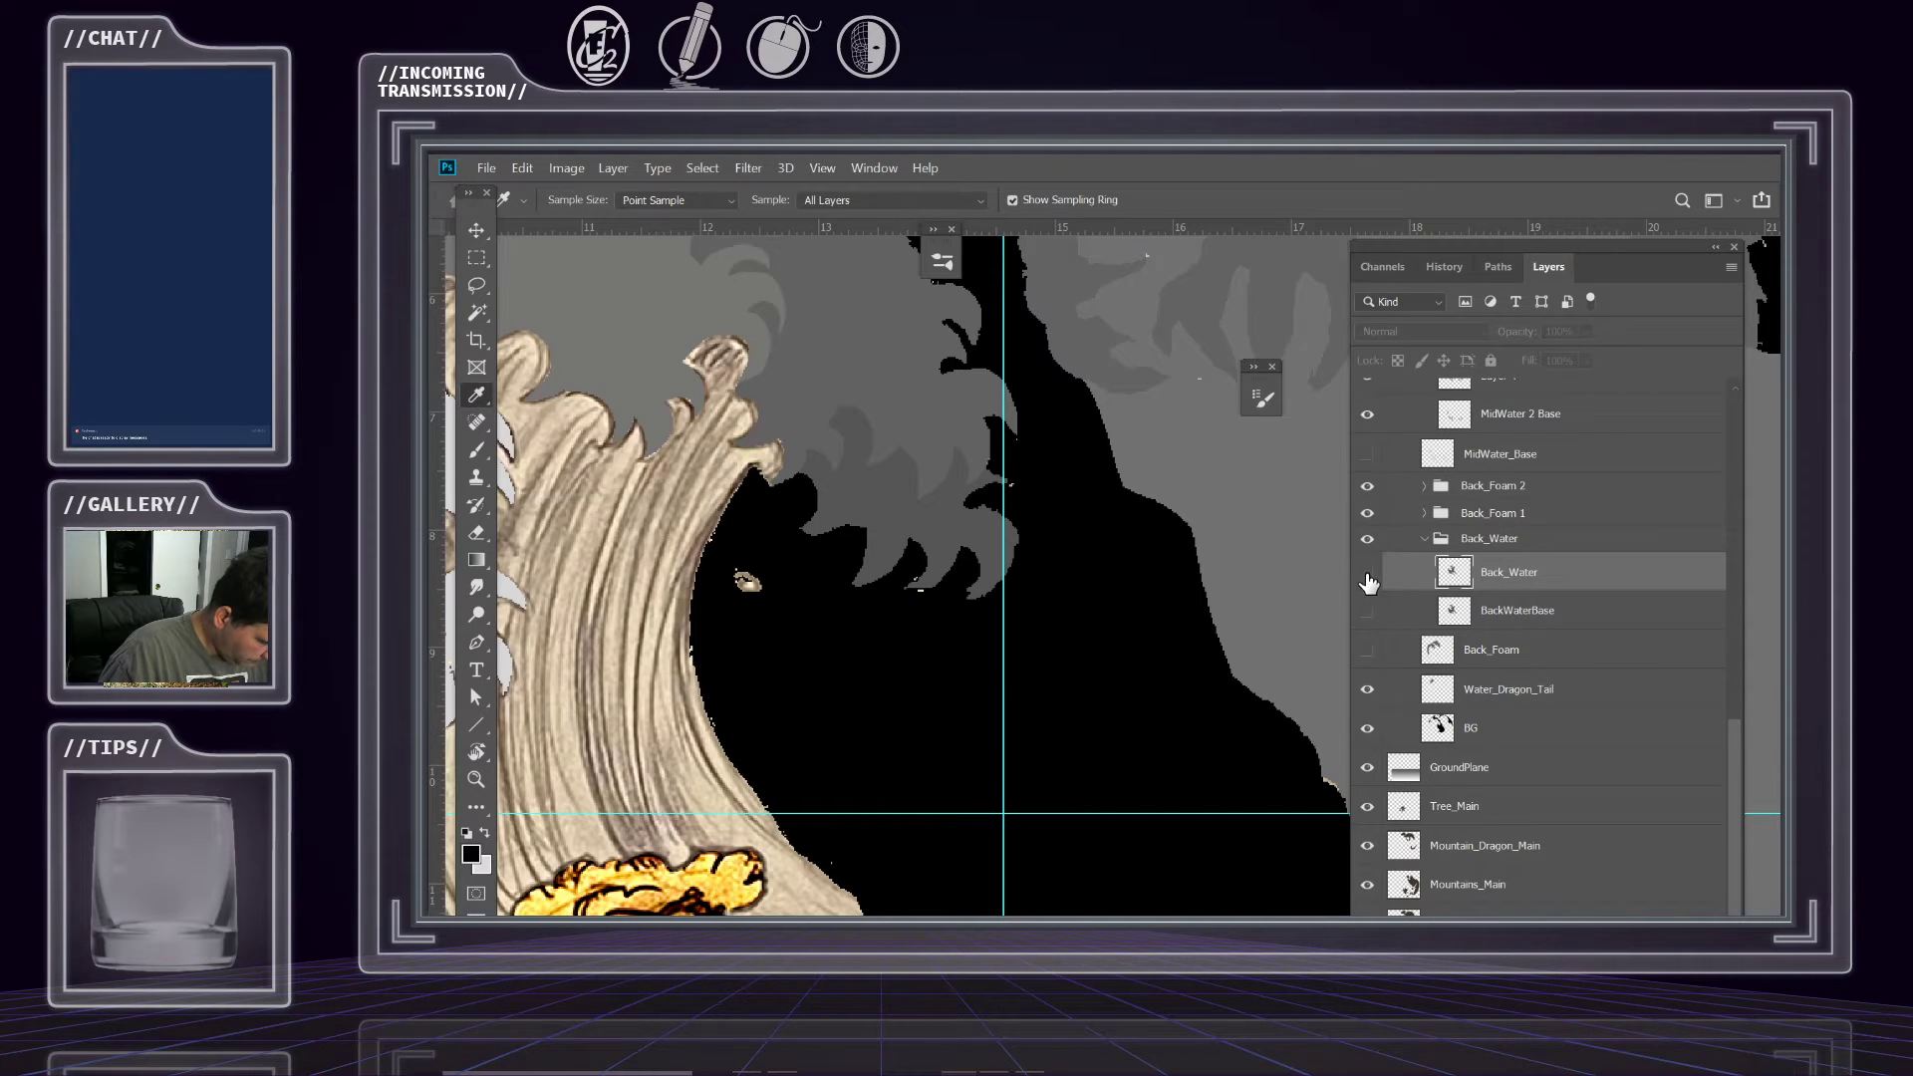
left_click(1369, 611)
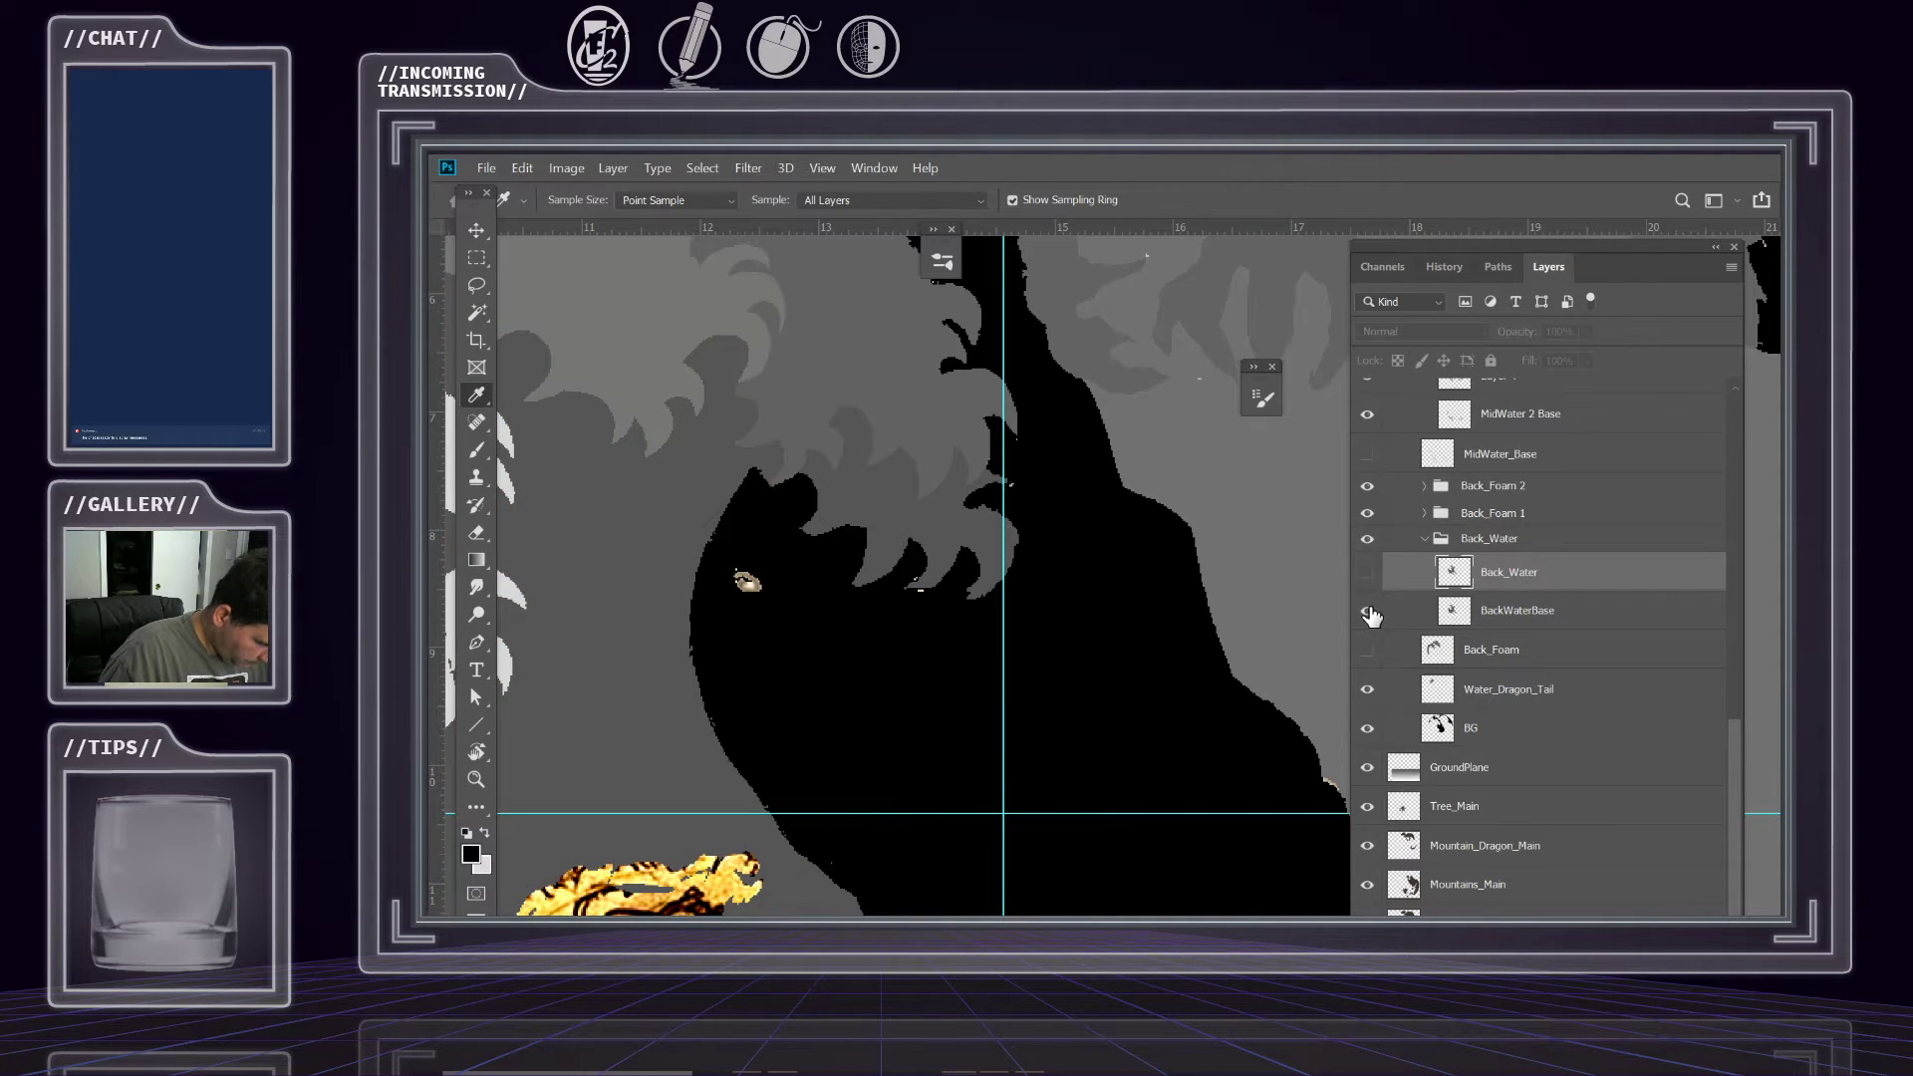
Hide the BackWaterBase layer and show the Back_Water layer inside the Back_Water group.
left_click(1369, 611)
left_click(1364, 577)
left_click(1364, 578)
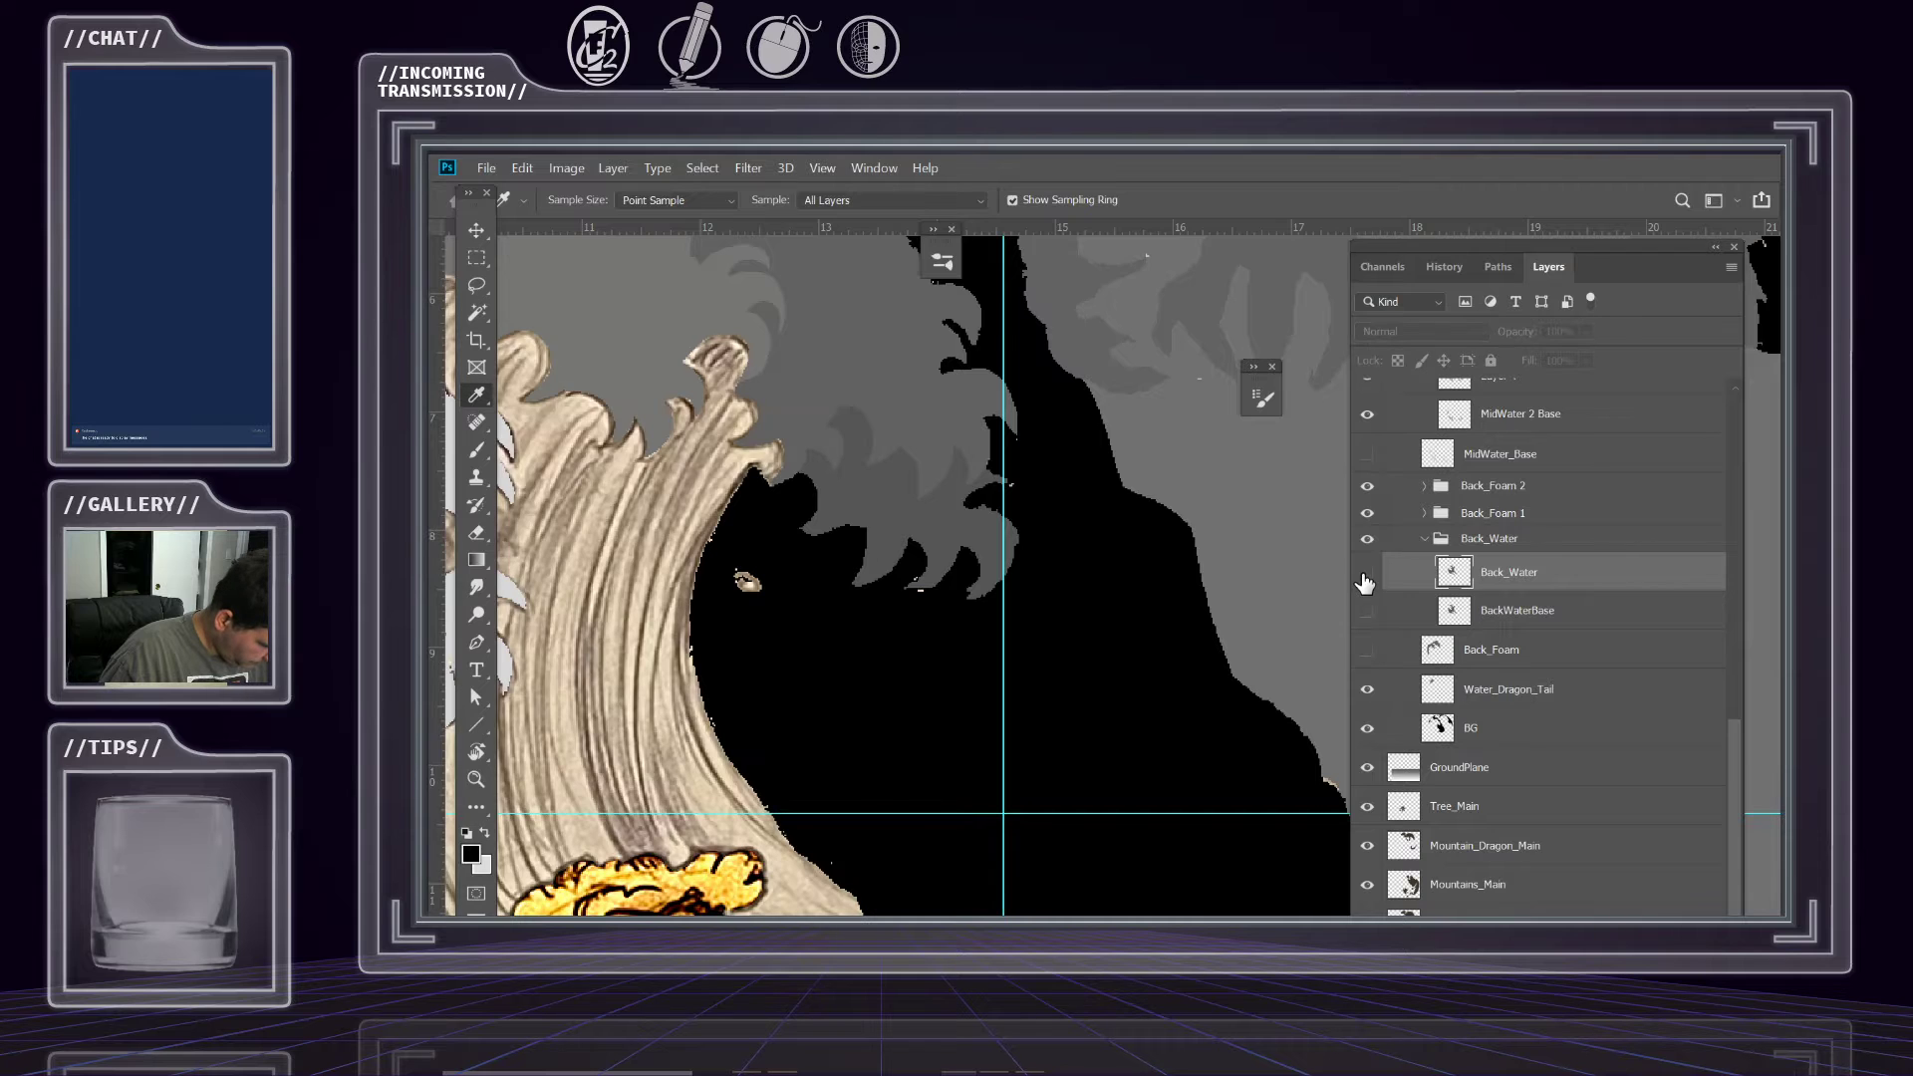
left_click(1365, 579)
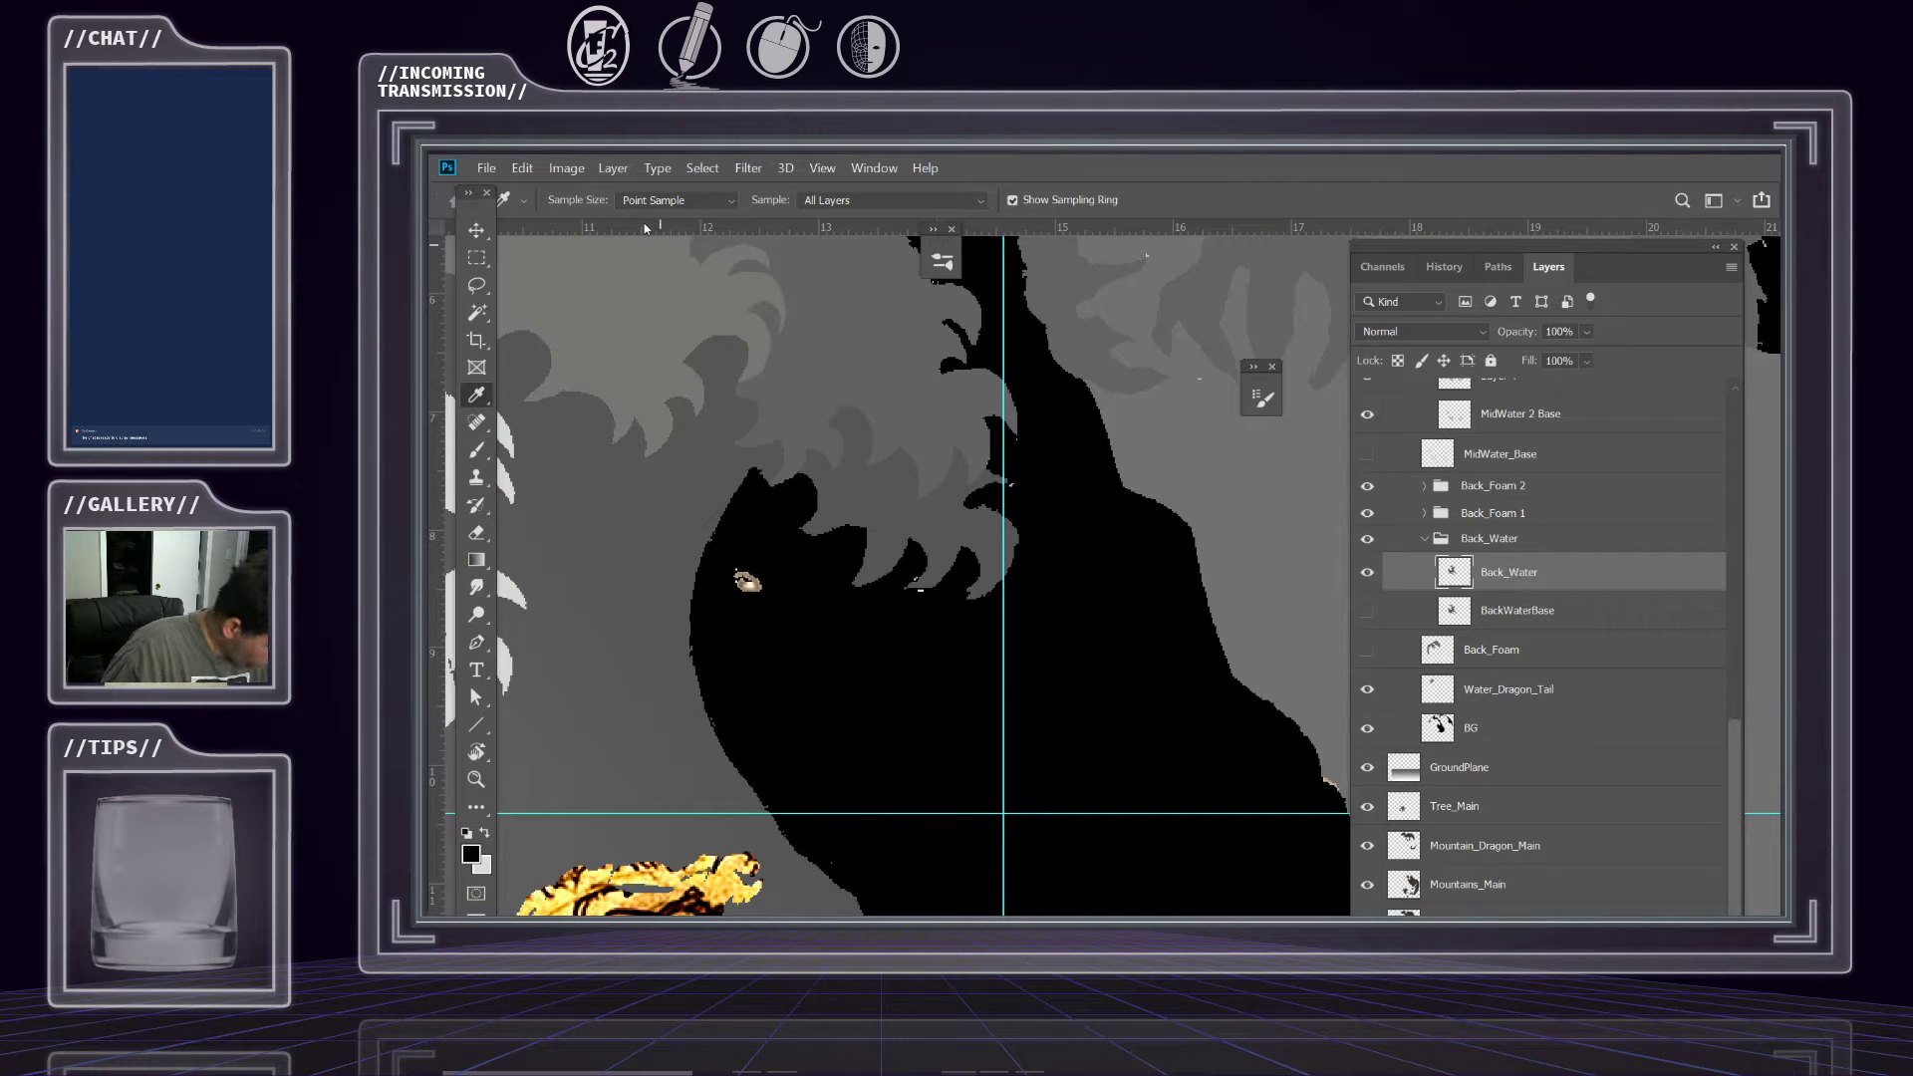
Darken the Back_Water layer with a Hue/Saturation adjustment, setting Lightness to -61.
left_click(566, 168)
mouse_move(628, 221)
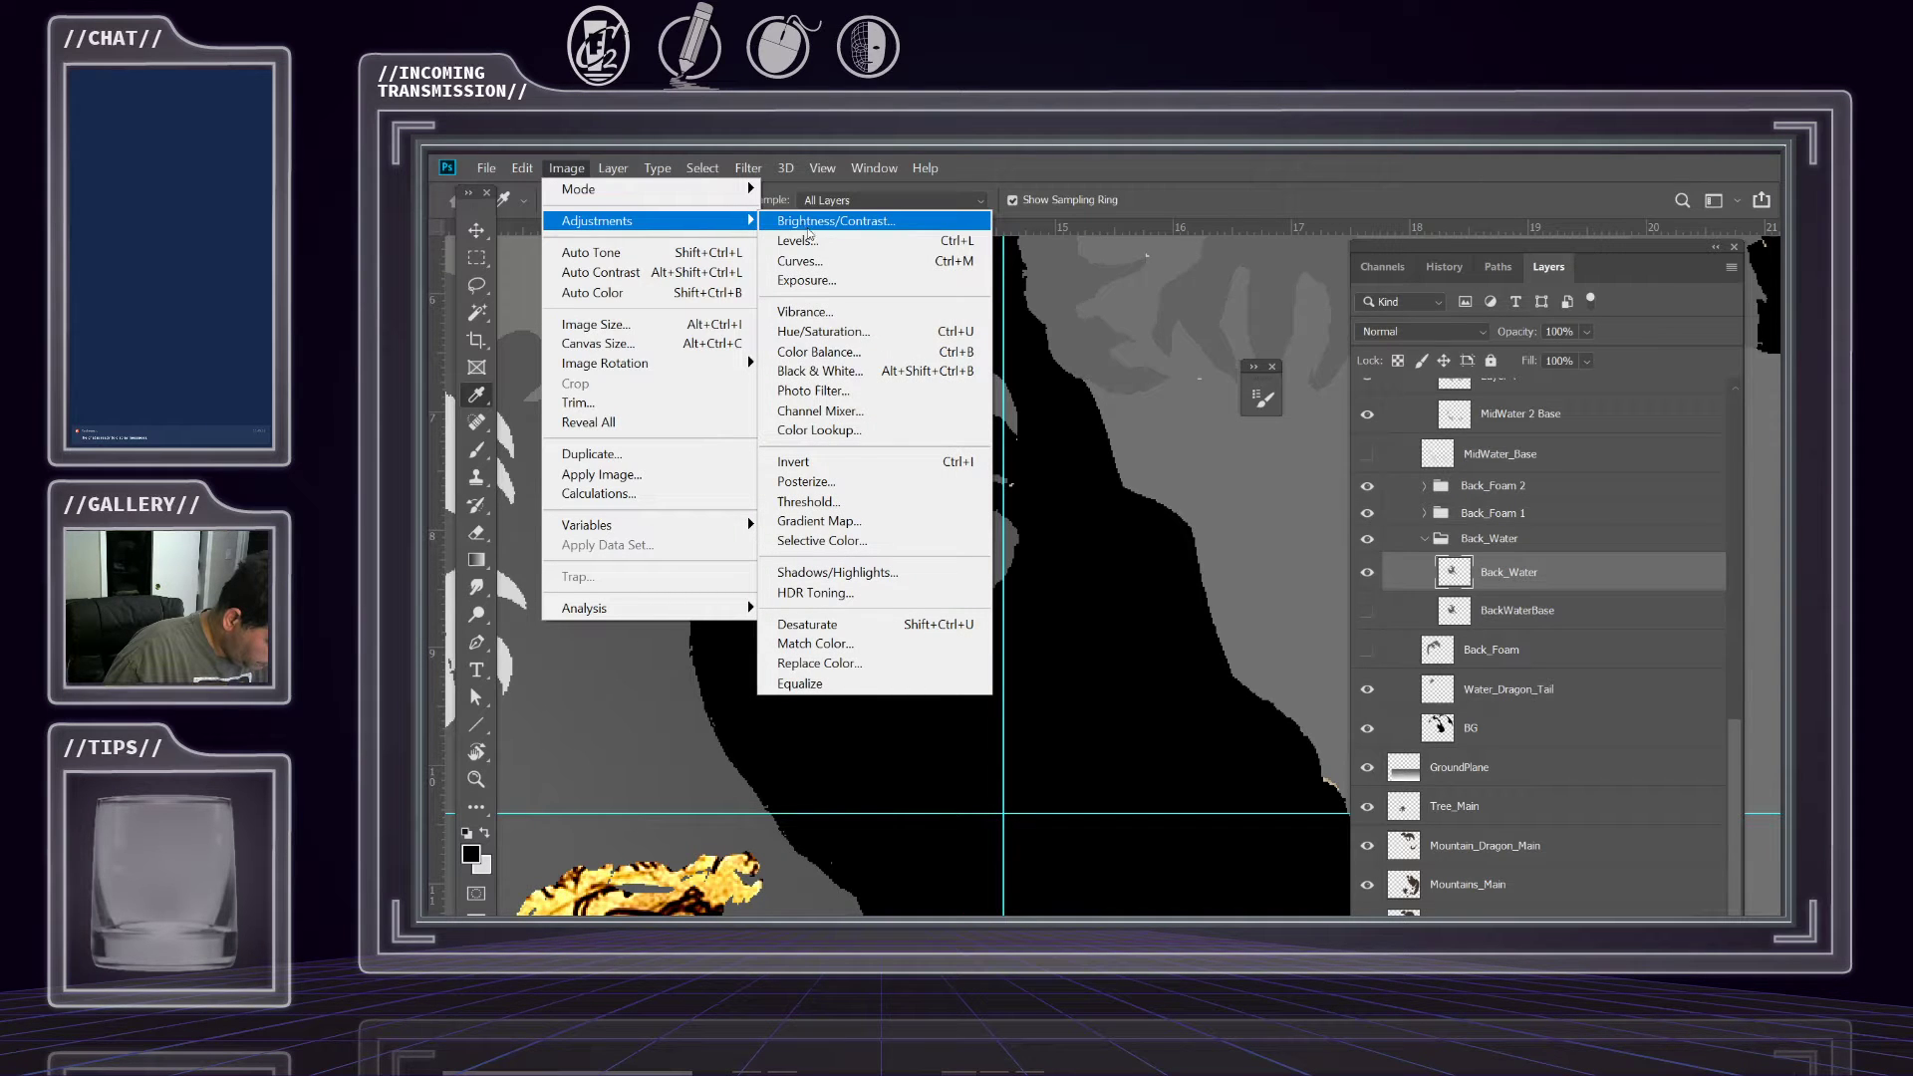
left_click(820, 332)
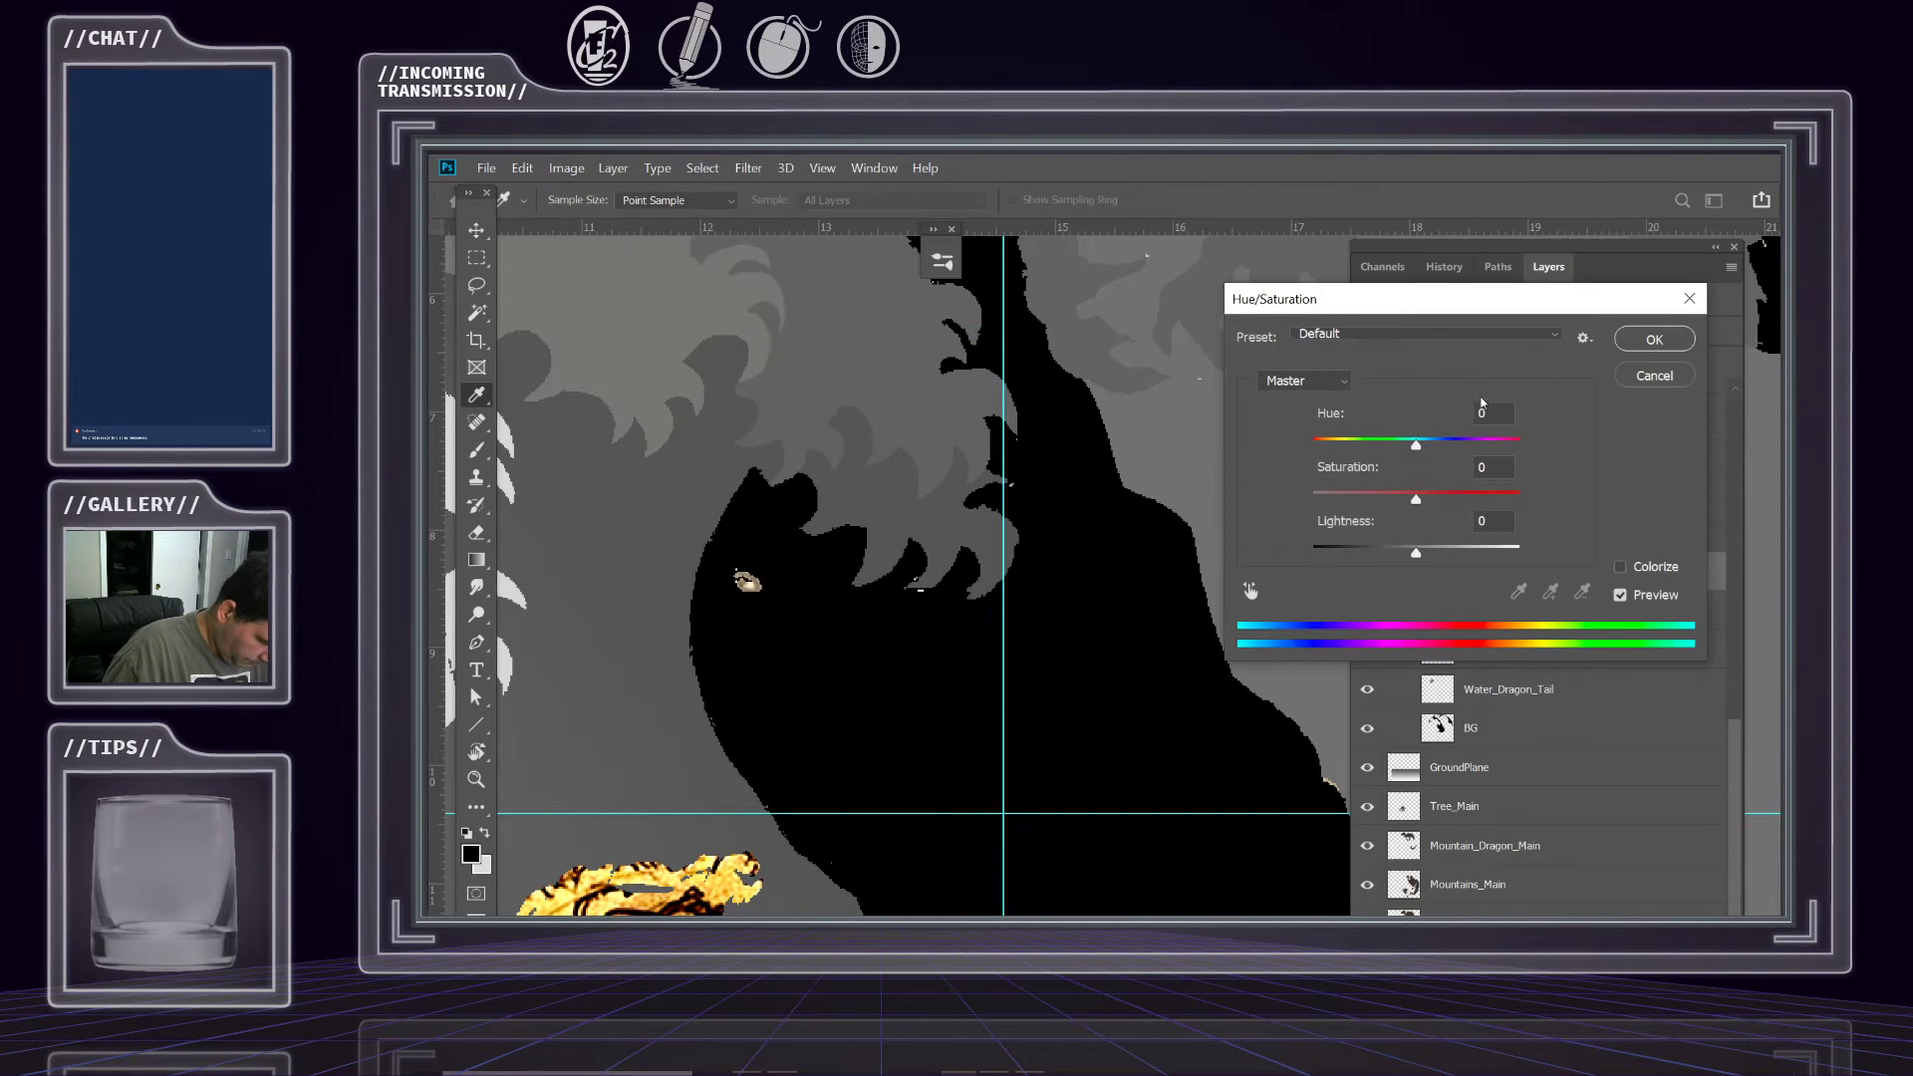
left_click_drag(1409, 548, 1365, 558)
mouse_move(808, 664)
left_mouse_down()
mouse_move(894, 513)
mouse_move(898, 573)
mouse_move(804, 647)
mouse_move(877, 456)
mouse_move(884, 666)
mouse_move(856, 683)
mouse_move(839, 663)
left_mouse_up()
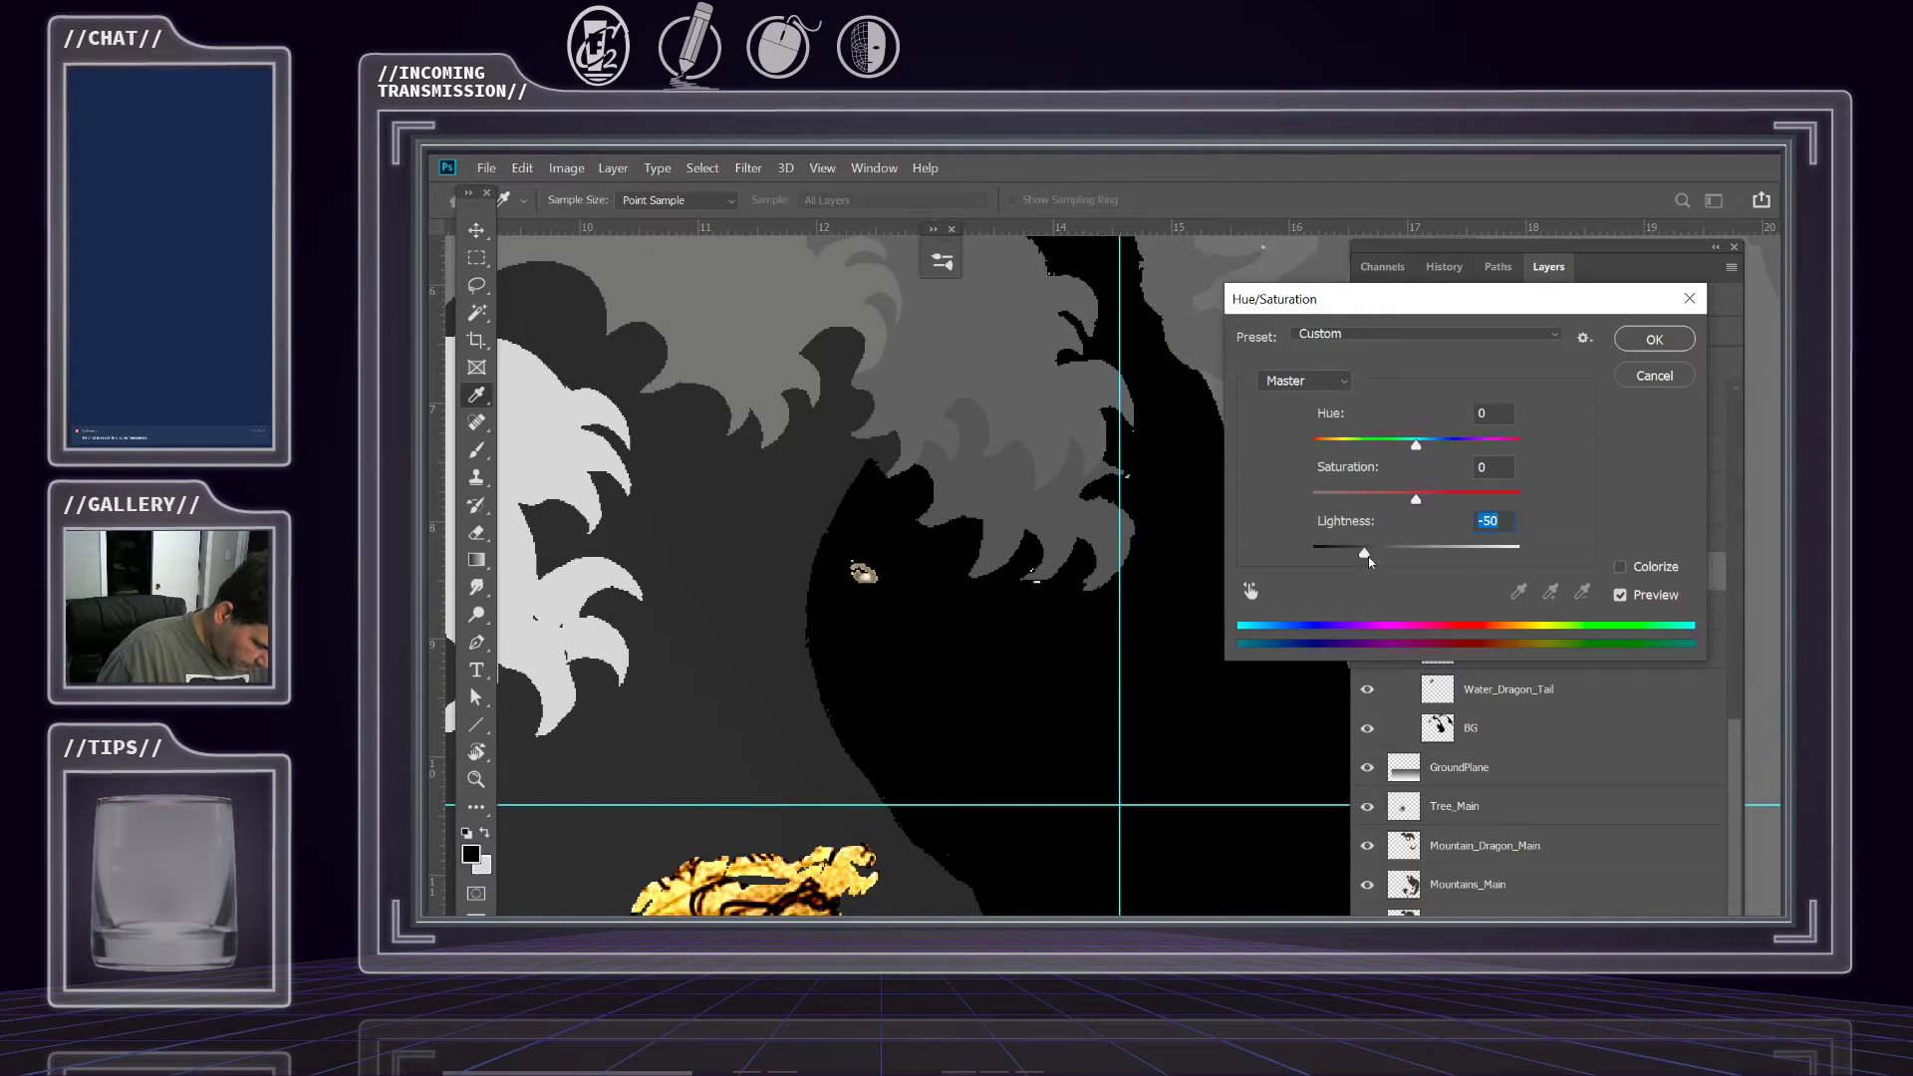
left_click_drag(1361, 550, 1353, 554)
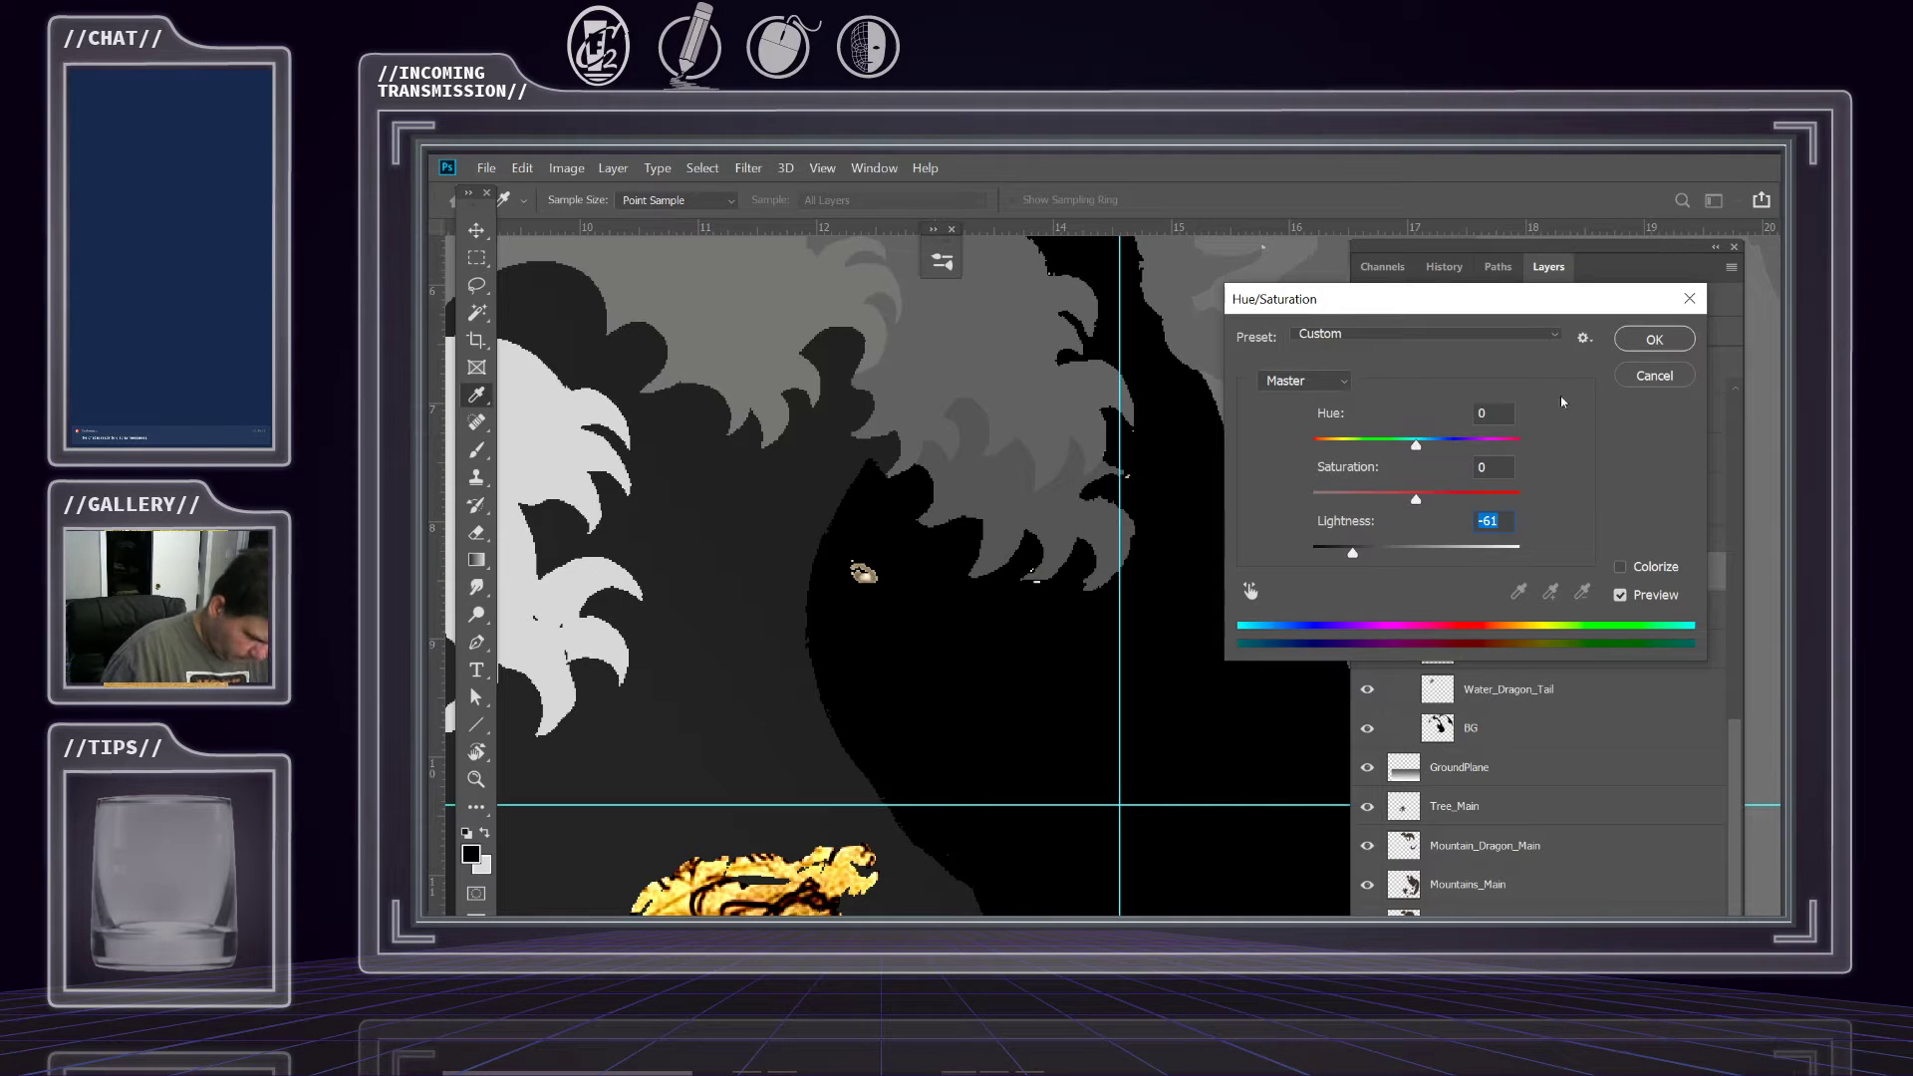
left_click(1636, 344)
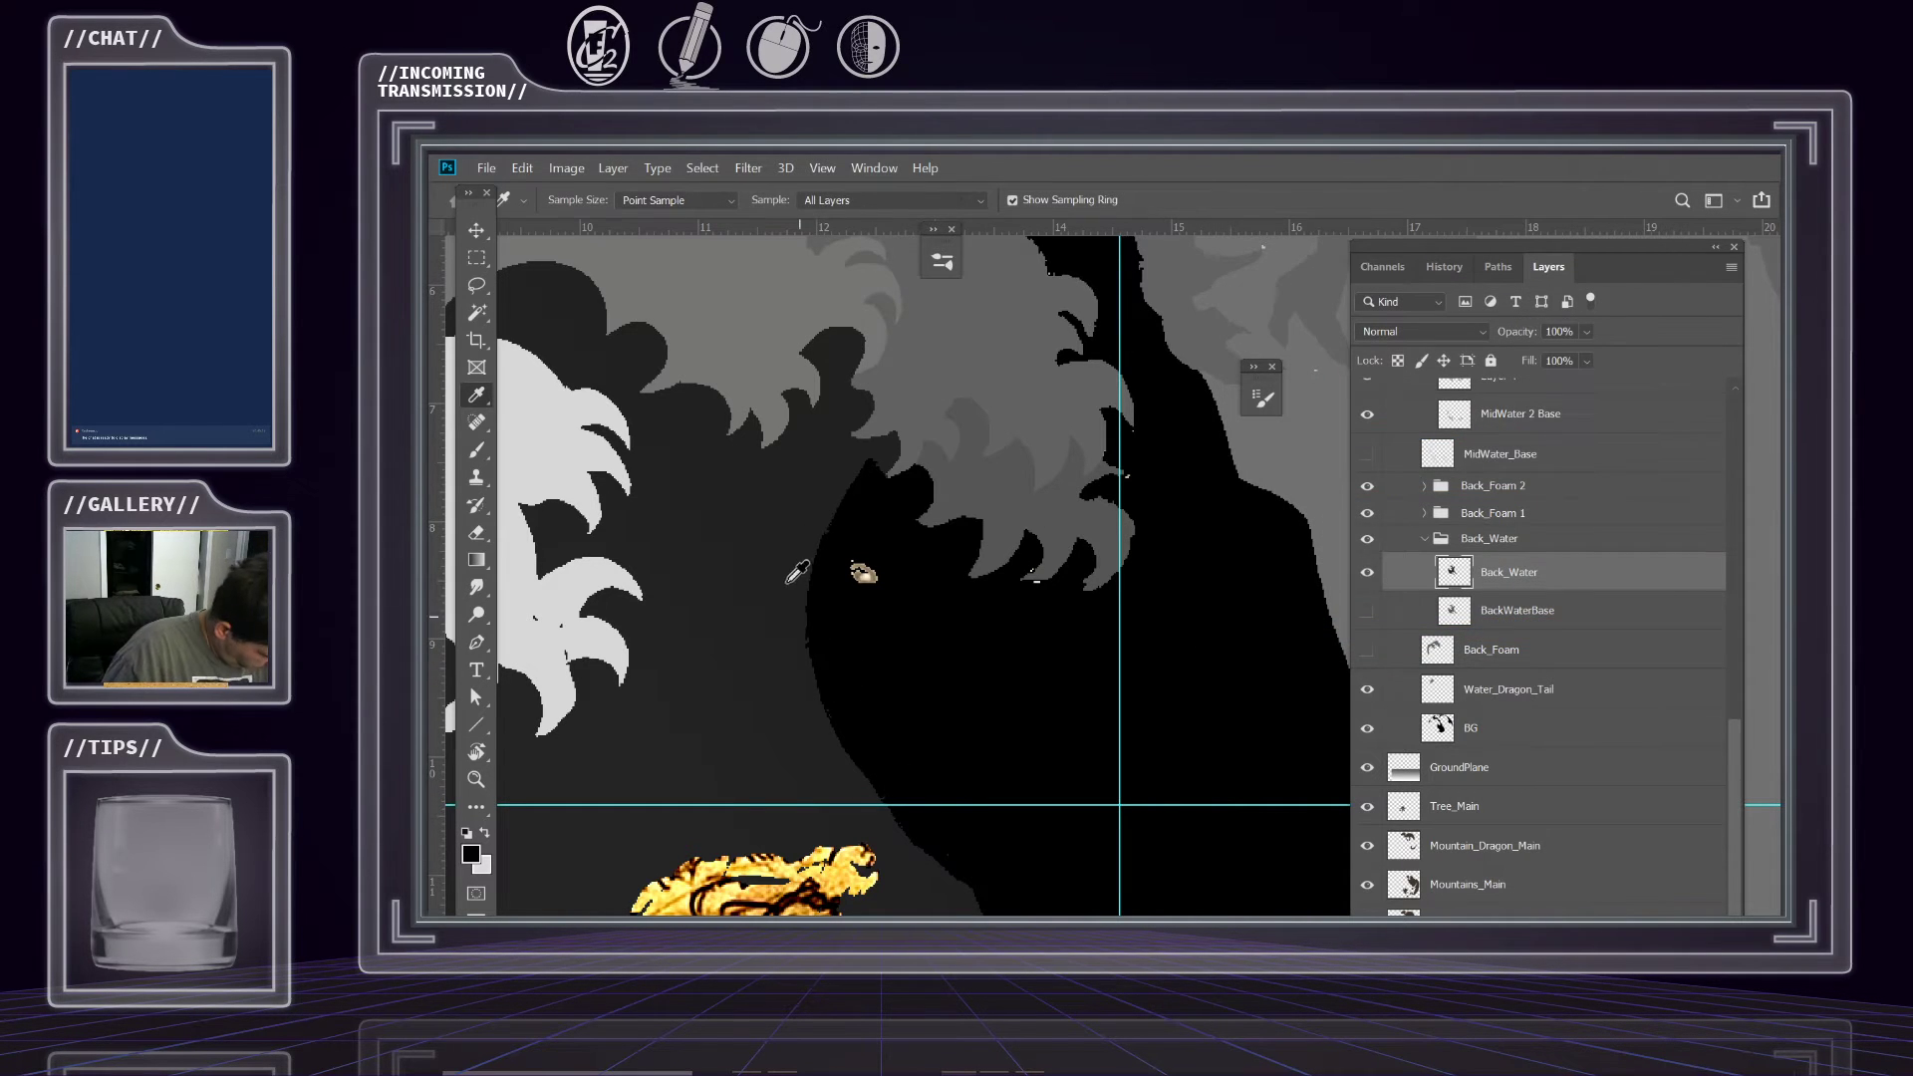
Expand the Back_Foam 1 group and select its Back_Foam 1 BAse layer, toggling the layer's visibility to identify its foam.
left_click_drag(809, 697, 1035, 658)
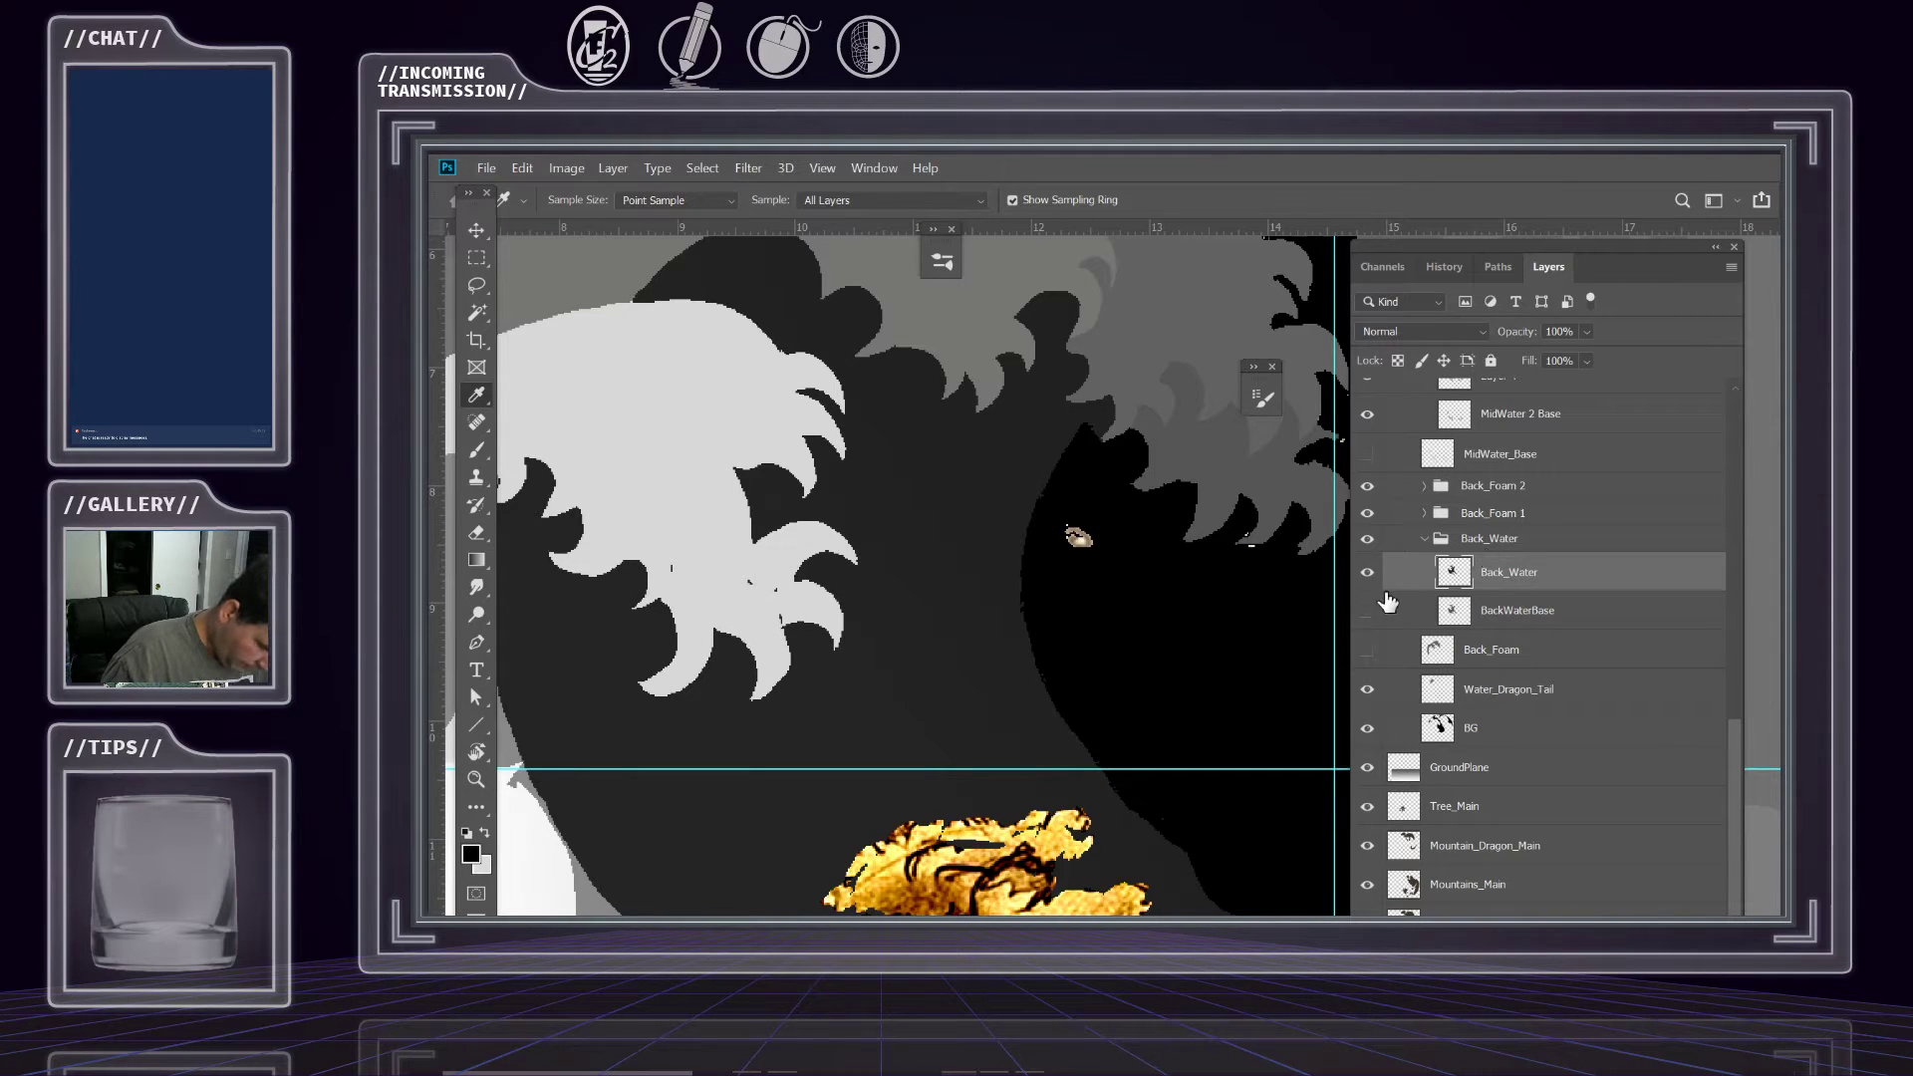
left_click(1368, 611)
key("z")
left_click_drag(1075, 543, 1031, 634)
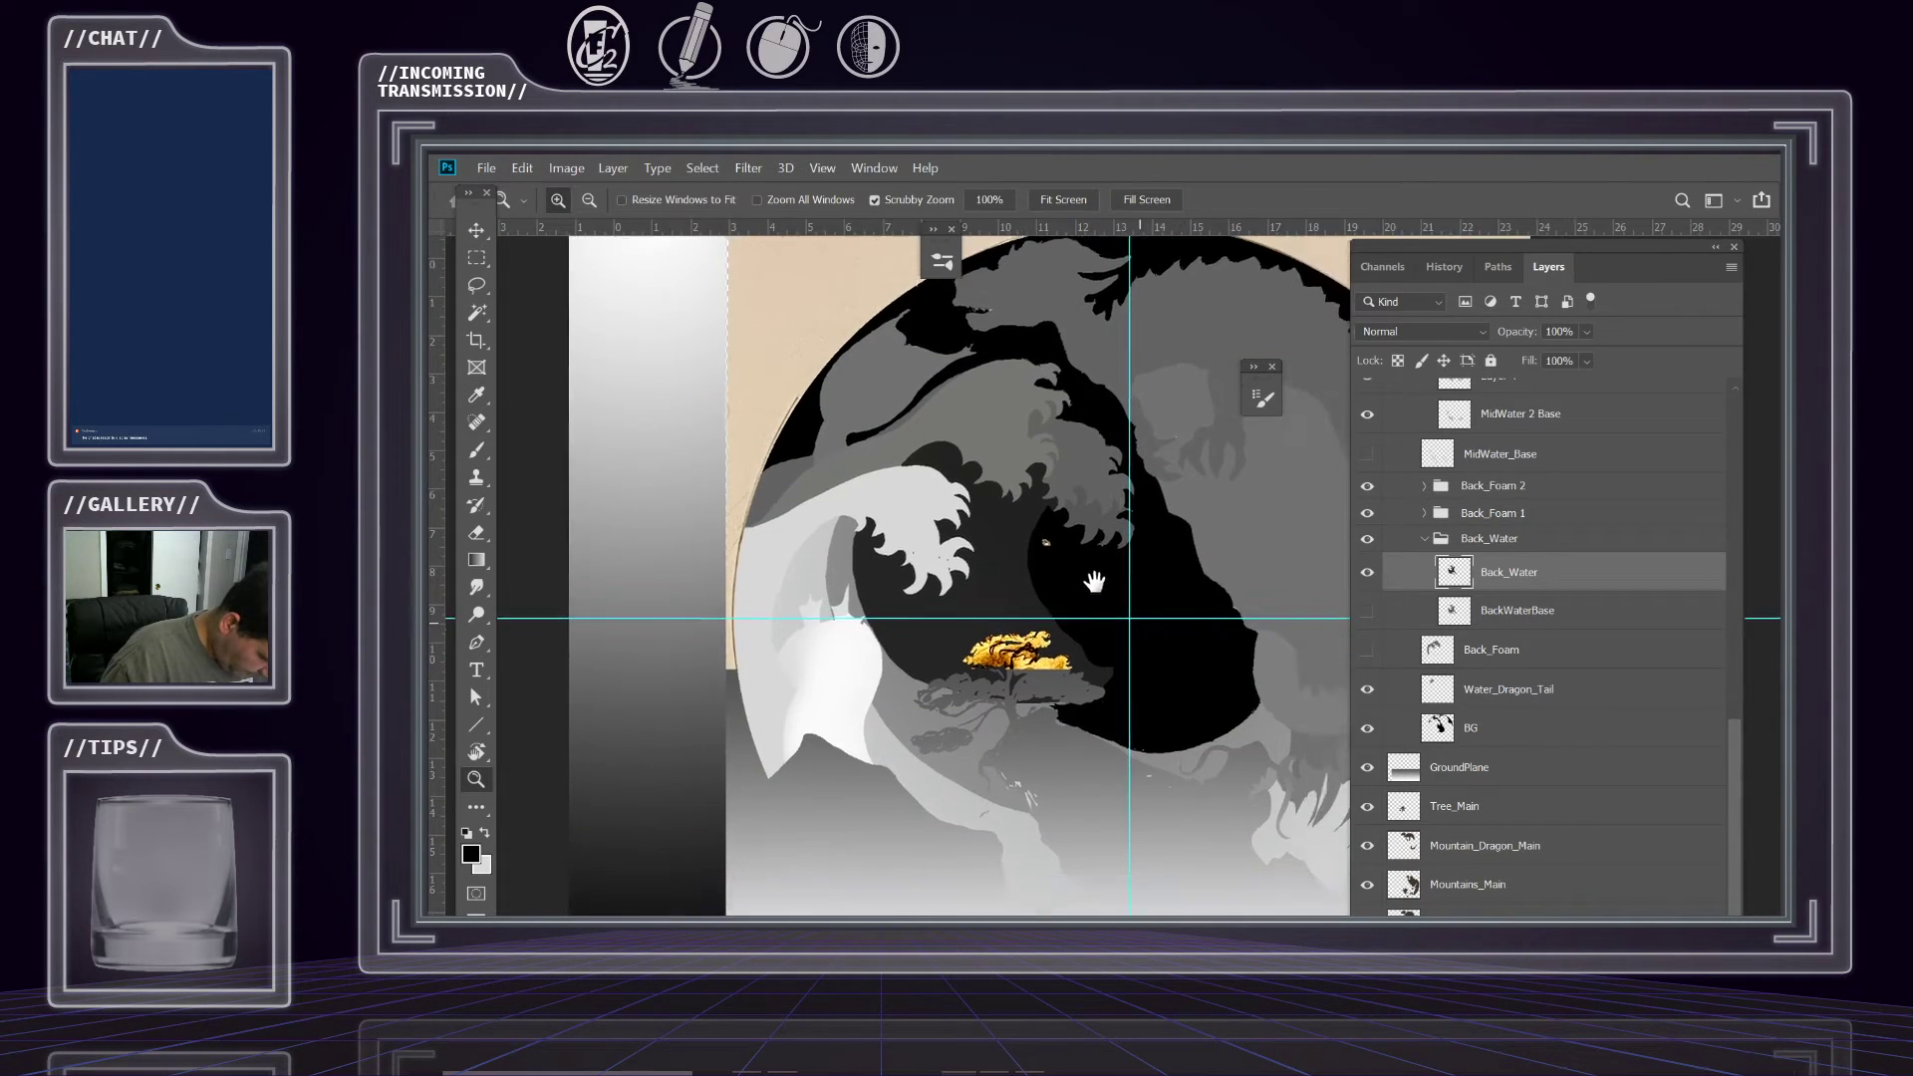
left_click_drag(1064, 548, 1133, 522)
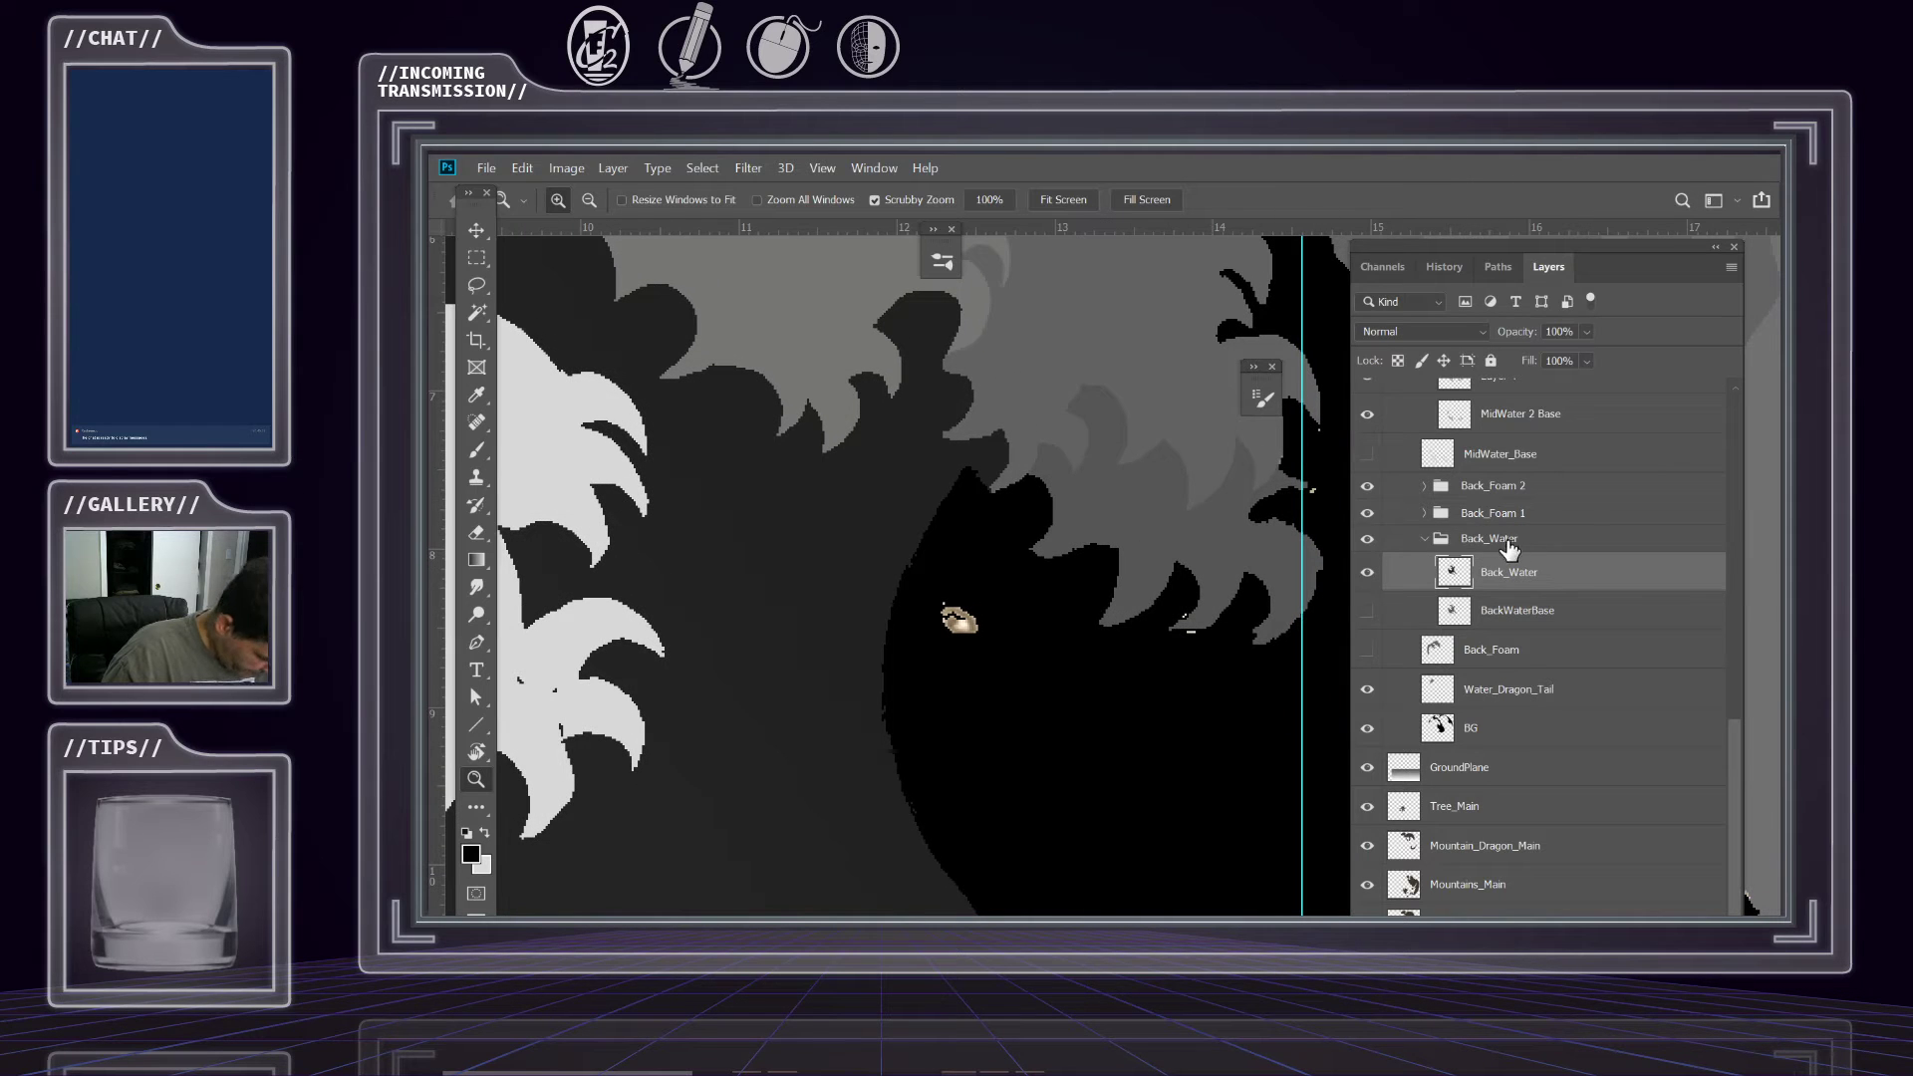
left_click(1439, 512)
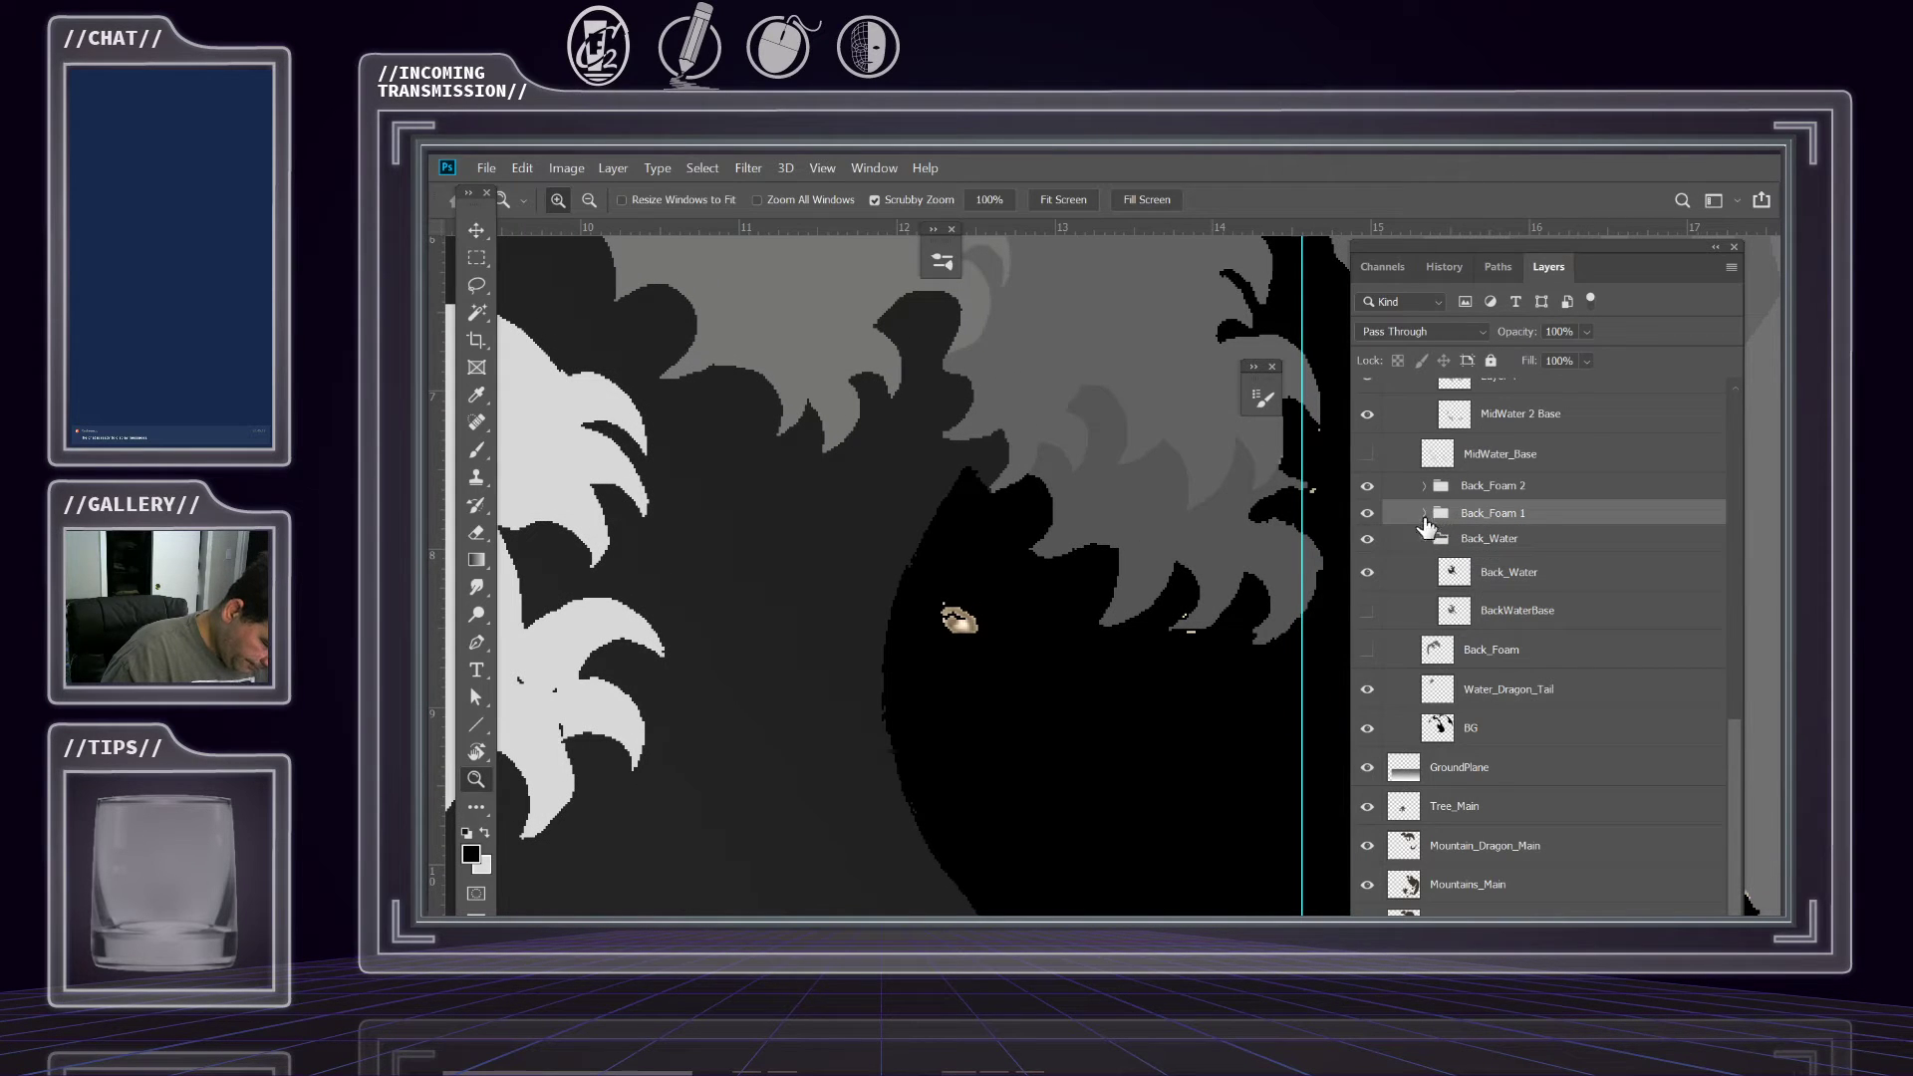
left_click(1424, 512)
left_click(1516, 548)
left_click(1367, 546)
left_click(1367, 545)
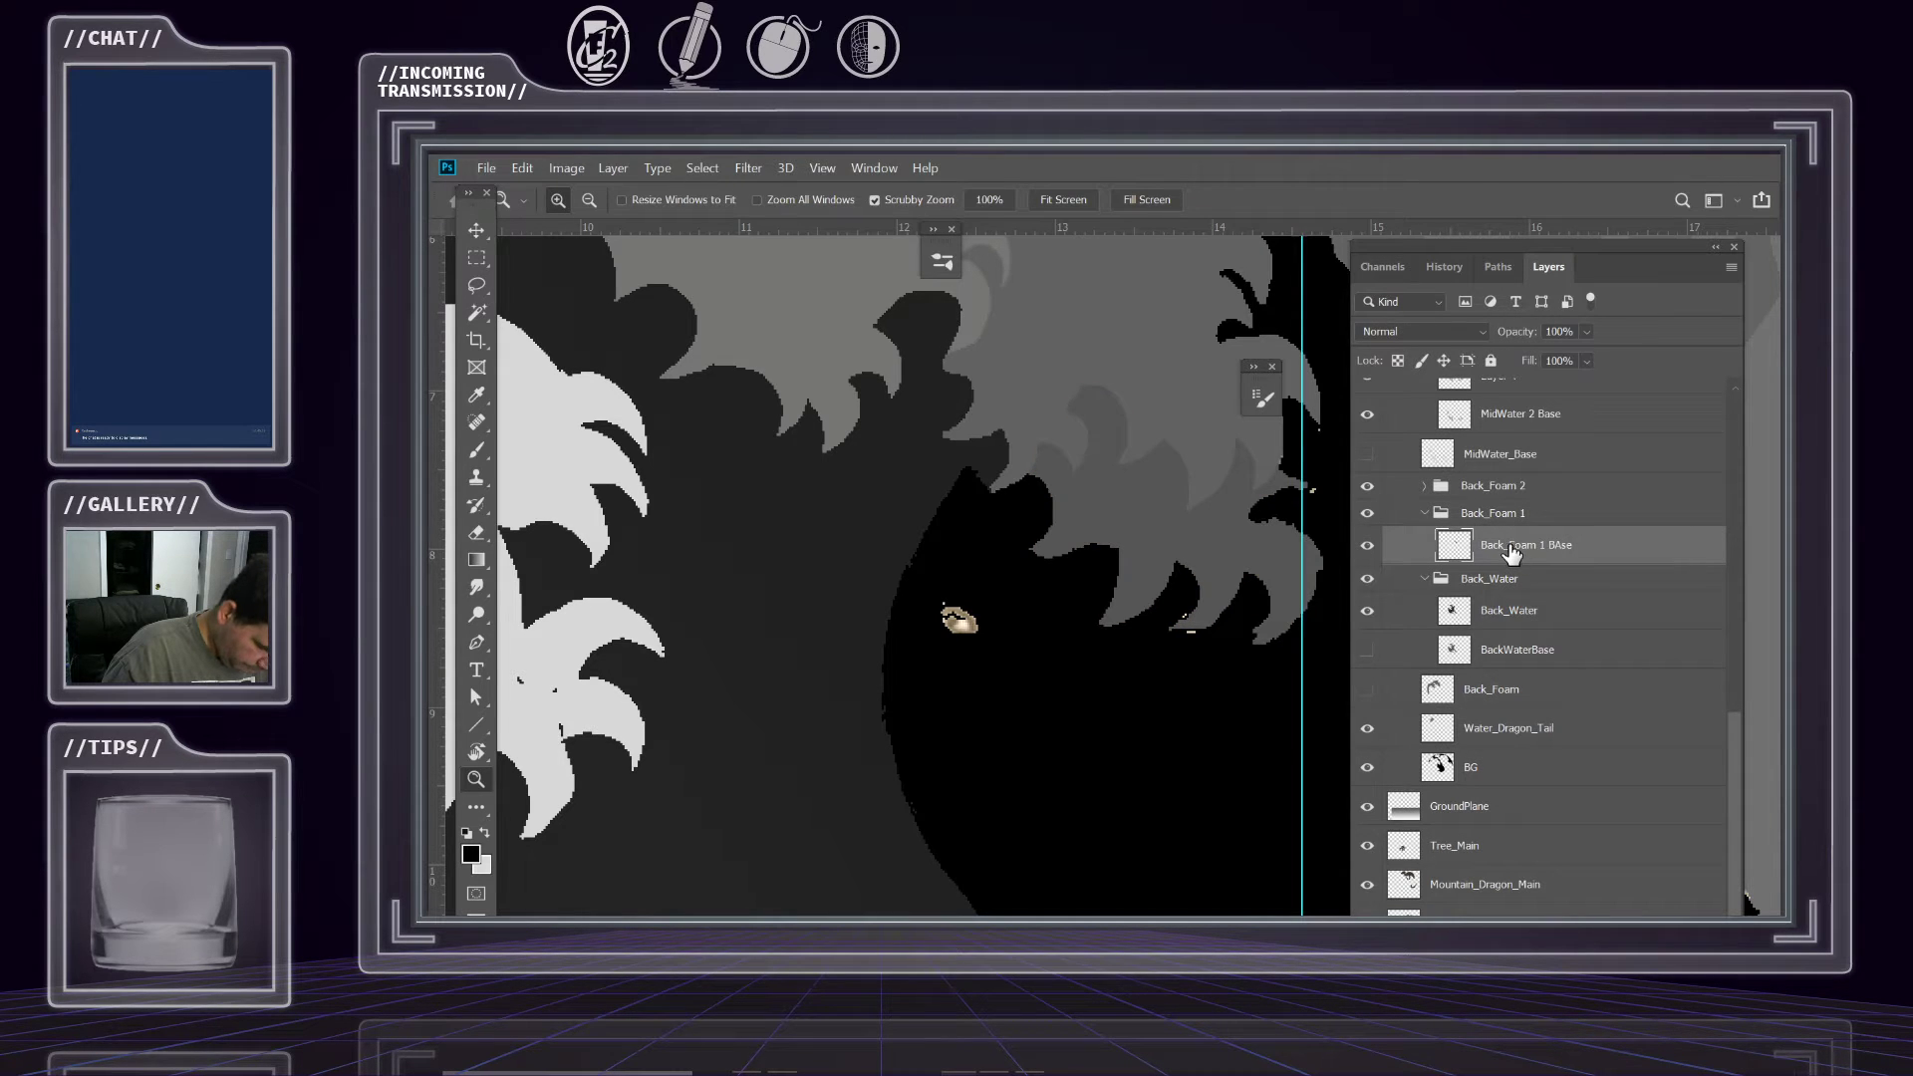
Select the foam shape on the Back_Foam 1 BAse layer with the Magic Wand and extend the selection to similar pixels.
left_click(526, 169)
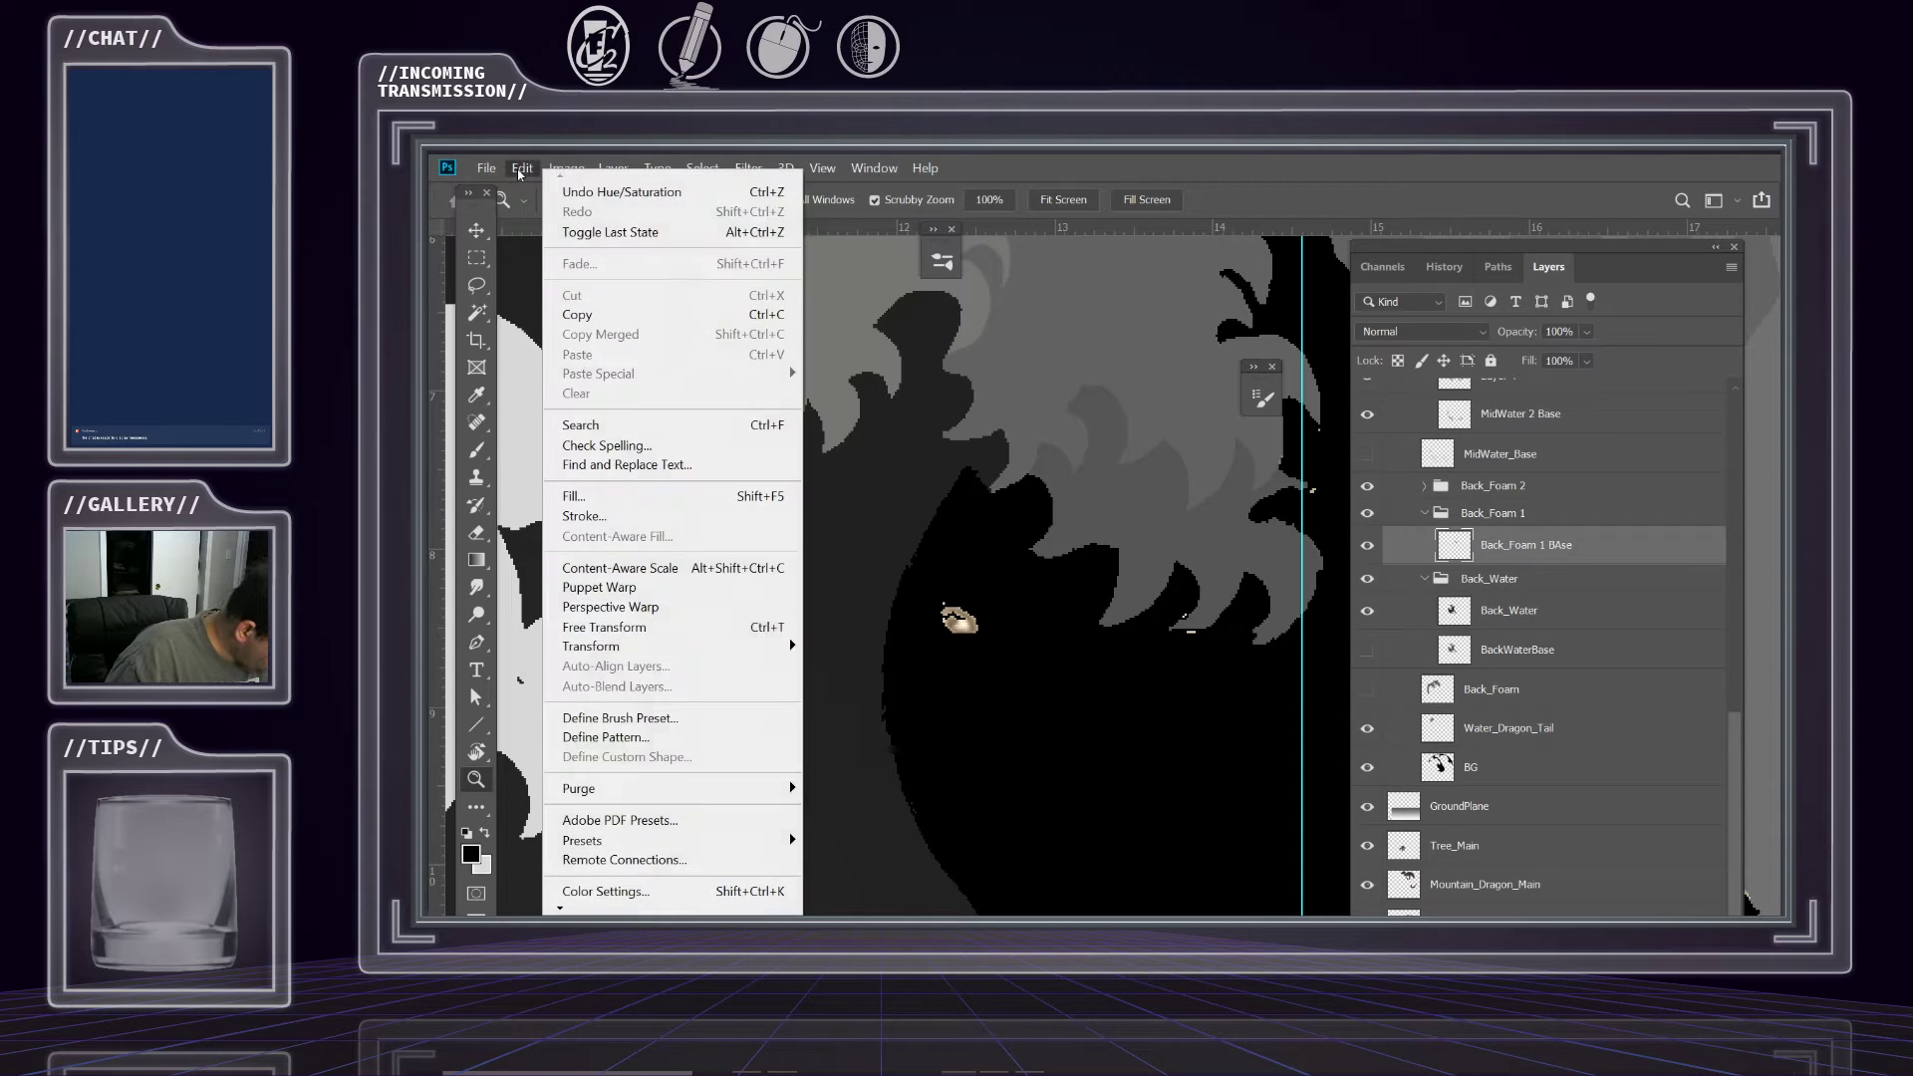
mouse_move(613, 169)
mouse_move(924, 168)
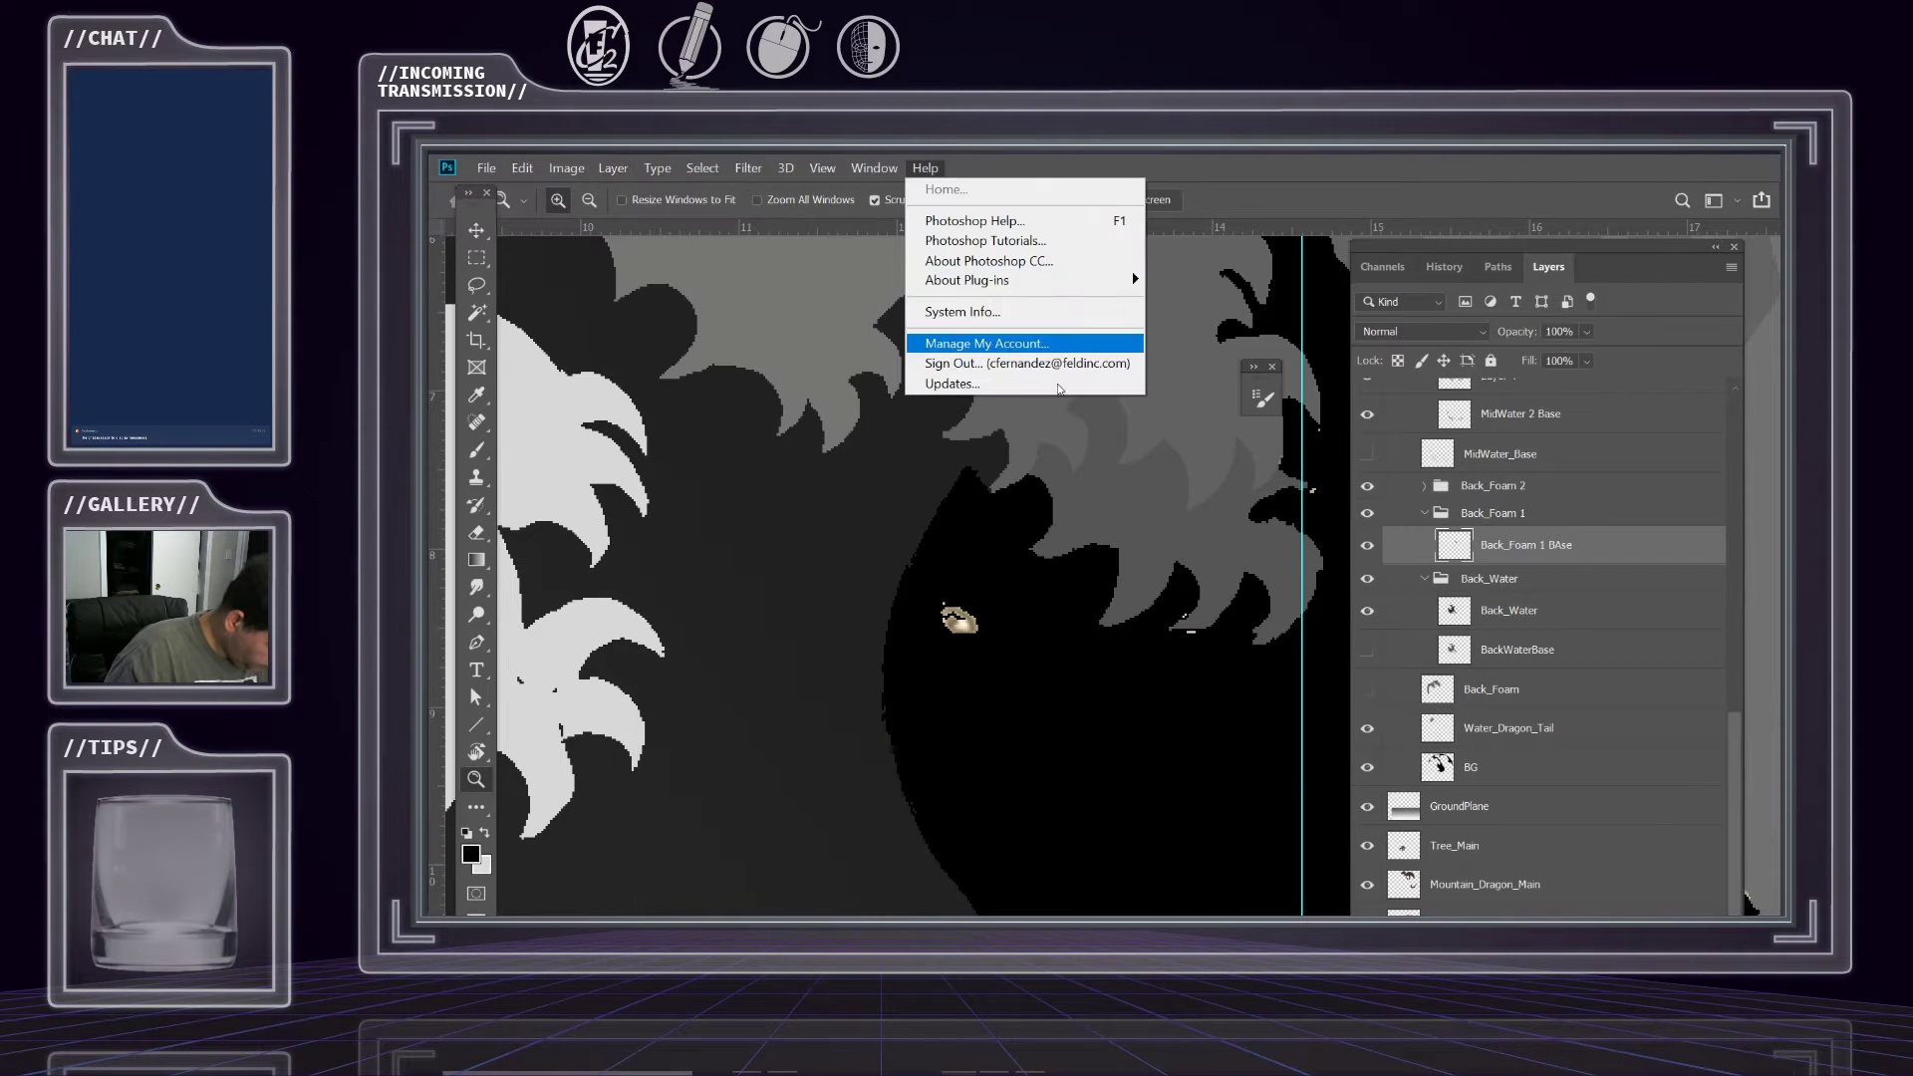
left_click(477, 312)
left_click(1161, 519)
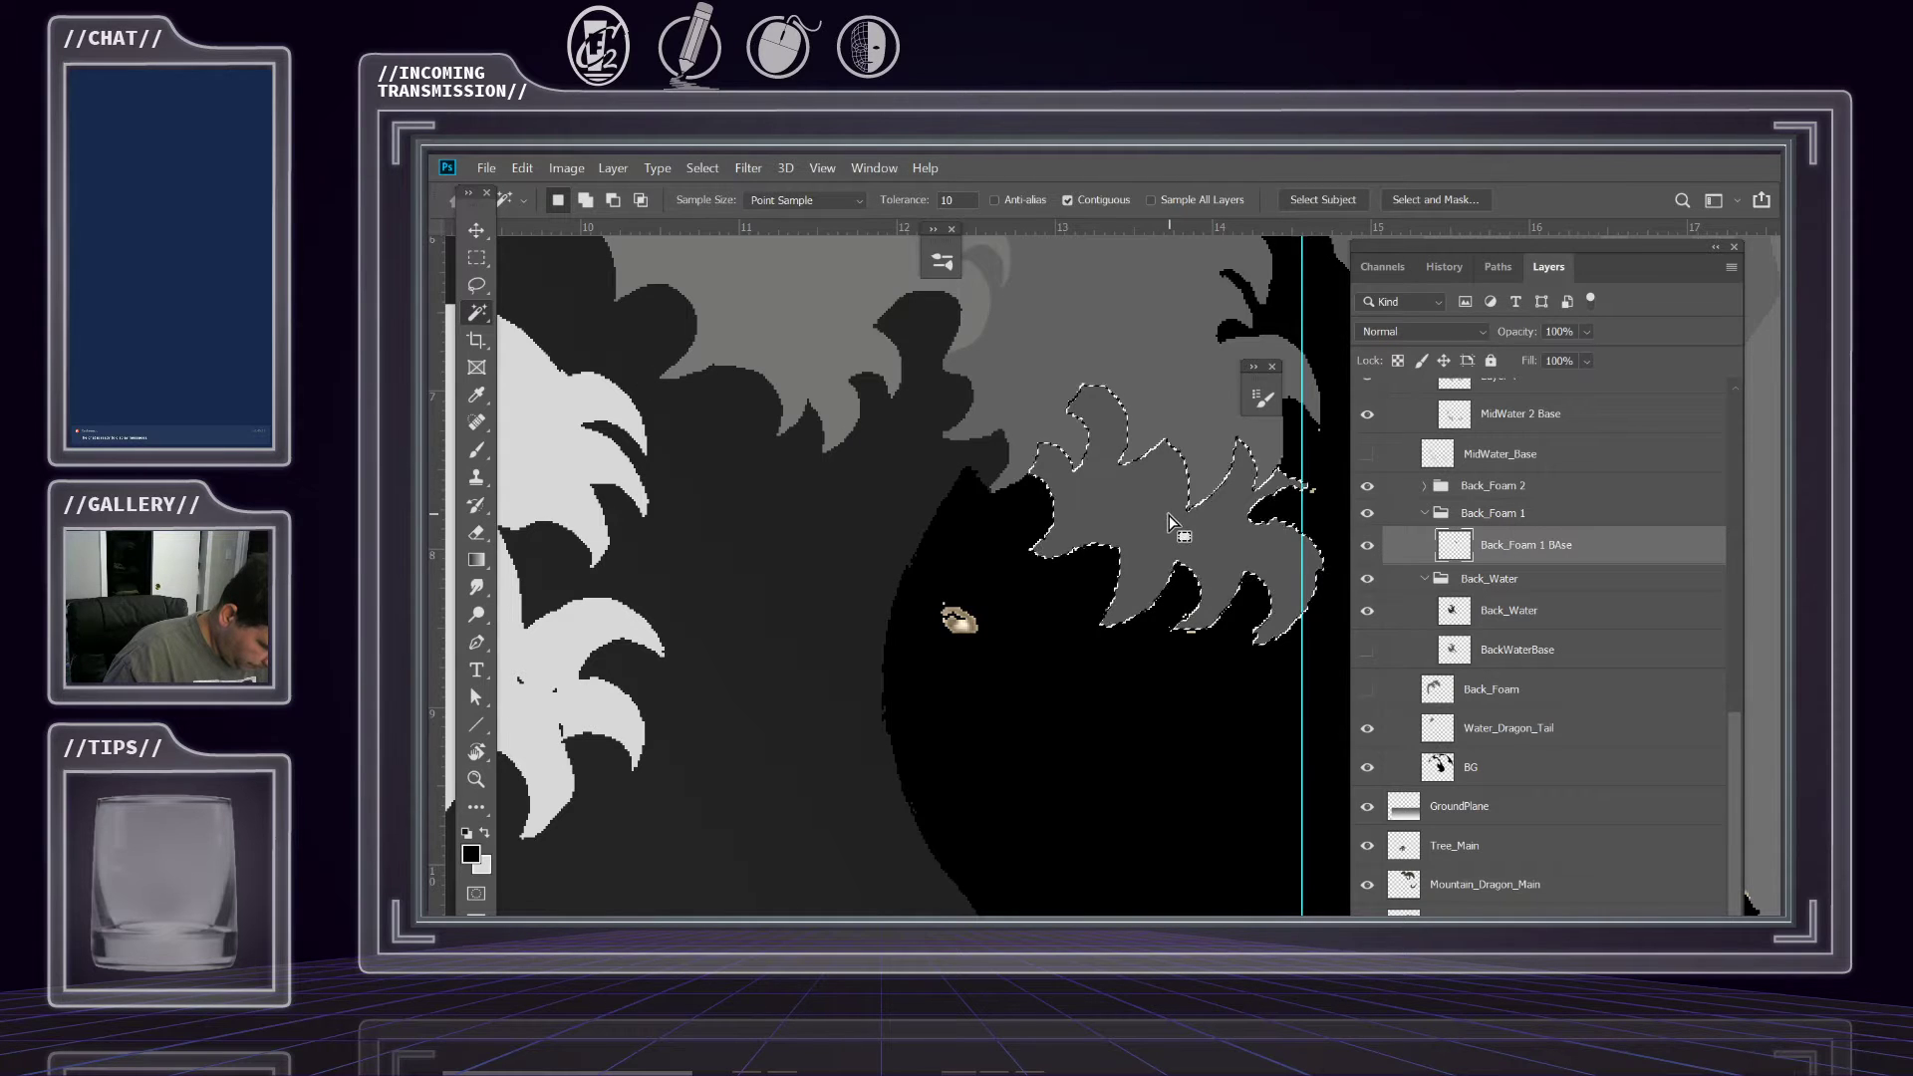
left_click(702, 169)
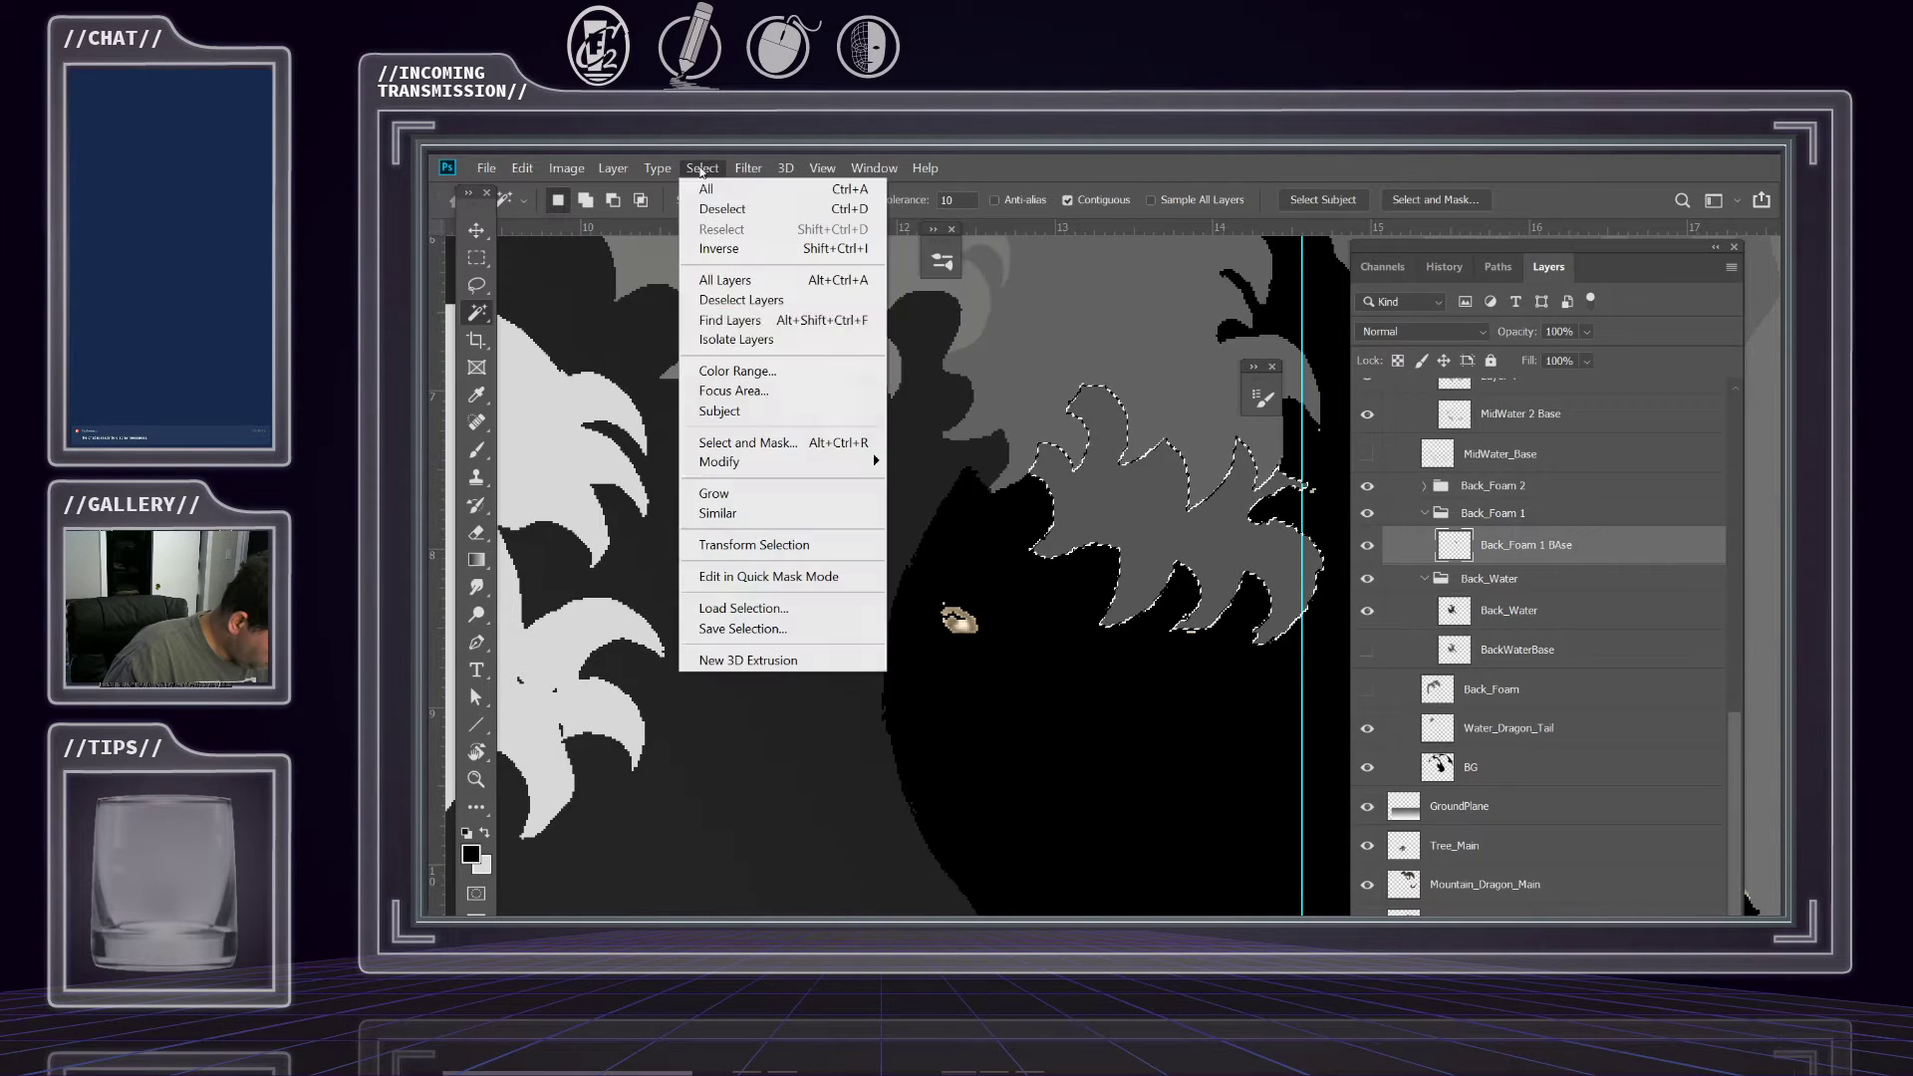
left_click(751, 515)
Sample the back water's dark gray, fill the selected foam with it and clear the selection.
key("z")
left_click_drag(1029, 624, 773, 628)
left_click_drag(850, 577, 773, 568)
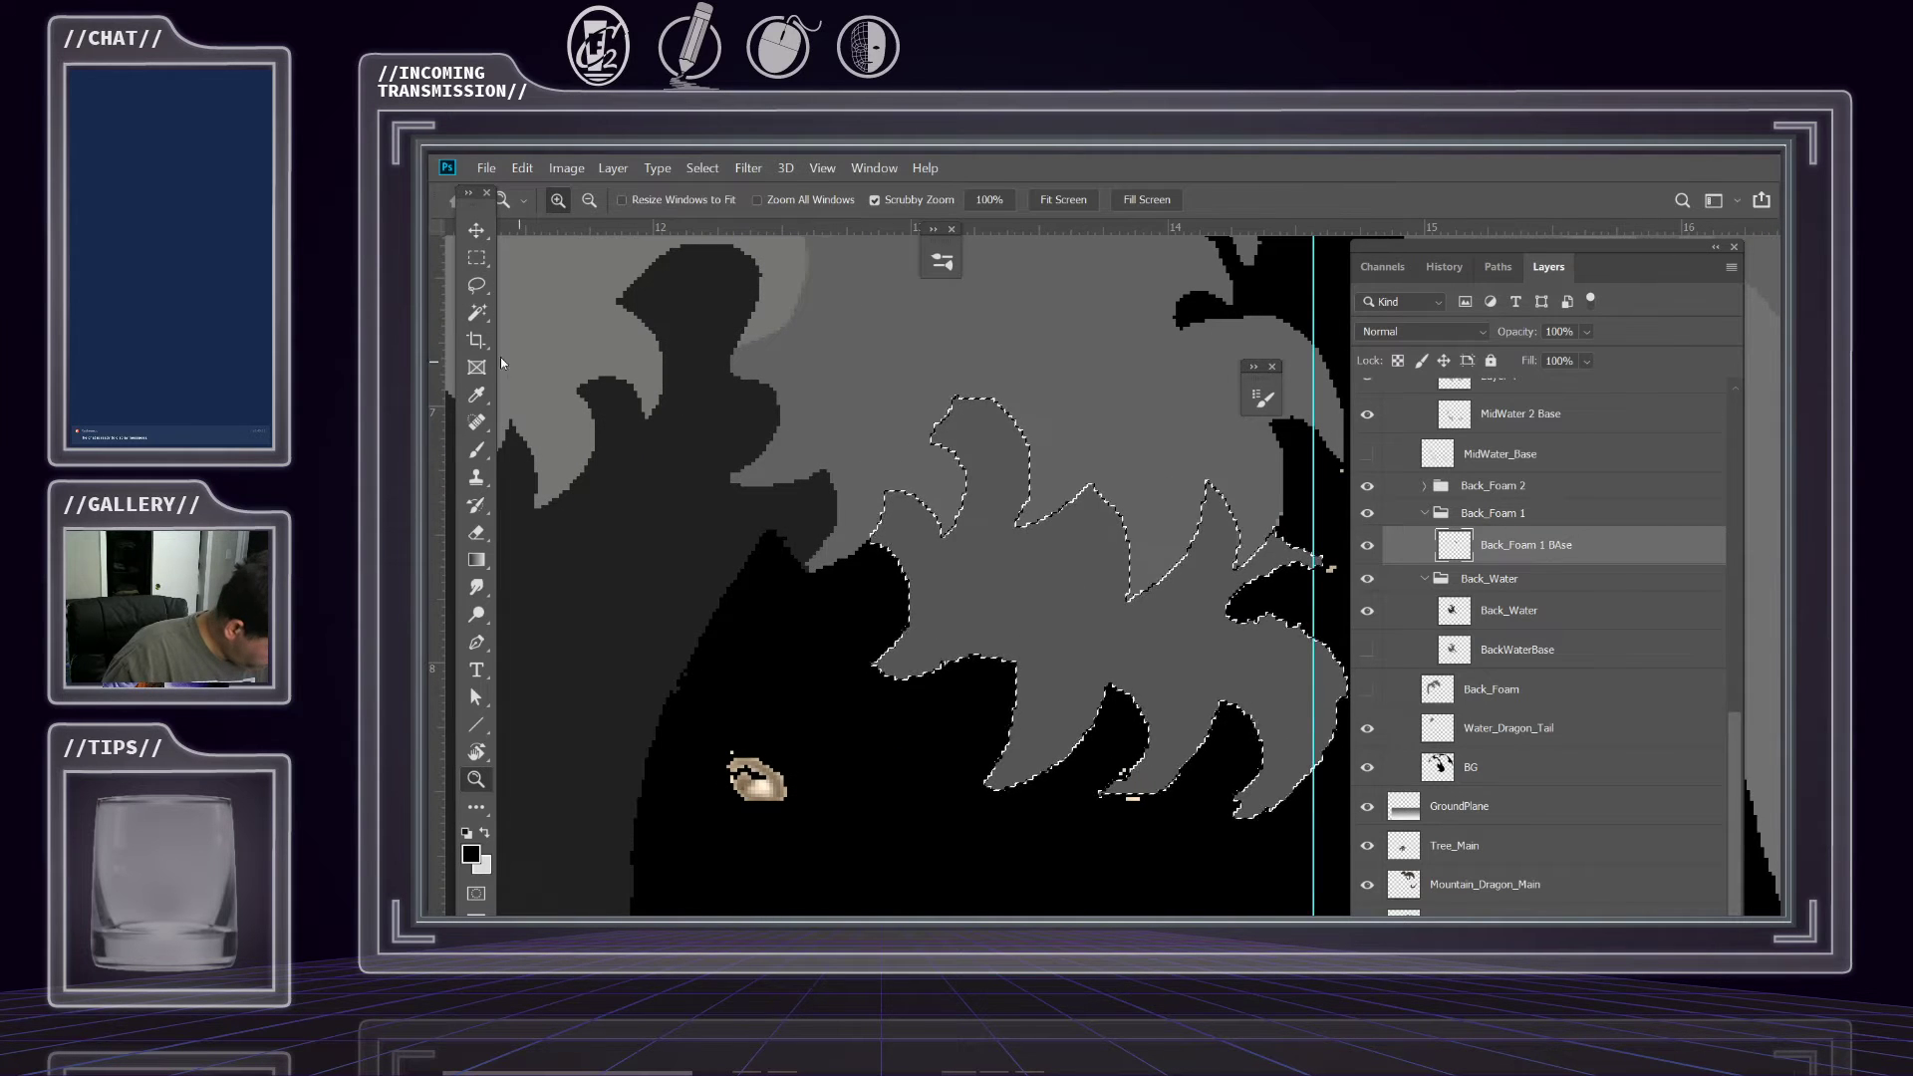
left_click(480, 262)
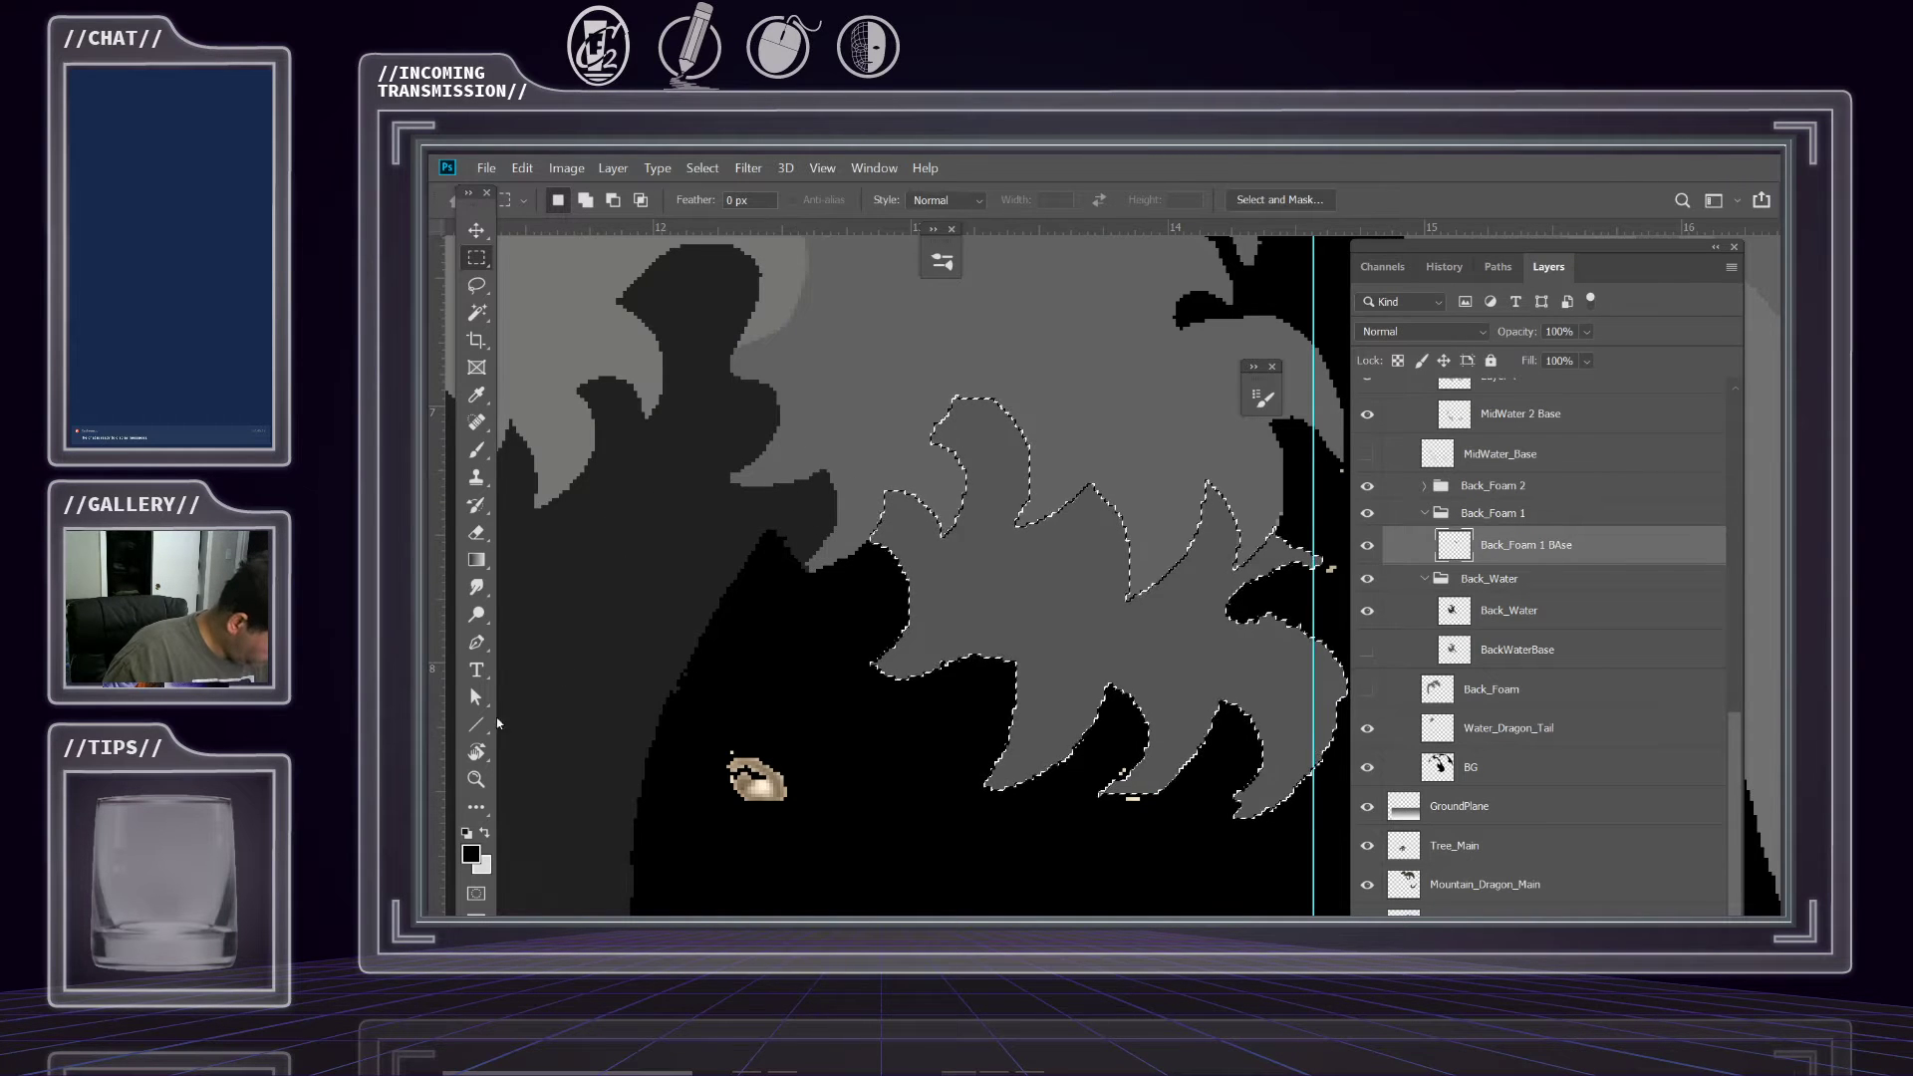
key("i")
left_click(709, 533)
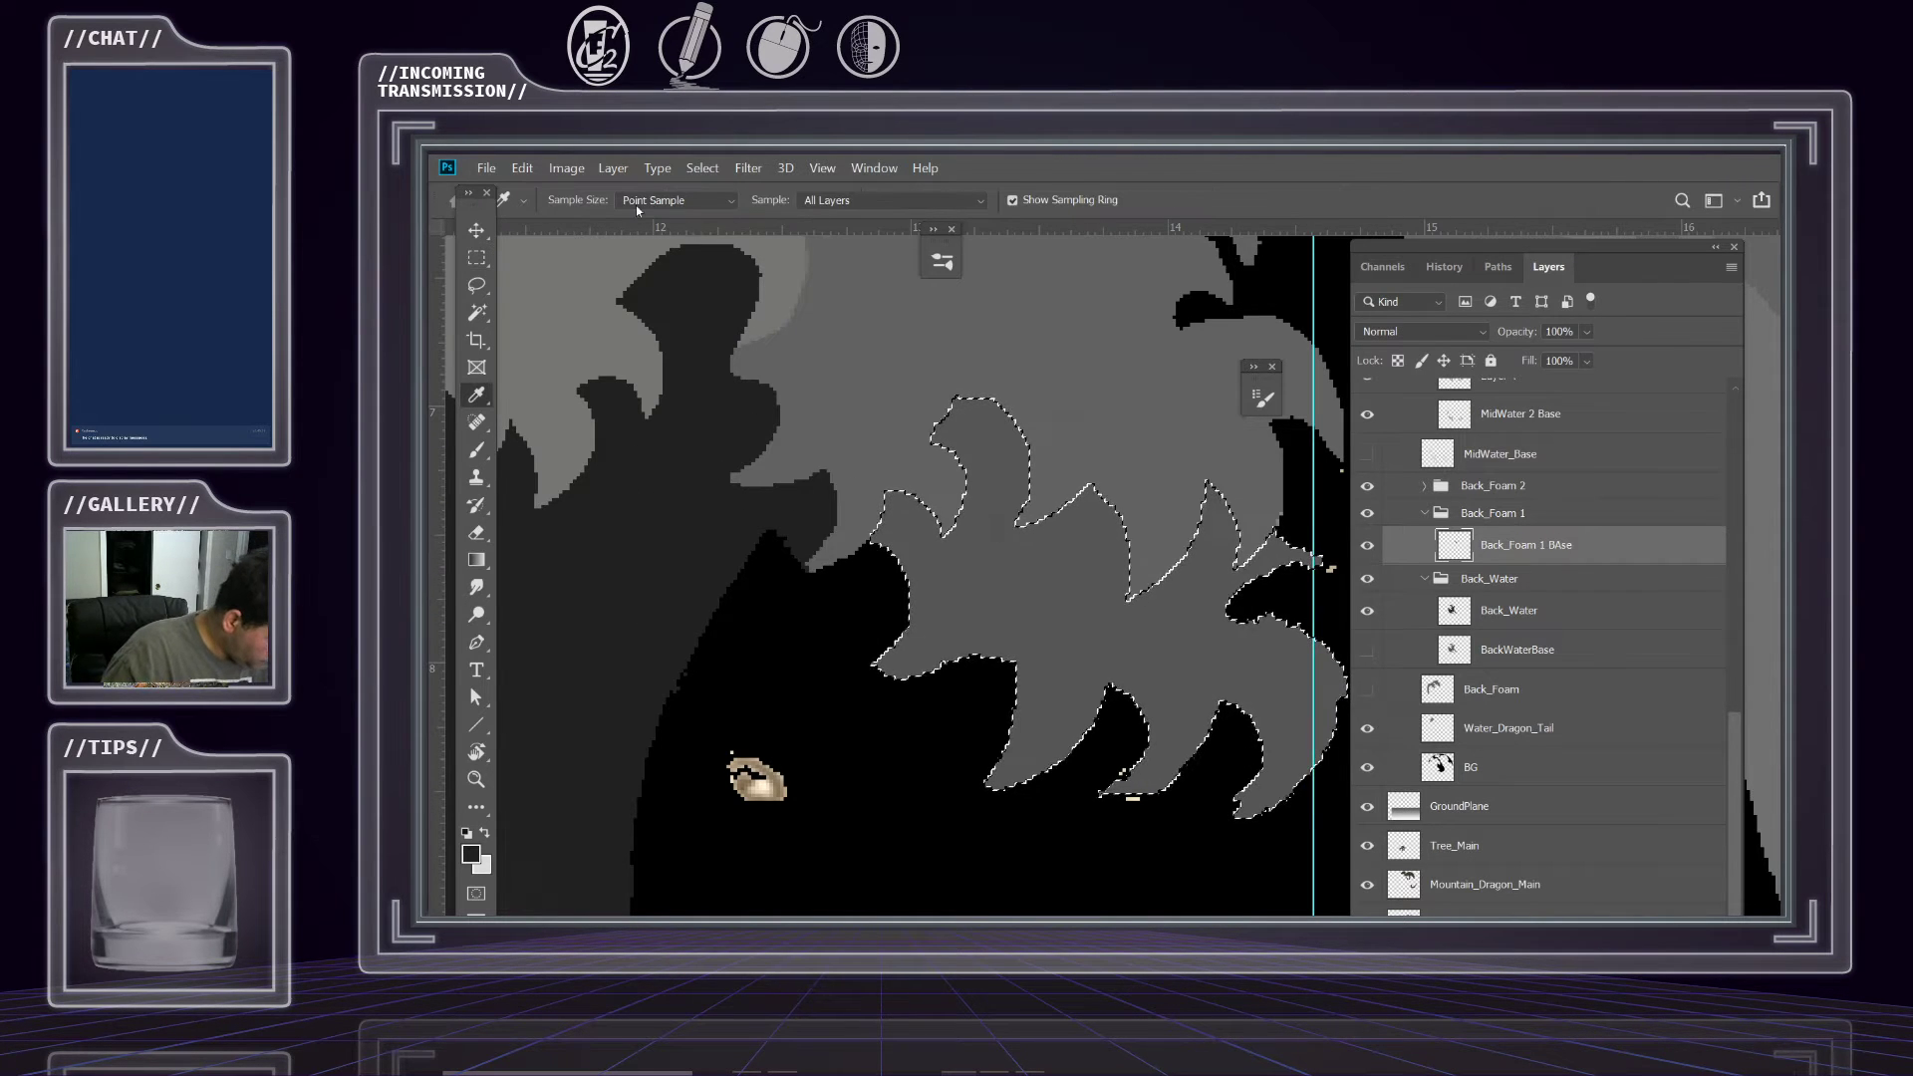
left_click(564, 169)
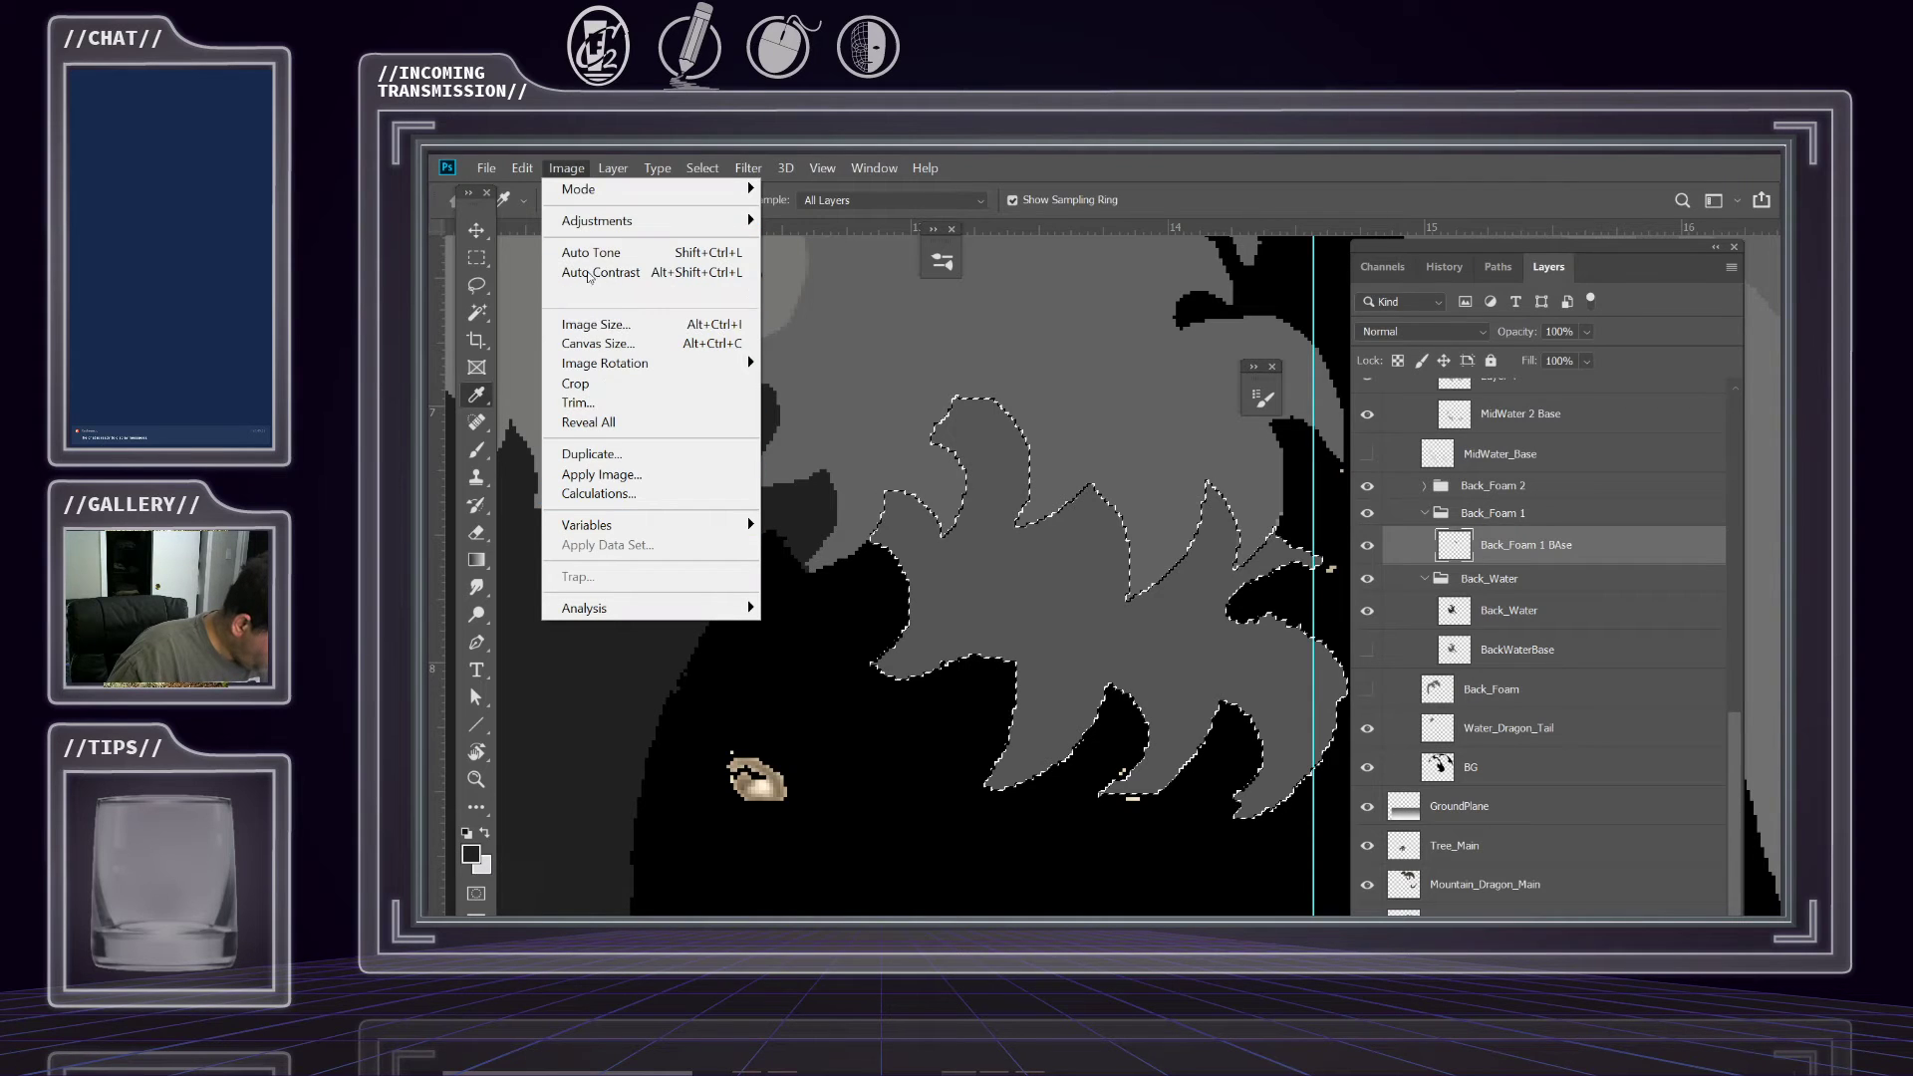
mouse_move(520, 169)
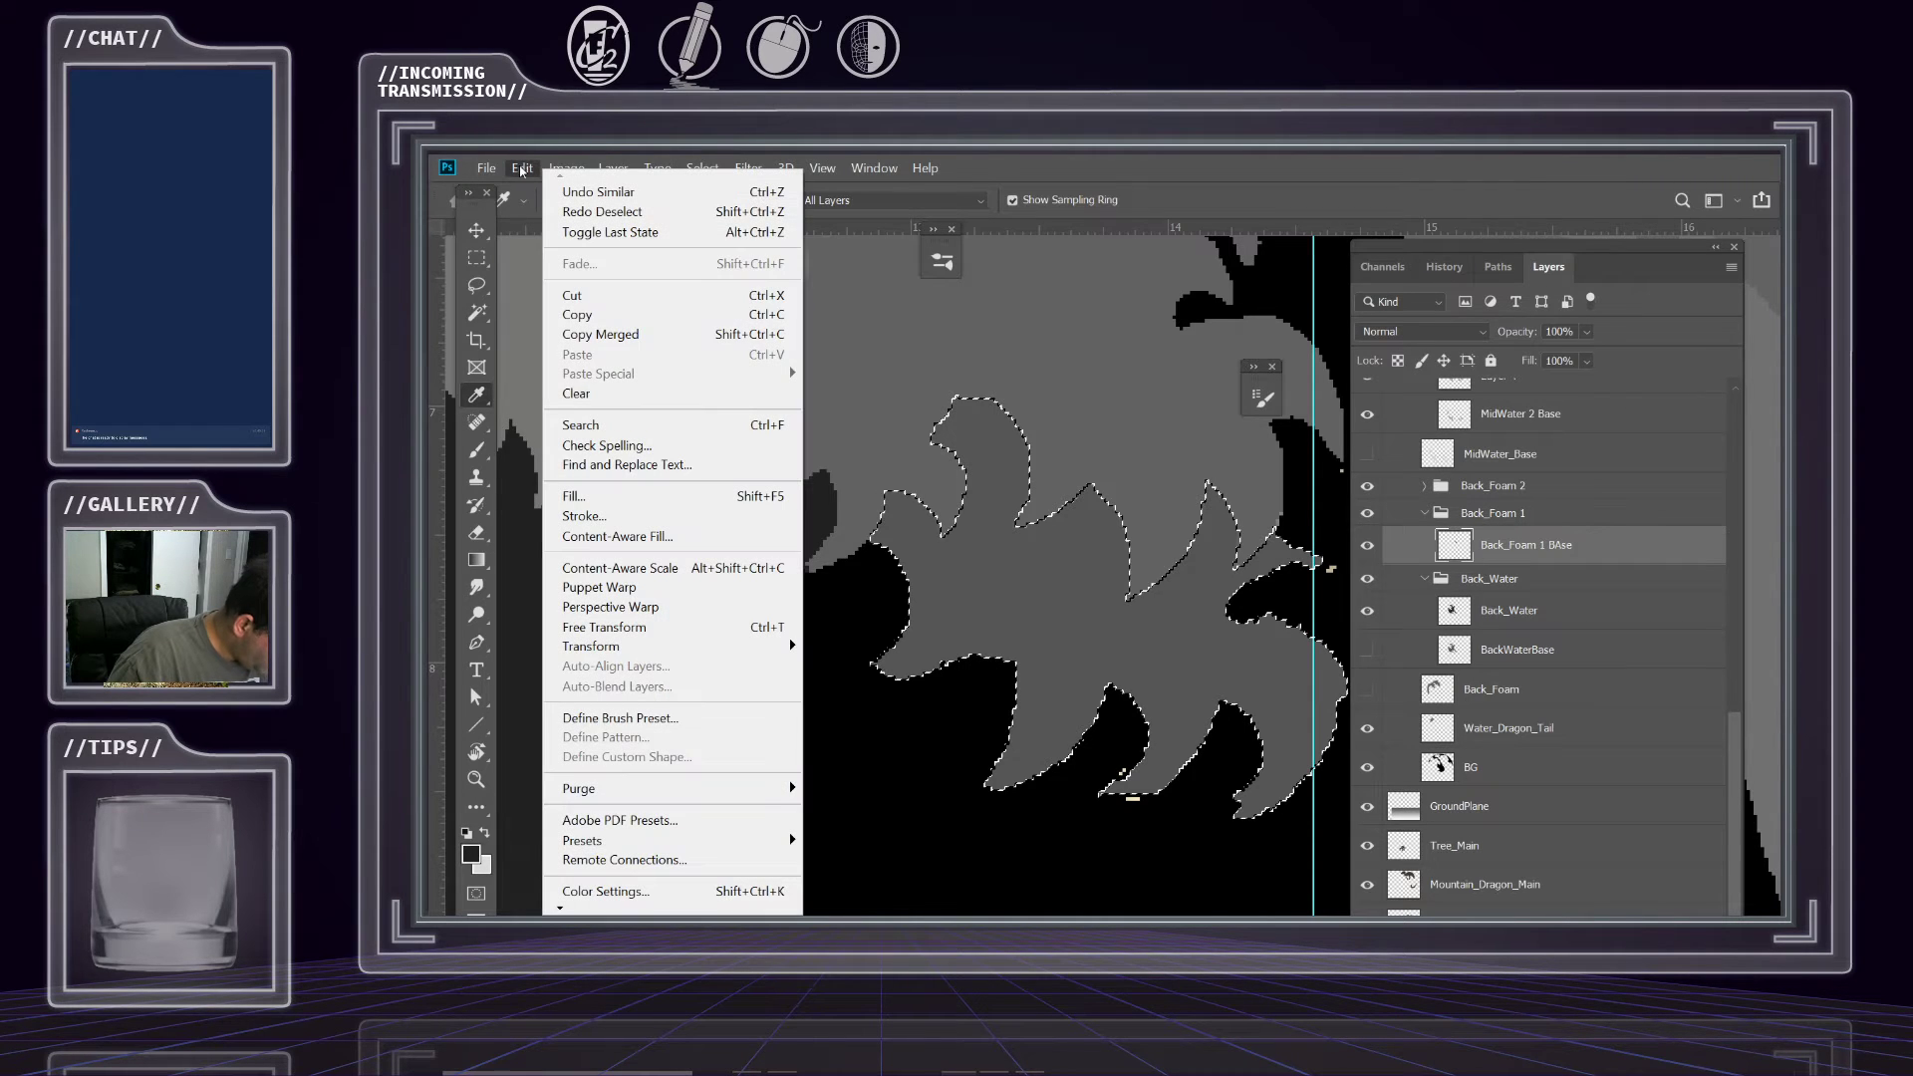
left_click(578, 496)
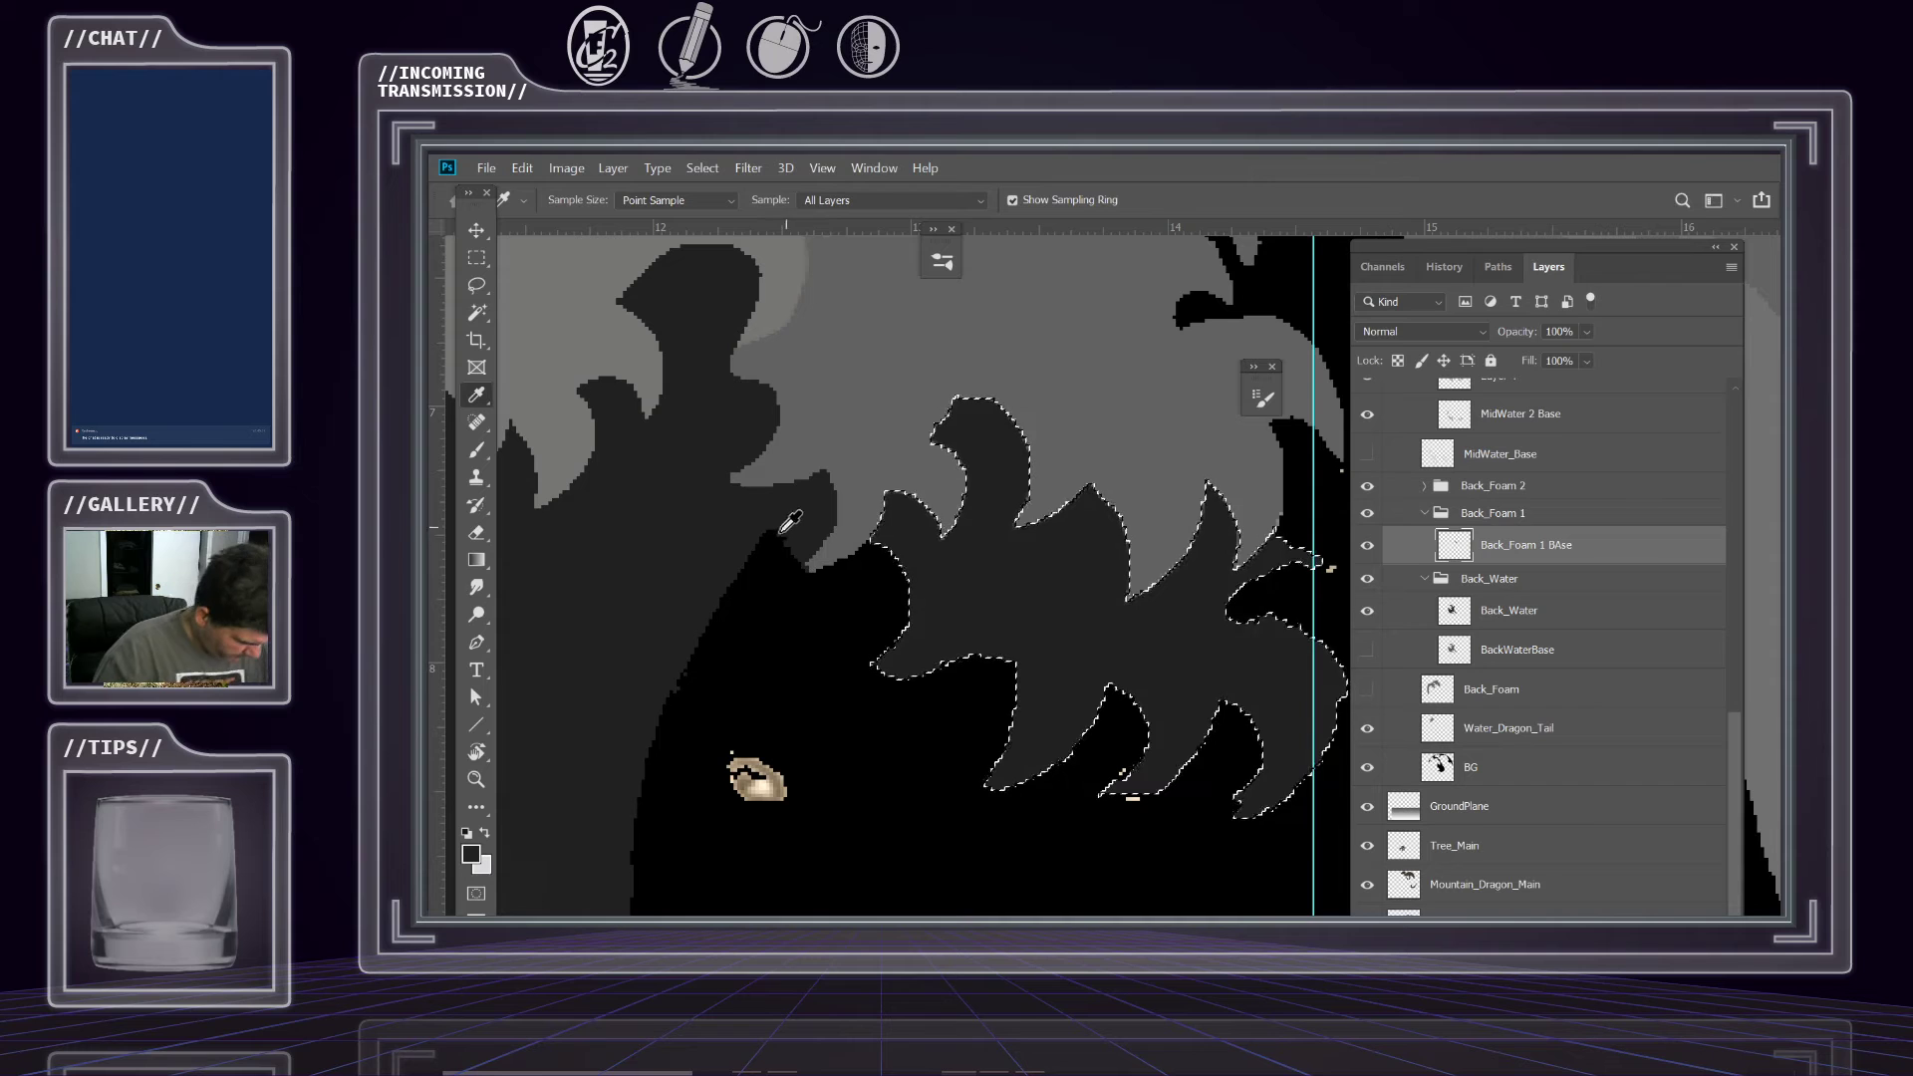
left_click(487, 261)
key("ctrl+d")
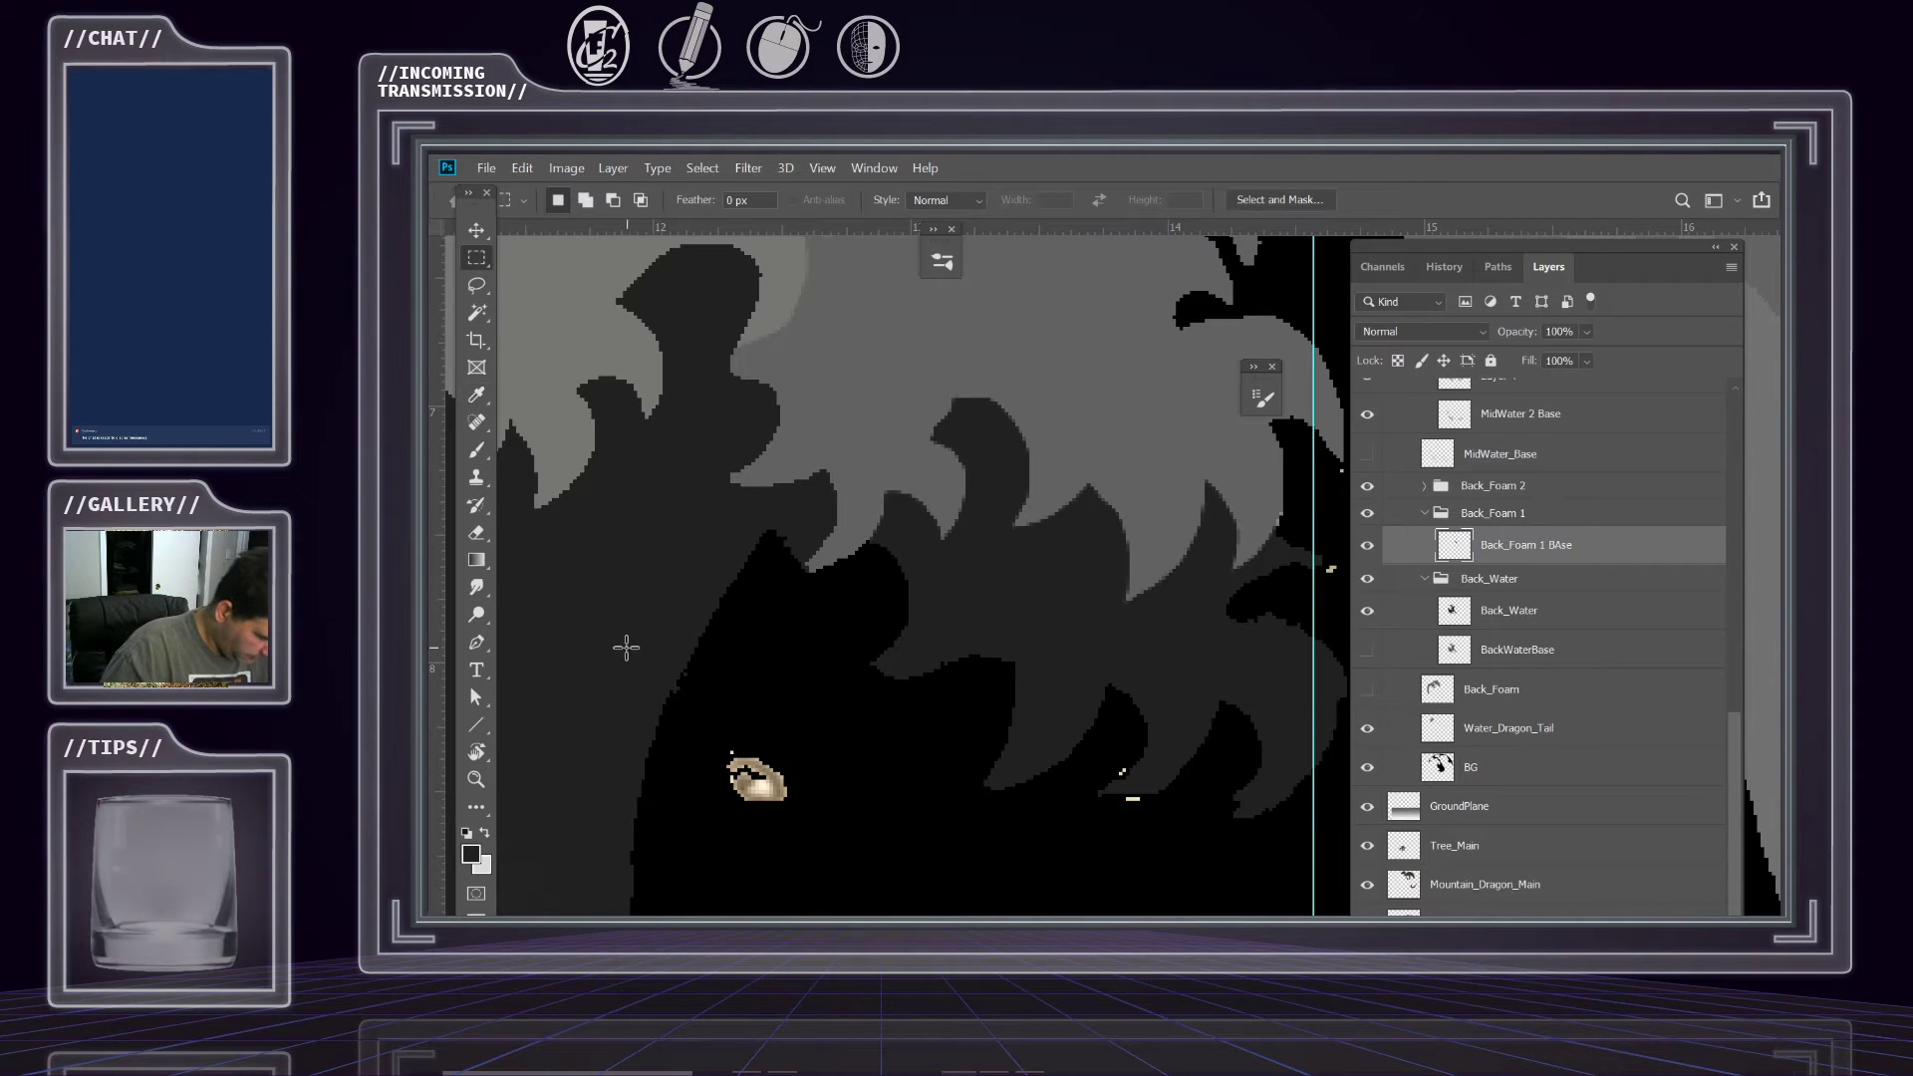
Compare the foam with and without its dark fill by undoing and redoing the fill, and clear the selection.
key("z")
left_click(984, 730, "alt")
left_click(983, 730, "alt")
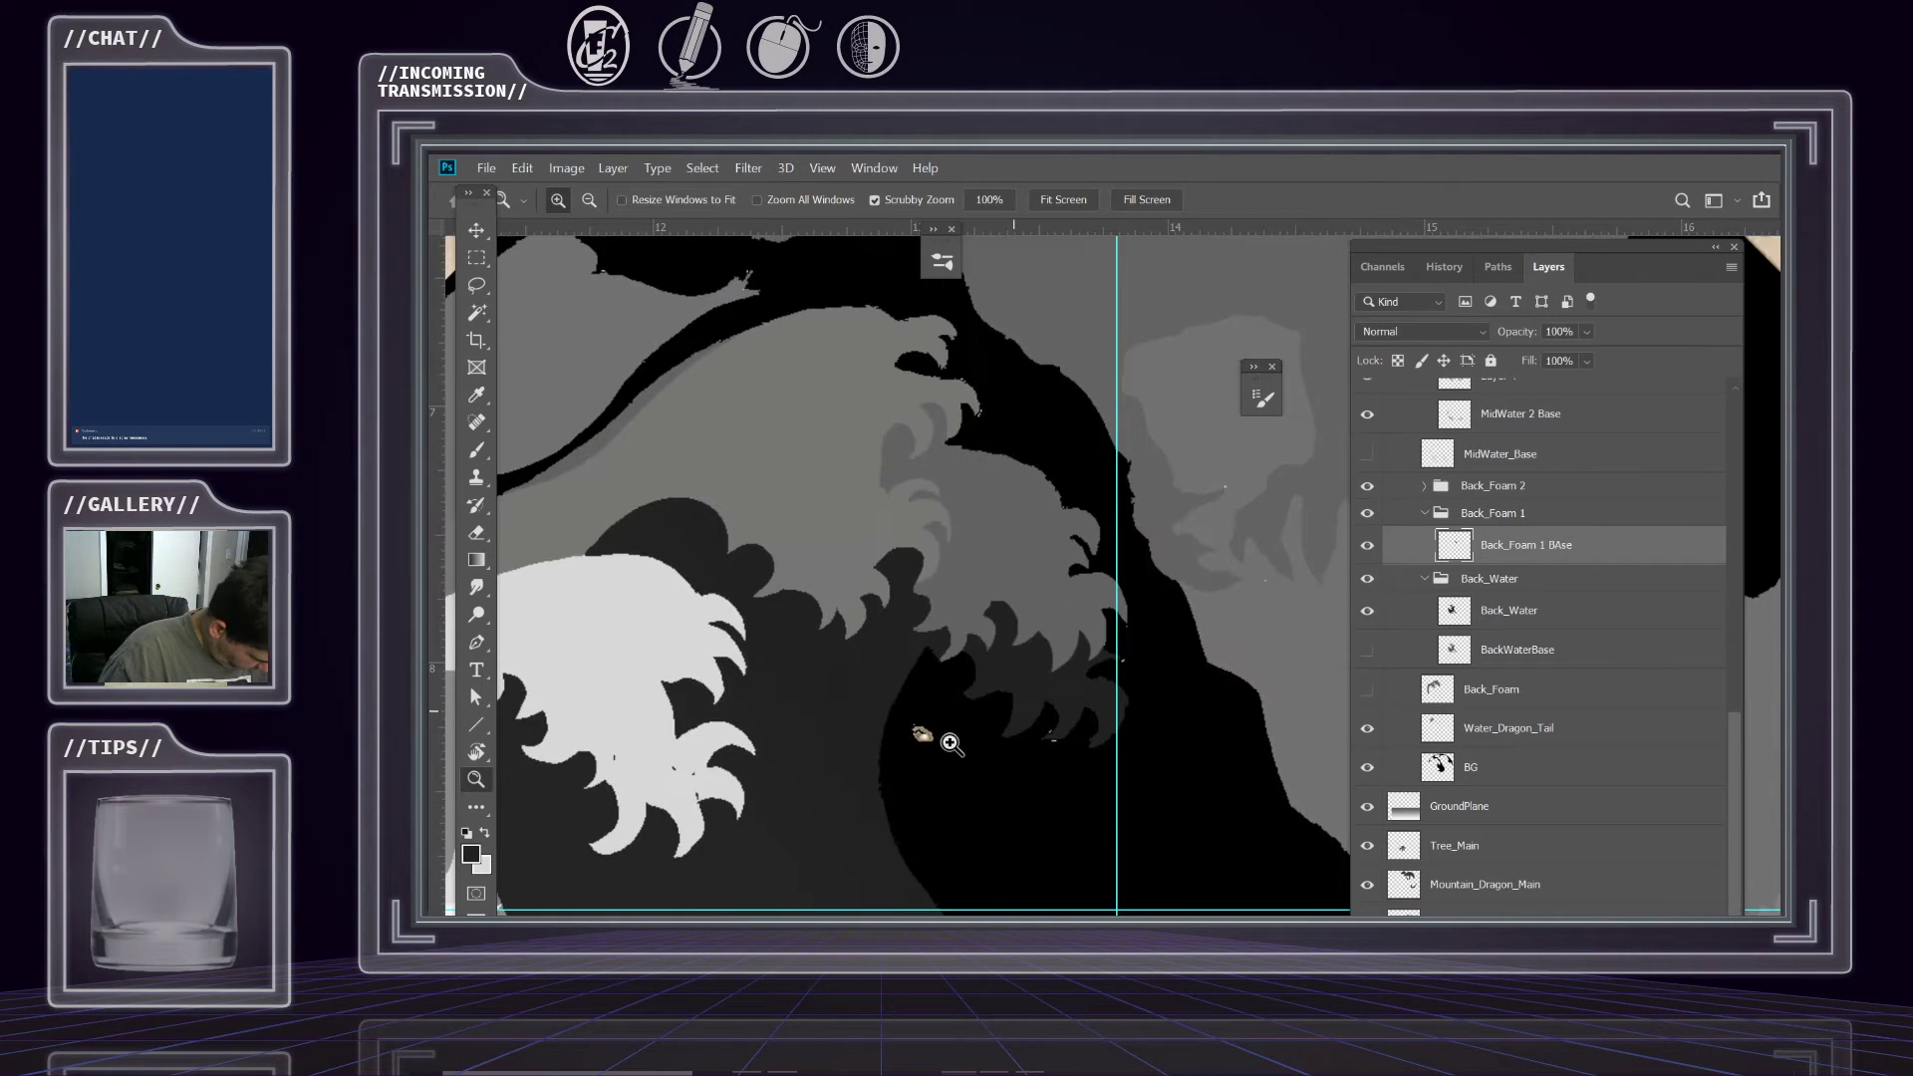
left_click(937, 737, "alt")
left_click(931, 735)
left_click_drag(995, 748, 930, 619)
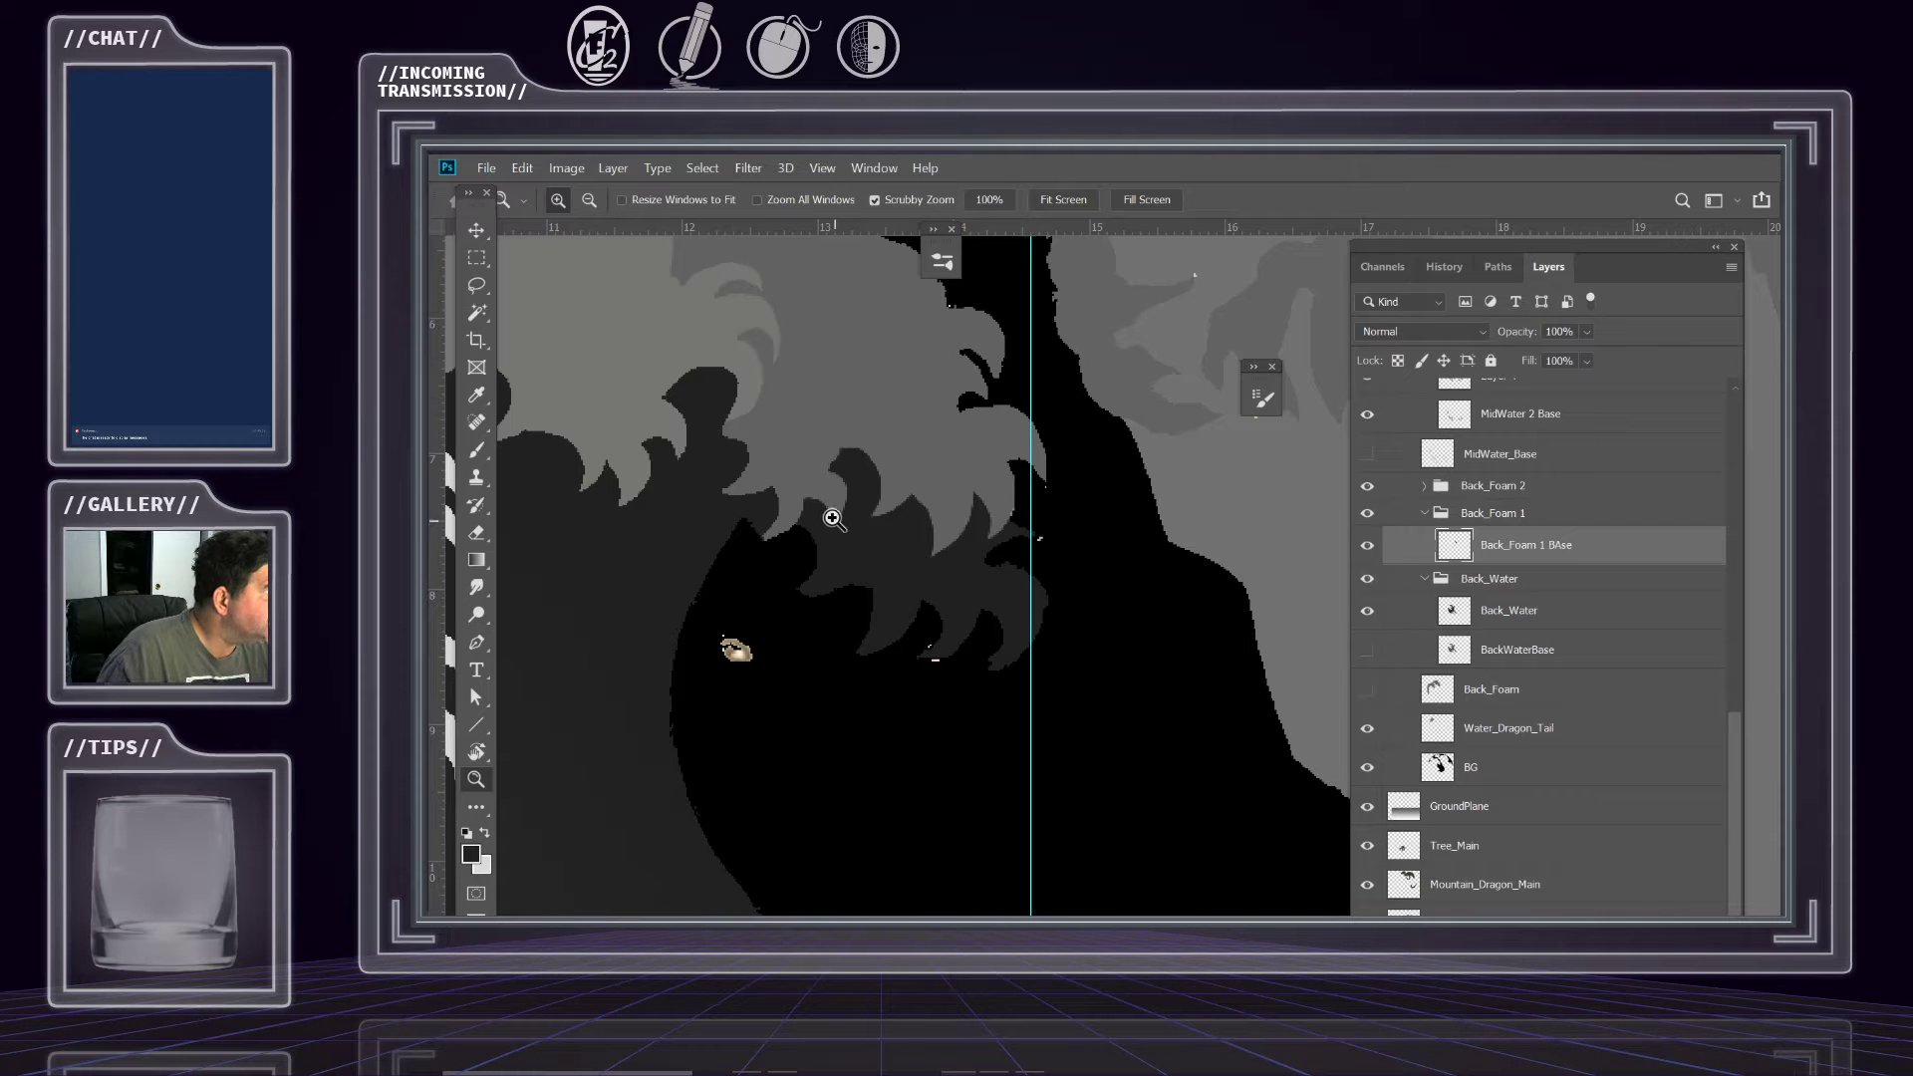
key("Delete")
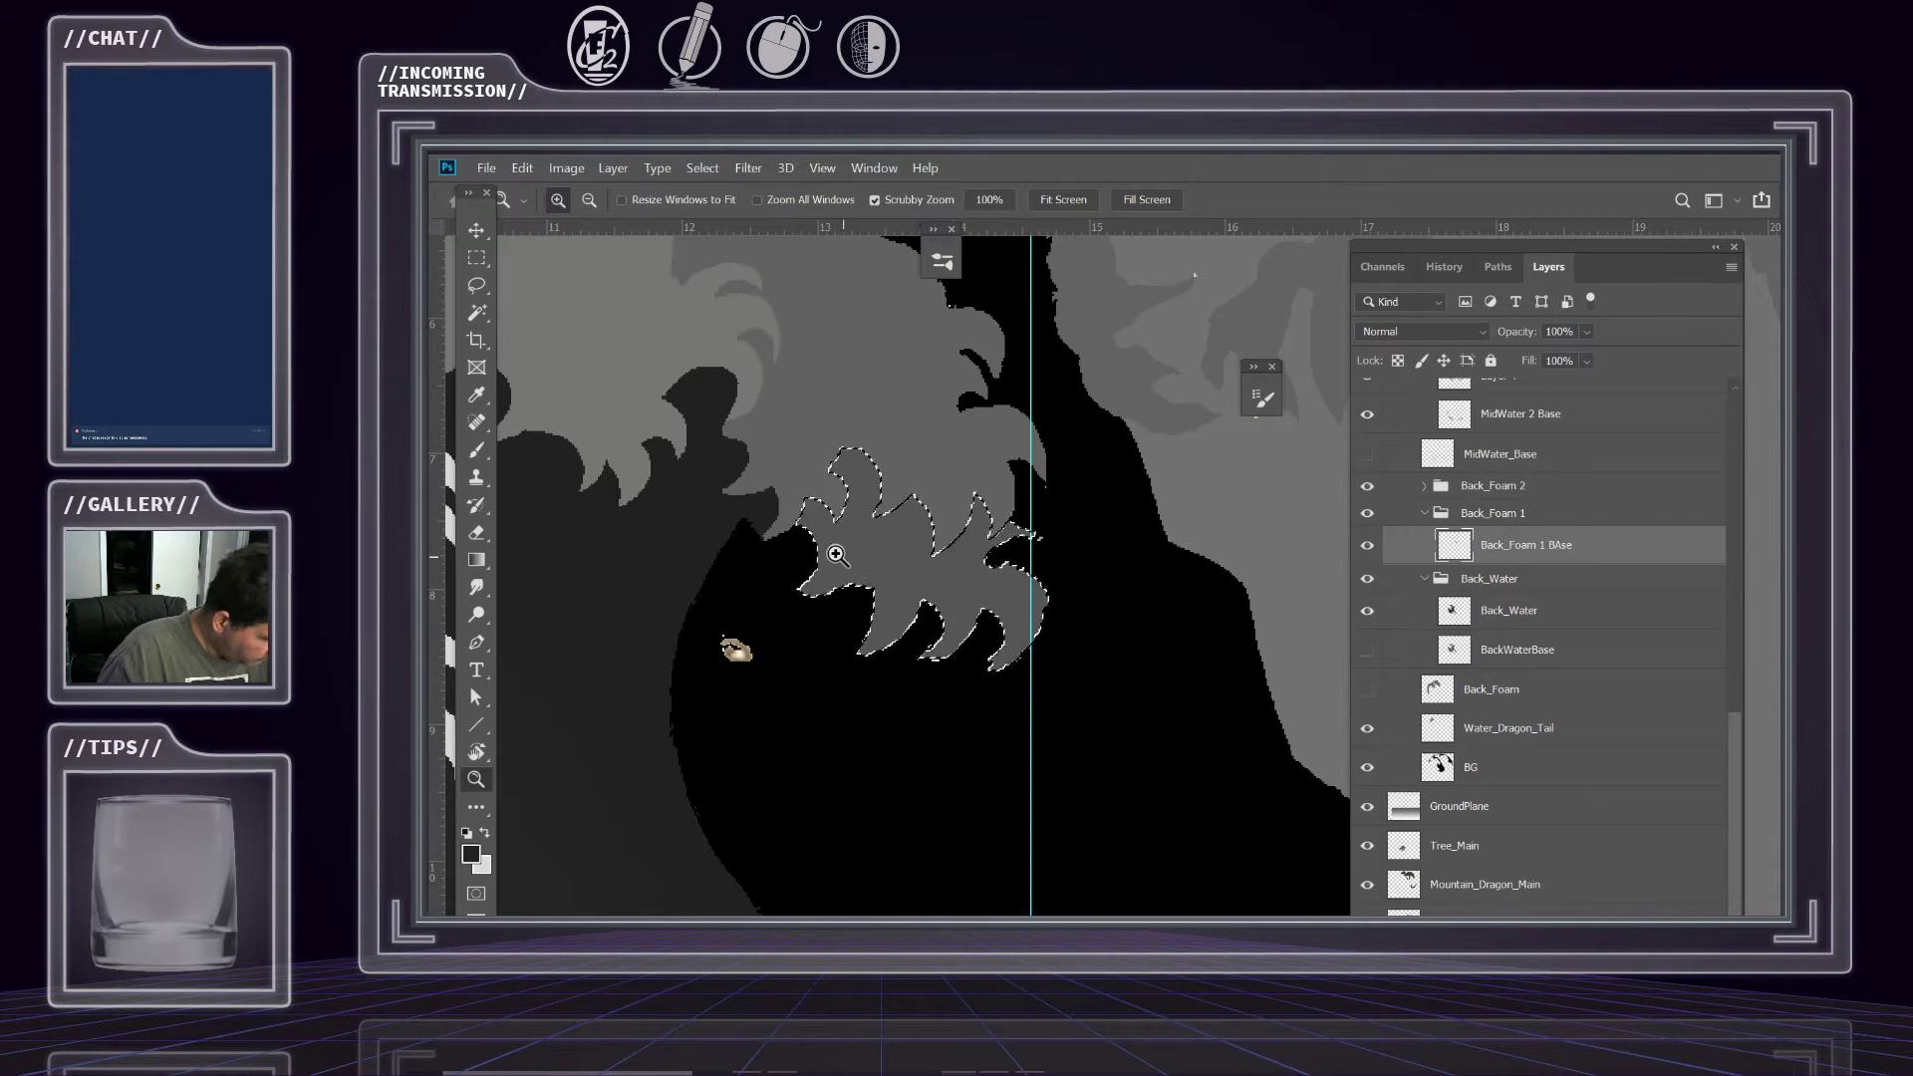
left_click(566, 167)
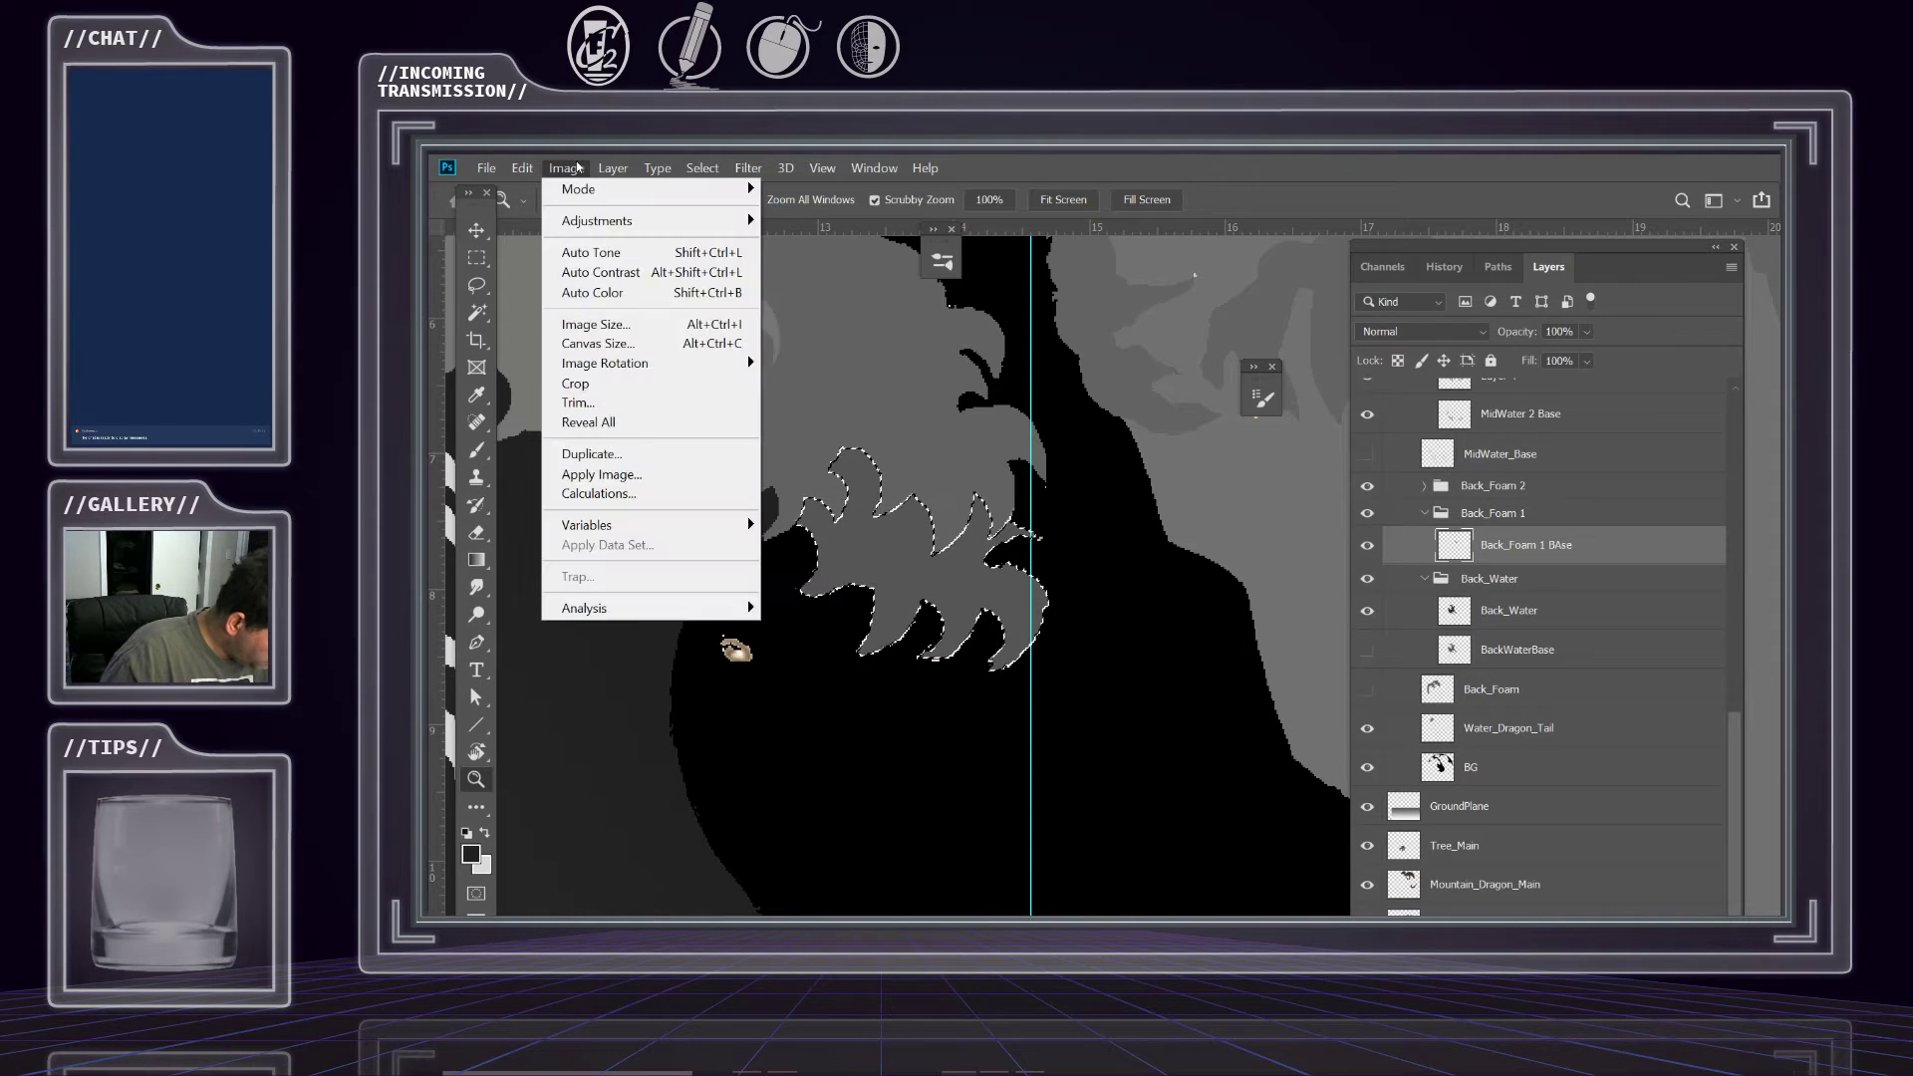
mouse_move(596, 225)
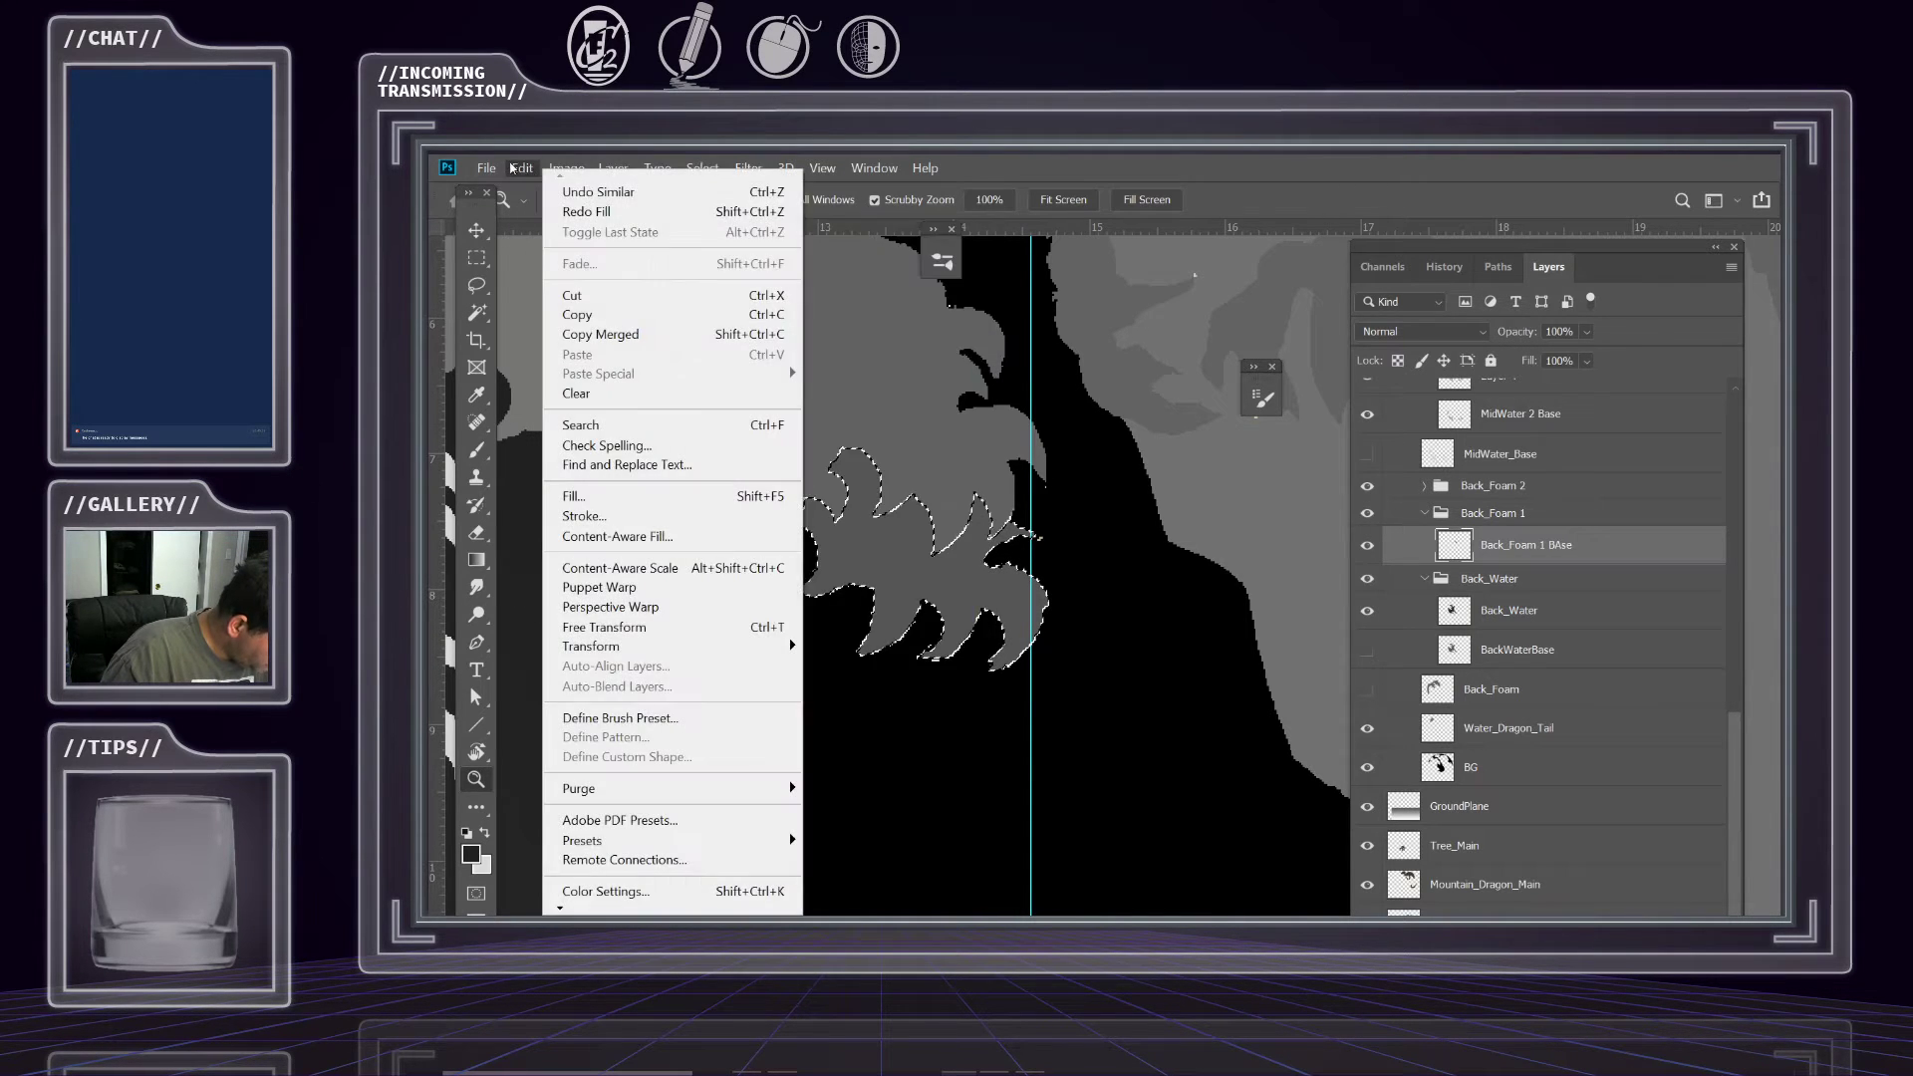
mouse_move(522, 167)
left_click(570, 213)
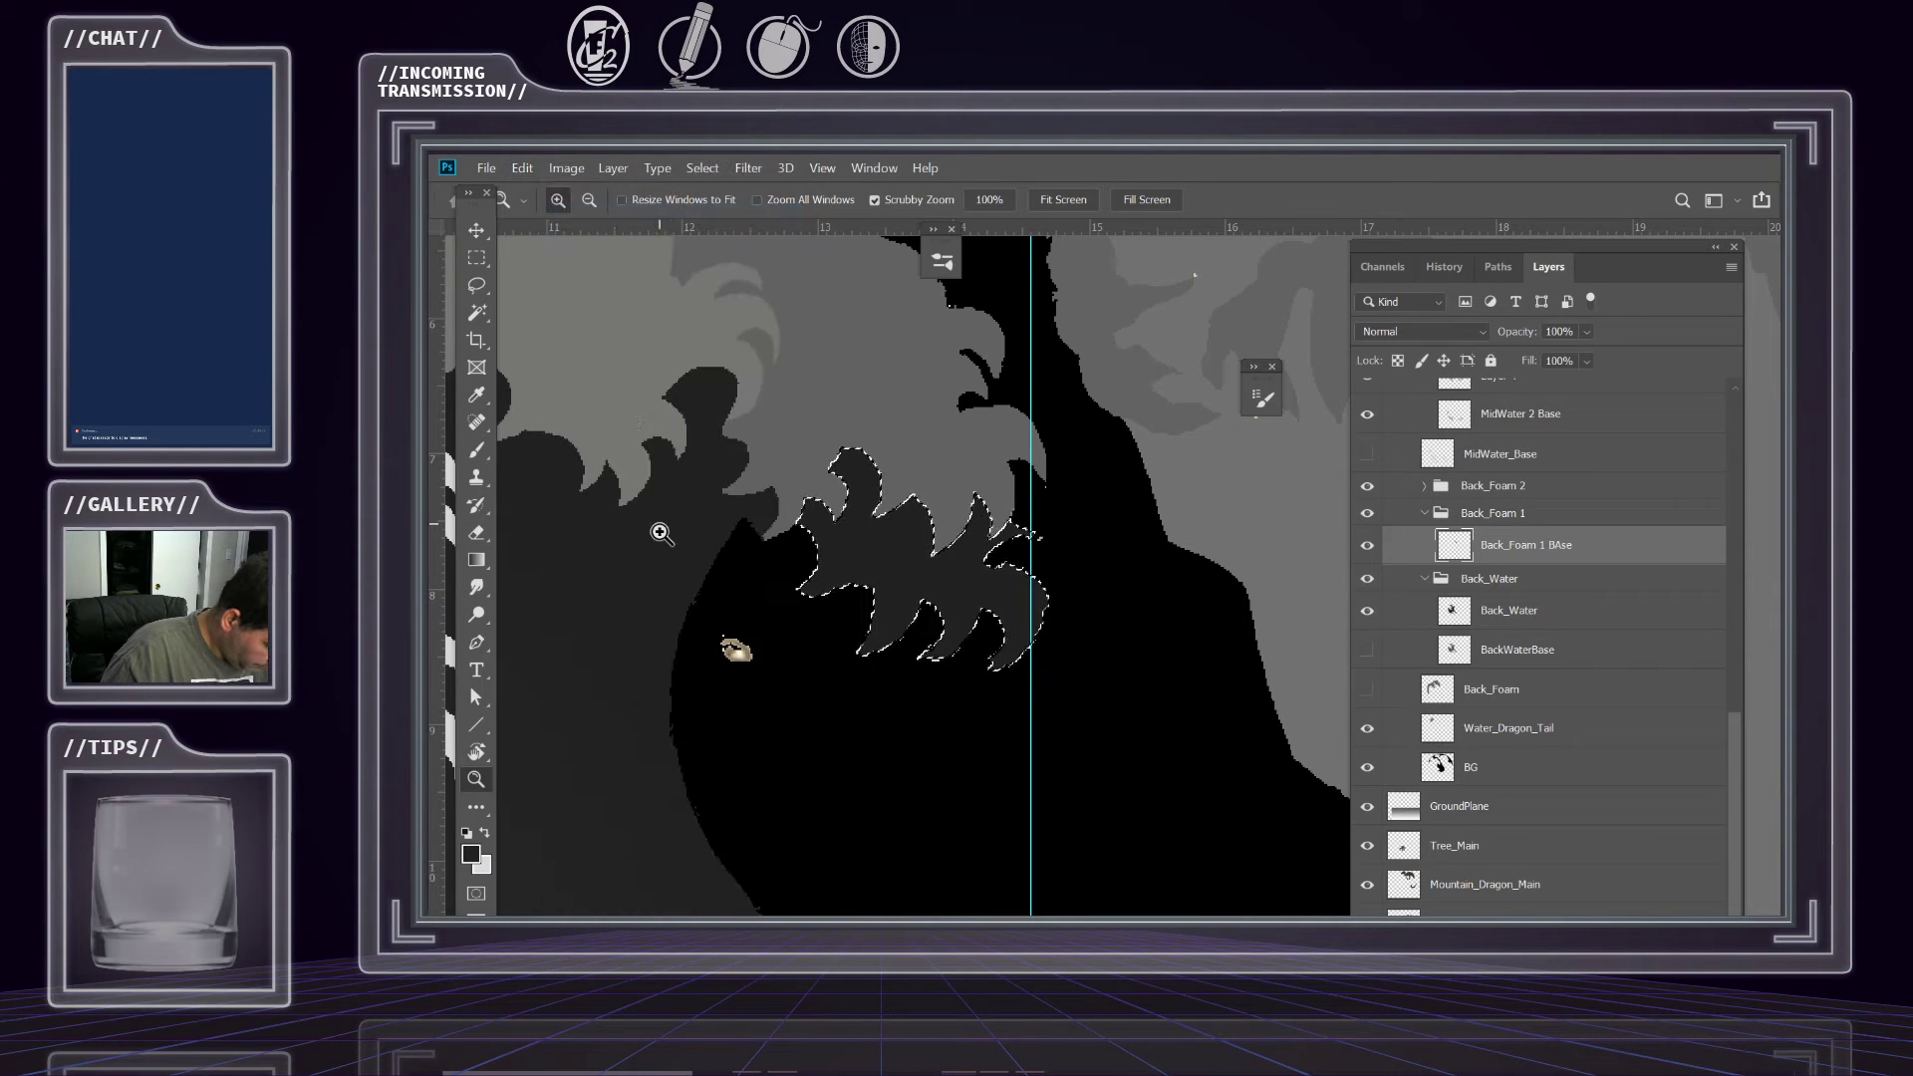
left_click(478, 259)
left_click(960, 622)
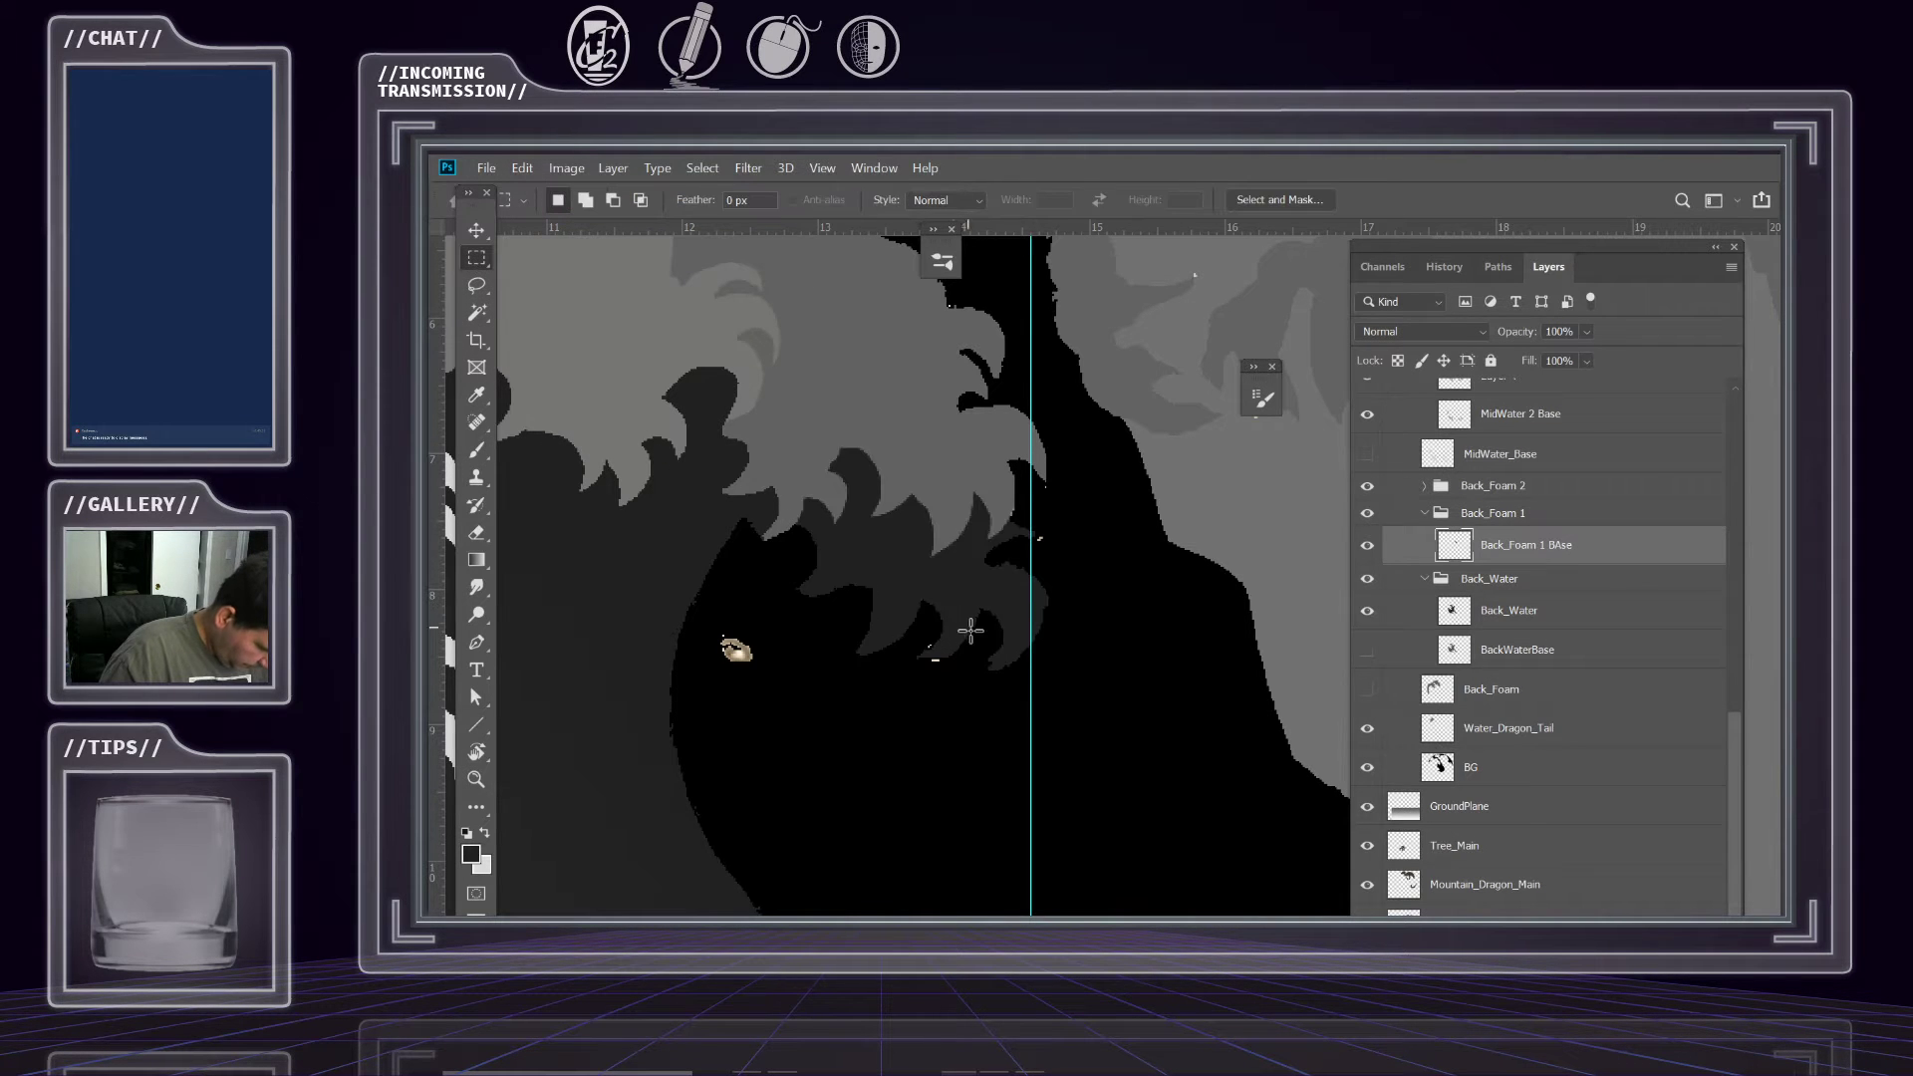
Expand the Back_Foam 2 group and select its Back_Foam 2 BAse layer.
left_click_drag(876, 599, 1006, 731)
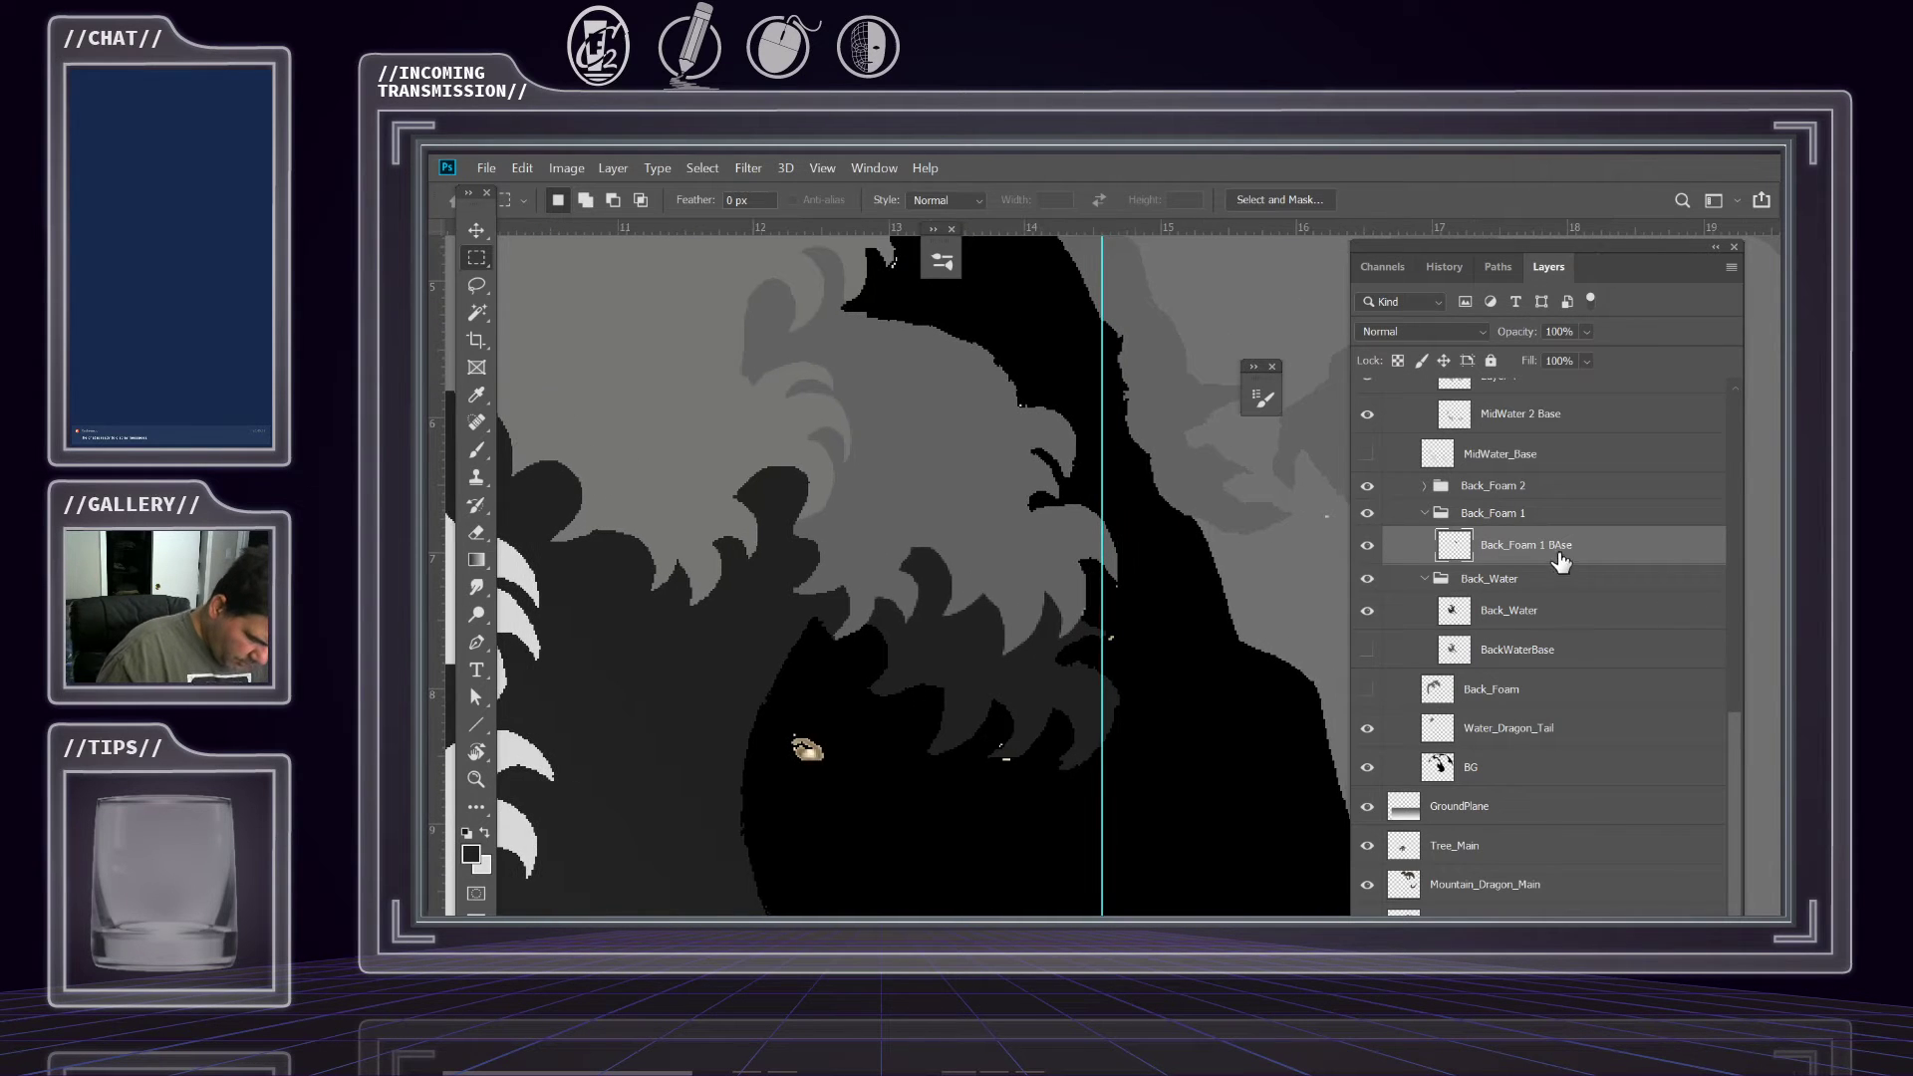
left_click(1489, 515)
left_click(1422, 493)
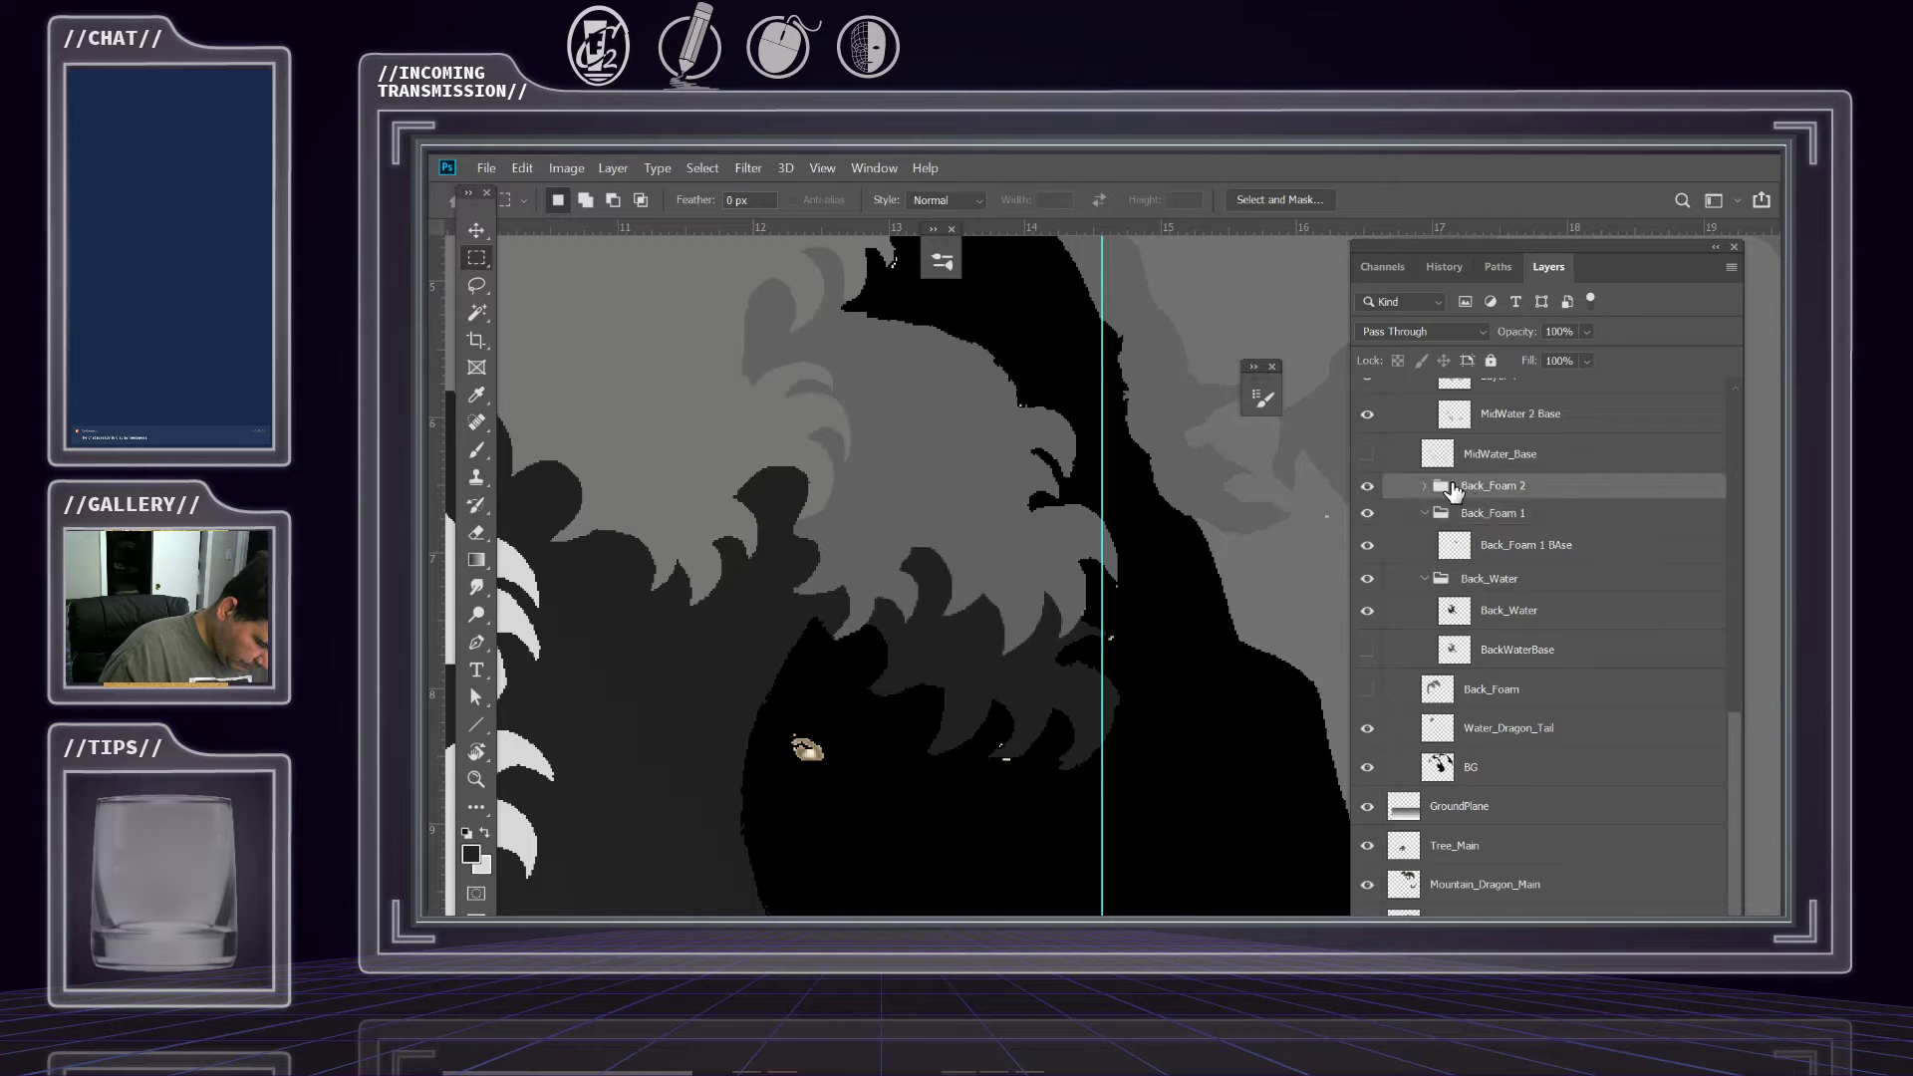
left_click(1425, 486)
left_click(1517, 520)
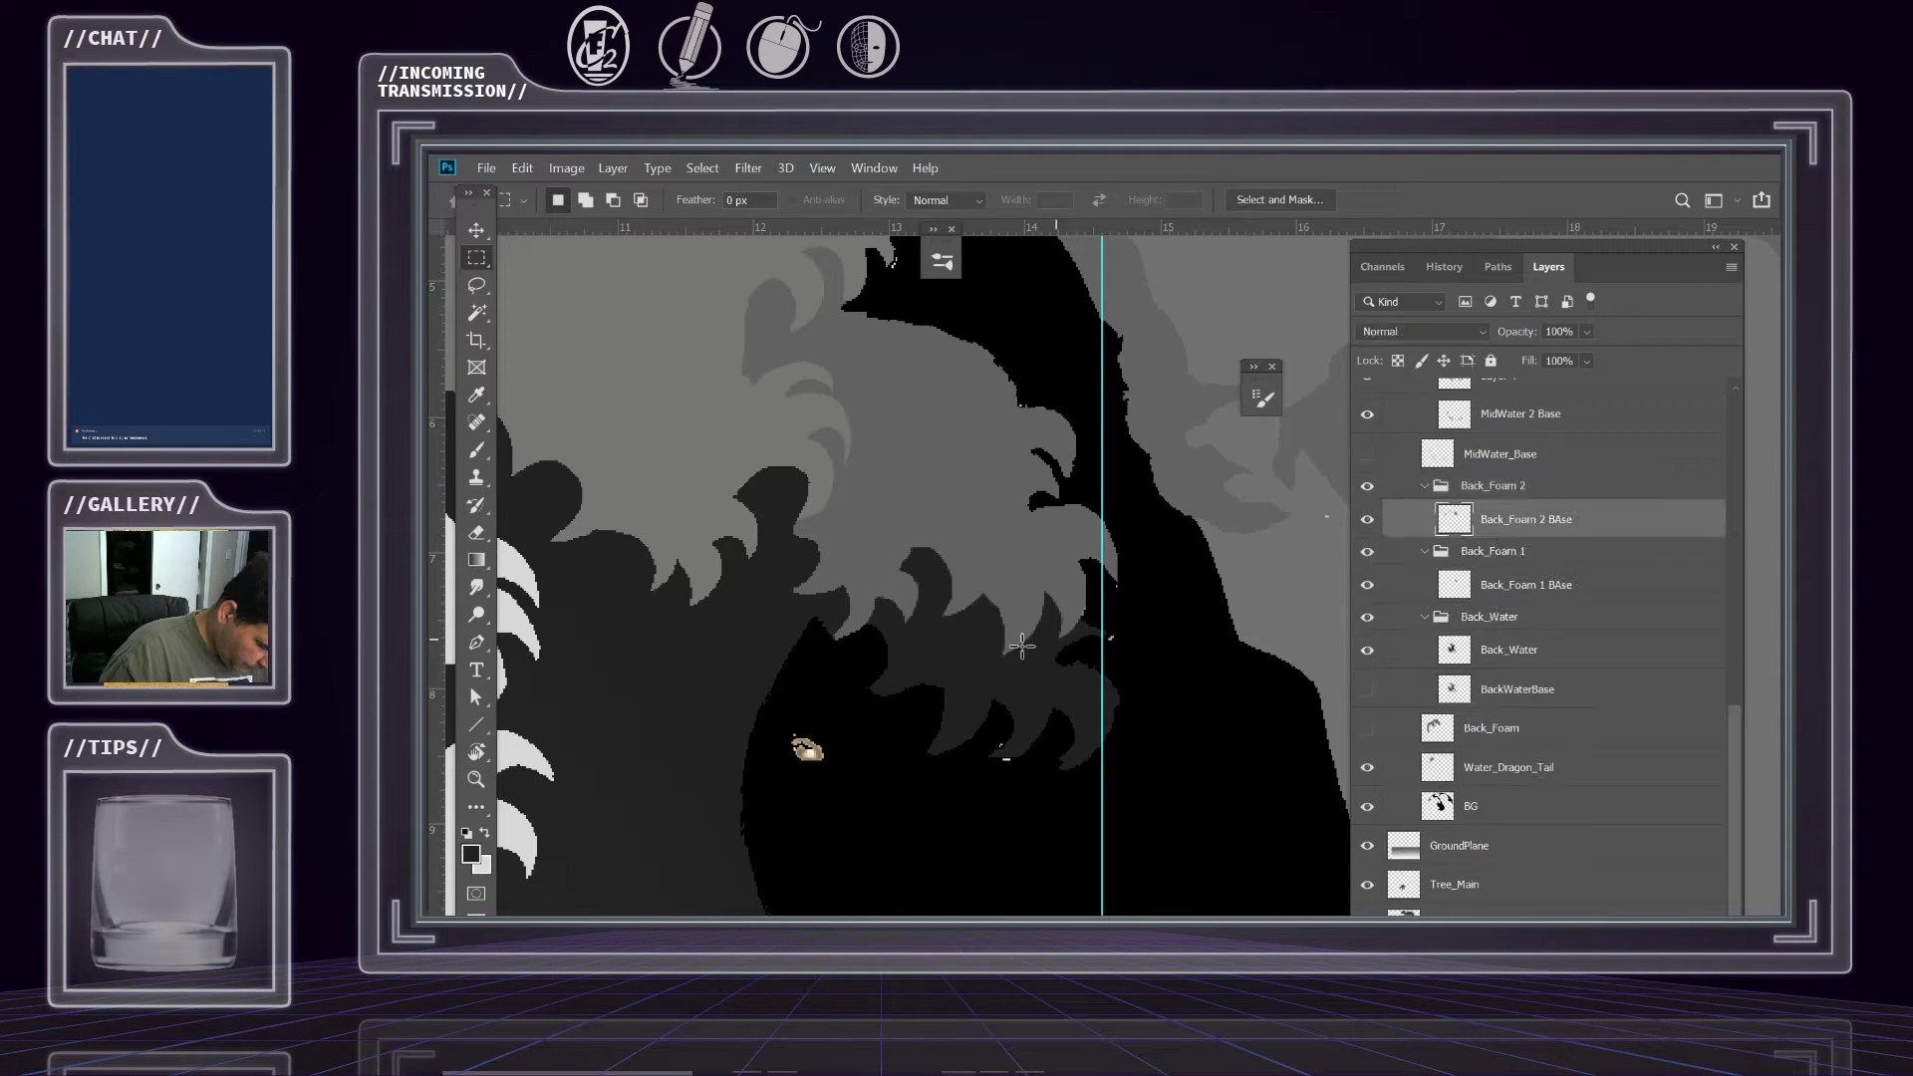
scroll(945, 701, "down", 4)
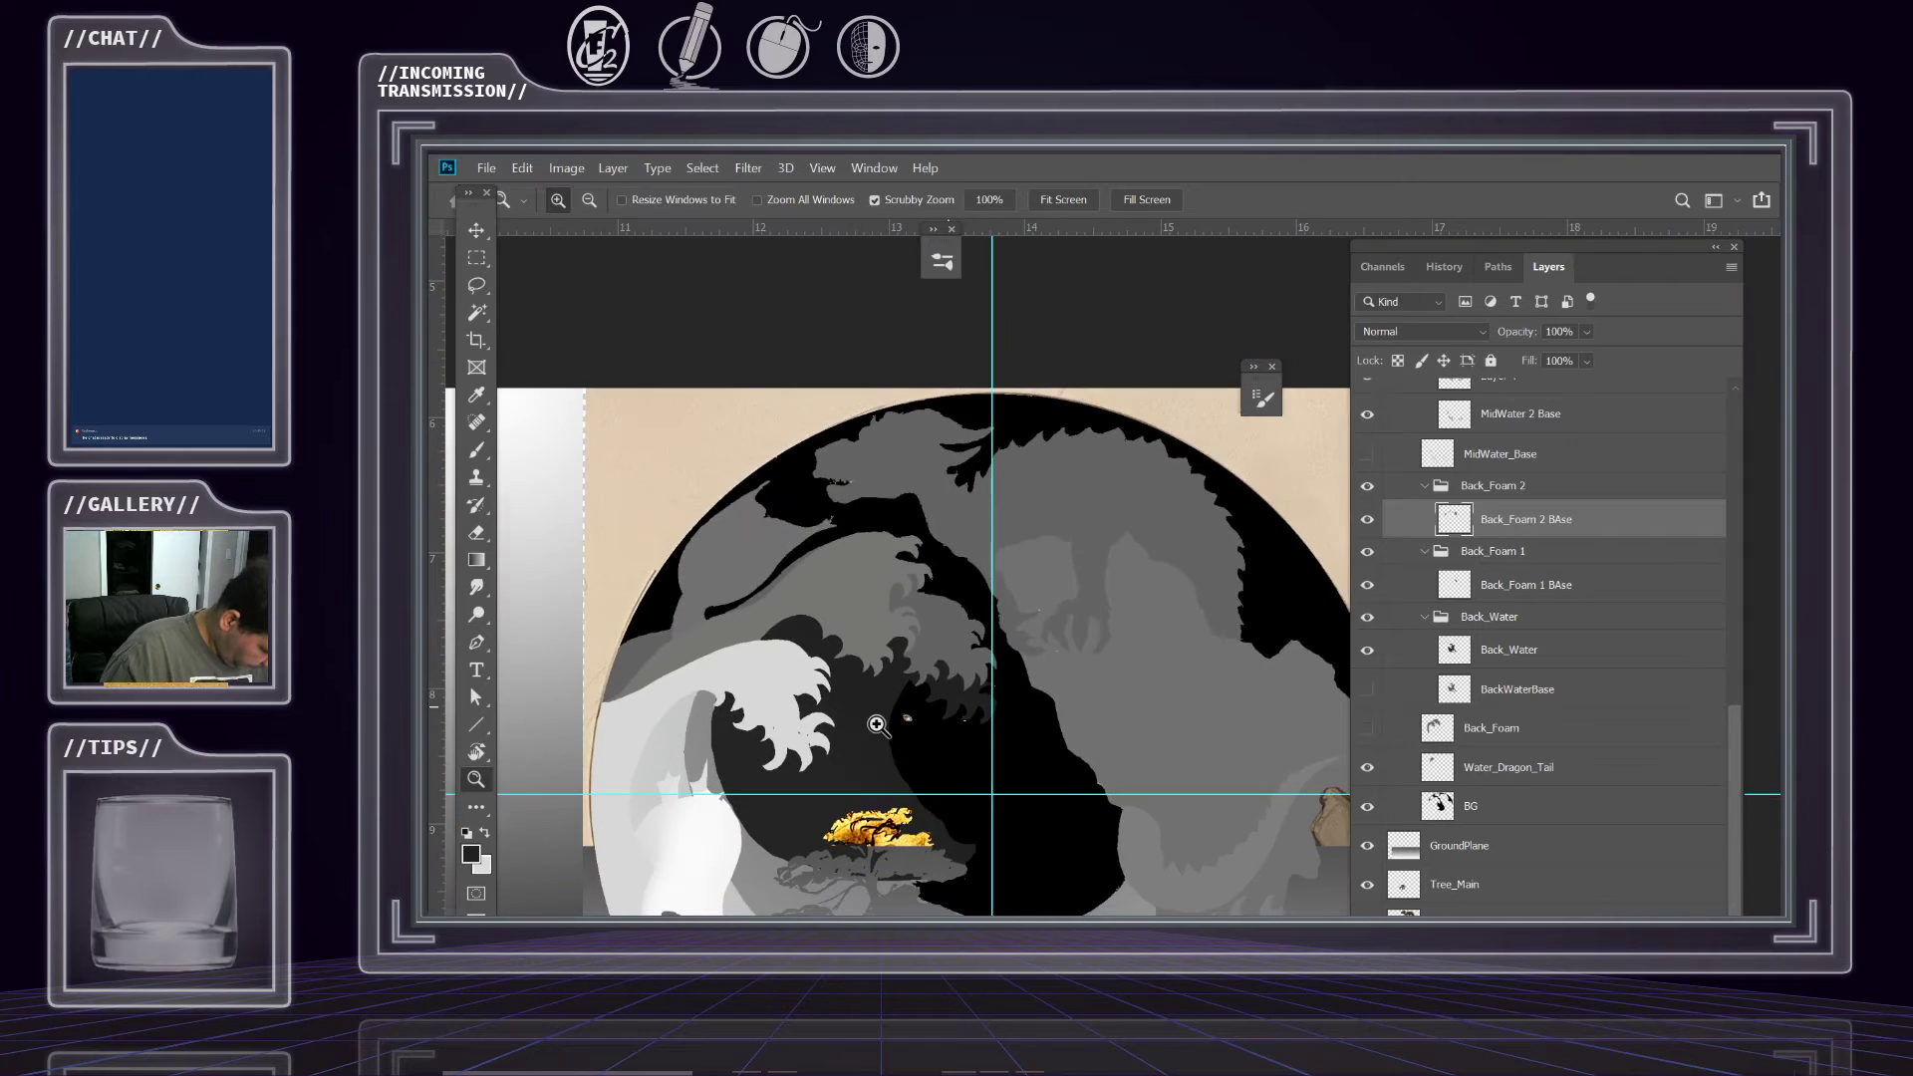
left_click_drag(973, 790, 976, 548)
left_click_drag(1067, 611, 1000, 505)
scroll(915, 534, "up", 3)
scroll(1003, 489, "down", 2)
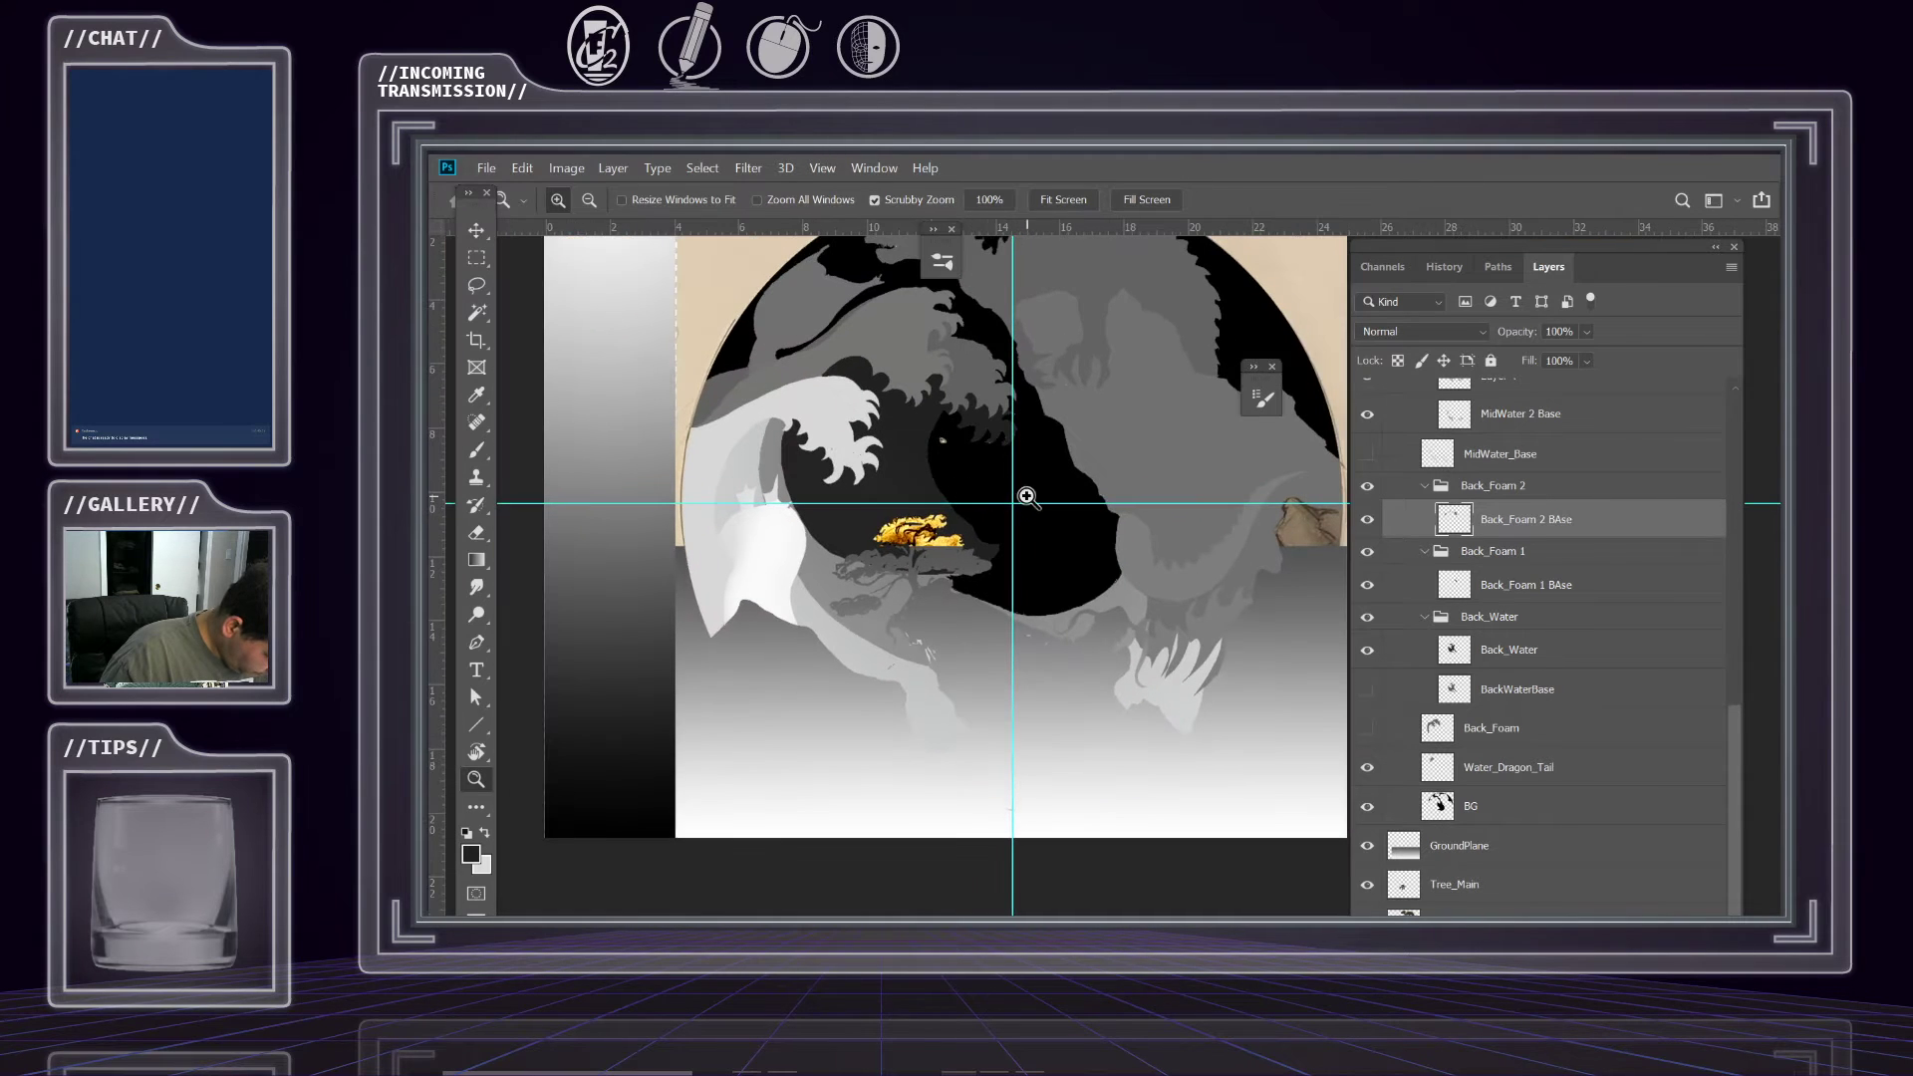
Pick the light-gray foam of the foreground wave, then collapse its Mid_Foam_2 group and hide it.
scroll(979, 474, "up", 3)
scroll(981, 473, "down", 4)
scroll(986, 472, "up", 3)
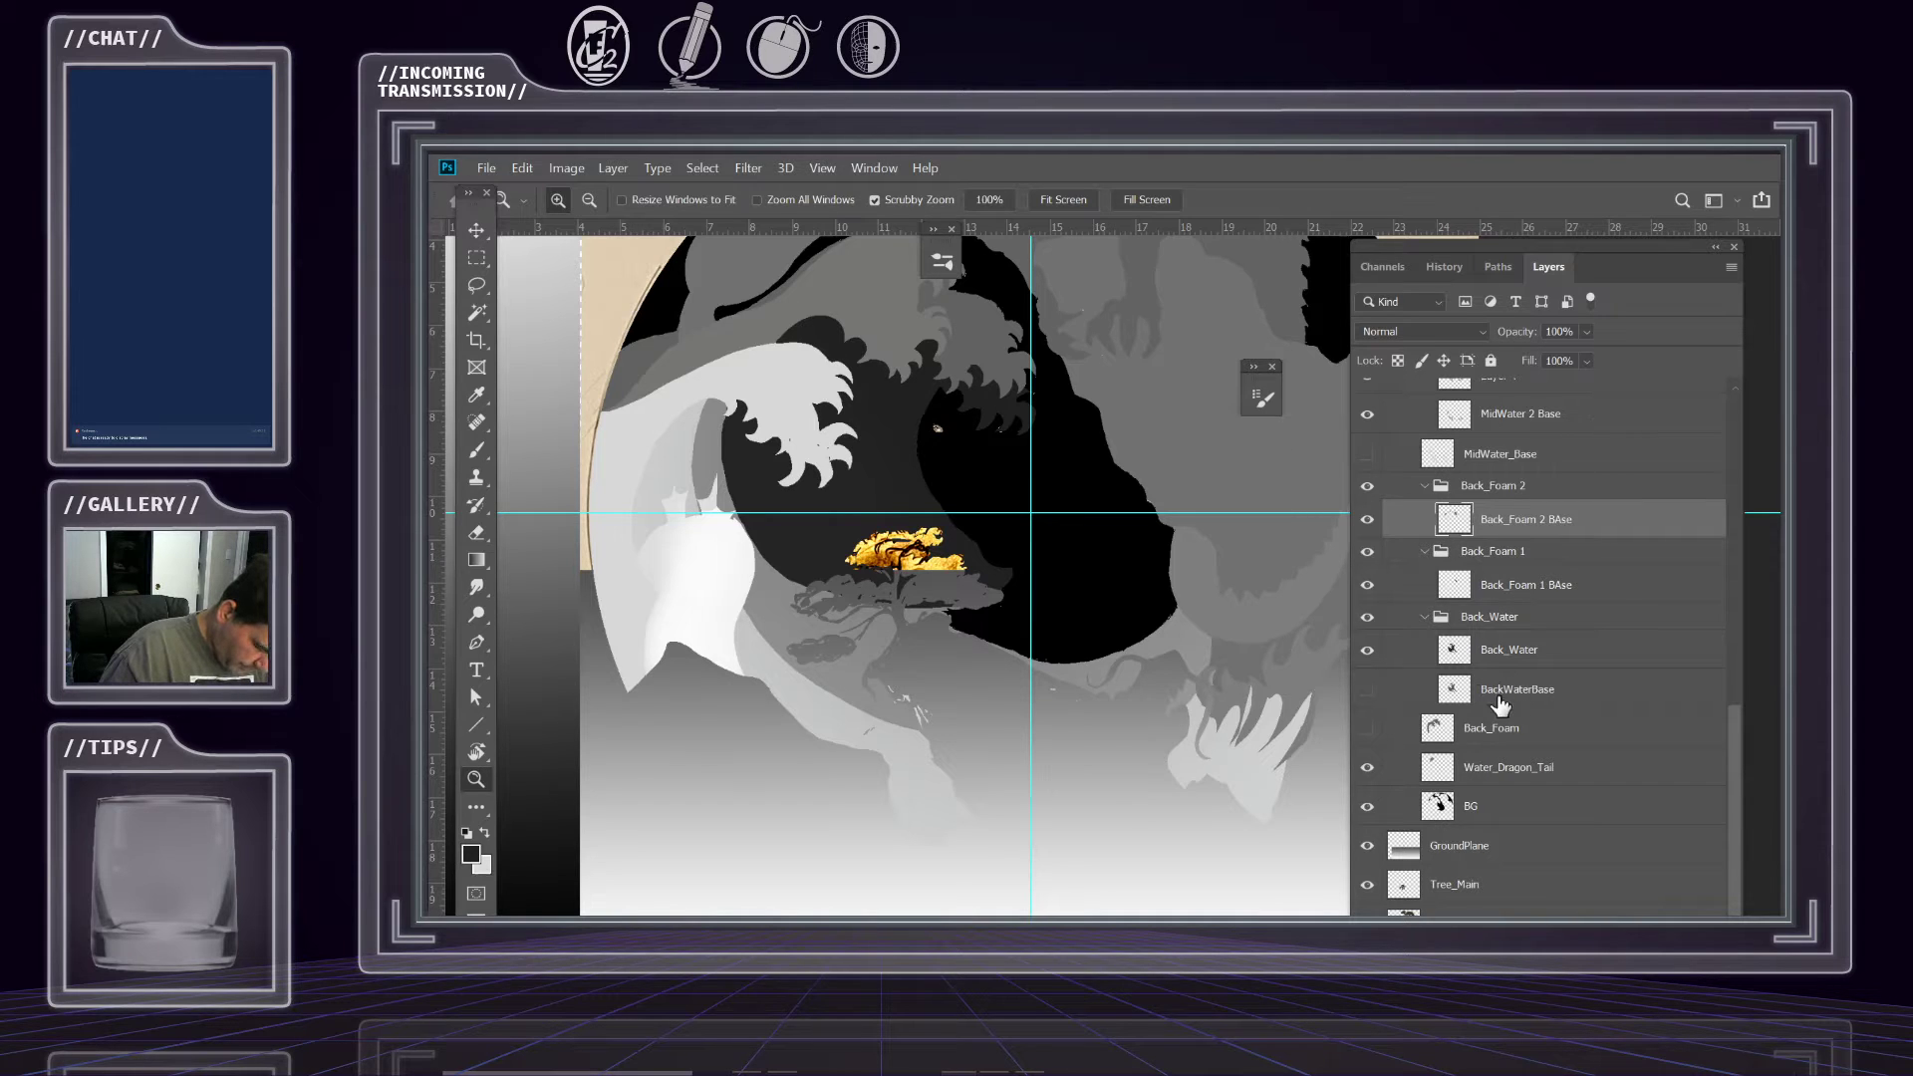
key("v")
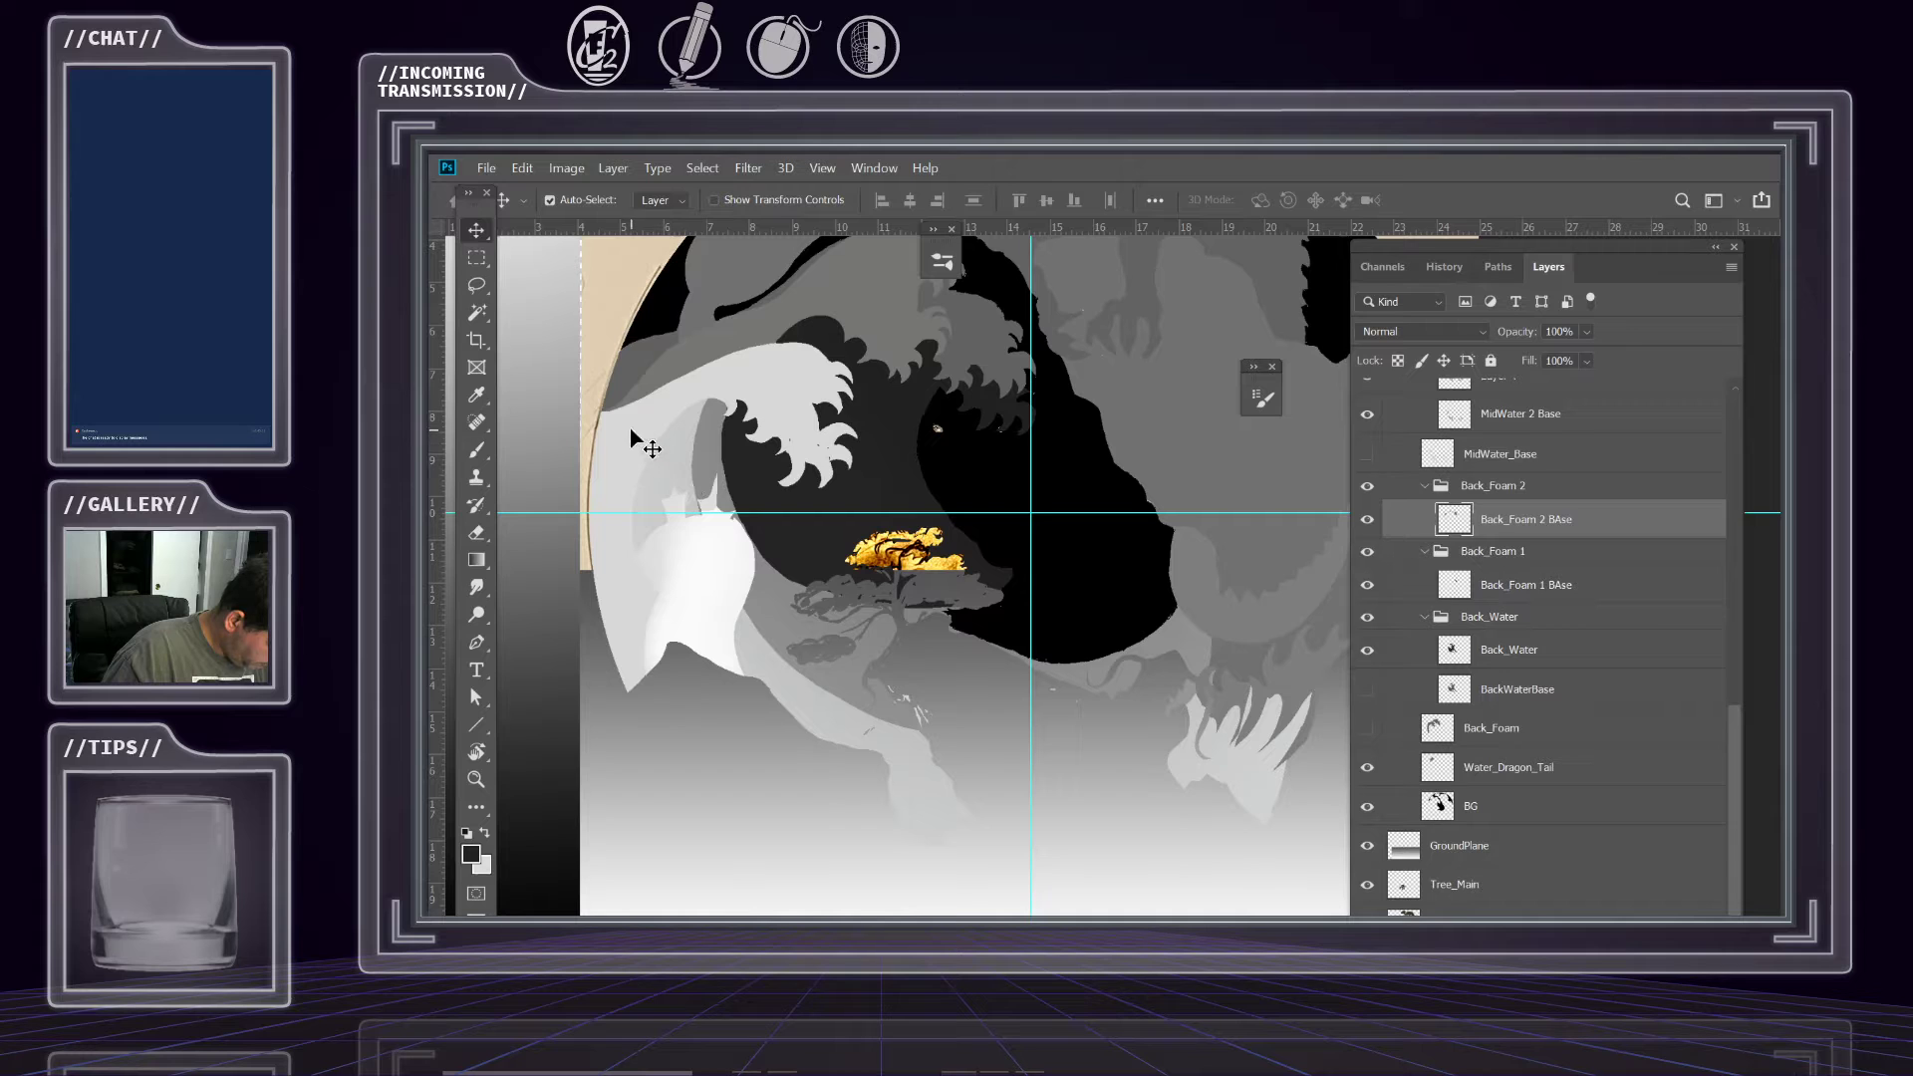
left_click(630, 426)
scroll(1555, 403, "up", 1)
scroll(1540, 474, "up", 1)
left_click(1425, 483)
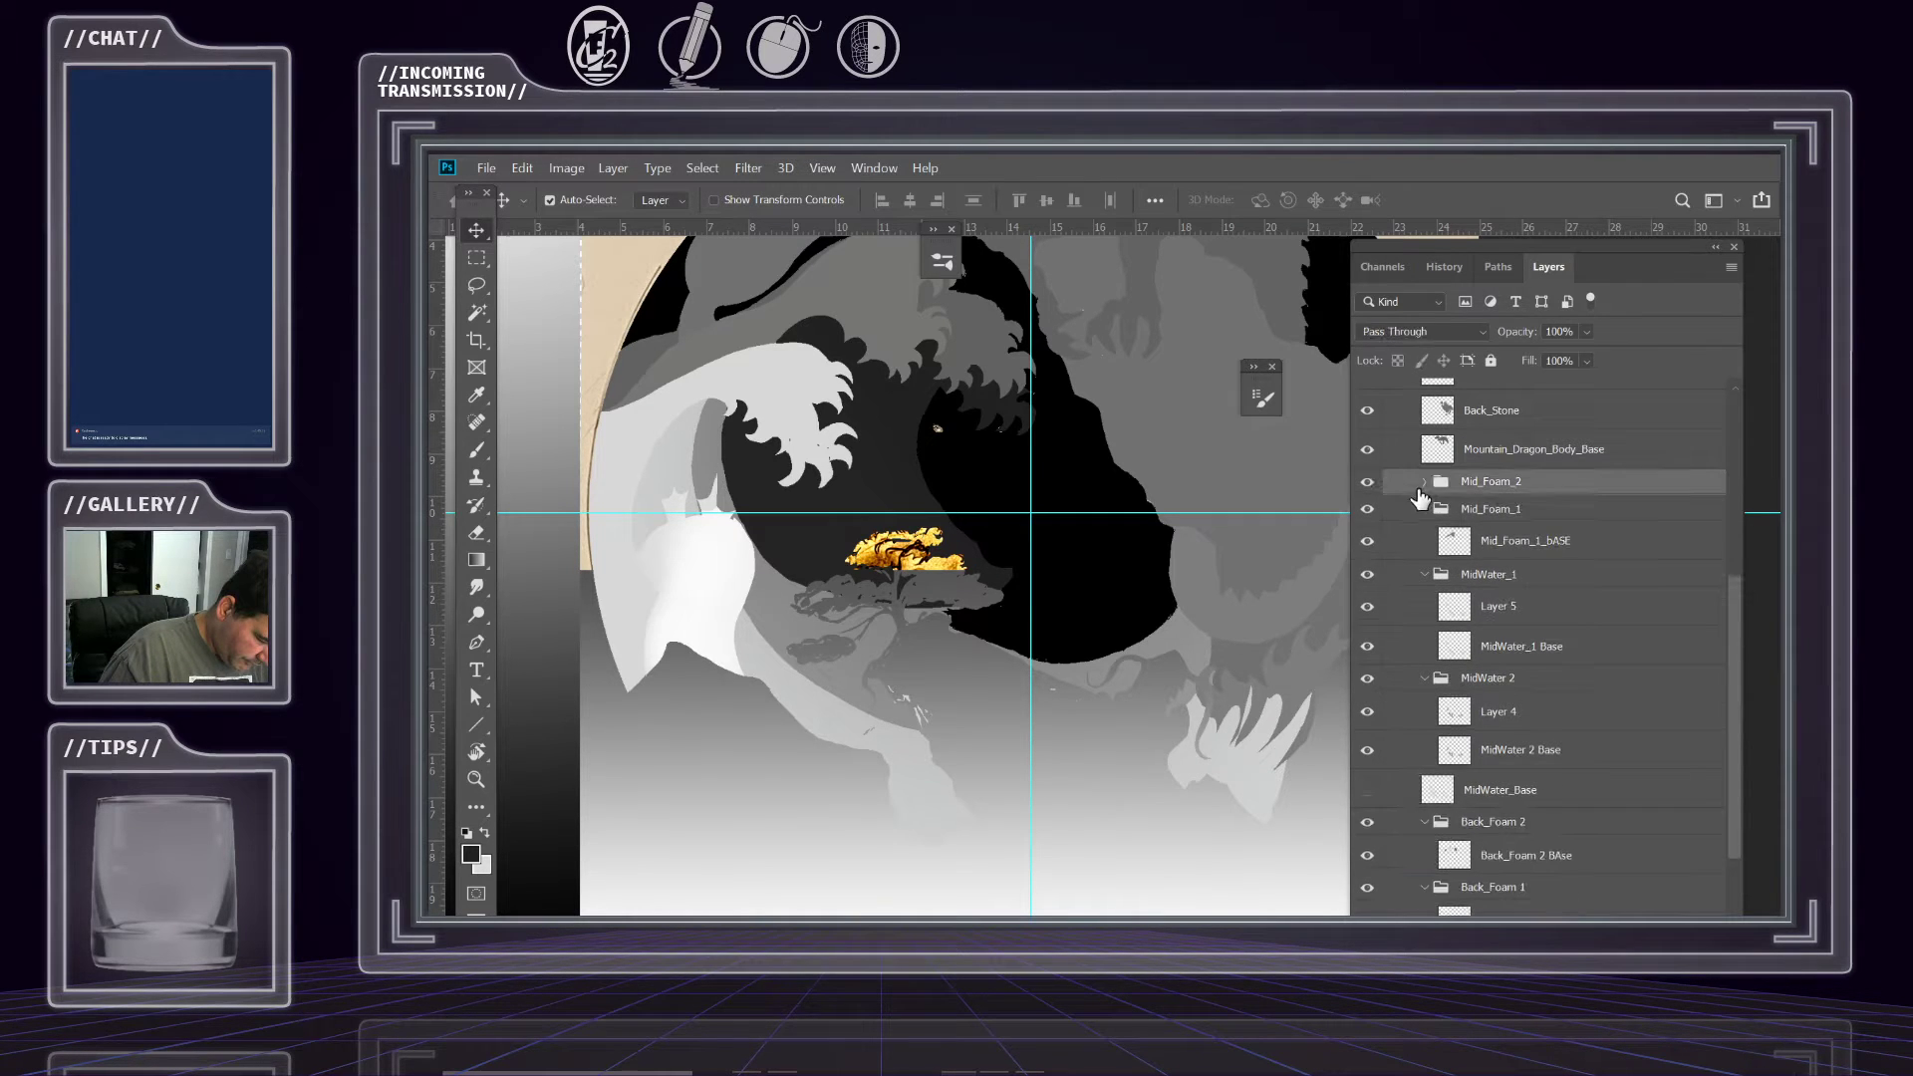
left_click(1368, 482)
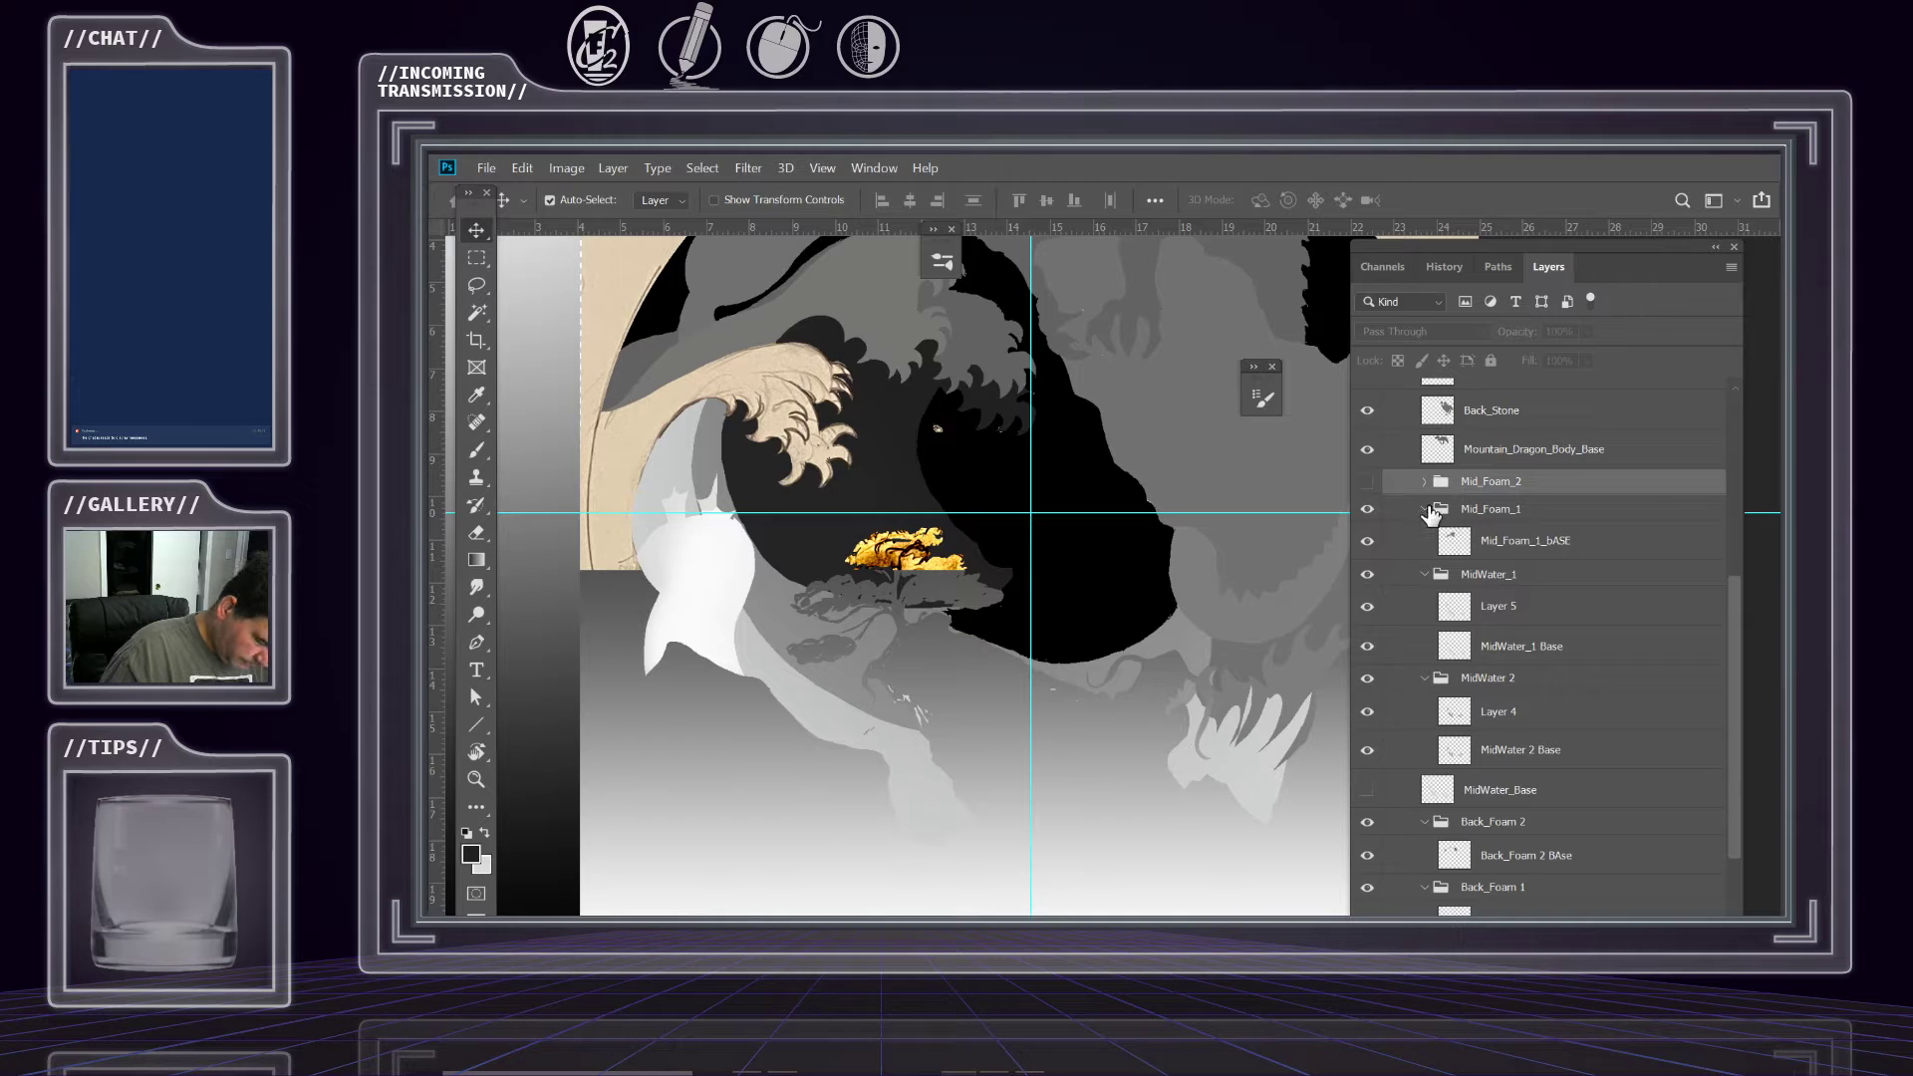
Collapse the Mid_Foam_1 group and hide it.
left_click(1425, 510)
left_click(1369, 511)
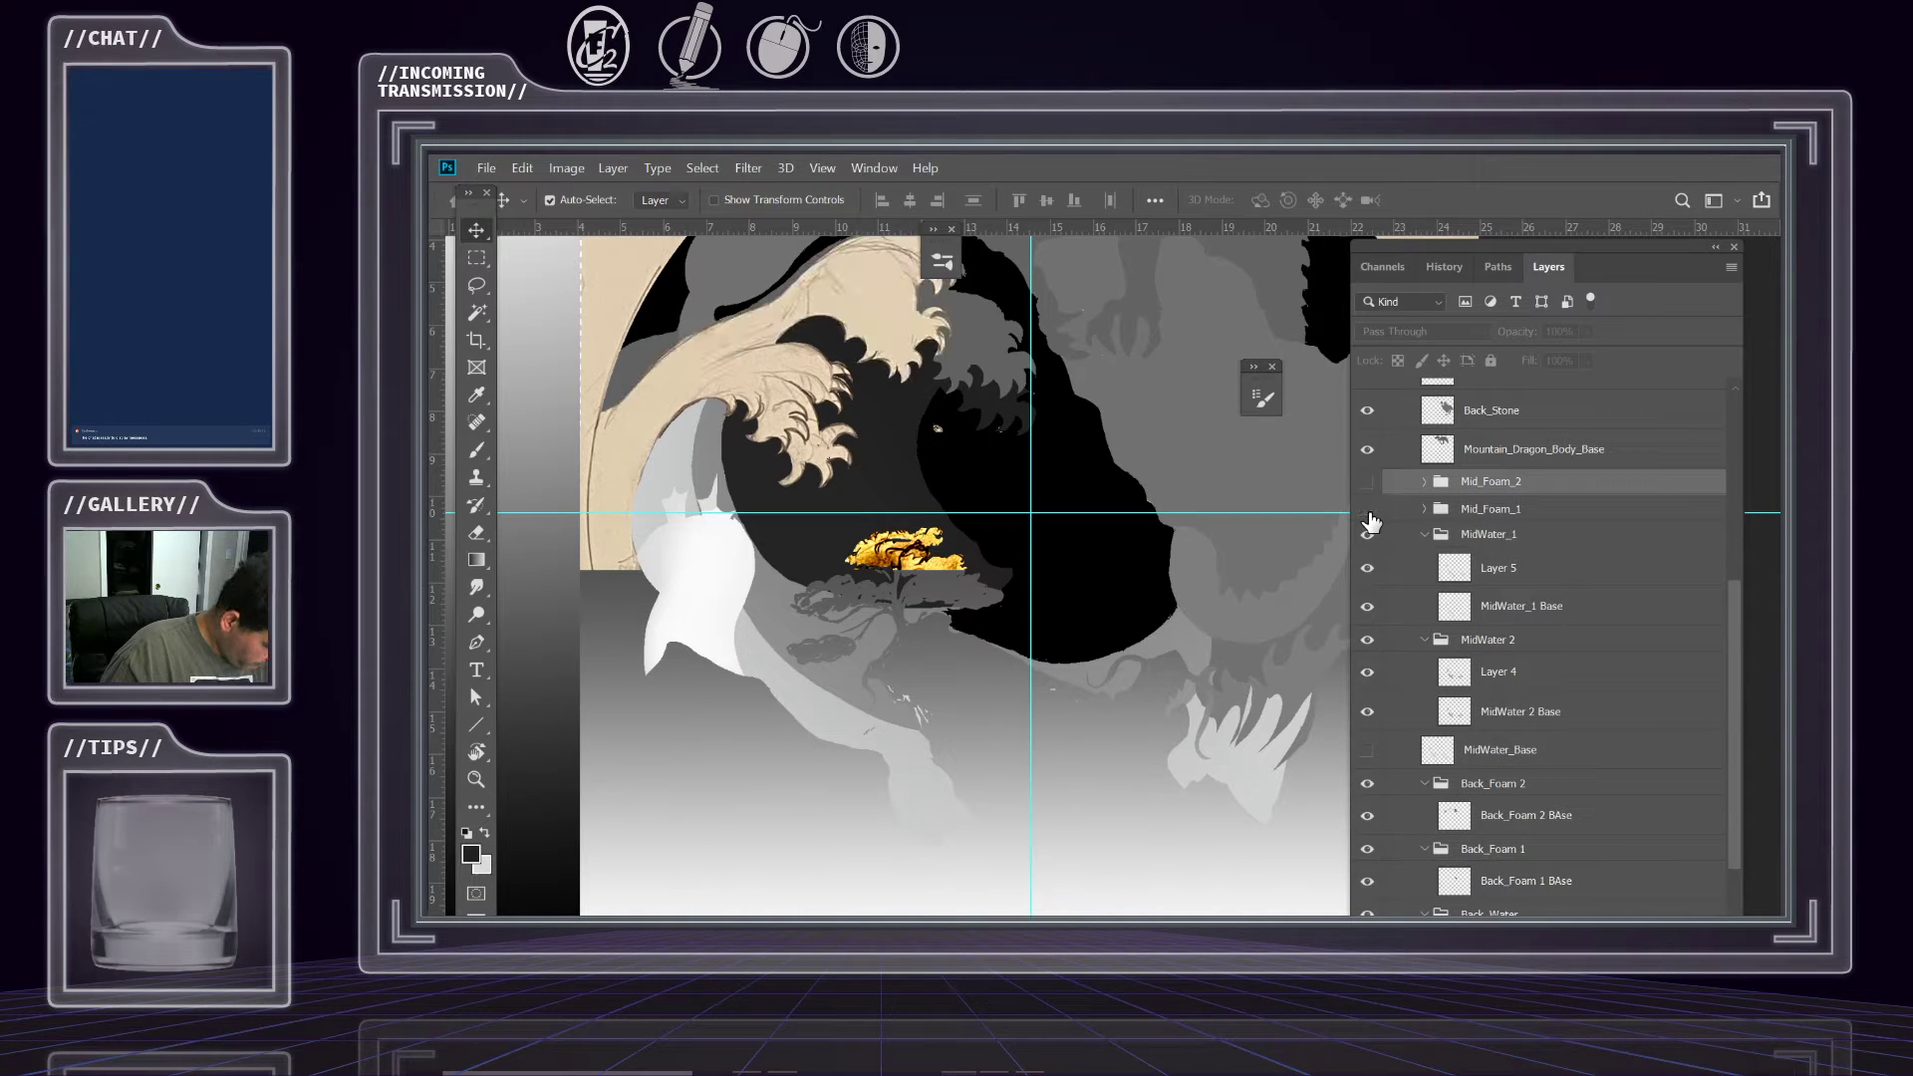
left_click(1368, 510)
left_click(1368, 510)
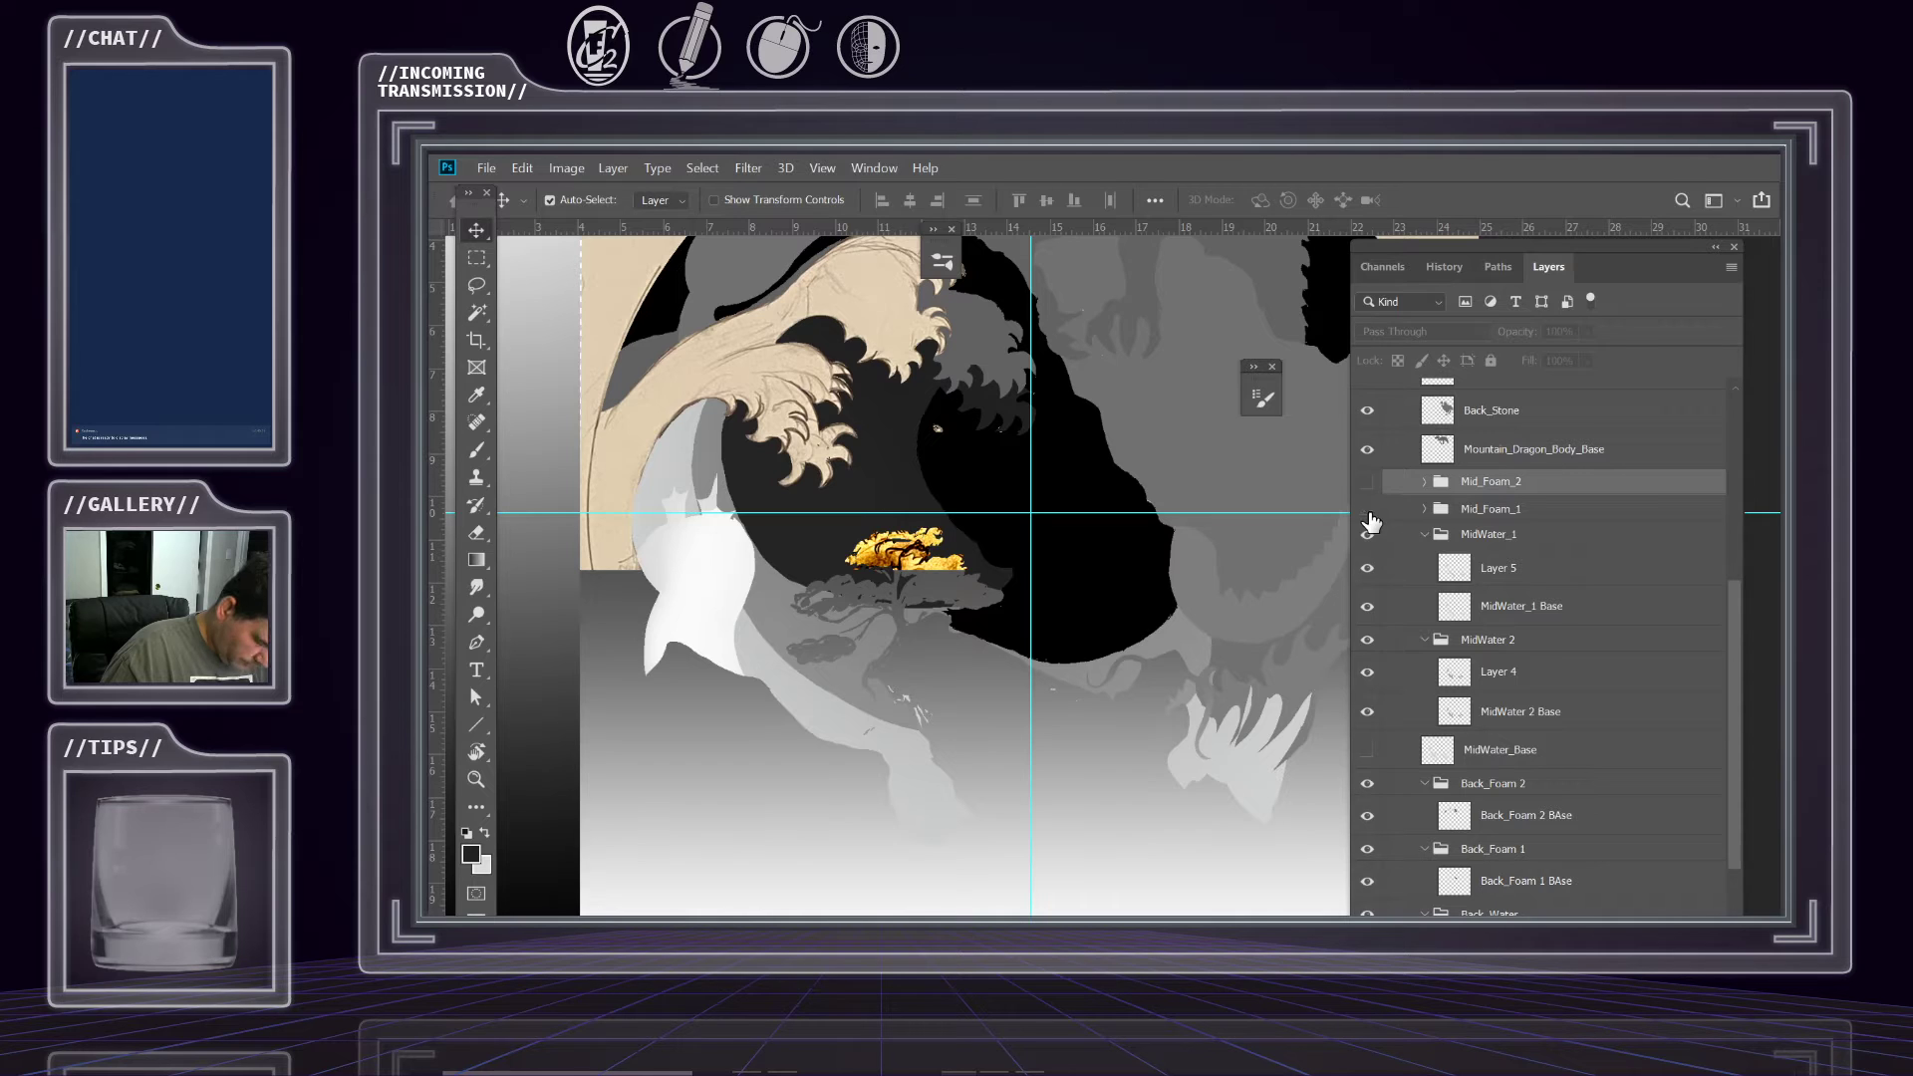
Hide the MidWater_1 and MidWater 2 groups.
left_click(1422, 541)
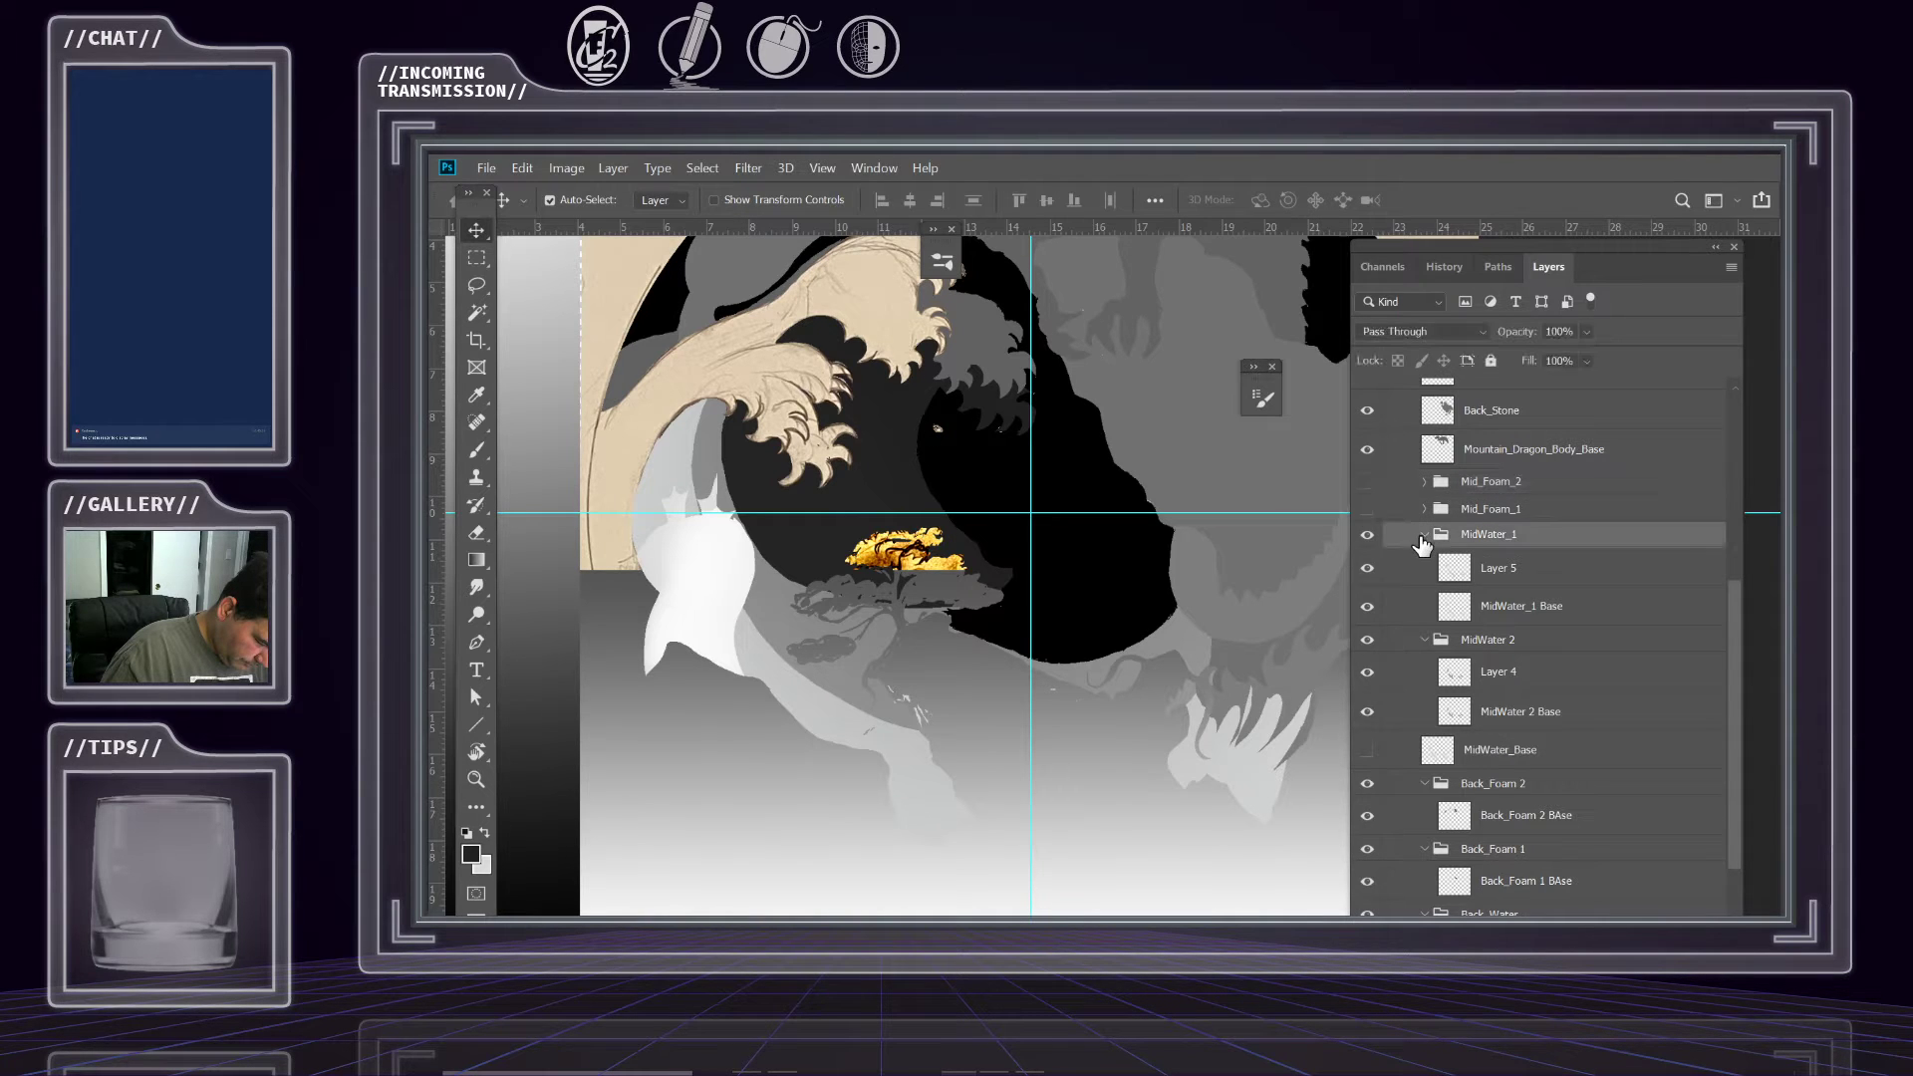
left_click(1368, 537)
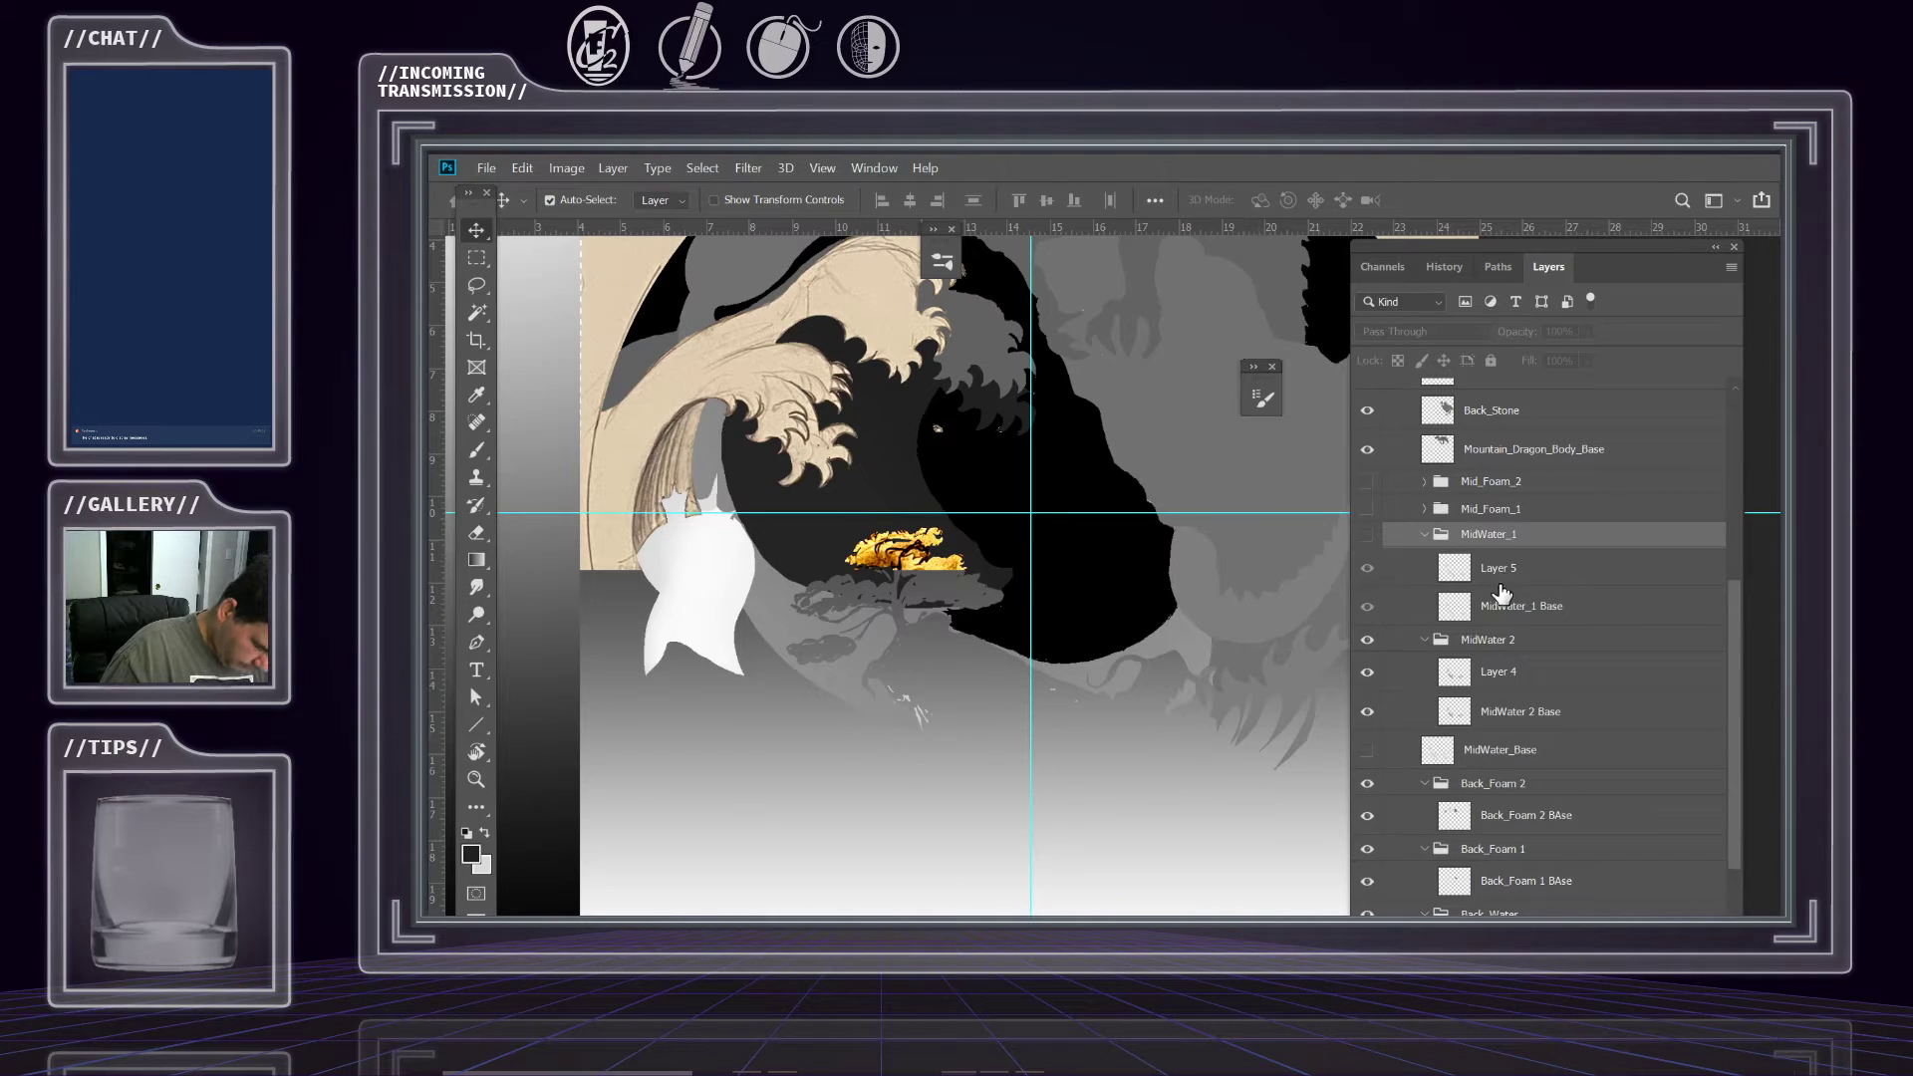
left_click(1367, 646)
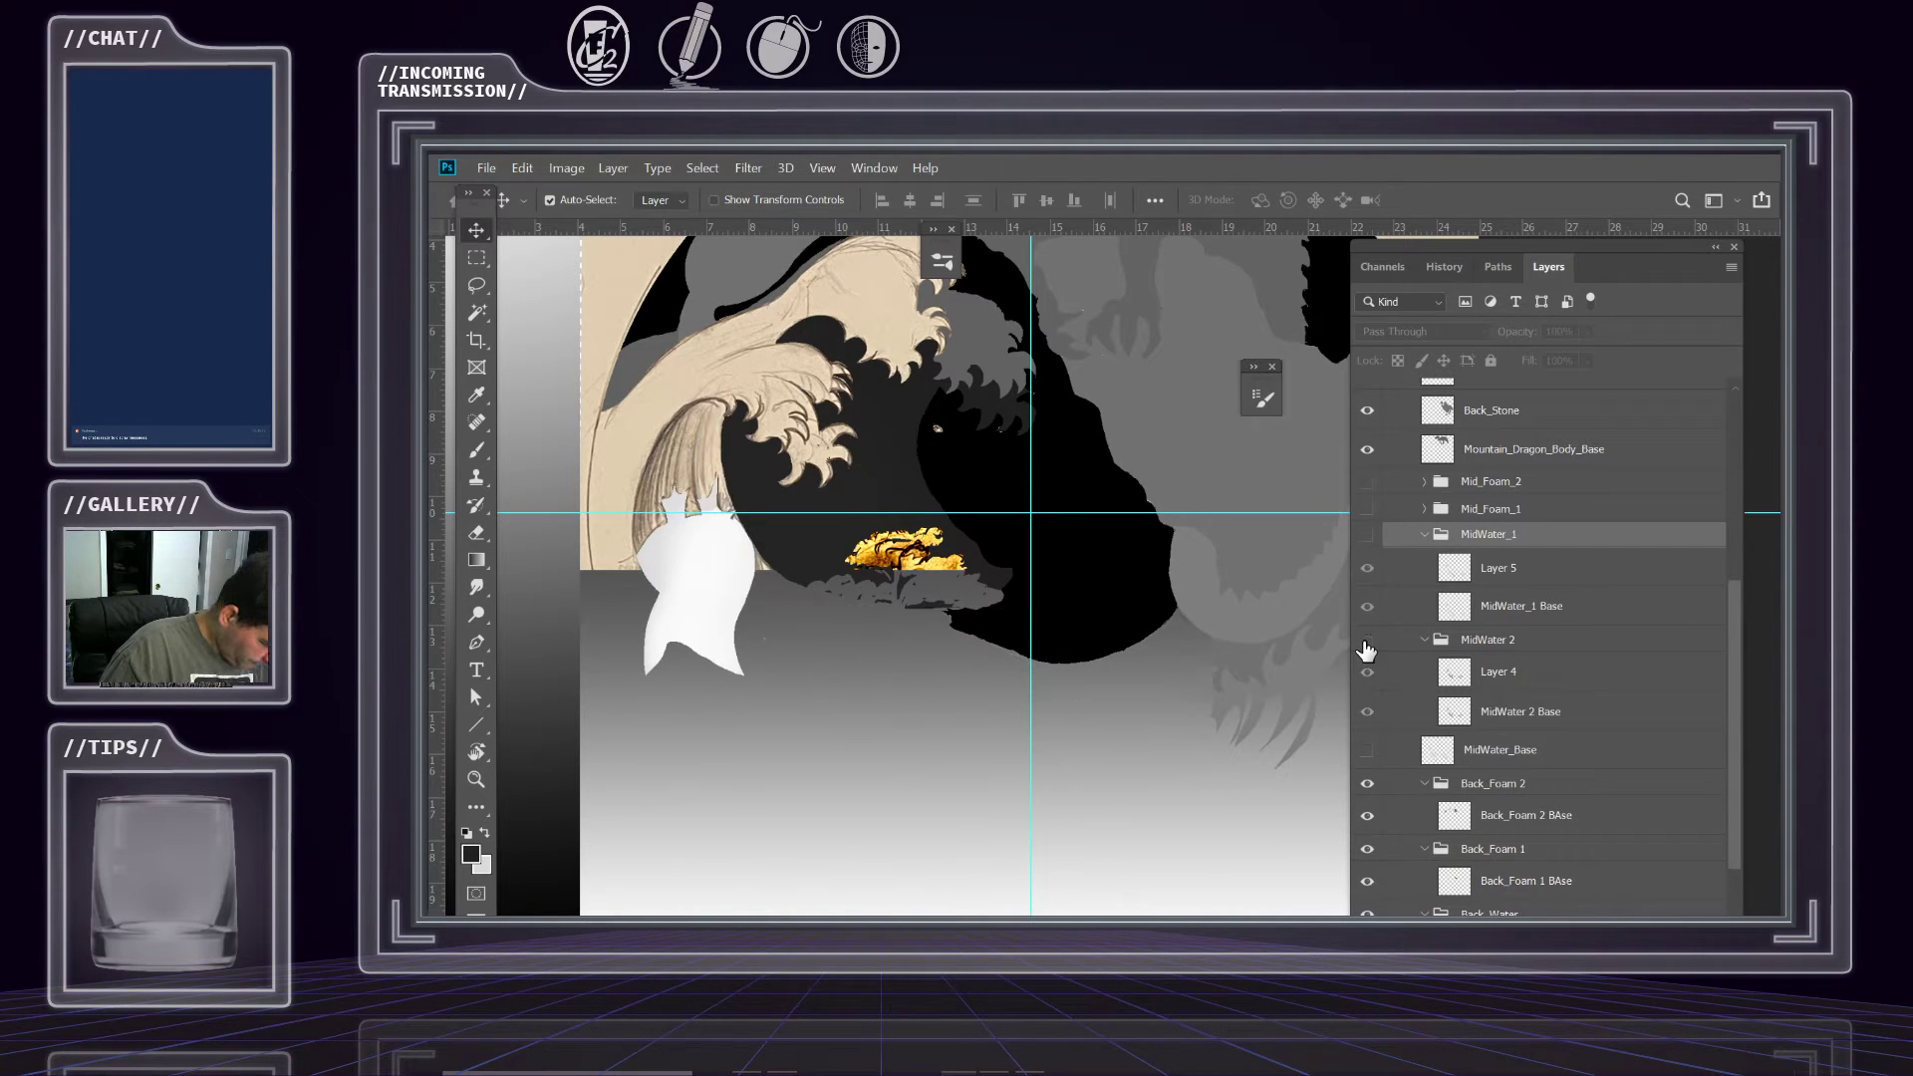
Toggle the Back_Foam 2 group off and on to identify its foam, and select the group.
scroll(1509, 658, "down", 3)
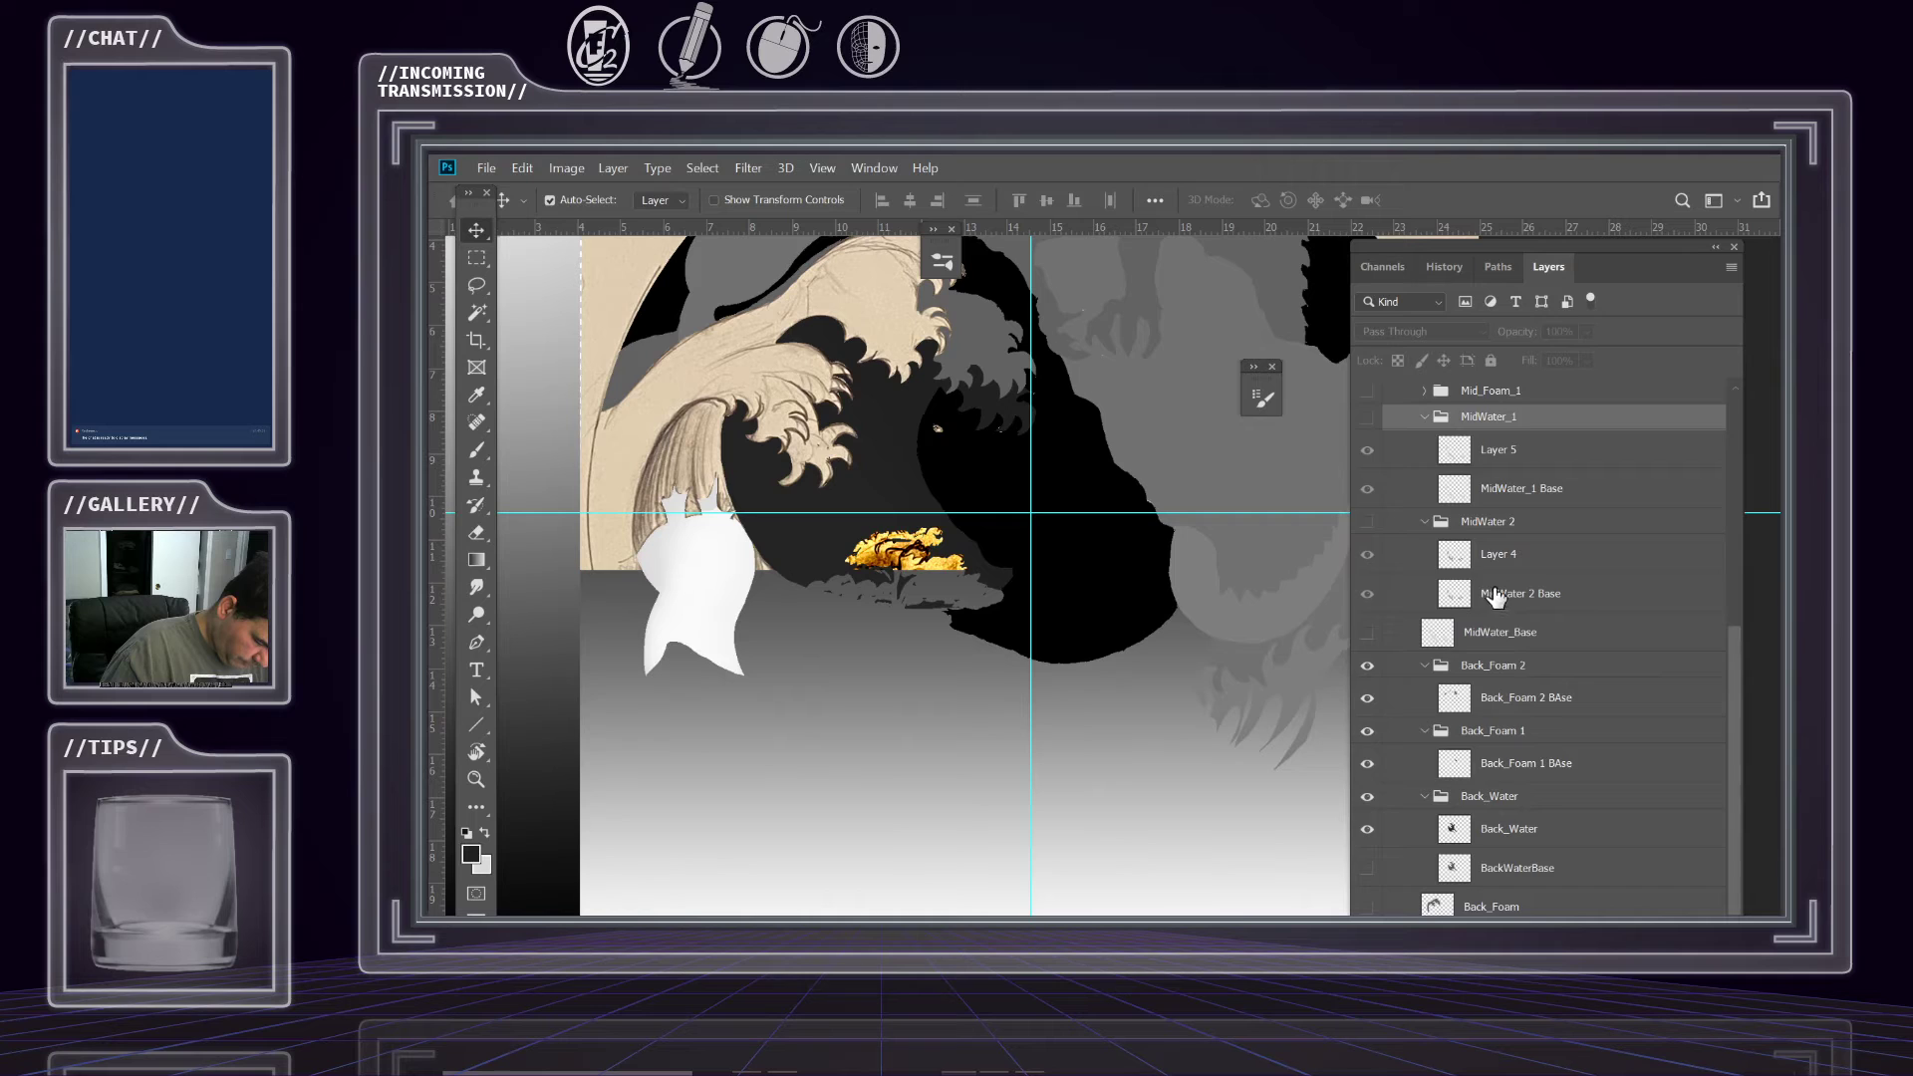
scroll(1493, 598, "down", 1)
left_click(1369, 630)
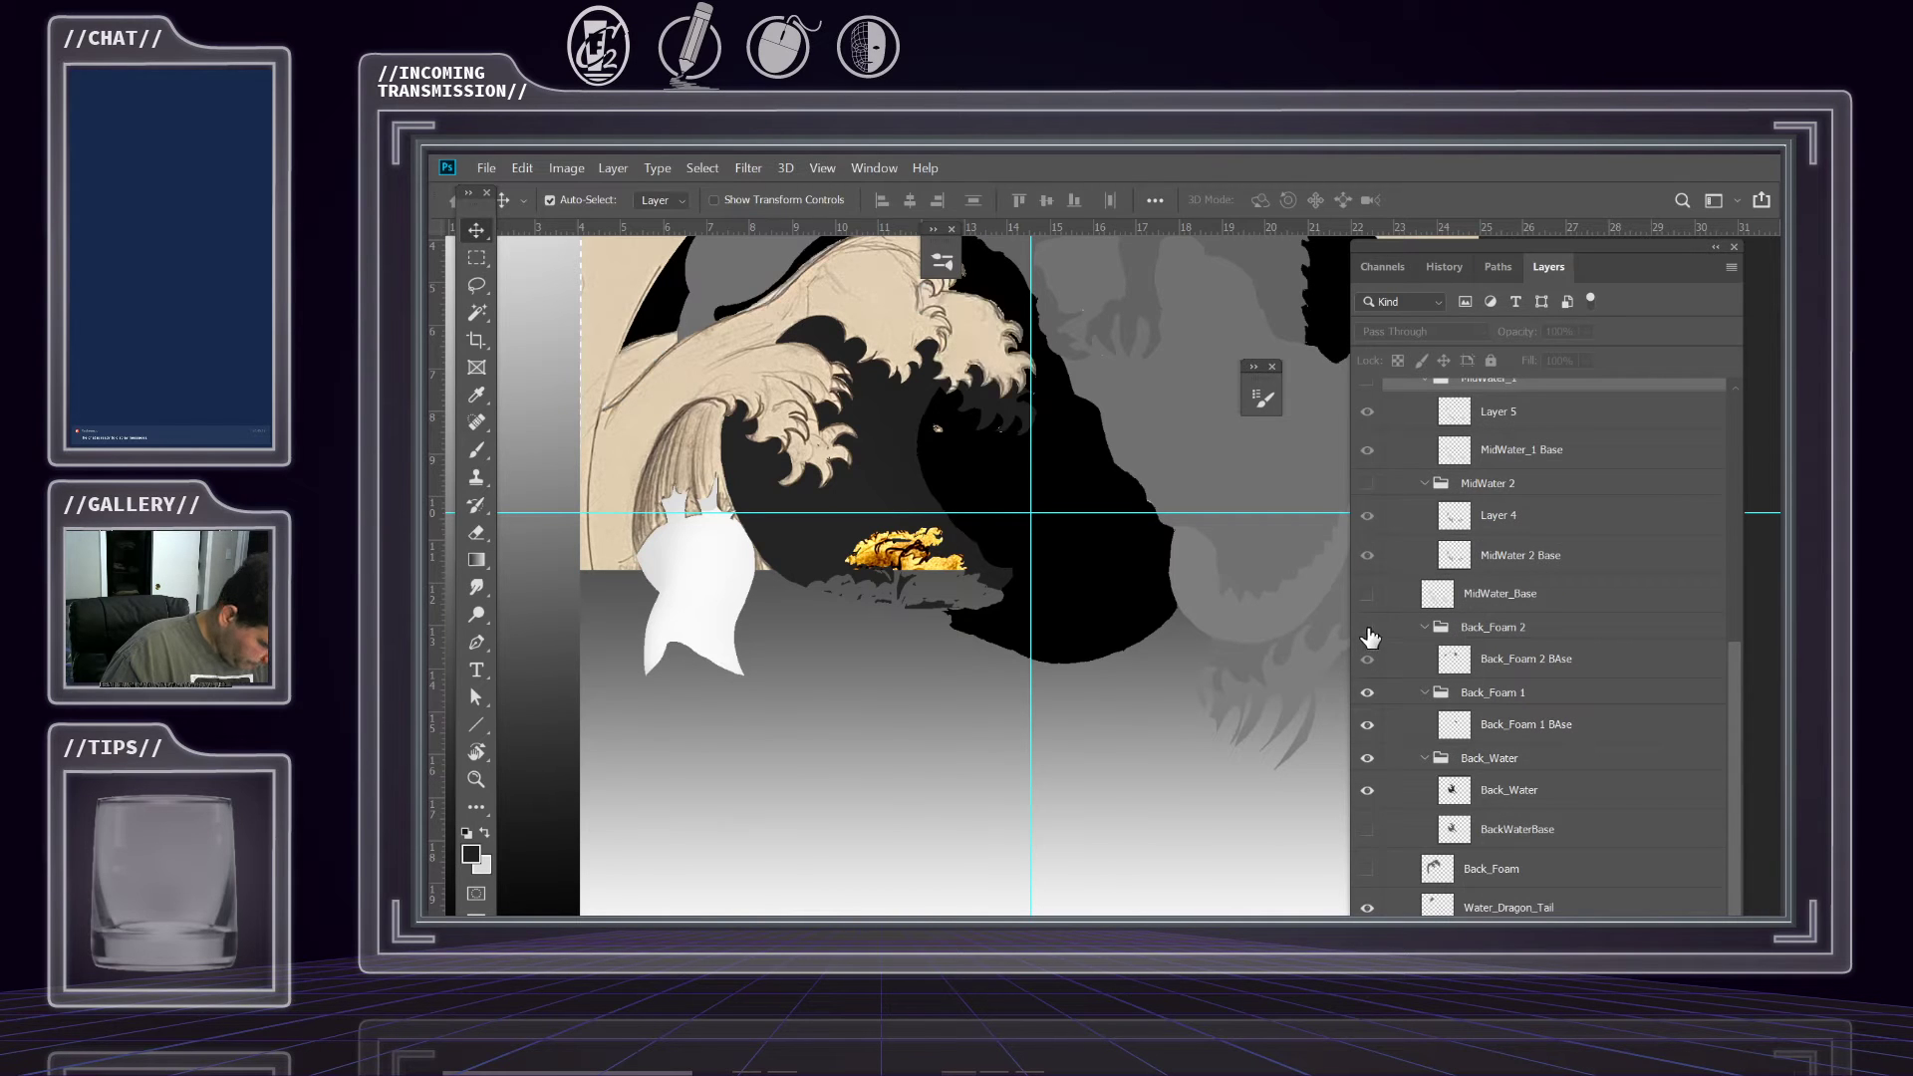
left_click(1368, 630)
left_click(1485, 632)
Select the GroundPlane layer and toggle its visibility off and on to check what it covers.
scroll(1495, 652, "down", 5)
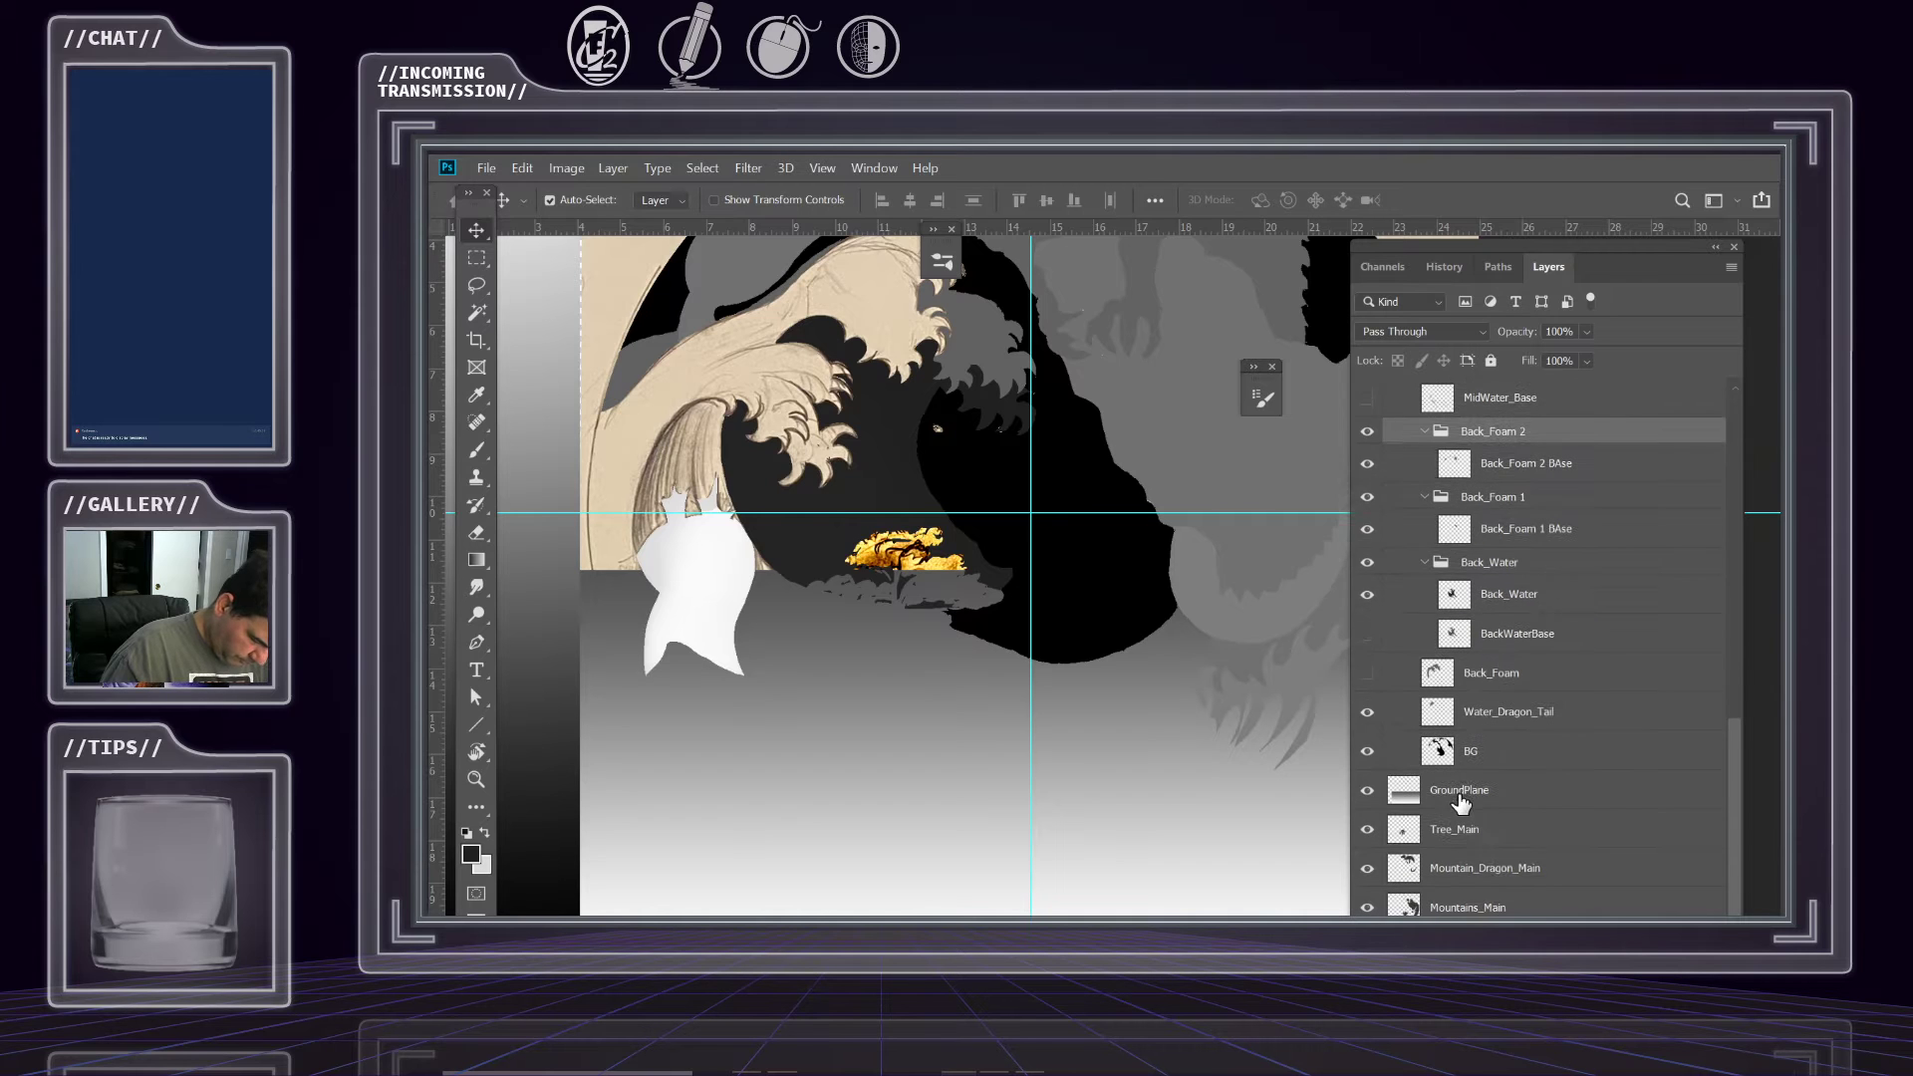
left_click(1458, 794)
left_click(1368, 792)
left_click(1368, 792)
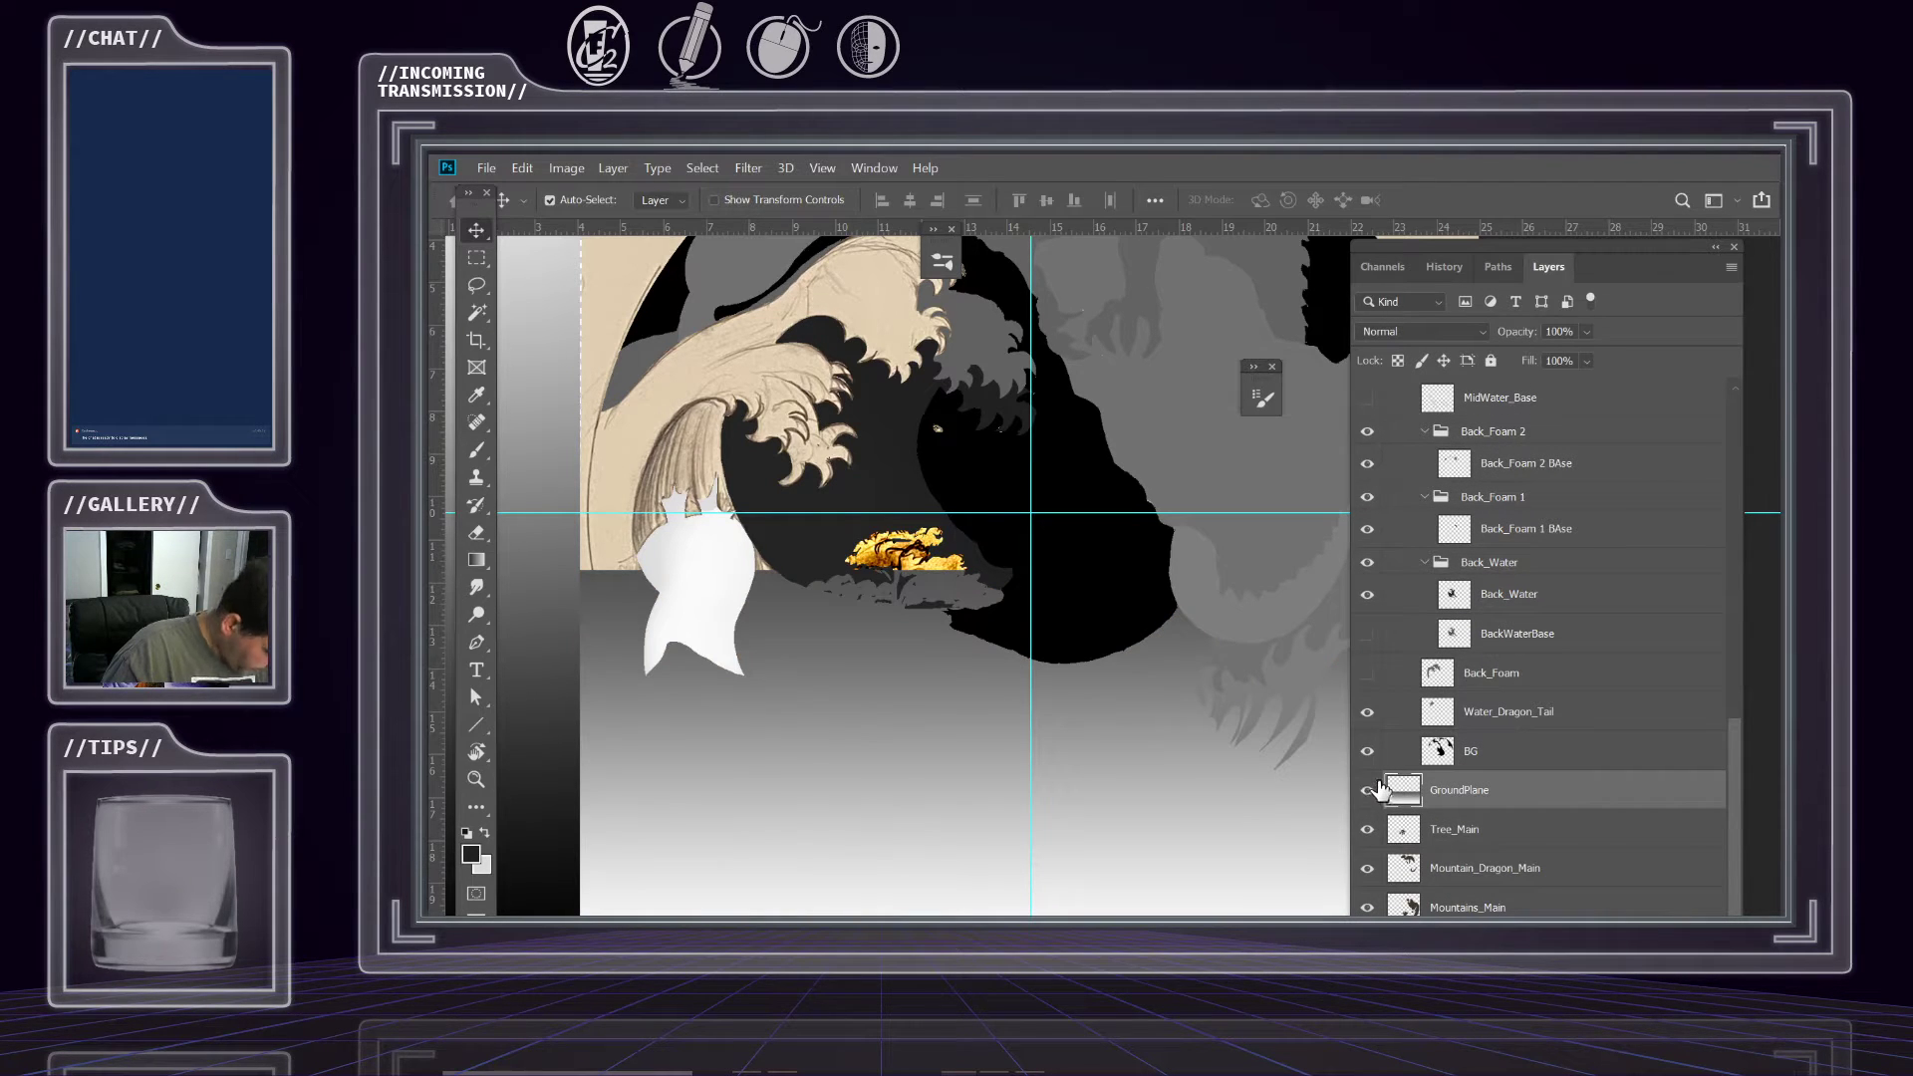
Darken the GroundPlane gradient with a Levels adjustment, setting the black input level to 58 so it blends into the back water.
scroll(854, 631, "down", 1)
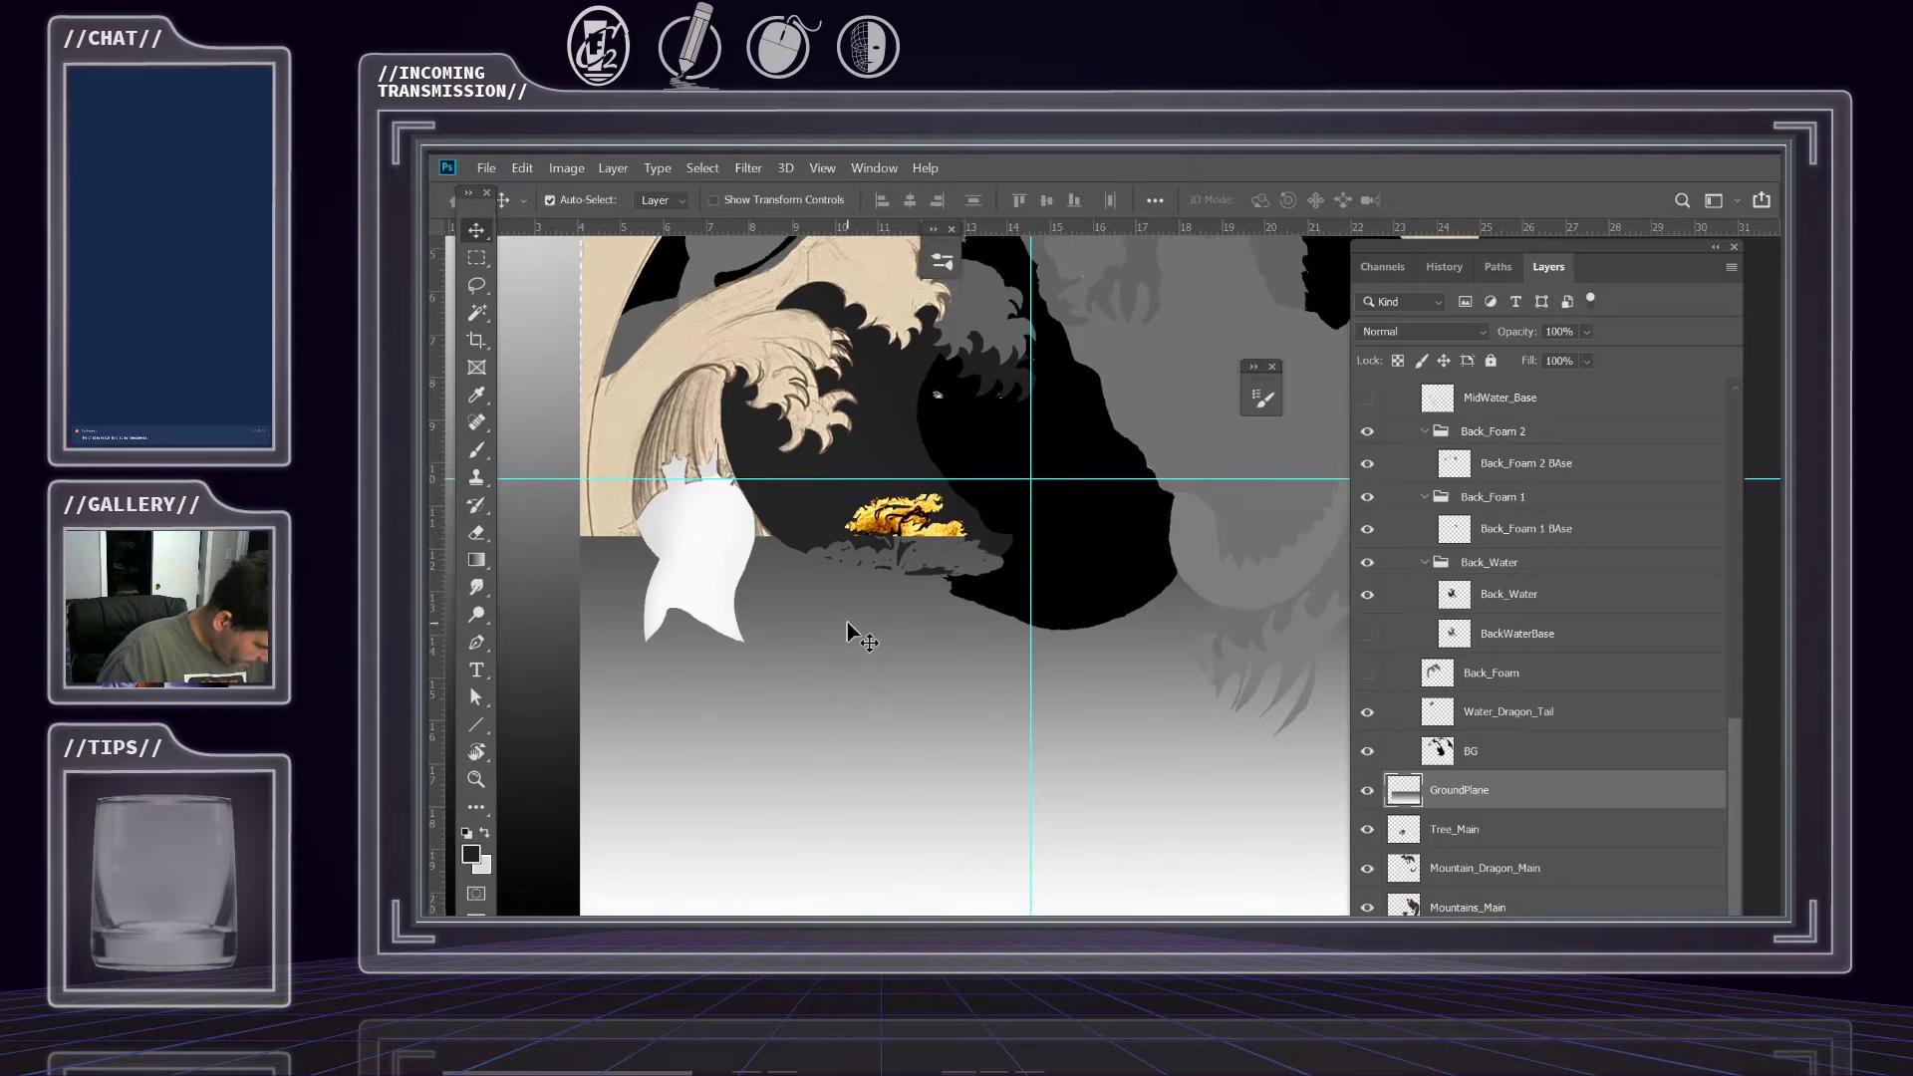
scroll(952, 601, "down", 5)
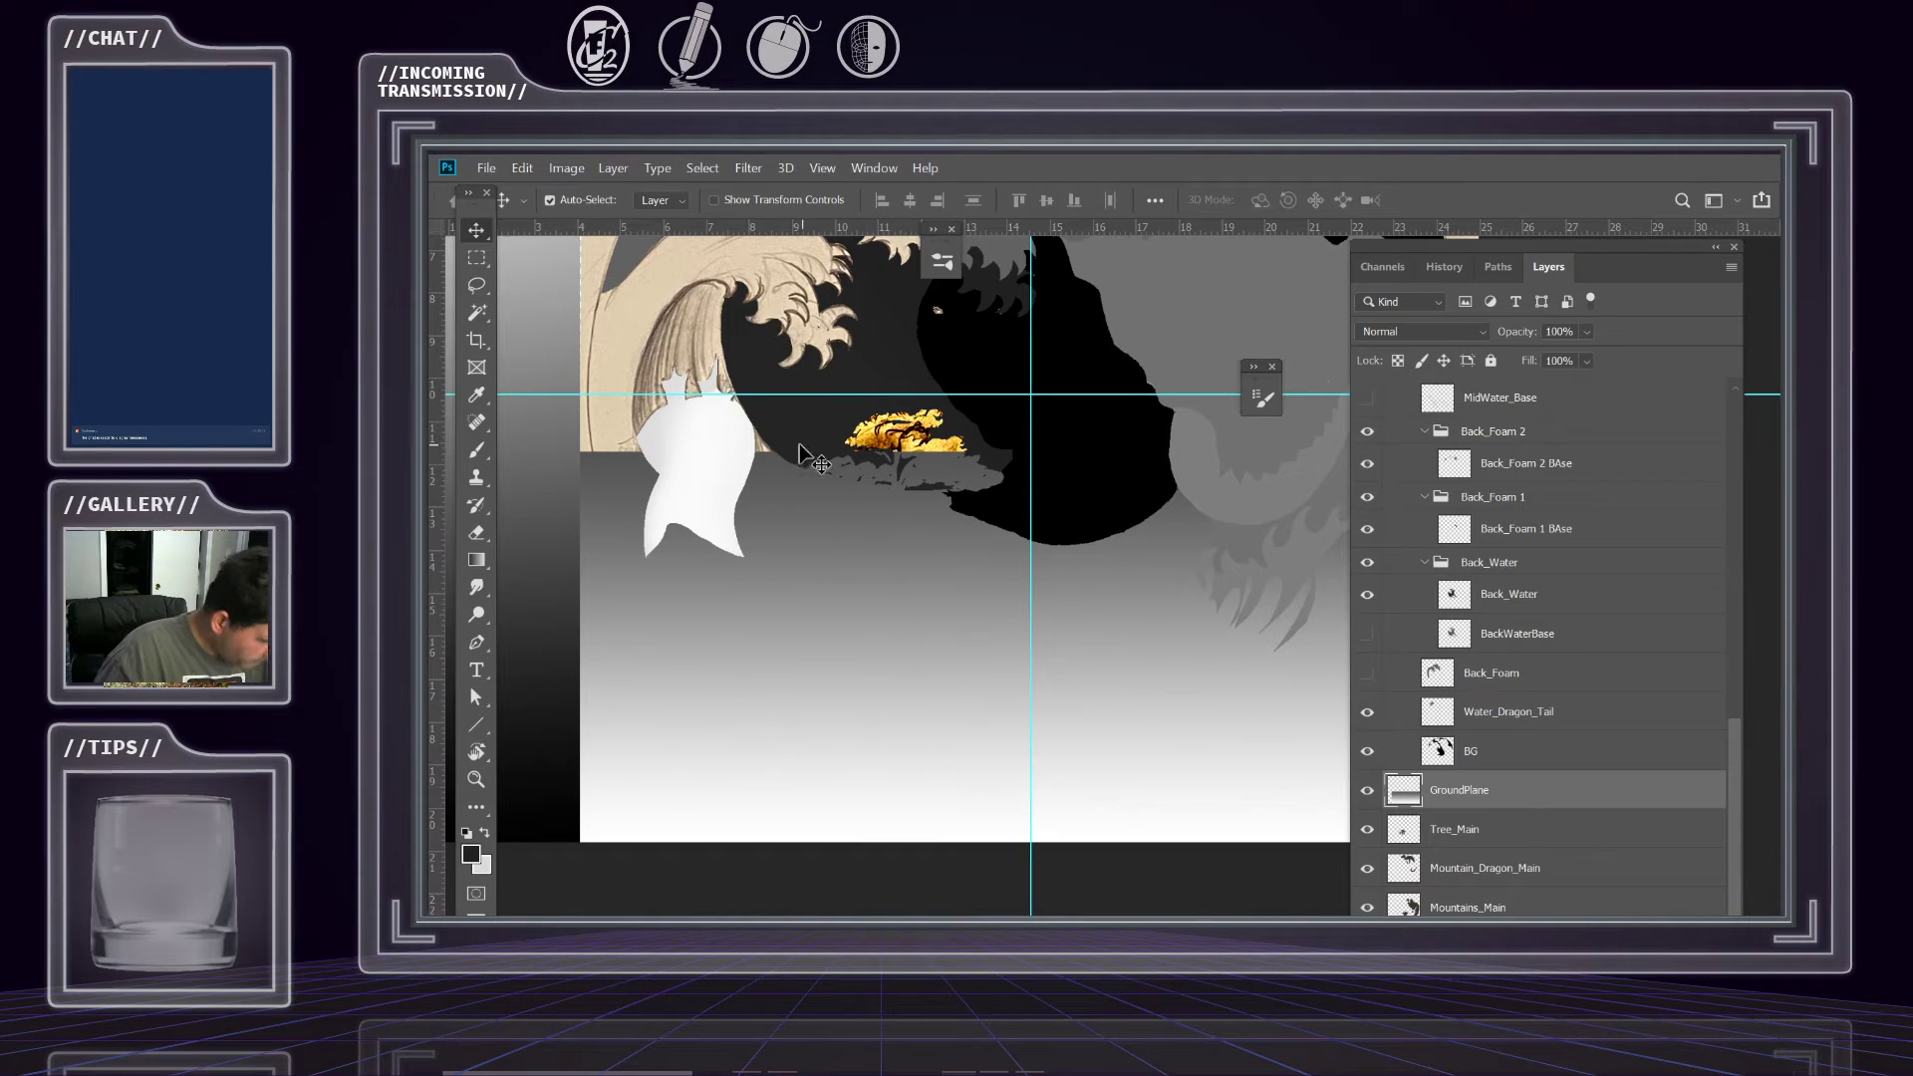
key("z")
left_click_drag(778, 476, 839, 438)
left_click(613, 168)
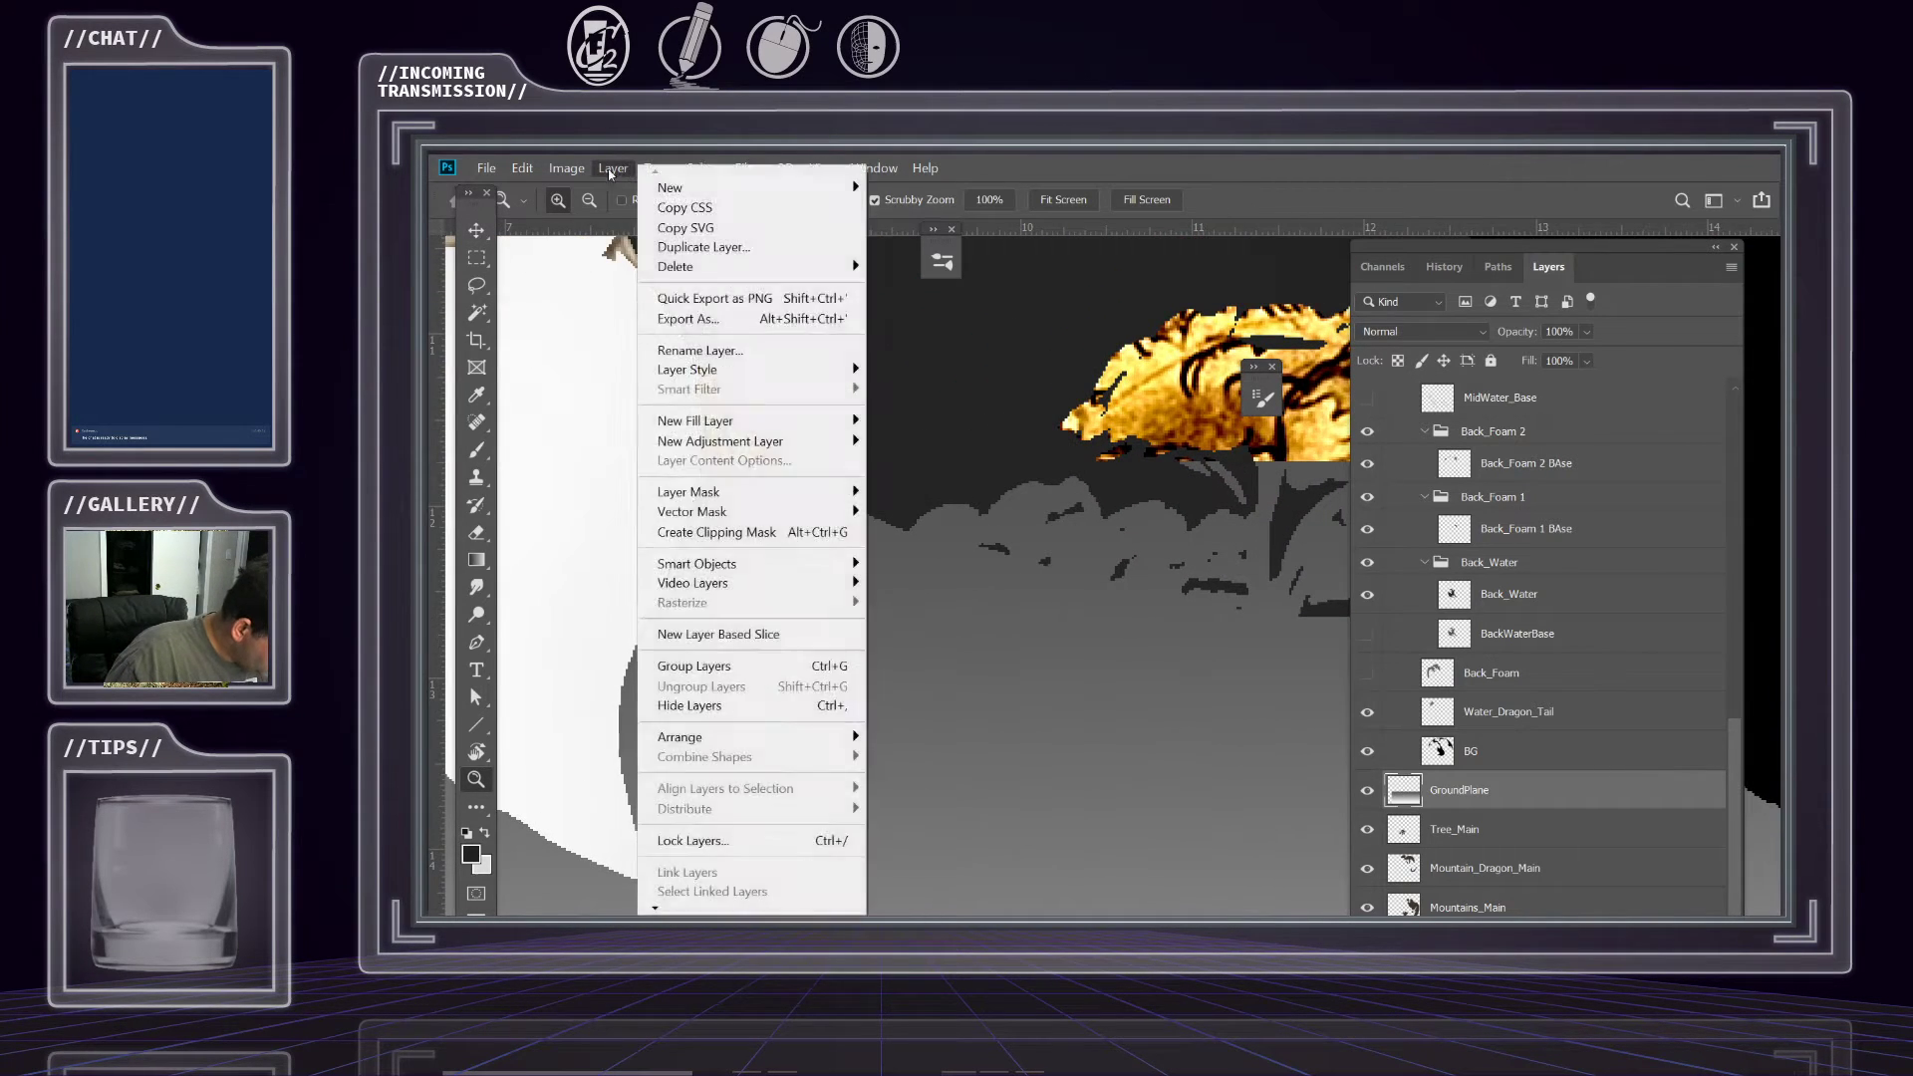
mouse_move(567, 167)
mouse_move(599, 223)
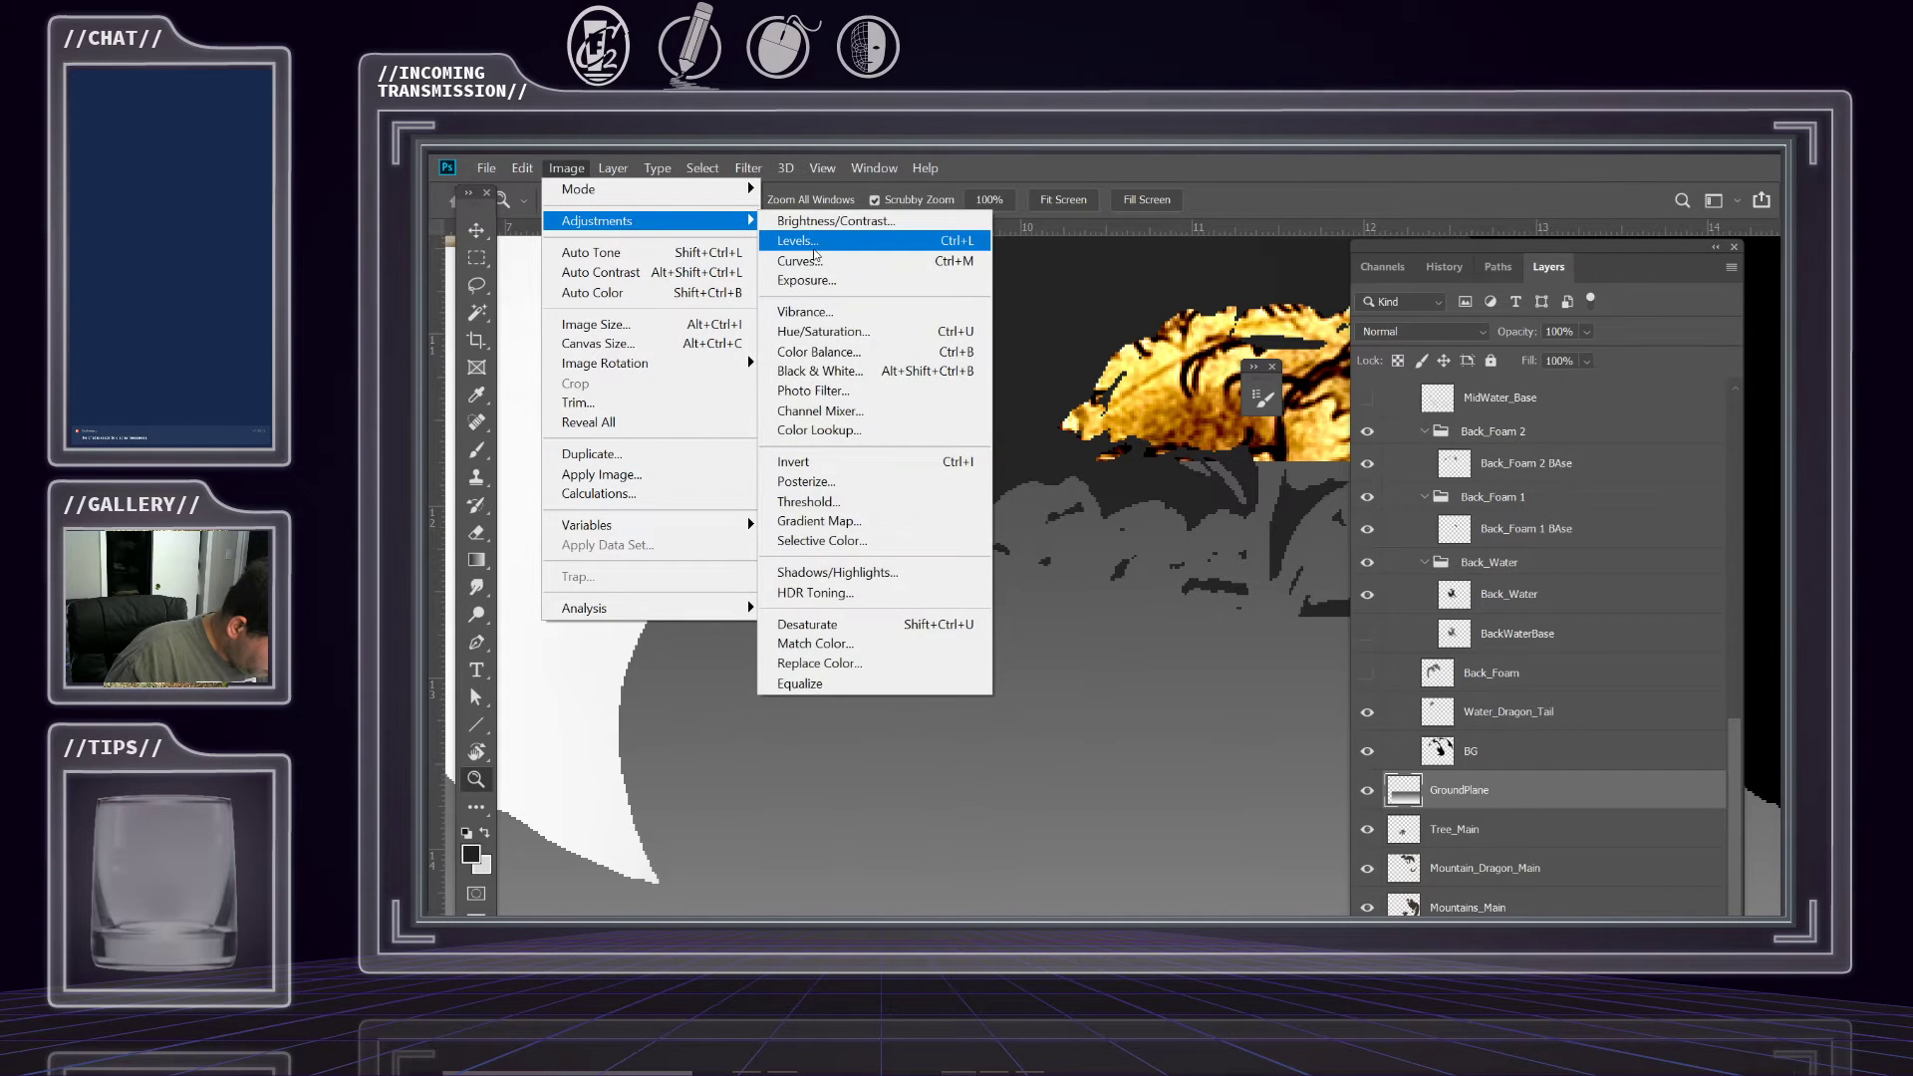
key("Escape")
key("i")
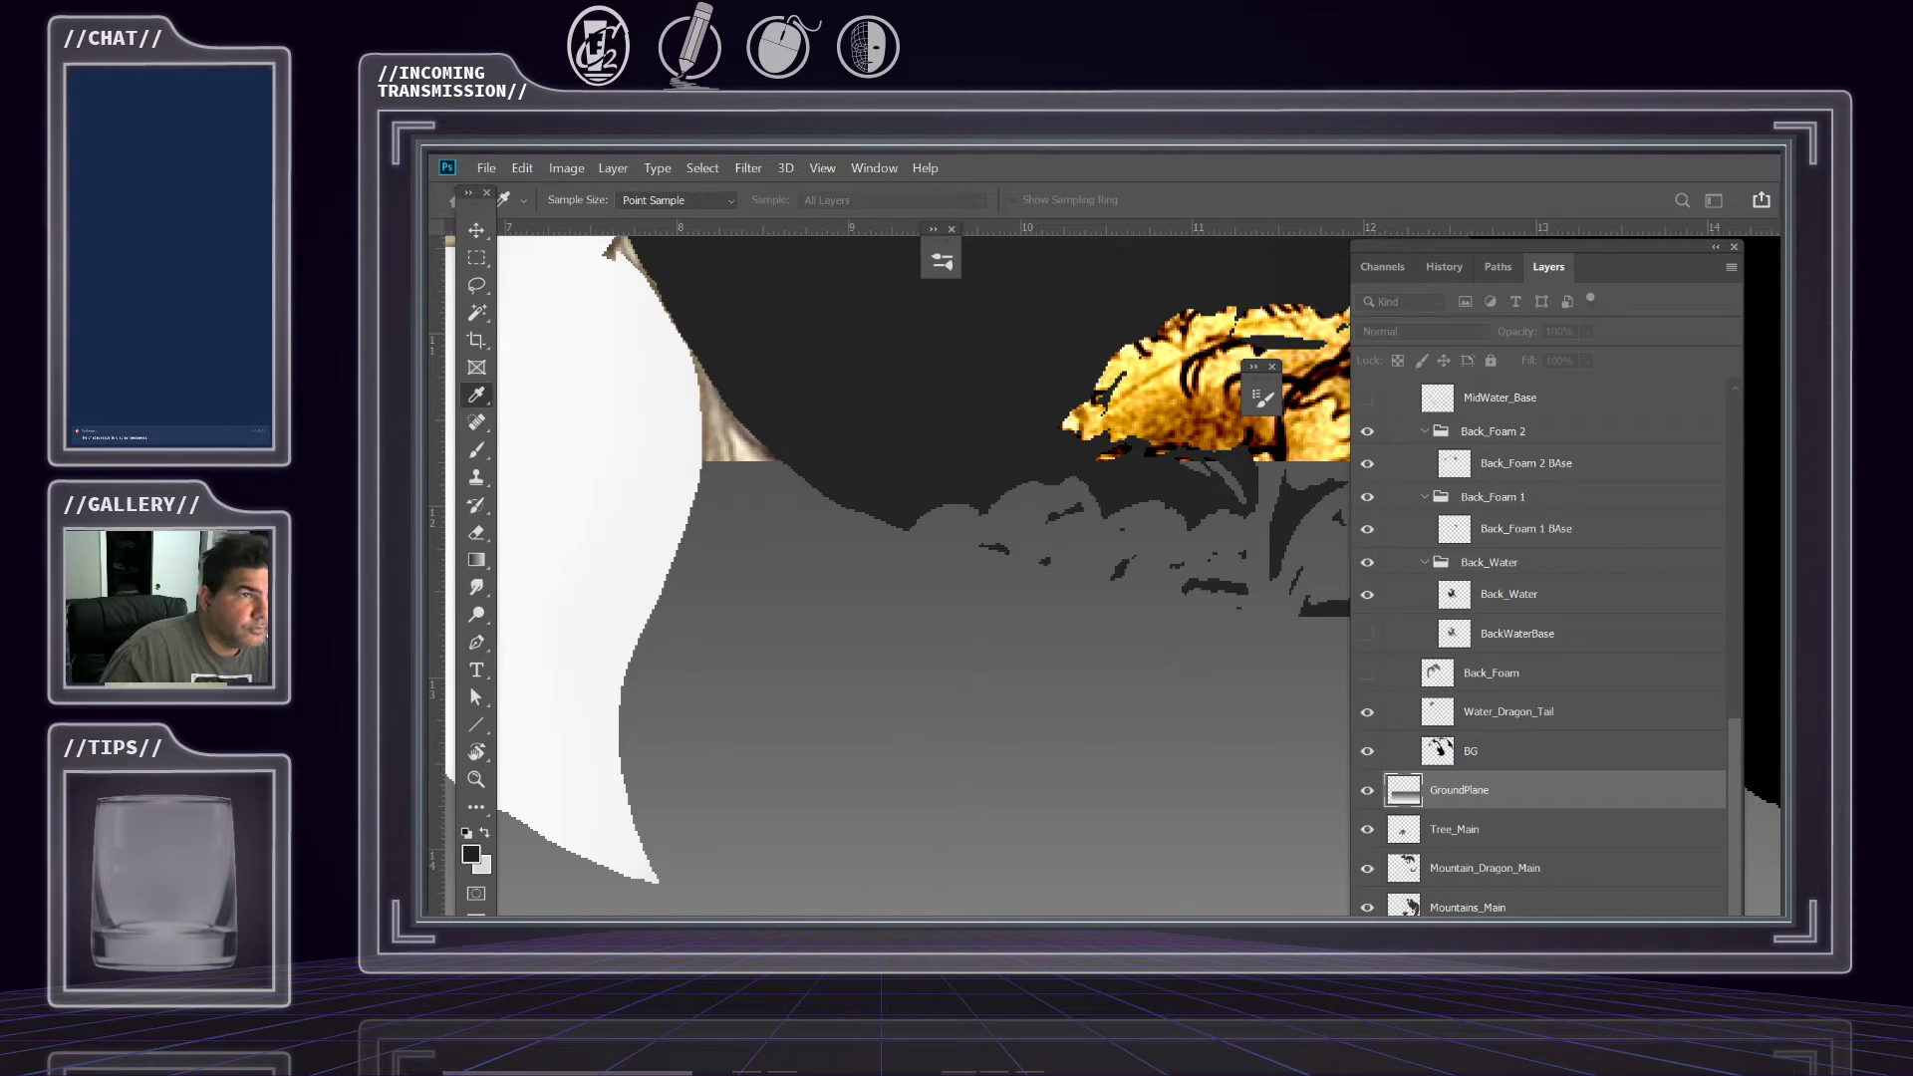
key("ctrl+l")
left_click_drag(1226, 176, 1215, 484)
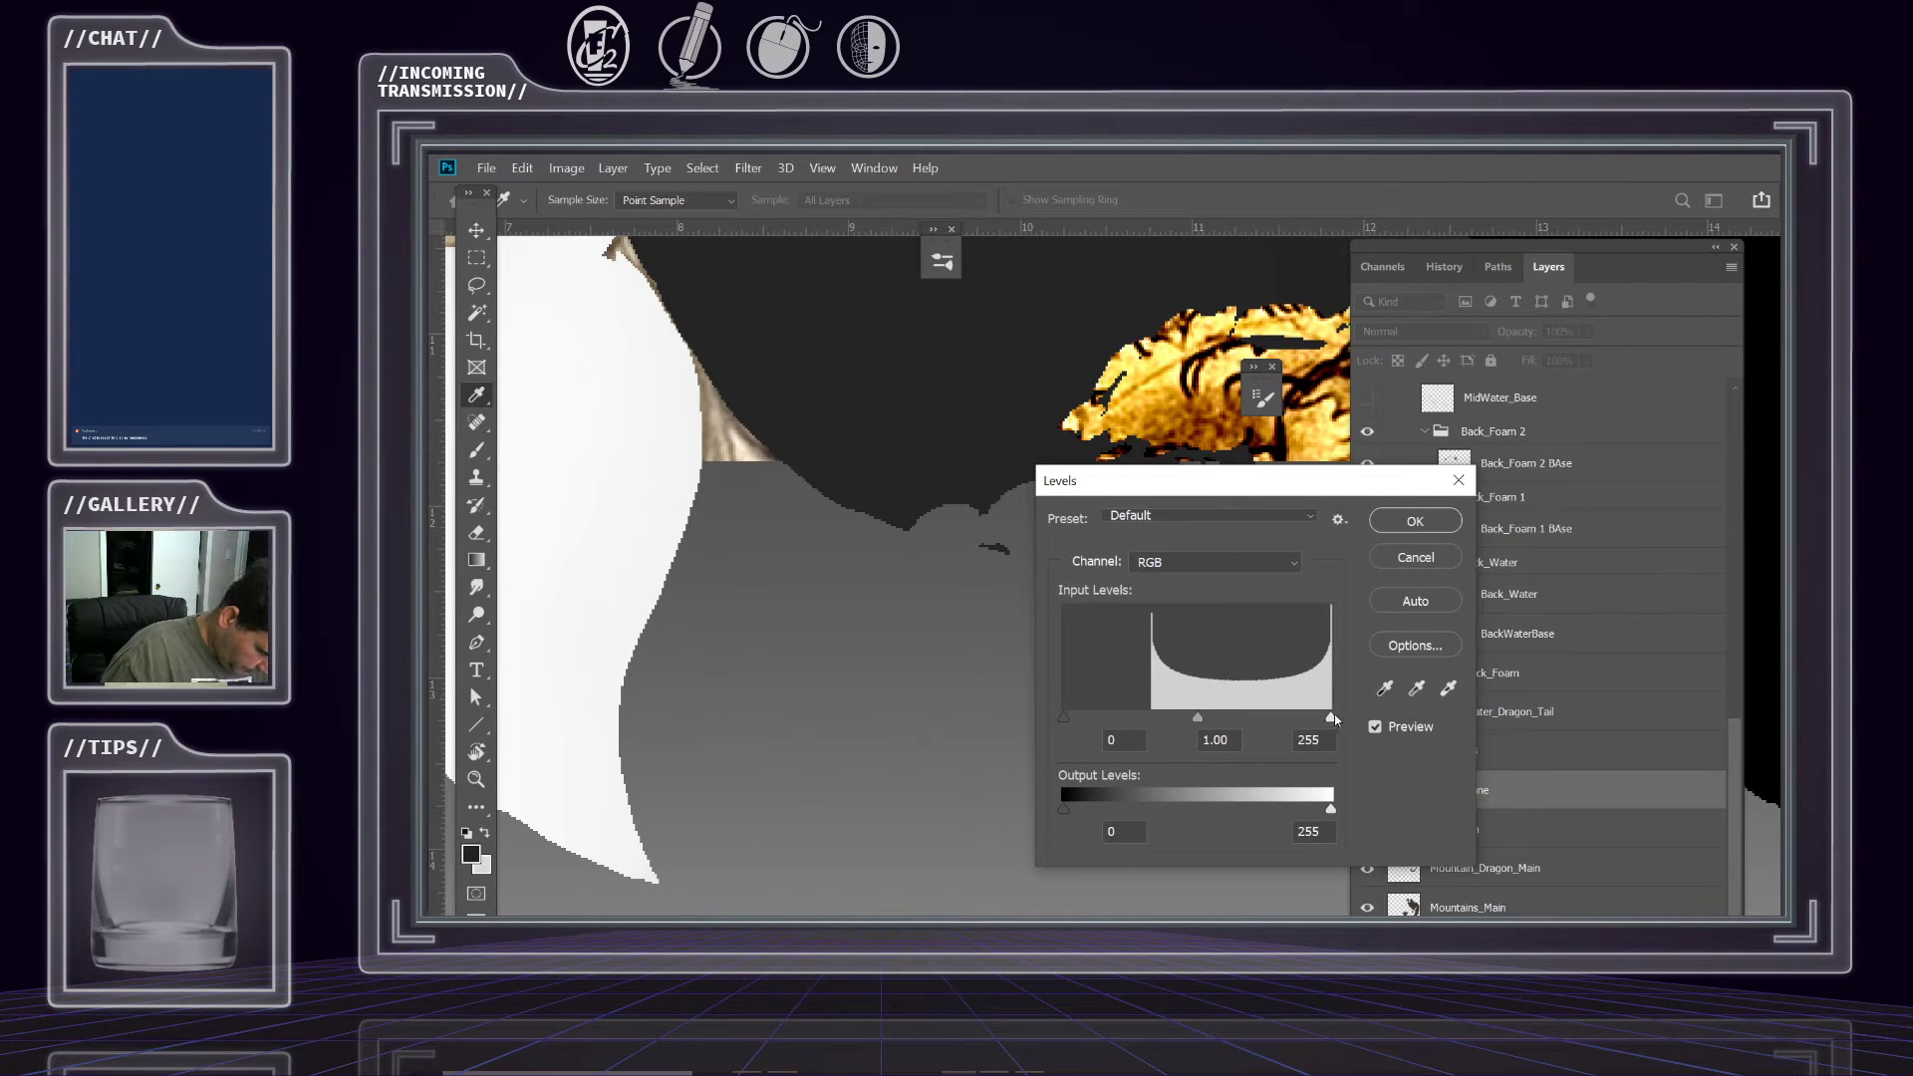
left_click_drag(1333, 717, 1435, 708)
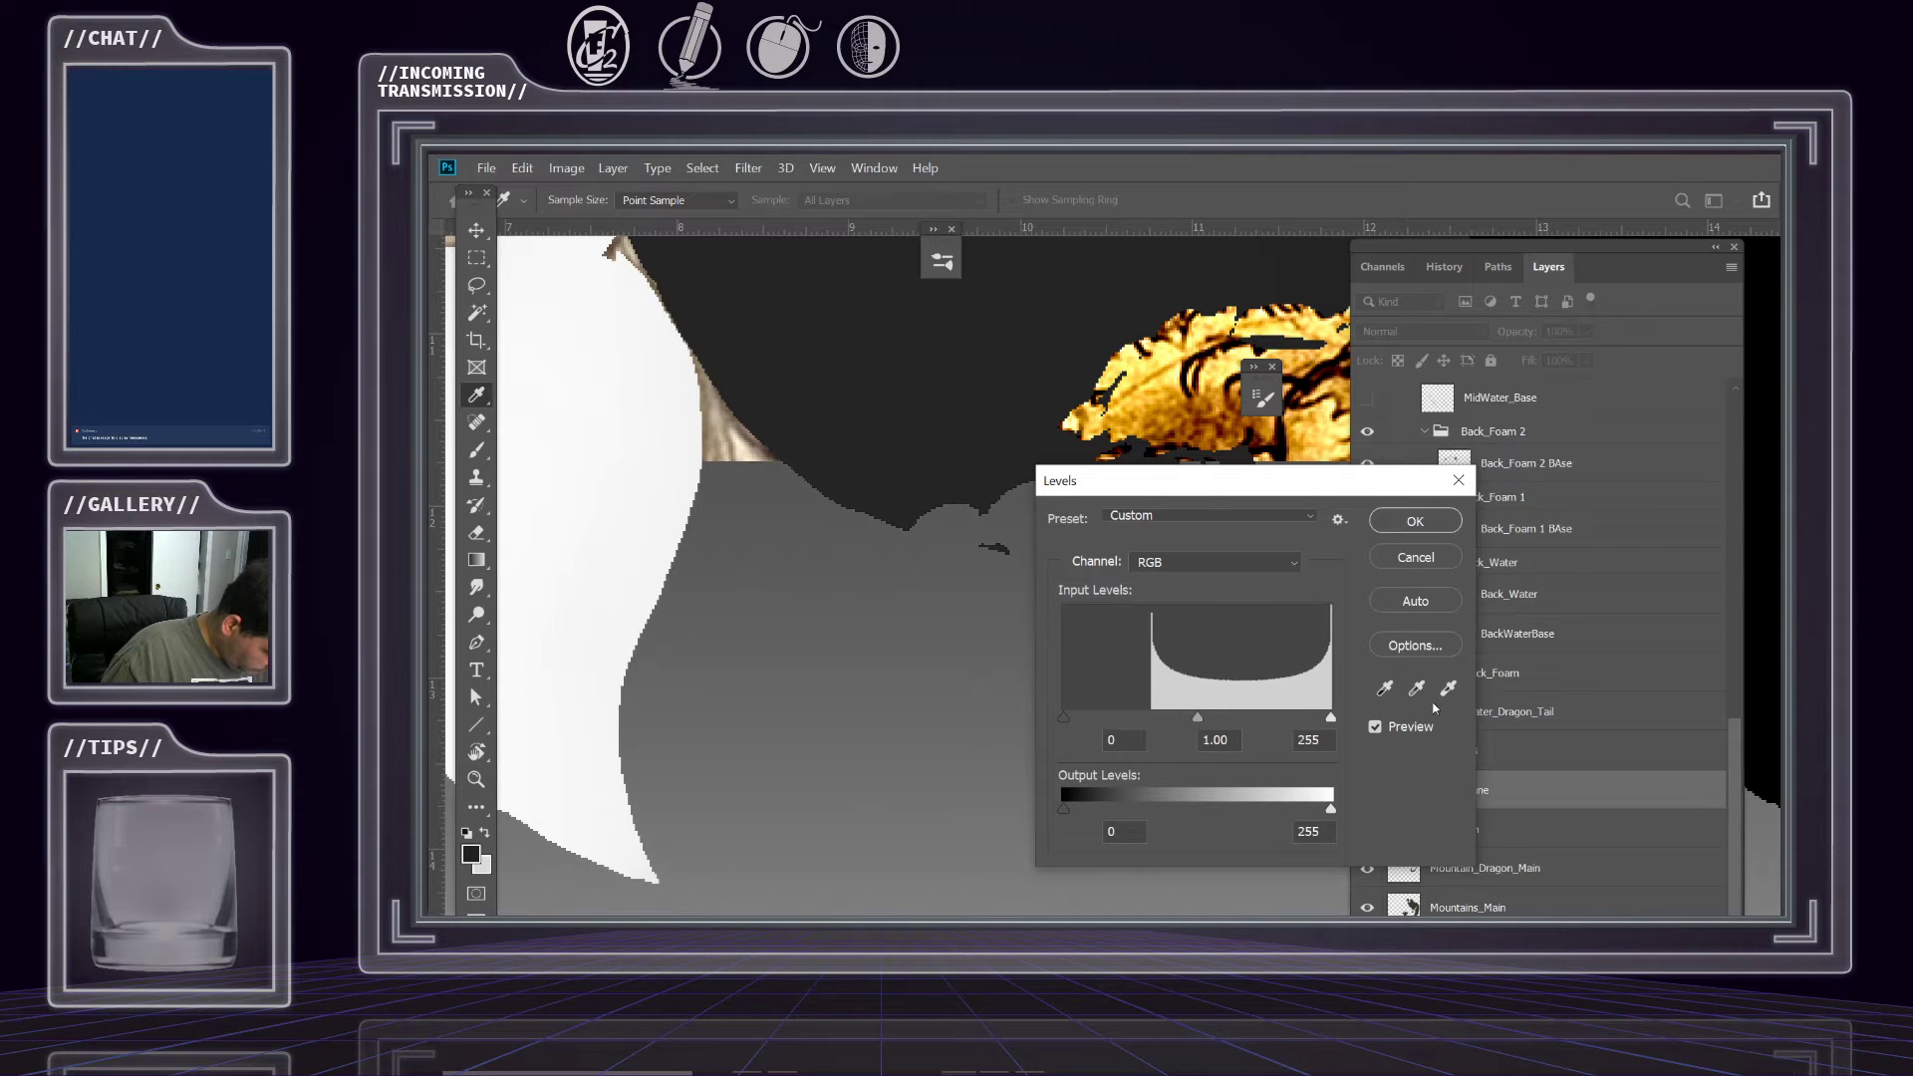
left_click_drag(1064, 718, 1123, 722)
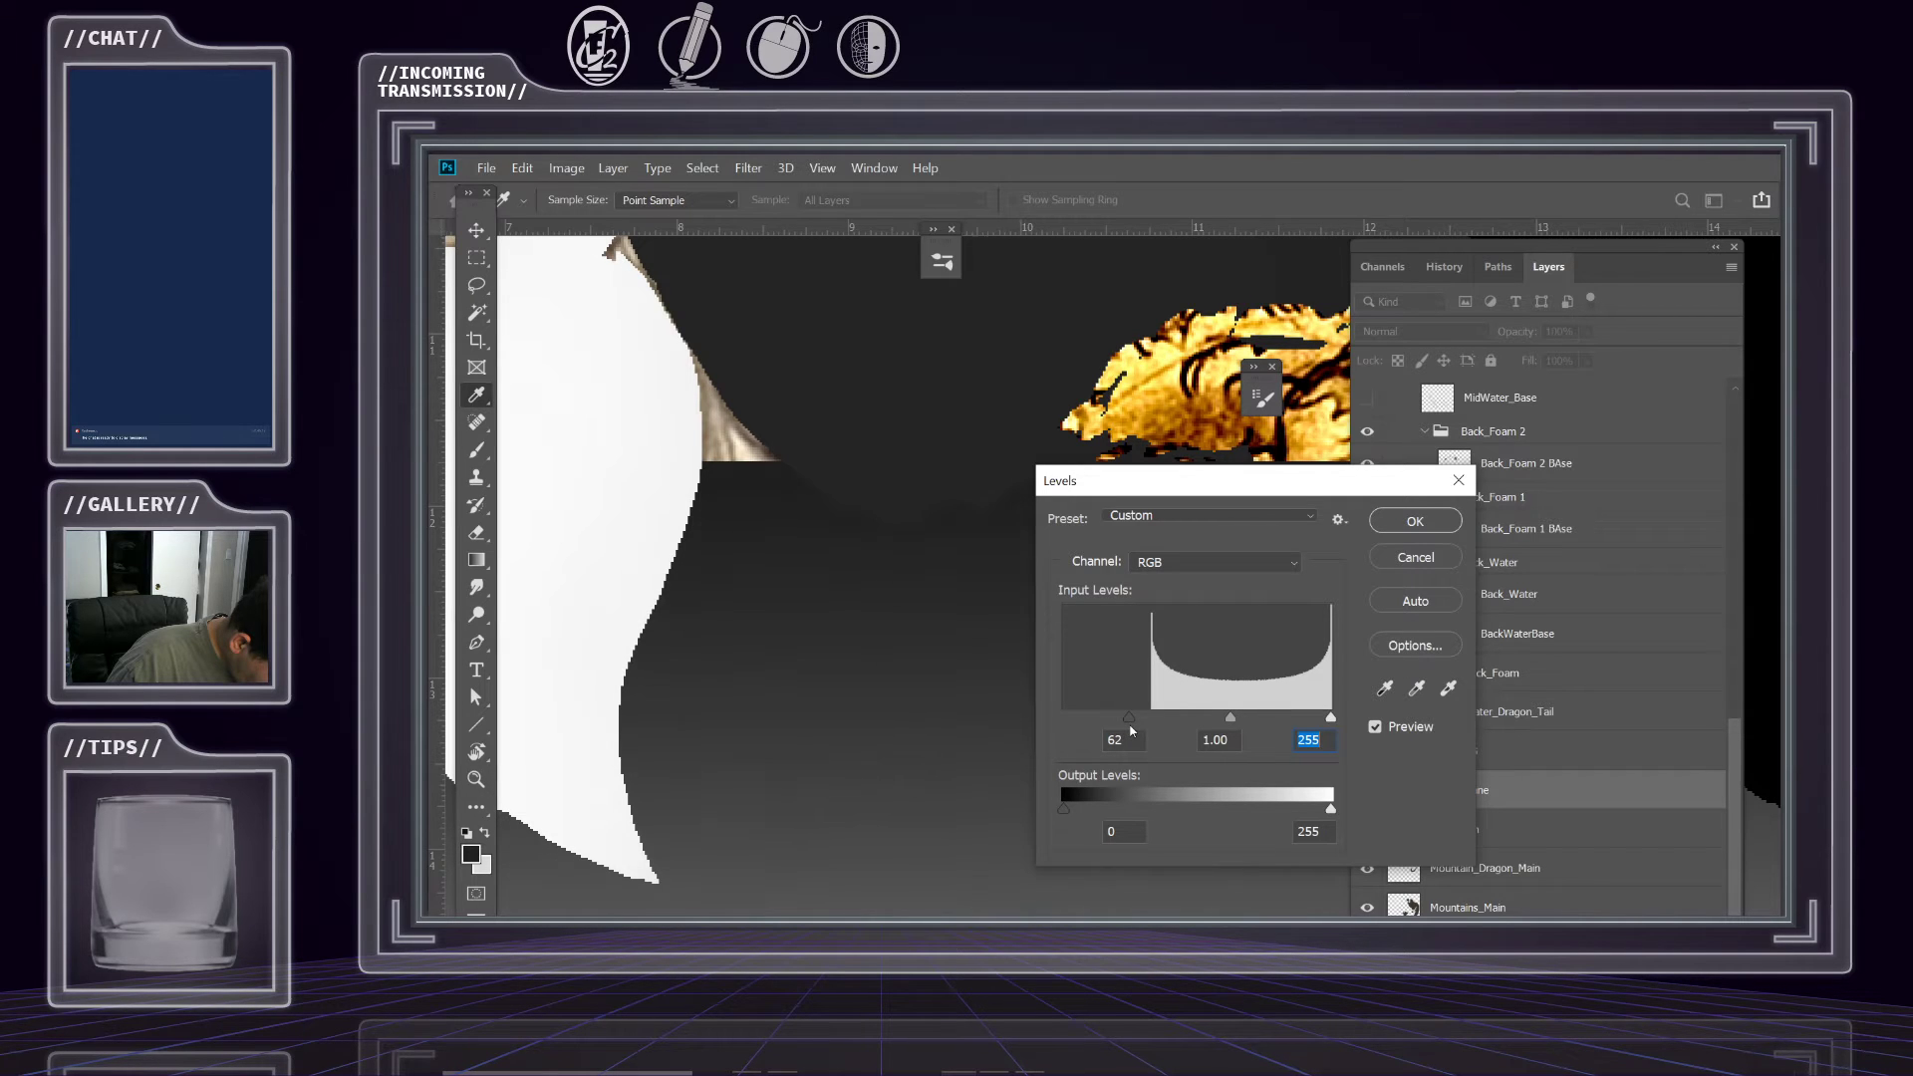
left_click_drag(1129, 730, 1123, 731)
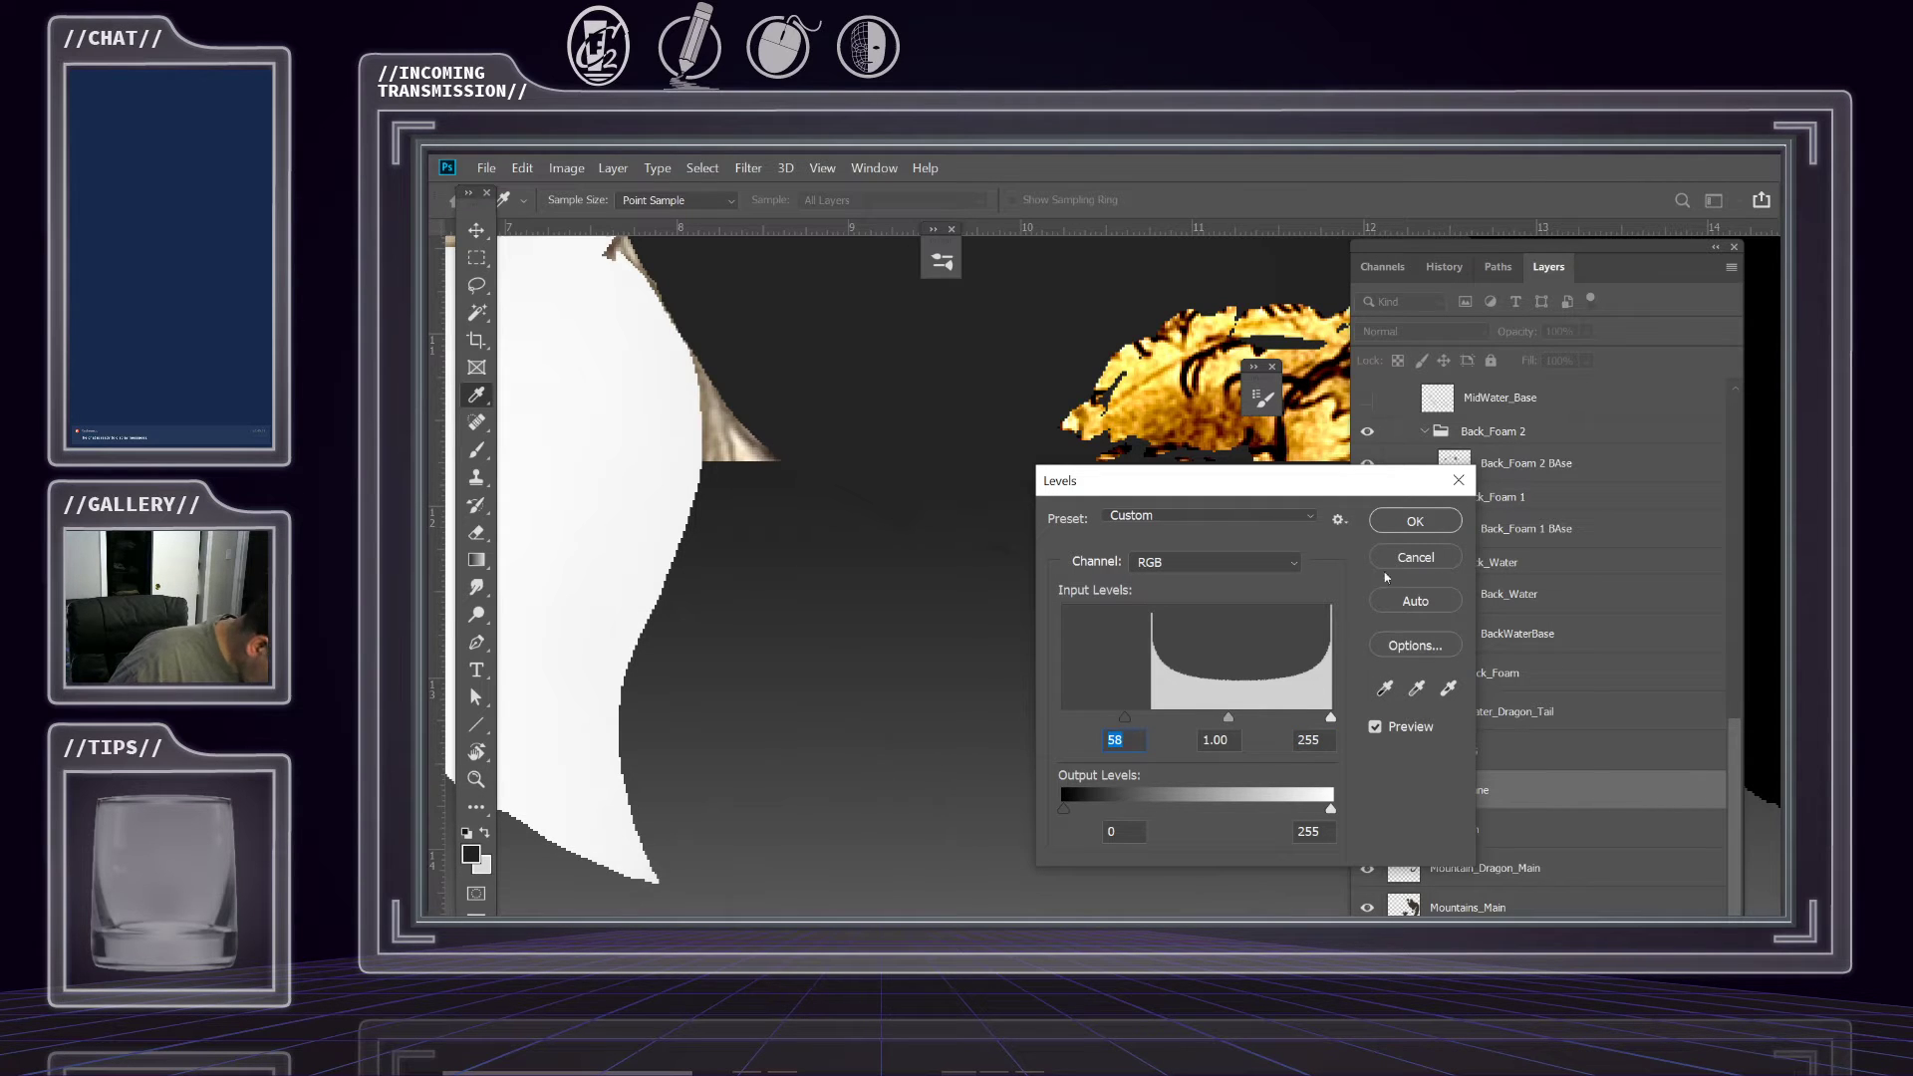
left_click(1416, 522)
Inspect the darkened ground around the tree and back water, comparing it with the GroundPlane layer hidden and shown.
key("z")
left_click_drag(1170, 658, 1039, 719)
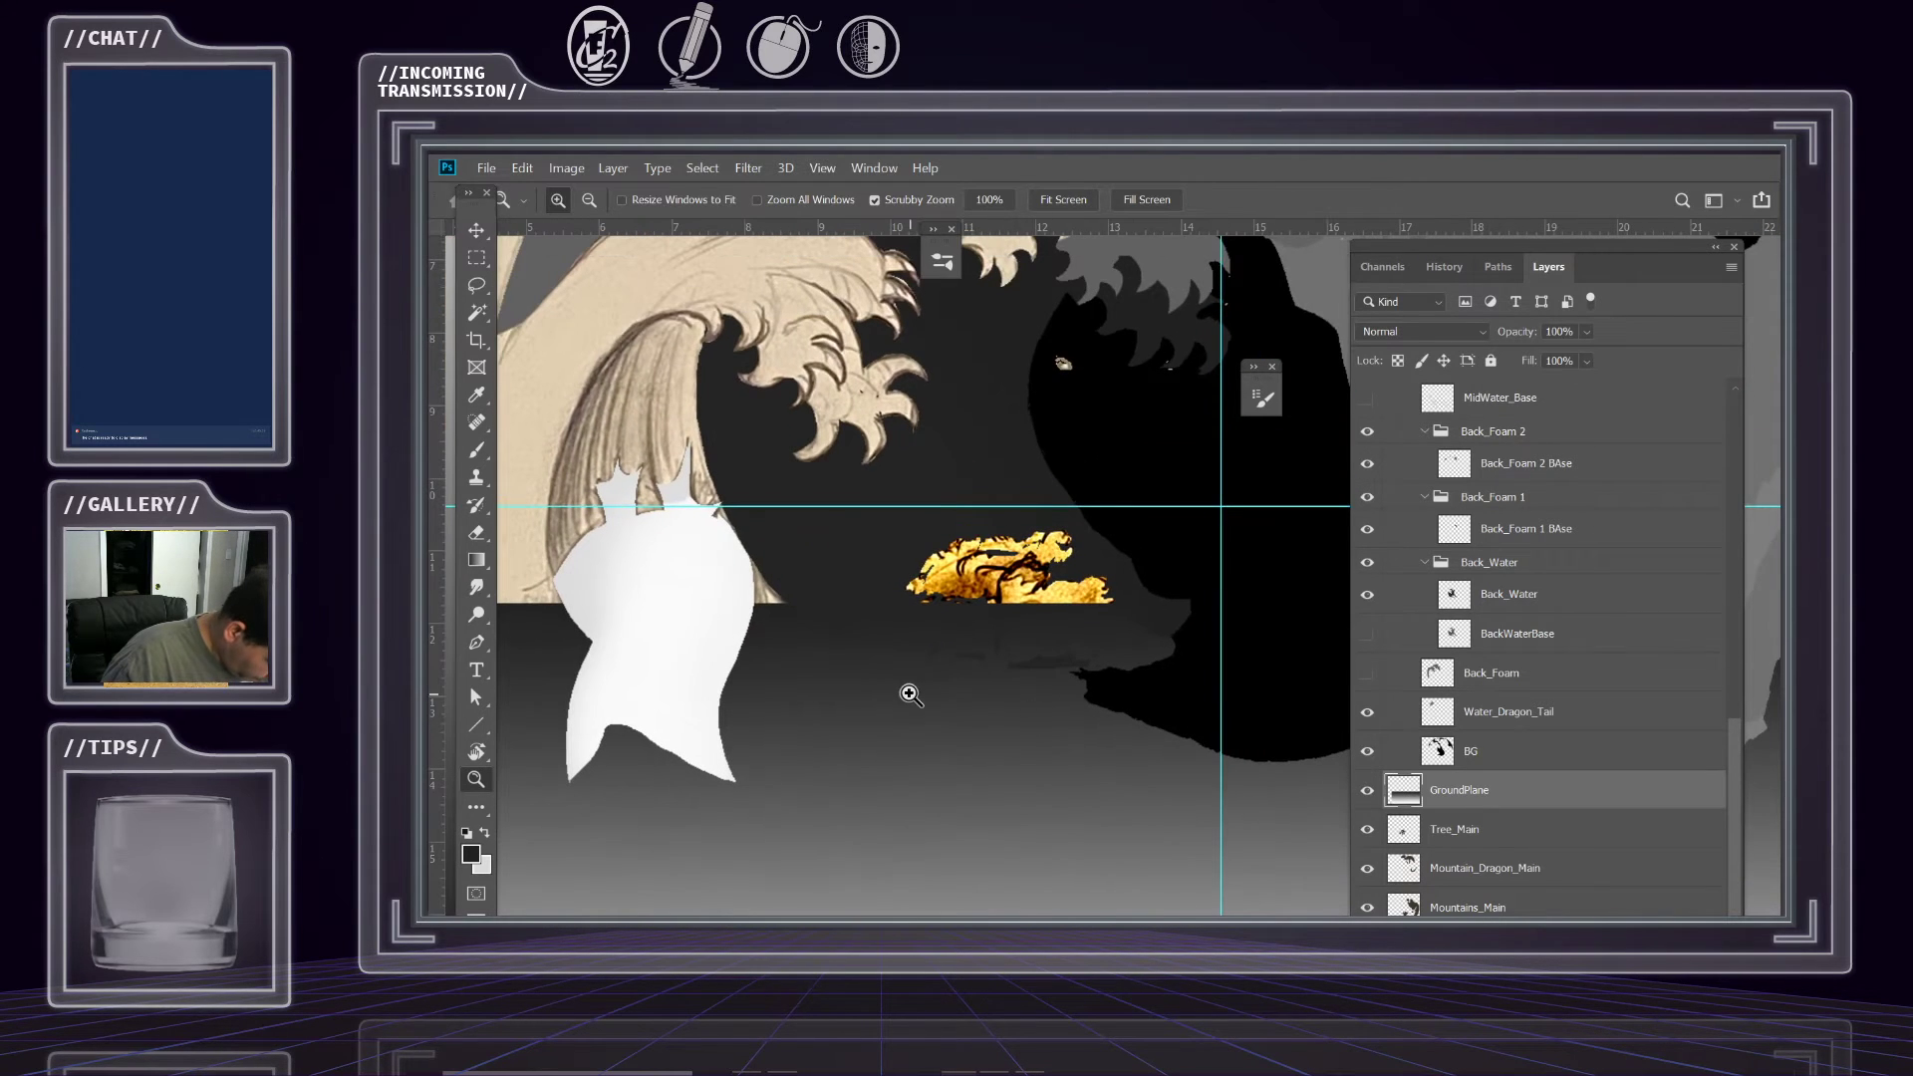
mouse_move(991, 777)
left_mouse_down()
mouse_move(966, 777)
mouse_move(987, 774)
left_mouse_up()
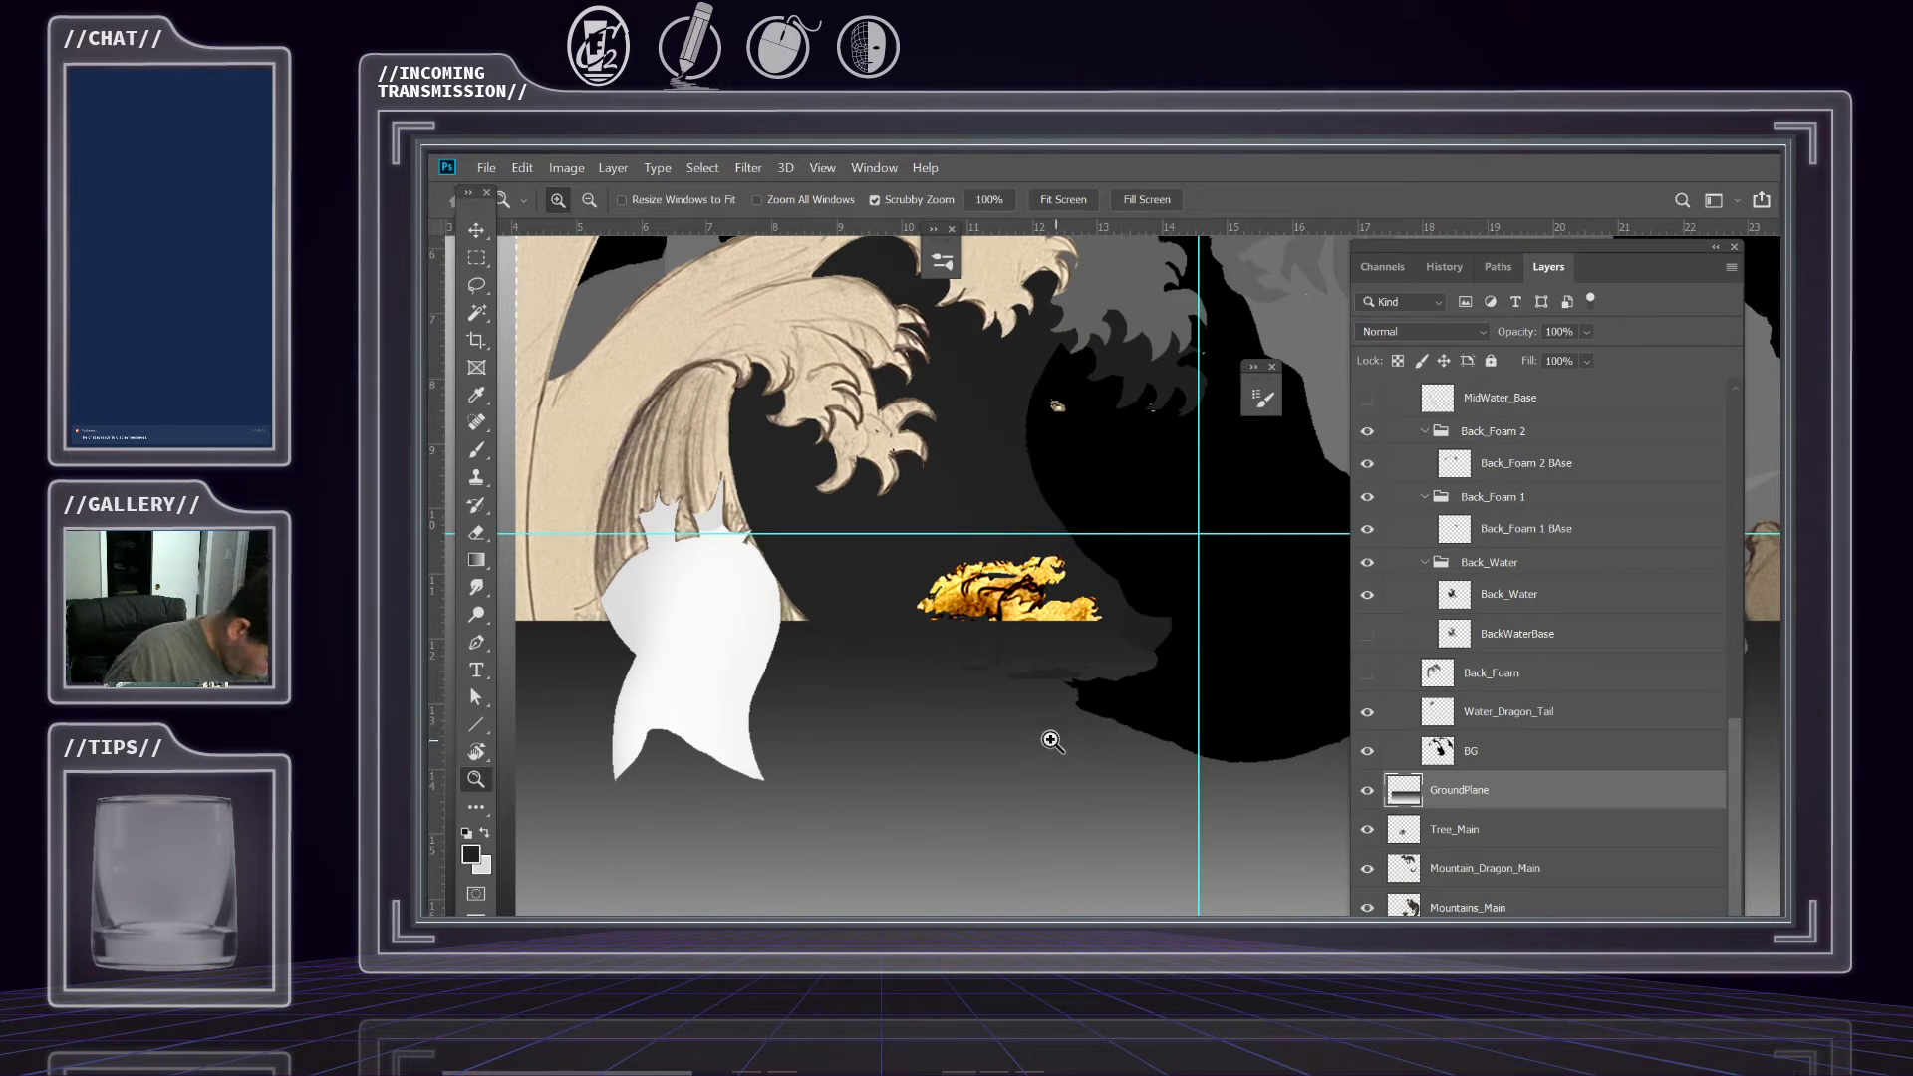
left_click_drag(981, 722, 1006, 725)
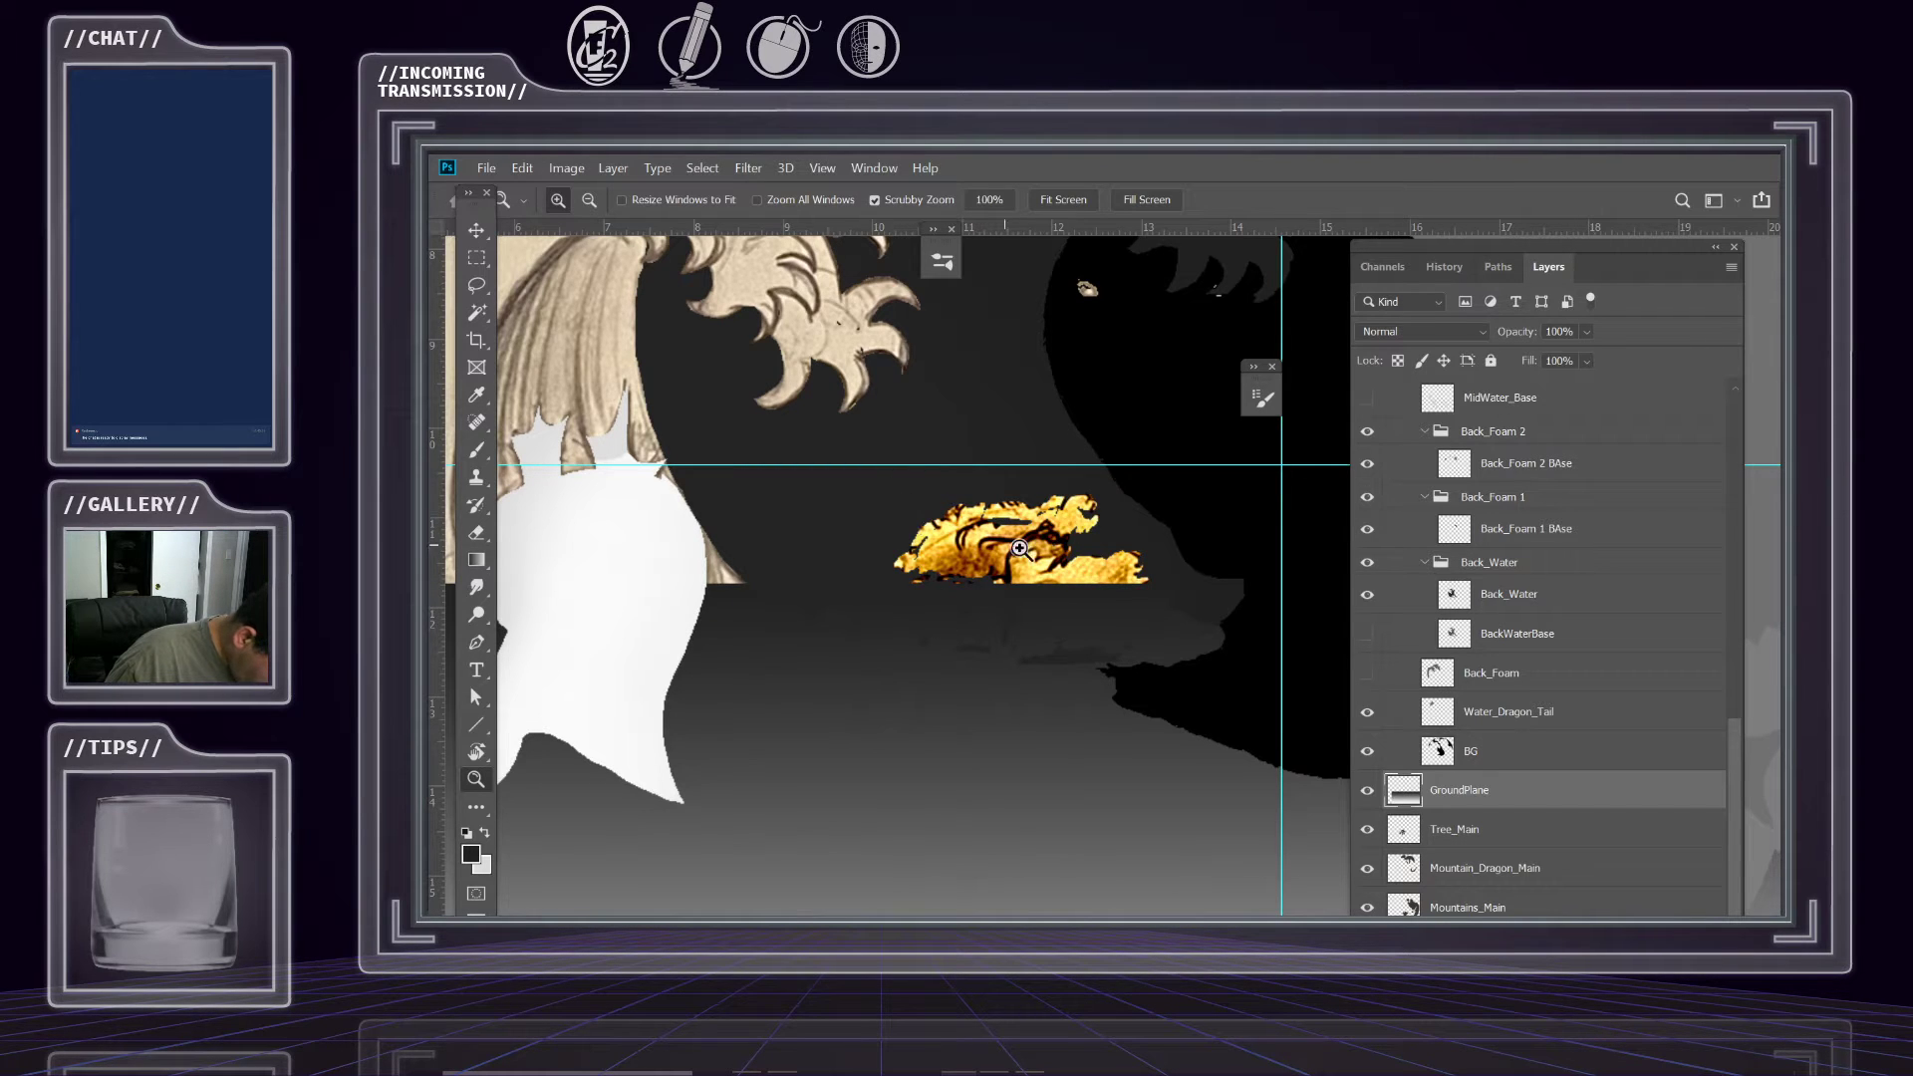
left_click(1368, 793)
left_click(1368, 794)
left_click(1368, 793)
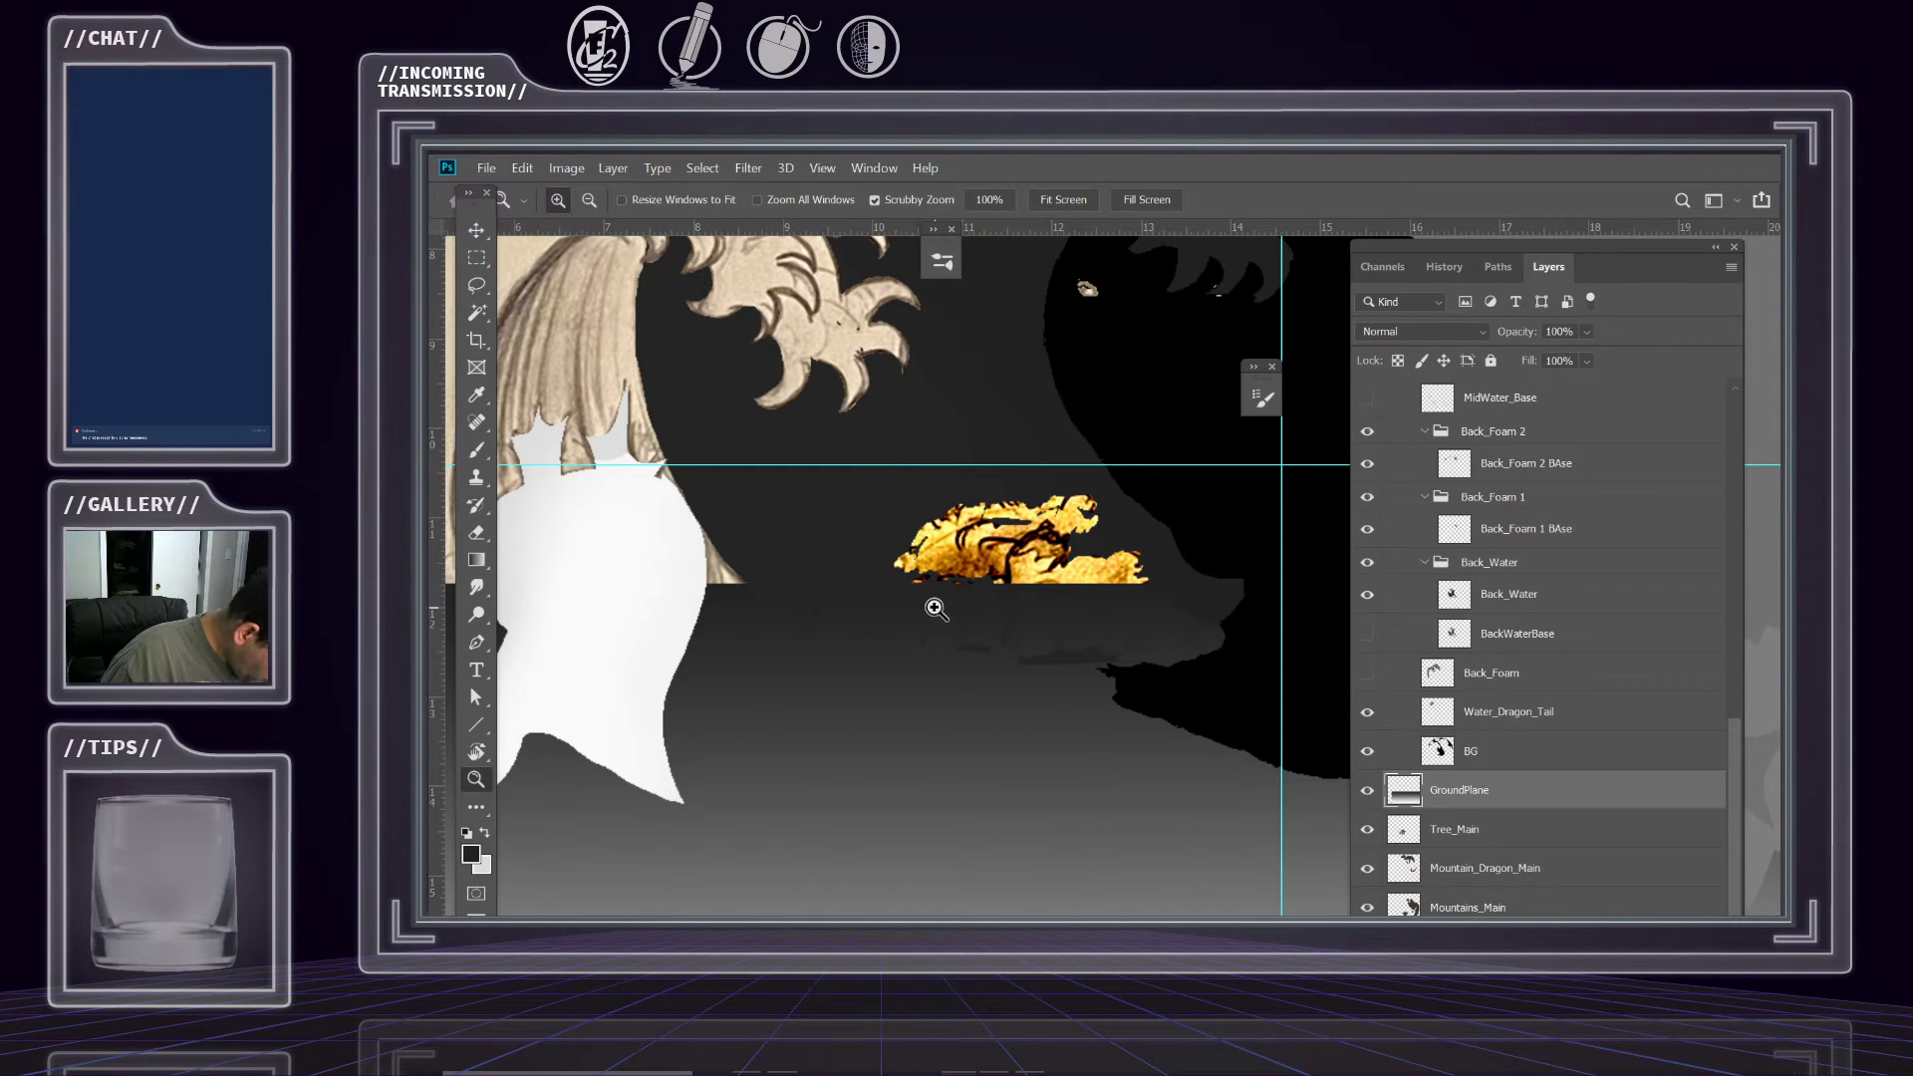
scroll(1000, 507, "down", 4)
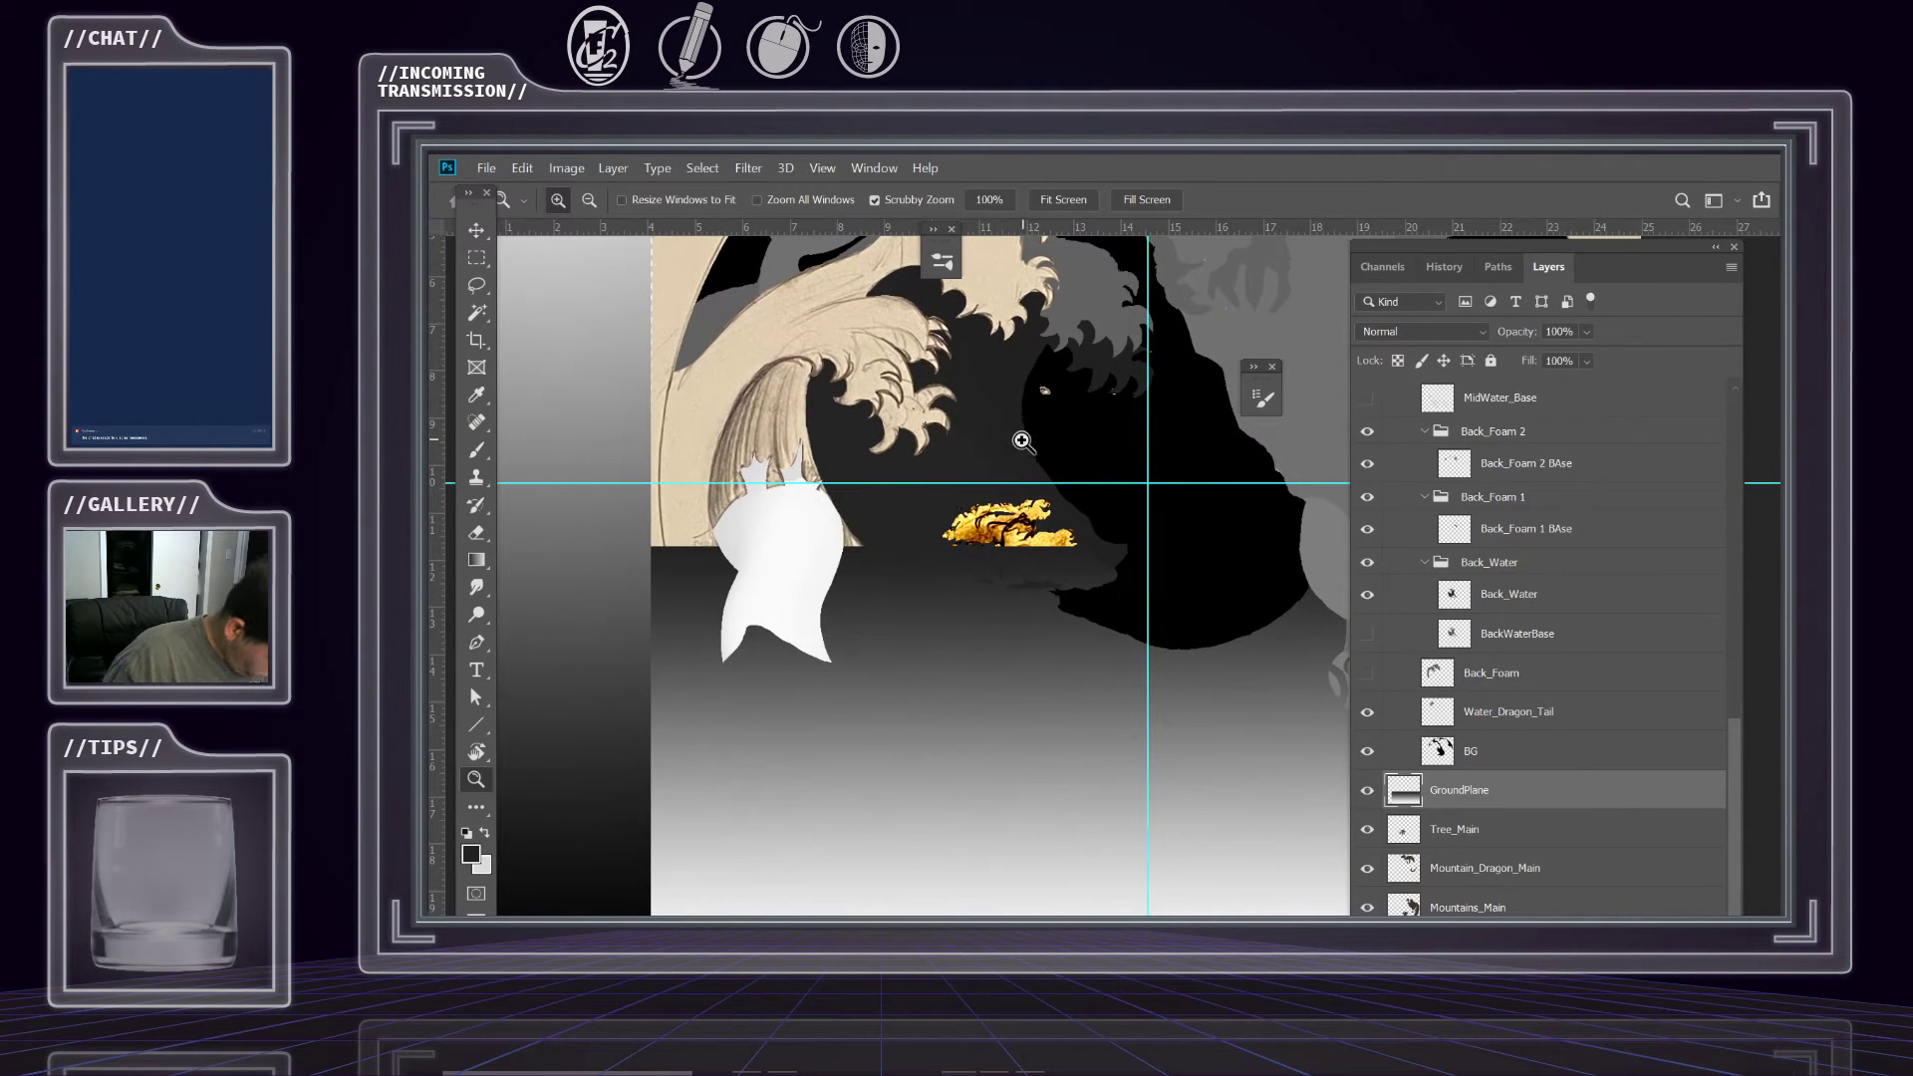
left_click_drag(1010, 393, 973, 461)
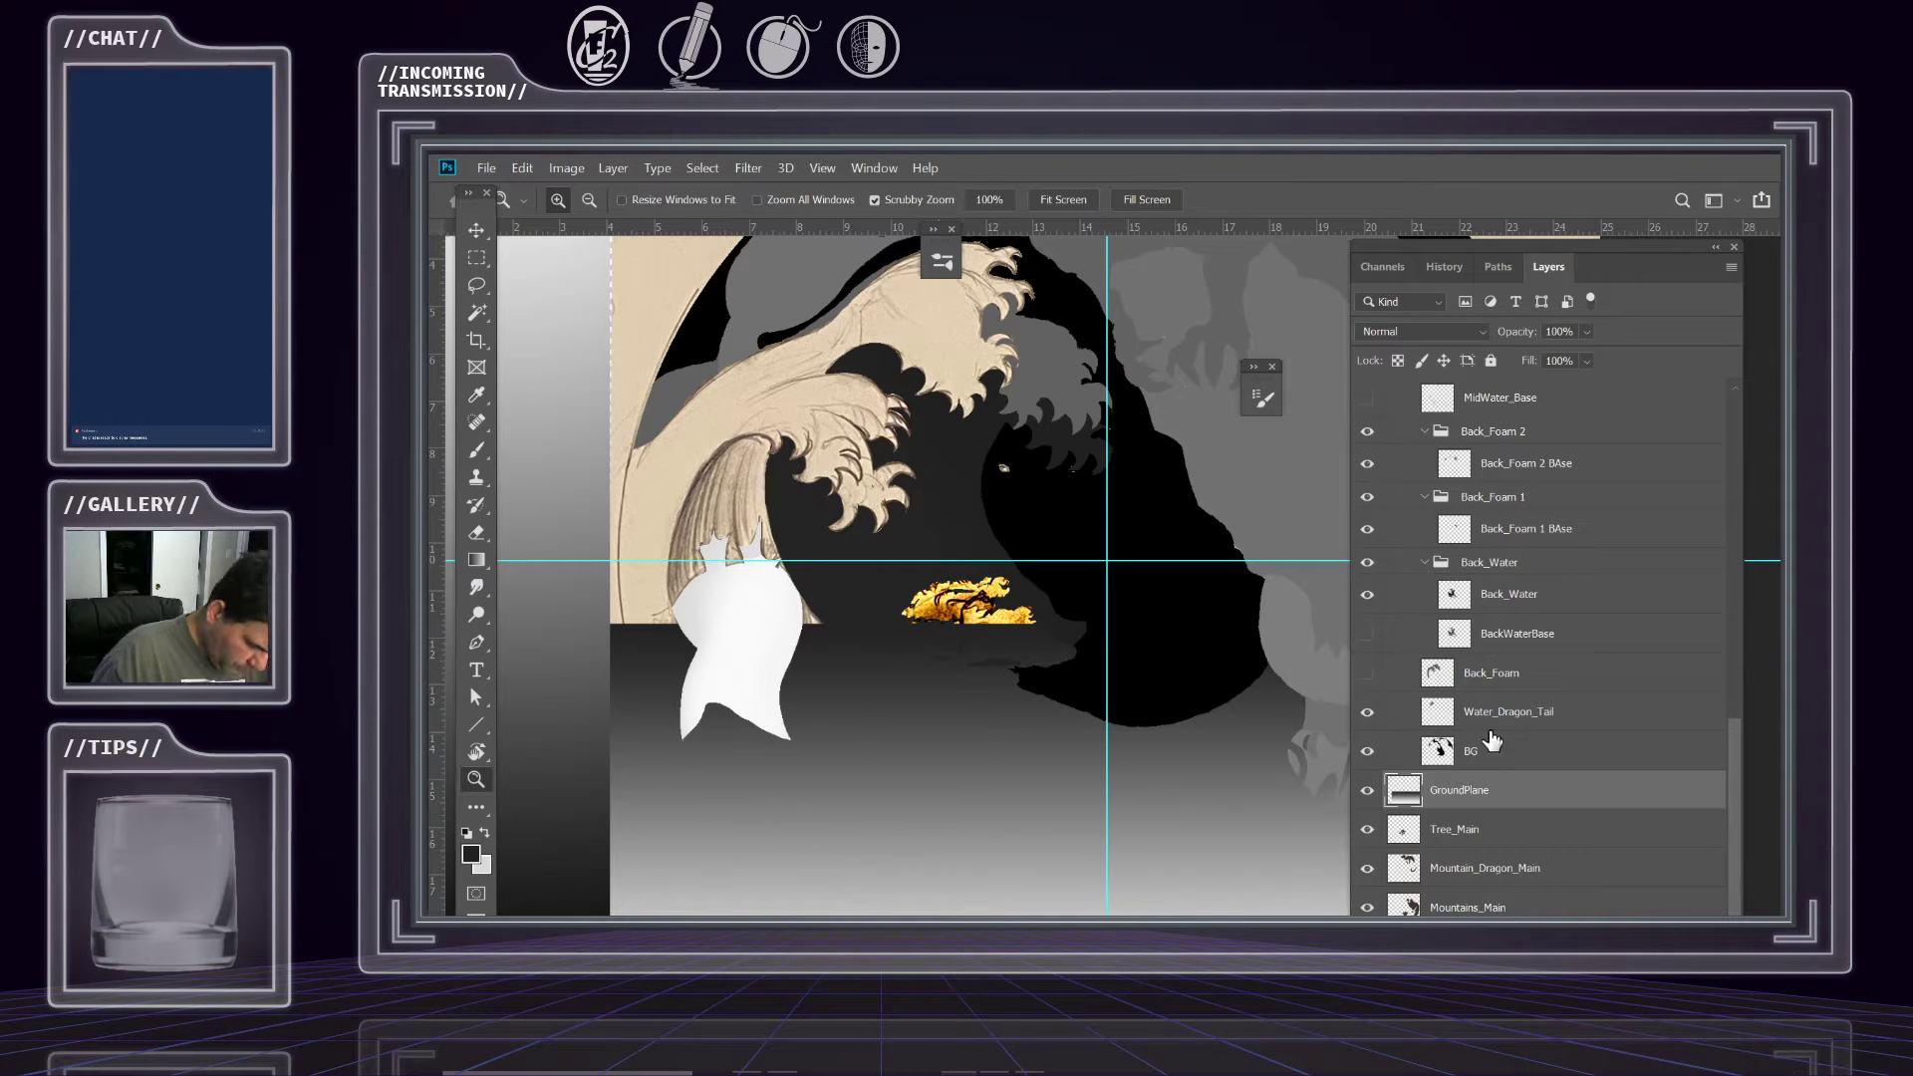
Select the Back_Foam 2 group and toggle its visibility off and on to check its foam.
left_click(1495, 562)
left_click(1491, 504)
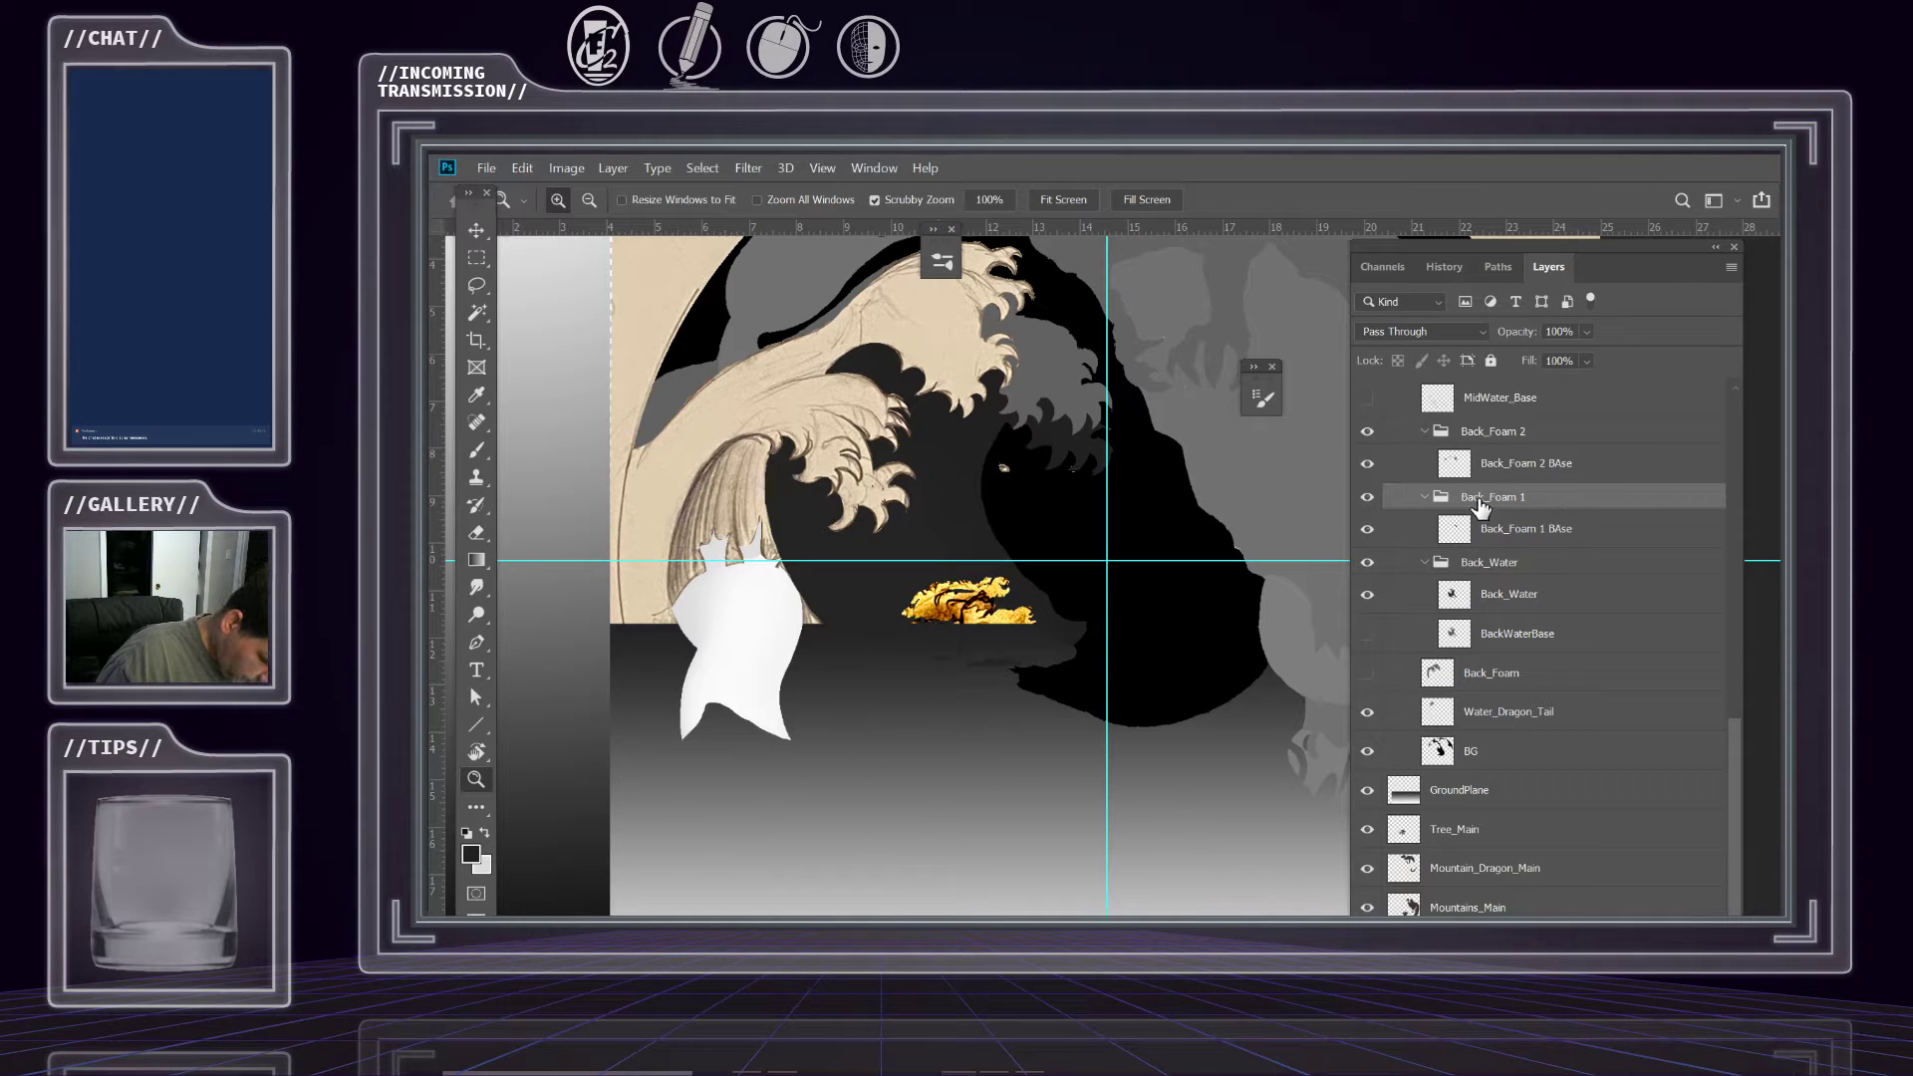
left_click(1505, 439)
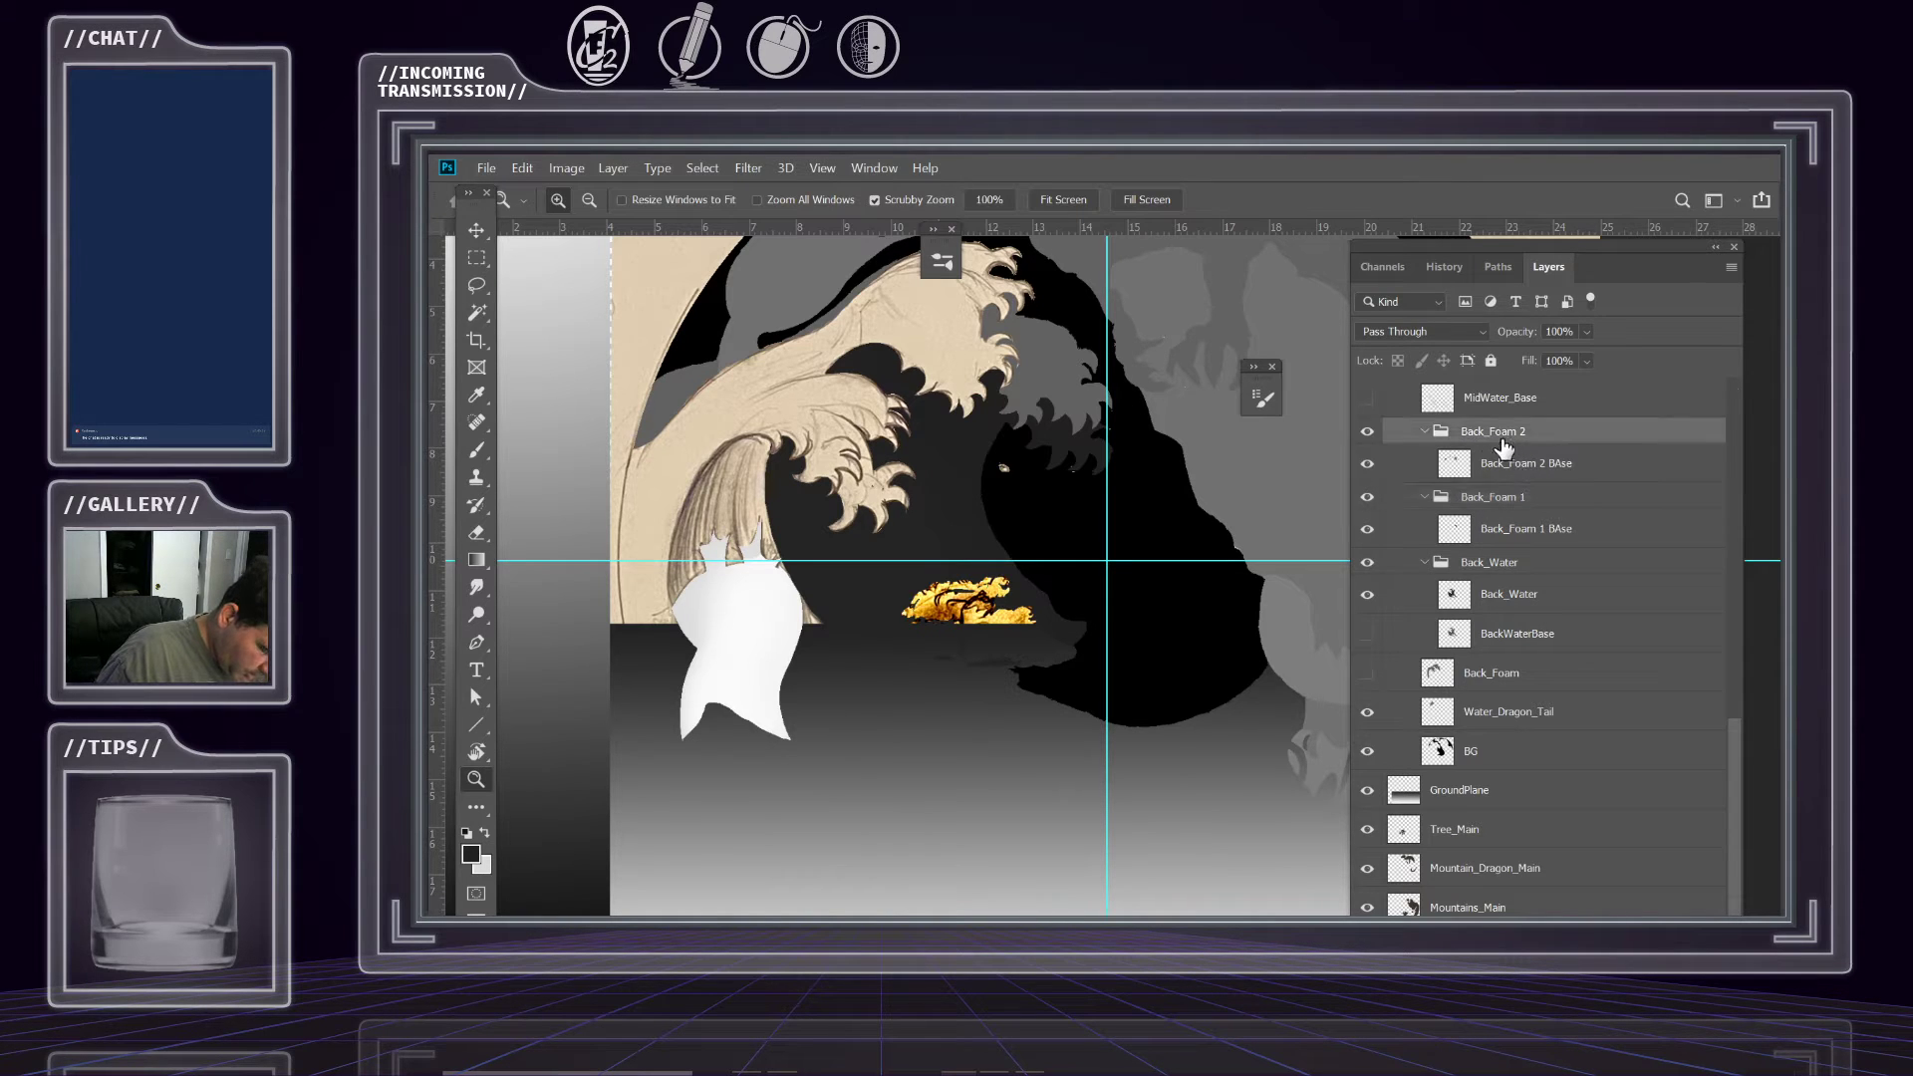
left_click(1368, 432)
left_click(1368, 436)
Show the MidWater 2 group again.
scroll(1515, 448, "up", 3)
scroll(1518, 525, "up", 1)
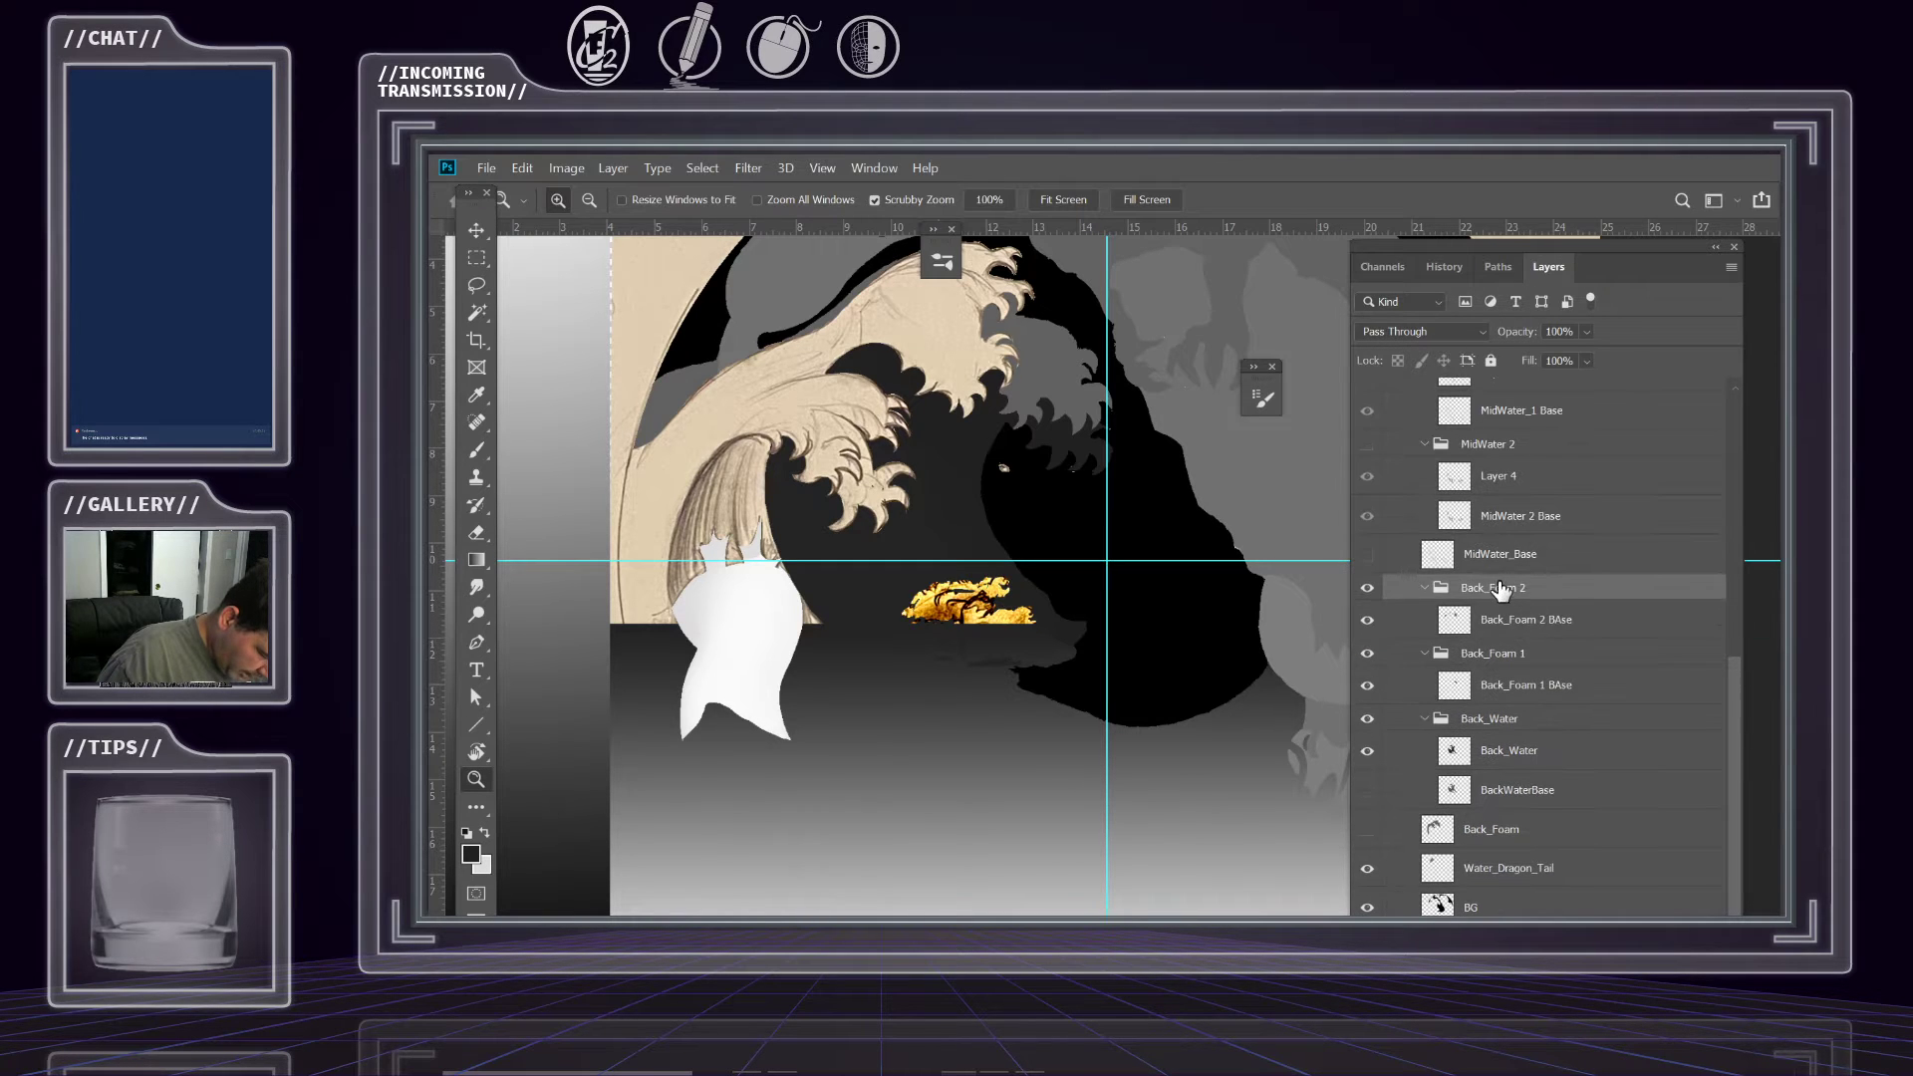
left_click(1375, 448)
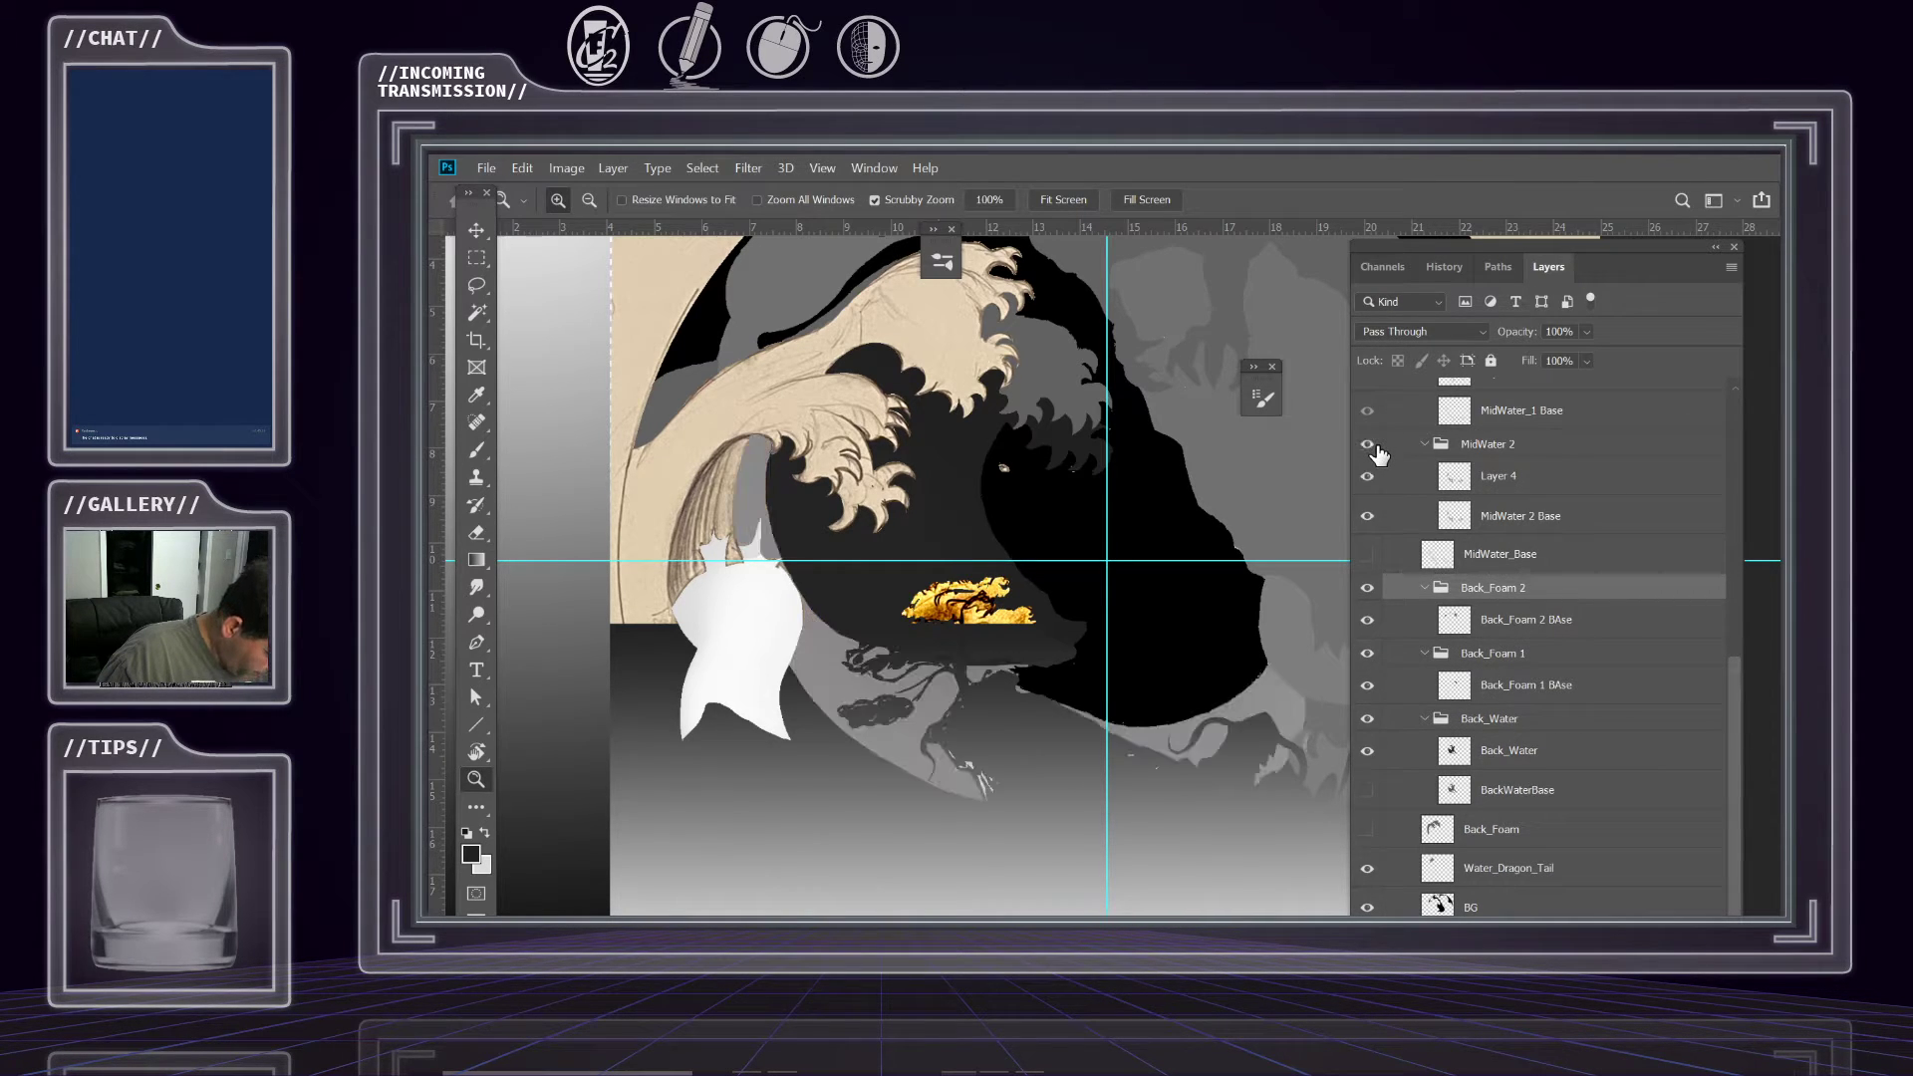
left_click_drag(1037, 551, 1083, 454)
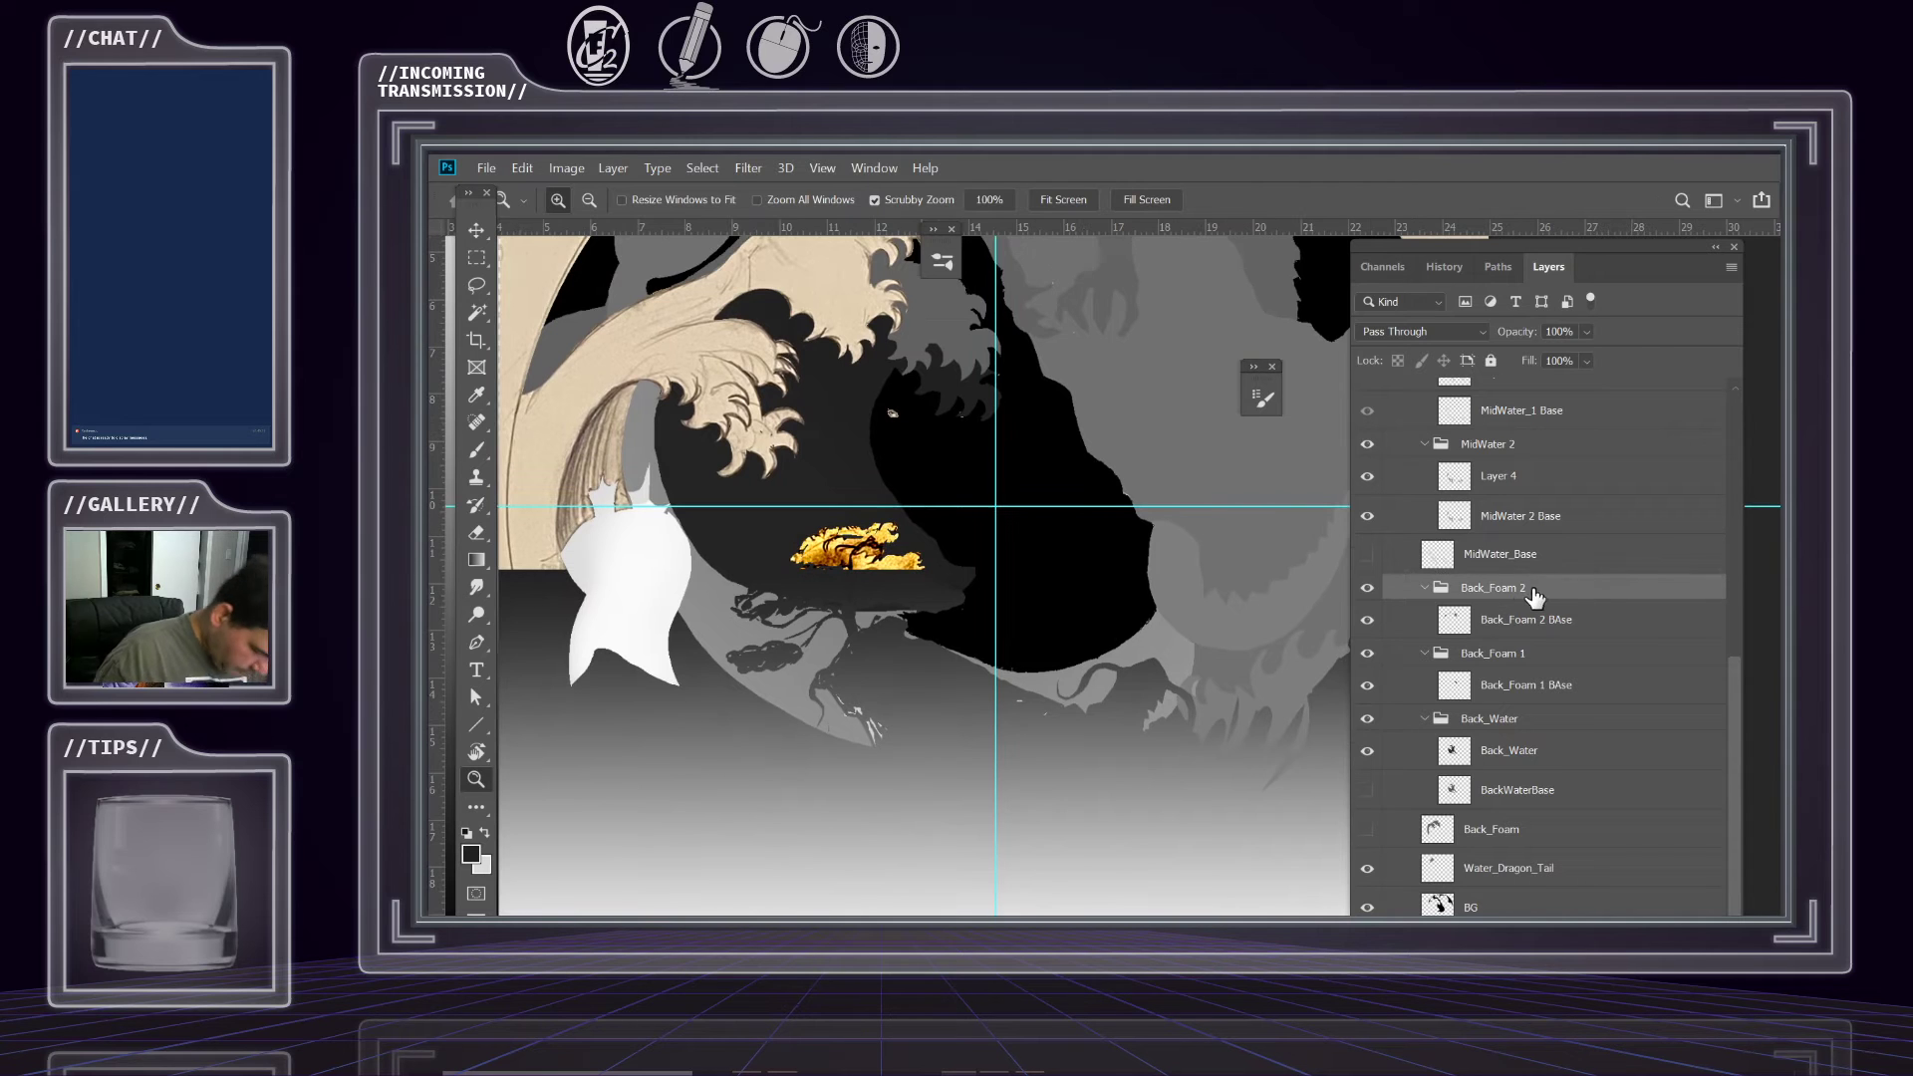
left_click(859, 634)
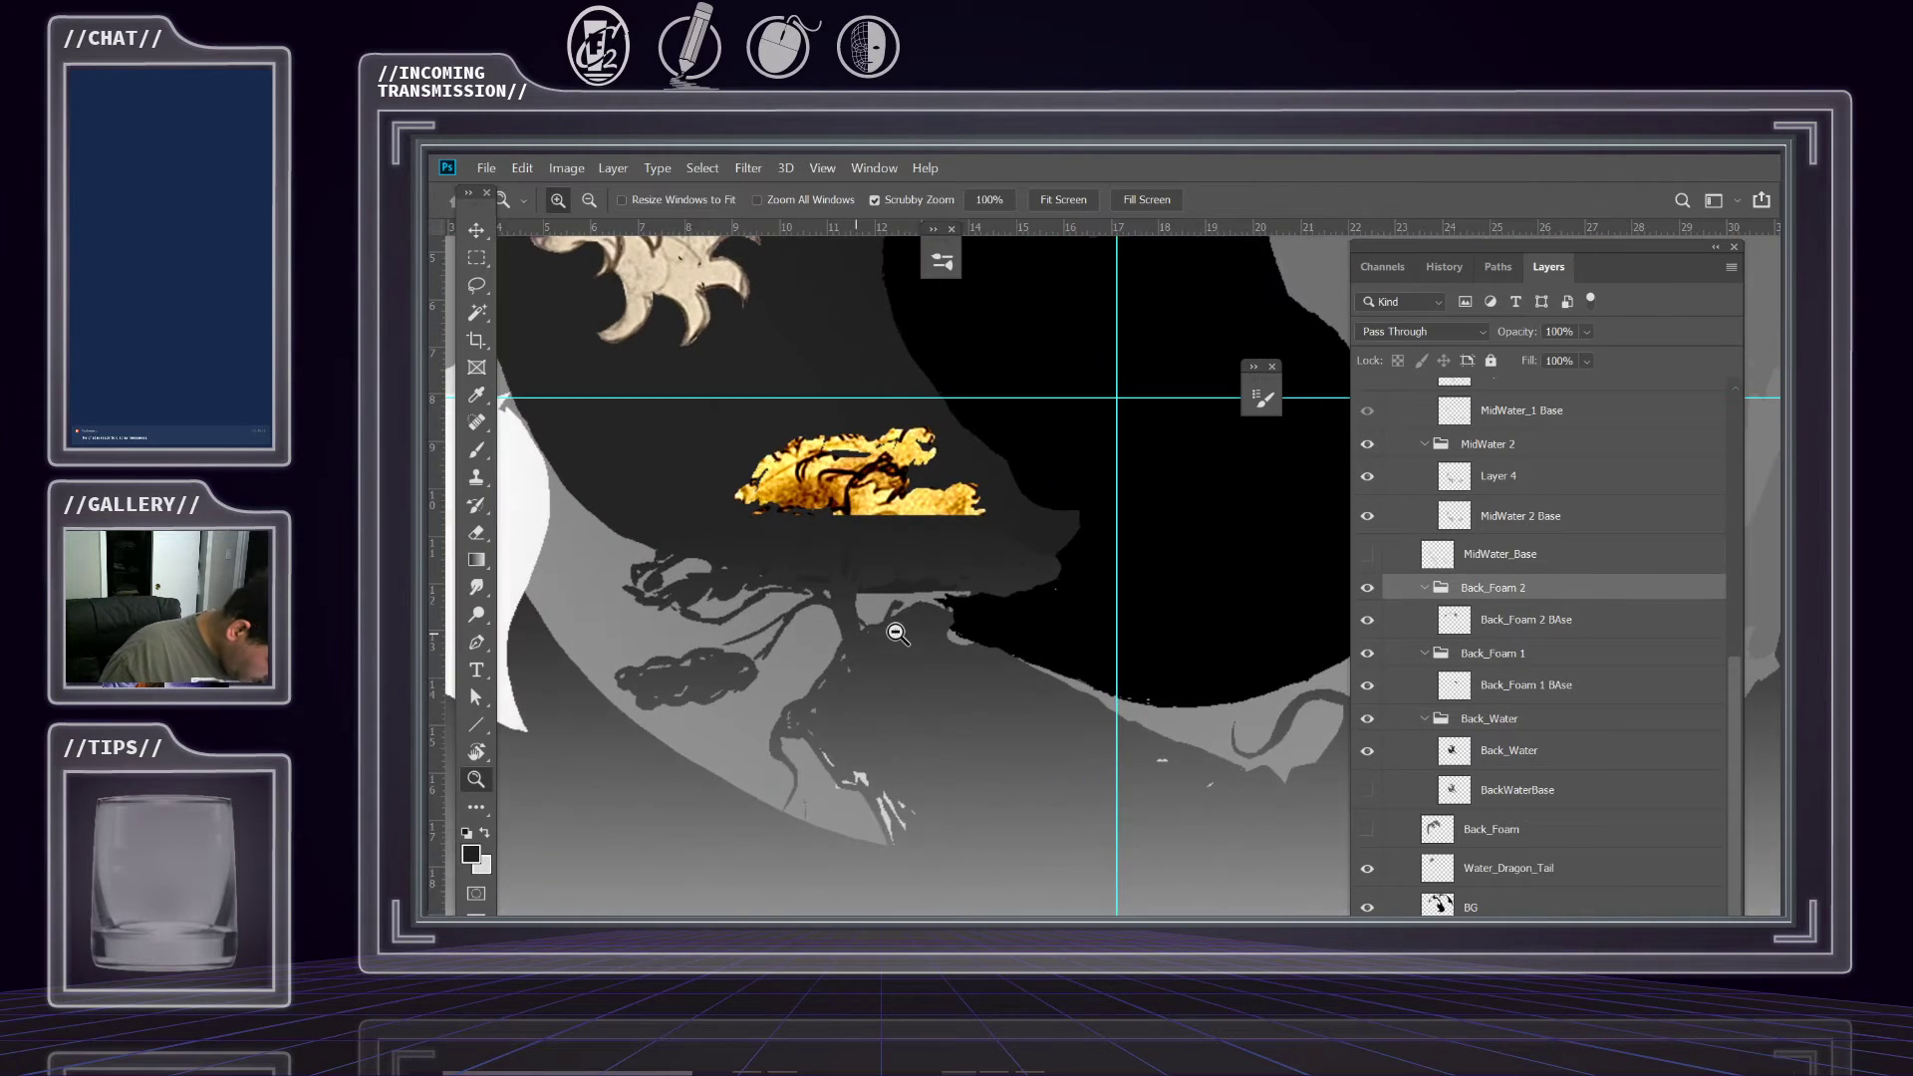
left_click(567, 167)
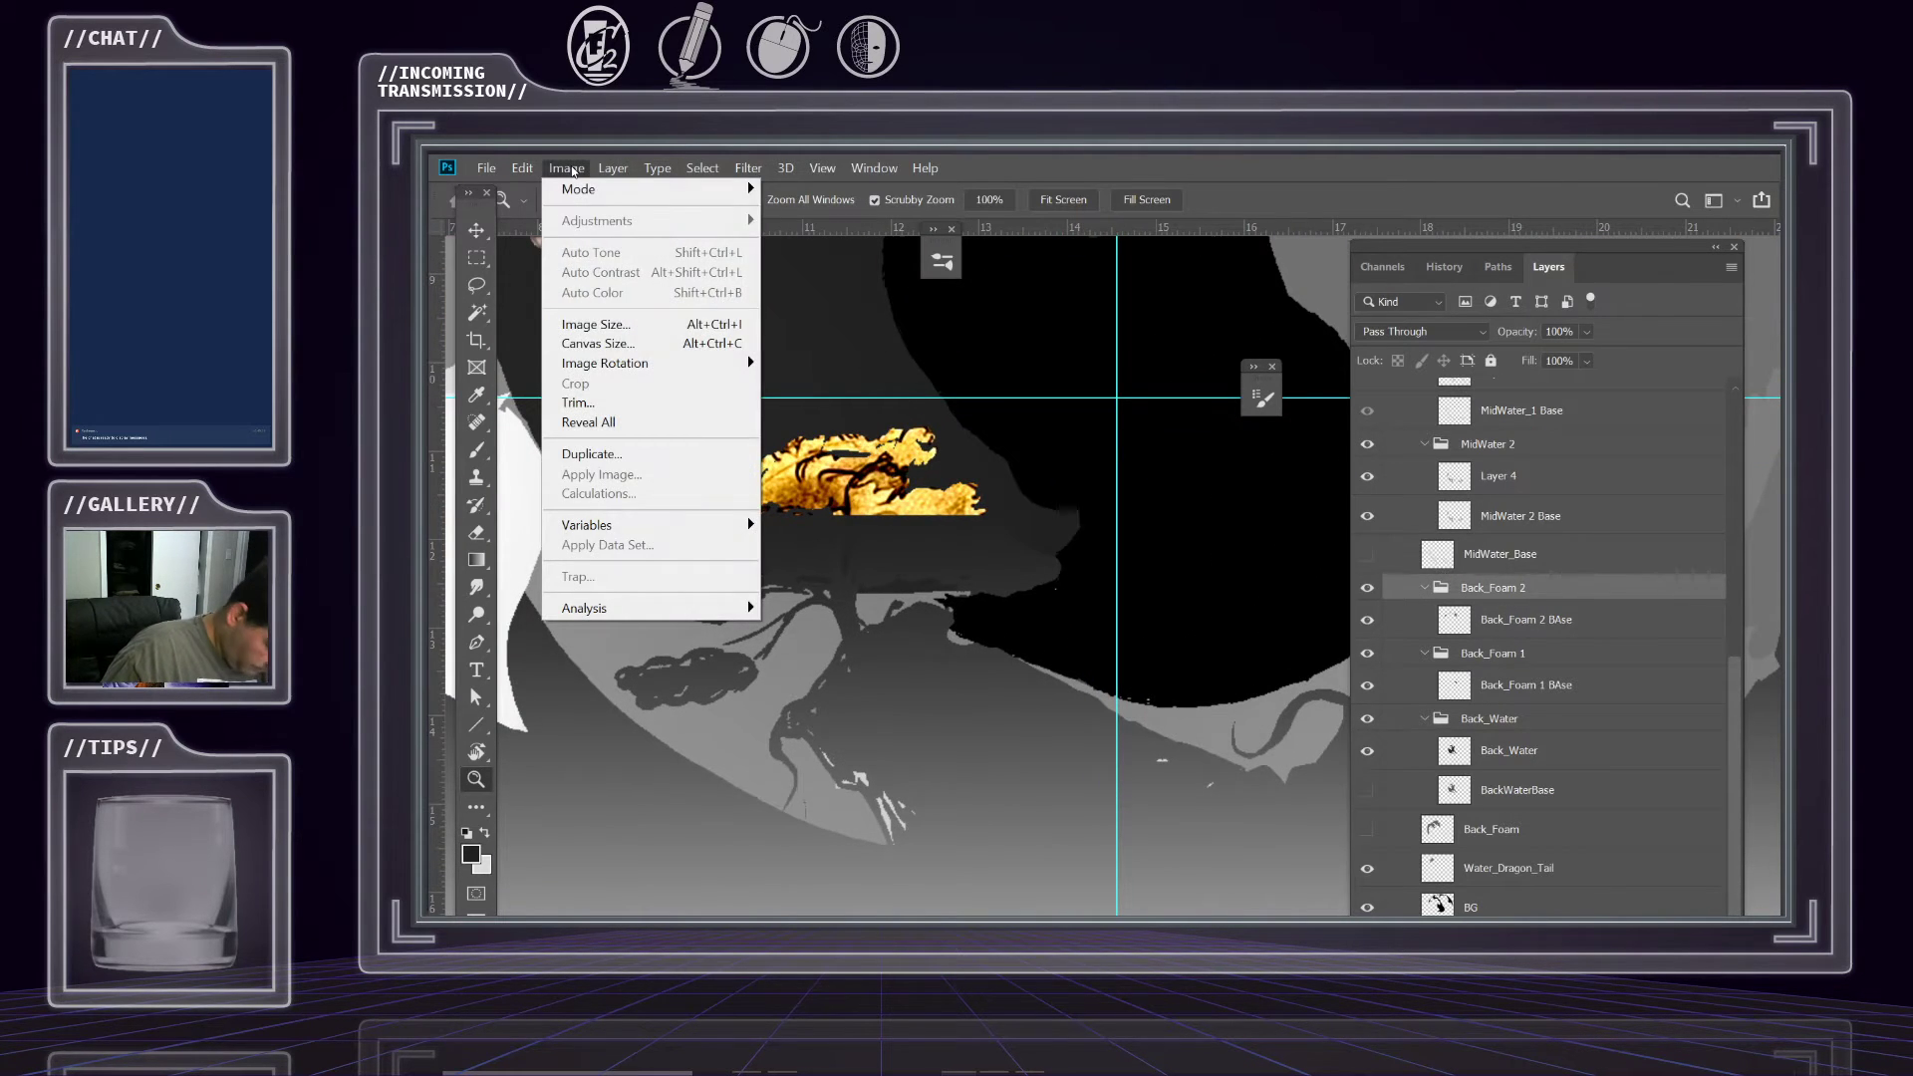
mouse_move(612, 167)
left_click(1557, 624)
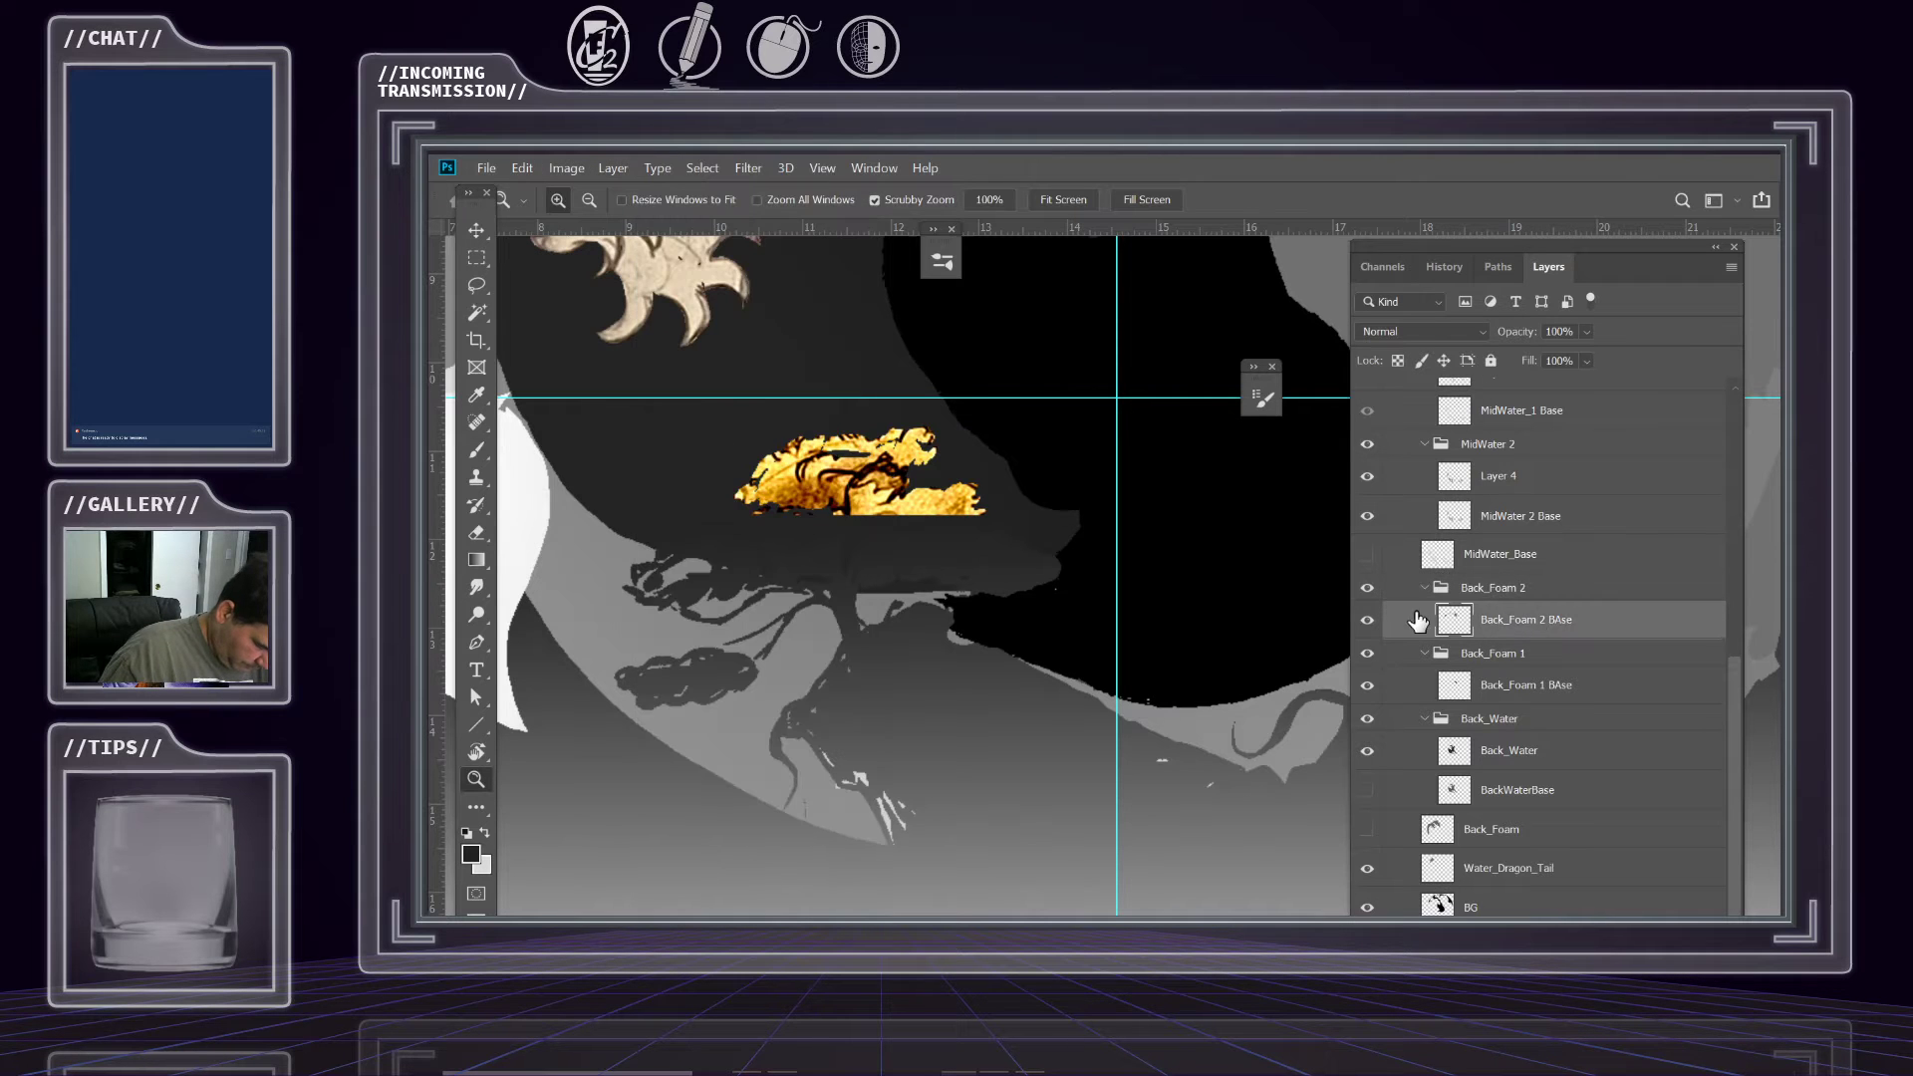
Compare Layer 4 and MidWater 2 Base by toggling their visibility, leaving MidWater 2 Base hidden and Layer 4 selected.
left_click(1505, 560)
left_click(1501, 487)
left_click(1368, 478)
left_click(1368, 479)
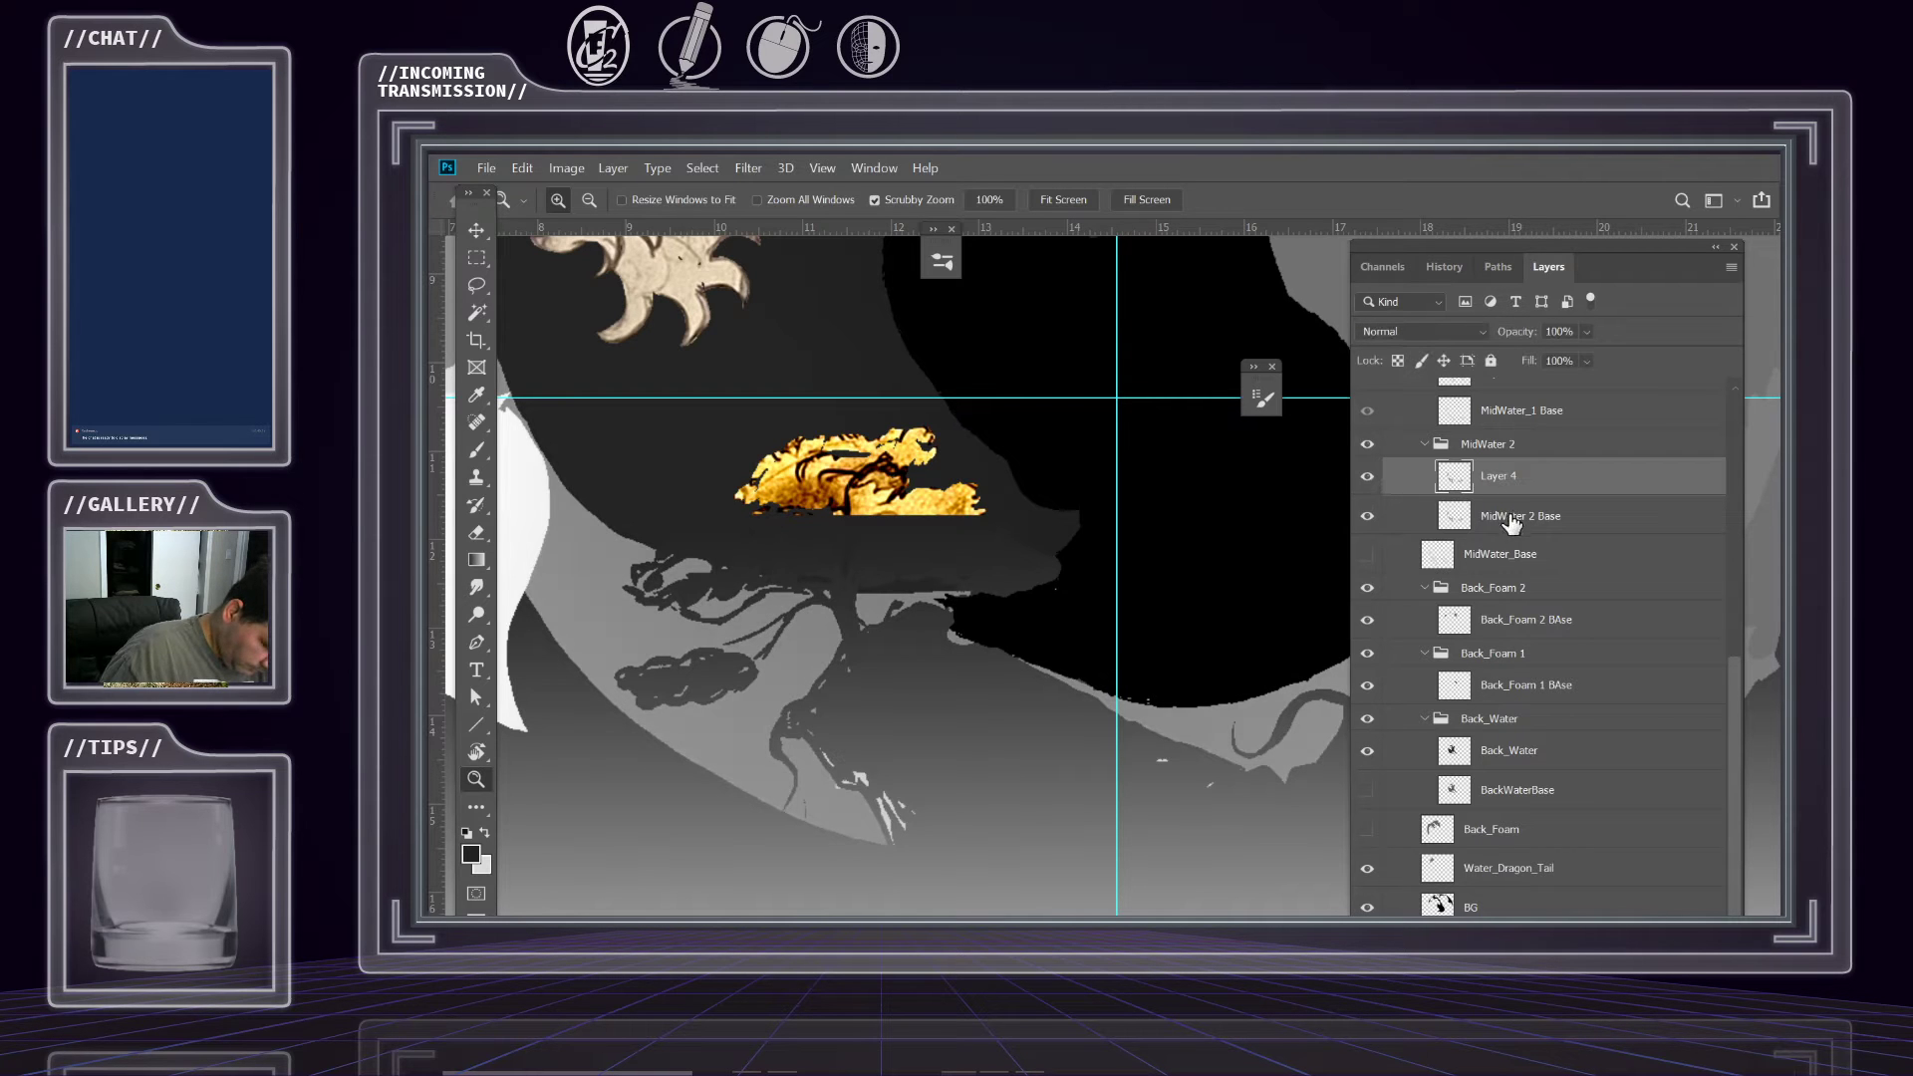
left_click(1435, 514)
left_click(1368, 516)
left_click(1368, 517)
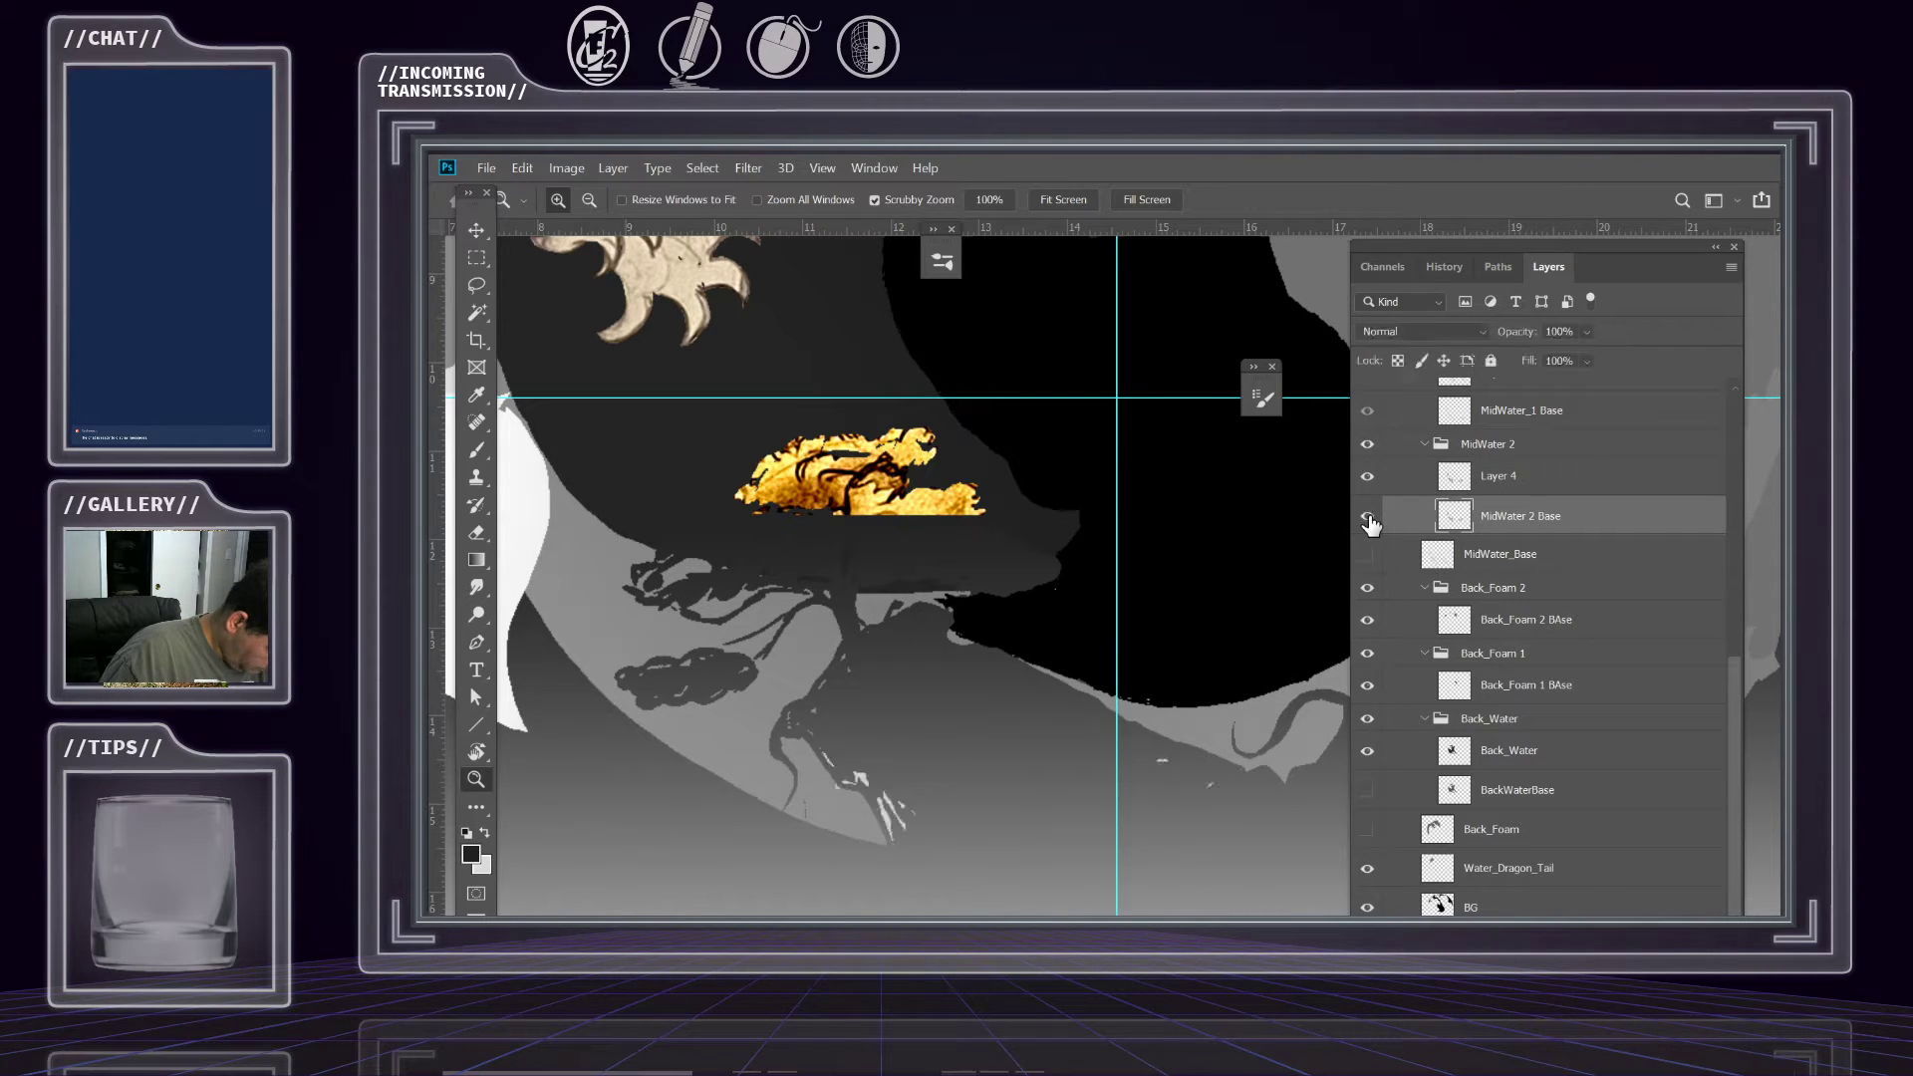
left_click(1369, 516)
left_click(1530, 485)
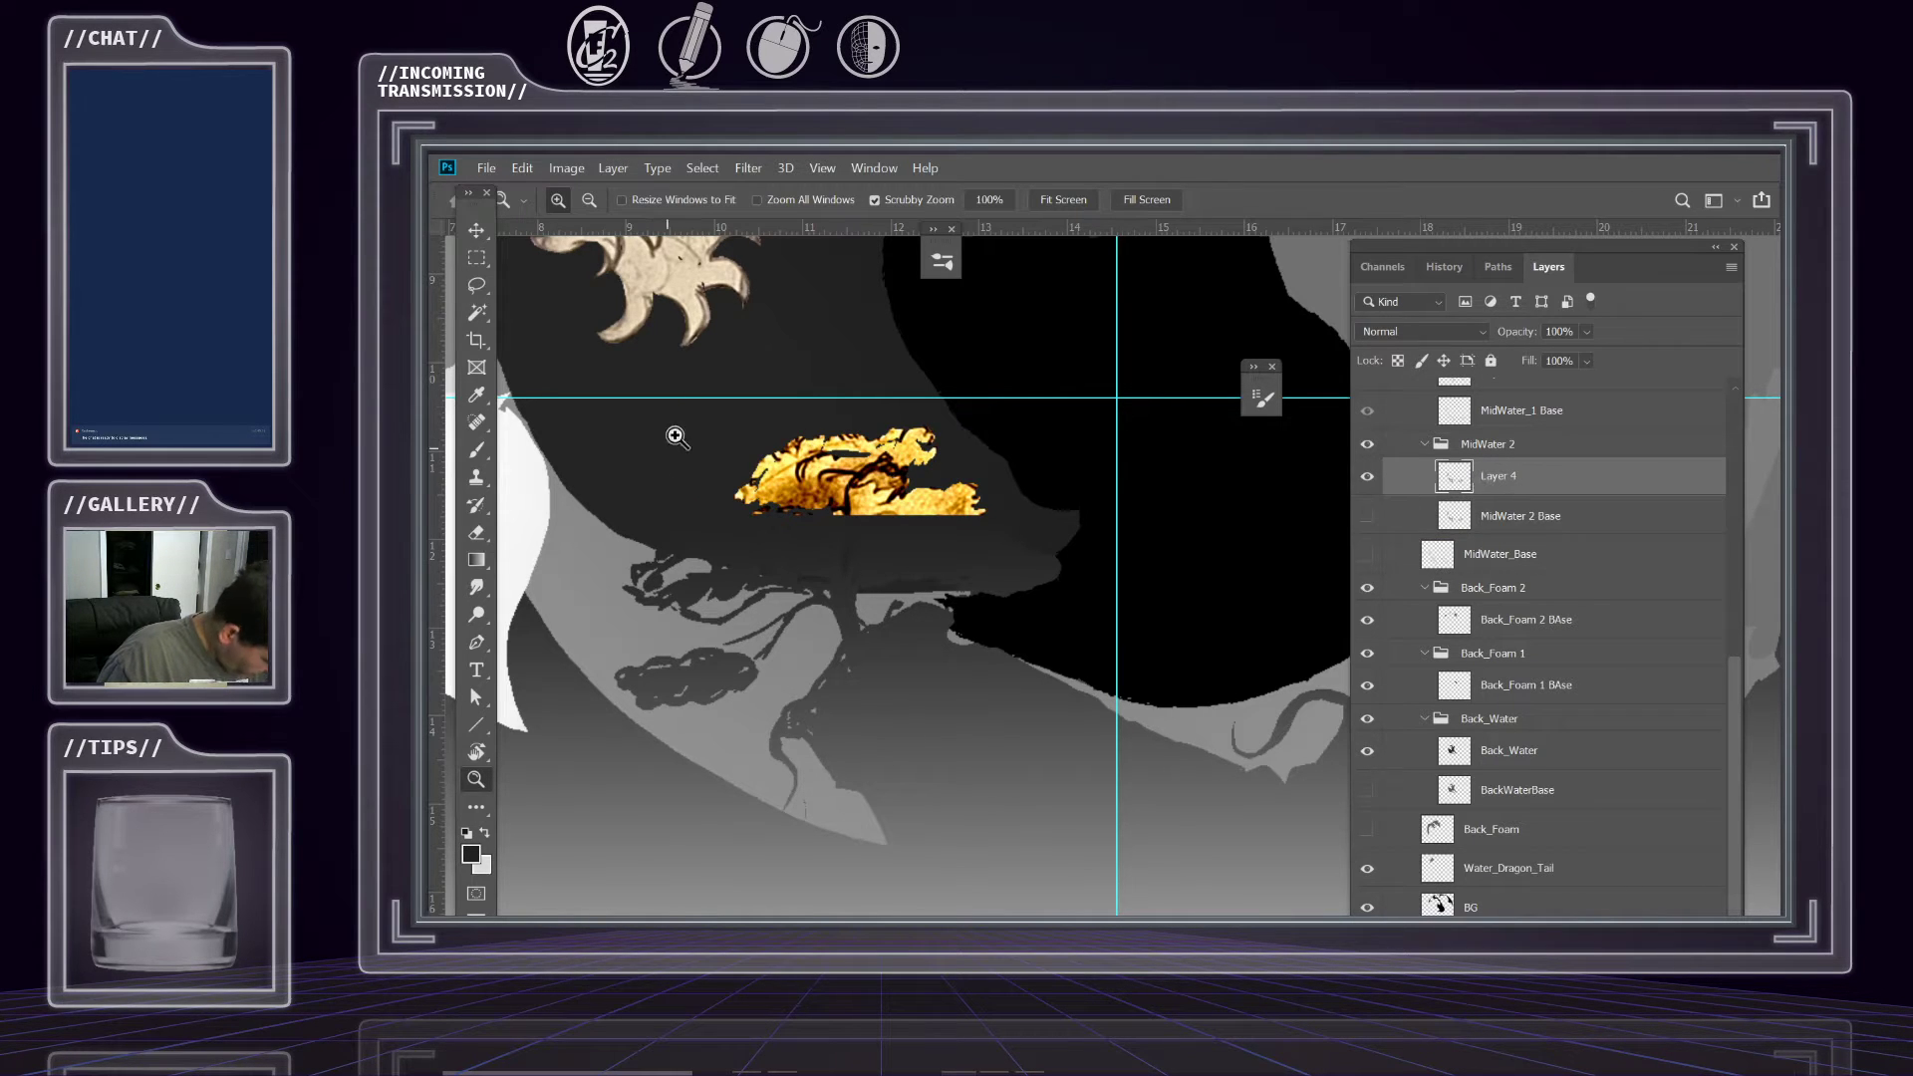
Darken Layer 4 of the MidWater 2 group with a Hue/Saturation adjustment, setting Lightness to -20.
left_click(568, 170)
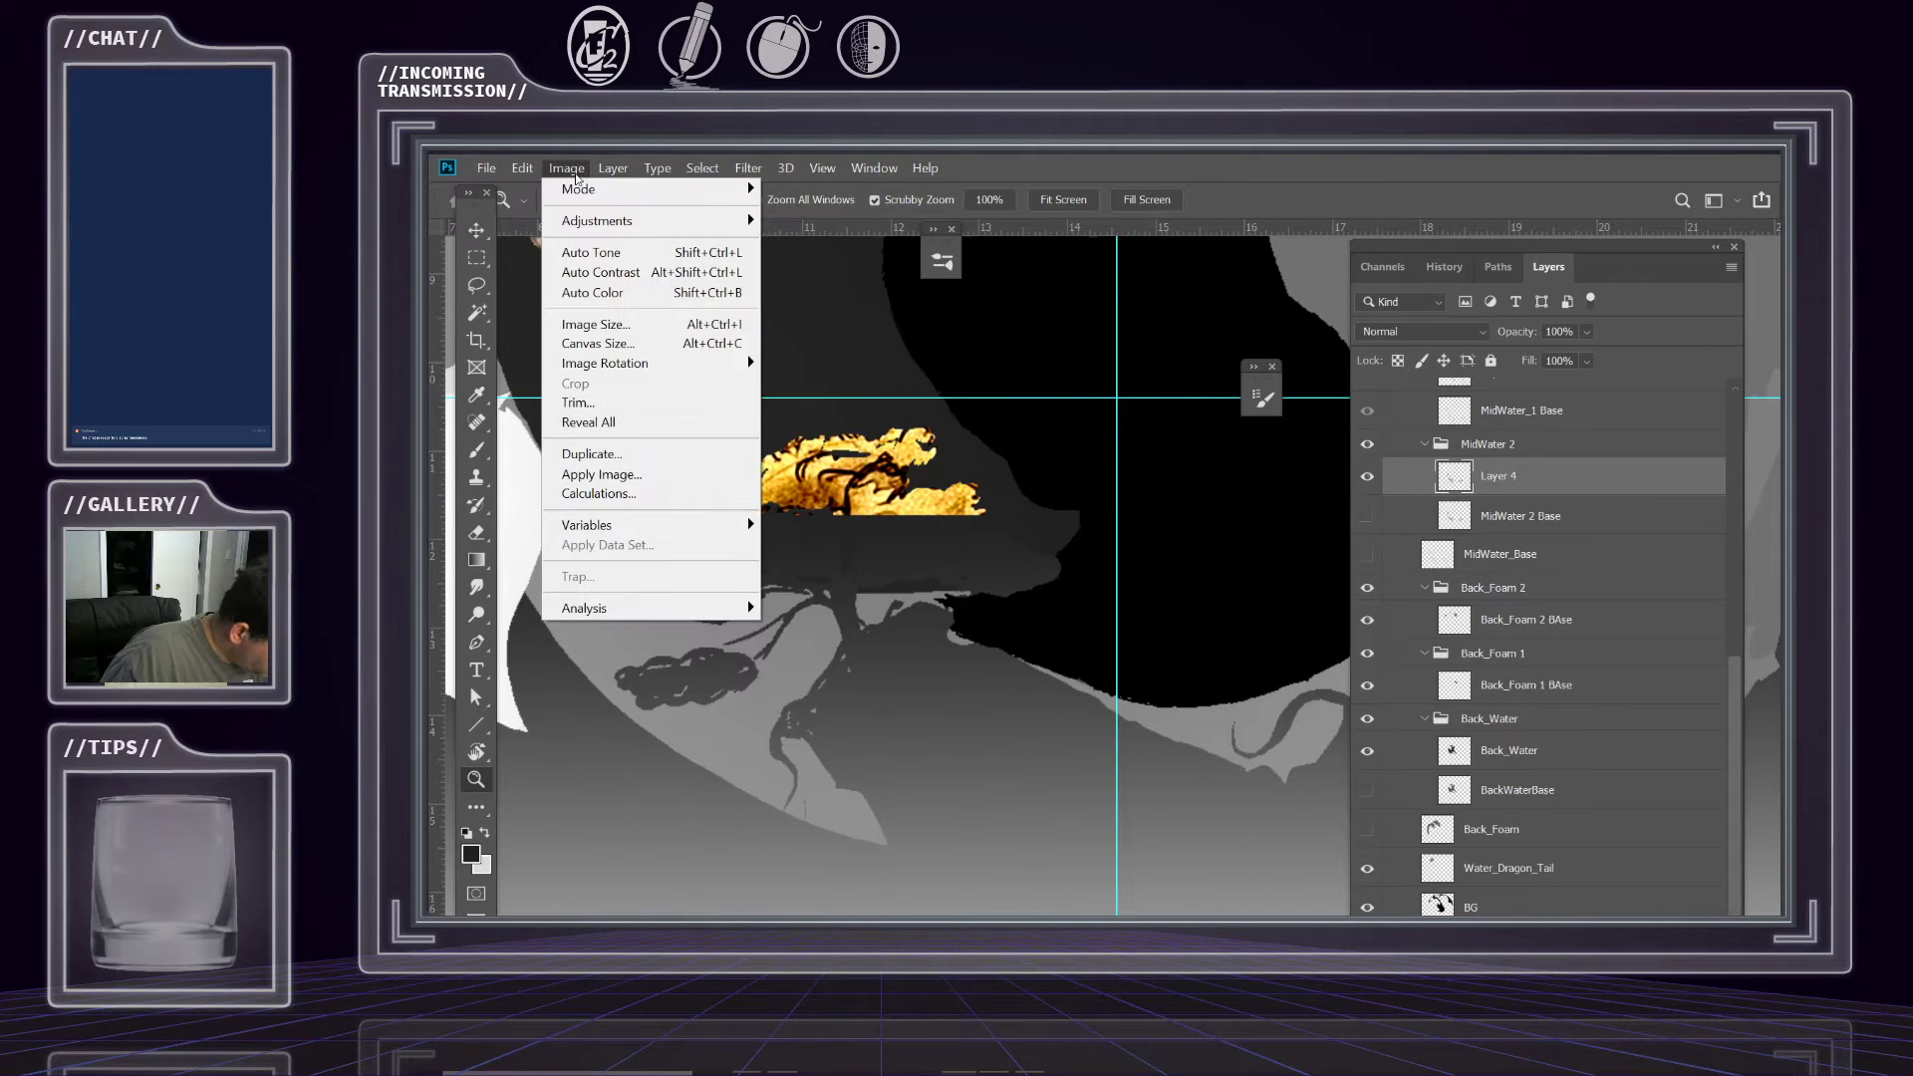
mouse_move(594, 224)
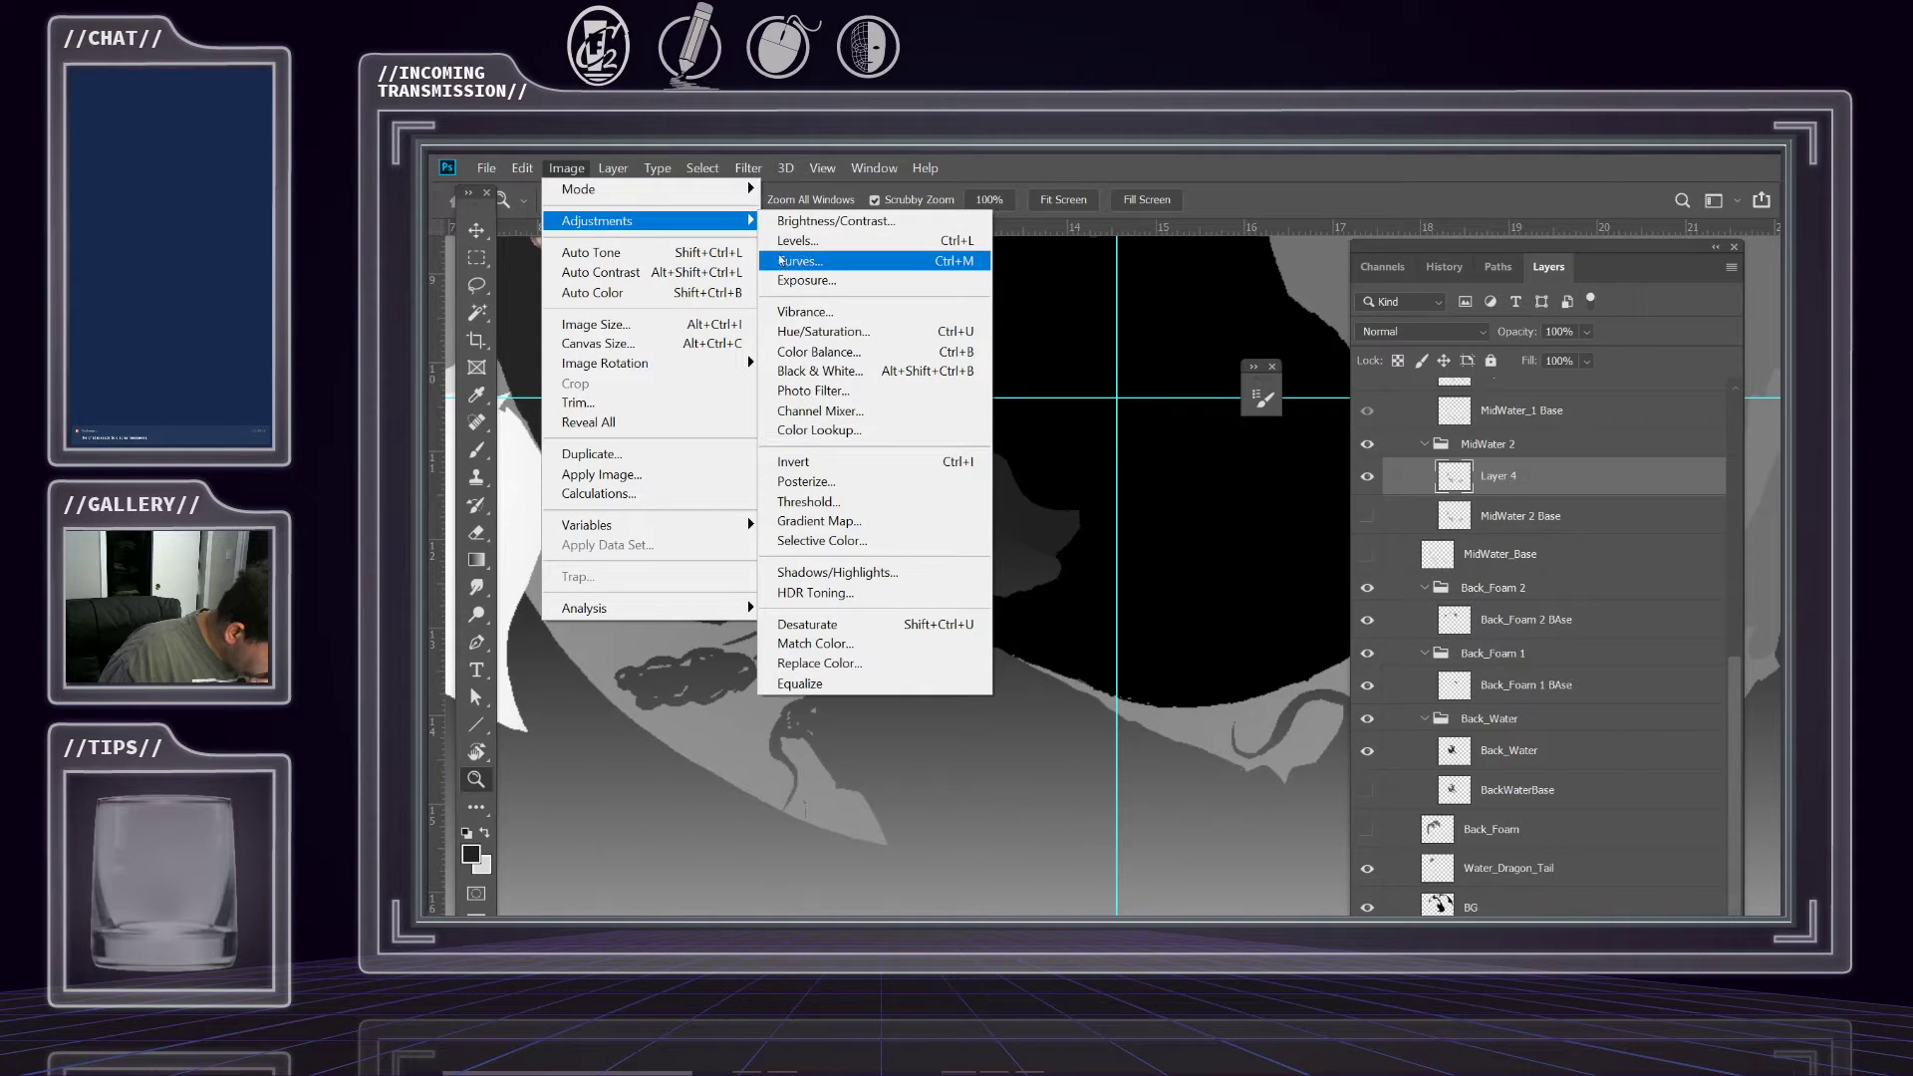
left_click(823, 331)
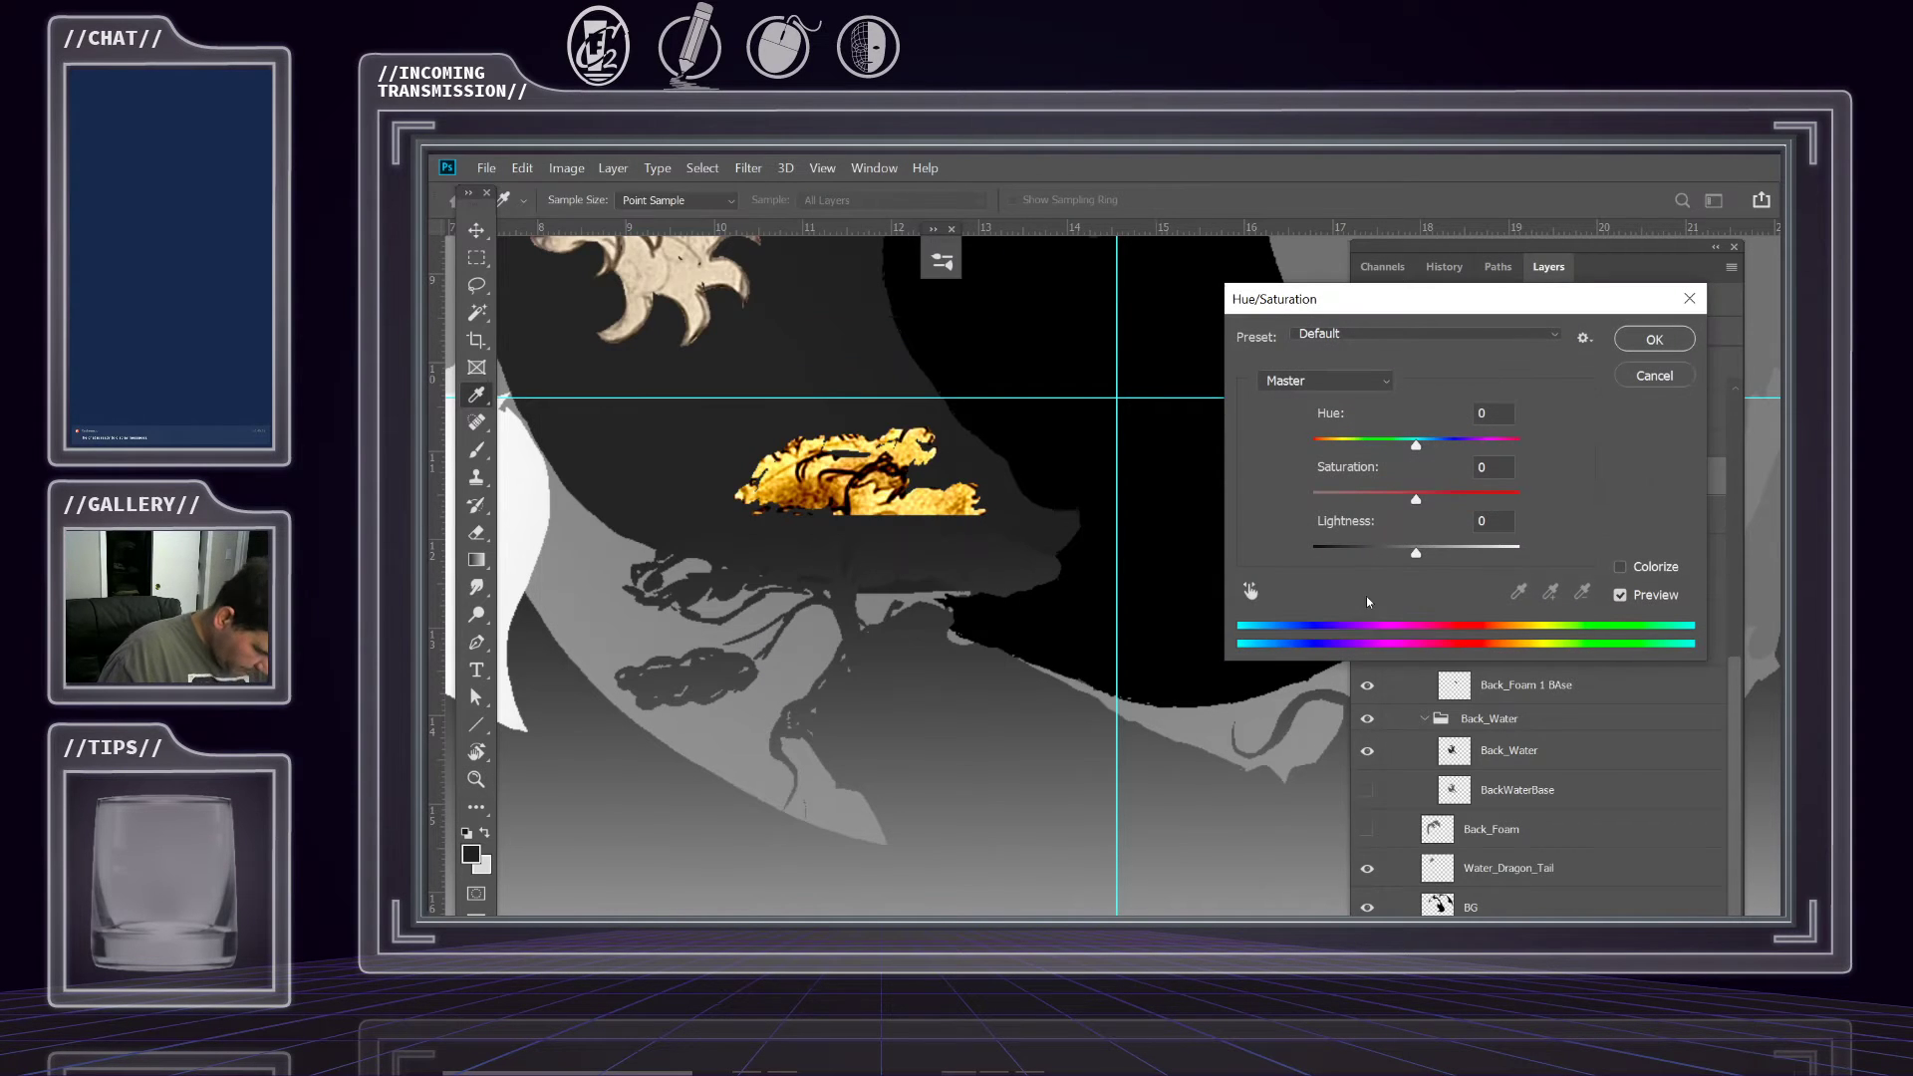
left_click_drag(1414, 559, 1390, 566)
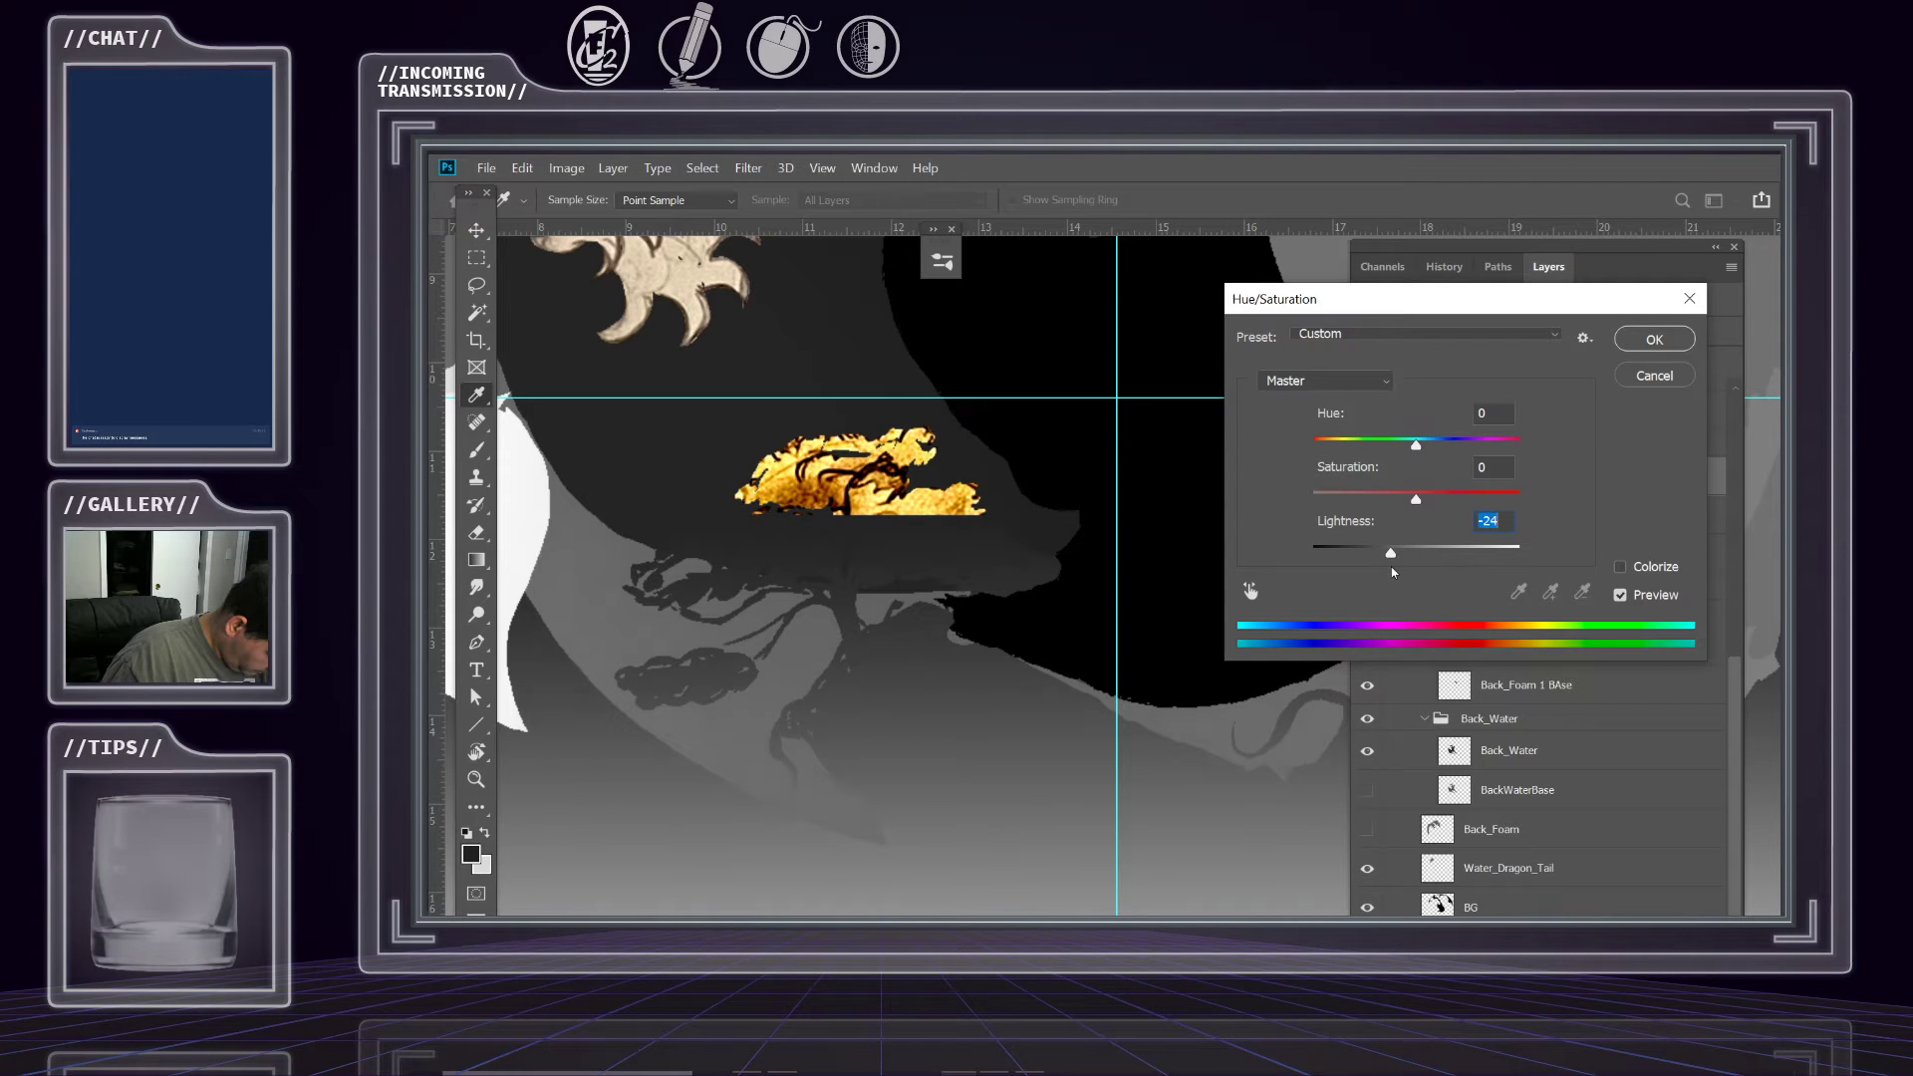
left_click_drag(1391, 568, 1396, 573)
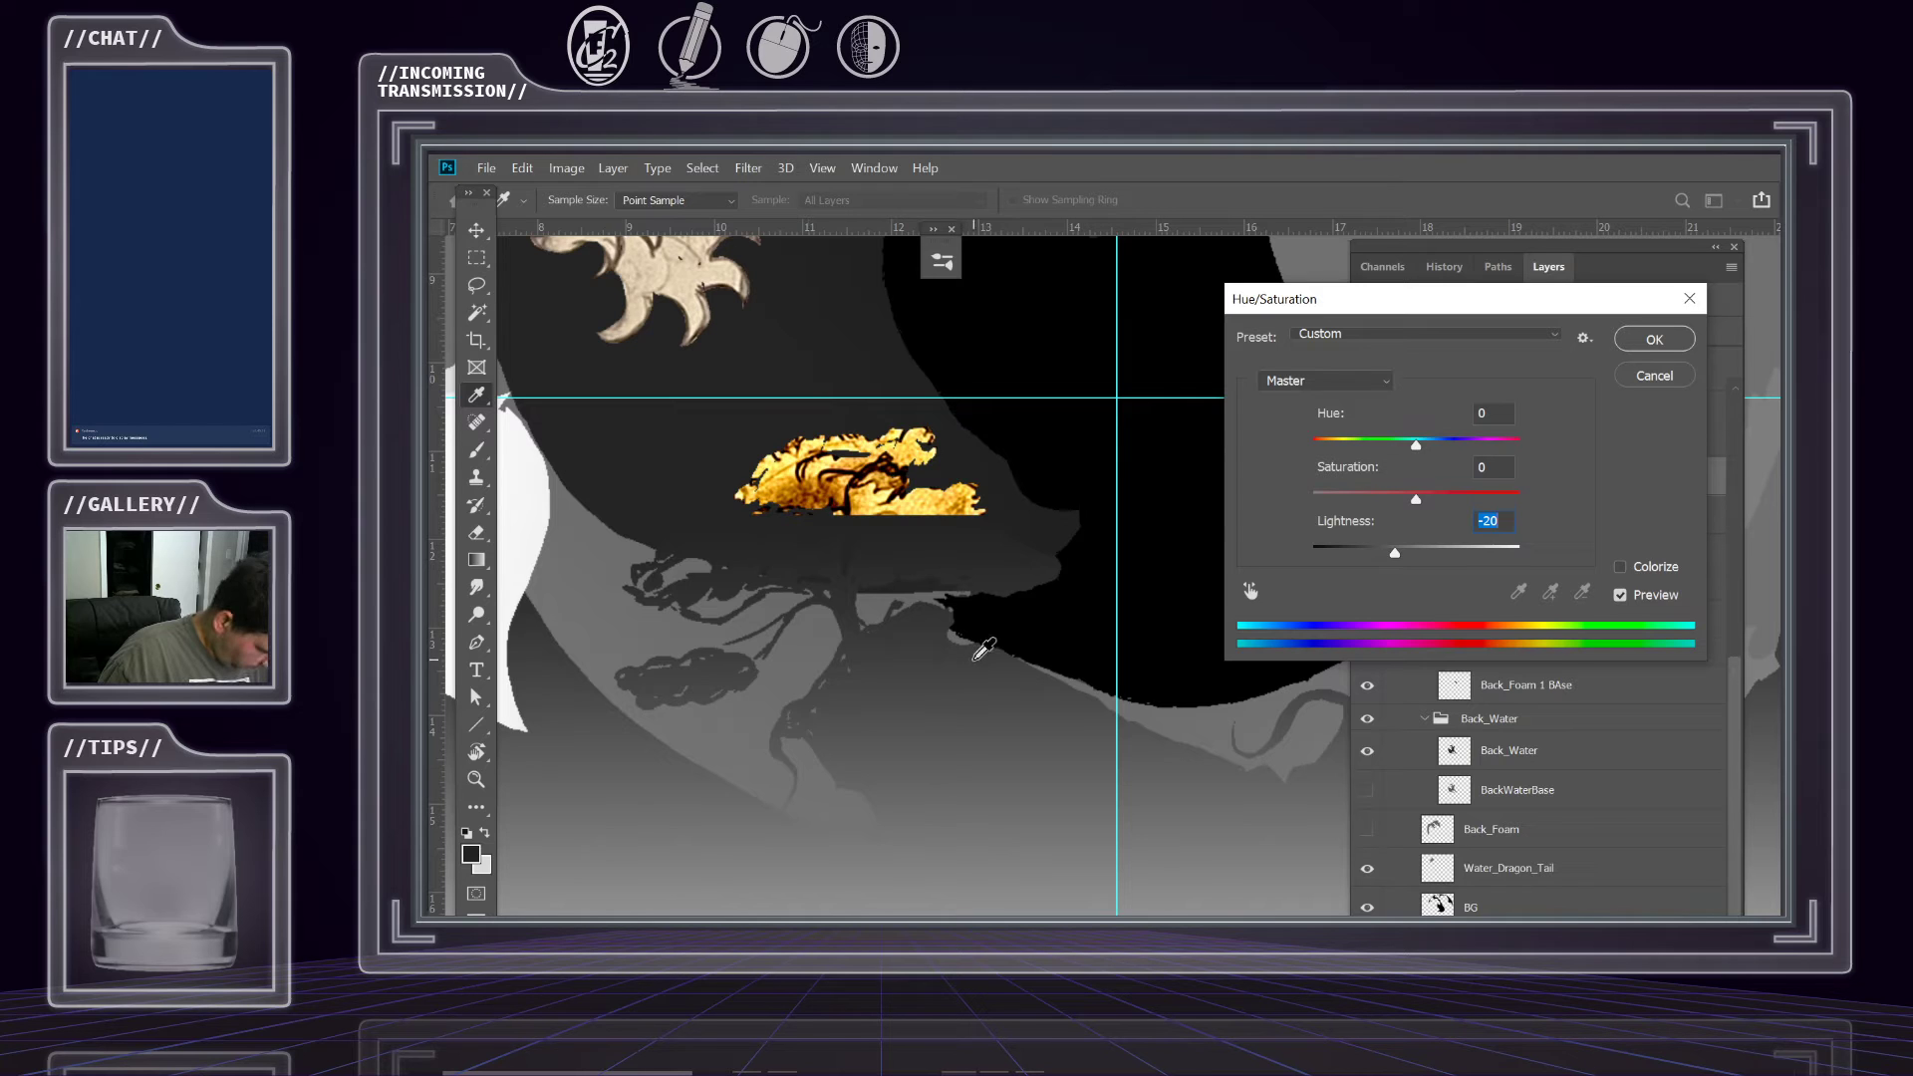
left_click(1651, 340)
Inspect the darkened mid water around the tree and ground, comparing it with Layer 4 hidden and shown.
key("z")
left_click(871, 718, "alt")
left_click(856, 724, "alt")
left_click_drag(856, 725, 854, 717)
left_click_drag(1046, 713, 795, 699)
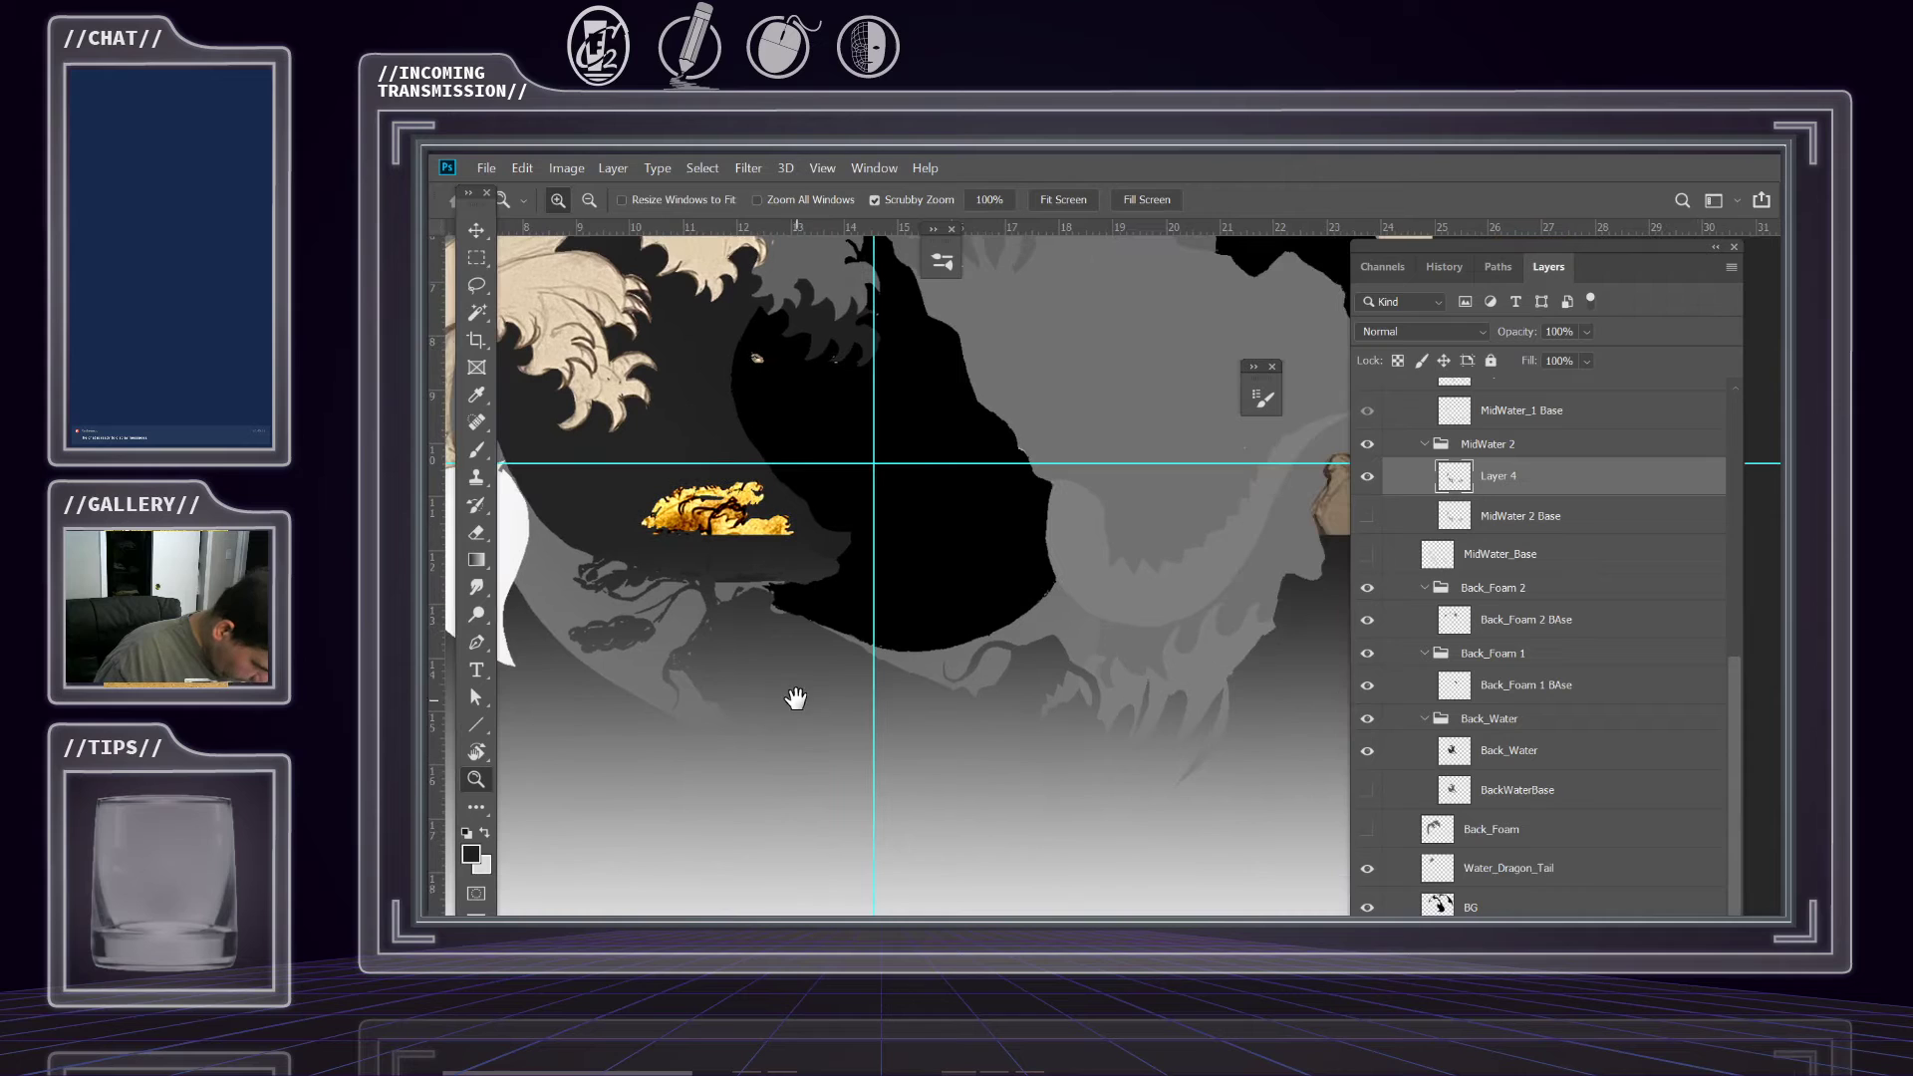
left_click(1369, 478)
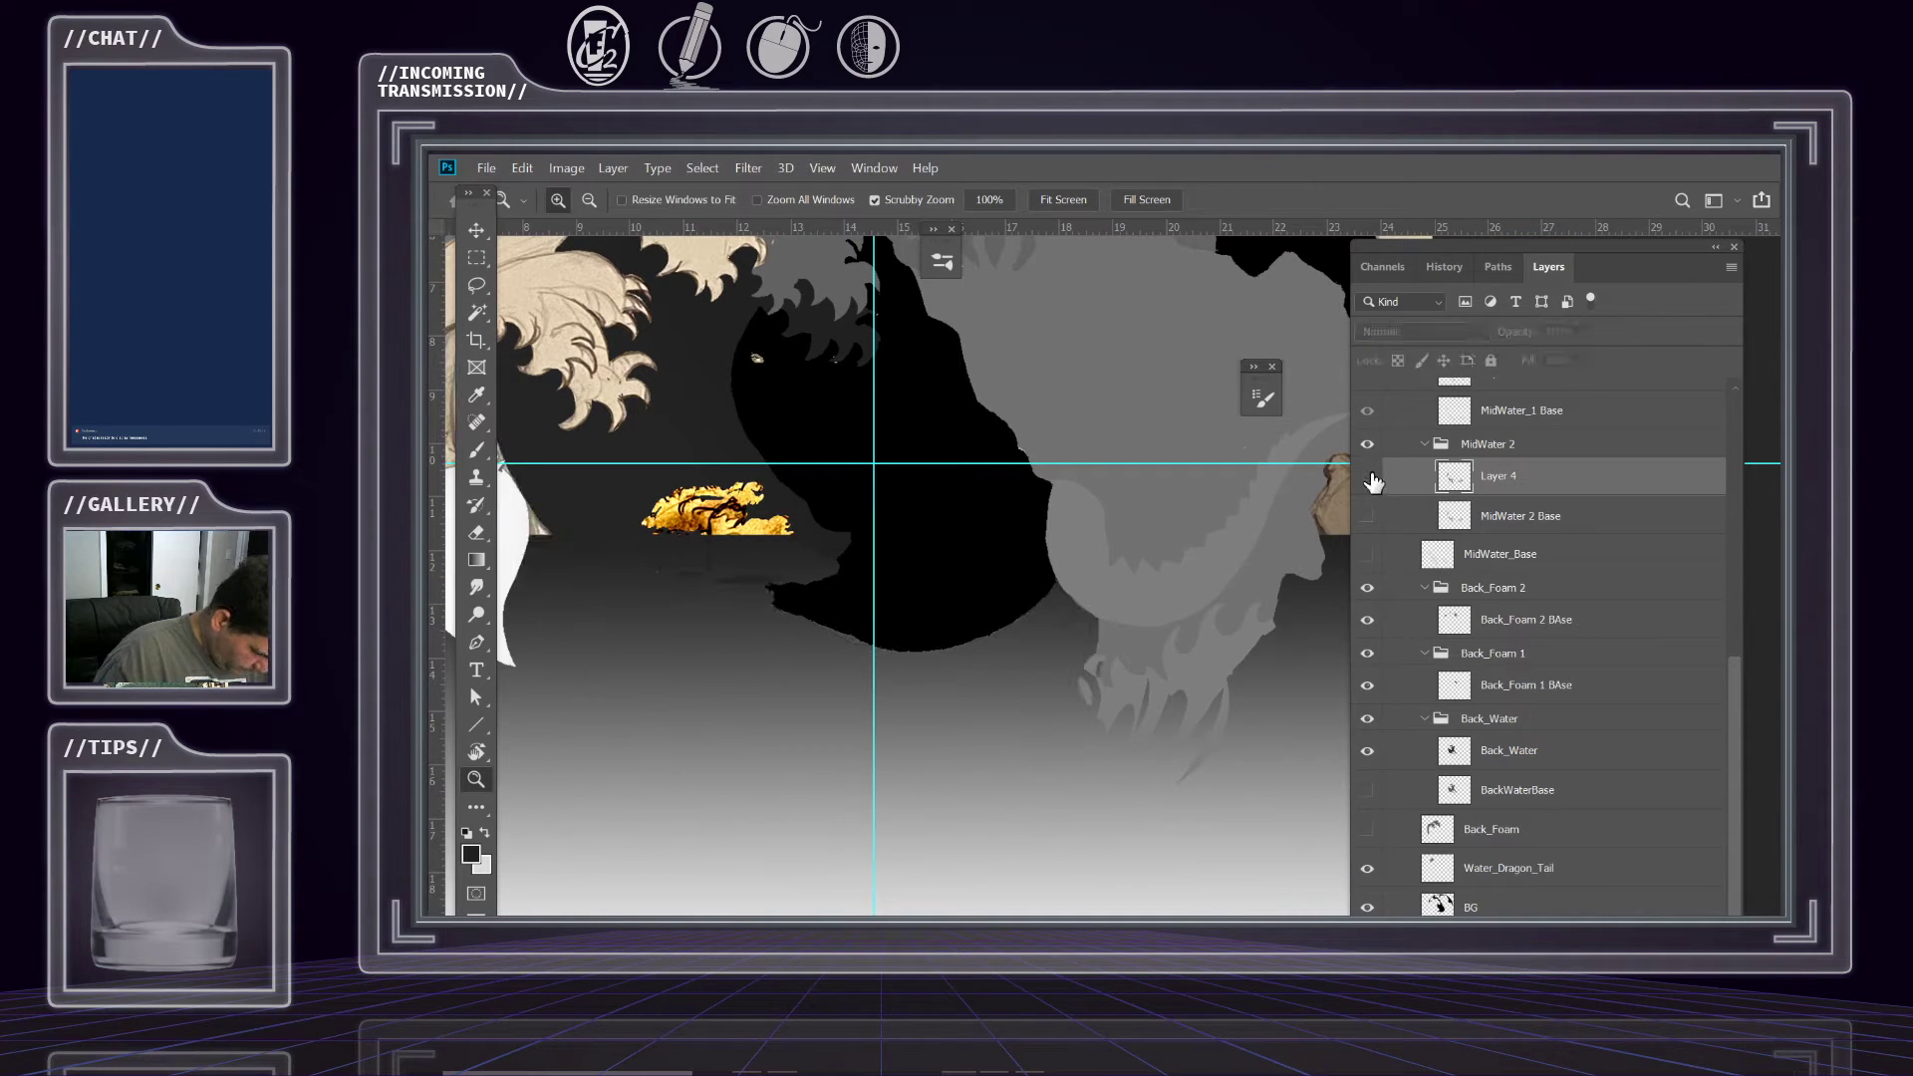
left_click(1369, 478)
left_click(1369, 479)
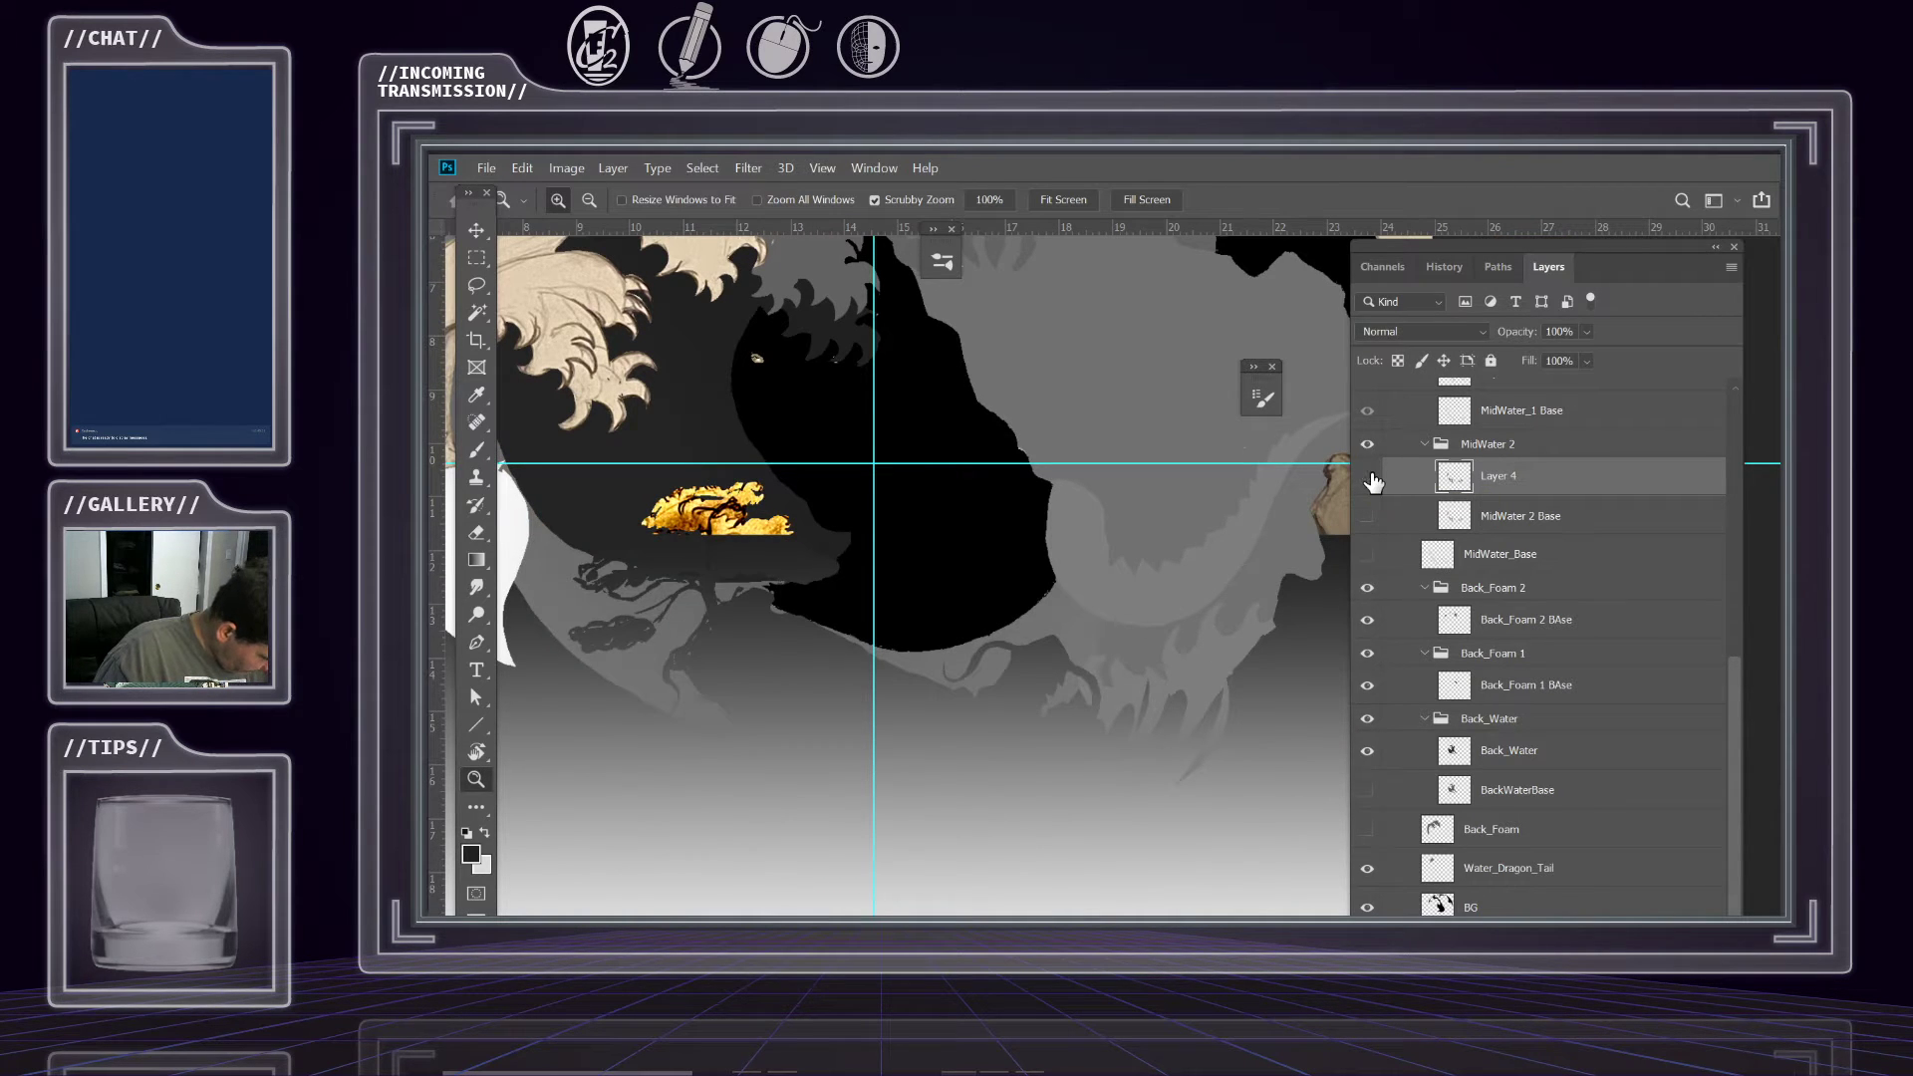
left_click(1369, 479)
left_click(1369, 479)
left_click(1369, 478)
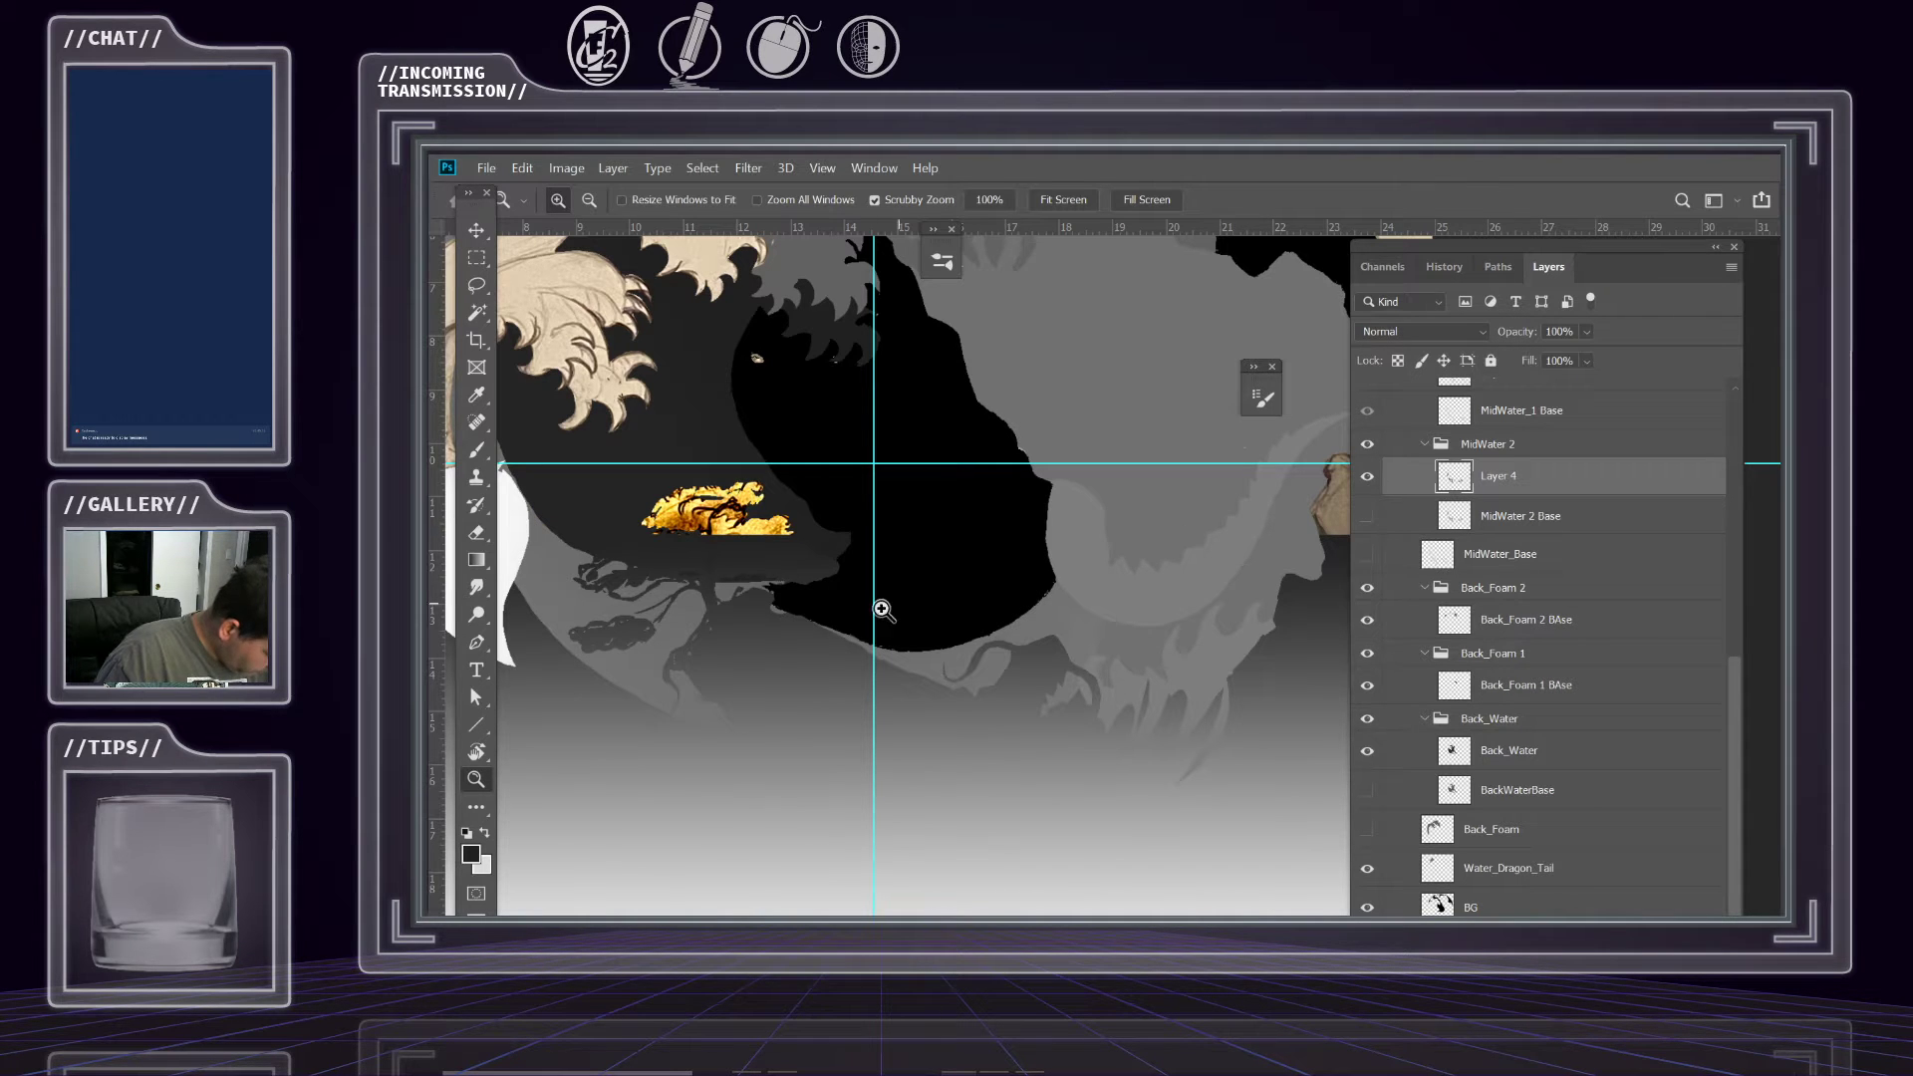
Show the MidWater_1 group and check its water against the wave, ground and MidWater 2.
left_click_drag(727, 611, 891, 835)
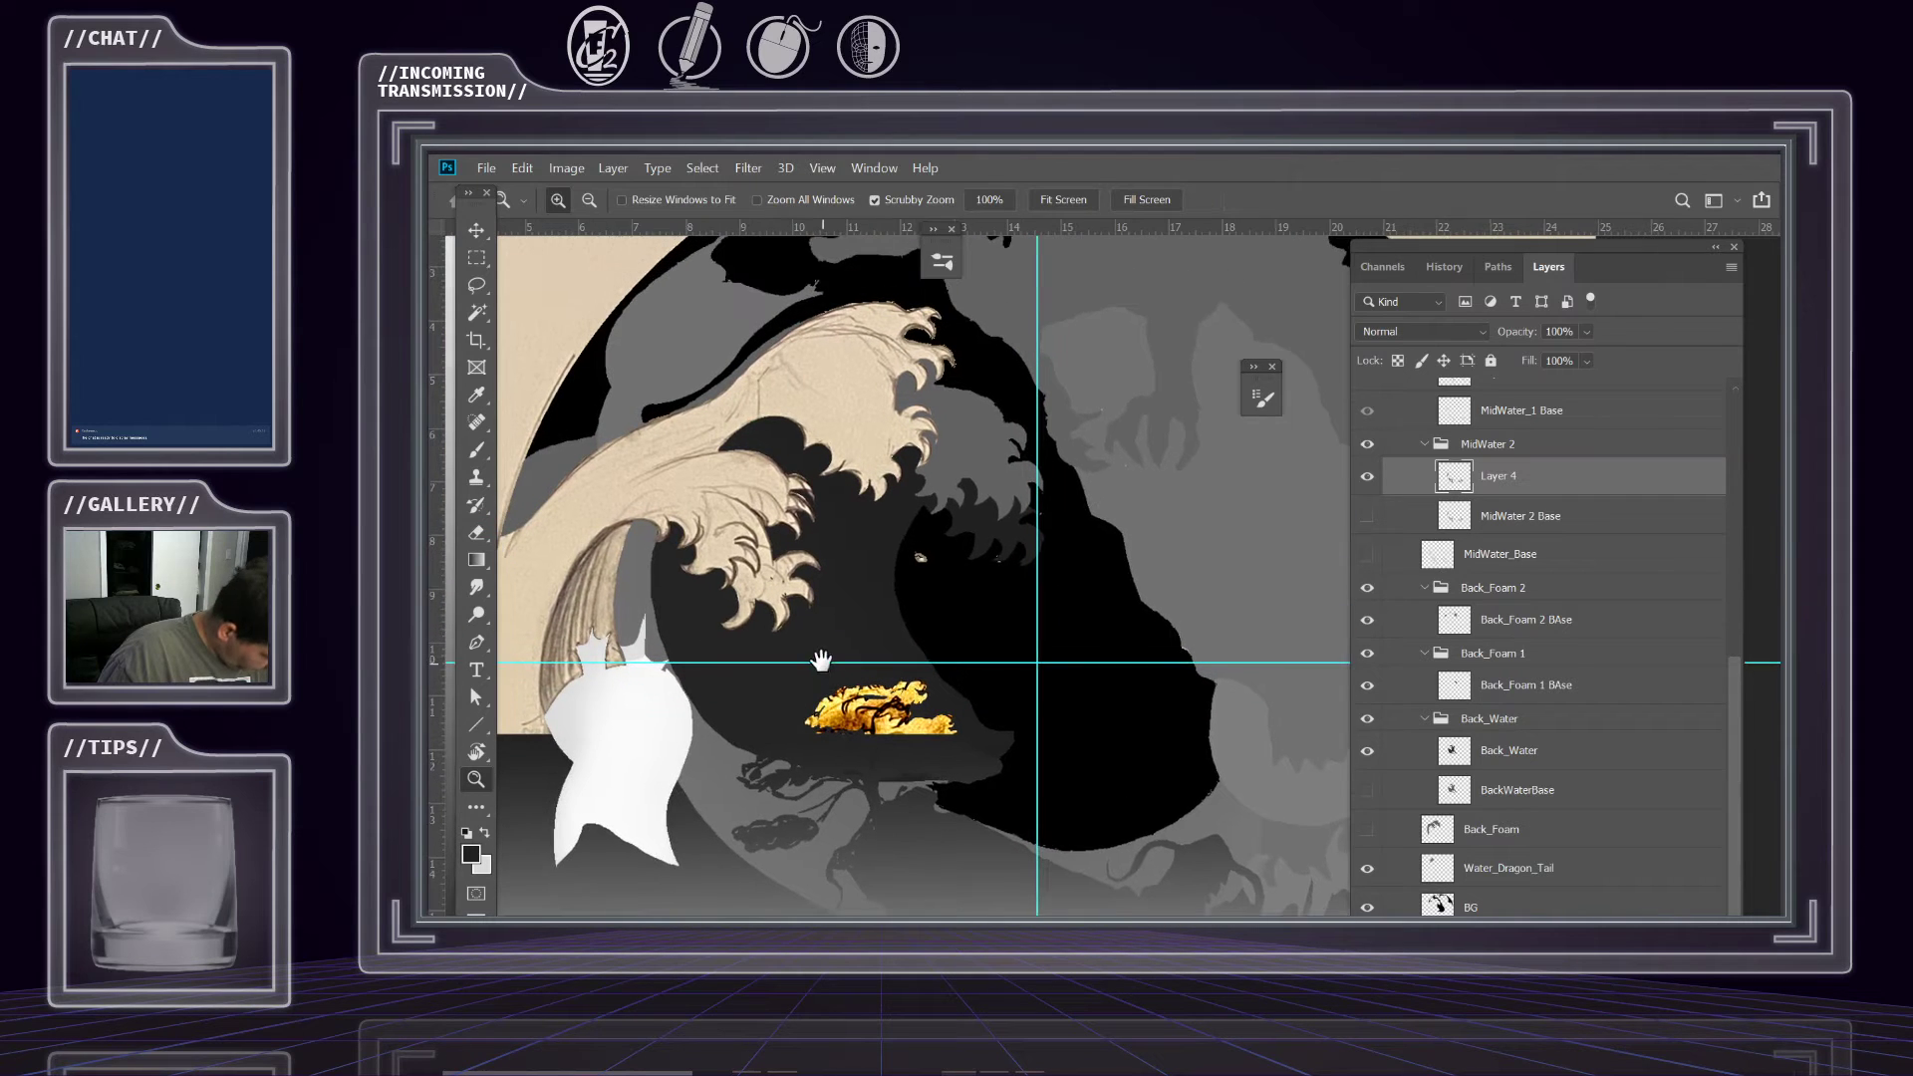
left_click_drag(826, 671, 828, 696)
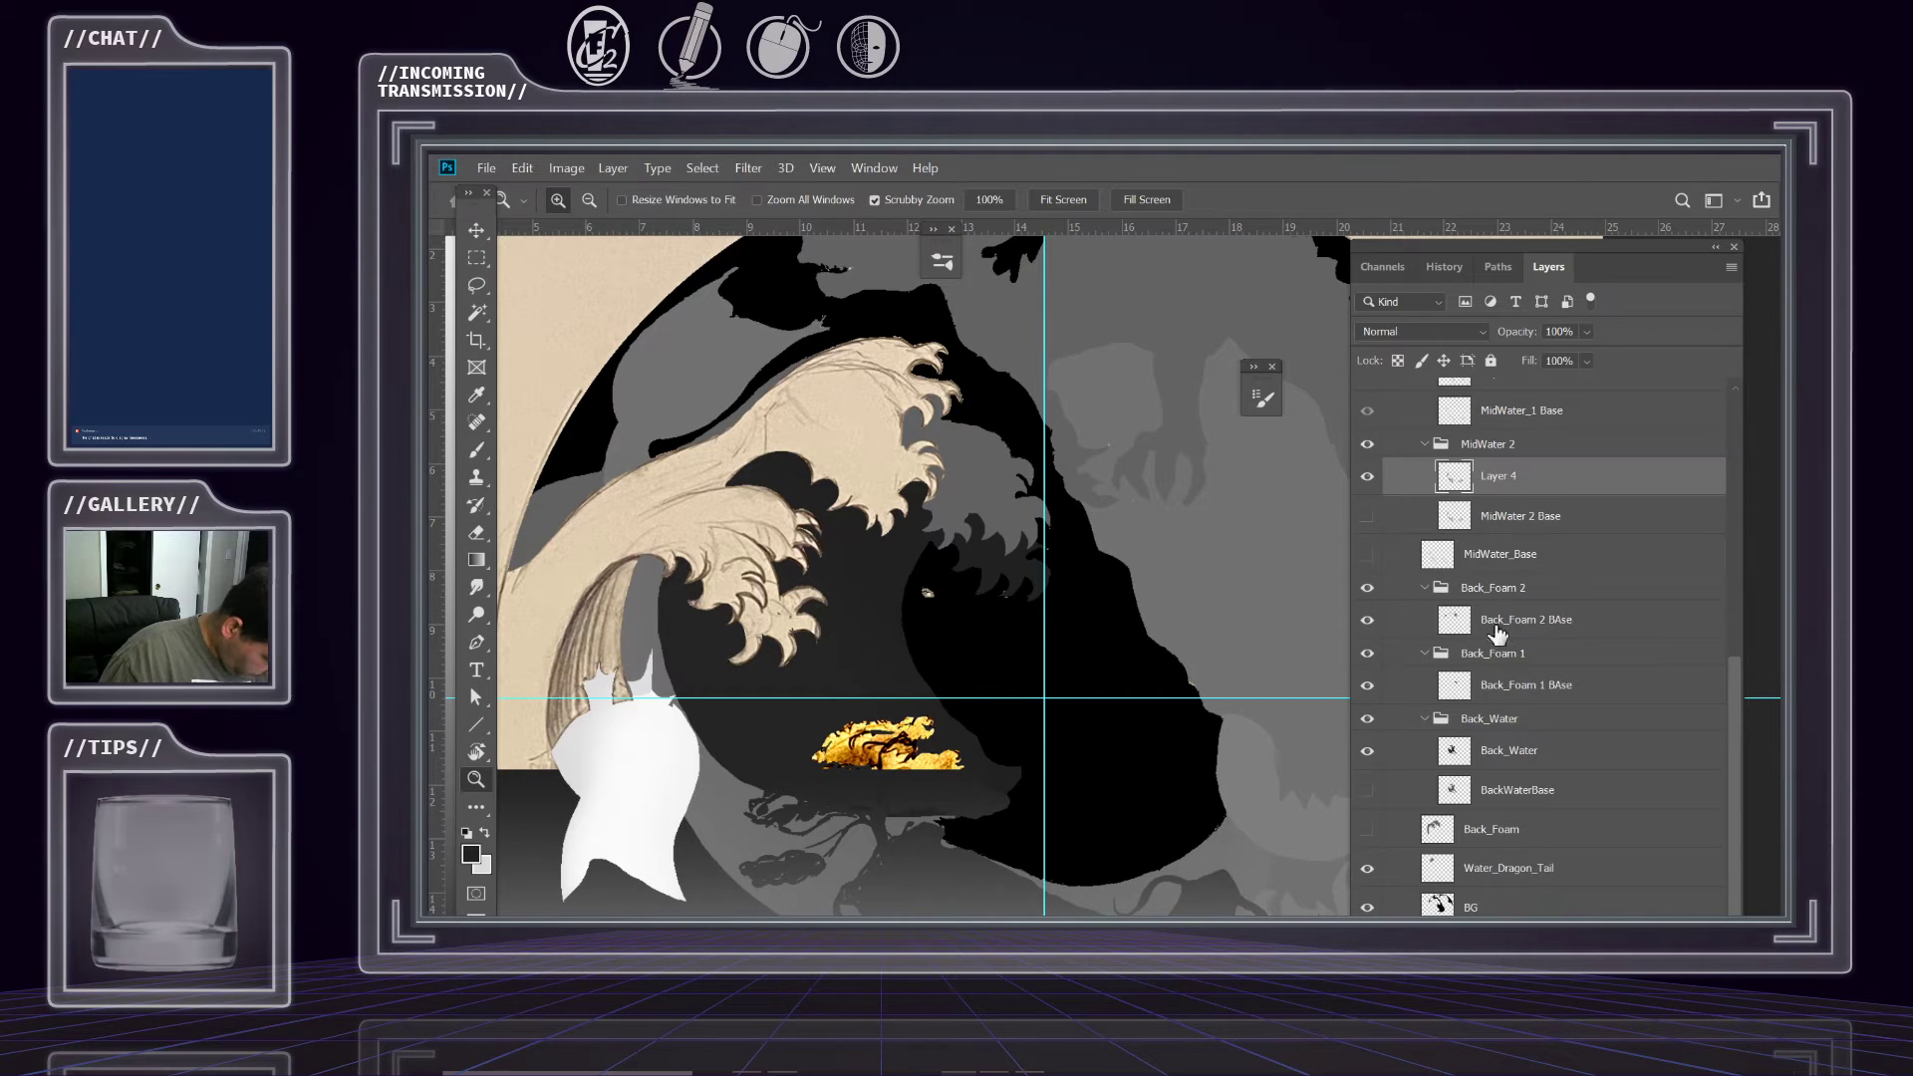
scroll(1522, 479, "up", 2)
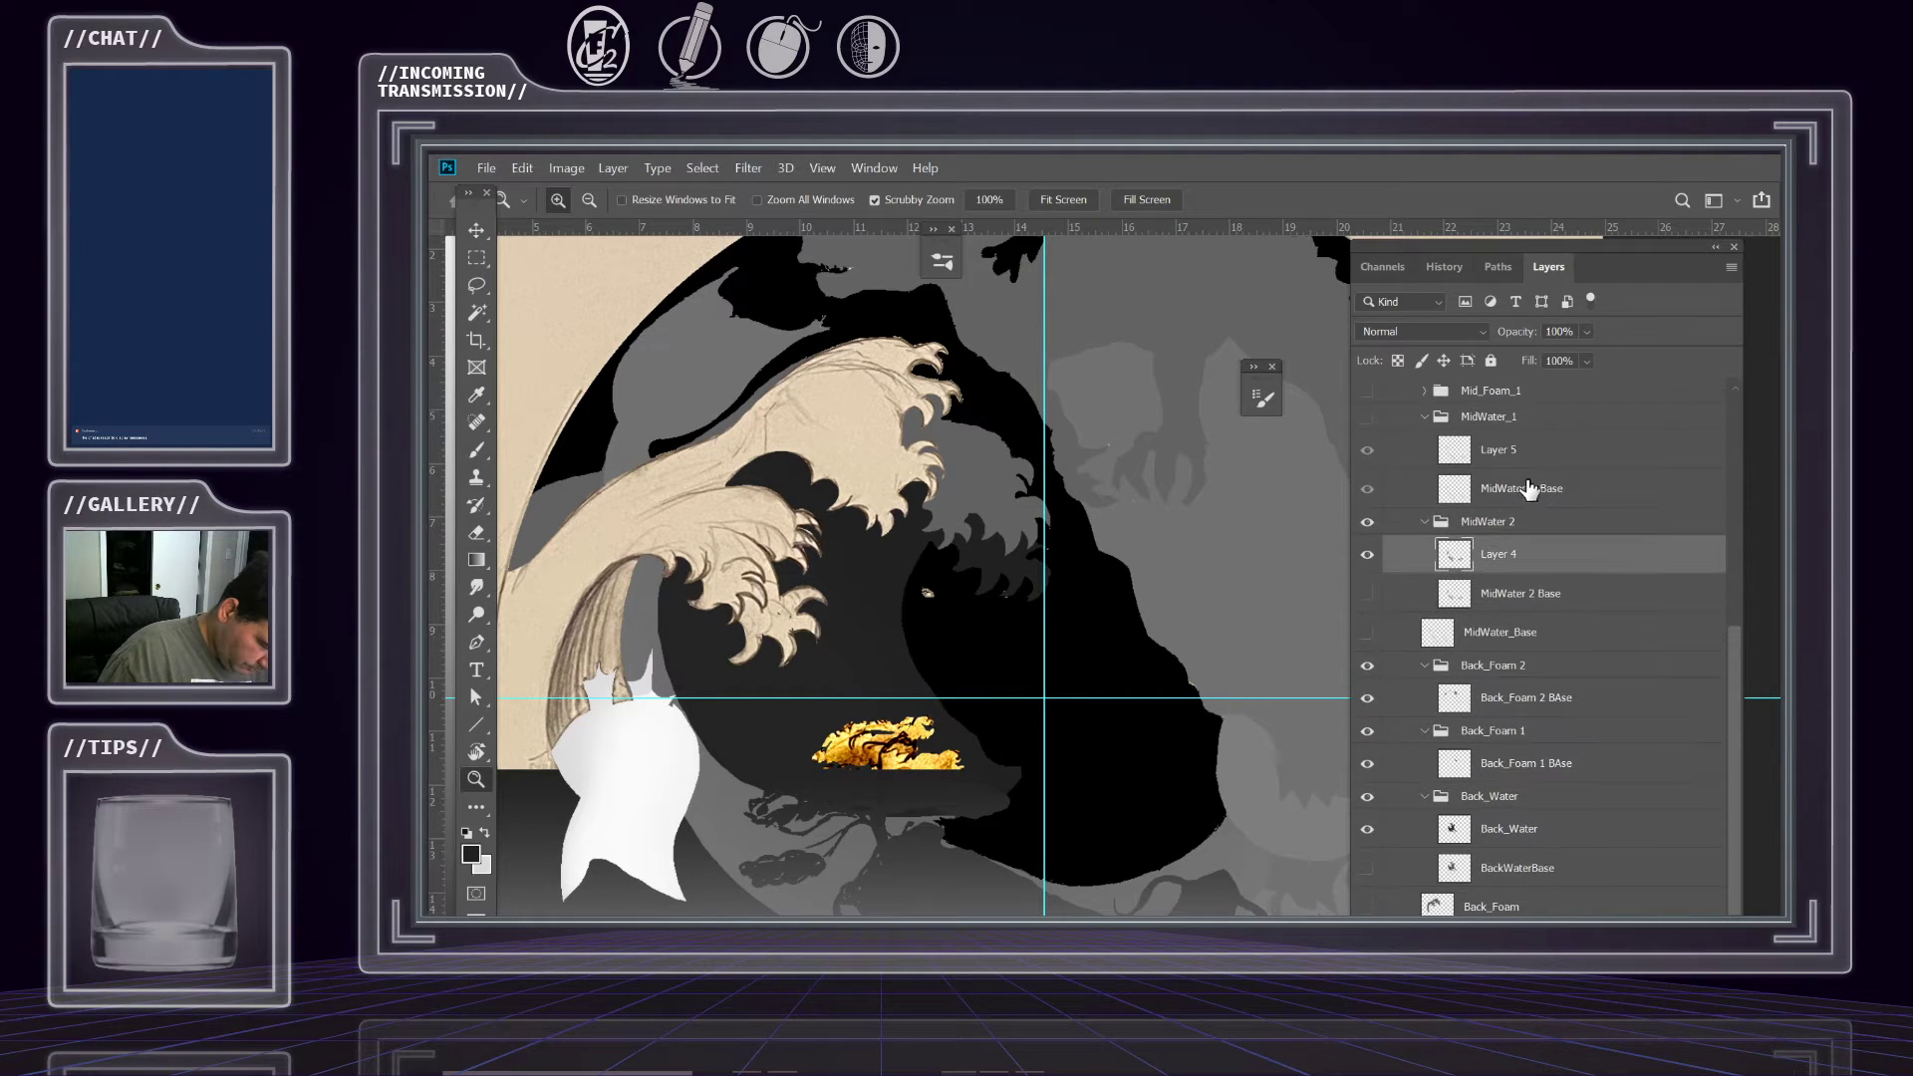
scroll(1546, 529, "up", 1)
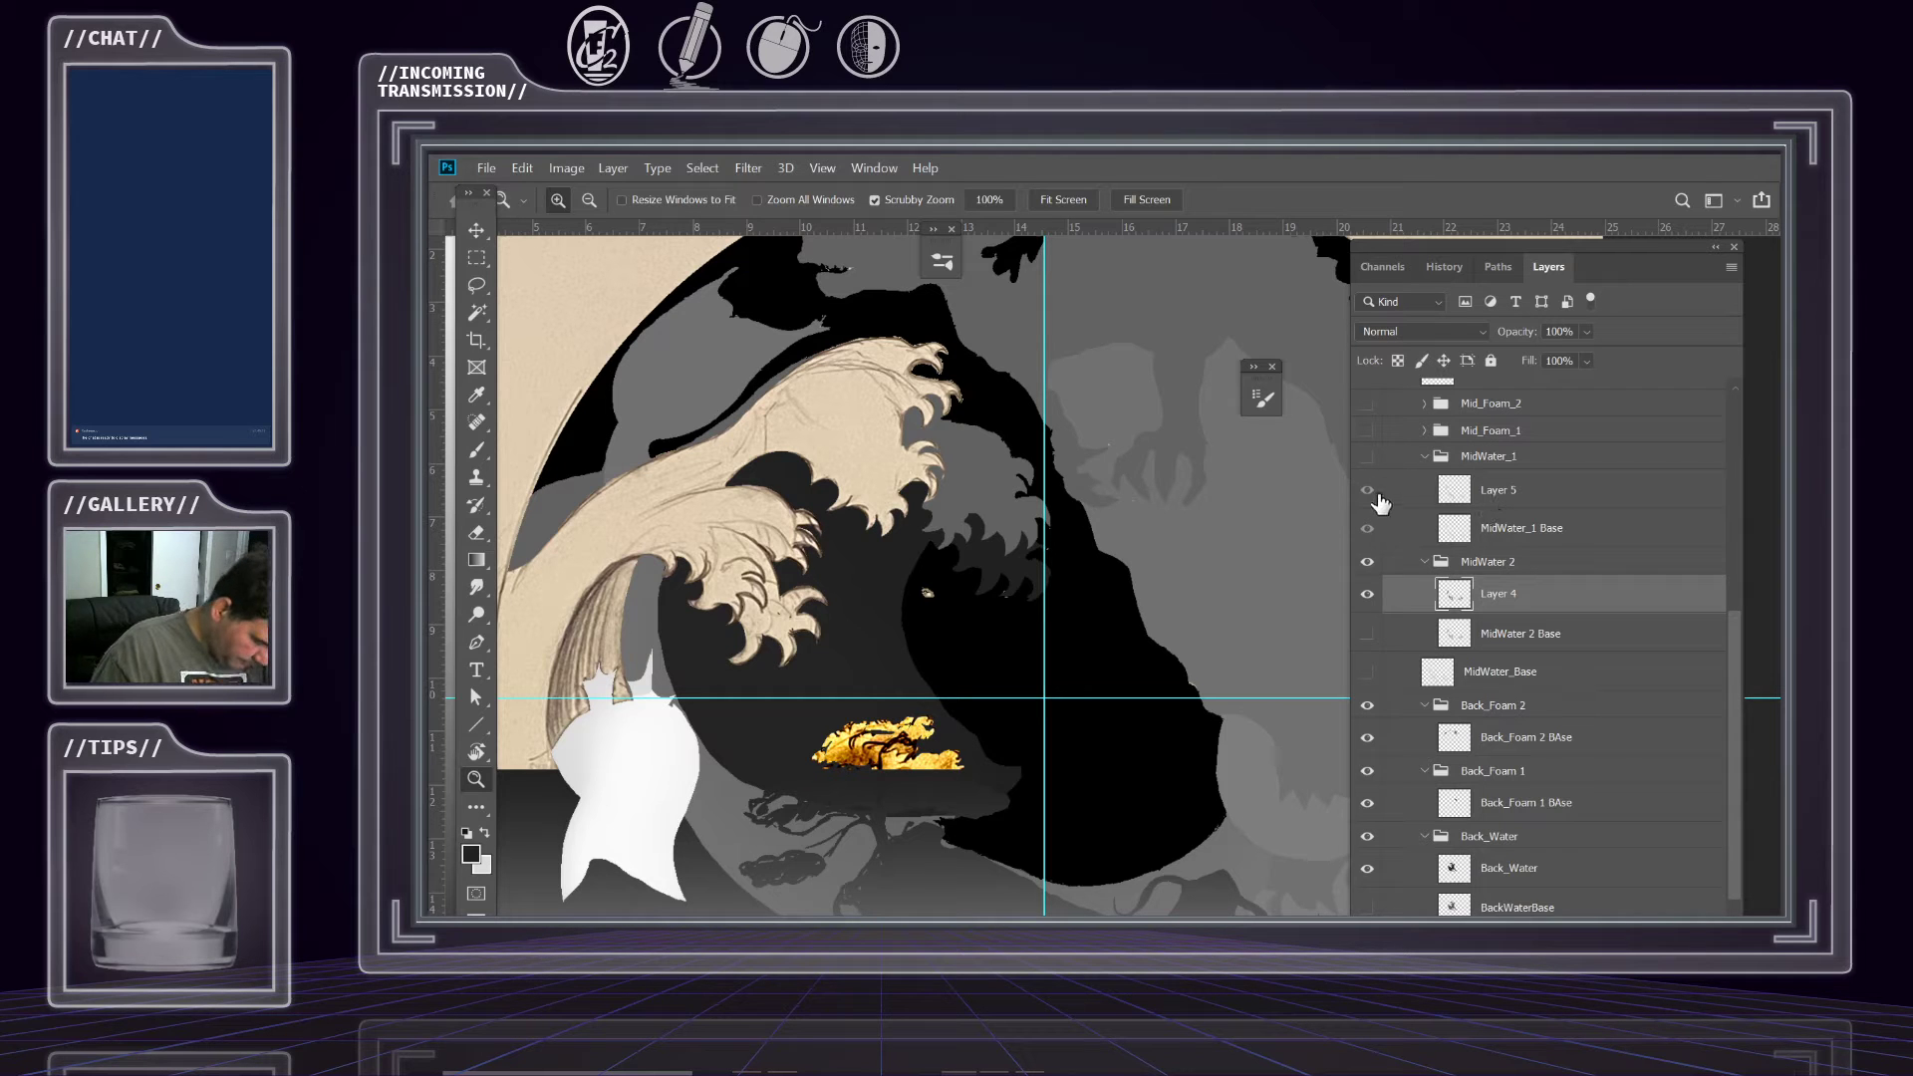
left_click(1366, 461)
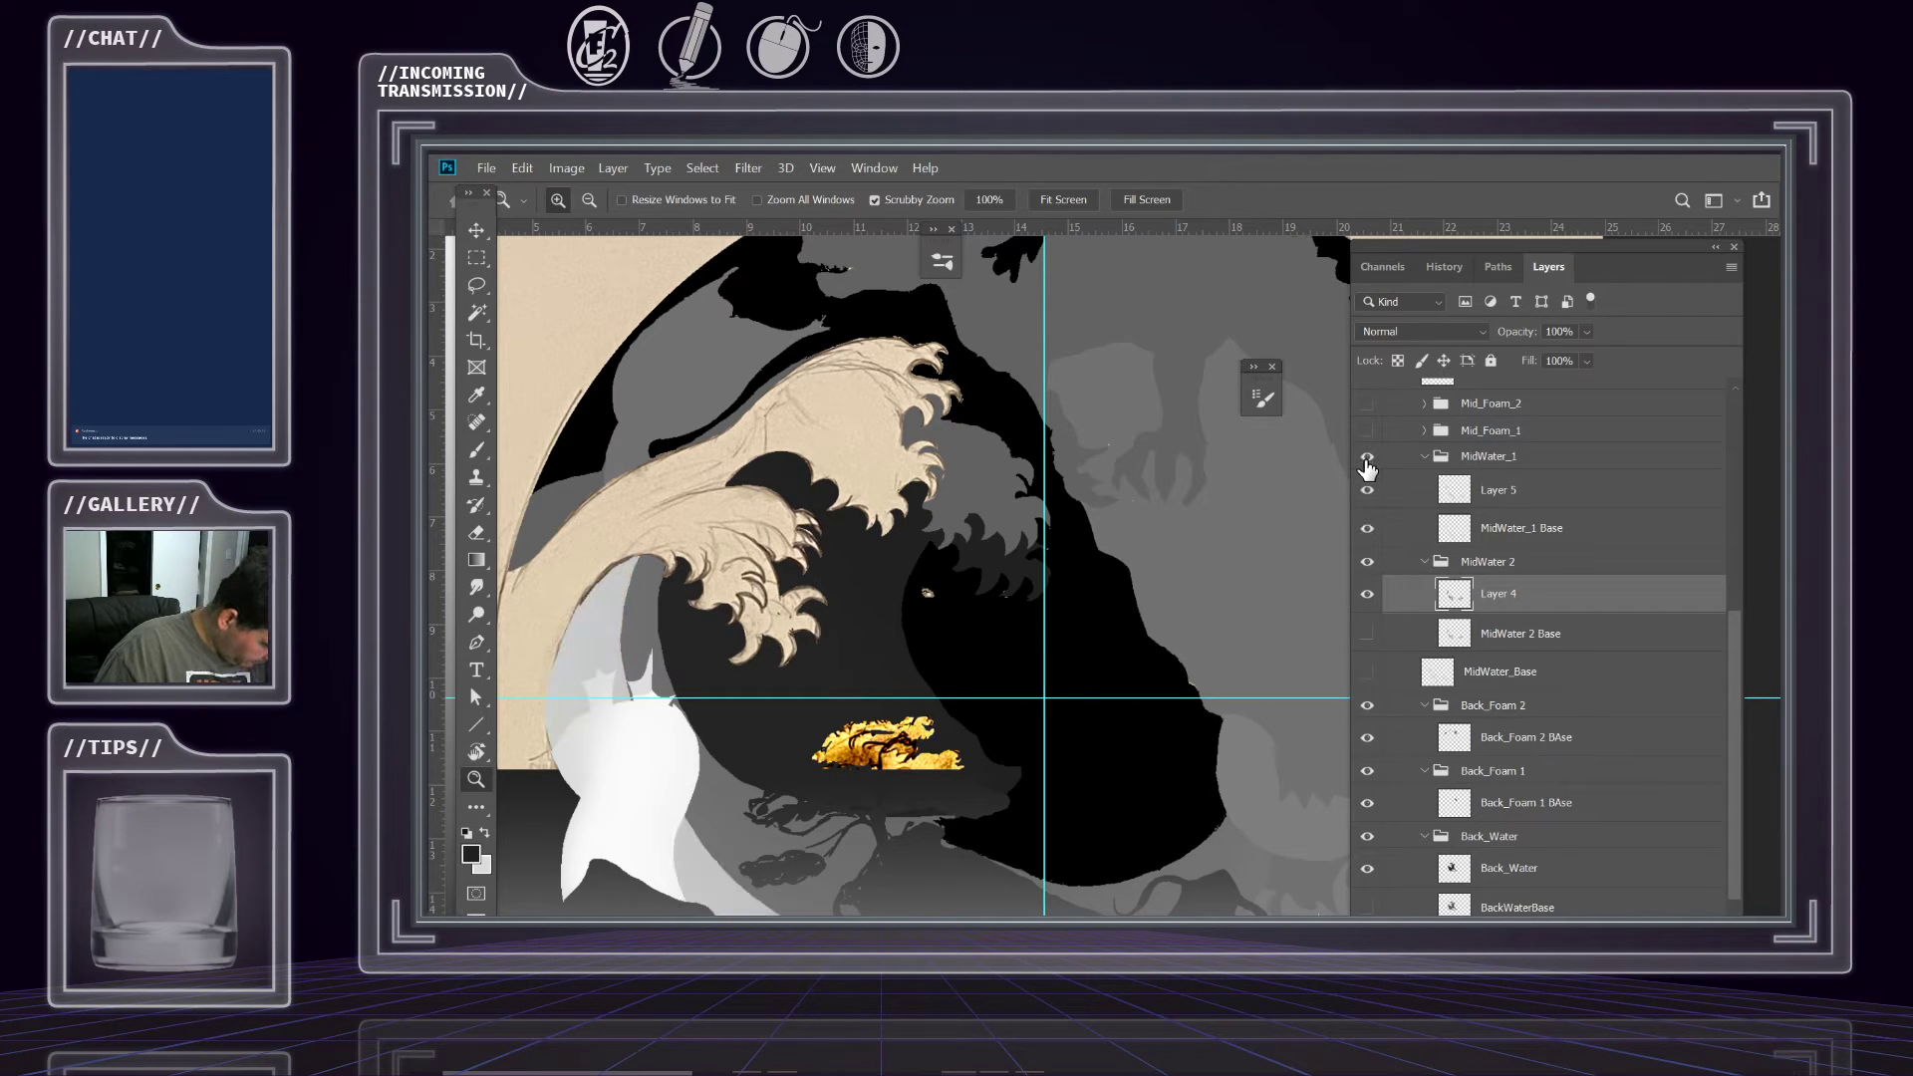
left_click_drag(859, 653, 907, 421)
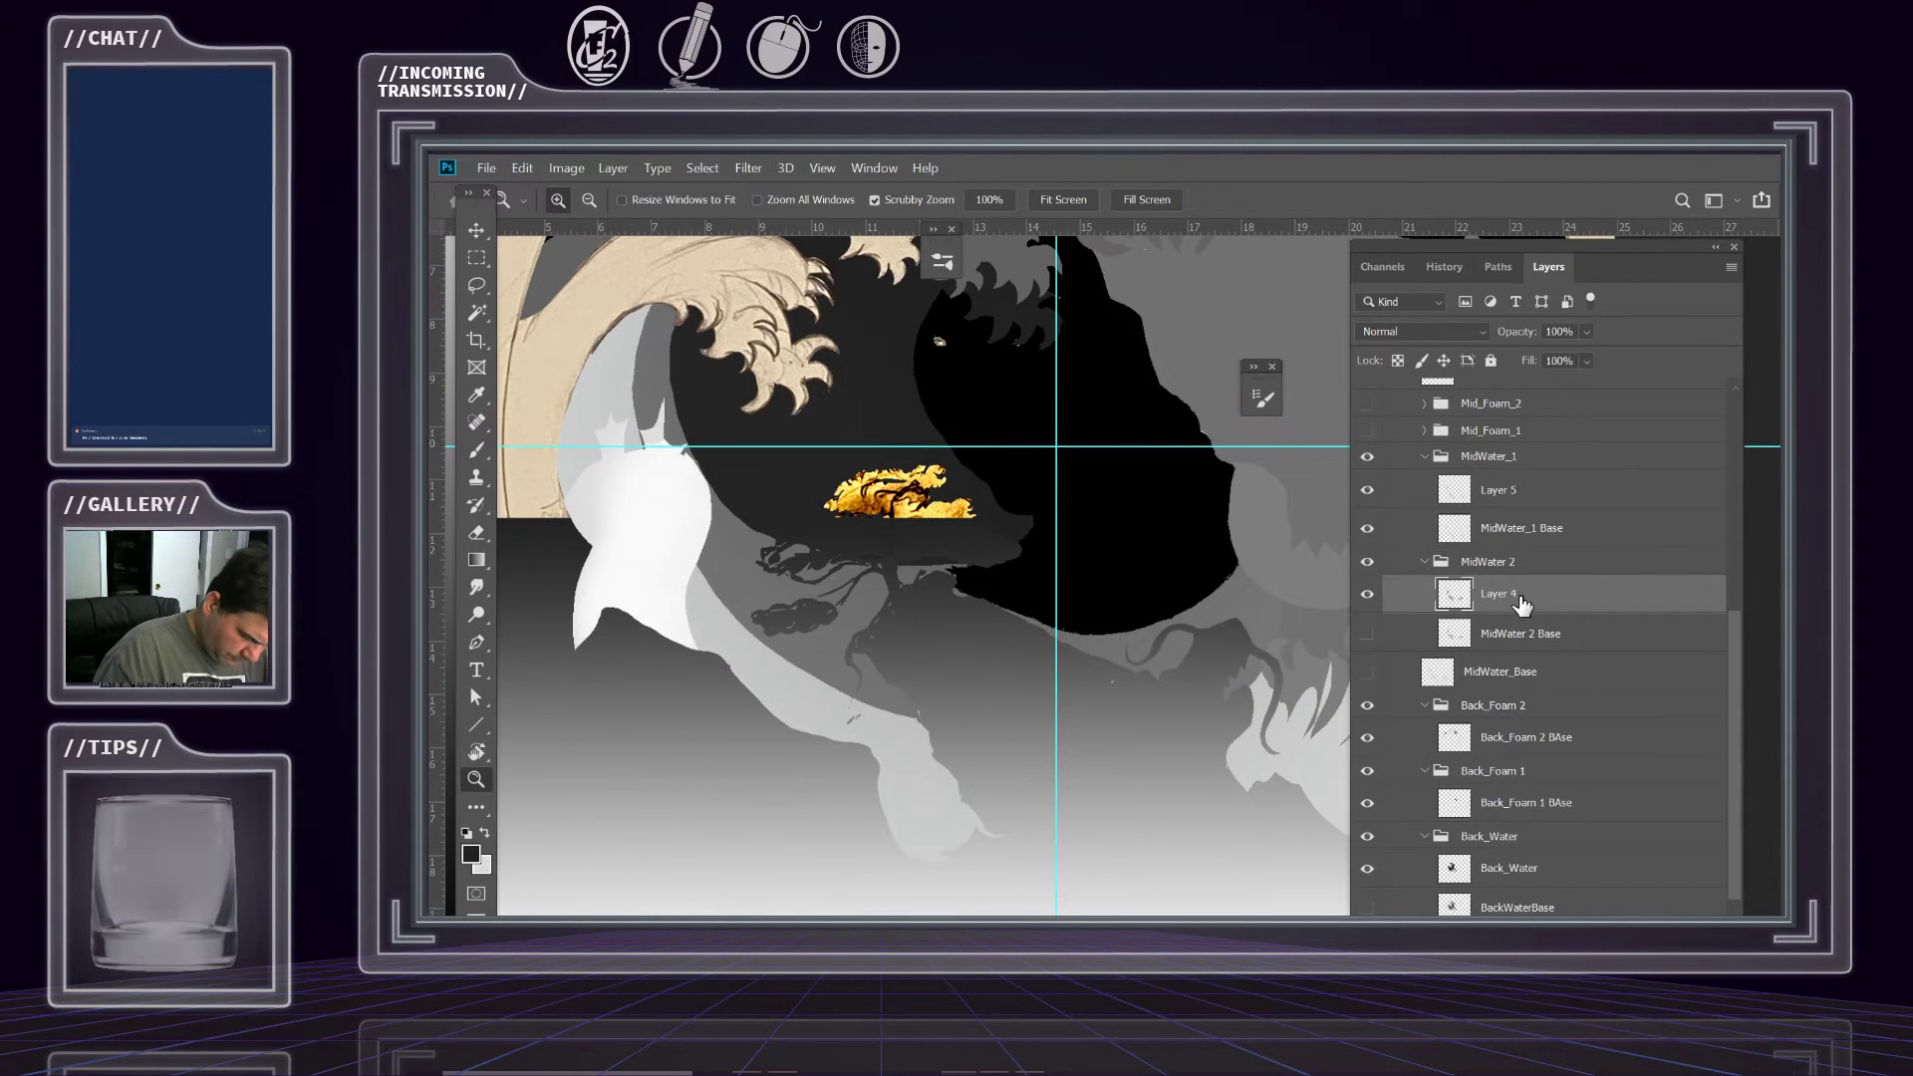
left_click_drag(867, 559, 990, 652)
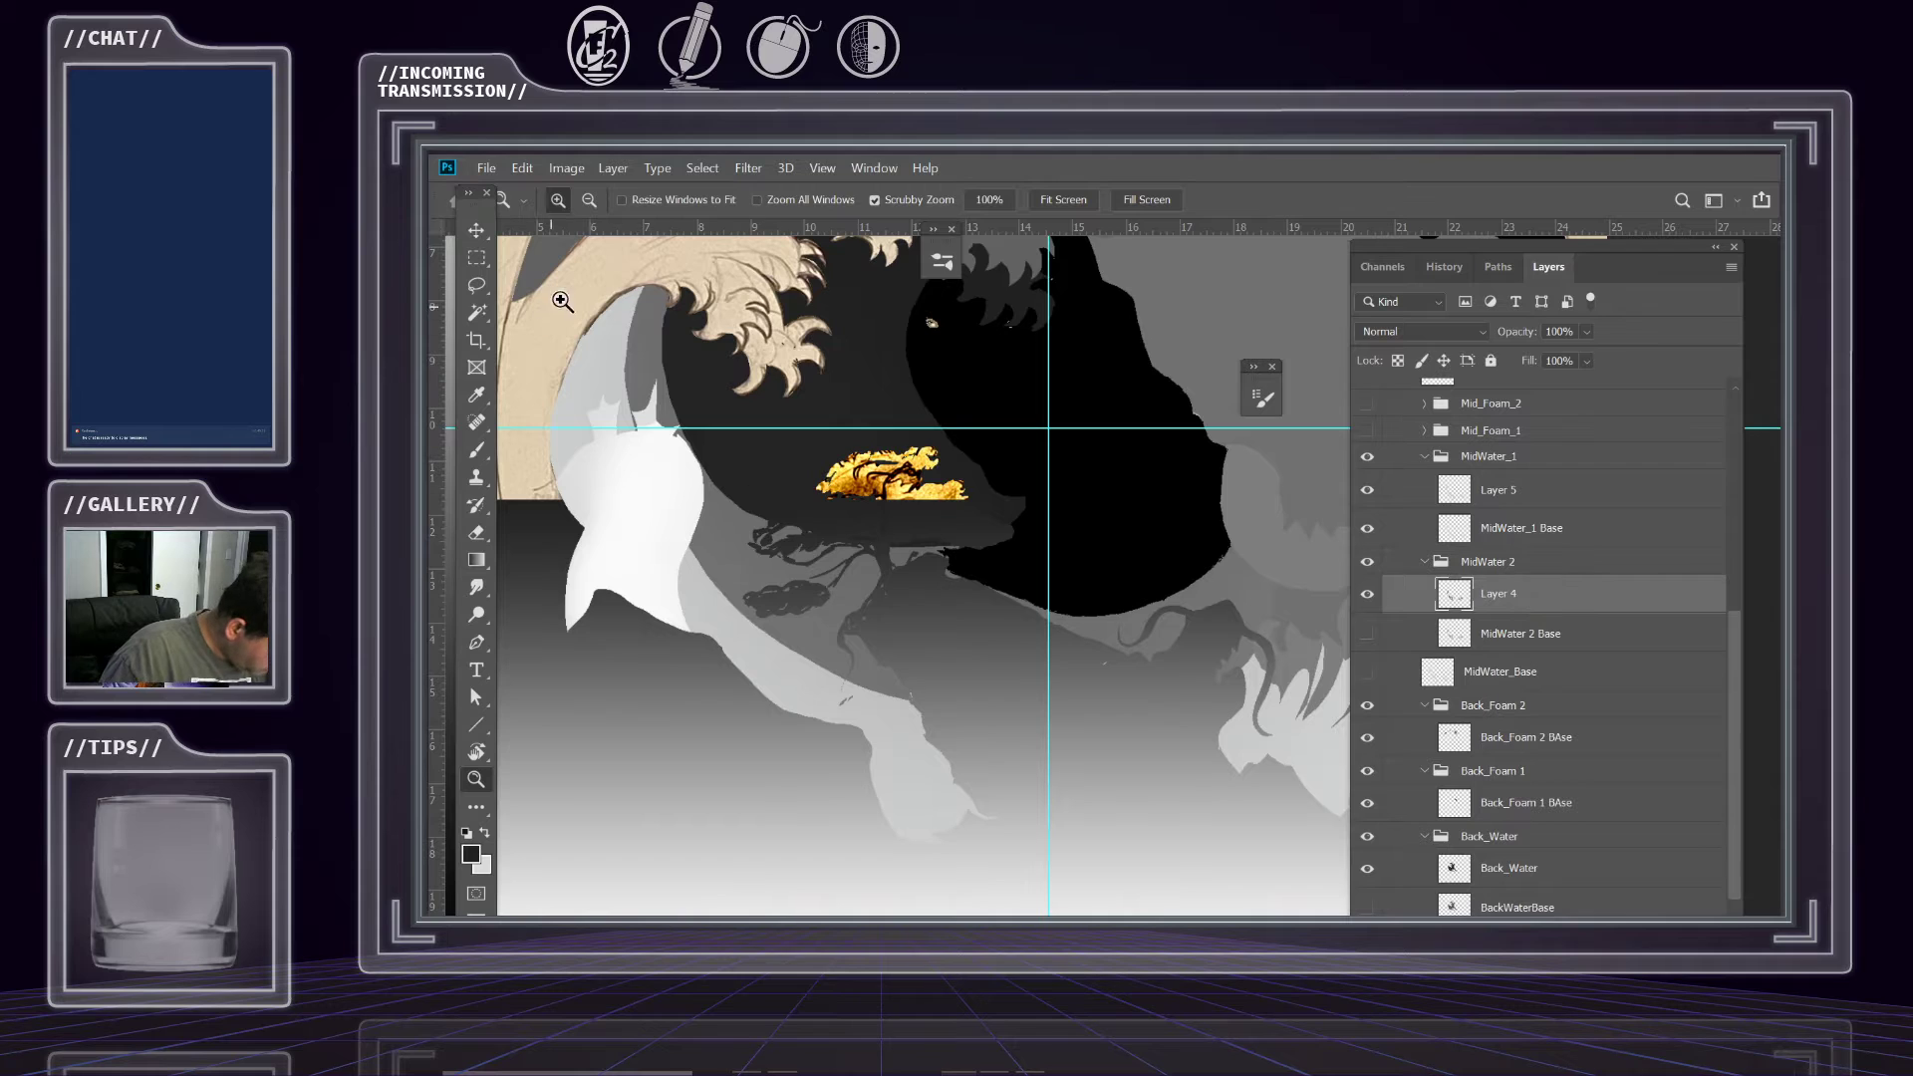
left_click(567, 167)
mouse_move(698, 189)
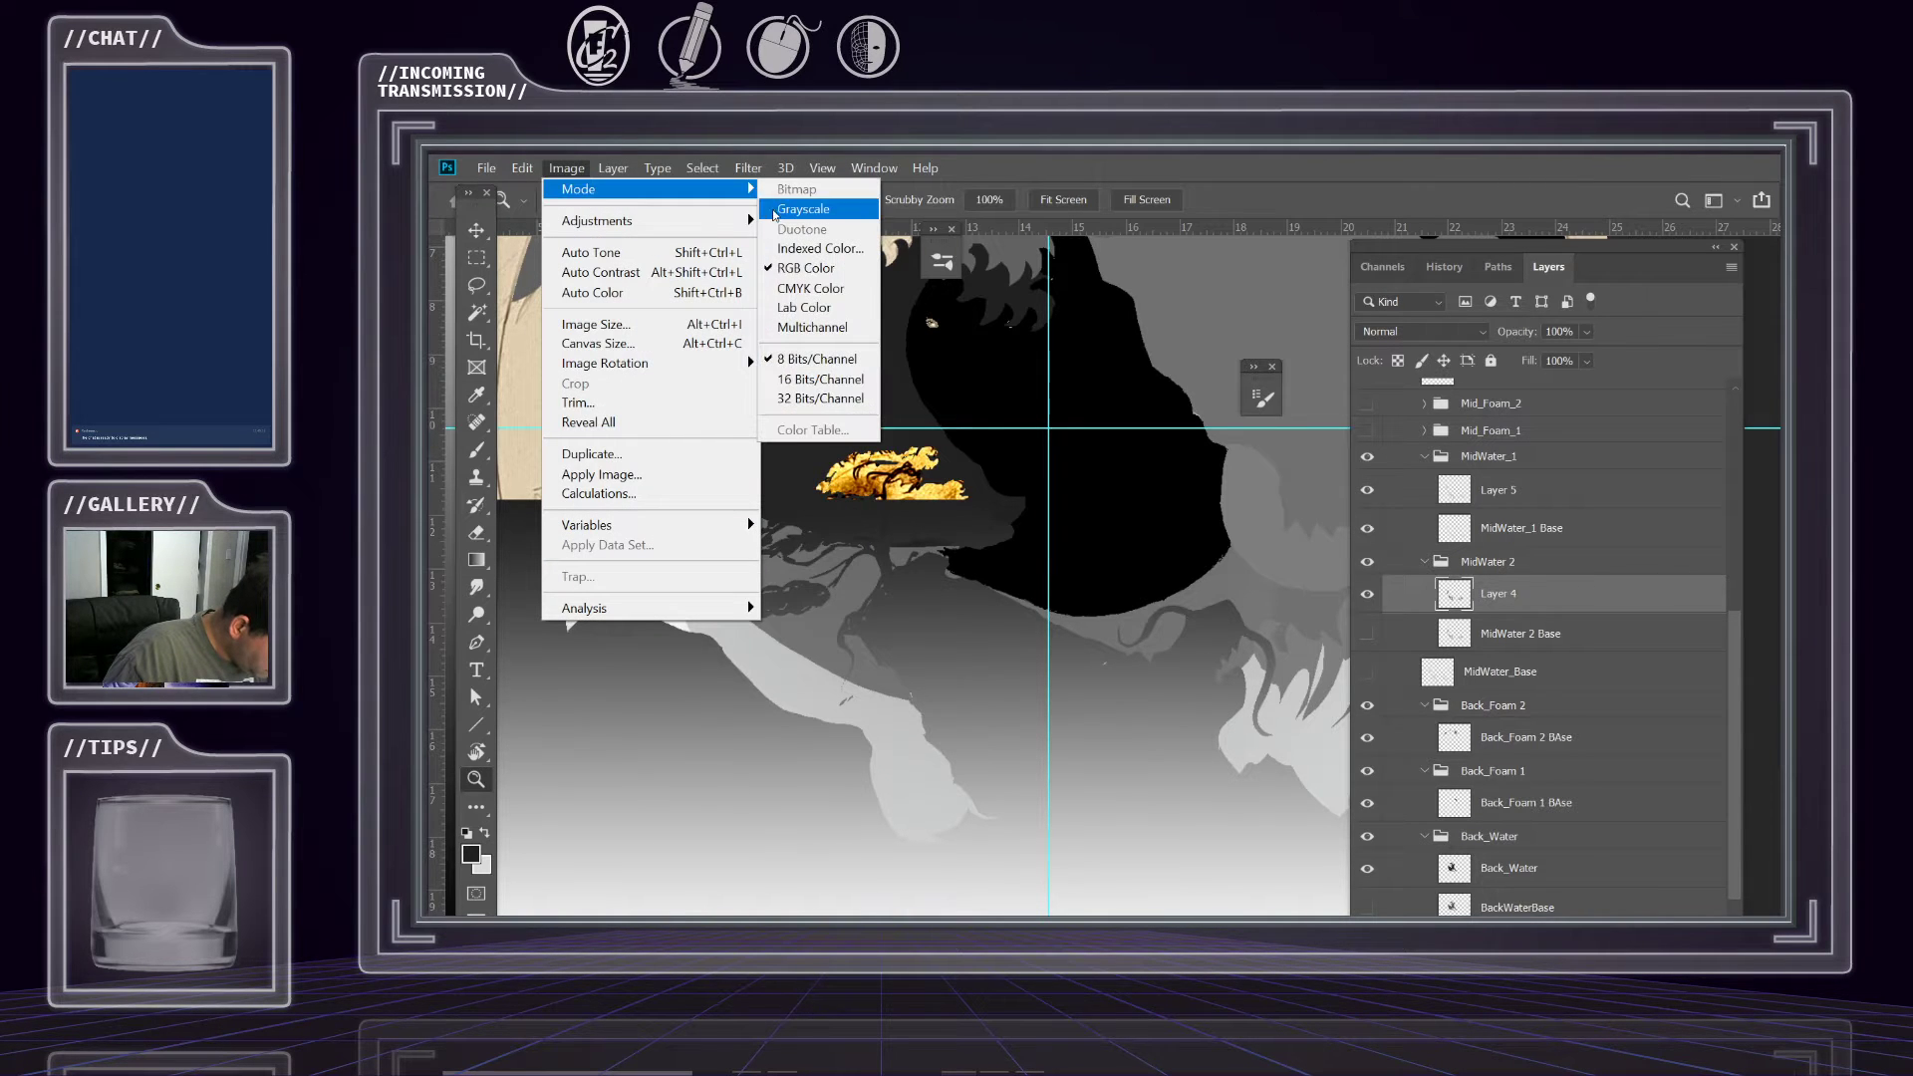
mouse_move(630, 223)
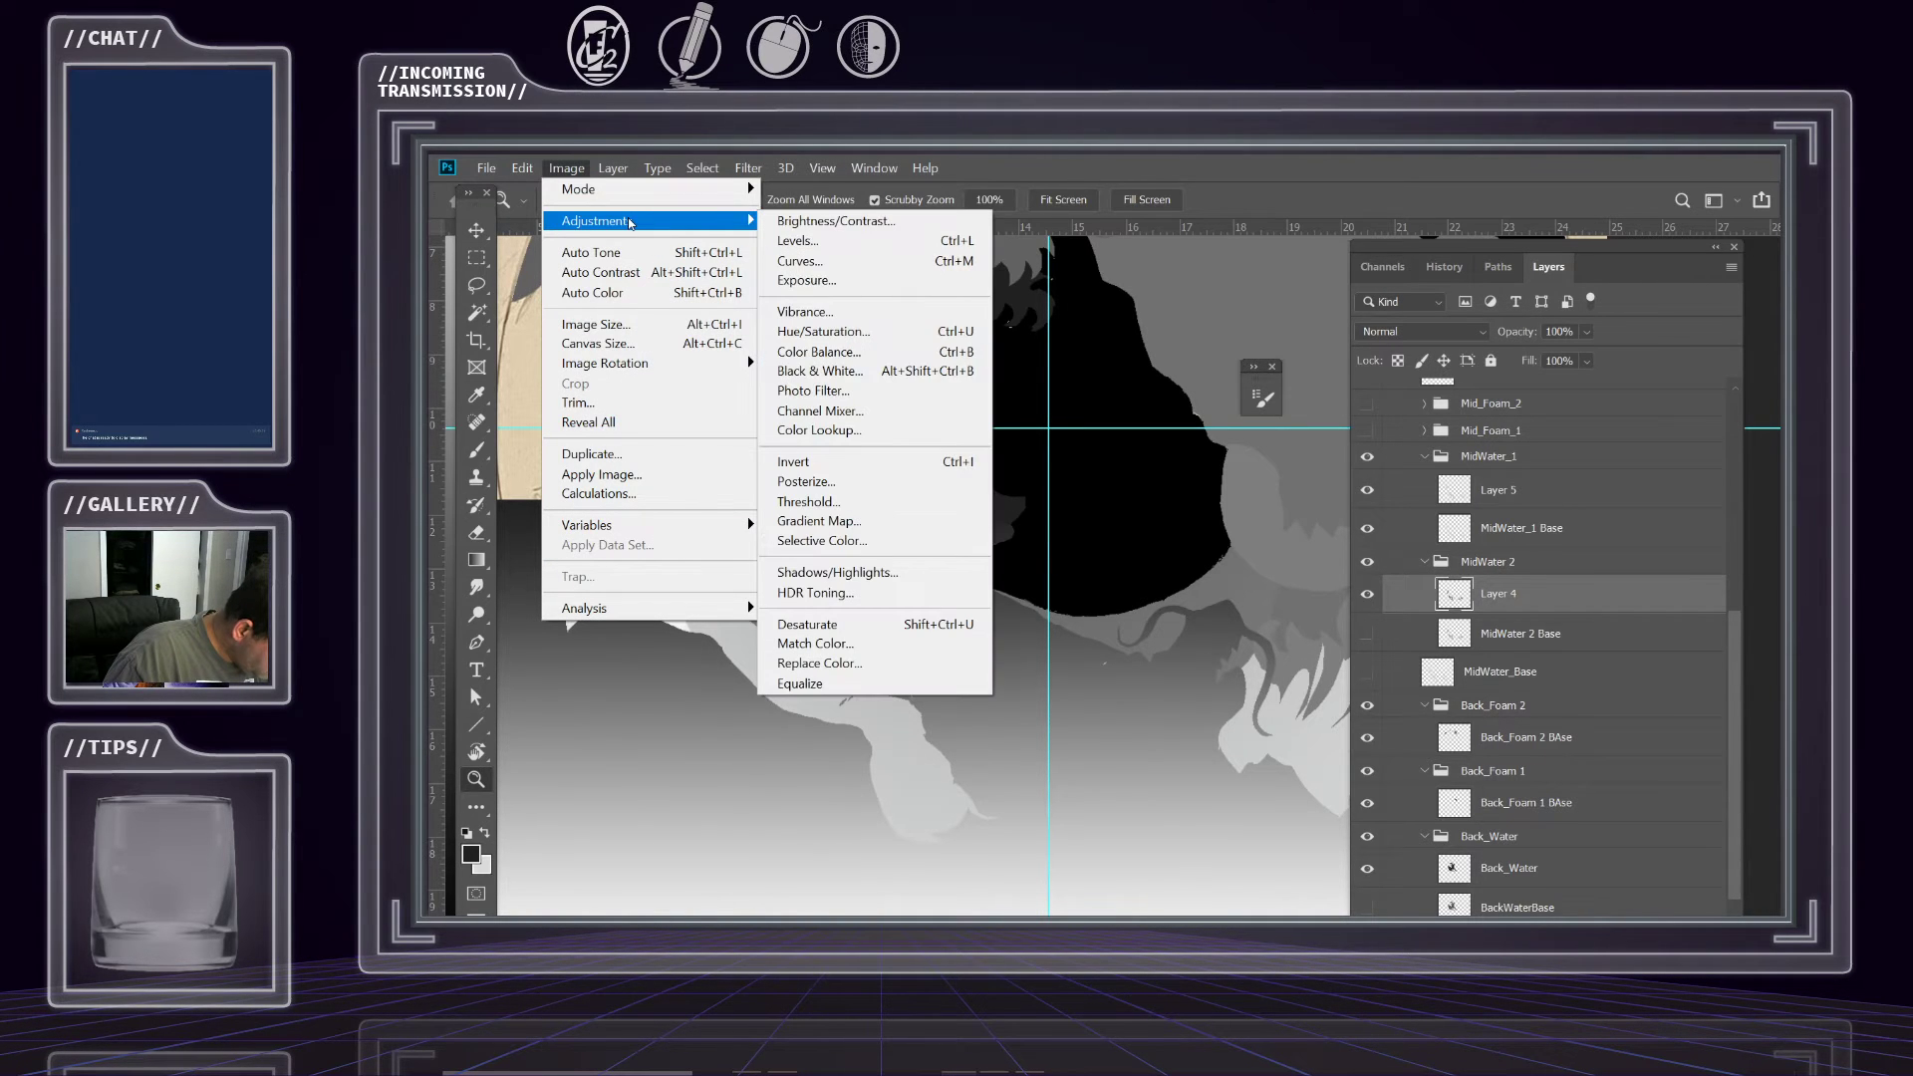
left_click(852, 337)
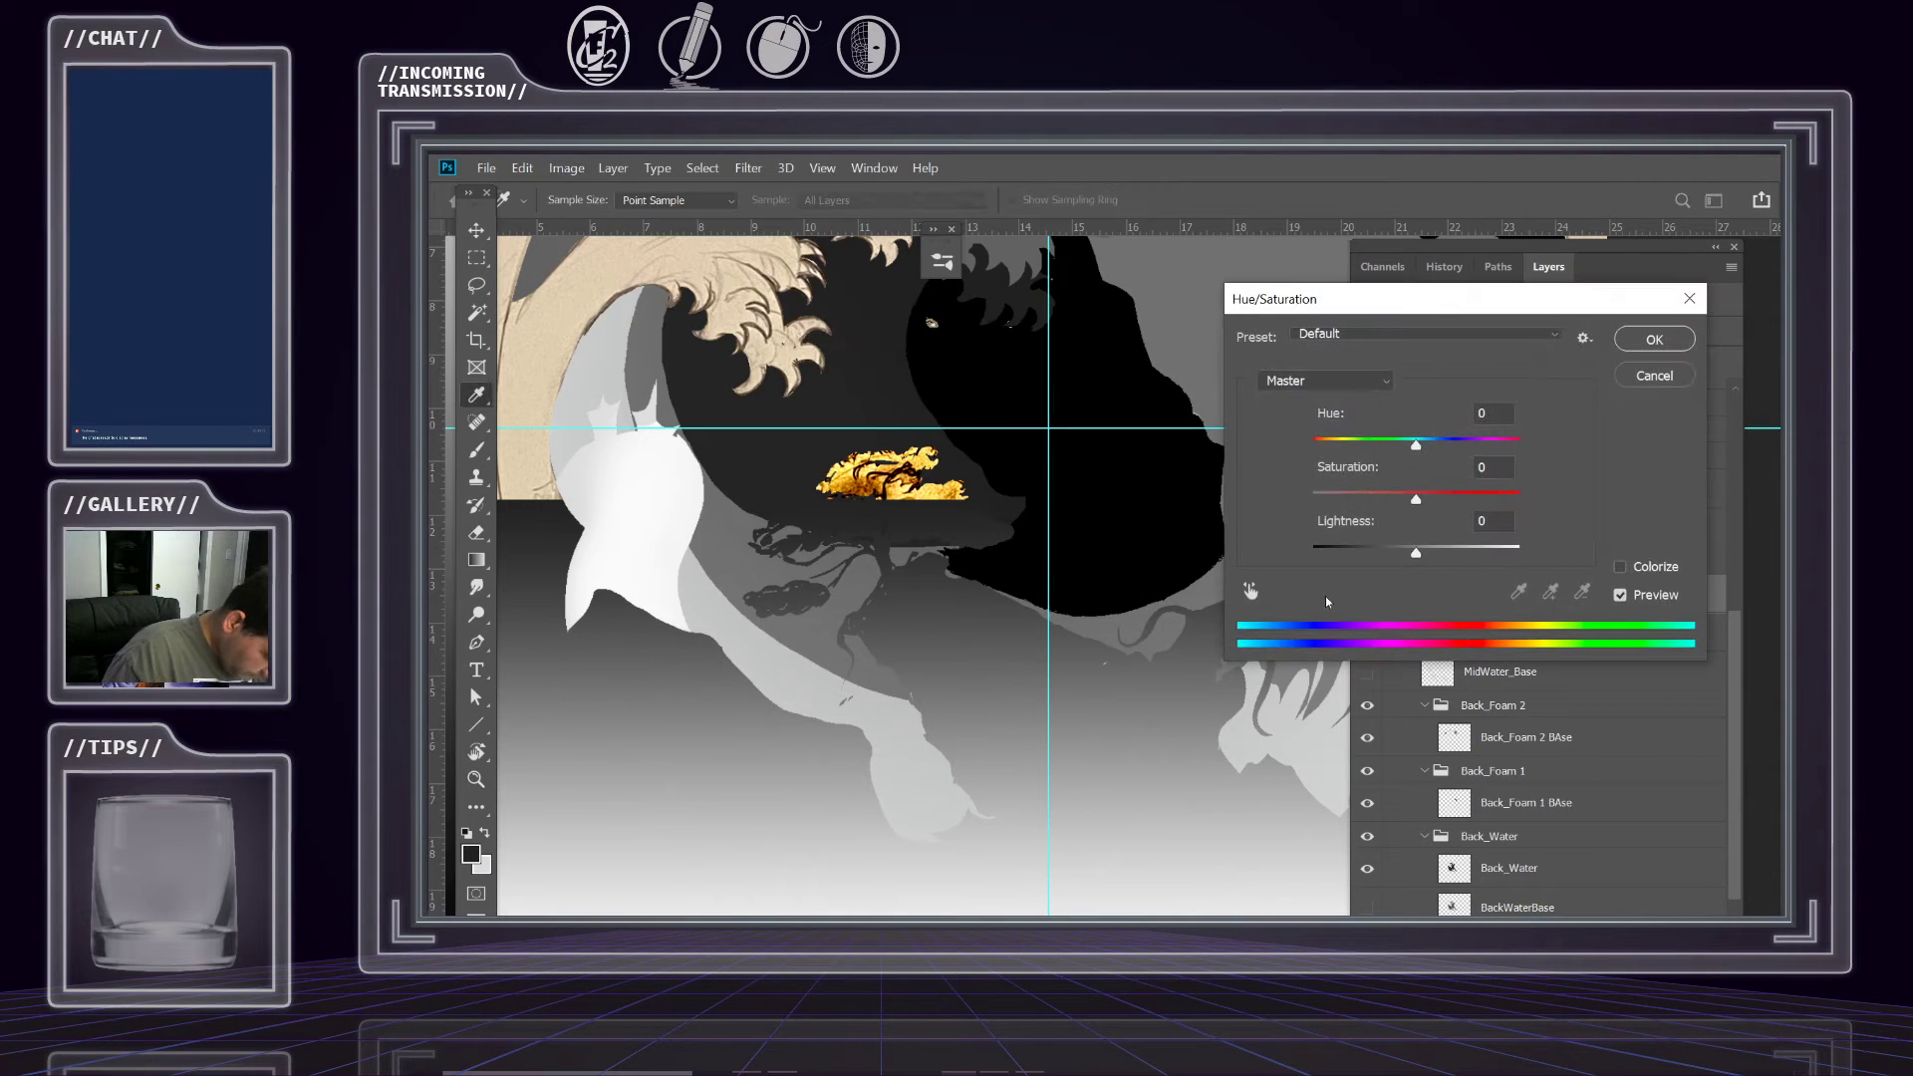
left_click_drag(1415, 554, 1401, 555)
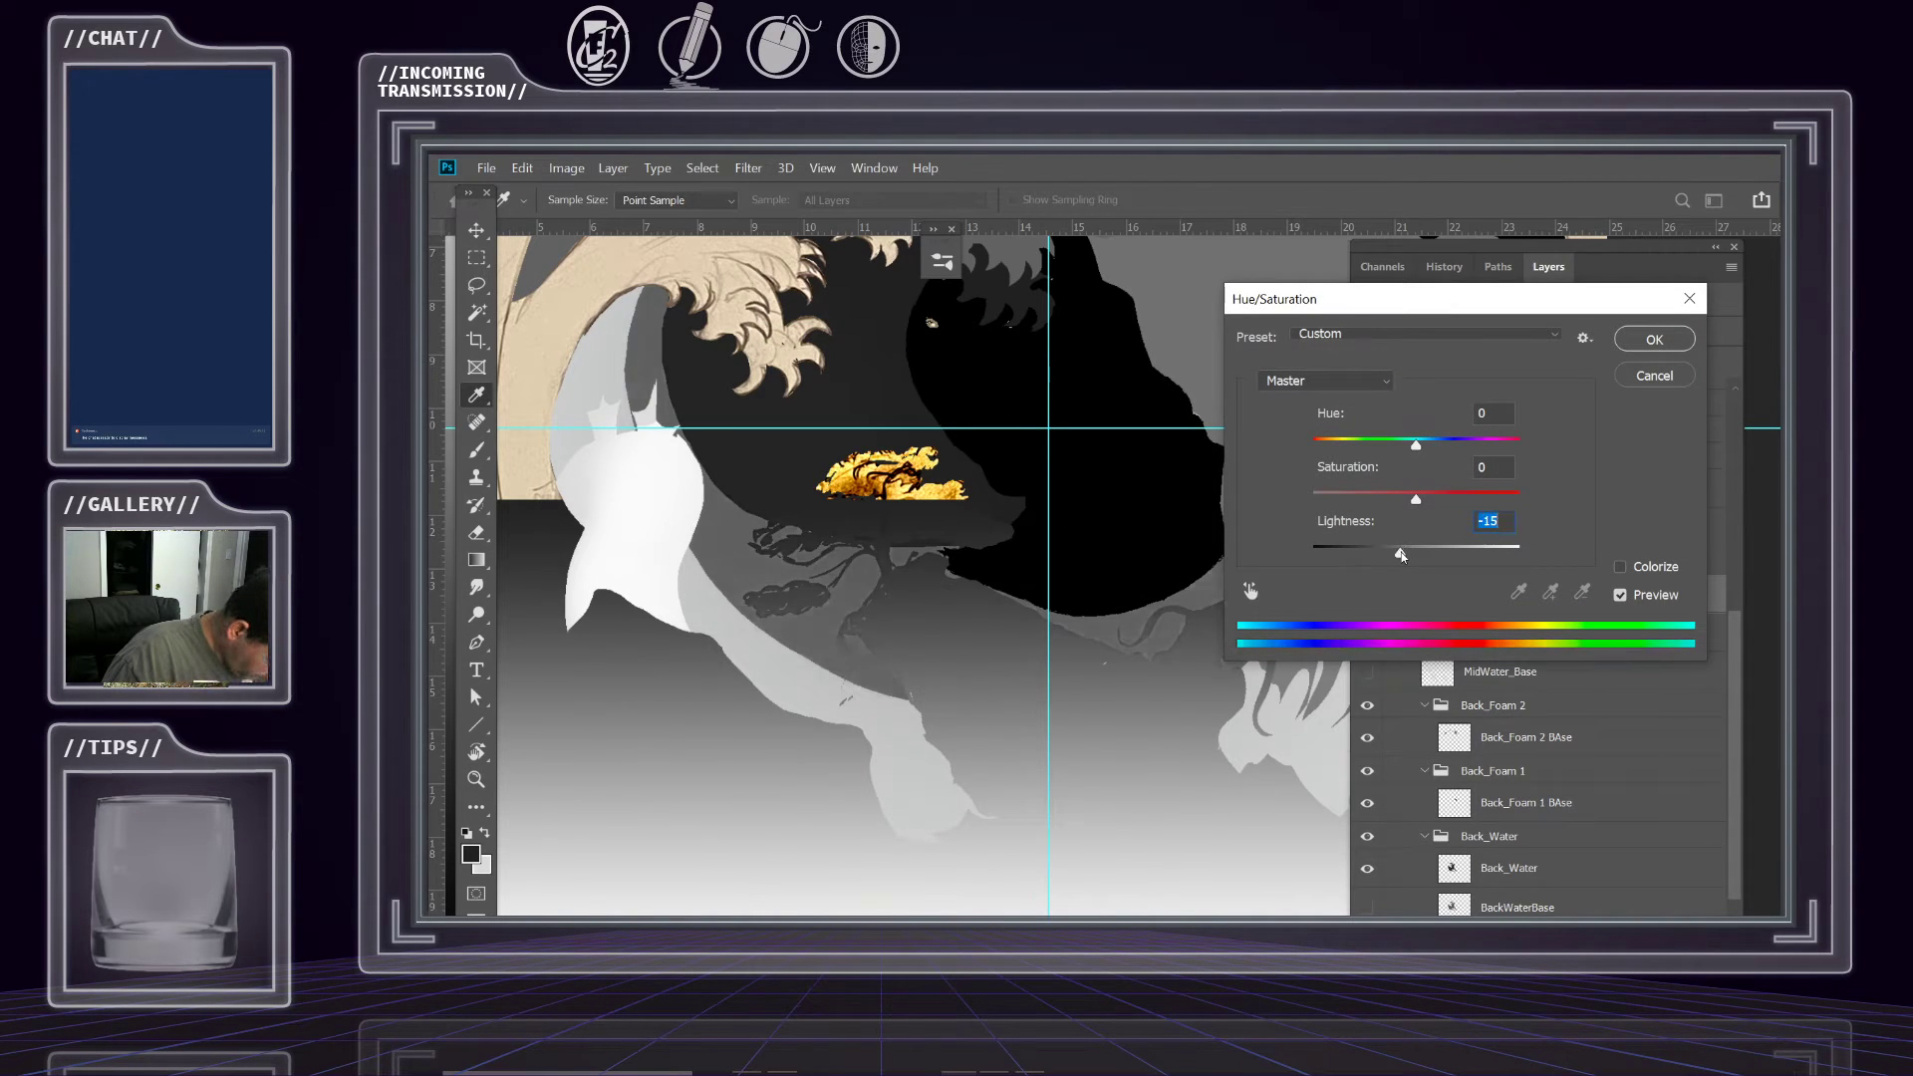
left_click(1635, 383)
key("z")
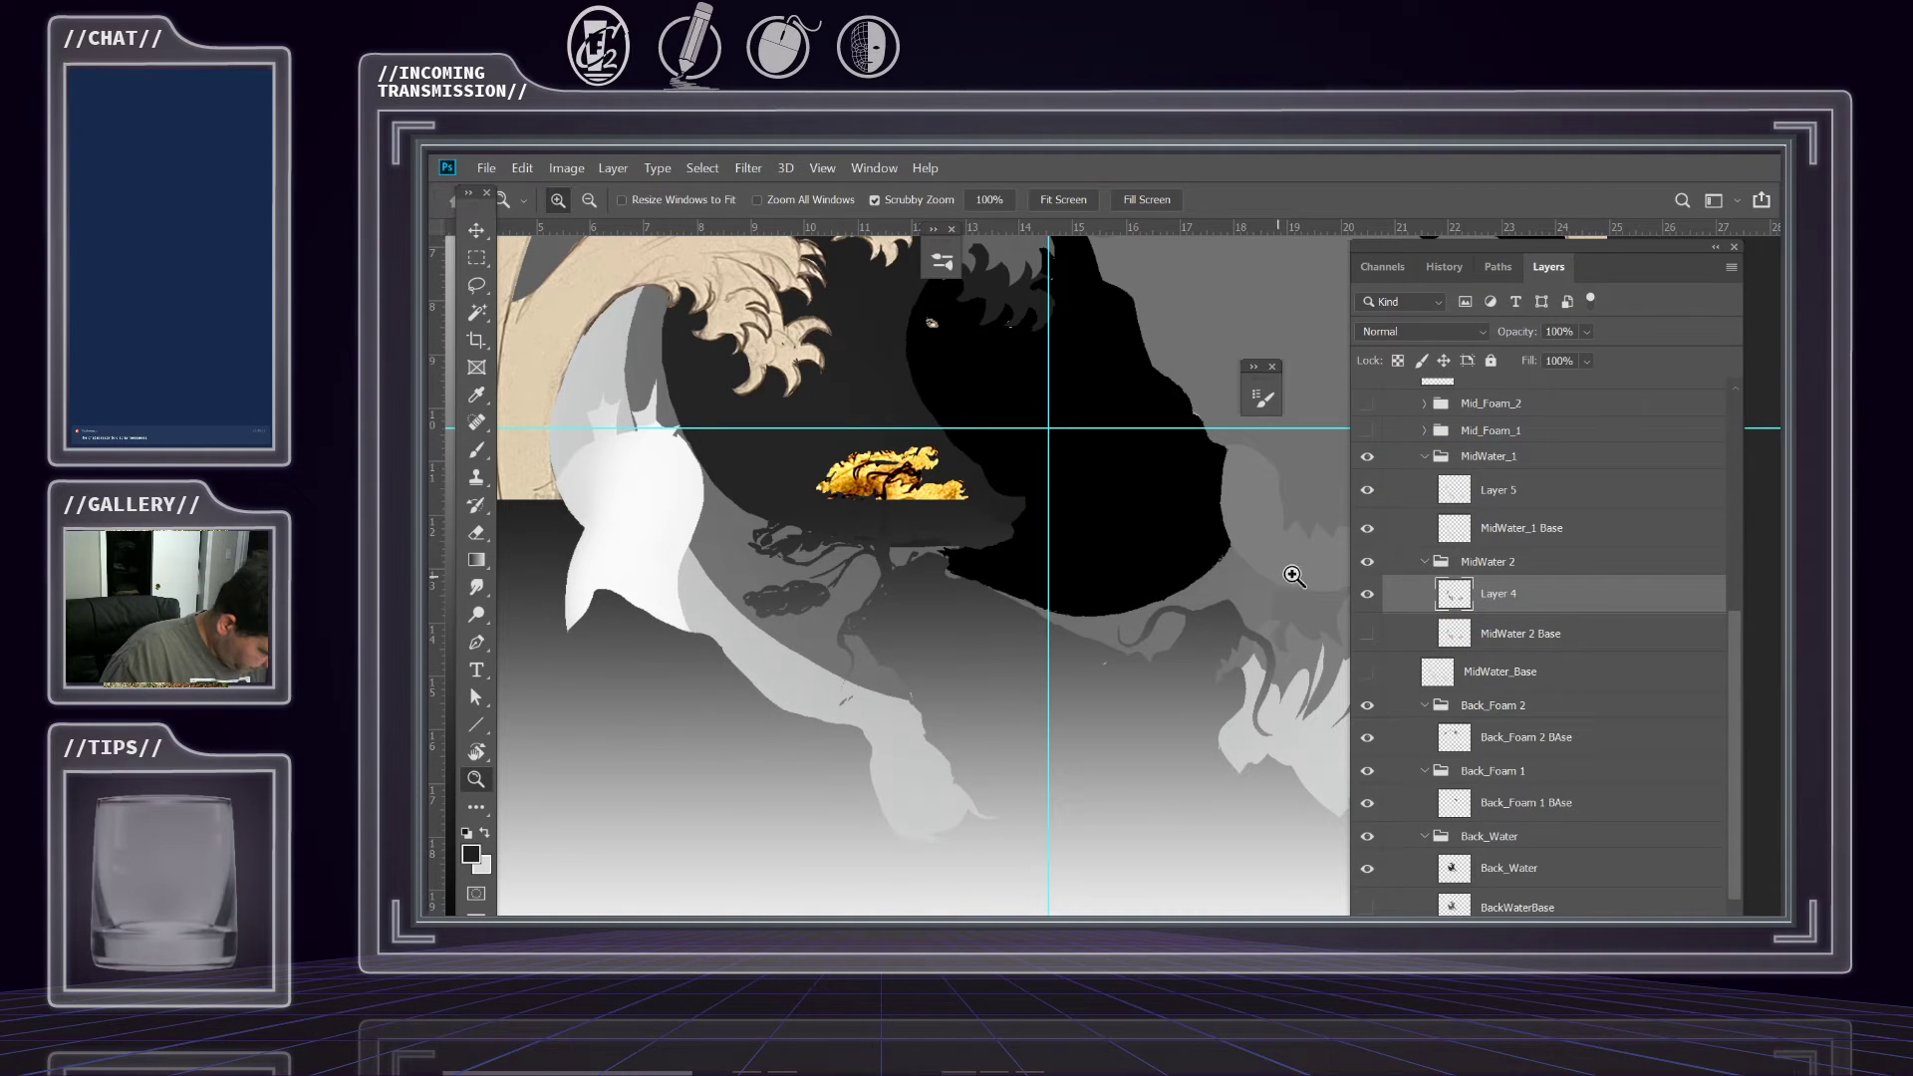
Select Layer 5 in the MidWater_1 group, check its visibility and hide the MidWater_1 Base layer.
left_click(1499, 491)
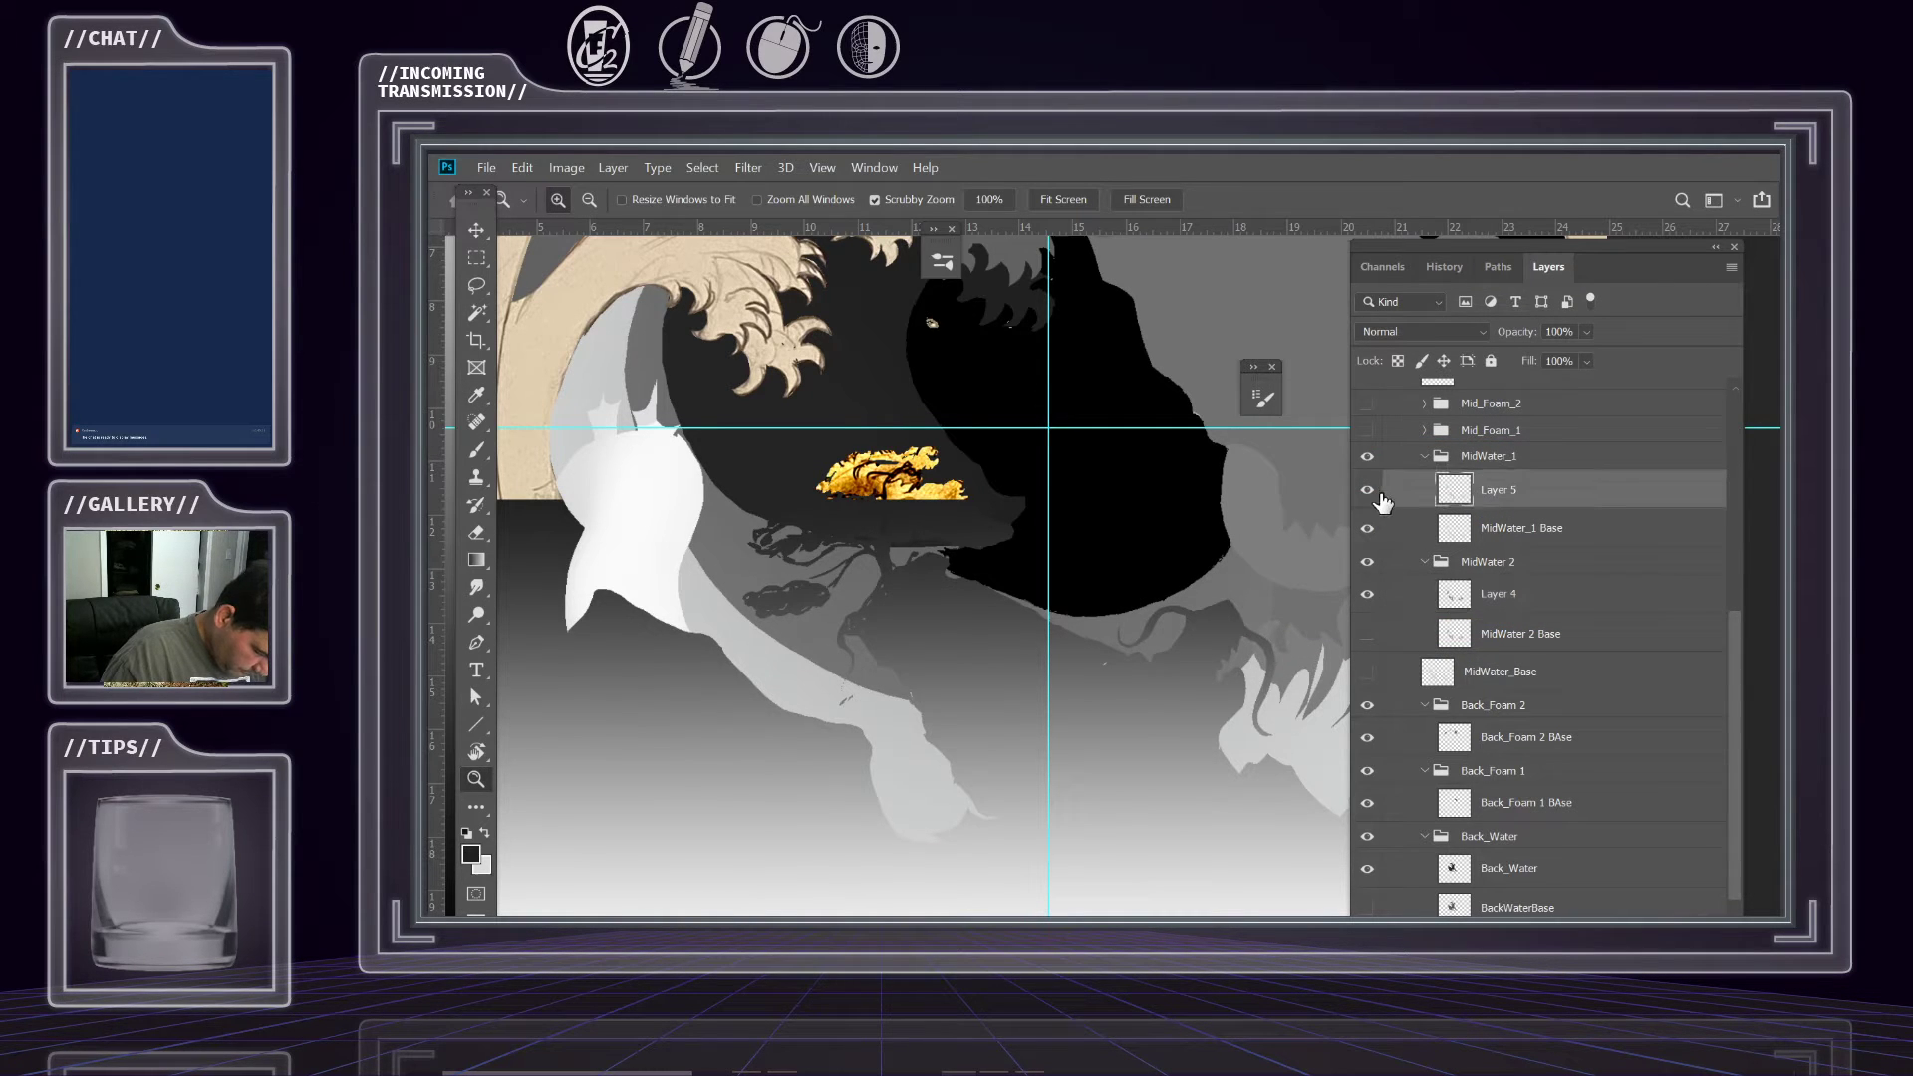
left_click(1365, 493)
left_click(1365, 493)
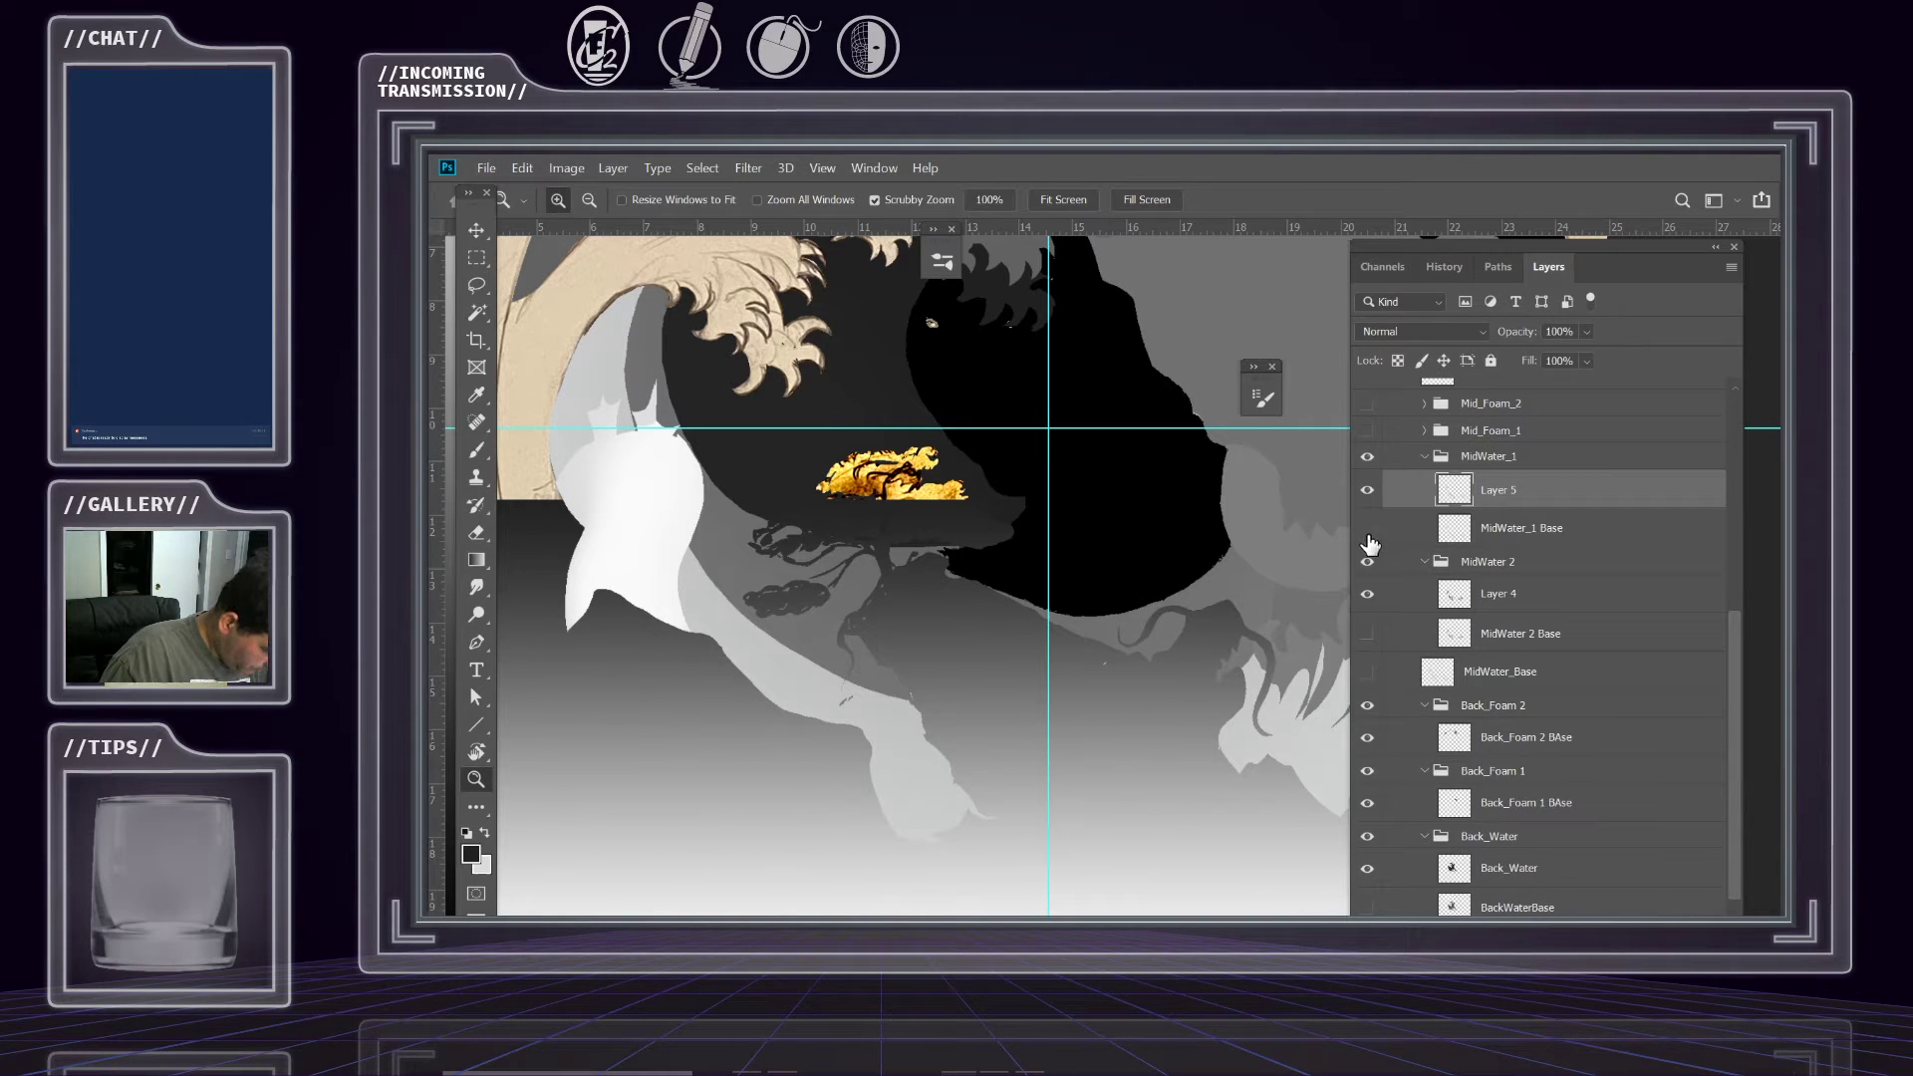
left_click_drag(1227, 593, 1096, 567)
left_click(1369, 492)
left_click(1369, 491)
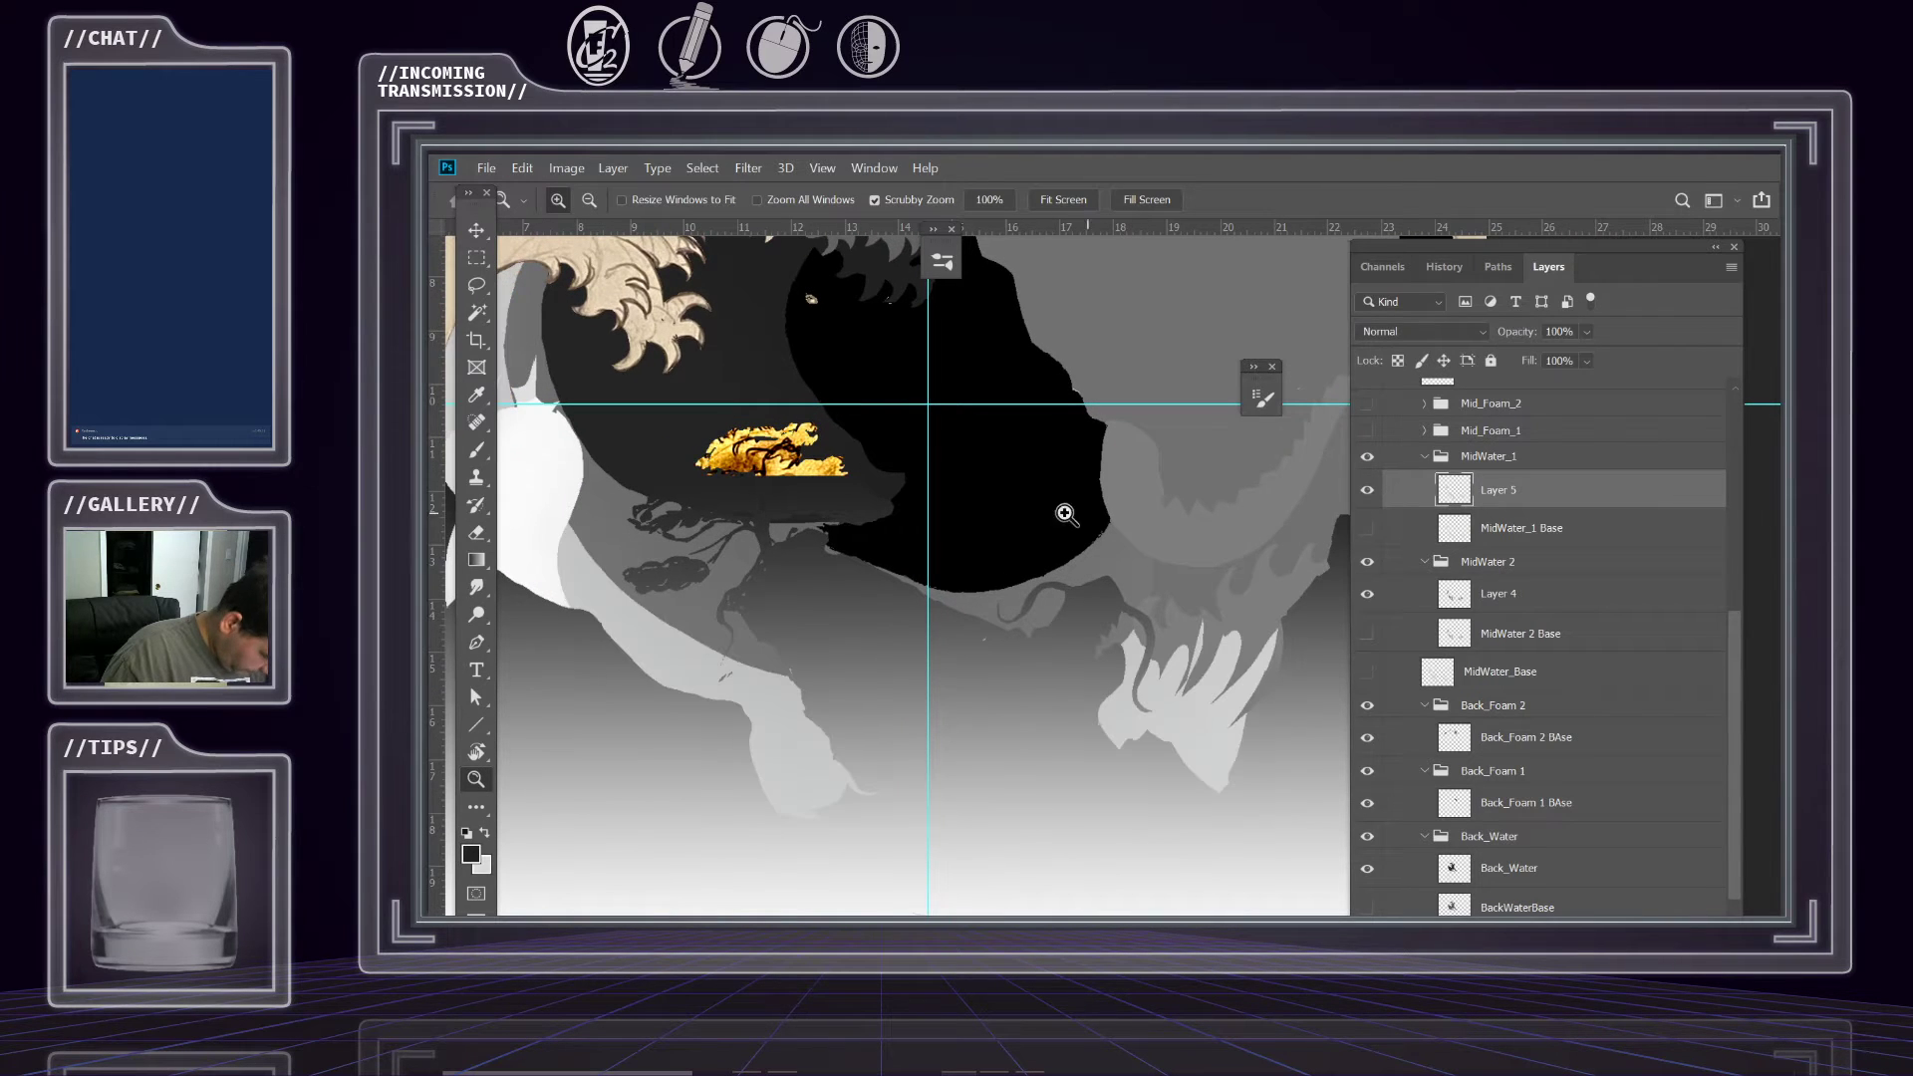
Darken Layer 5 of the MidWater_1 group slightly by lowering its Lightness with a Hue/Saturation adjustment.
left_click(566, 167)
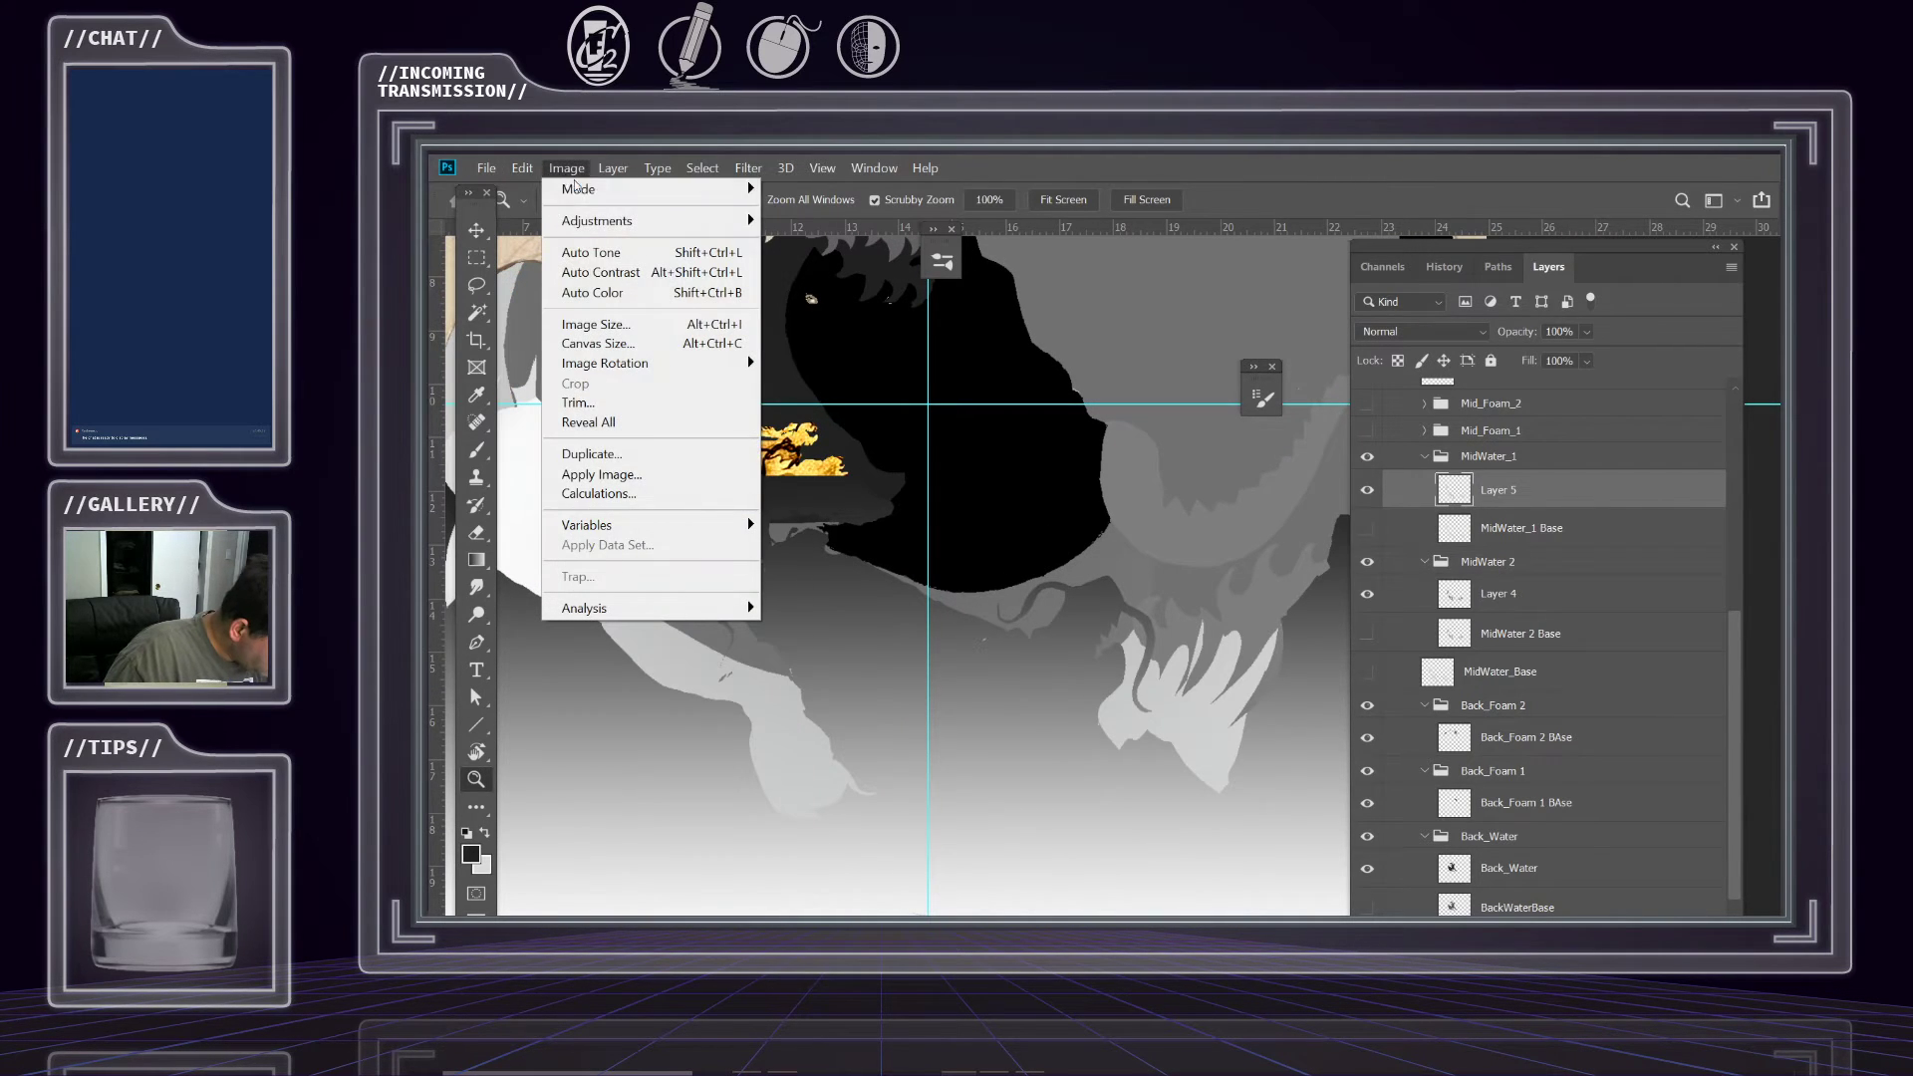
mouse_move(595, 223)
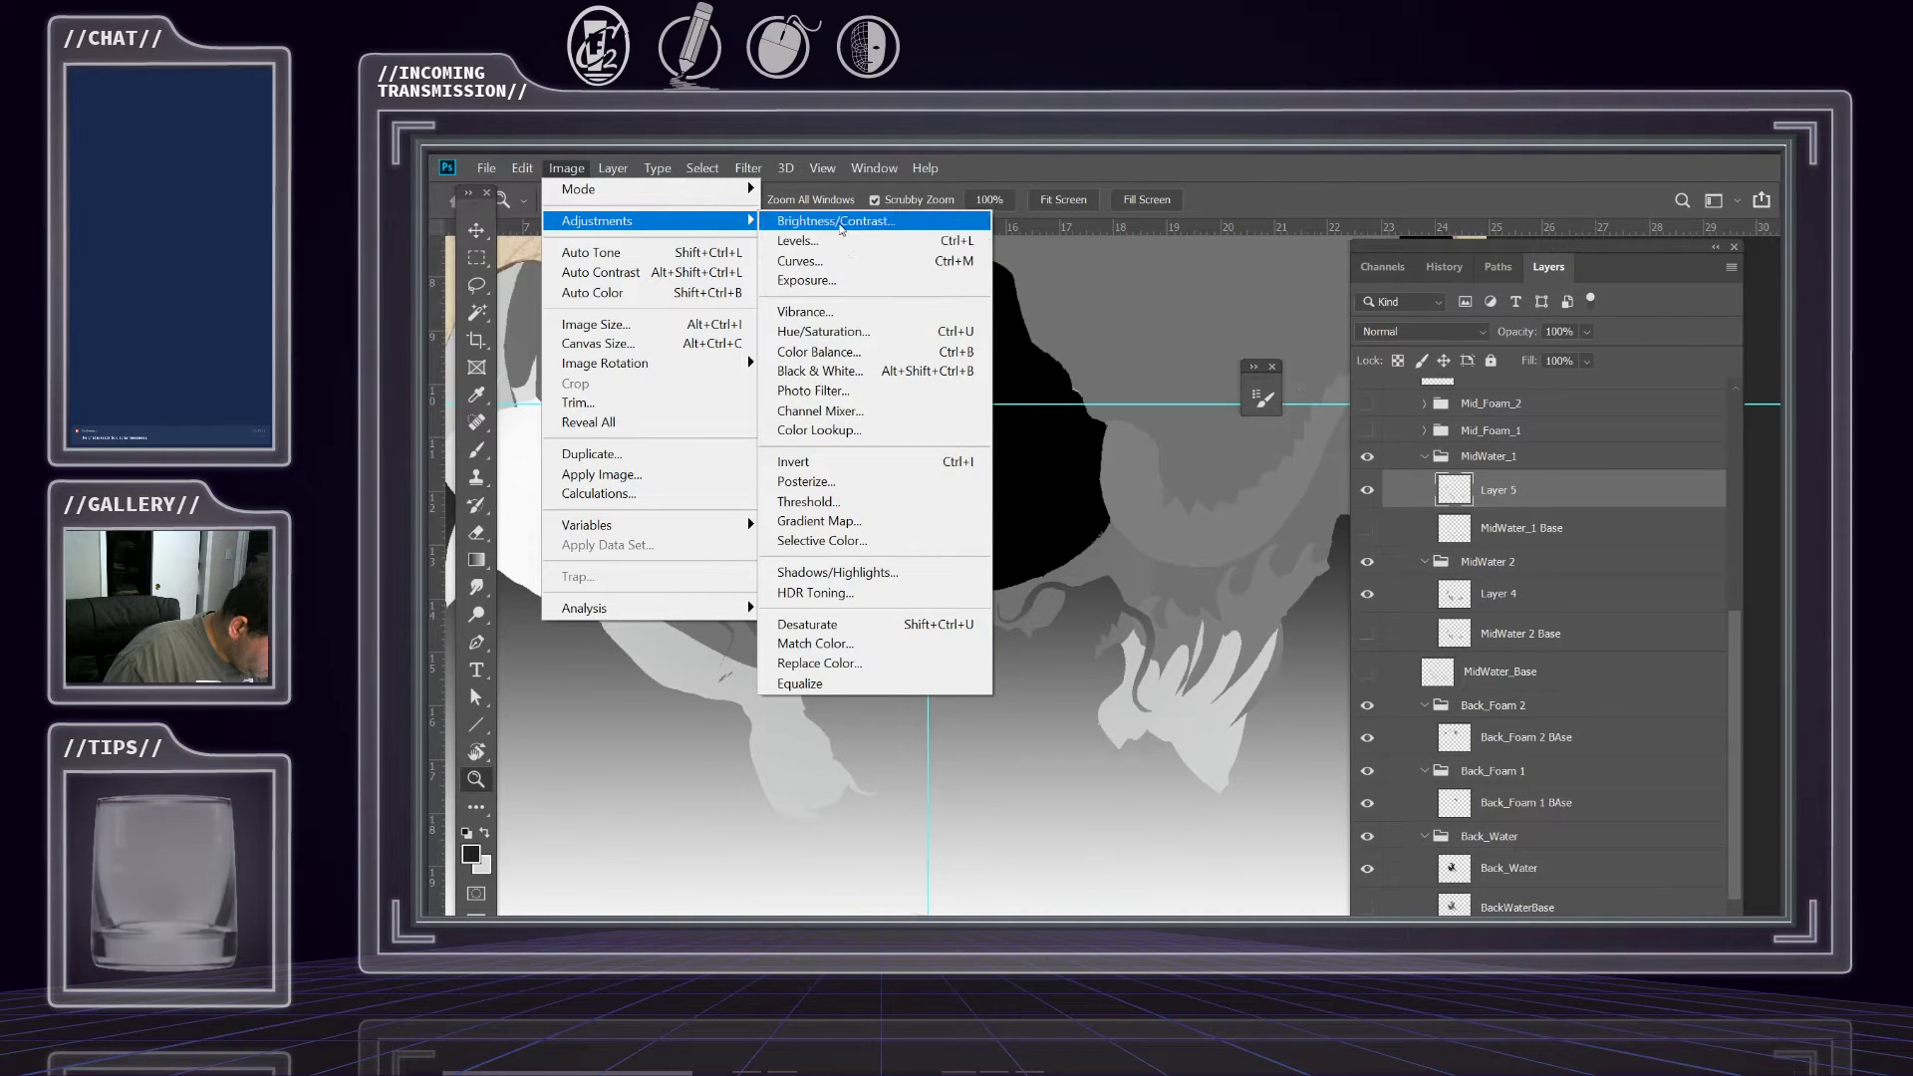
left_click(834, 333)
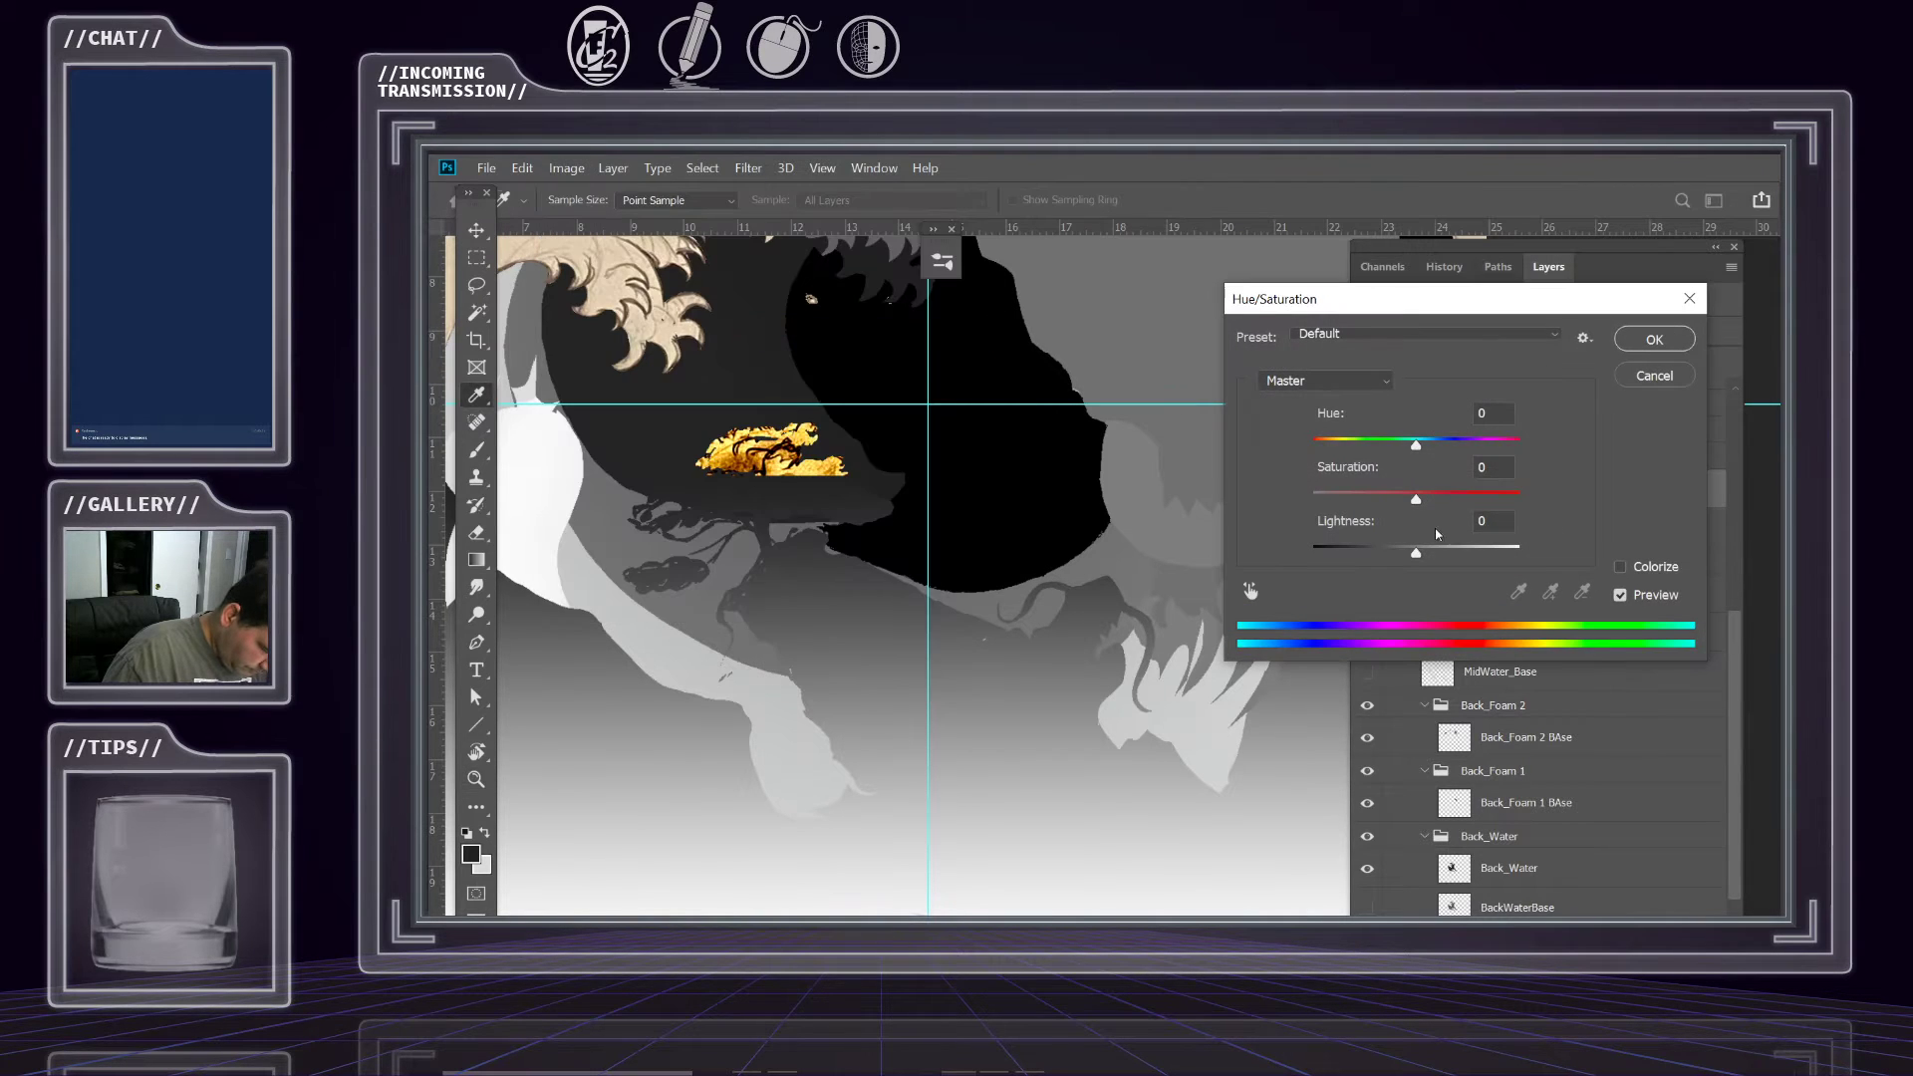
mouse_move(1417, 556)
left_mouse_down()
mouse_move(1394, 555)
mouse_move(1413, 554)
left_mouse_up()
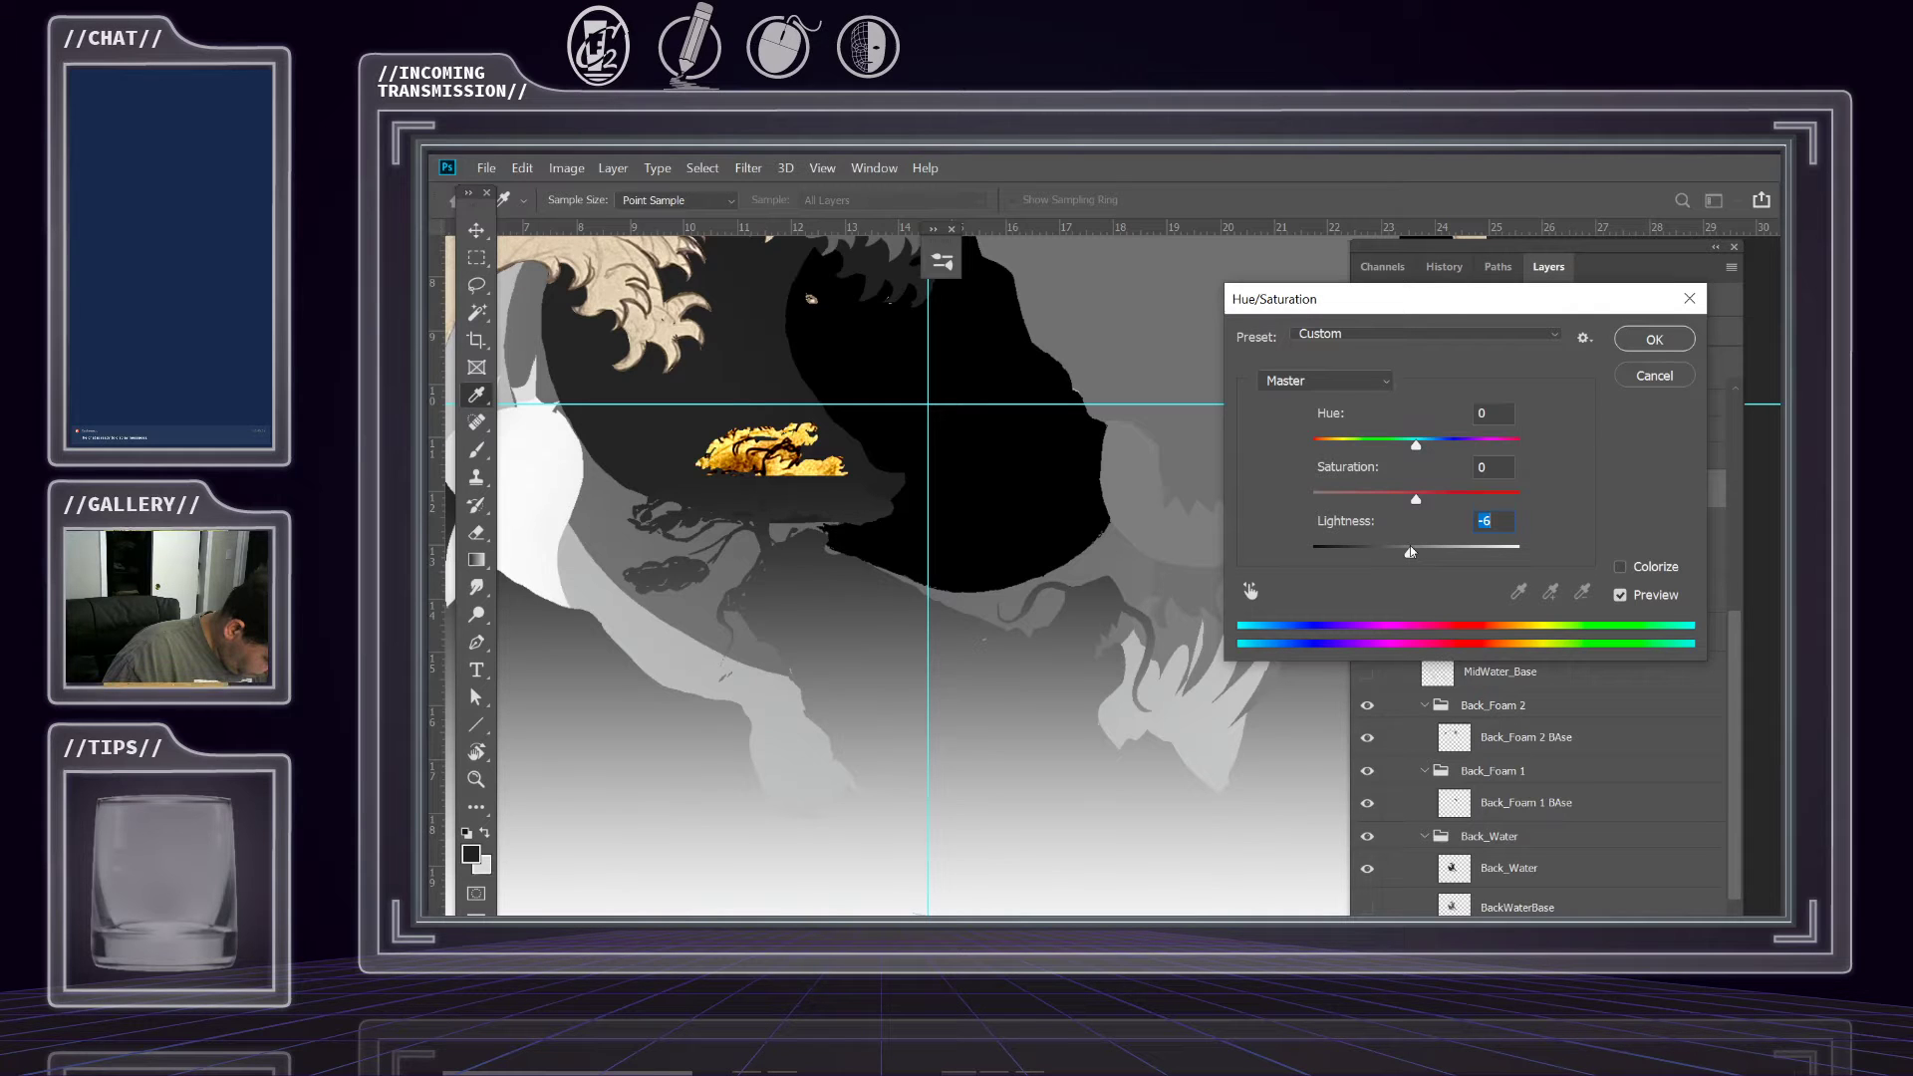
left_click_drag(1409, 546, 1413, 551)
left_click(1654, 340)
Inspect the darkened water around the tree and dragon, comparing it with Layer 5 hidden and shown.
key("z")
mouse_move(1062, 596)
left_mouse_down()
mouse_move(1020, 612)
mouse_move(1069, 596)
left_mouse_up()
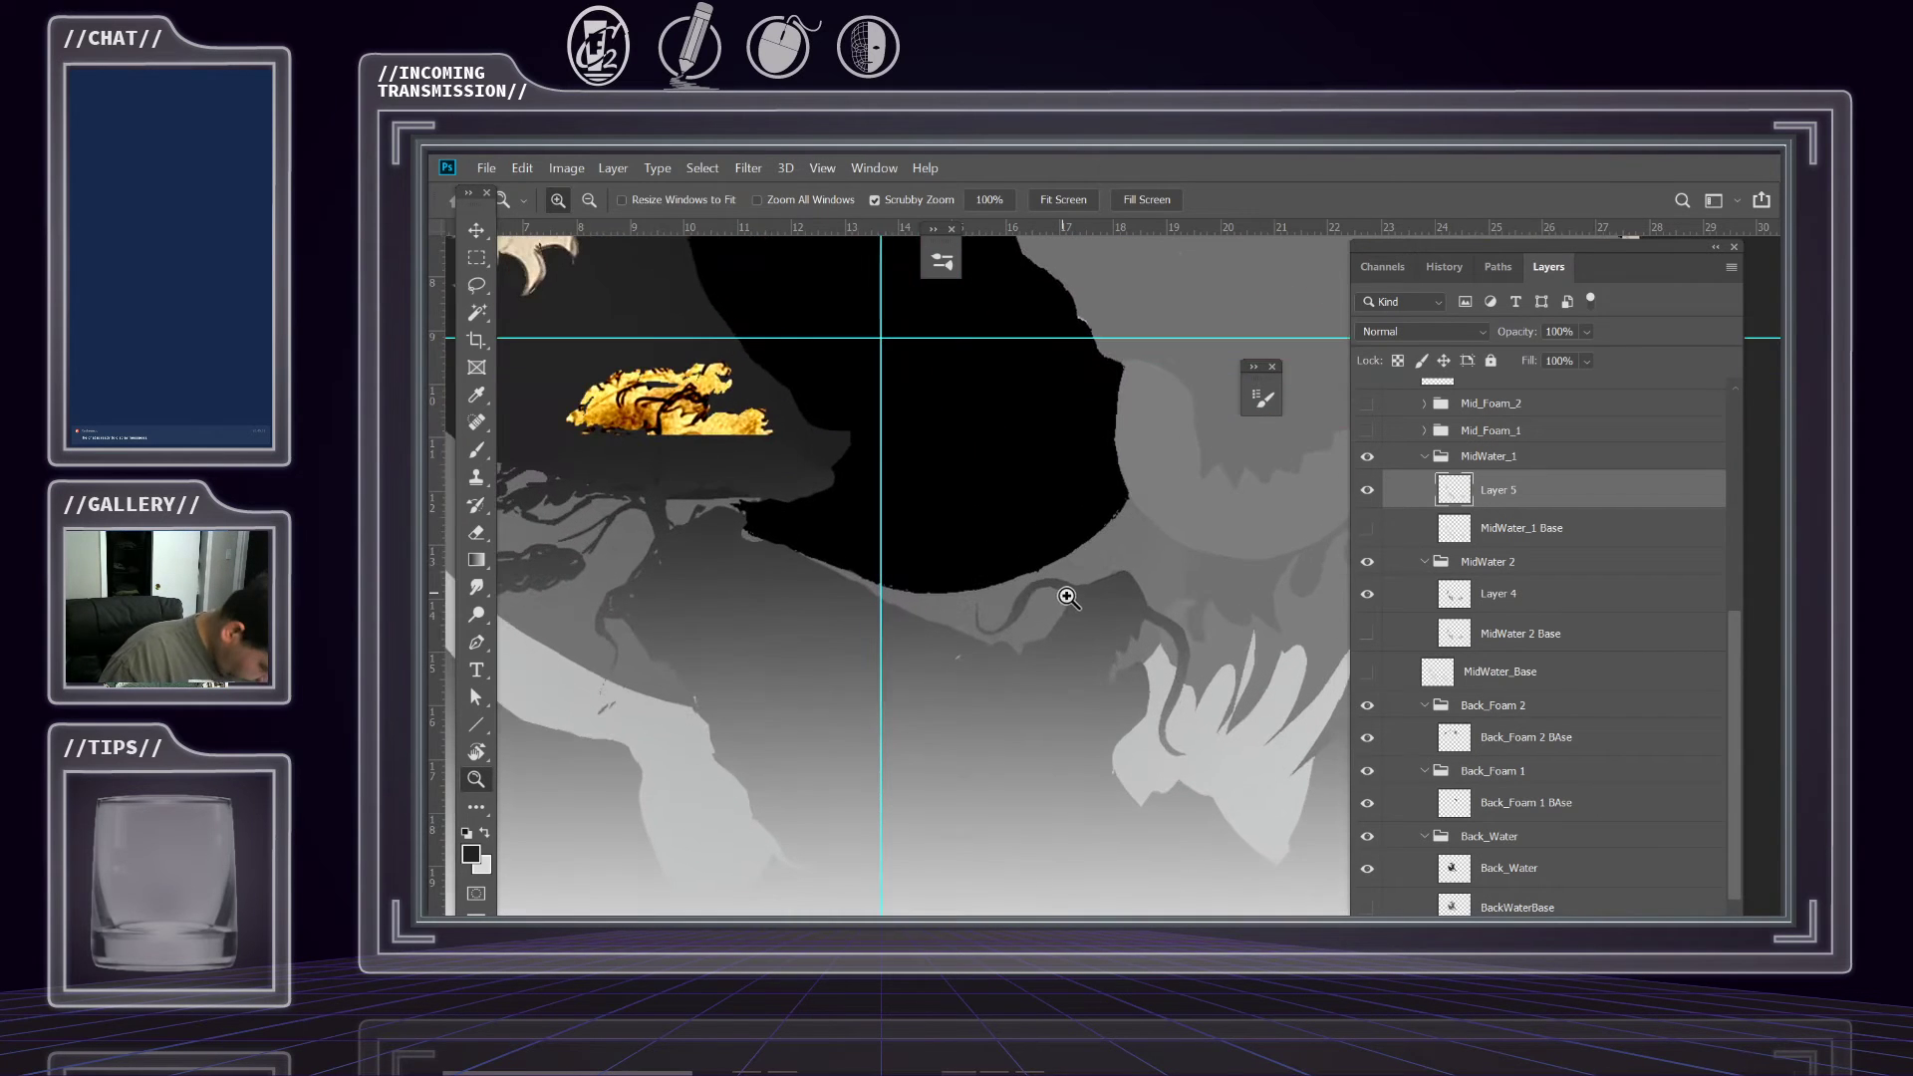
left_click(1069, 597, "alt")
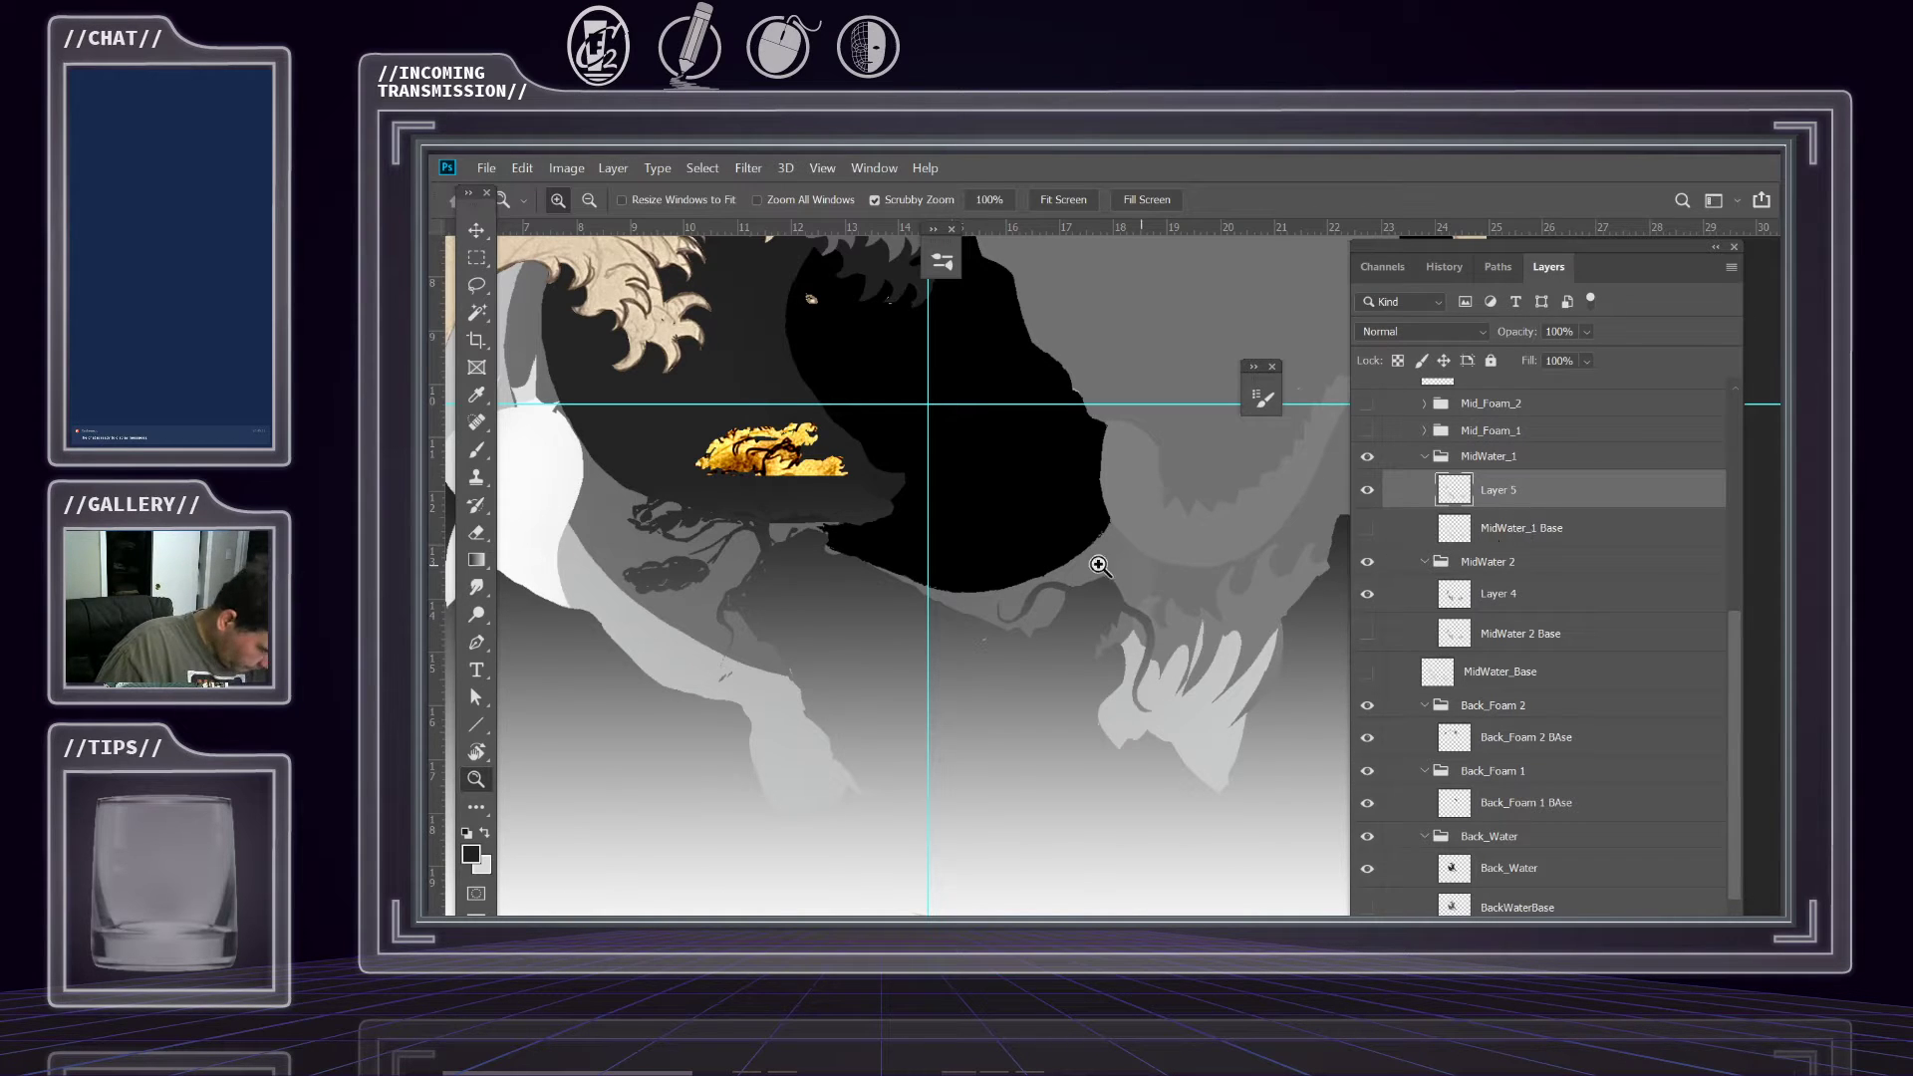
left_click(1367, 490)
left_click(1367, 492)
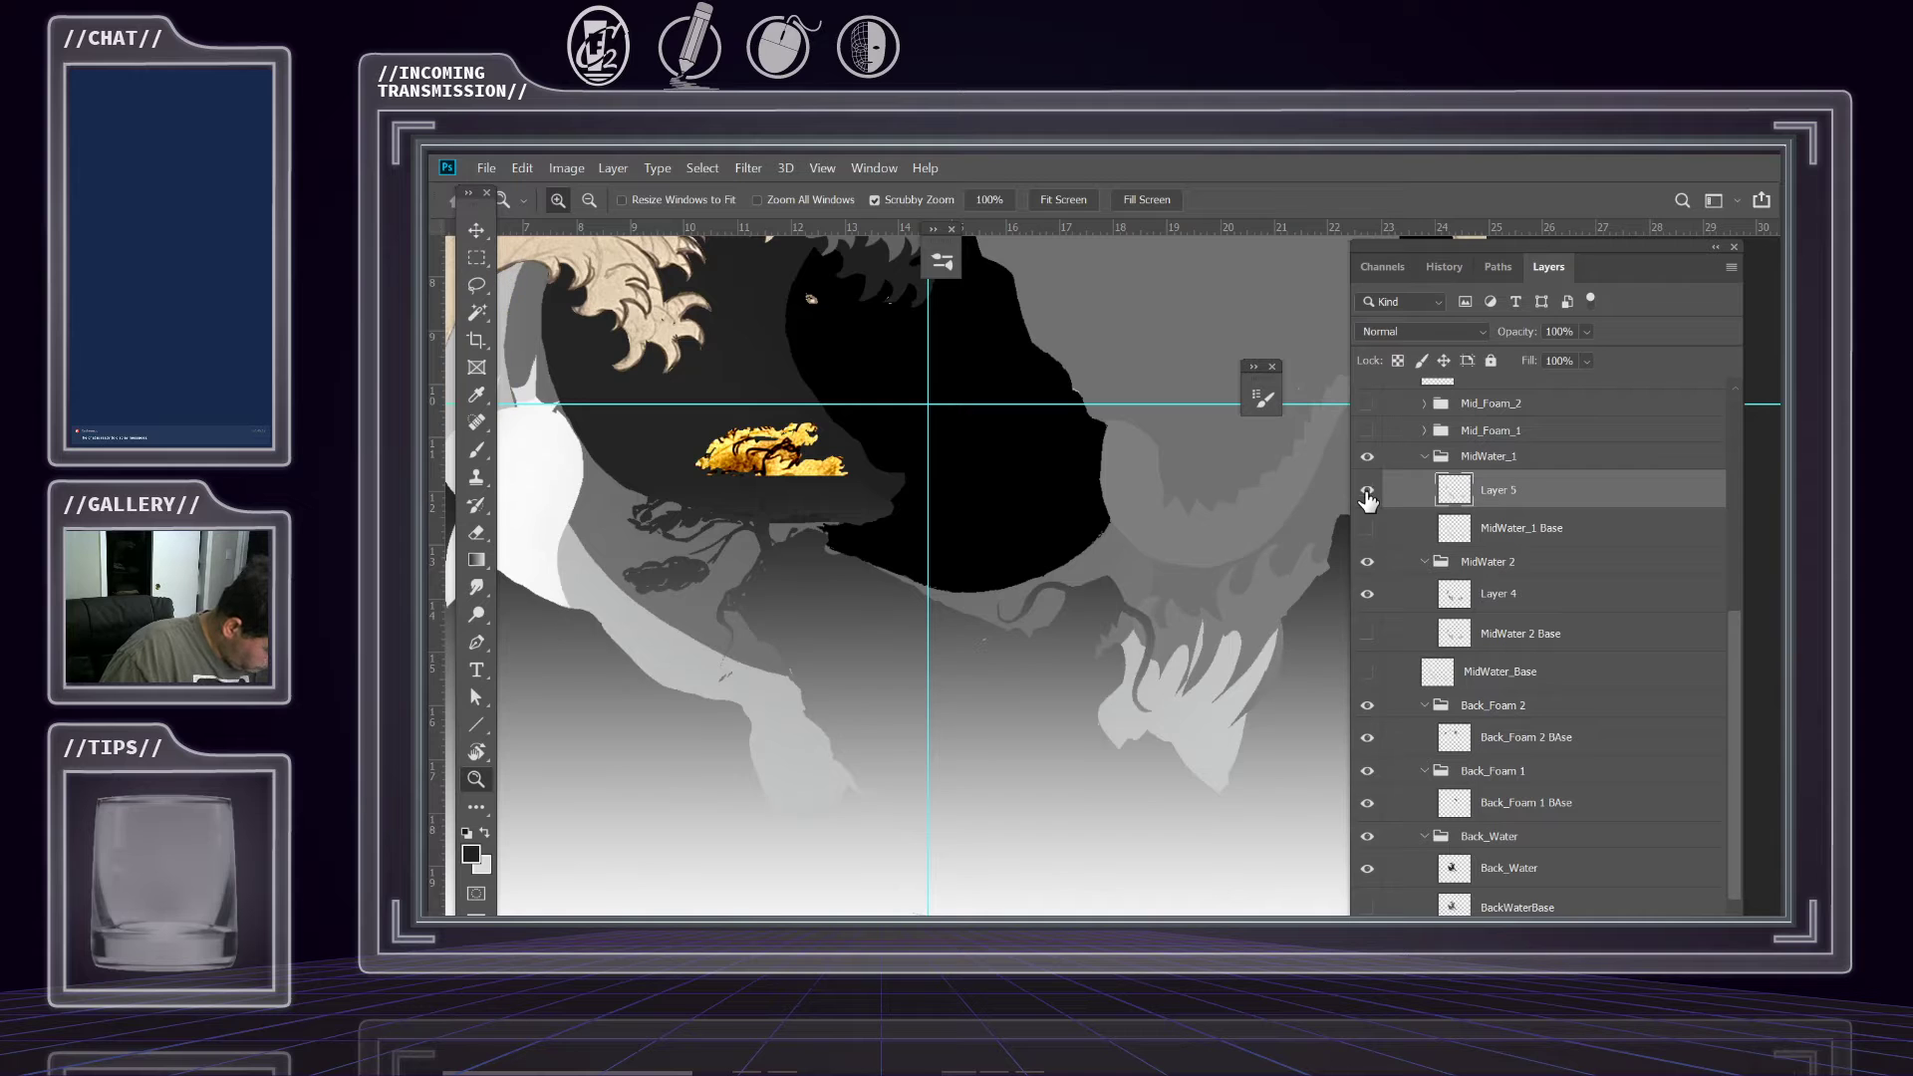
left_click(1077, 618, "alt")
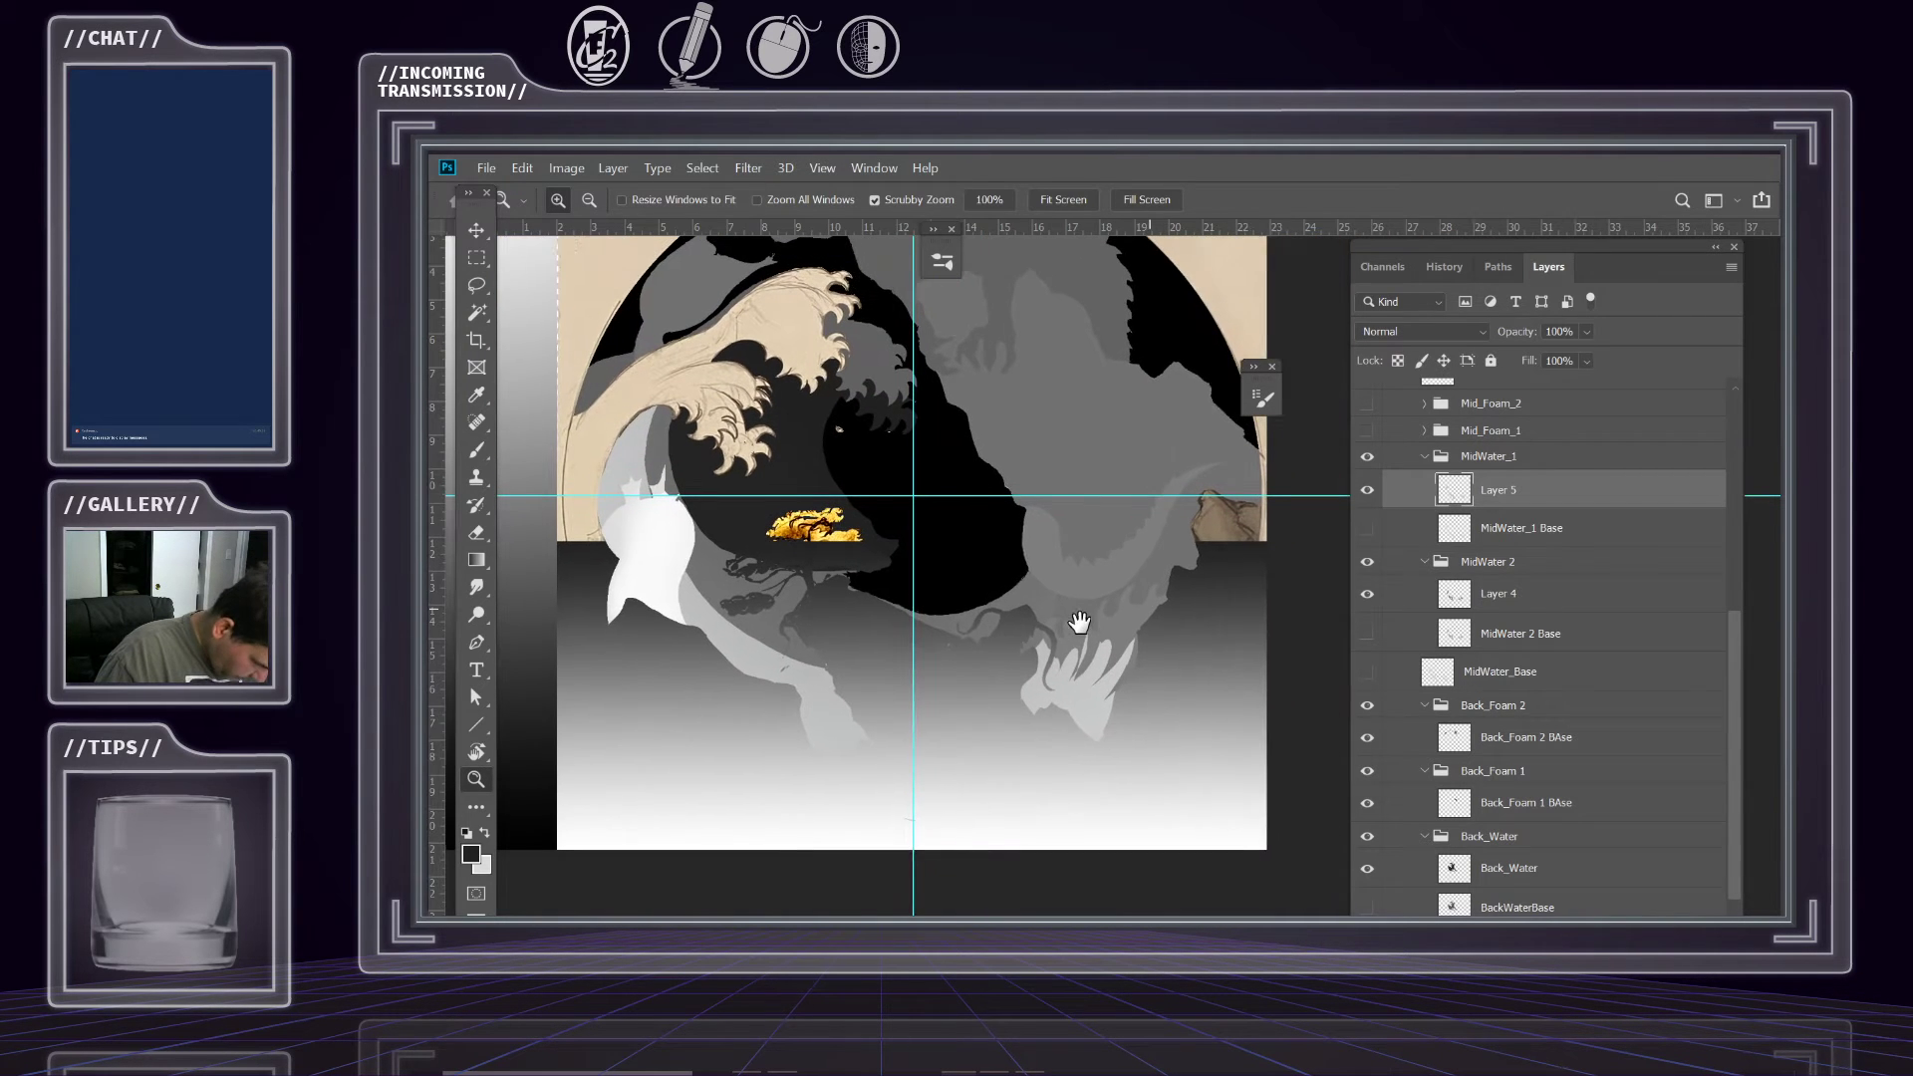
scroll(1512, 554, "down", 1)
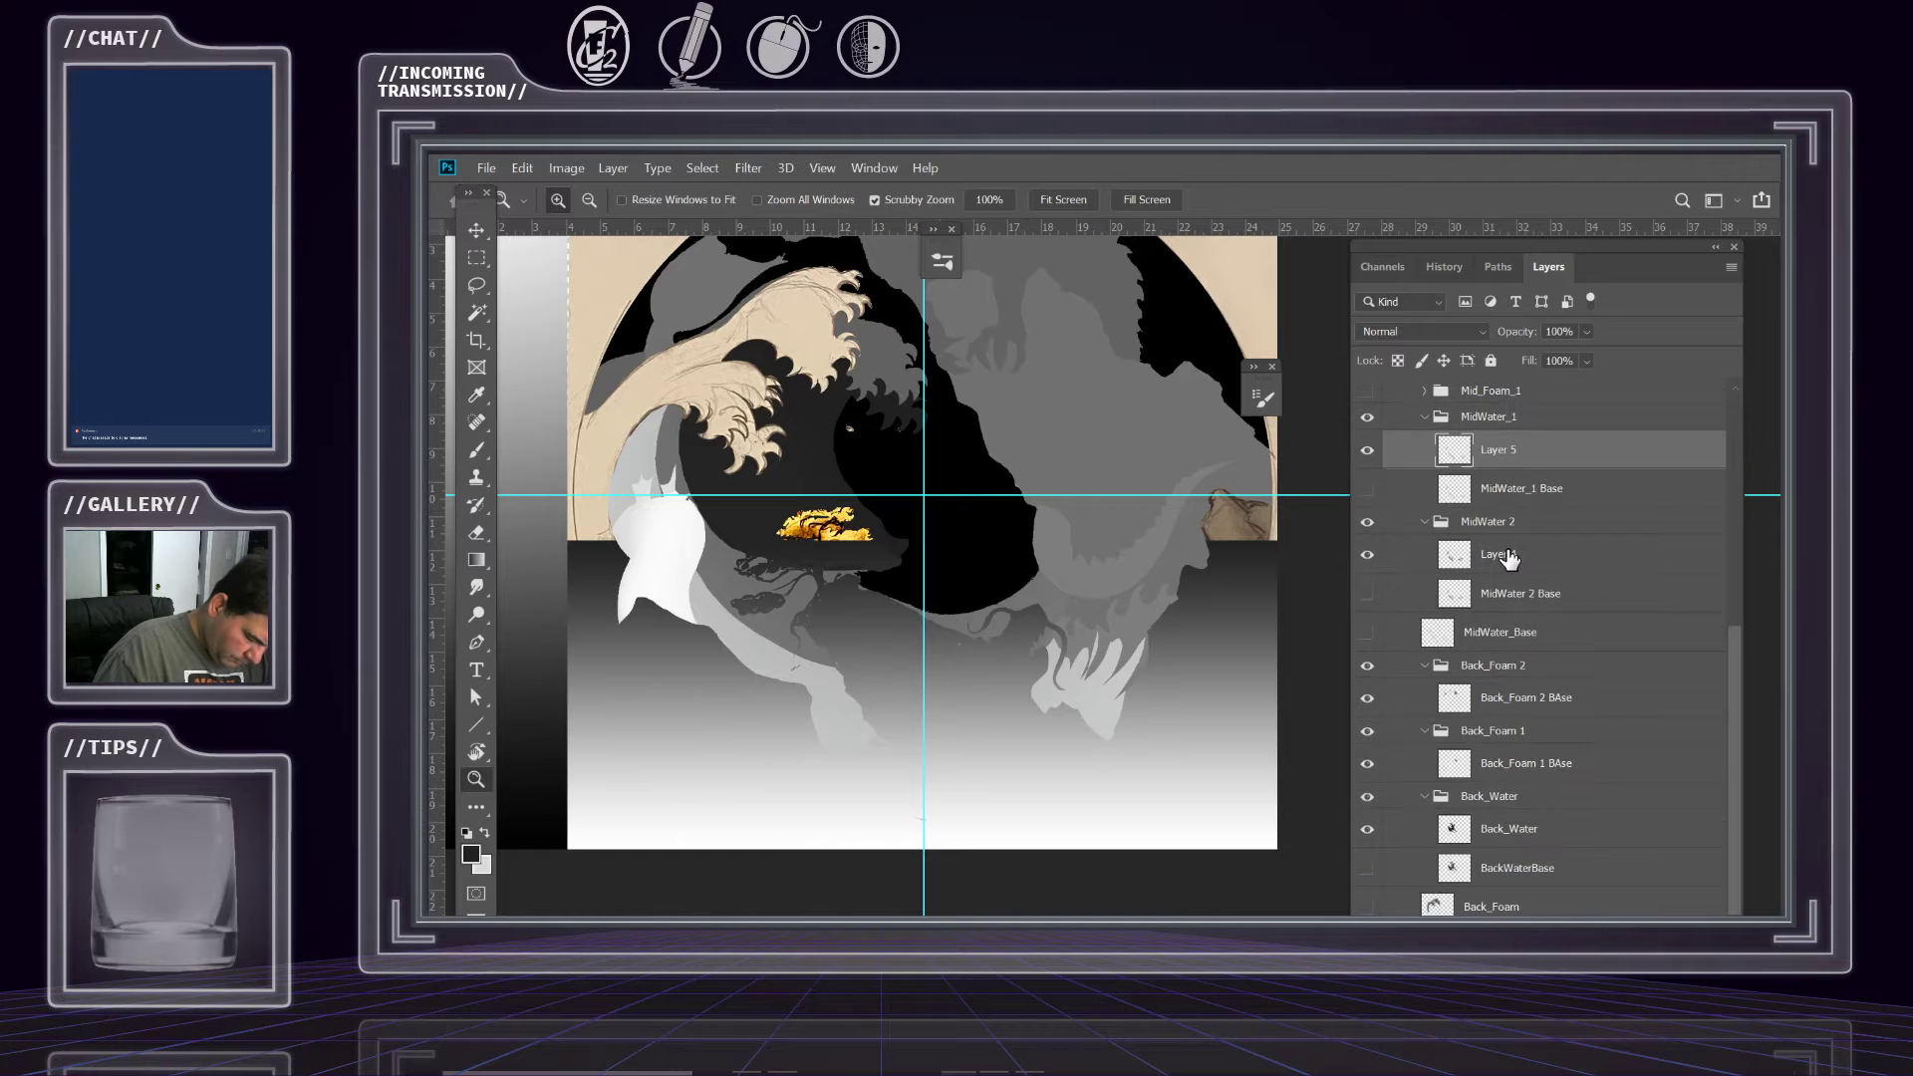
Show the Mid_Foam_1 group and check its wave foam against the surrounding gray values.
scroll(1460, 488, "up", 2)
left_click(1480, 472)
left_click(1367, 472)
left_click(1366, 472)
left_click(1367, 472)
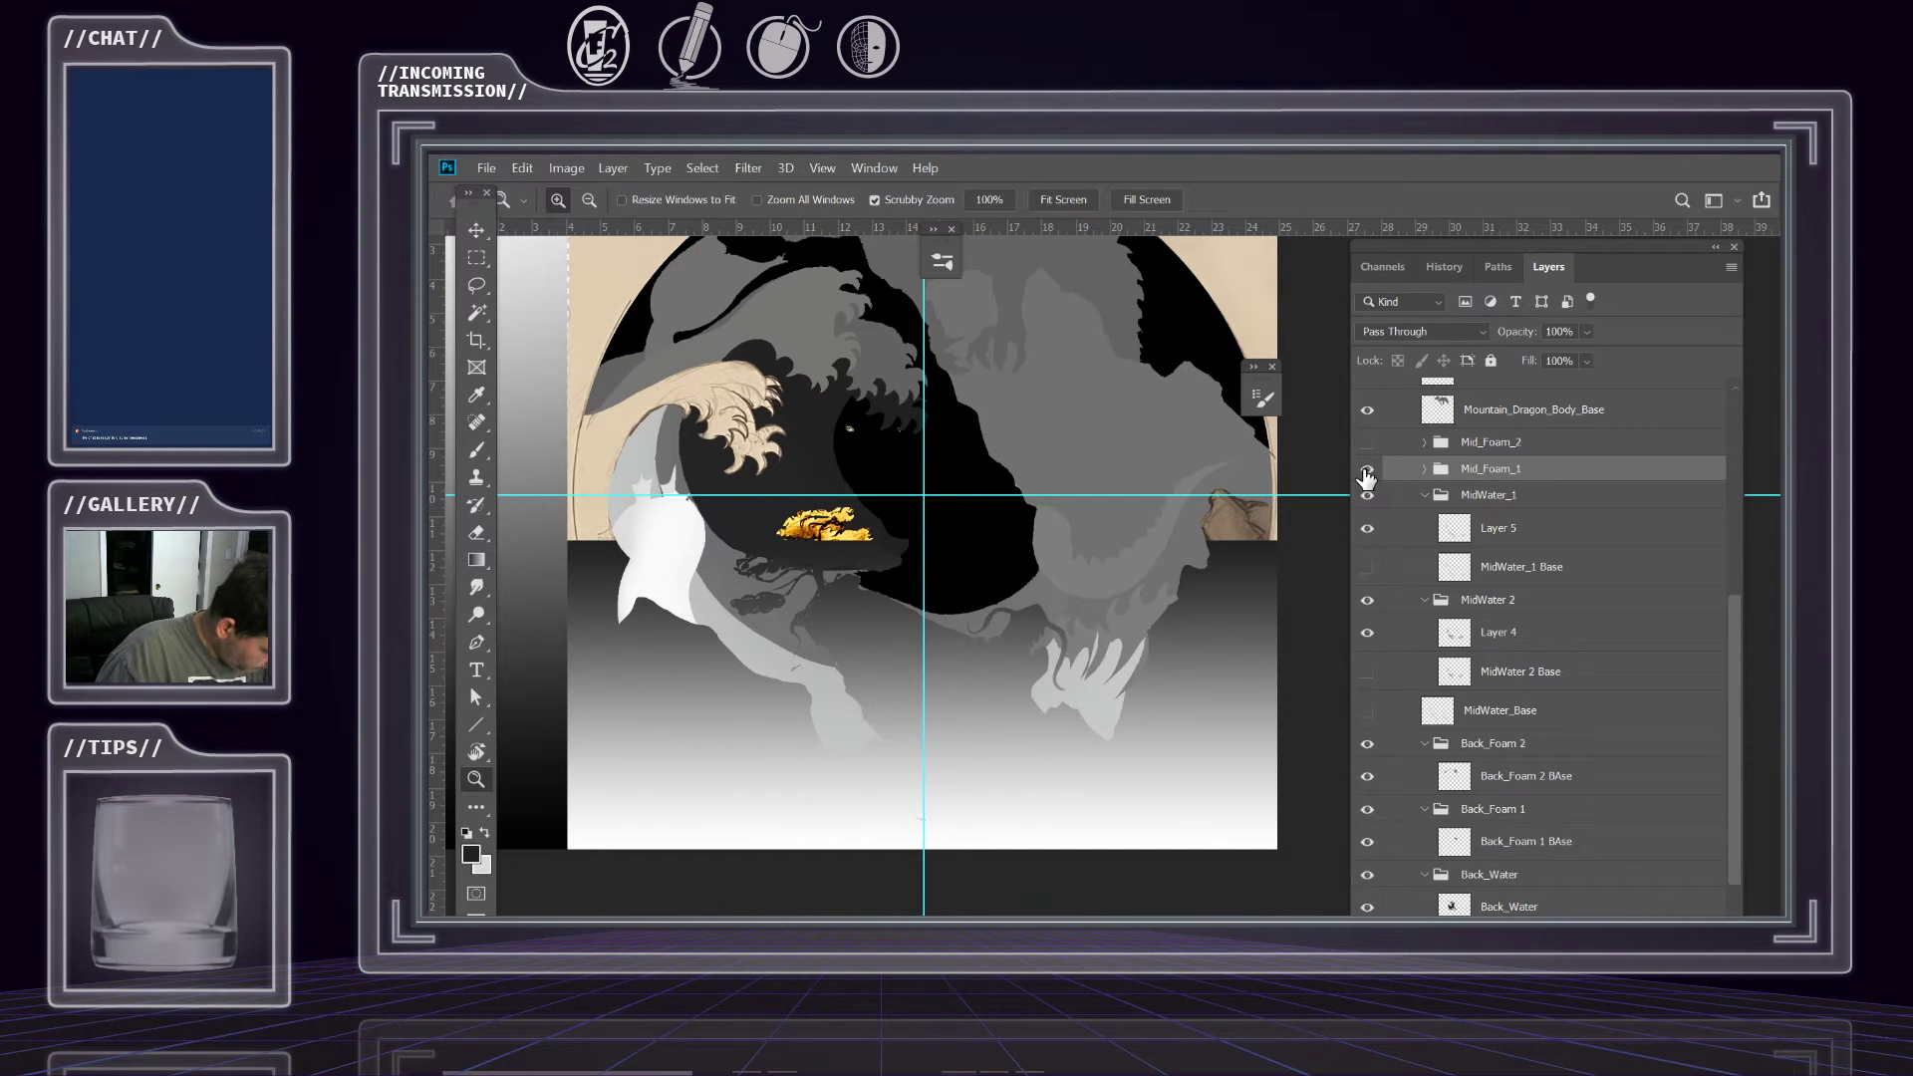
left_click(841, 376)
left_click_drag(833, 399, 962, 468)
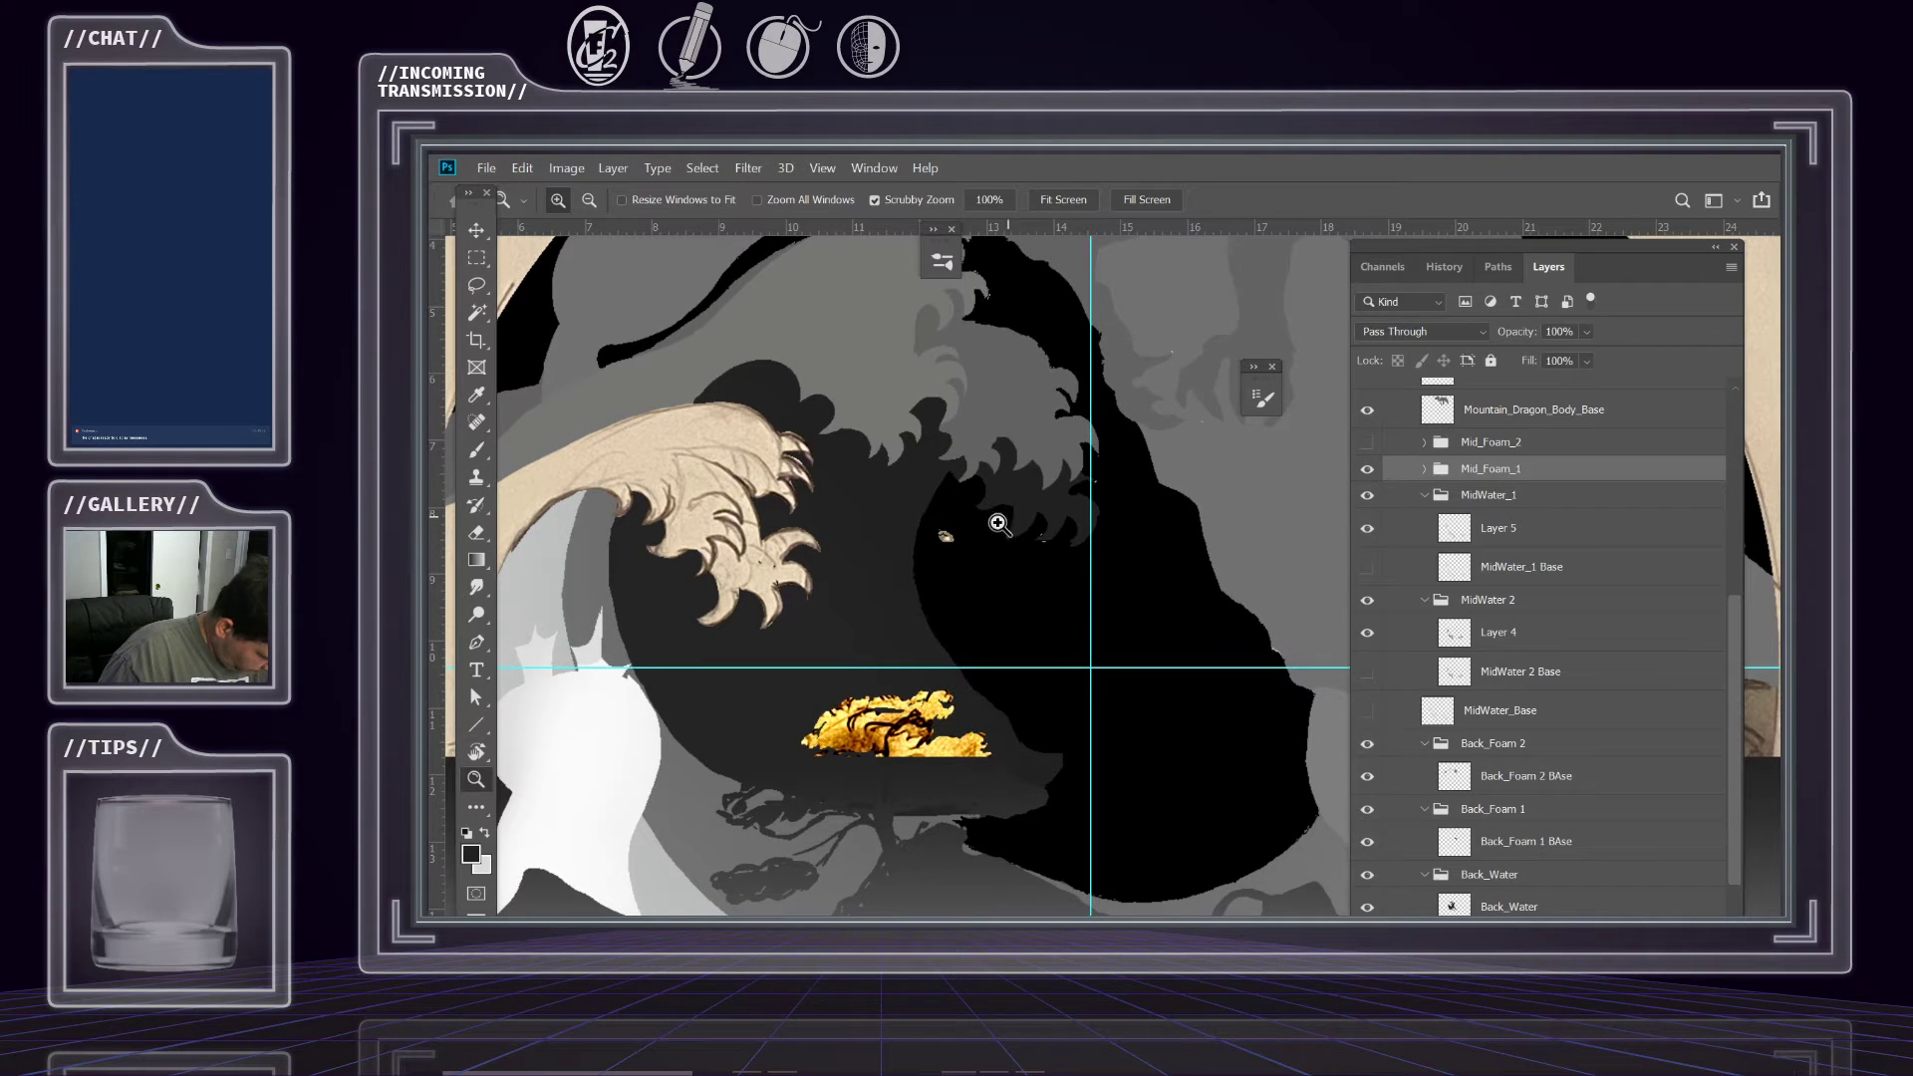
scroll(1015, 513, "down", 4)
scroll(938, 554, "up", 2)
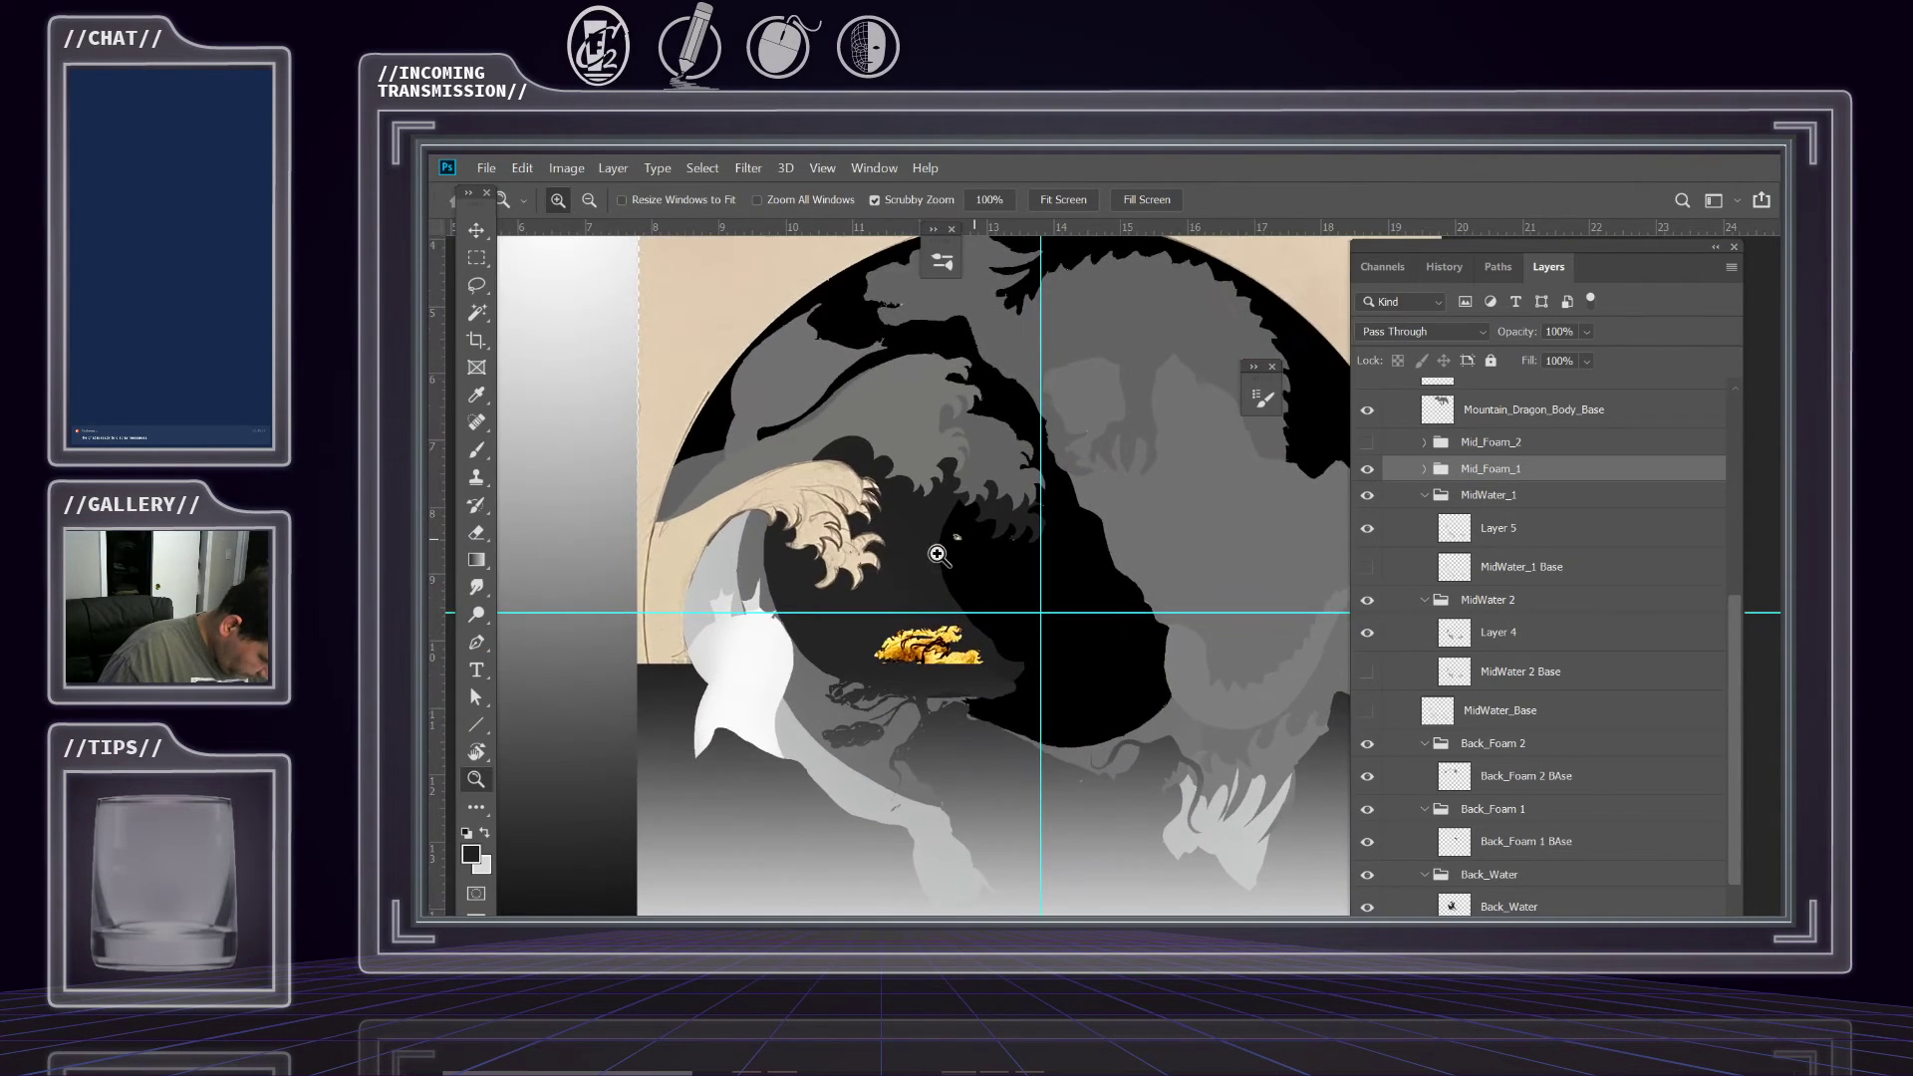
Show the Background copy 4 drawing over the gray values and check the lower water and stone shapes against it.
scroll(1455, 501, "up", 6)
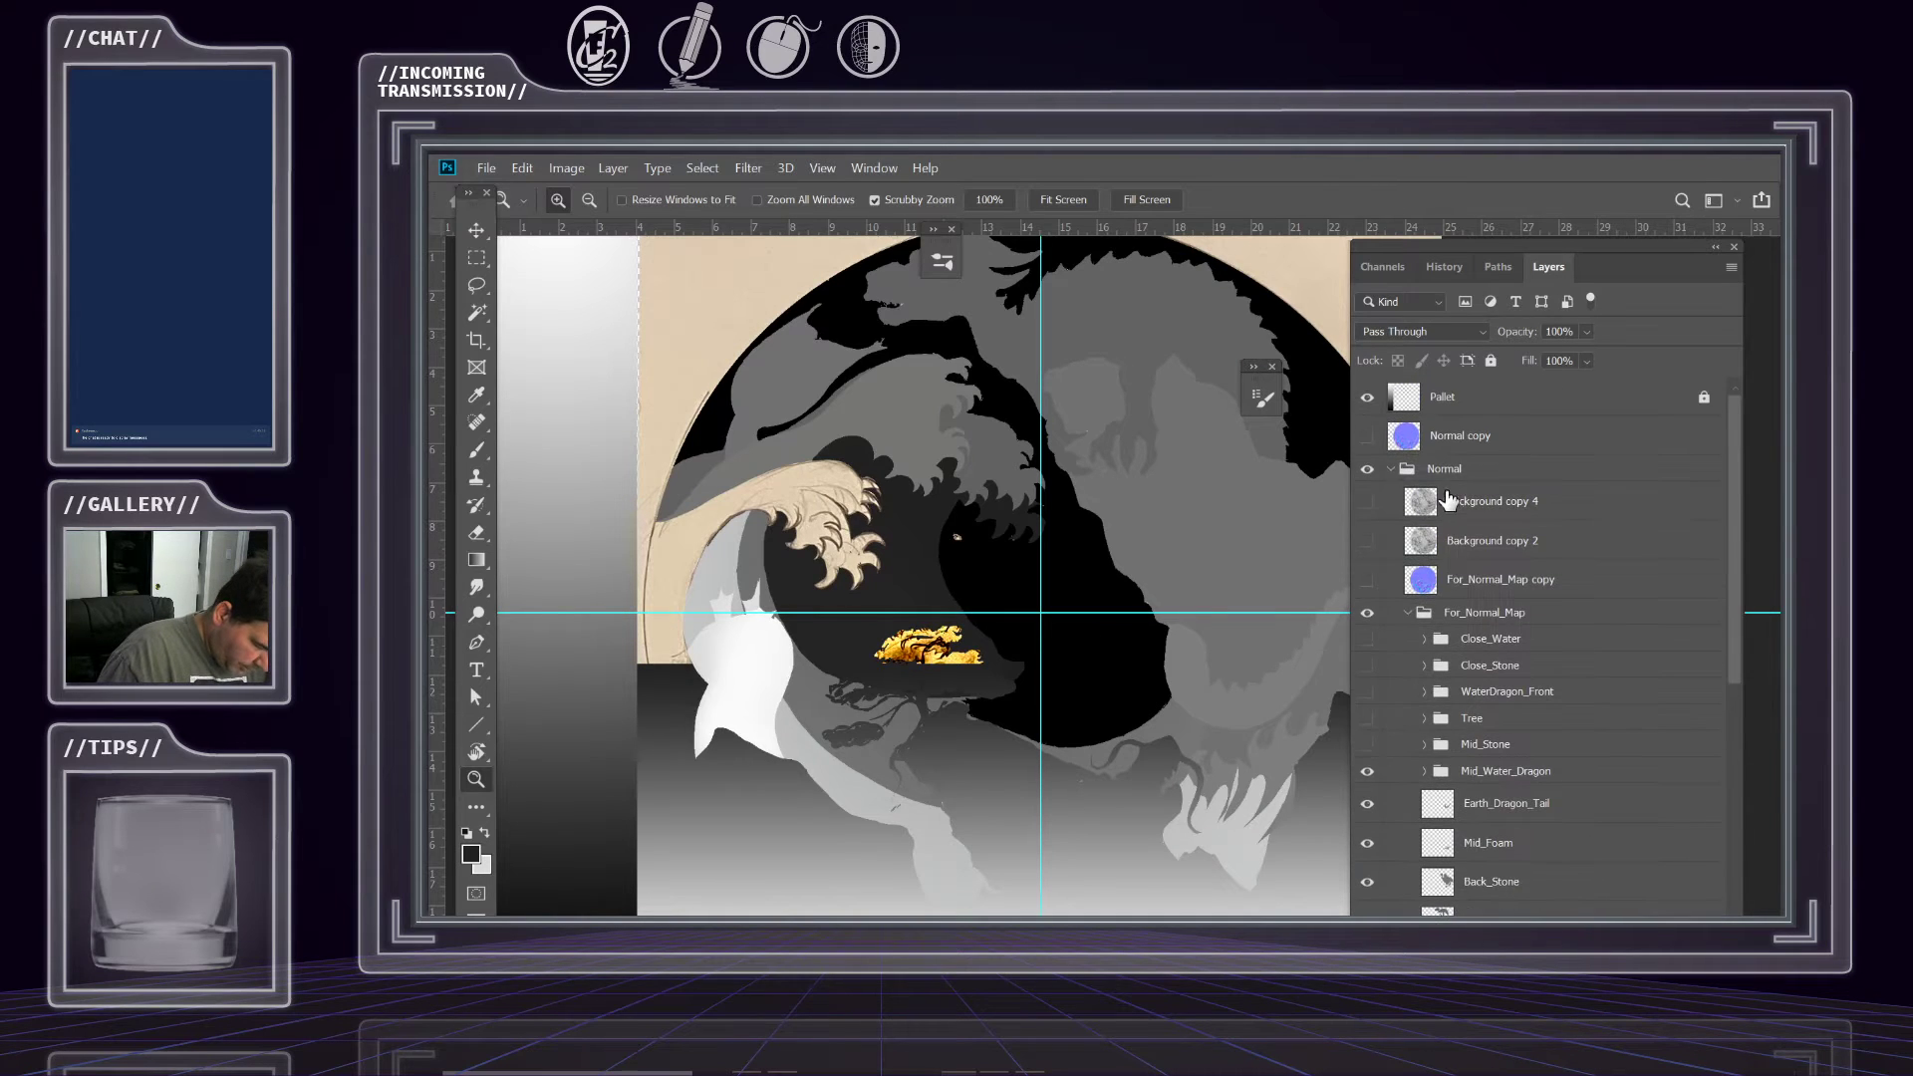
left_click(1367, 502)
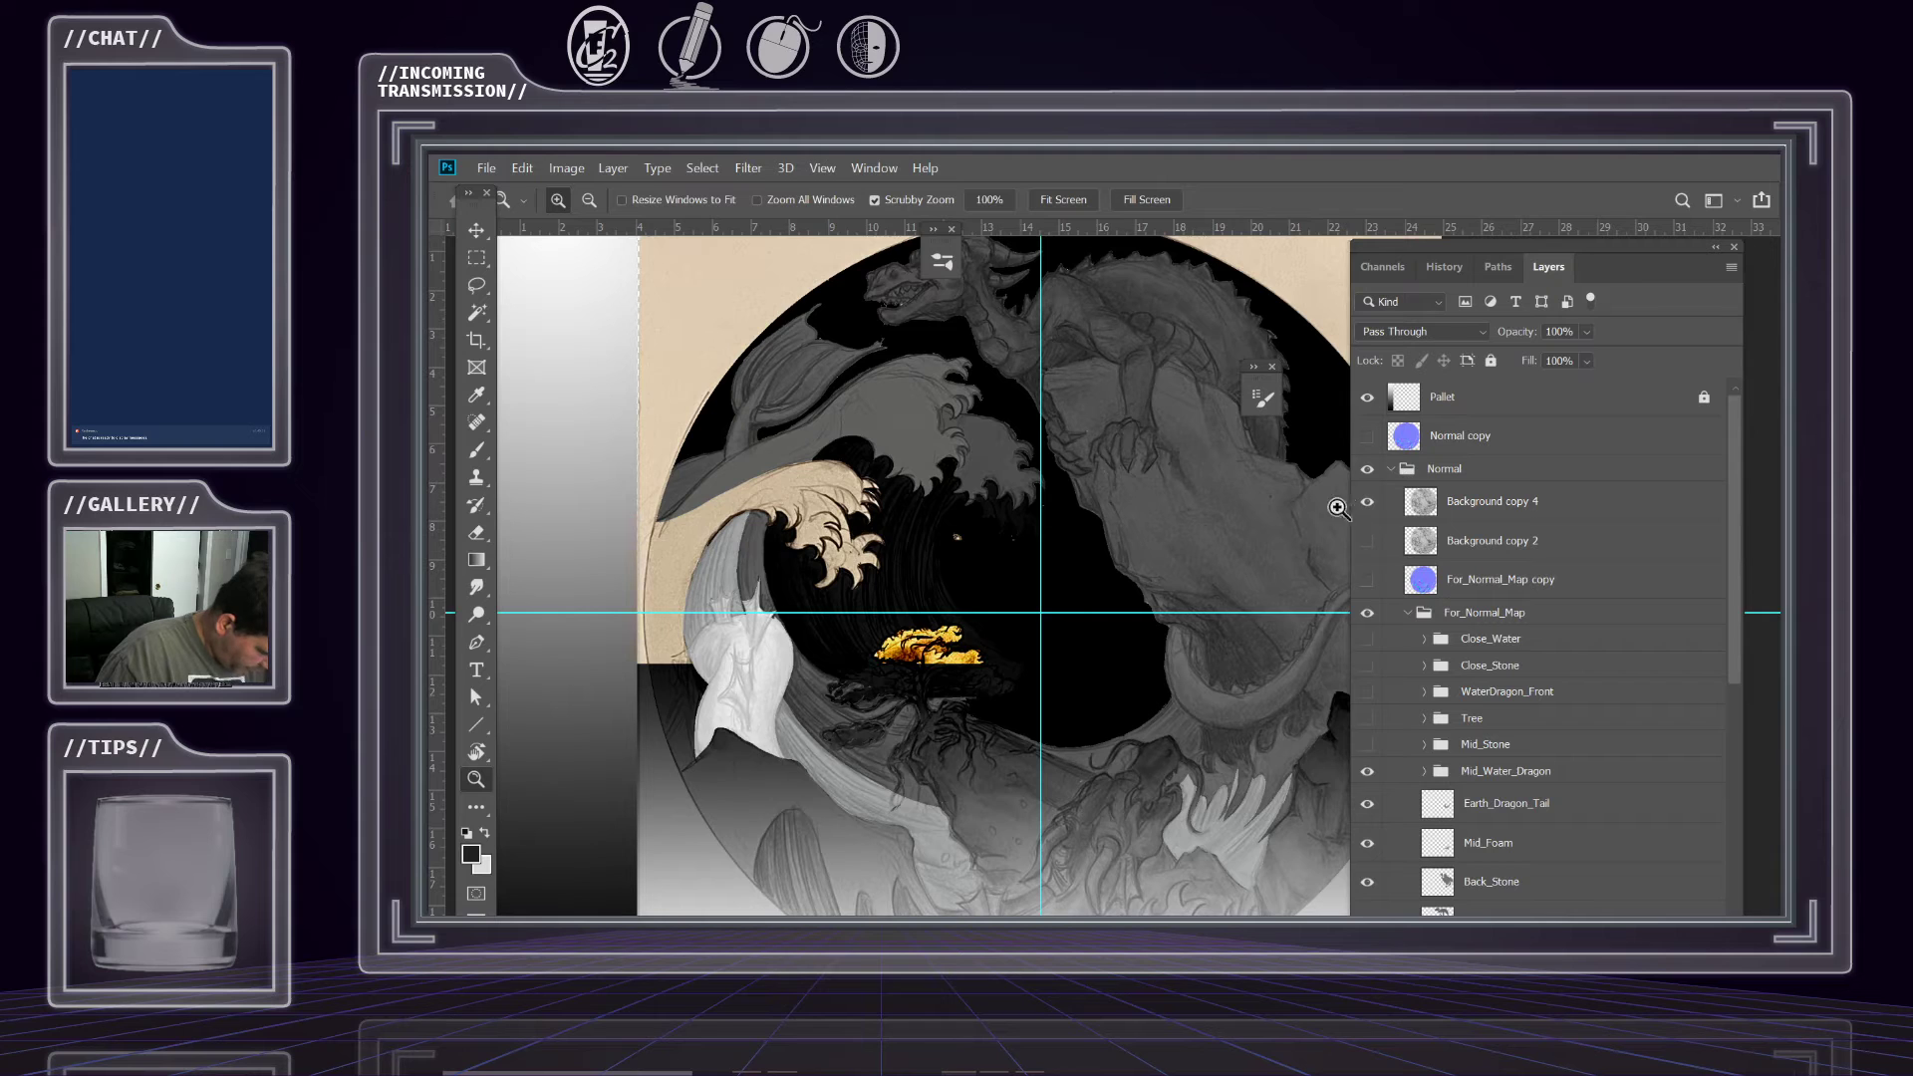
scroll(947, 603, "down", 5)
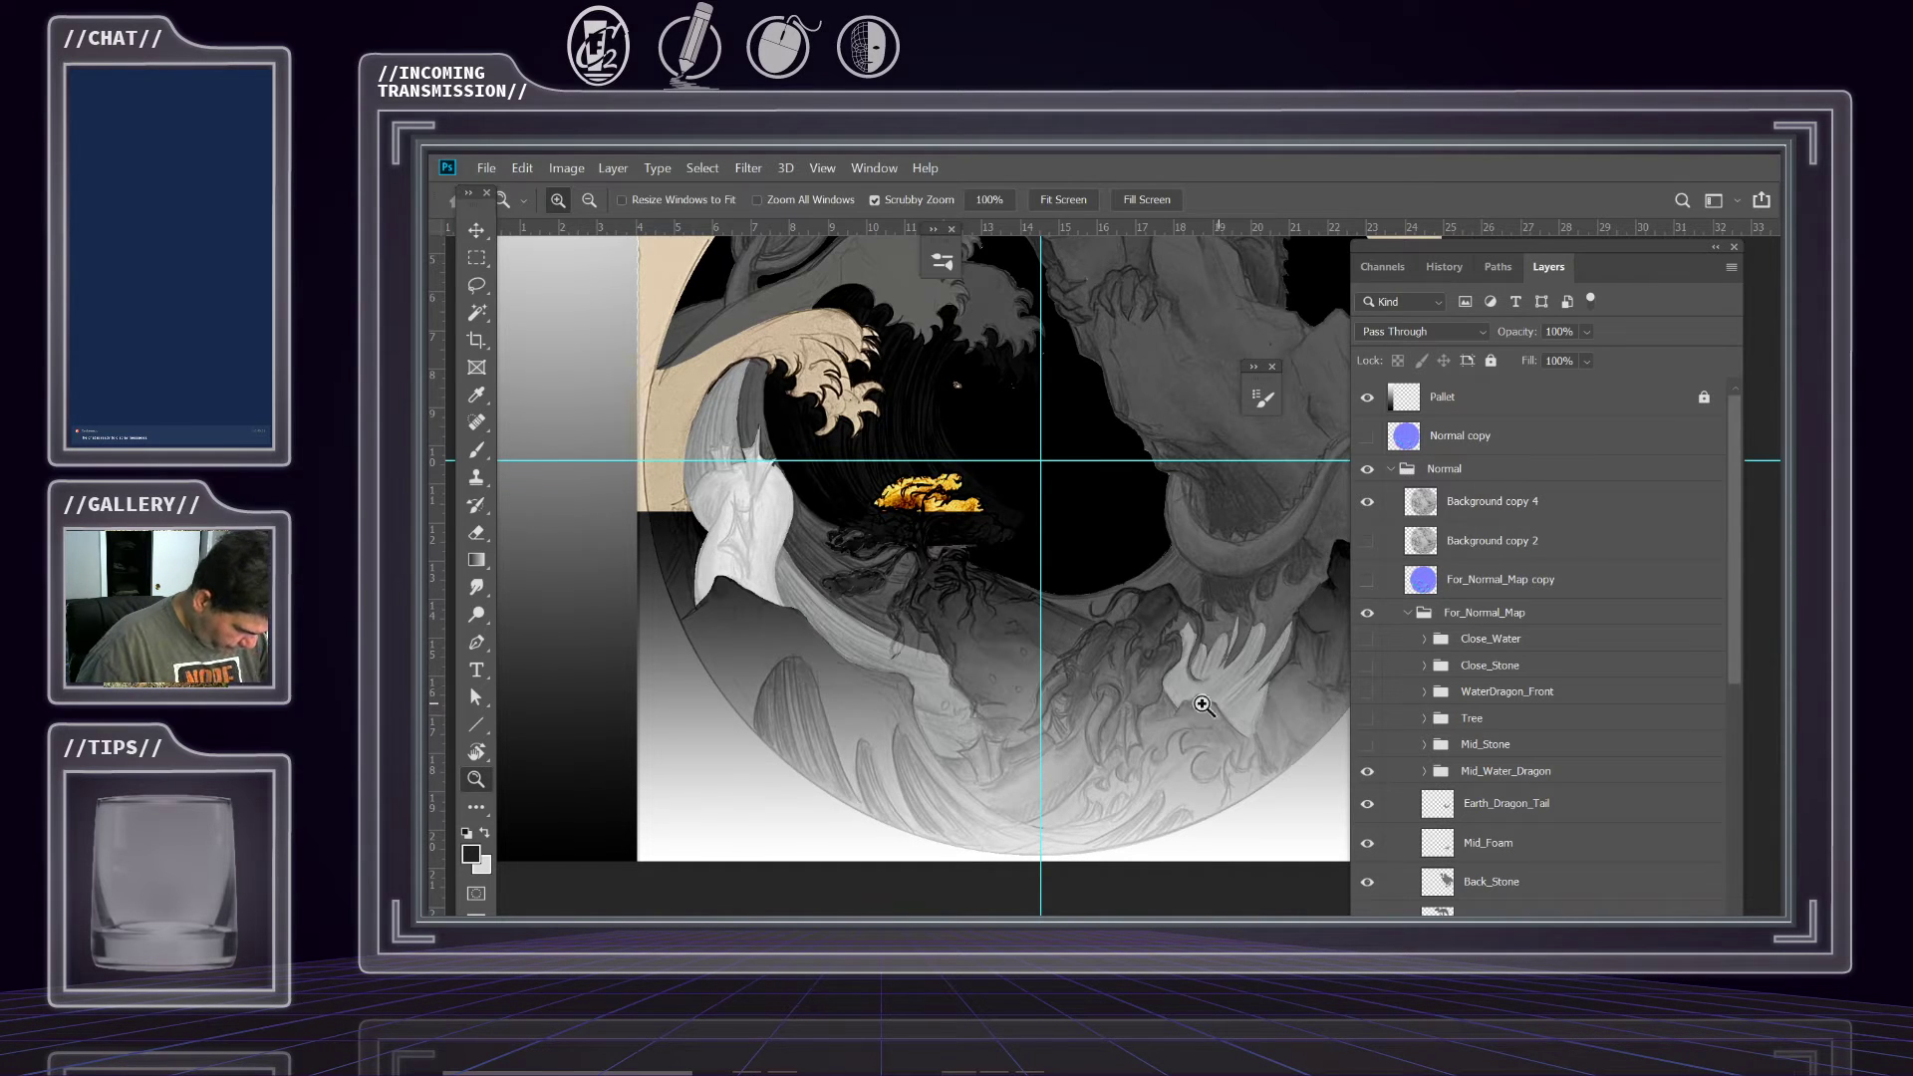
left_click_drag(966, 738, 1012, 742)
left_click_drag(1246, 704, 1059, 684)
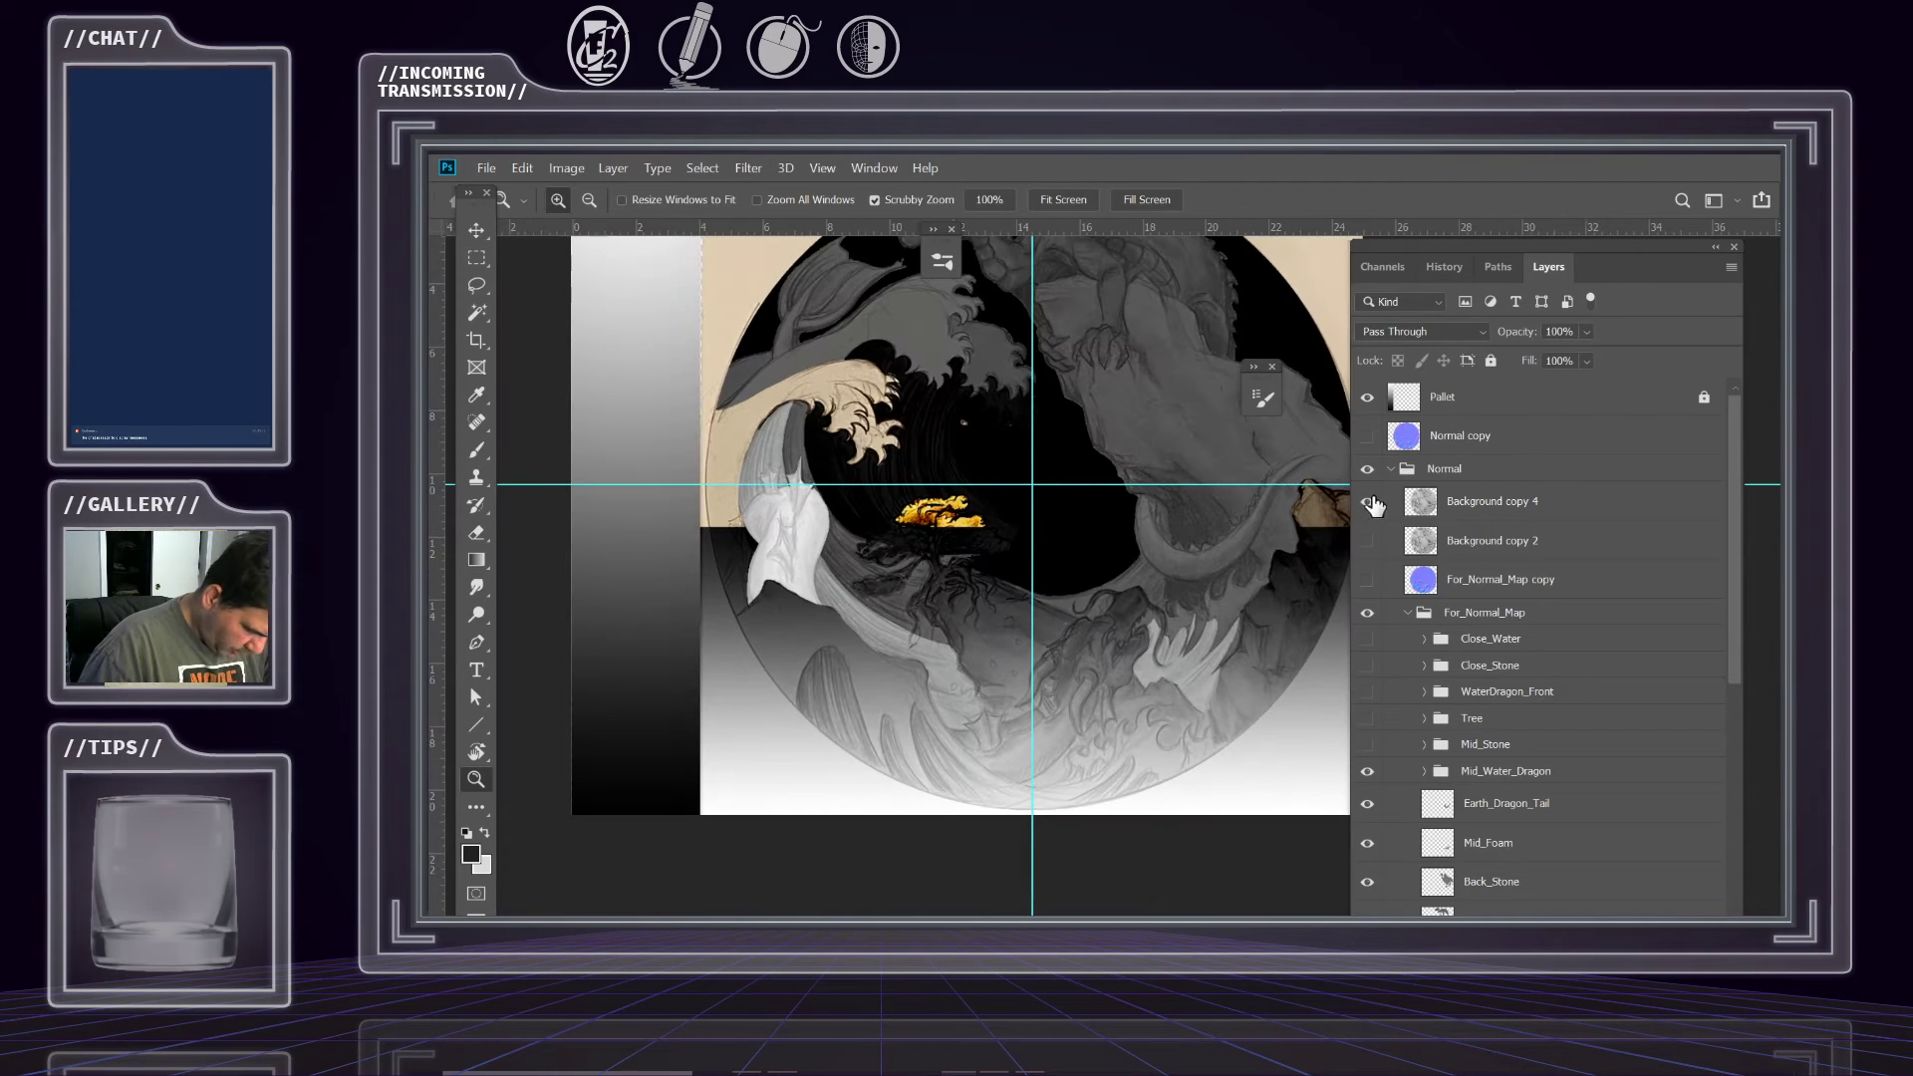
Check which water areas Layer 4 and Layer 5 cover by hiding and showing each one.
scroll(1572, 658, "down", 4)
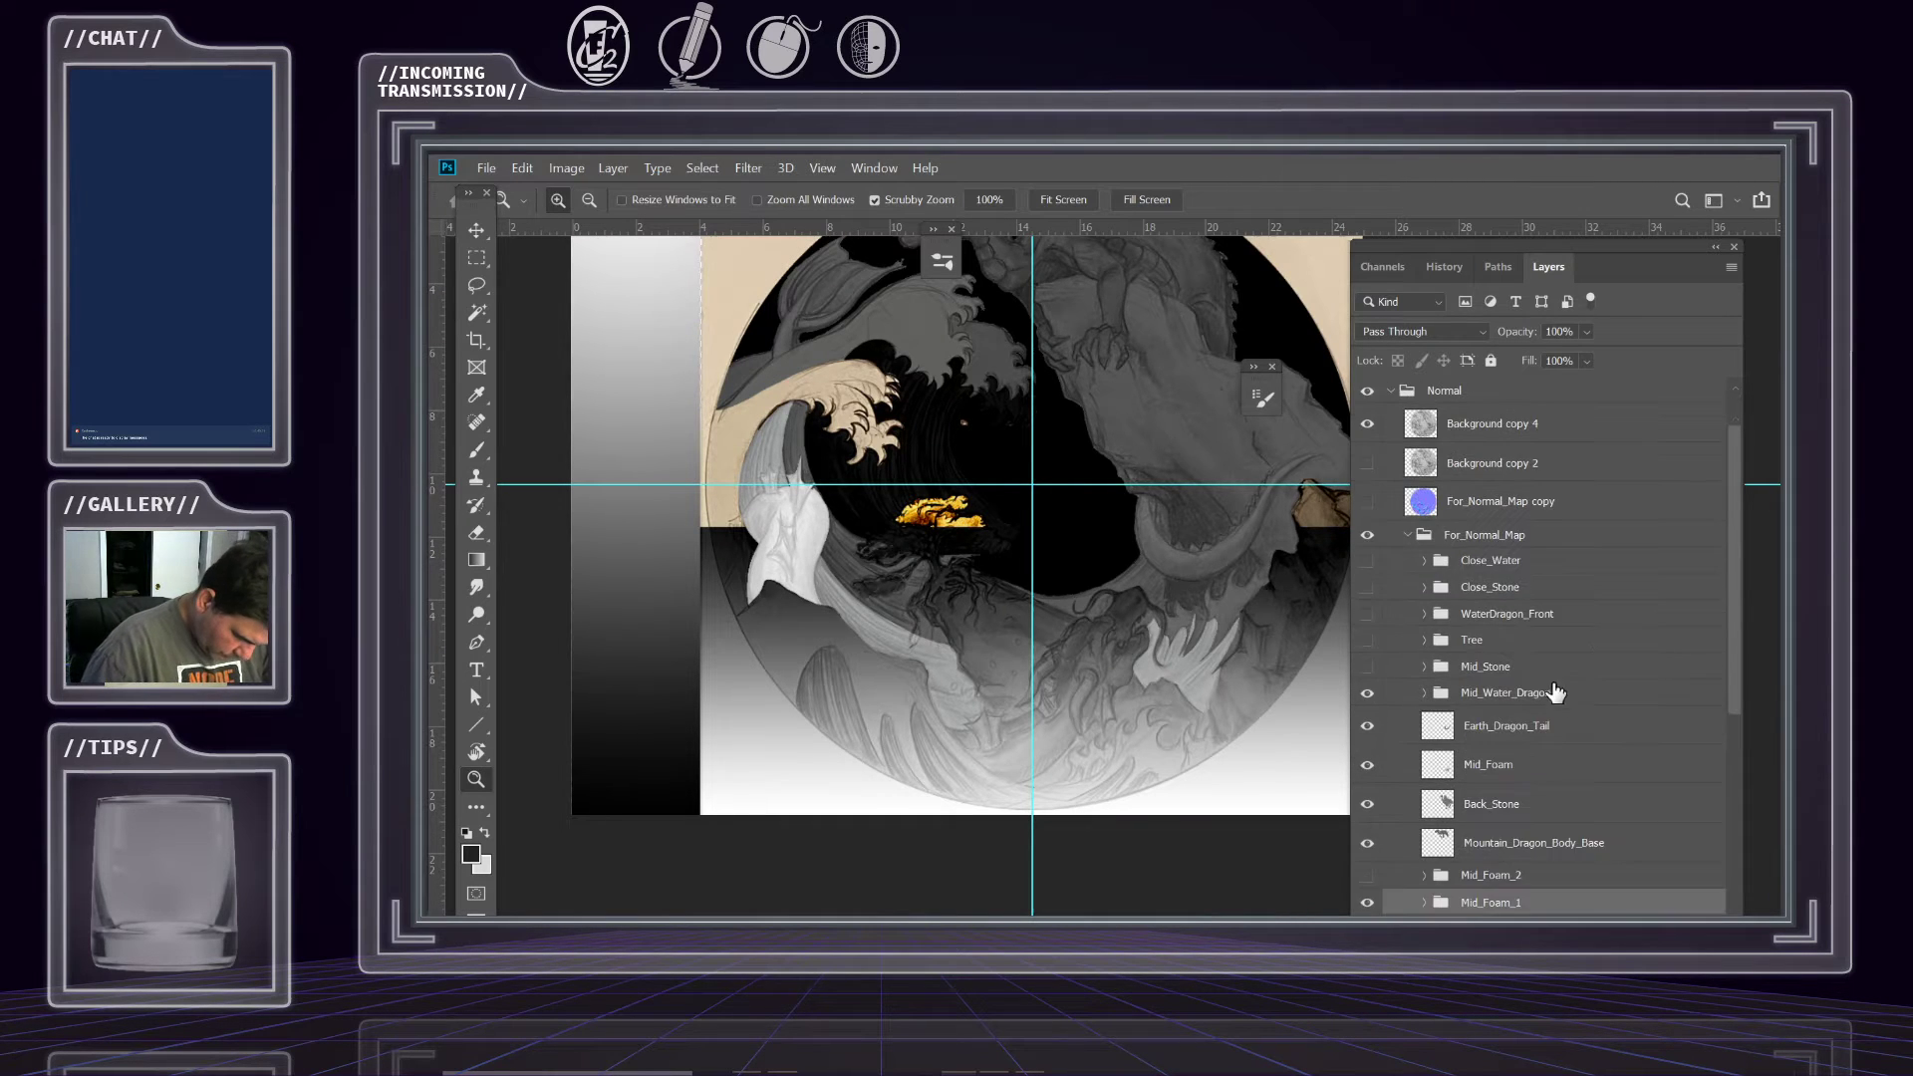
scroll(1509, 665, "down", 2)
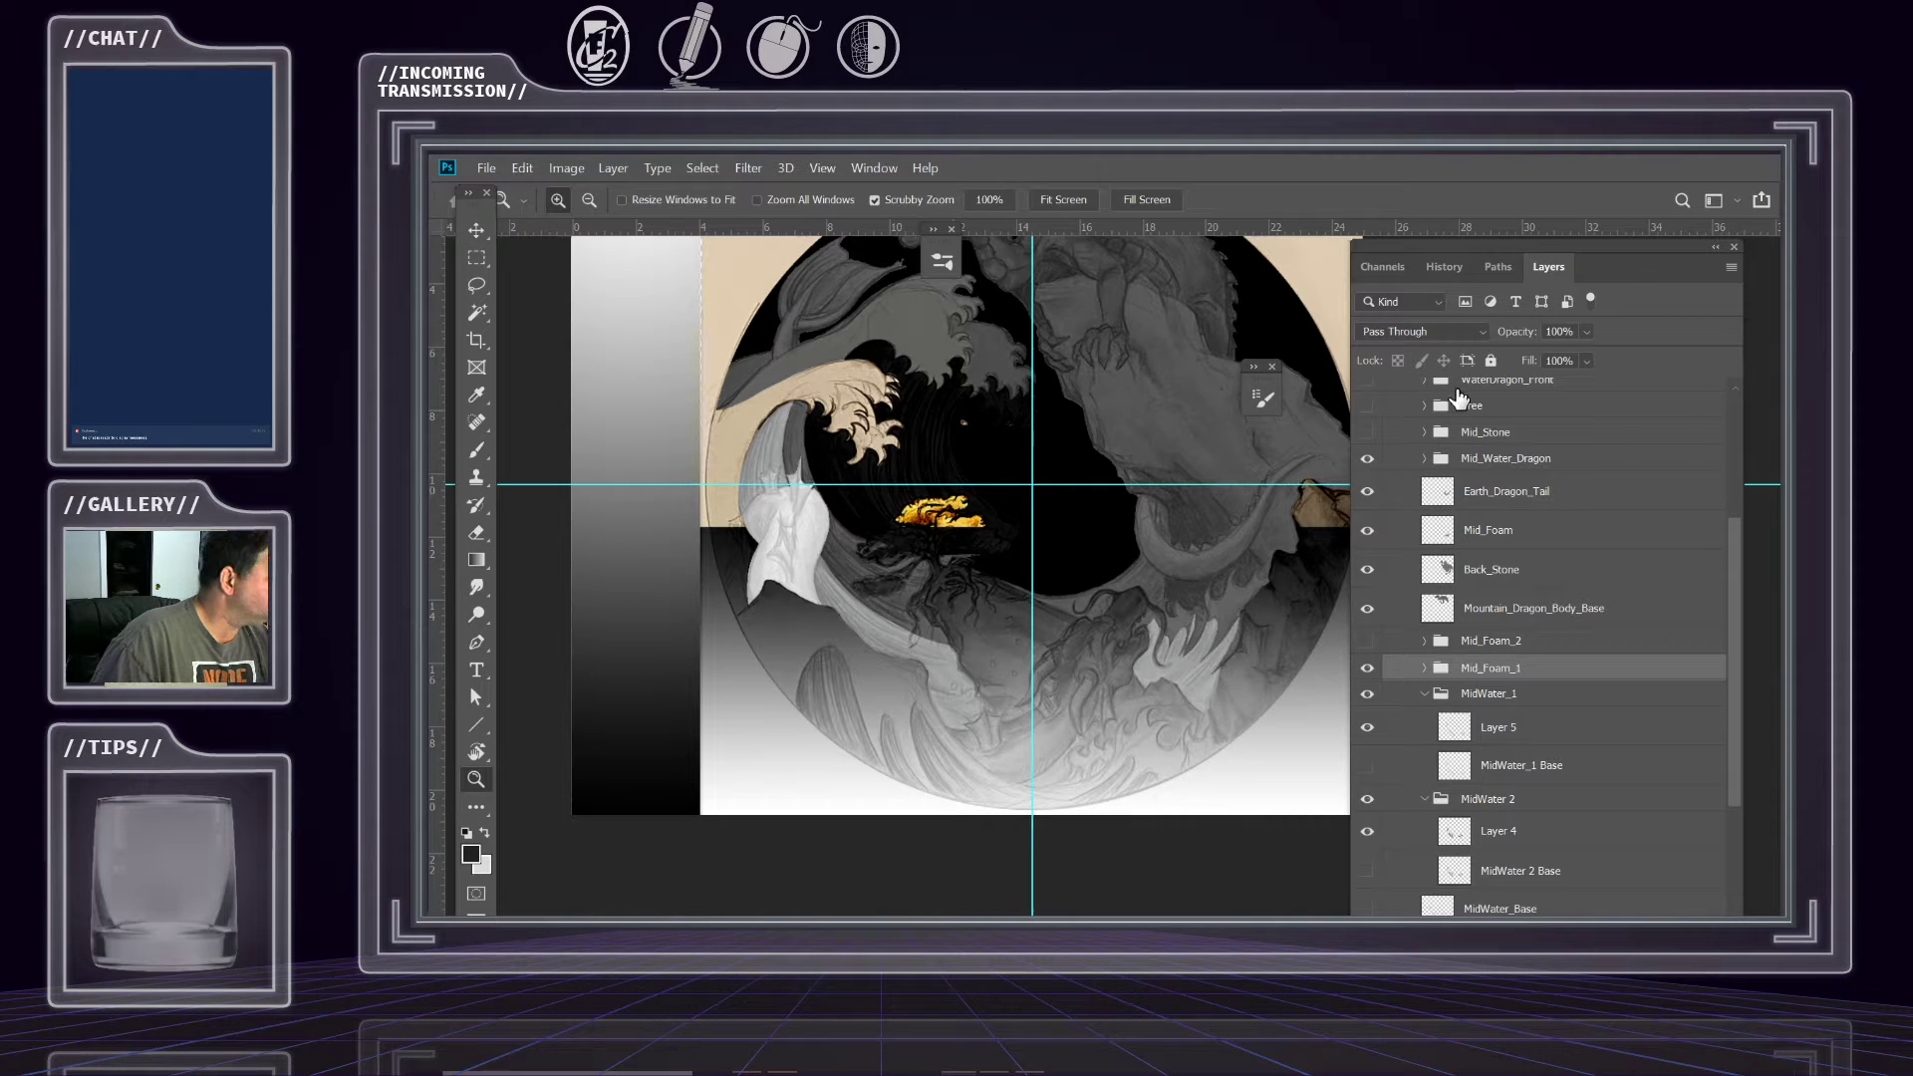
scroll(1500, 681, "down", 2)
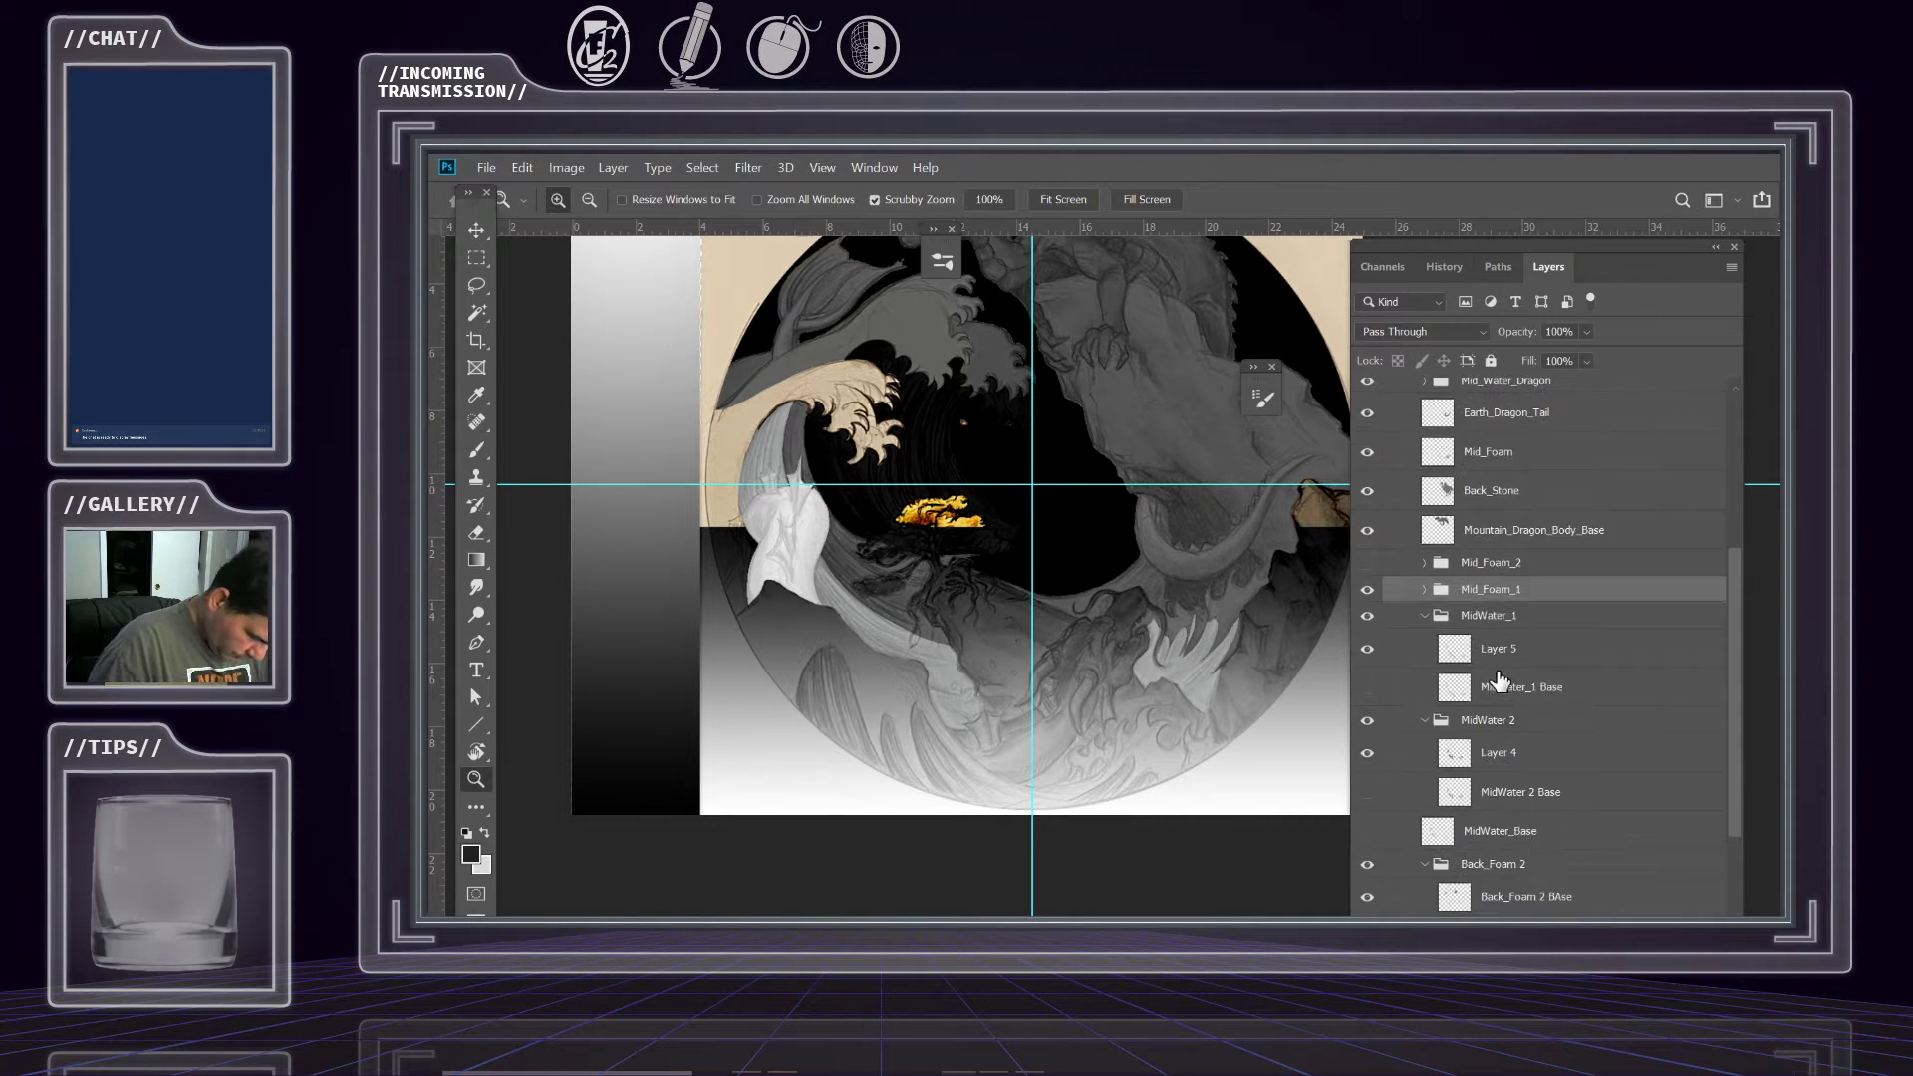
scroll(1517, 664, "down", 5)
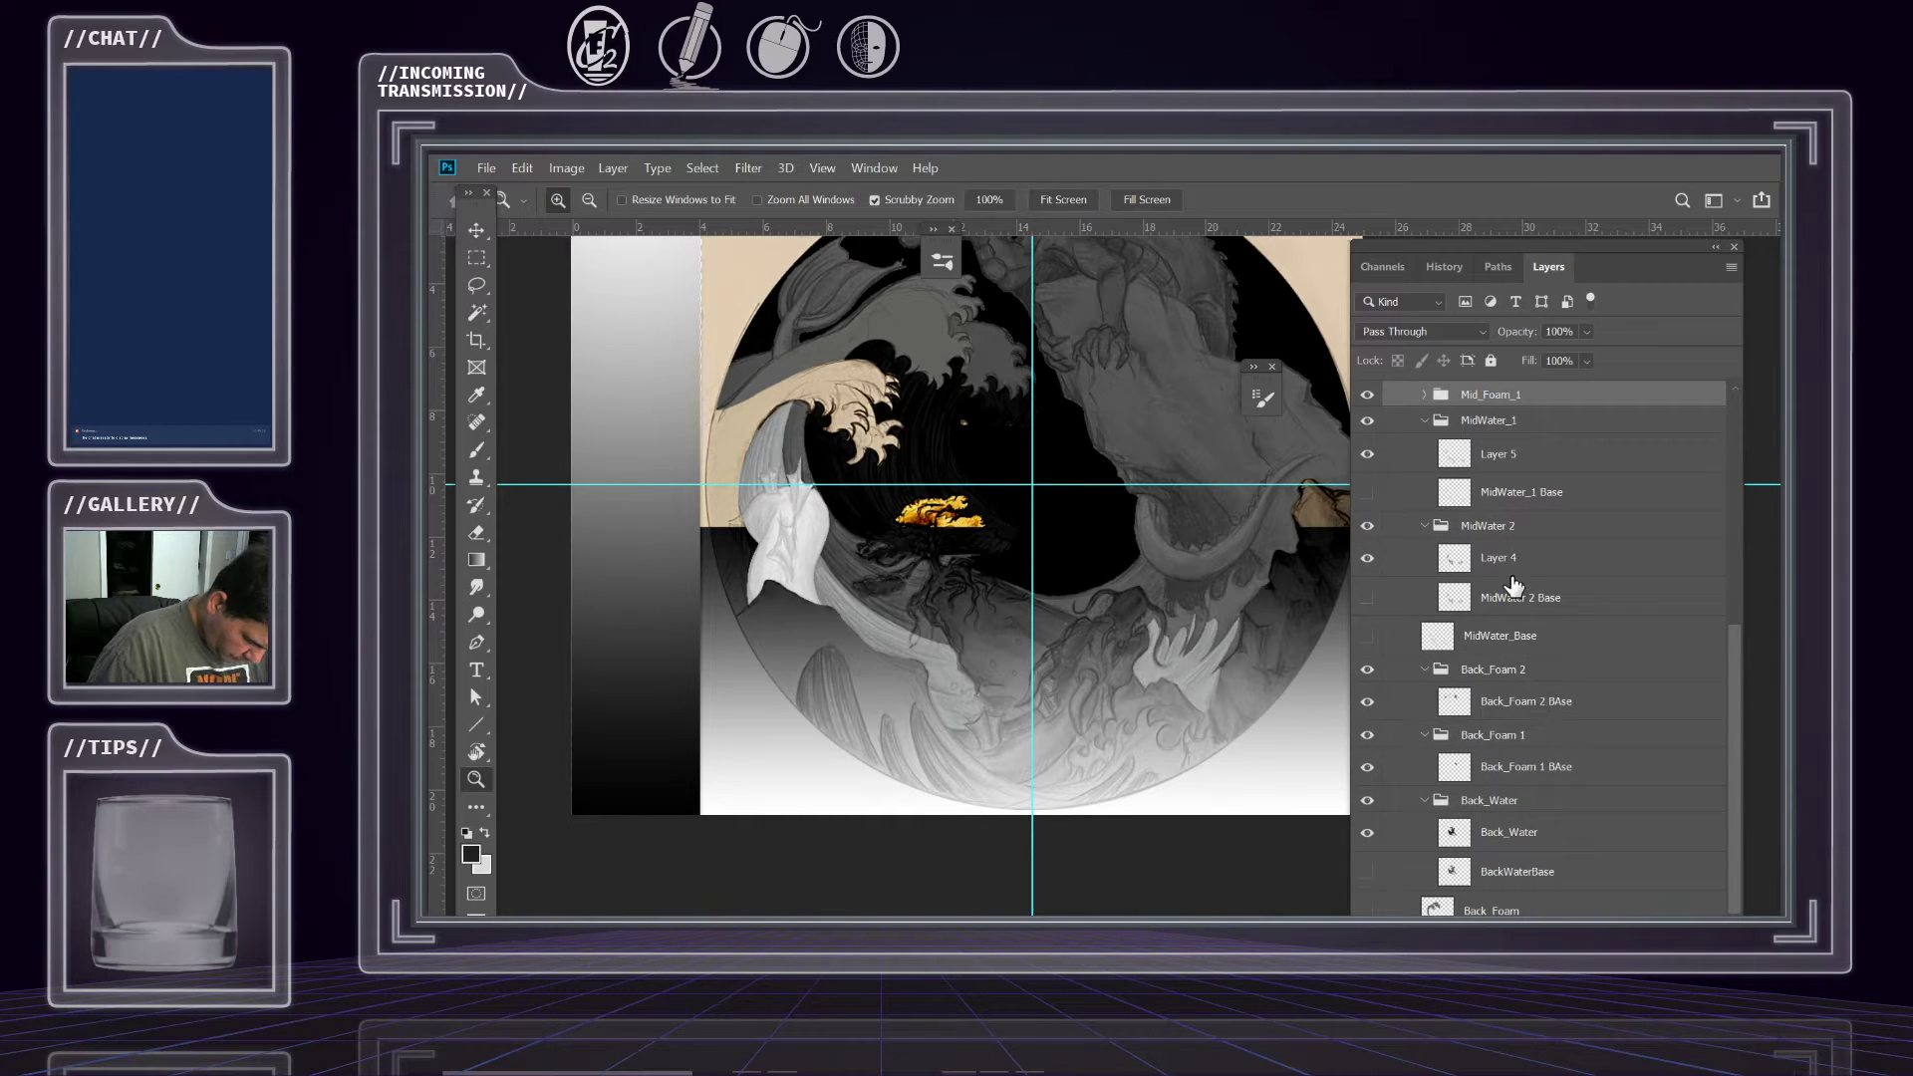
scroll(1517, 708, "down", 2)
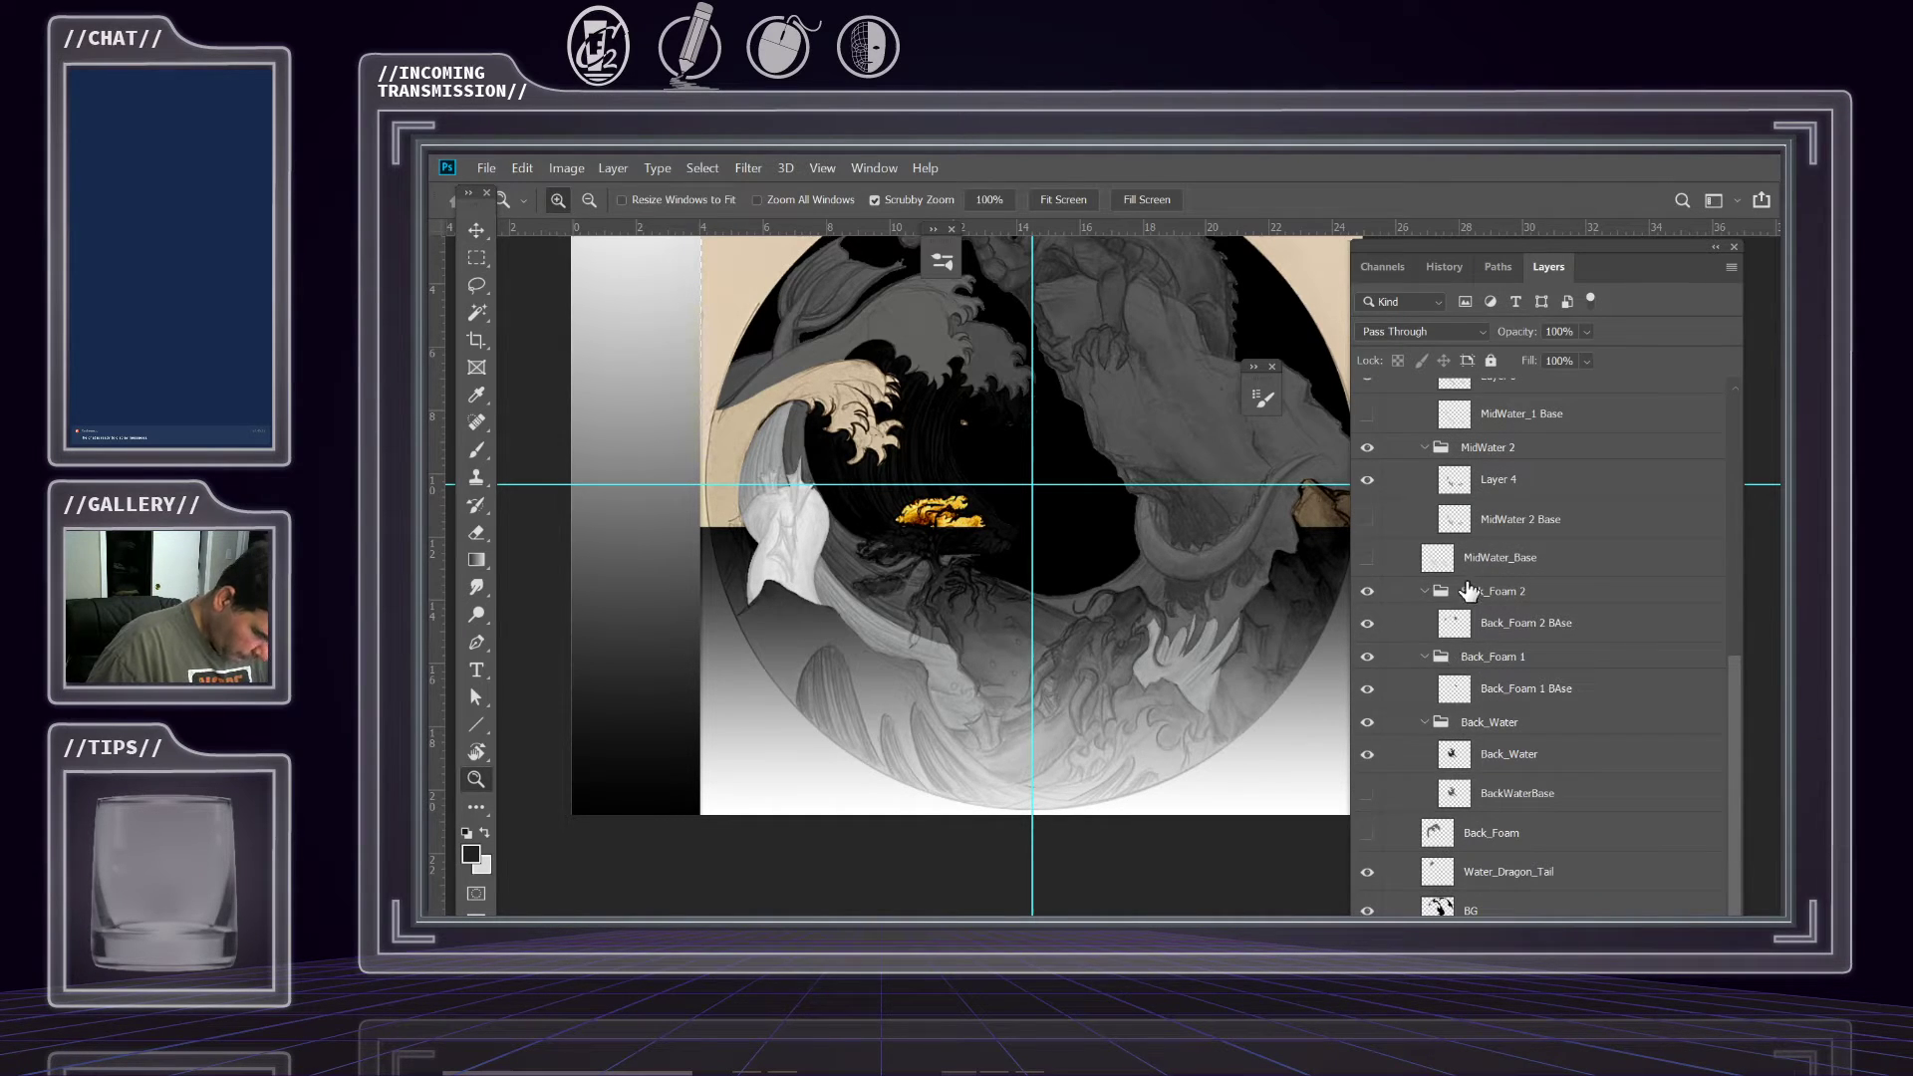
scroll(1473, 588, "up", 1)
left_click(1366, 530)
left_click(1364, 529)
scroll(1535, 538, "up", 2)
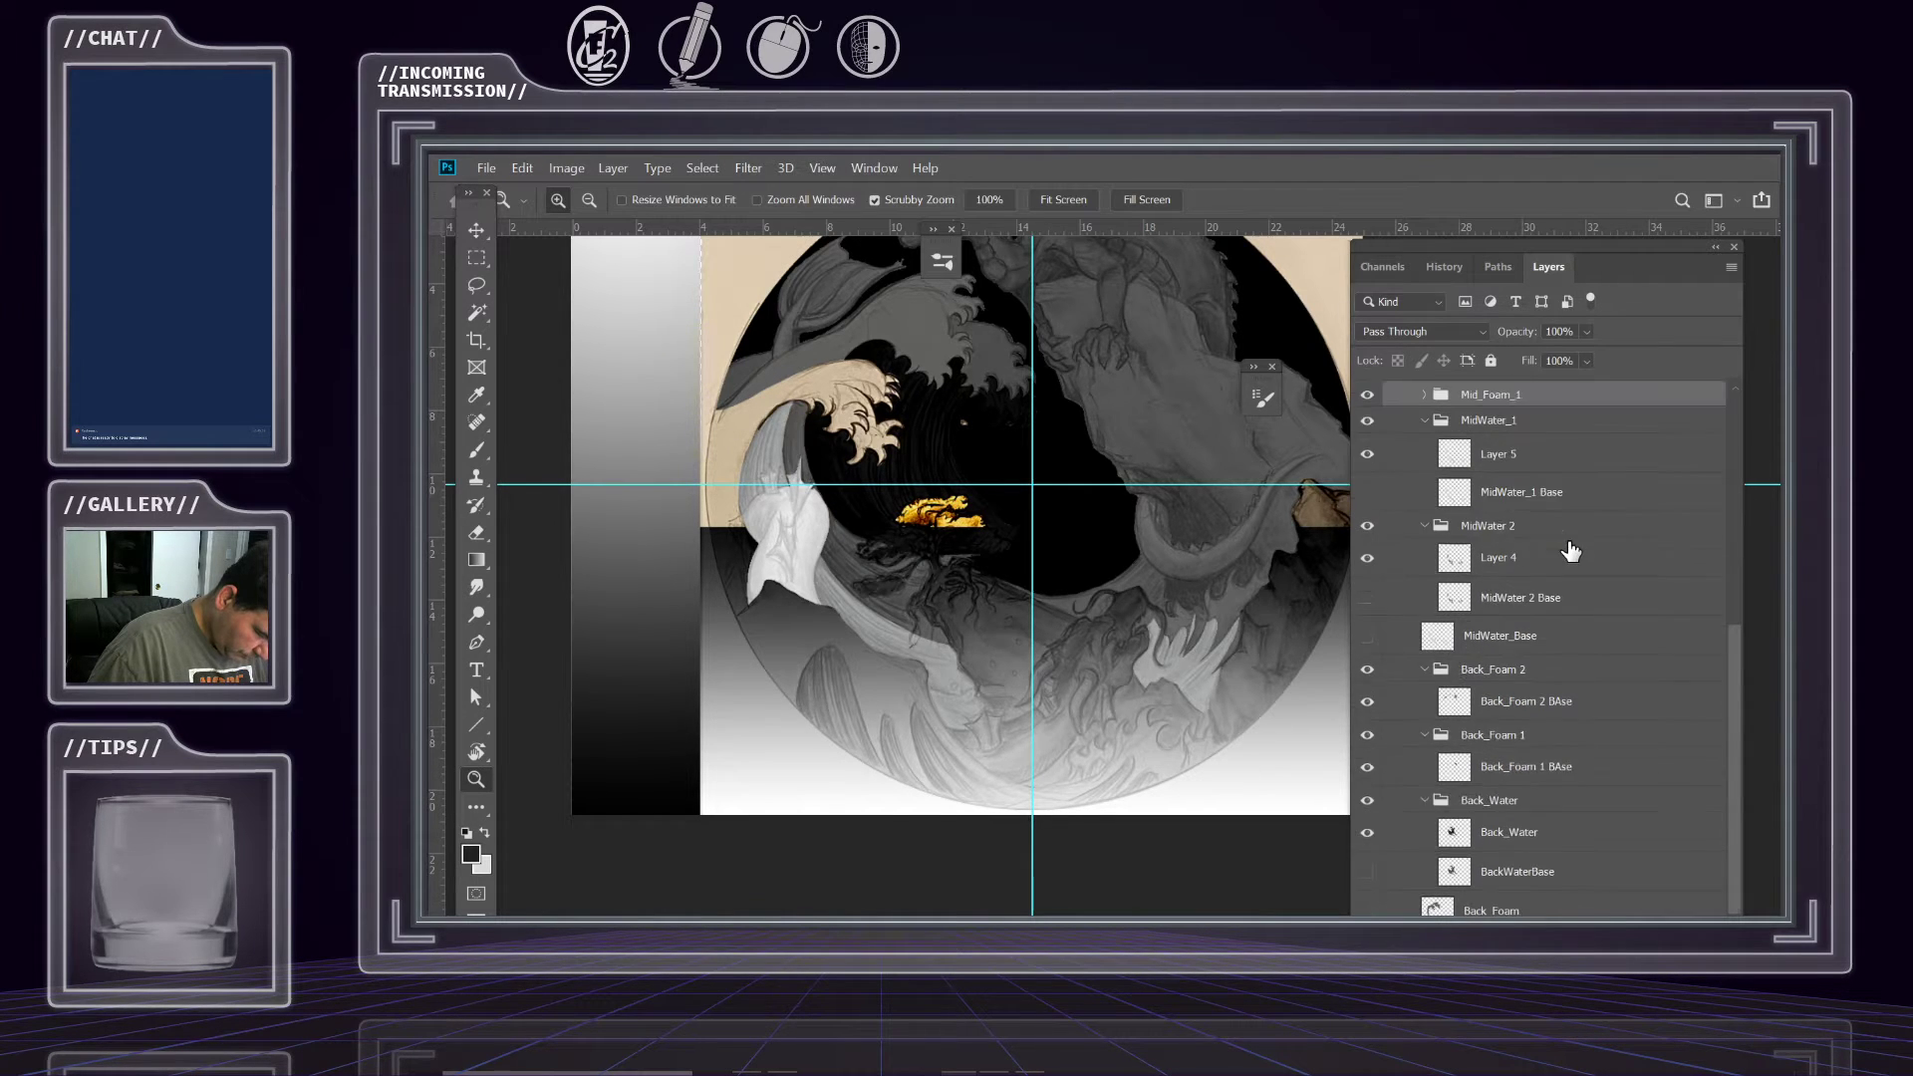
left_click(1366, 493)
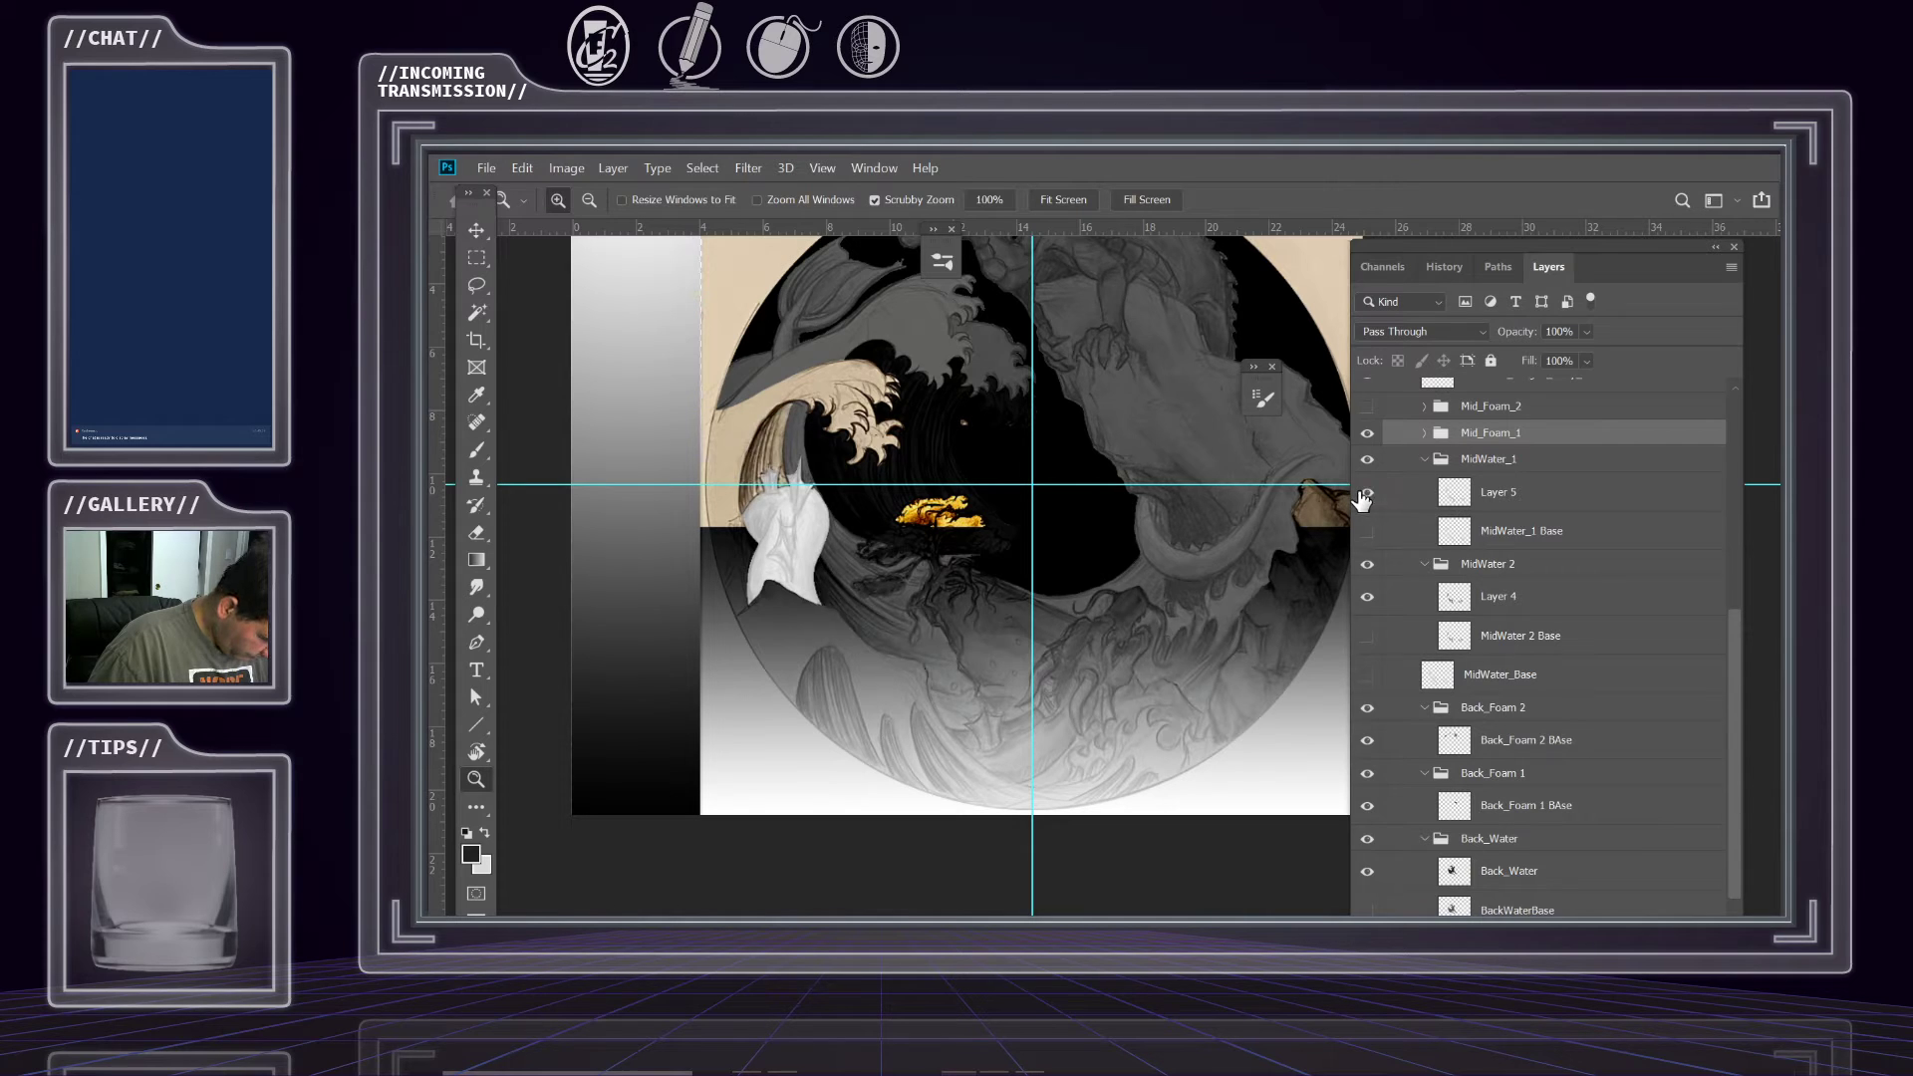
left_click(1367, 493)
Duplicate Layer 5 in the MidWater_1 group, hide the copy and select the original Layer 5.
left_click(1500, 500)
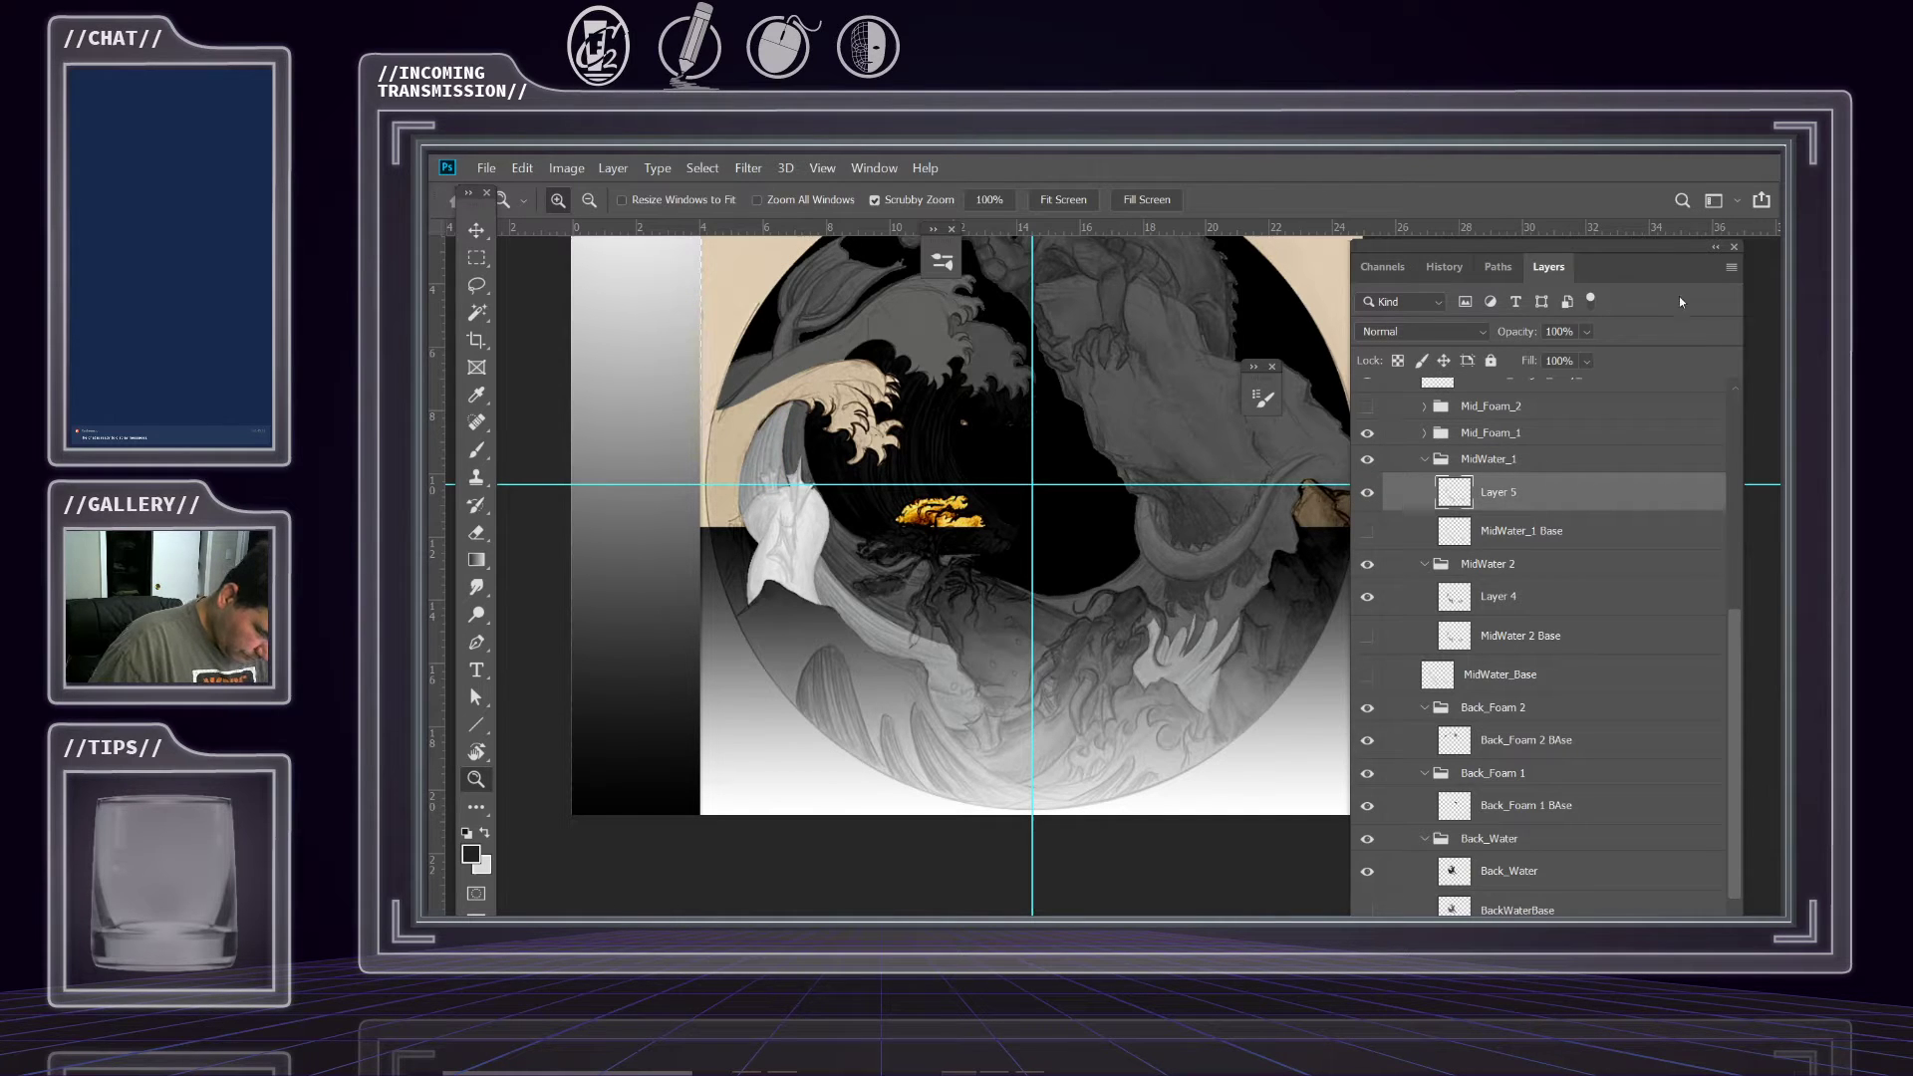
left_click(1733, 267)
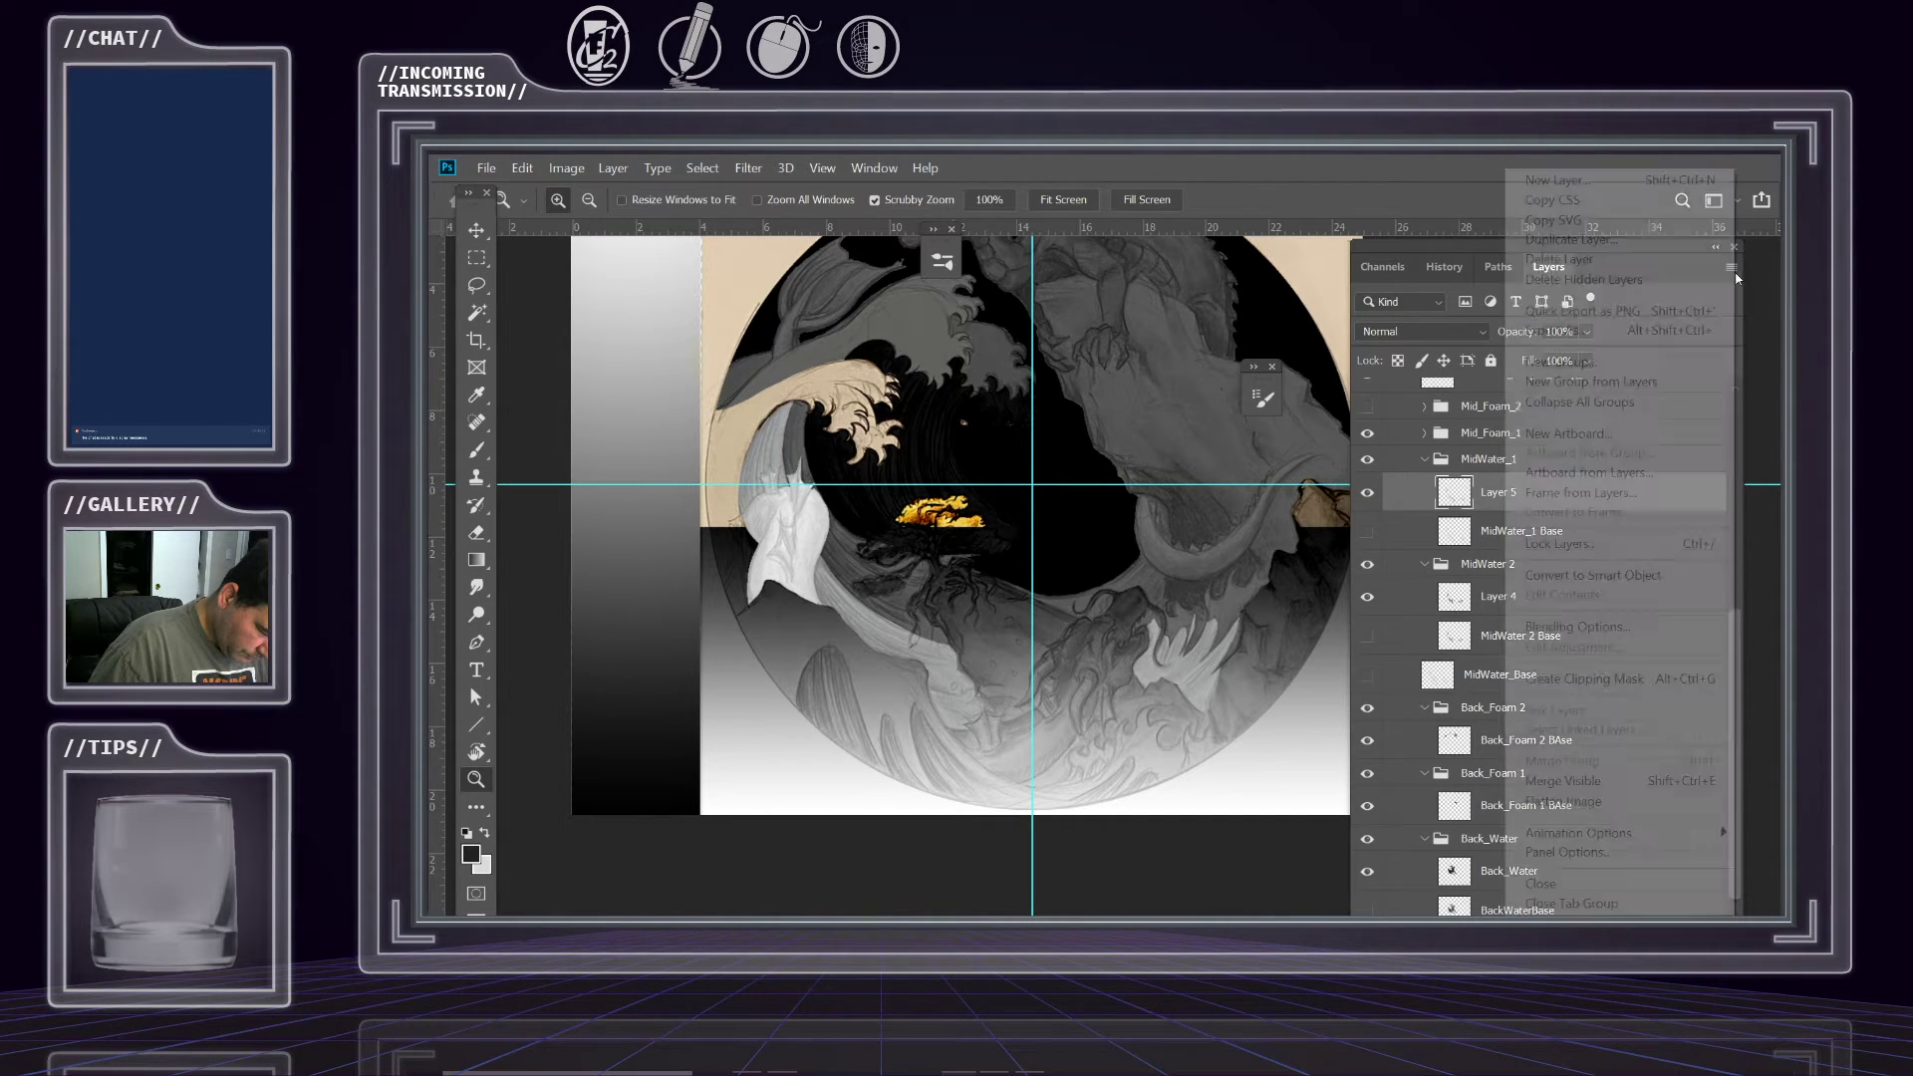
left_click(1564, 245)
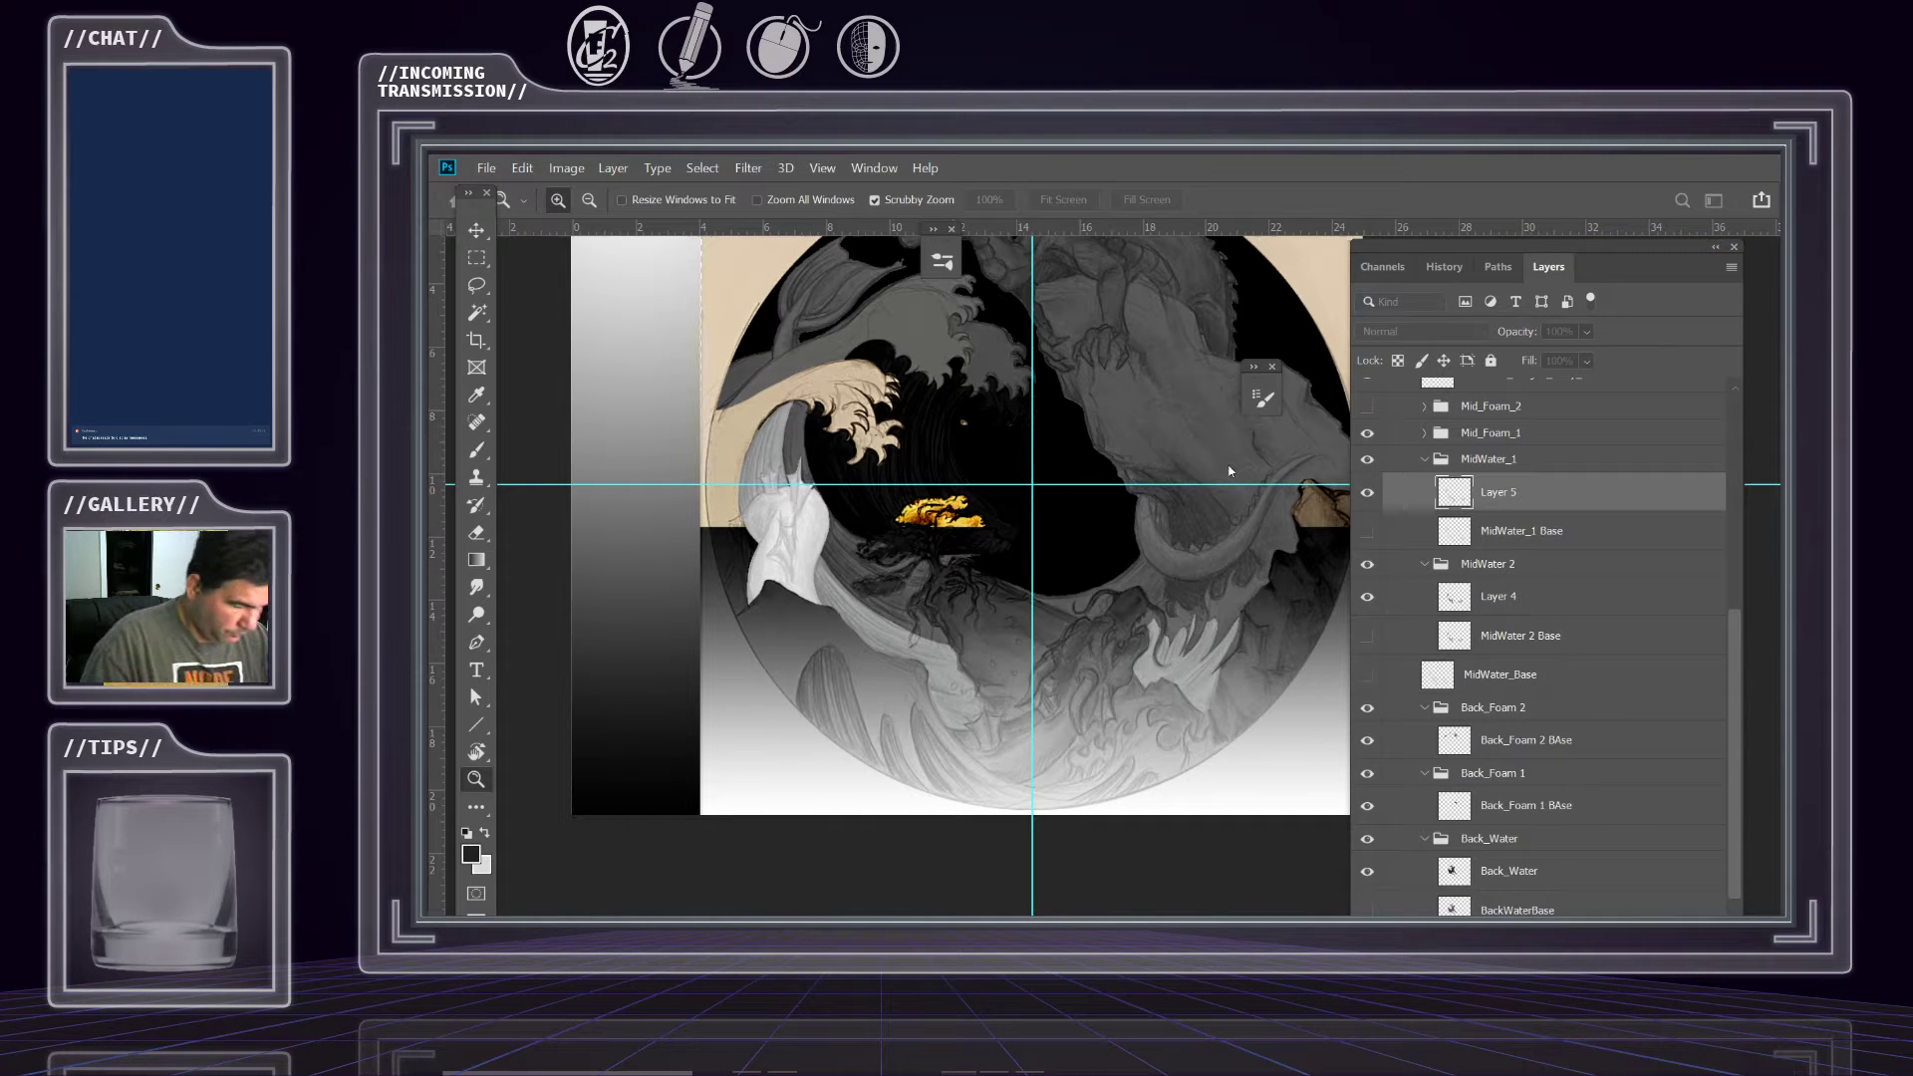
key("Return")
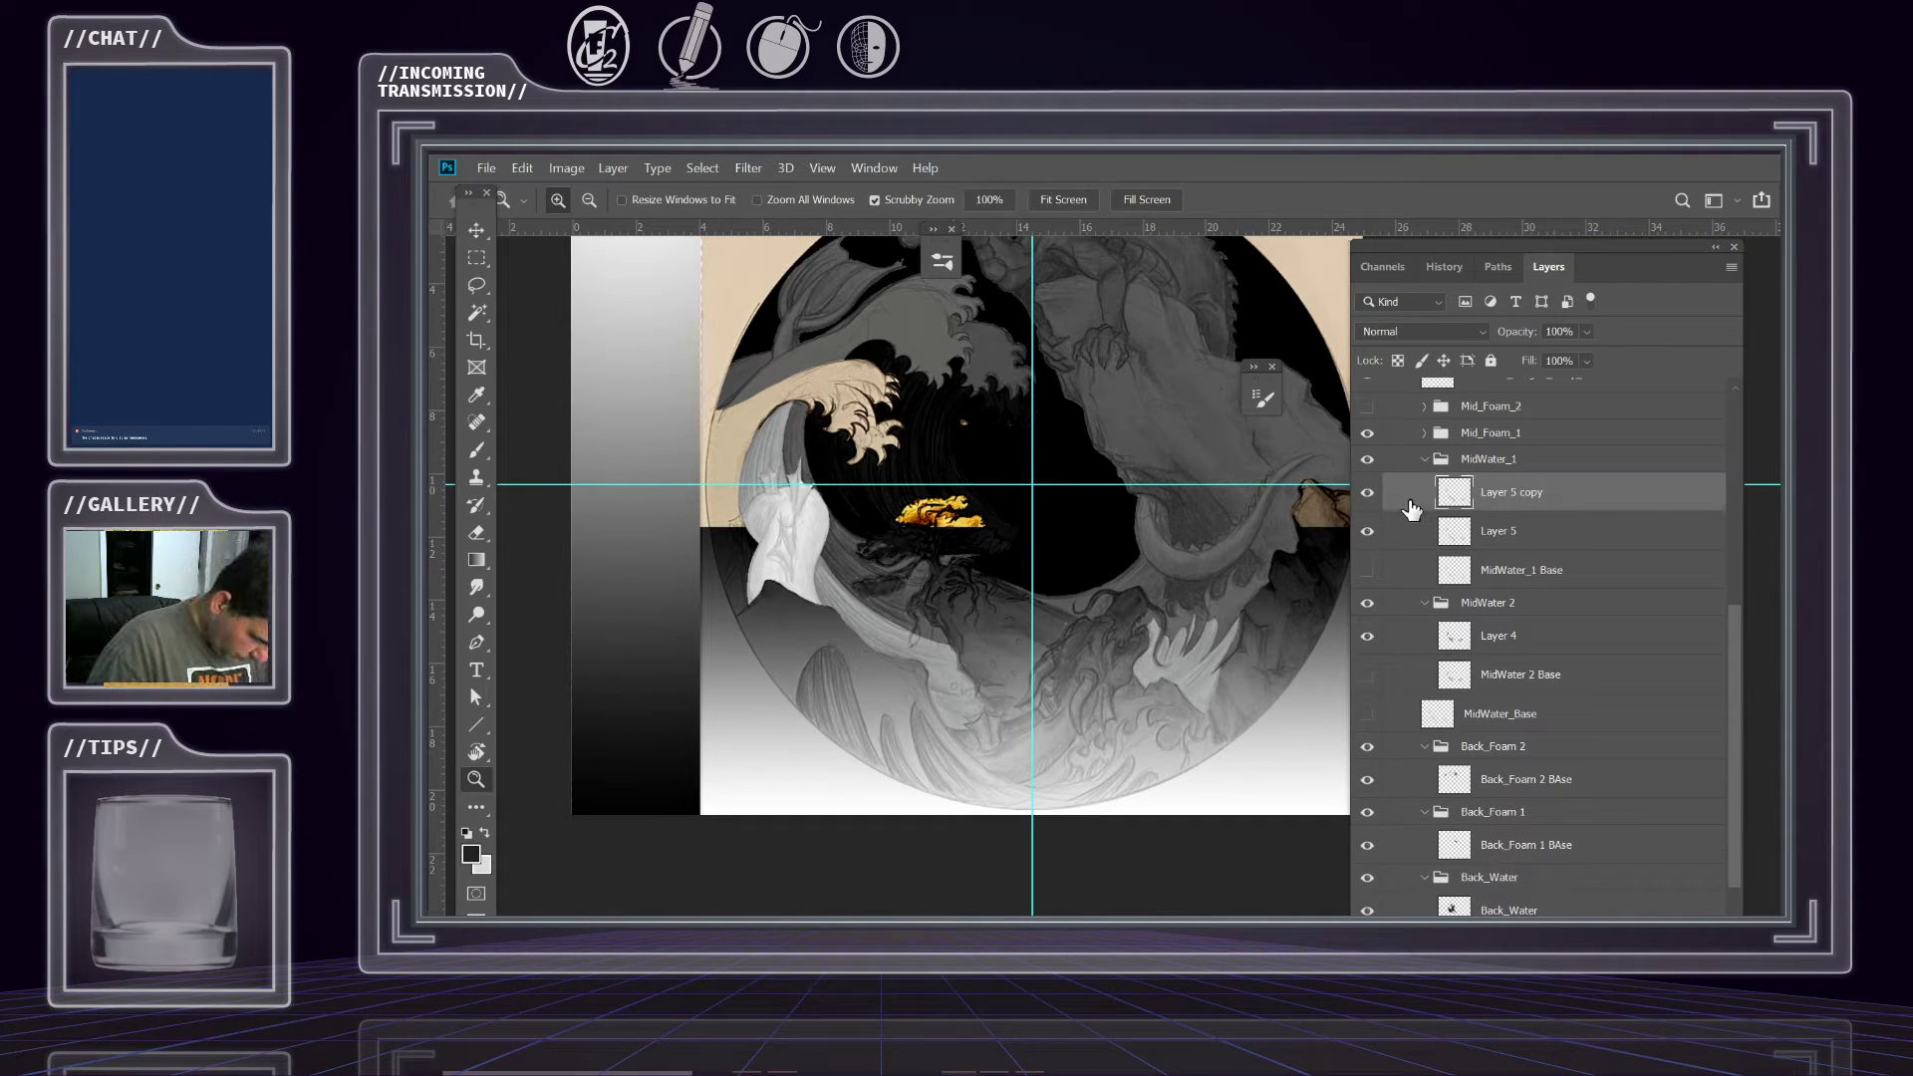
left_click(1366, 493)
left_click(1456, 546)
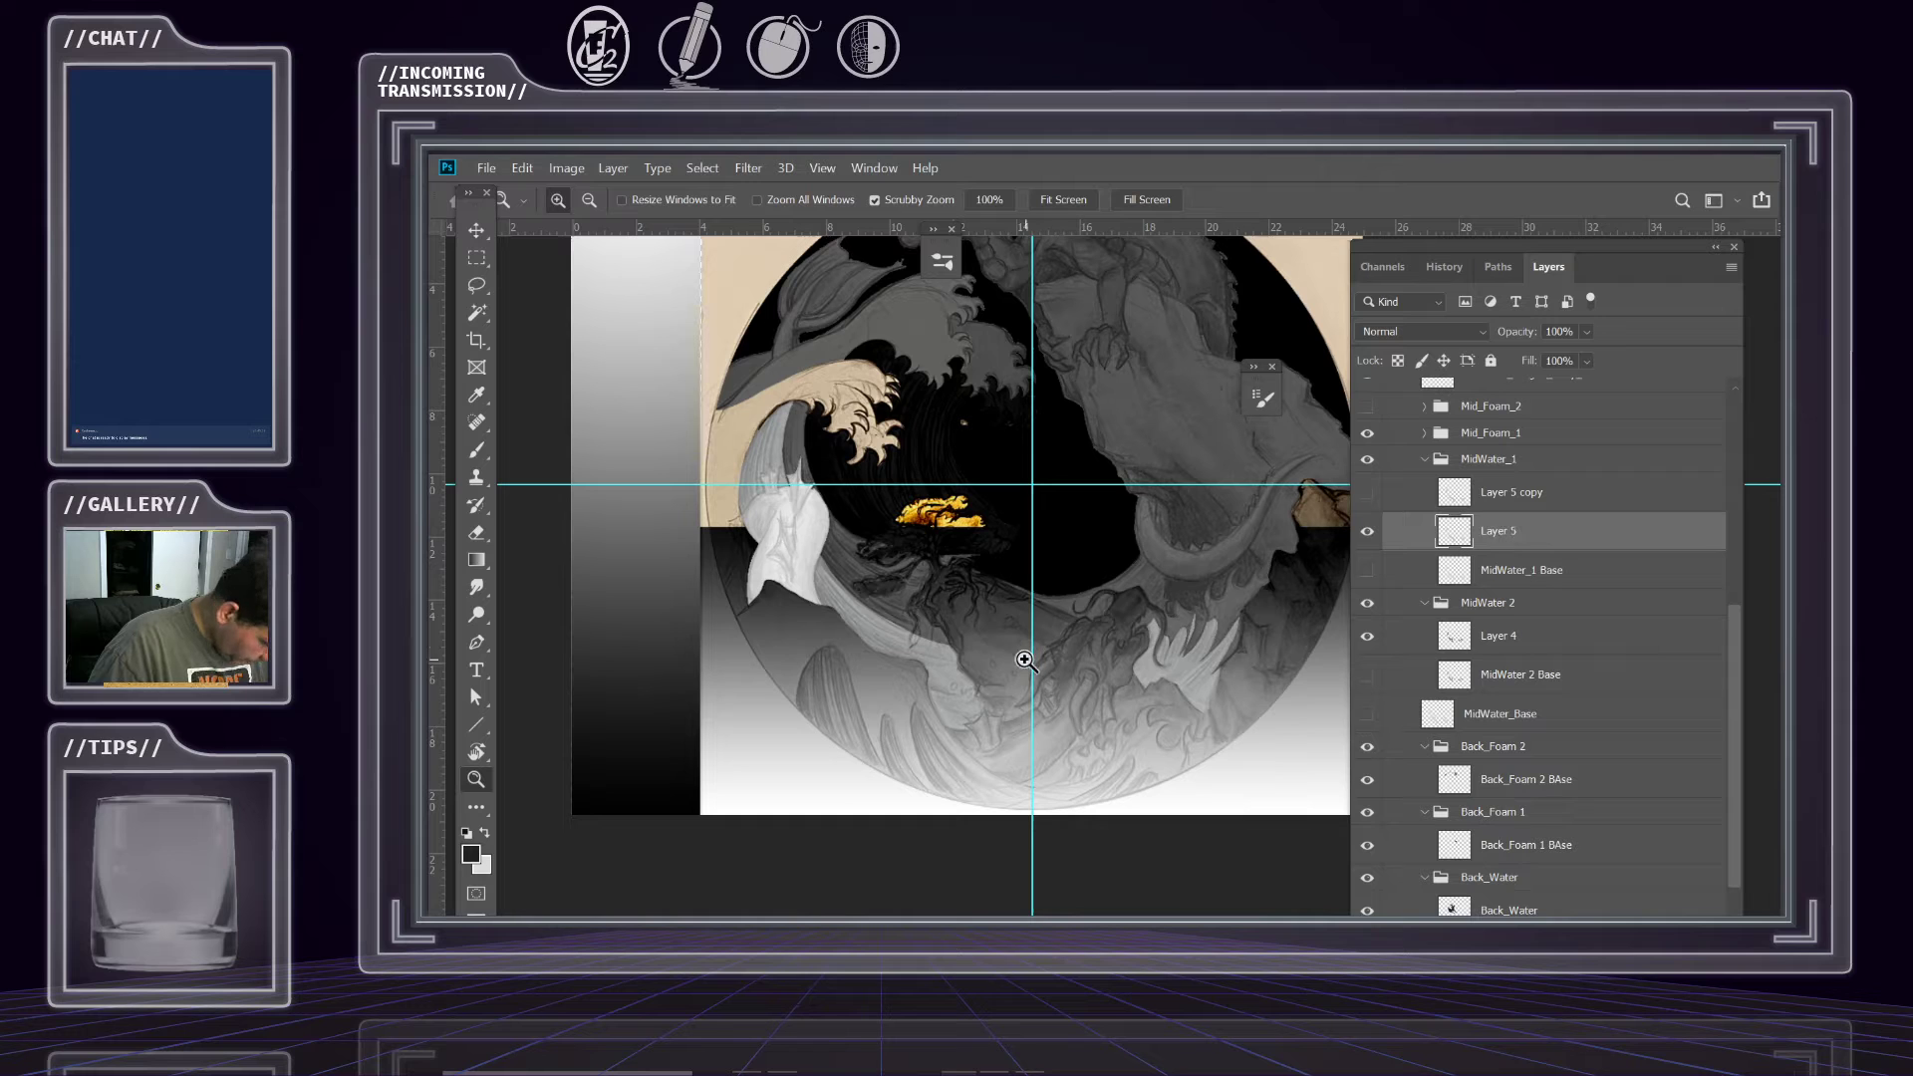
Lasso the lower end of the light water stream on Layer 5 and copy it to a new layer above Layer 5 copy.
left_click(959, 699)
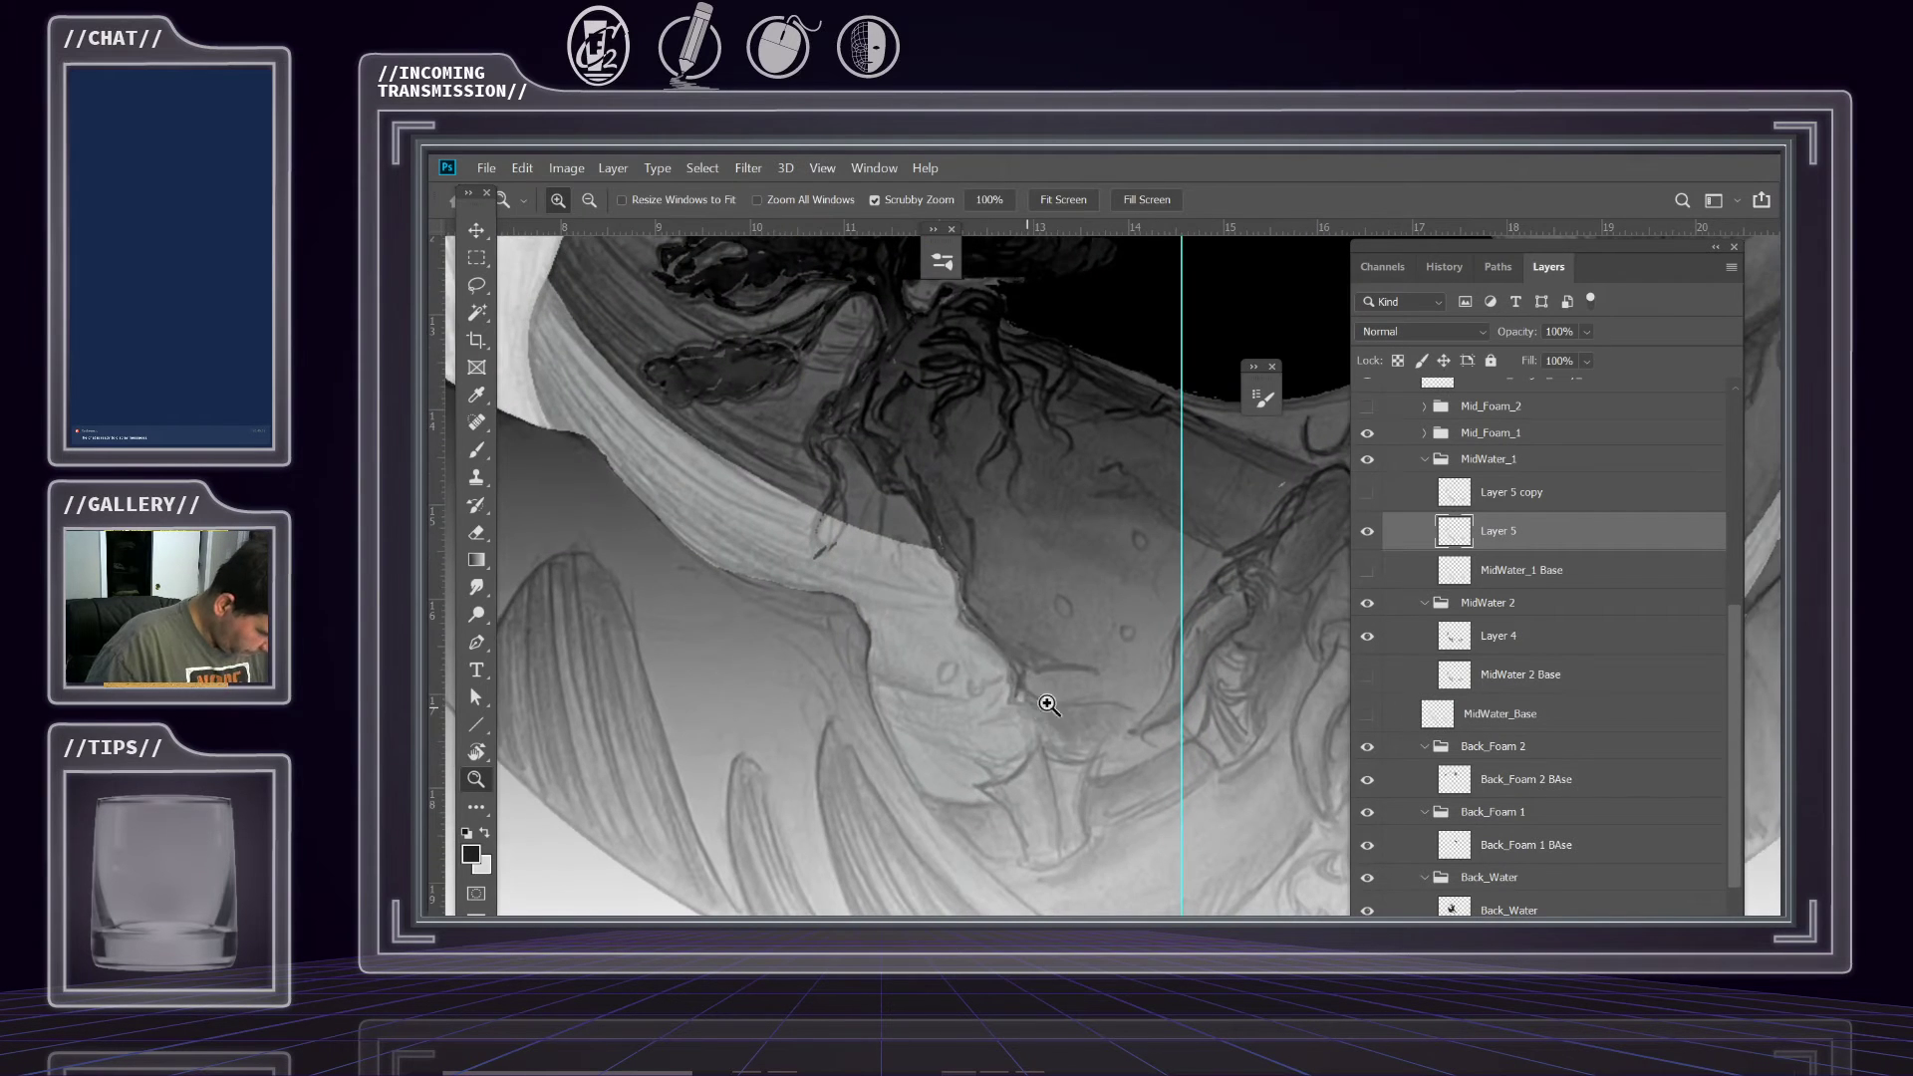
key("l")
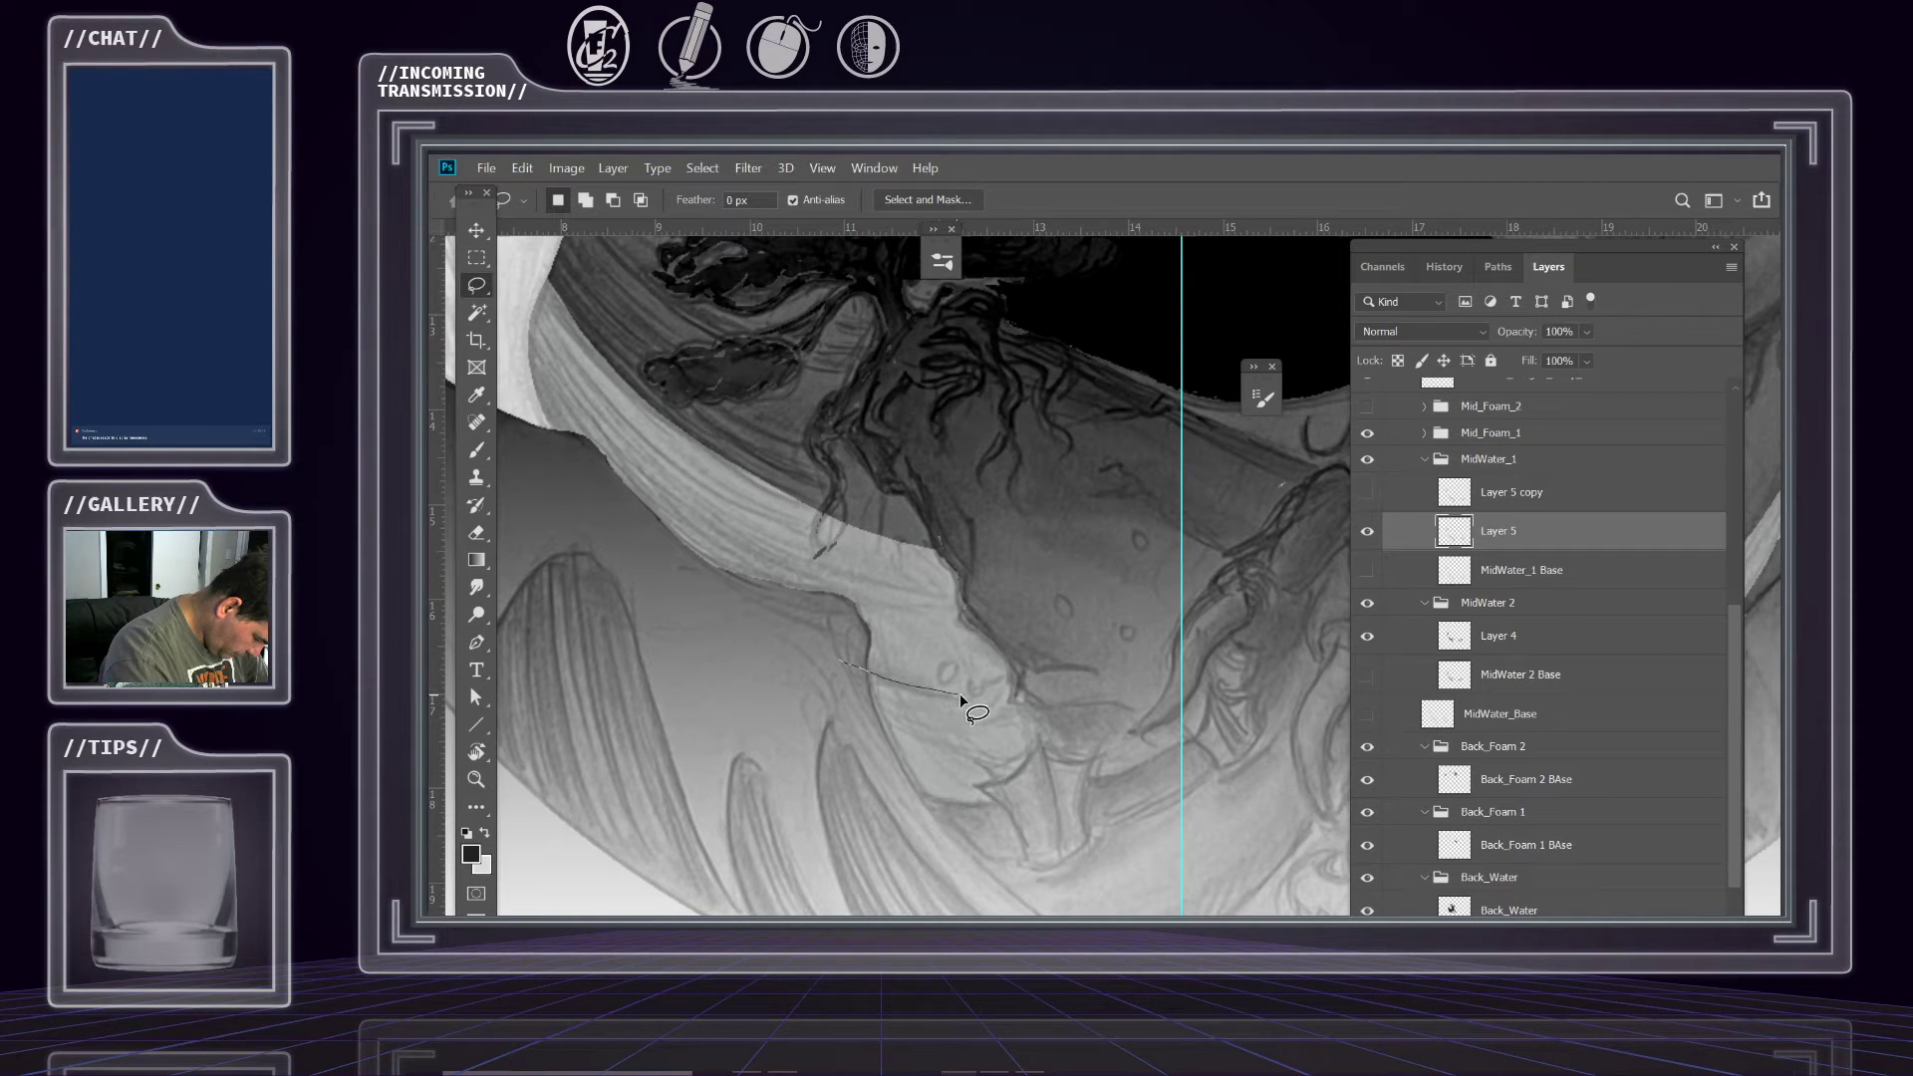
left_click_drag(991, 690, 1011, 678)
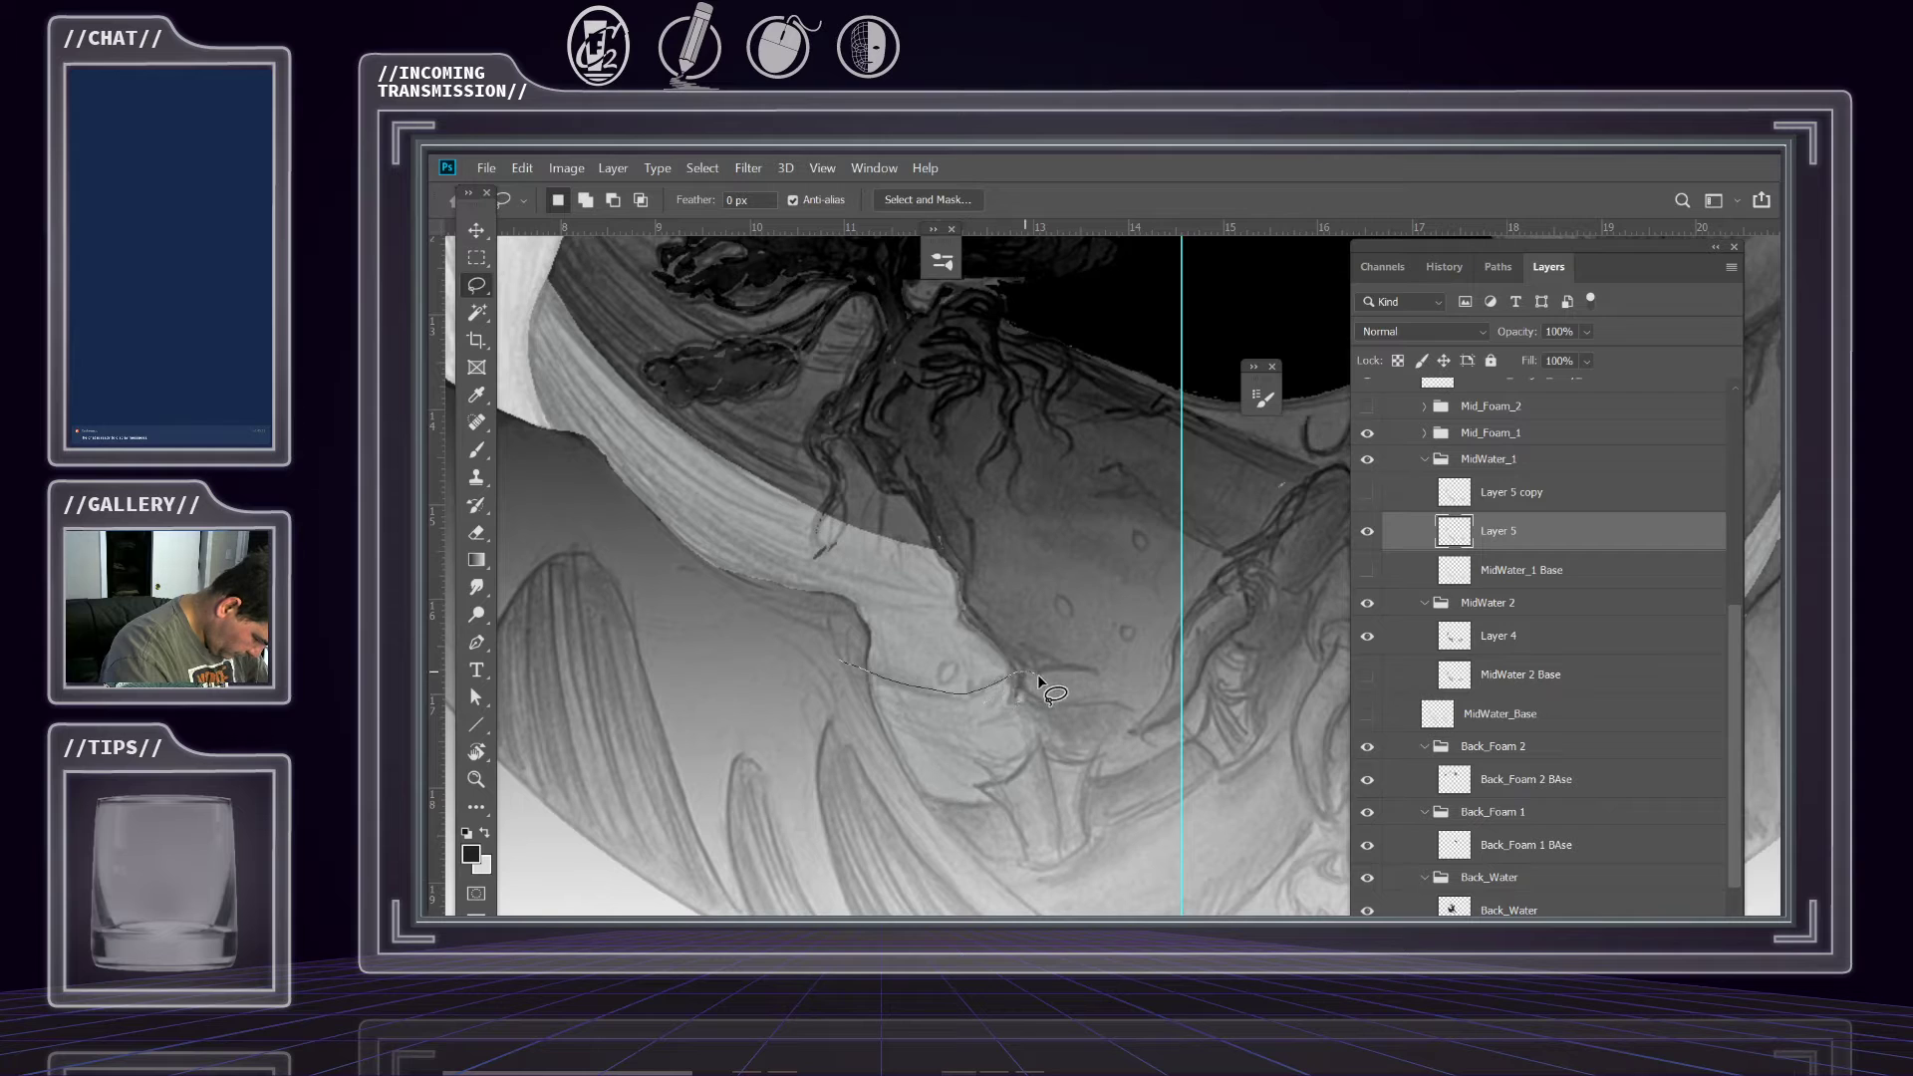
mouse_move(1093, 727)
left_mouse_down()
mouse_move(1142, 824)
mouse_move(1078, 842)
mouse_move(941, 830)
mouse_move(798, 707)
mouse_move(839, 663)
left_mouse_up()
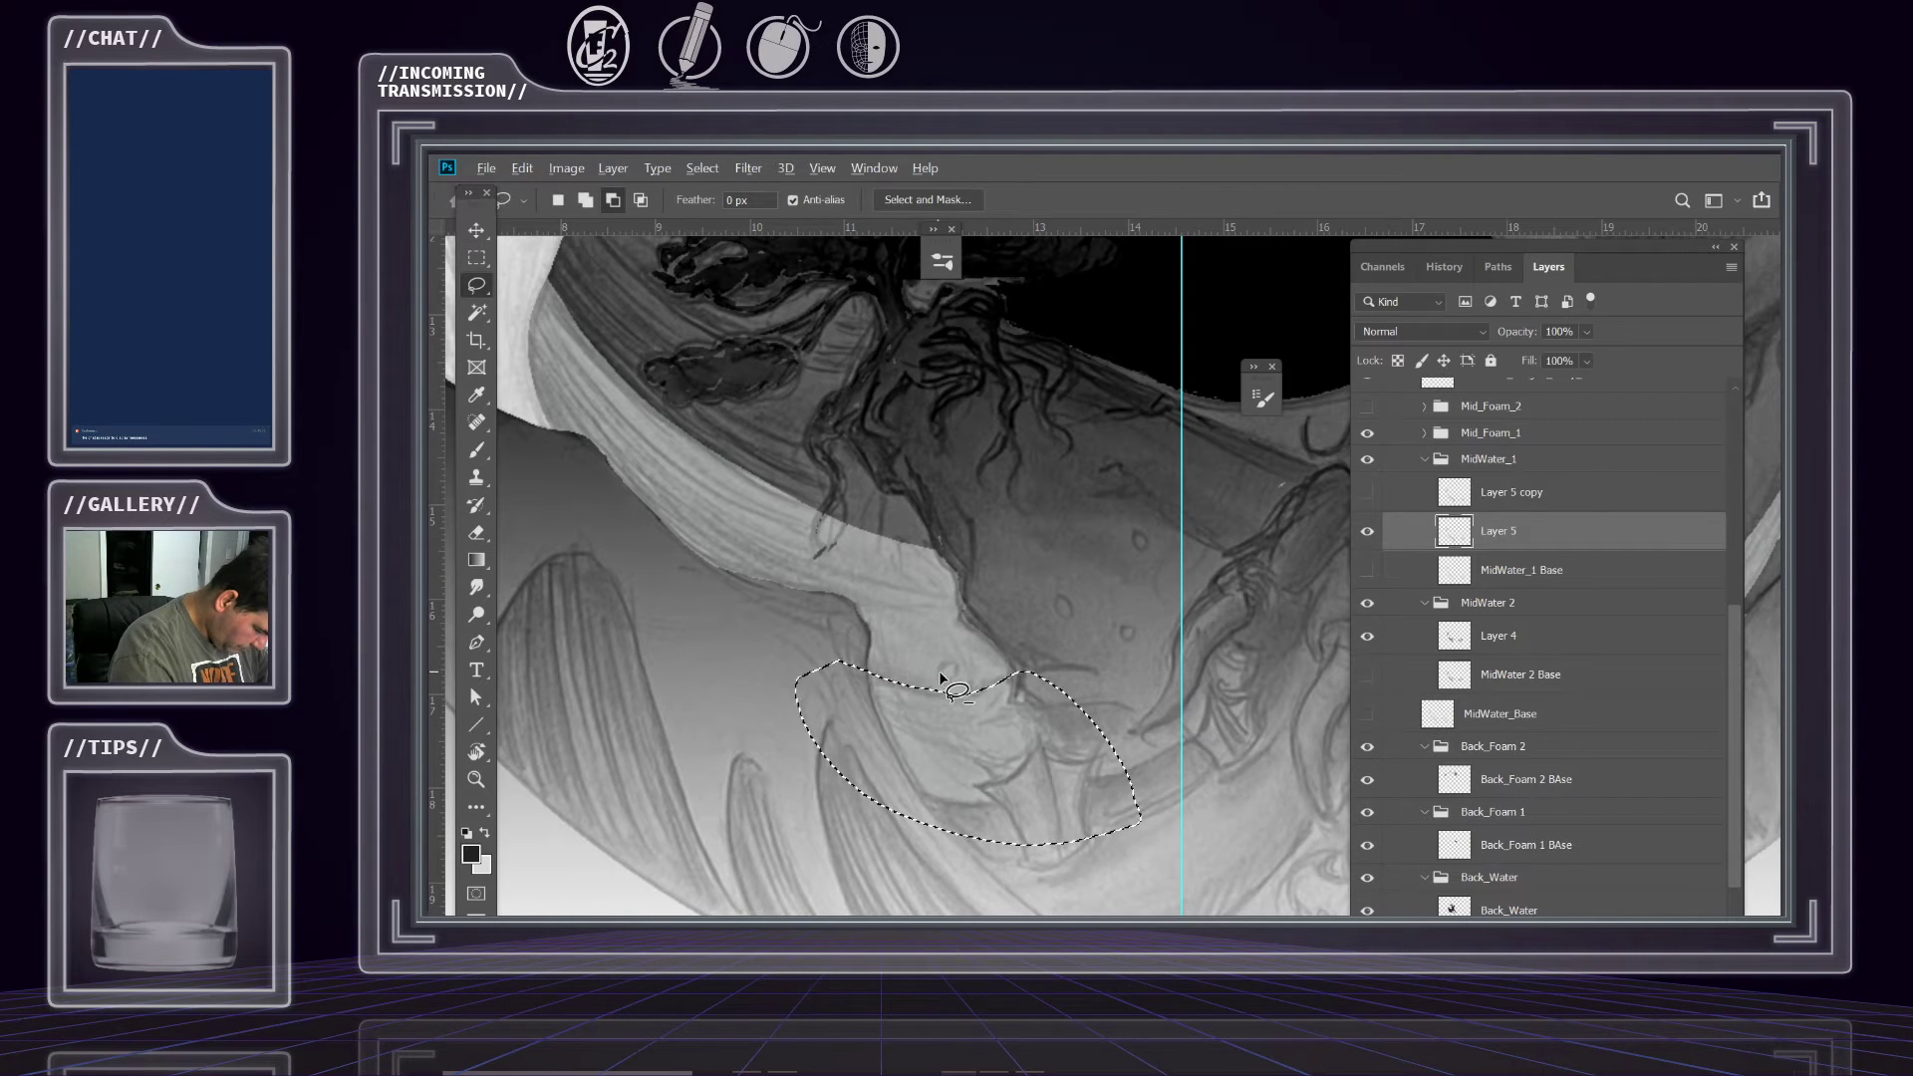
mouse_move(860, 659)
left_mouse_down()
mouse_move(961, 696)
mouse_move(969, 670)
mouse_move(882, 678)
left_mouse_up()
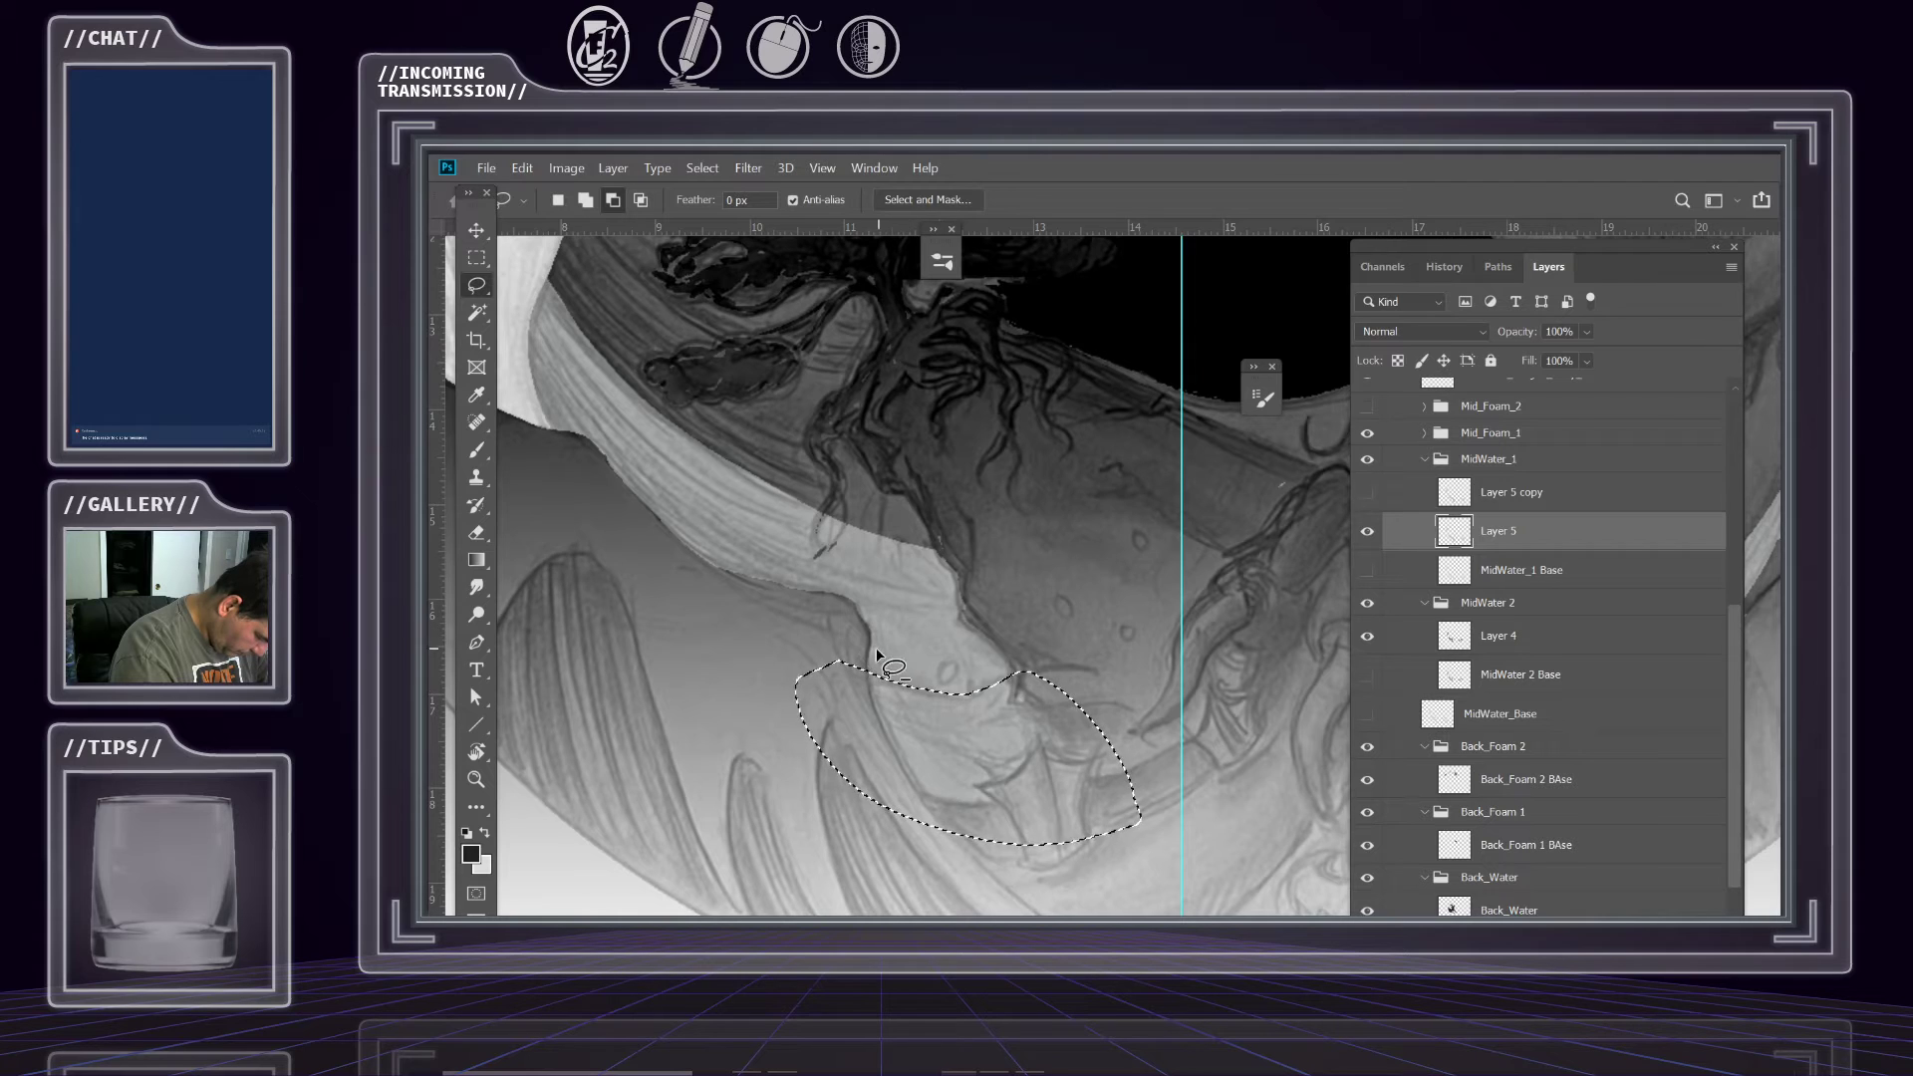
mouse_move(857, 648)
left_mouse_down()
mouse_move(882, 680)
mouse_move(955, 697)
mouse_move(979, 664)
left_mouse_up()
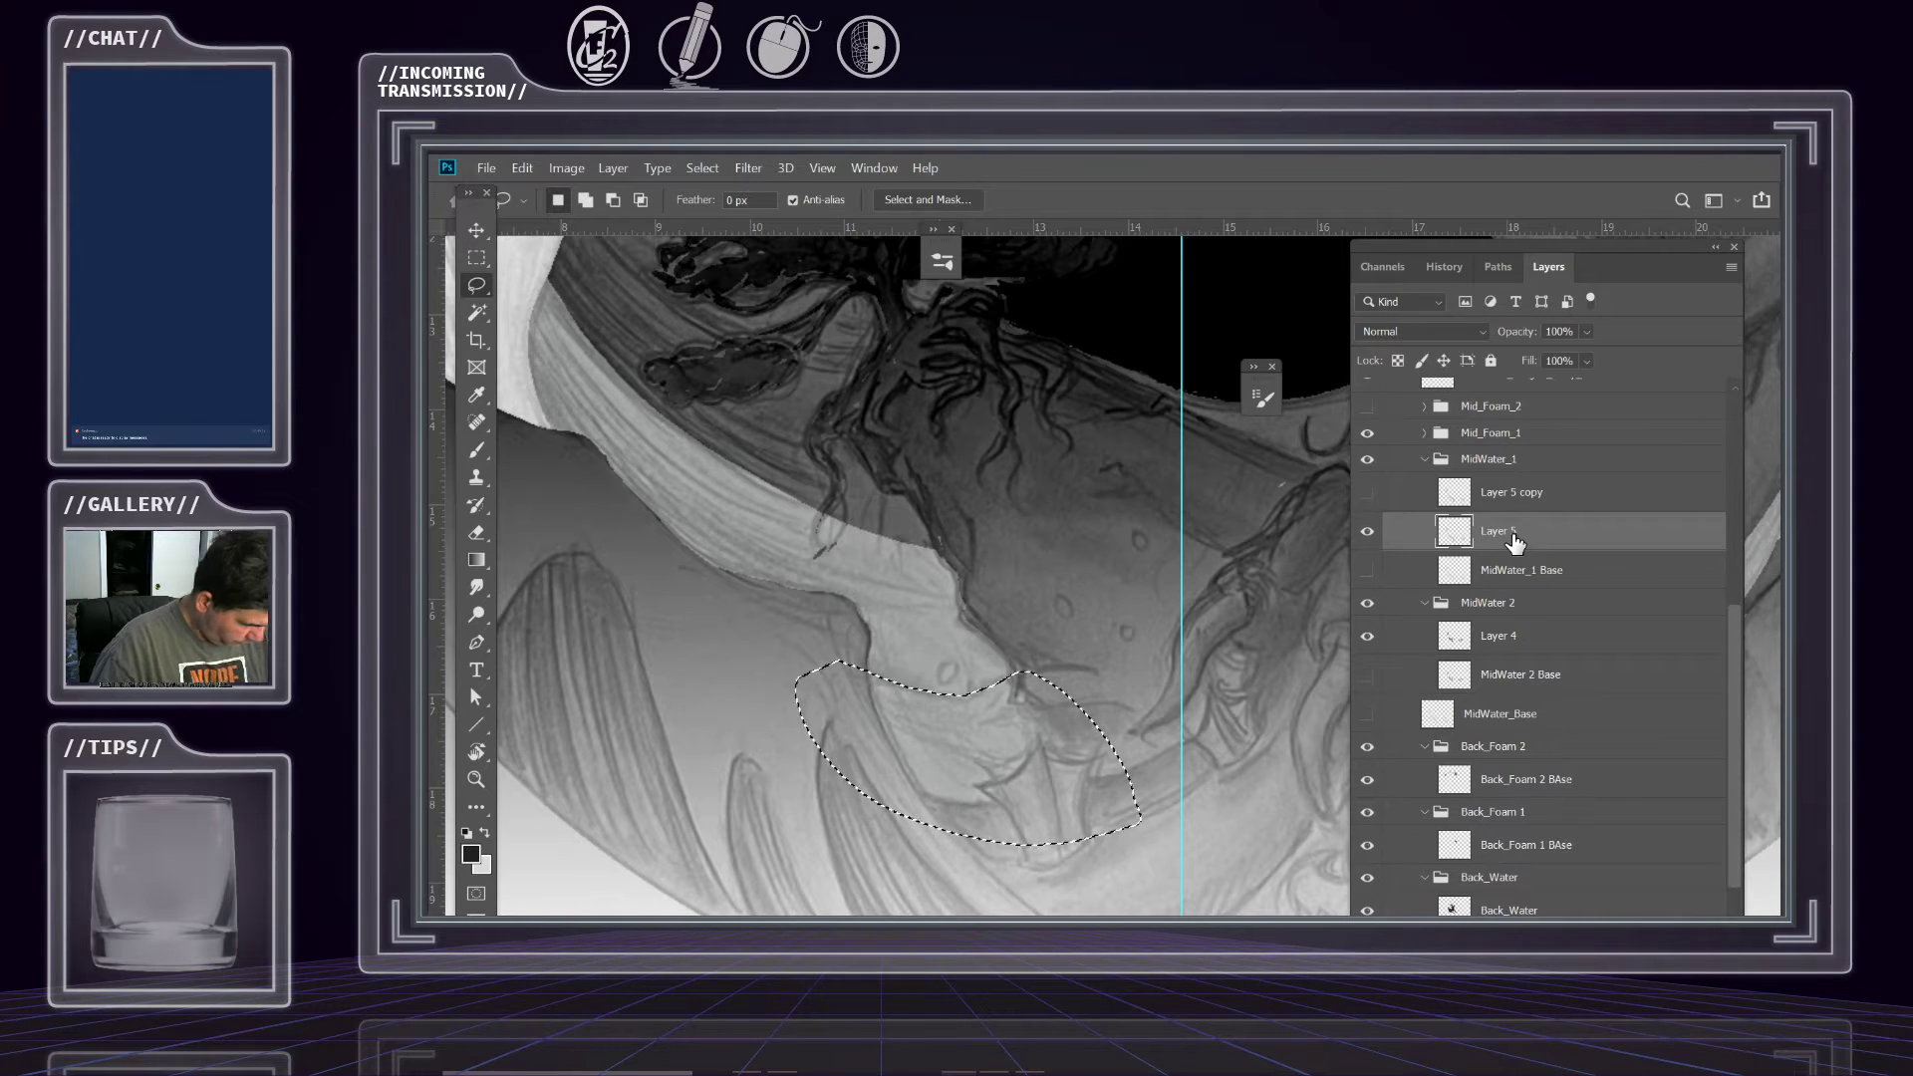
key("ctrl+j")
left_click_drag(1510, 538, 1502, 495)
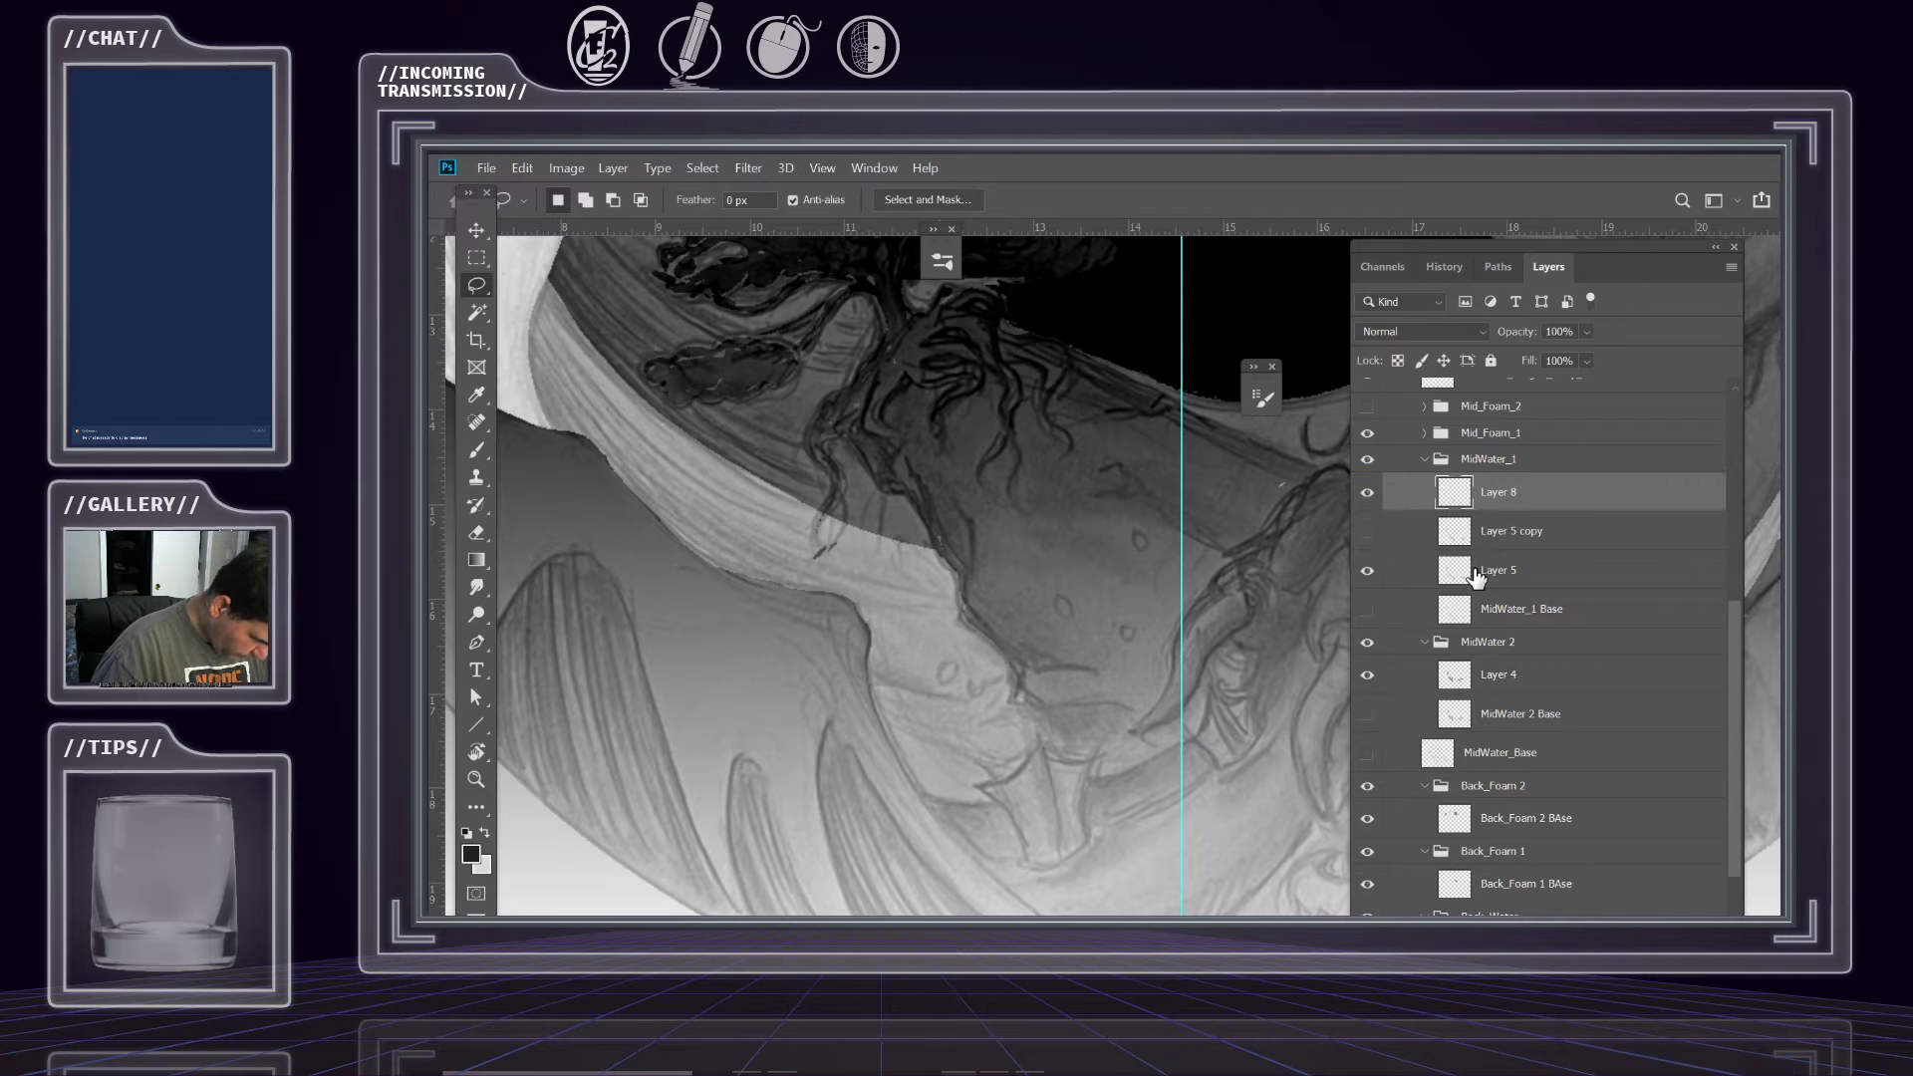
Select the copied stream end on Layer 8 with the Magic Wand and delete that area from Layer 5.
left_click(477, 314)
left_click(916, 772)
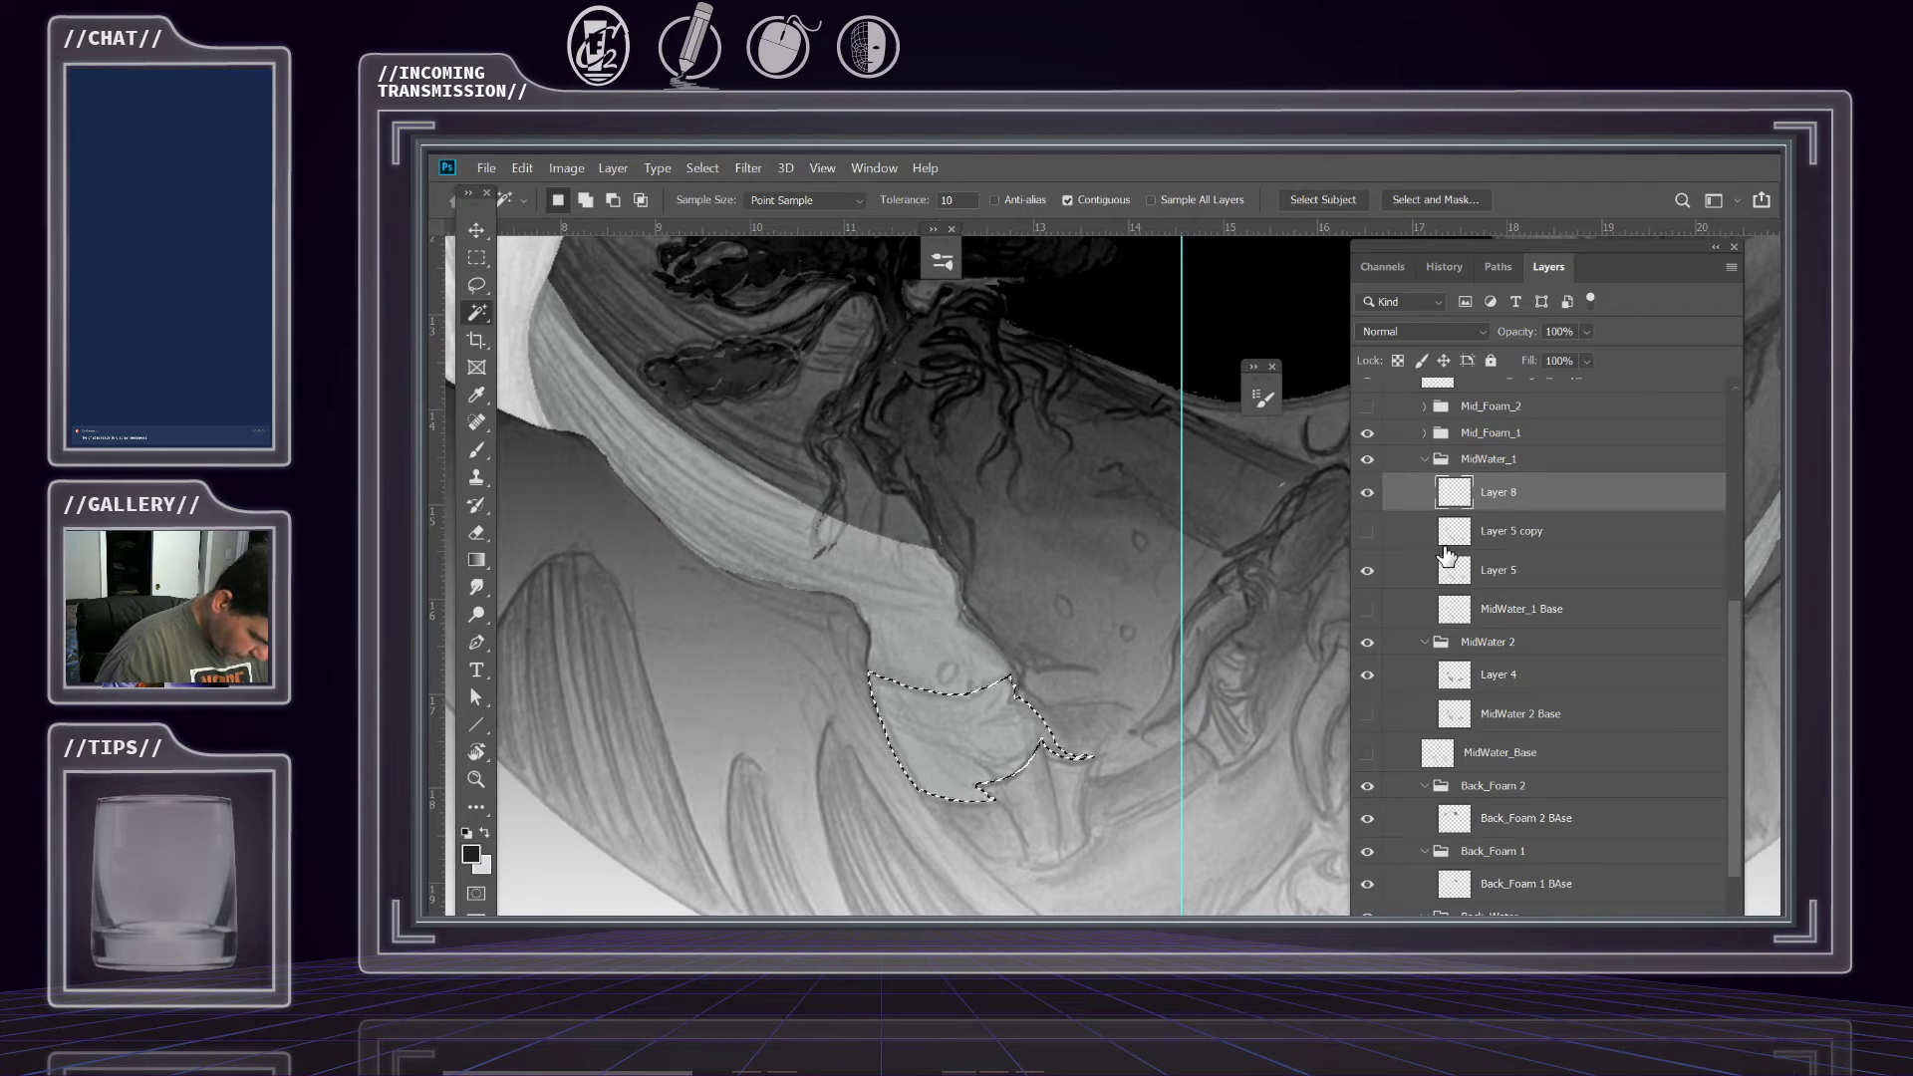
left_click(1525, 585)
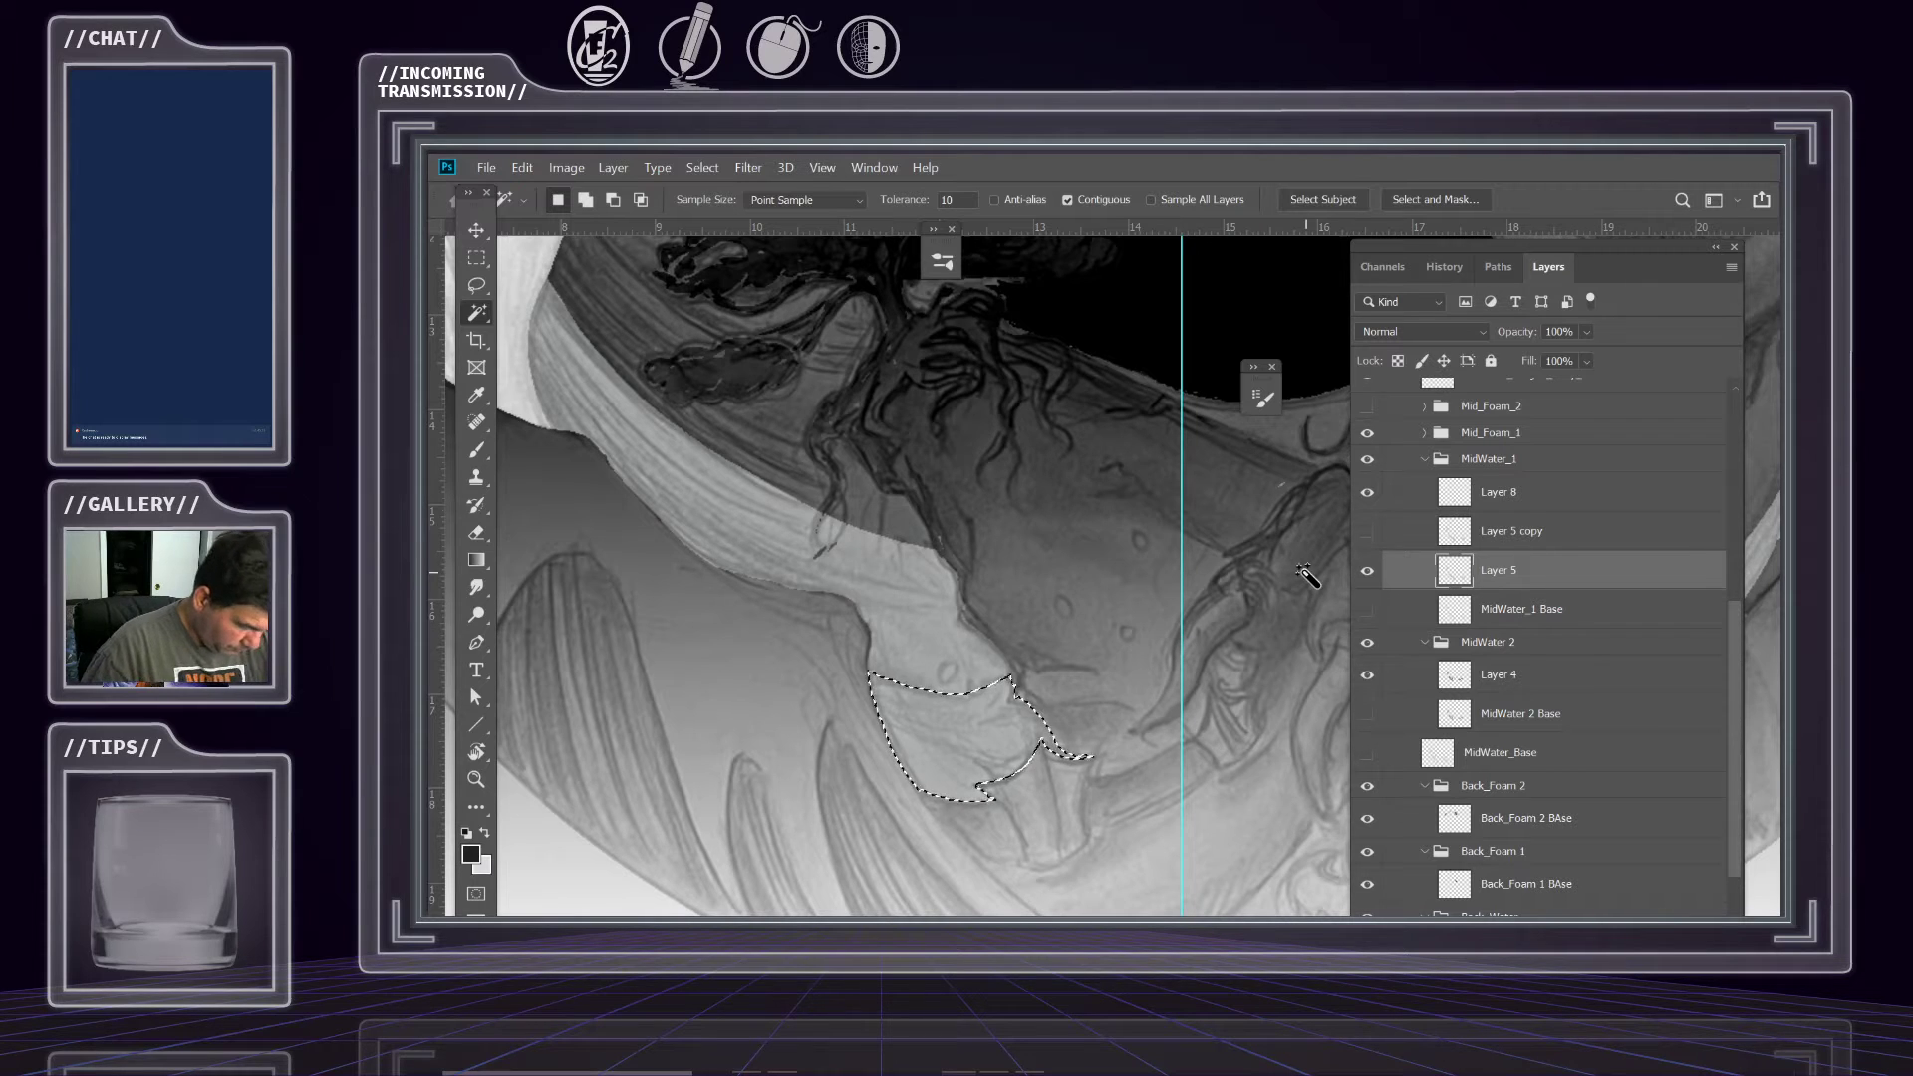
left_click_drag(1074, 623, 1008, 602)
Hide and show Layer 8 and Layer 5 to check how the light water stream is split between them.
left_click(1367, 492)
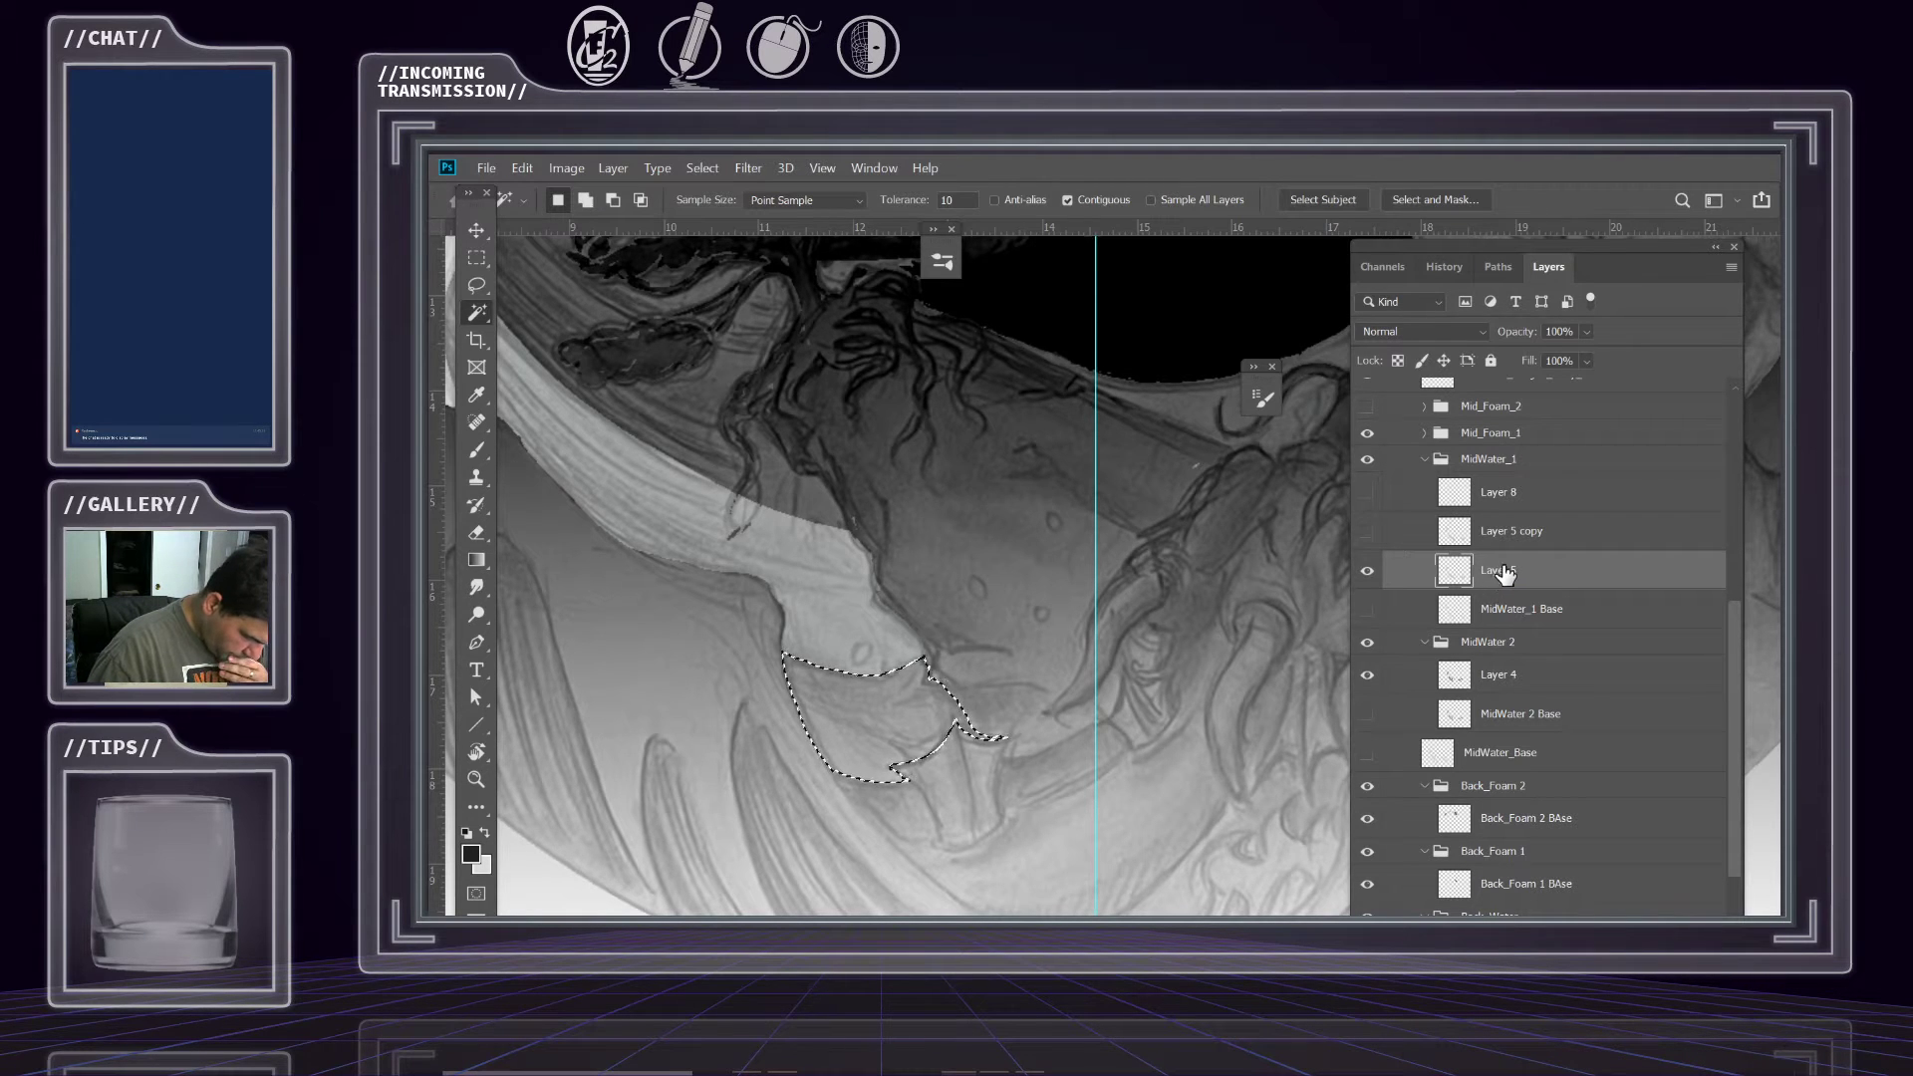
left_click(1500, 495)
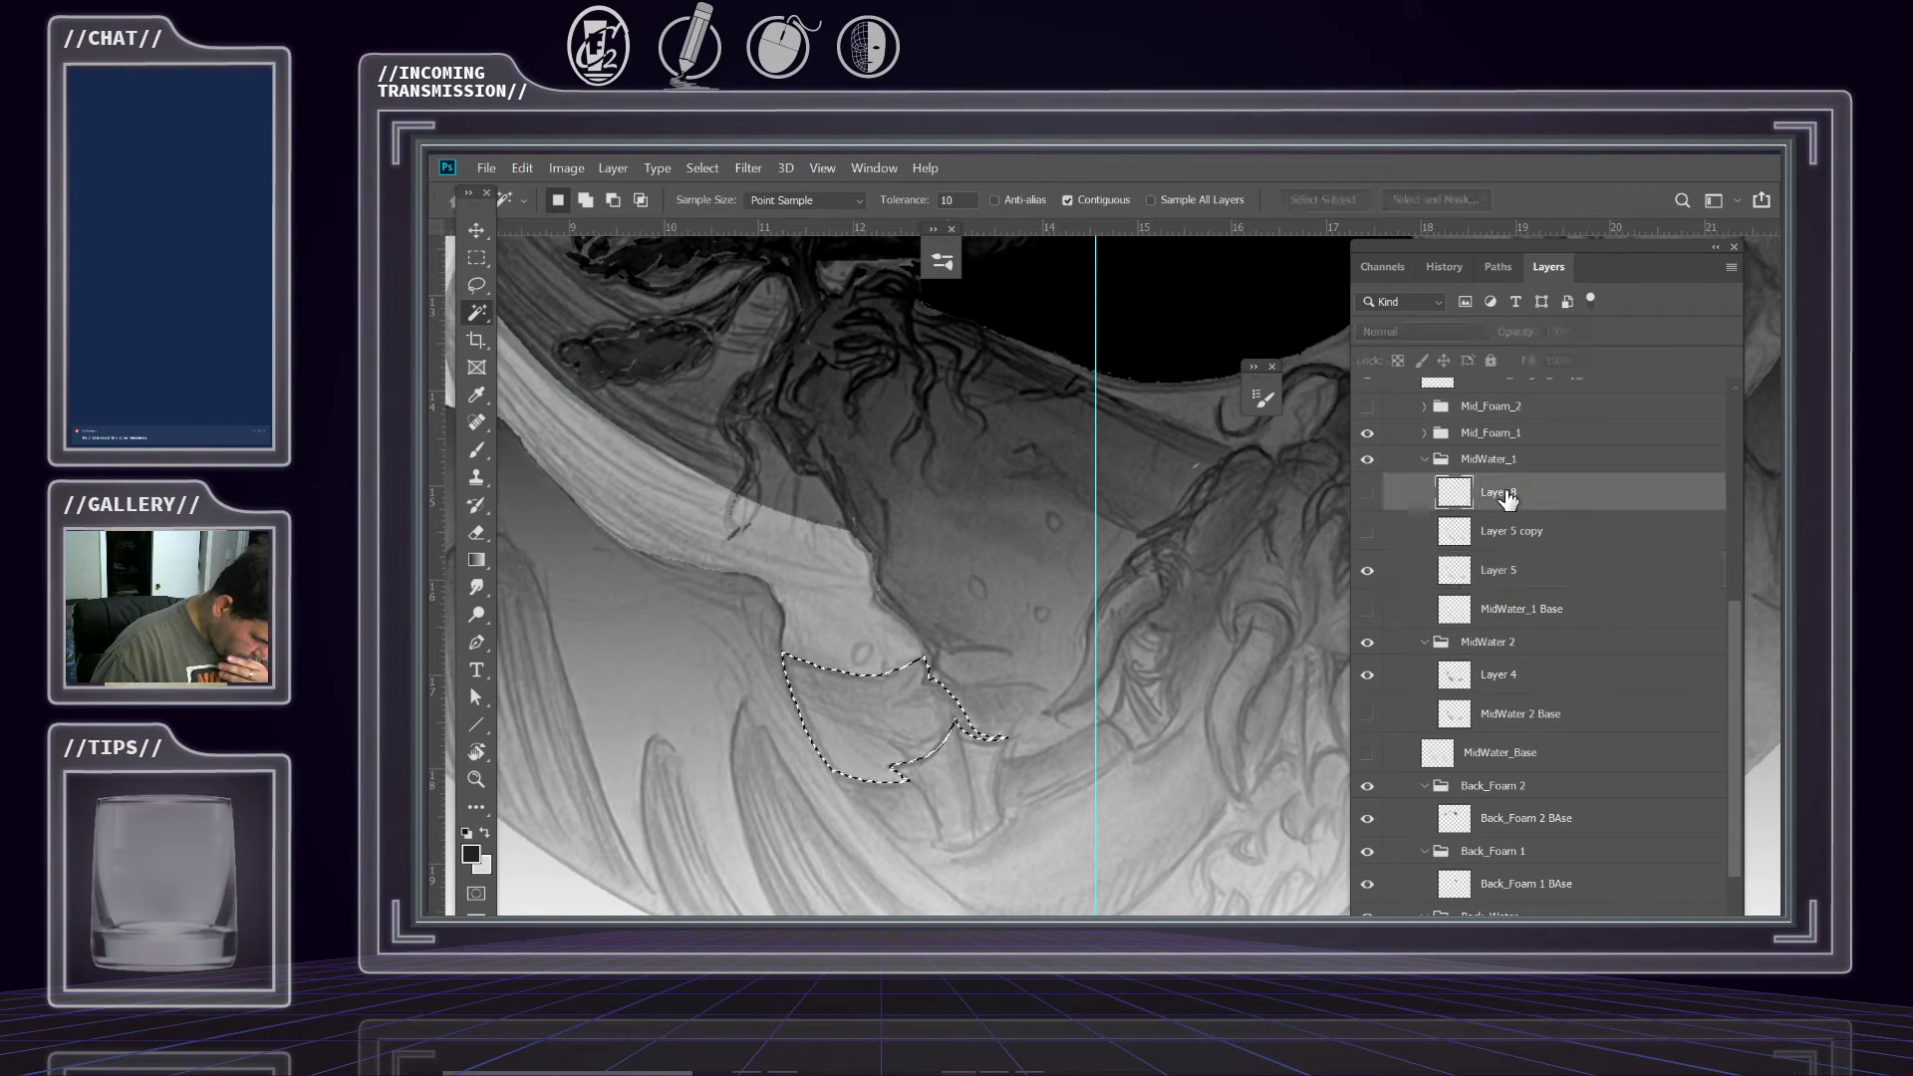
left_click(1367, 494)
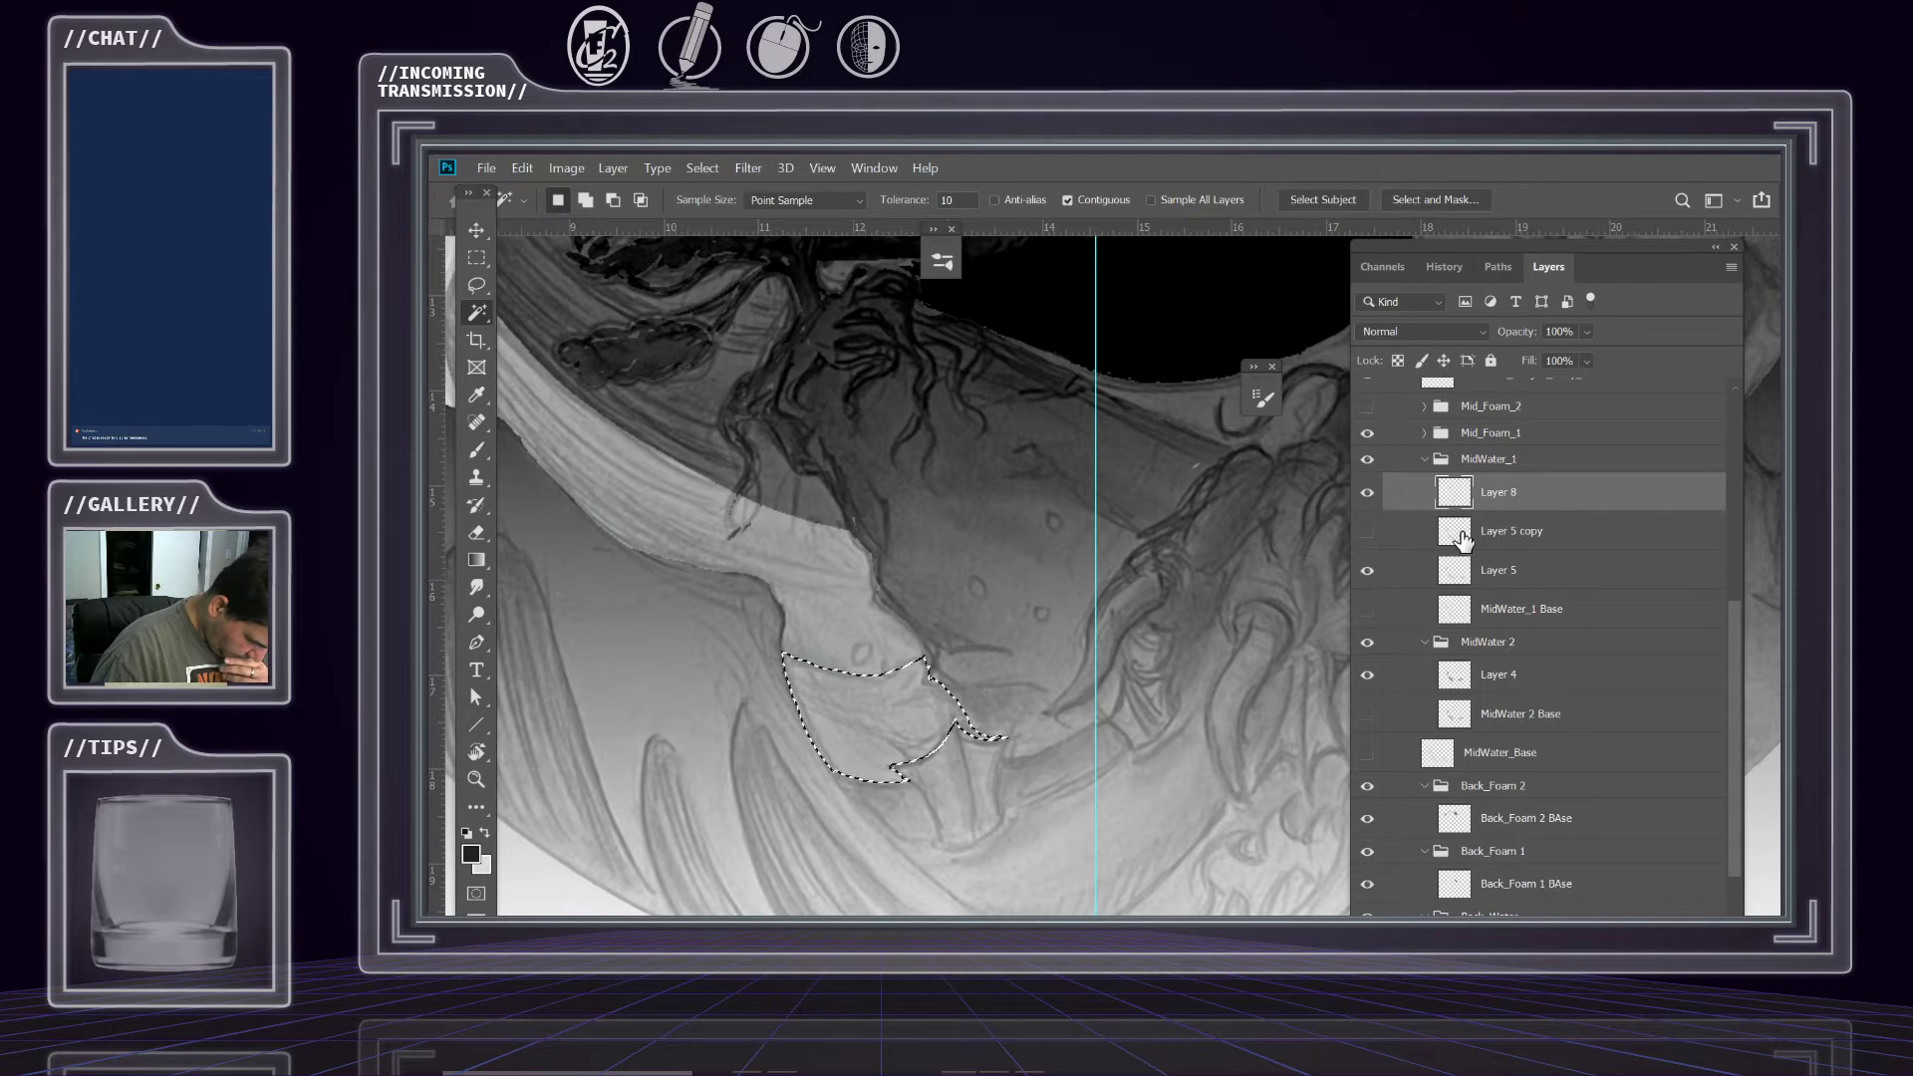
left_click(1369, 572)
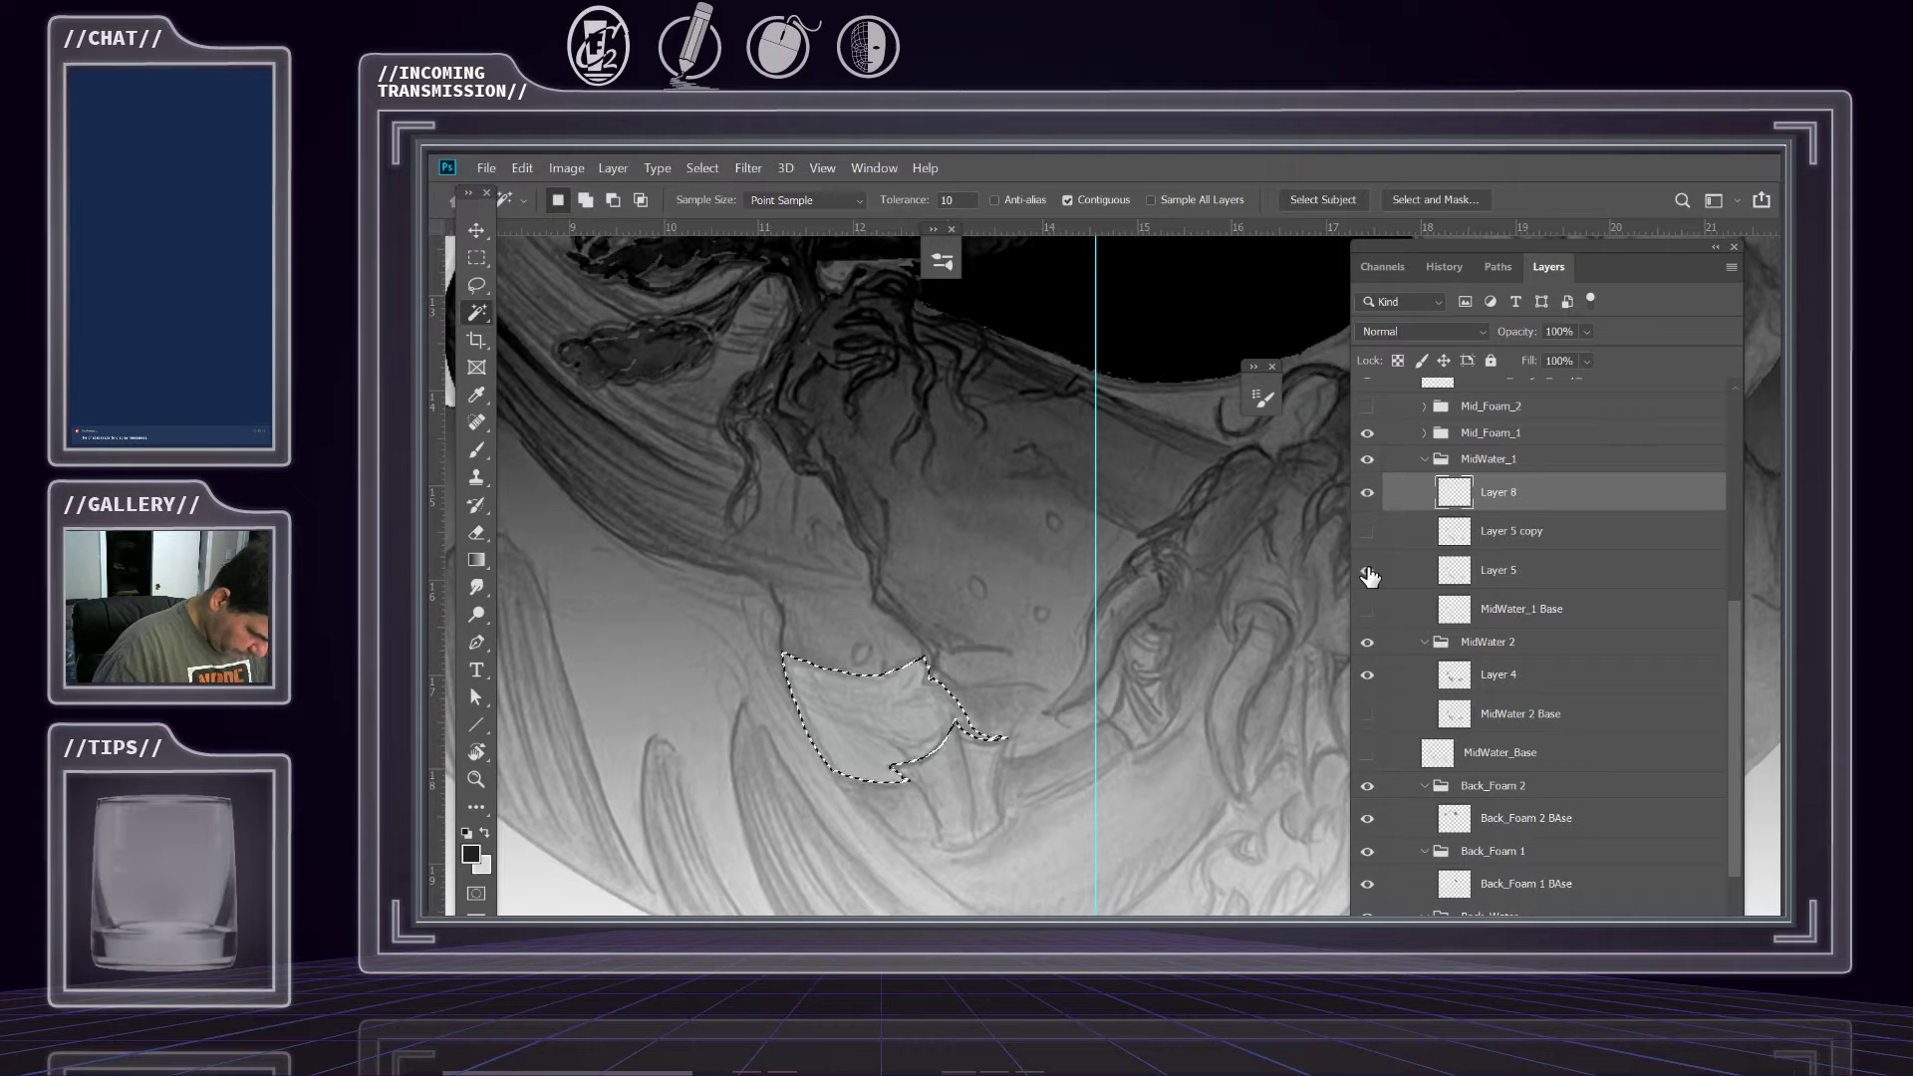
left_click(1369, 572)
left_click(1370, 492)
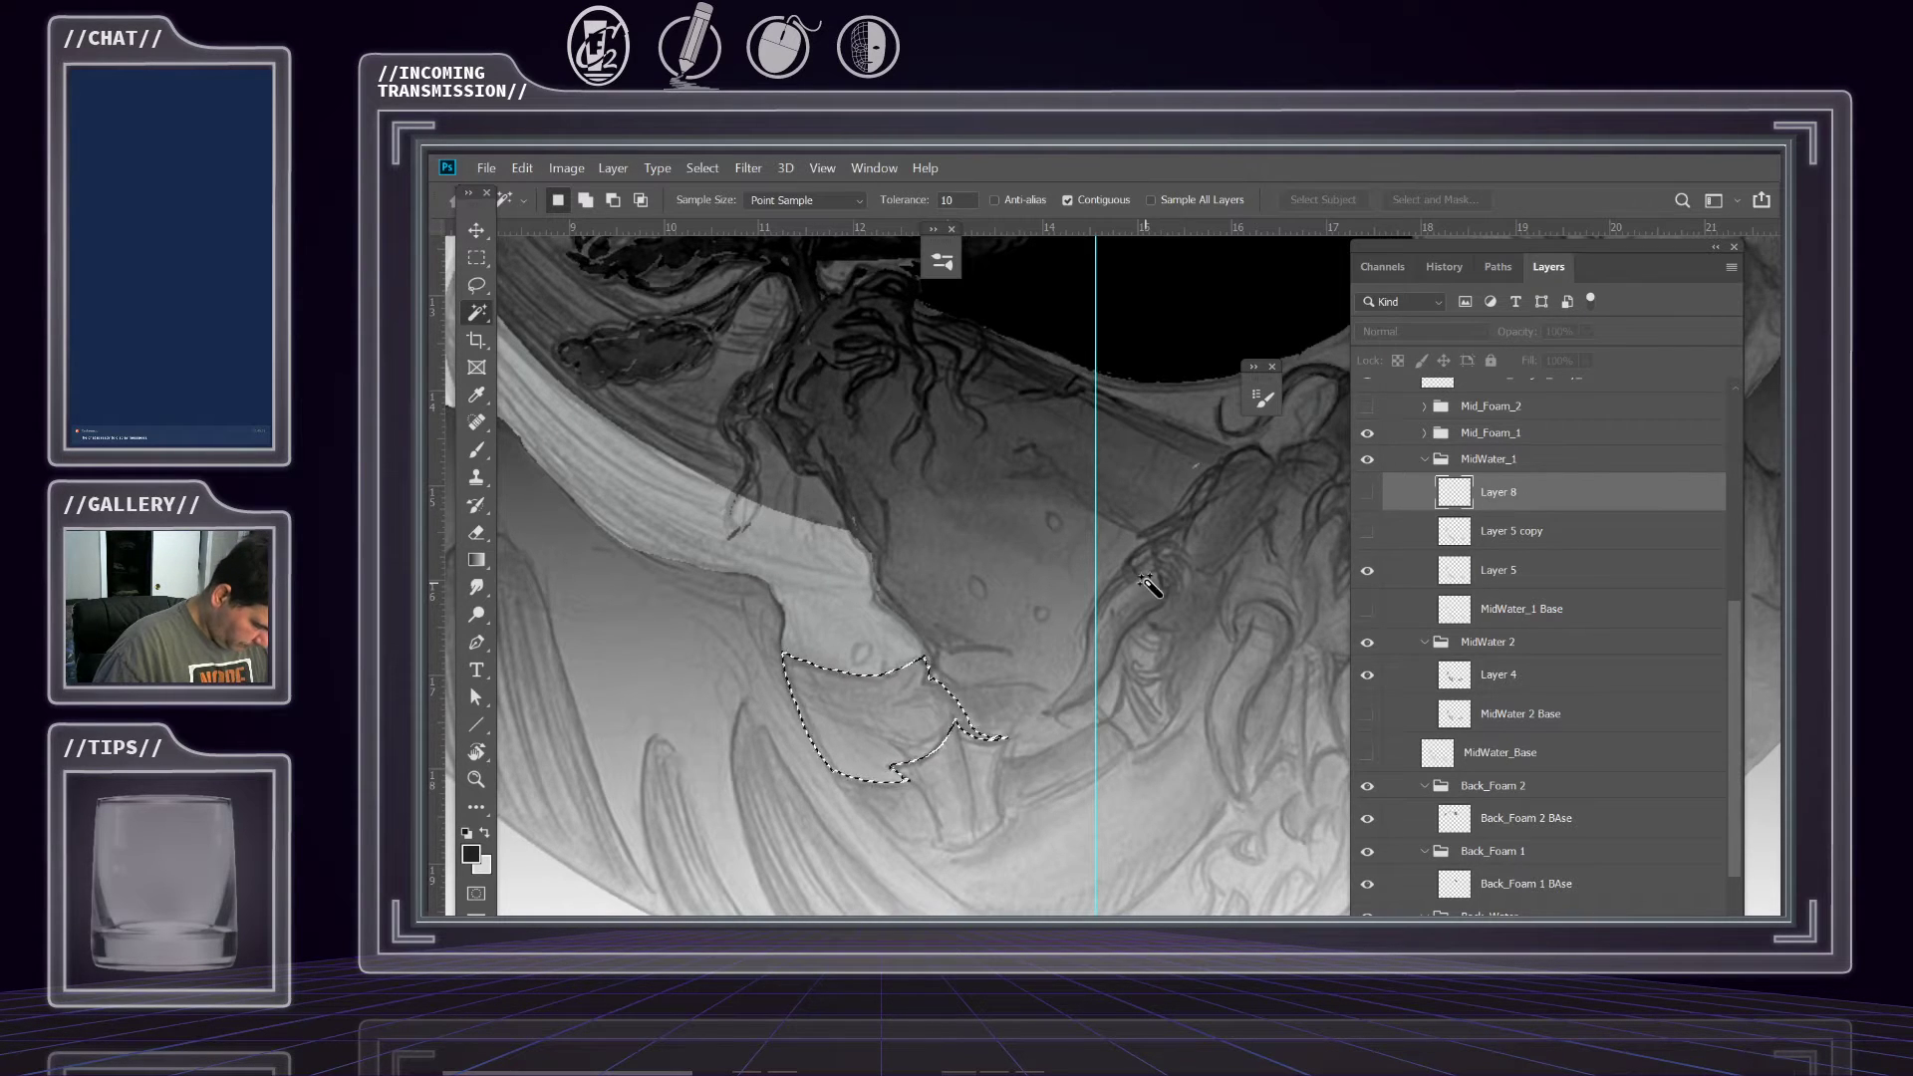
Lasso the light water splash beside the dragon's head on Layer 5, delete it and clear the selection.
left_click_drag(1193, 581, 910, 569)
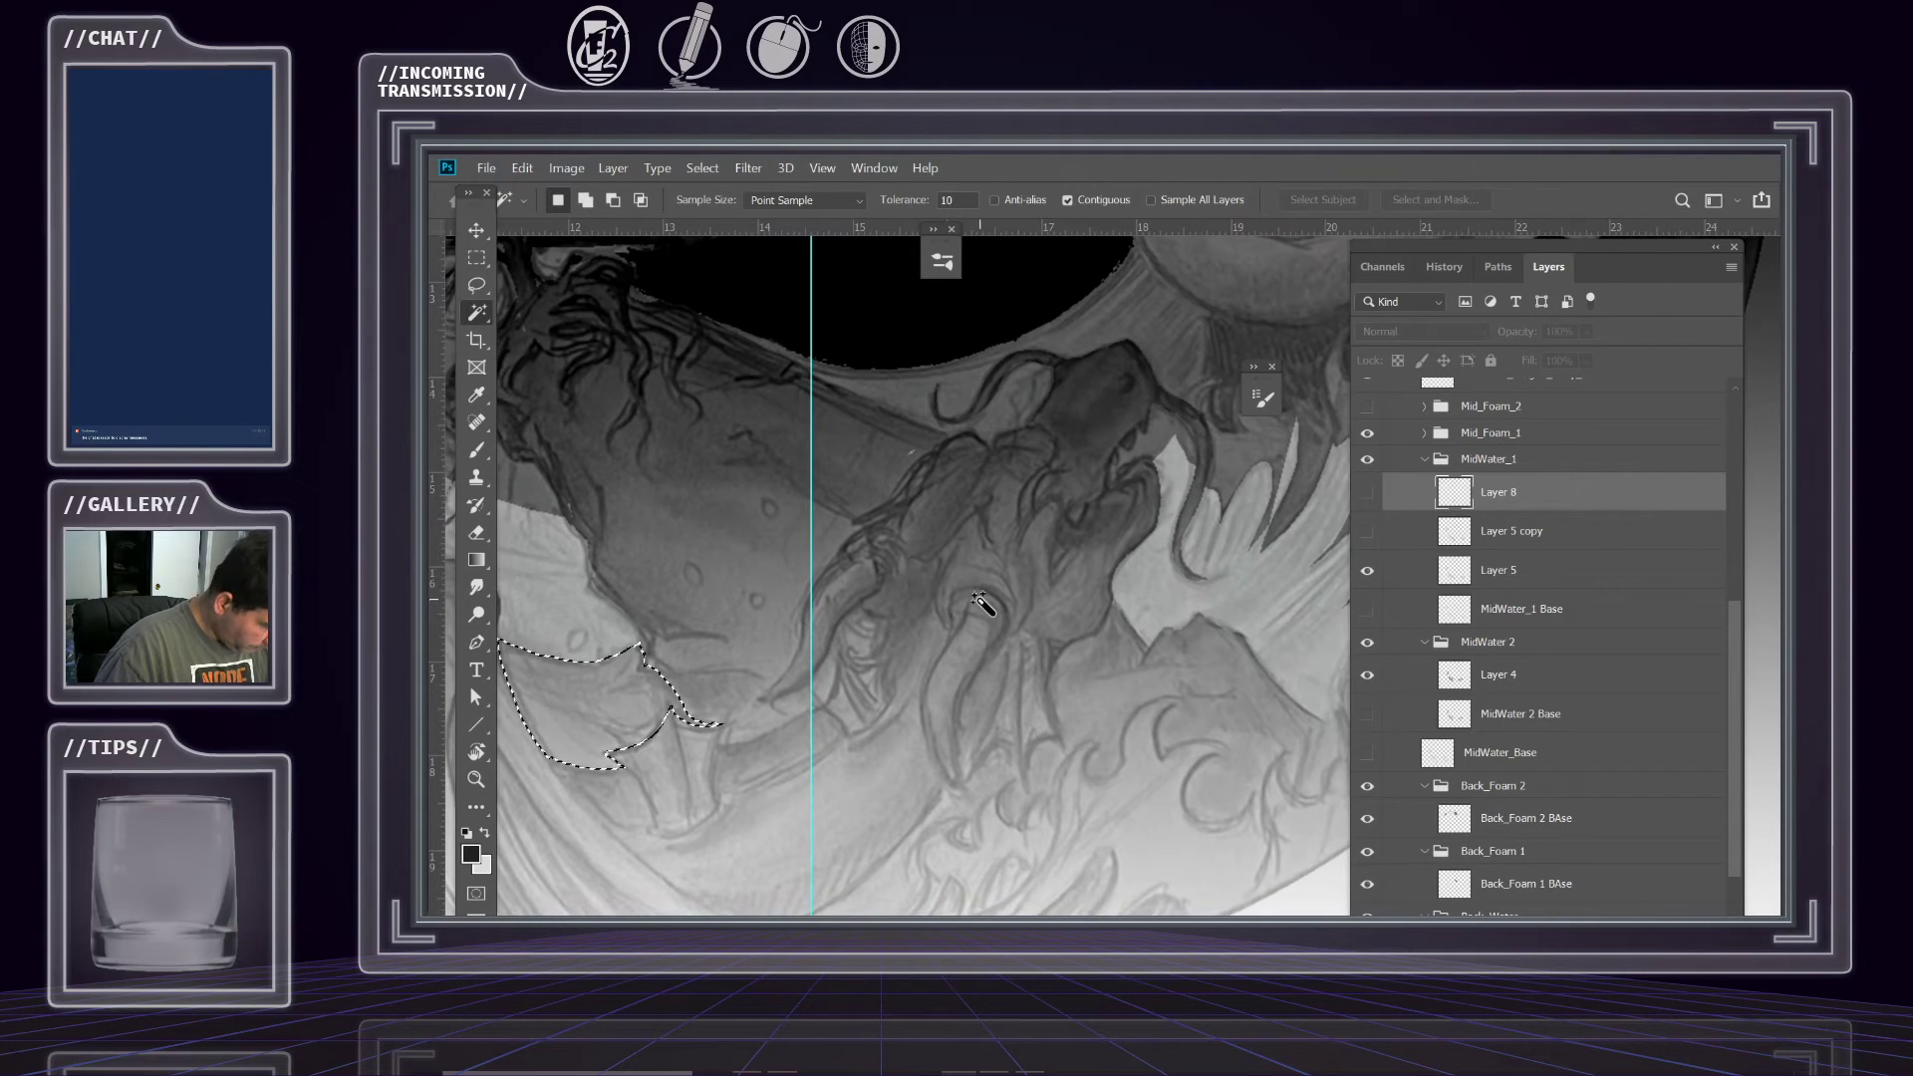
key("z")
left_click(1011, 630, "alt")
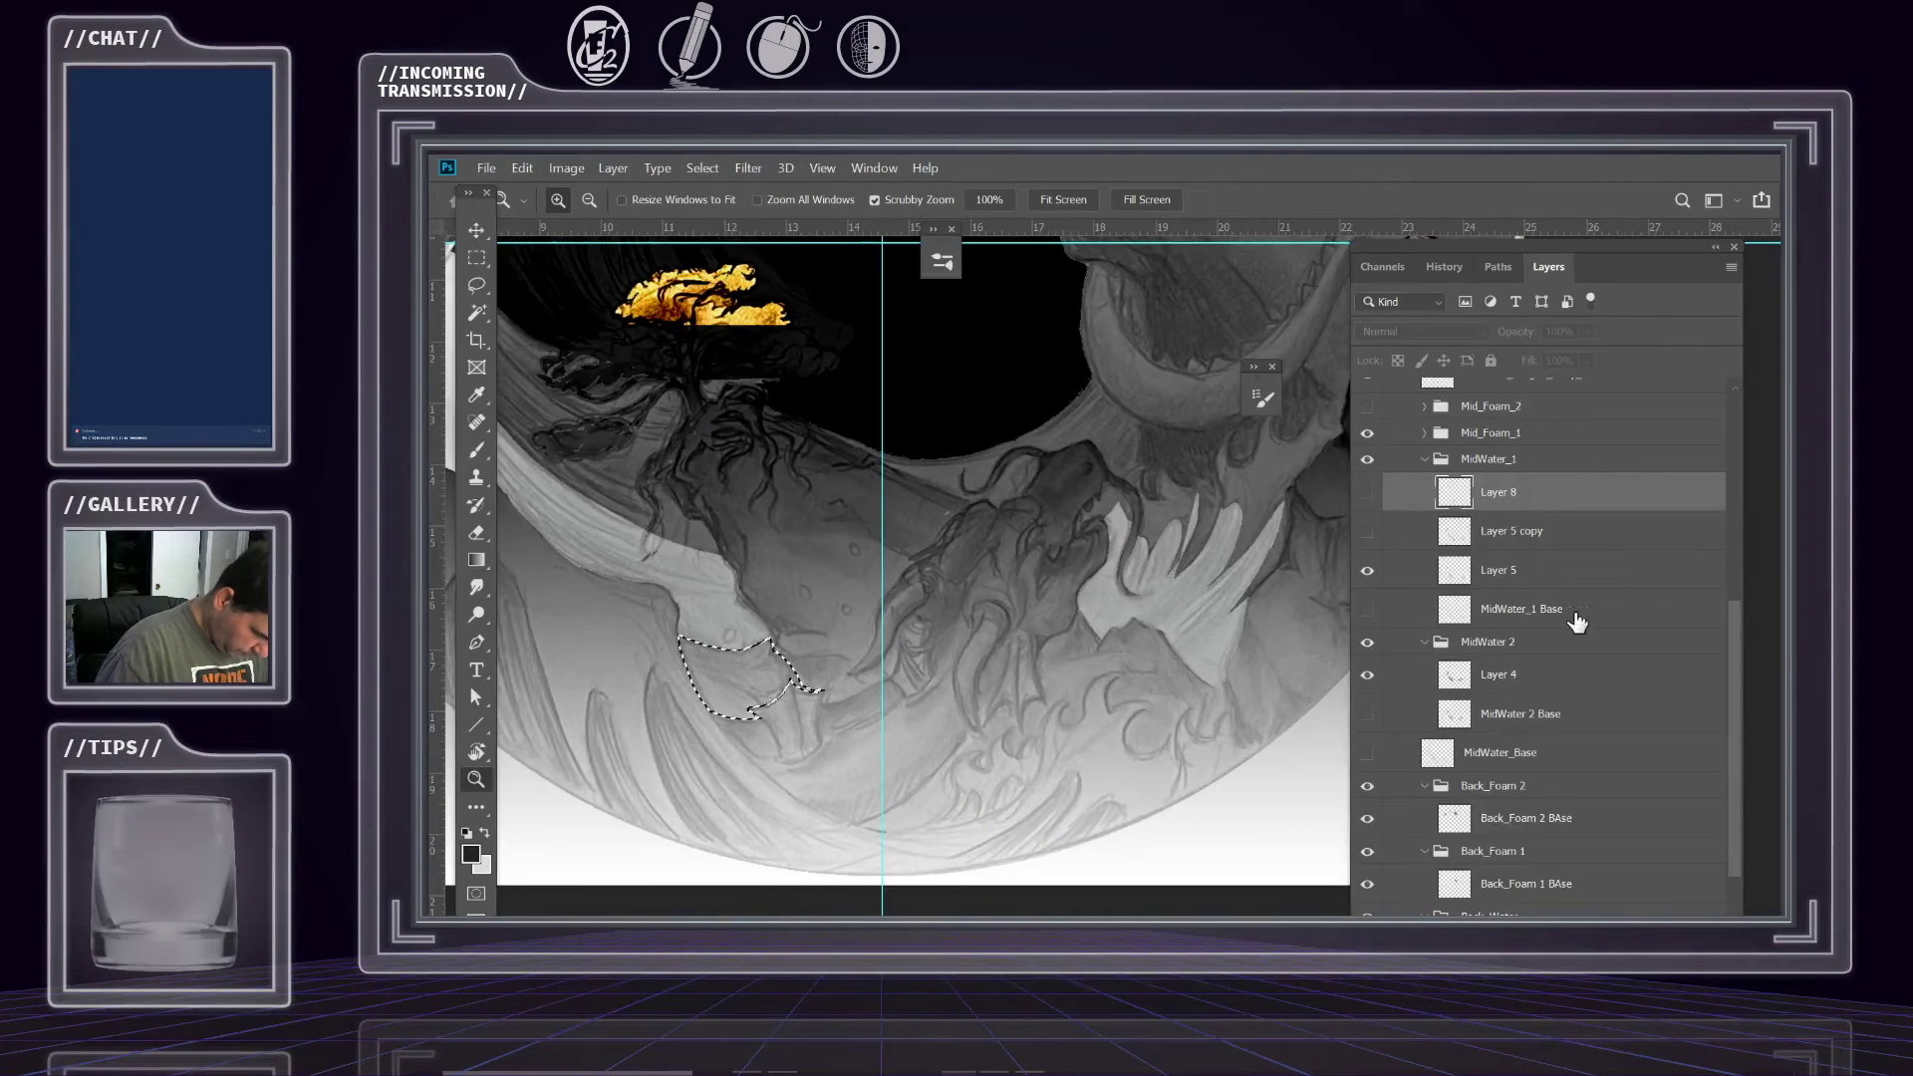
left_click(1513, 586)
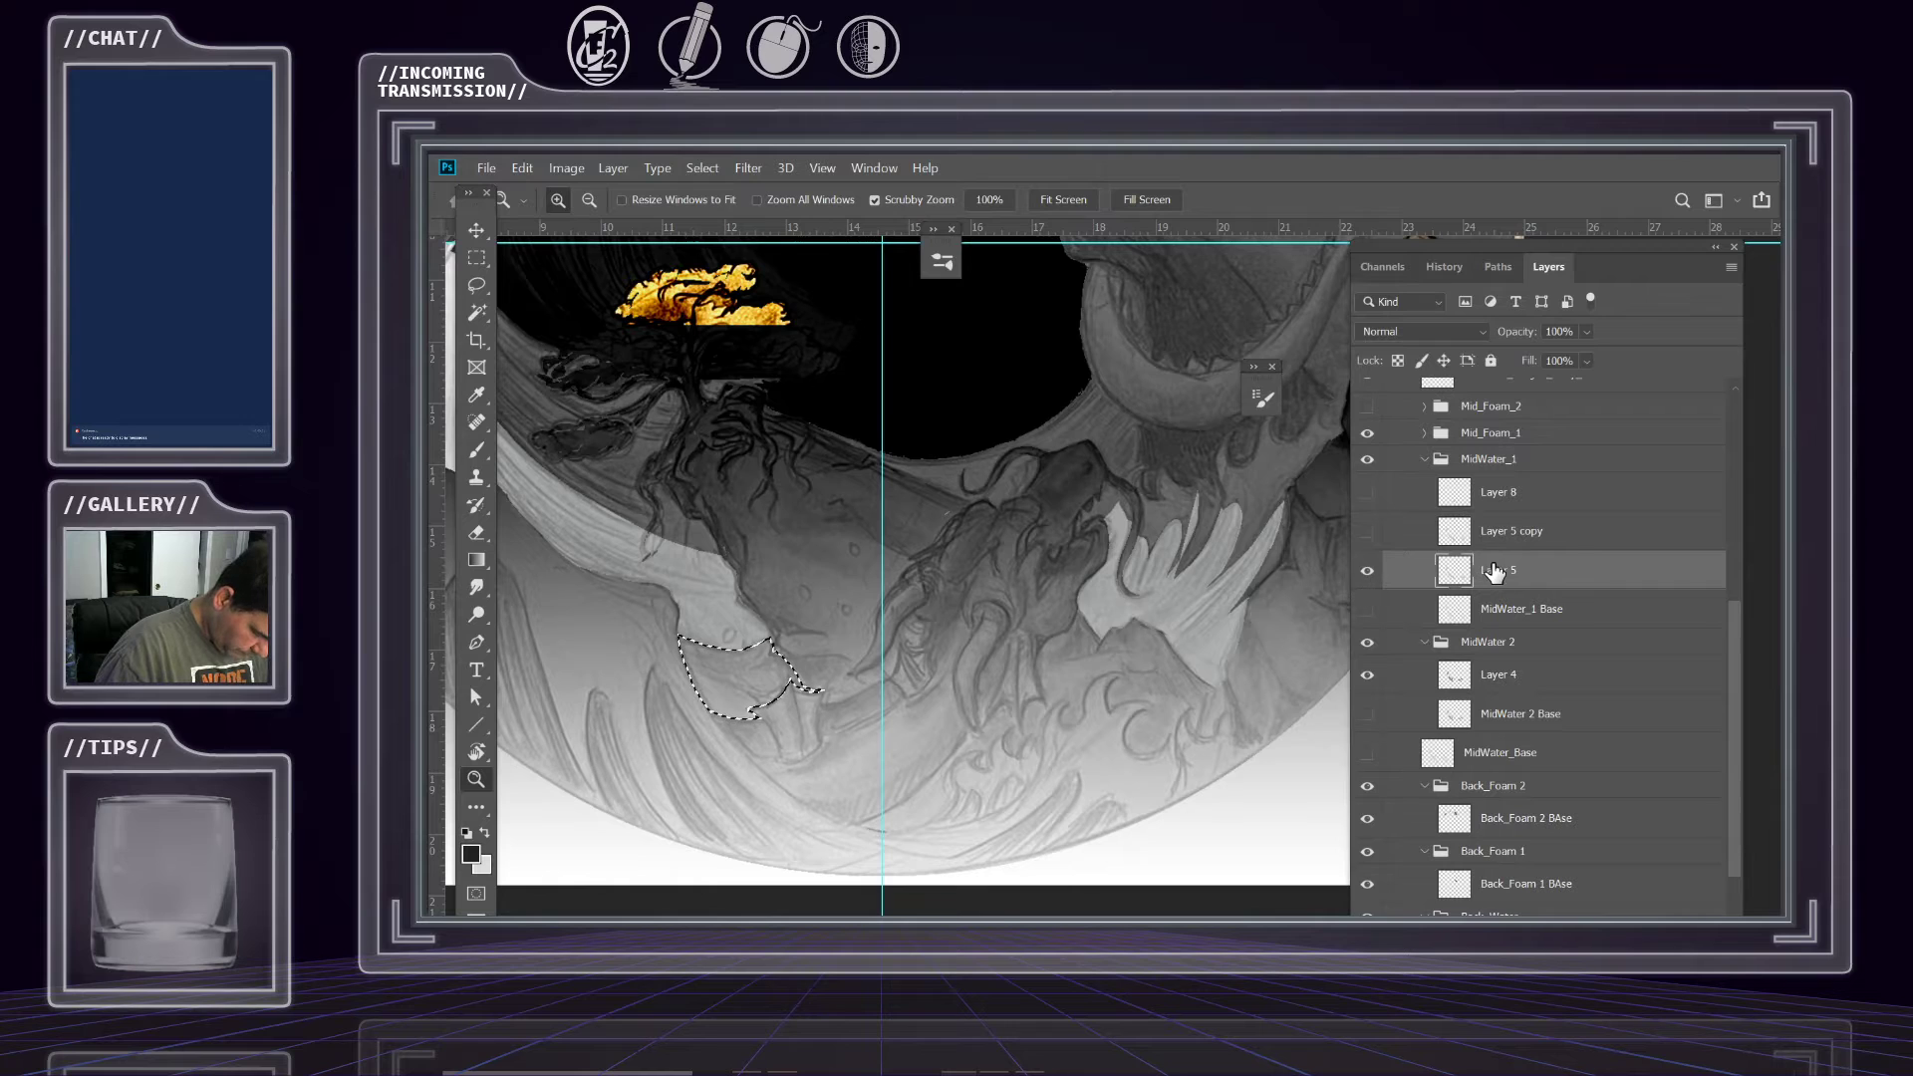
left_click(1366, 573)
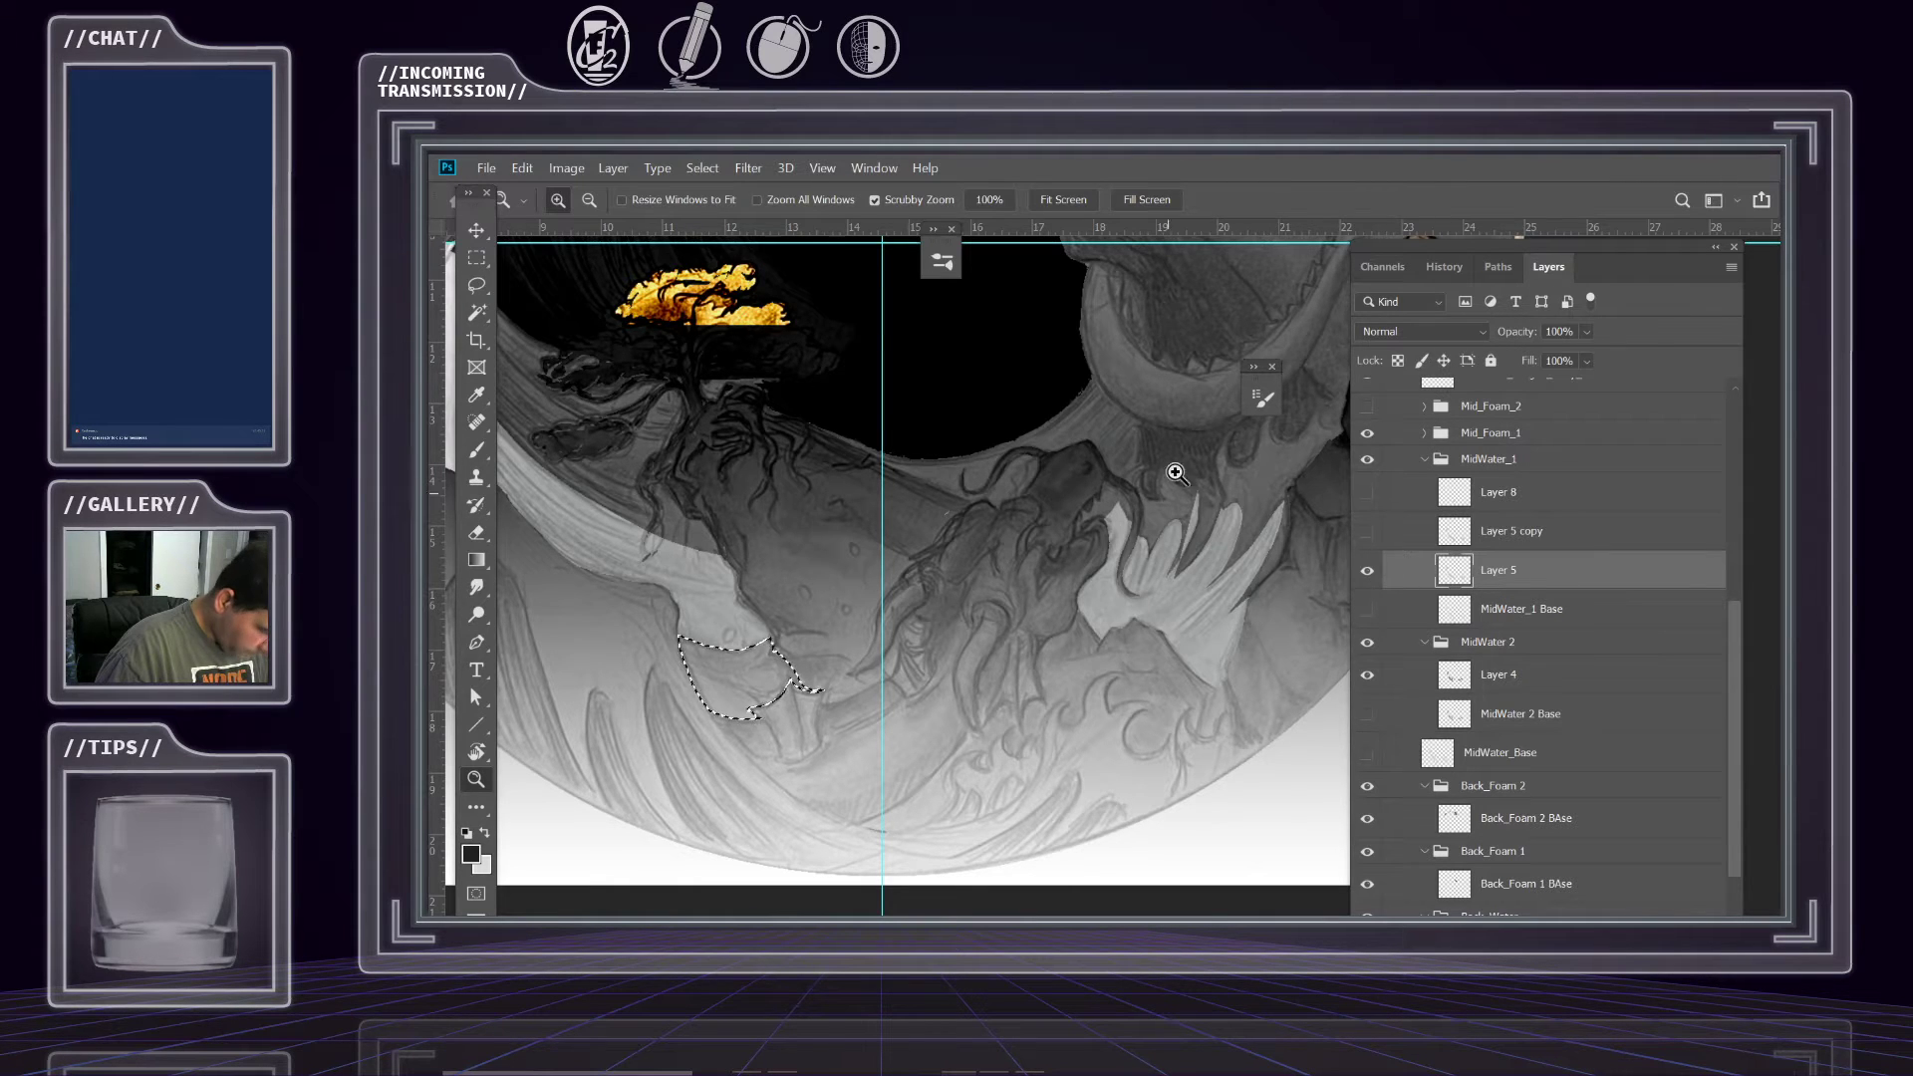
key("l")
mouse_move(1136, 448)
left_mouse_down()
mouse_move(993, 553)
mouse_move(1138, 759)
mouse_move(1353, 687)
mouse_move(1381, 542)
mouse_move(1295, 440)
left_mouse_up()
key("Delete")
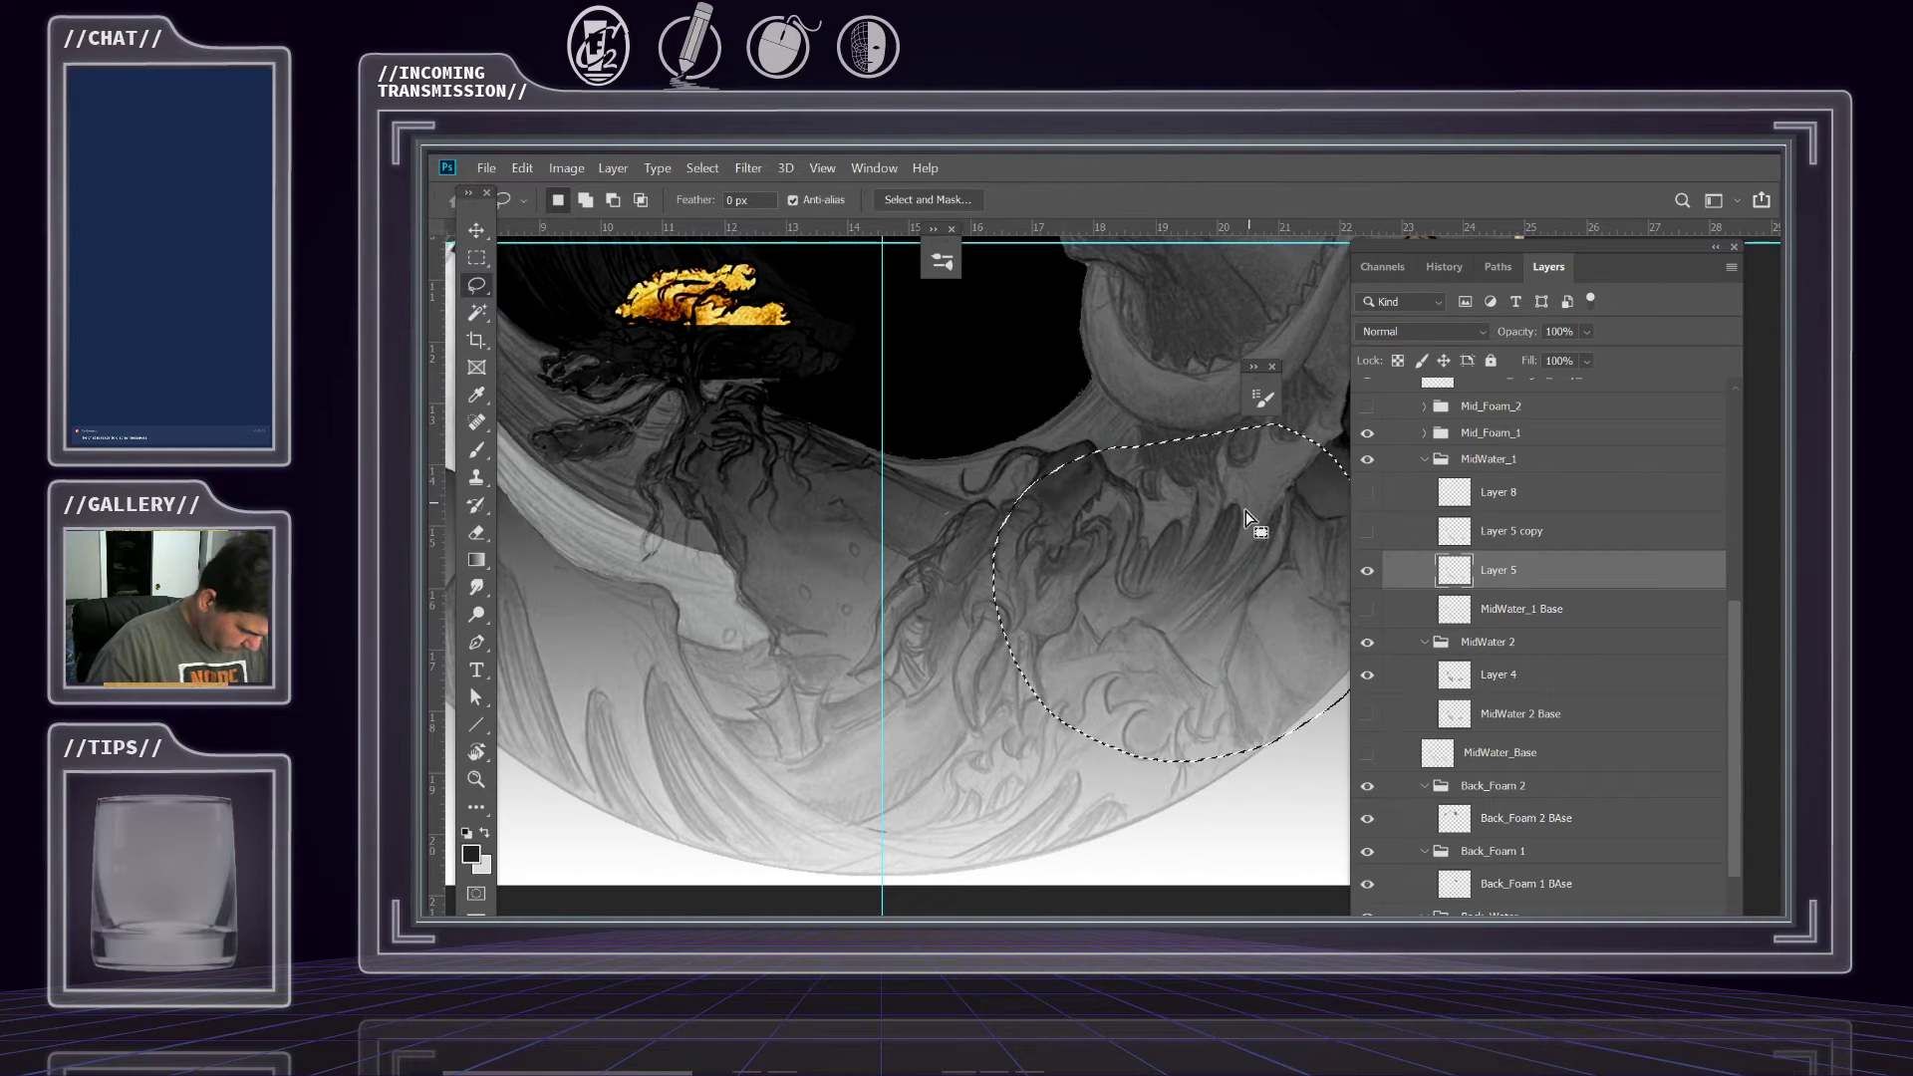
key("m")
key("ctrl+d")
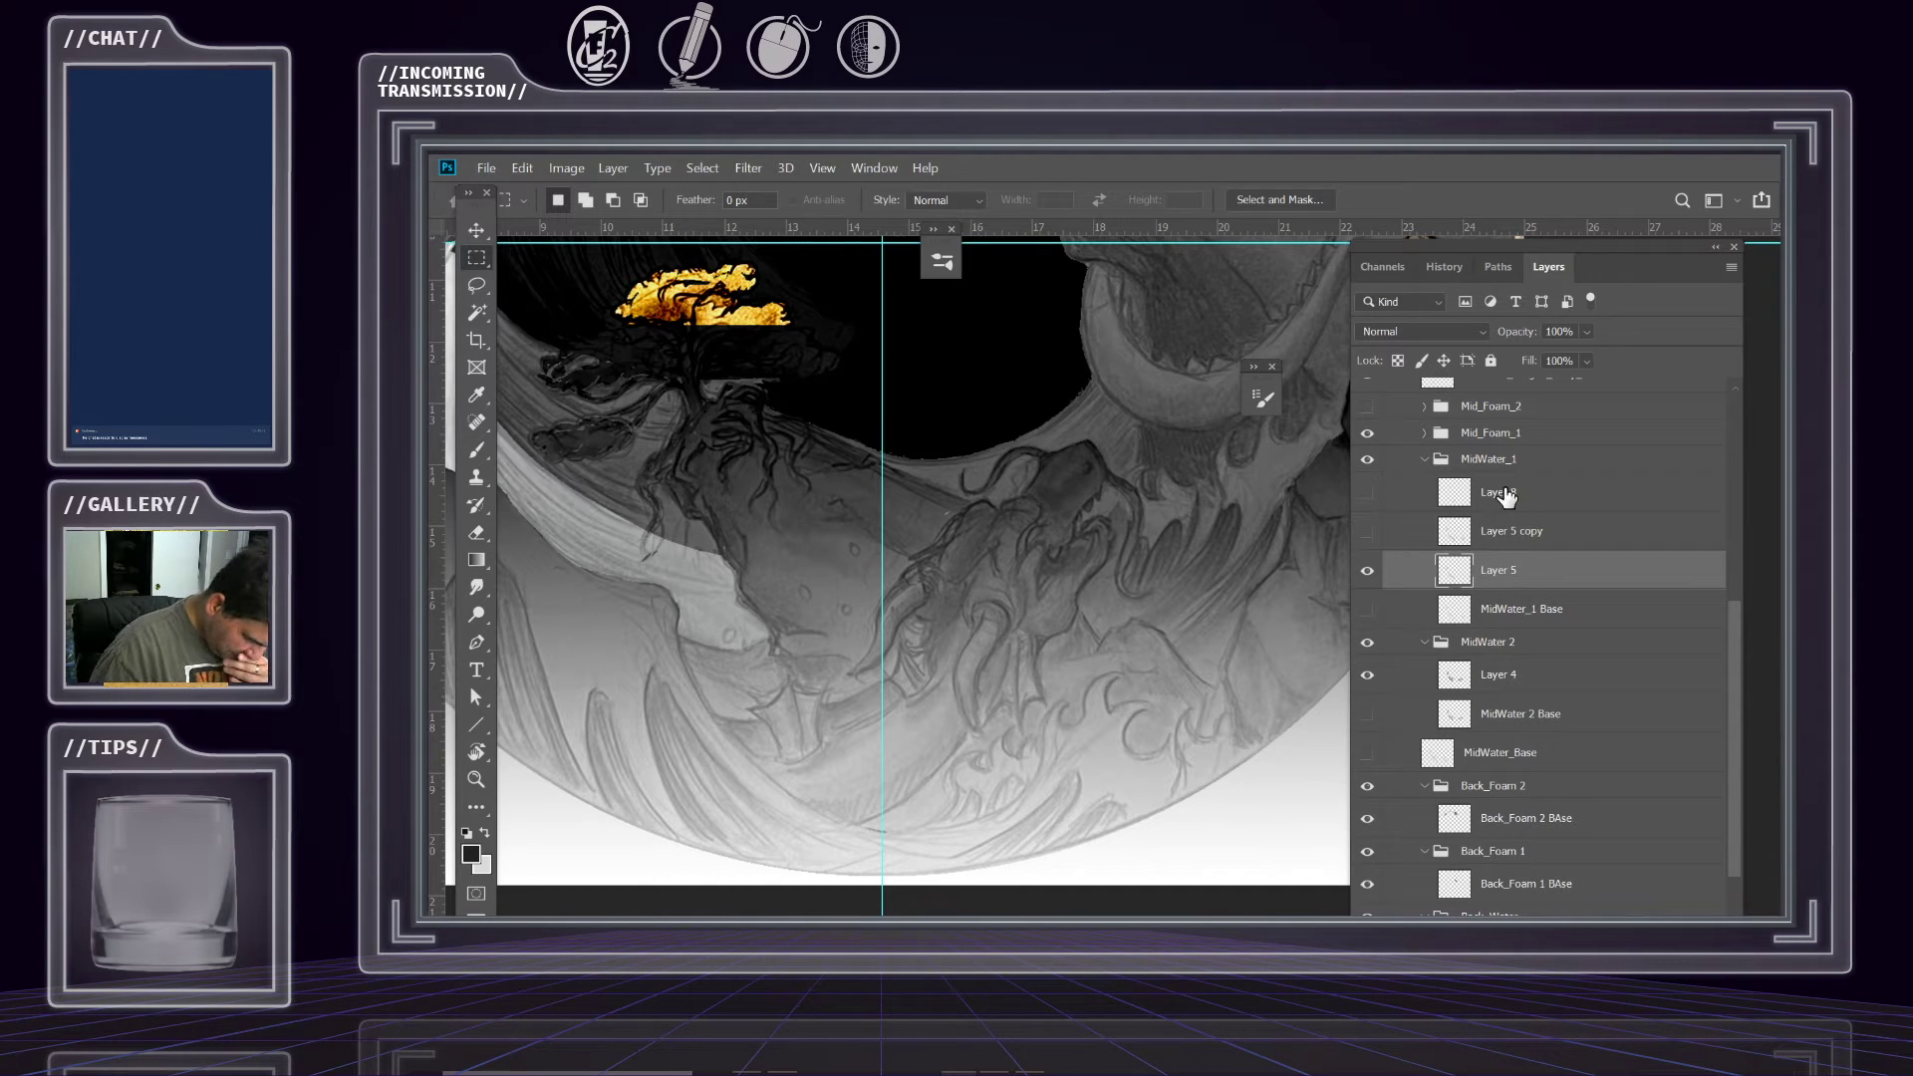
Show Layer 5 copy, lasso the whole light stream below the wave and tree, and delete it from that layer.
left_click(1510, 533)
left_click(1367, 531)
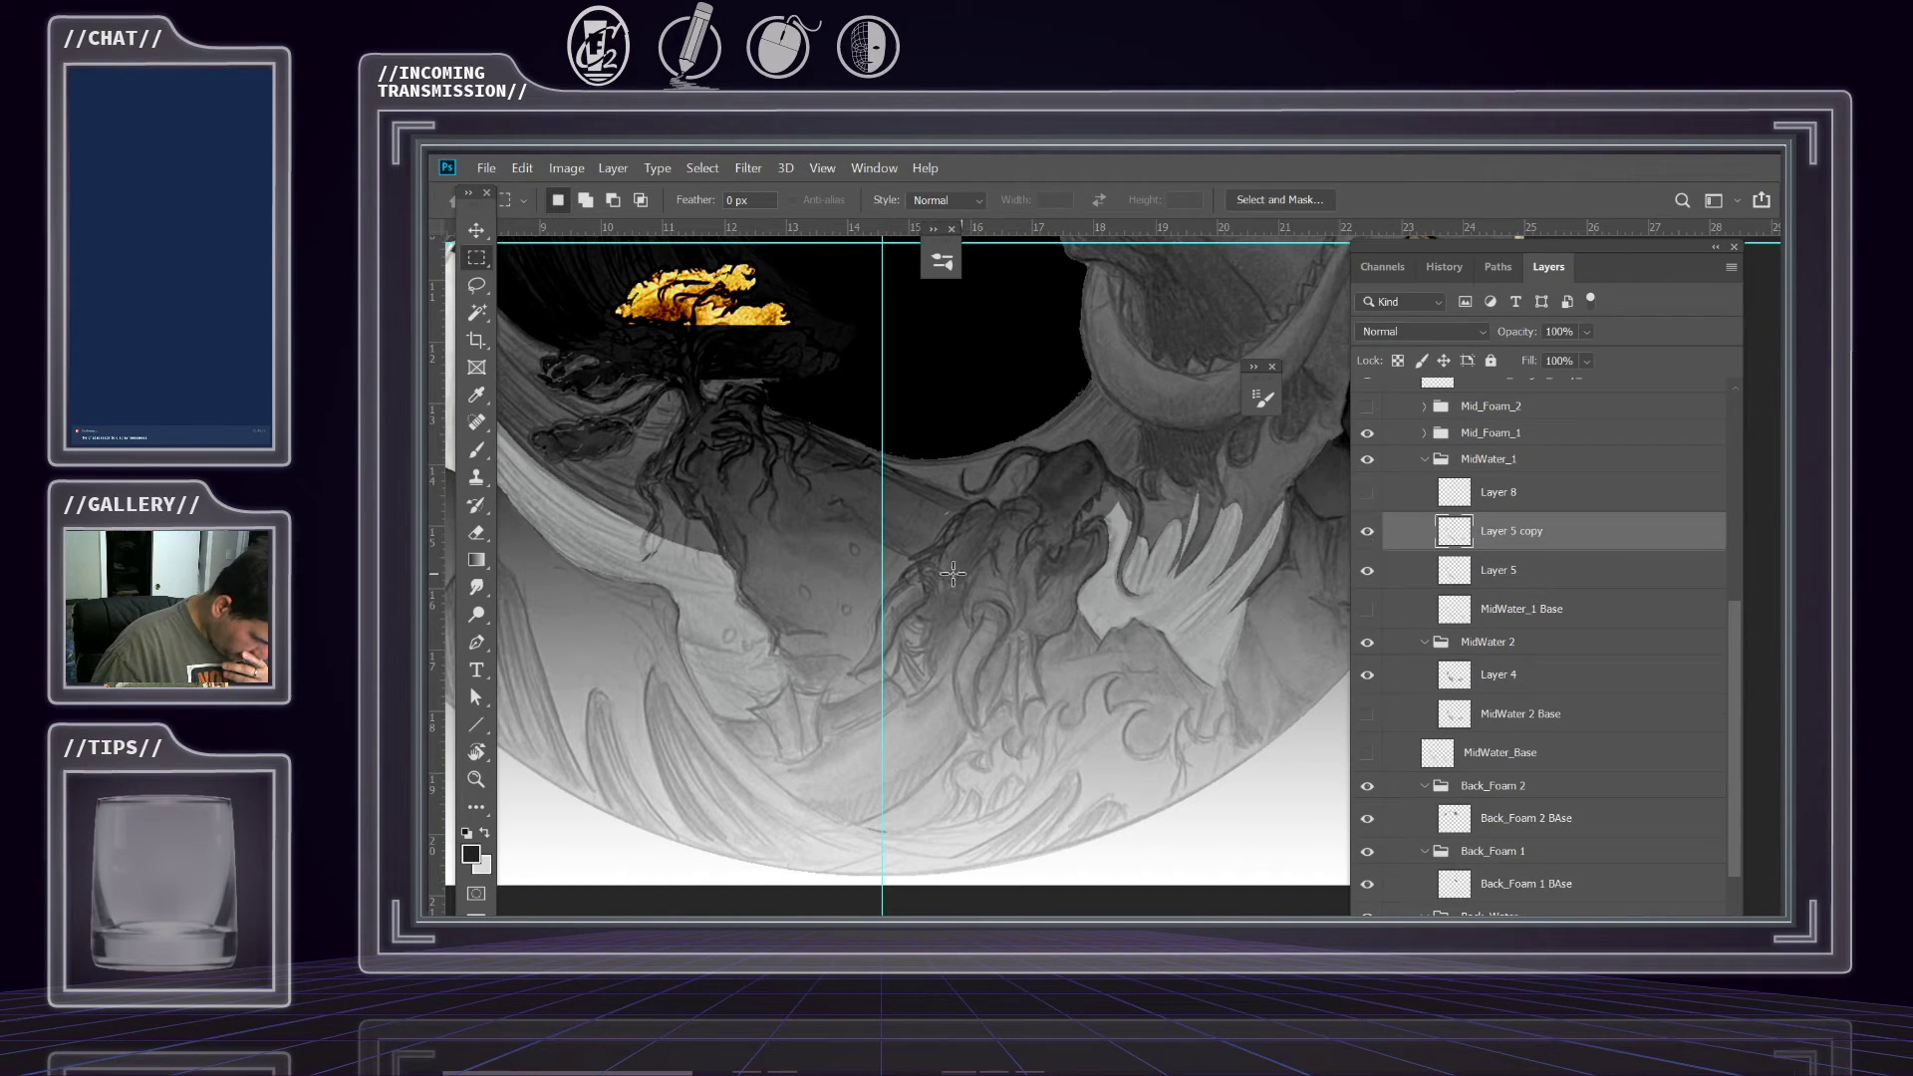
key("l")
mouse_move(843, 476)
left_mouse_down()
mouse_move(876, 631)
mouse_move(619, 760)
mouse_move(574, 561)
mouse_move(804, 492)
left_mouse_up()
scroll(837, 555, "up", 3)
scroll(931, 619, "left", 5)
mouse_move(1009, 711)
left_mouse_down()
mouse_move(987, 772)
mouse_move(772, 638)
mouse_move(658, 383)
mouse_move(857, 274)
mouse_move(1067, 563)
mouse_move(1010, 710)
left_mouse_up()
mouse_move(881, 426)
left_mouse_down()
mouse_move(927, 543)
mouse_move(979, 559)
left_mouse_up()
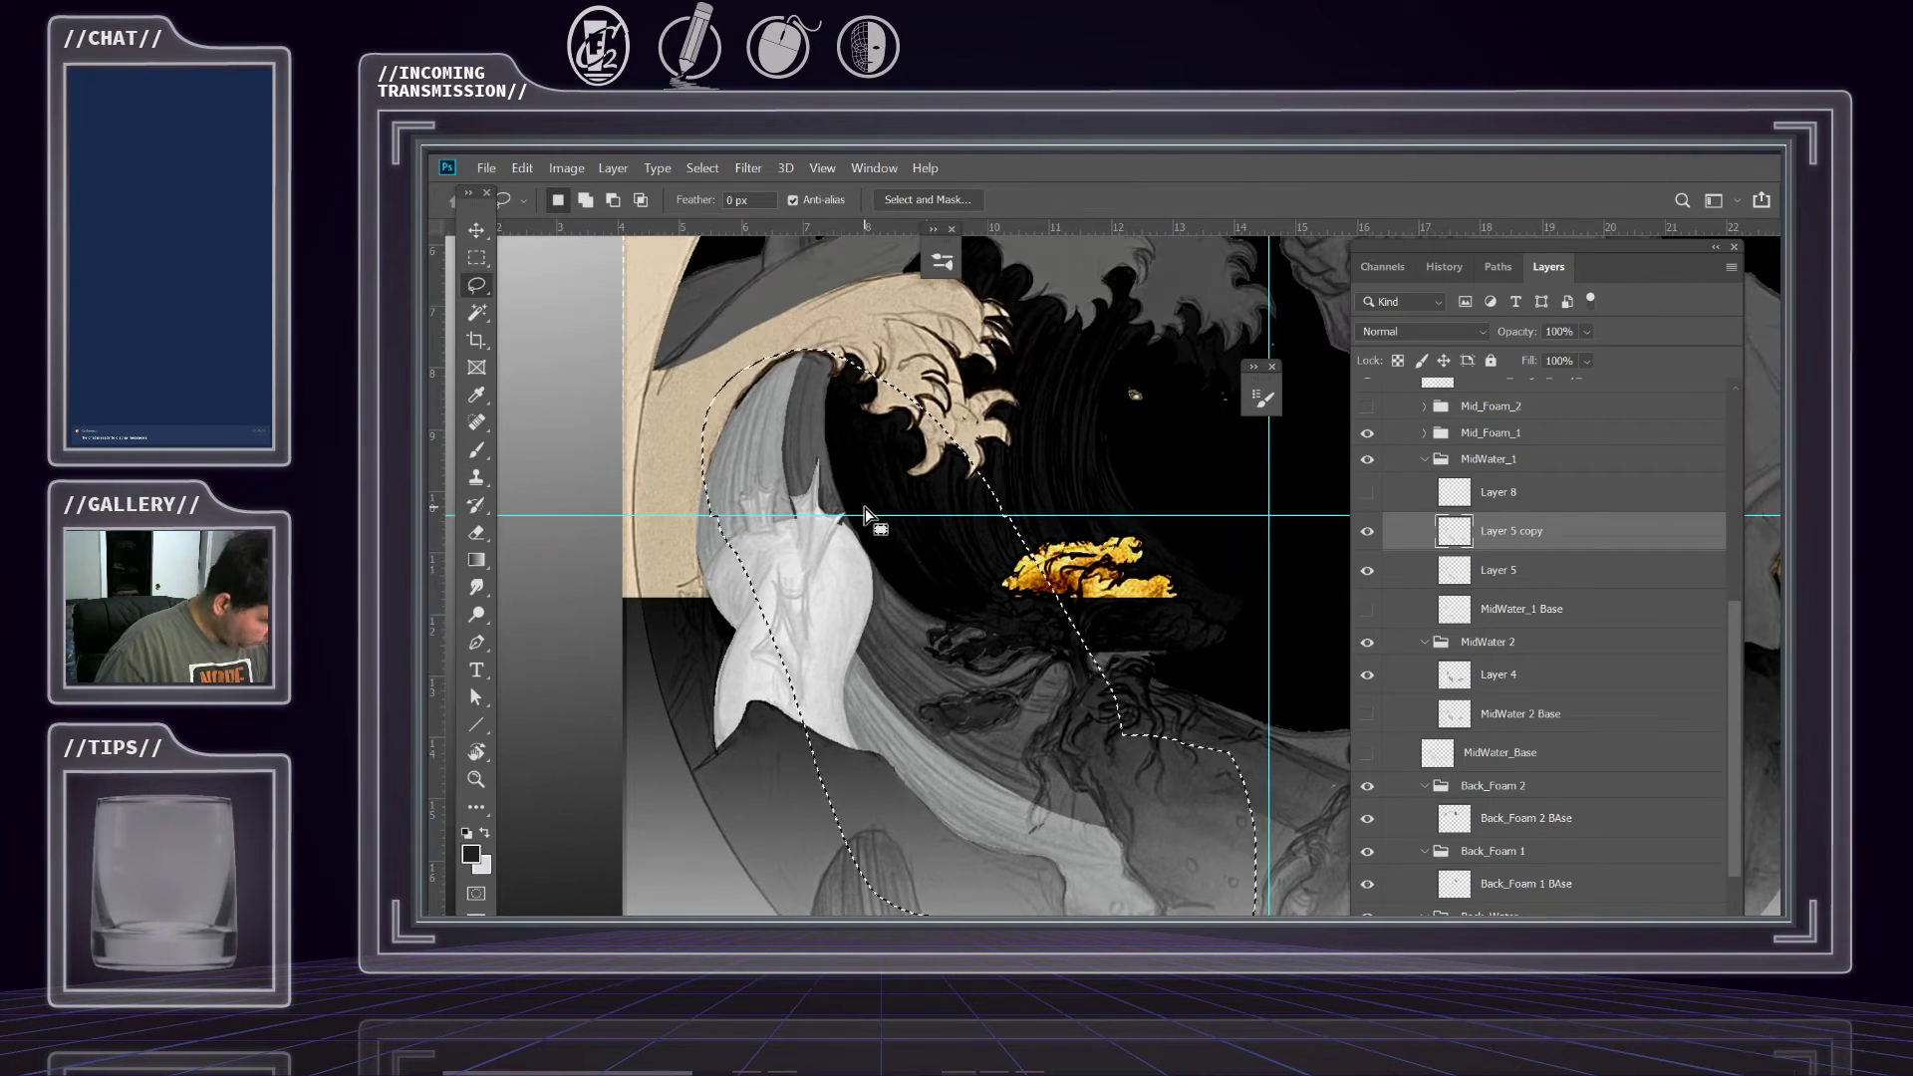
mouse_move(842, 533)
left_mouse_down()
mouse_move(694, 701)
mouse_move(807, 324)
mouse_move(997, 514)
left_mouse_up()
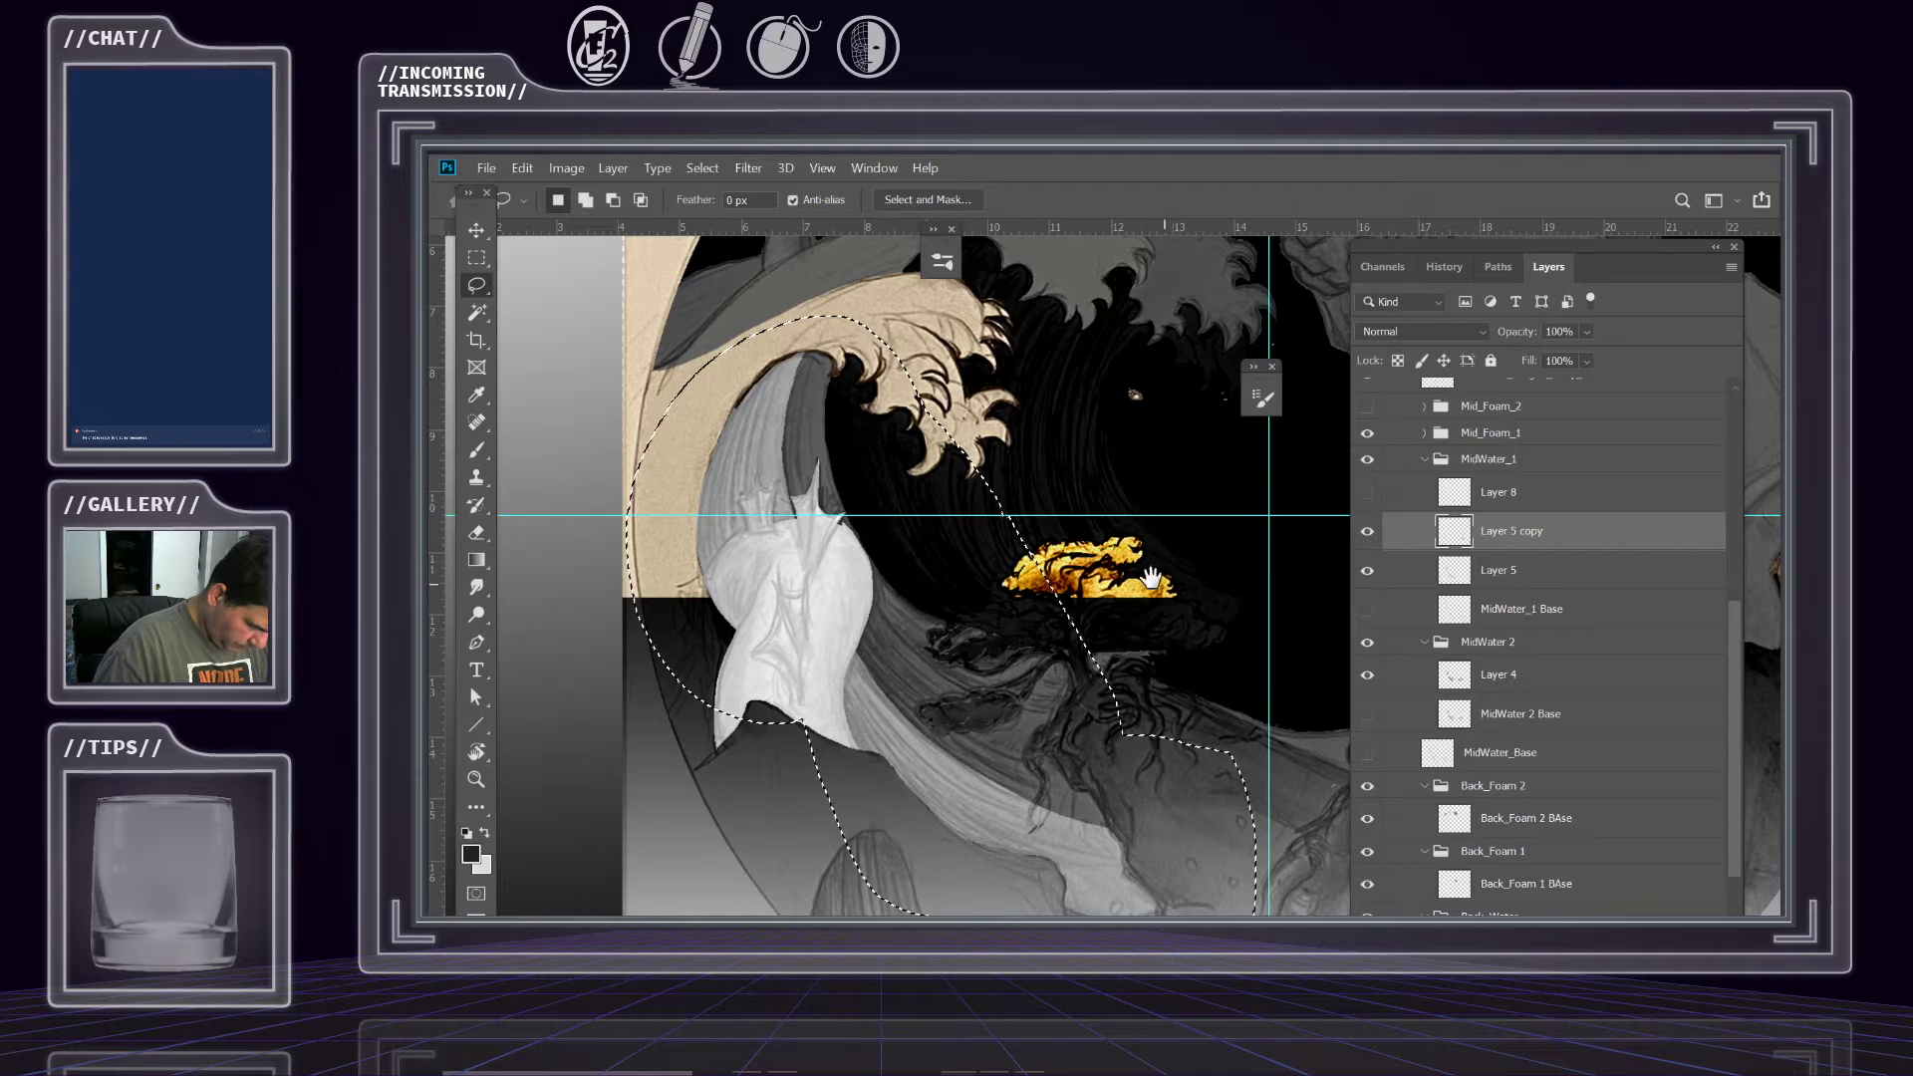
left_click_drag(1126, 596, 1039, 568)
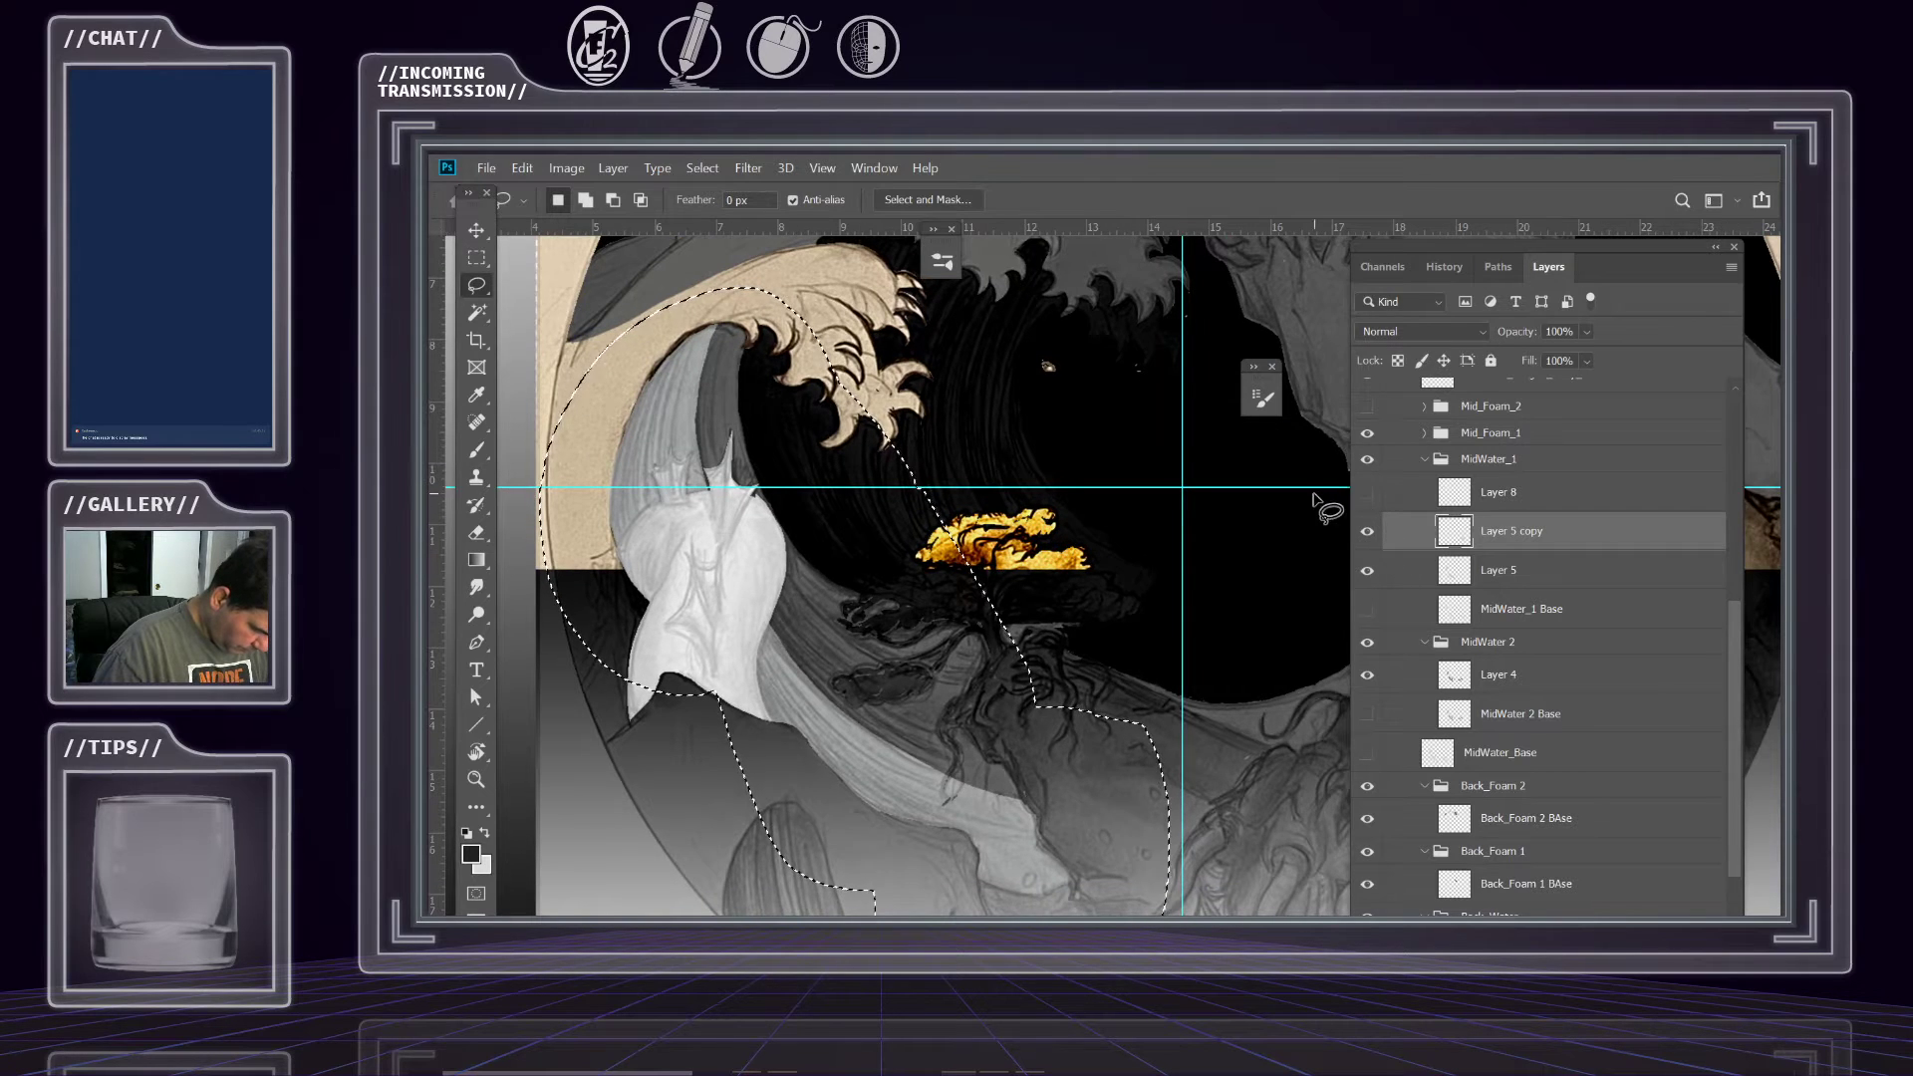
Check Layer 5's coverage by hiding and showing it, make Layer 8 visible again and clear the selection.
left_click(1367, 572)
left_click(1367, 571)
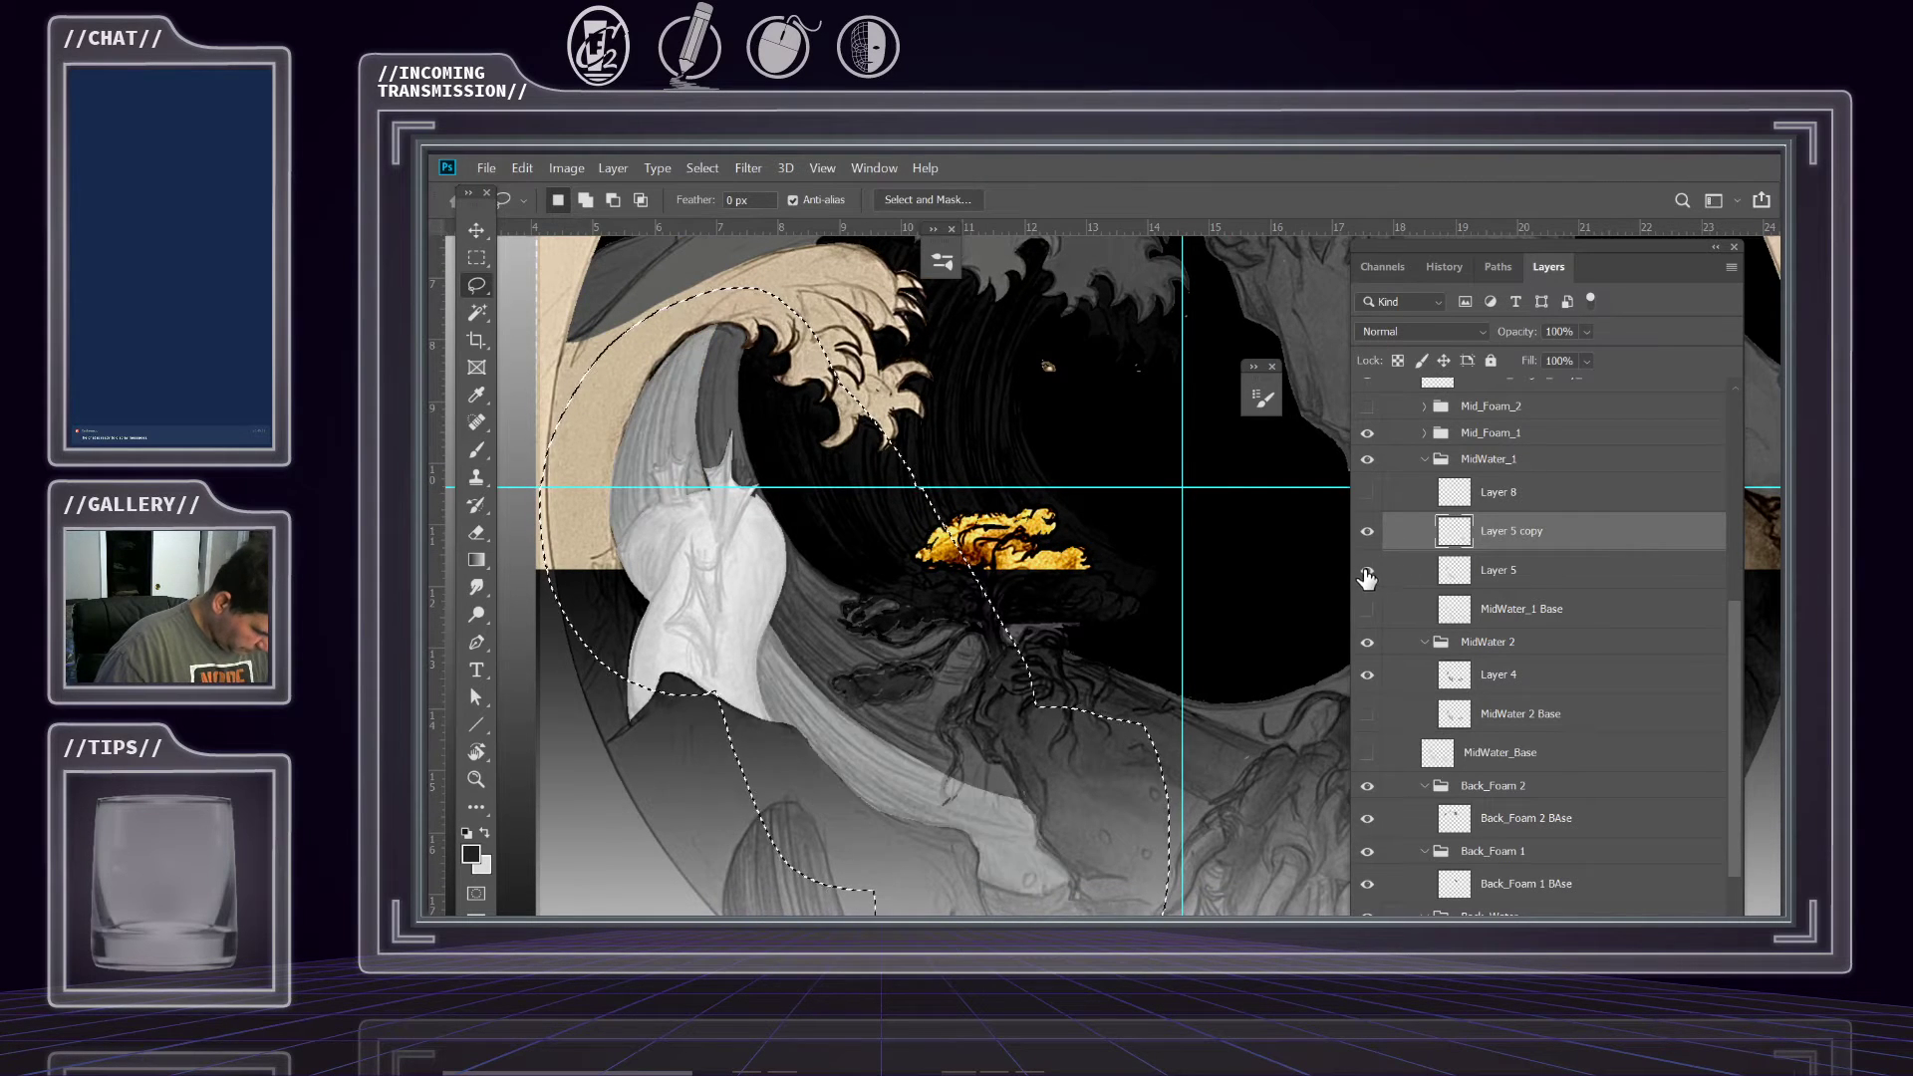
left_click(1367, 493)
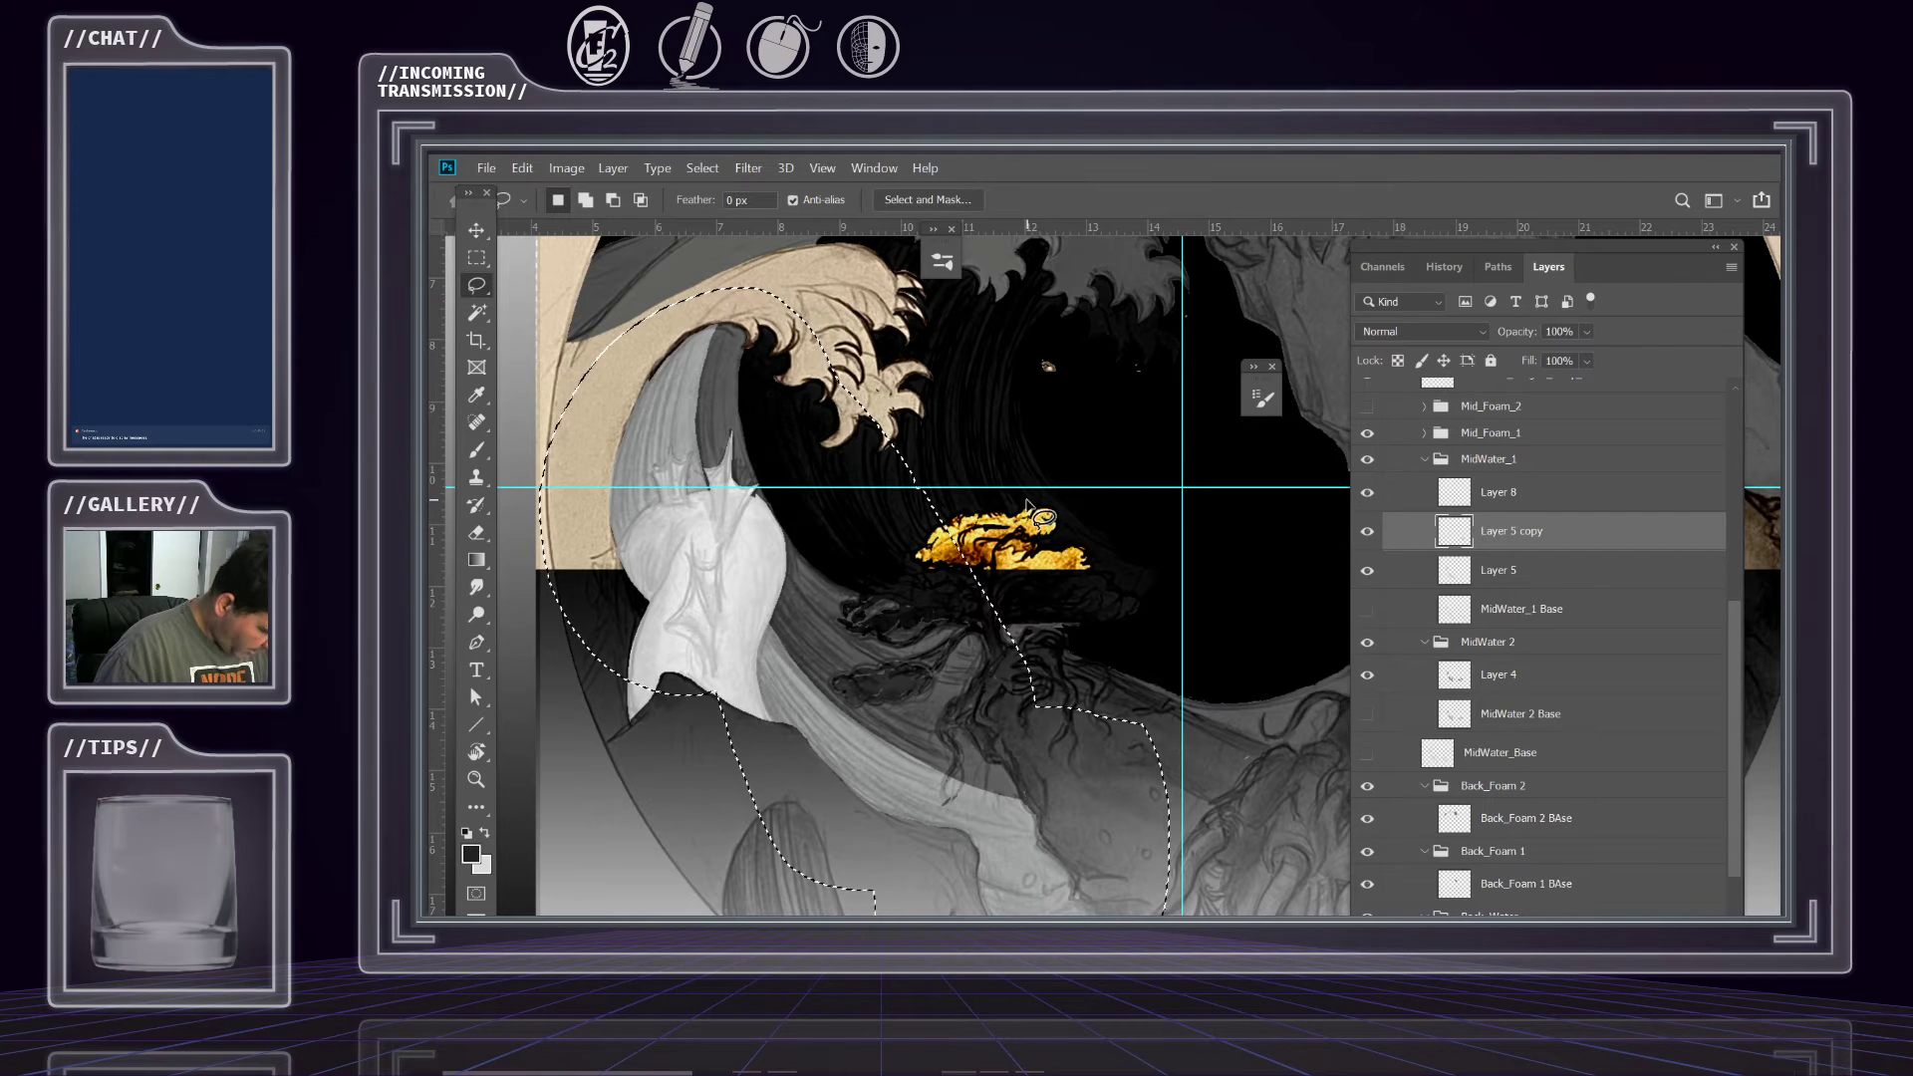
key("m")
key("ctrl+d")
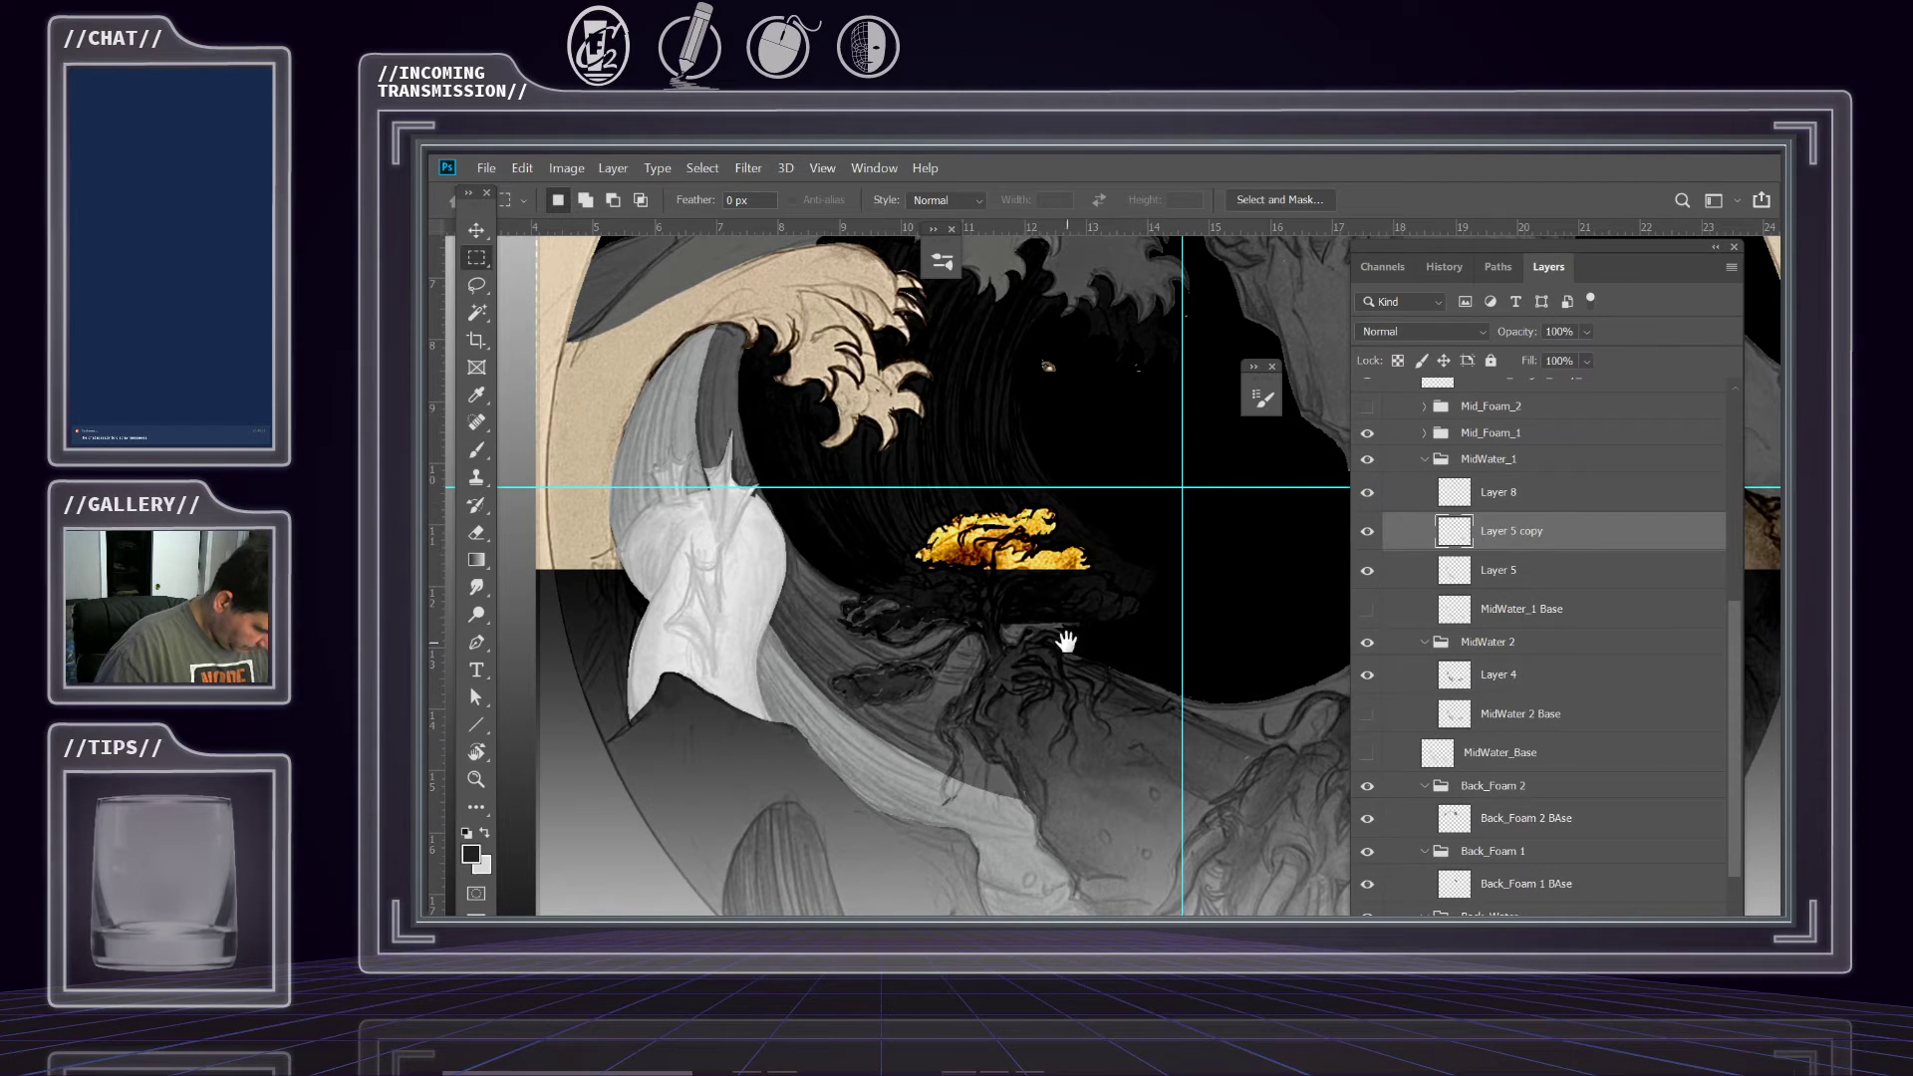
left_click_drag(1071, 641, 926, 520)
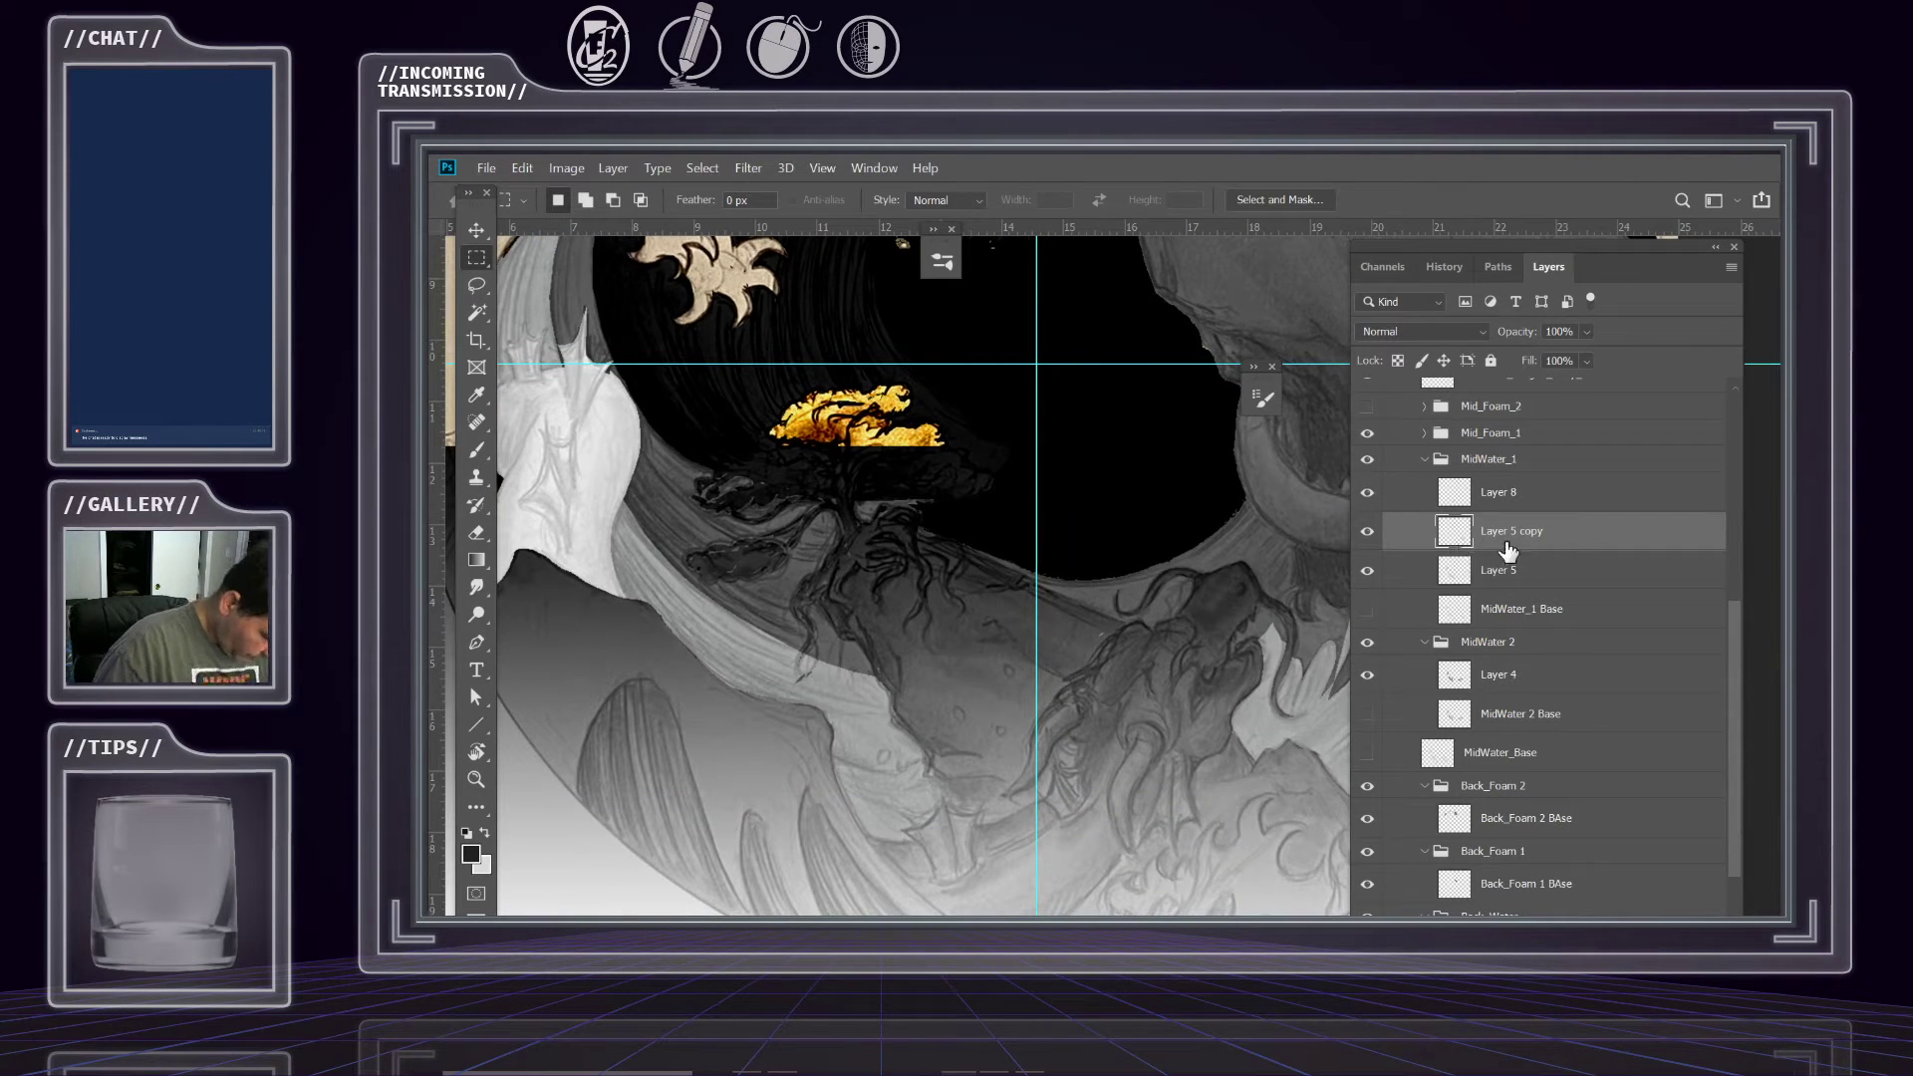
Hide the Background copy 4 drawing so that only the flat gray values show.
scroll(1496, 538, "down", 2)
scroll(1497, 535, "up", 4)
left_click_drag(1732, 648, 1694, 468)
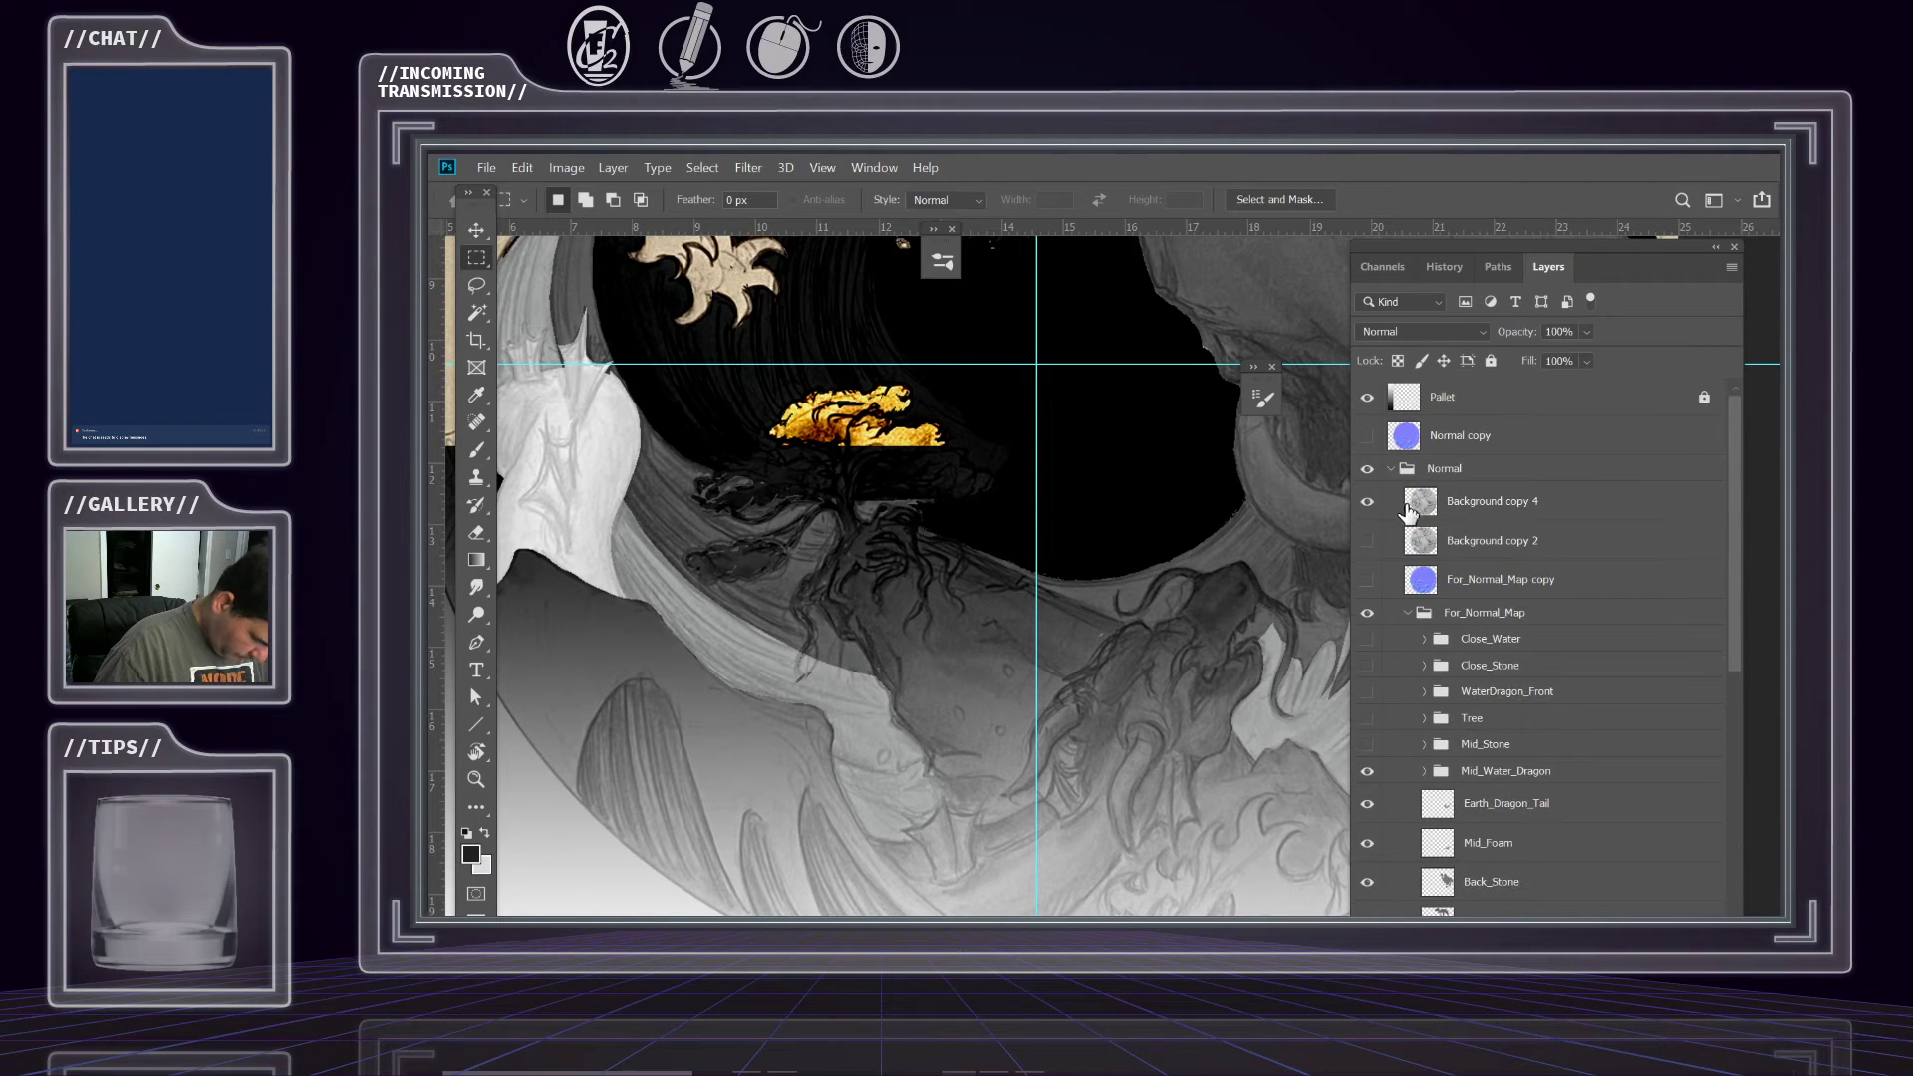
left_click(1369, 503)
left_click_drag(922, 712, 838, 589)
key("z")
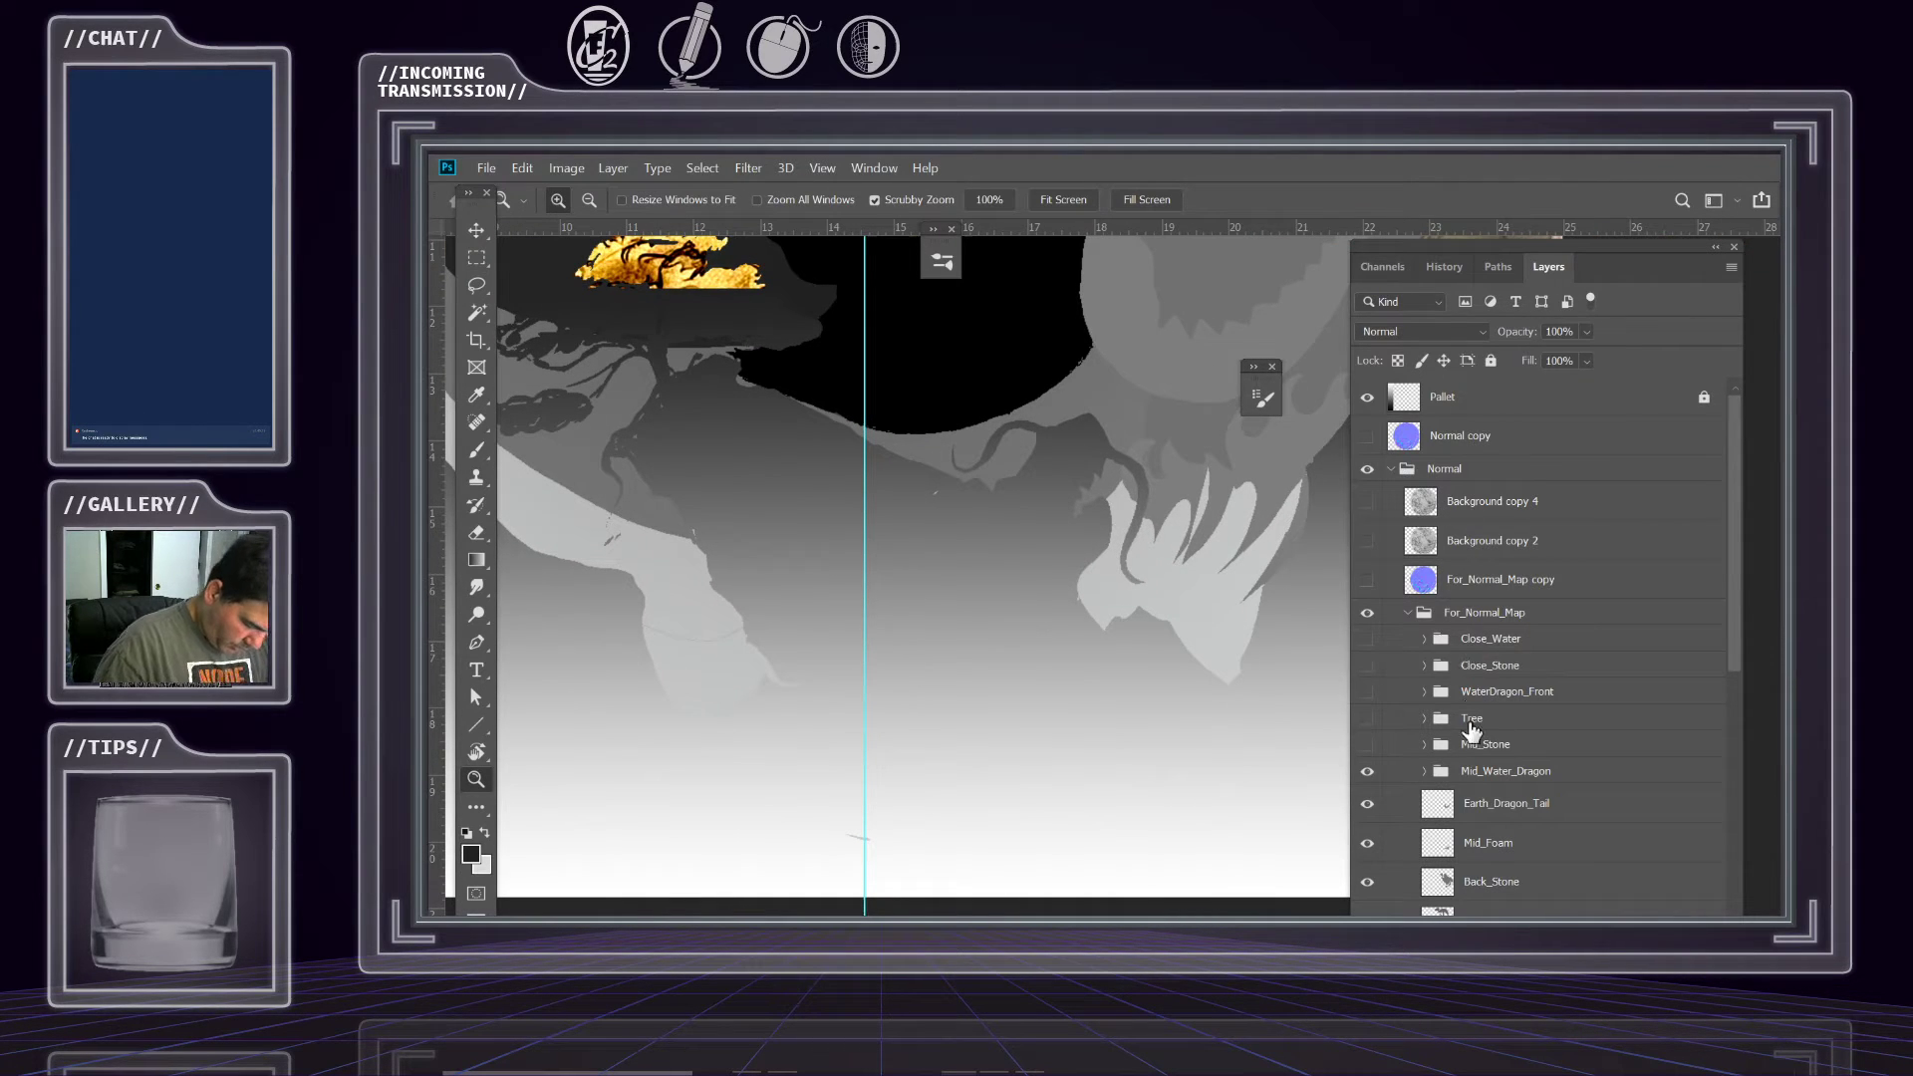
mouse_move(1006, 675)
left_mouse_down()
mouse_move(962, 696)
mouse_move(1026, 663)
left_mouse_up()
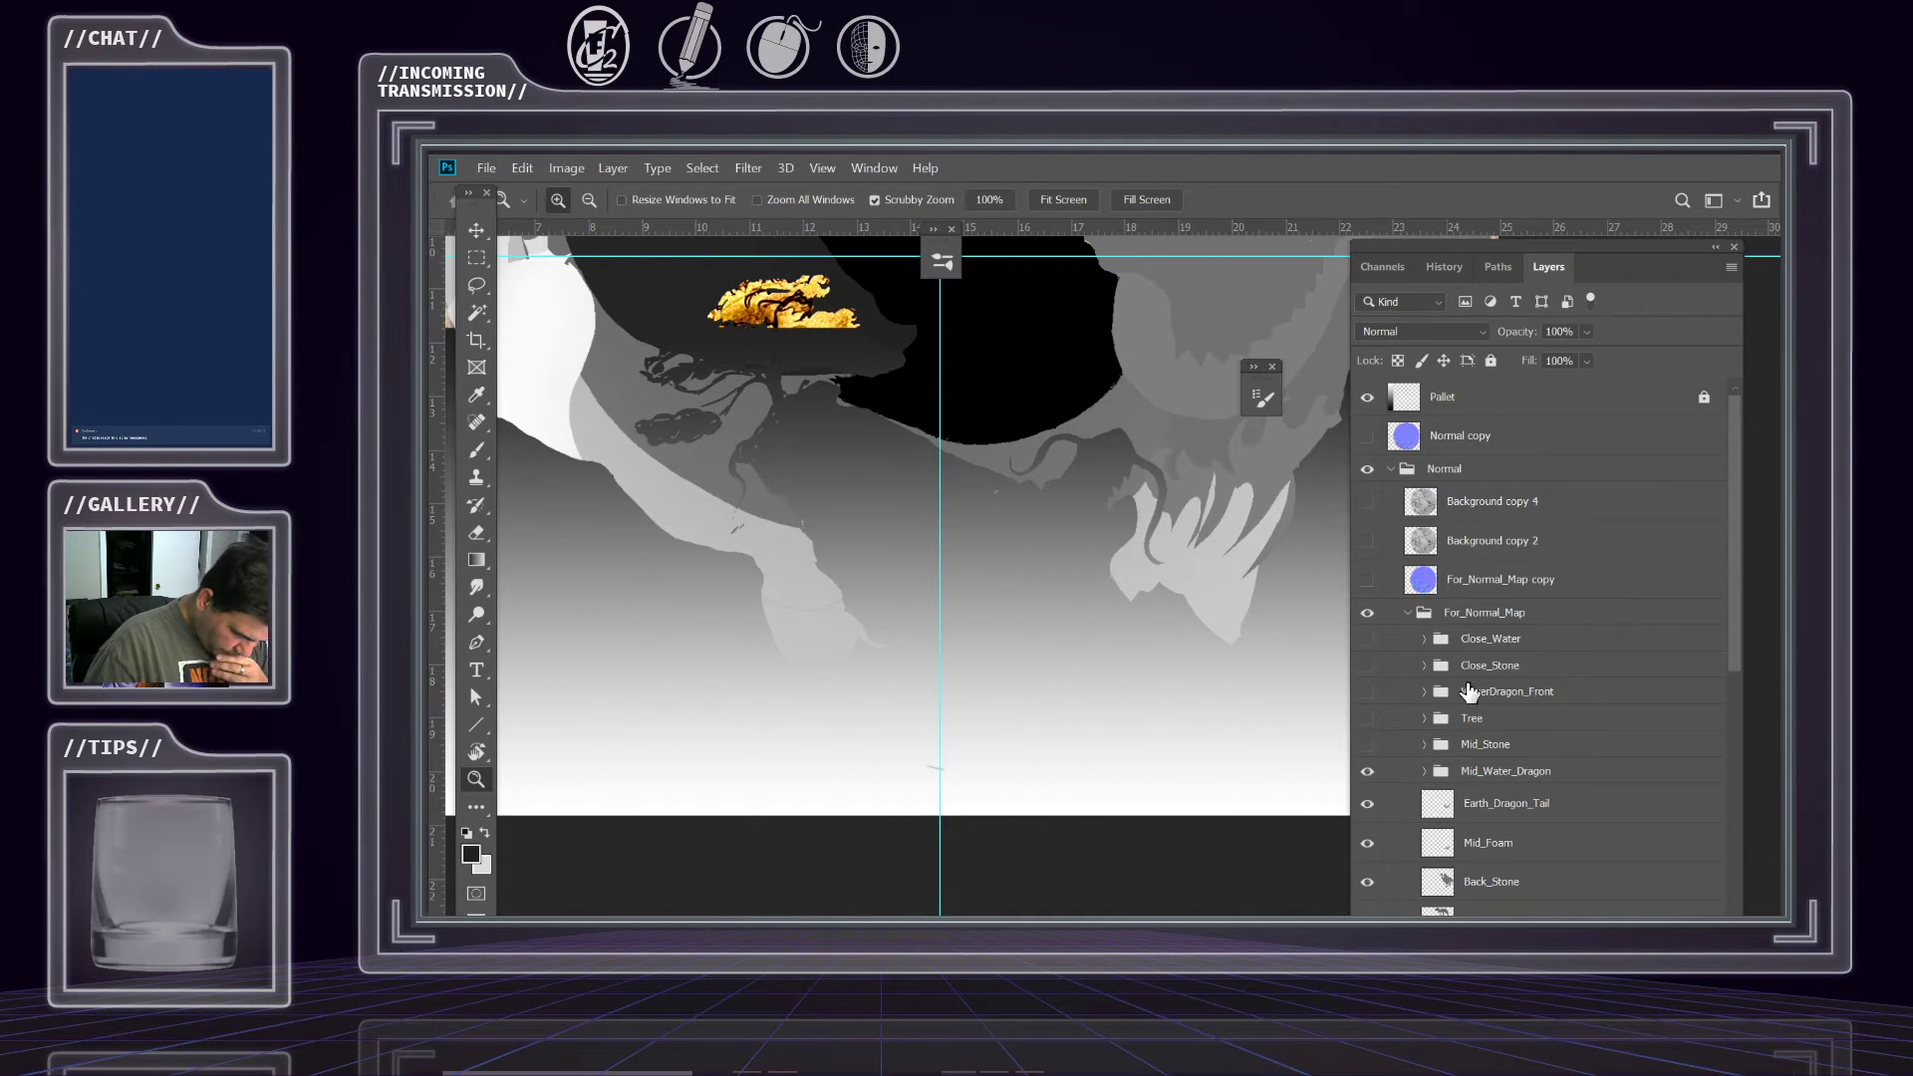
Try a Hue/Saturation lightness shift on Layer 8 and apply the adjustment with lightness set to 0.
scroll(1485, 664, "down", 5)
left_click(1512, 742)
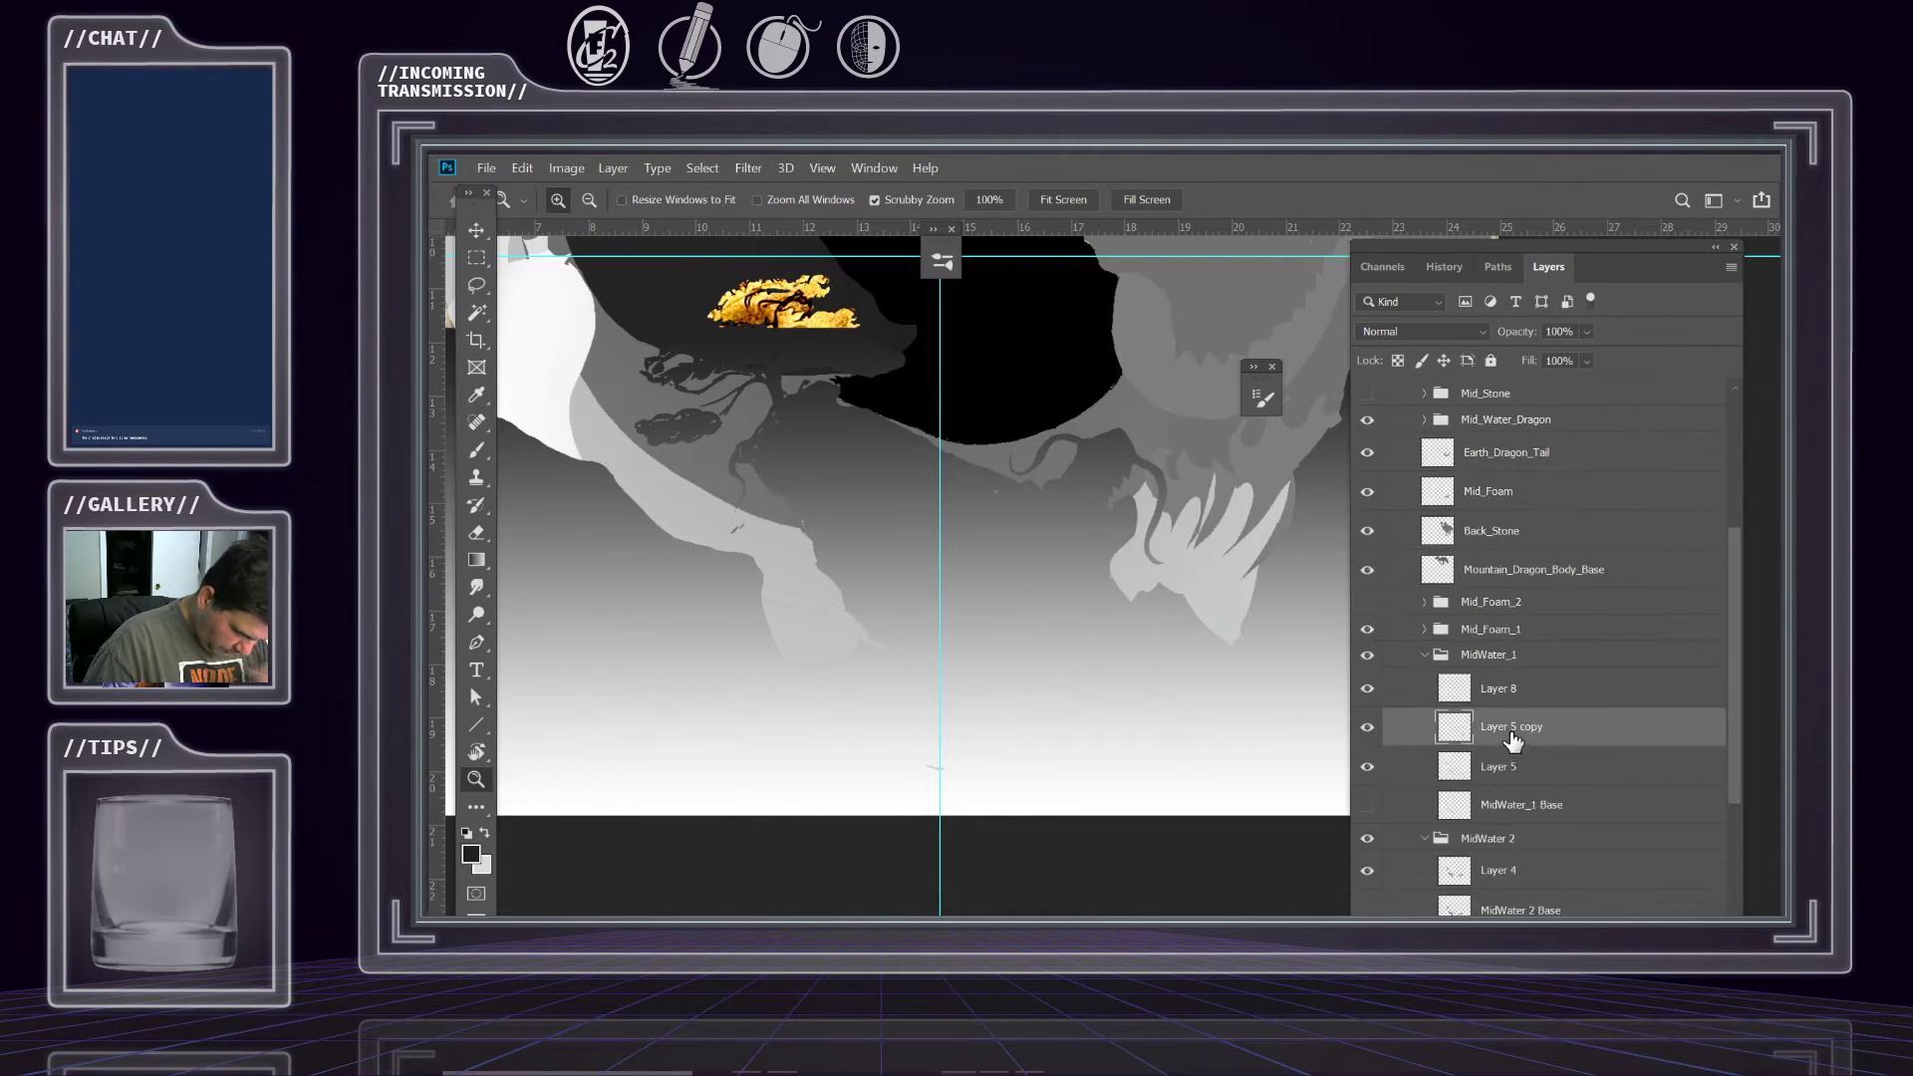
left_click(1495, 695)
left_click(781, 646)
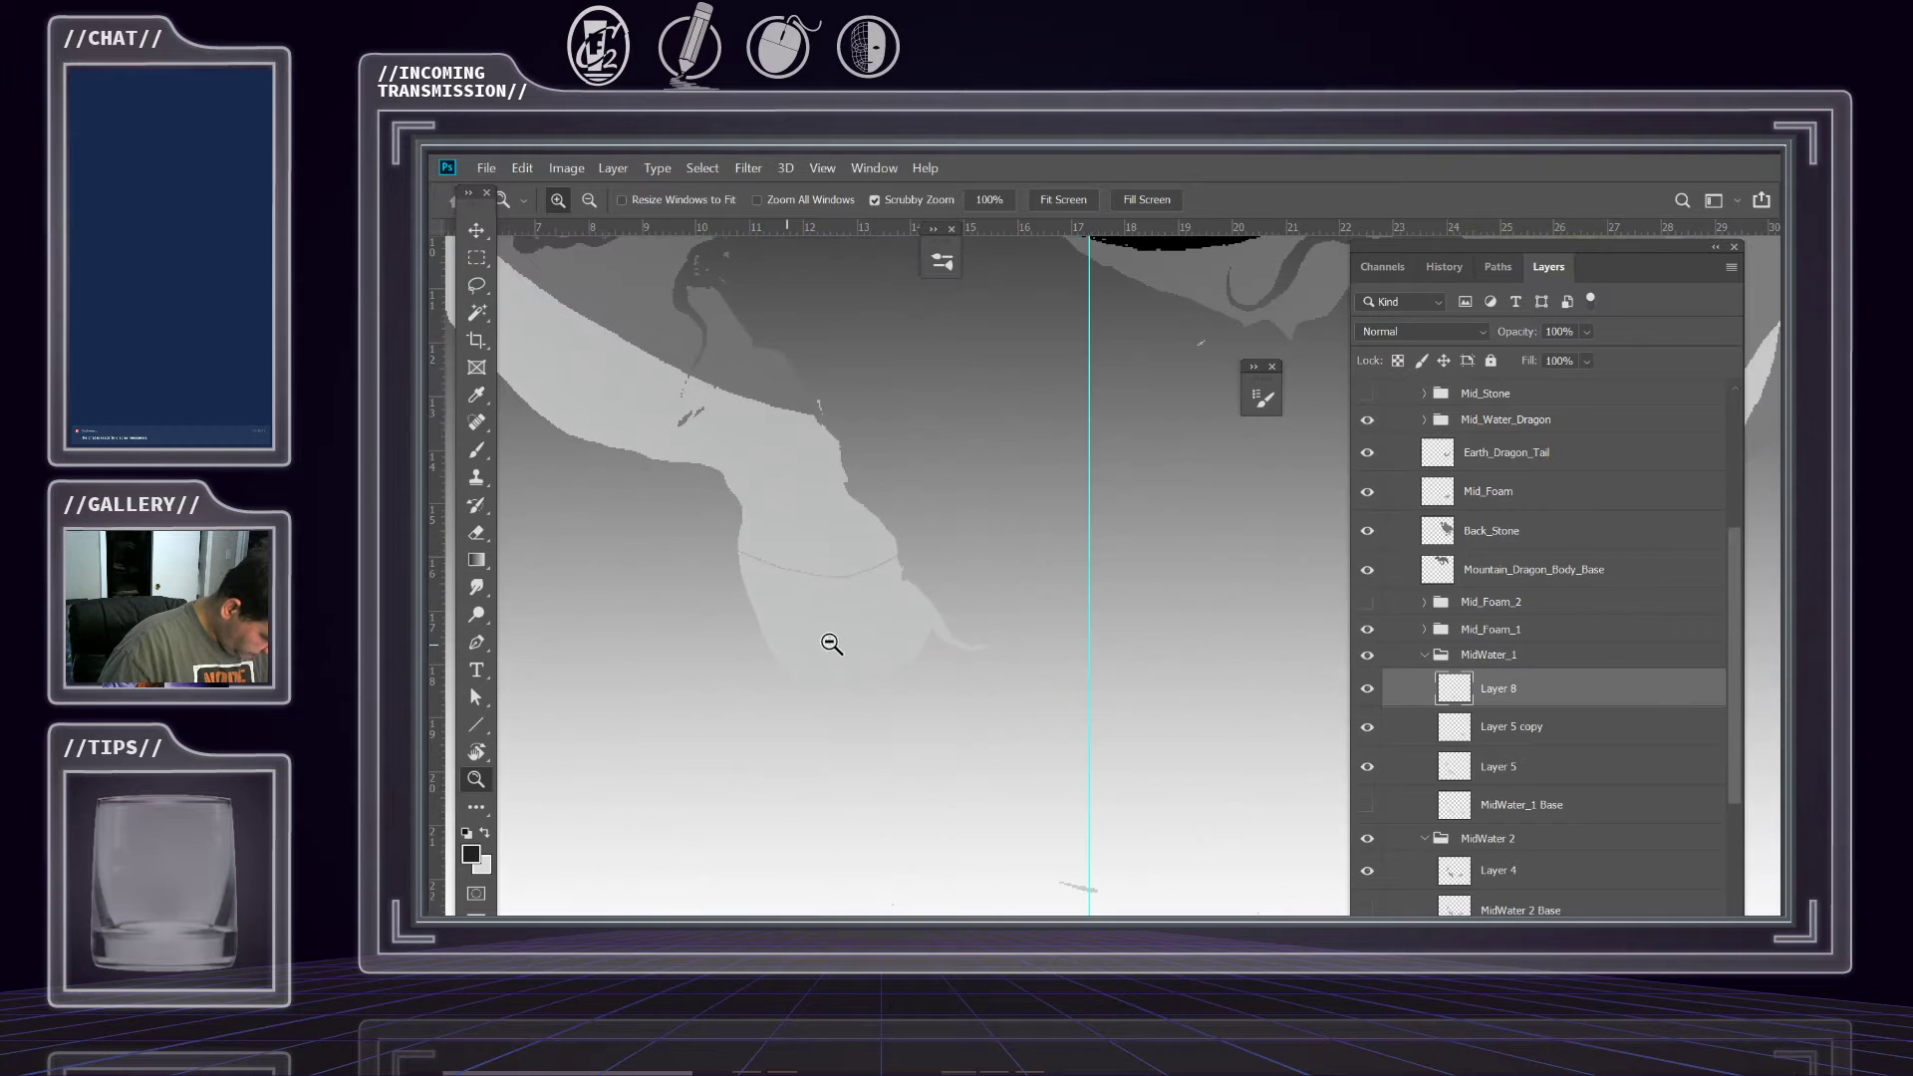
left_click(566, 169)
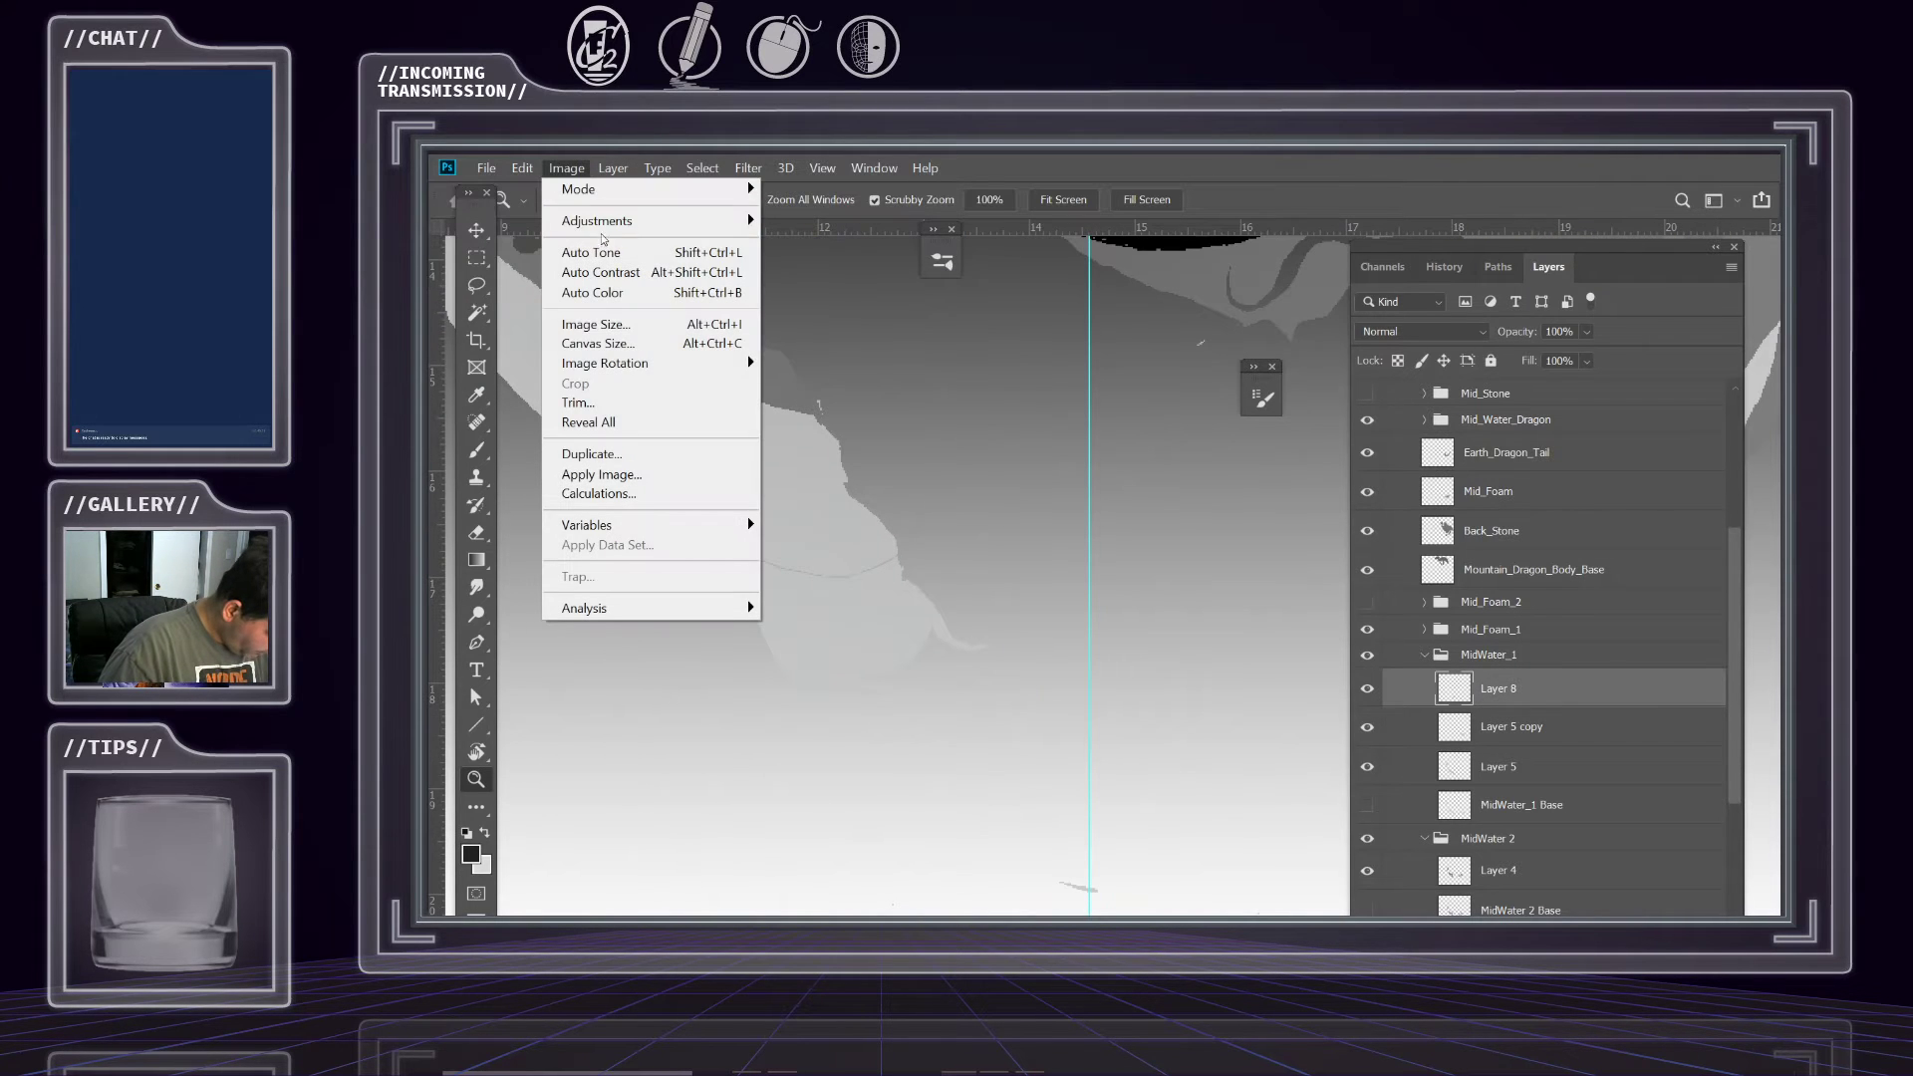
mouse_move(679, 234)
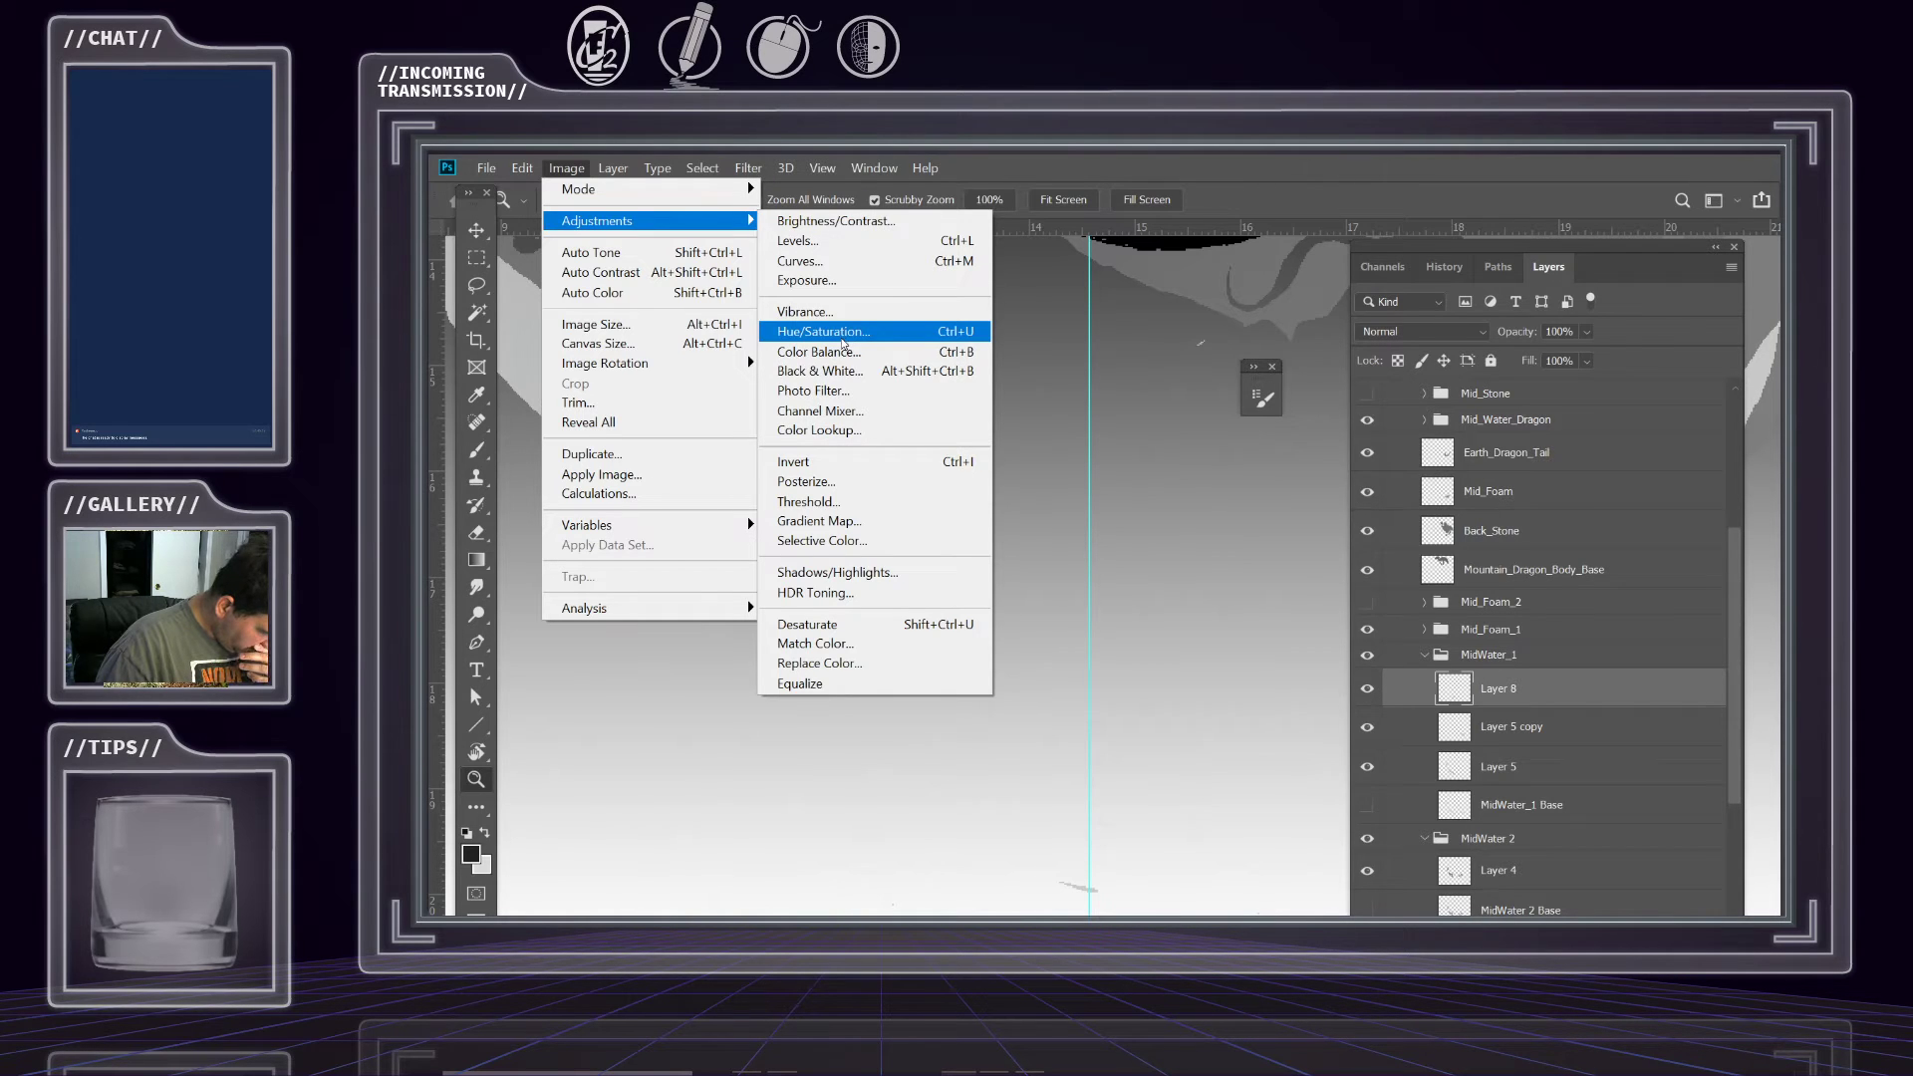
left_click(842, 335)
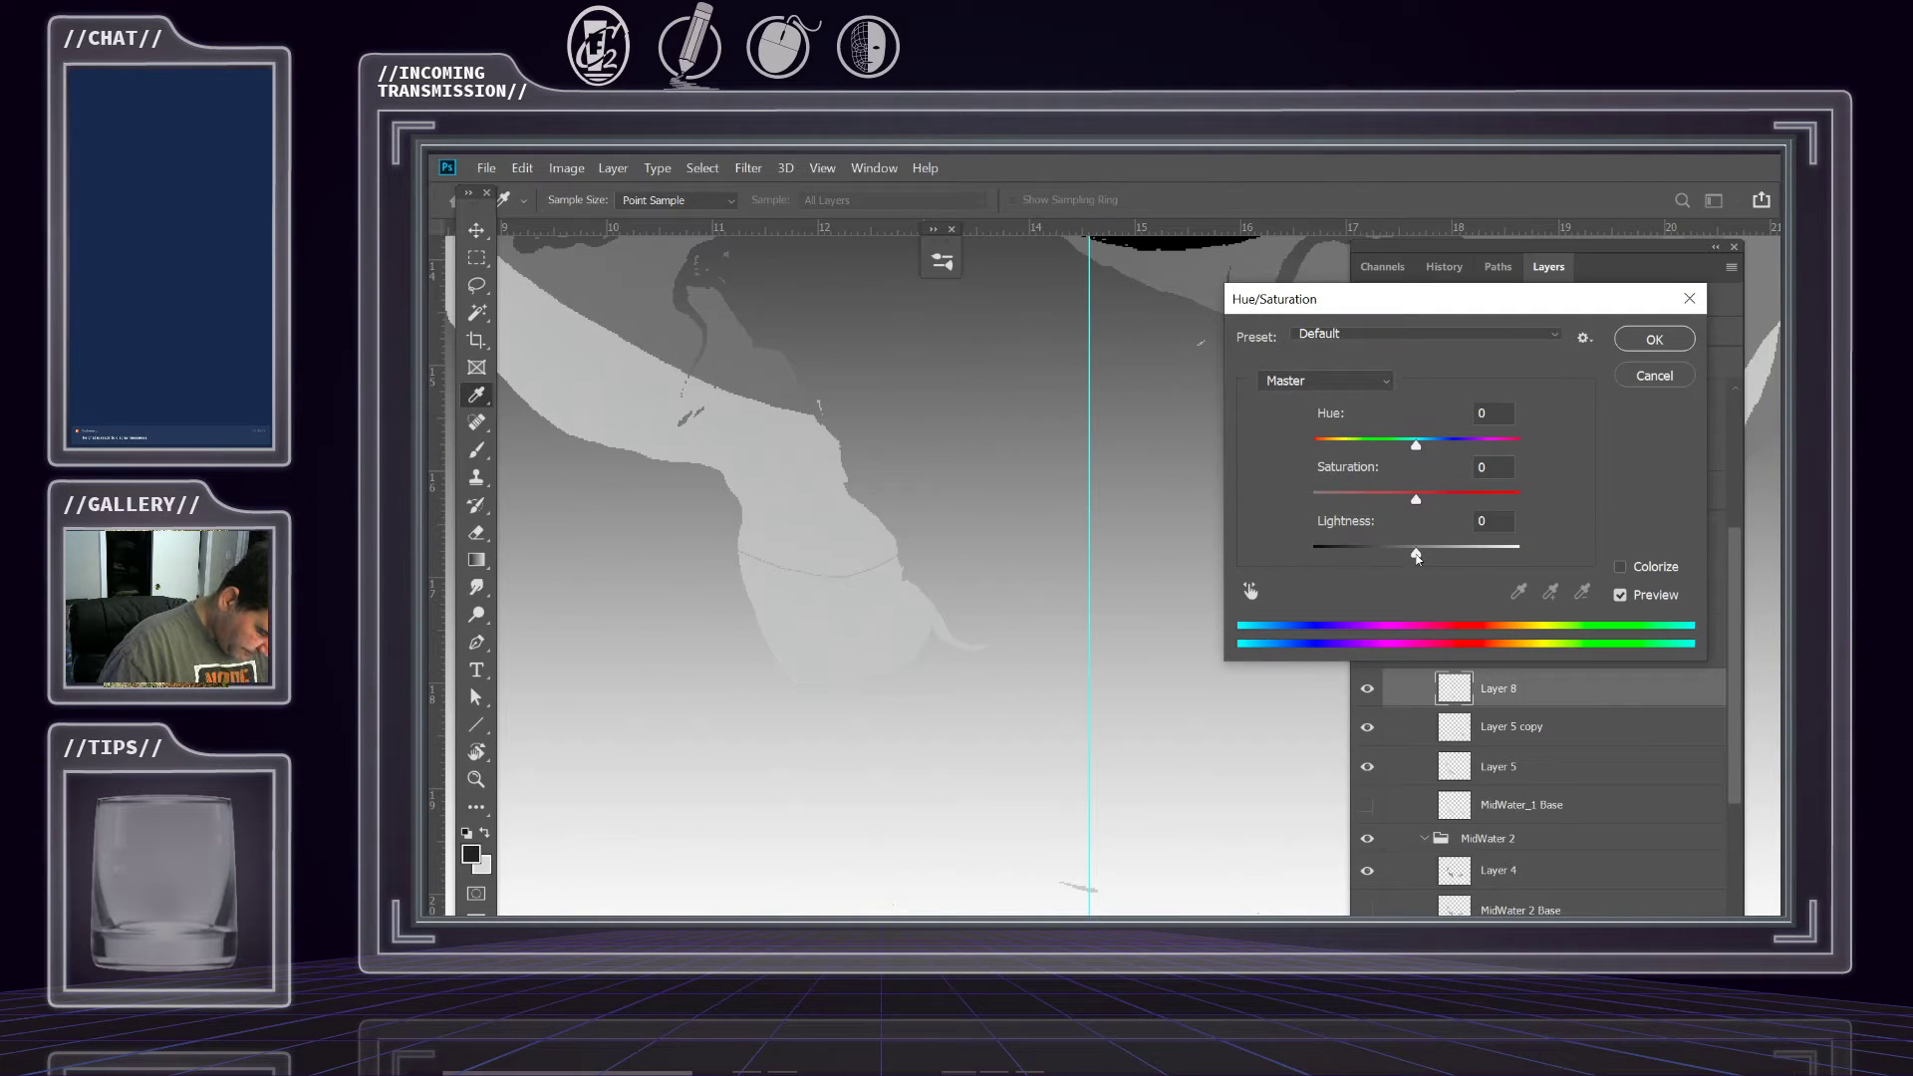
left_click_drag(1416, 557, 1419, 556)
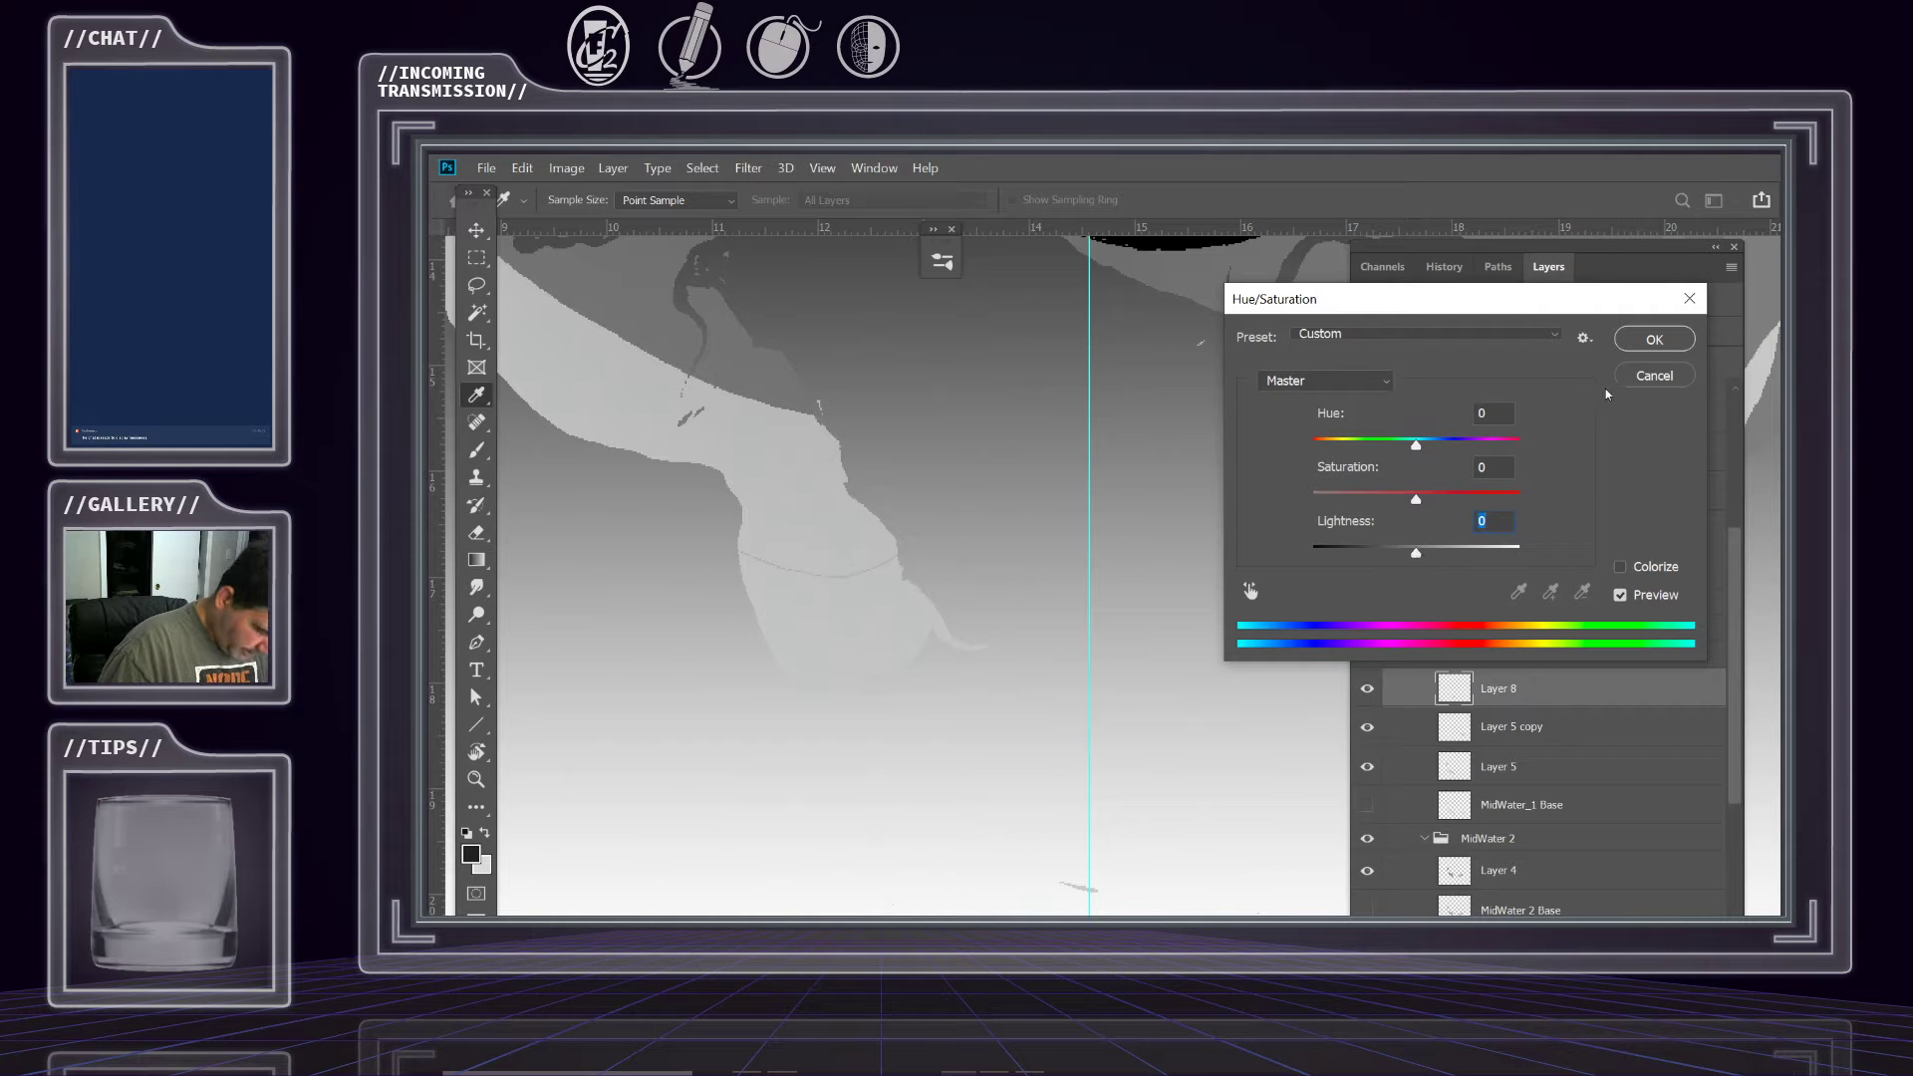
left_click(1654, 341)
Start a Hue/Saturation adjustment on Layer 5 copy in the MidWater_1 group and try lightness -8.
key("z")
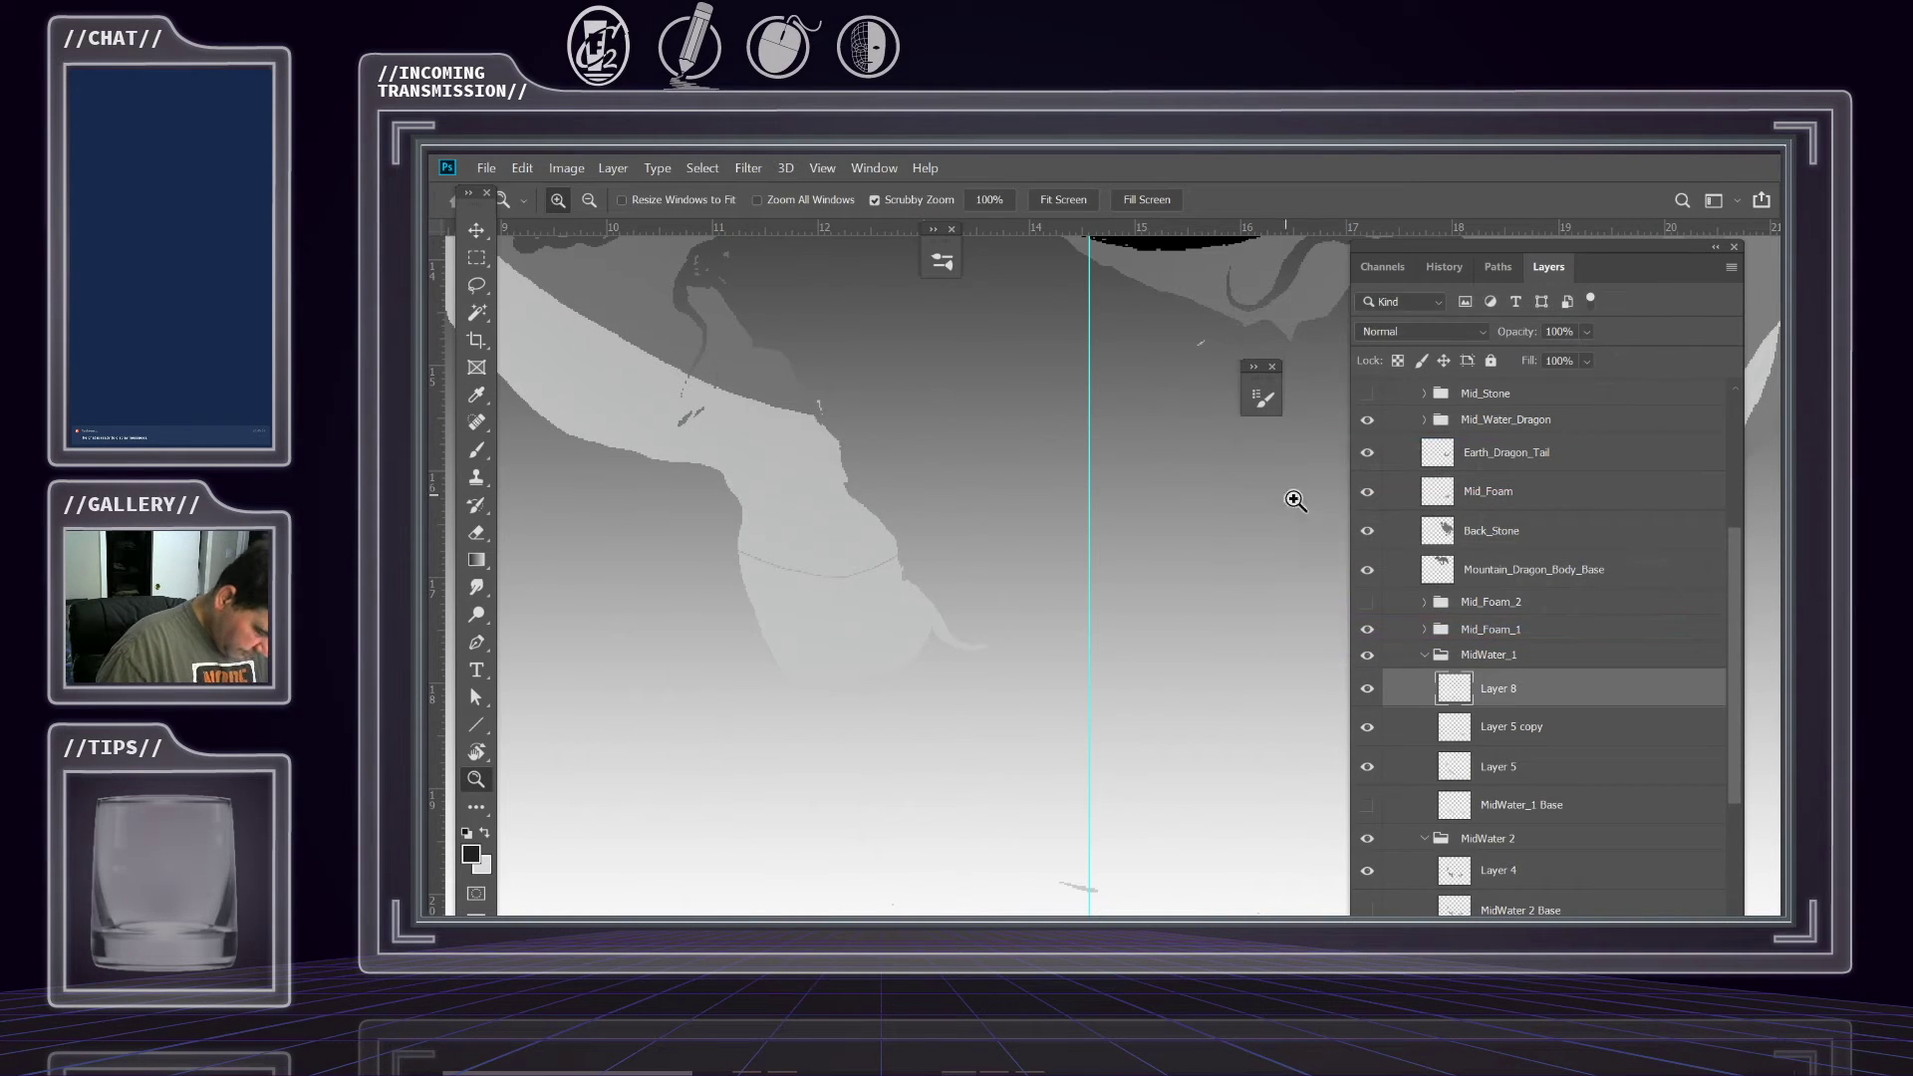
left_click(1514, 730)
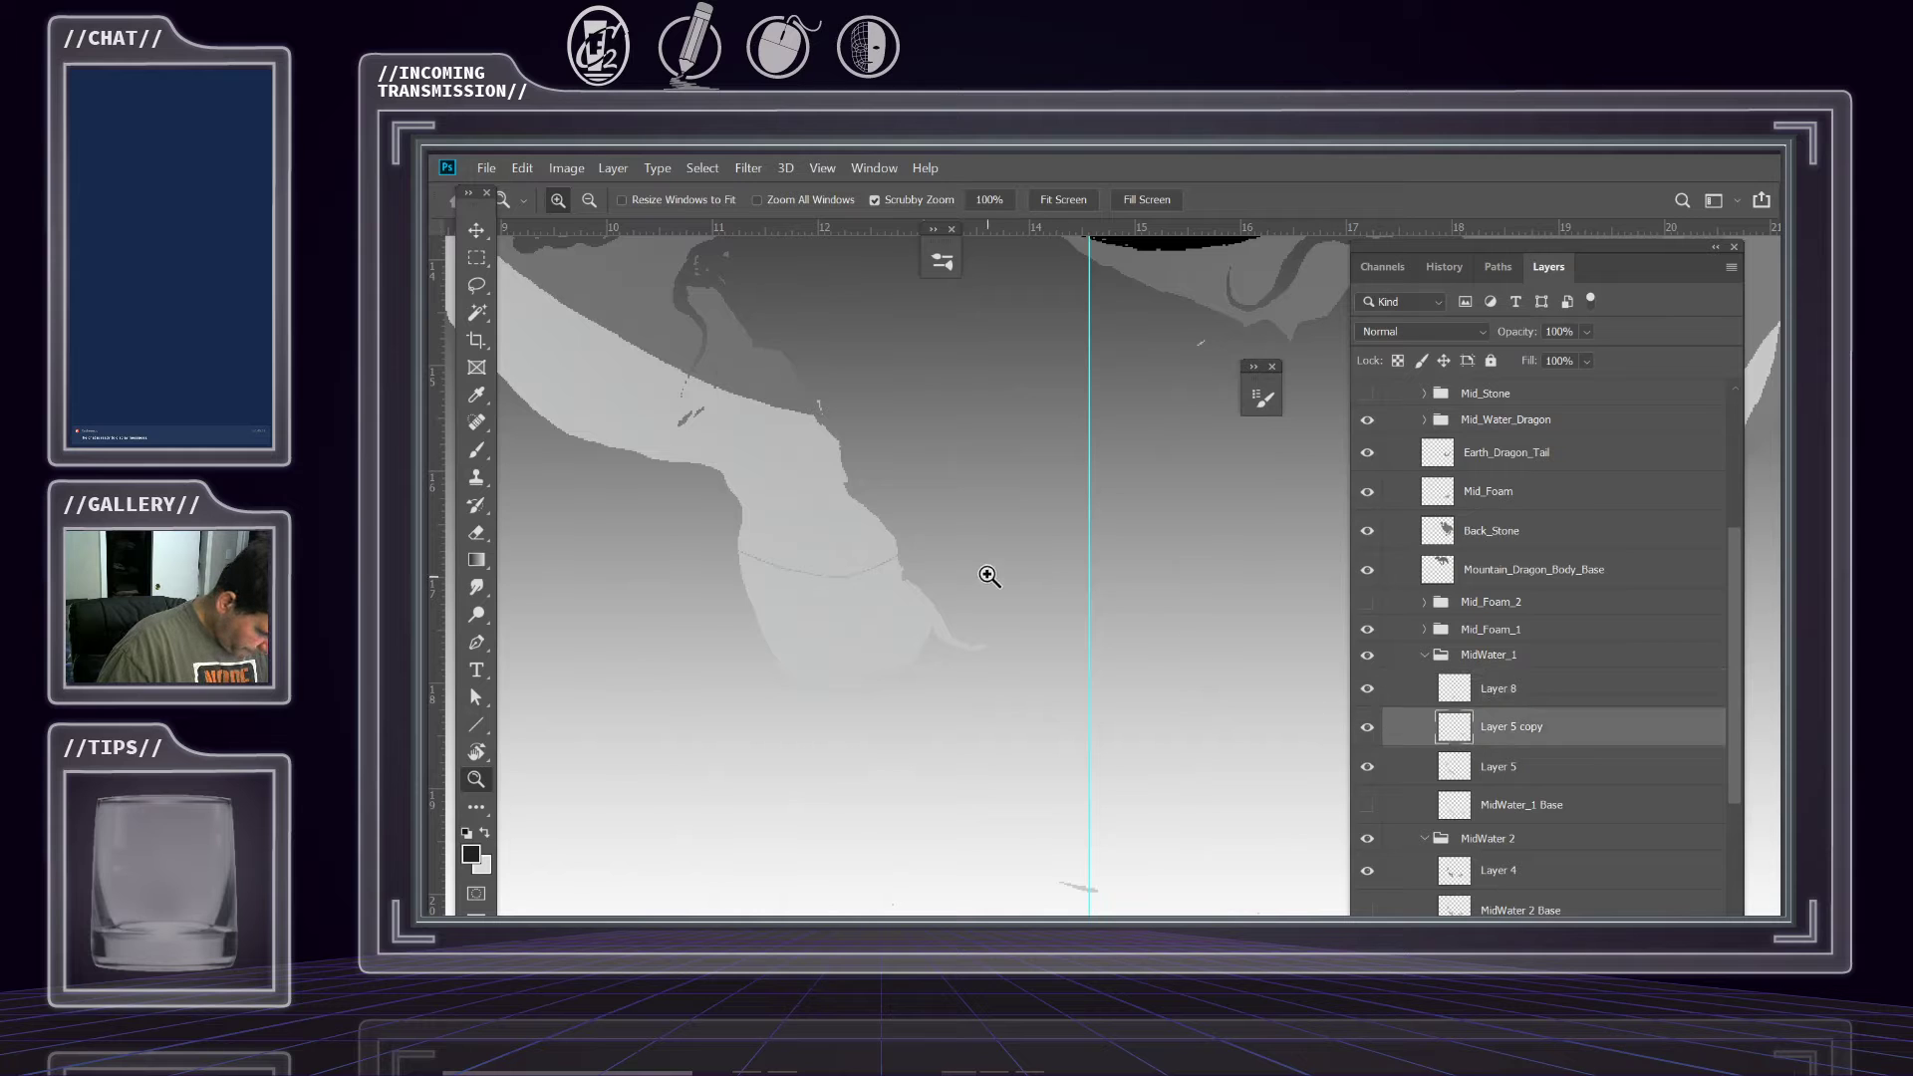
left_click_drag(980, 591, 960, 596)
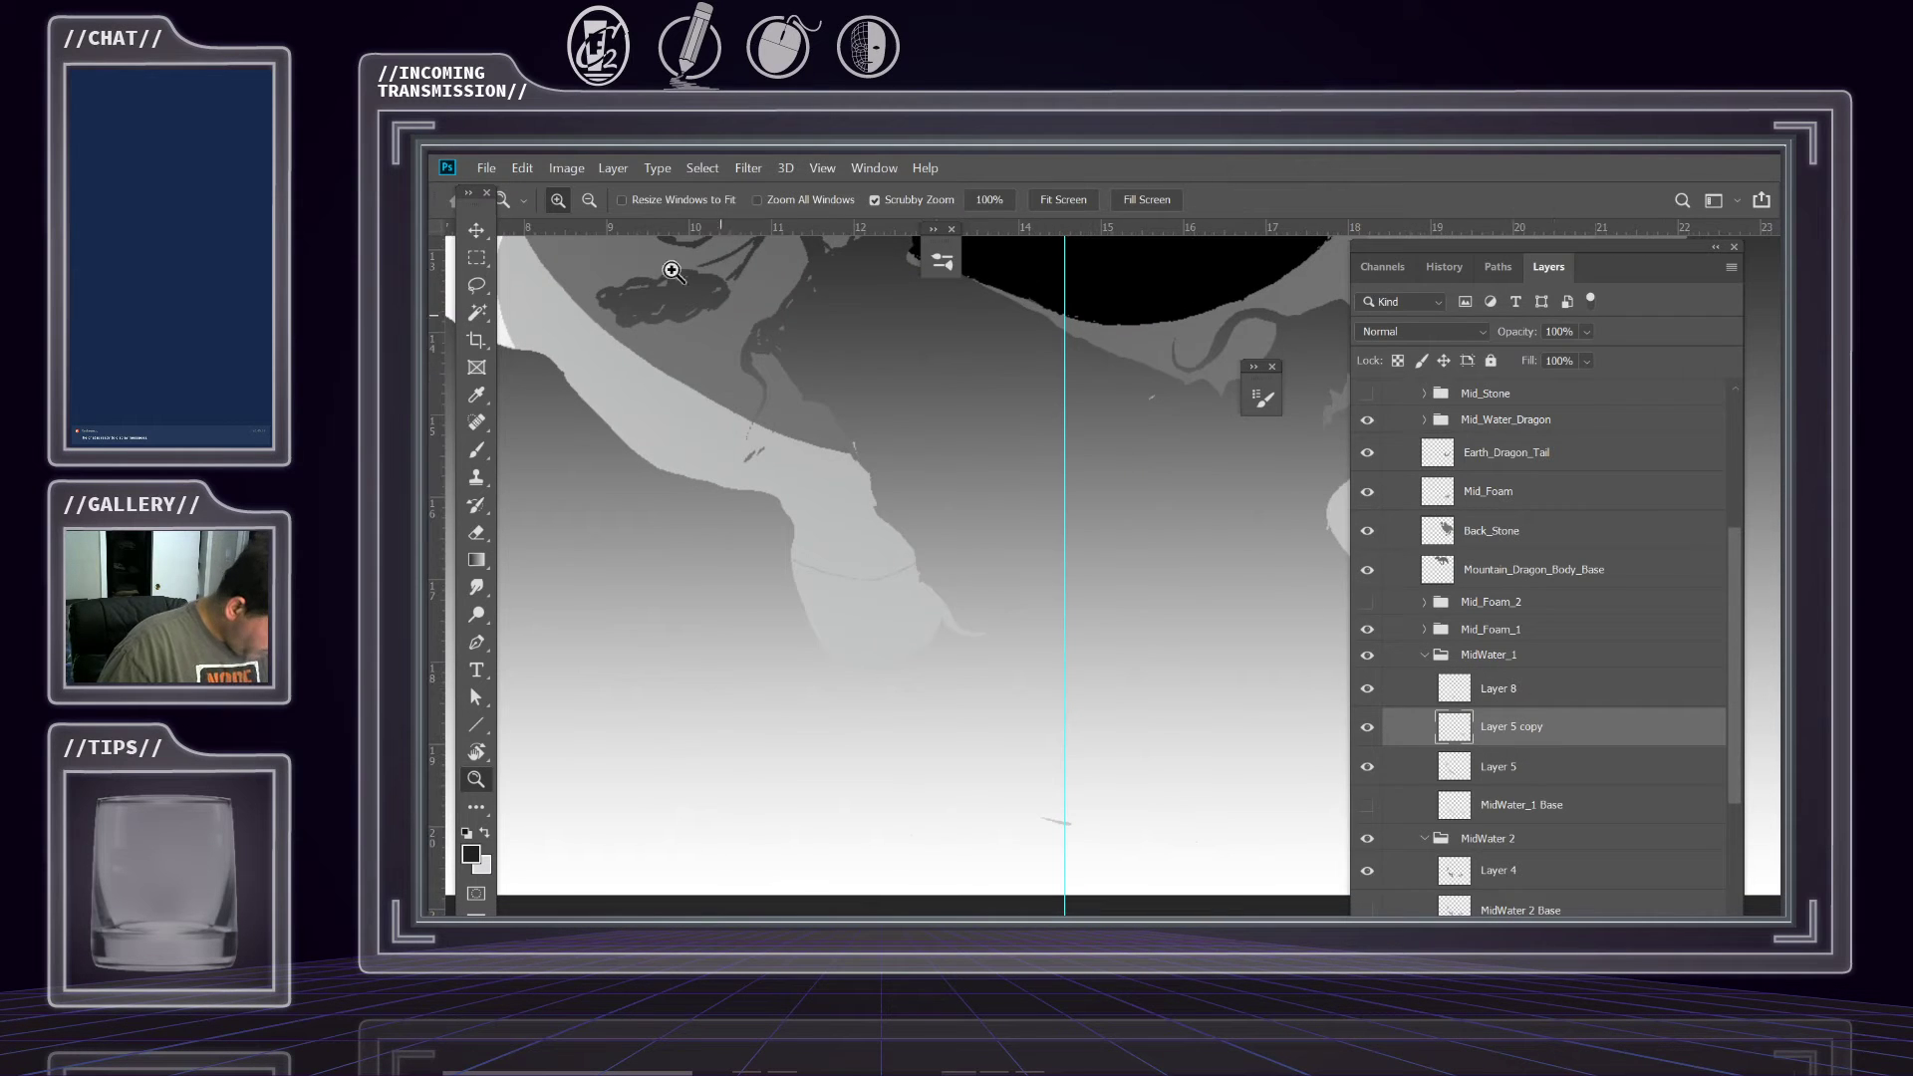
left_click(519, 168)
mouse_move(566, 167)
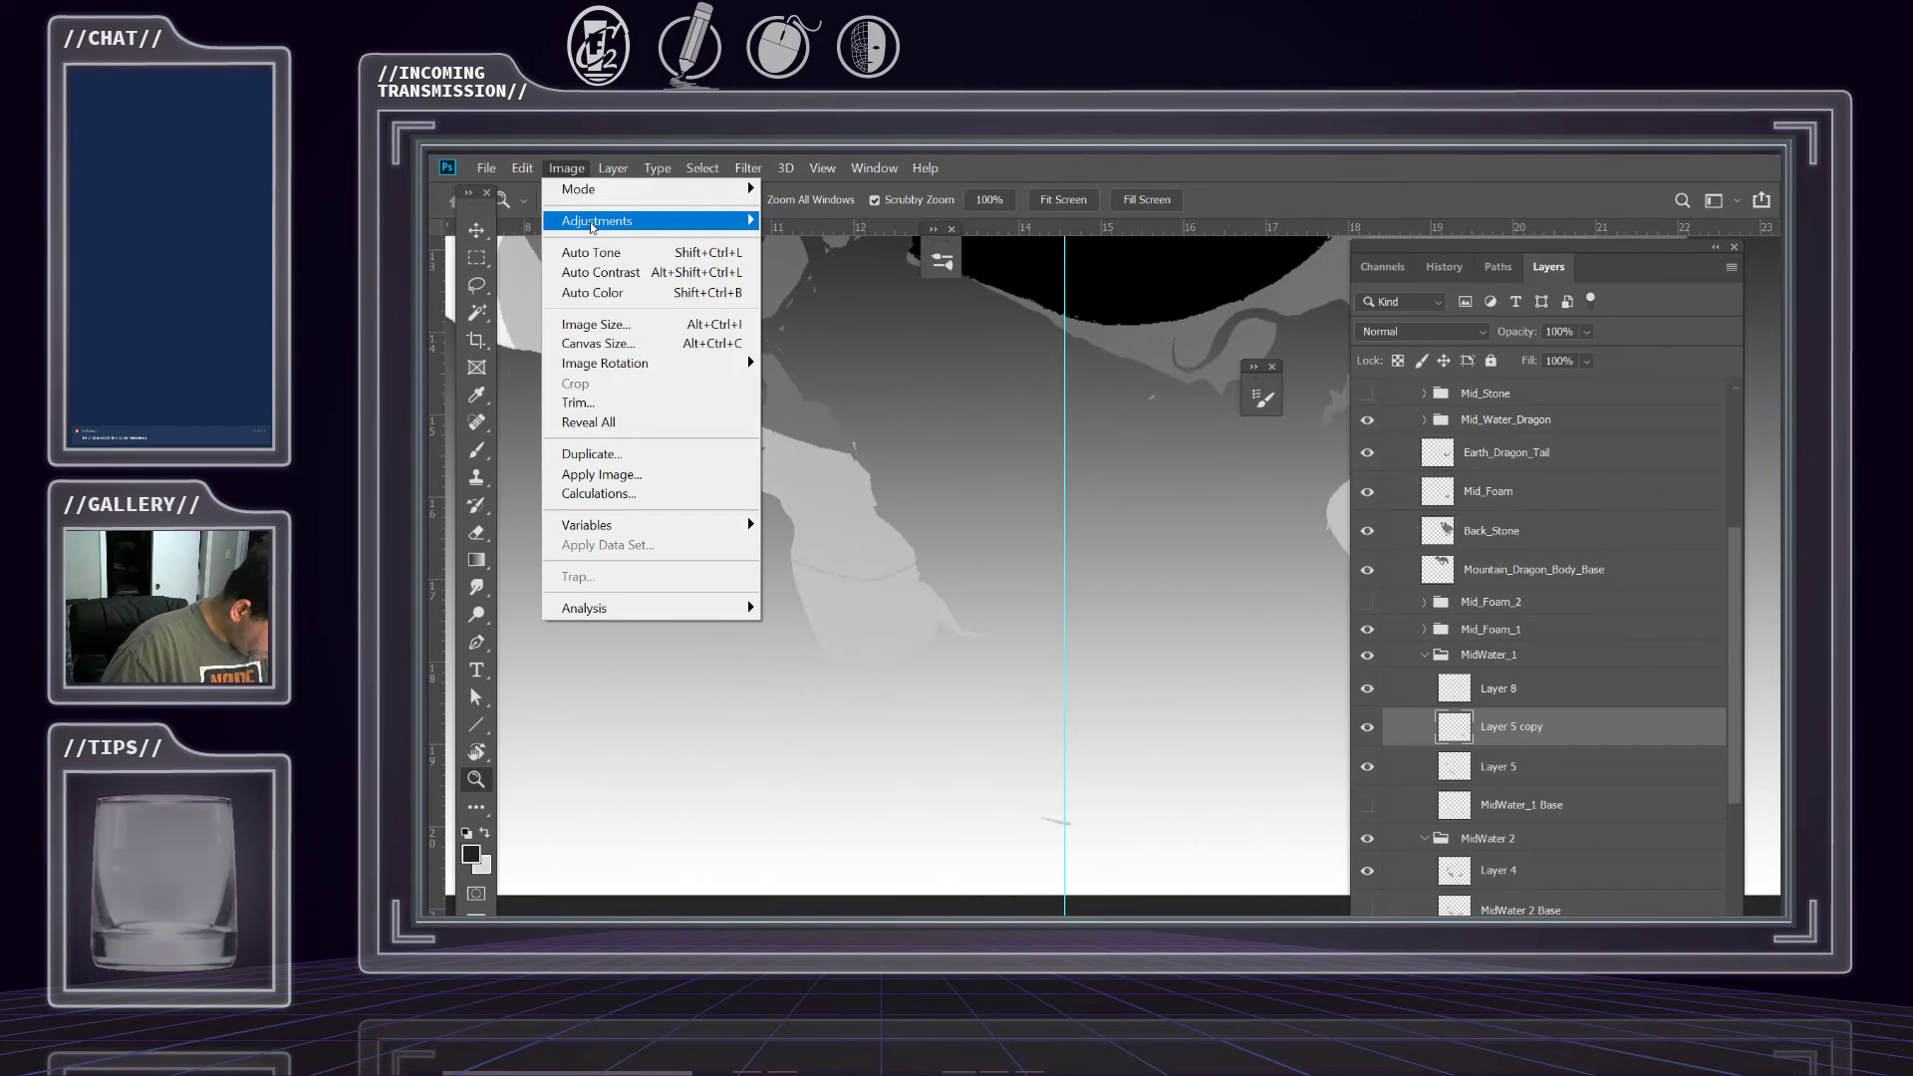
mouse_move(595, 229)
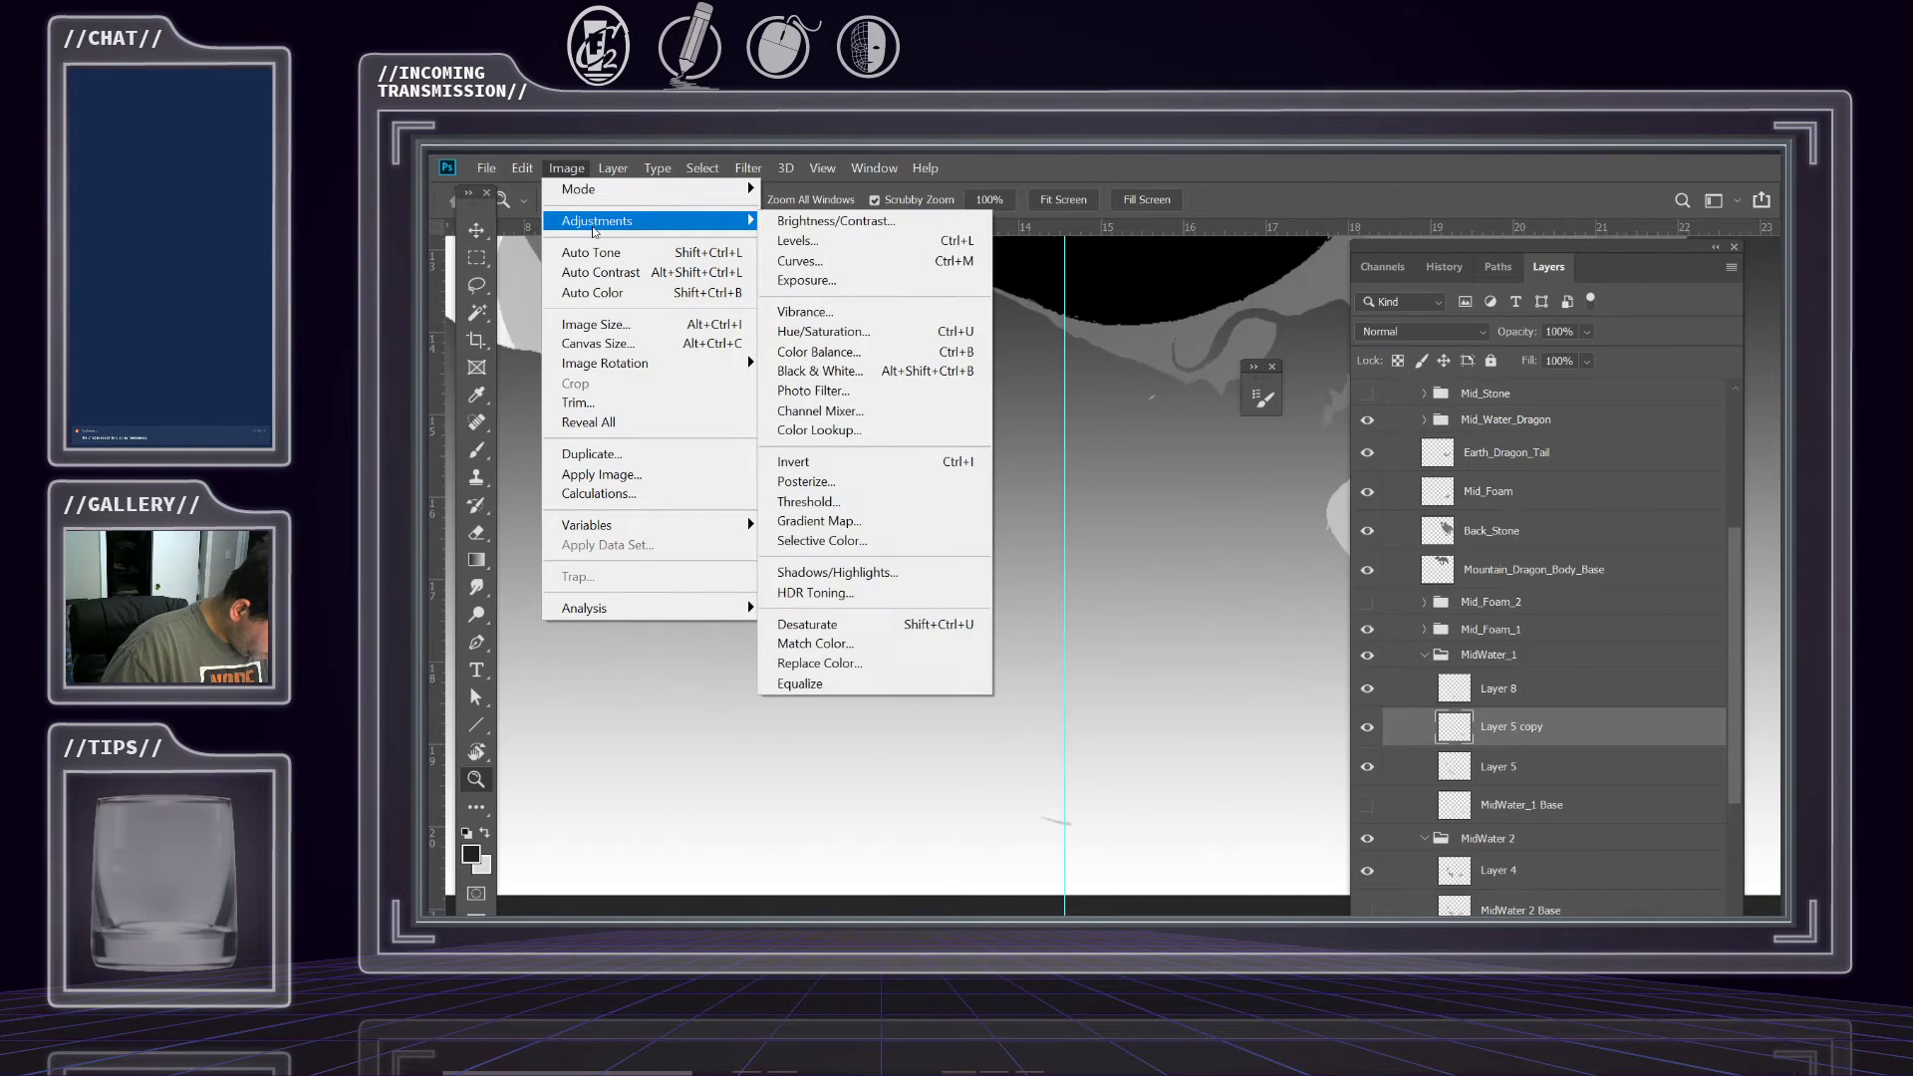
left_click(833, 330)
mouse_move(1416, 556)
left_mouse_down()
mouse_move(1377, 564)
mouse_move(1408, 558)
left_mouse_up()
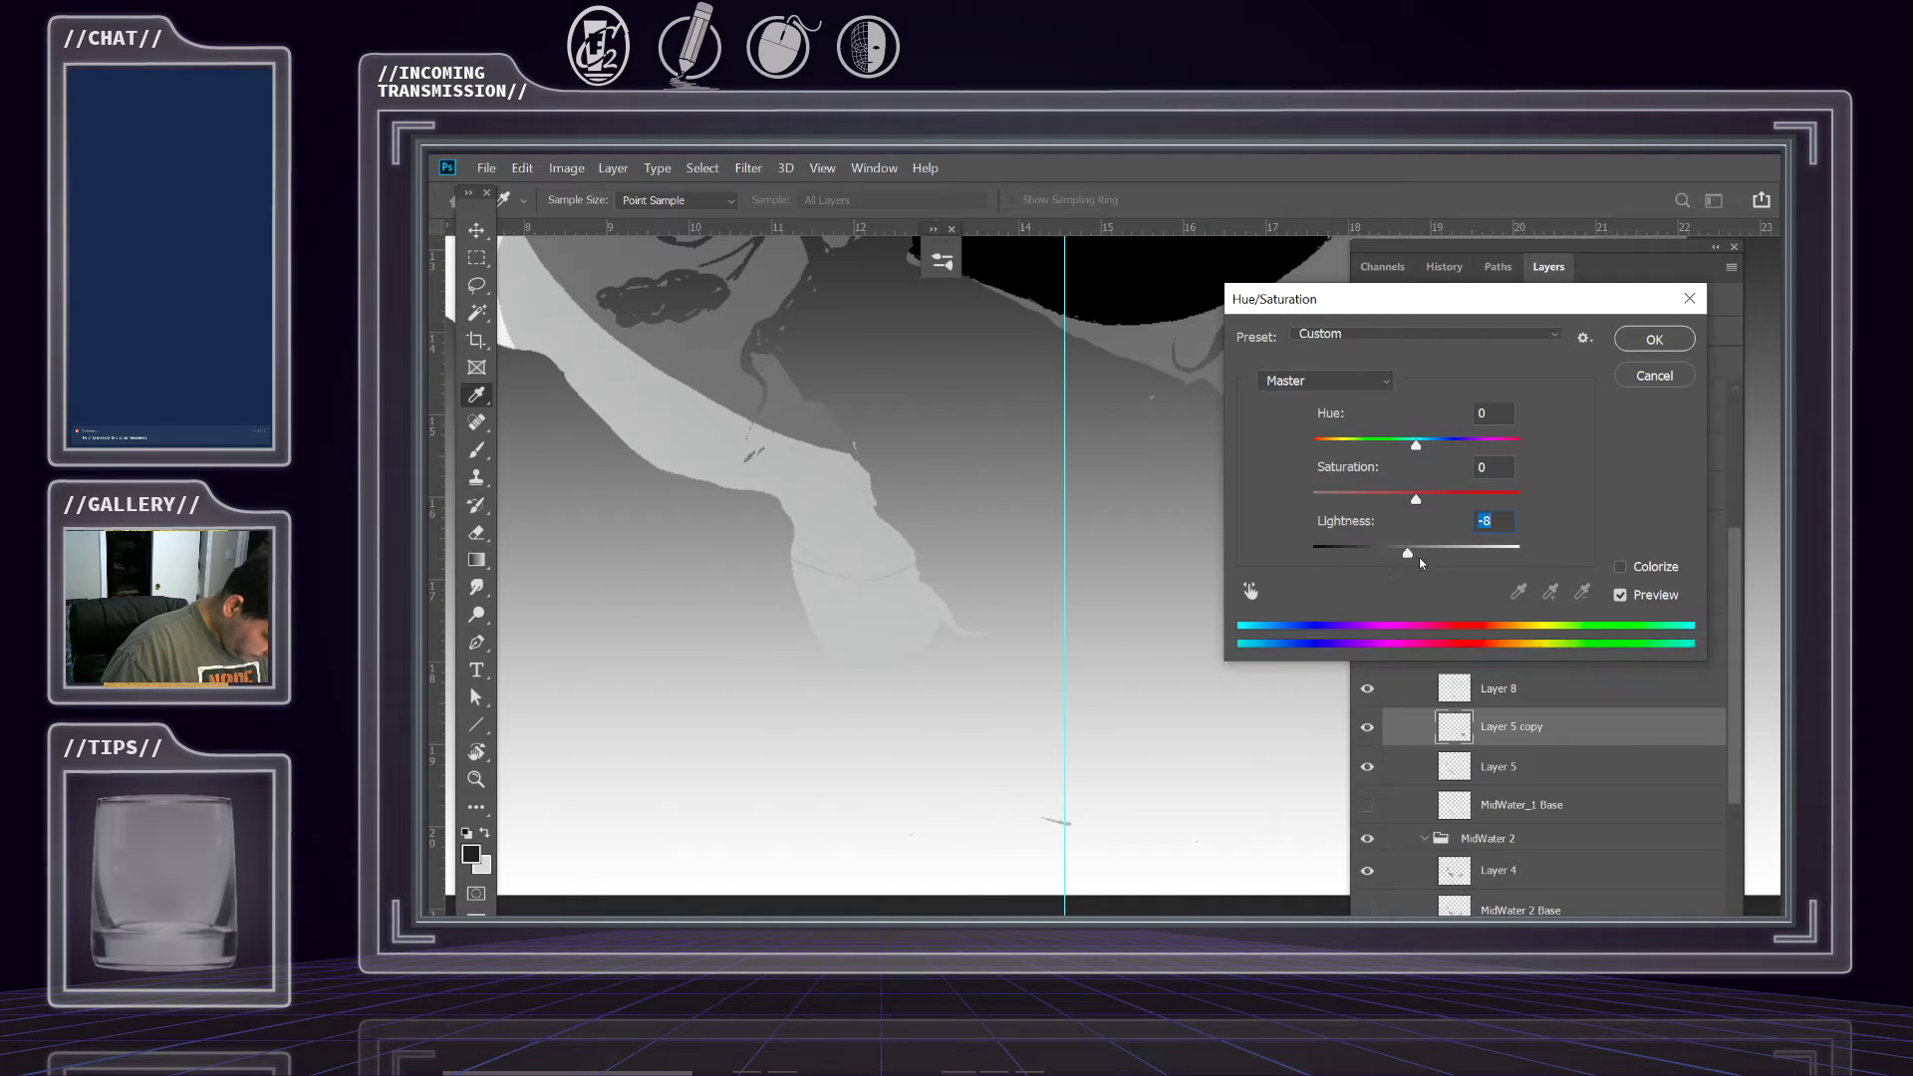
Uncover the dragon-side splash by moving the dialog and Layers panel aside, set Layer 5 copy's lightness to -10 and apply it.
left_click_drag(1427, 306, 737, 461)
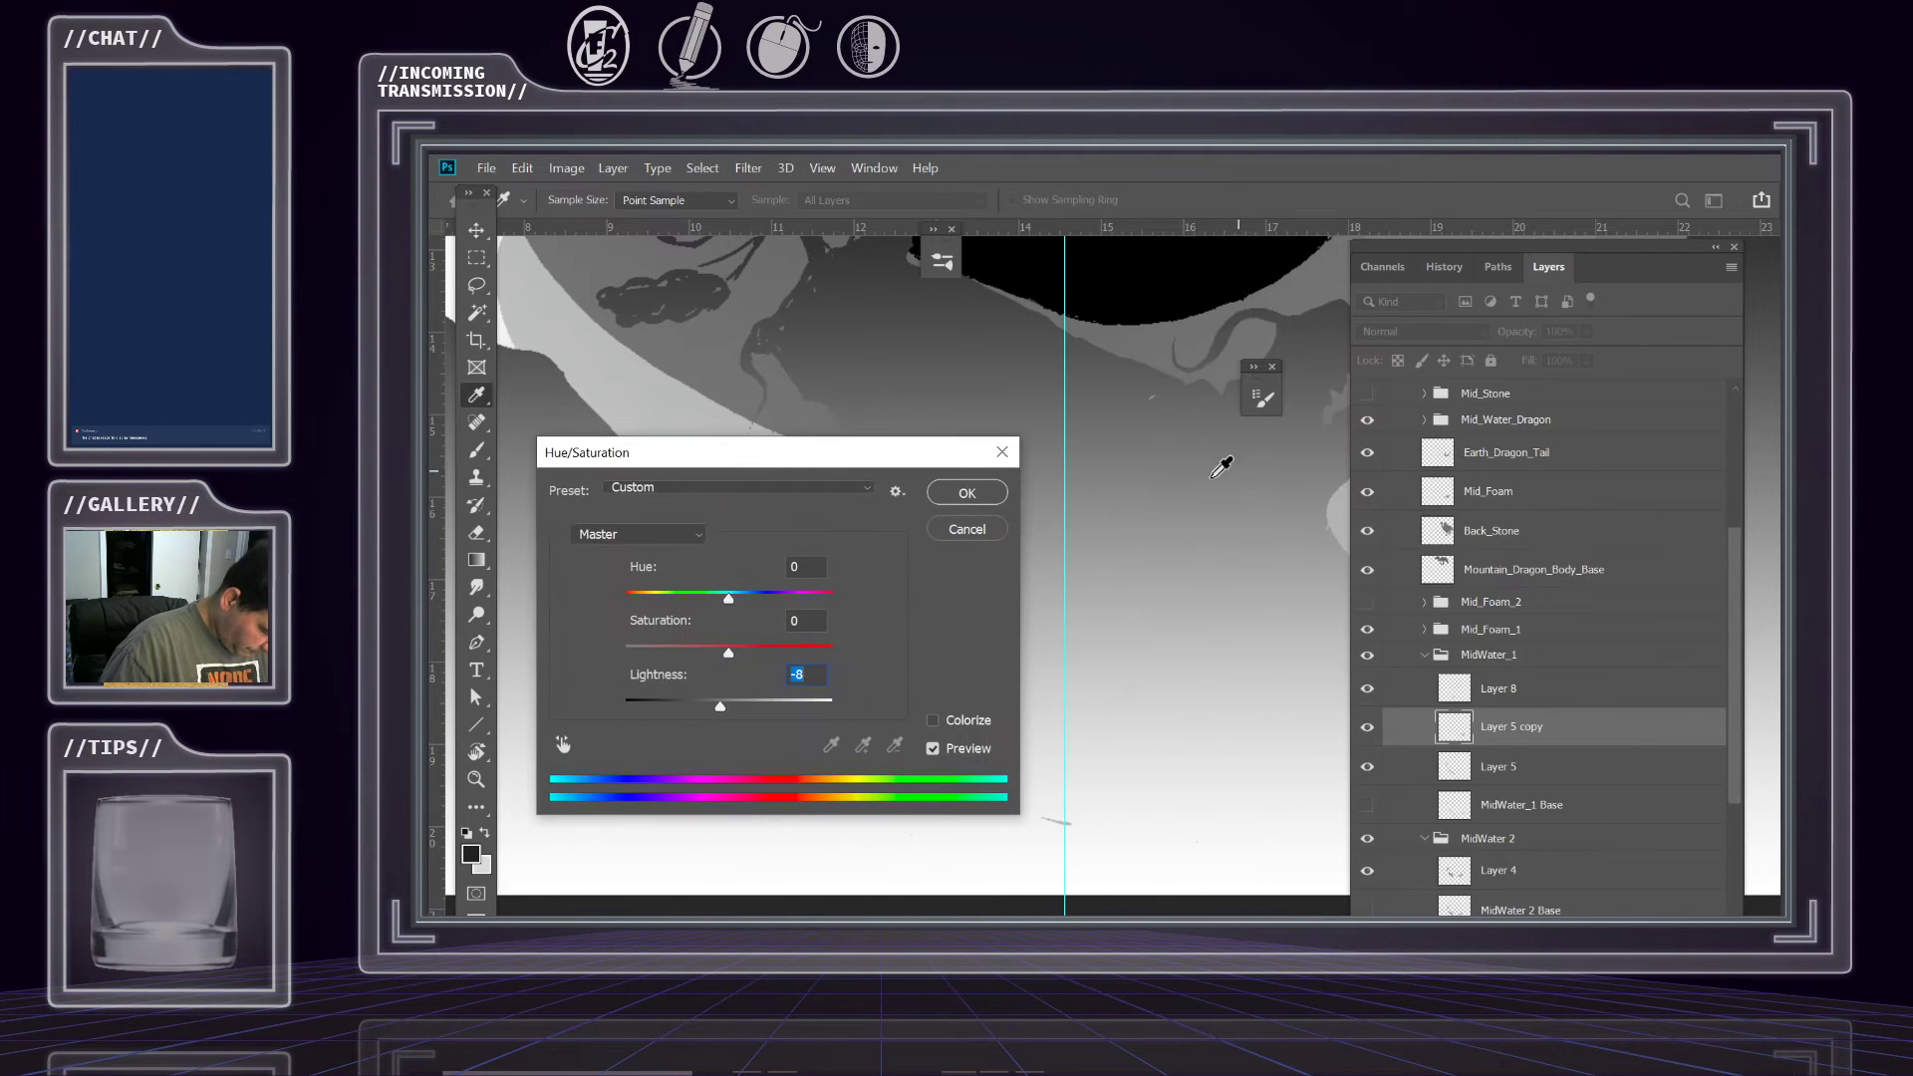
mouse_move(720, 709)
left_mouse_down()
mouse_move(688, 710)
mouse_move(715, 708)
left_mouse_up()
left_click_drag(1395, 249, 1685, 320)
left_click_drag(1495, 543, 1193, 568)
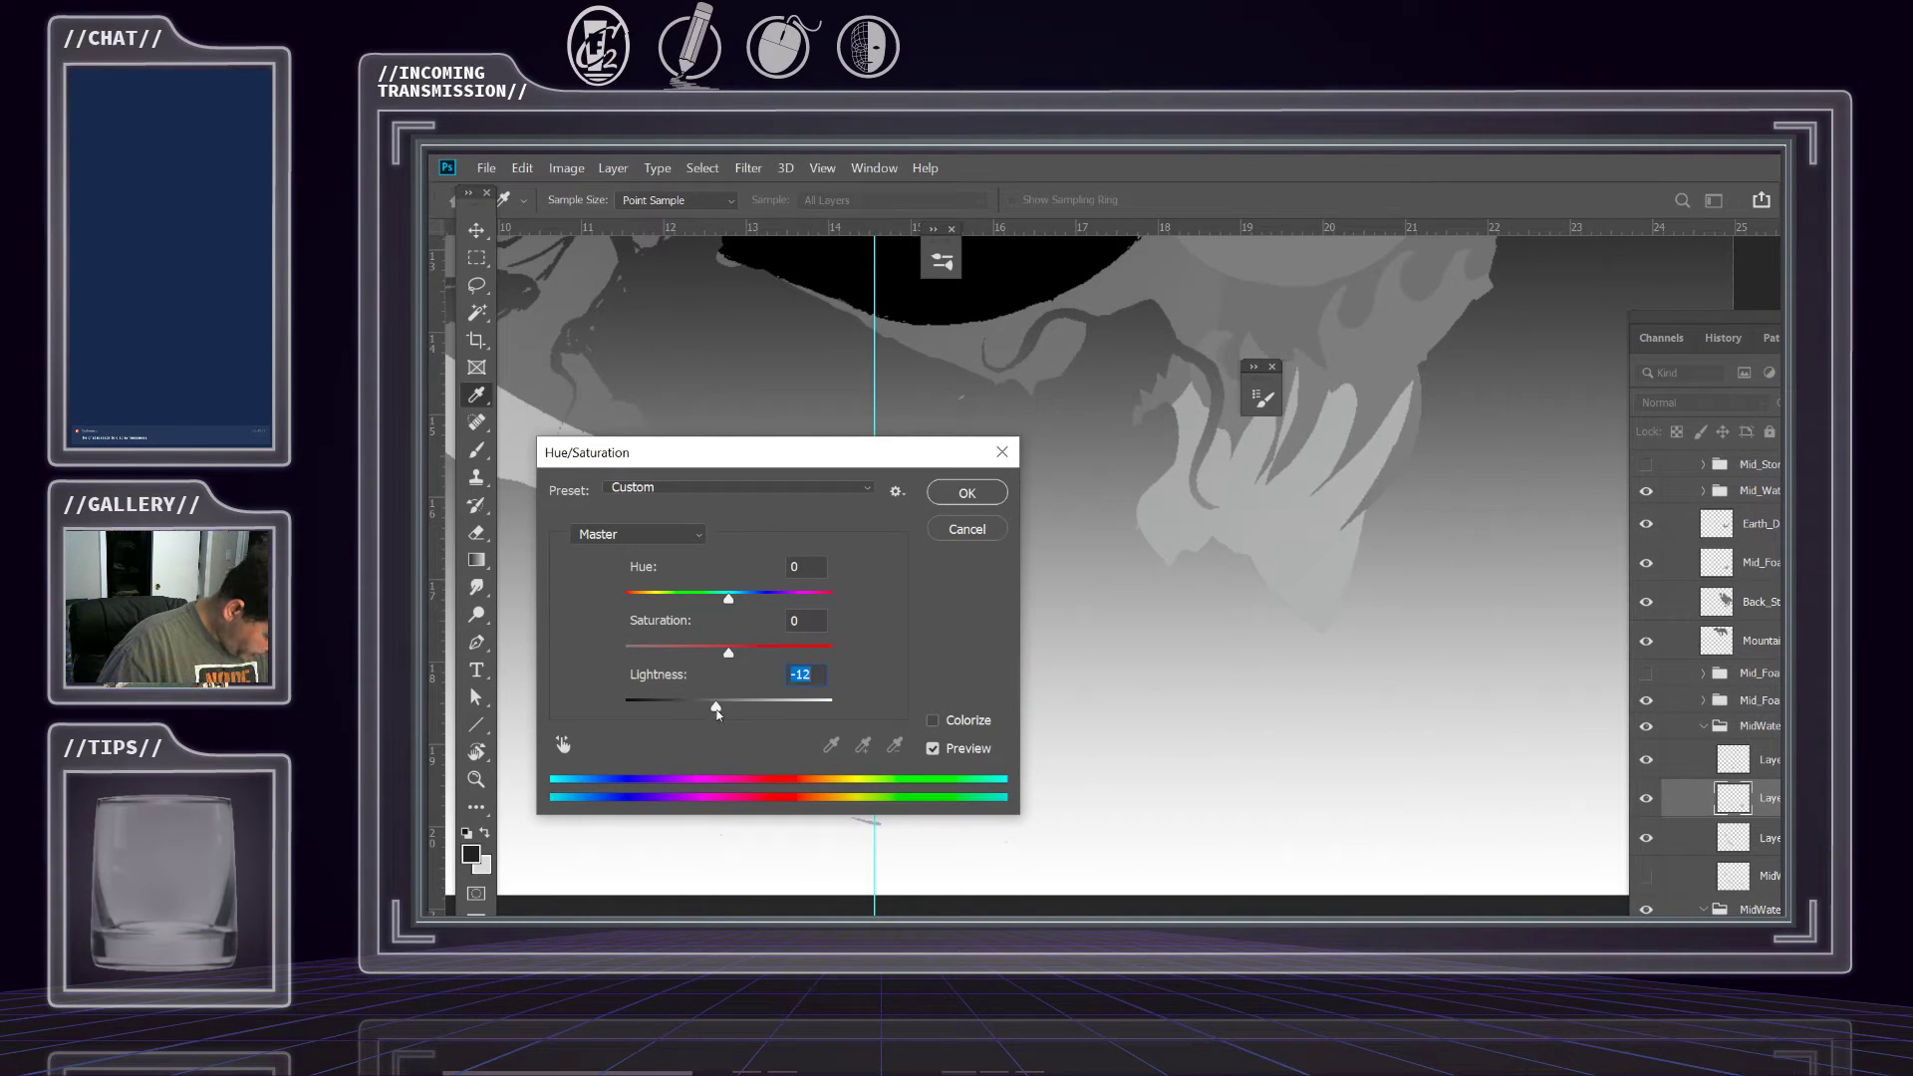
left_click_drag(715, 713, 721, 713)
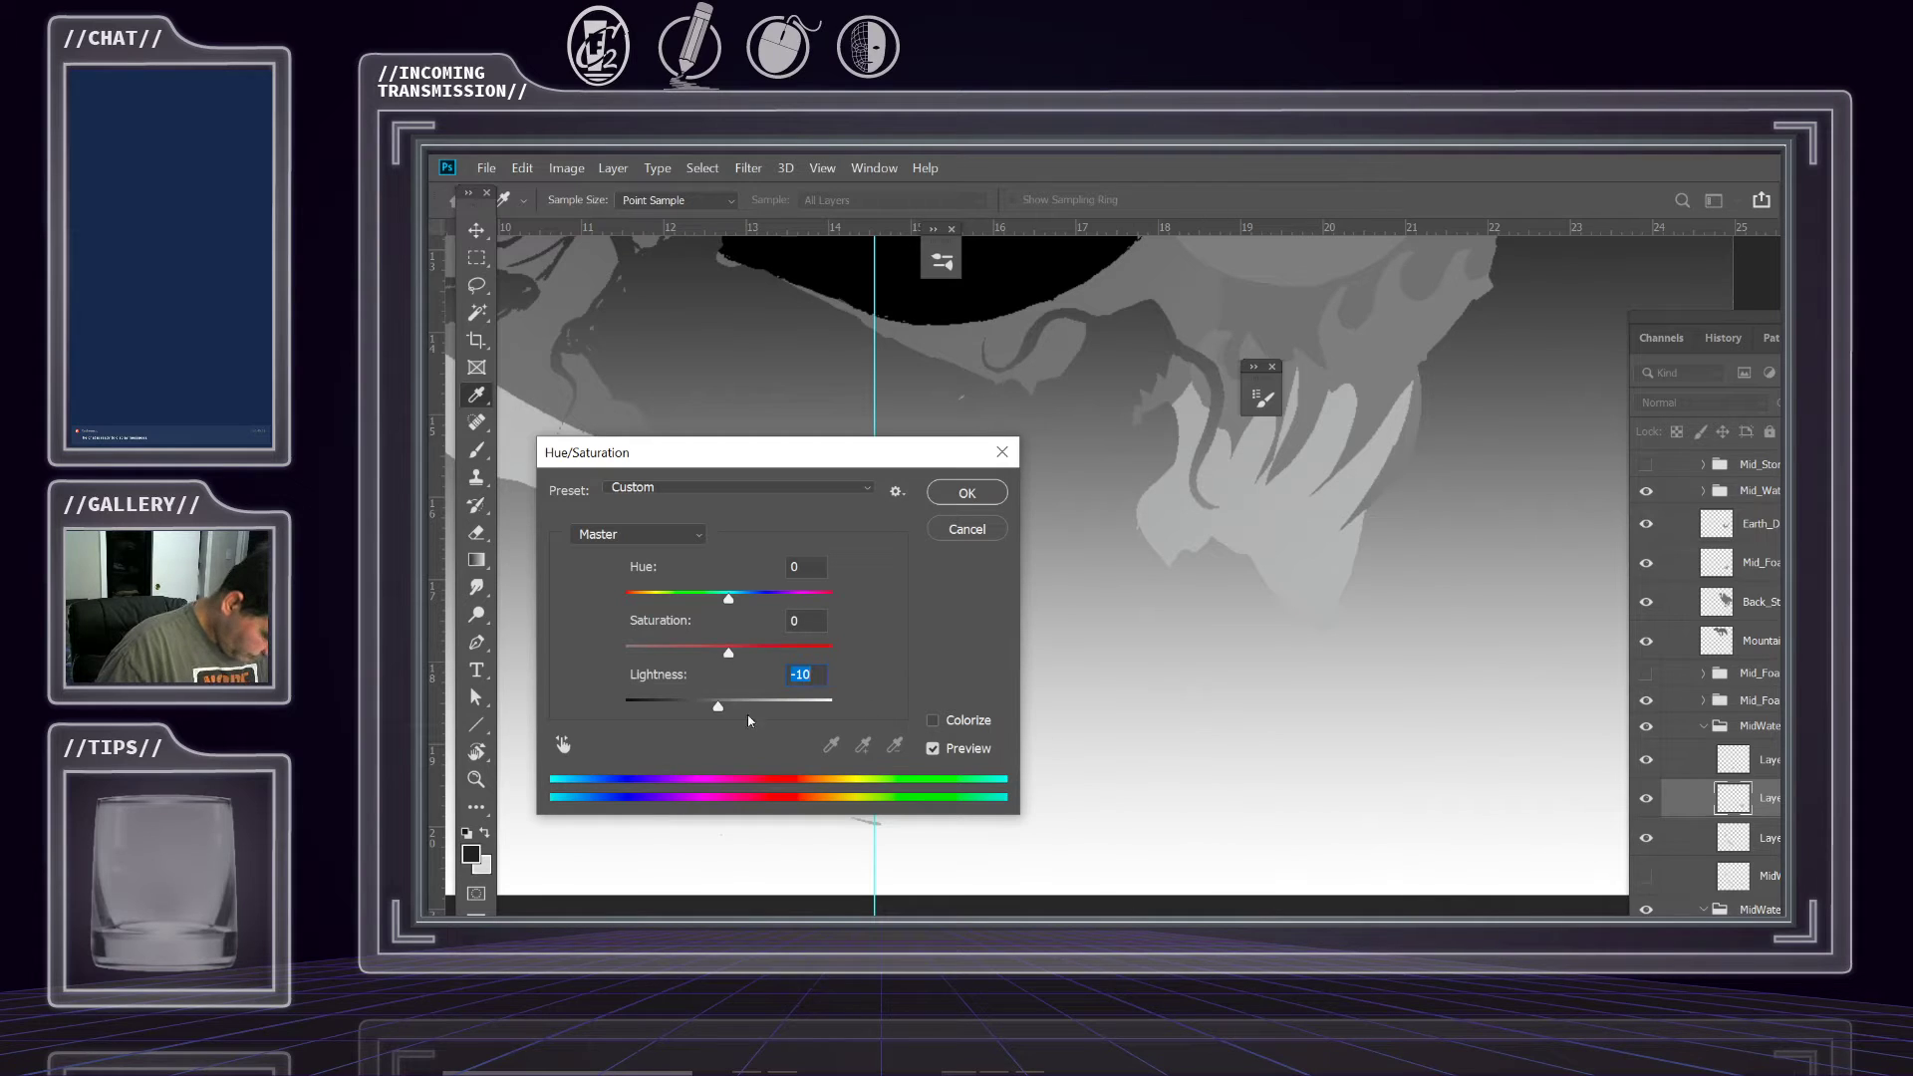
left_click_drag(719, 709, 721, 714)
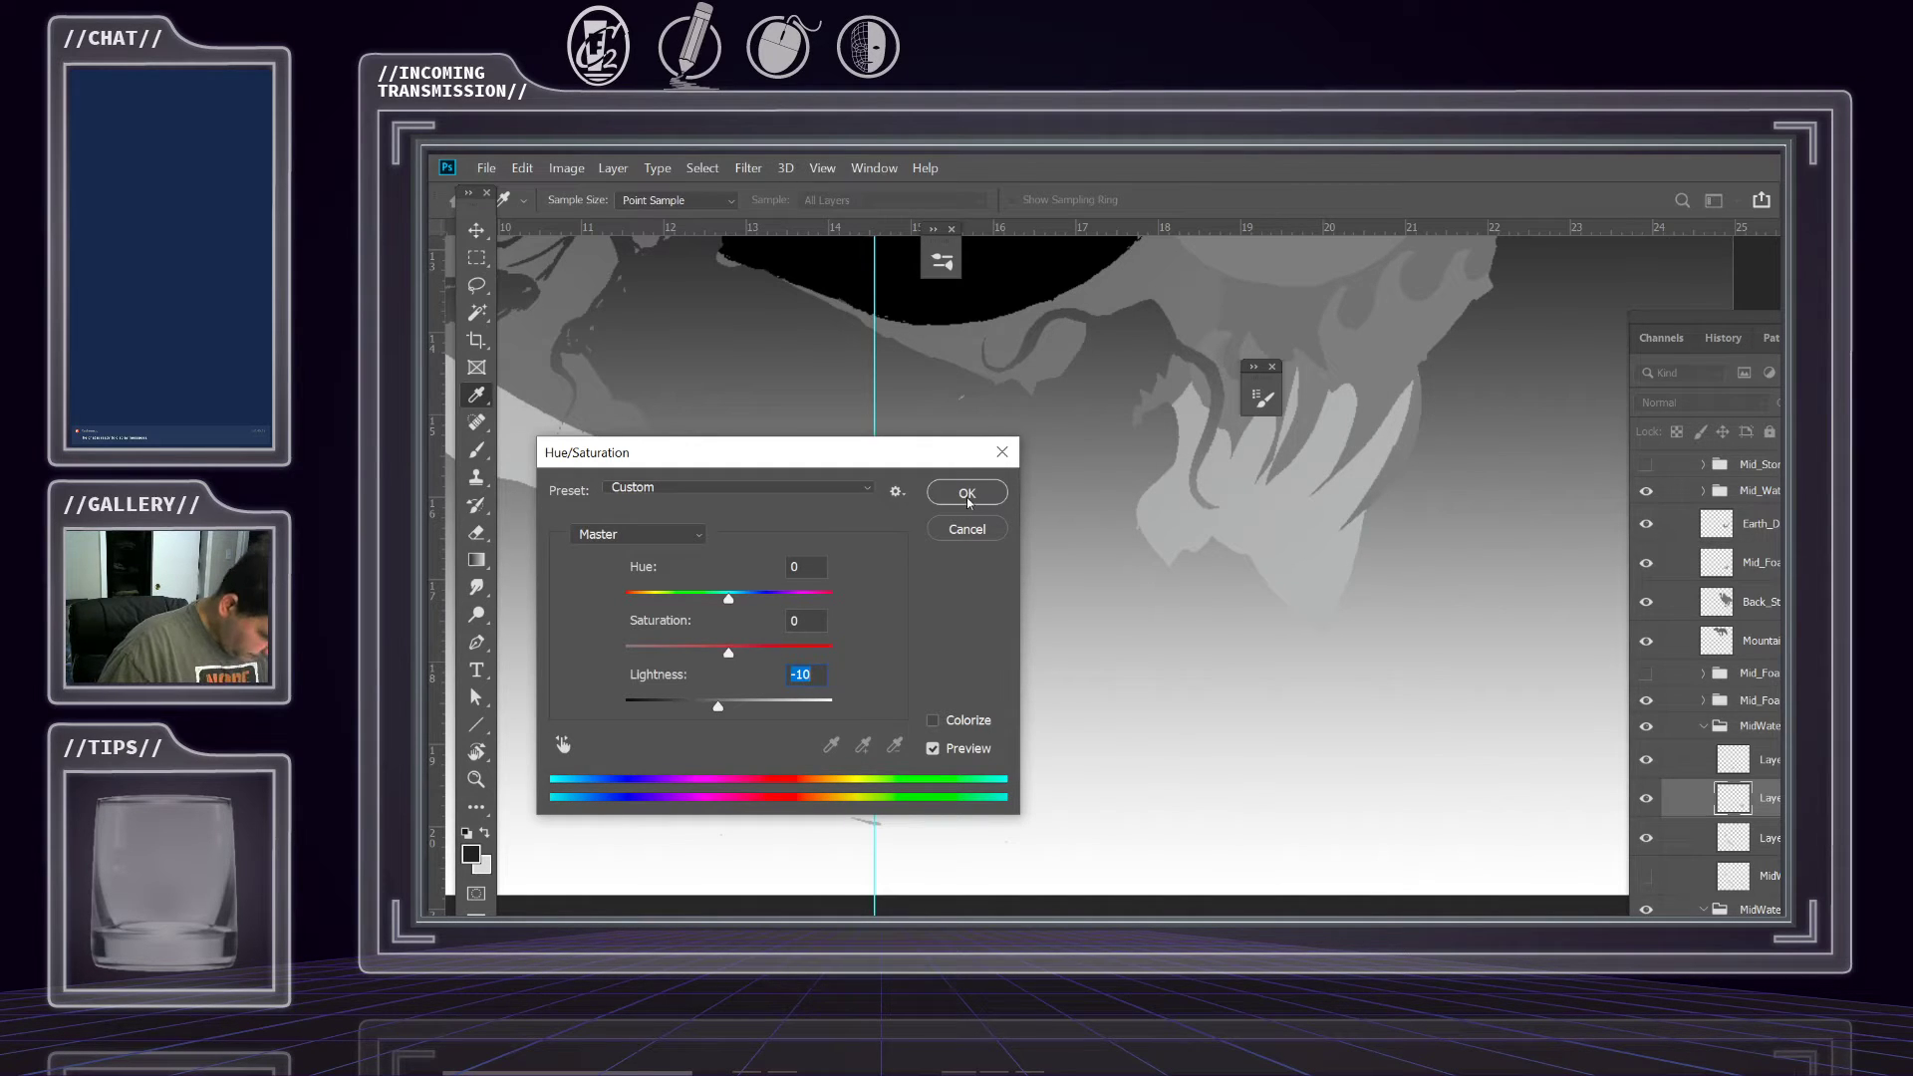
key("Return")
Darken Layer 5, the stream below the wave and tree, with a Hue/Saturation lightness of -19.
key("z")
left_click_drag(1017, 628, 1162, 631)
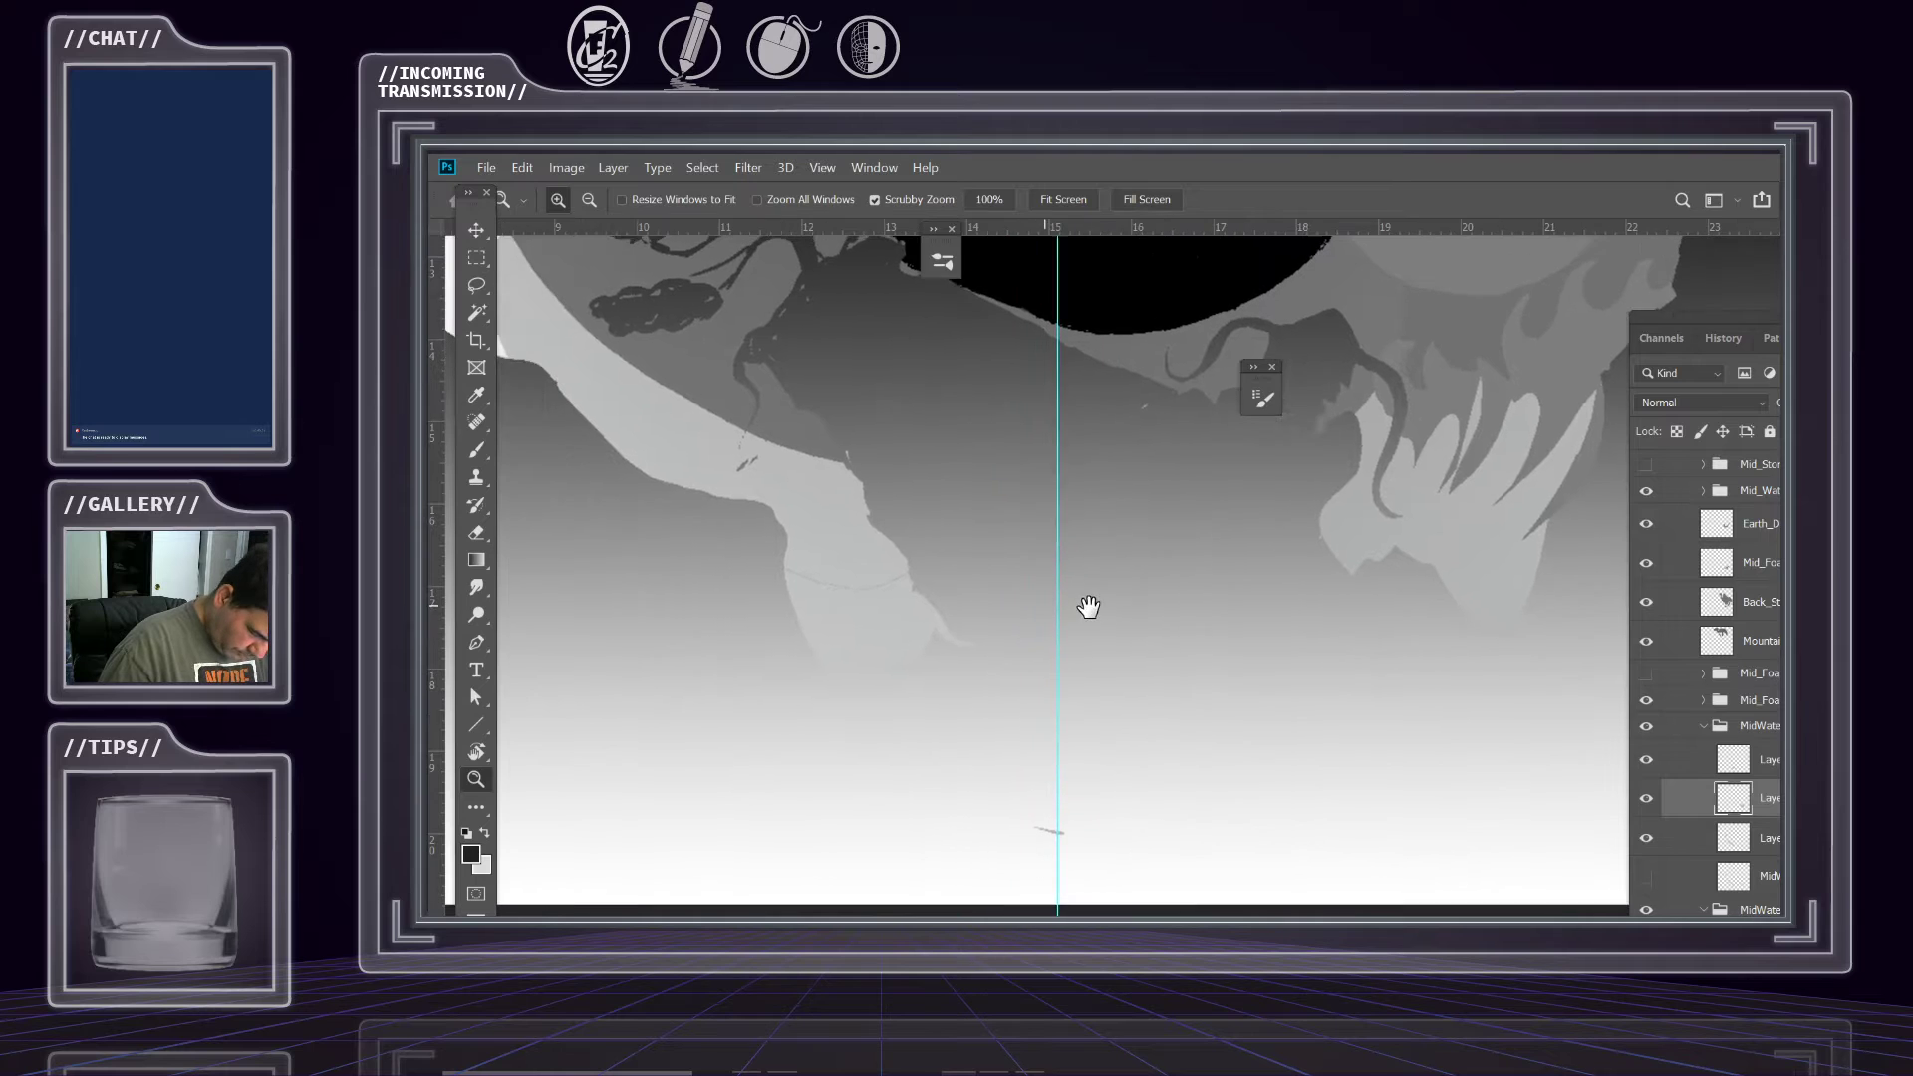
left_click(1760, 843)
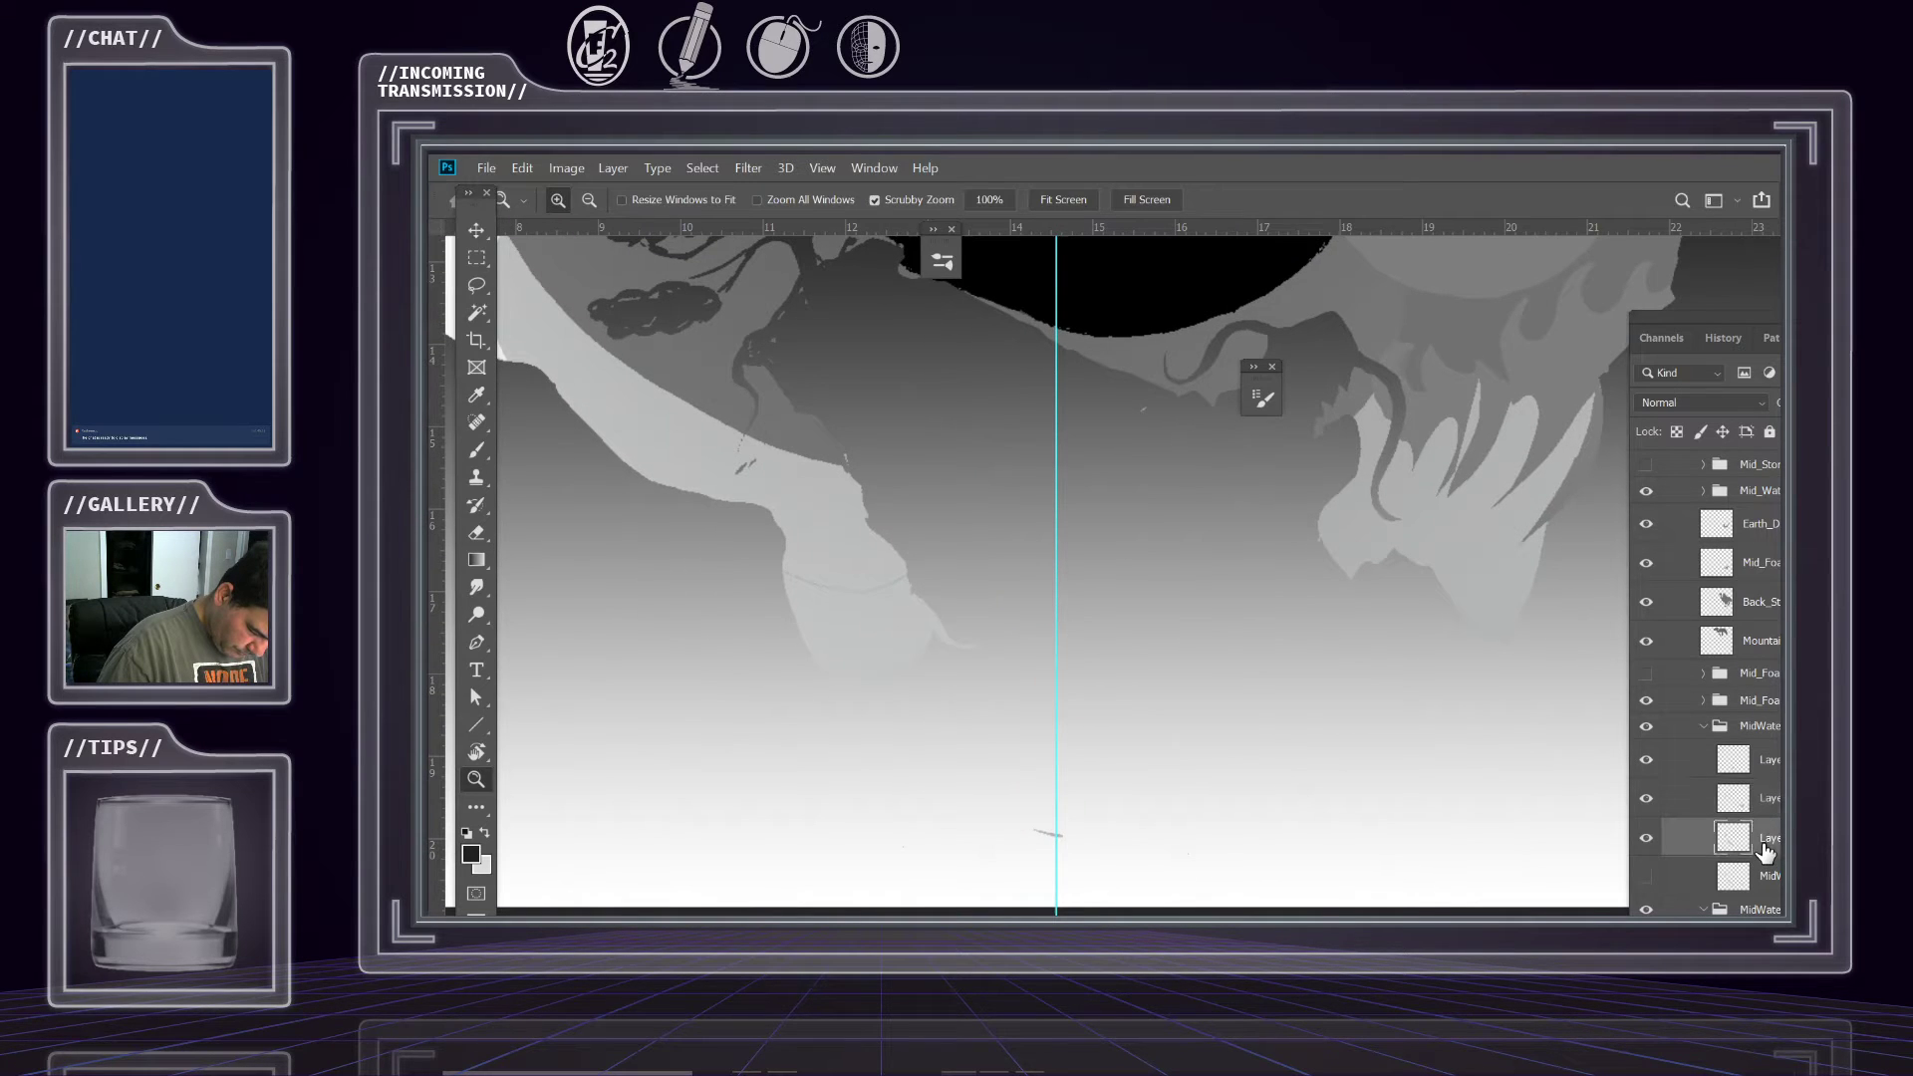
left_click(566, 167)
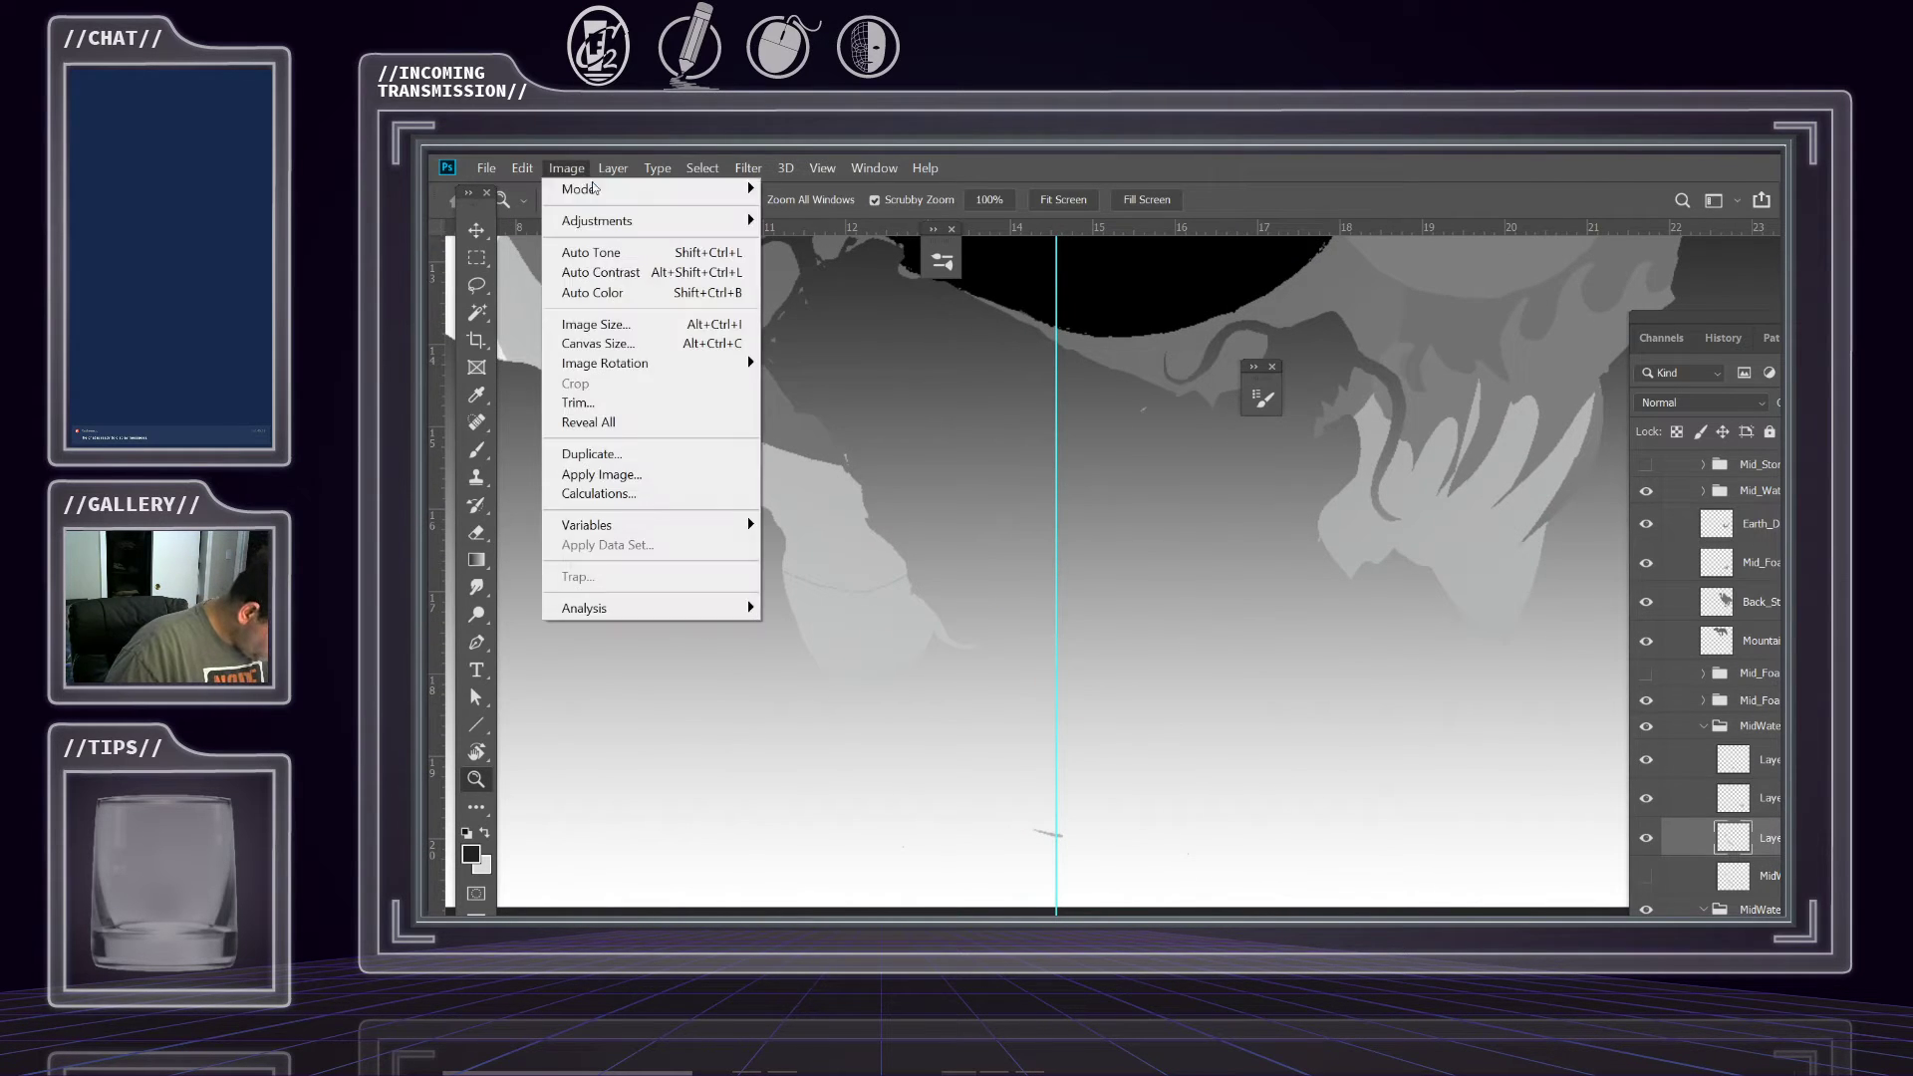
mouse_move(649, 228)
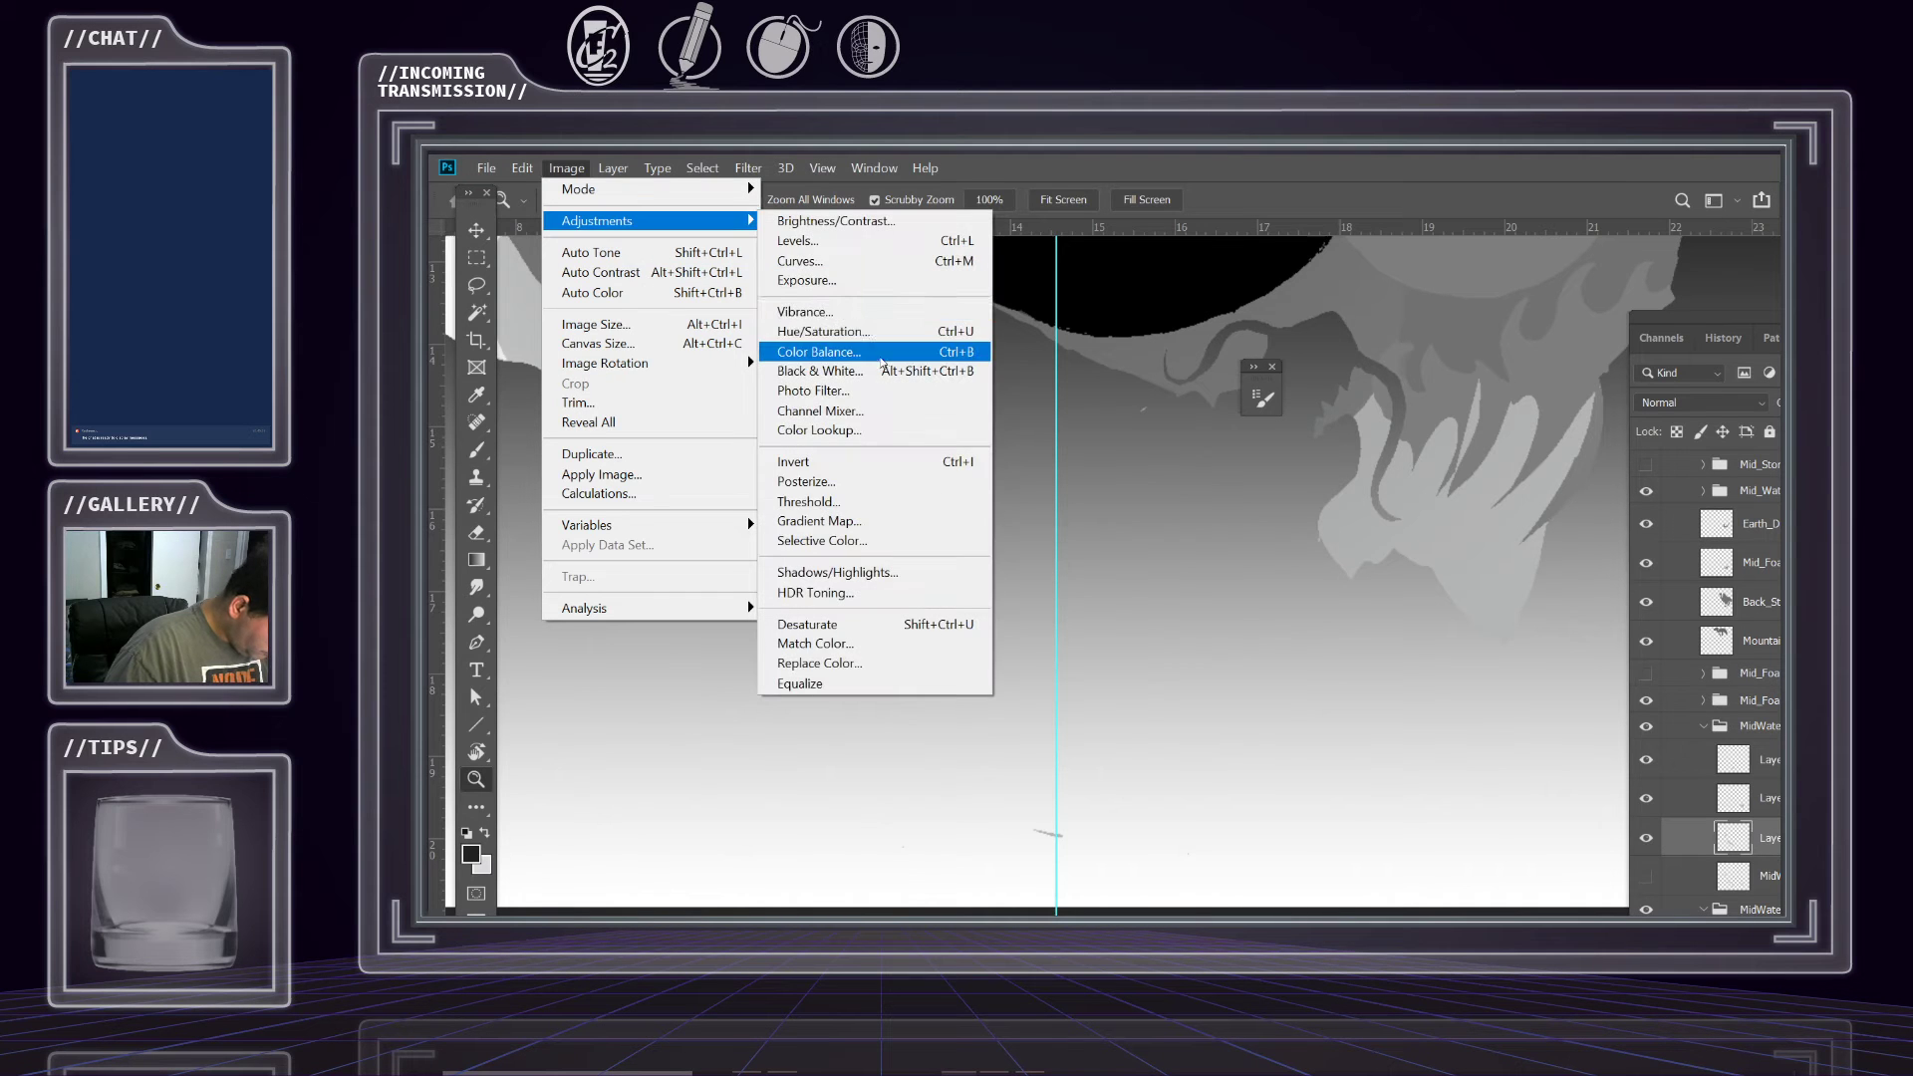
left_click(866, 338)
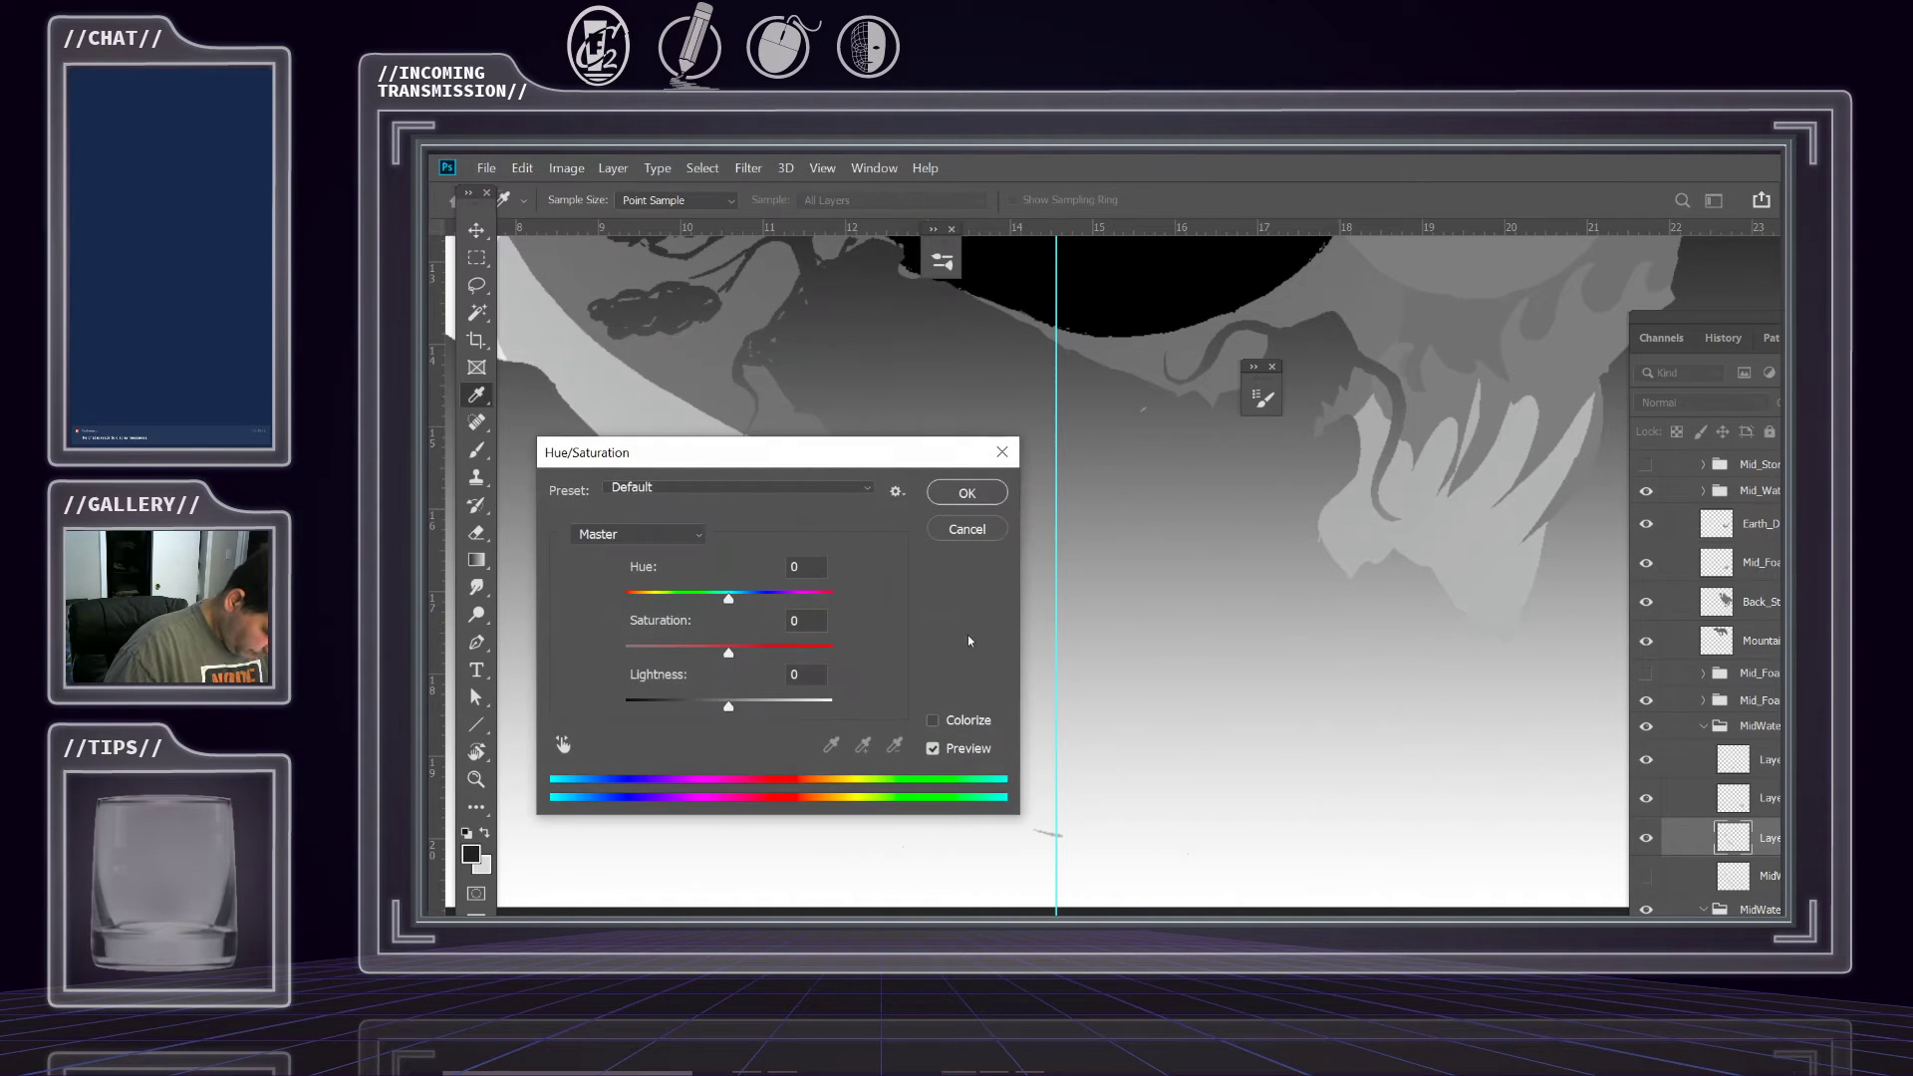
left_click_drag(809, 467, 1351, 488)
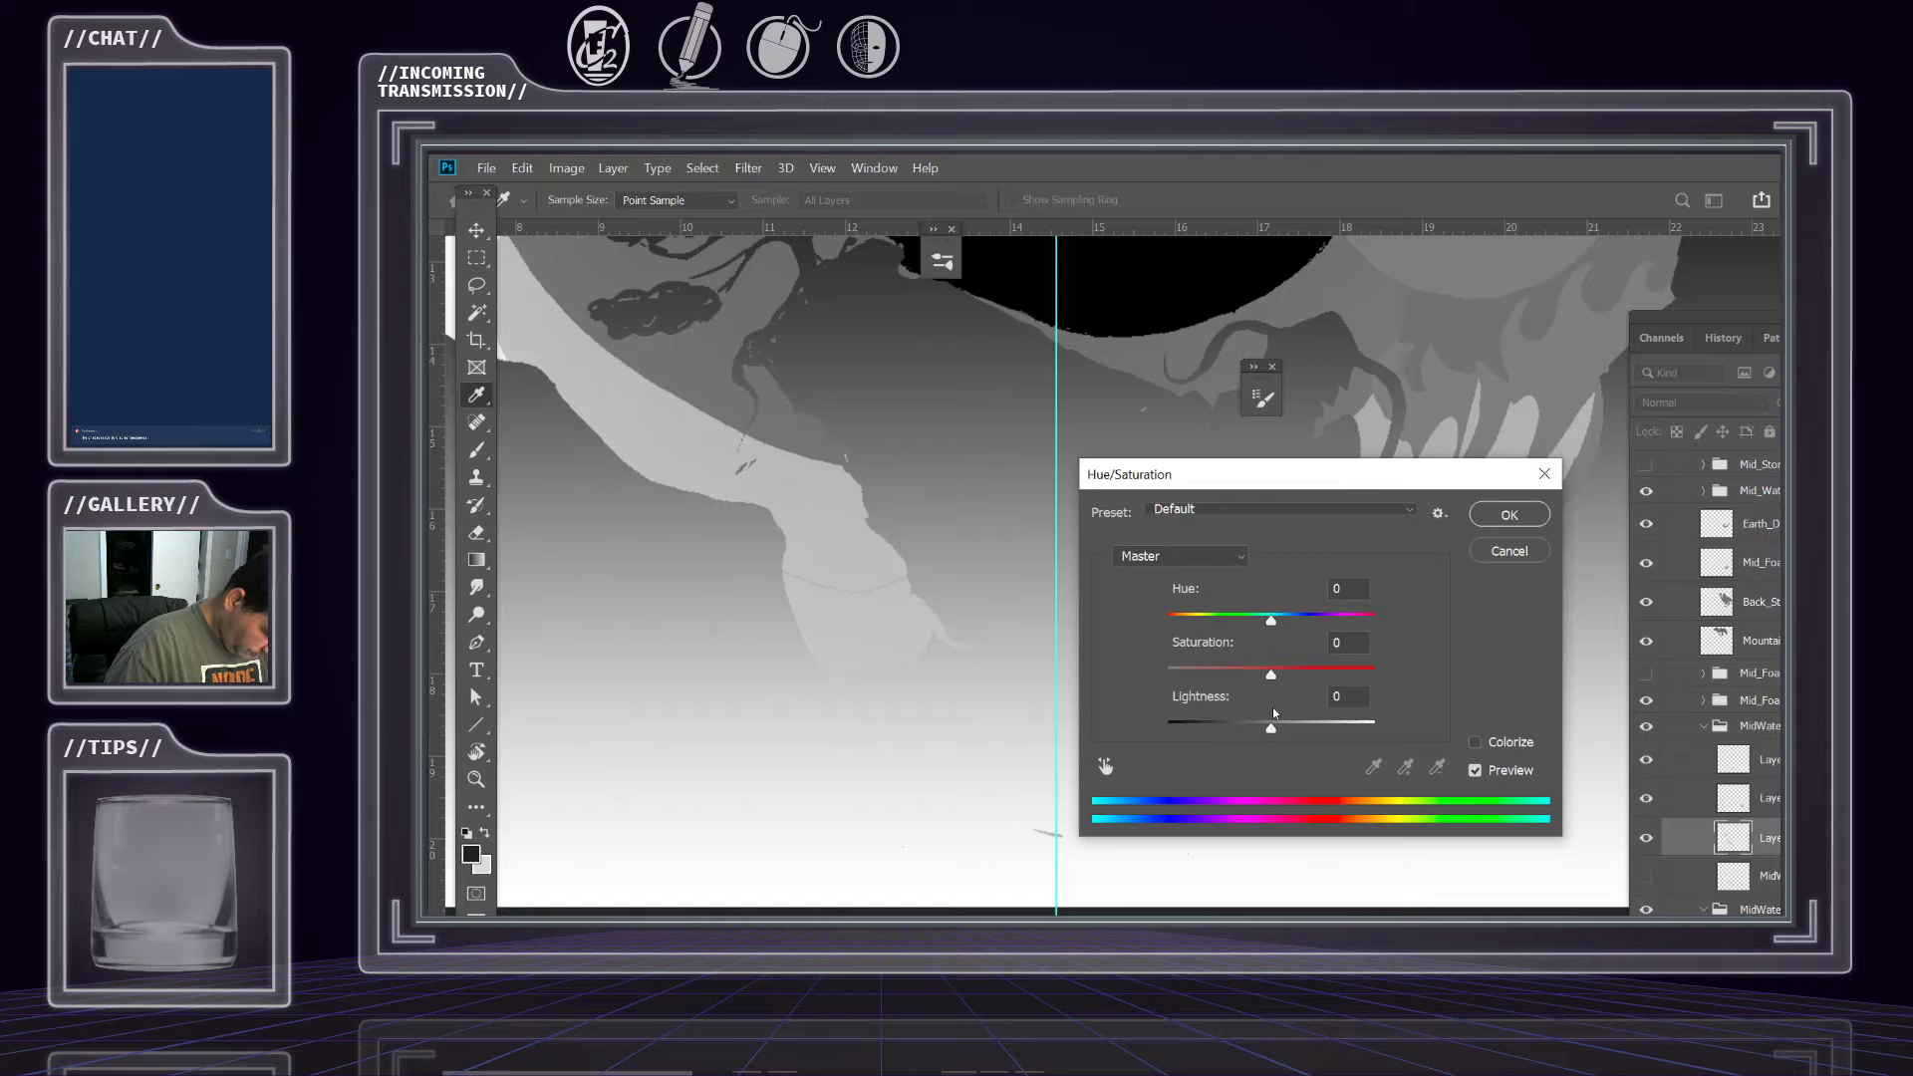
left_click_drag(1272, 729, 1259, 738)
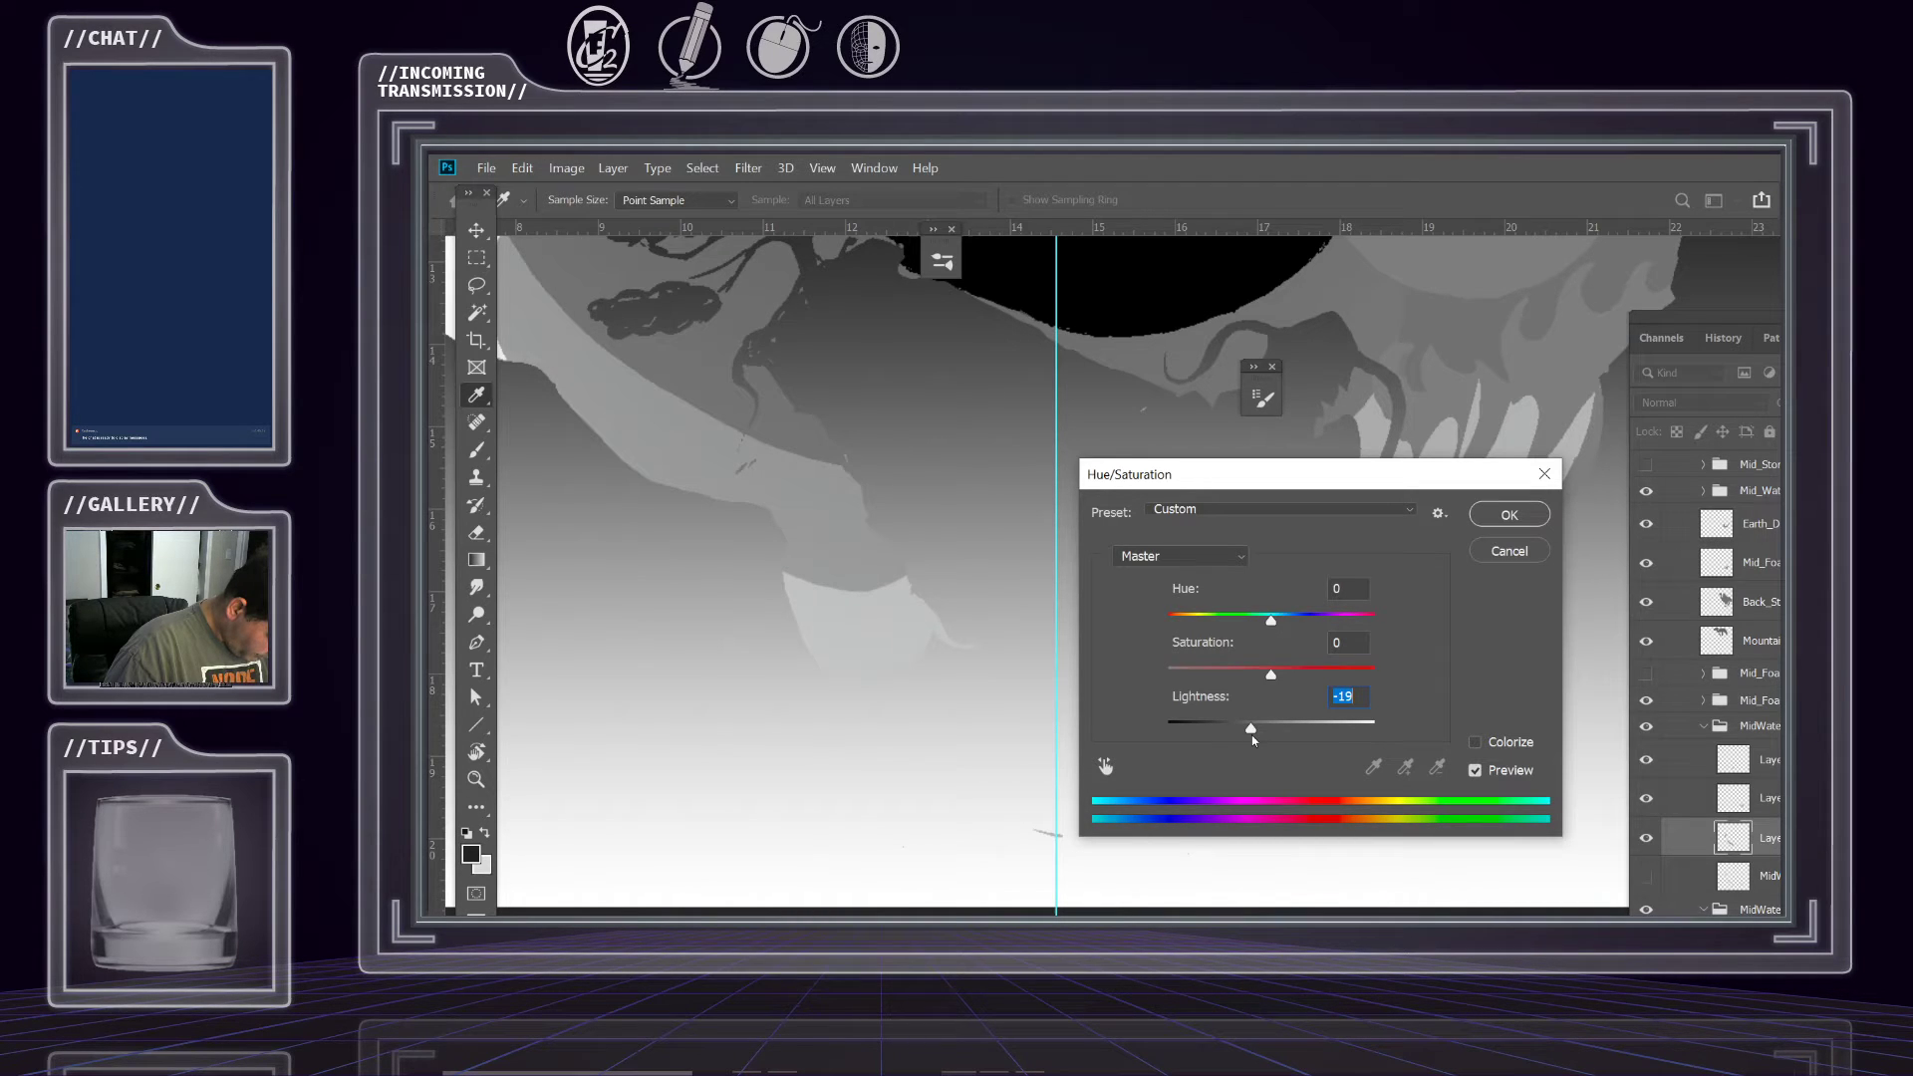
left_click(1509, 514)
Check the darkened stream against the whole tsuba design and move the Layers panel back fully into view.
scroll(1175, 607, "down", 2)
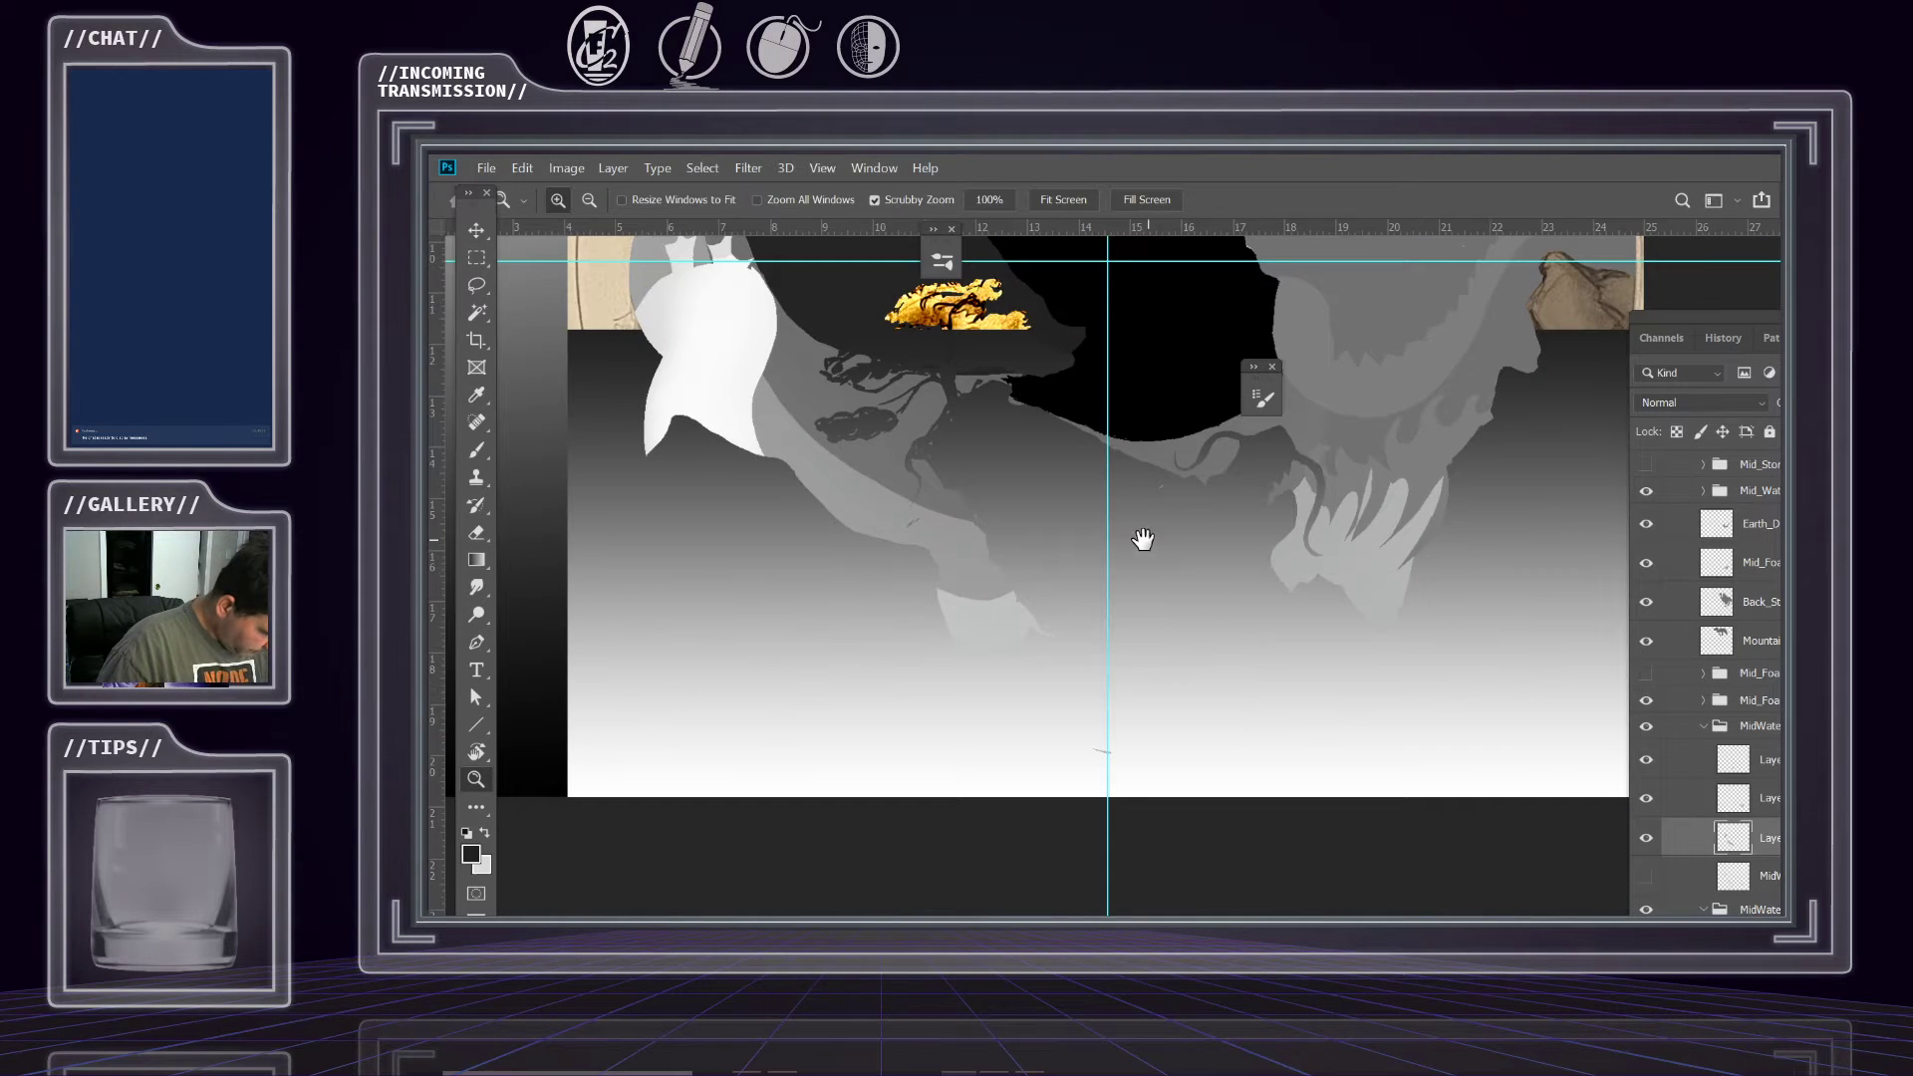
left_click_drag(1147, 538, 1069, 649)
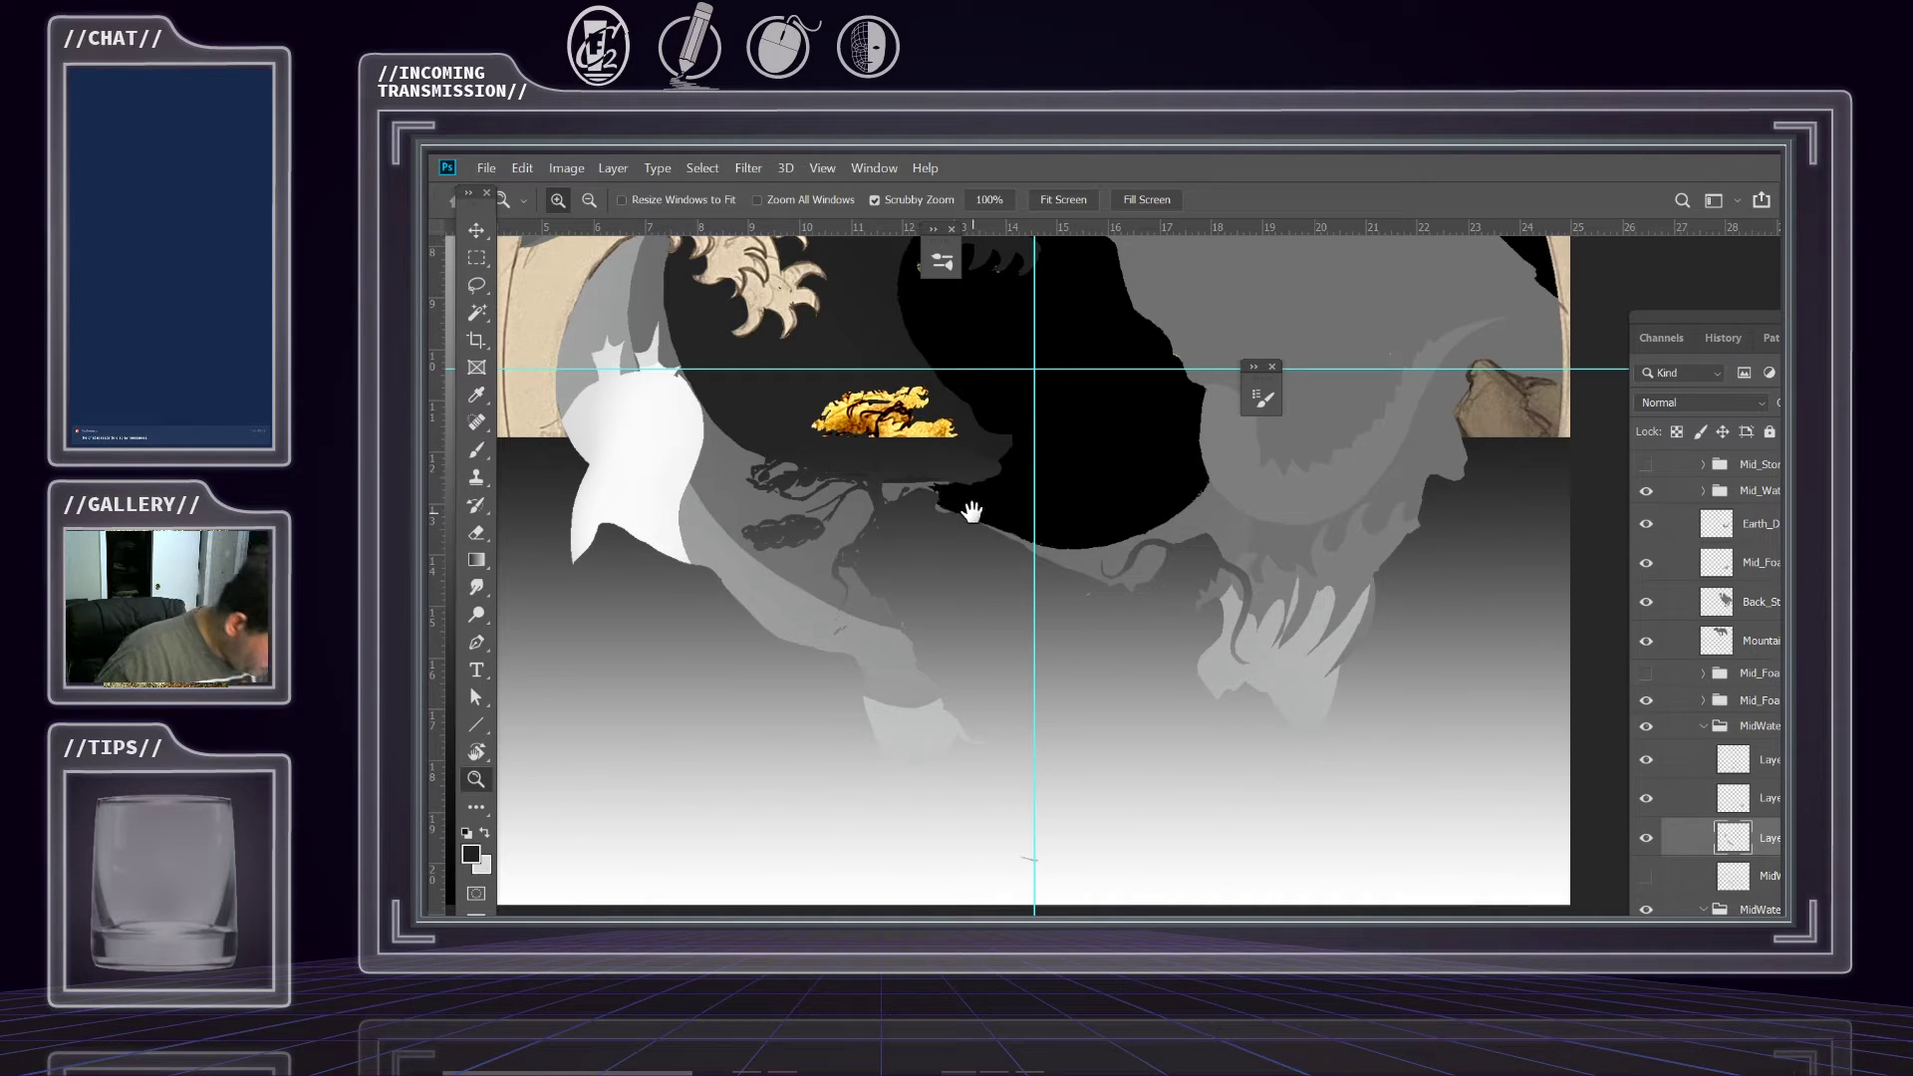
left_click_drag(949, 504, 900, 620)
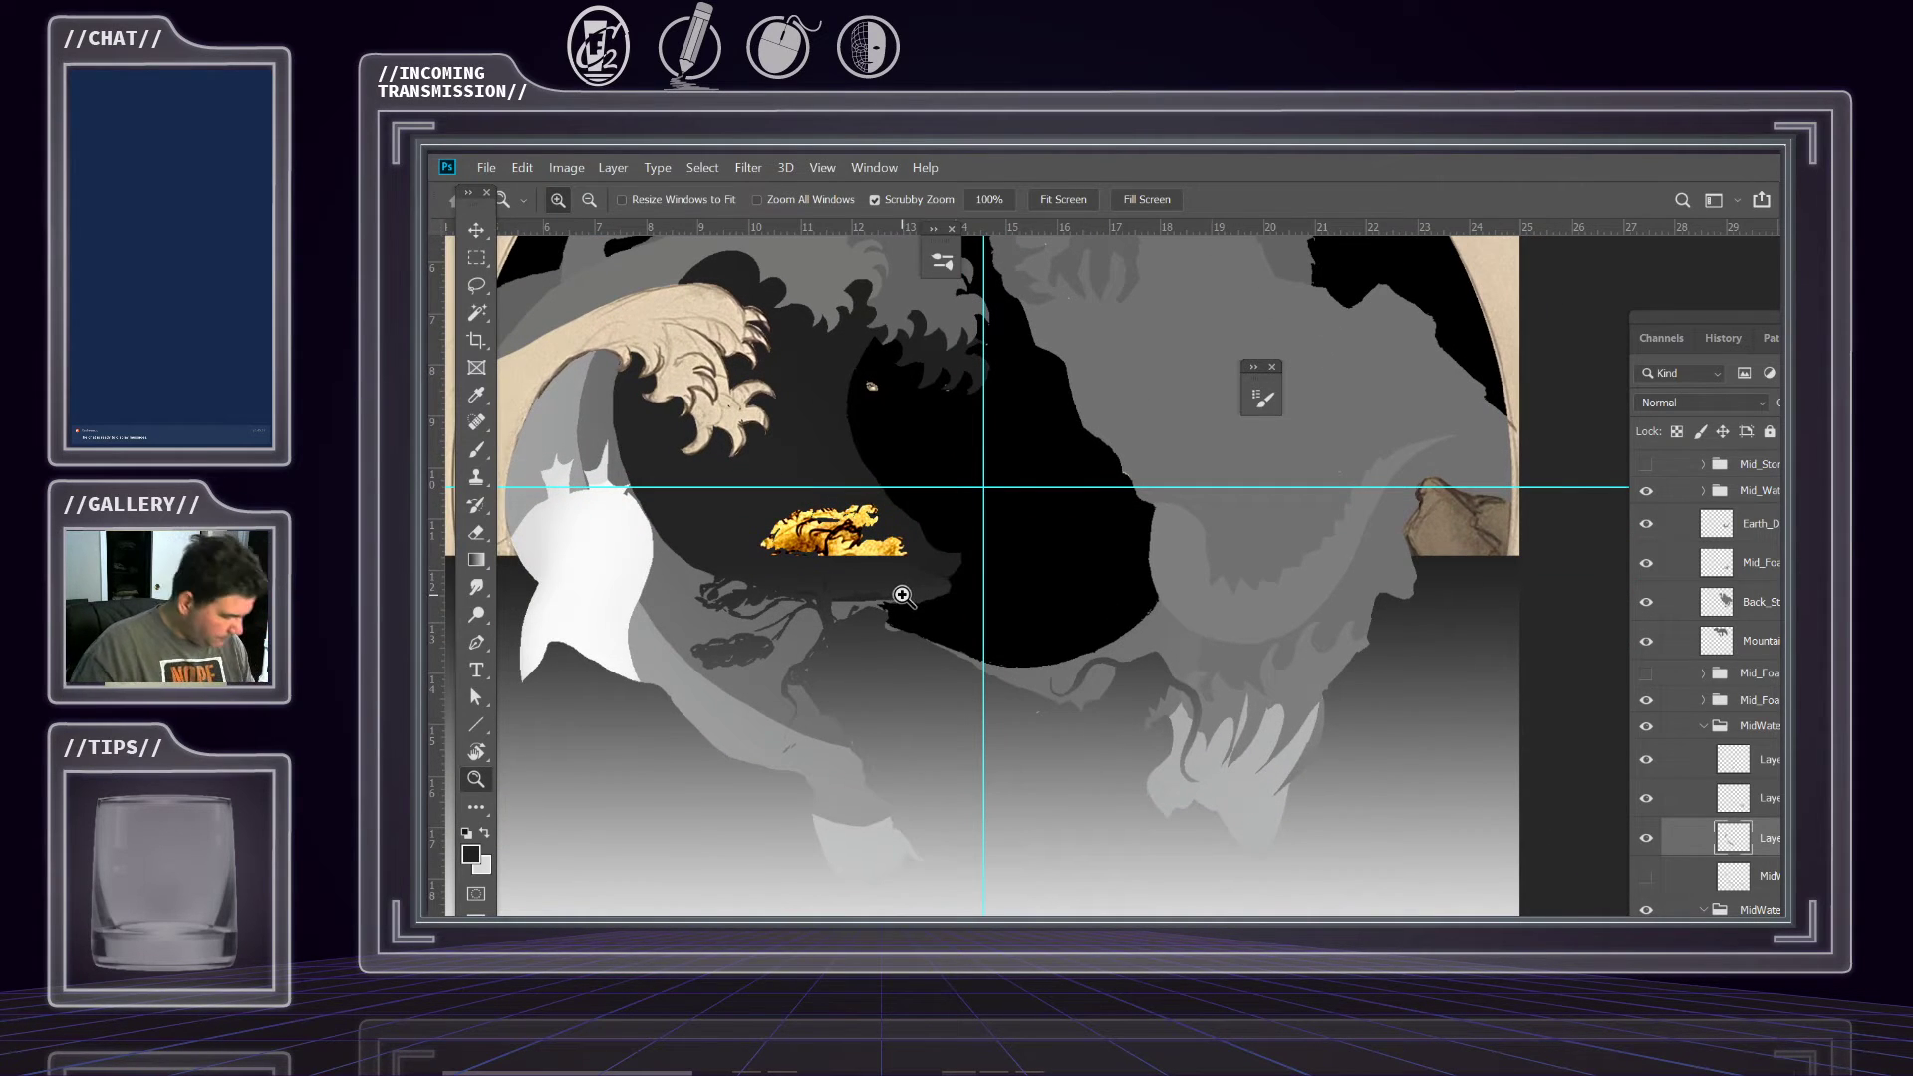
left_click_drag(953, 649, 909, 648)
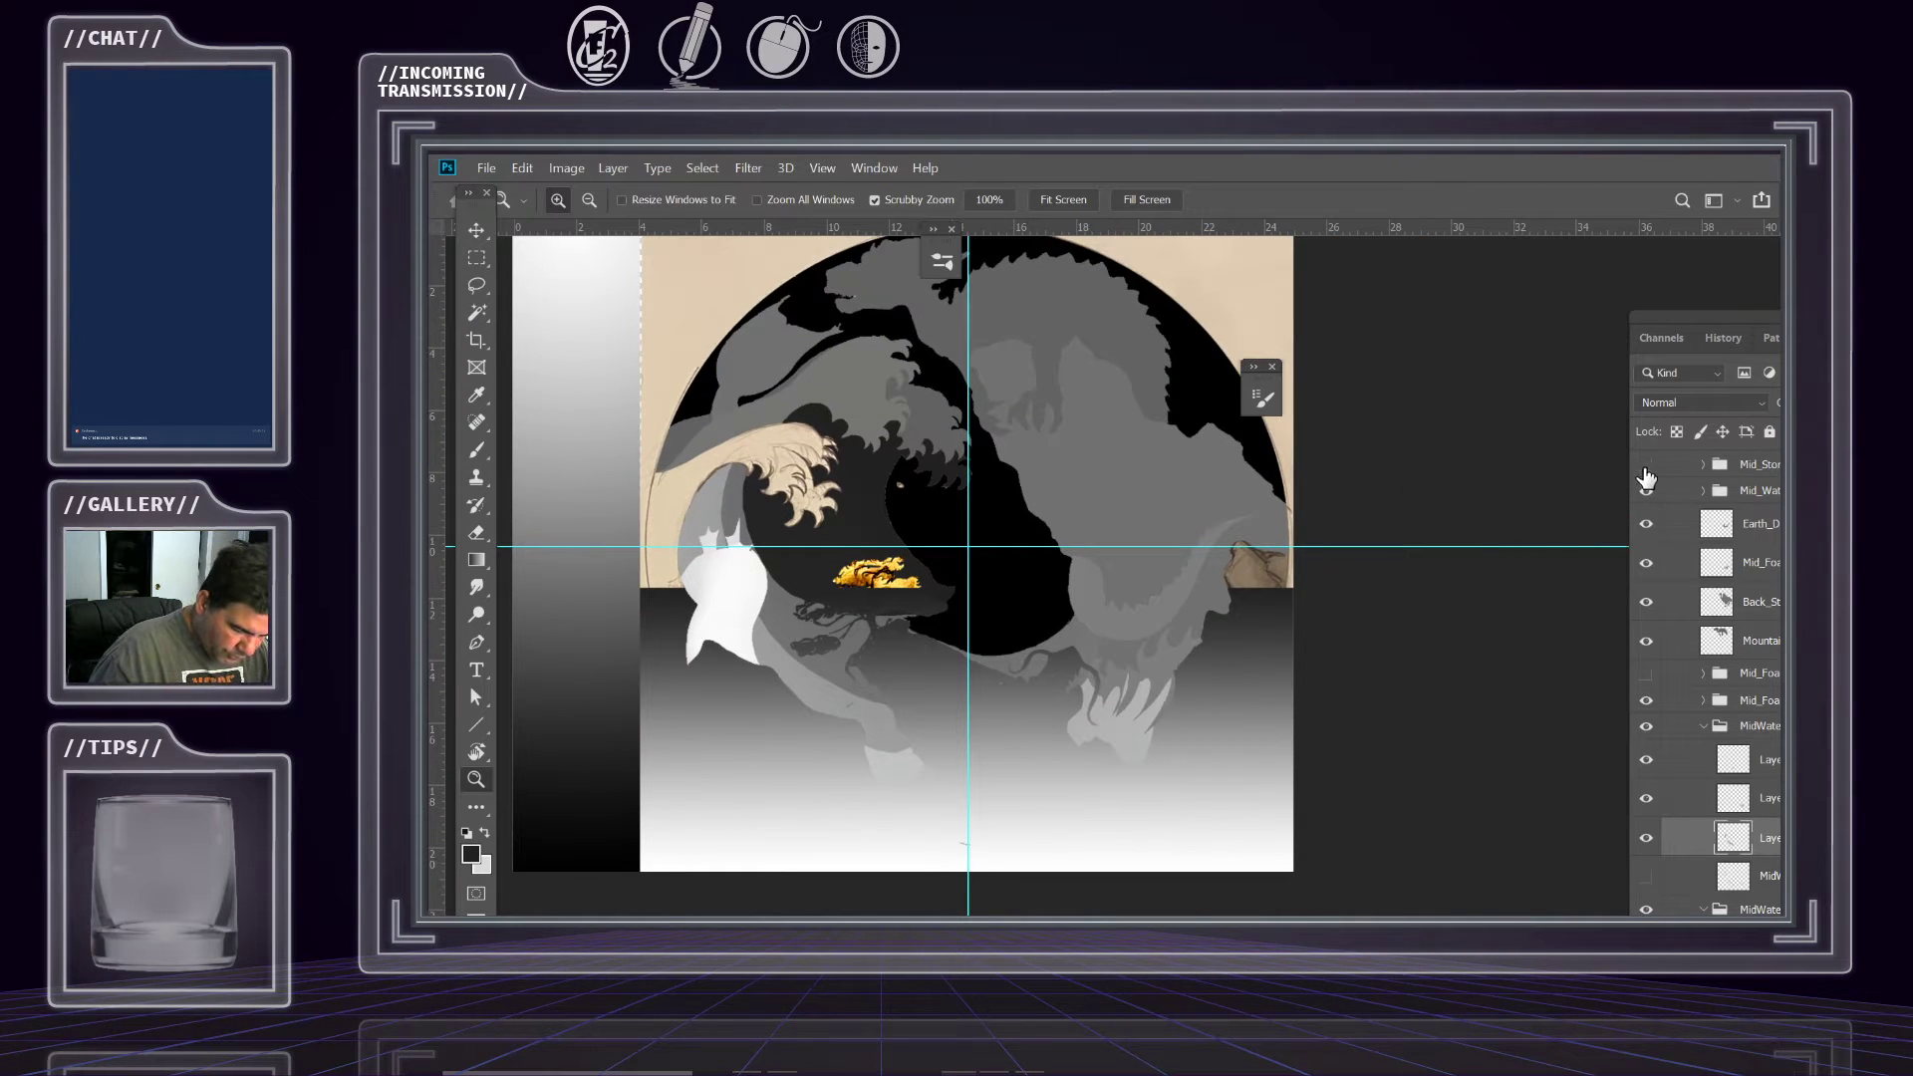
left_click_drag(1674, 324, 1325, 167)
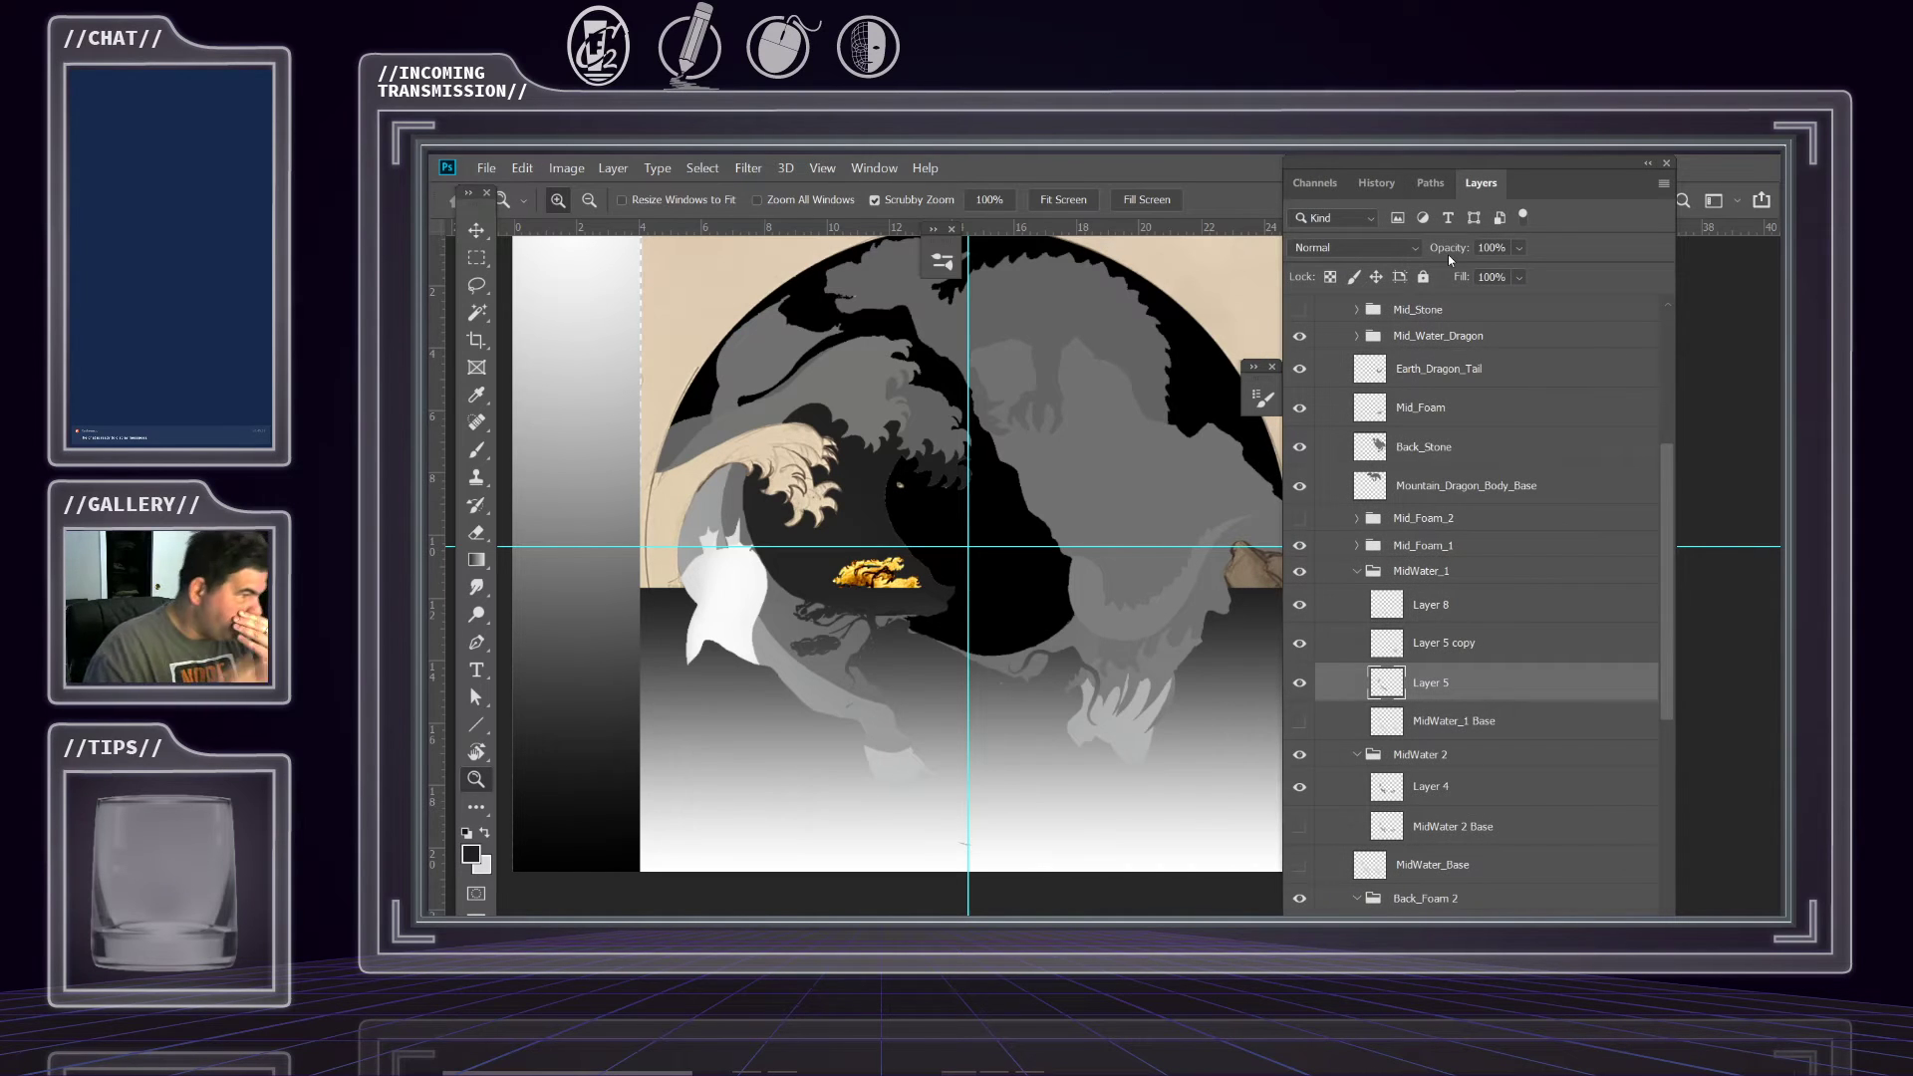
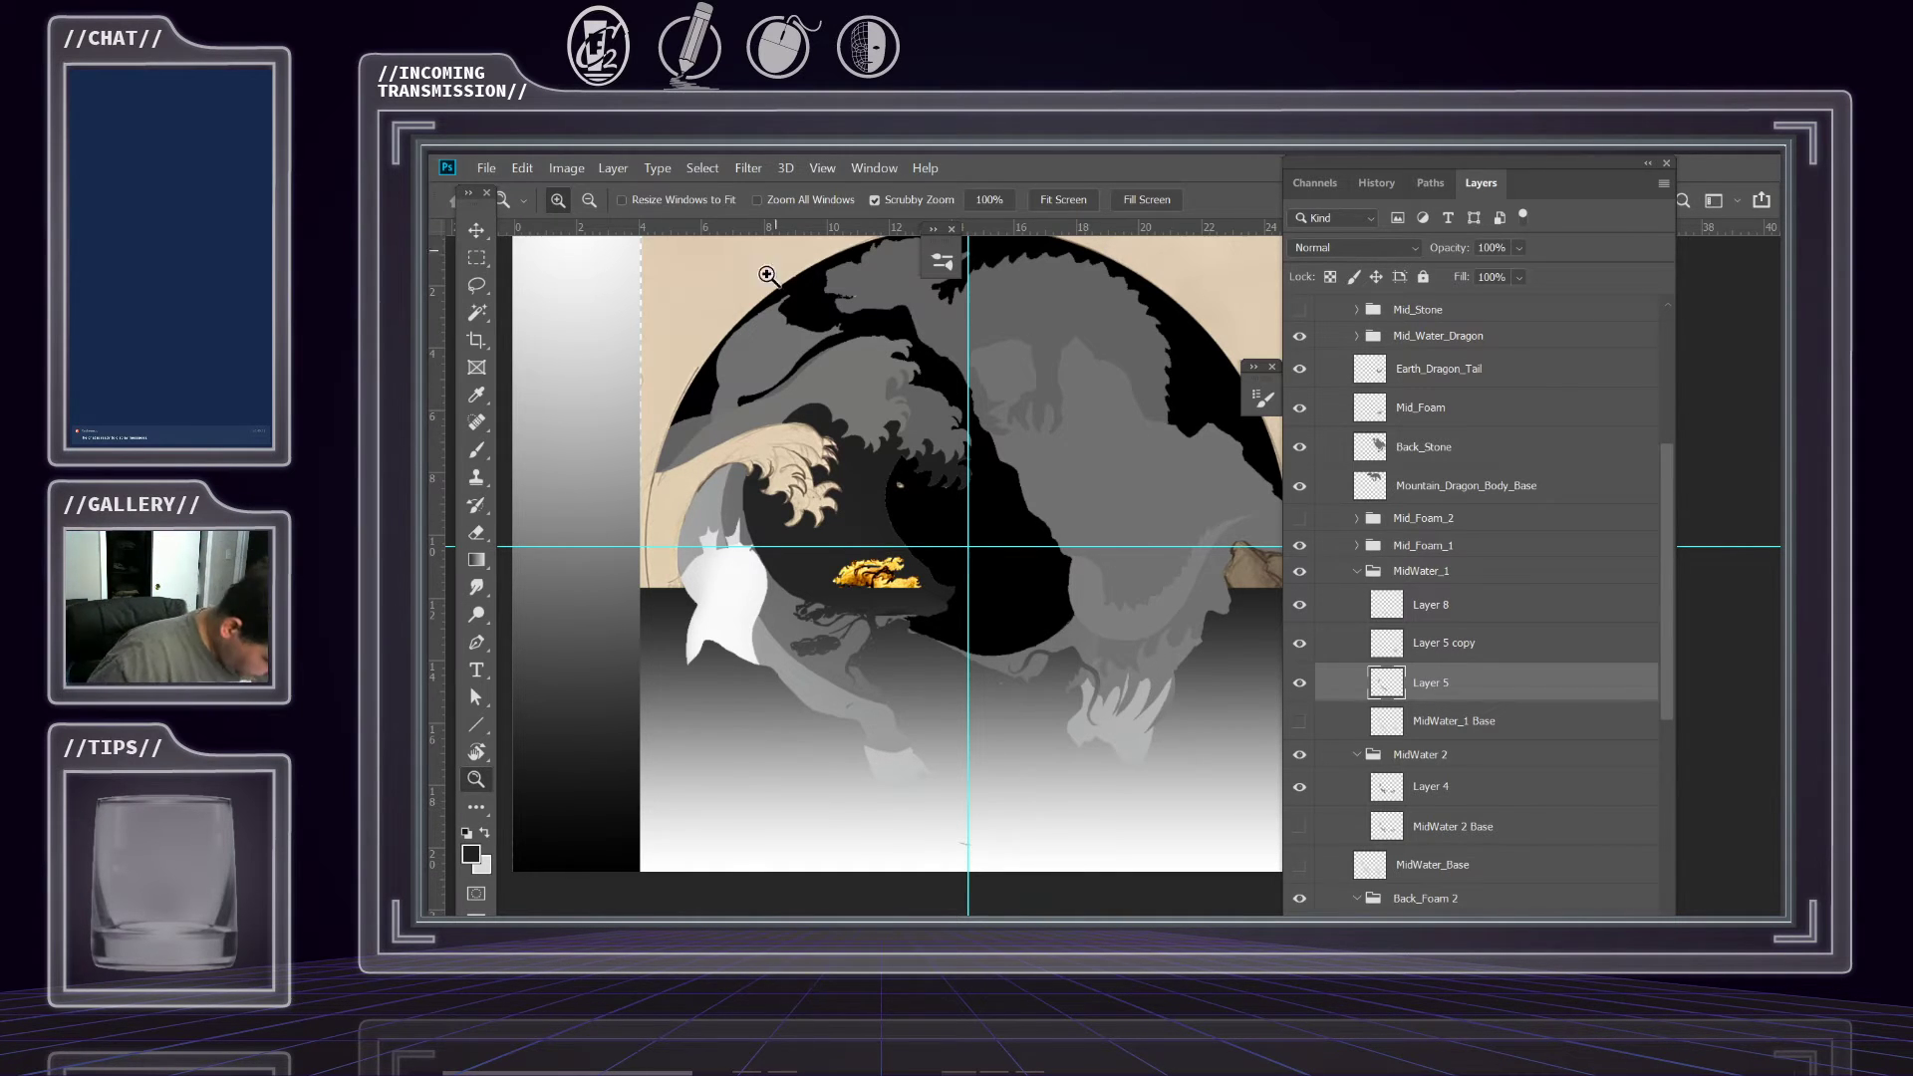
Examine the foreground wave's gray values up close and look through the layer list around MidWater_1.
mouse_move(1075, 714)
left_mouse_down()
mouse_move(957, 666)
mouse_move(1047, 701)
left_mouse_up()
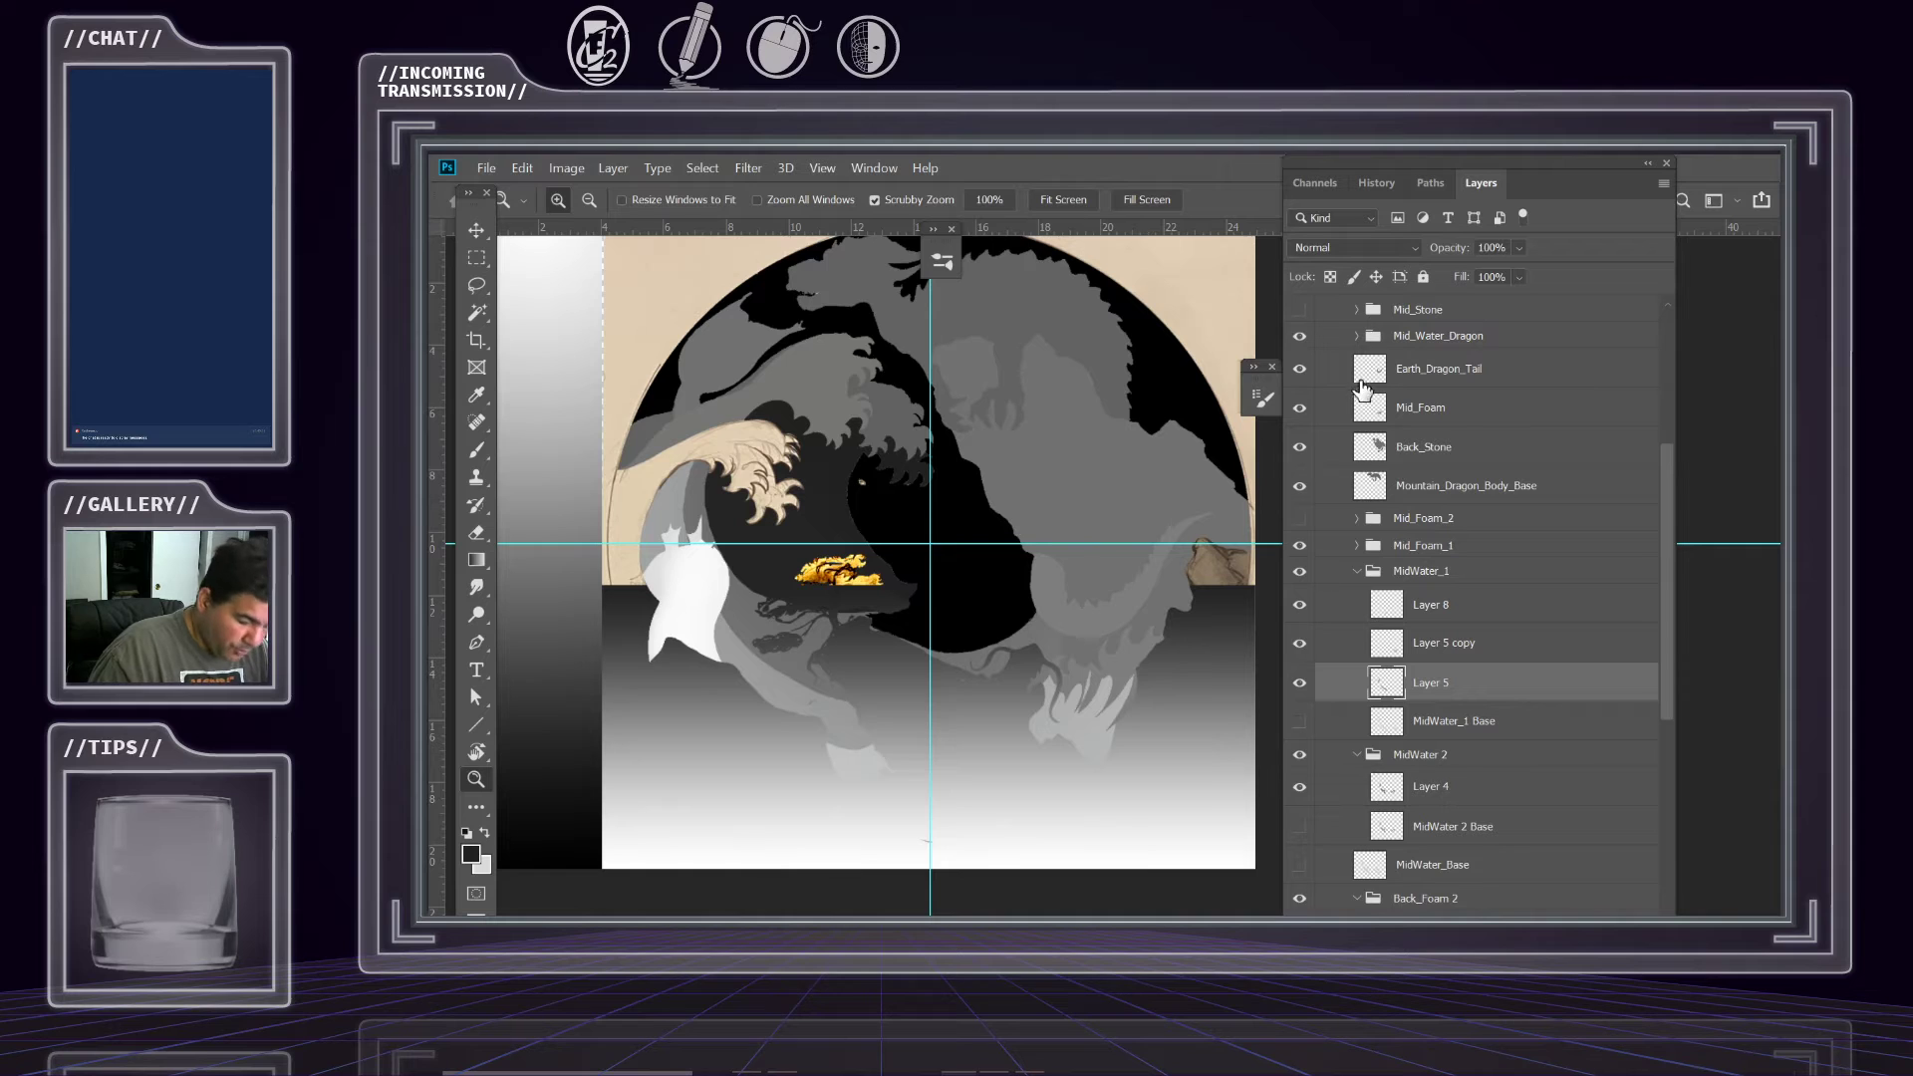
scroll(1310, 442, "up", 2)
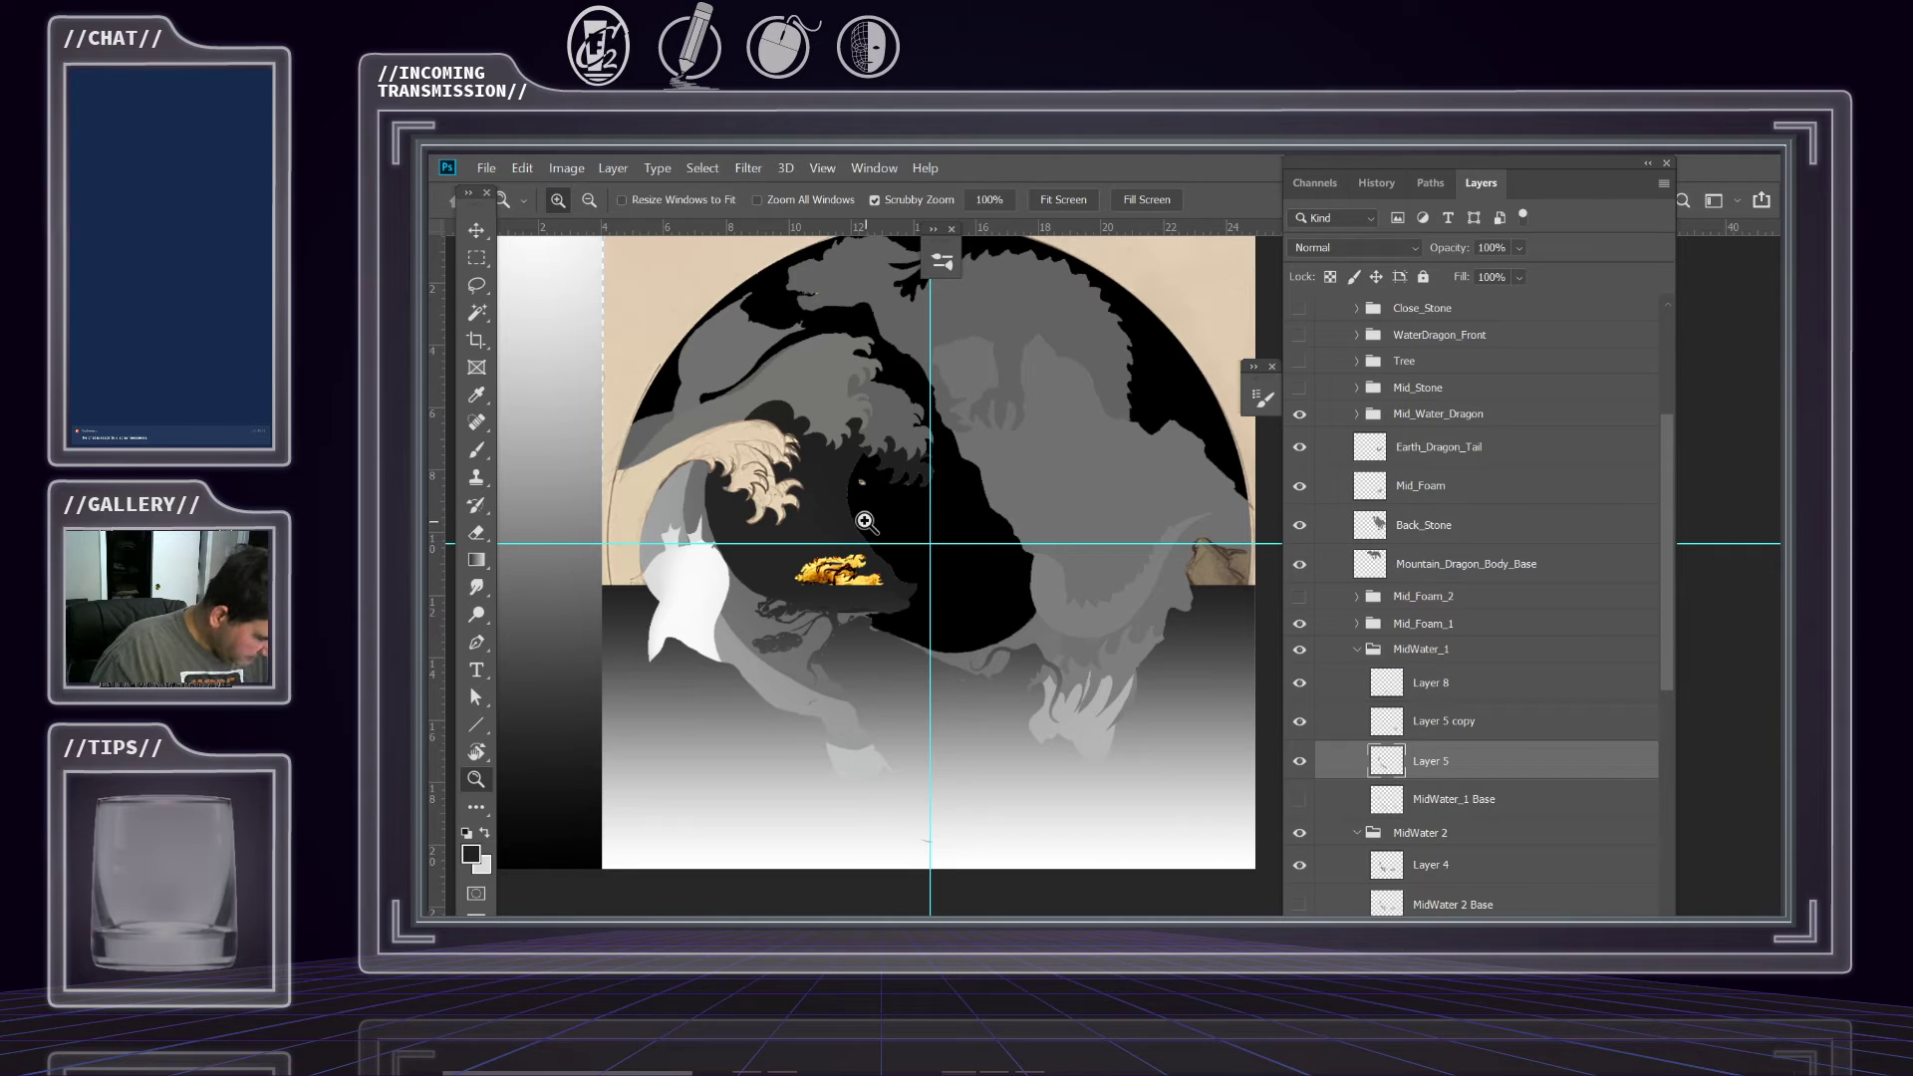
left_click_drag(831, 438, 938, 464)
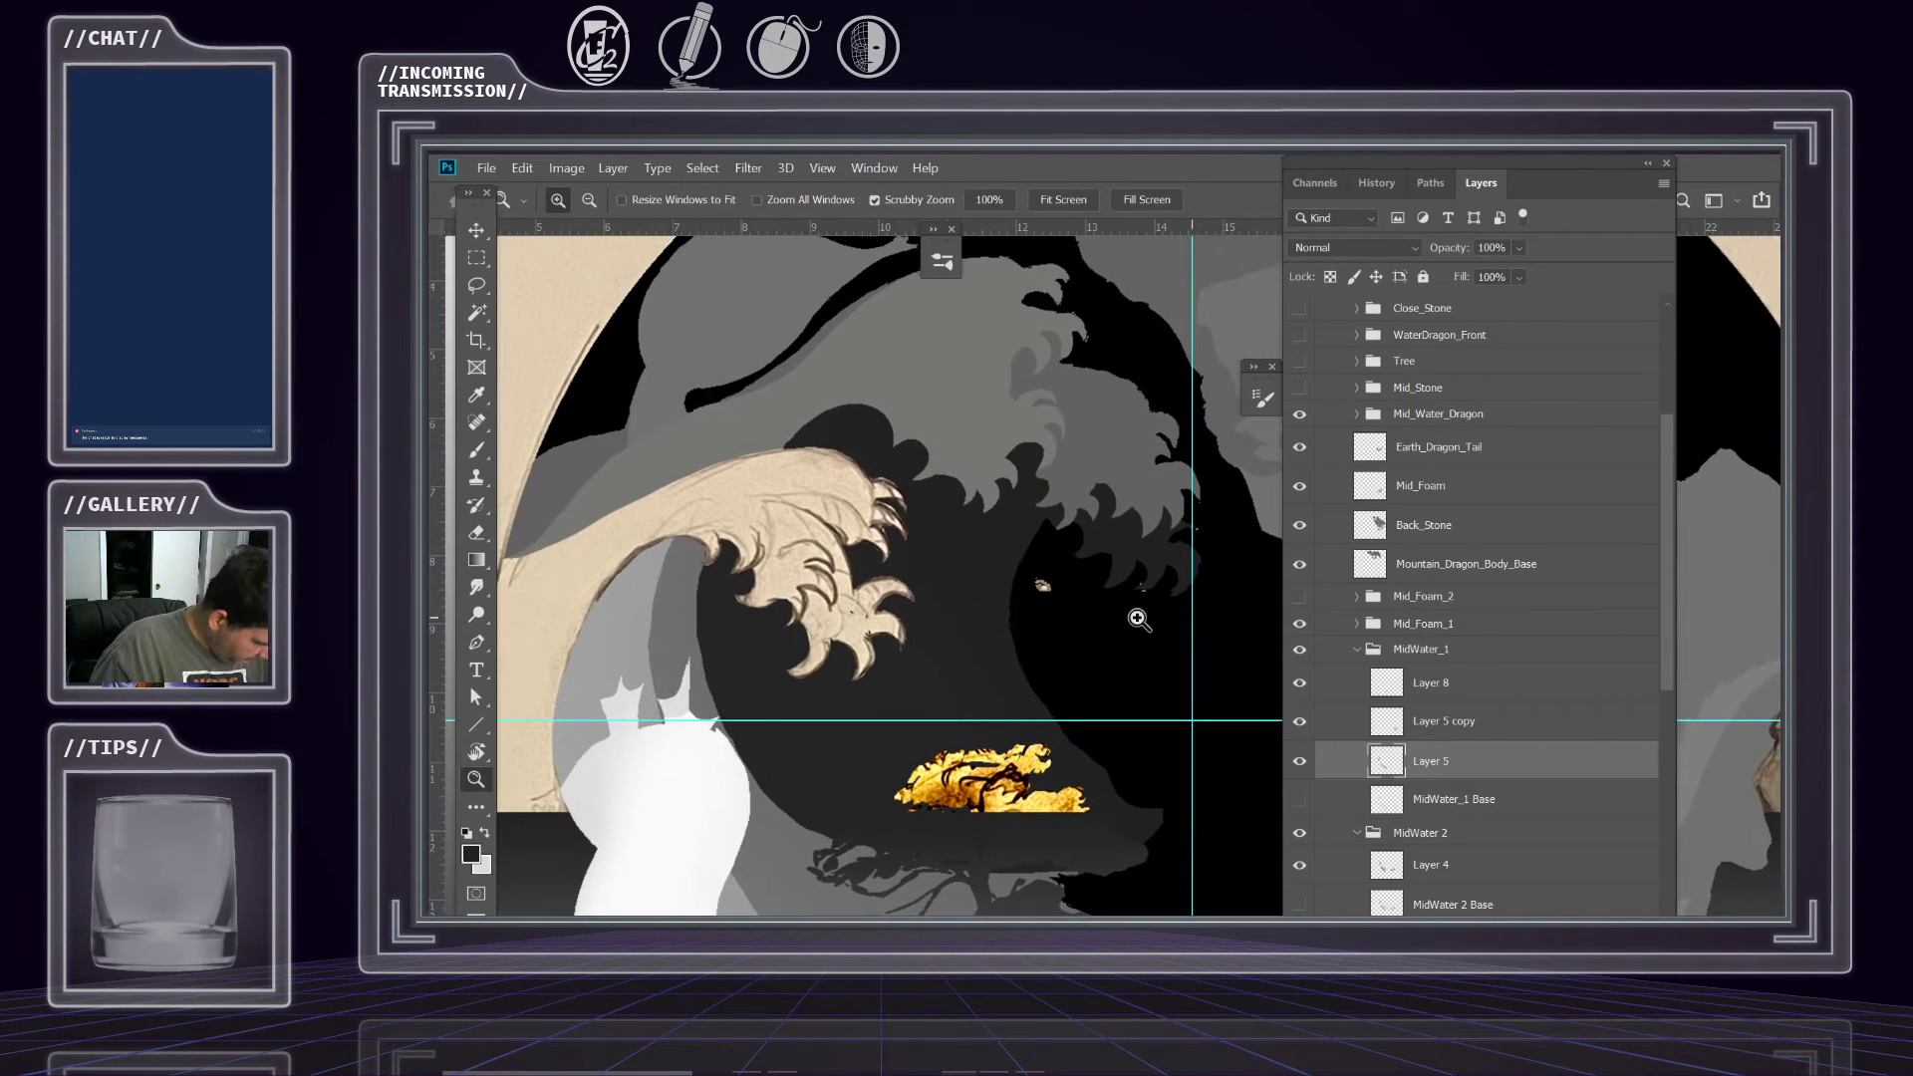
left_click_drag(942, 538, 945, 487)
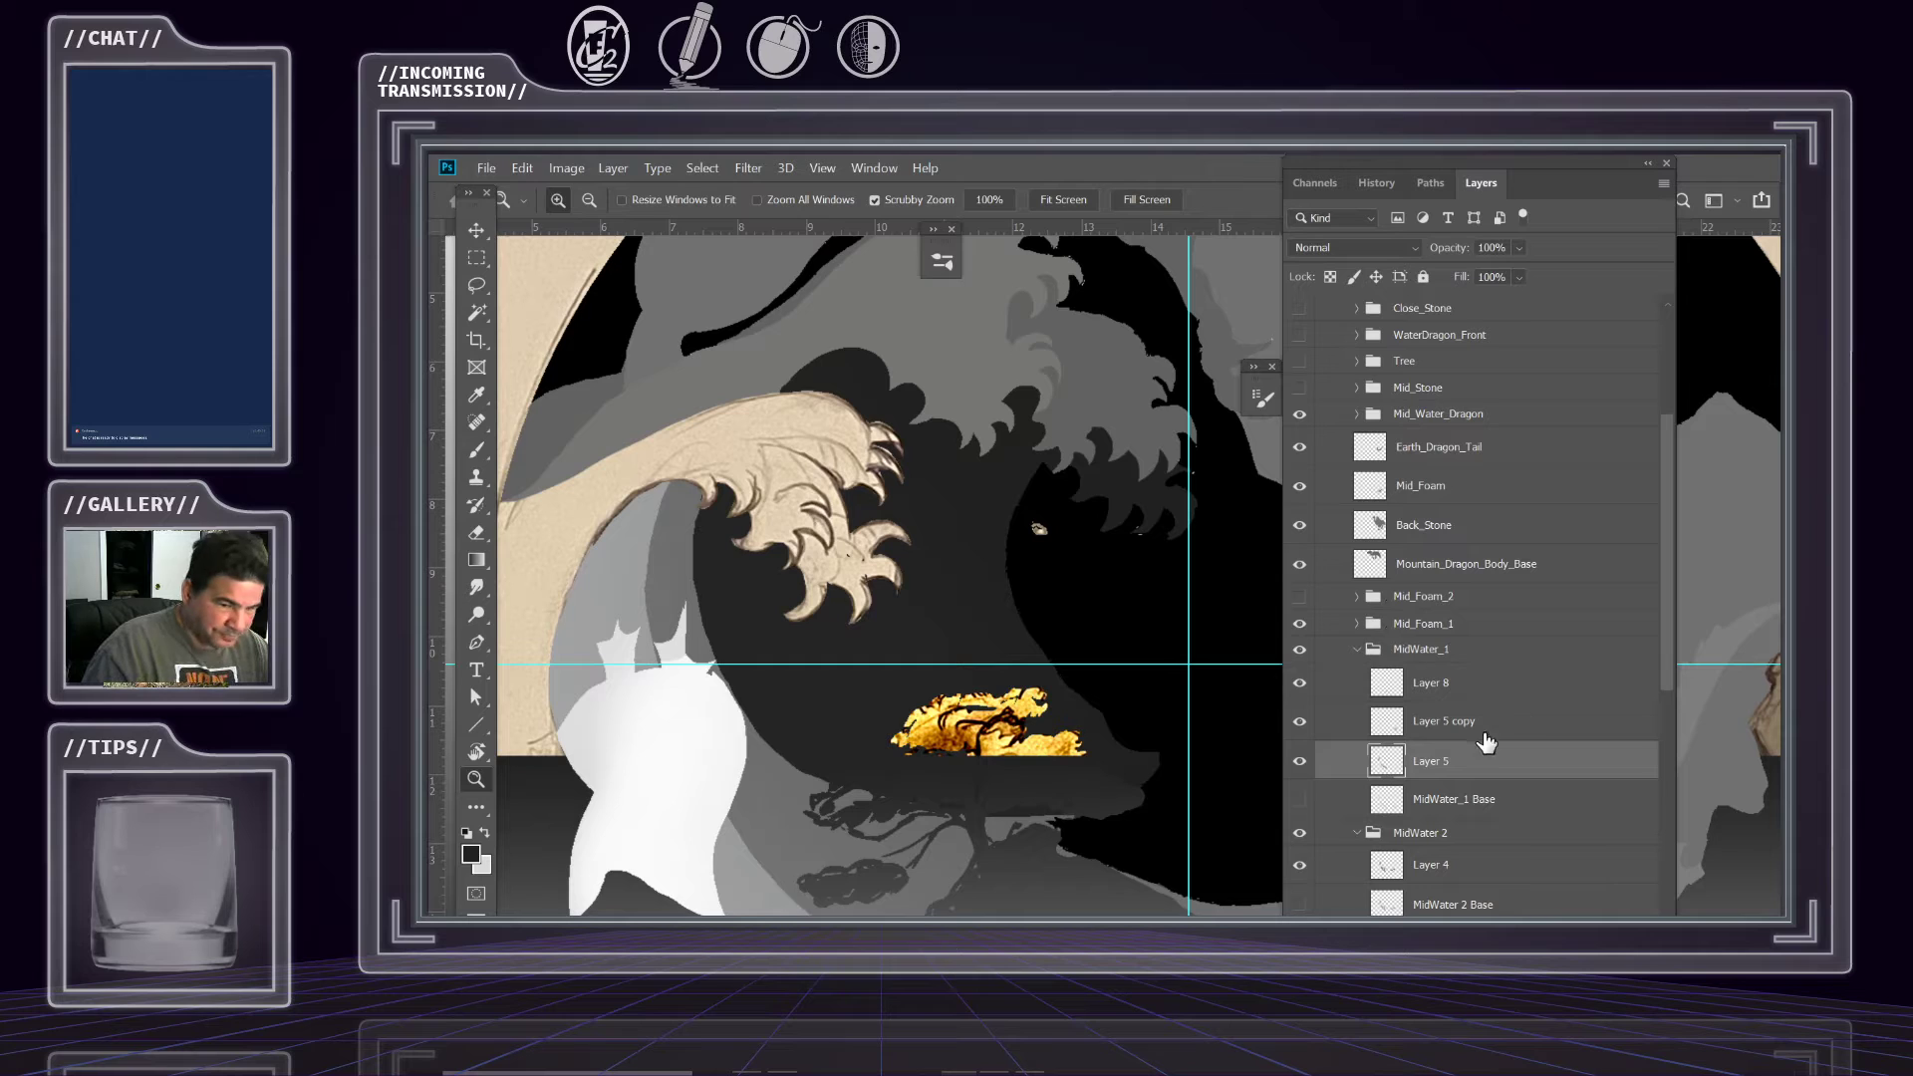
scroll(1431, 698, "down", 1)
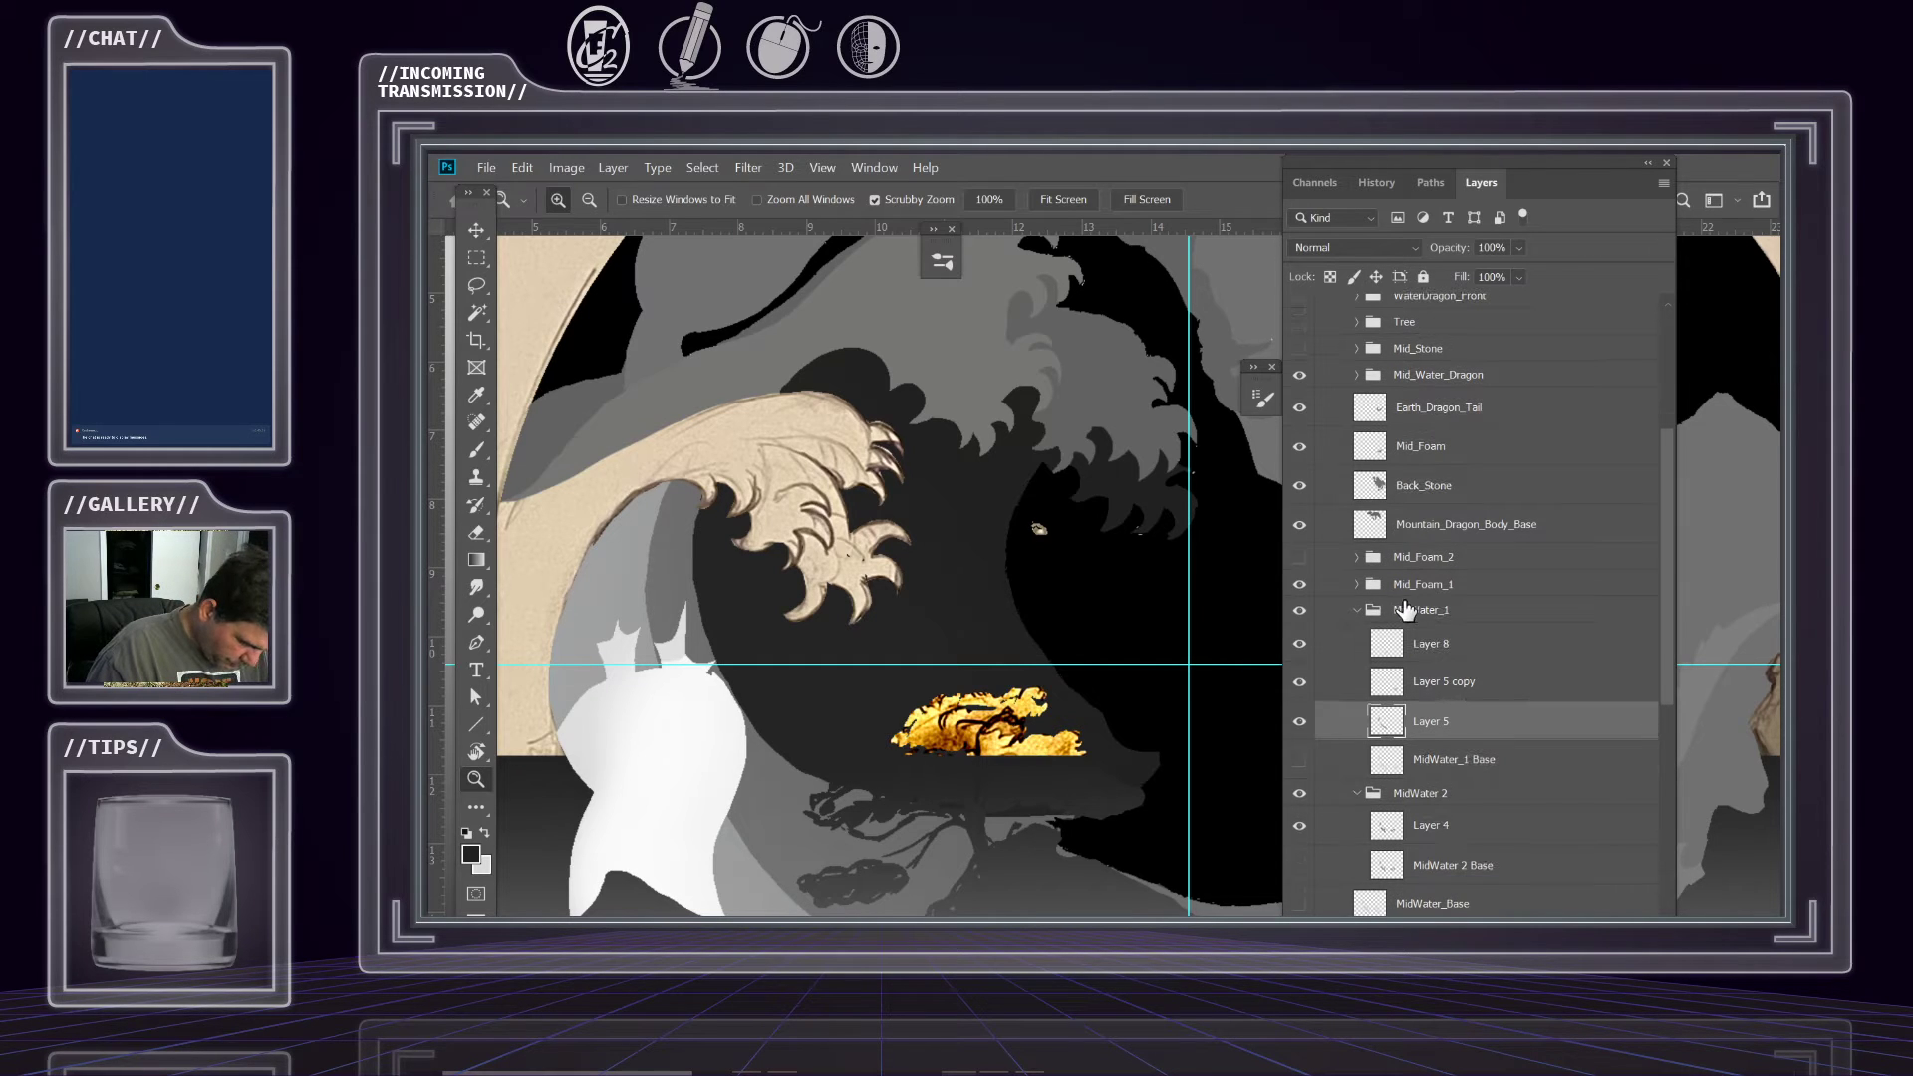
Collapse the MidWater_1 group and inspect the Mid_Foam_1 group by toggling its visibility off and on, then select it.
left_click(1356, 610)
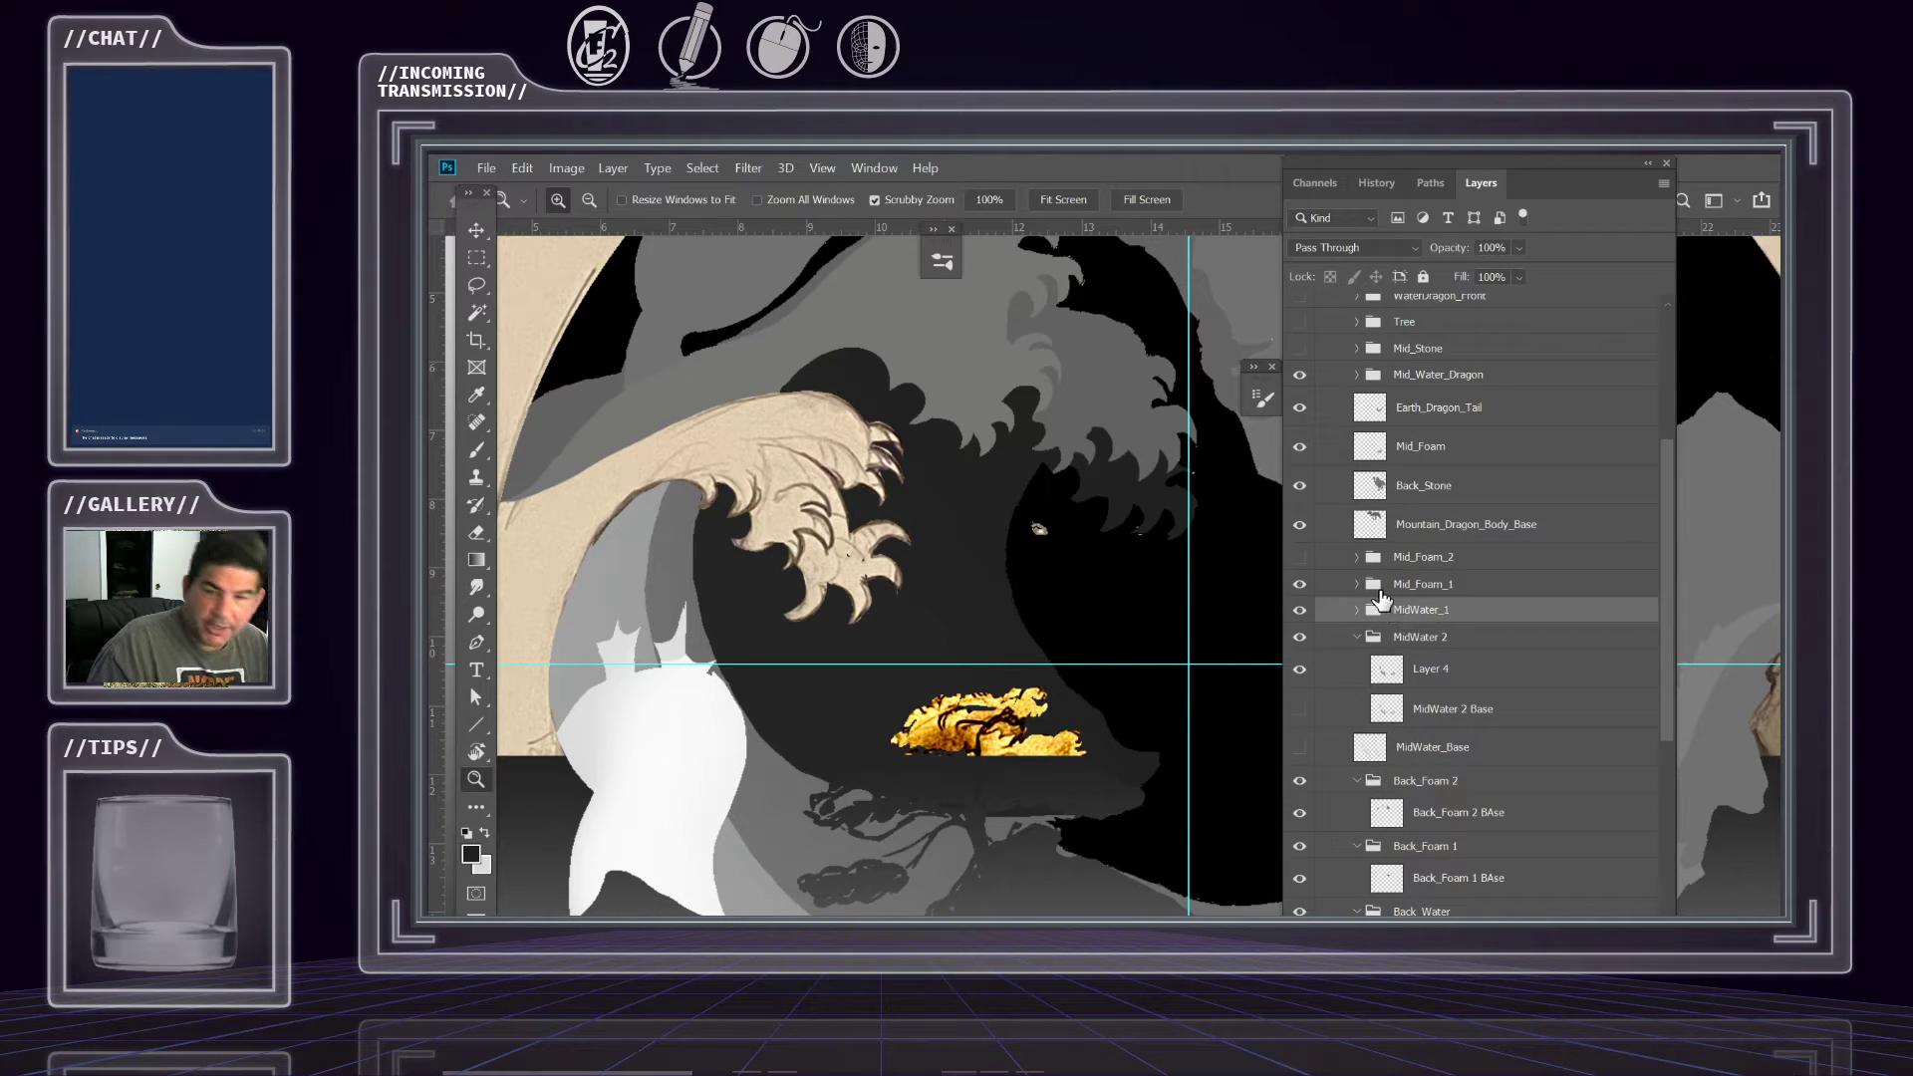
left_click(1299, 585)
left_click(1299, 585)
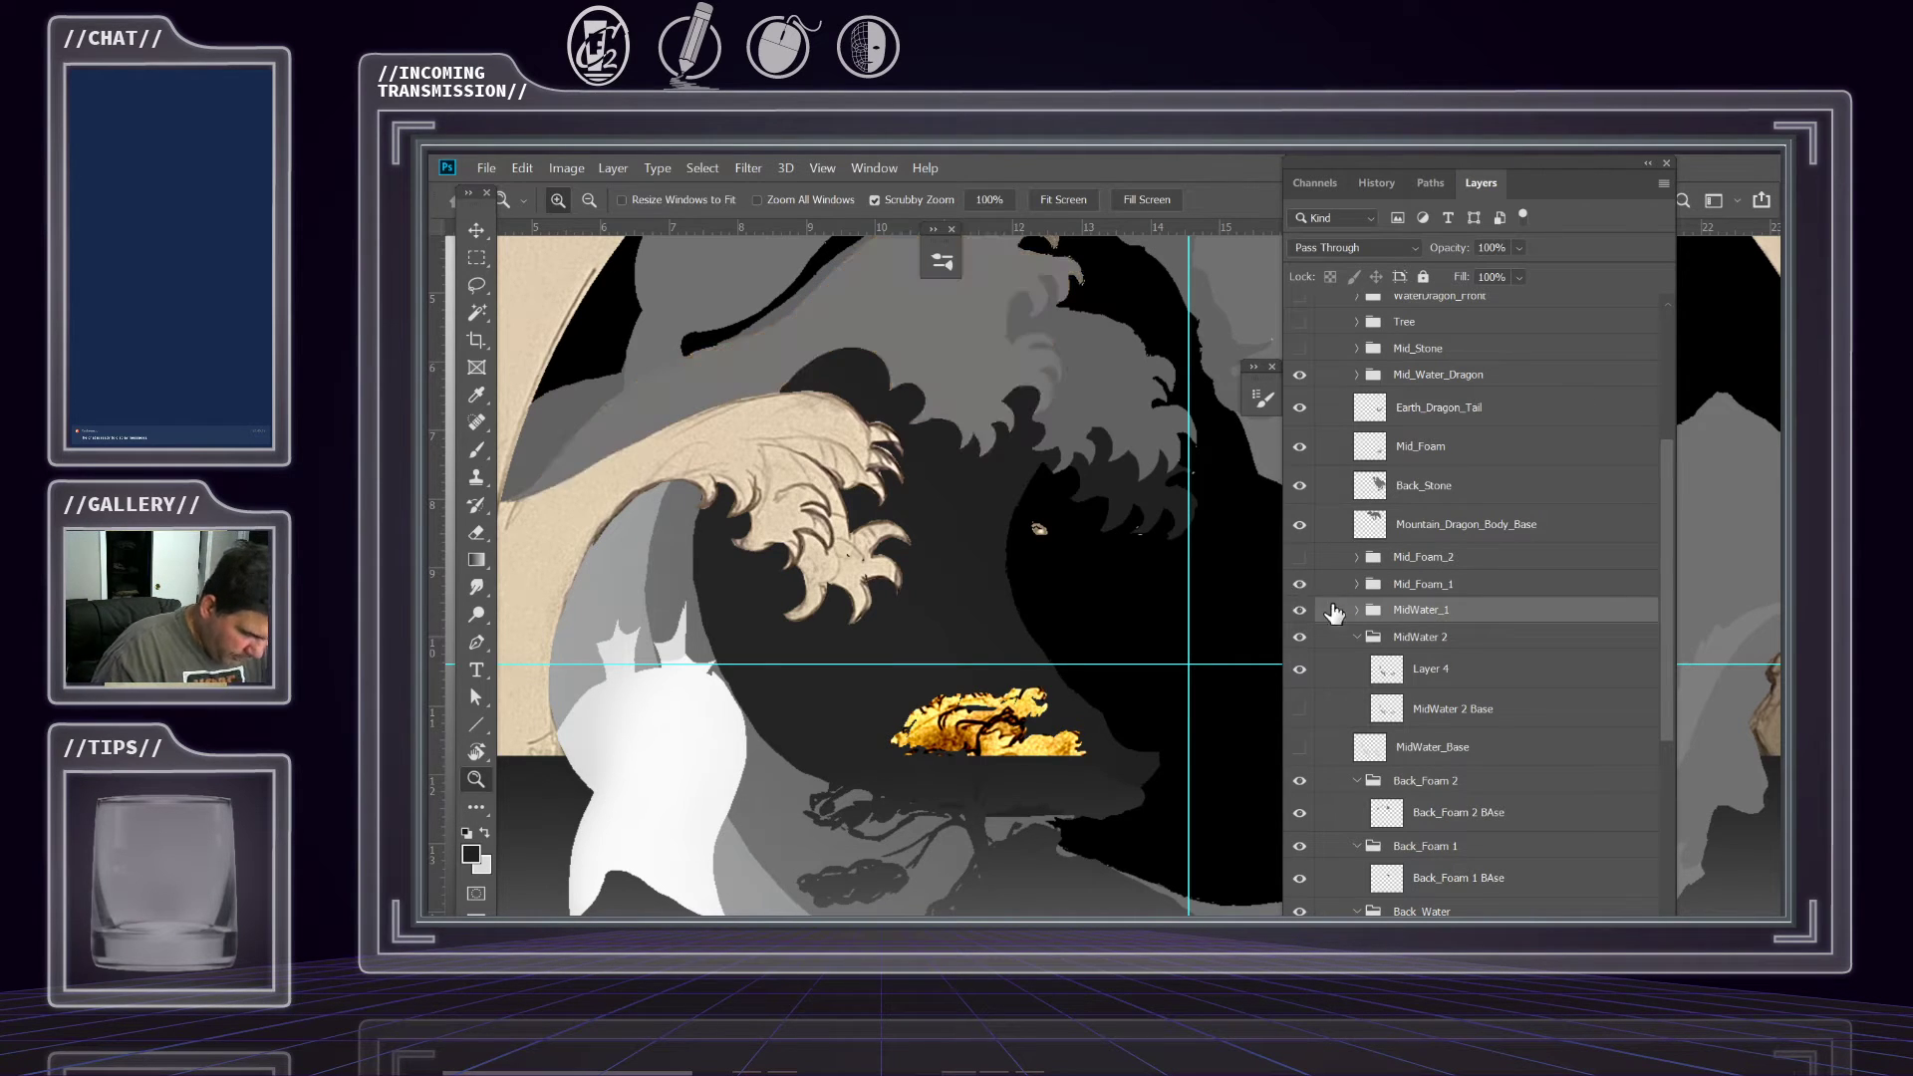
left_click(1299, 585)
left_click(1299, 585)
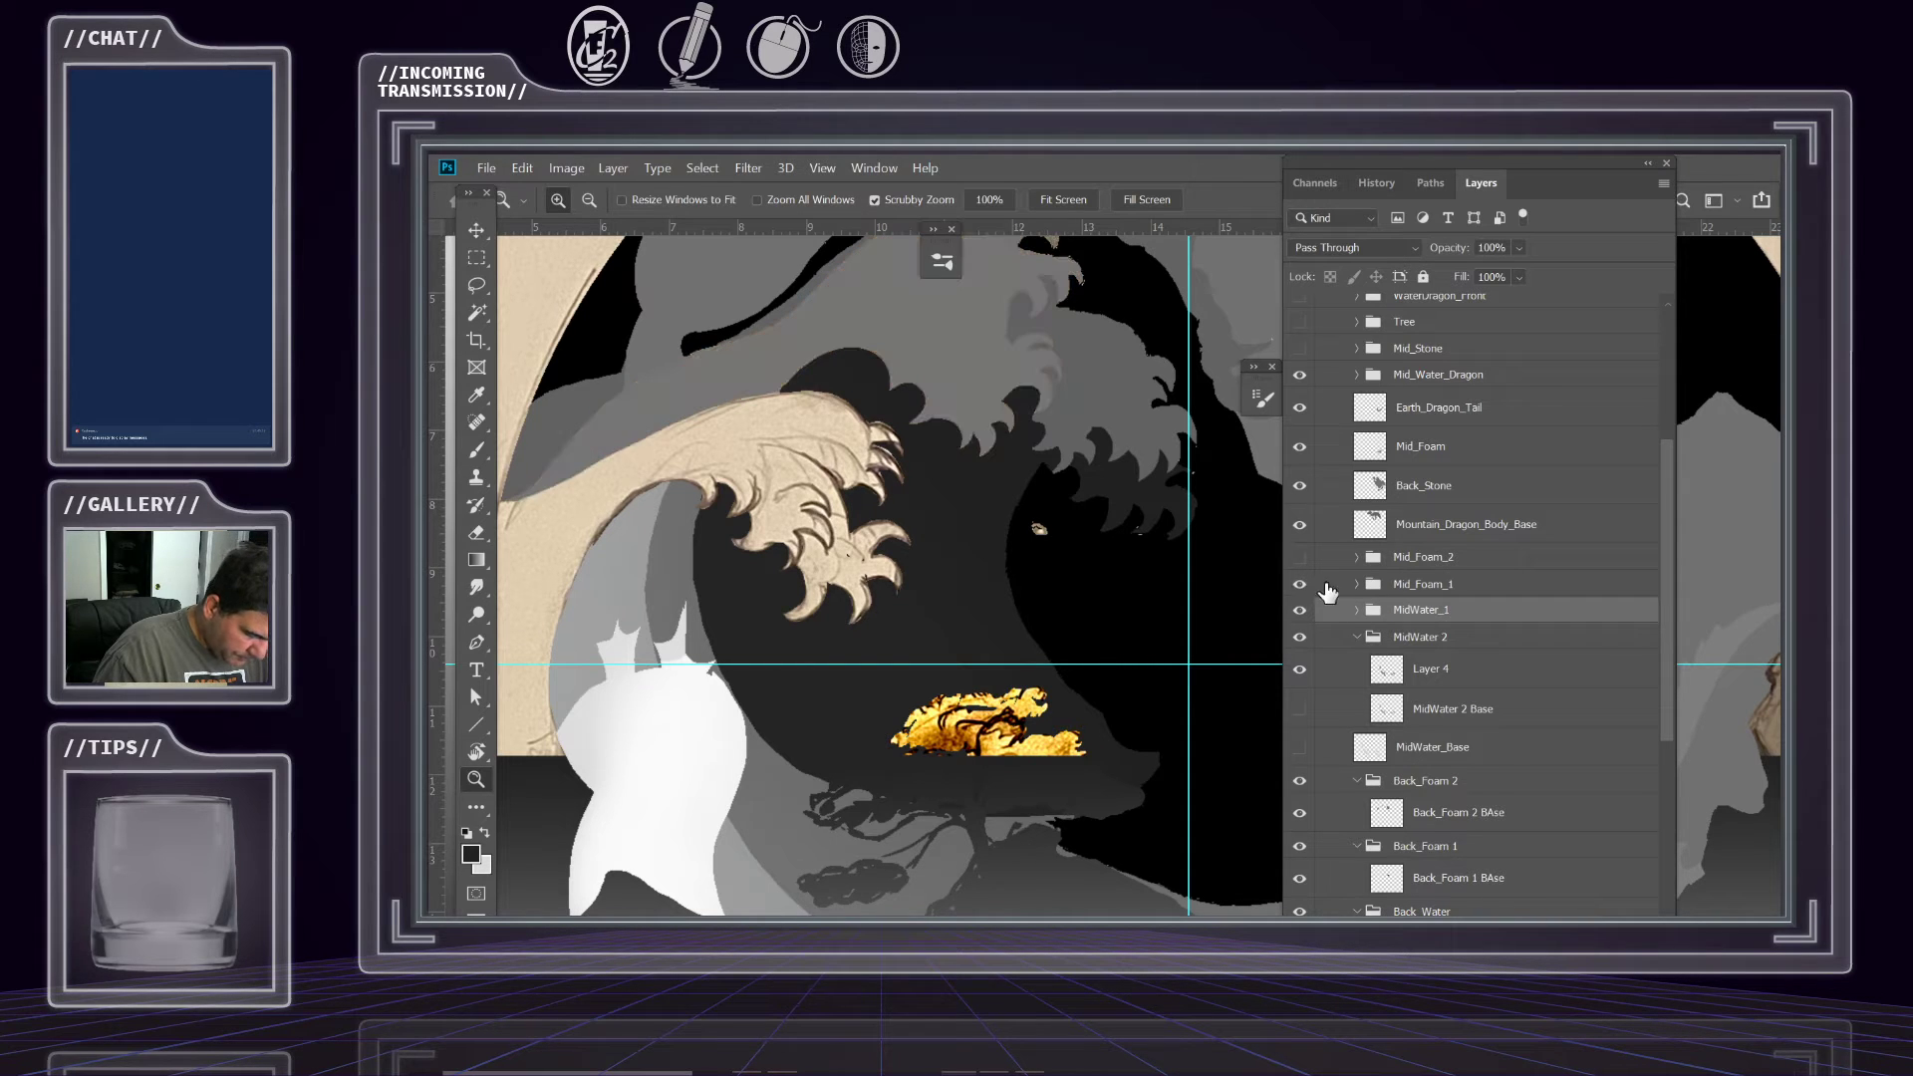
left_click(1417, 590)
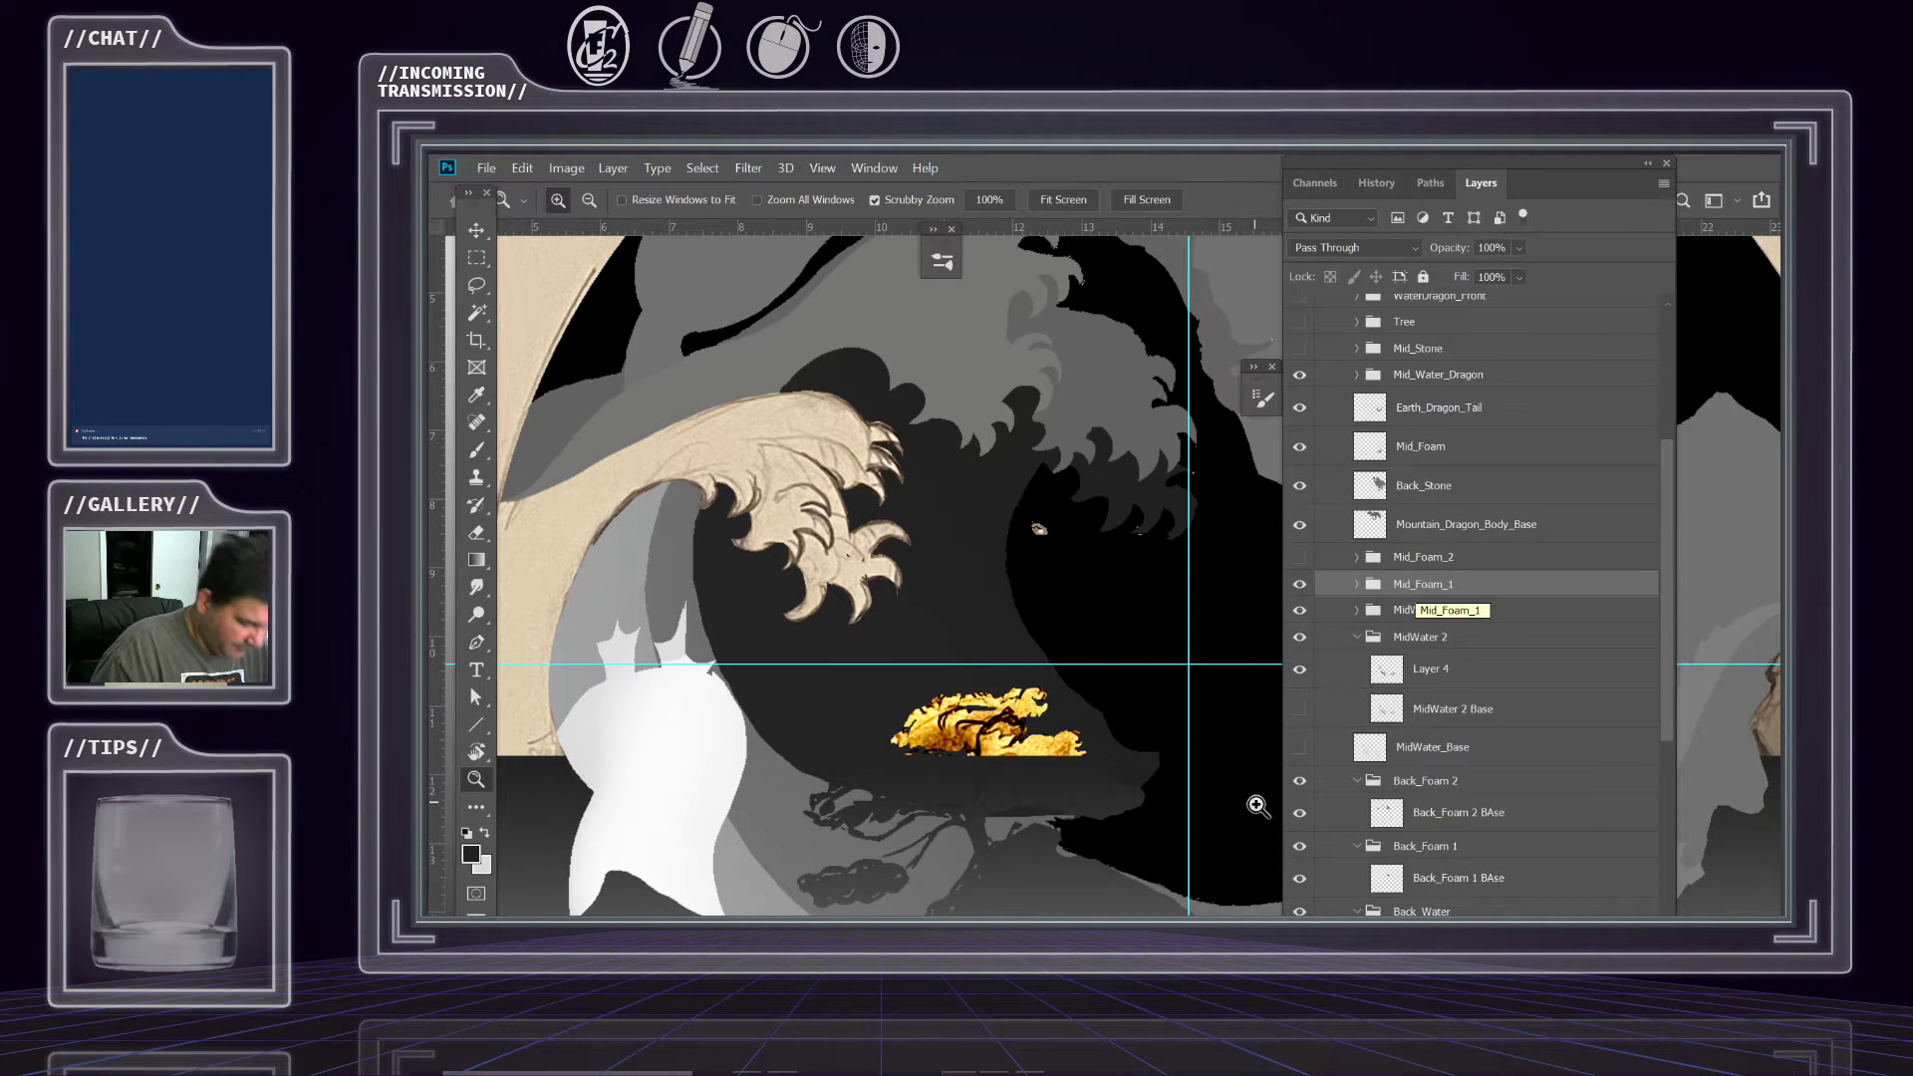
Examine the lower waves in the artwork and toggle the MidWater_1 group's visibility to identify its shapes.
left_click_drag(1002, 586, 867, 550)
left_click_drag(857, 654, 850, 613)
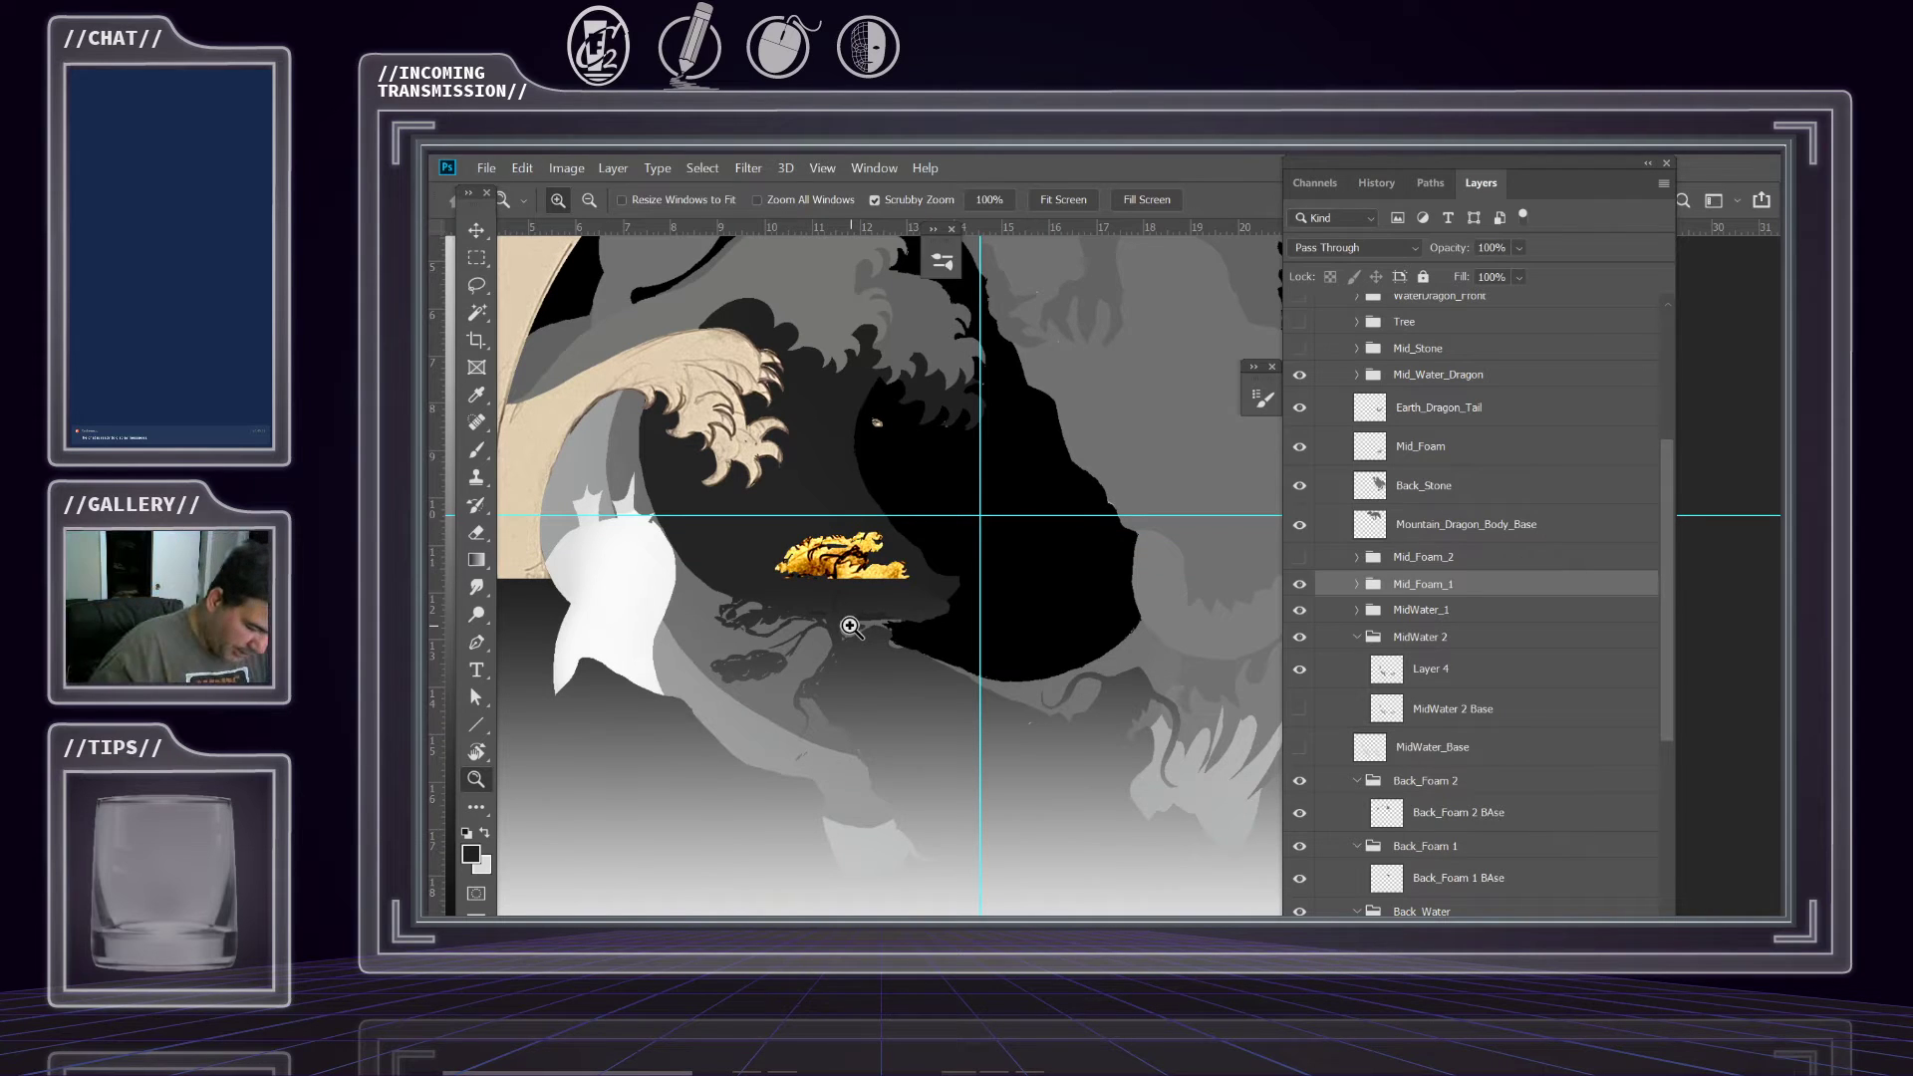
left_click_drag(794, 543, 903, 489)
left_click(1300, 609)
left_click(1299, 610)
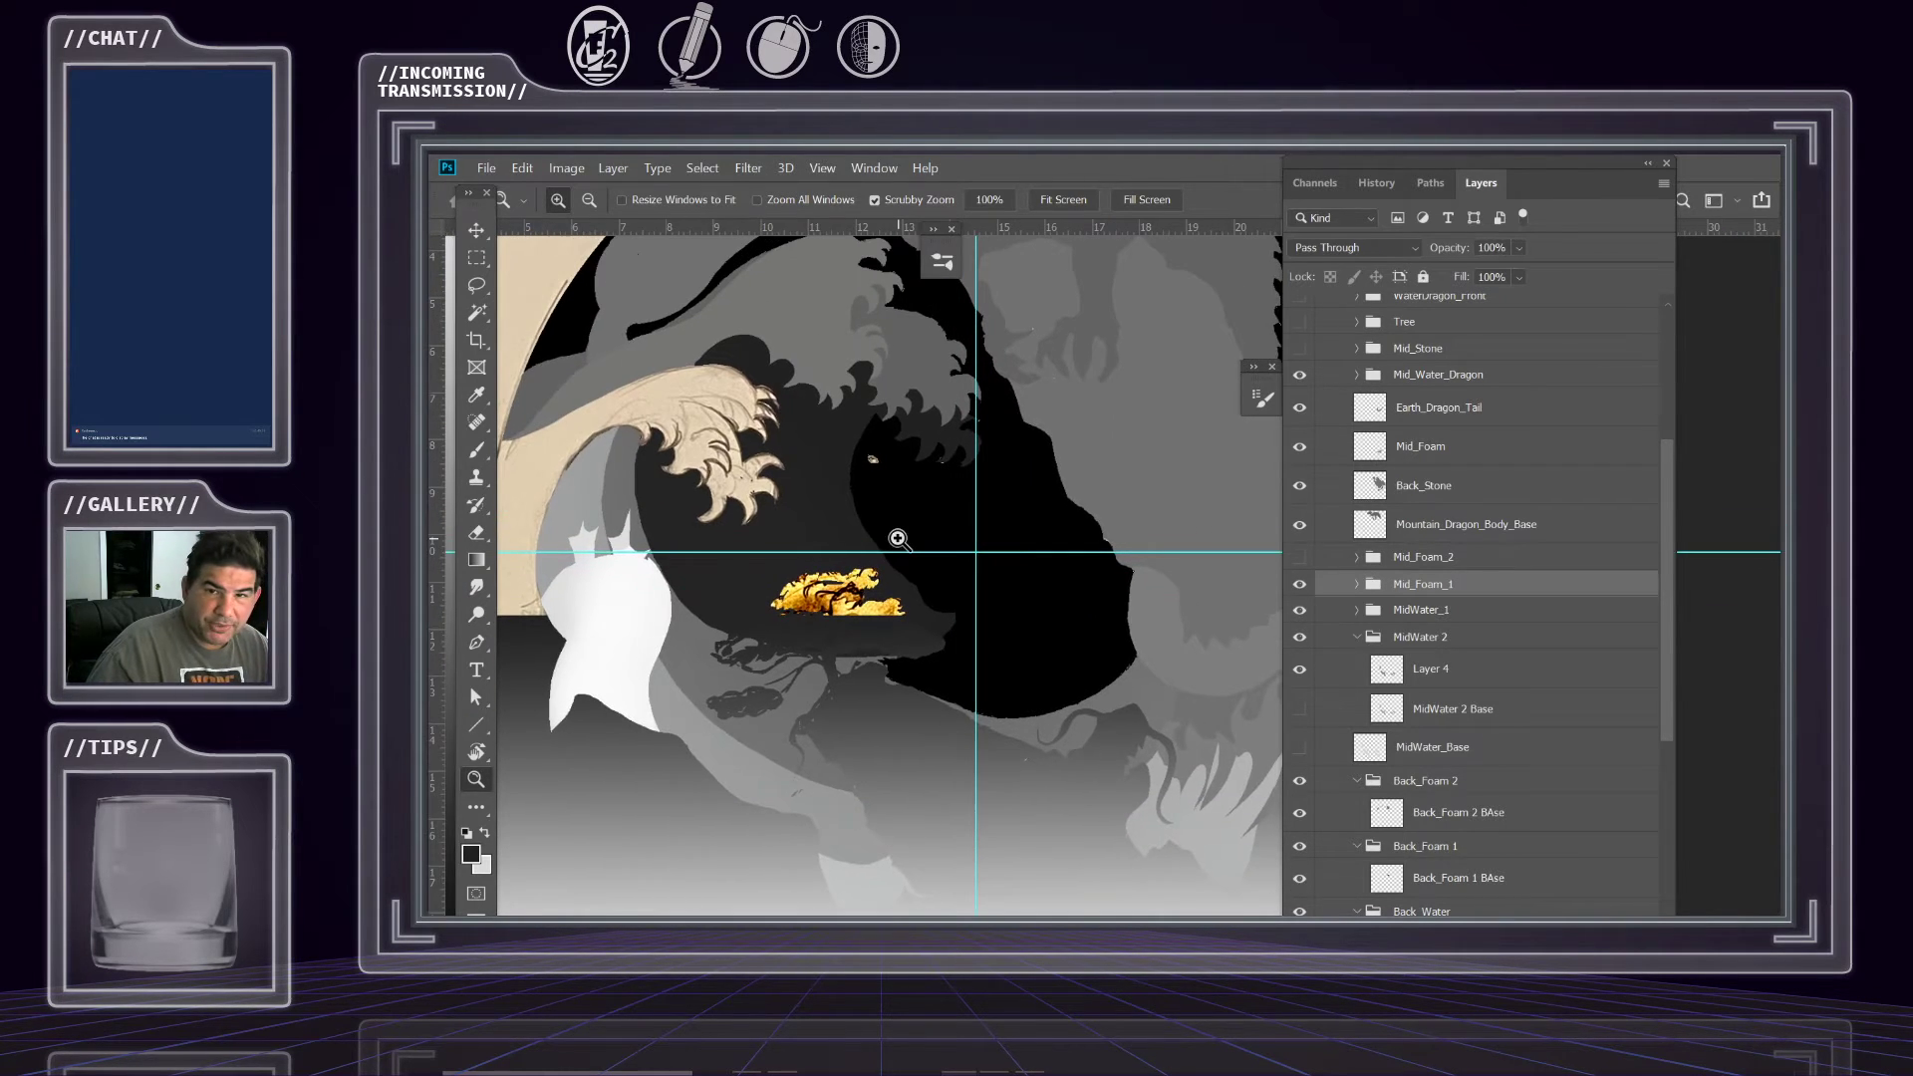
left_click_drag(804, 760, 829, 727)
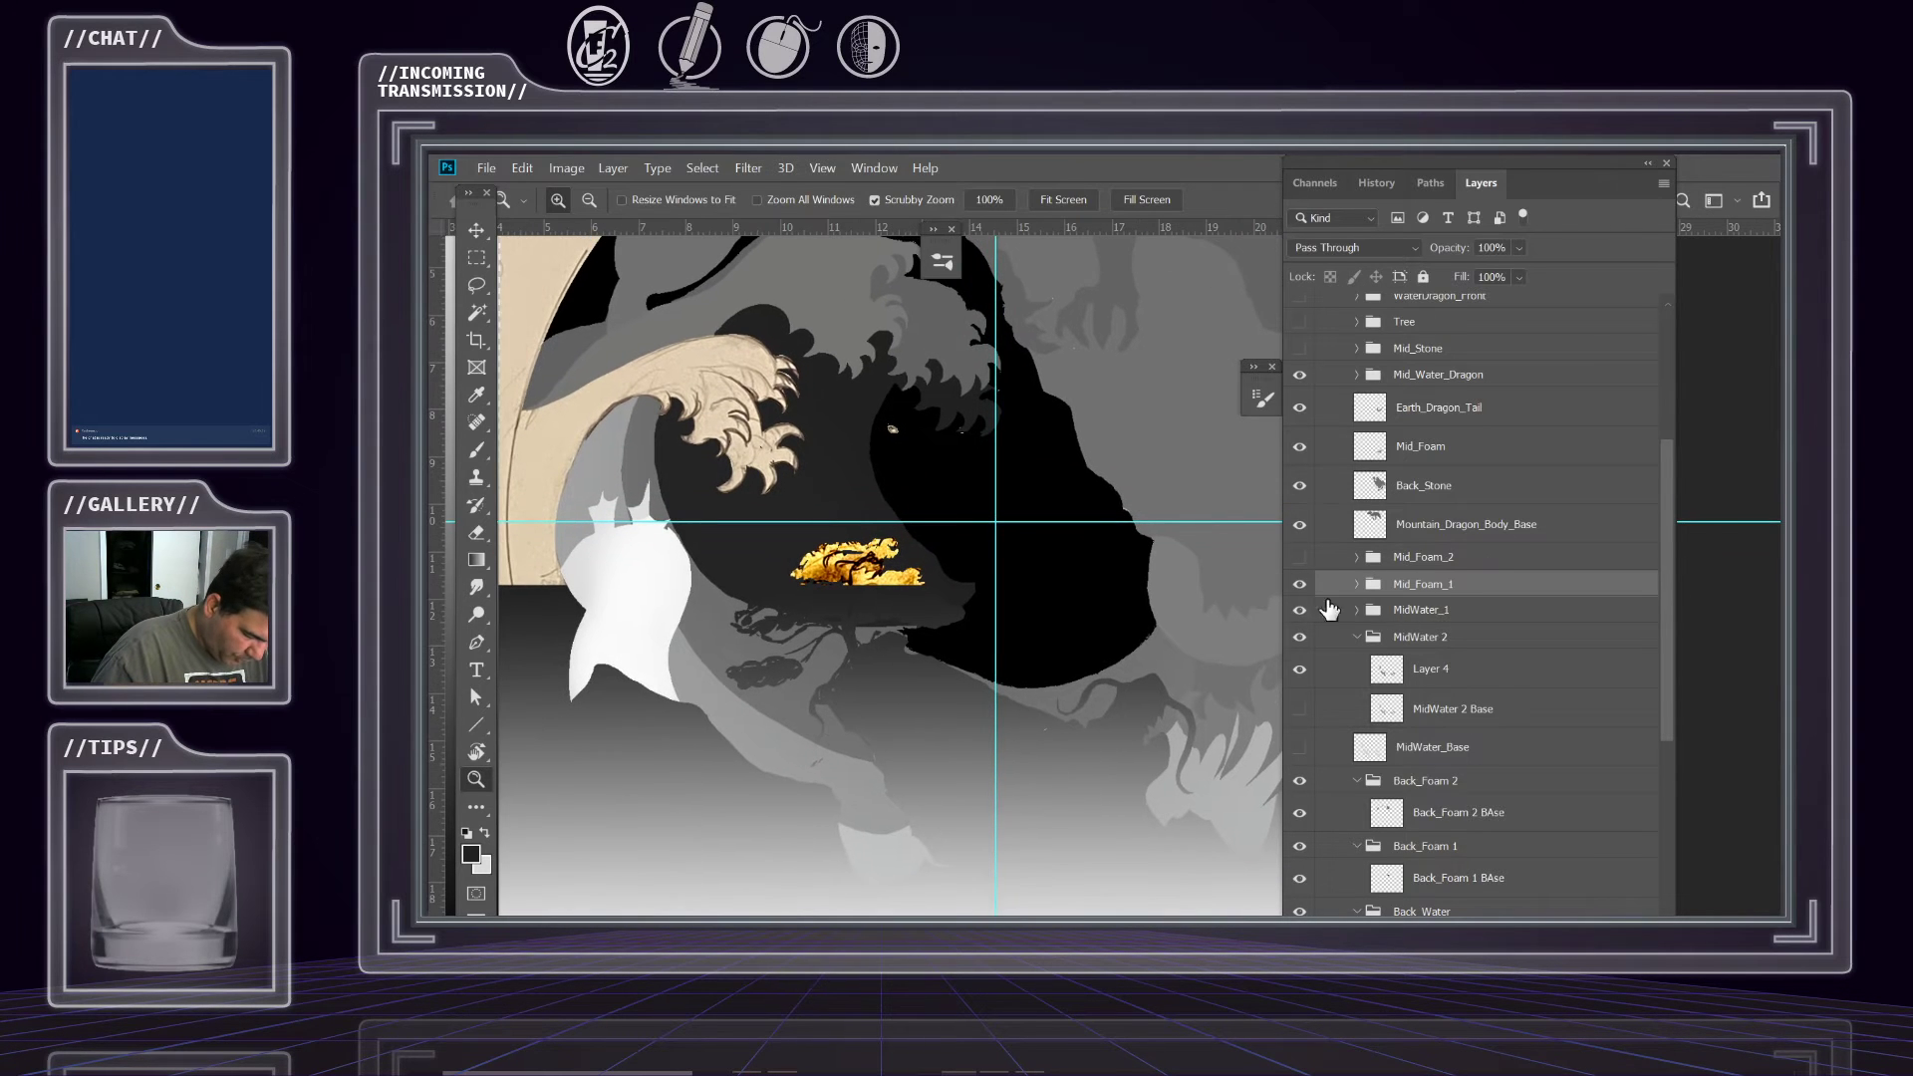
left_click(1300, 612)
left_click(1300, 611)
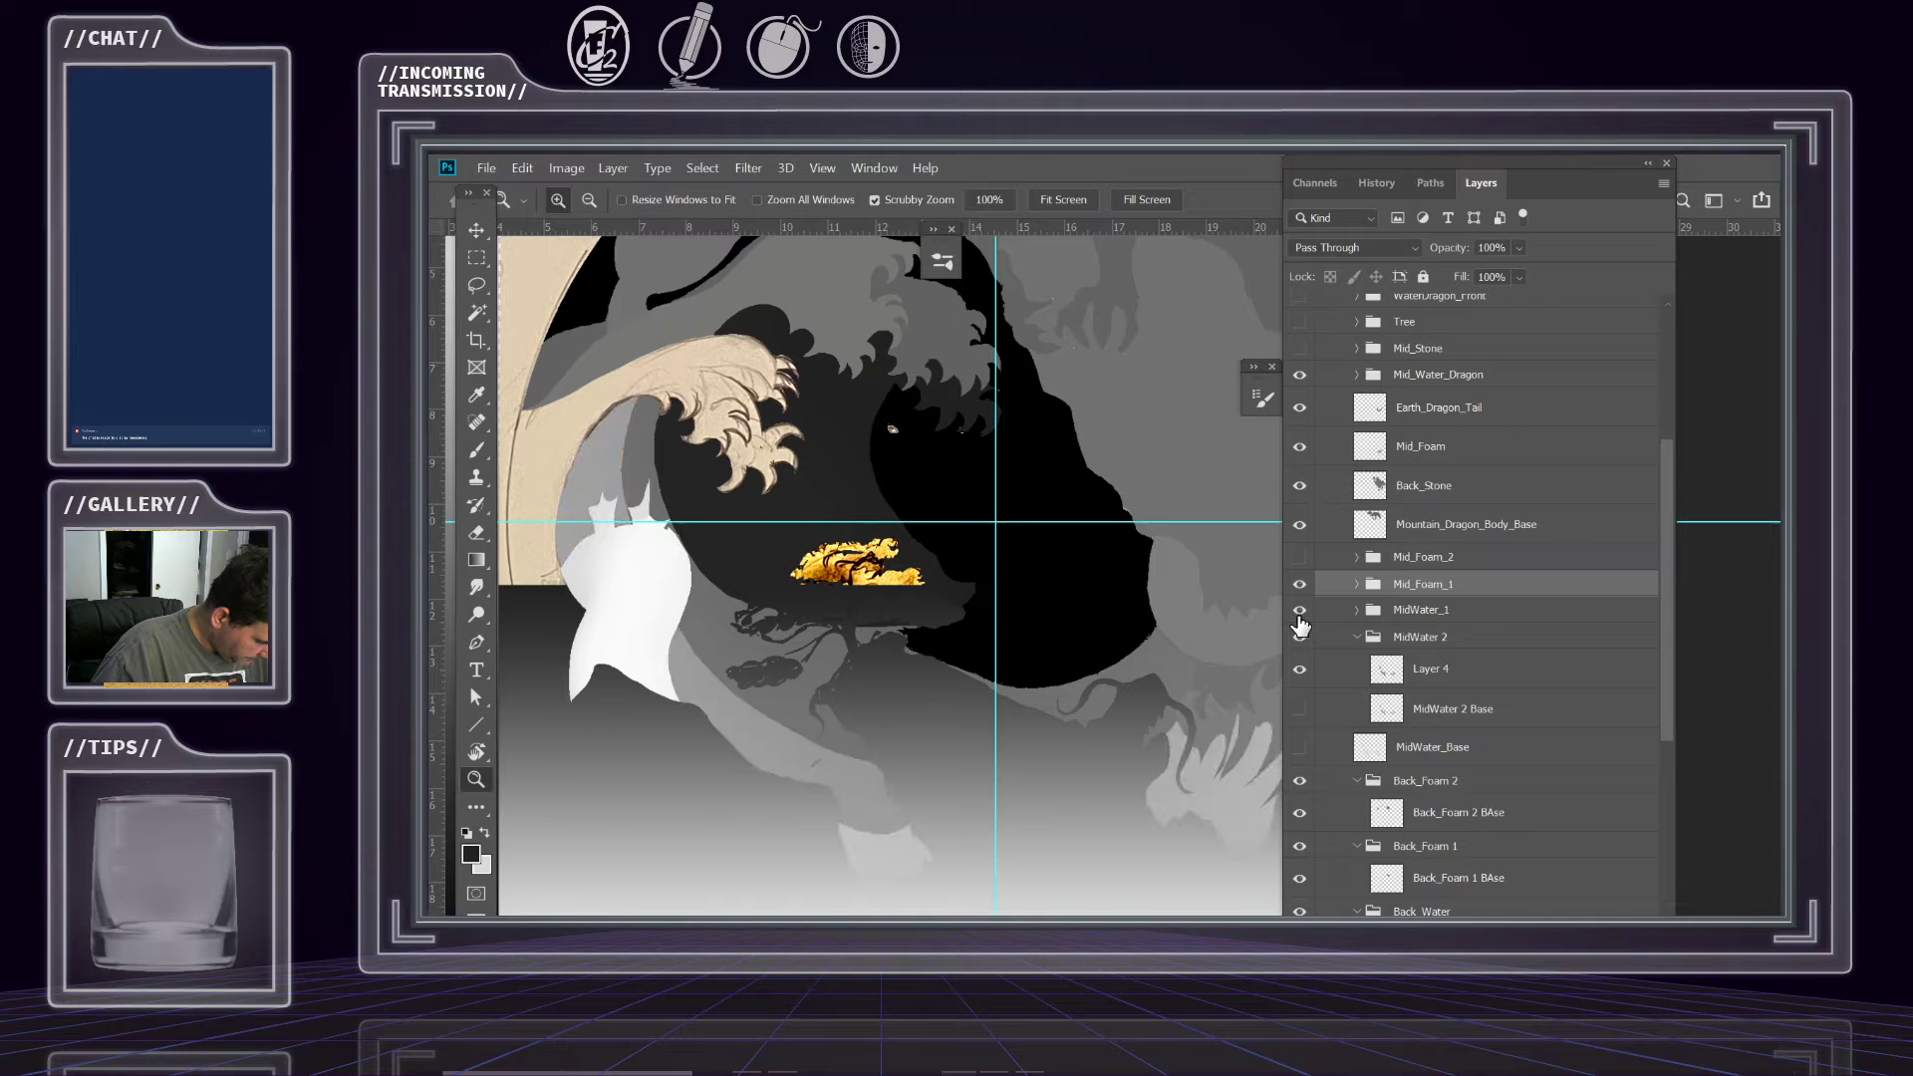
Select the MidWater 2 group and toggle its visibility to identify which waves it contains.
left_click(1405, 642)
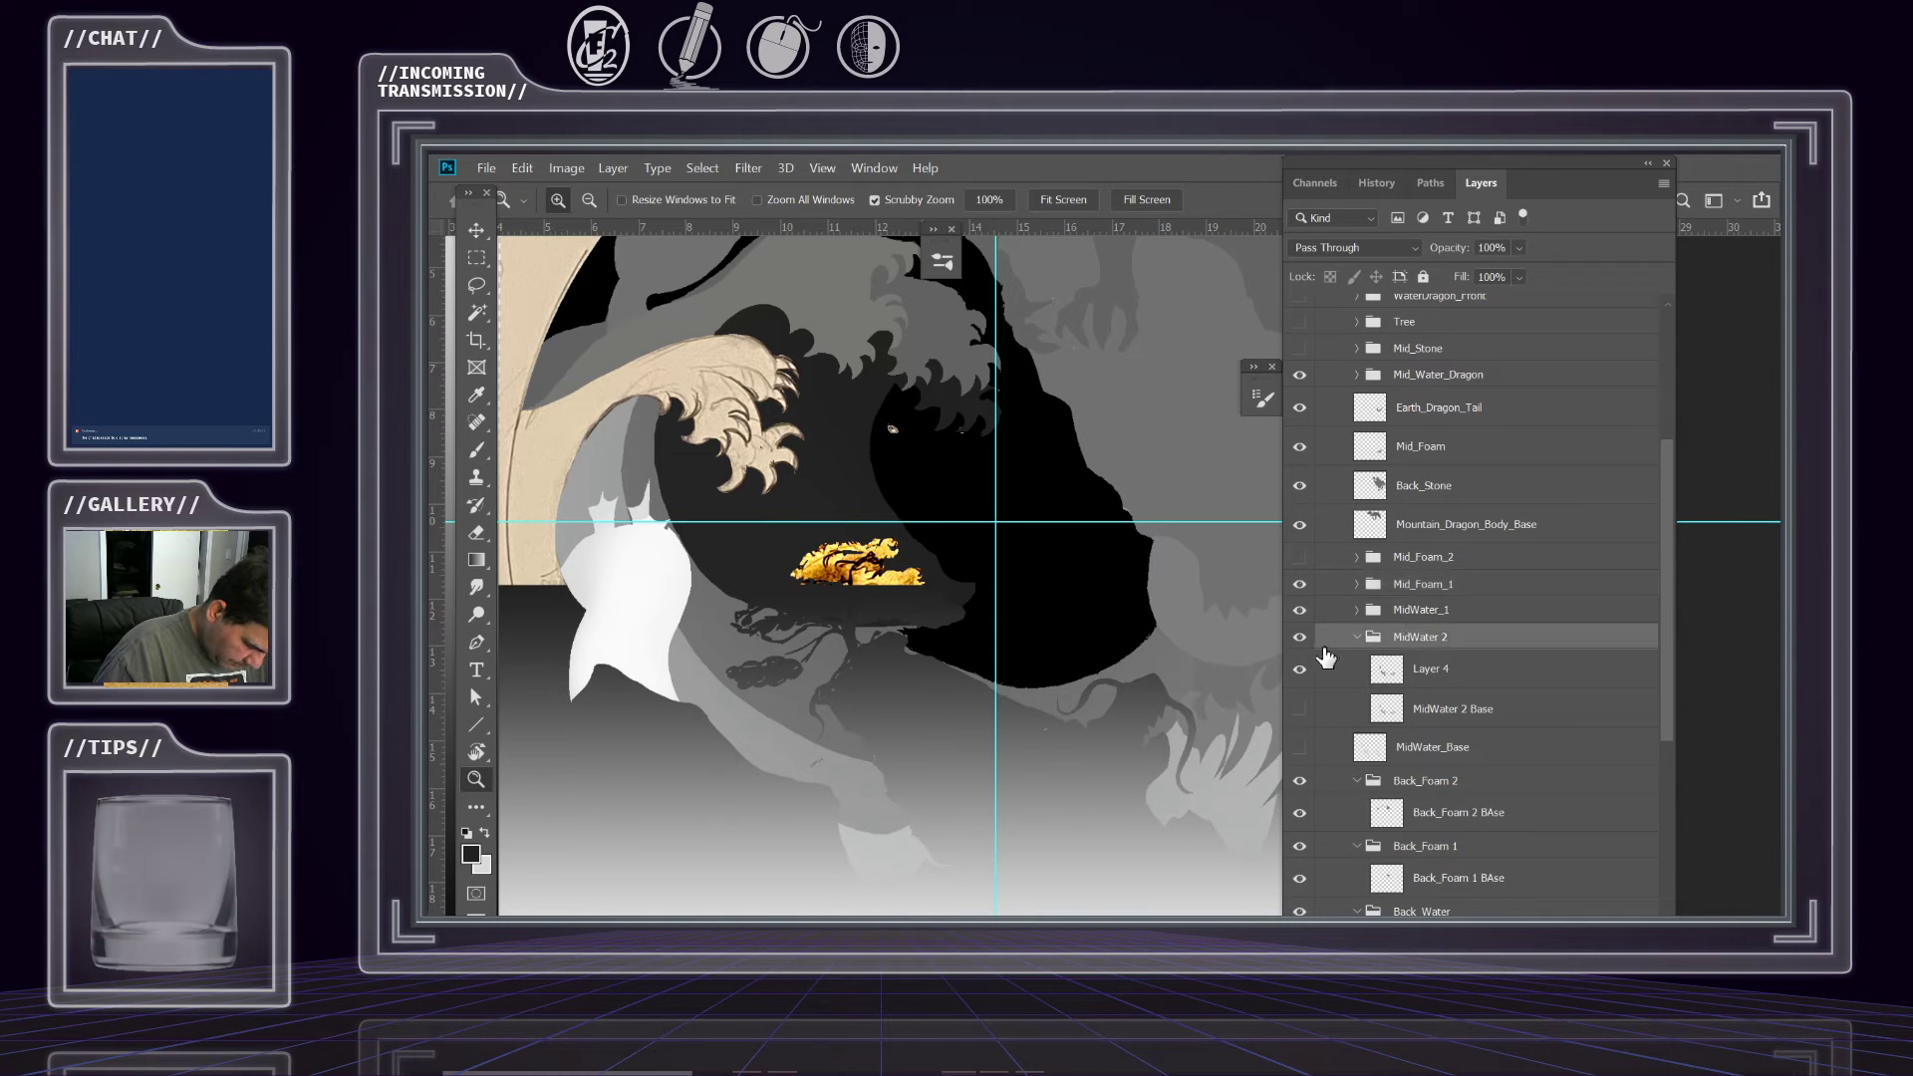
left_click(1300, 639)
left_click(1300, 639)
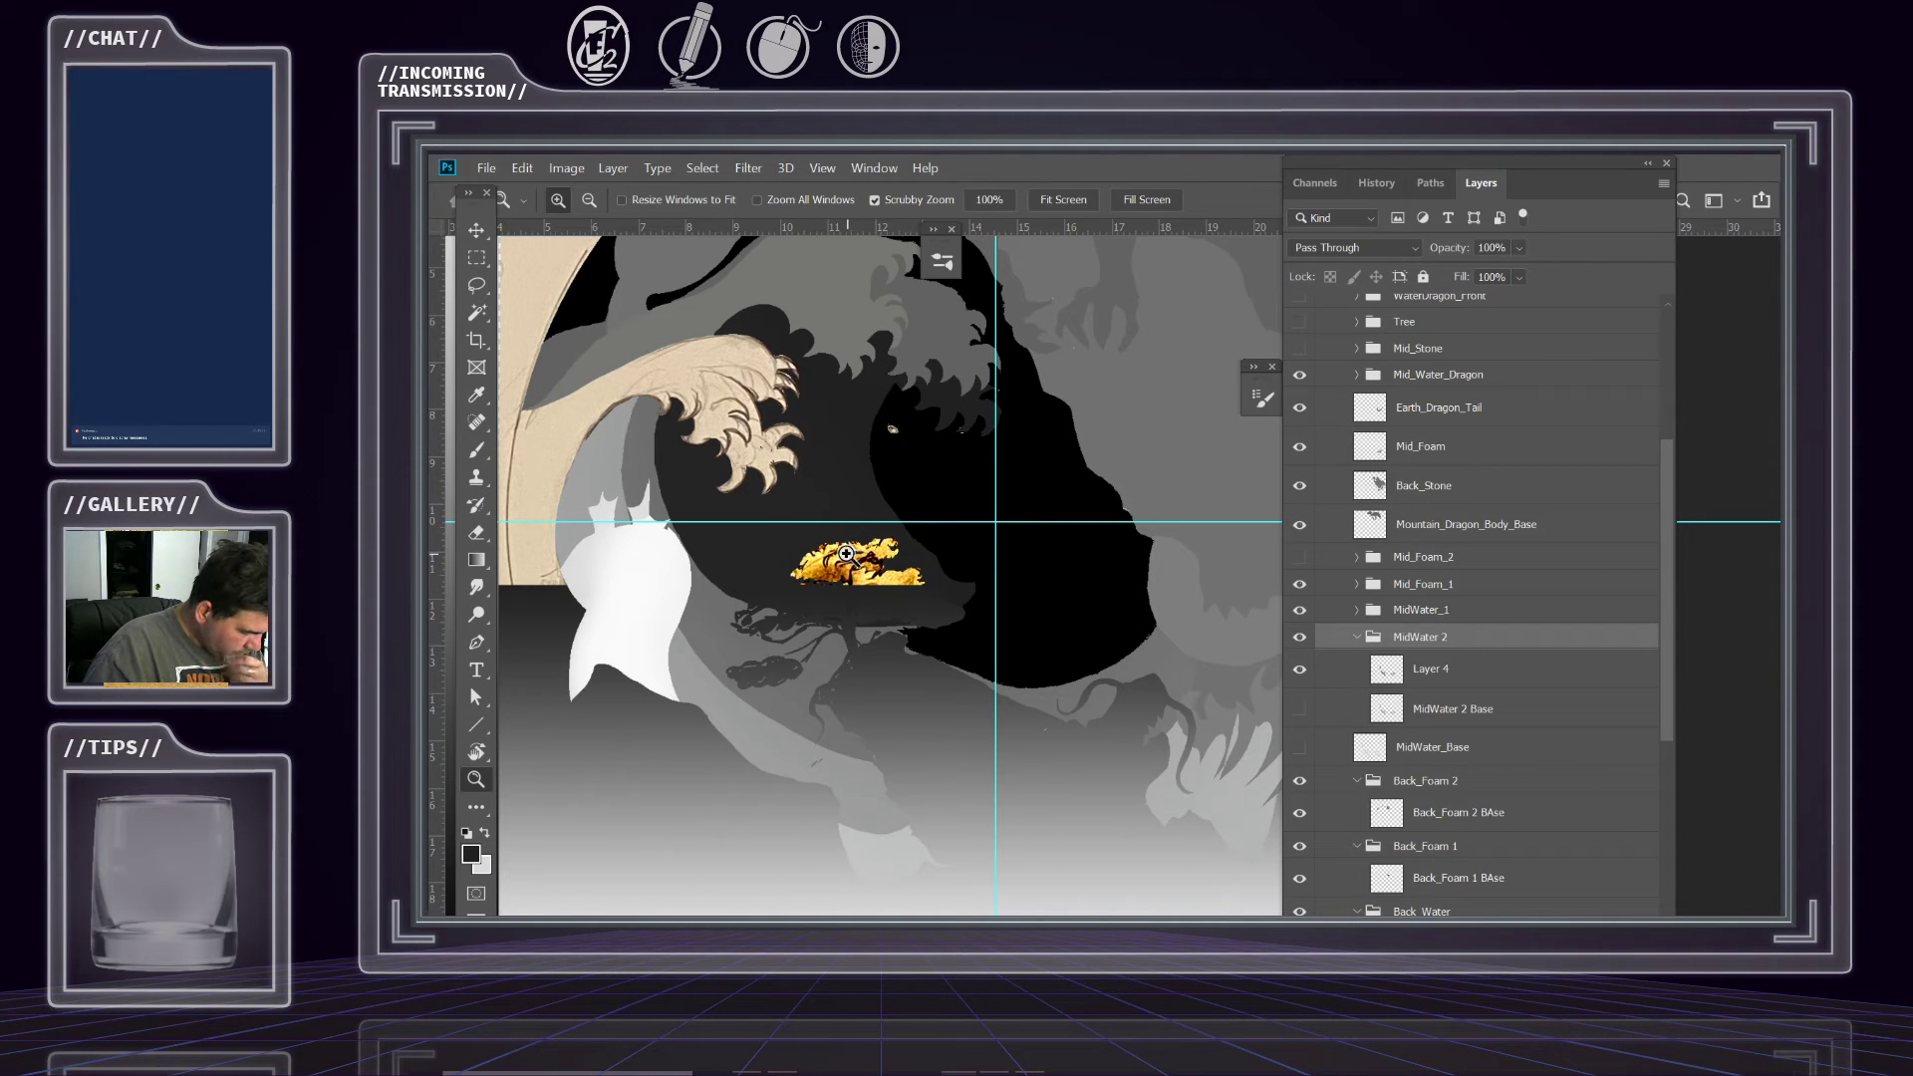
left_click_drag(865, 406, 820, 494)
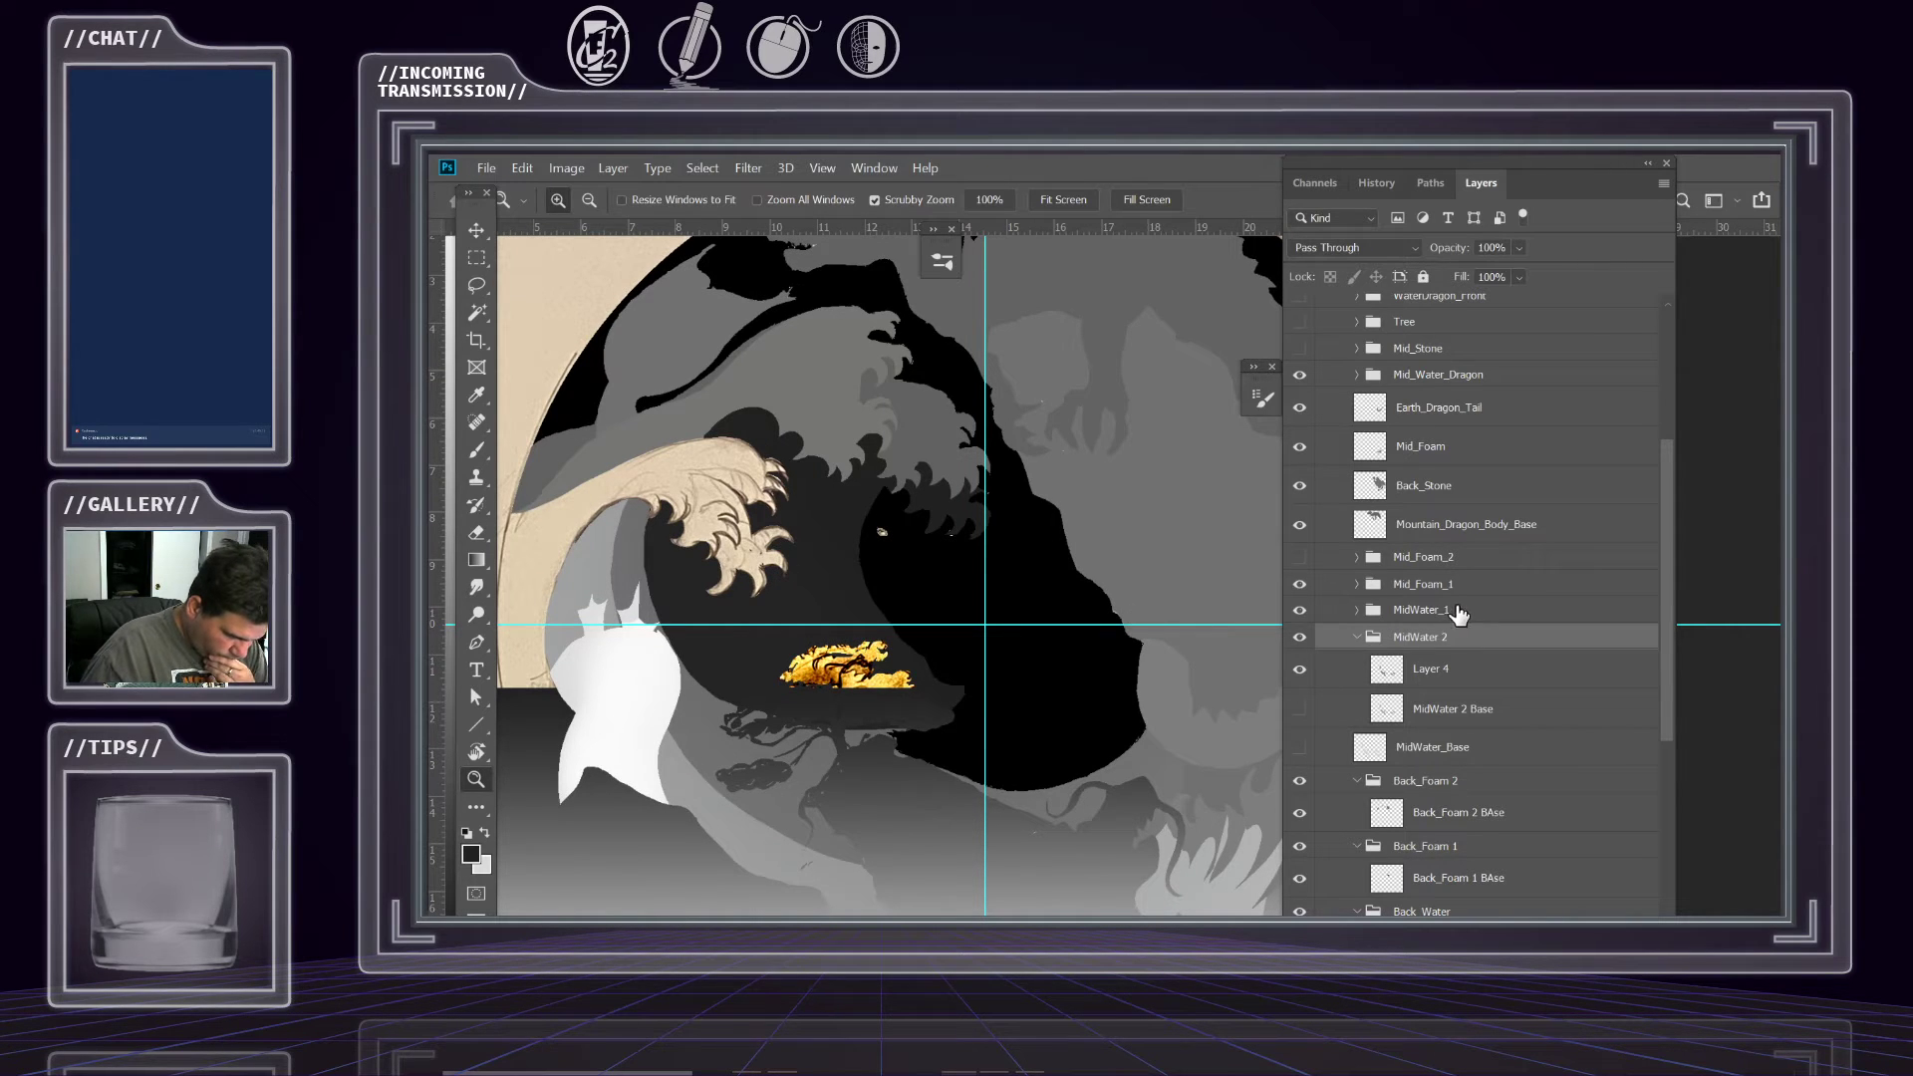
Select the Back_Foam 2 BAse layer by picking the foam under the large back wave with the Move tool's layer auto-select.
left_click(476, 231)
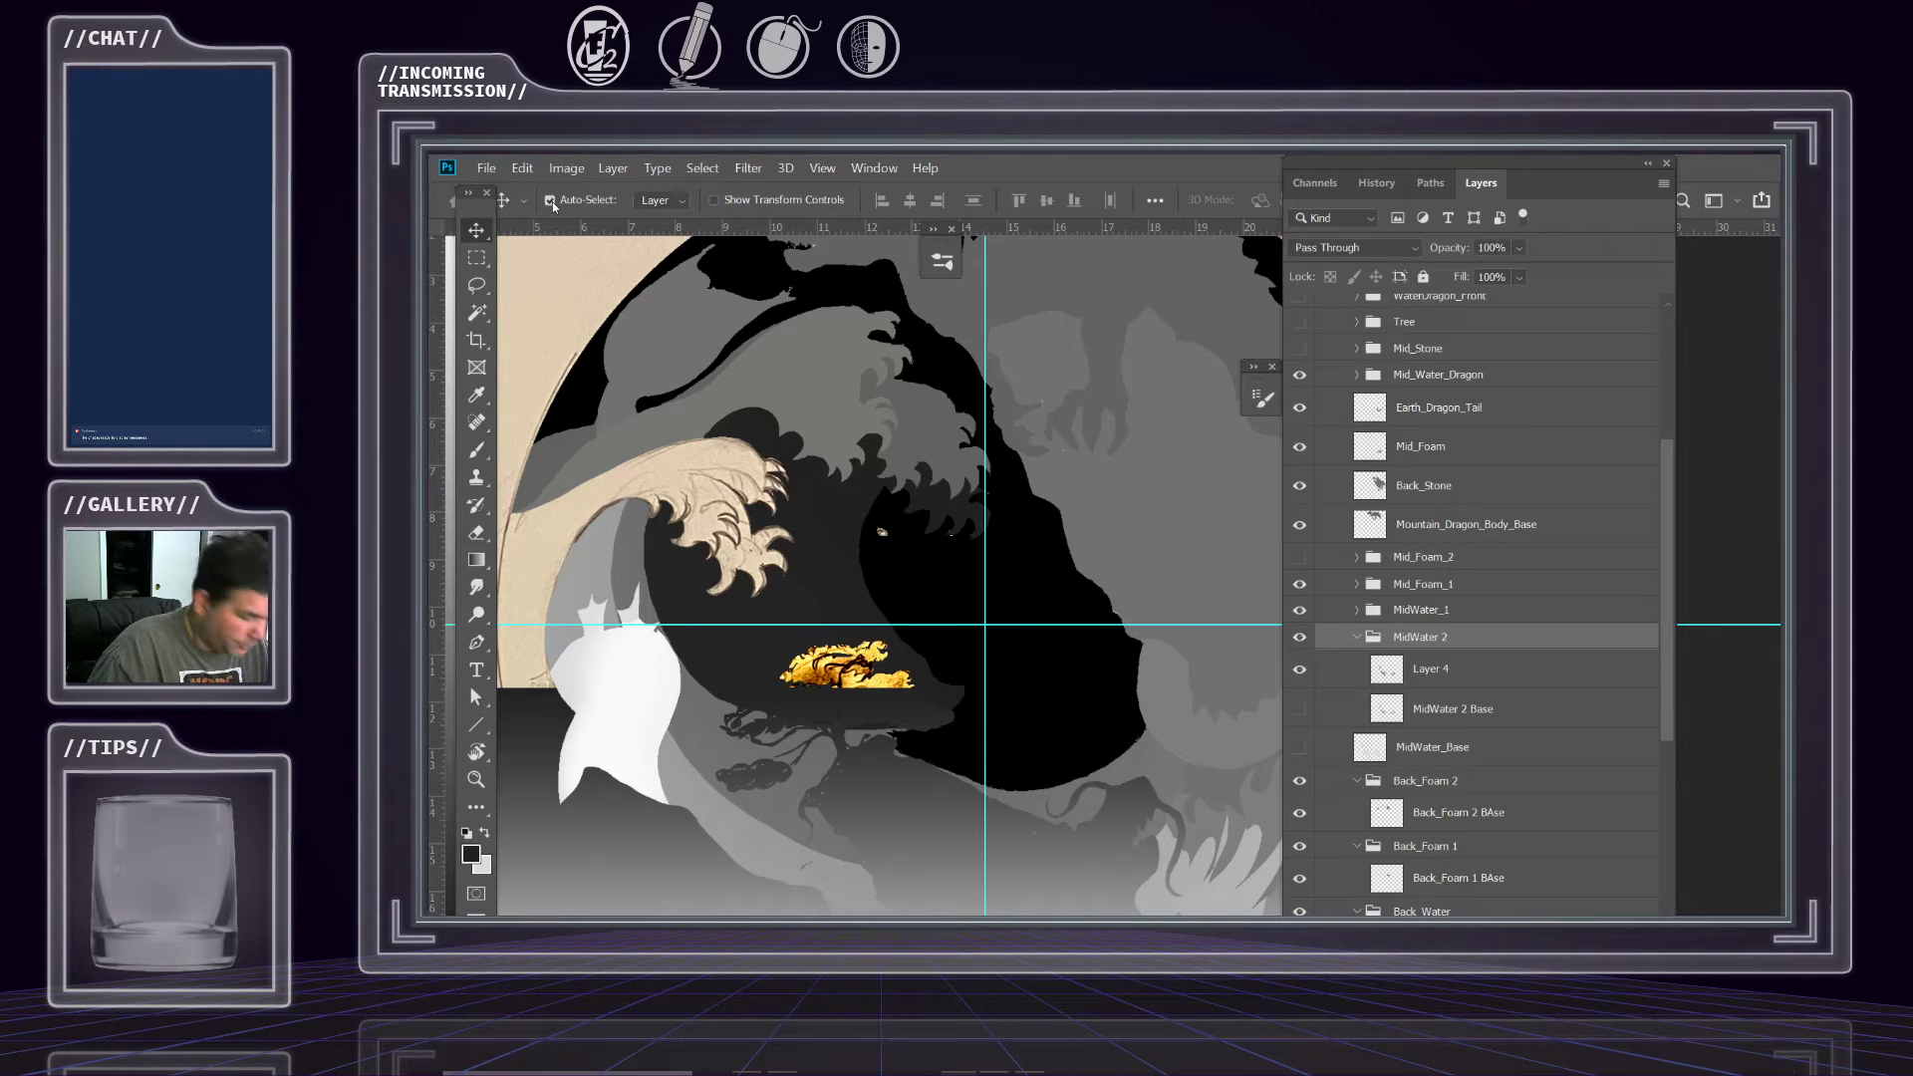
scroll(1465, 630, "down", 5)
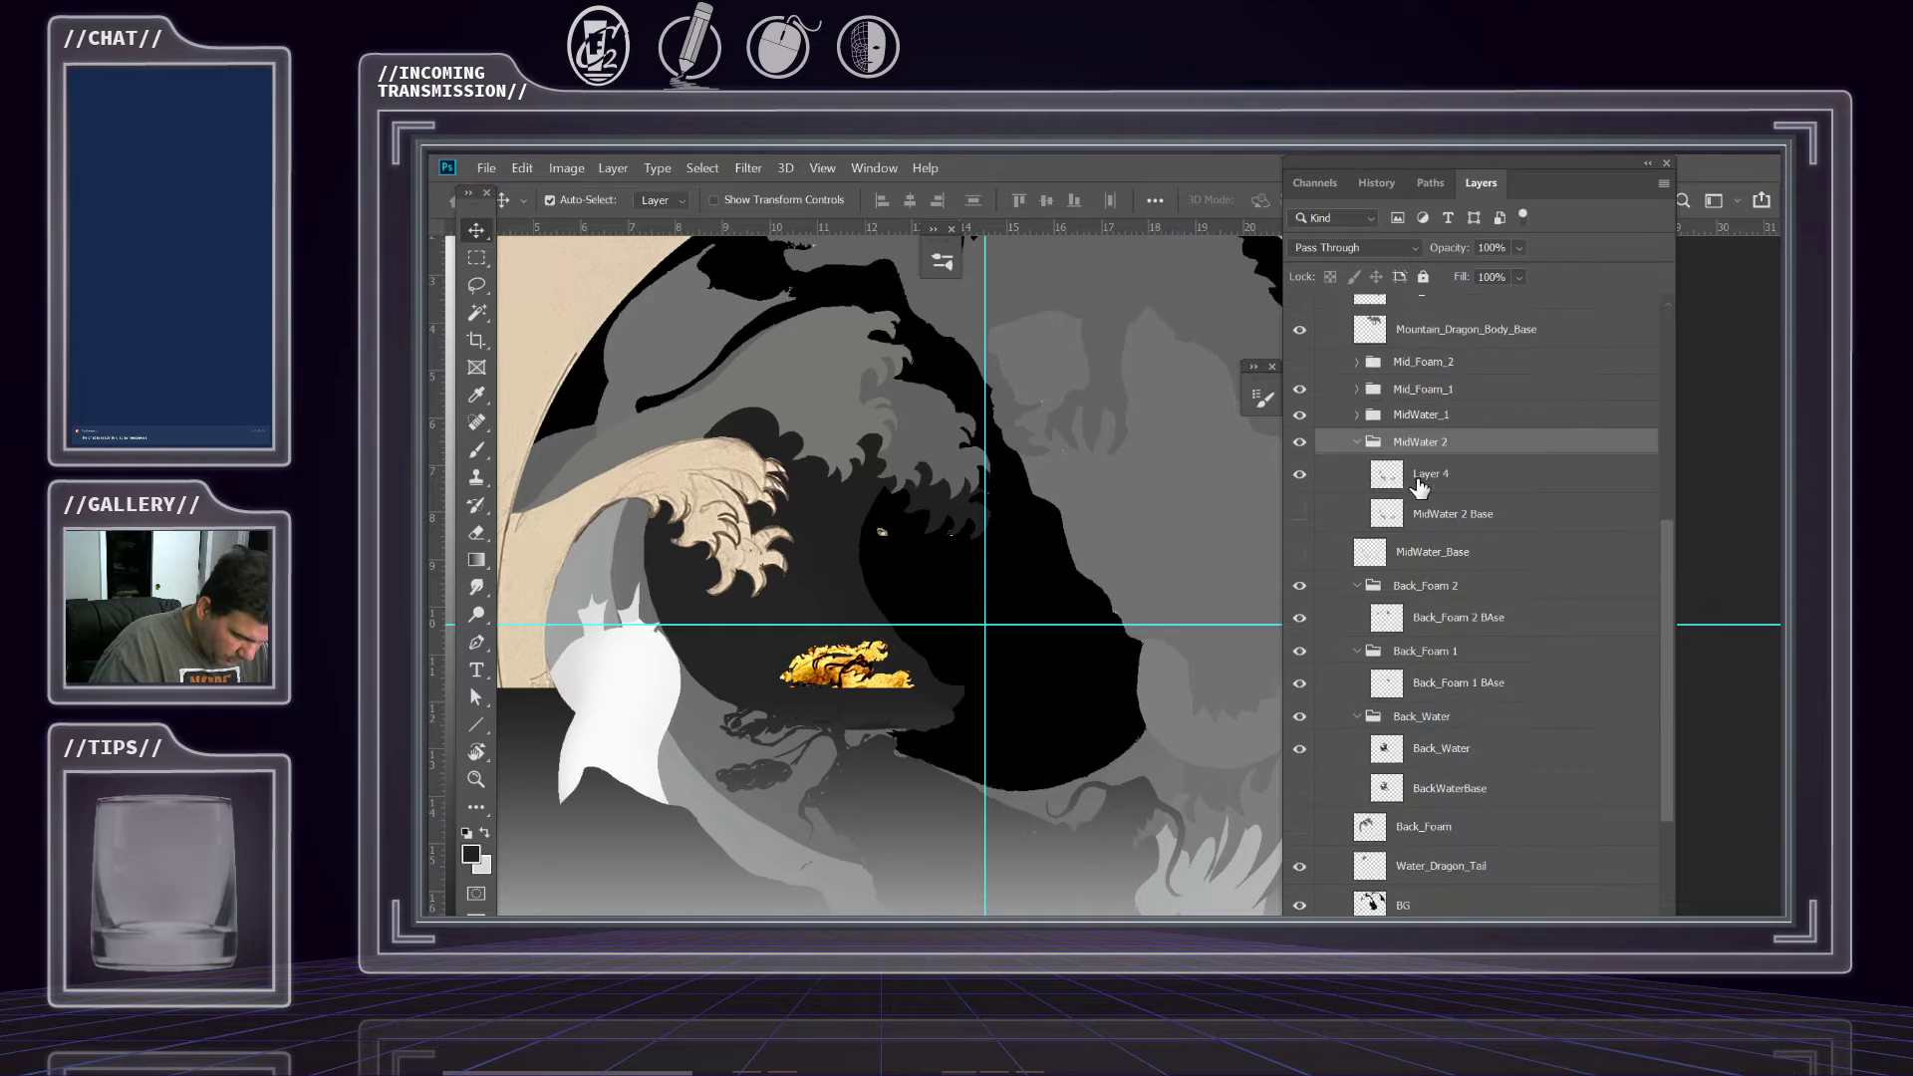
scroll(1465, 630, "up", 1)
scroll(1459, 618, "up", 10)
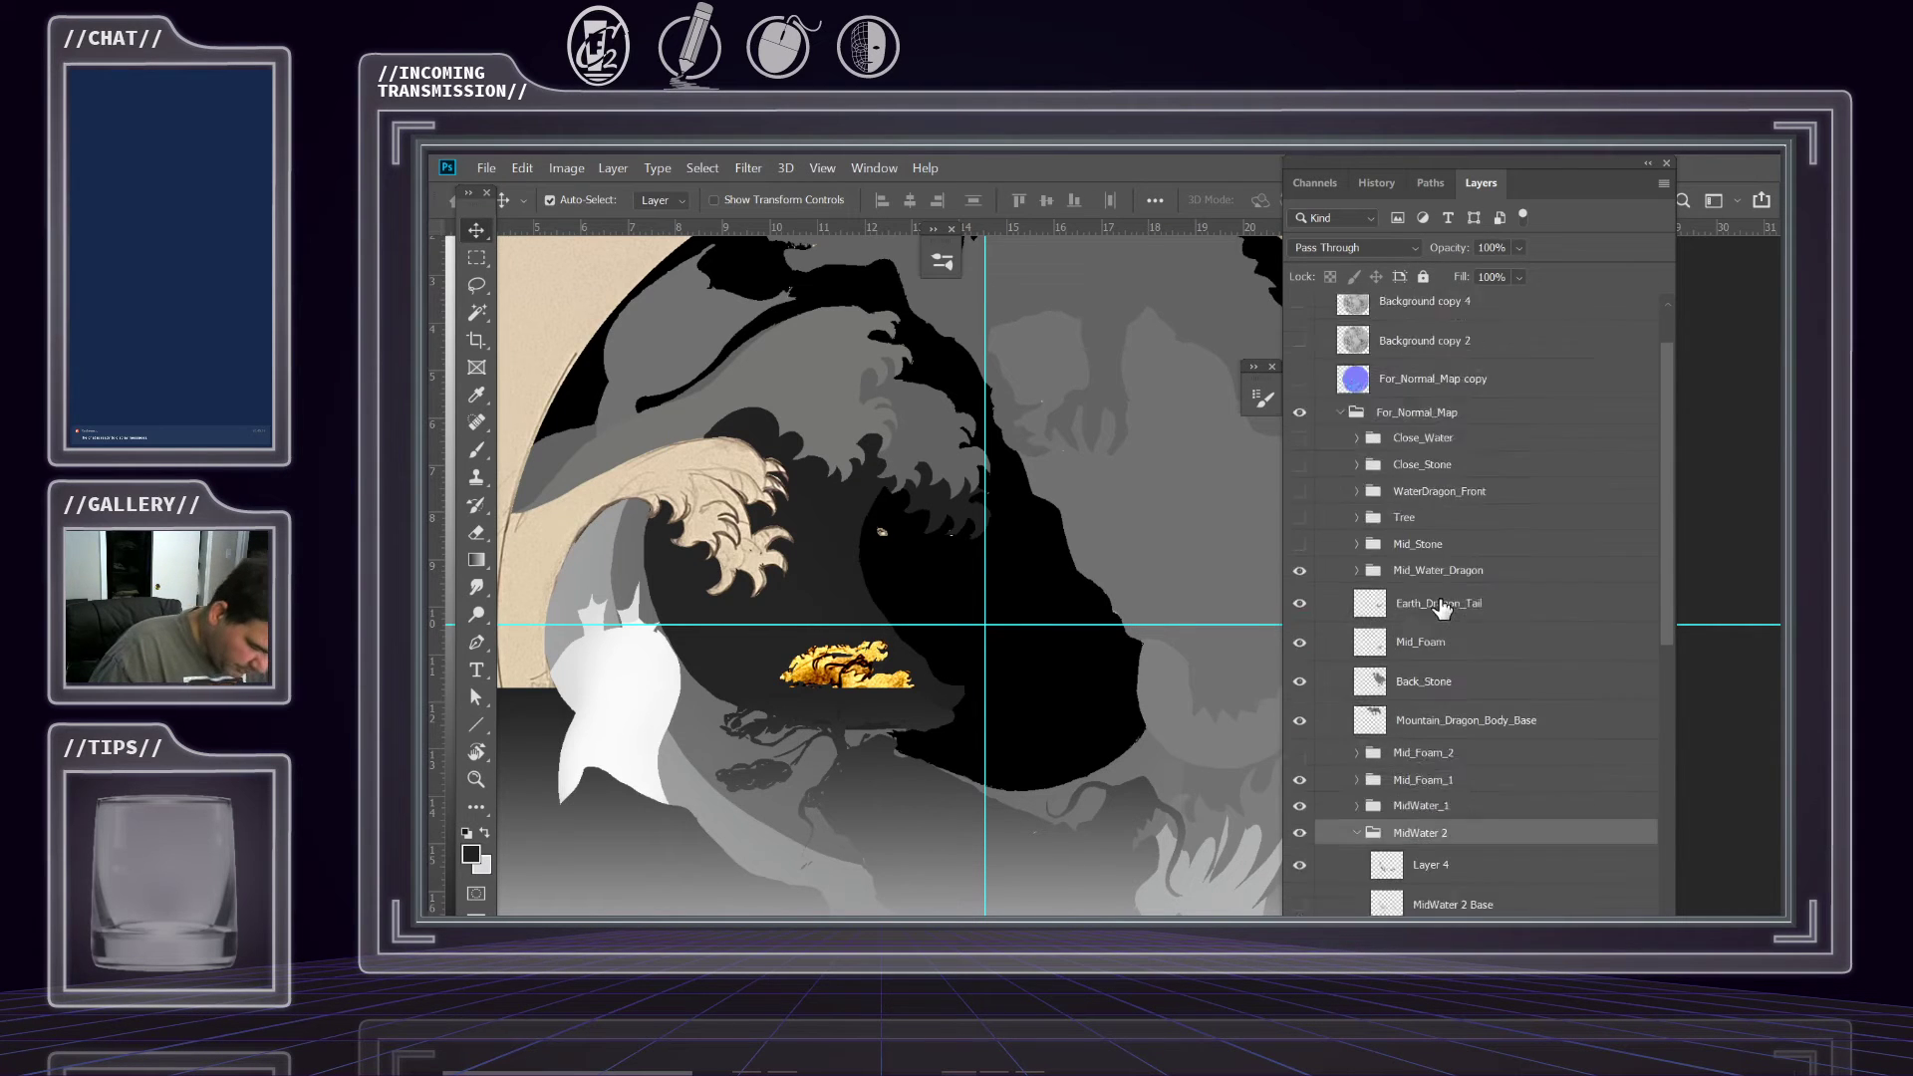
scroll(1430, 563, "down", 7)
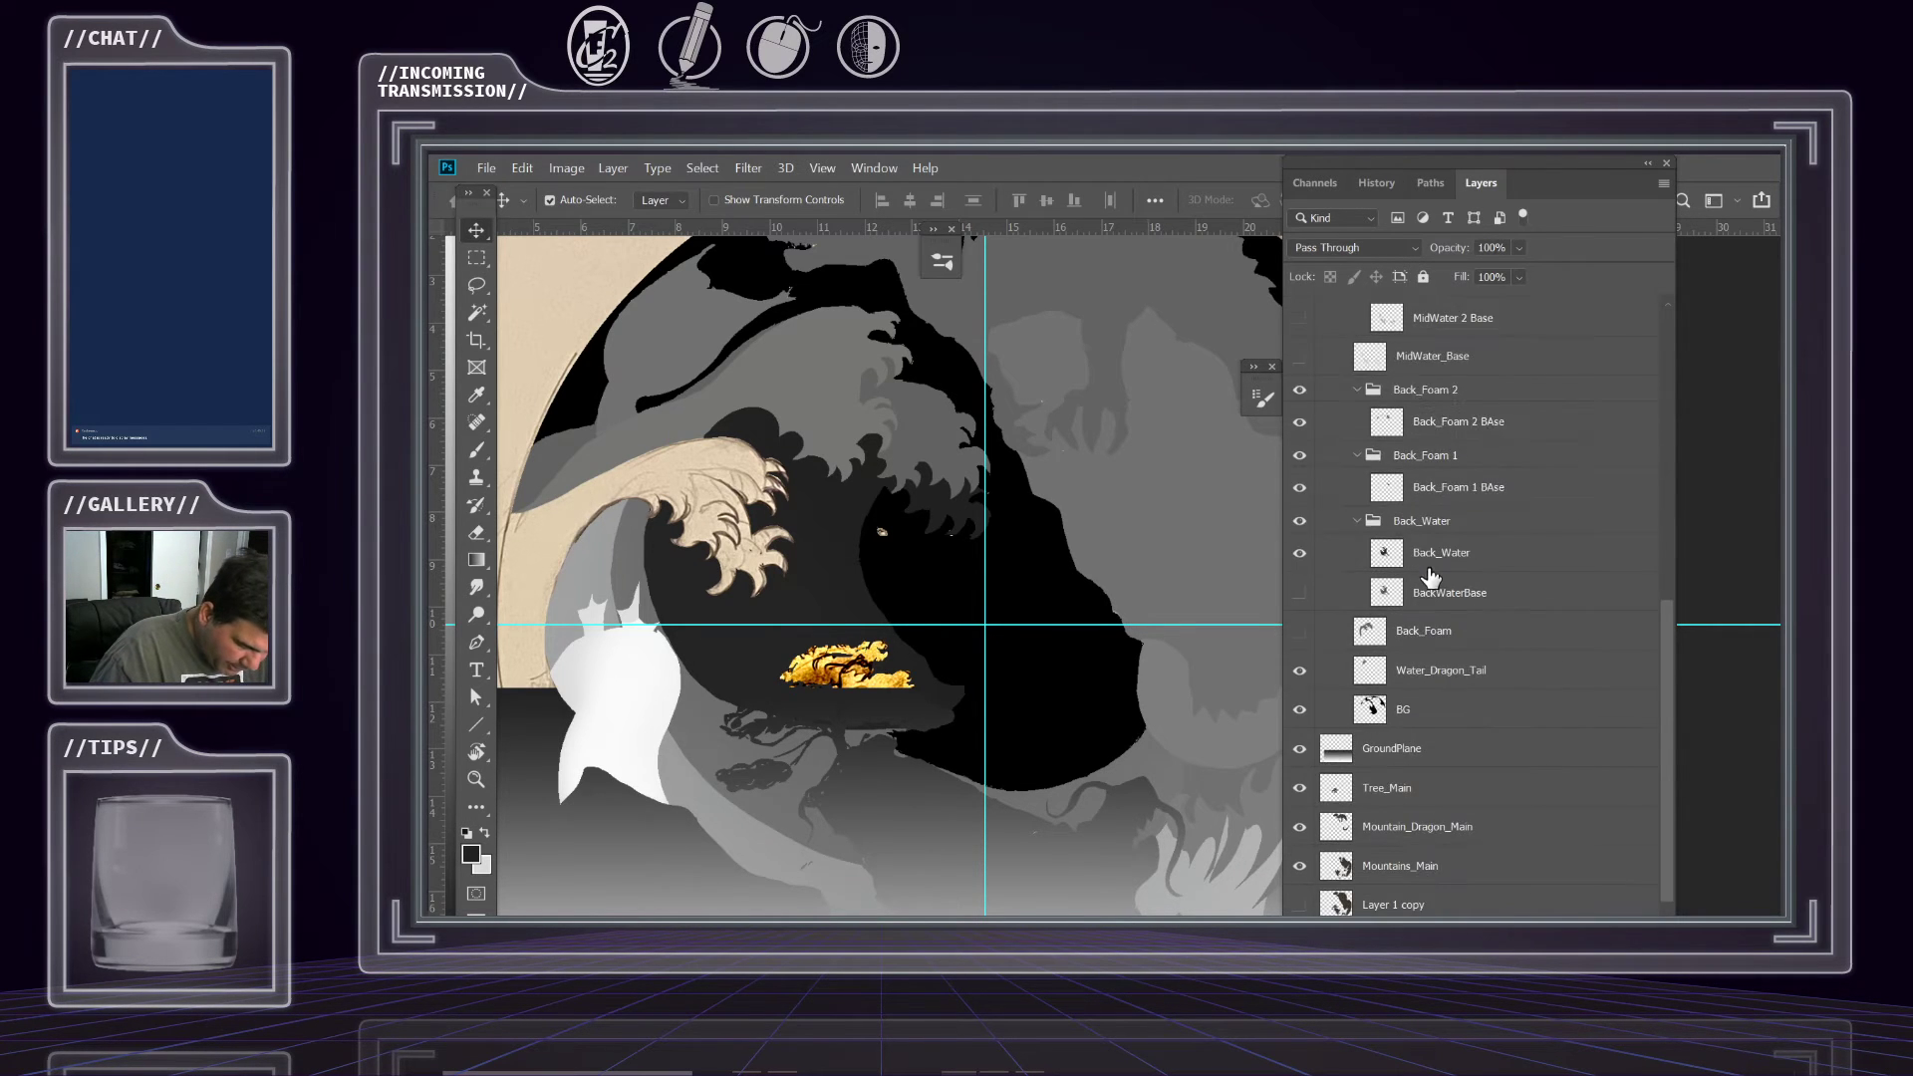
scroll(1430, 588, "up", 6)
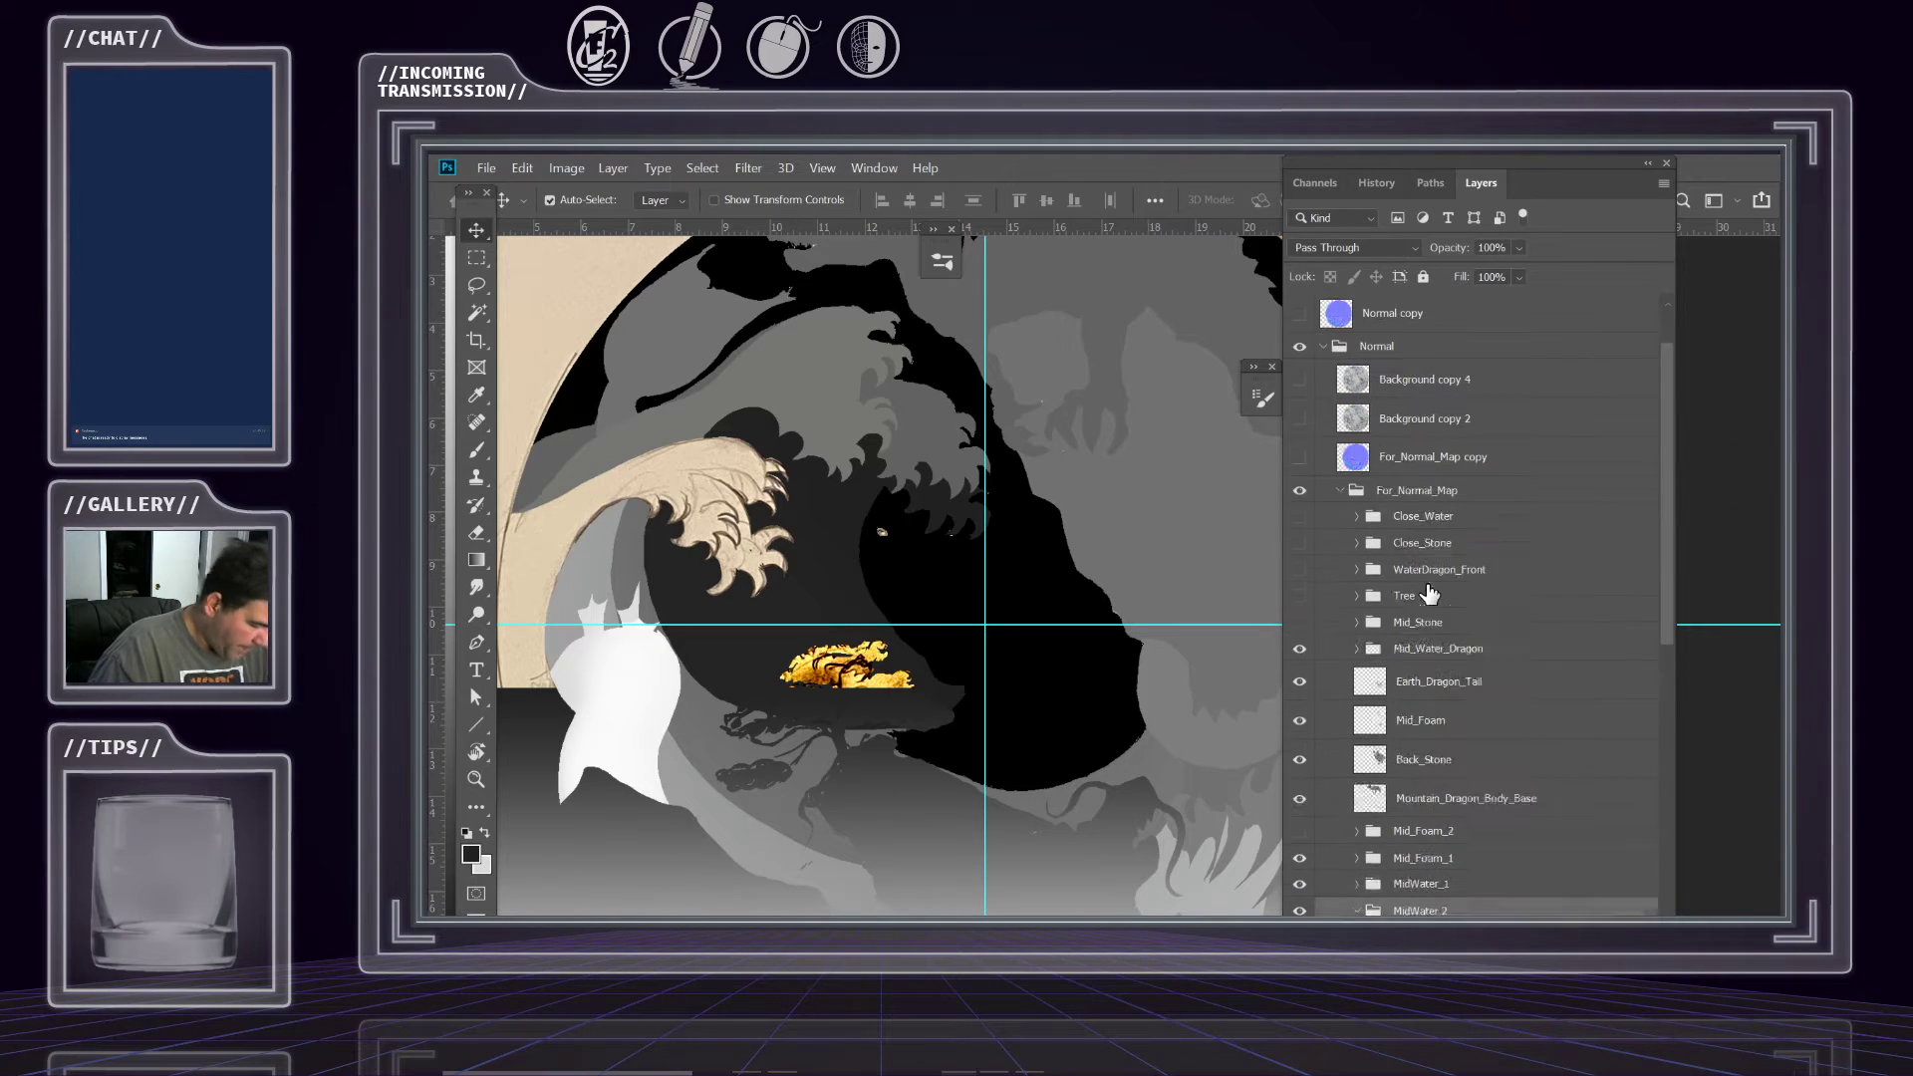
left_click(929, 457)
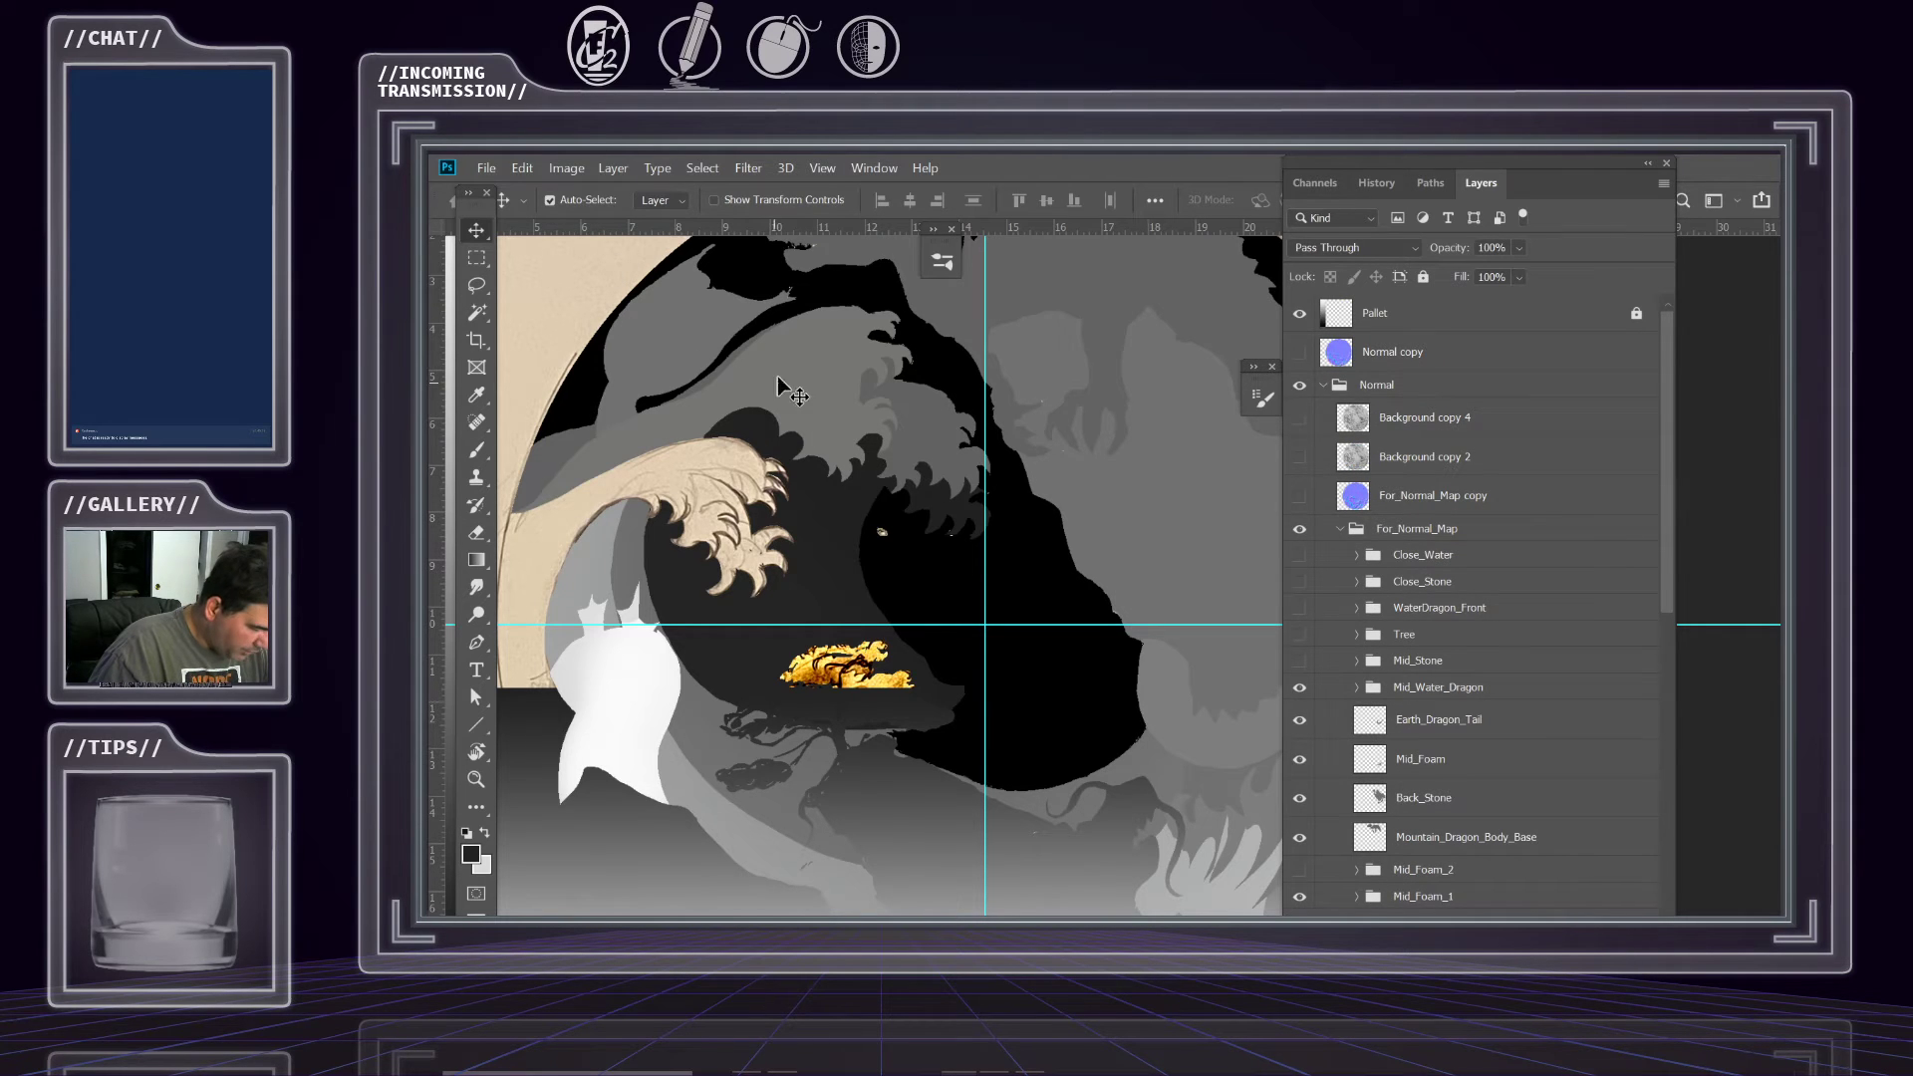
left_click(937, 436)
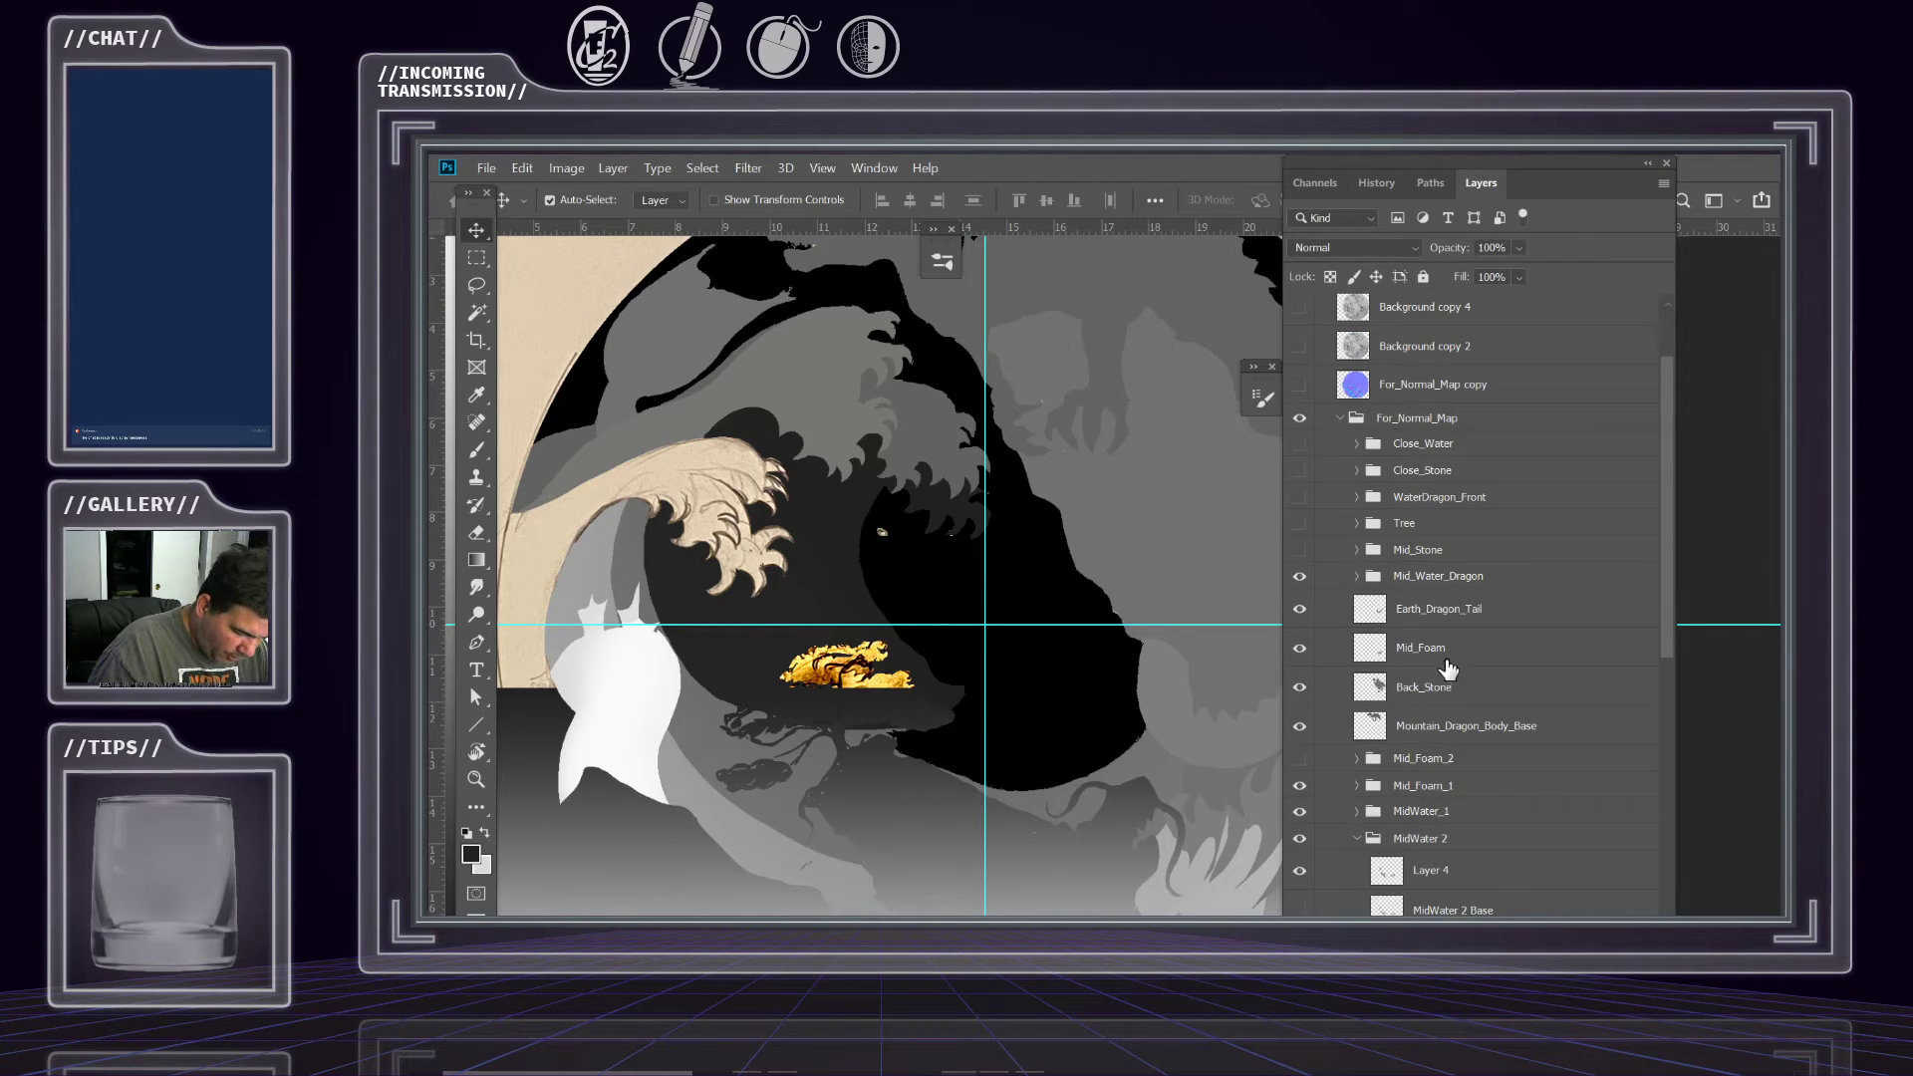
scroll(1447, 659, "down", 5)
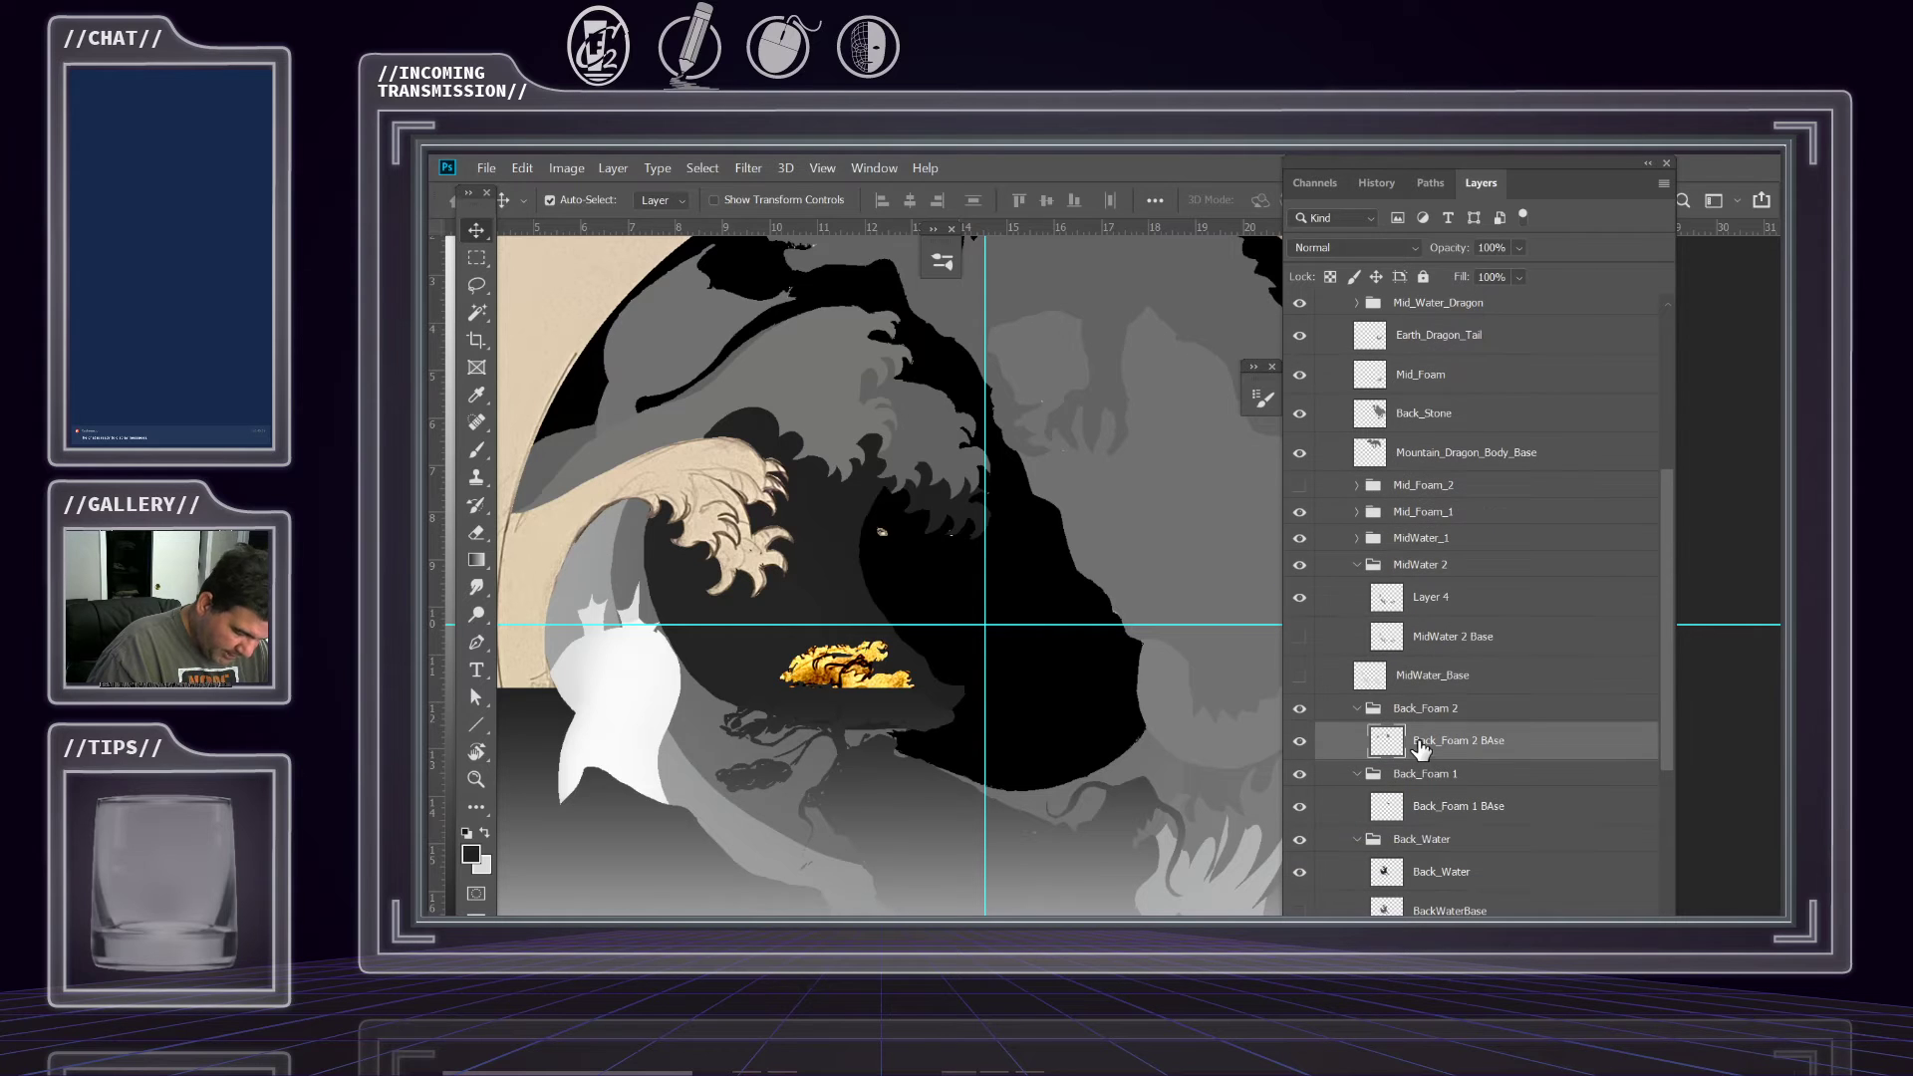
scroll(1465, 739, "down", 1)
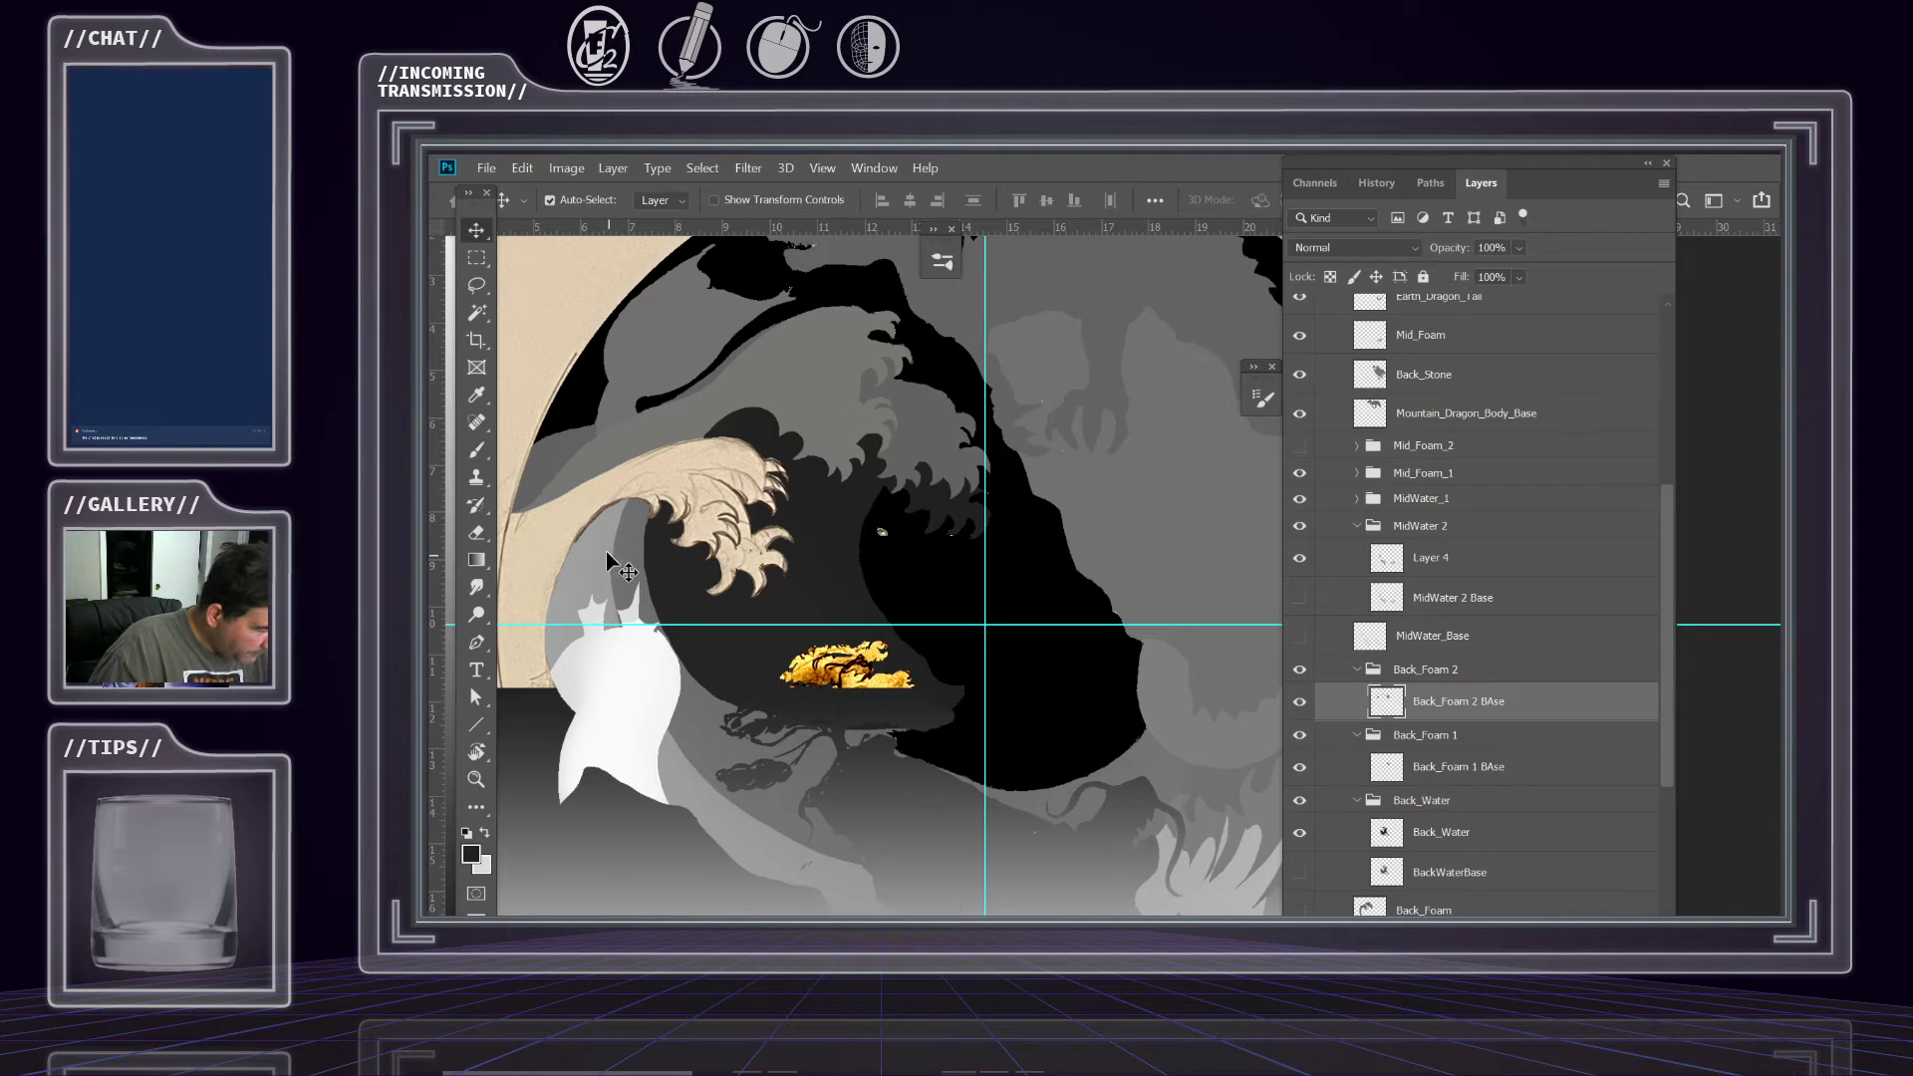
Sample grey tones from the white lower foam, the back wave's foam and the lower wave with the Eyedropper.
key("i")
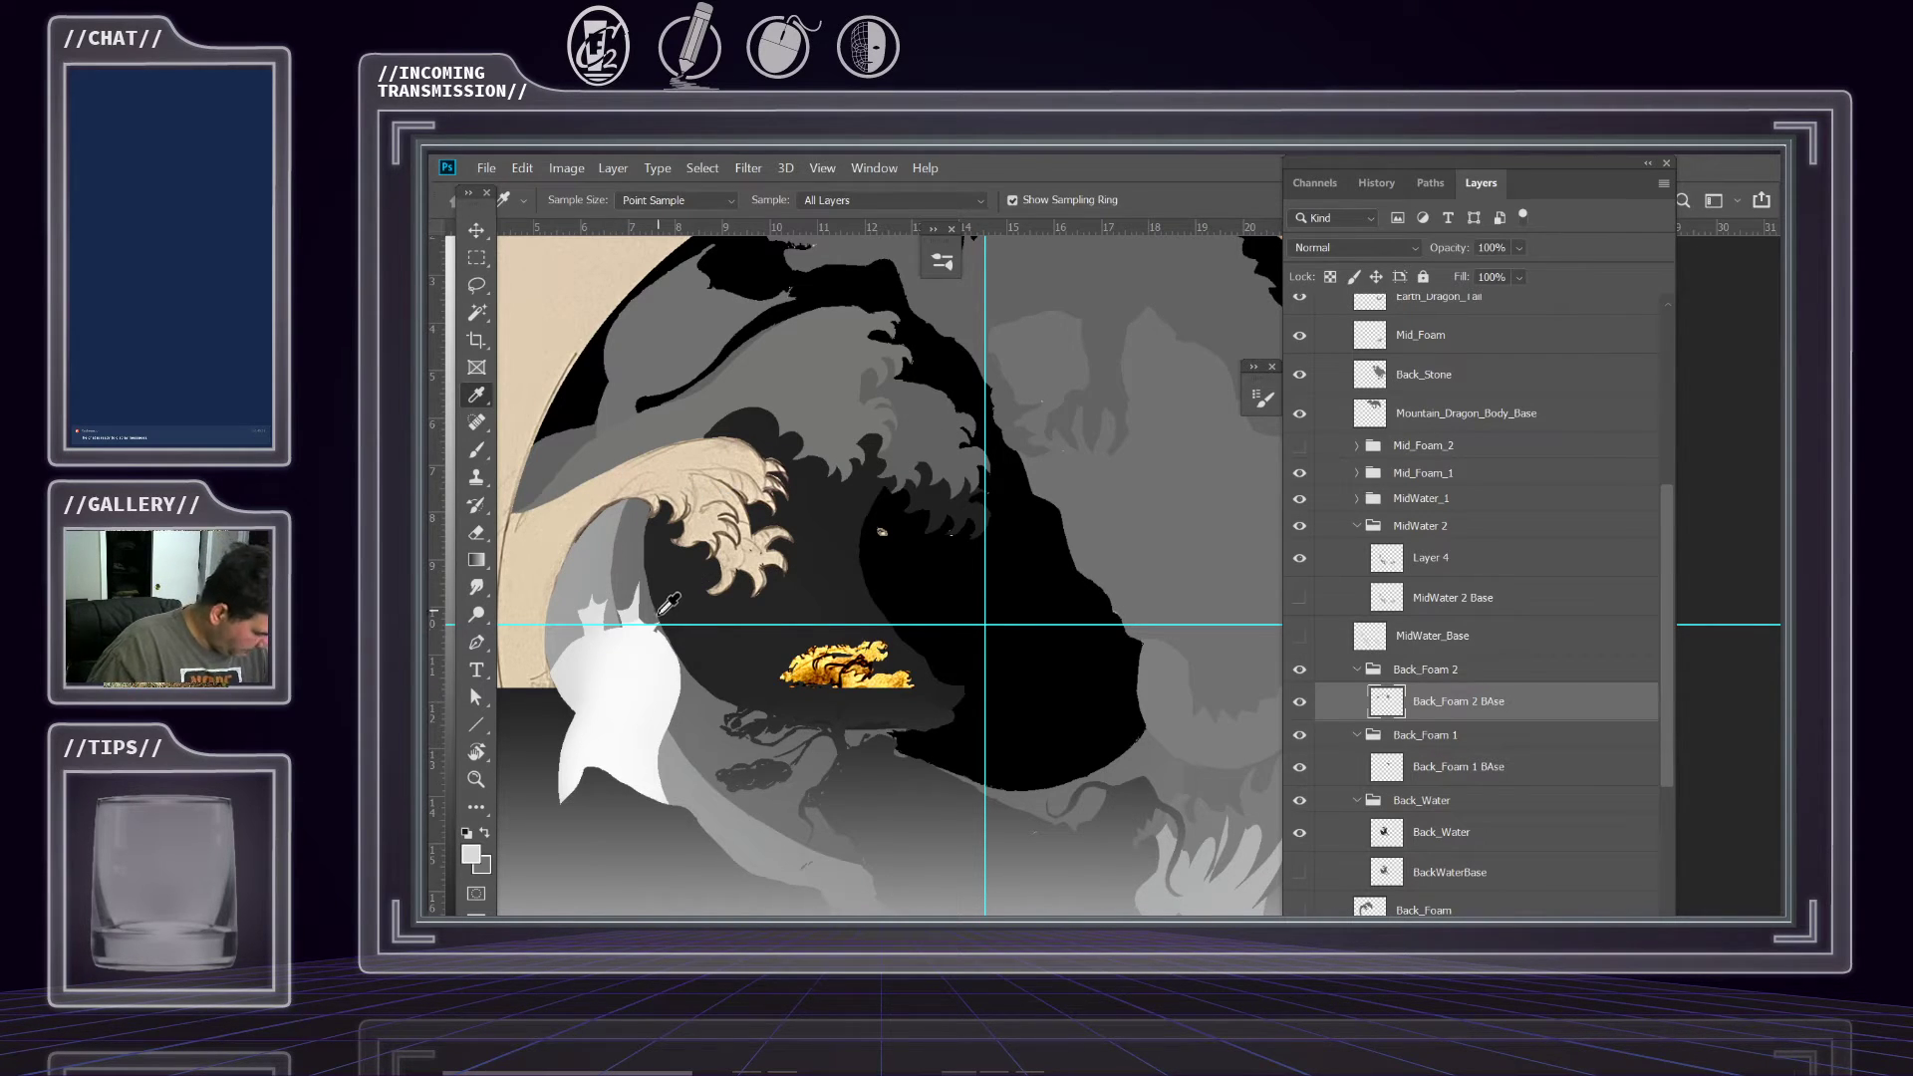
left_click(927, 450)
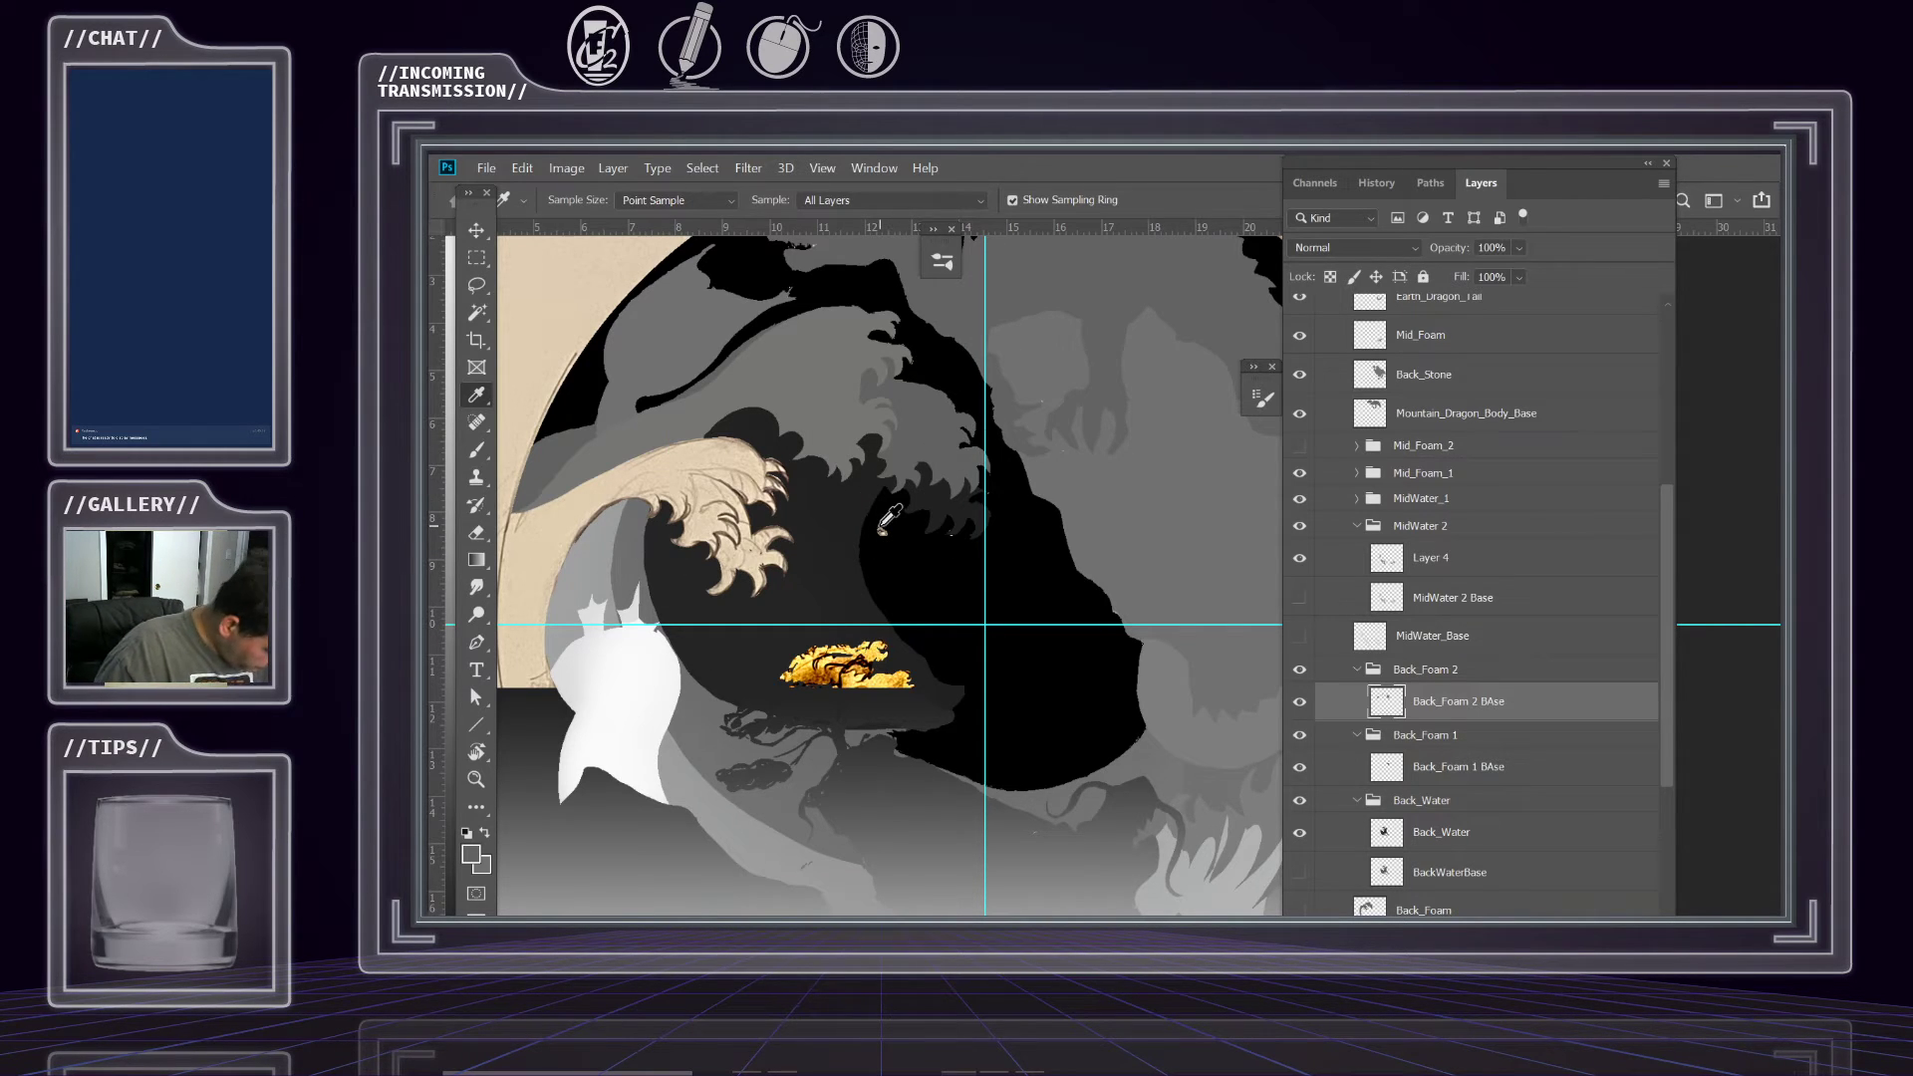
right_click(864, 506)
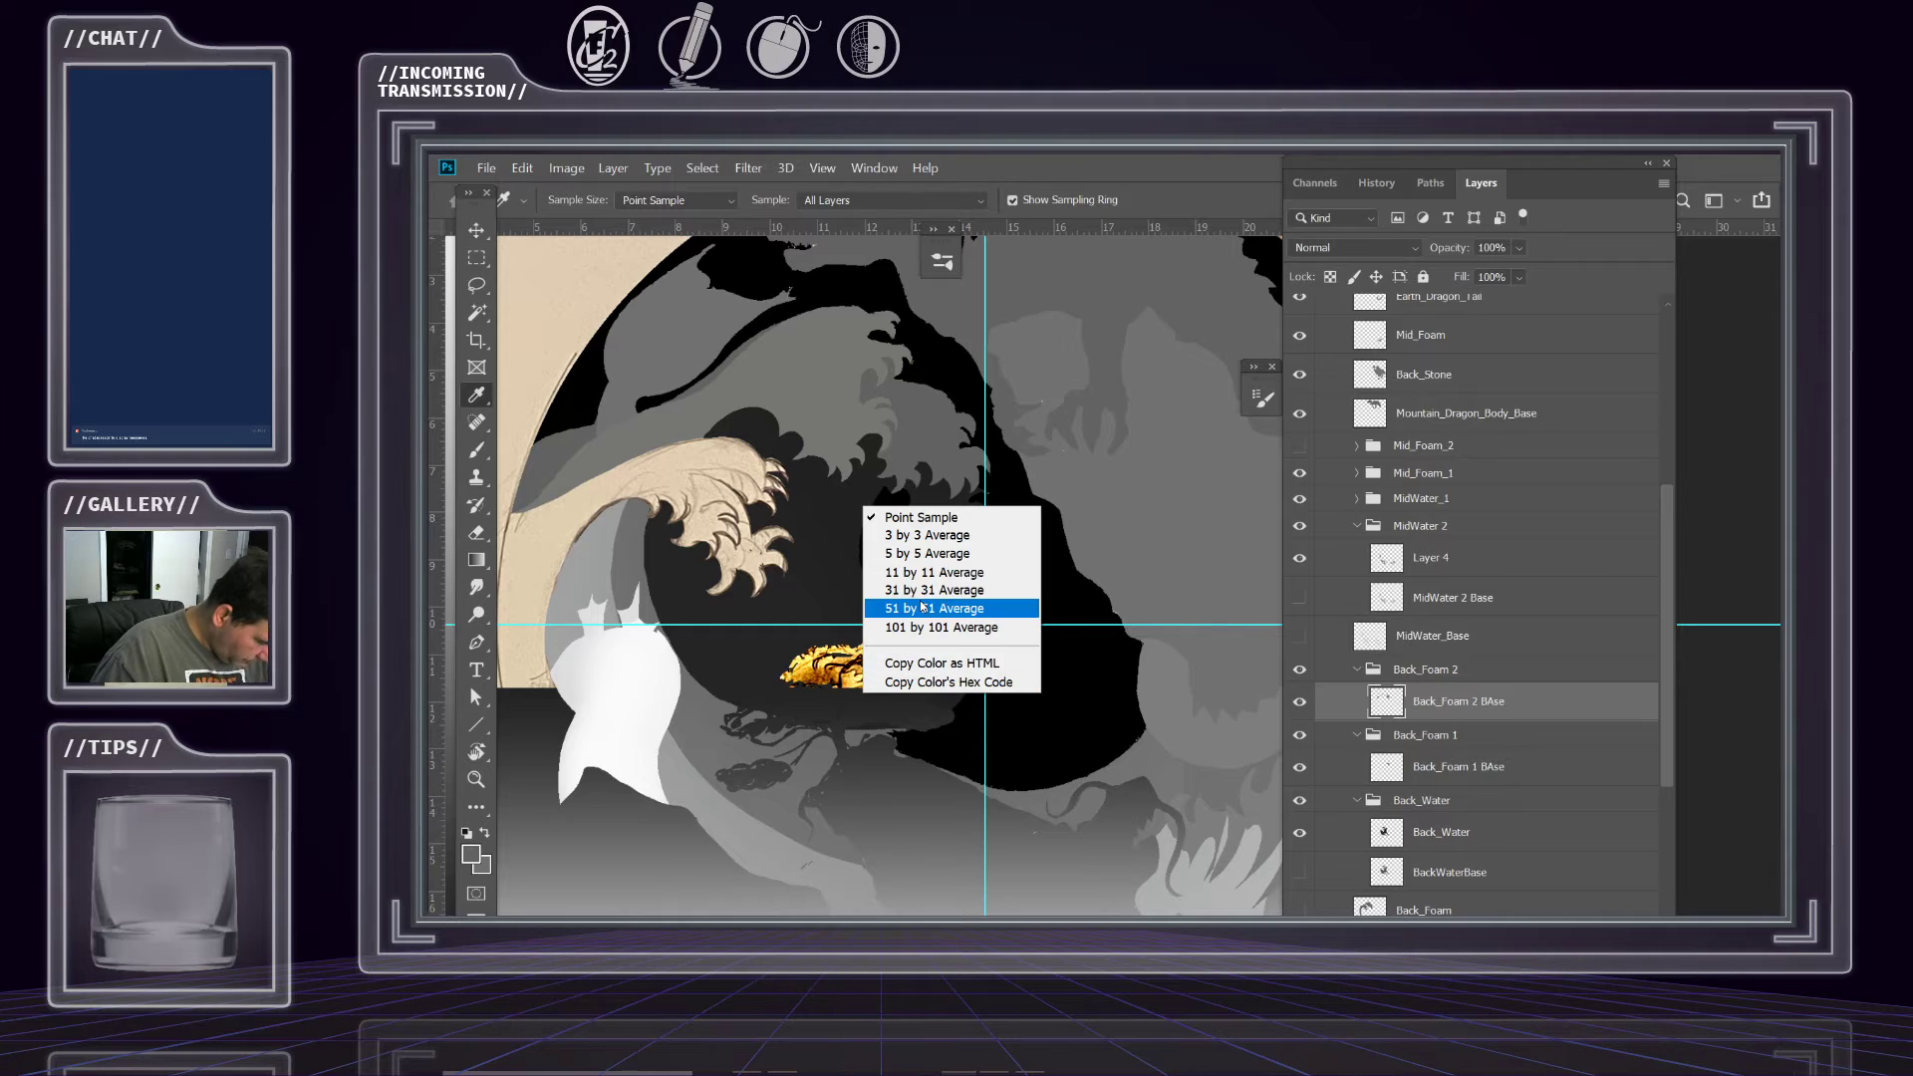
left_click(1059, 224)
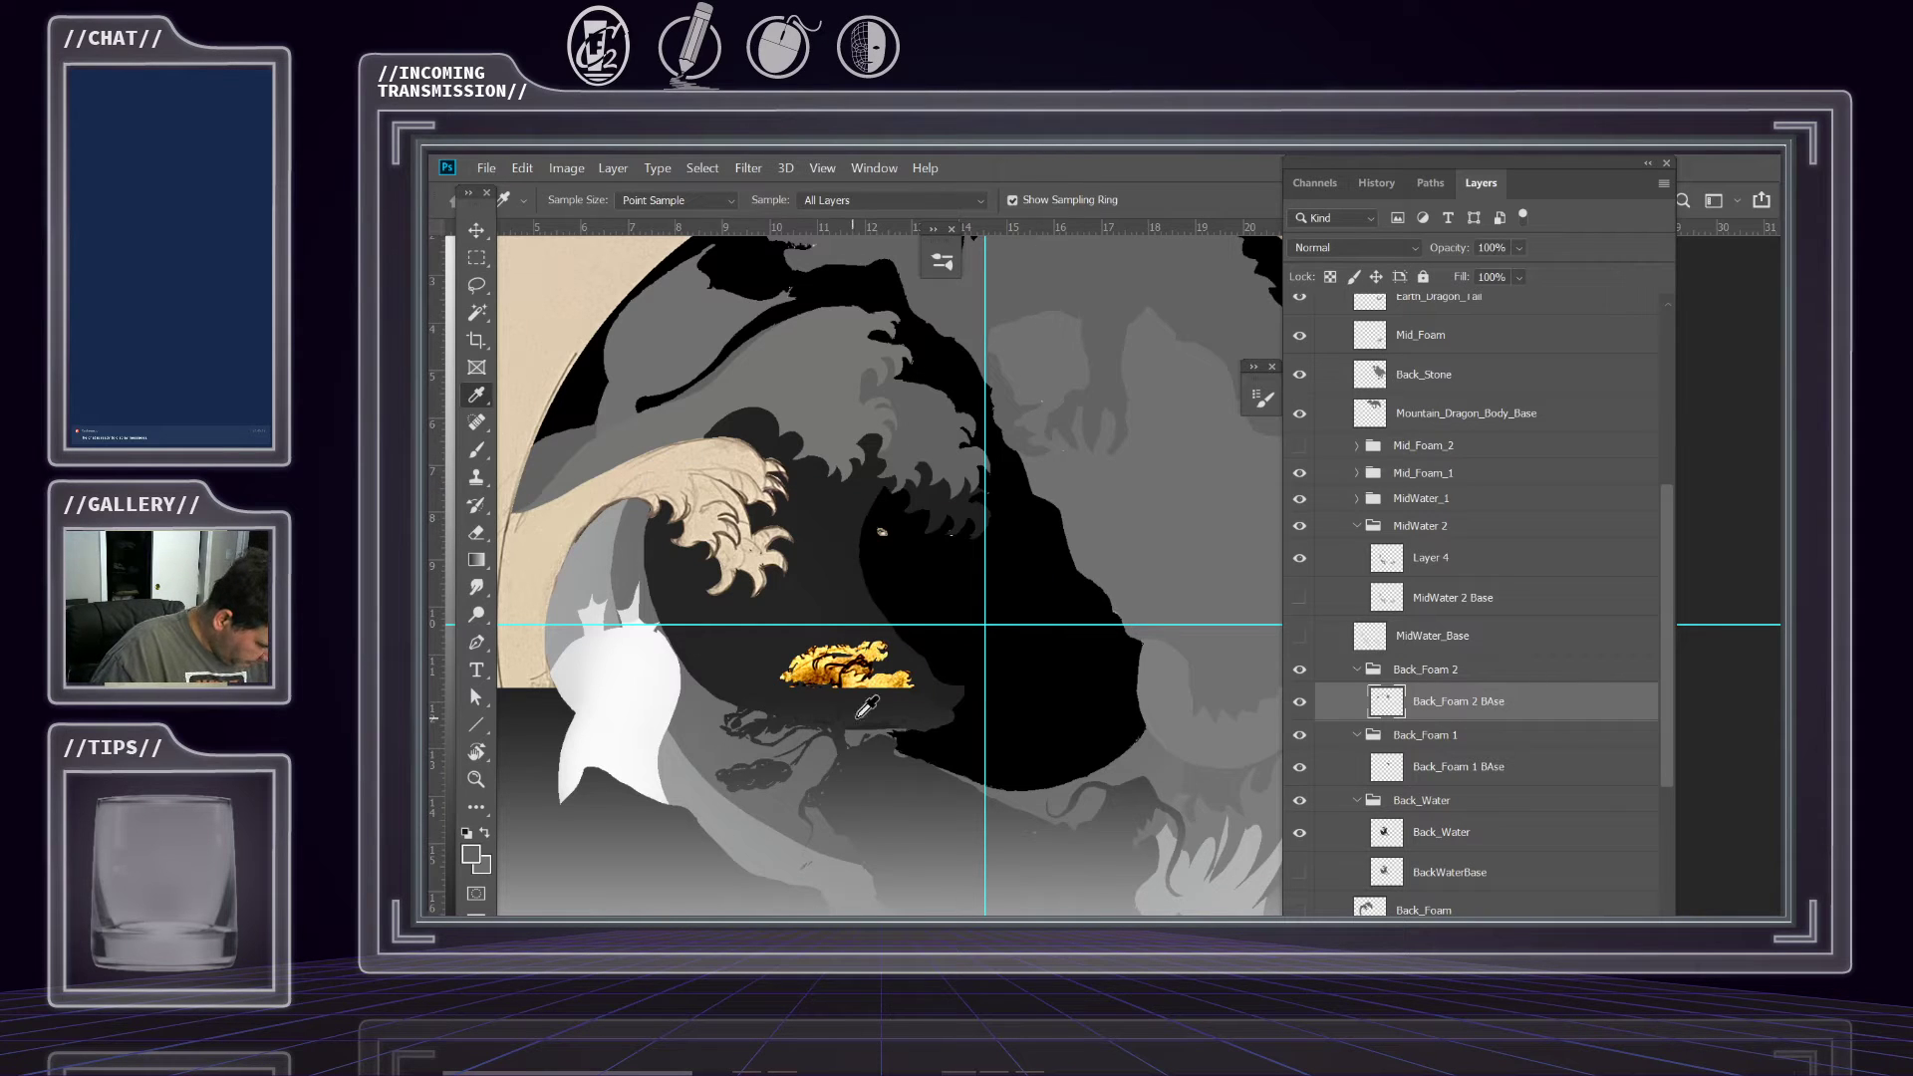
scroll(956, 678, "down", 2)
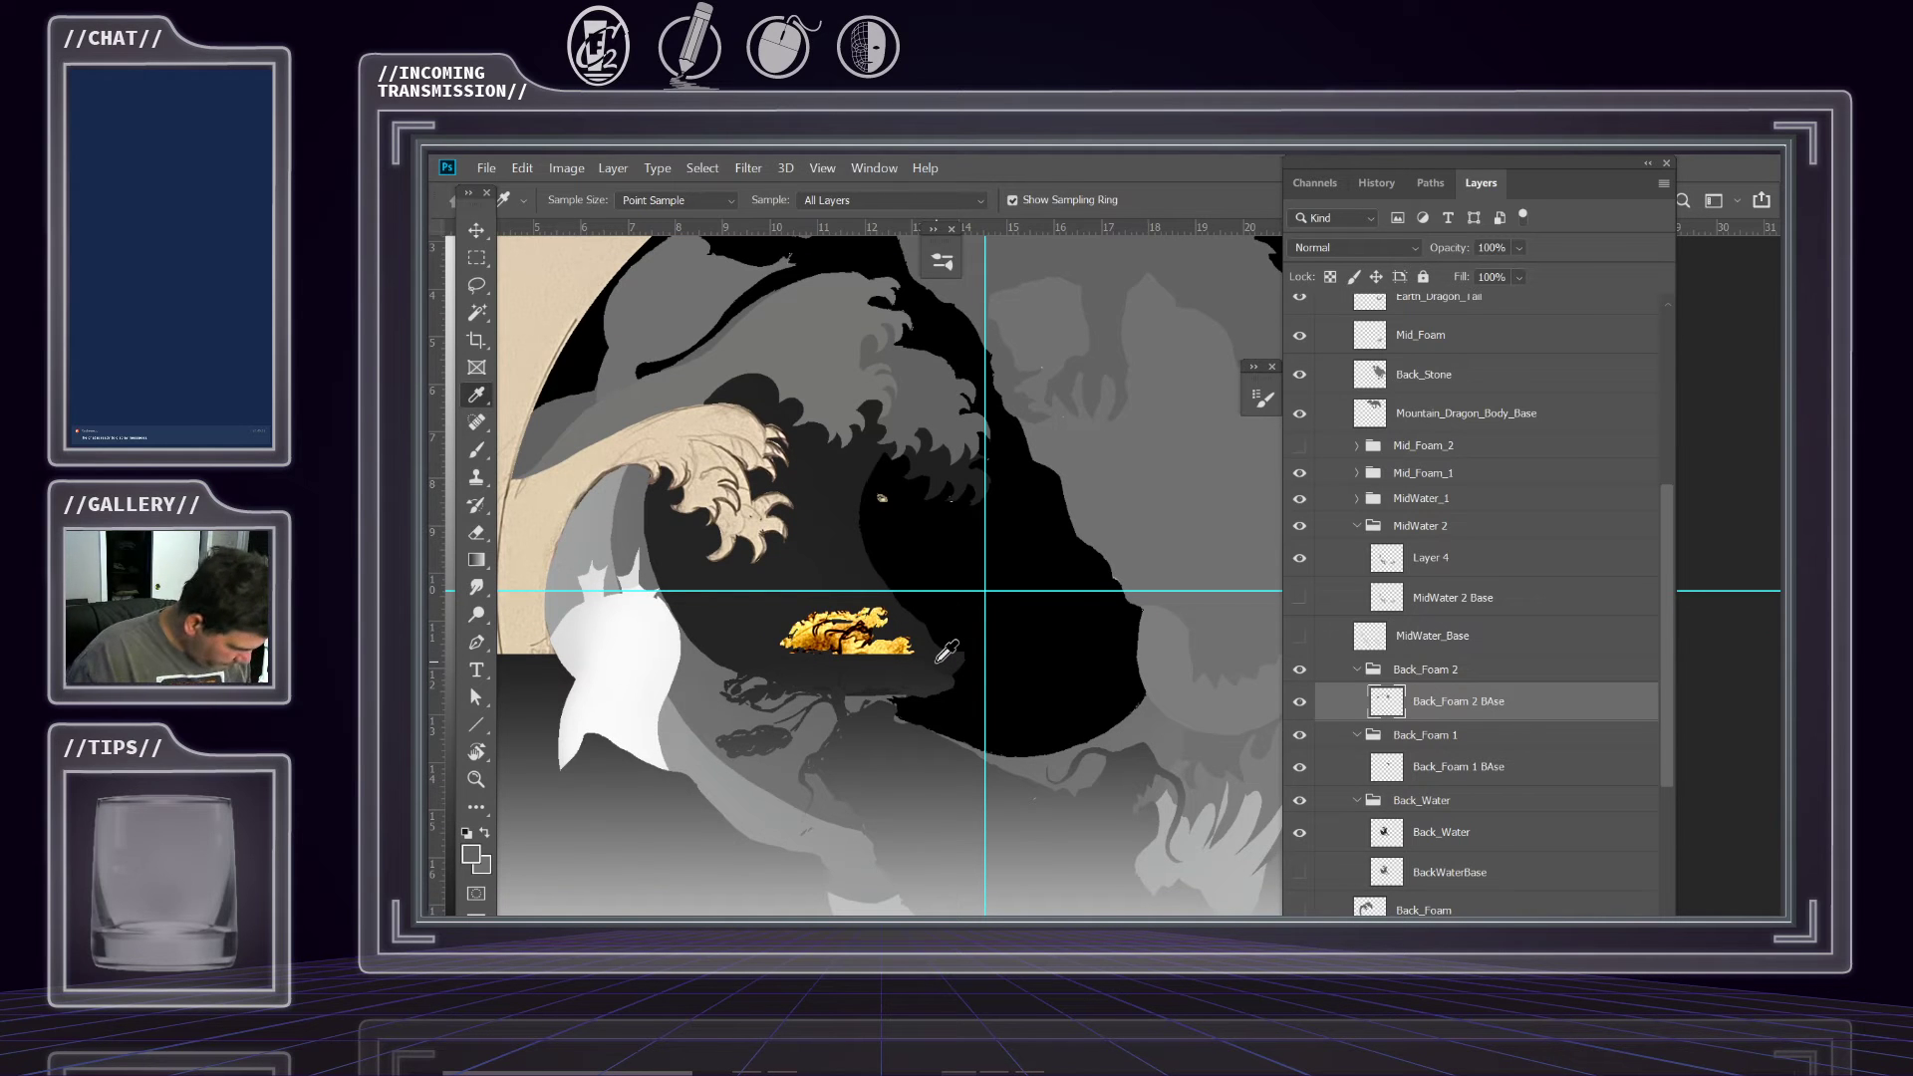
mouse_move(948, 785)
left_mouse_down()
mouse_move(923, 696)
mouse_move(1102, 751)
mouse_move(952, 733)
mouse_move(977, 752)
mouse_move(953, 804)
left_mouse_up()
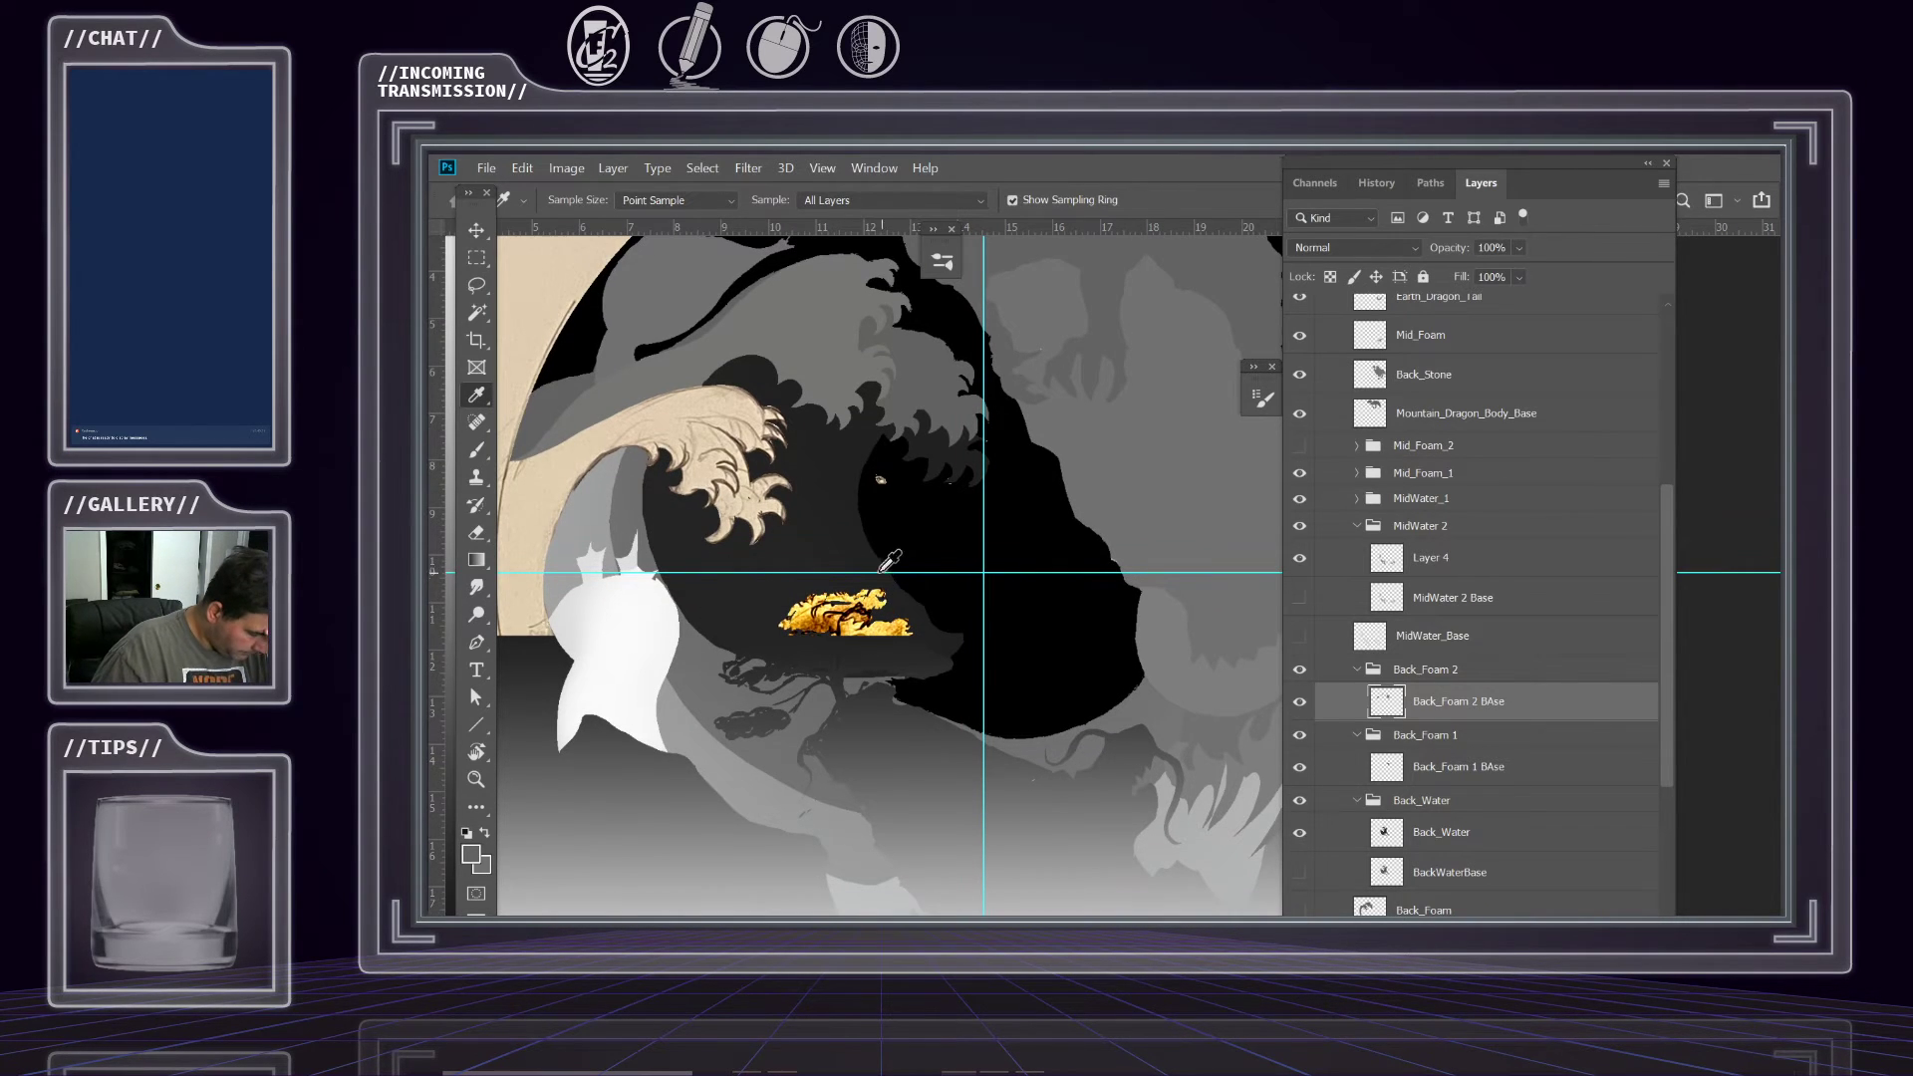
scroll(844, 538, "up", 1)
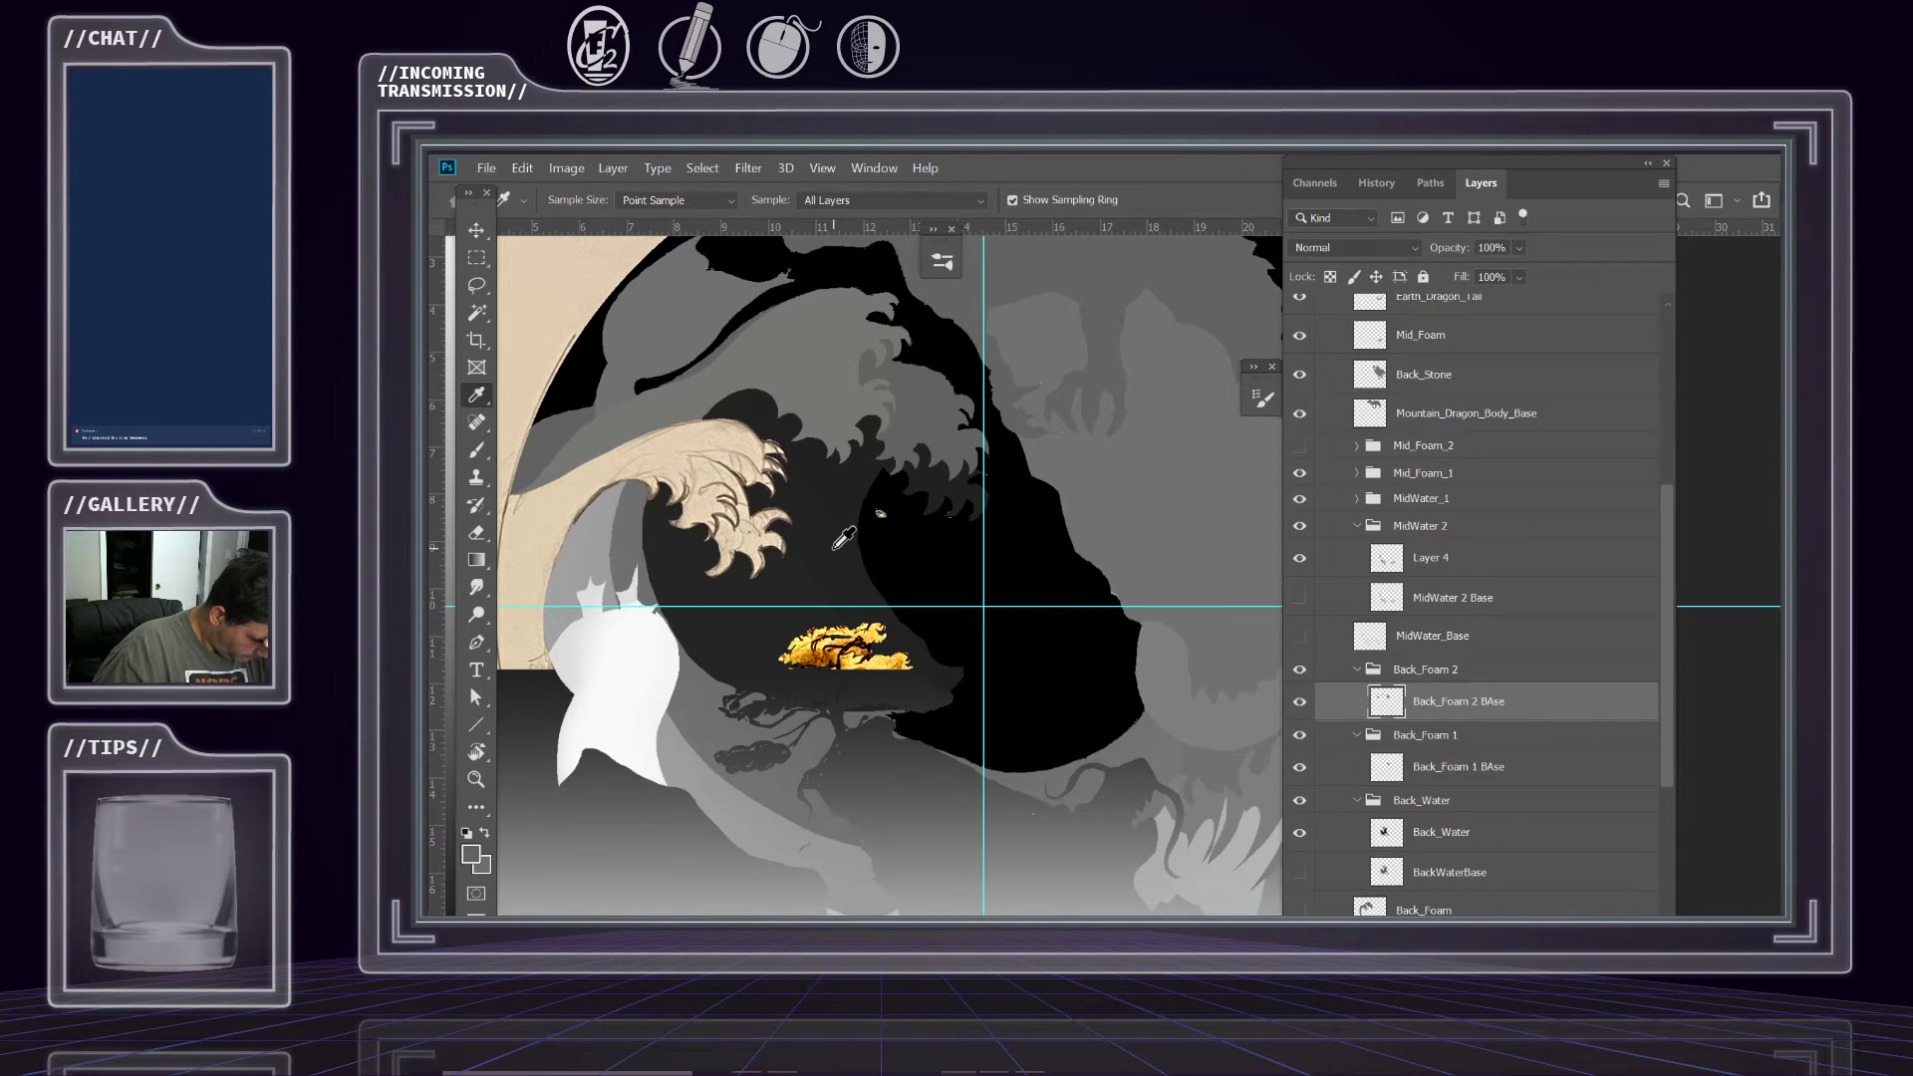
scroll(844, 538, "down", 1)
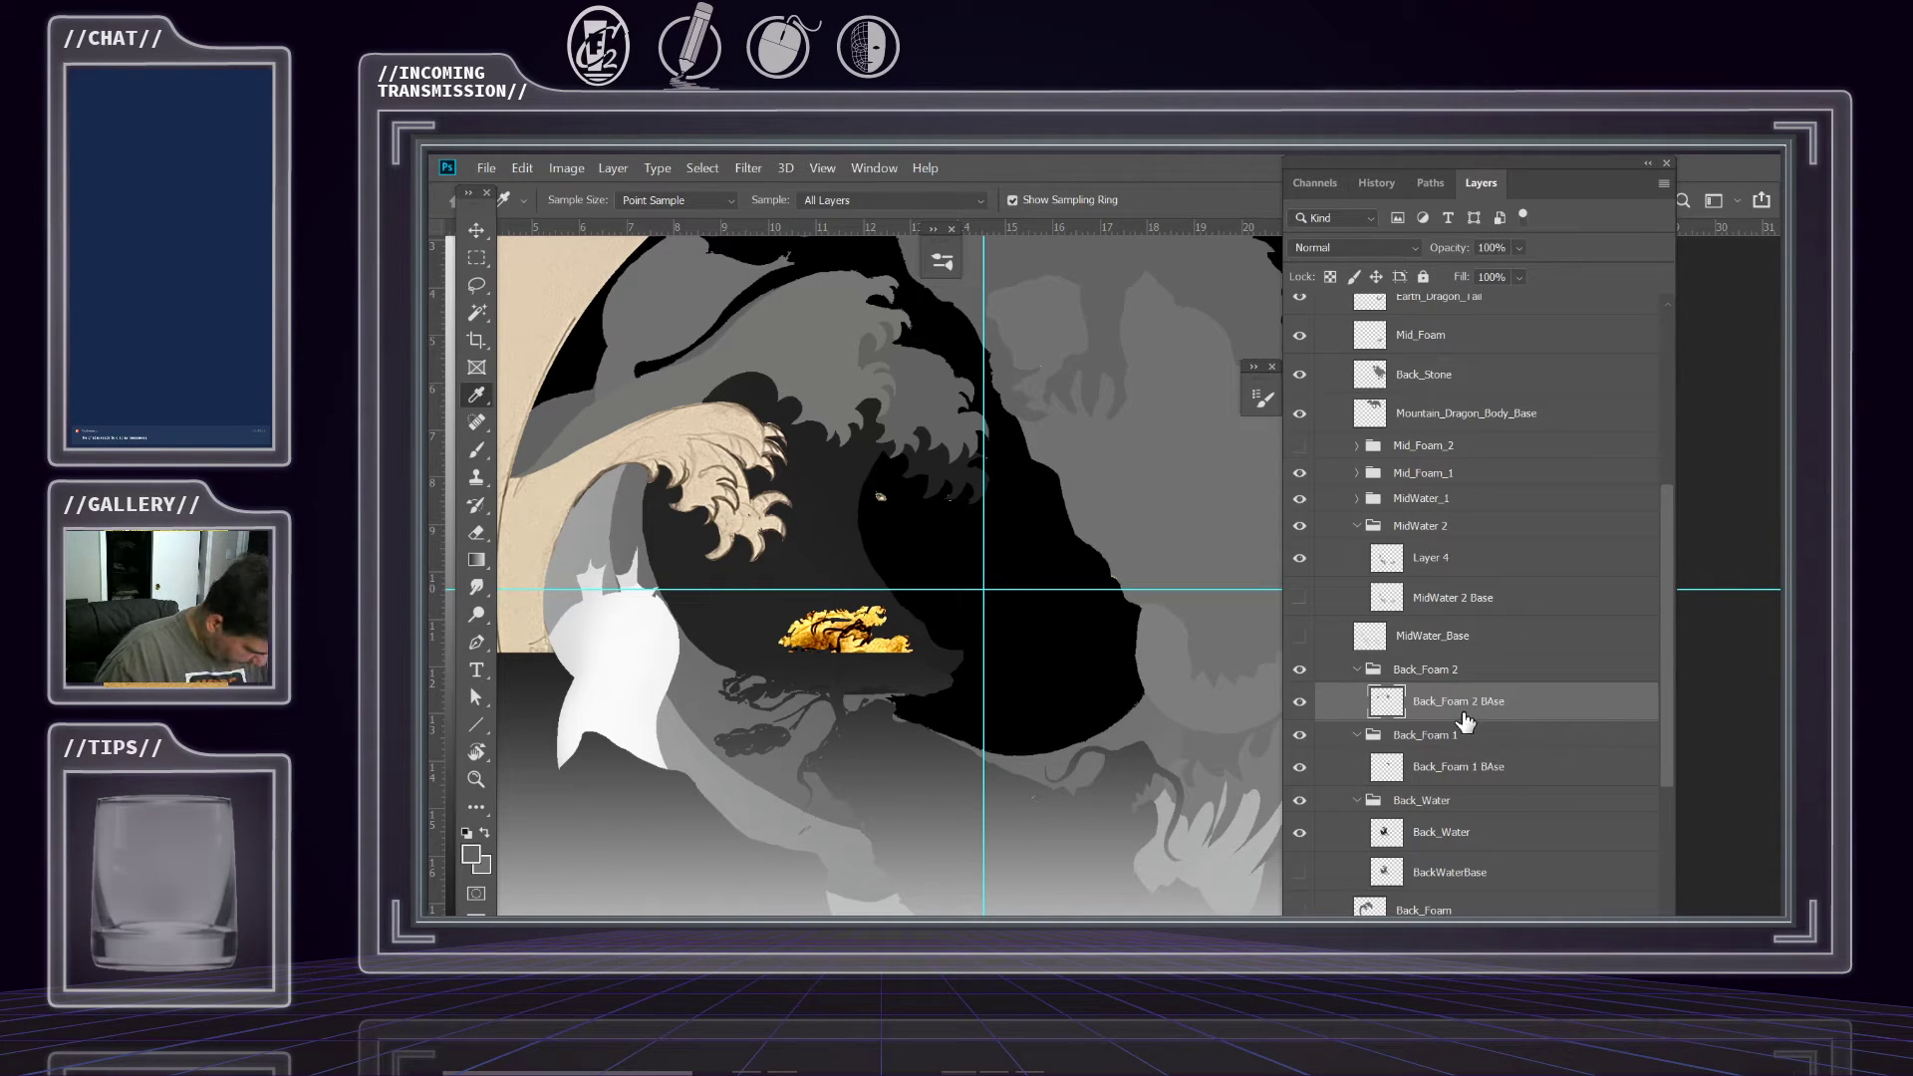
scroll(1474, 722, "down", 2)
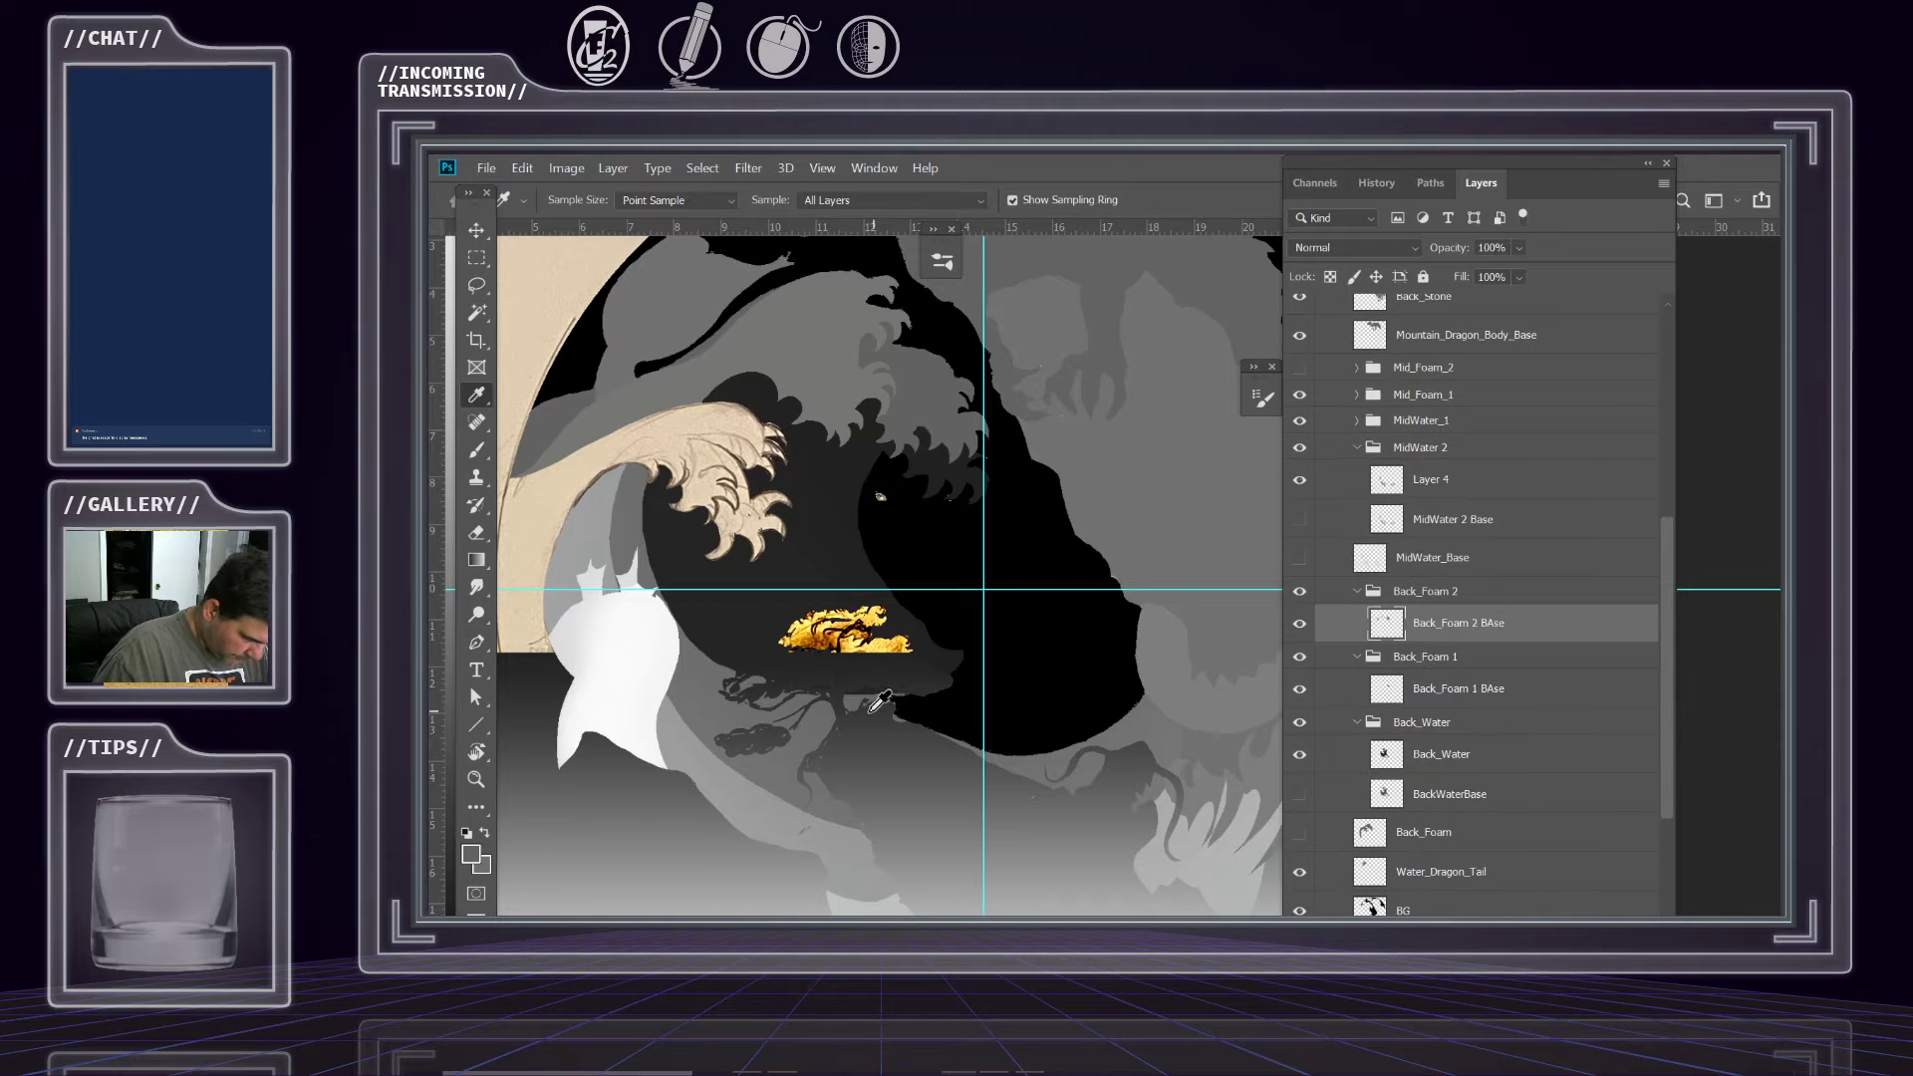
left_click(715, 694)
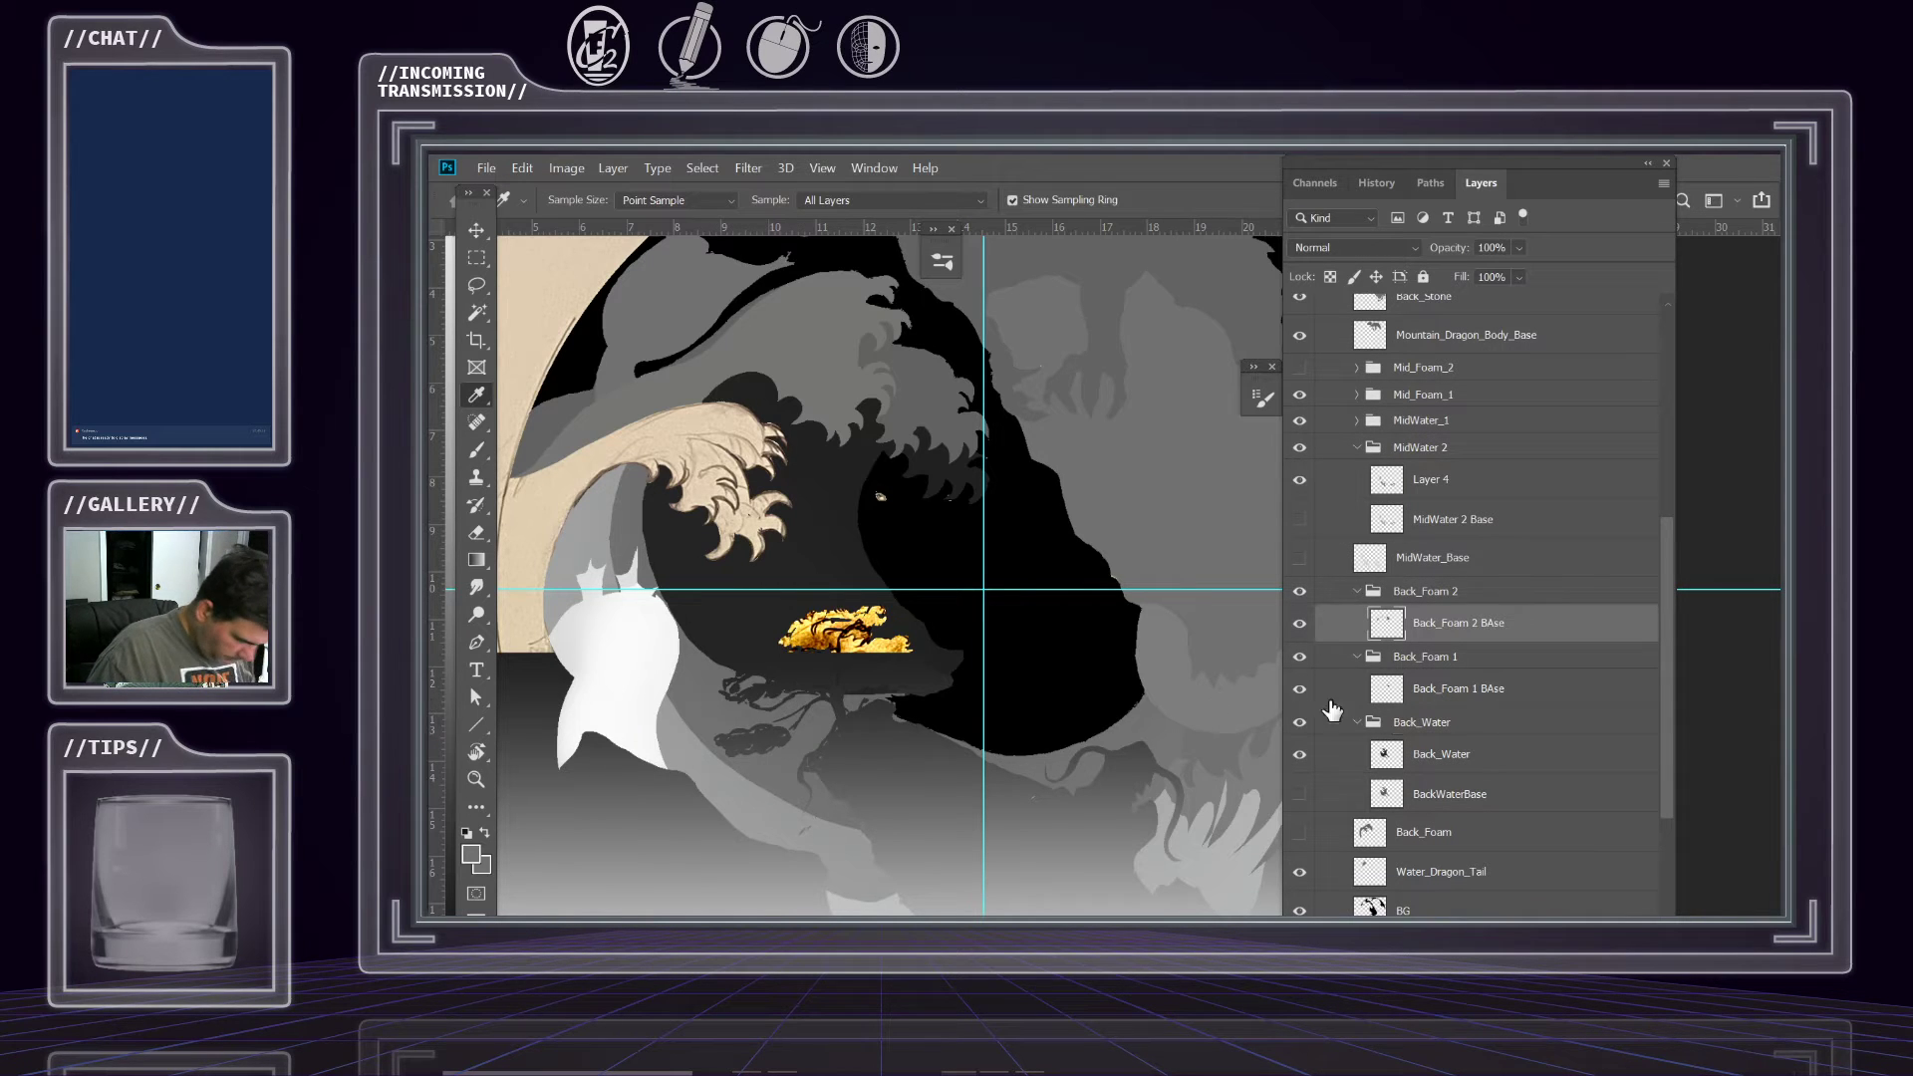
Try darkening the Back_Foam 2 BAse layer with Hue/Saturation at Lightness -36.
left_click(566, 167)
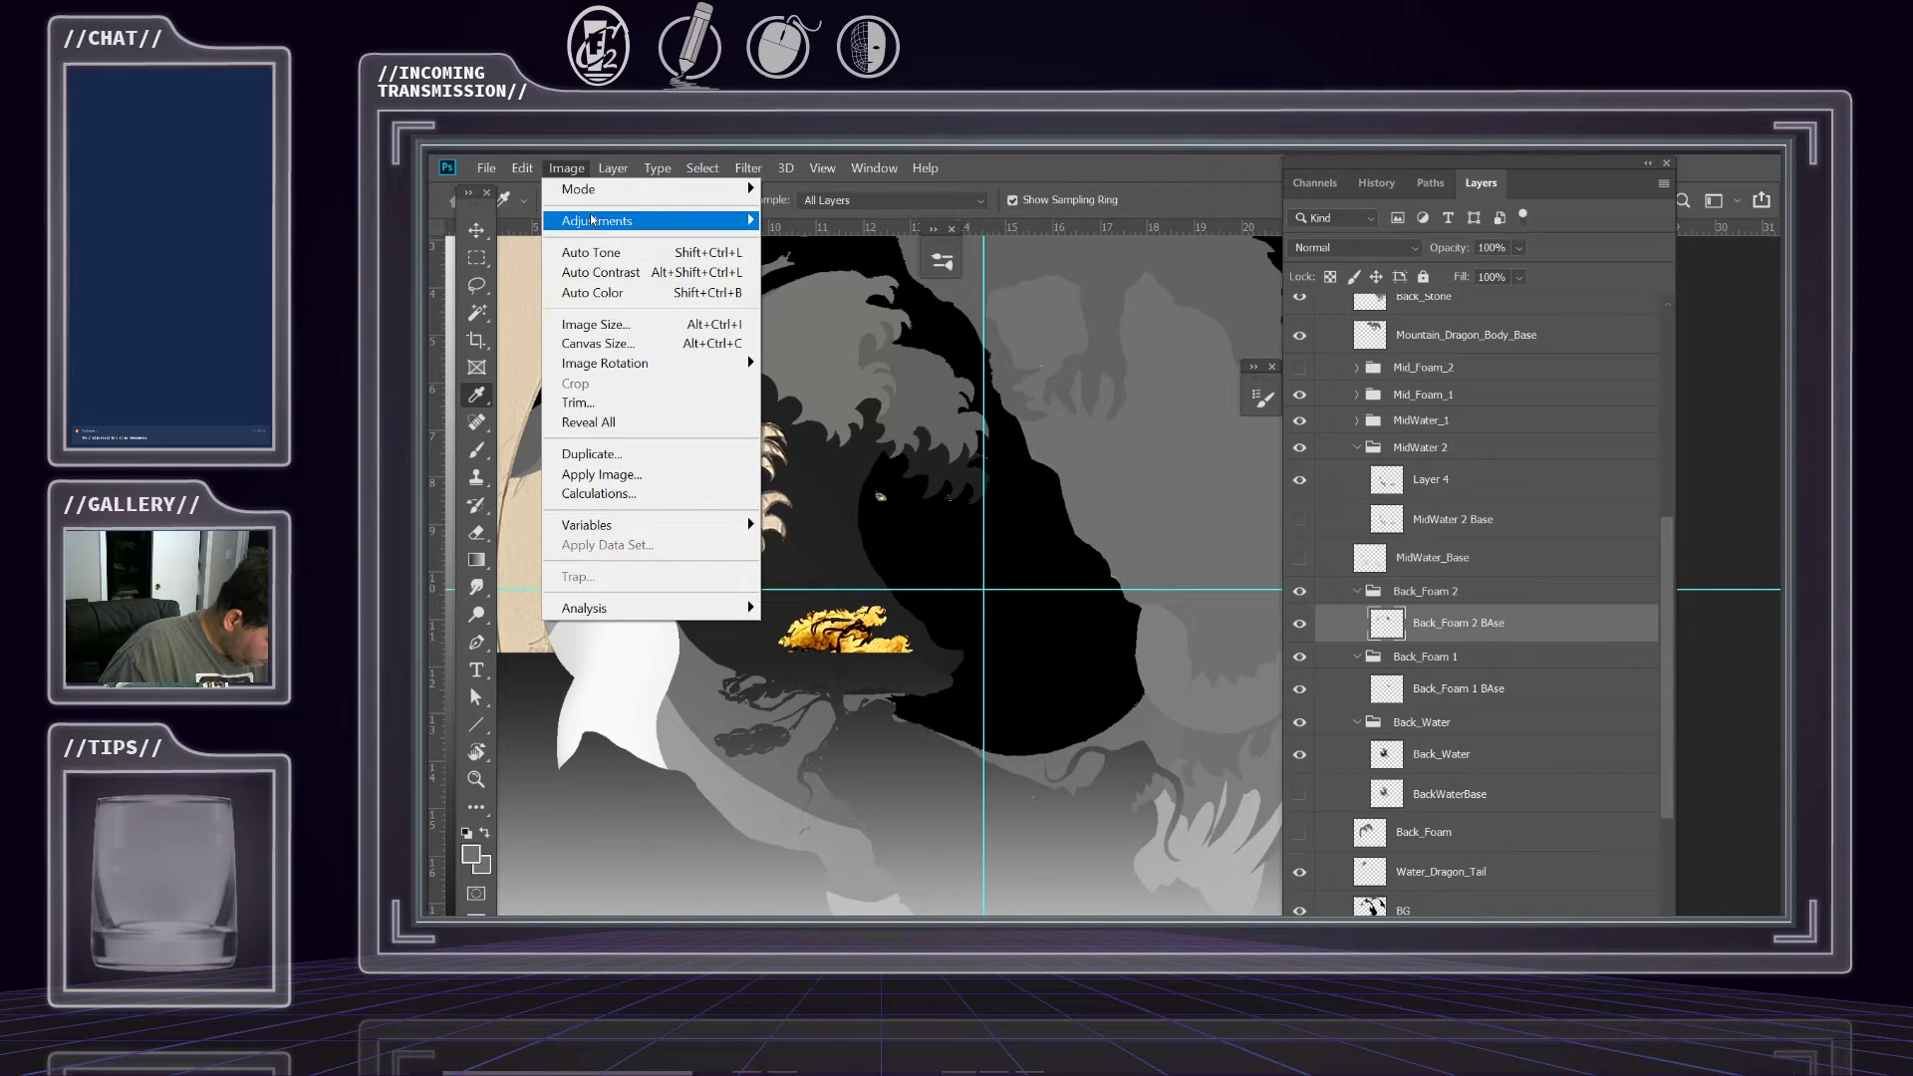
mouse_move(698, 220)
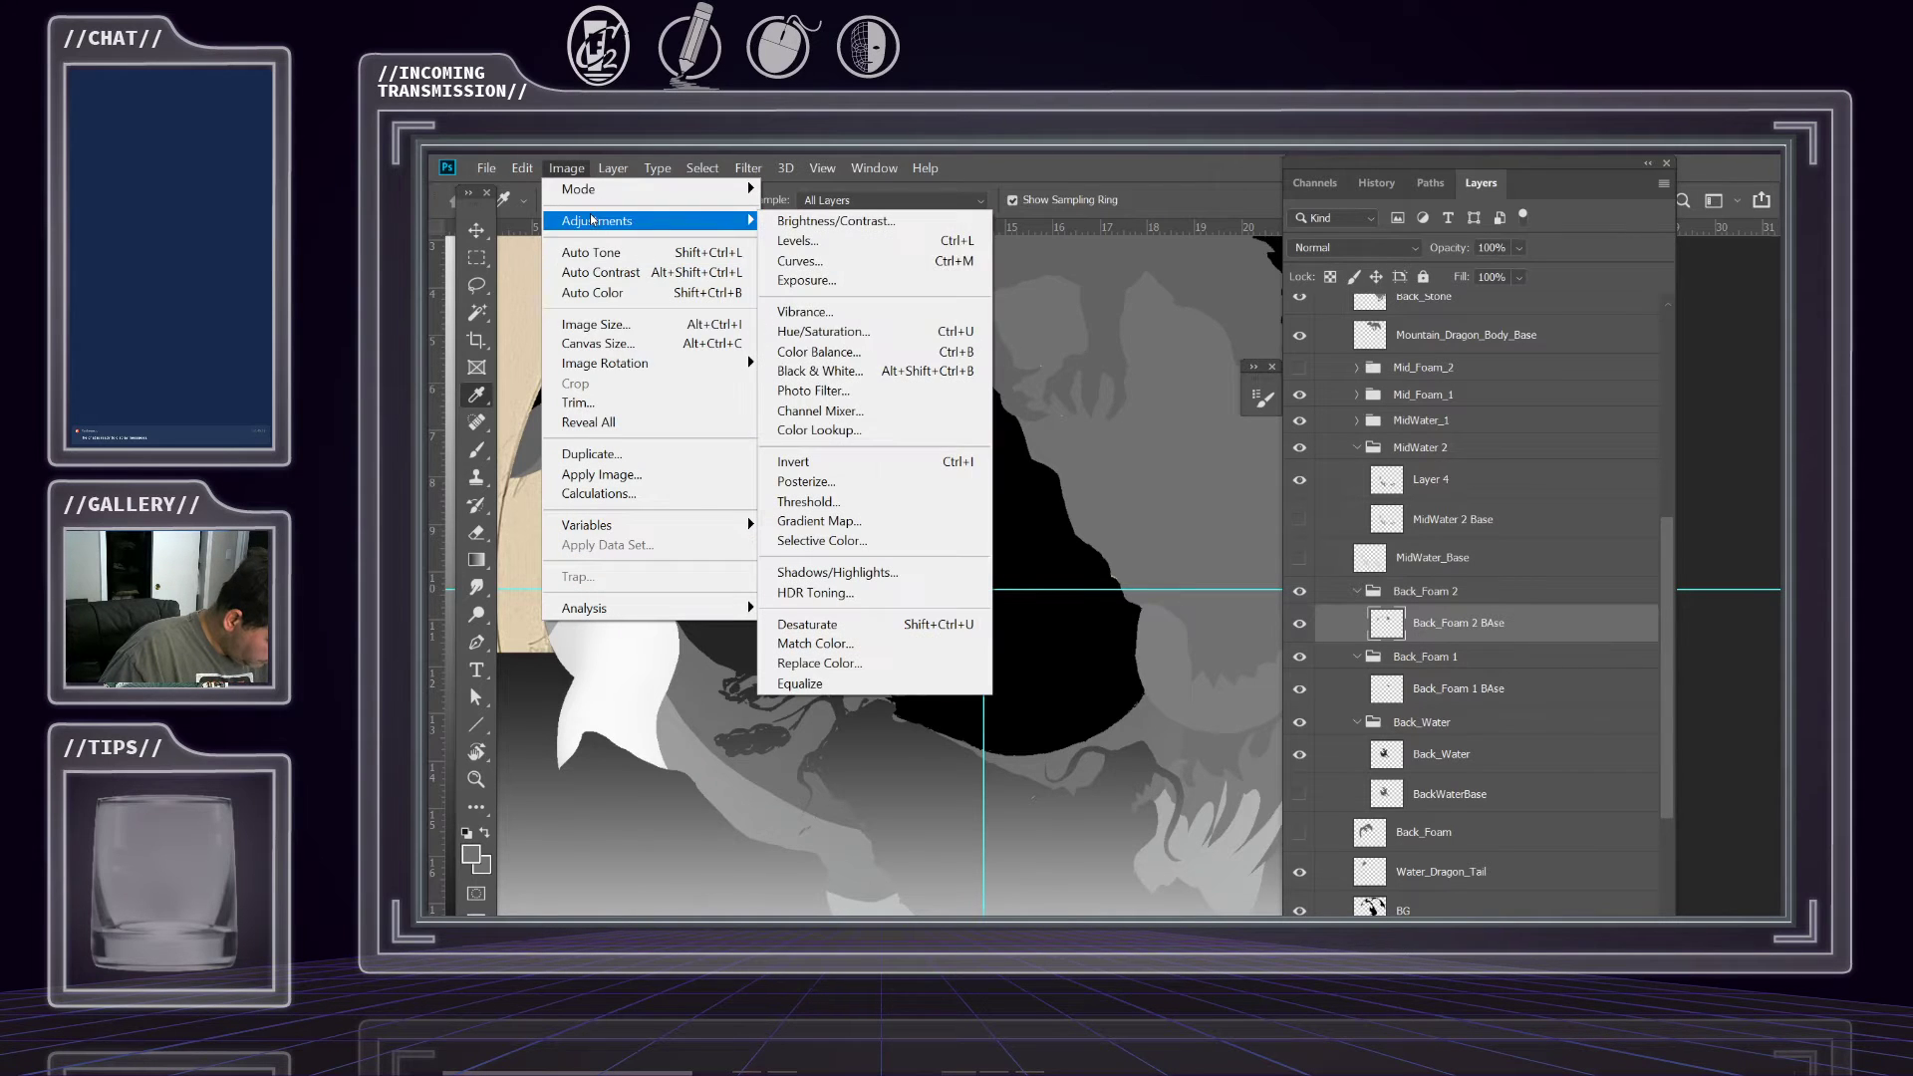
left_click(833, 337)
left_click_drag(1271, 731, 1235, 733)
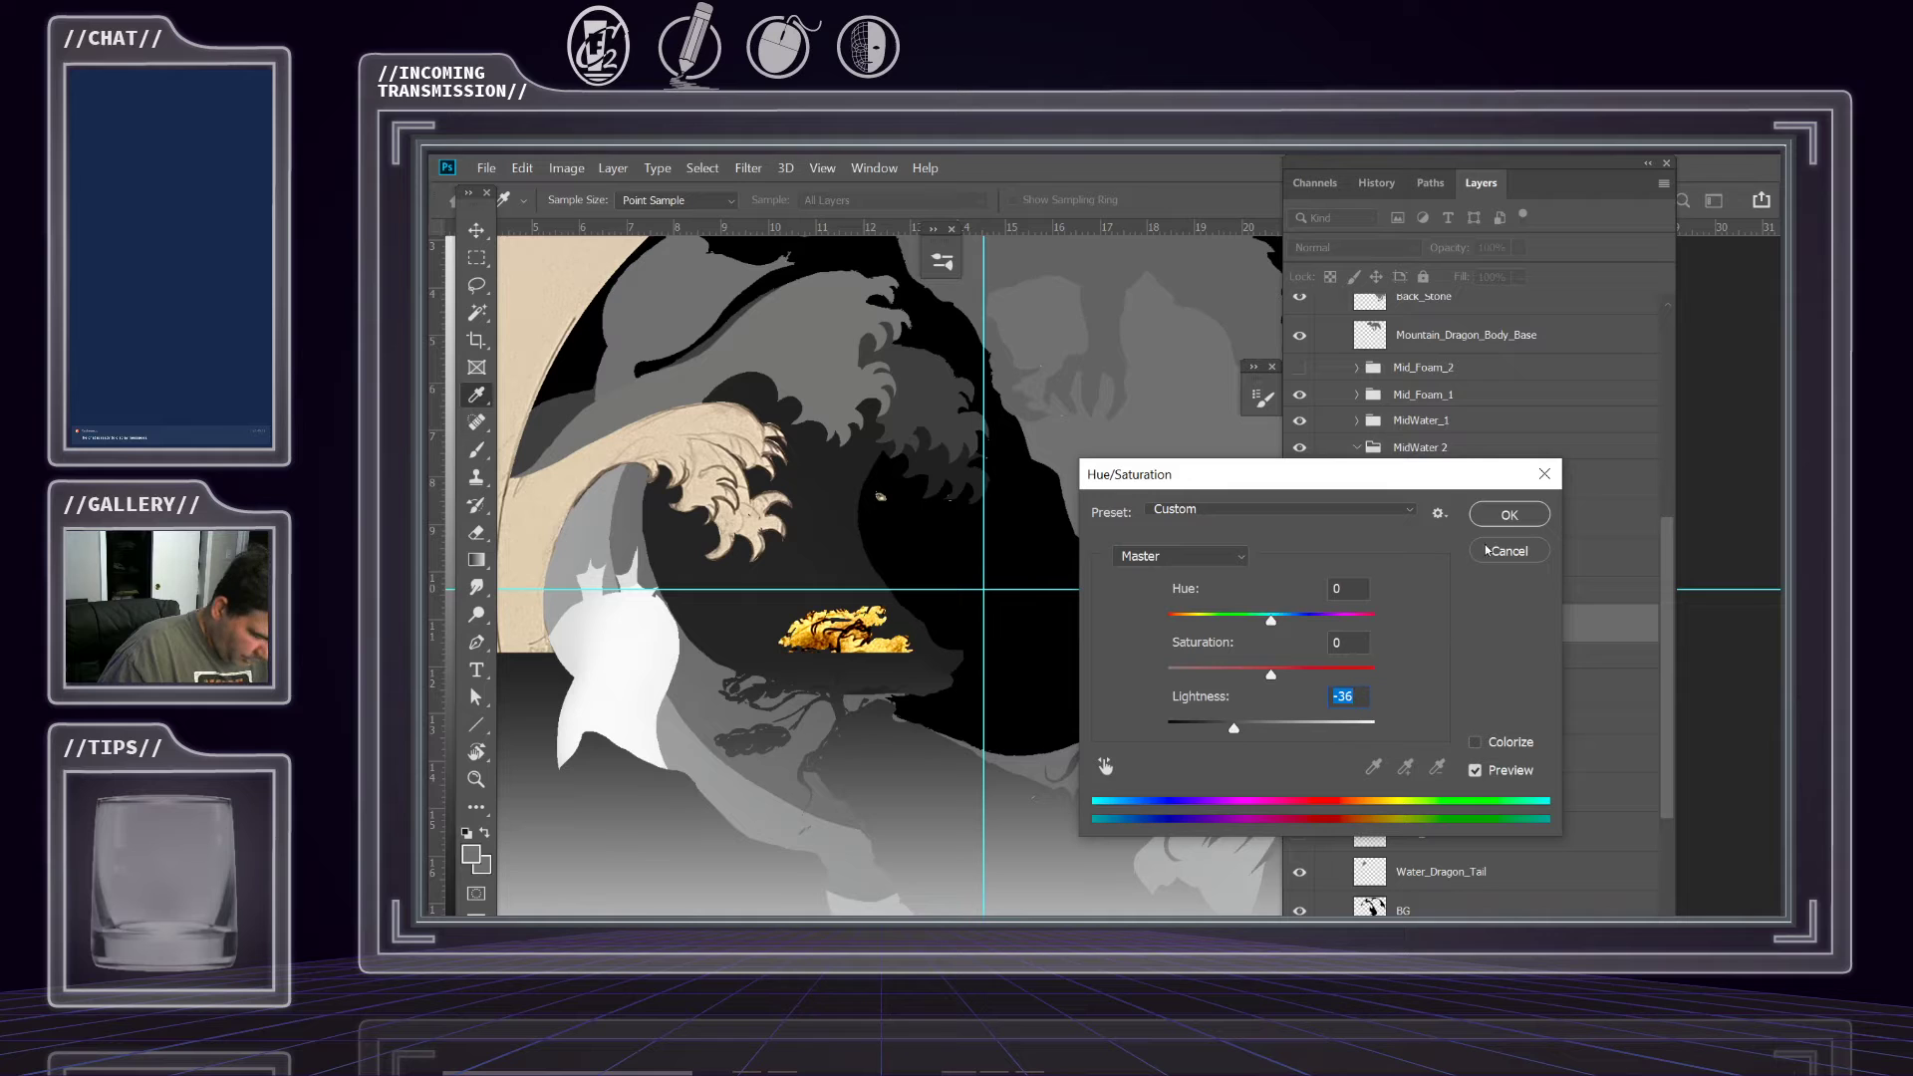
left_click(1517, 547)
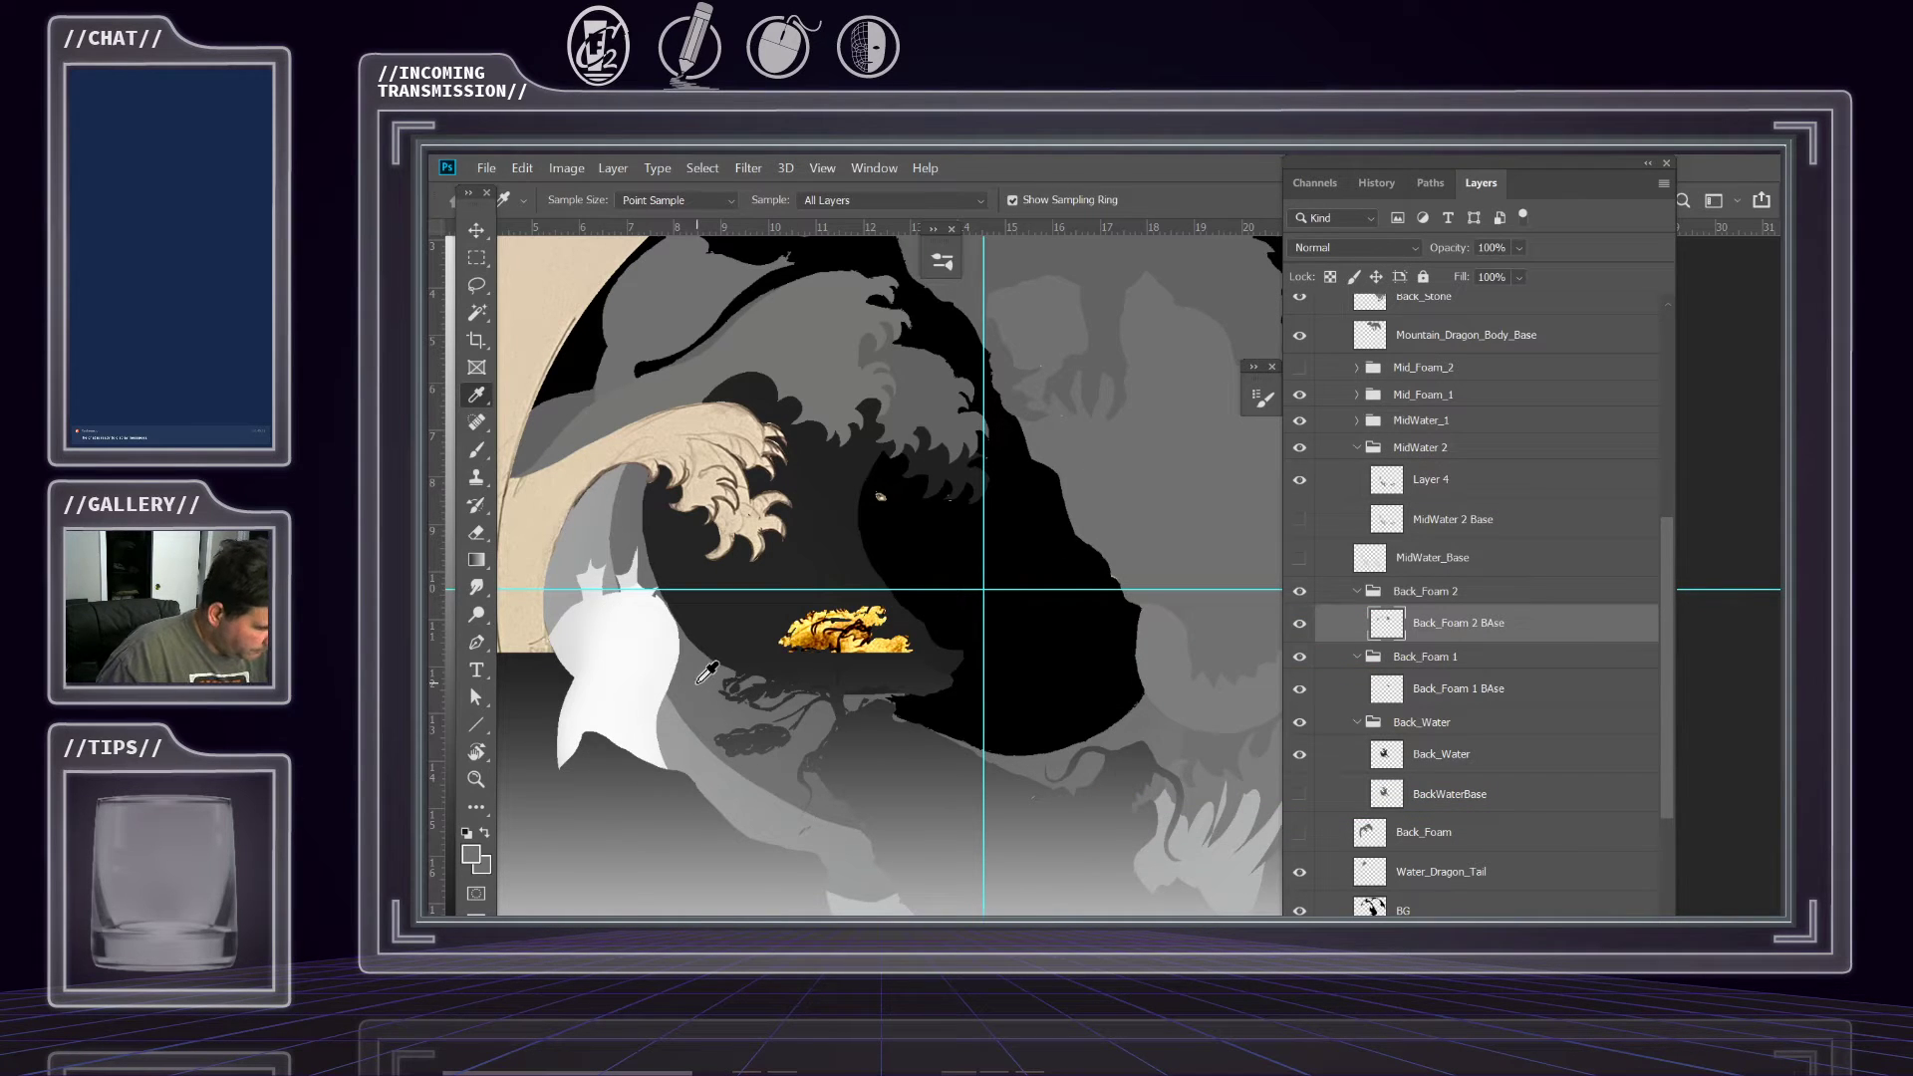
Select Layer 4 in the MidWater 2 group via layer auto-select and try darkening it with Hue/Saturation at Lightness -24.
left_click(476, 231)
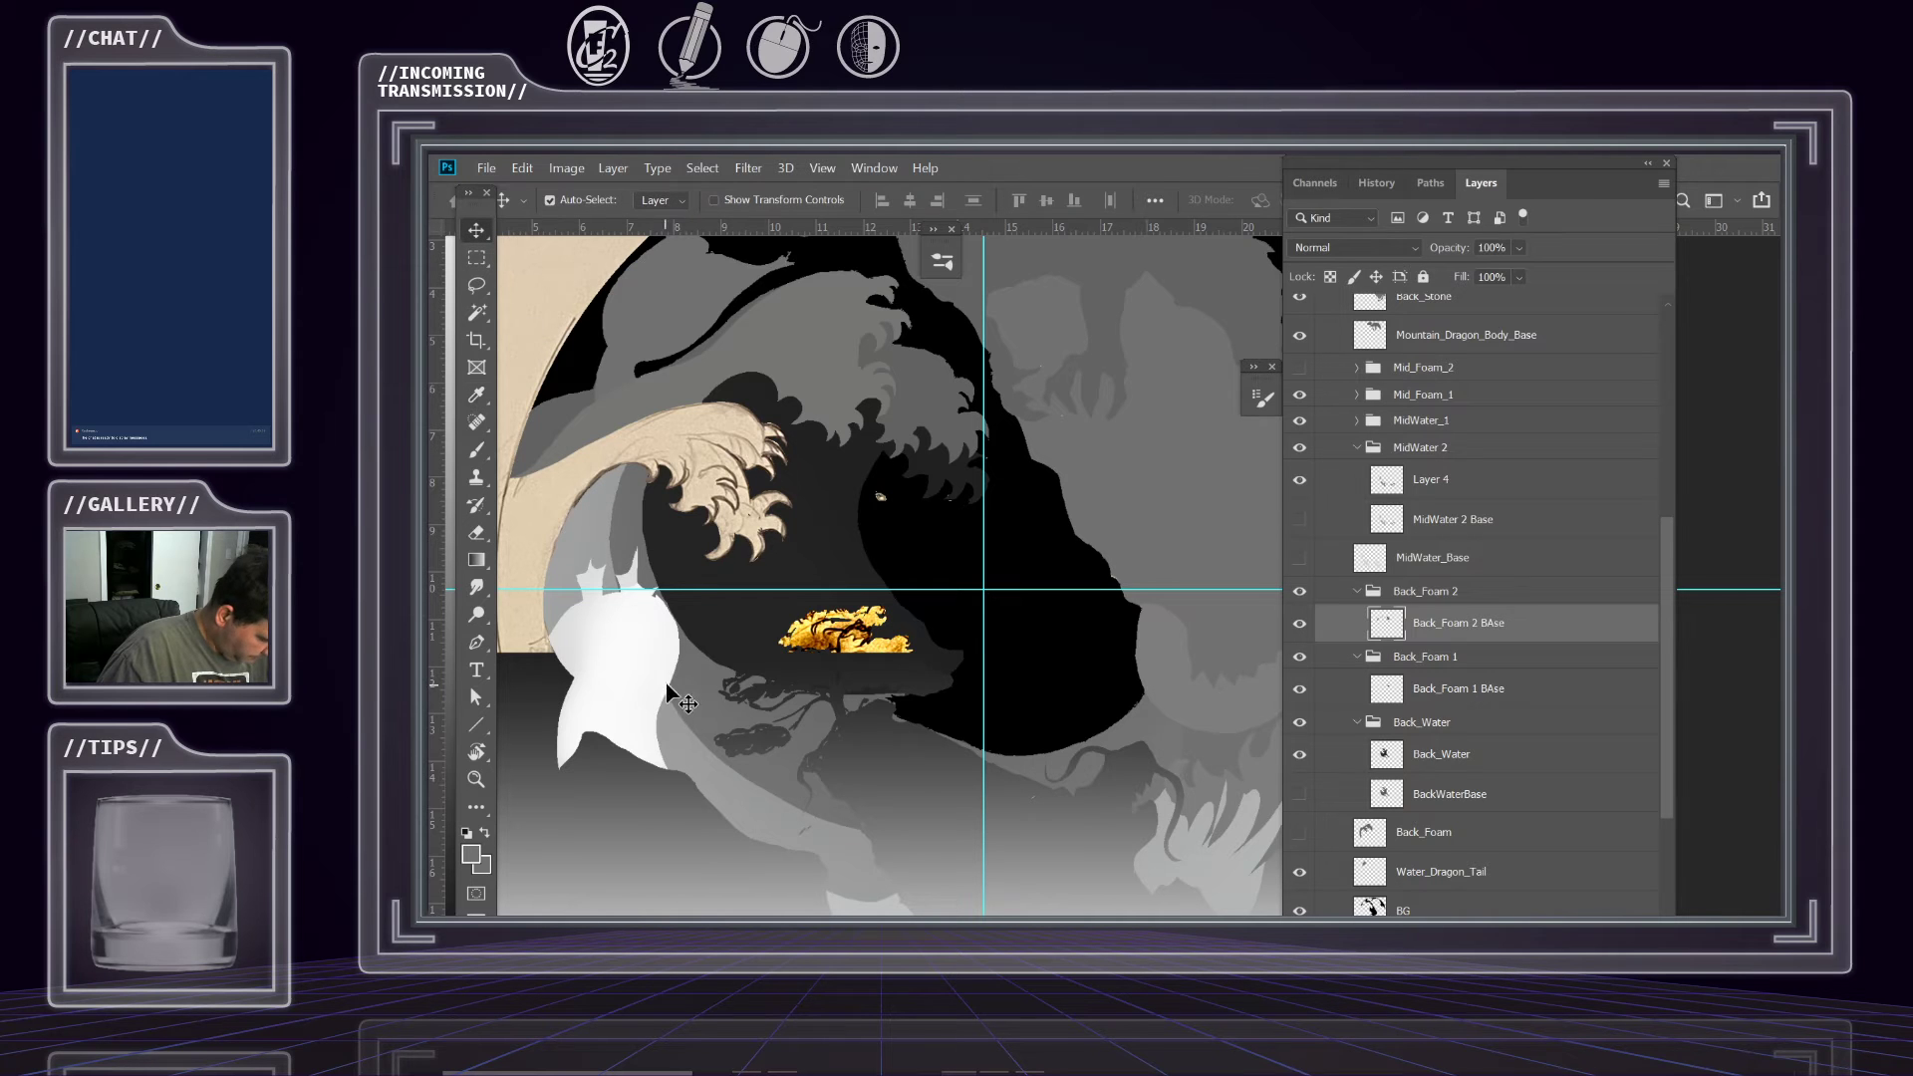
left_click(714, 692)
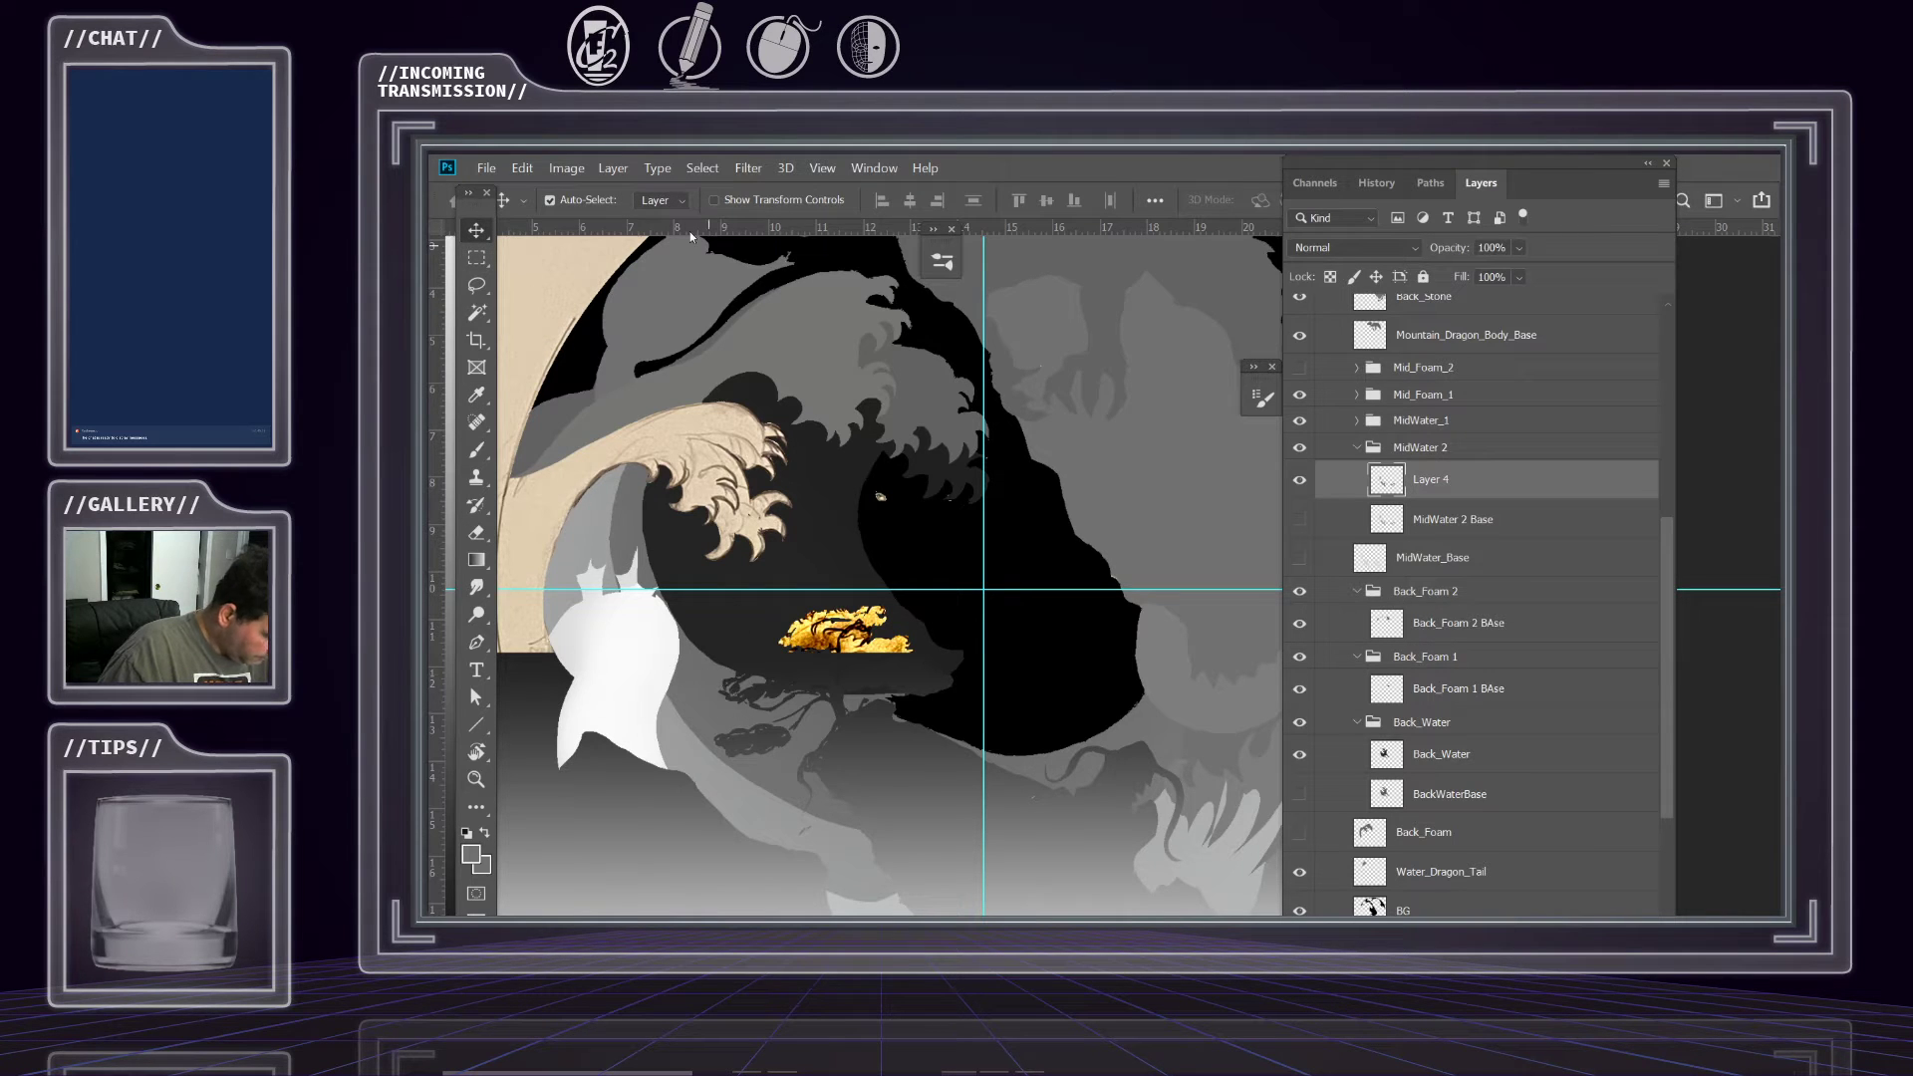
left_click(568, 170)
mouse_move(727, 221)
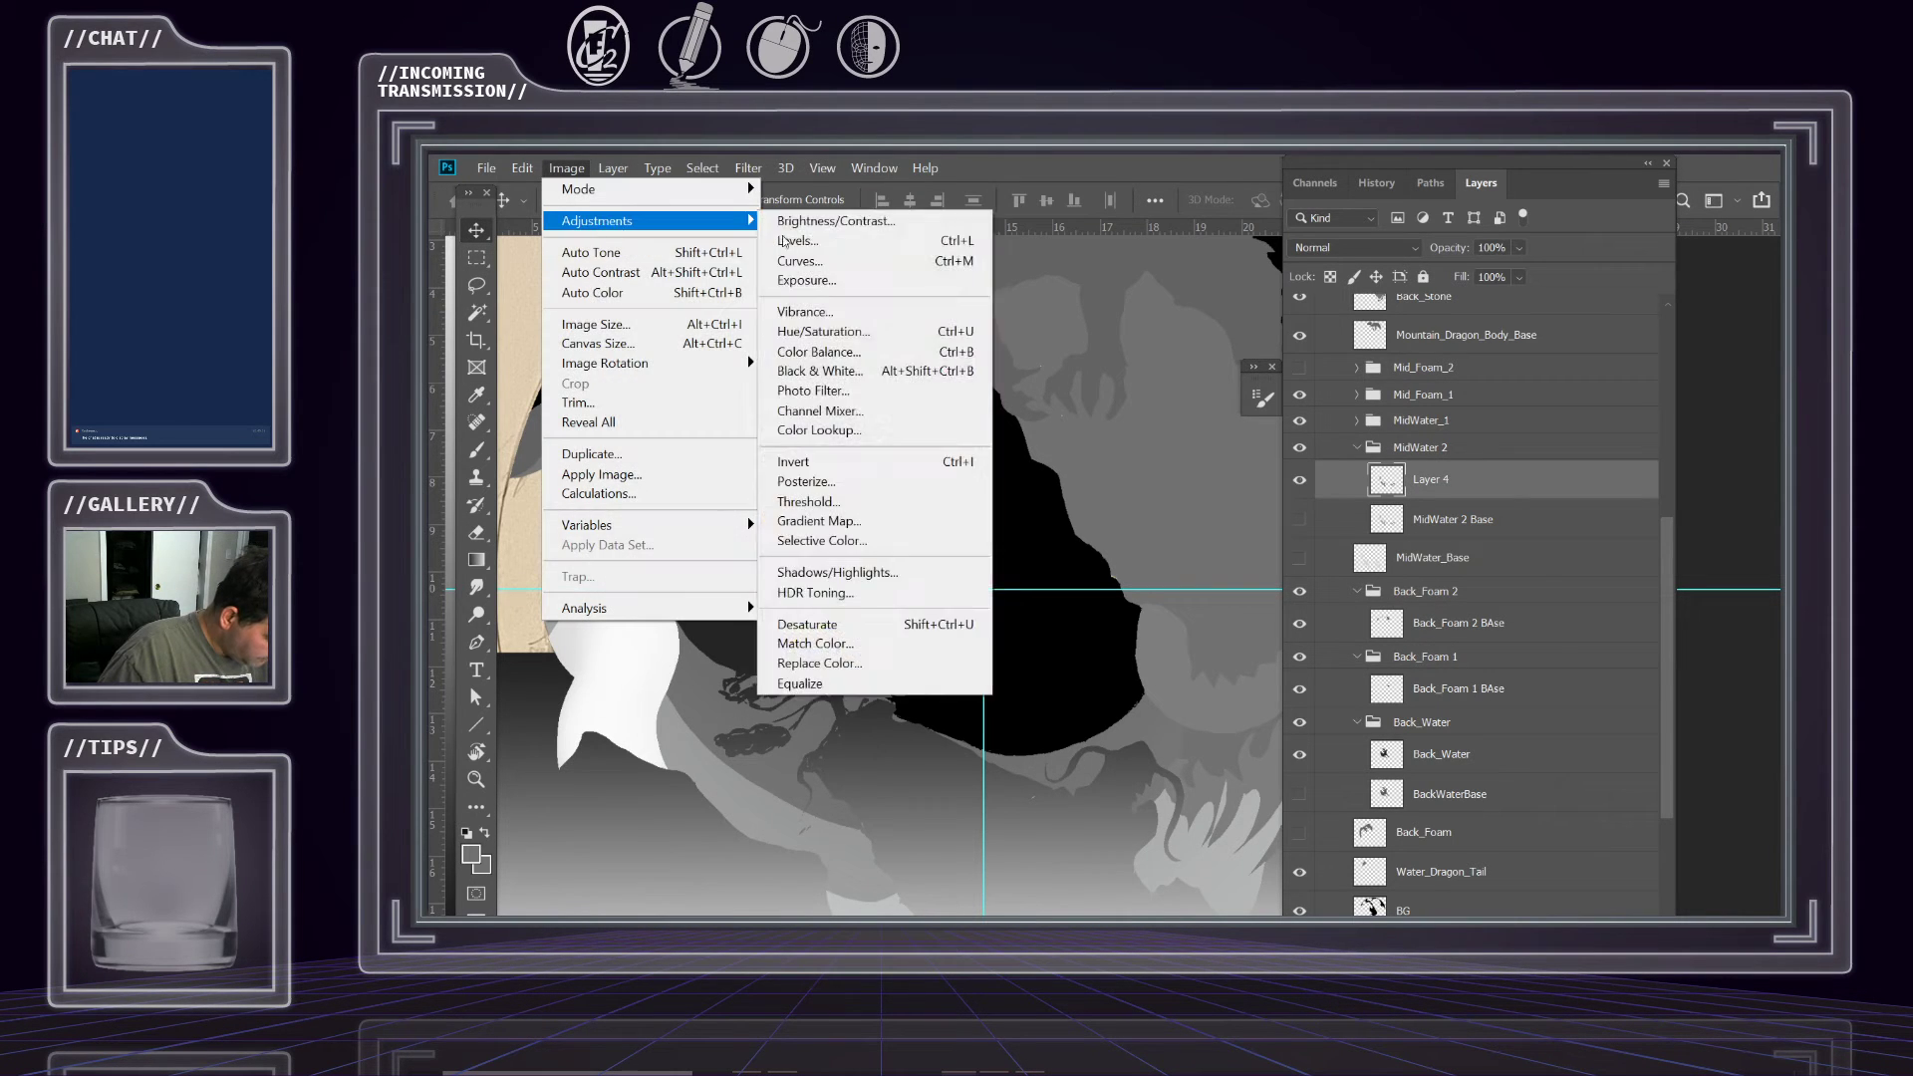
left_click(825, 333)
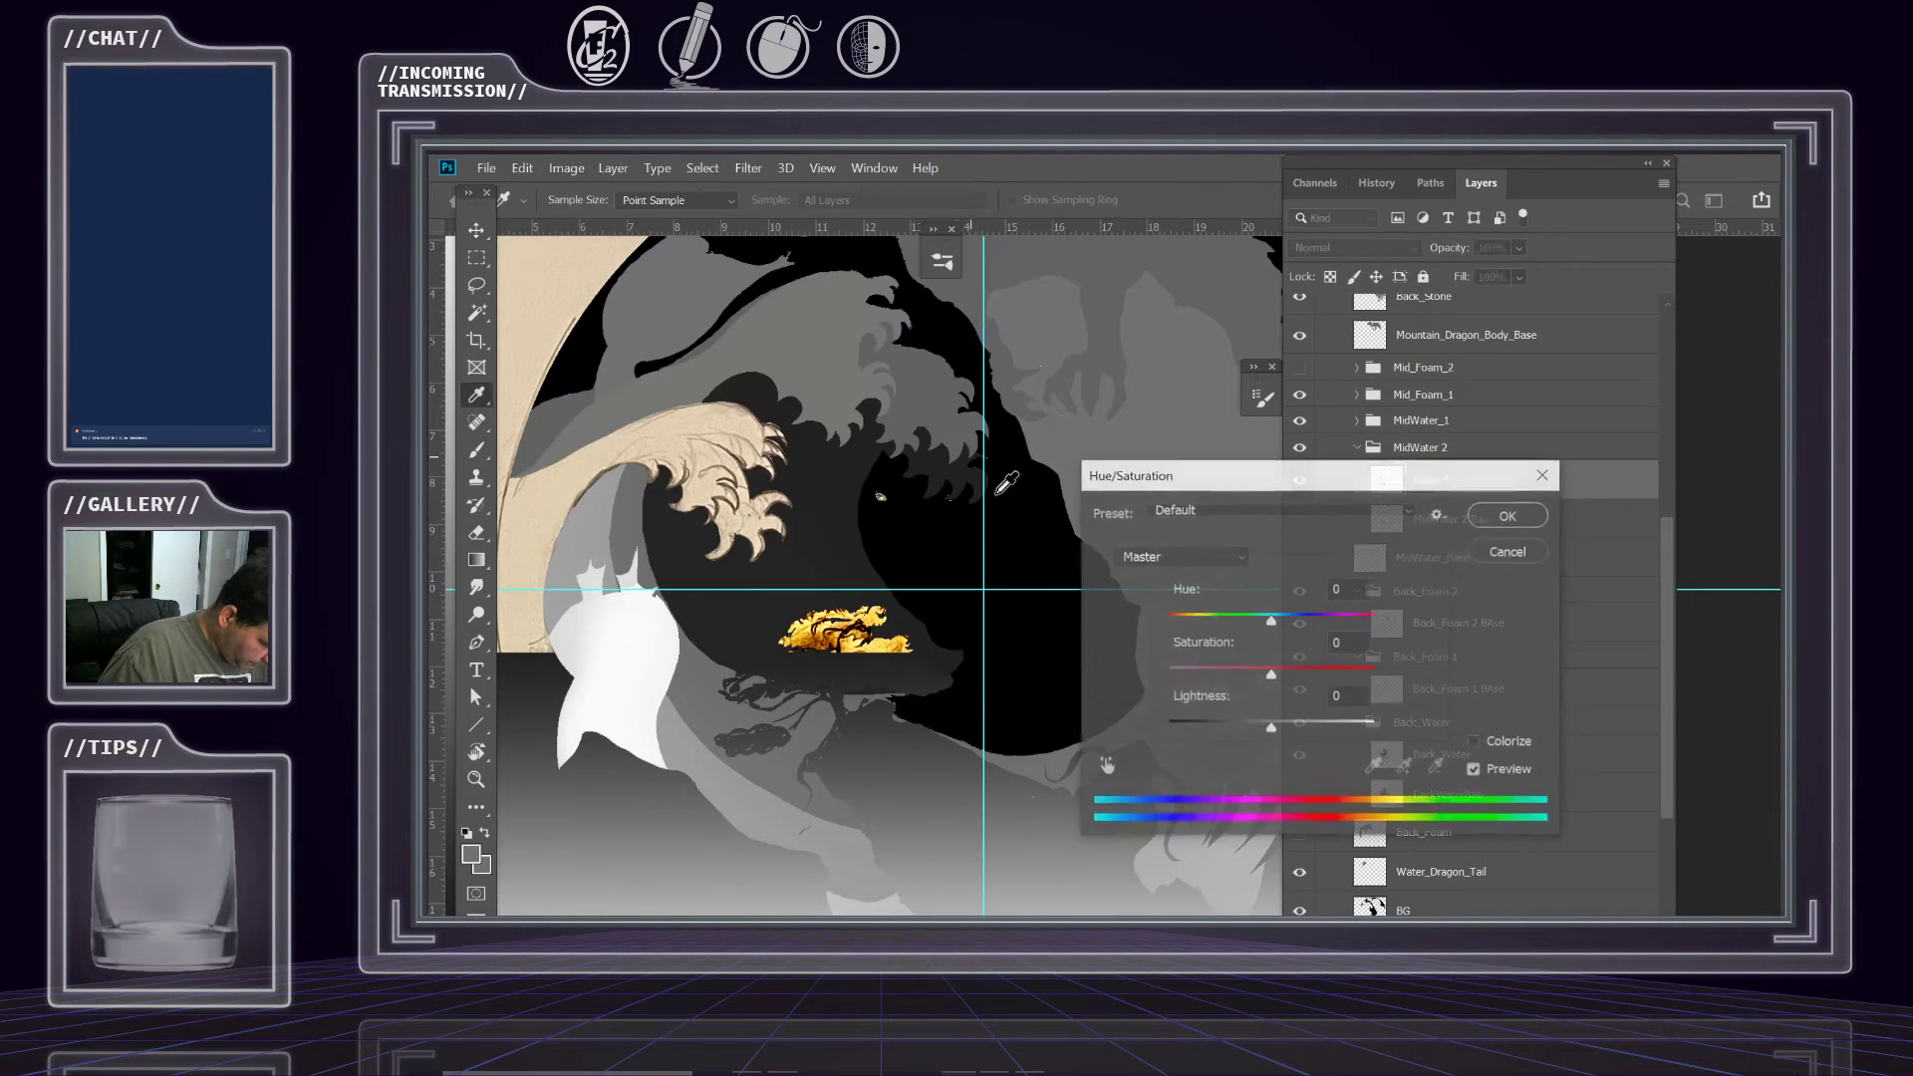
left_click_drag(1278, 726, 1264, 733)
left_click_drag(1219, 490, 1448, 506)
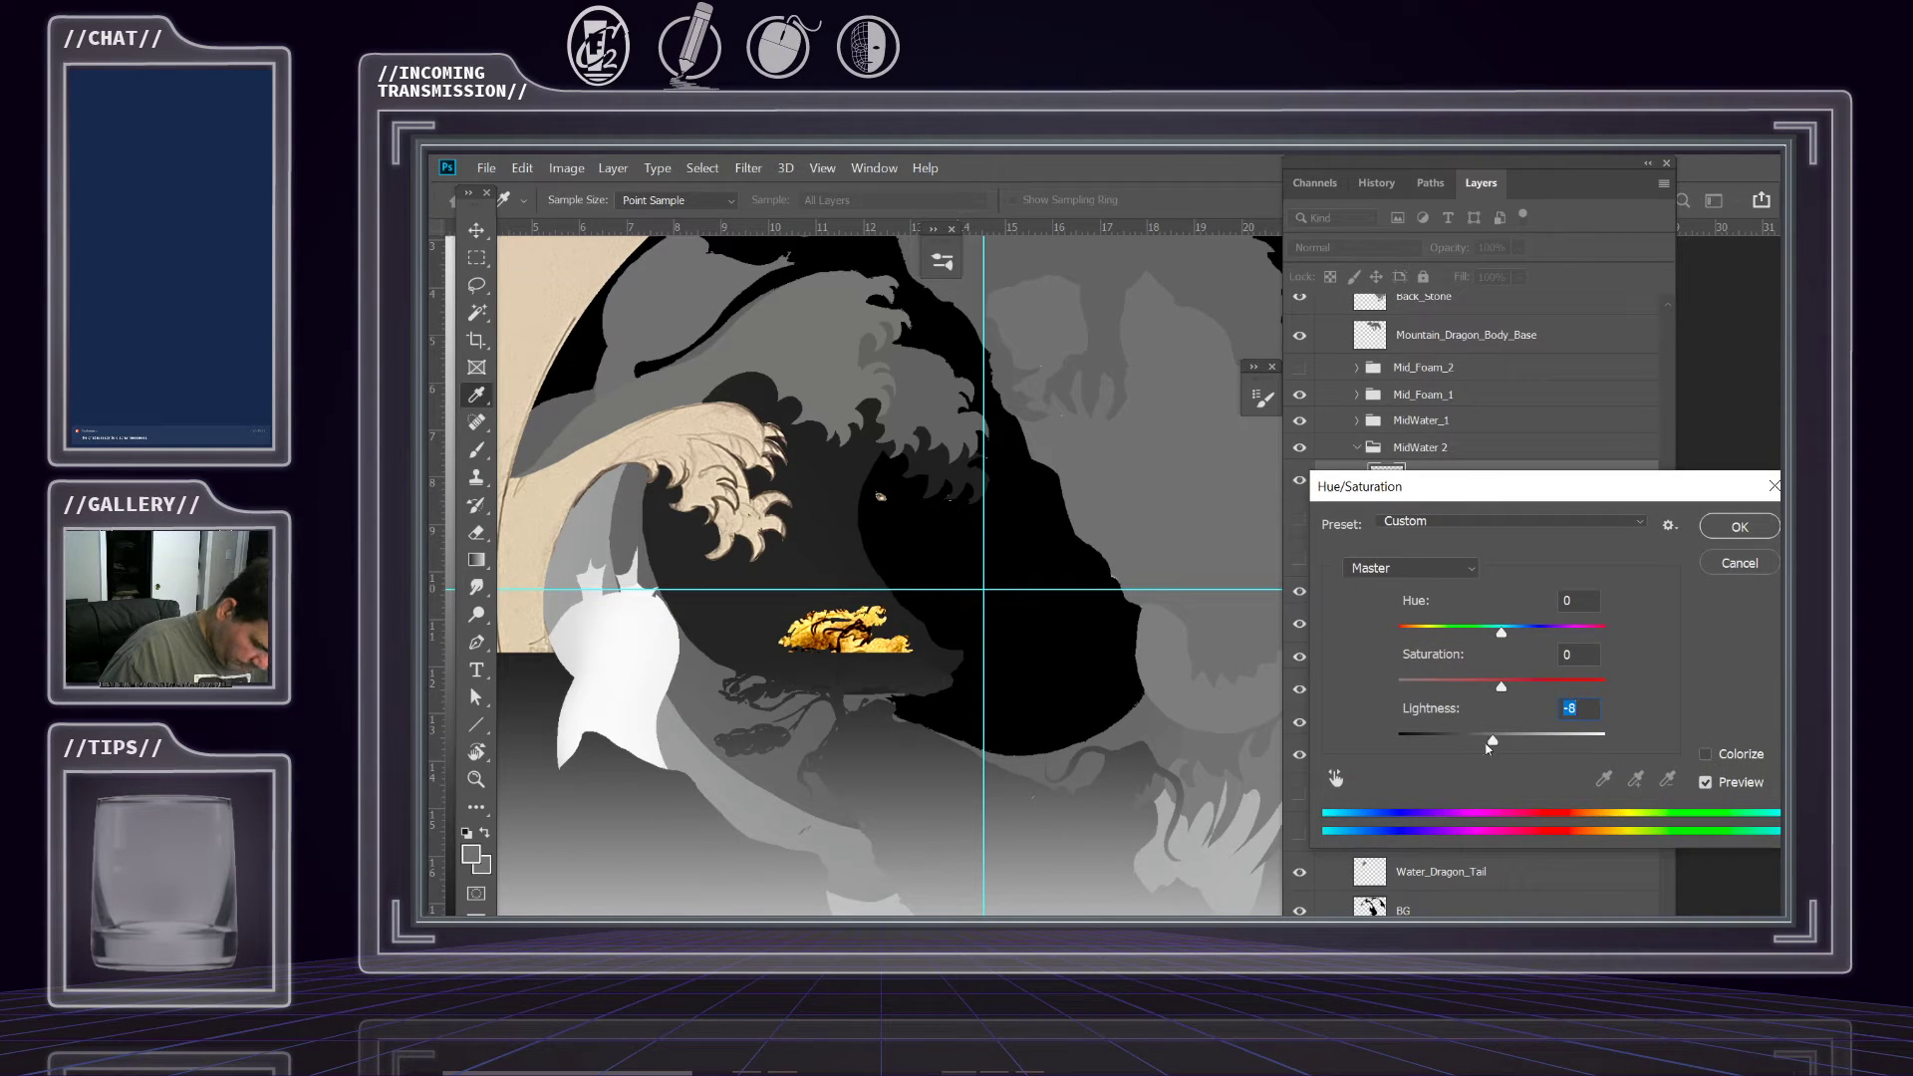
left_click_drag(1491, 742, 1475, 741)
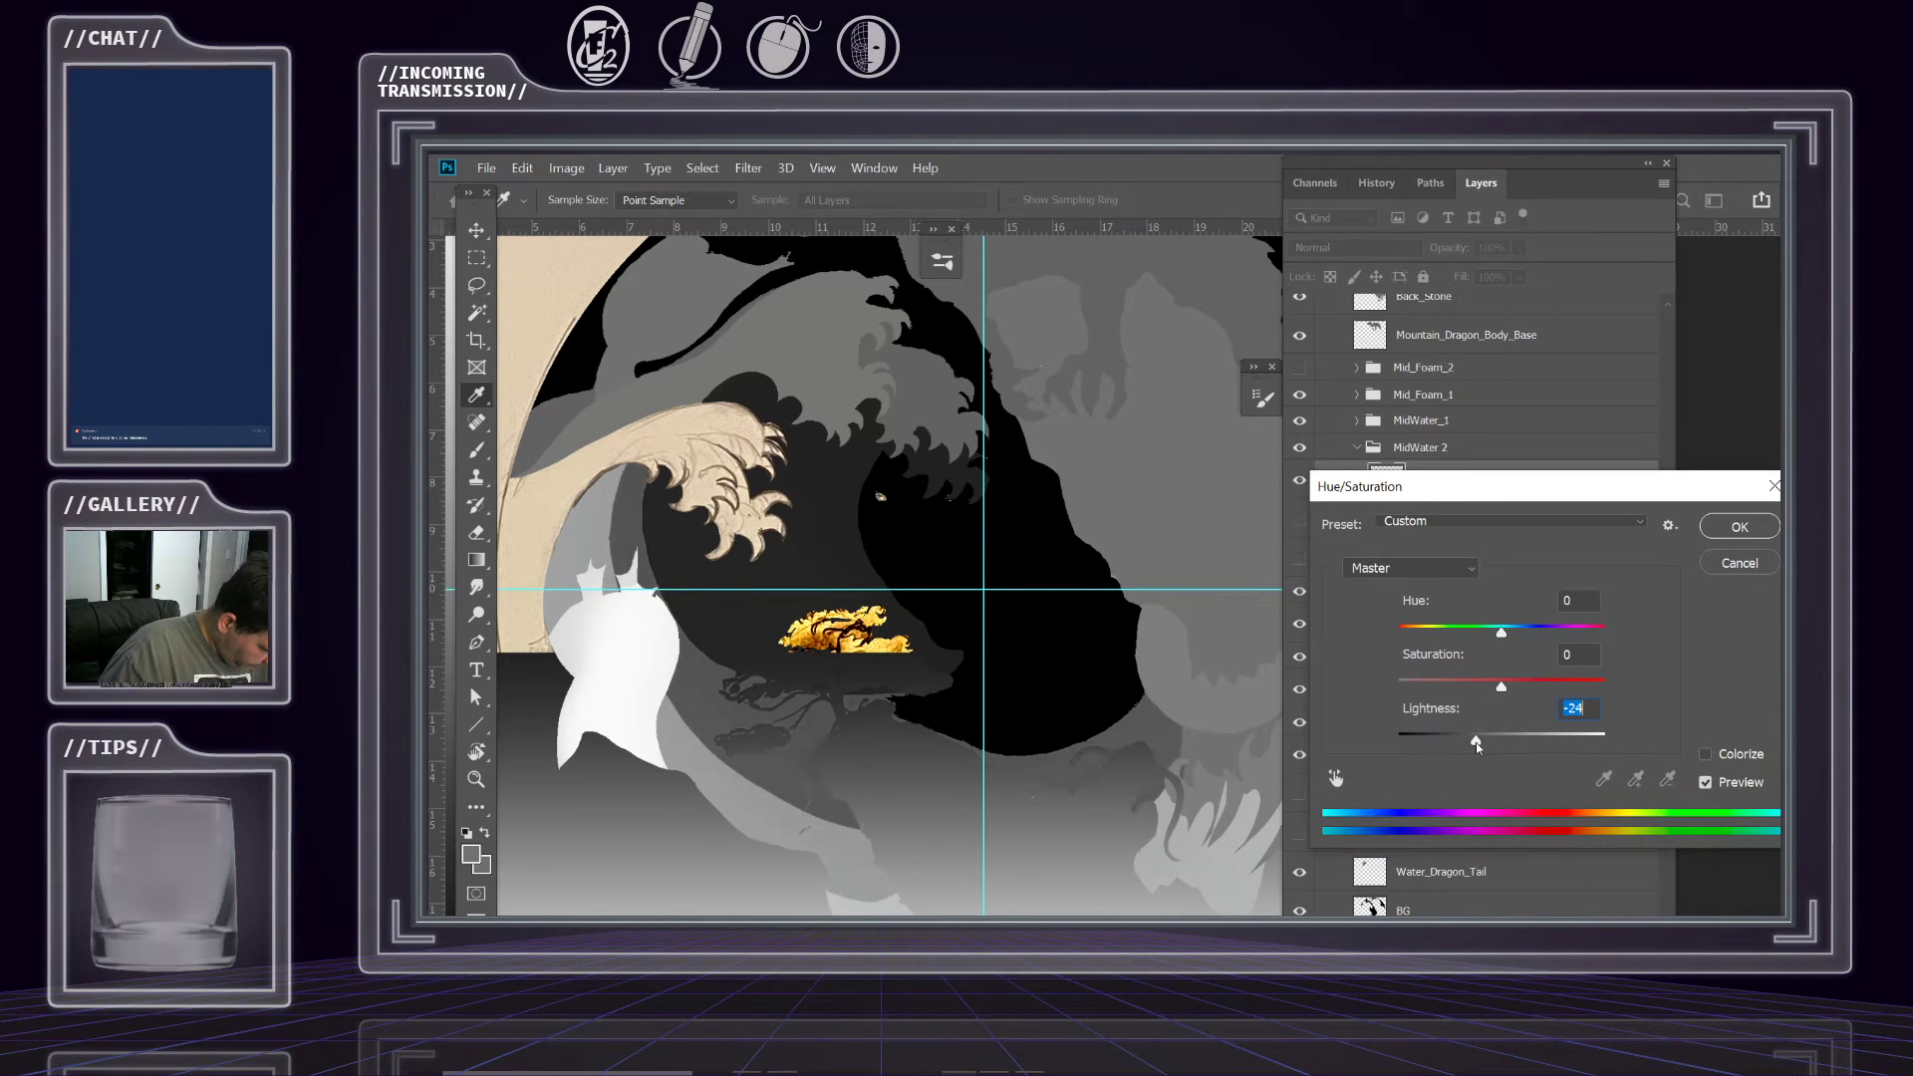
left_click(1729, 564)
Retry the Hue/Saturation darkening of Layer 4 at Lightness -24.
left_click(476, 230)
left_click(566, 168)
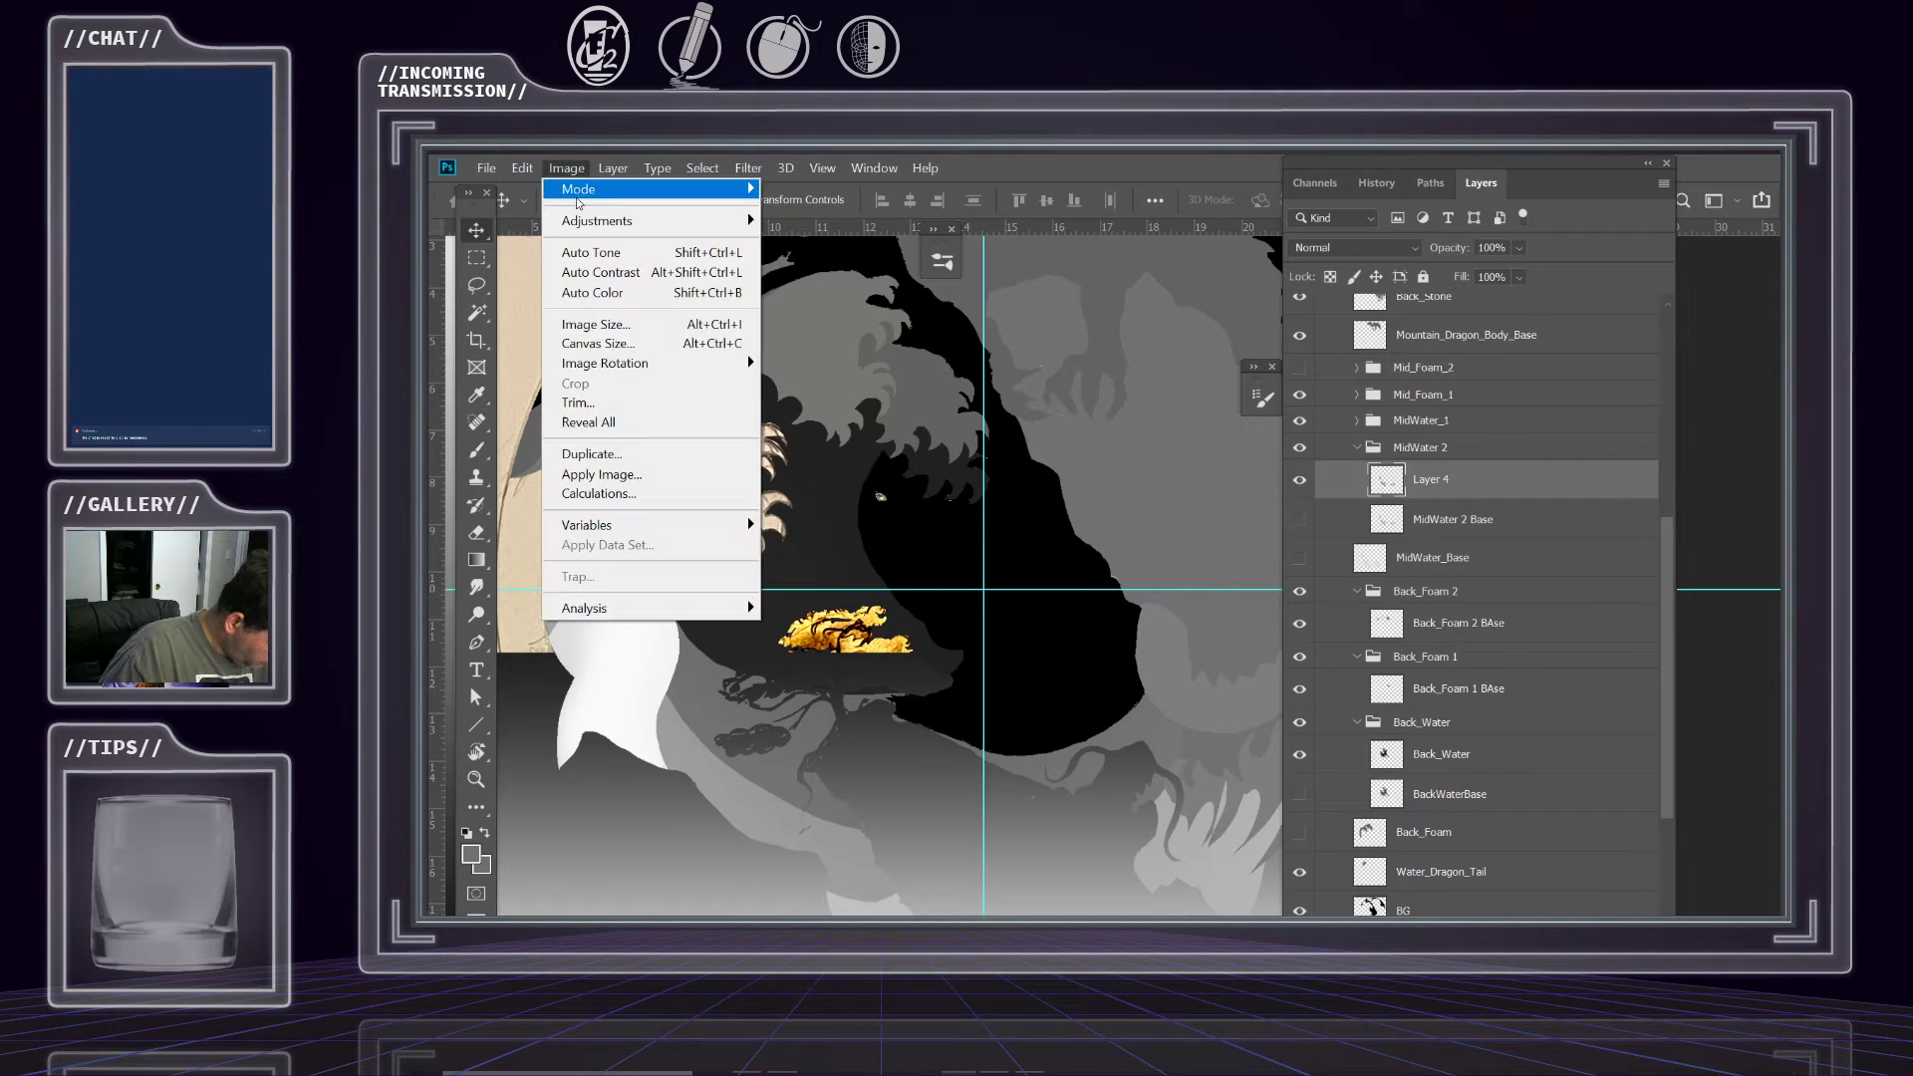
mouse_move(598, 225)
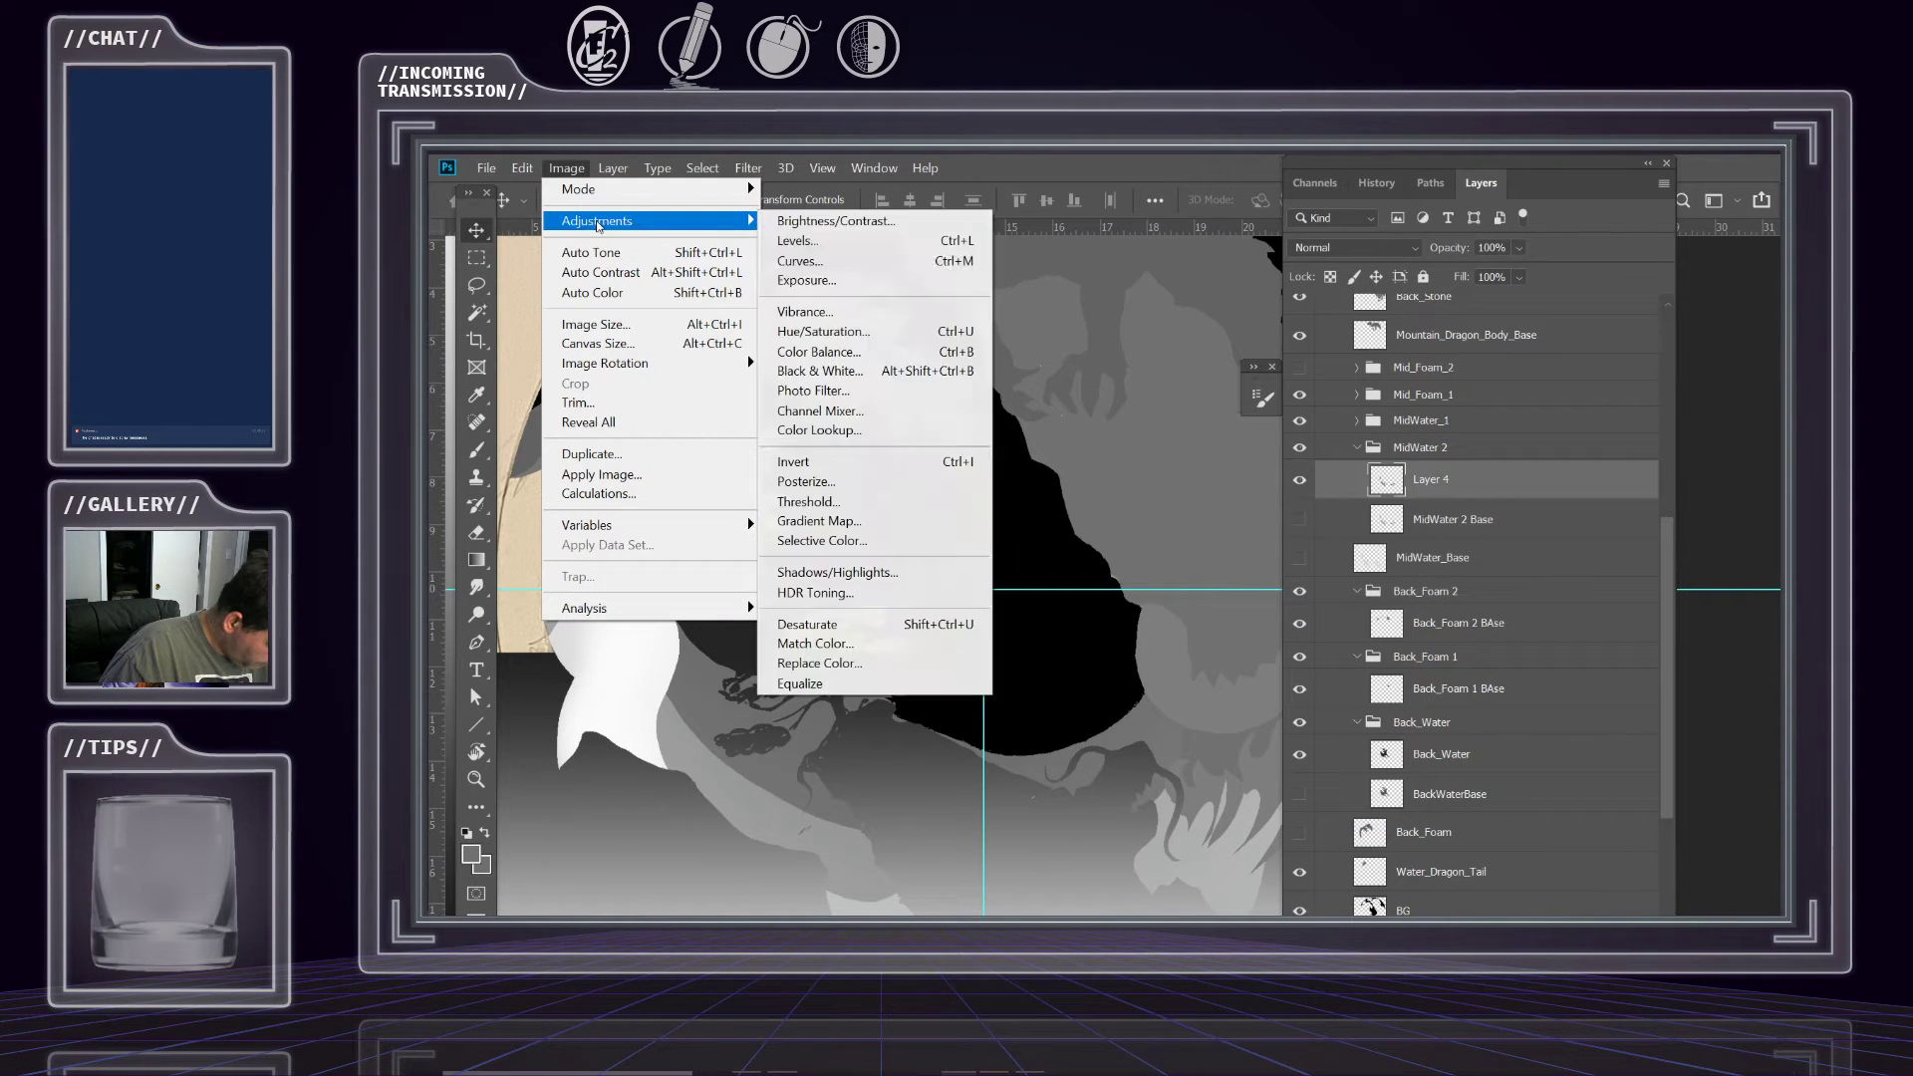
left_click(827, 331)
left_click_drag(1020, 265, 1472, 354)
left_click_drag(1501, 618, 1476, 628)
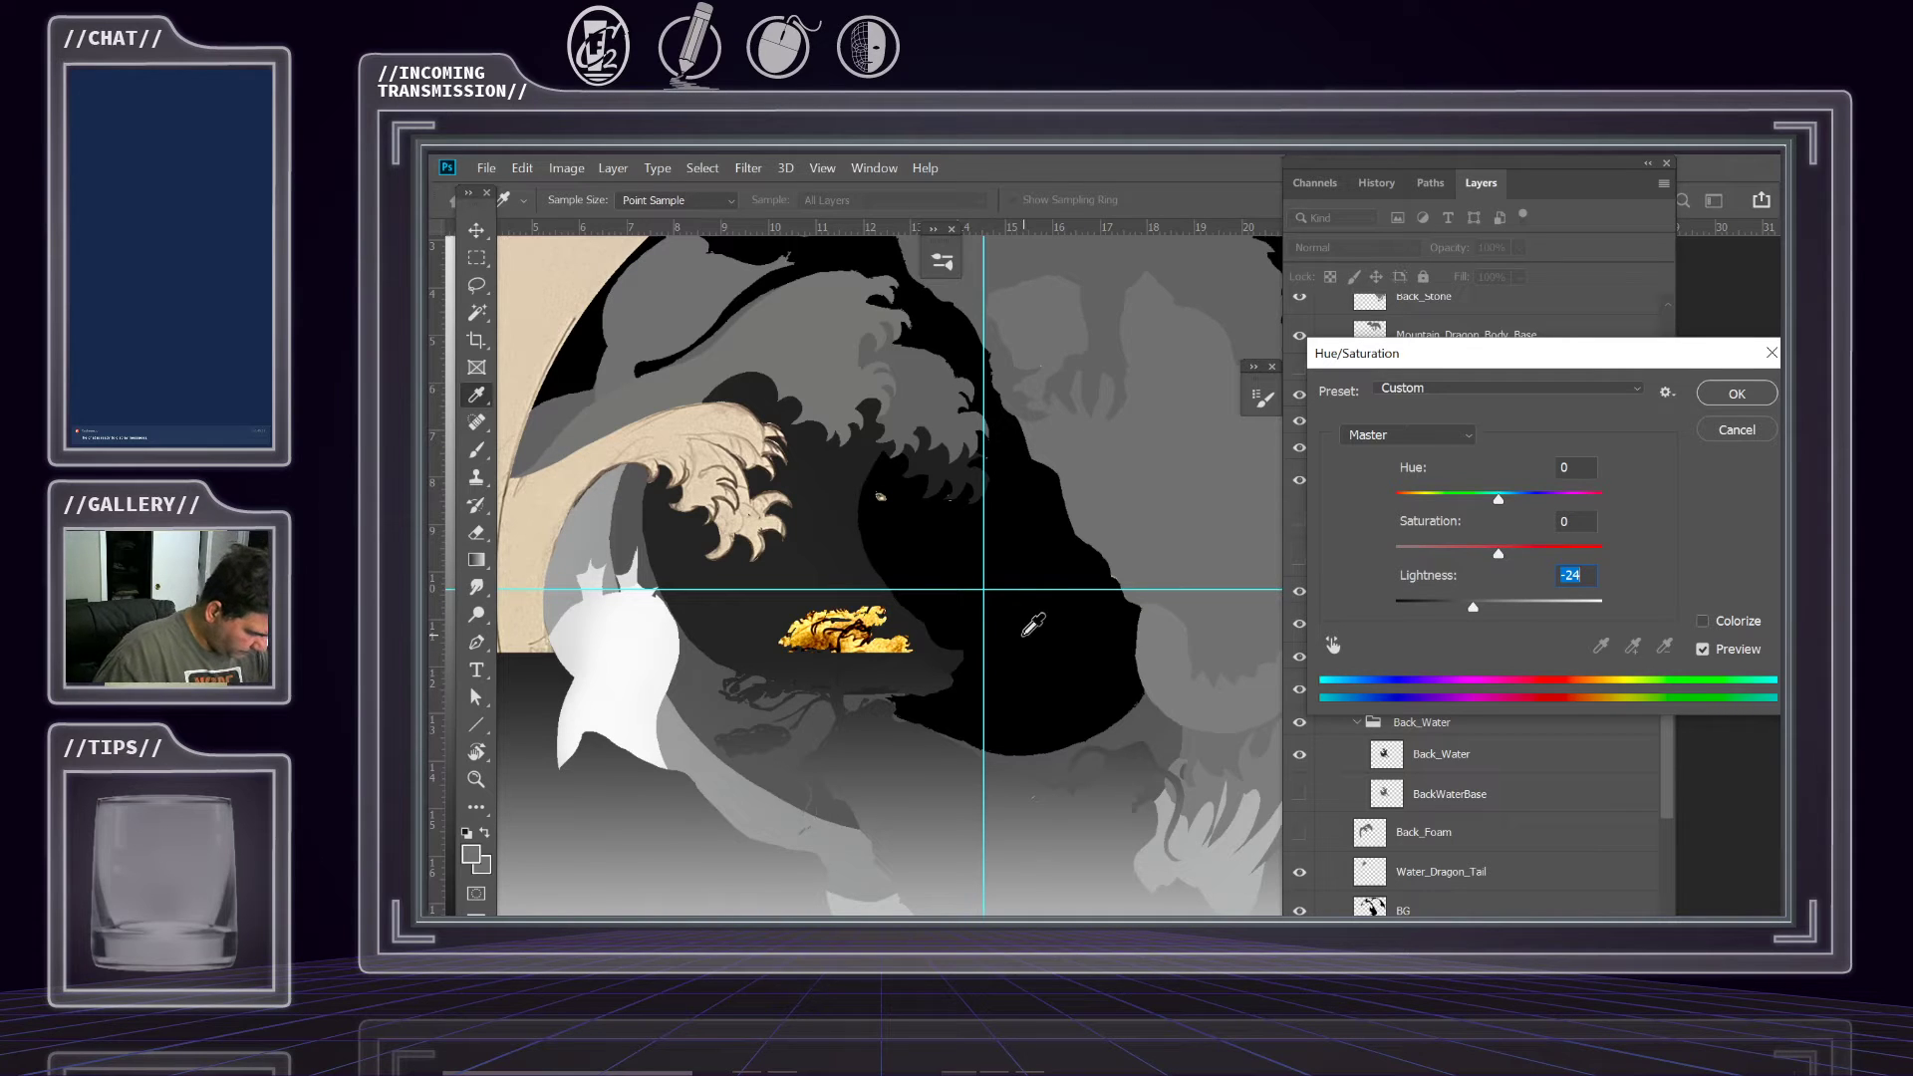
left_click(1734, 430)
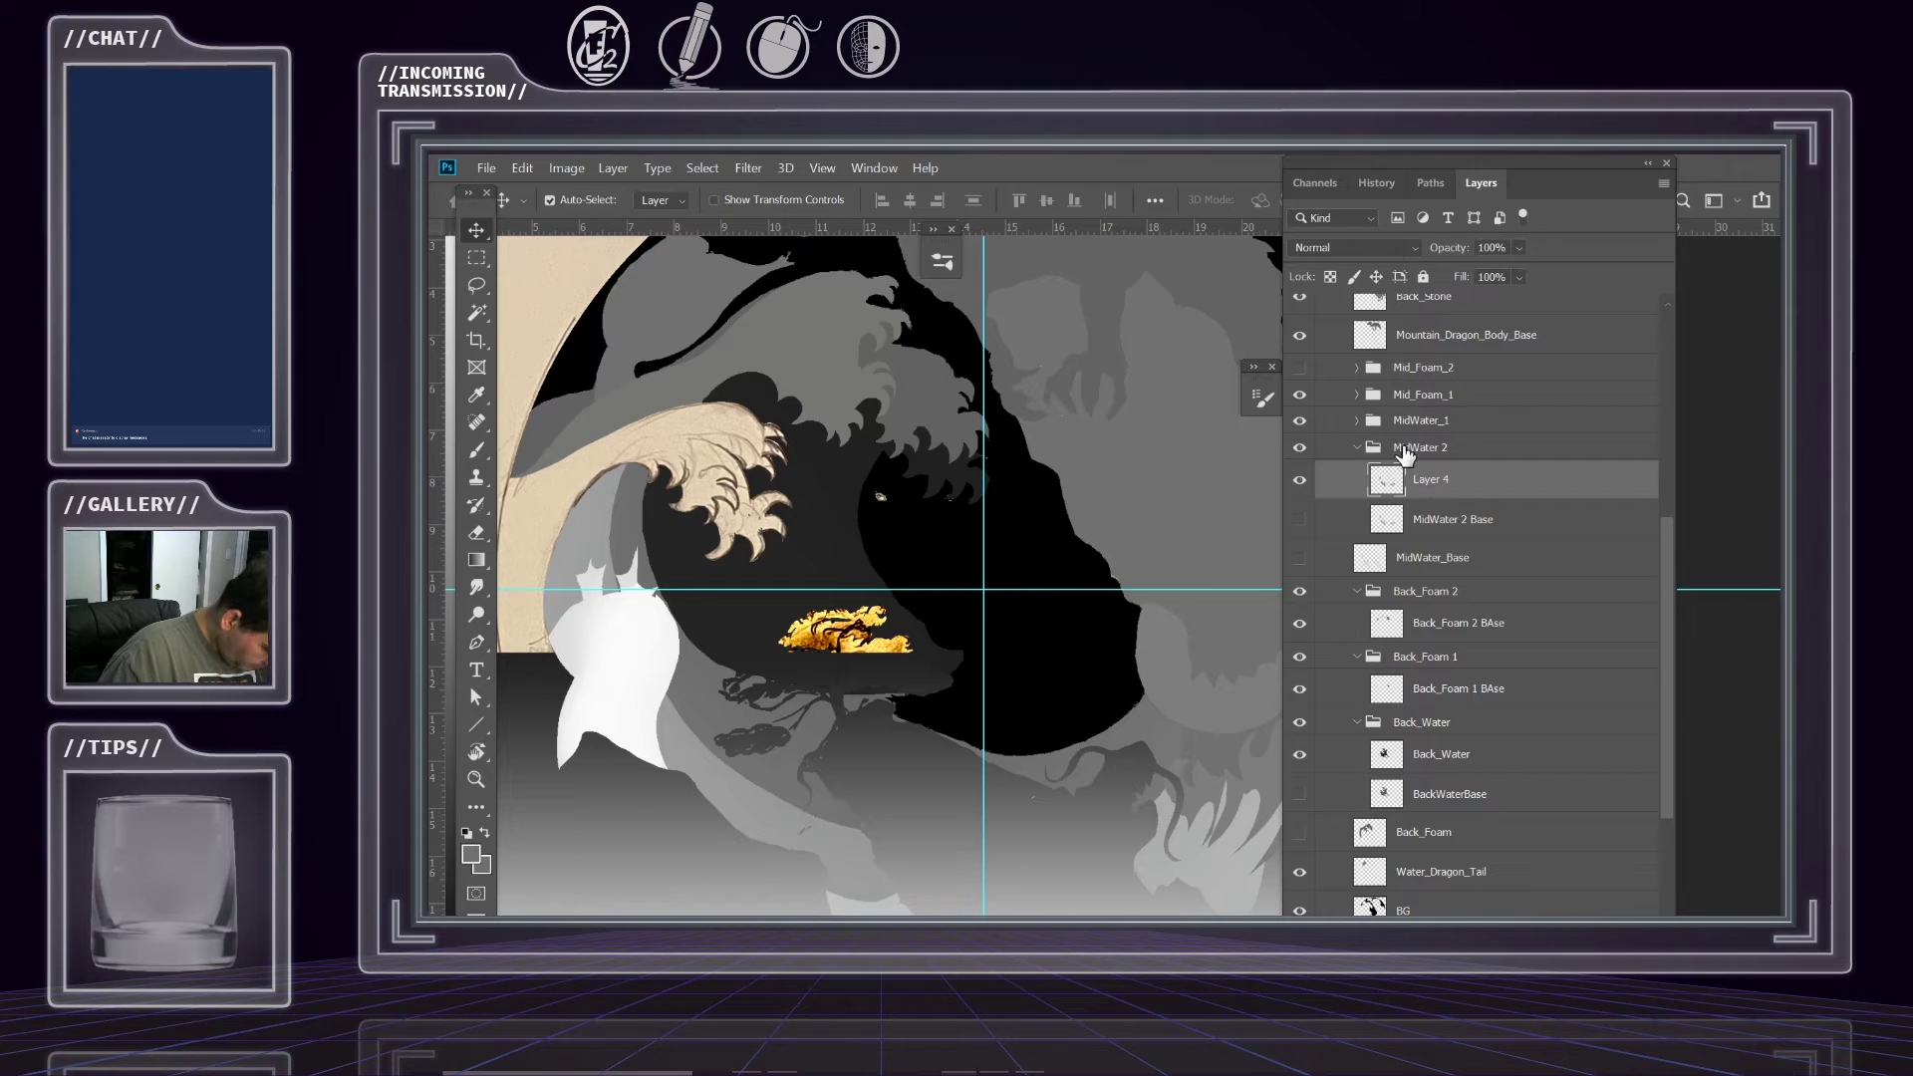
Toggle the visibility of Layer 4 in the MidWater 2 group to check which waves it covers.
left_click(1299, 486)
left_click(1299, 486)
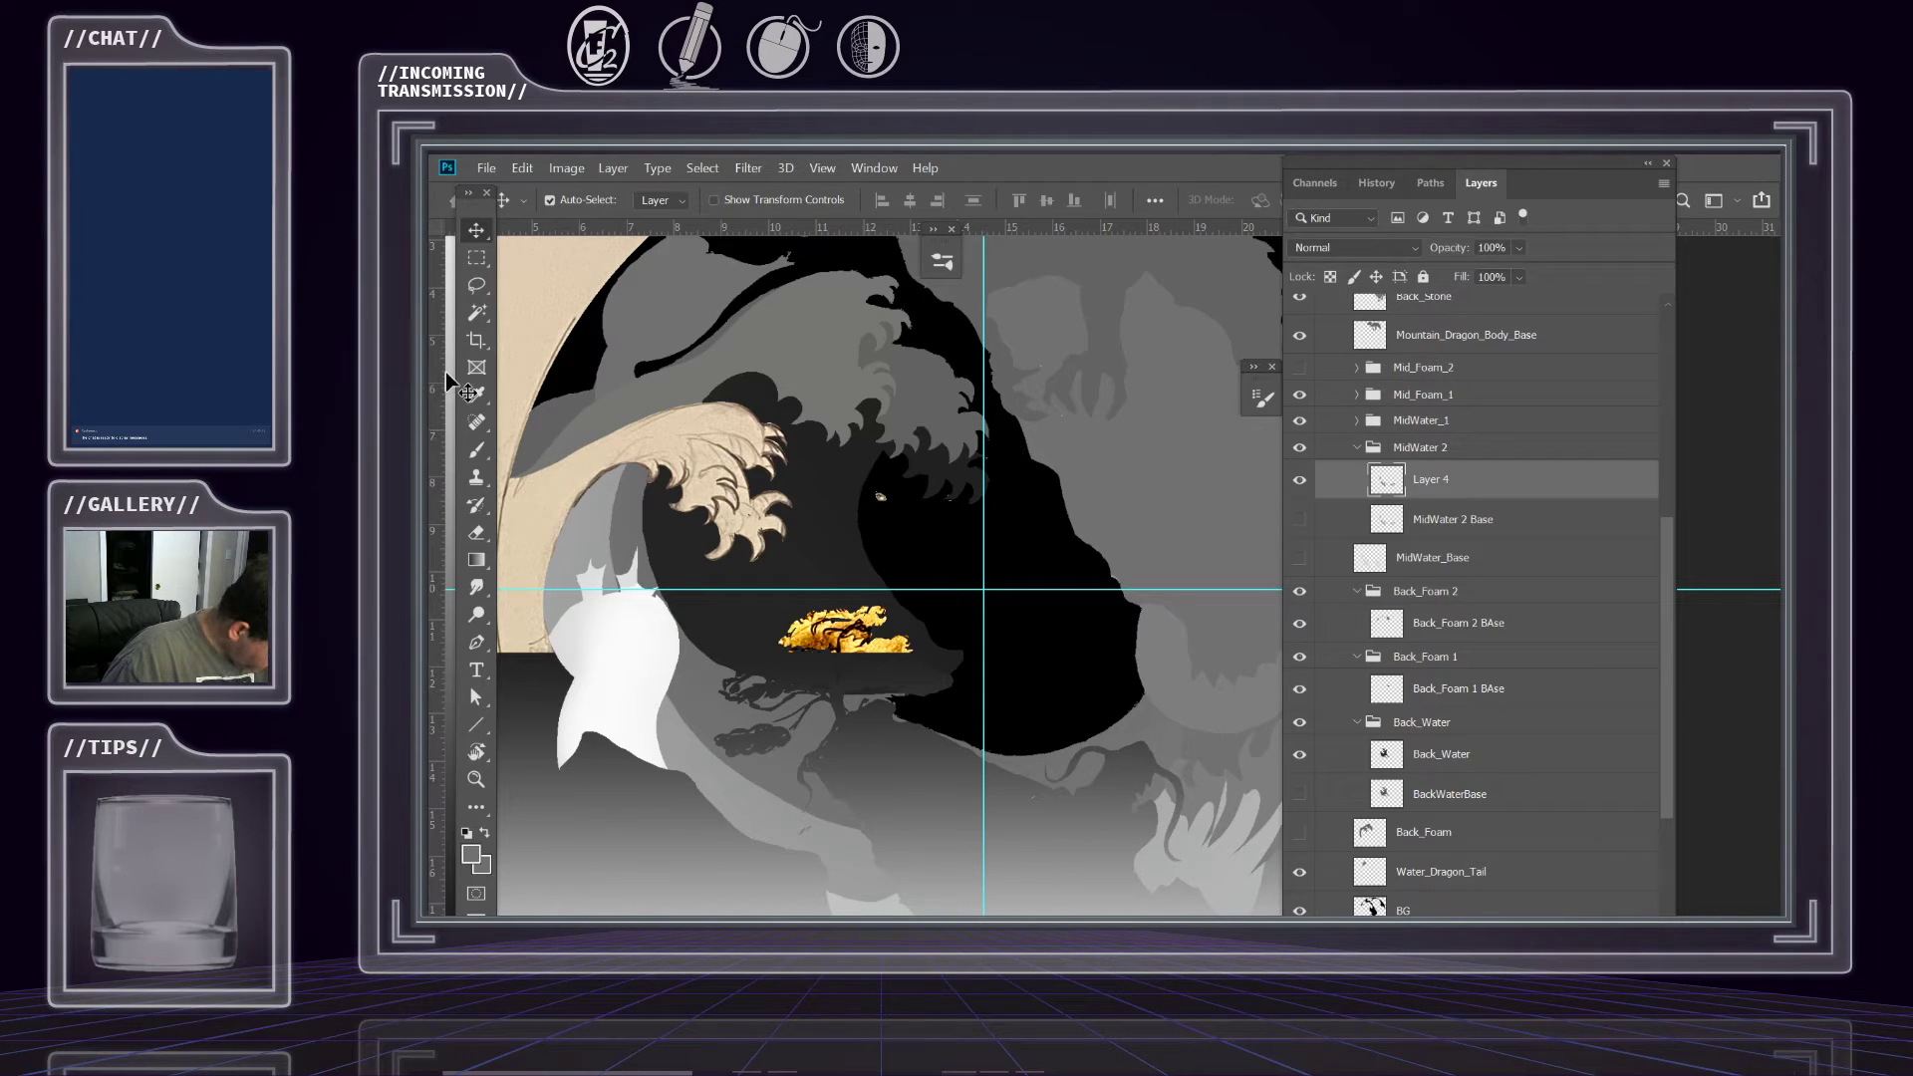
left_click(475, 317)
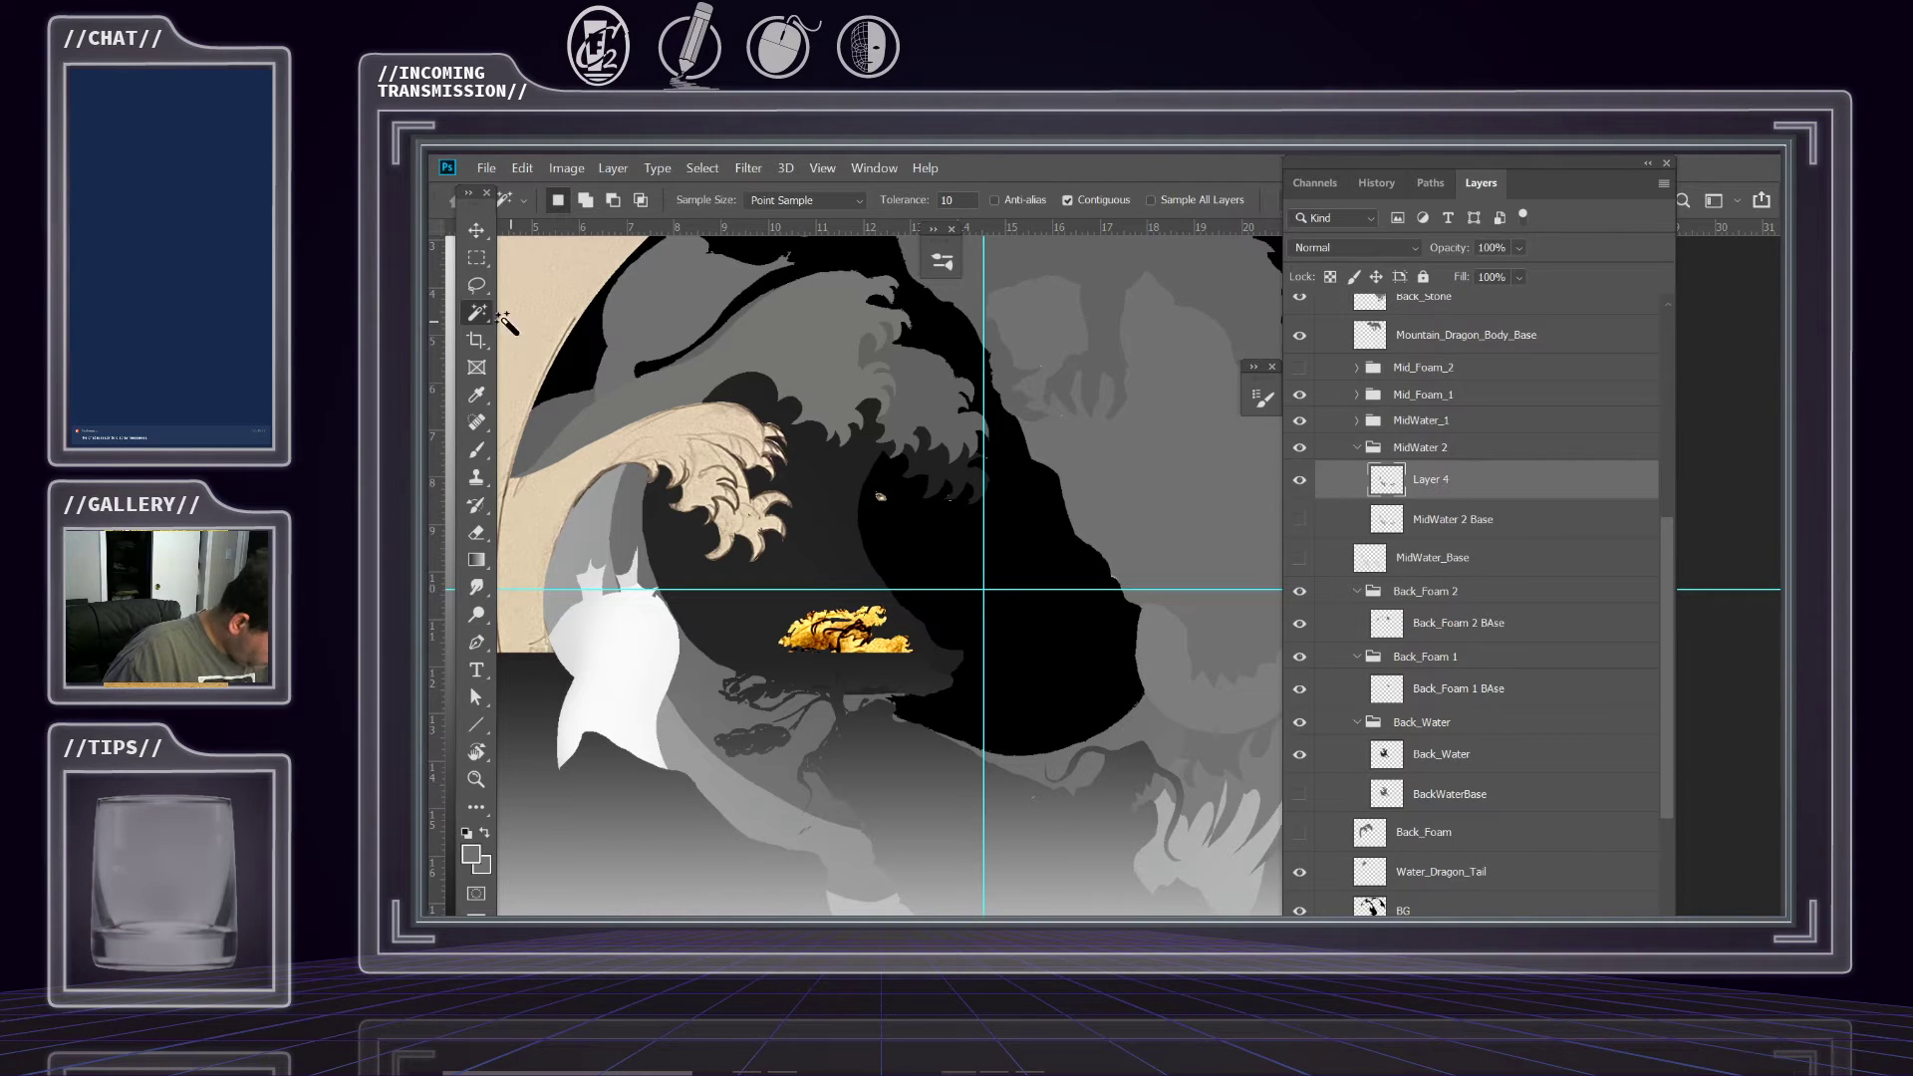
Pick the foam under the large back wave and darken the Back_Foam 2 BAse layer with Hue/Saturation at Lightness -31.
left_click(477, 230)
left_click(941, 399)
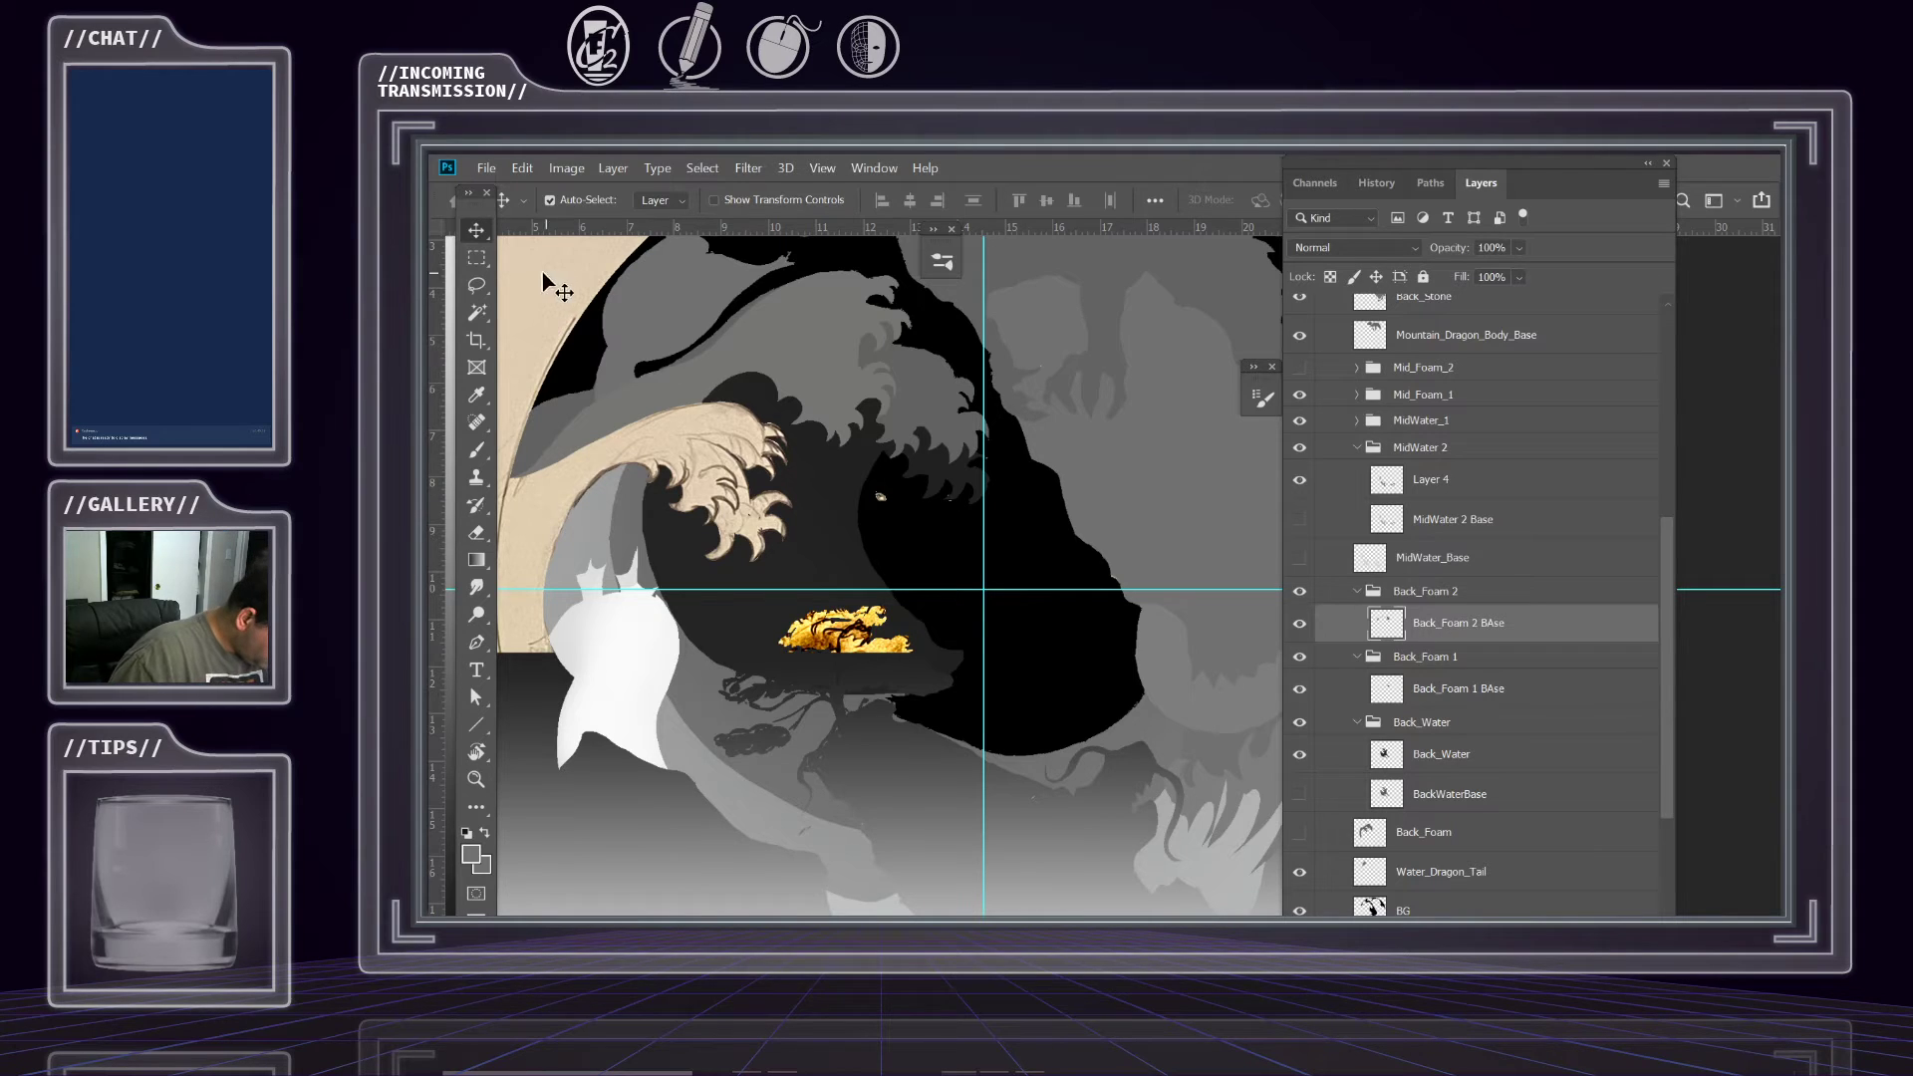
left_click(564, 169)
mouse_move(609, 223)
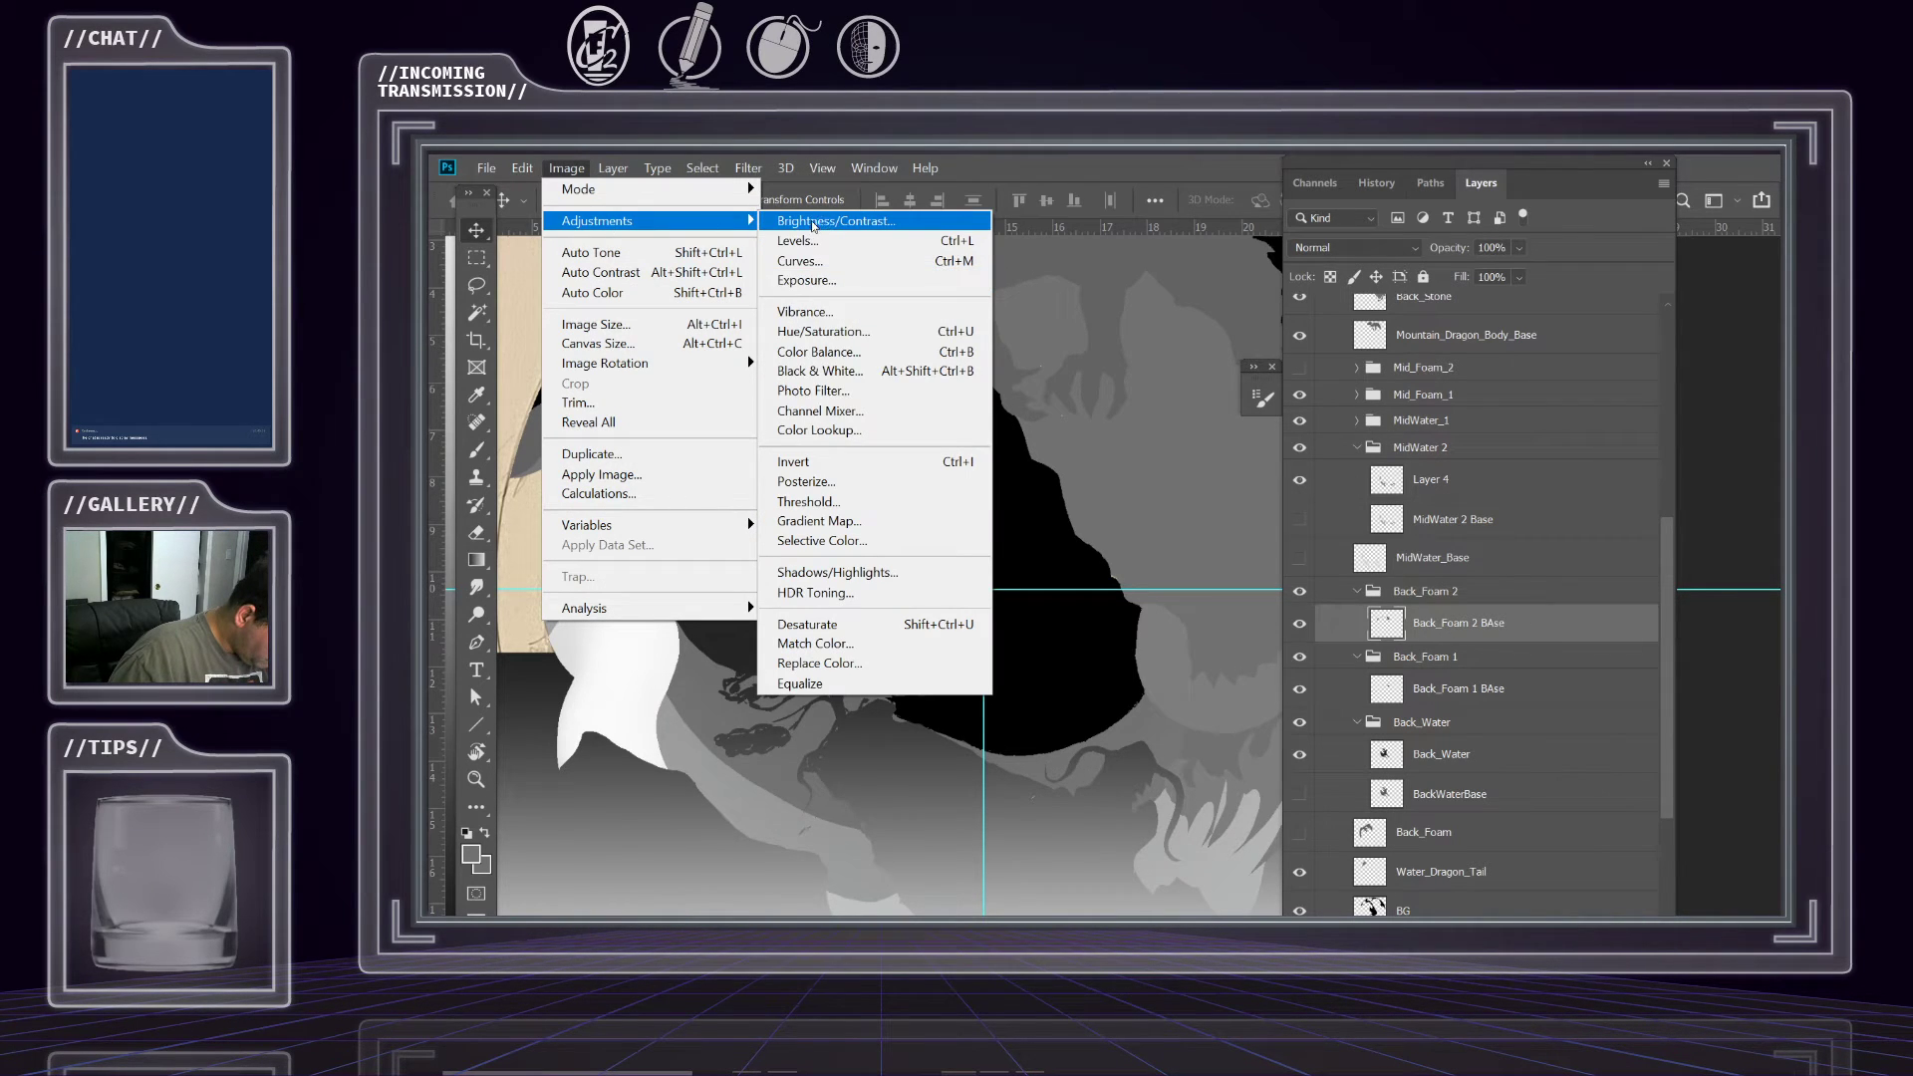
left_click(823, 333)
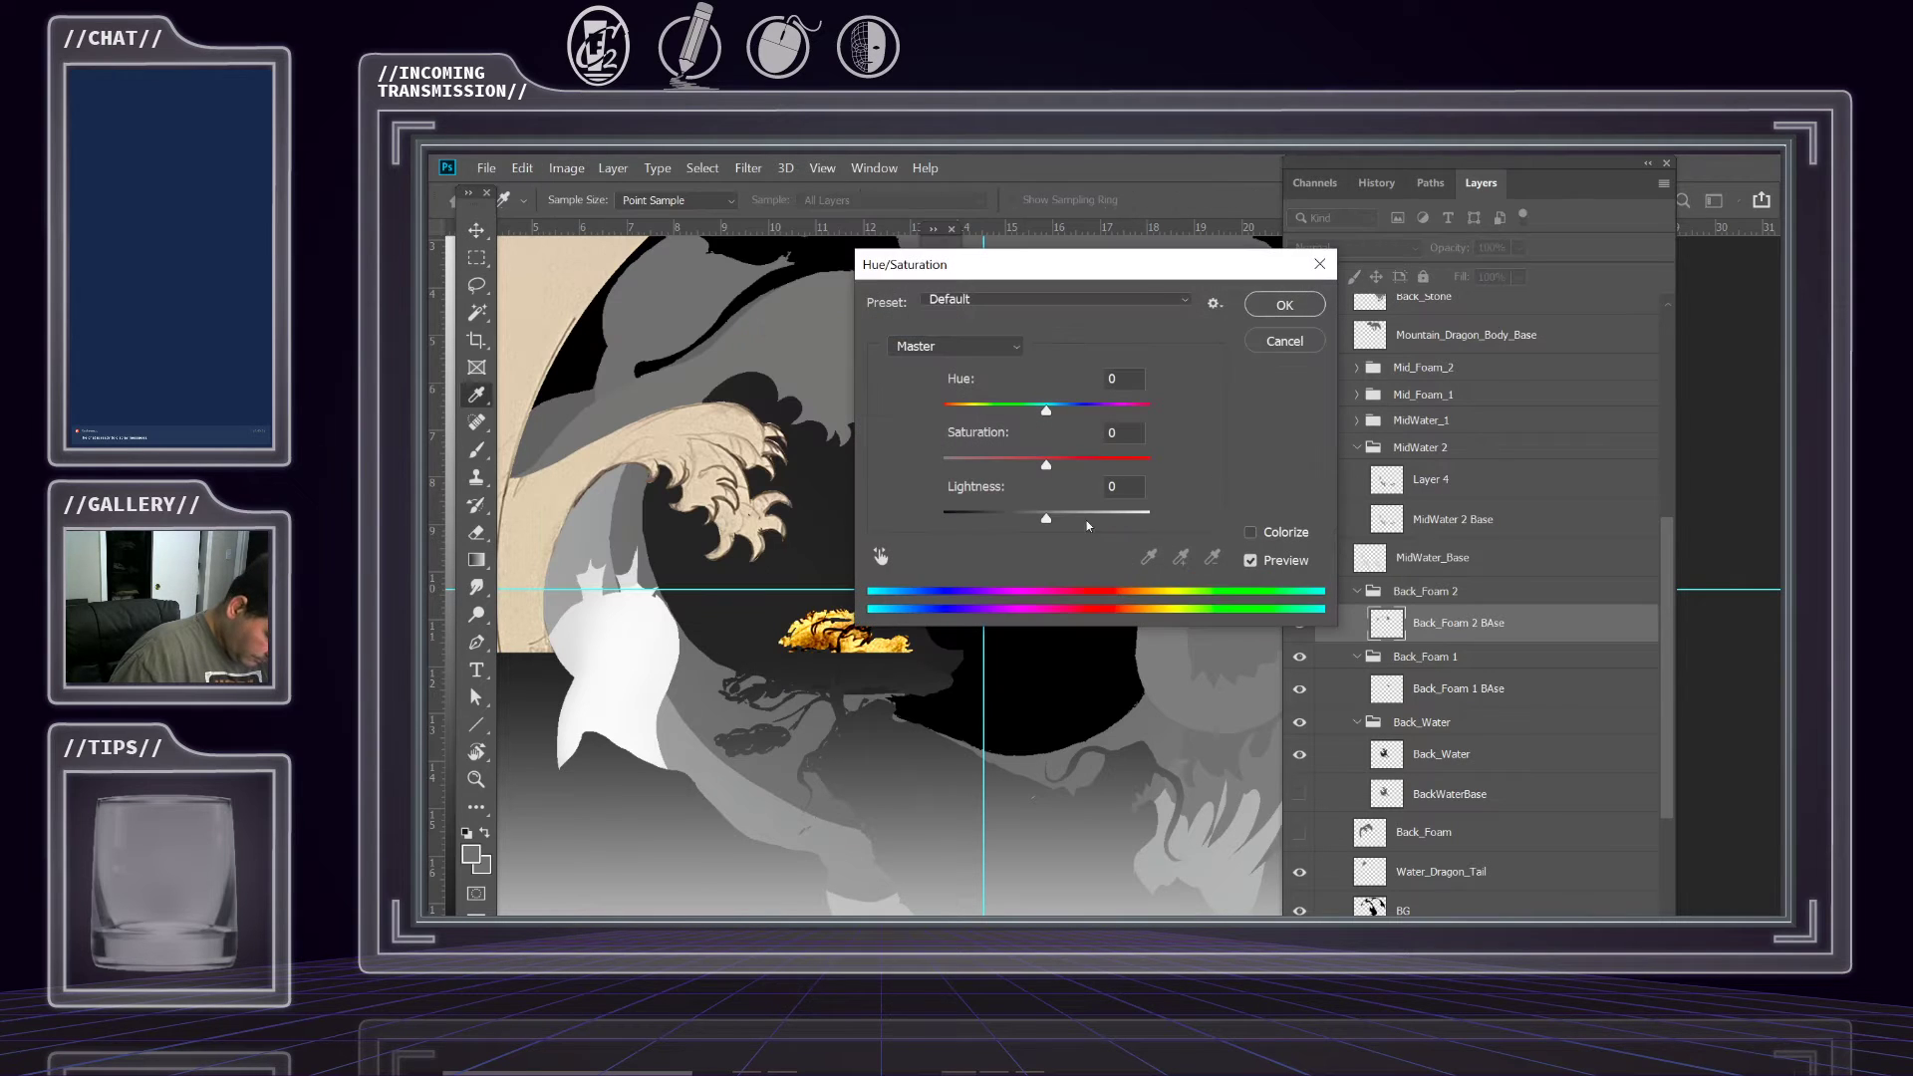
left_click_drag(1028, 267, 1360, 286)
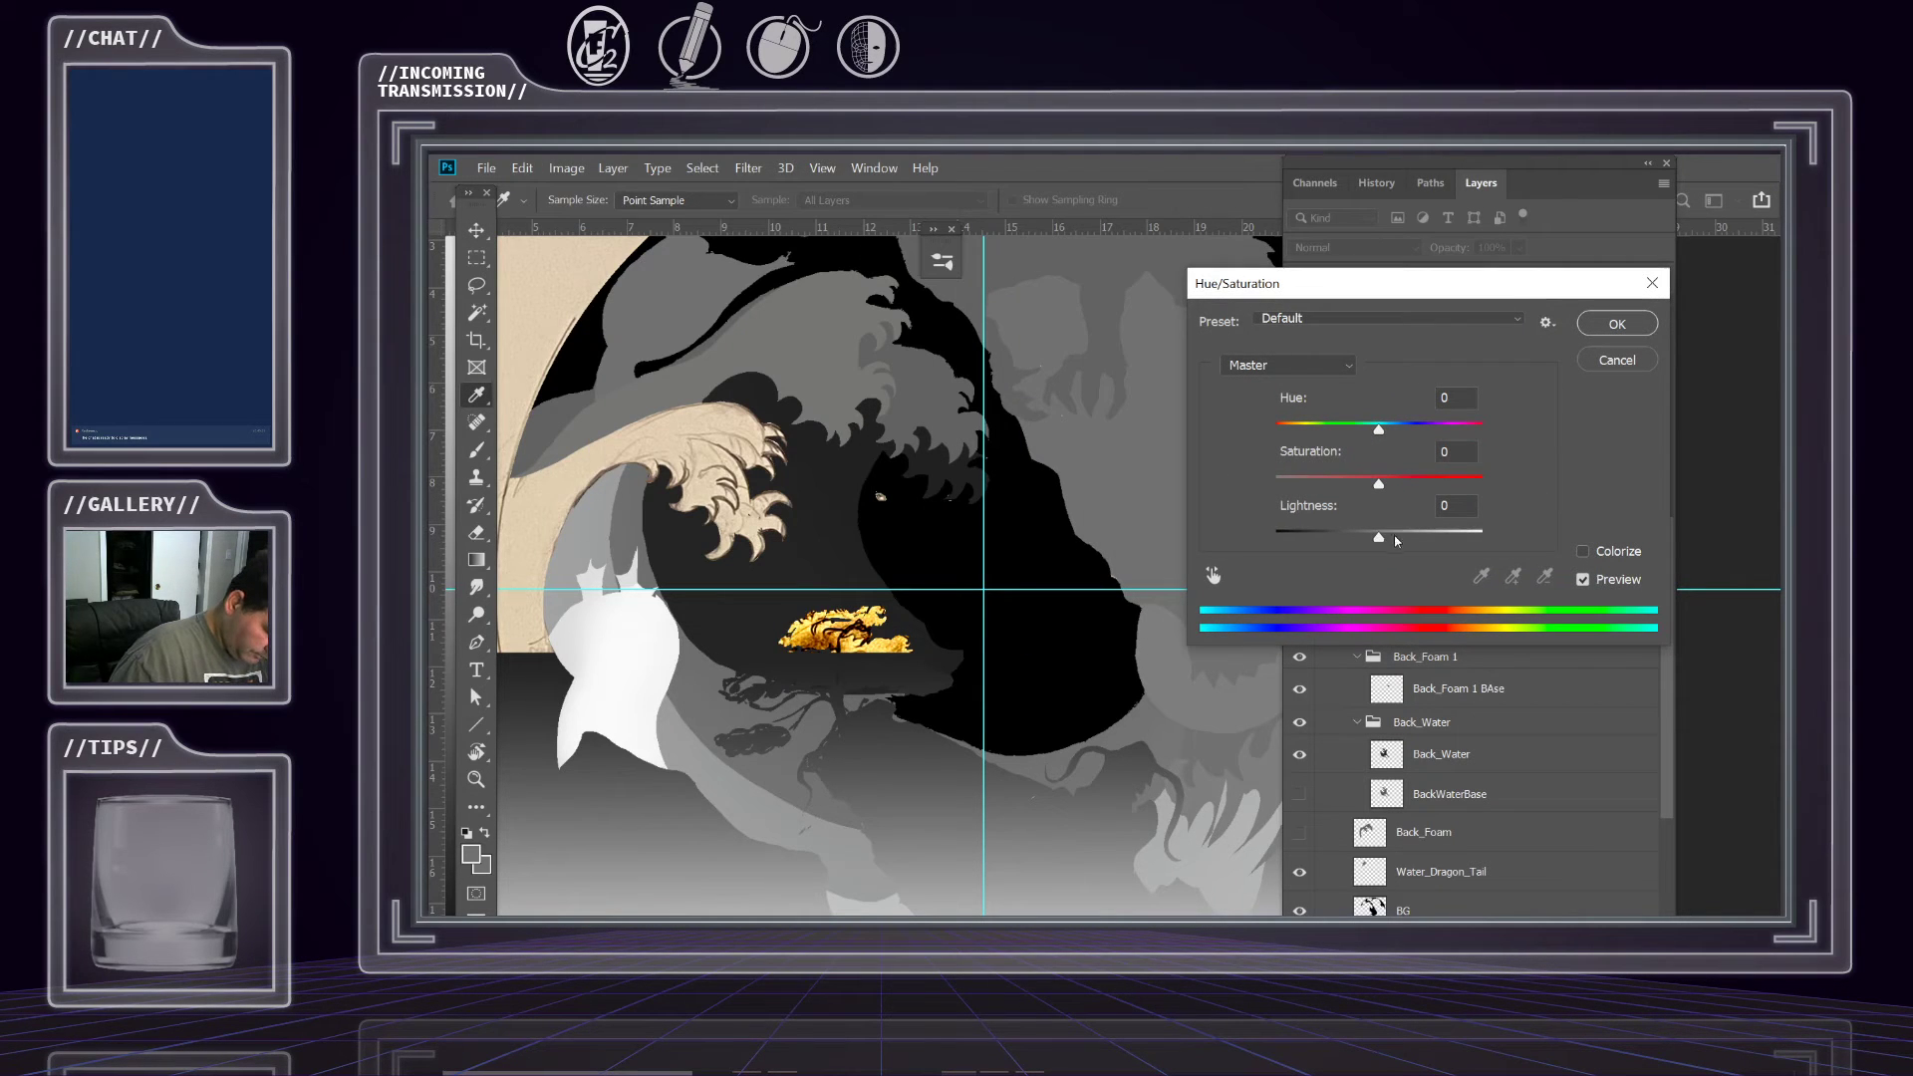
left_click_drag(1376, 539, 1355, 541)
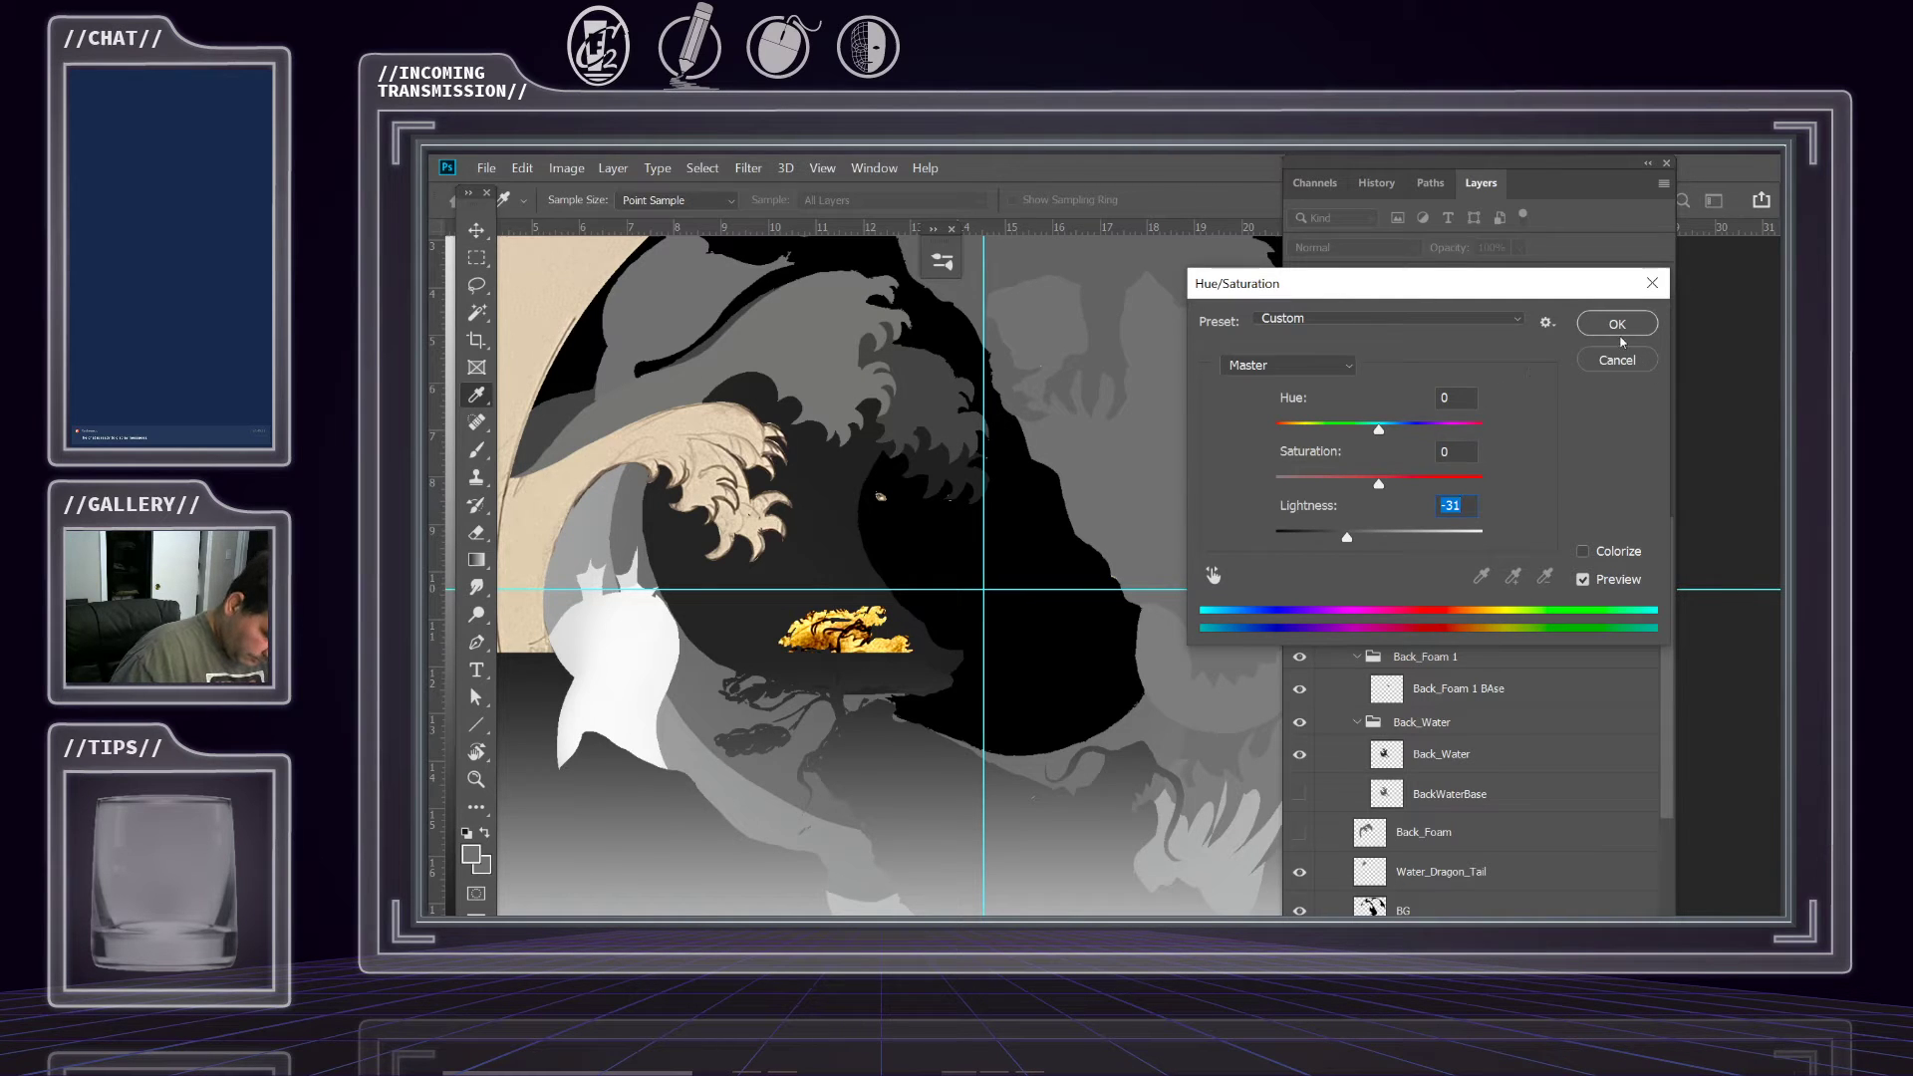
left_click(1618, 325)
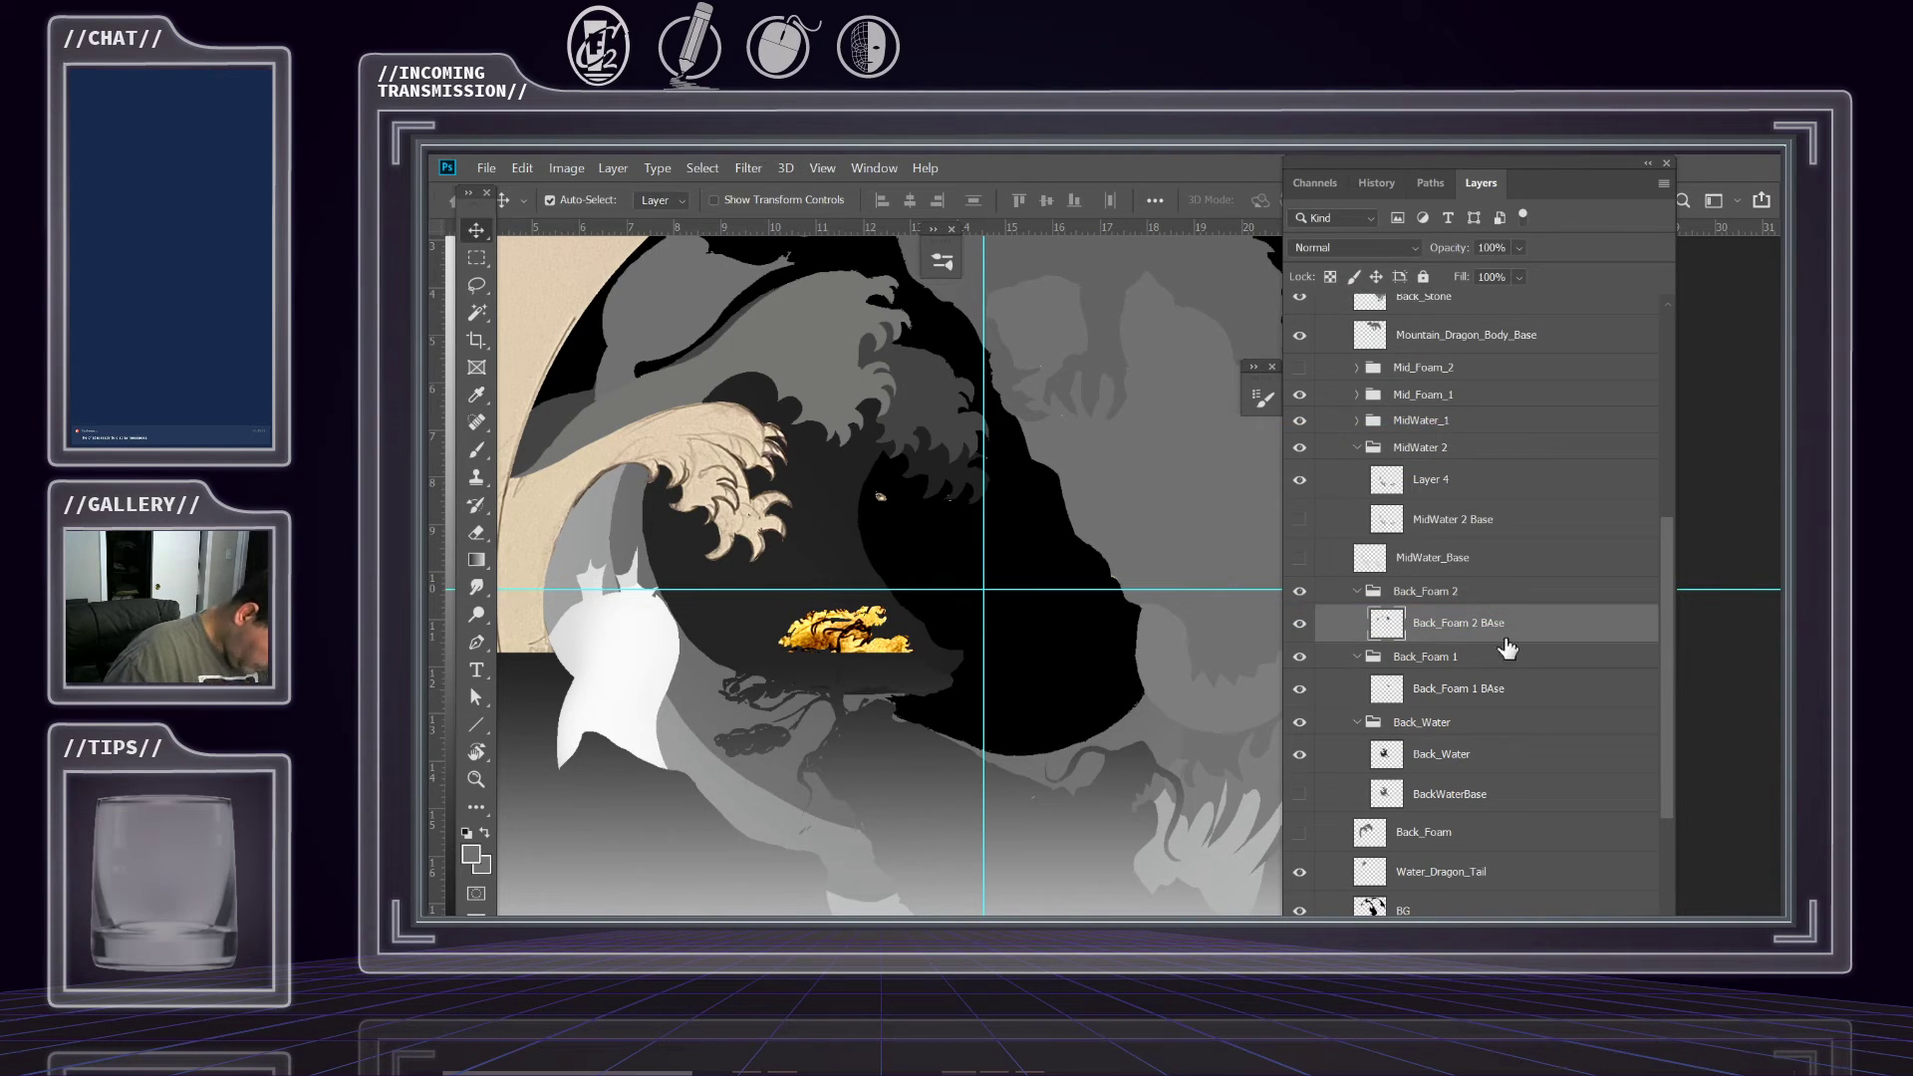
Pick the large back wave's Mid_Foam_1_bASE layer, check its visibility, and select the wave shape with the Magic Wand.
left_click(806, 344)
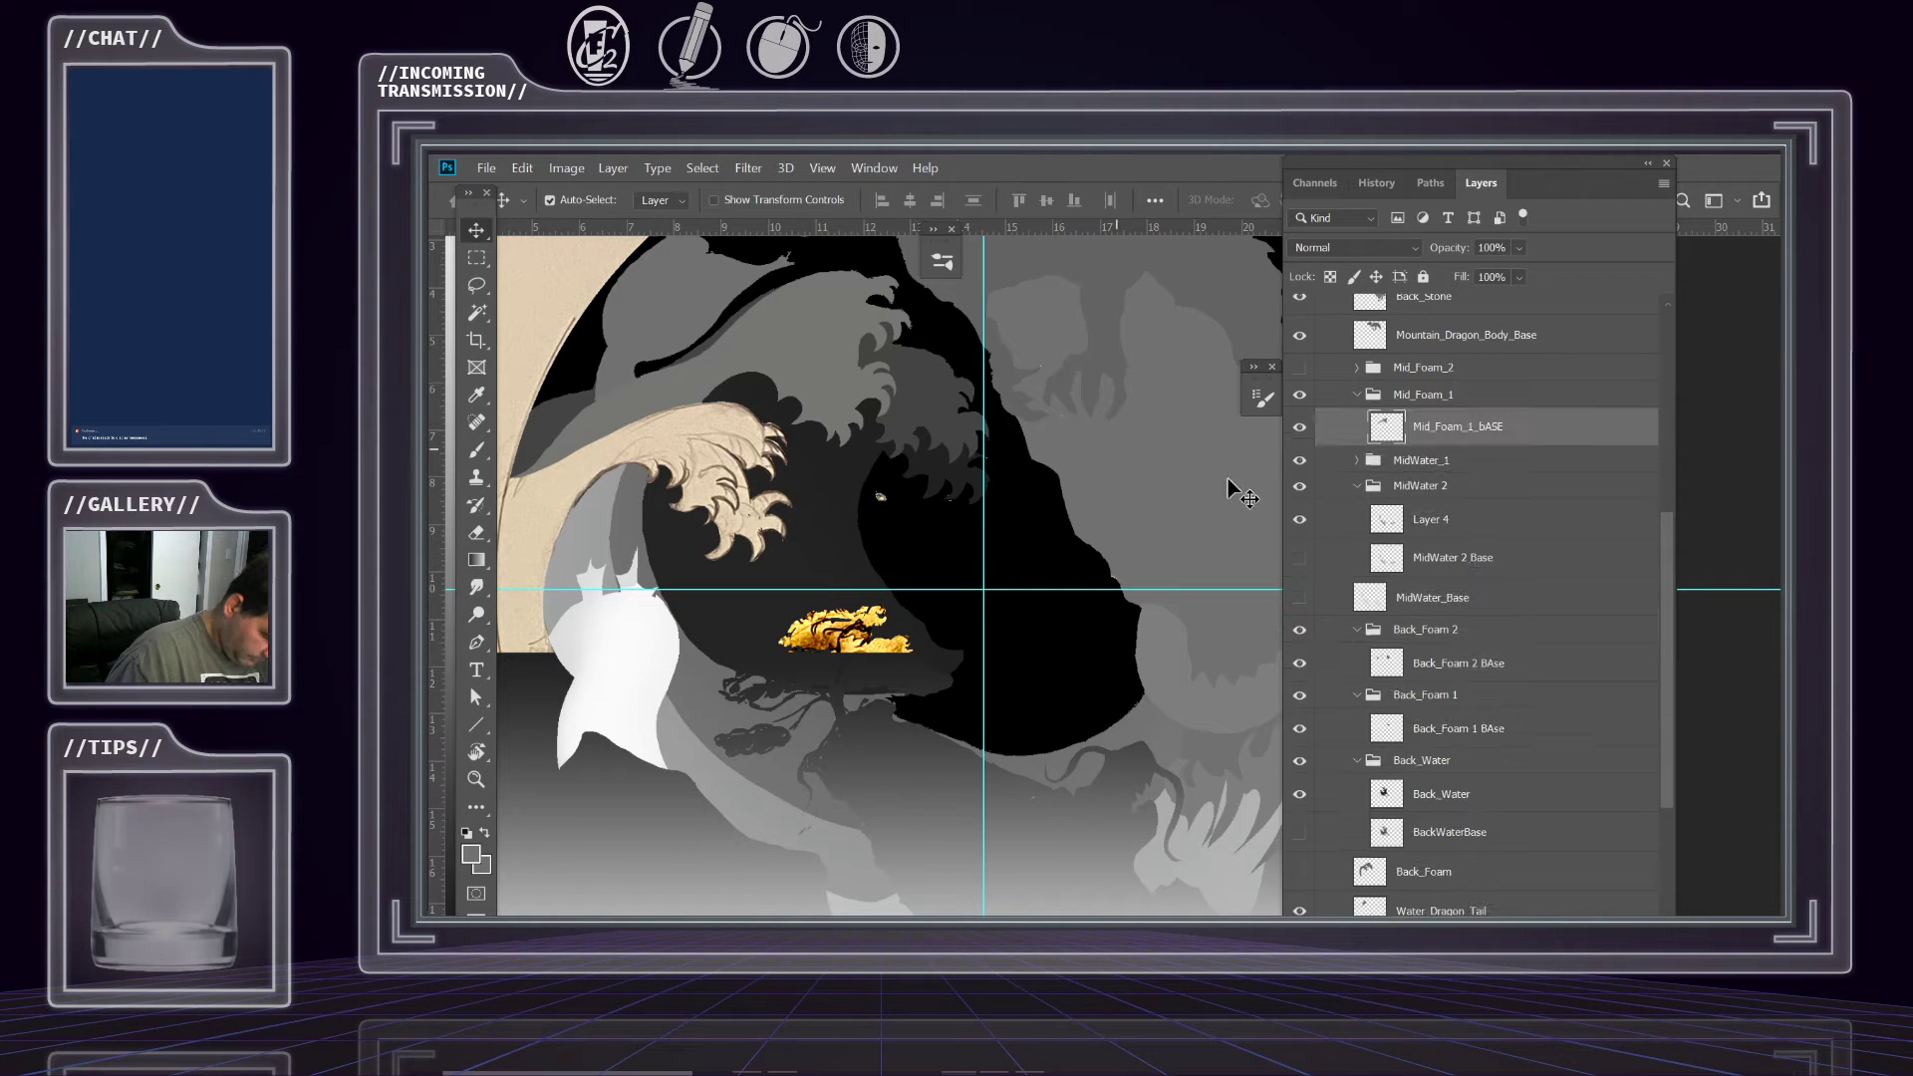
left_click(1298, 429)
left_click(1299, 428)
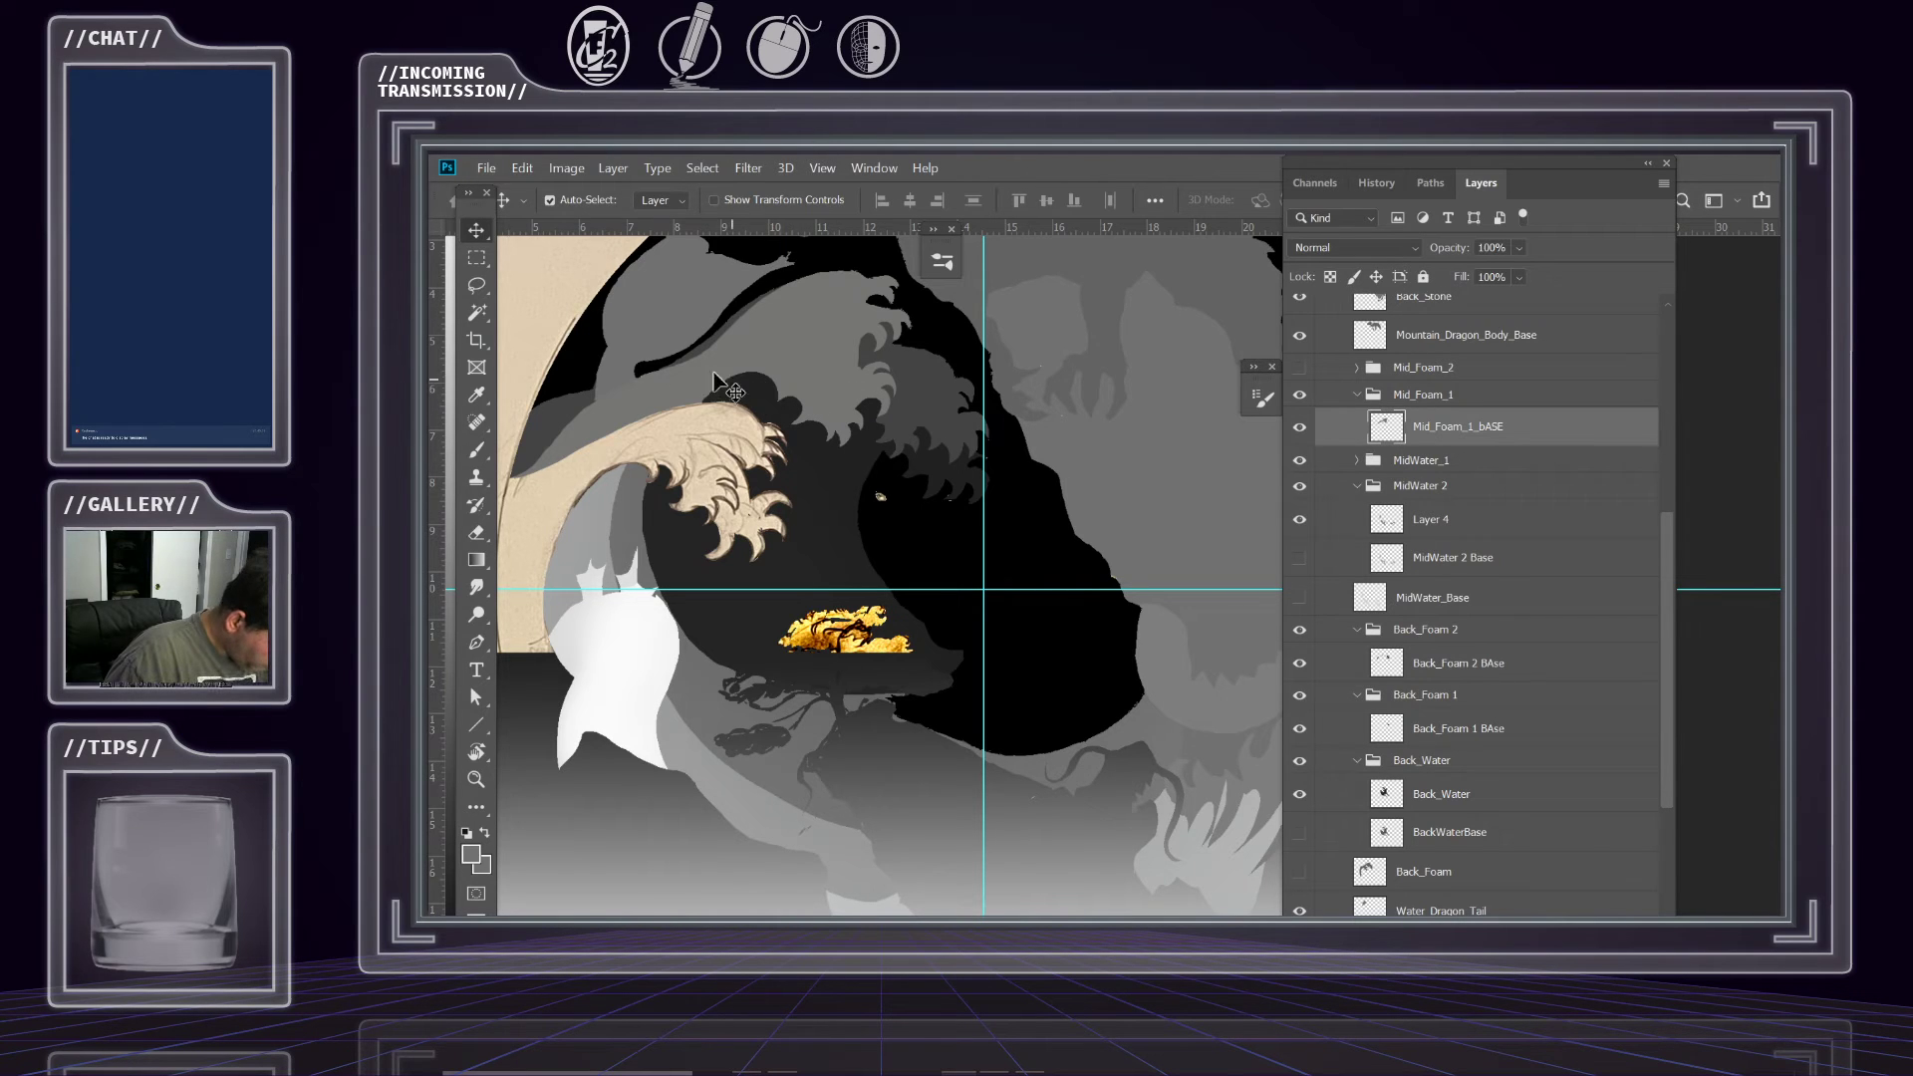
left_click(477, 311)
left_click(832, 372)
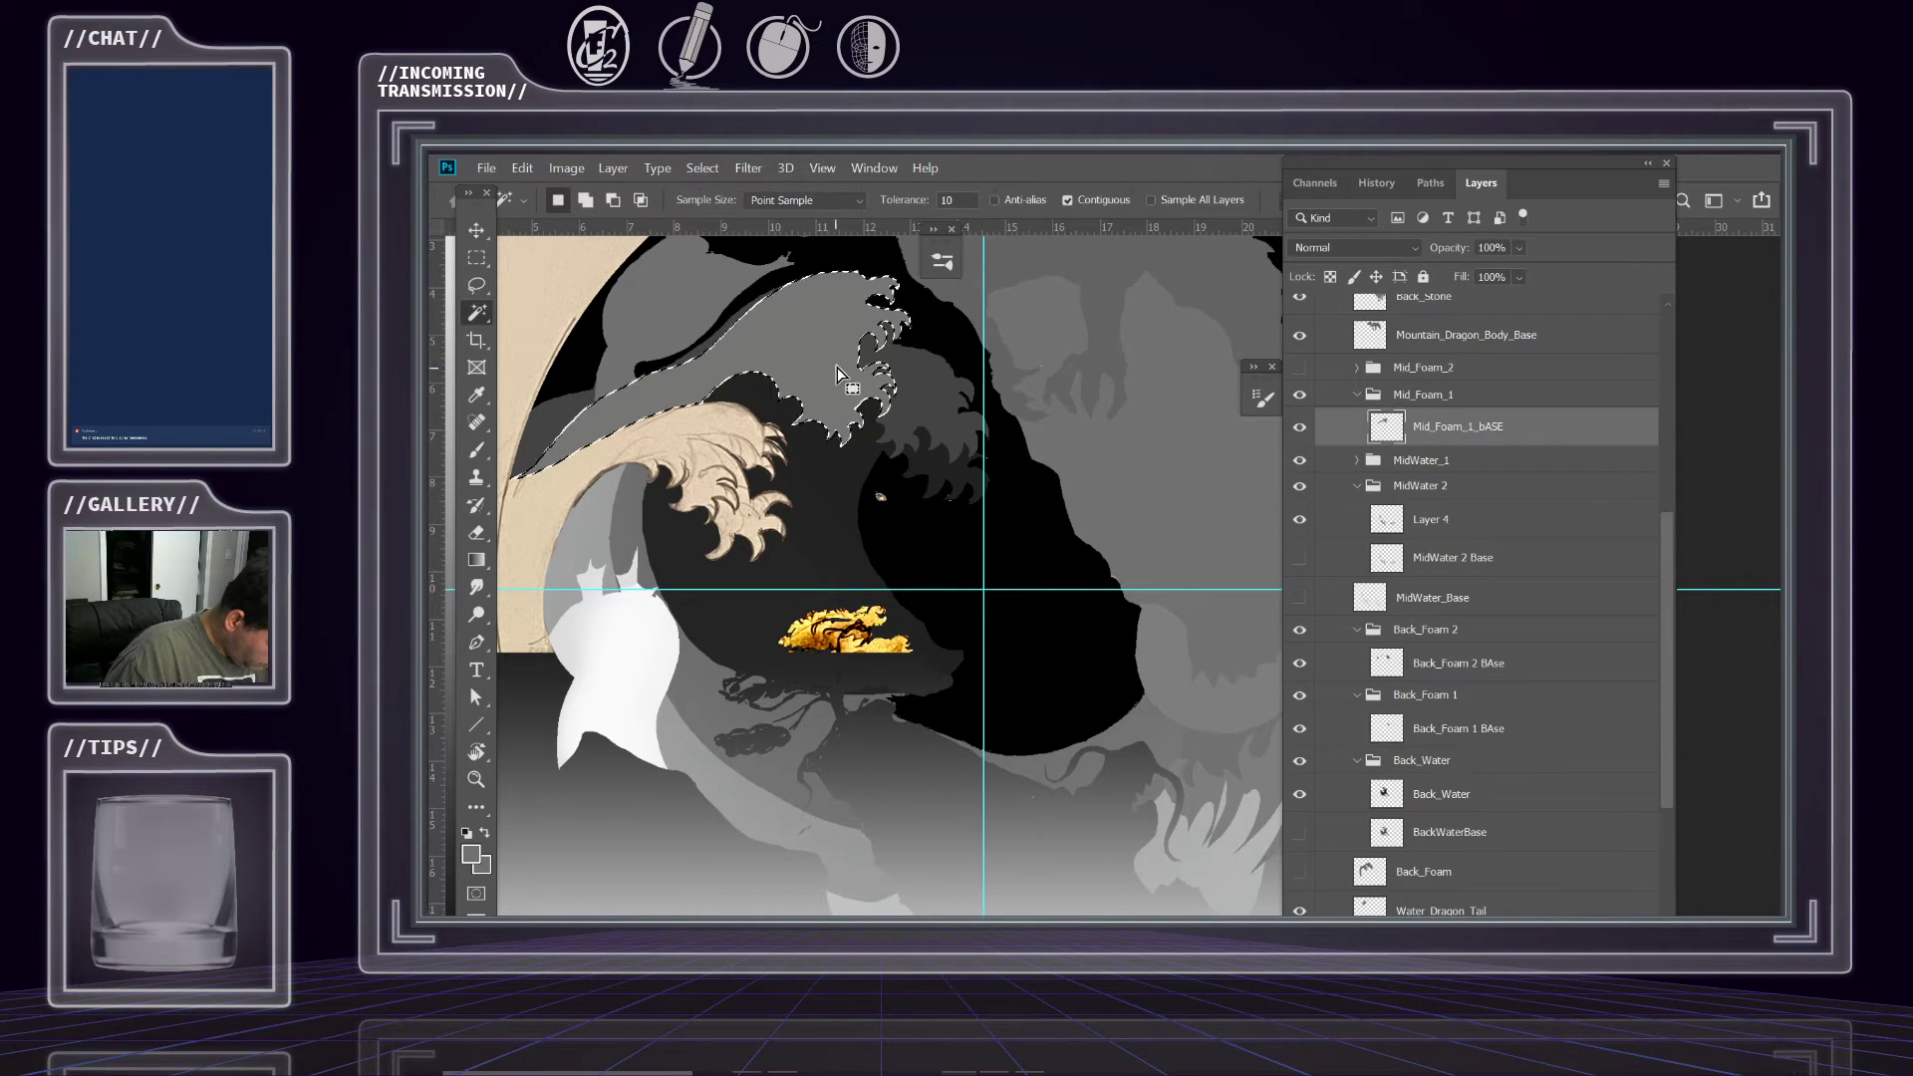
left_click(709, 174)
left_click(724, 514)
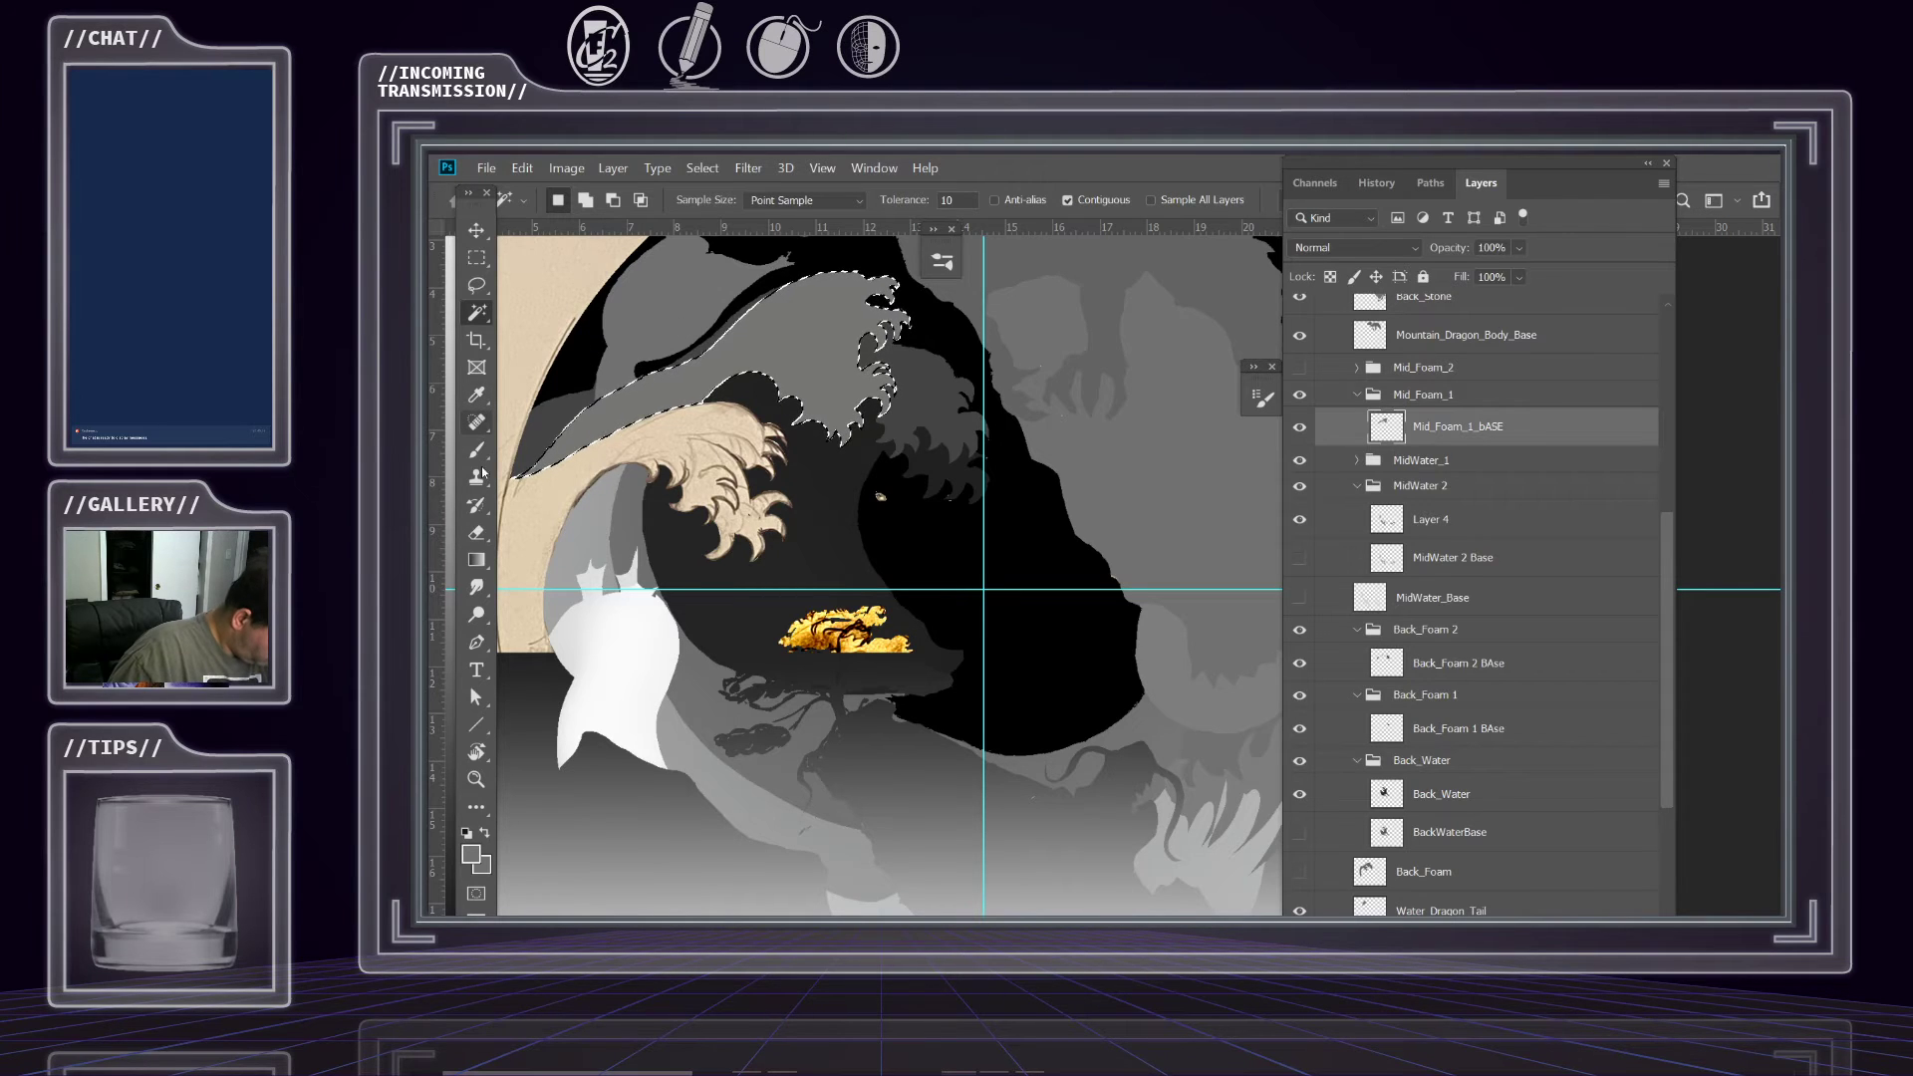
Fill the selected wave shape on Mid_Foam_1_bASE with a darker neutral grey and clear the selection.
key("i")
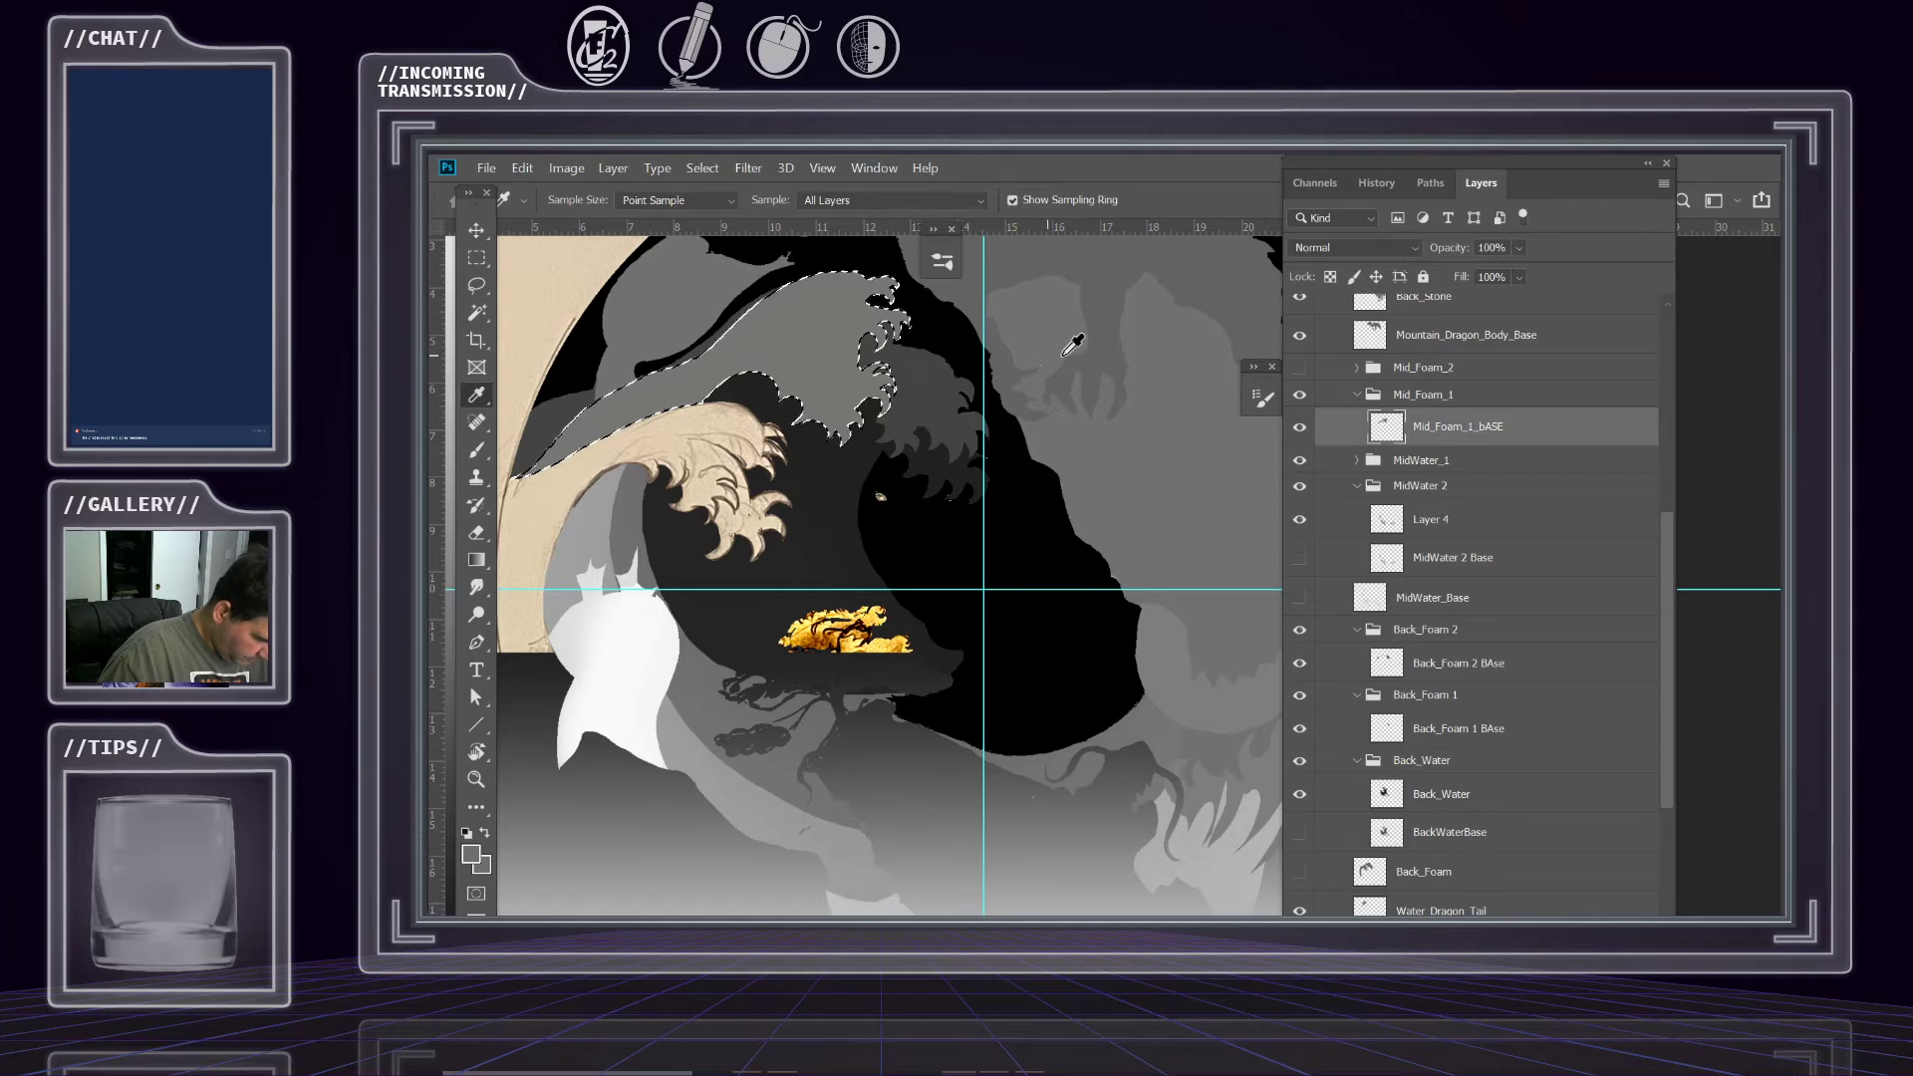
left_click(566, 167)
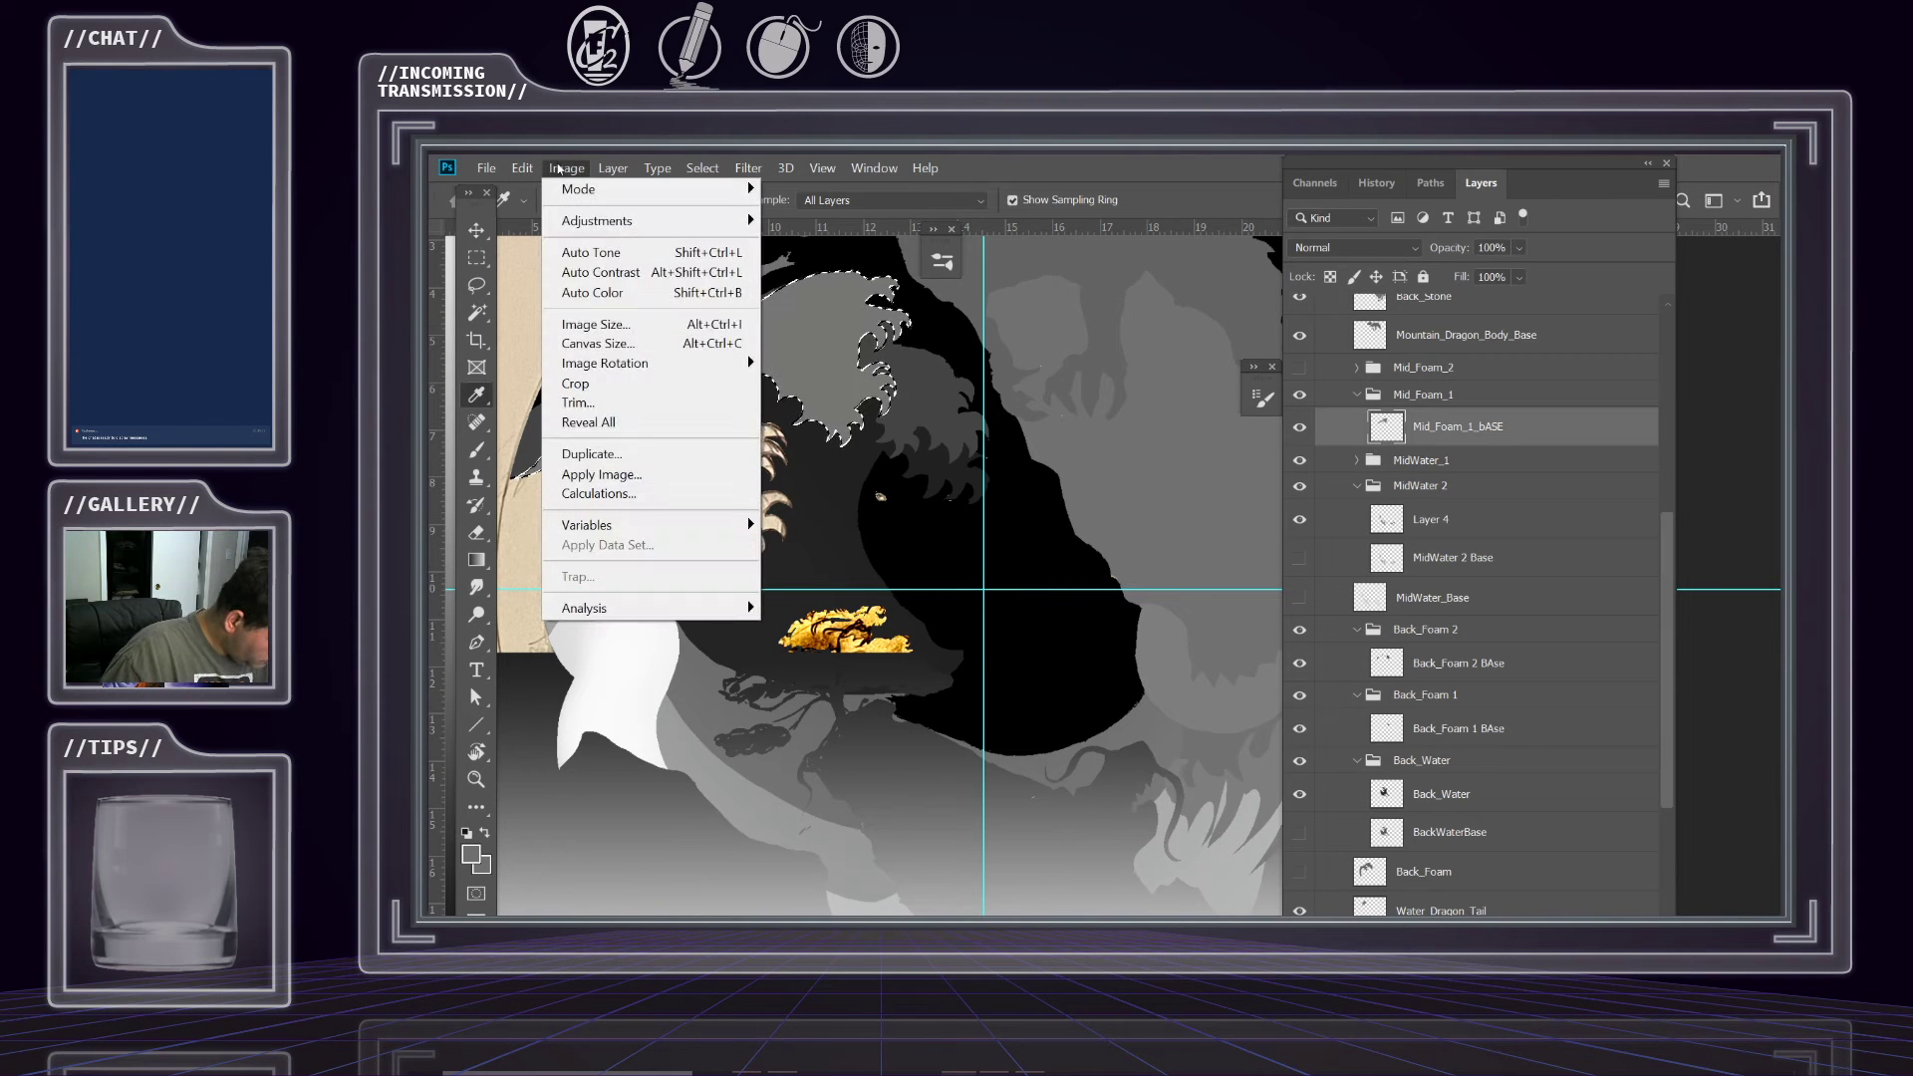
mouse_move(514, 177)
left_click(637, 495)
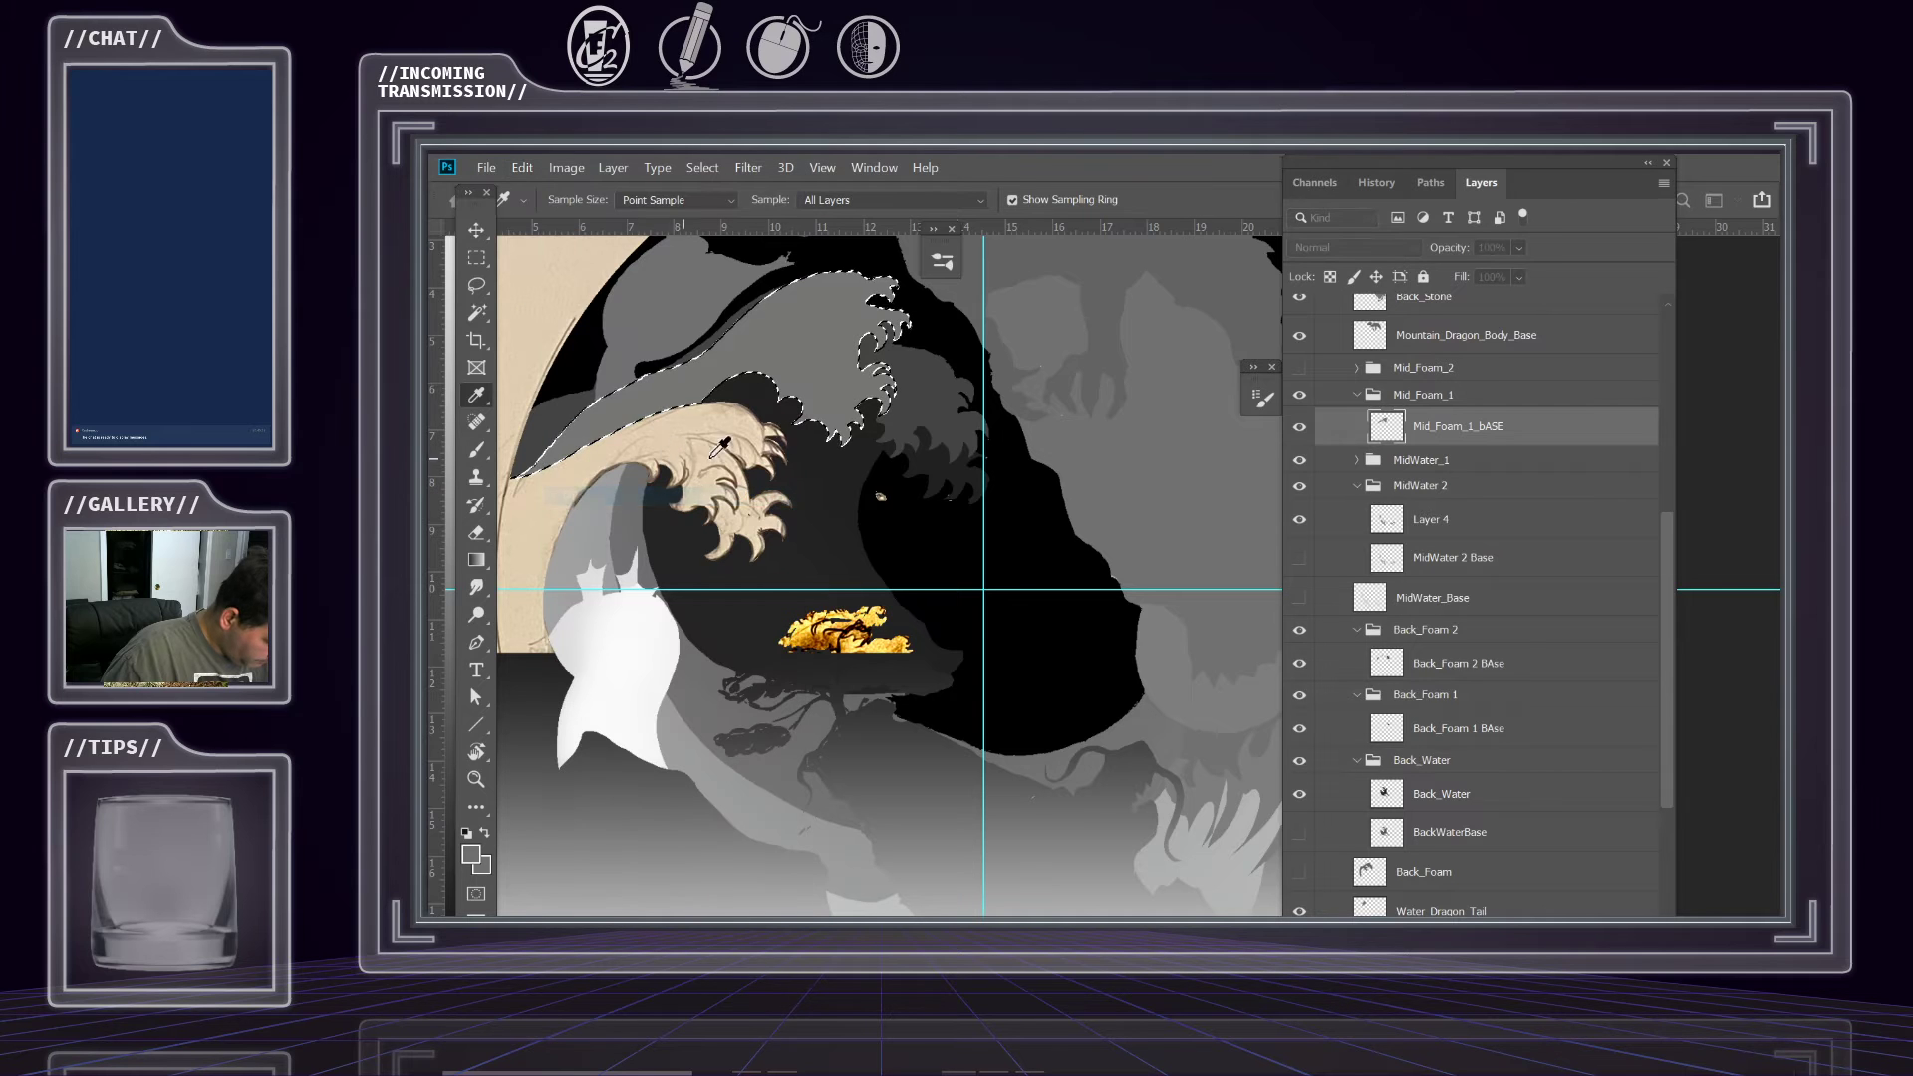
key("Return")
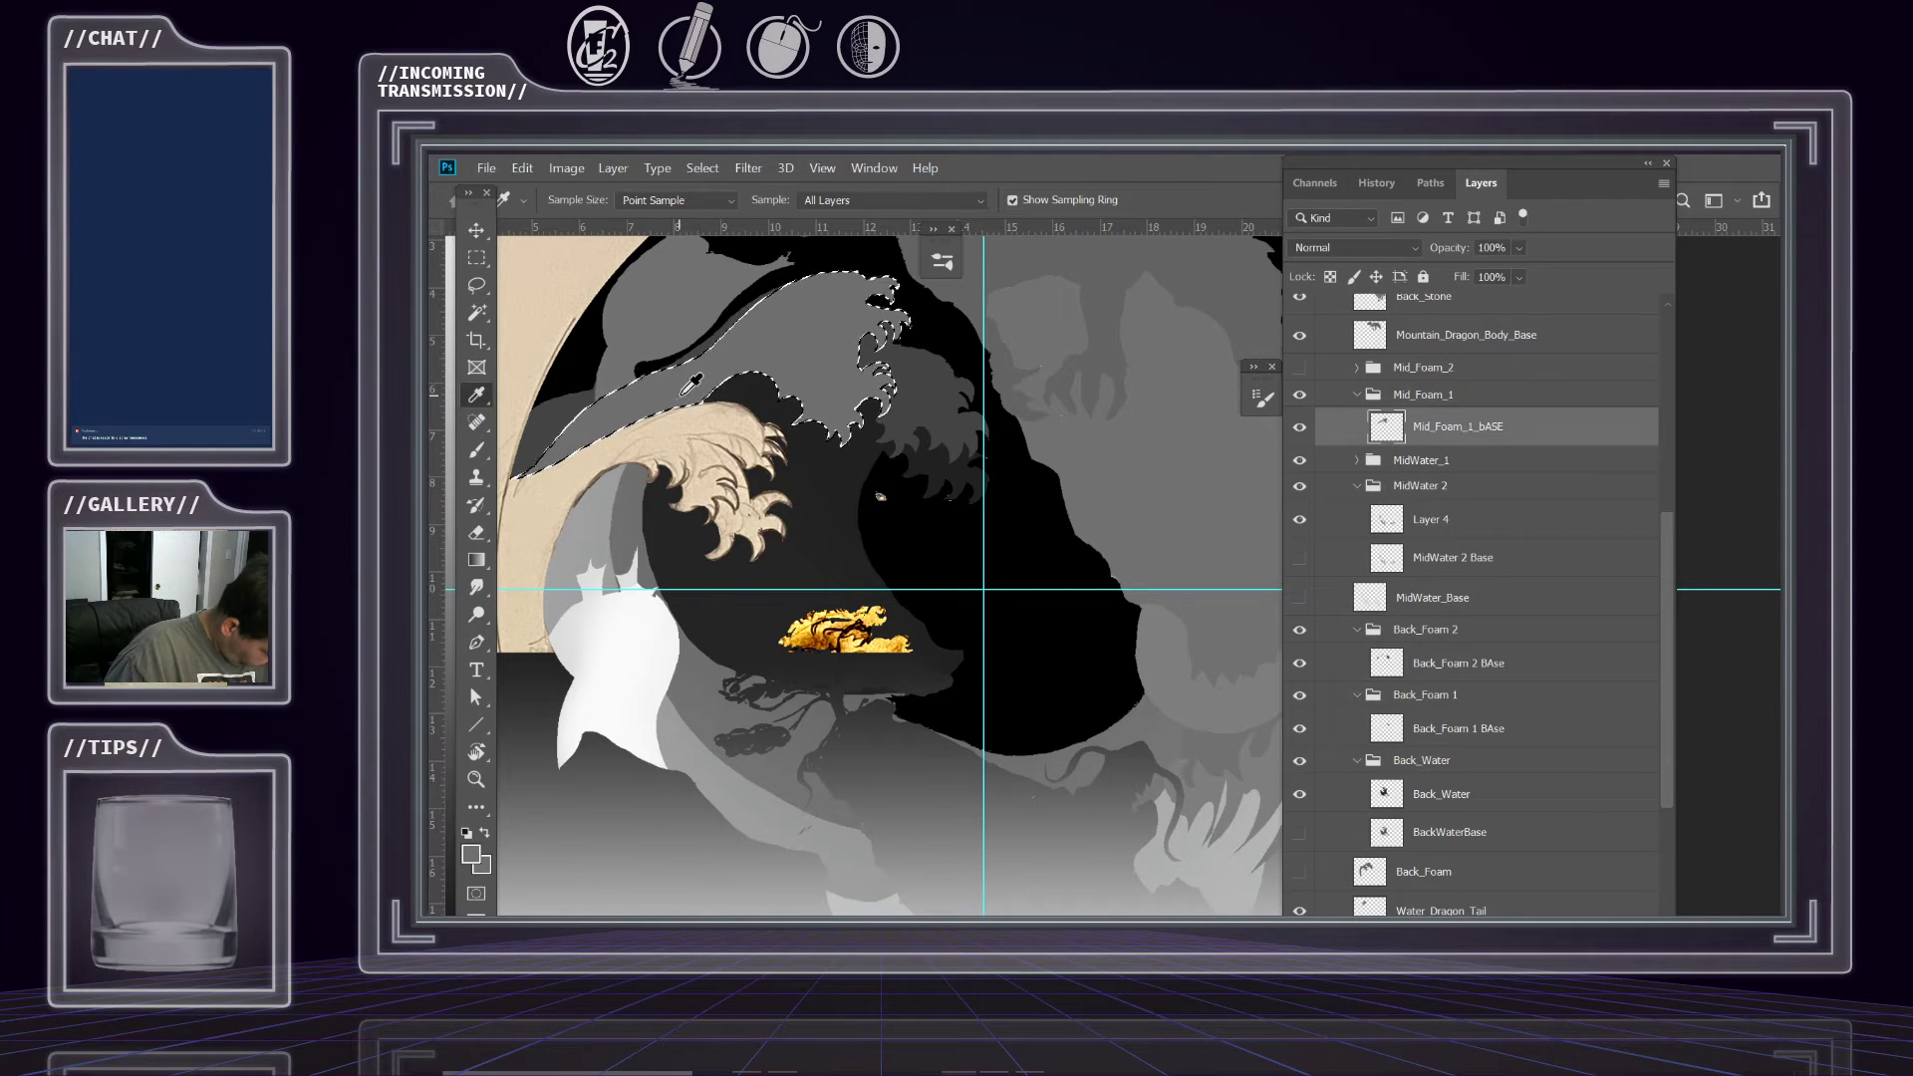
left_click(476, 257)
key("ctrl+d")
Select the Mid_Foam_2 group and toggle its visibility to identify which wave it contains.
scroll(1528, 479, "up", 3)
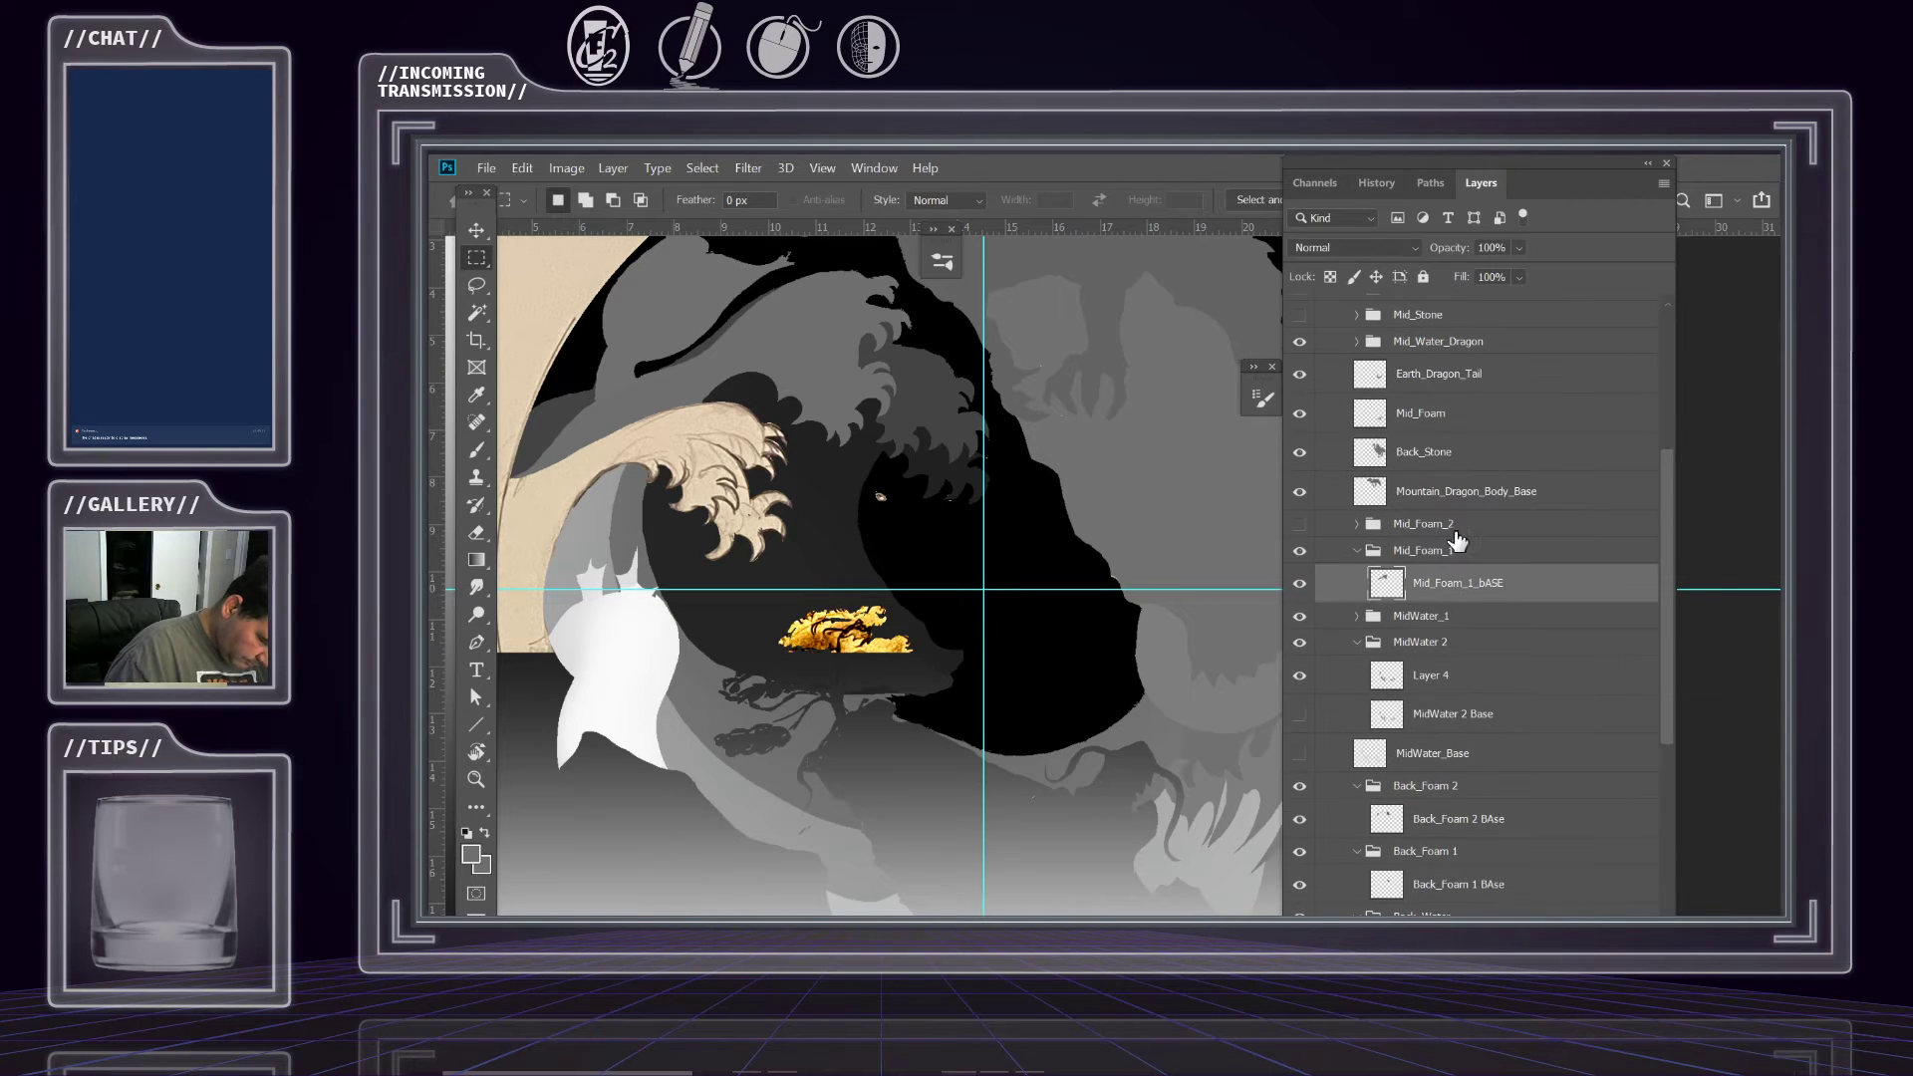
left_click(1300, 524)
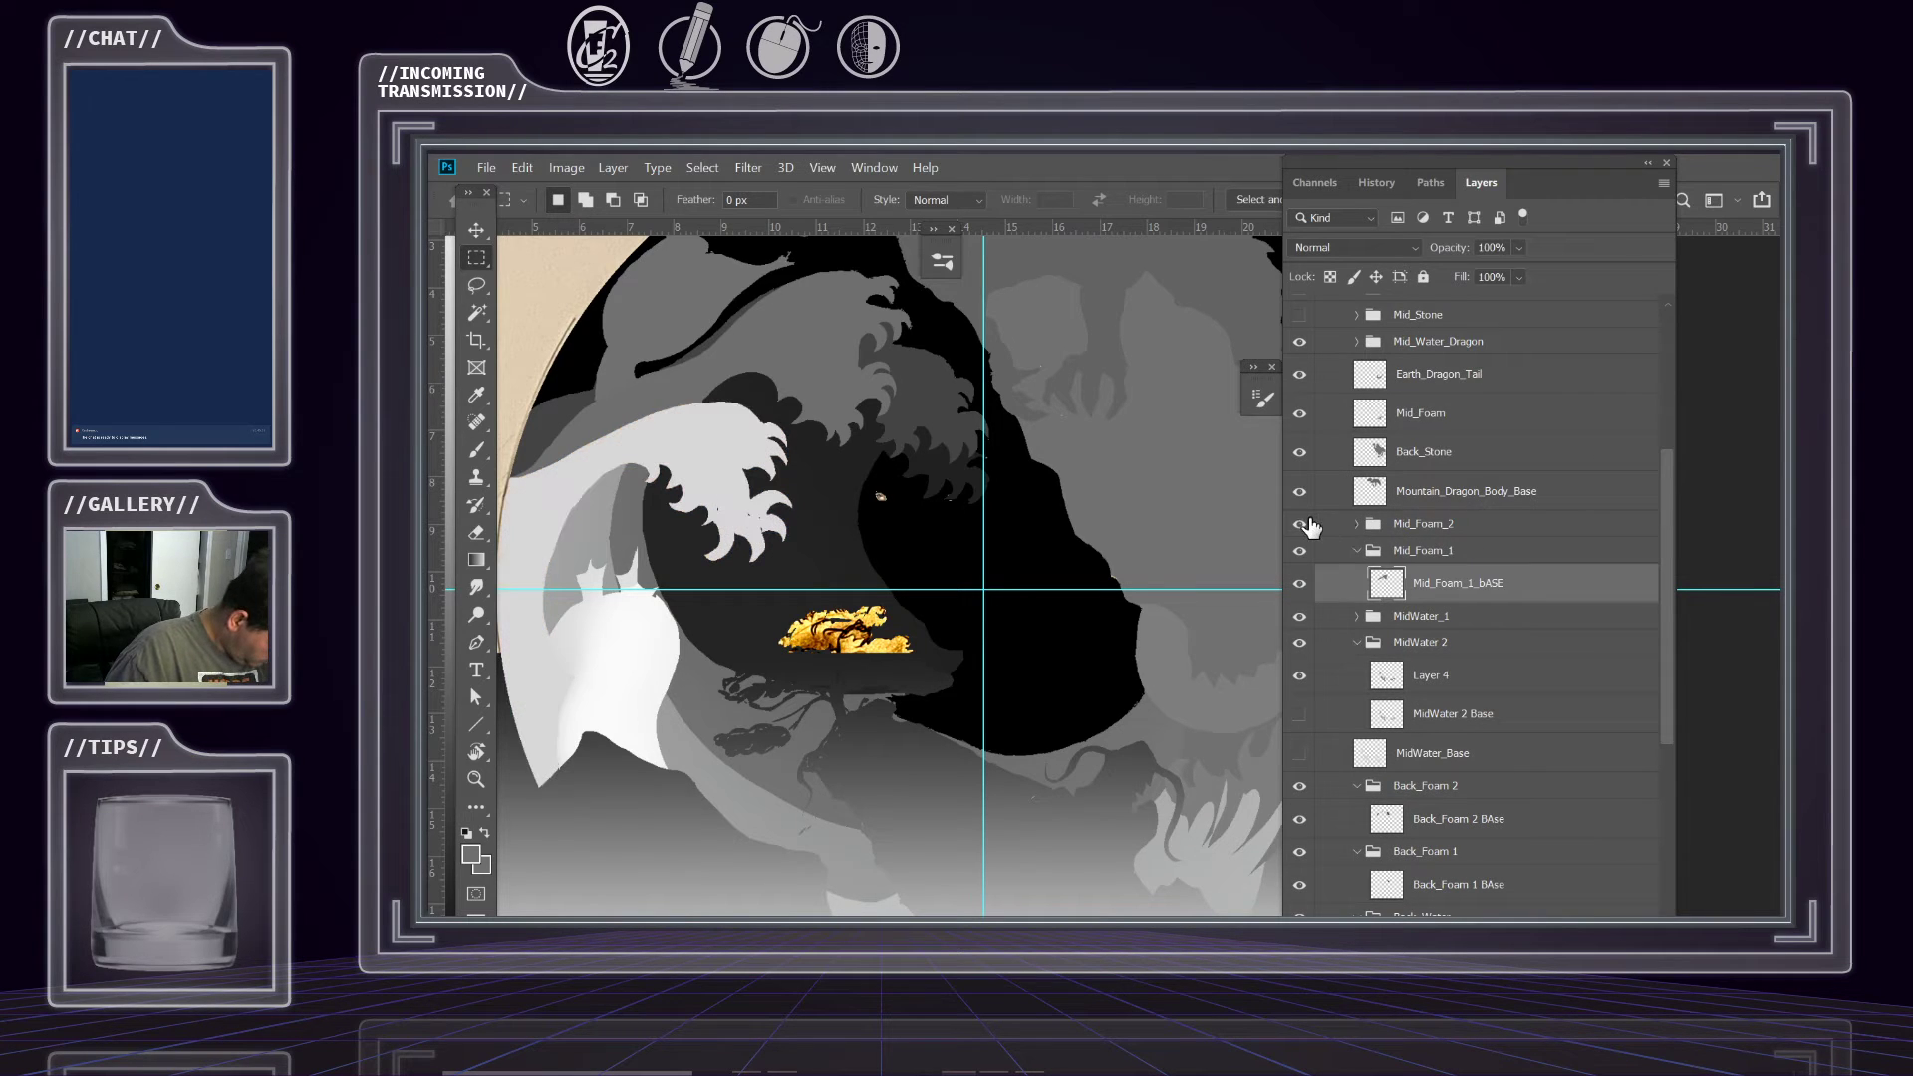
left_click(1300, 524)
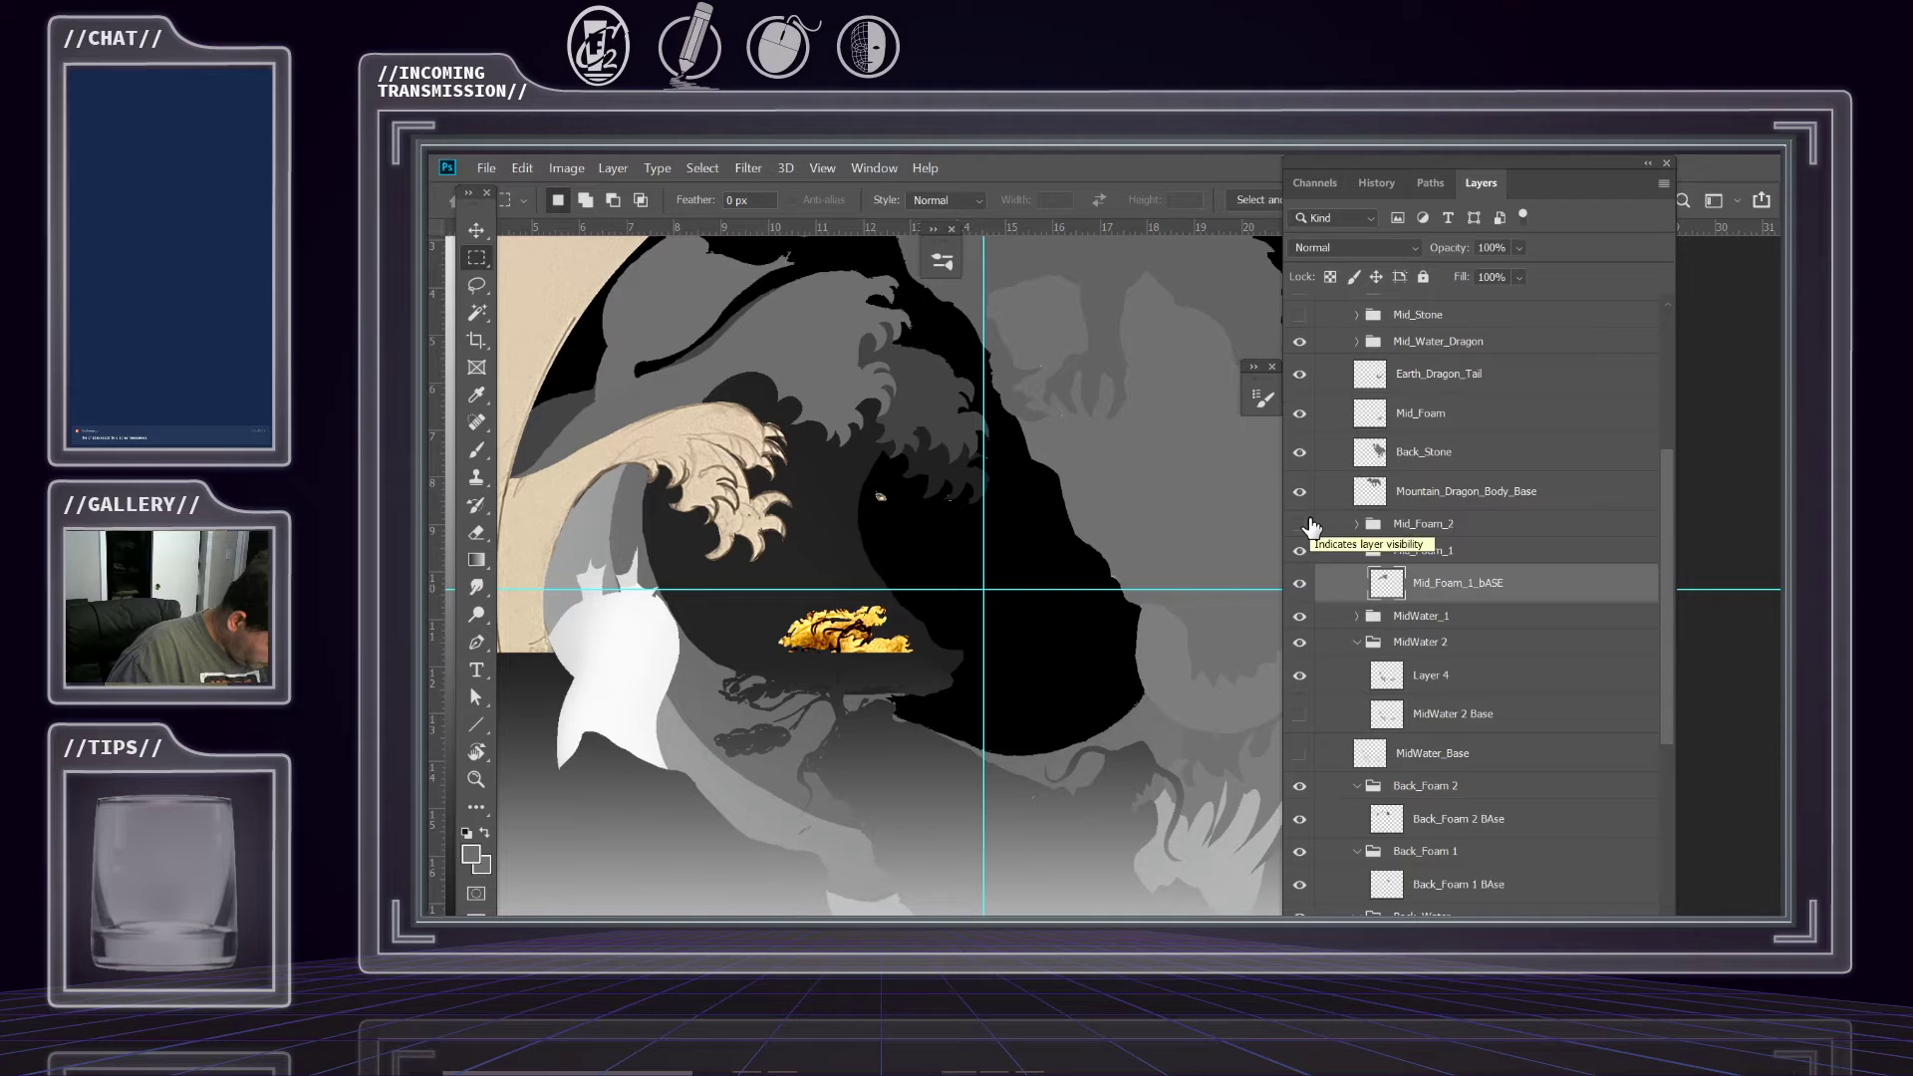
left_click(1300, 524)
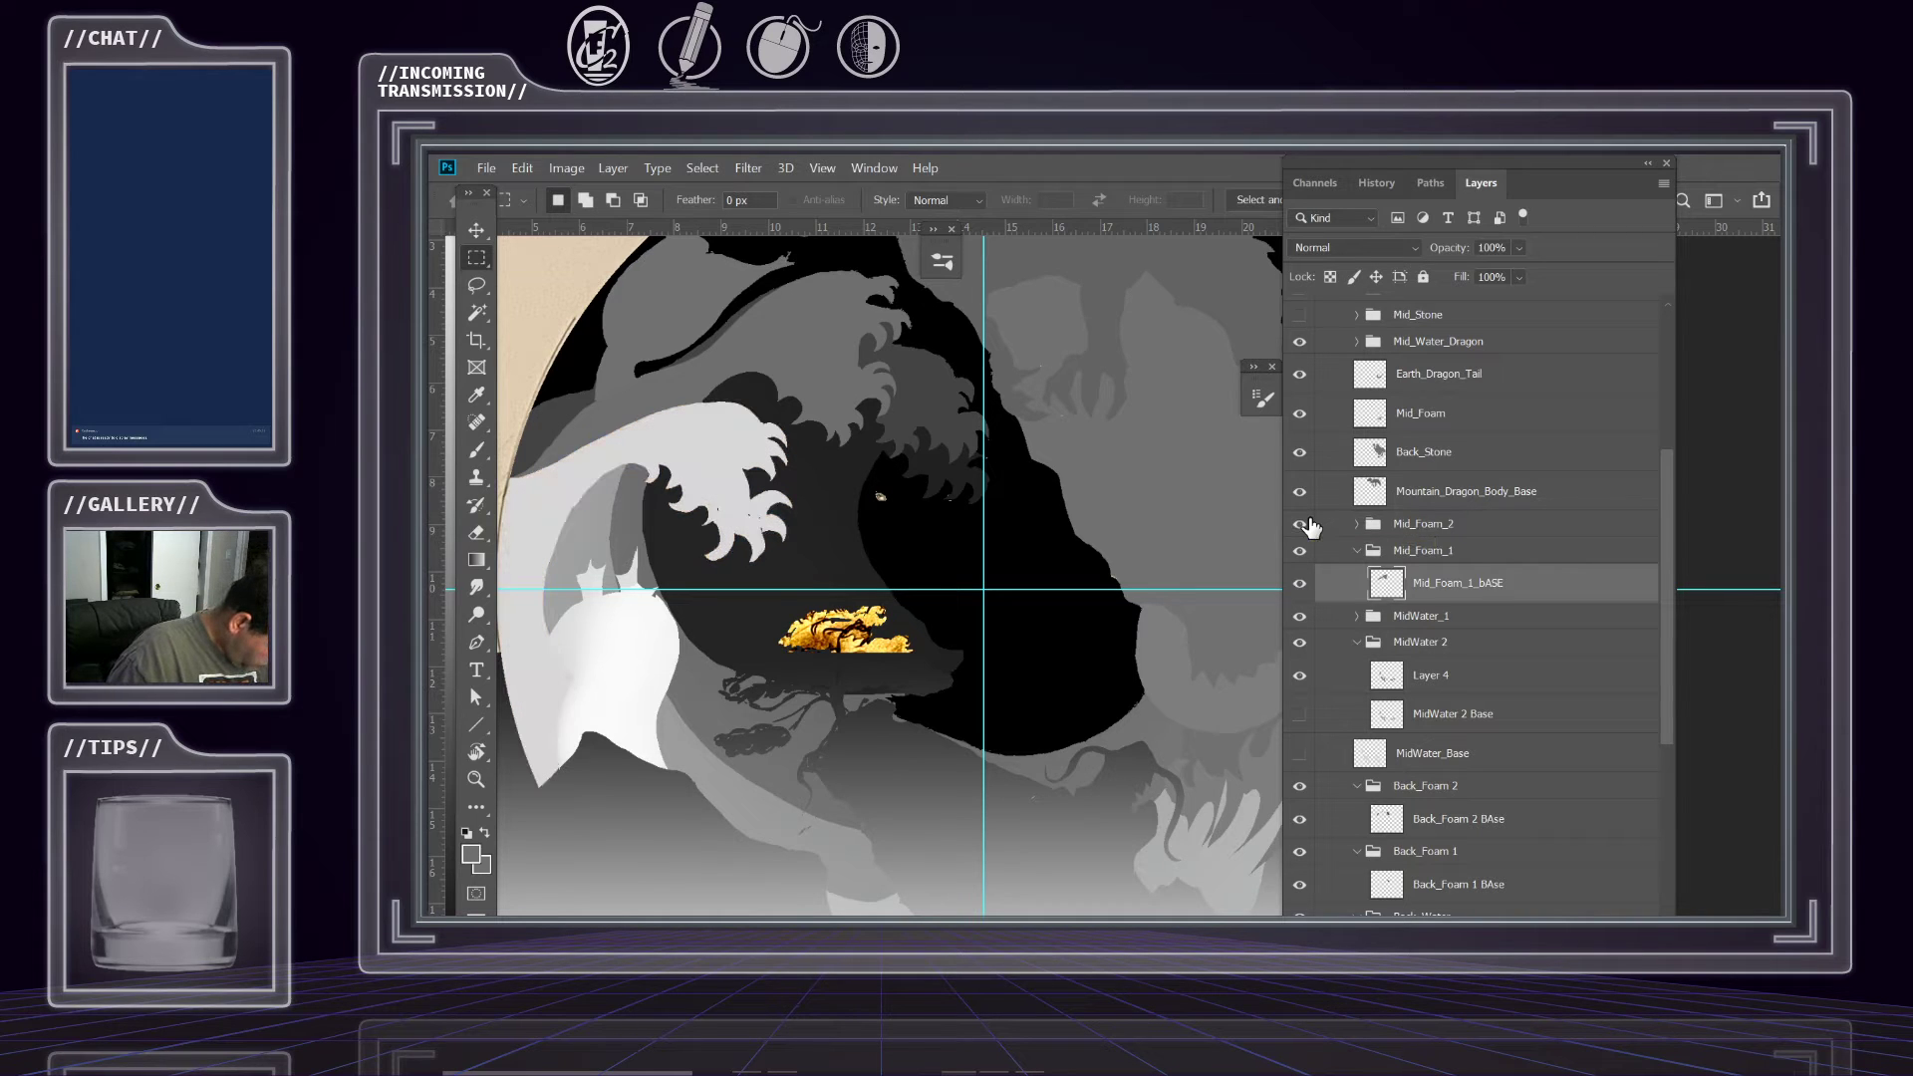
left_click_drag(758, 573, 842, 650)
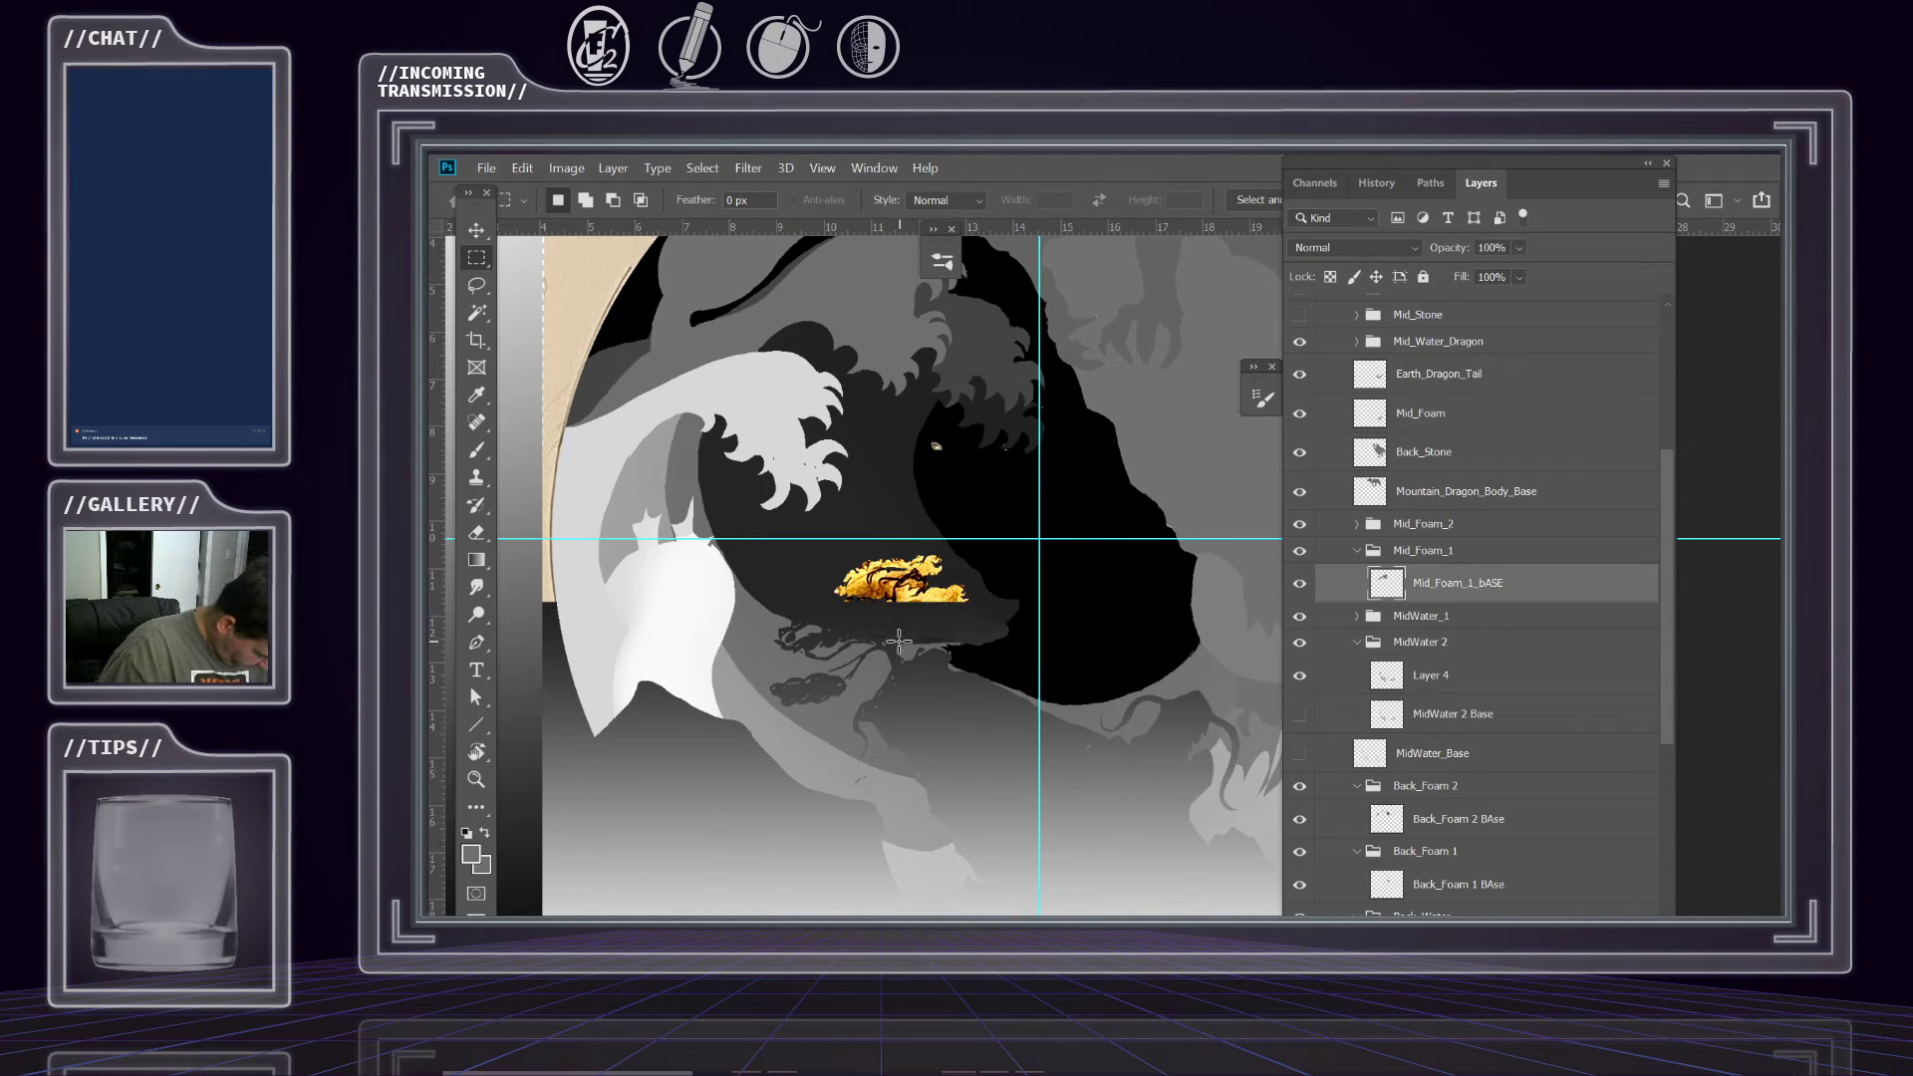
mouse_move(962, 758)
left_mouse_down()
mouse_move(931, 607)
mouse_move(962, 602)
mouse_move(969, 728)
left_mouse_up()
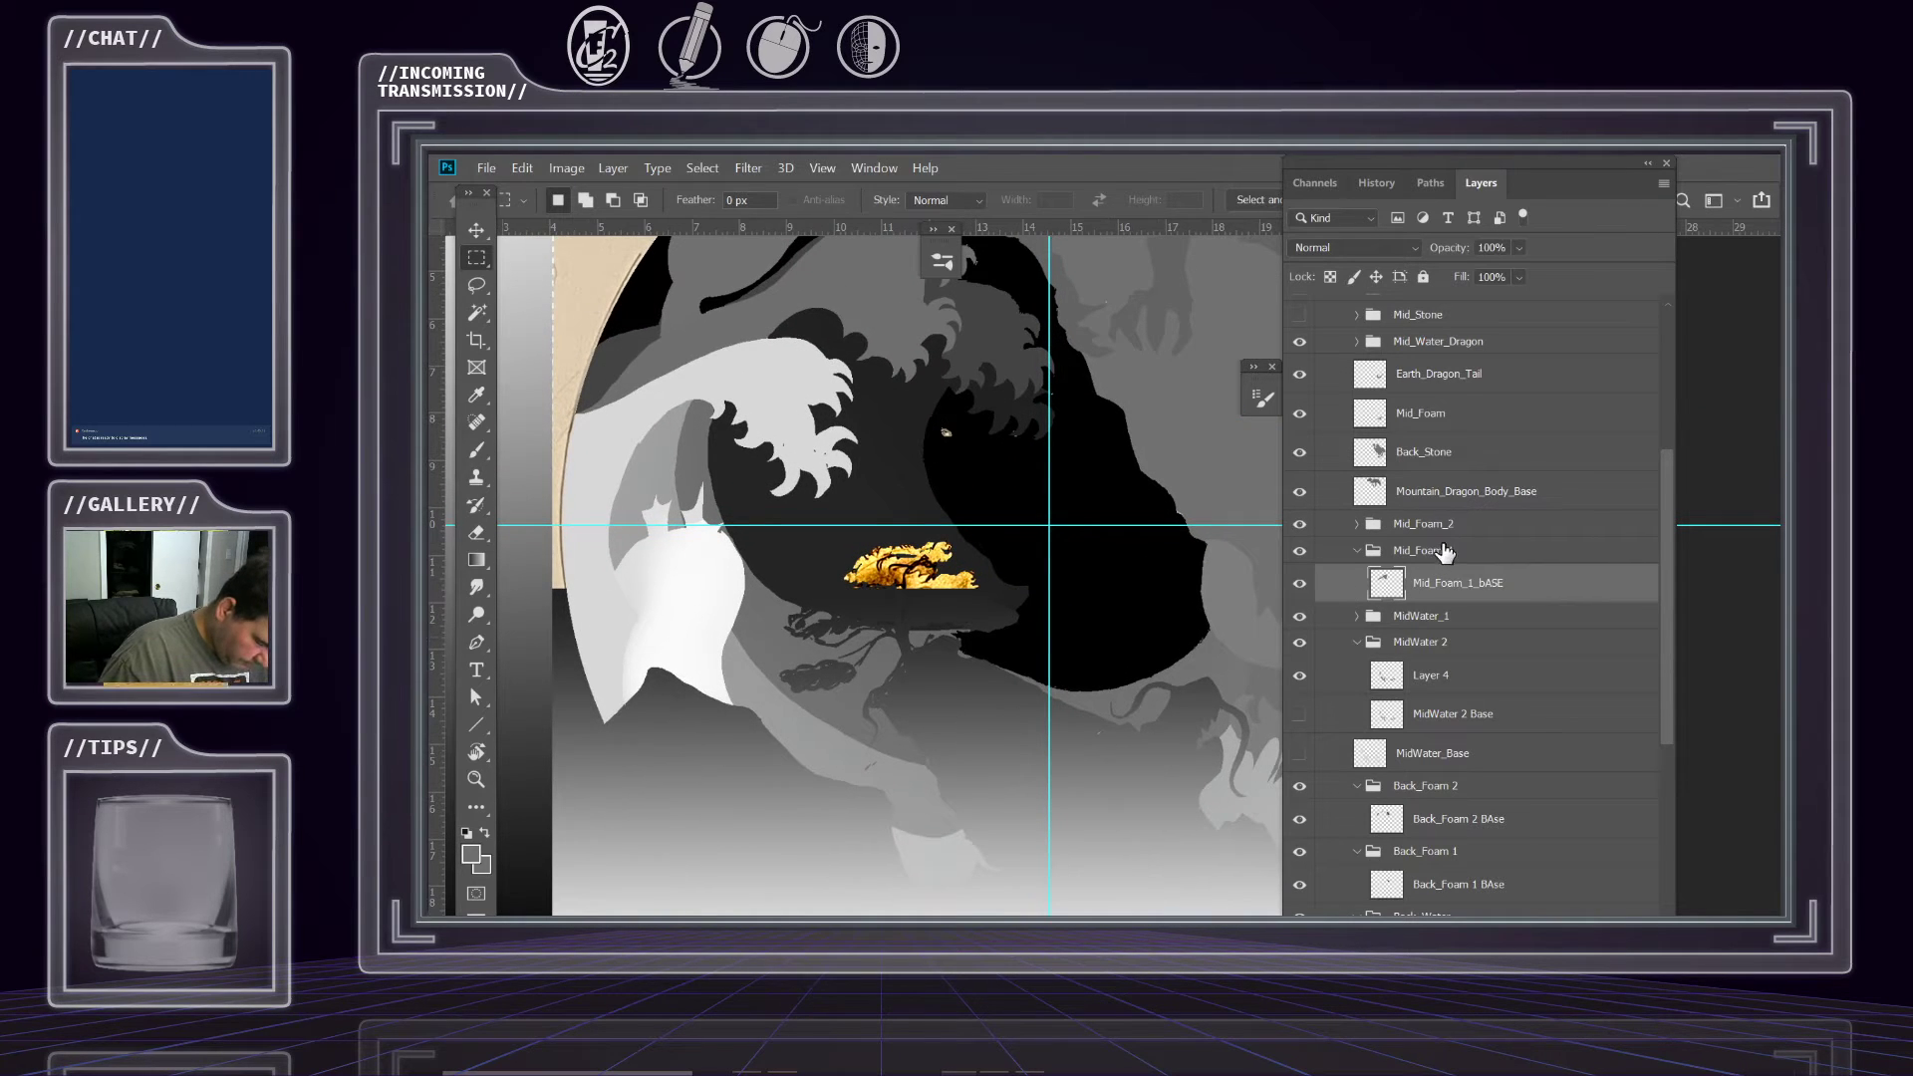
left_click(1398, 528)
left_click(1298, 525)
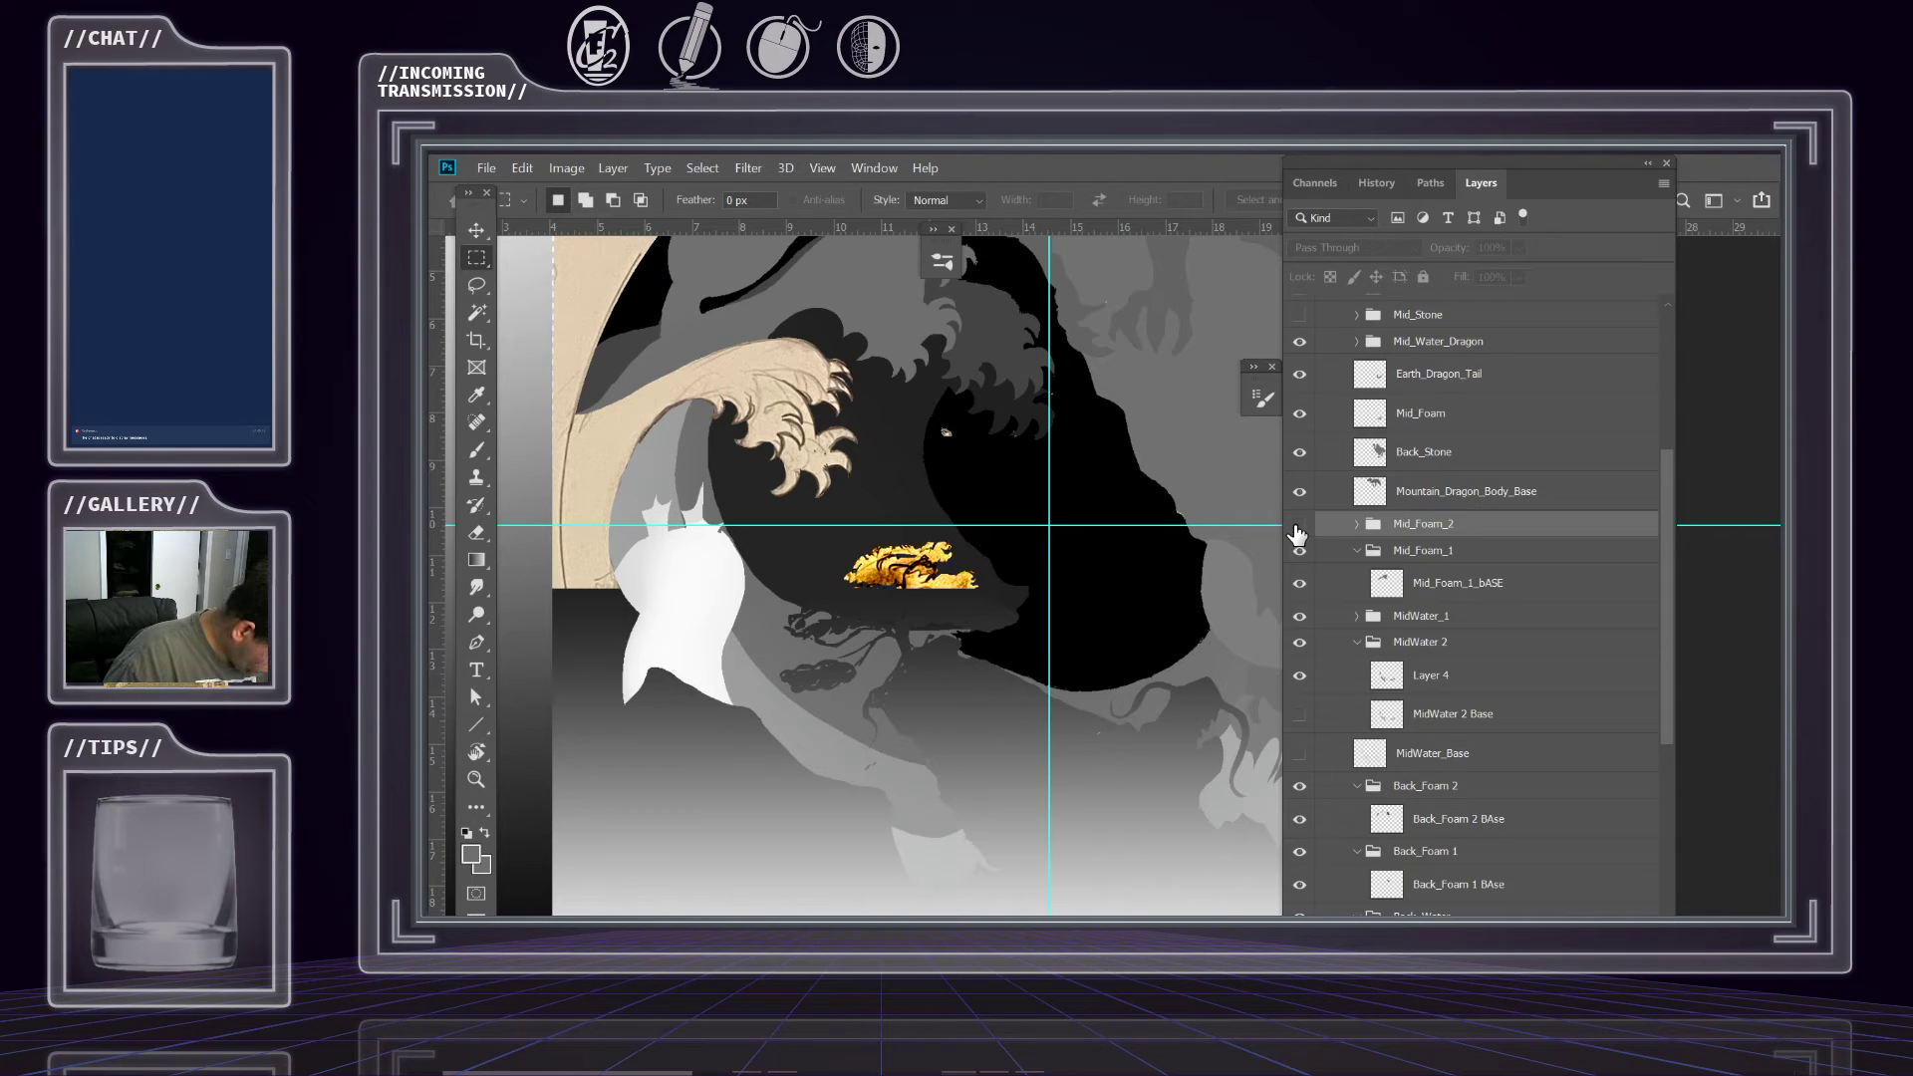
left_click(1299, 525)
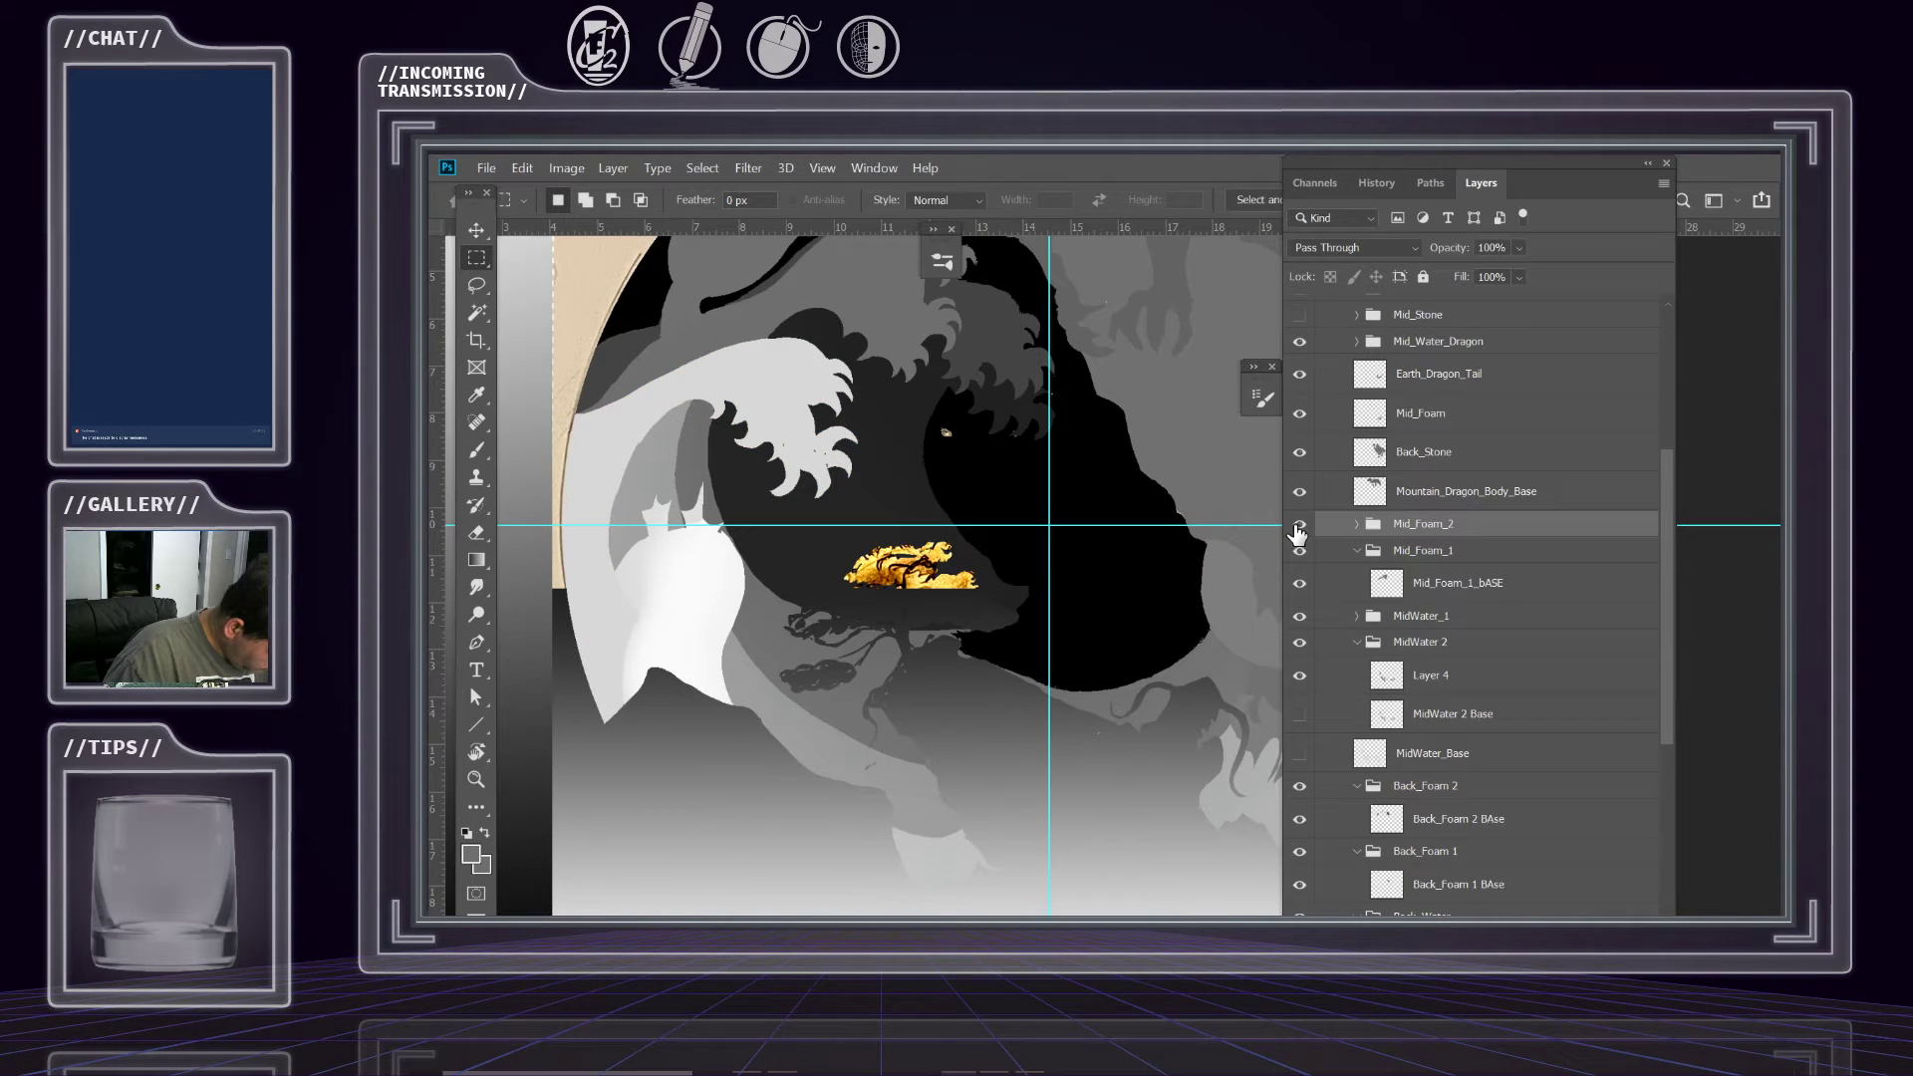
left_click(1298, 526)
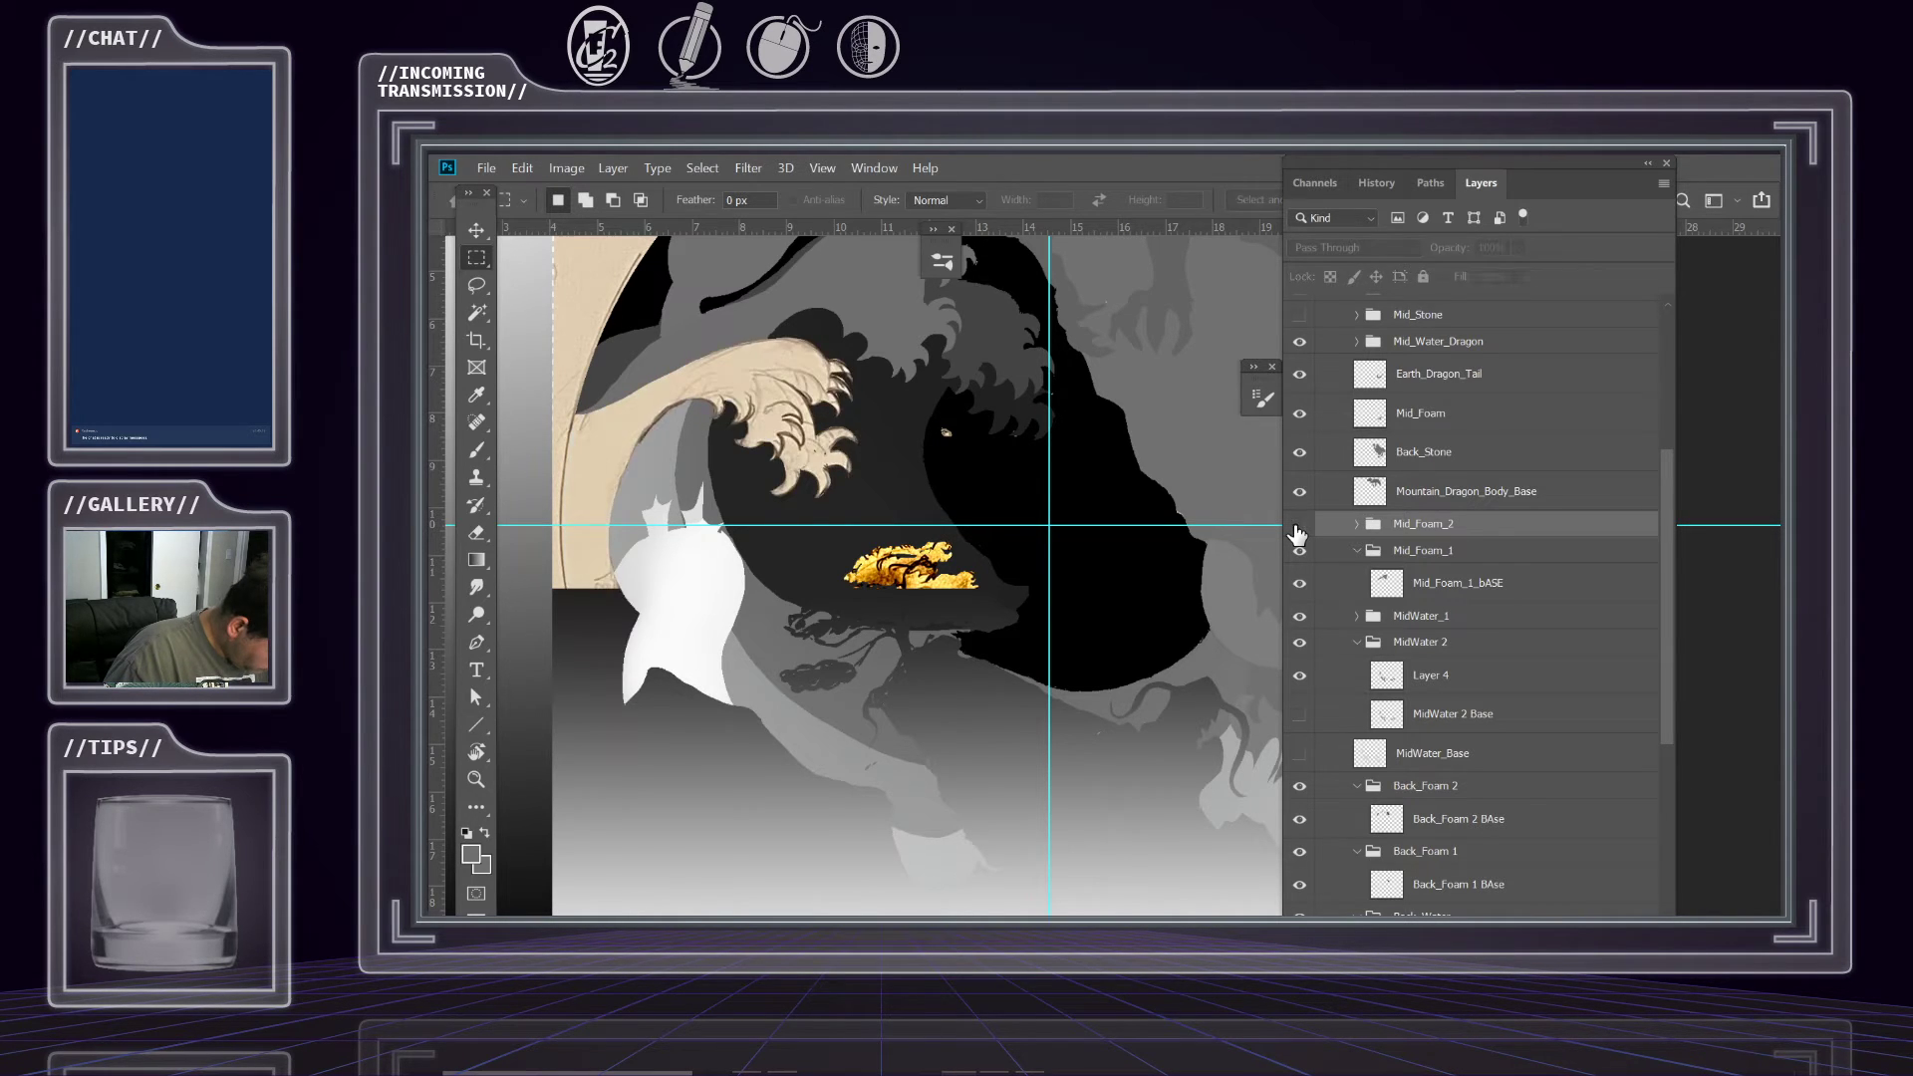
Show the Mid_Foam_2 group again, expand it and select its Mid_Foam_2_bASE layer.
left_click(1298, 526)
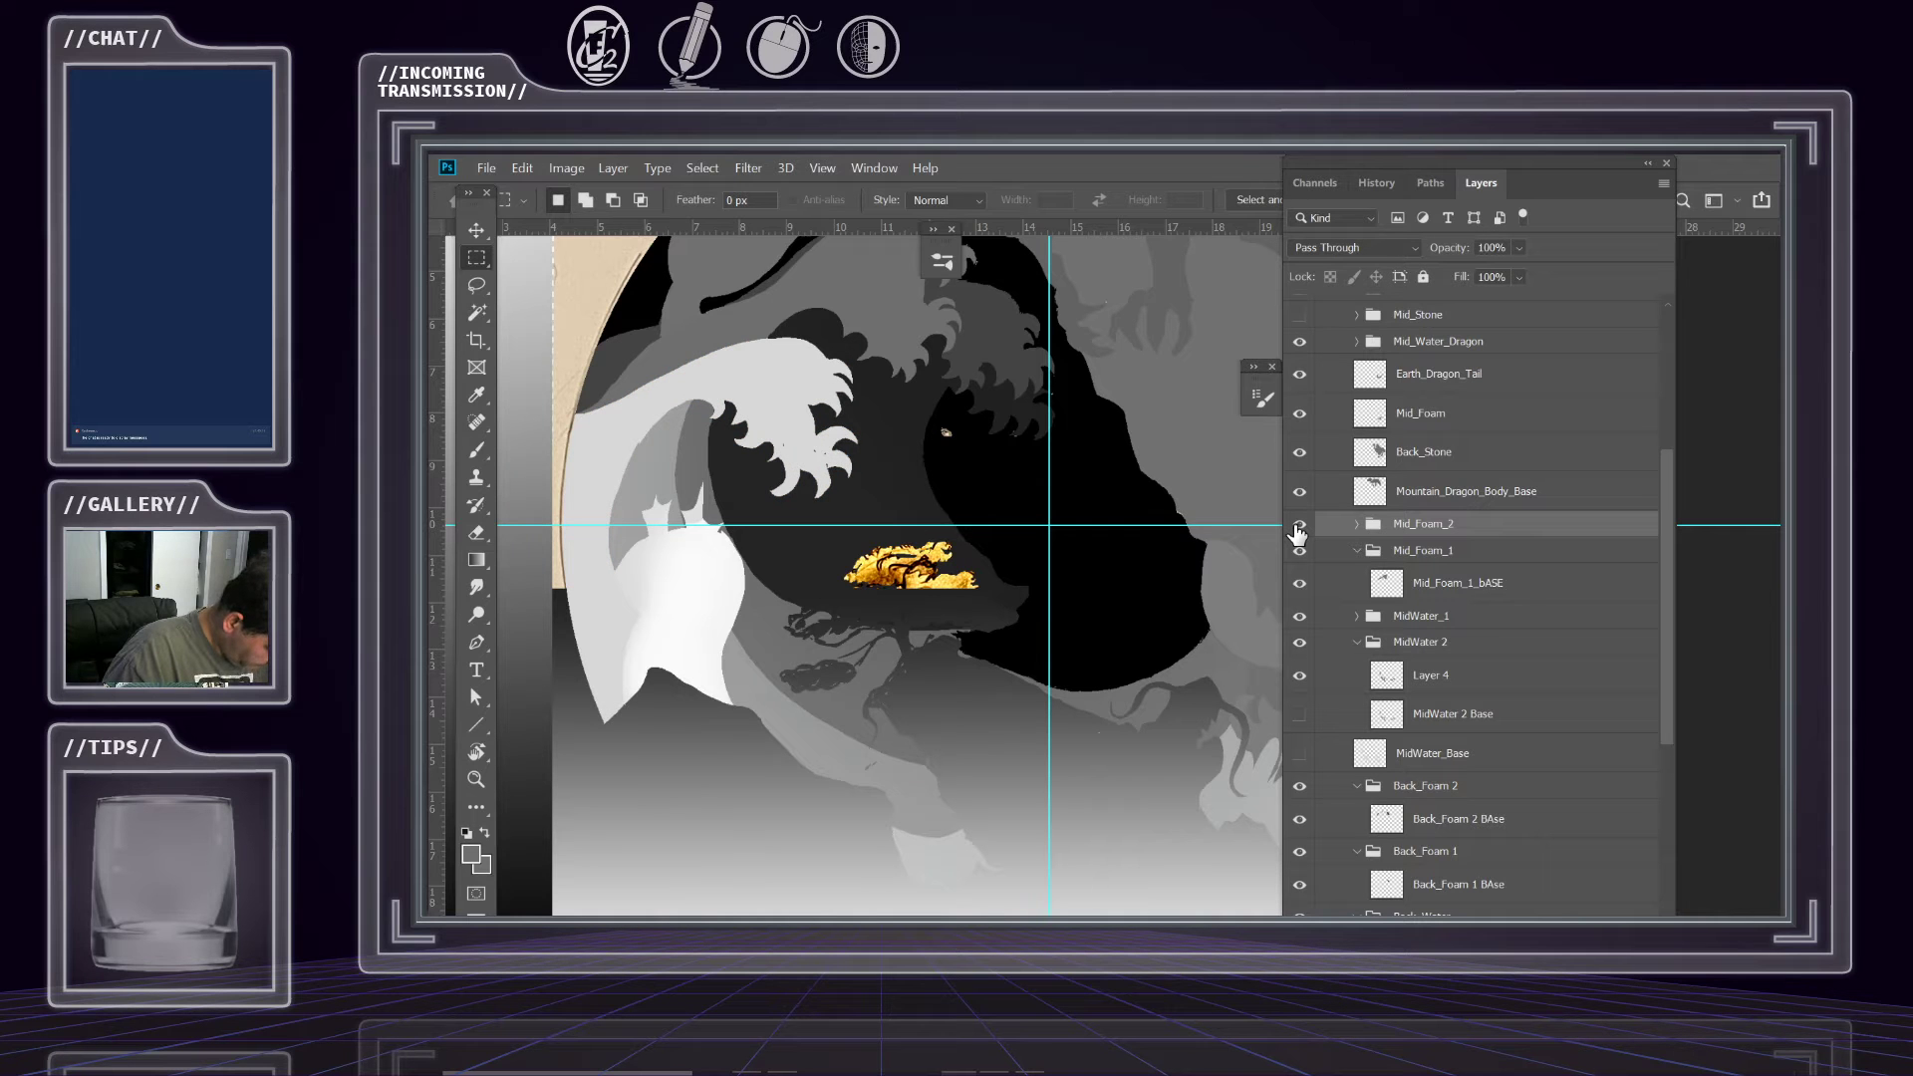
key("space")
left_click_drag(929, 606, 981, 600)
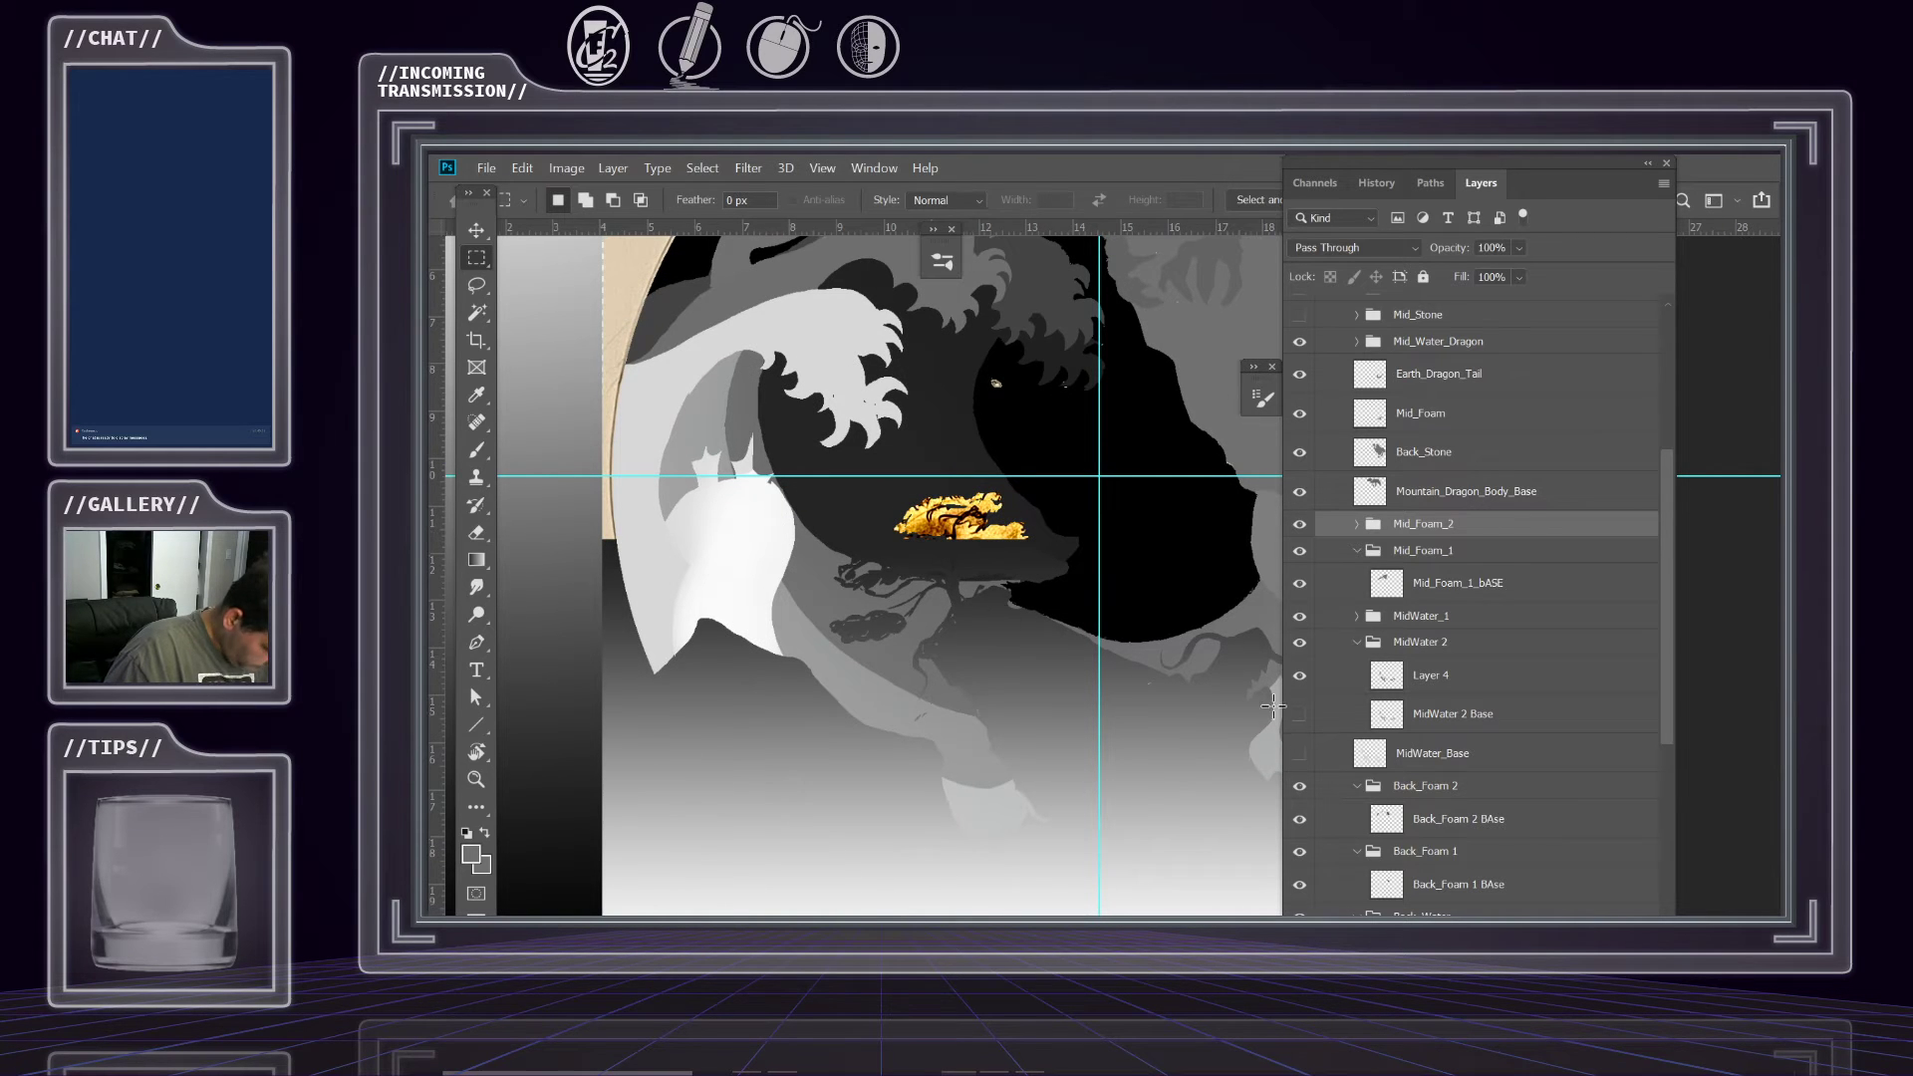
left_click(1357, 523)
left_click(1438, 558)
left_click(522, 167)
mouse_move(566, 172)
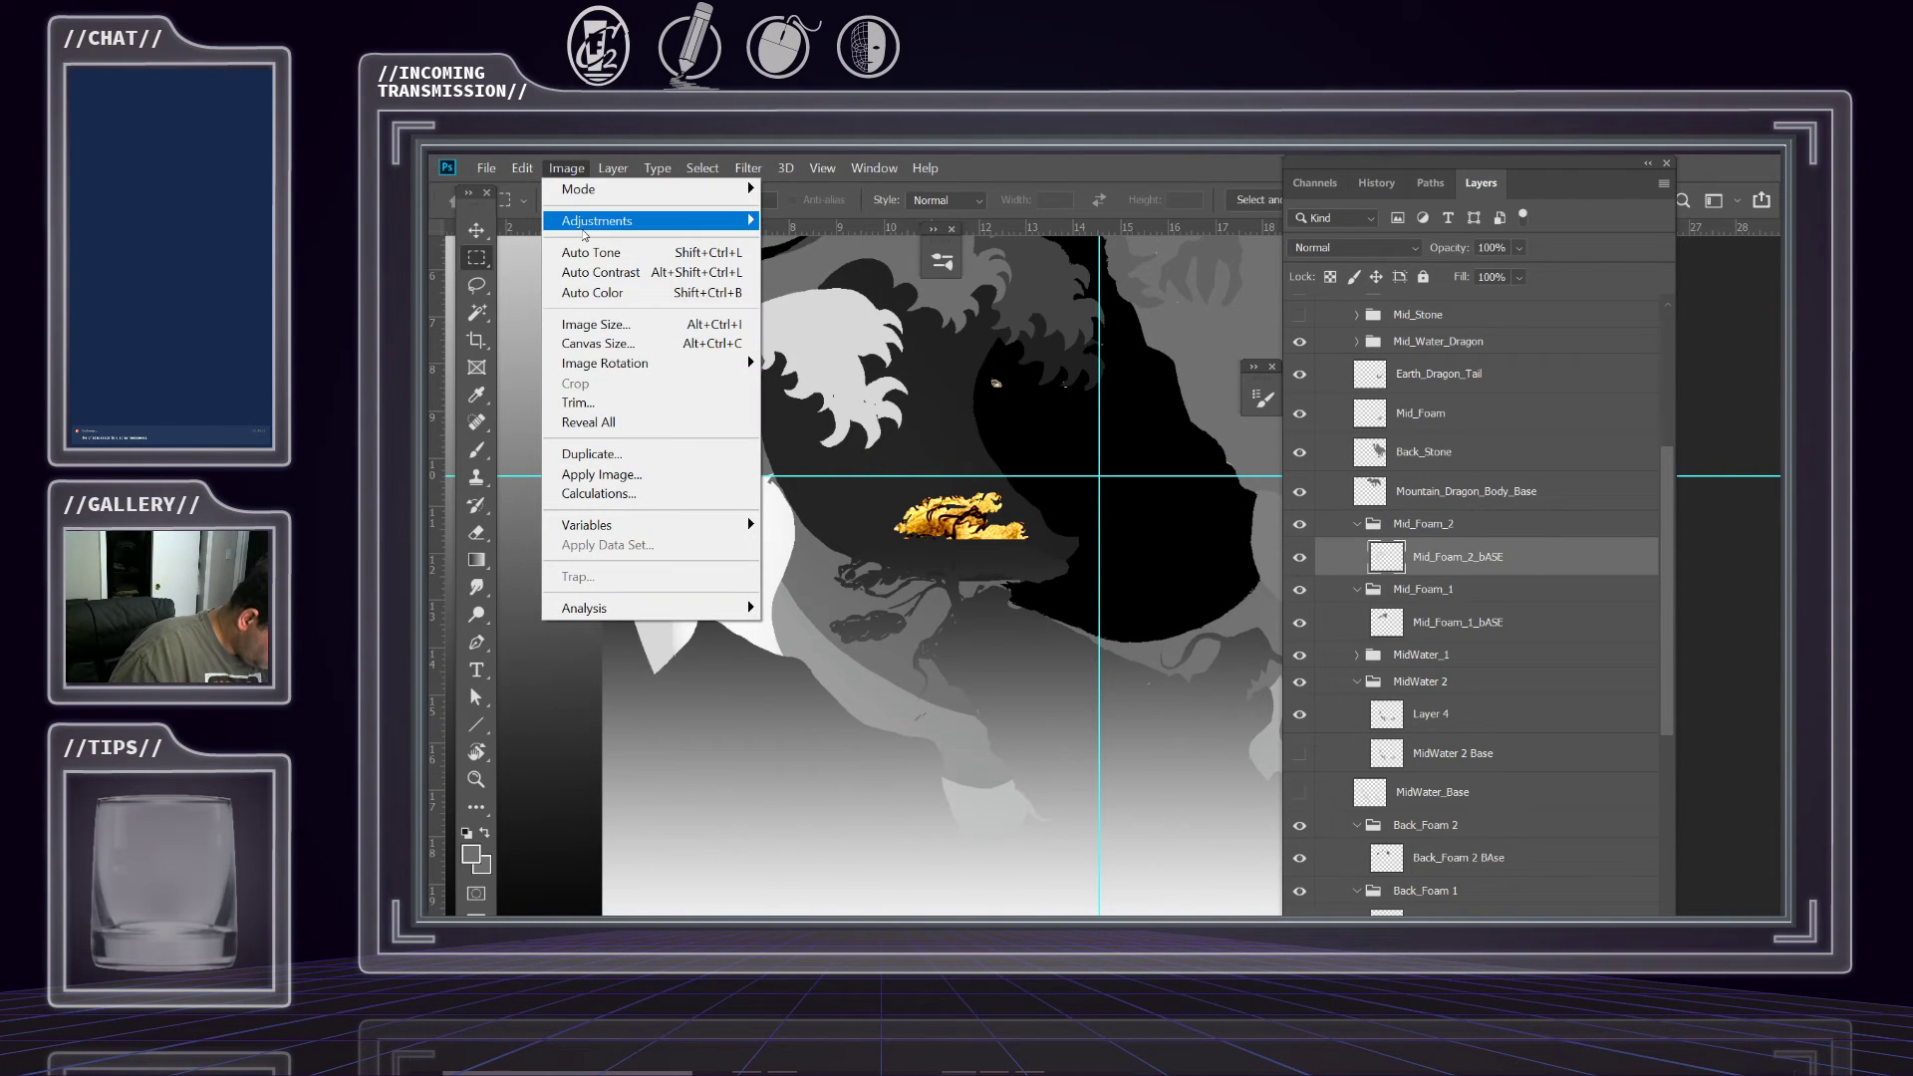
mouse_move(598, 220)
left_click(842, 333)
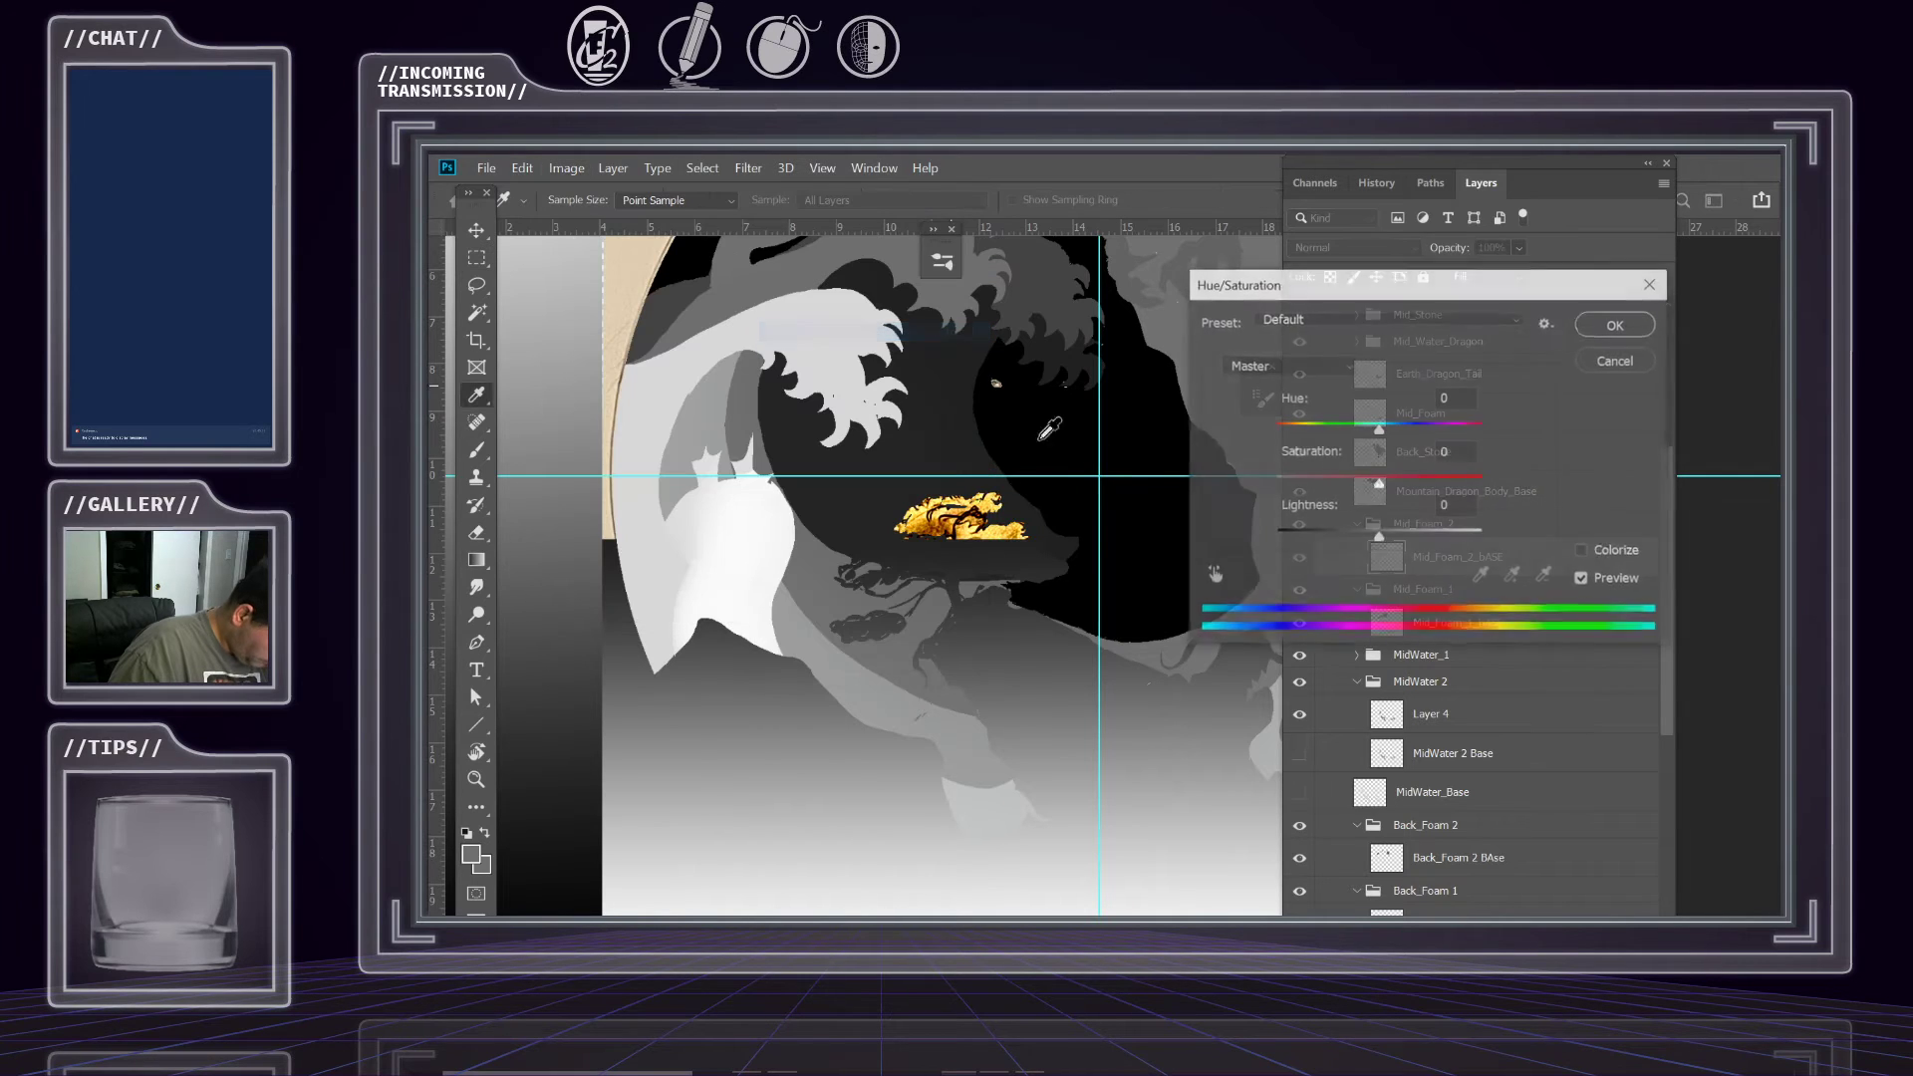
left_click_drag(1378, 536, 1327, 540)
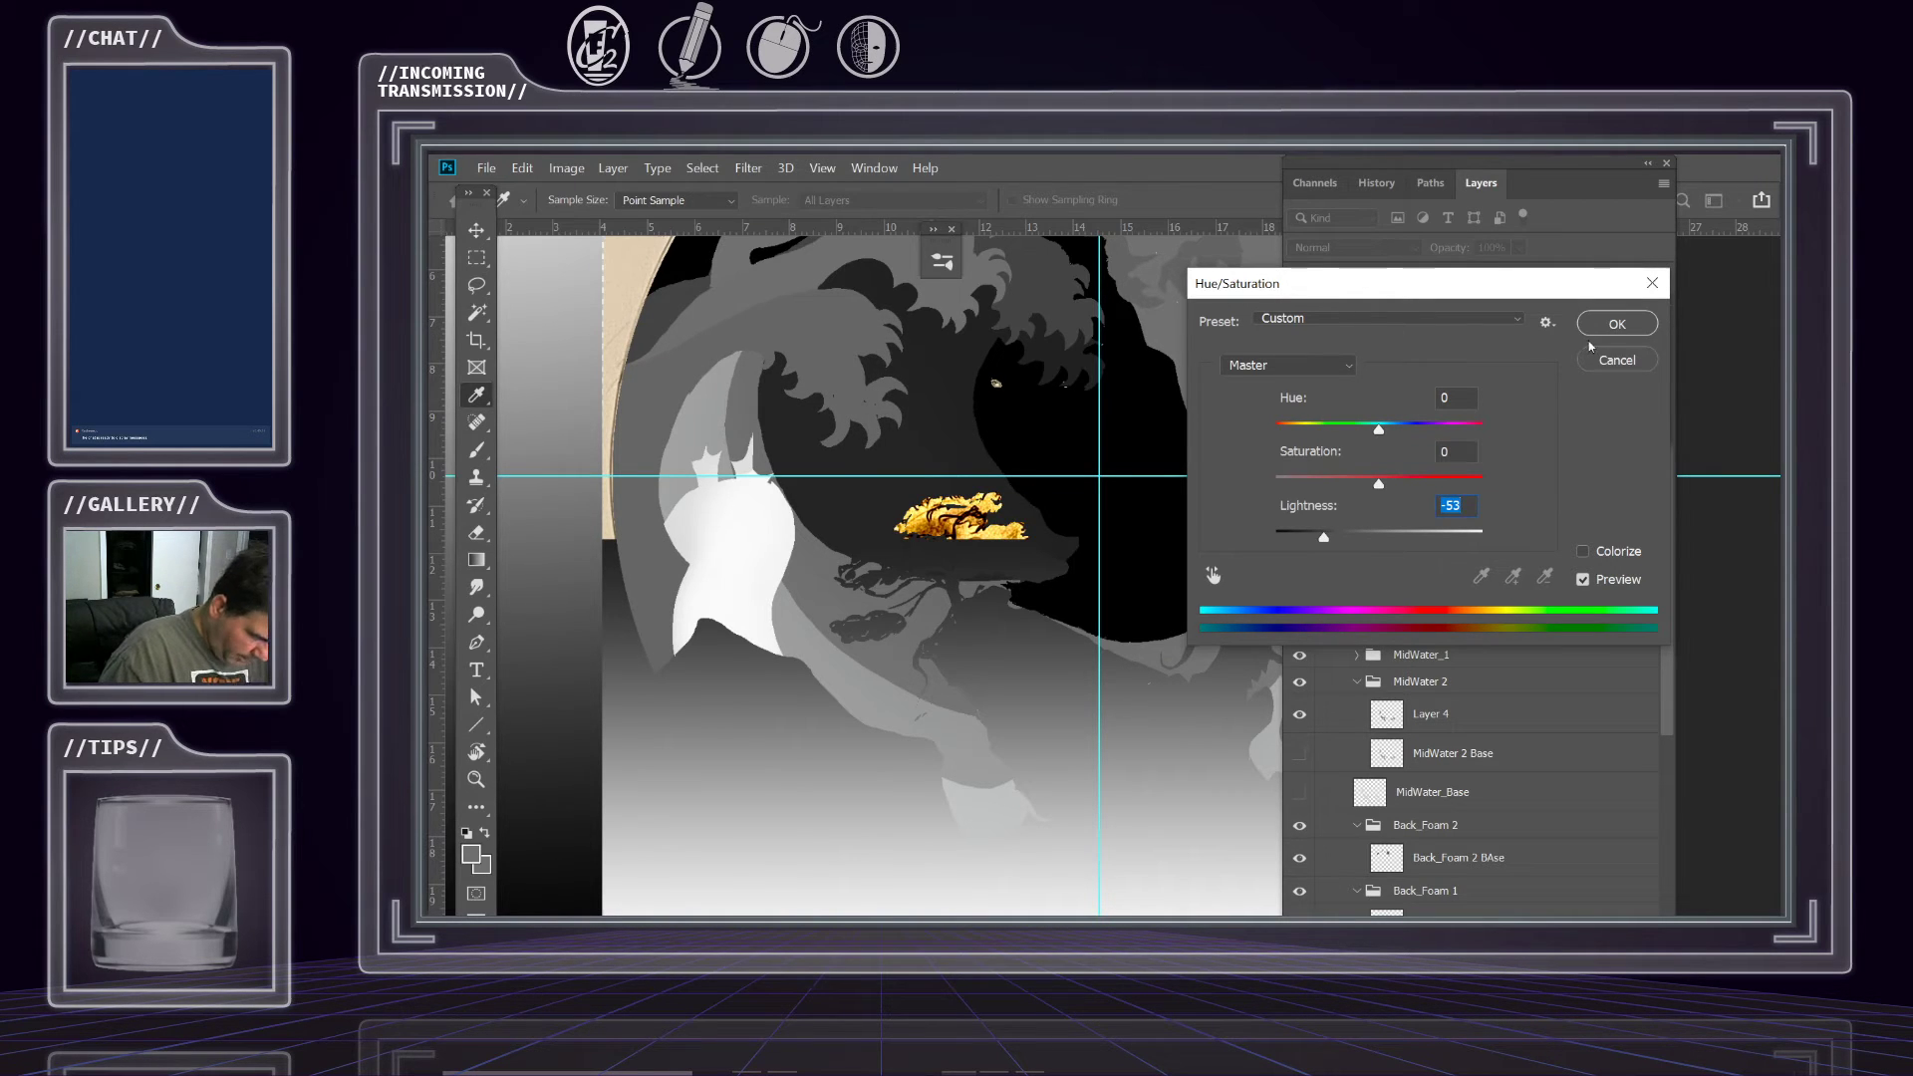
left_click(1616, 360)
Darken the front wave's Mid_Foam_2_bASE layer to a softer light grey by lowering its Lightness with Hue/Saturation.
left_click_drag(1010, 689, 883, 628)
key("z")
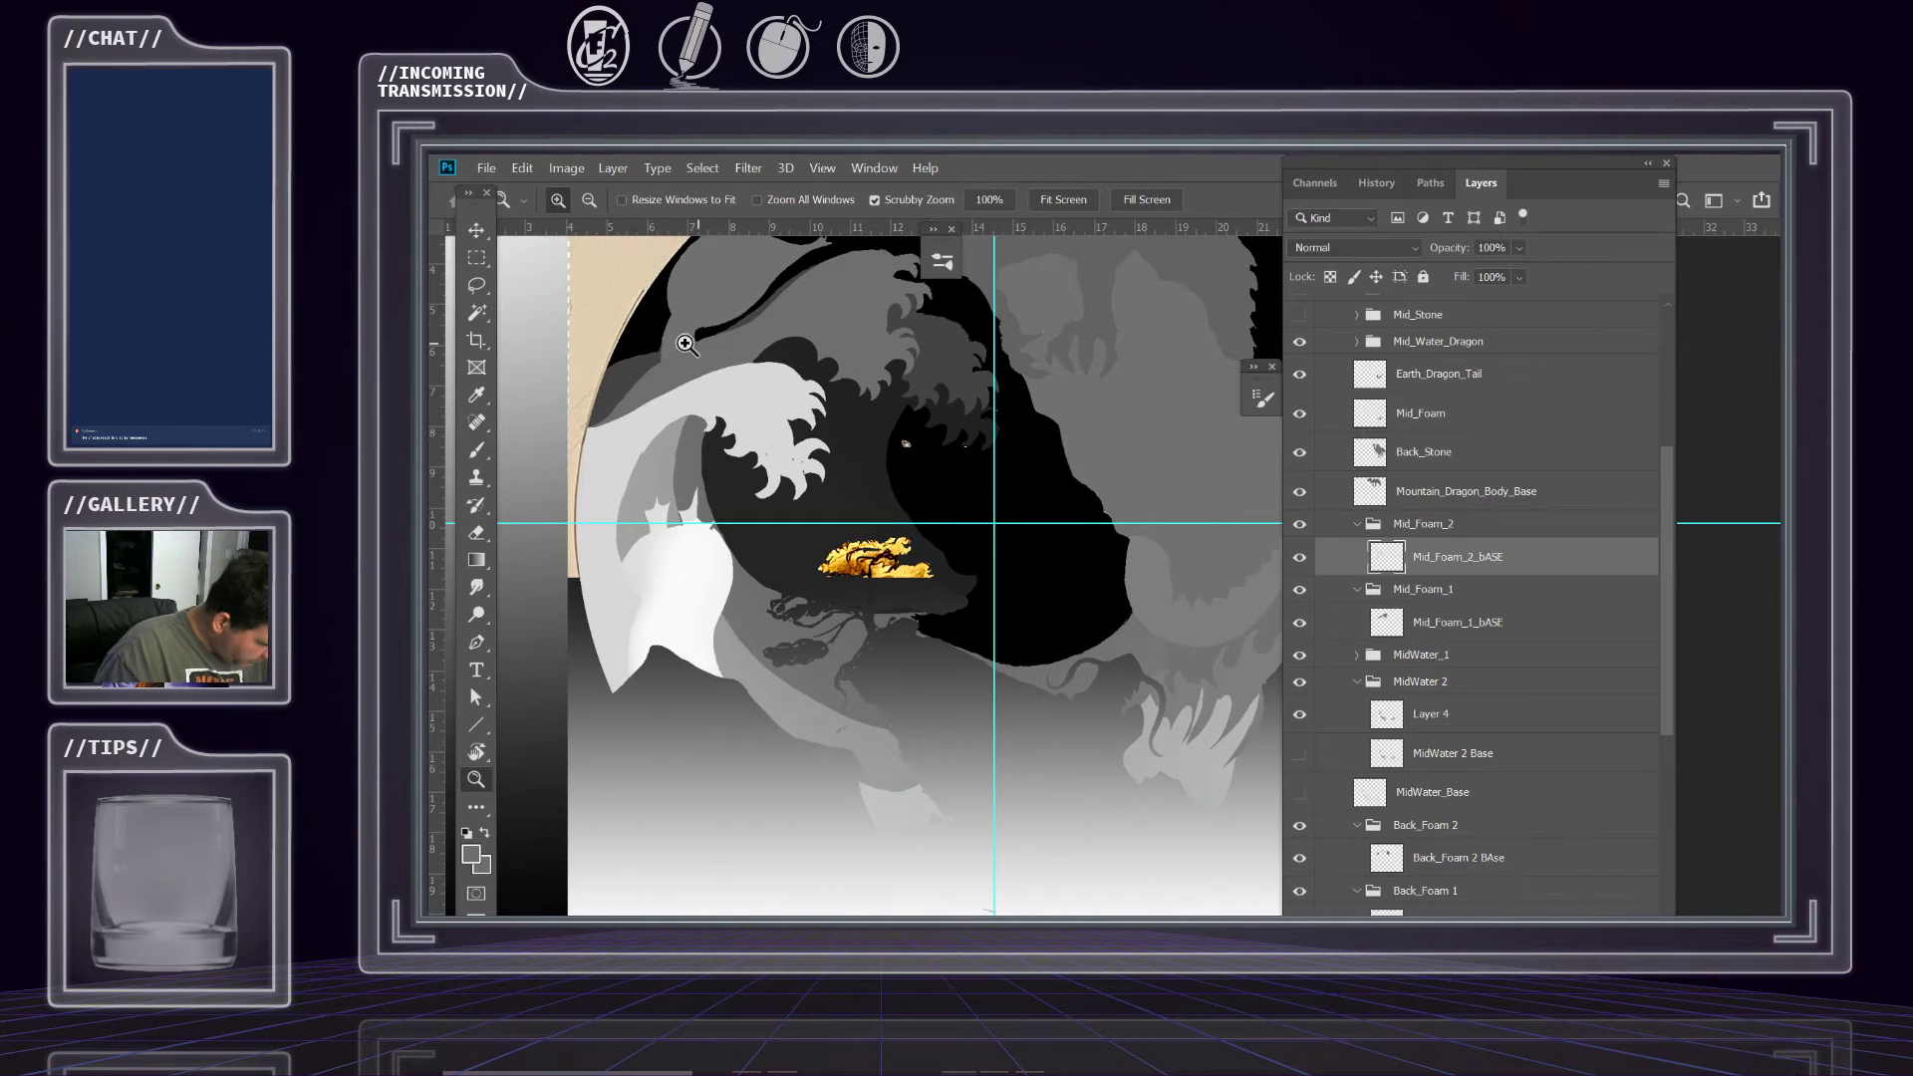
left_click(566, 167)
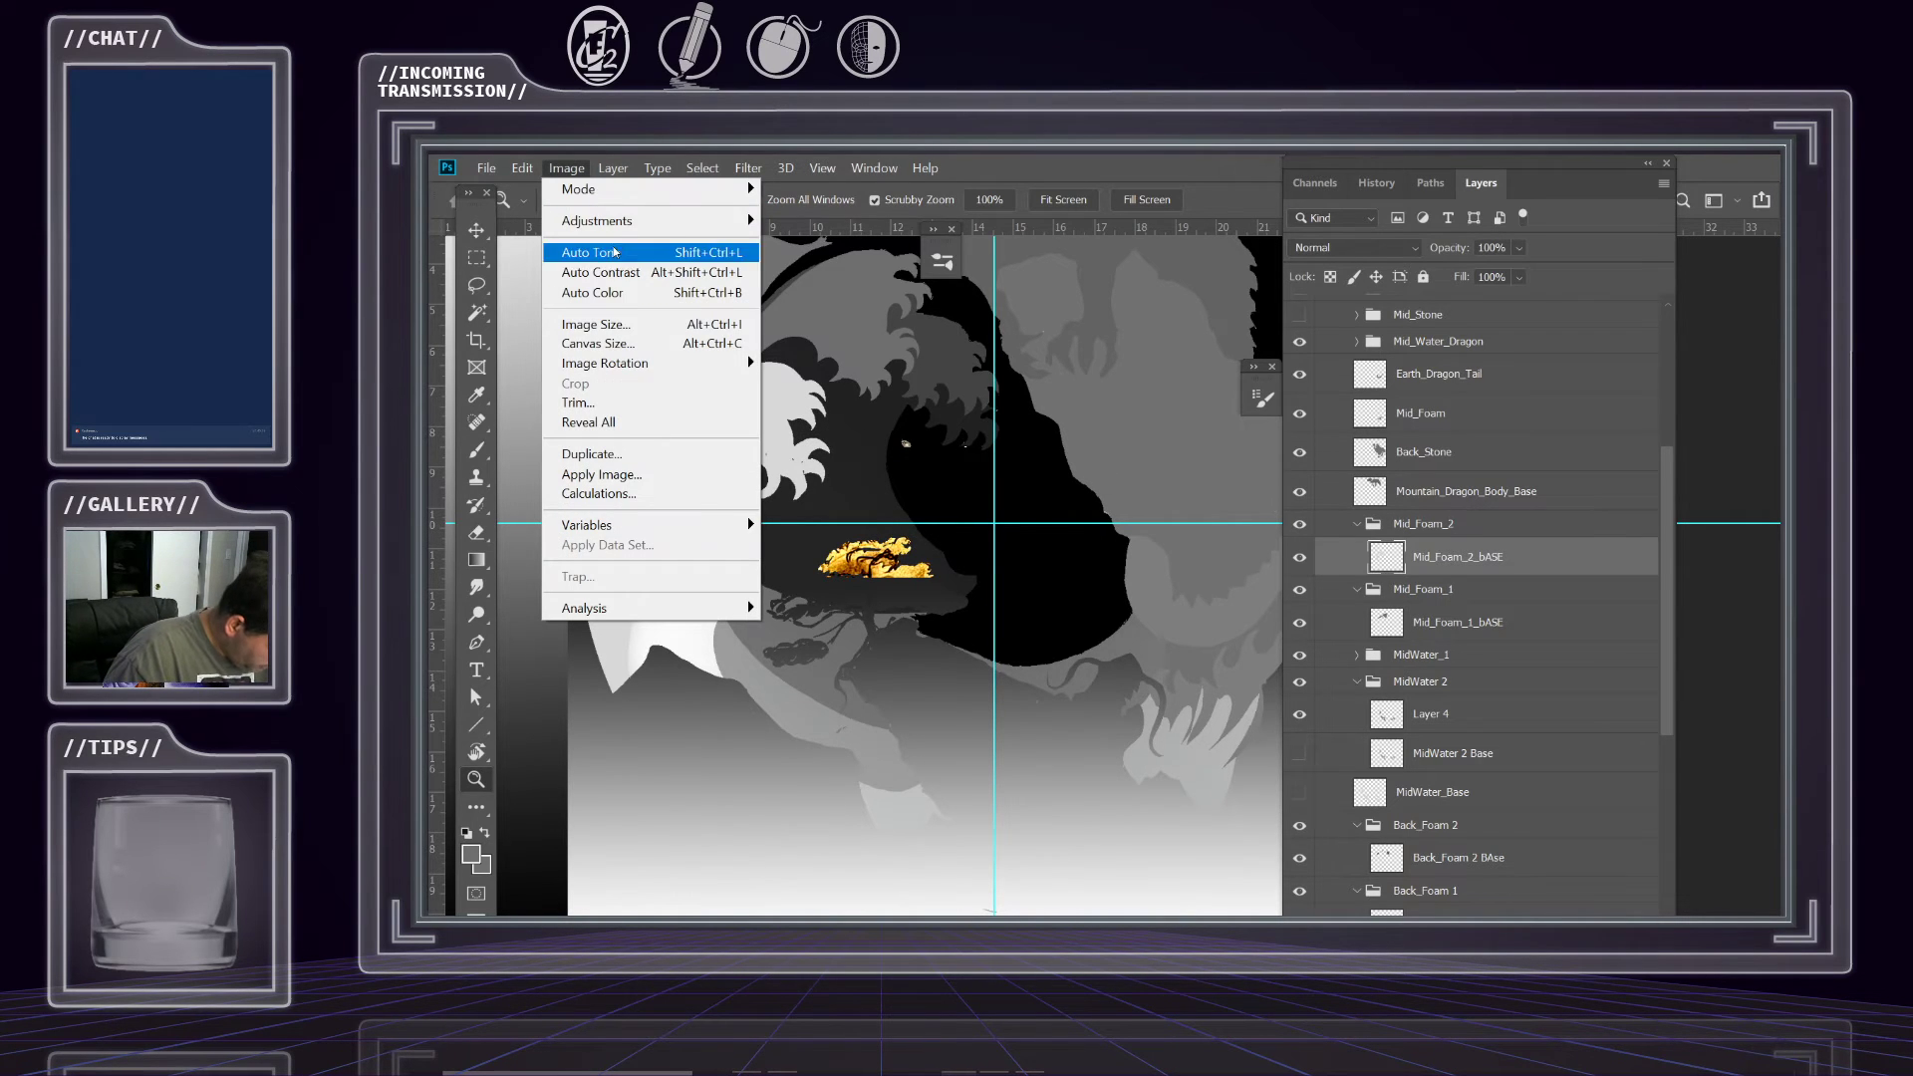
mouse_move(603, 223)
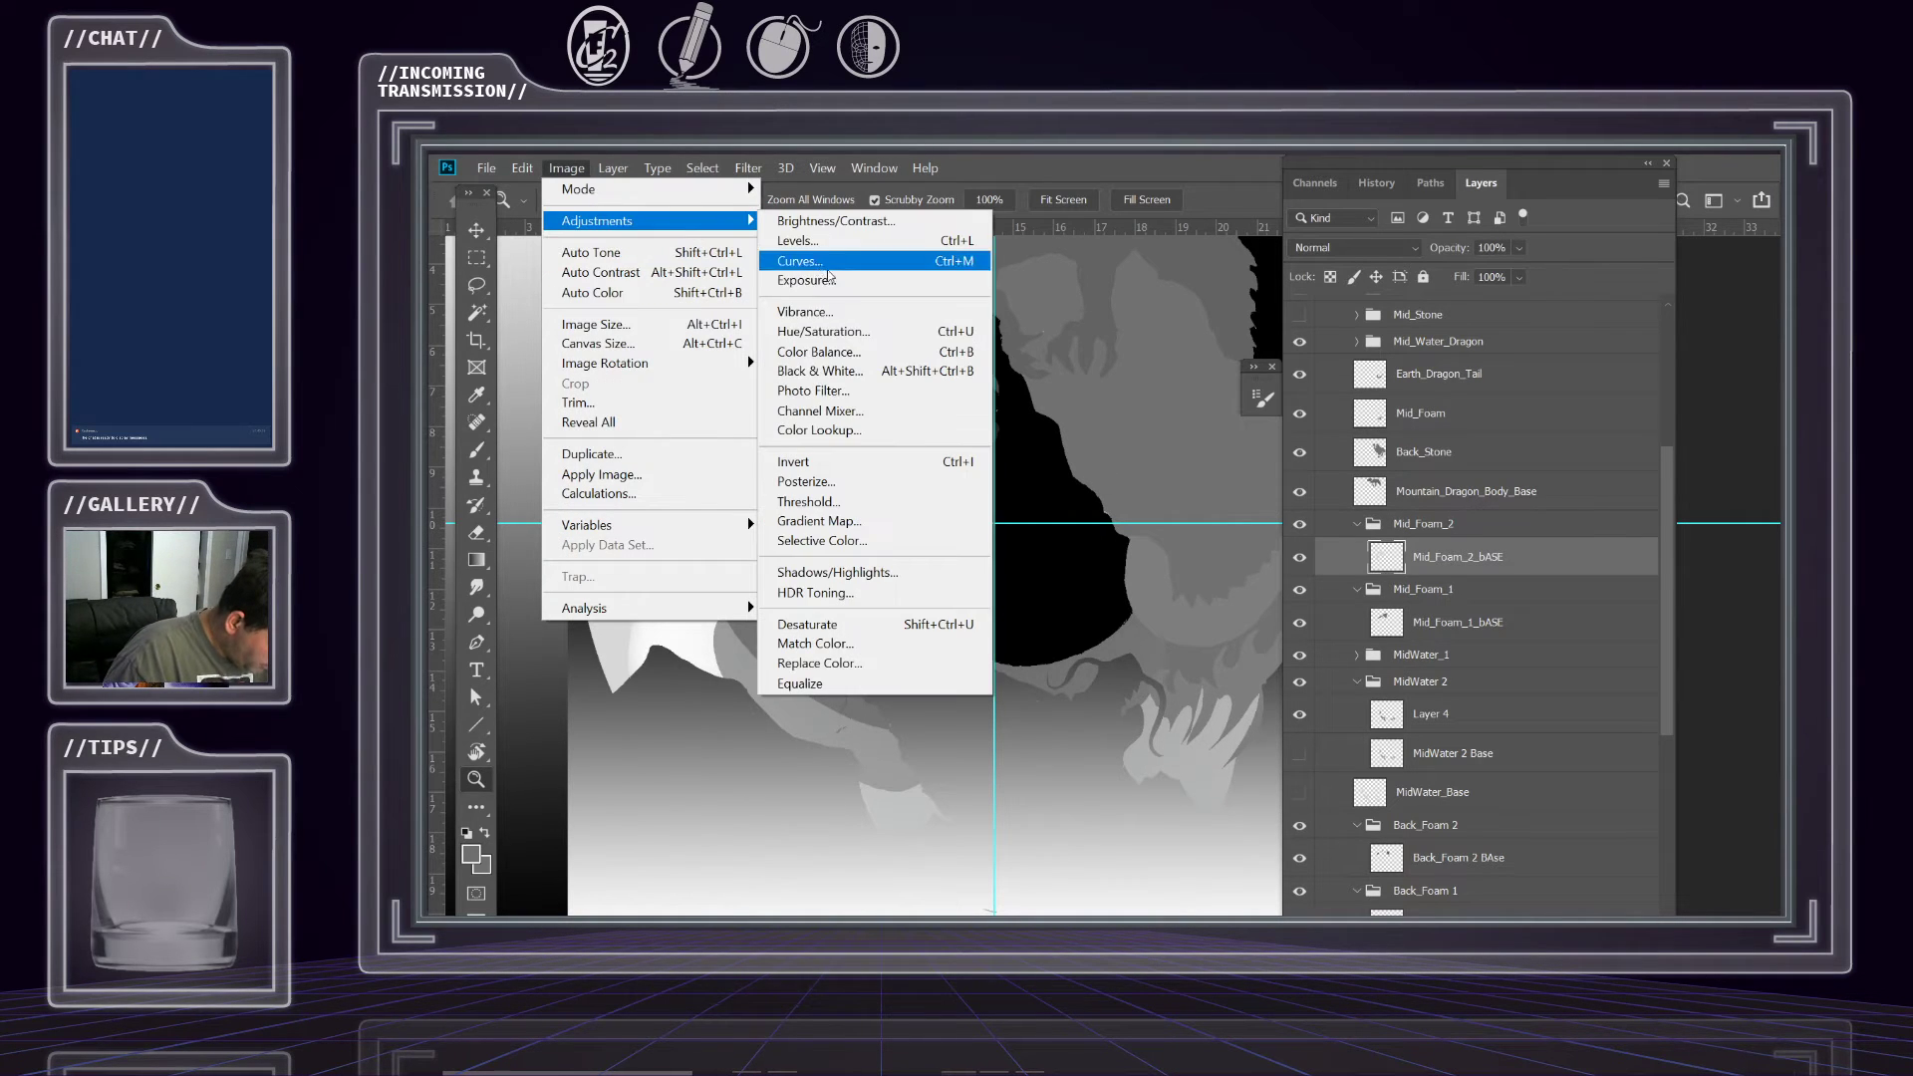
left_click(847, 334)
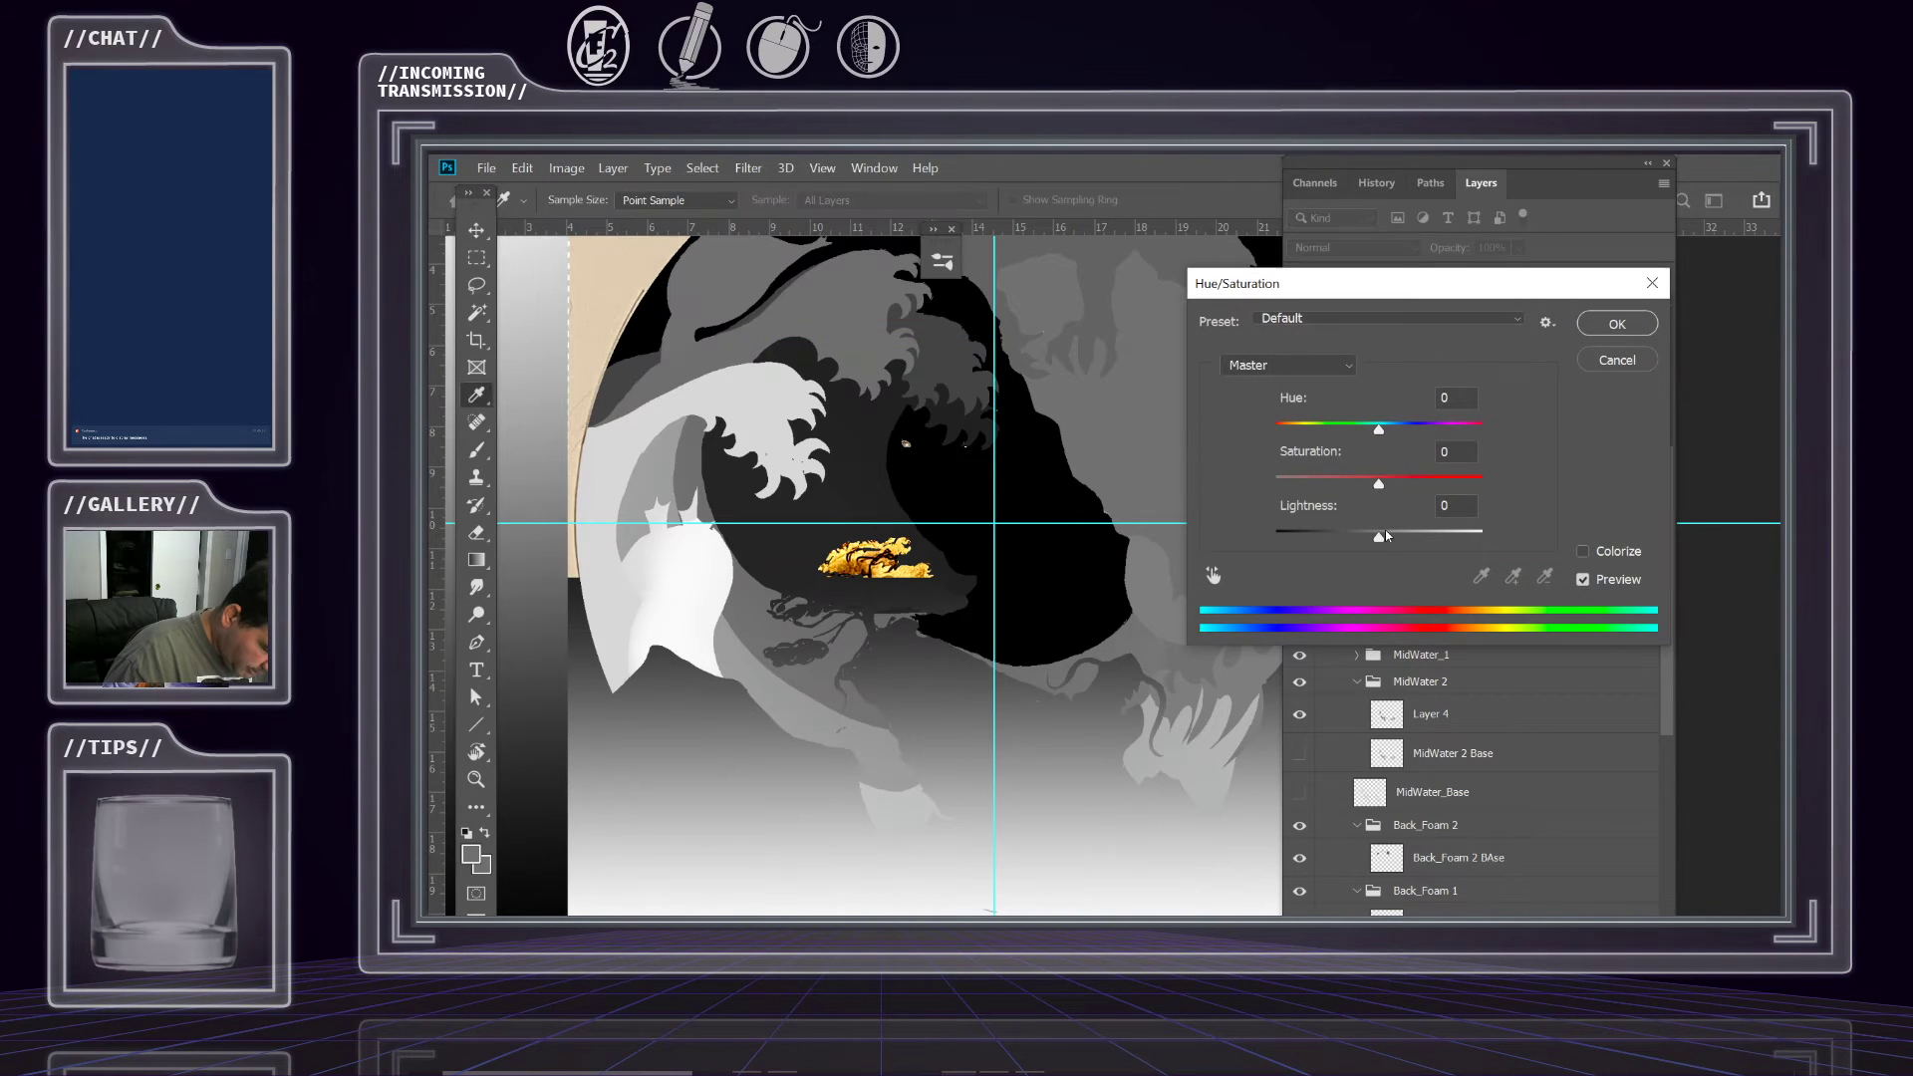
left_click_drag(1384, 543, 1367, 553)
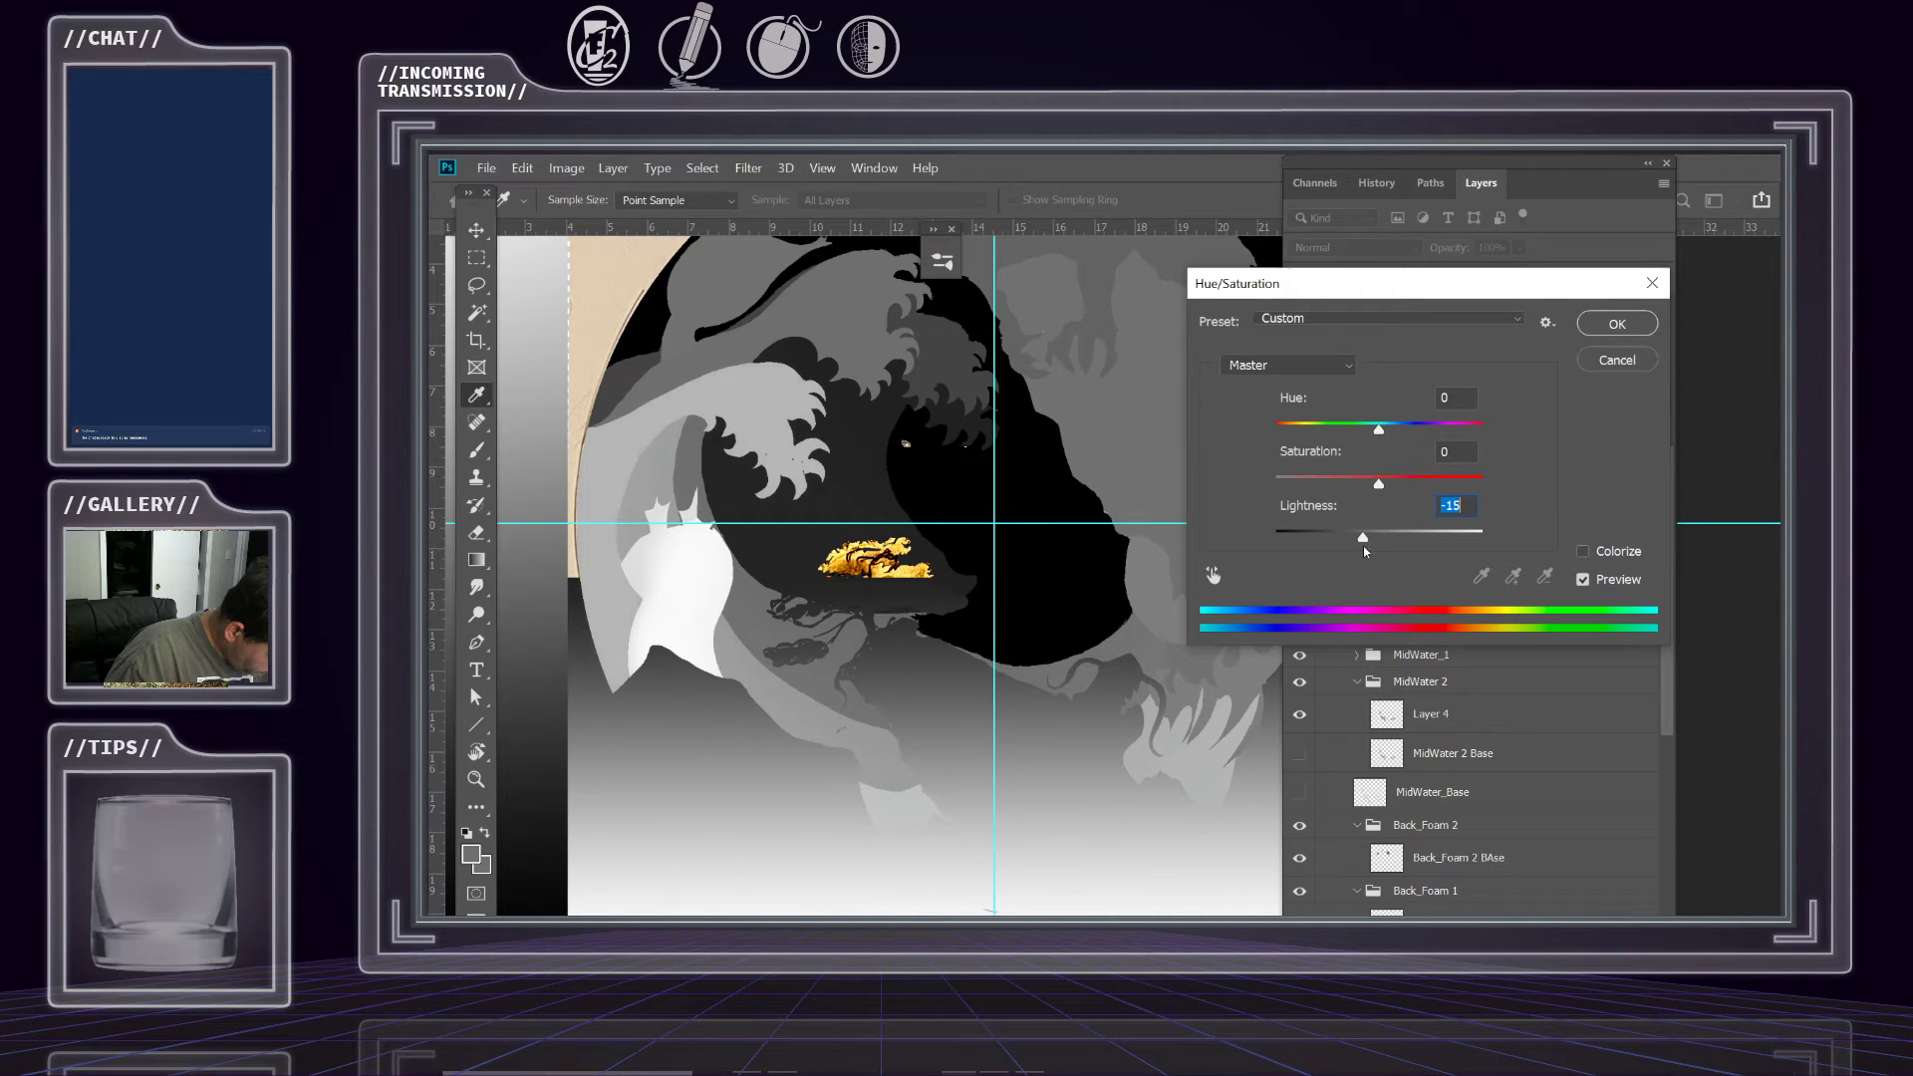
left_click_drag(1365, 551, 1357, 551)
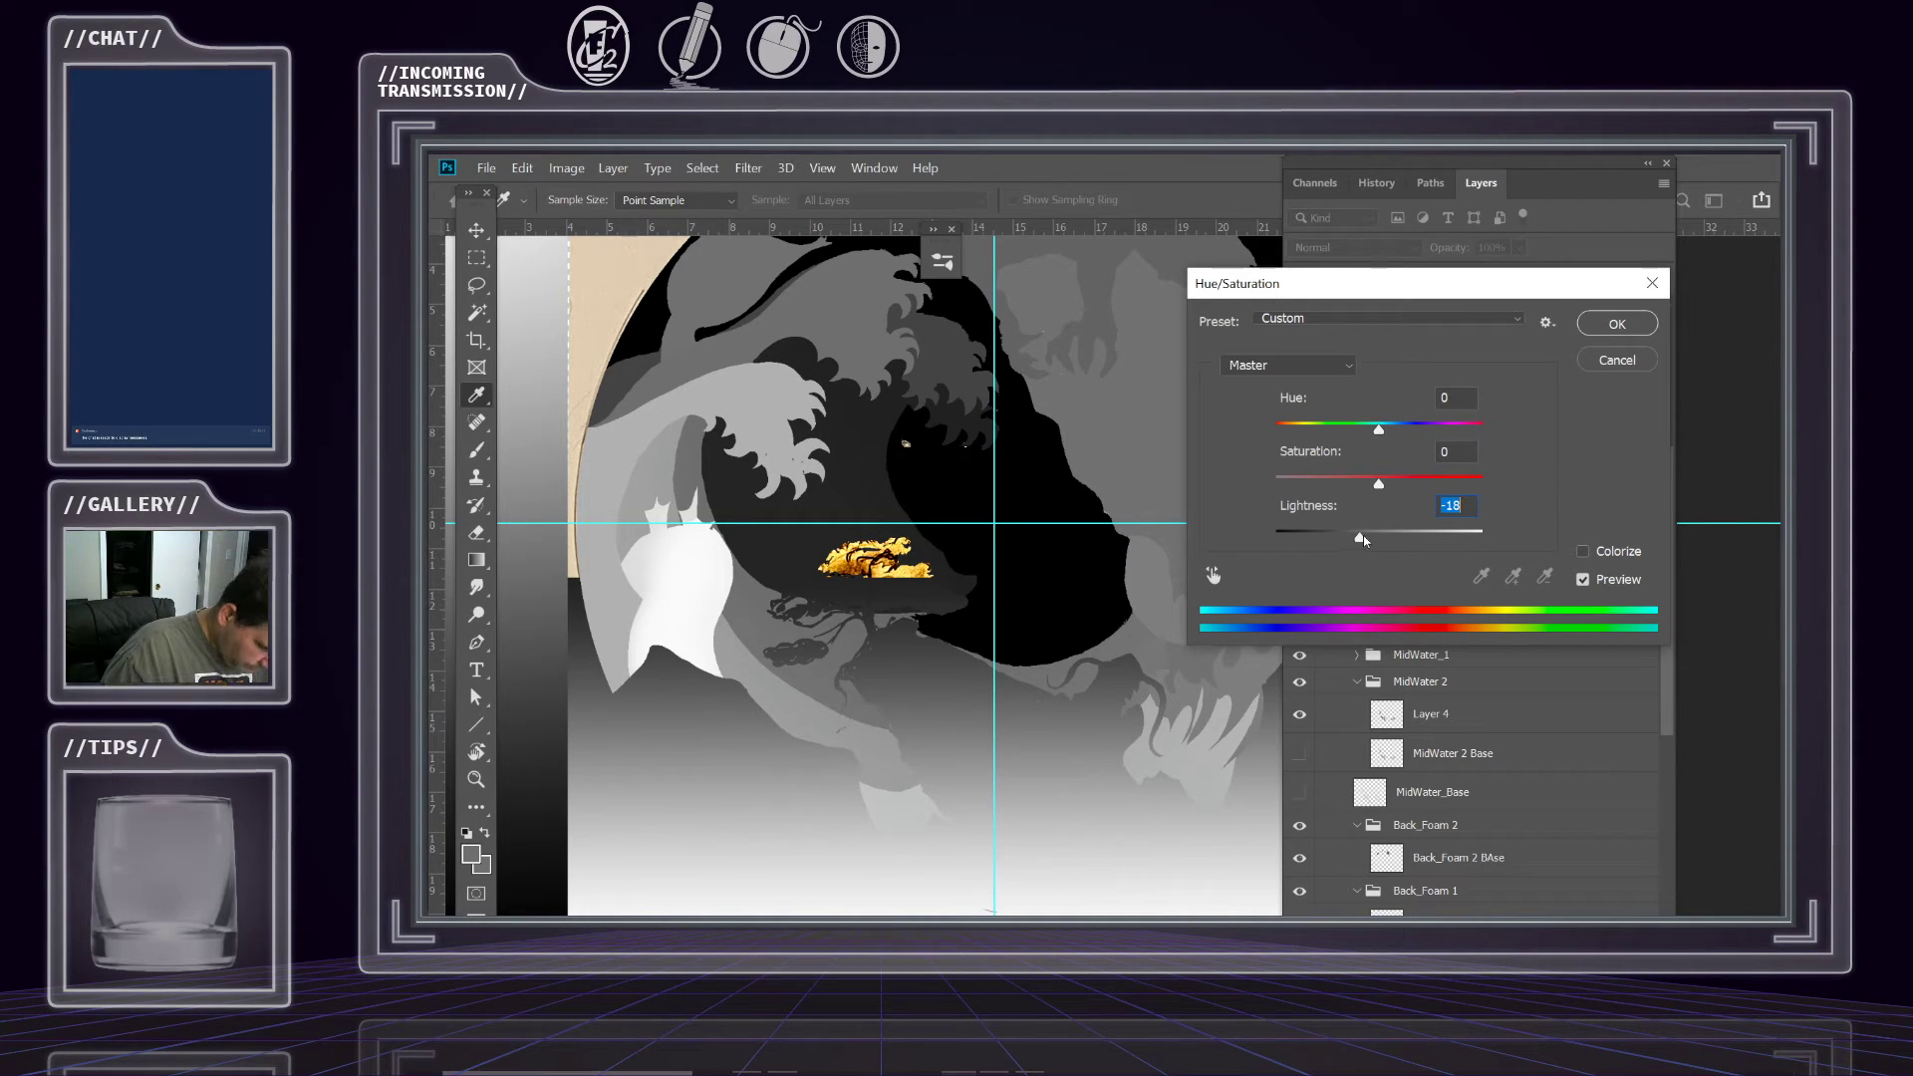
left_click_drag(1362, 539, 1360, 540)
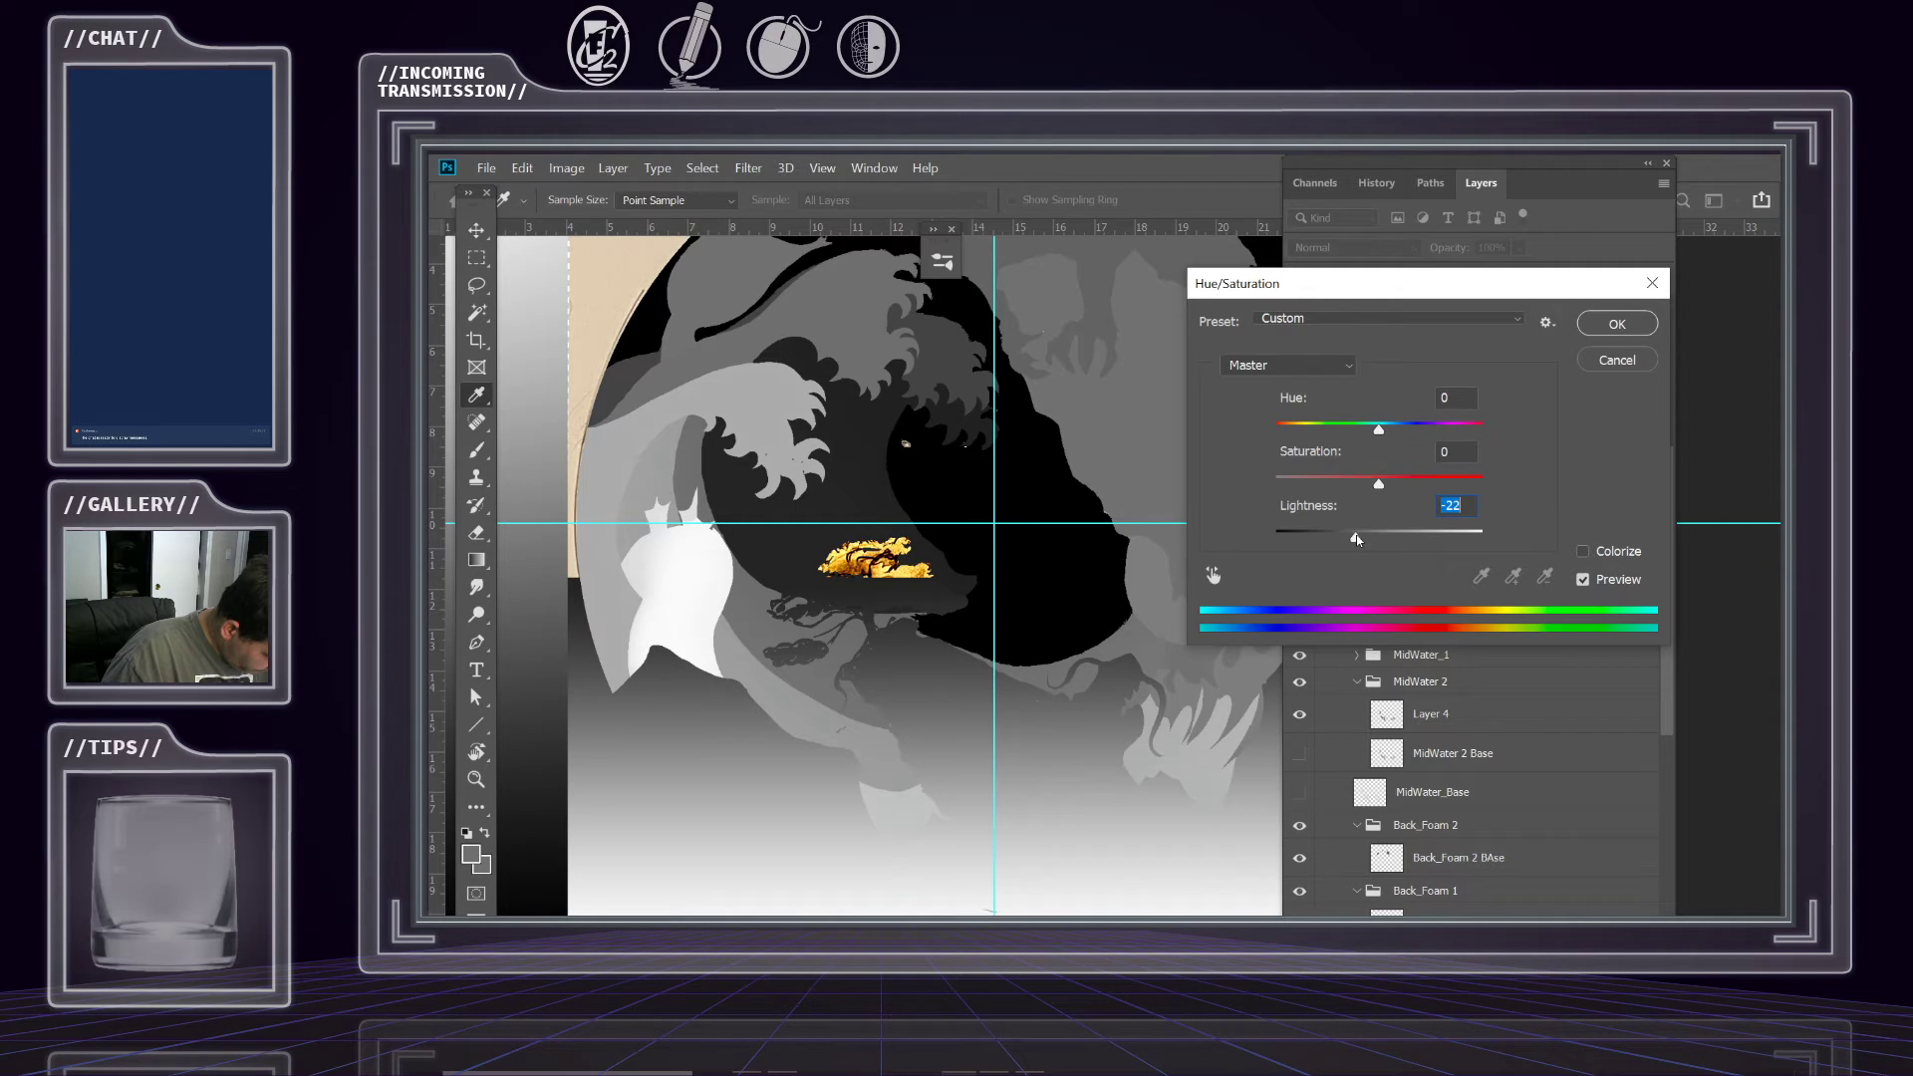
left_click_drag(1357, 539, 1353, 540)
left_click(1616, 324)
key("z")
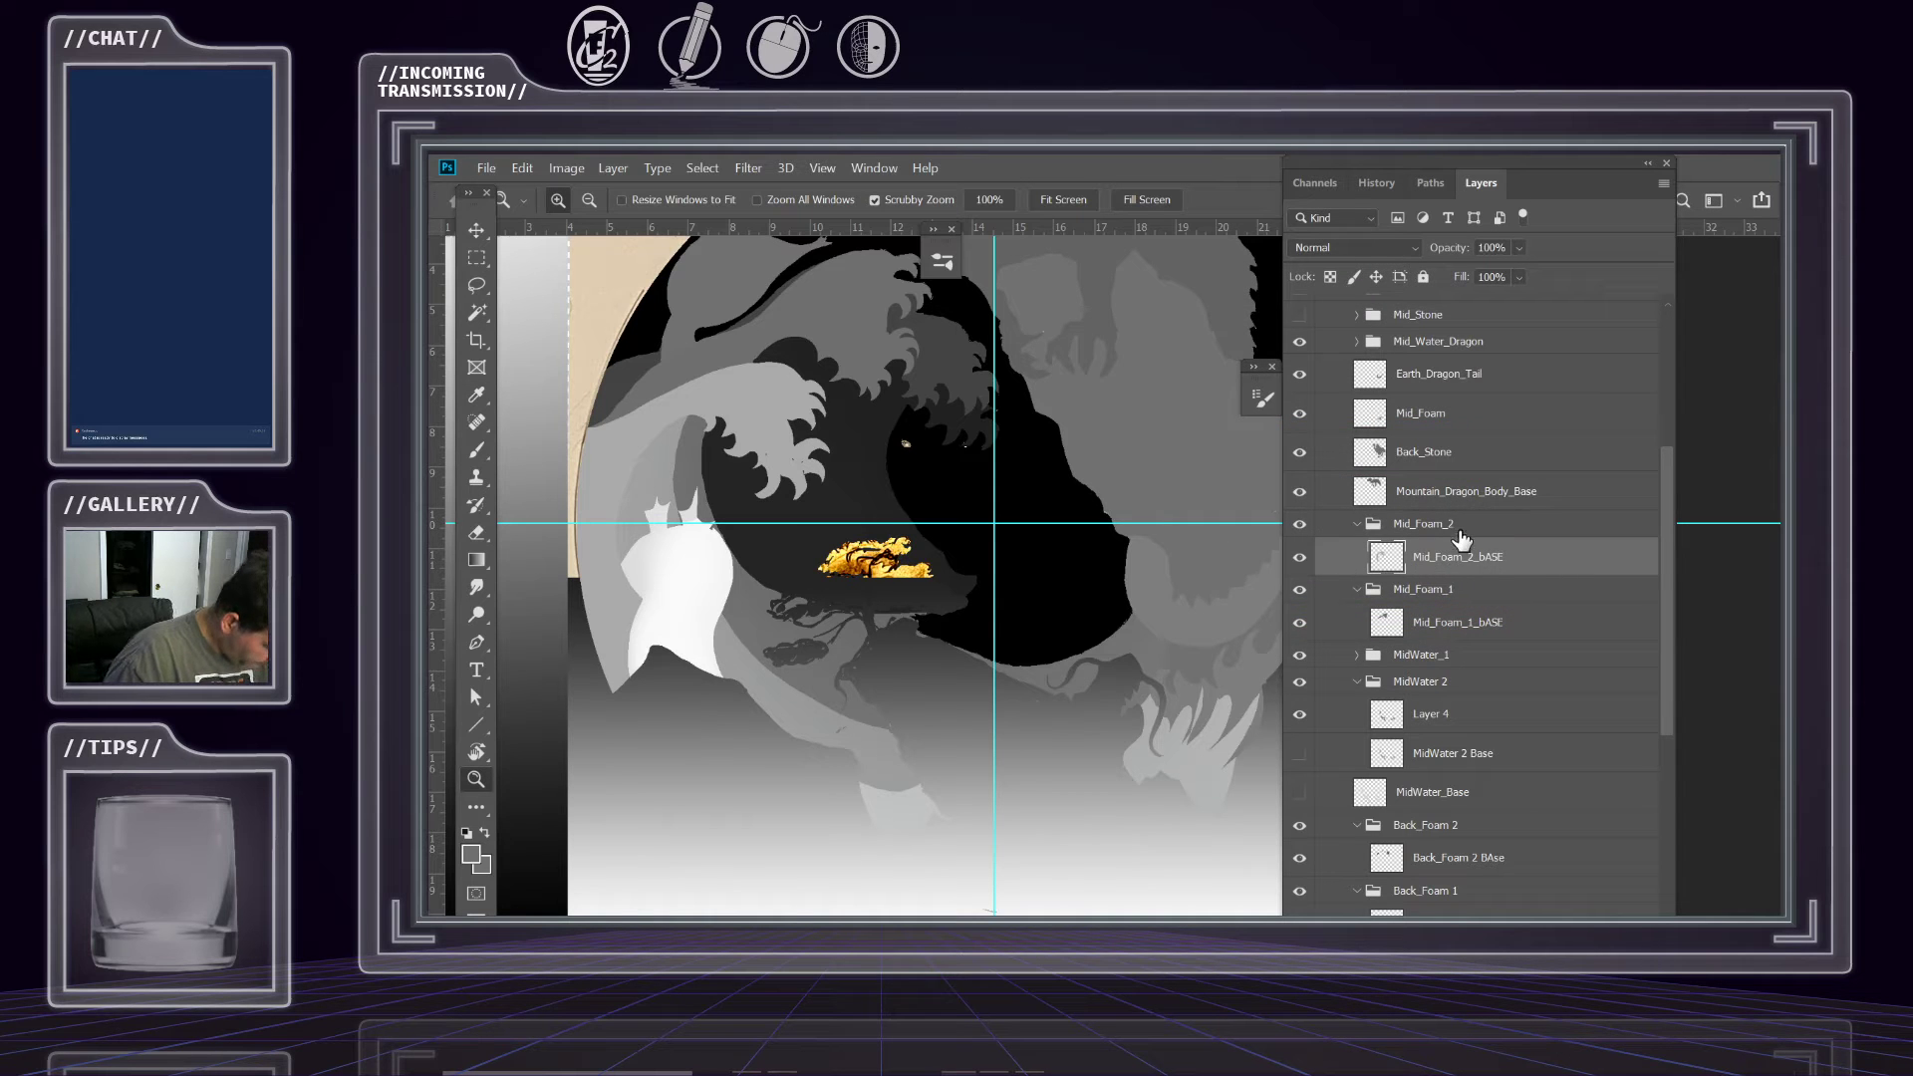
Select the Earth_Dragon_Tail layer and toggle its visibility to identify its shape in the artwork.
scroll(1035, 594, "down", 1)
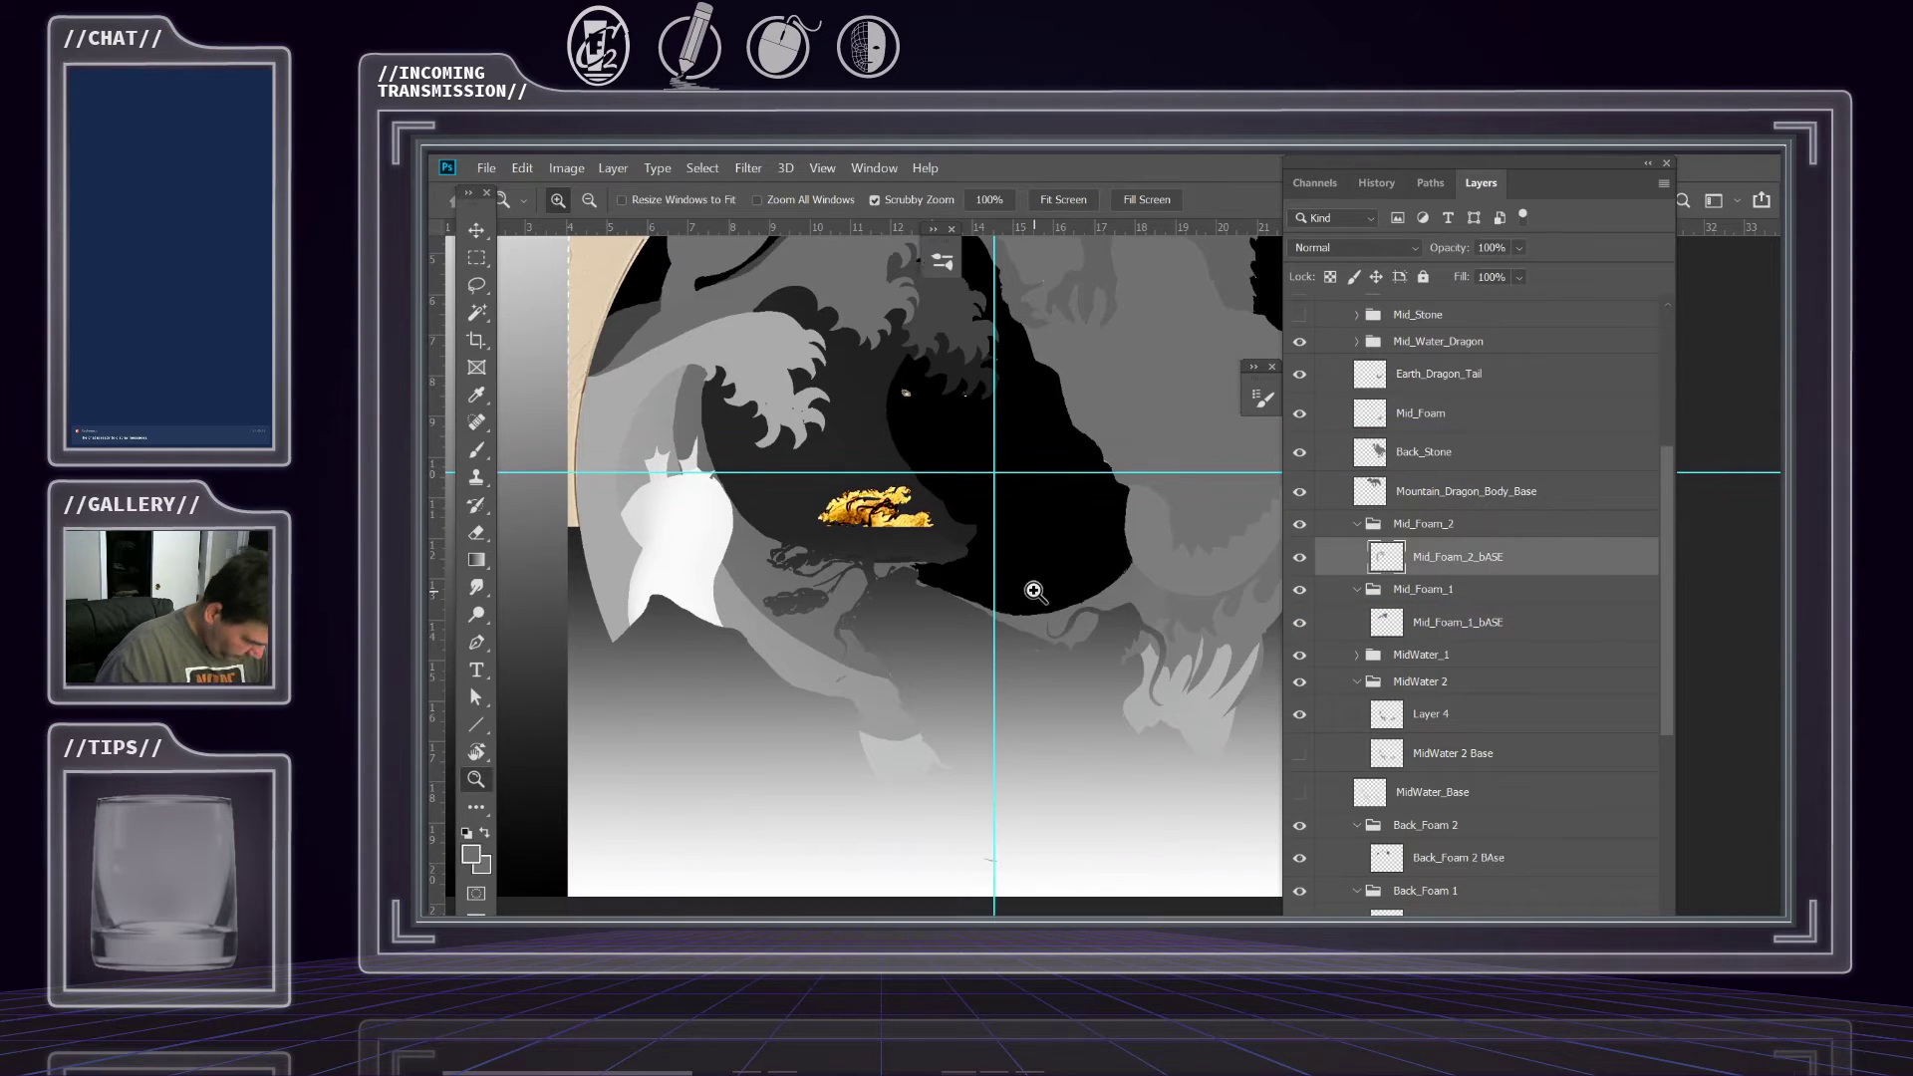
left_click_drag(924, 561, 863, 663)
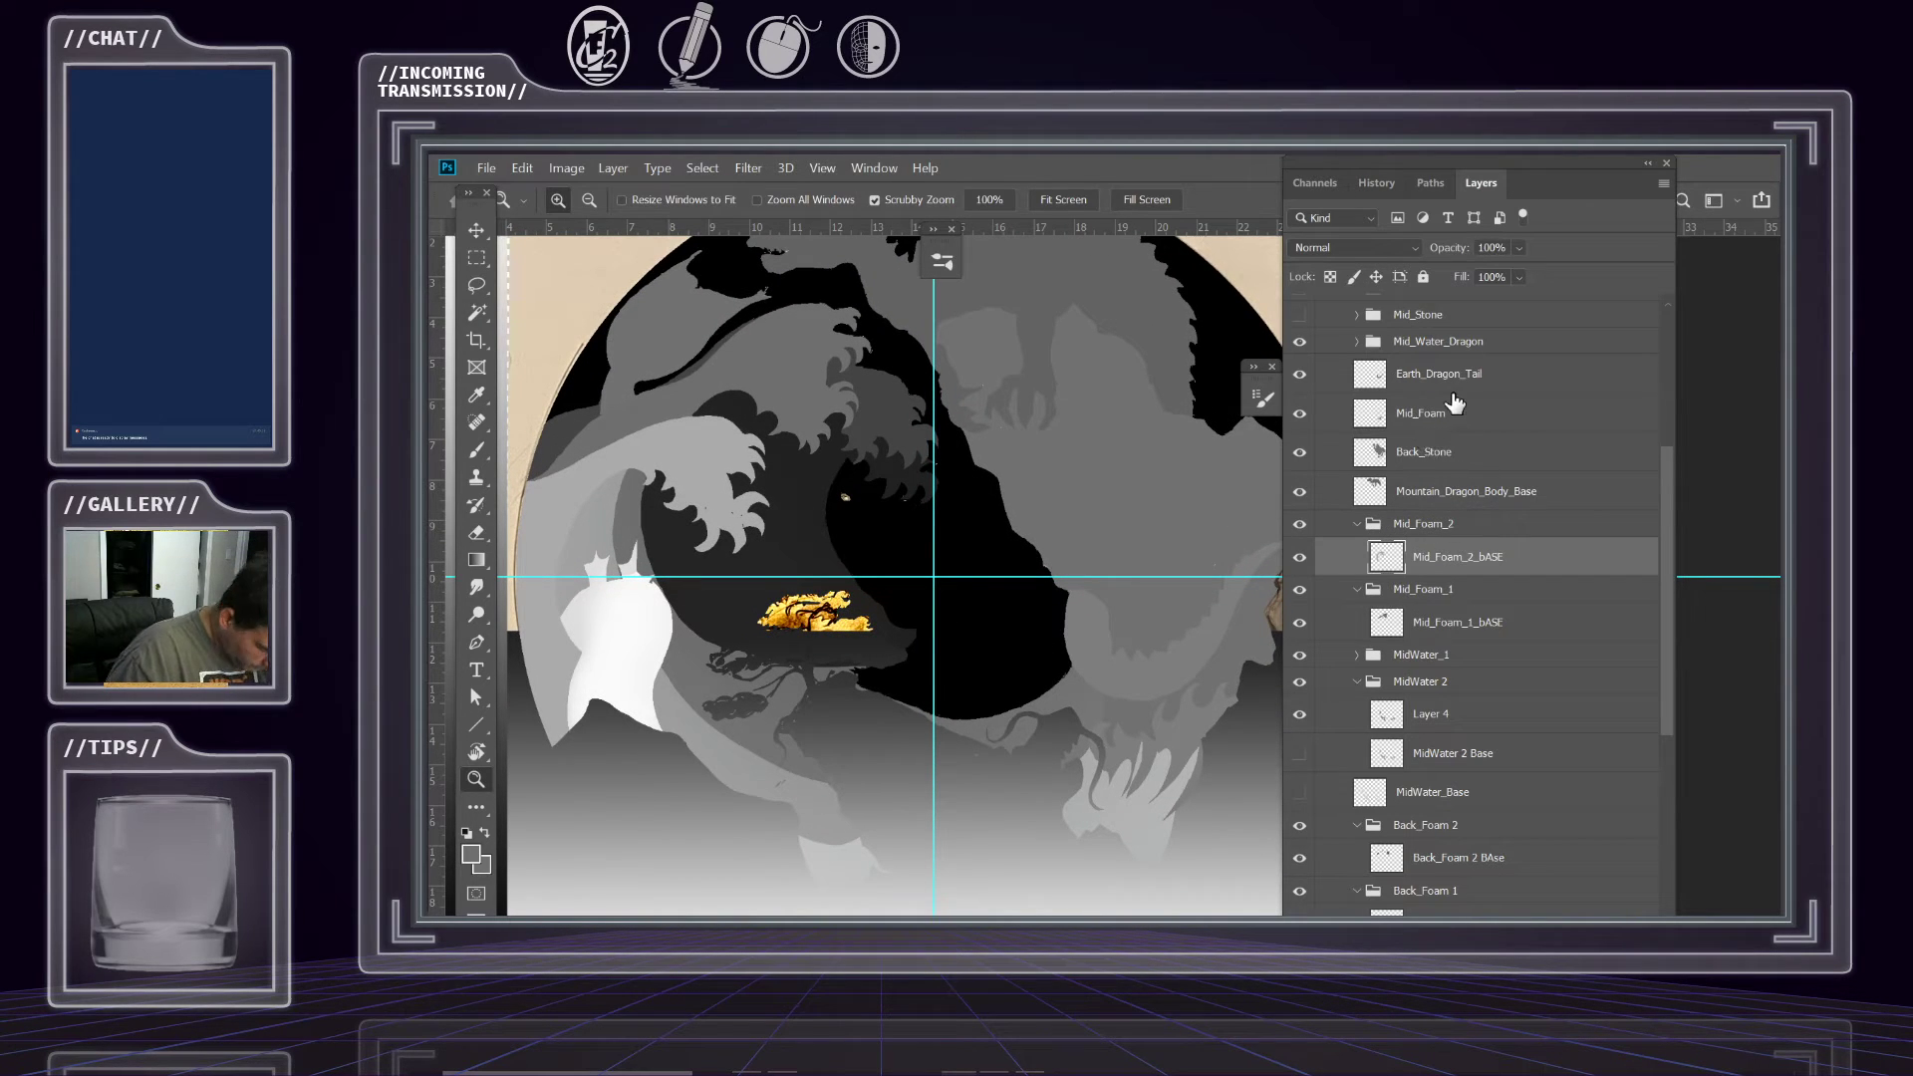
scroll(1425, 364, "up", 3)
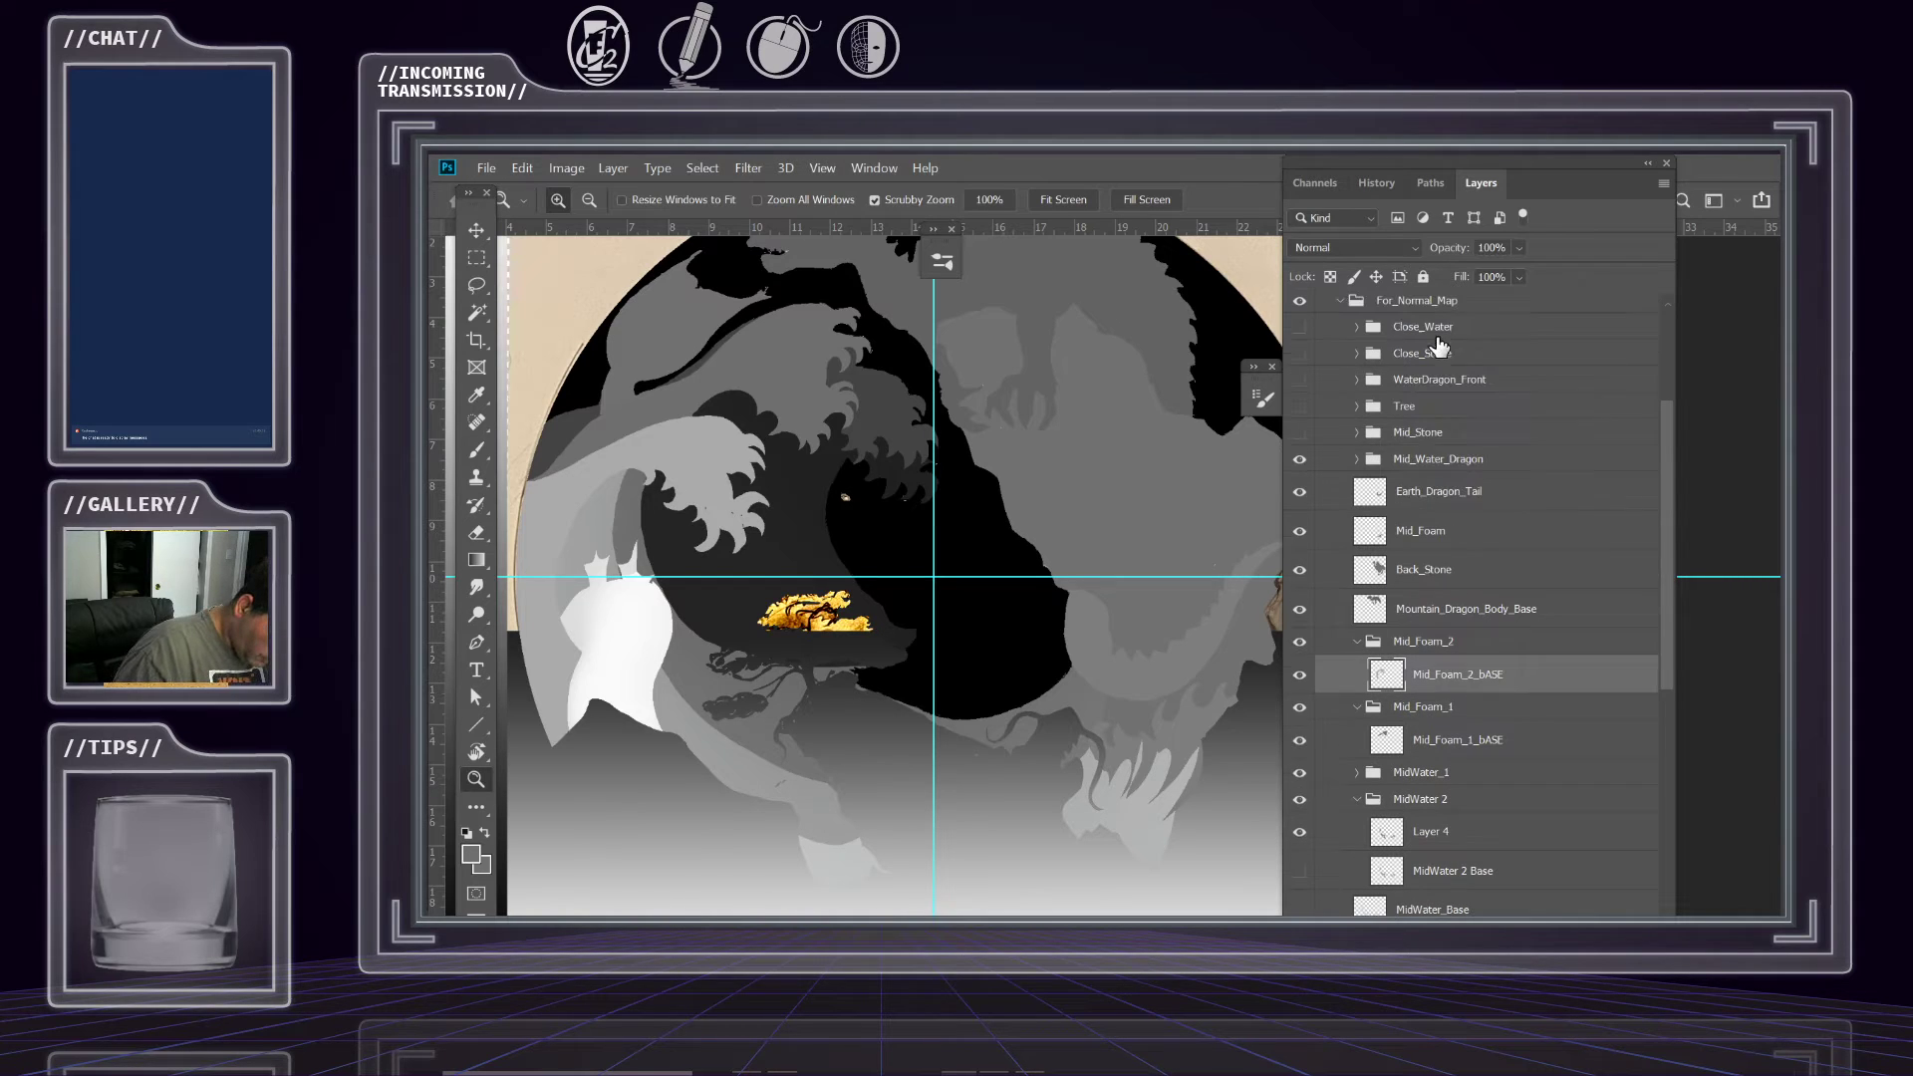
left_click(1426, 498)
left_click(1299, 492)
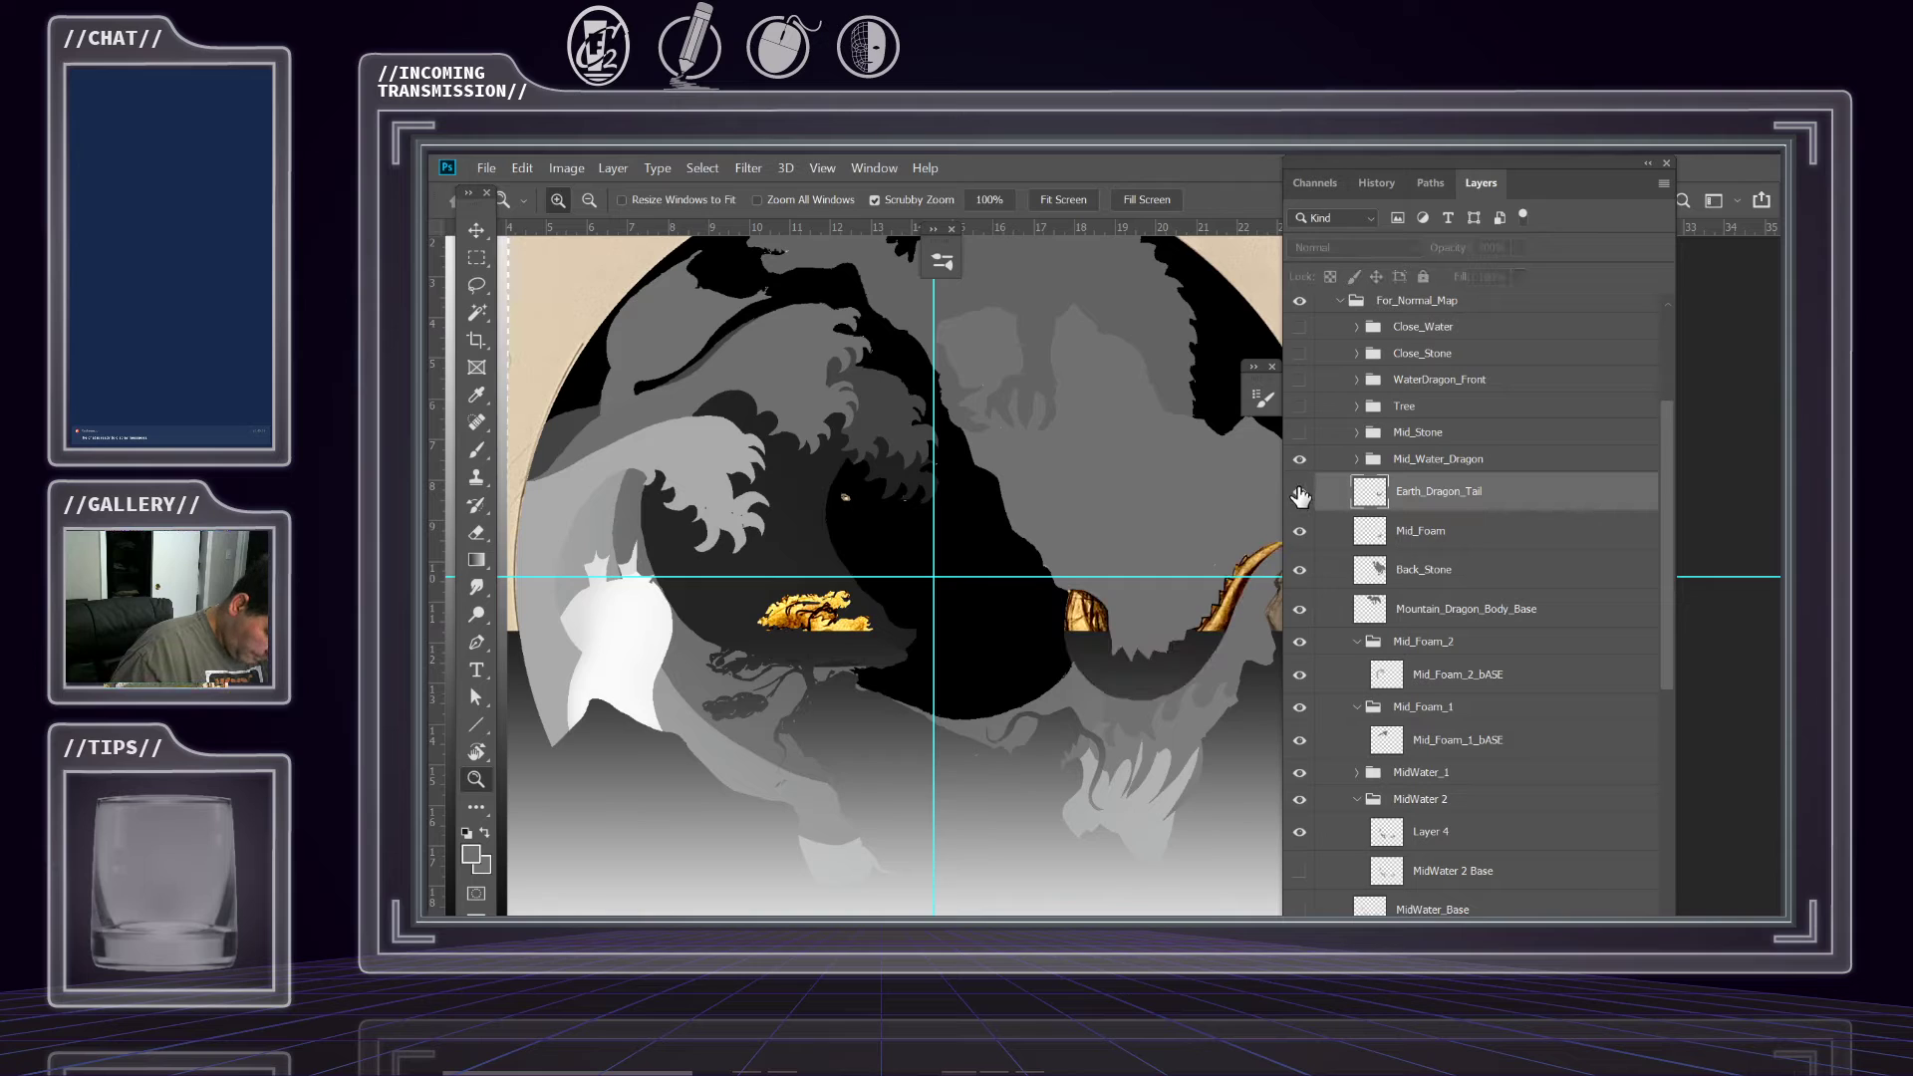
left_click(1300, 494)
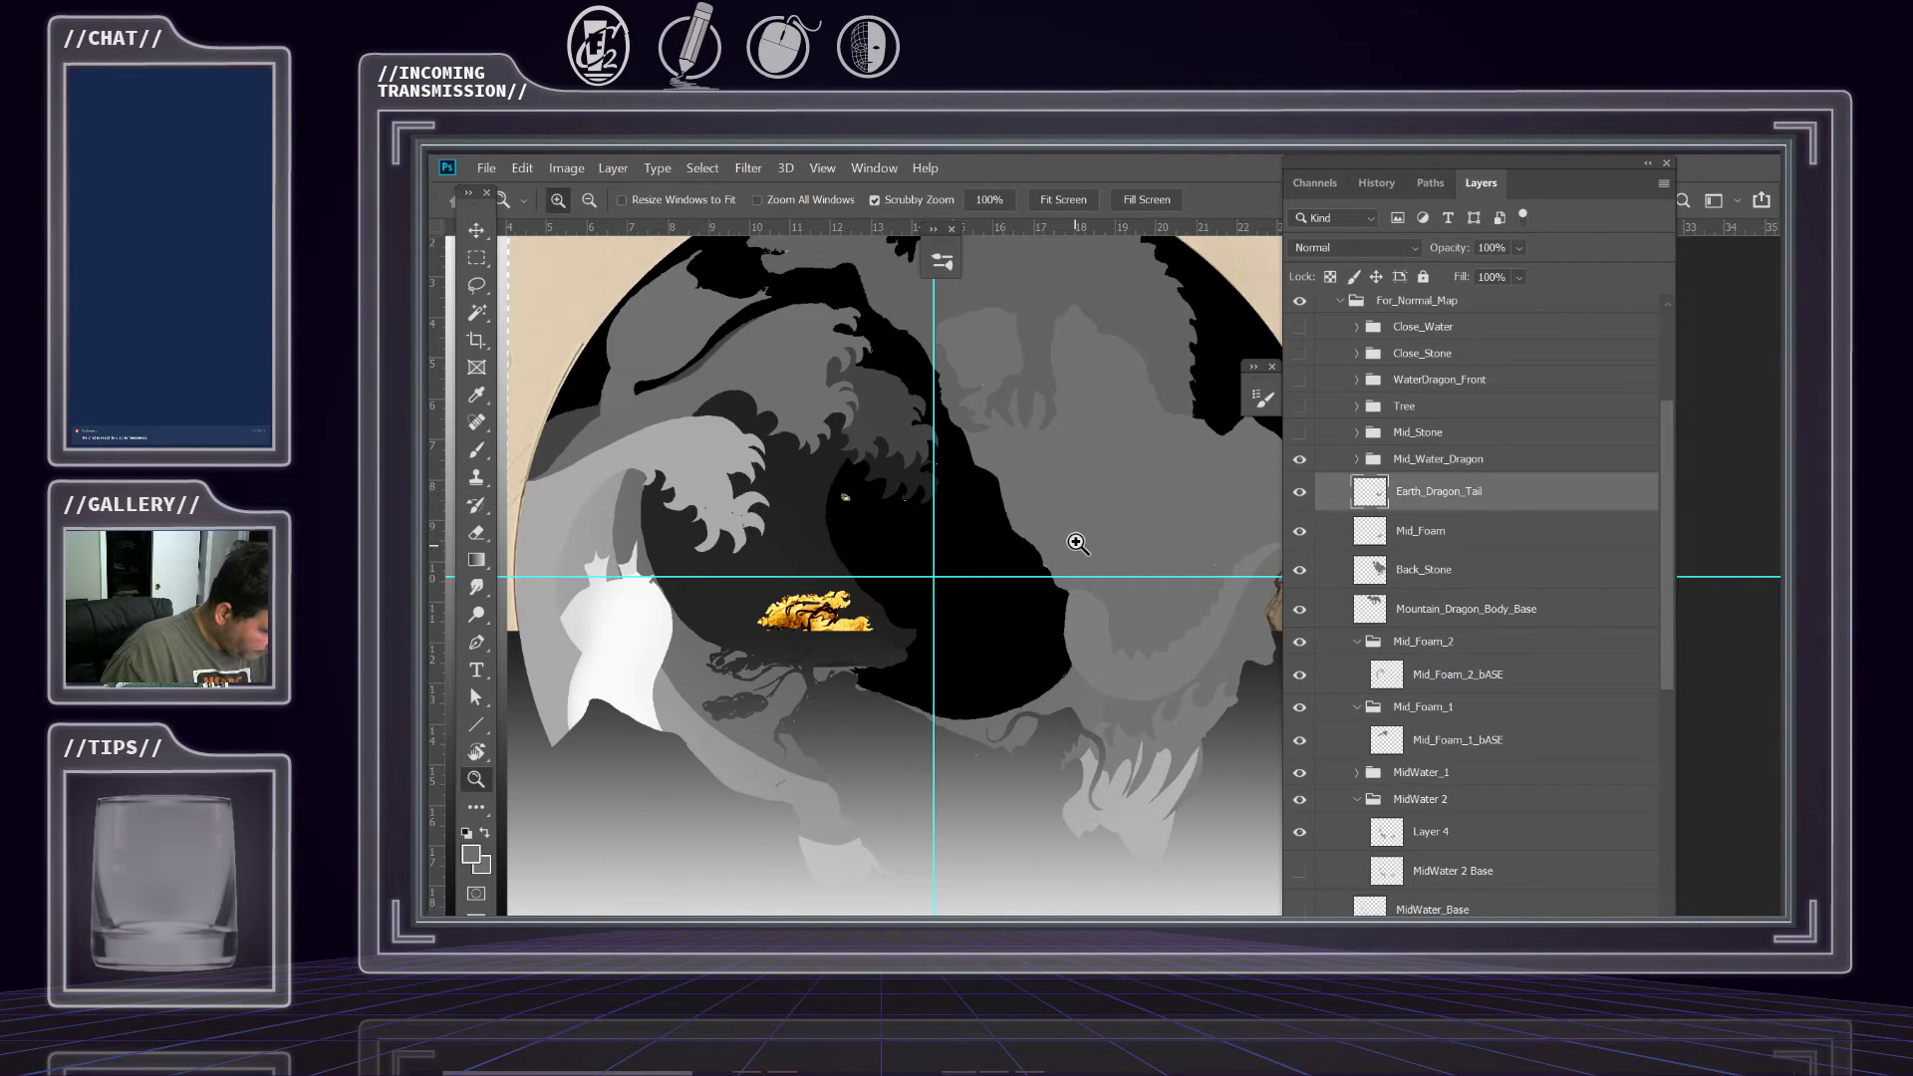
Select the Mid_Foam layer, toggle its visibility to identify its shape, and leave it hidden.
left_click_drag(1149, 572, 982, 515)
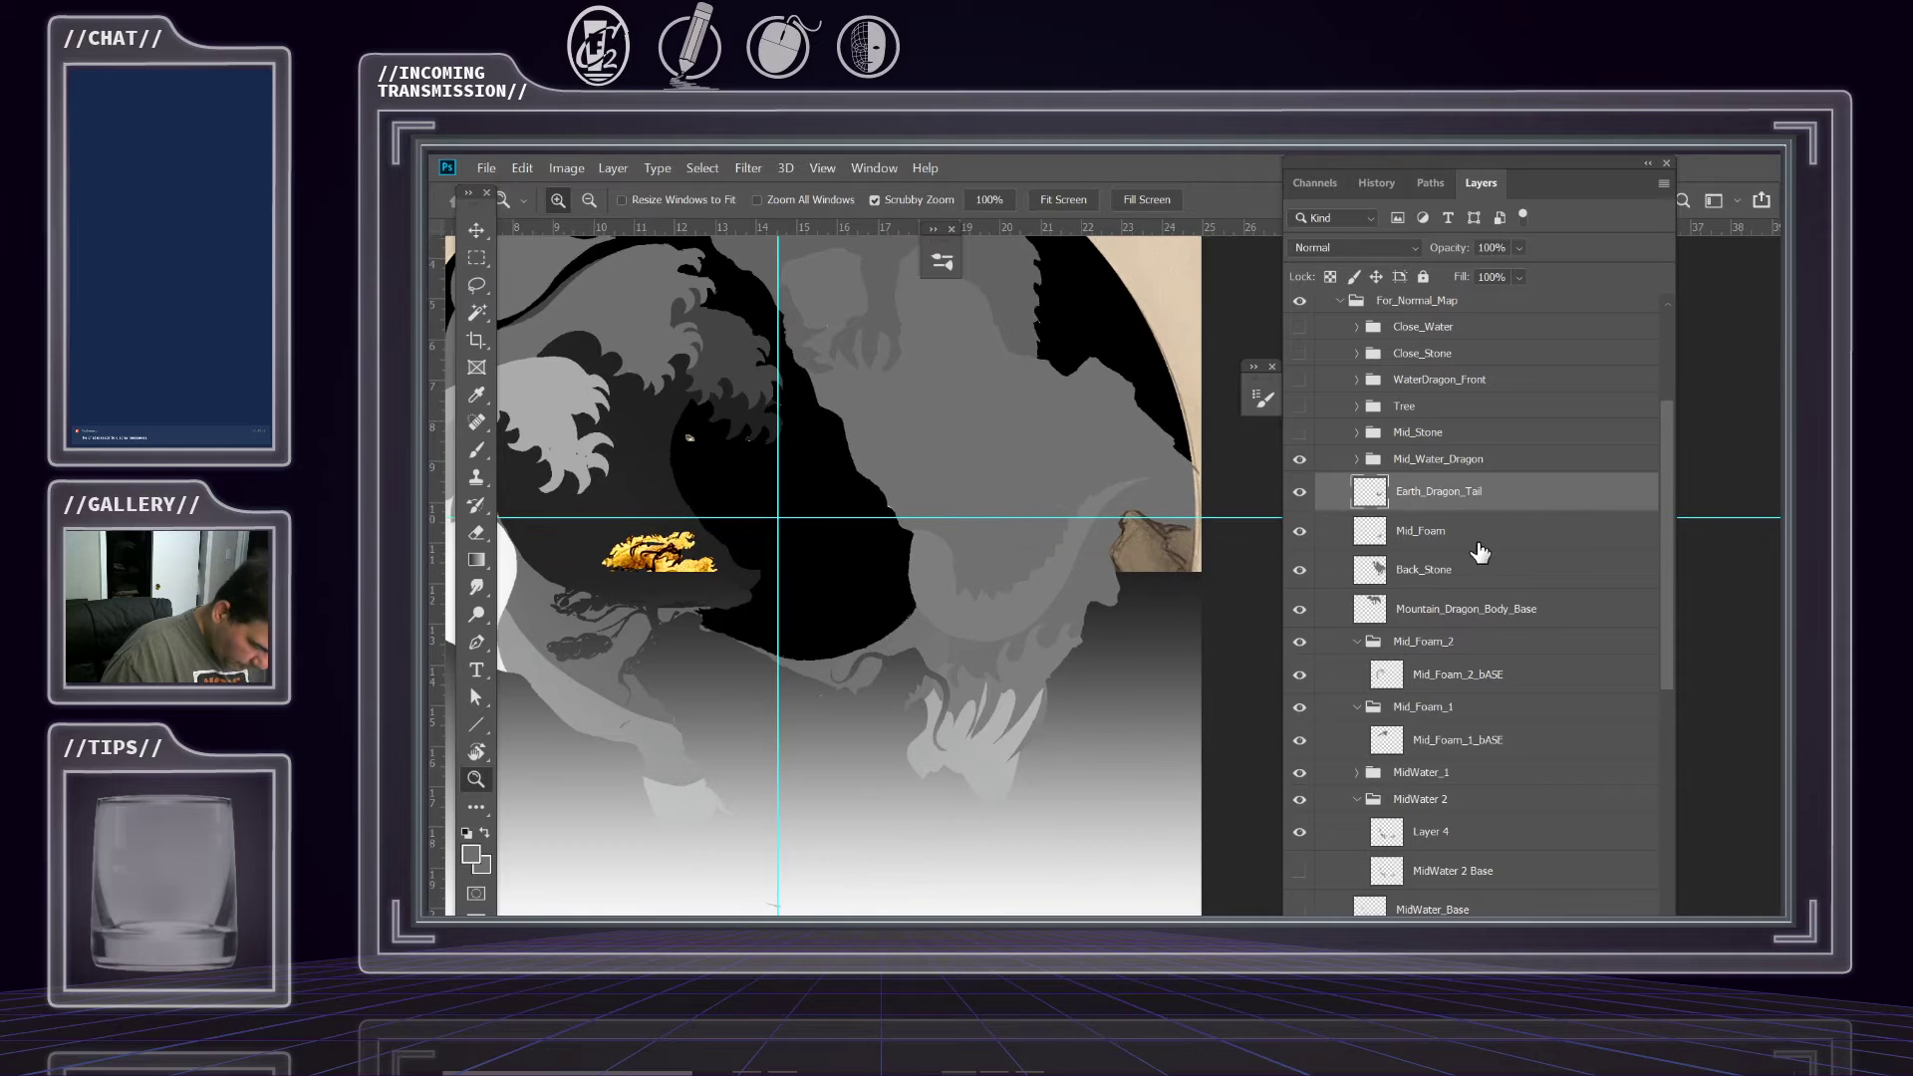
left_click(1430, 539)
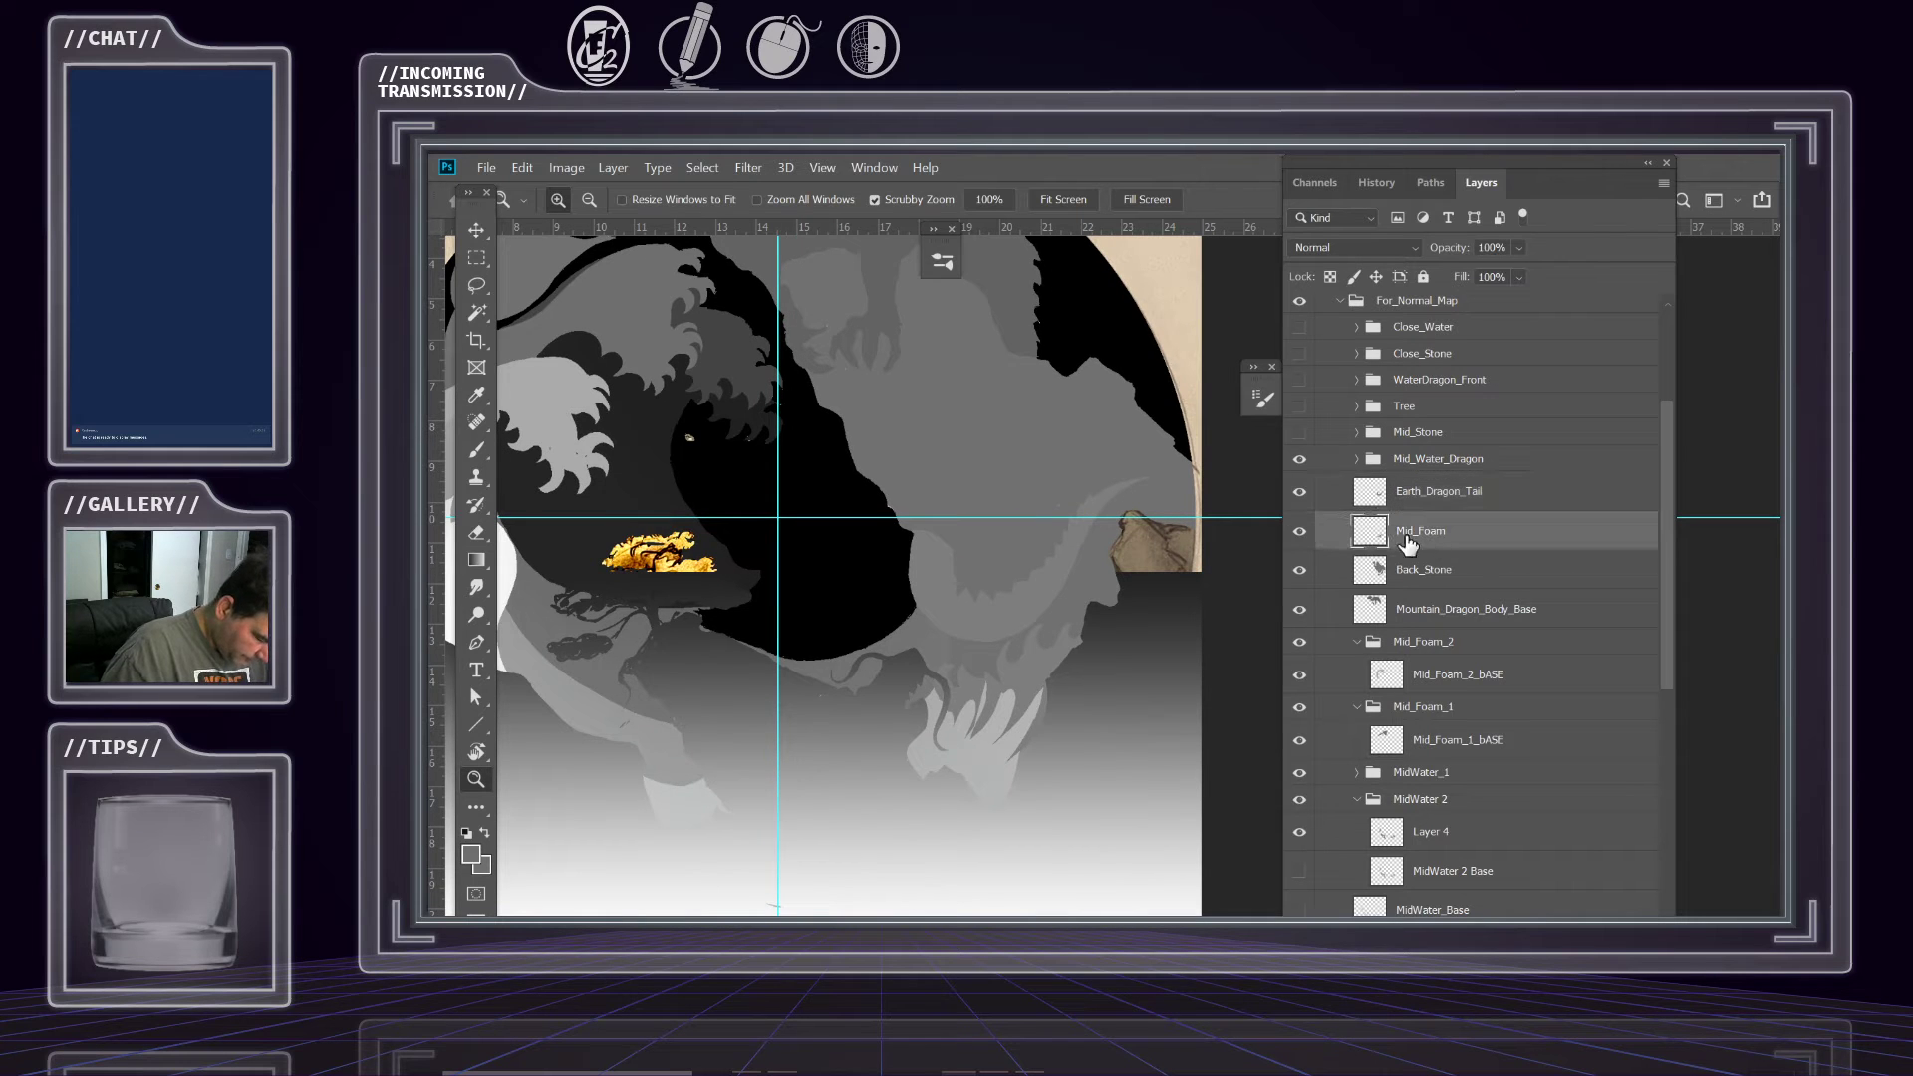
left_click(1297, 534)
left_click(1298, 537)
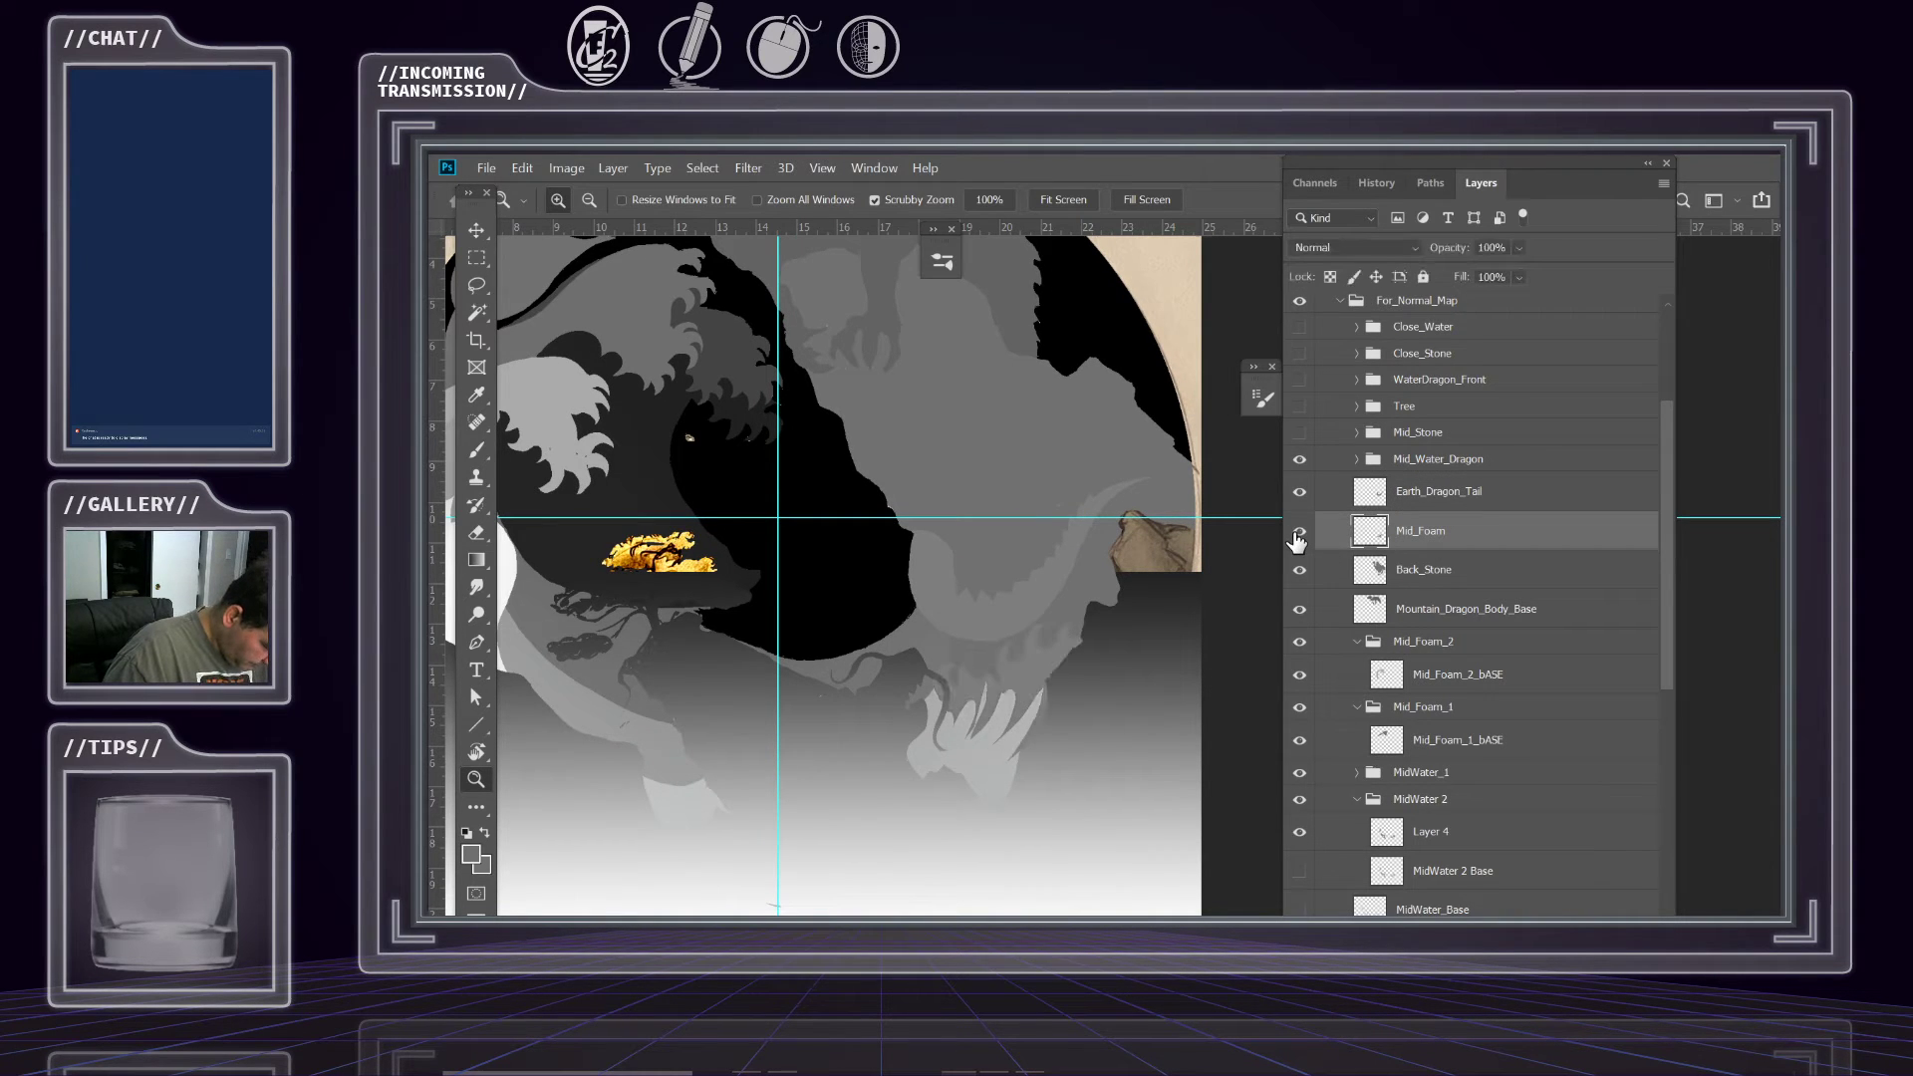
left_click(1298, 535)
Toggle the visibility of the Back_Stone and Mountain_Dragon_Body_Base layers in turn to tell the rock from the dragon's body.
left_click(1445, 572)
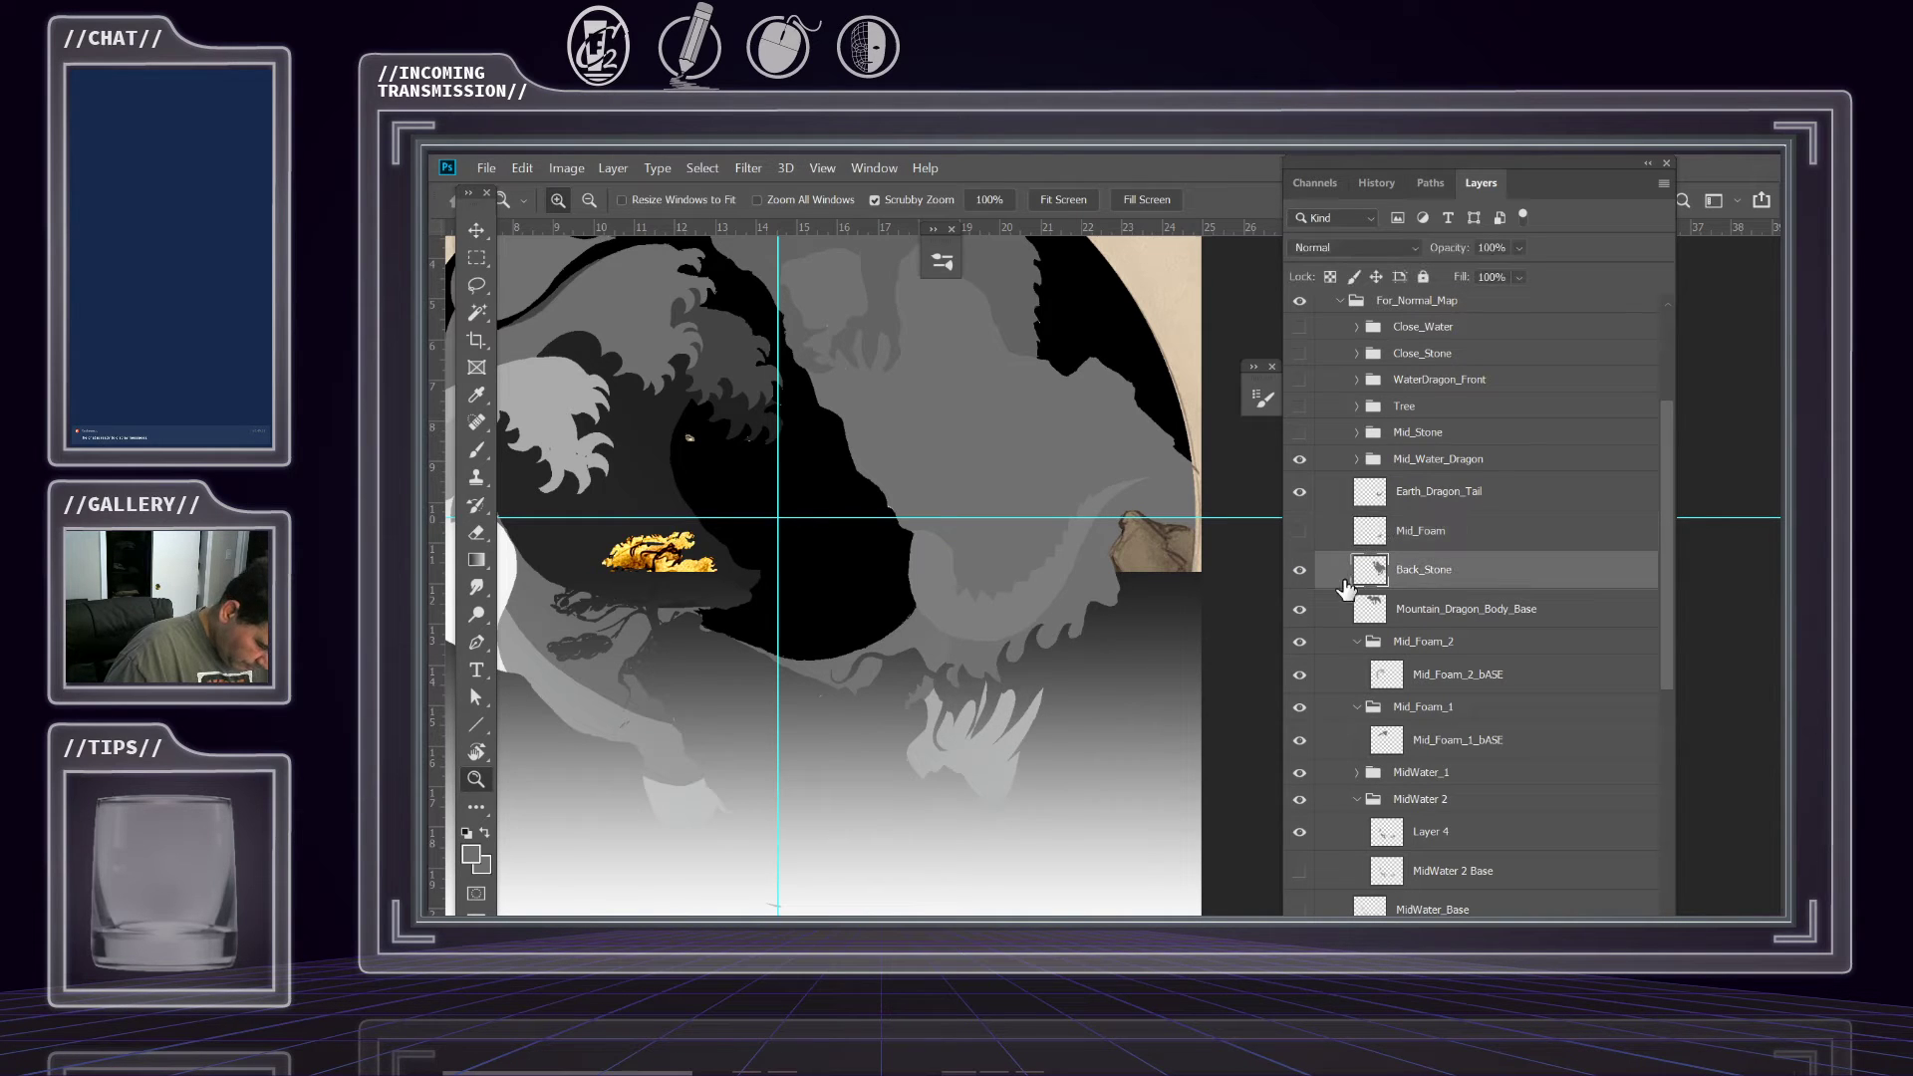
left_click(1298, 573)
left_click(1297, 572)
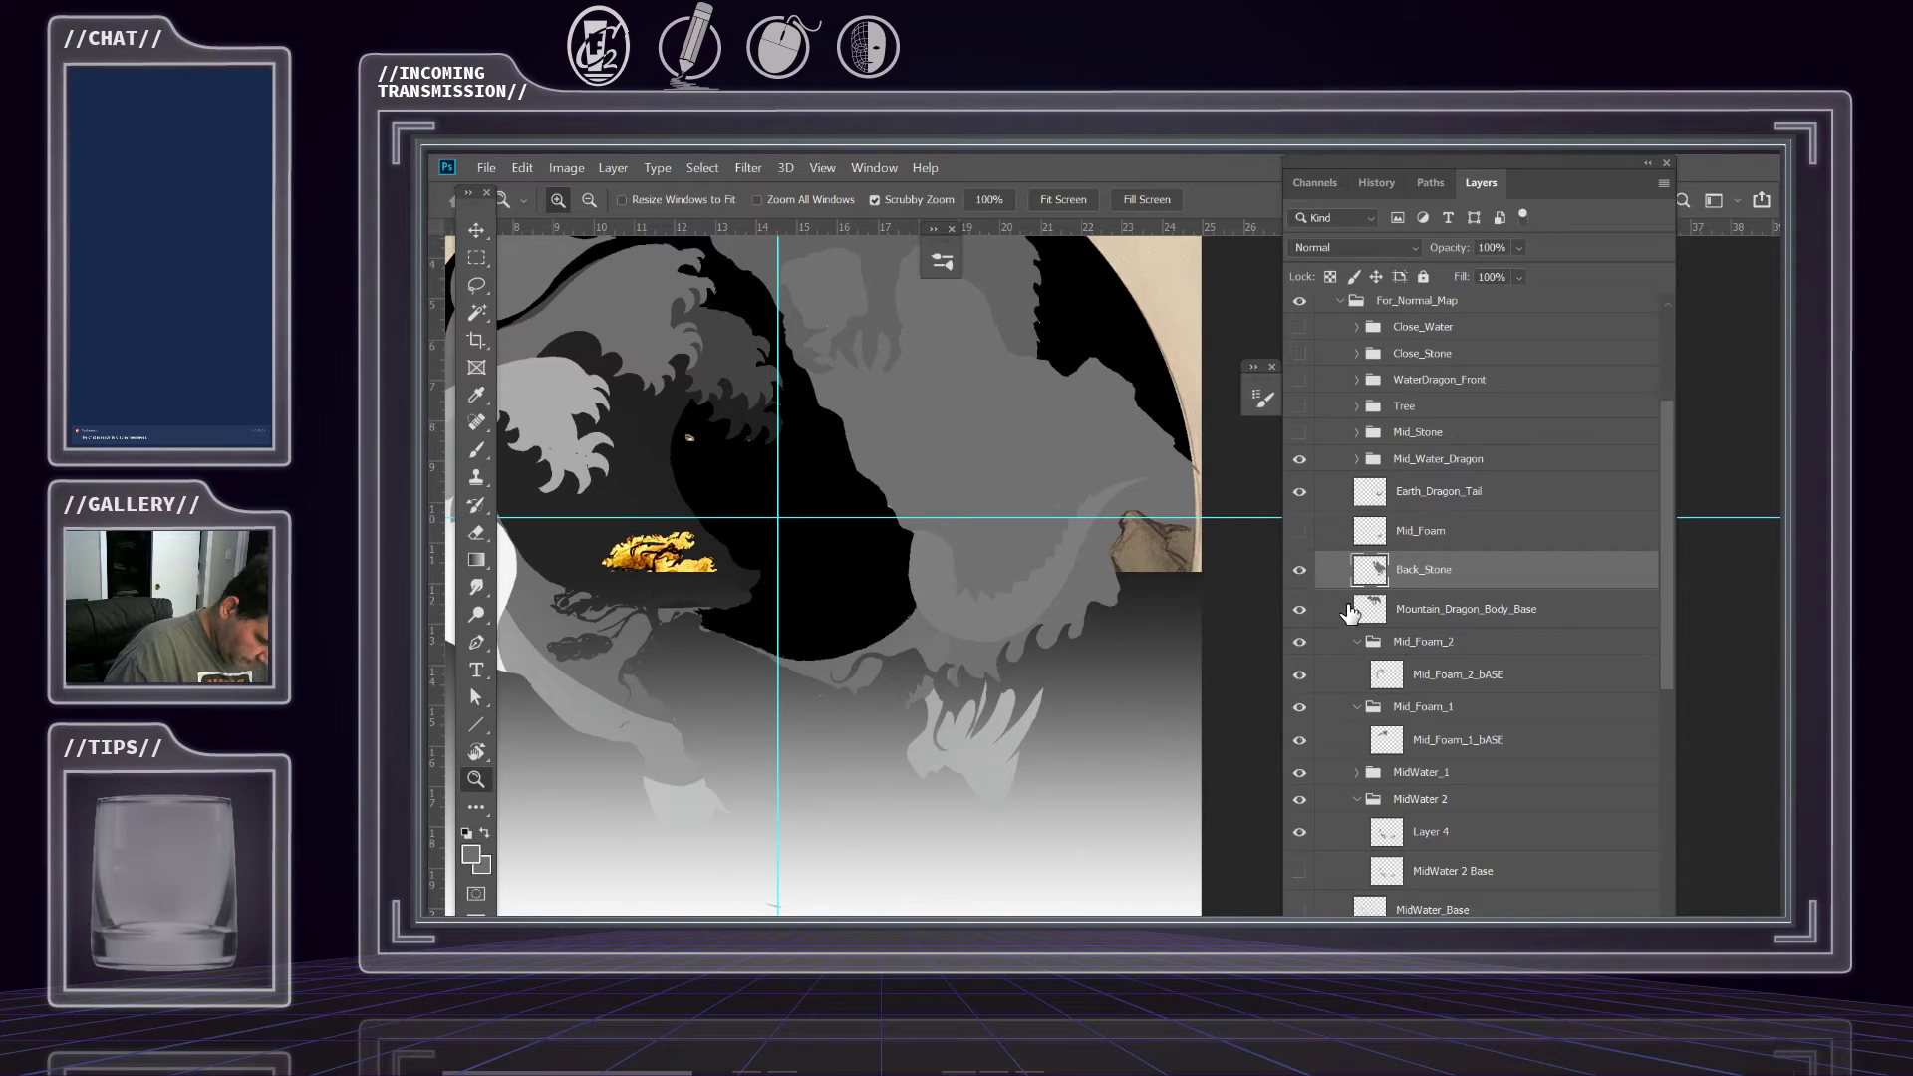
left_click(1438, 623)
left_click(1298, 617)
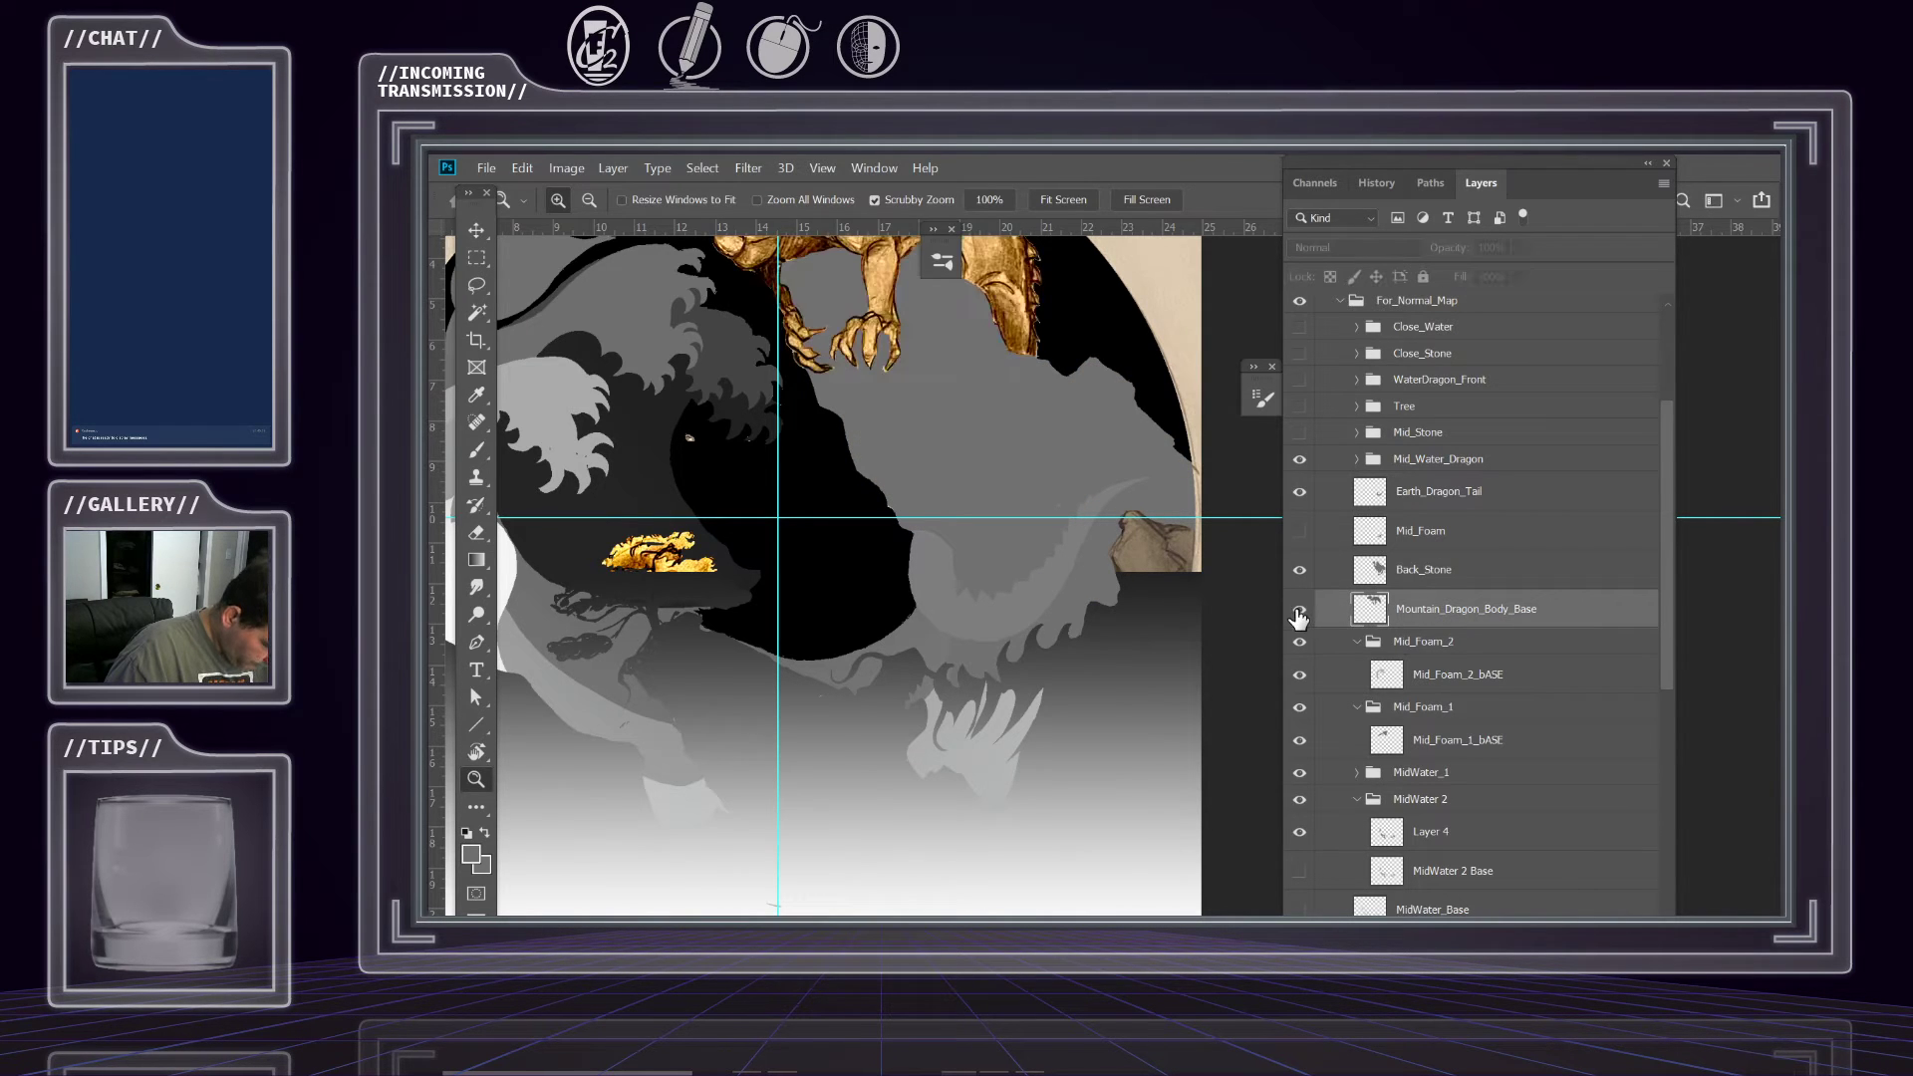
left_click(1298, 617)
Darken the Back_Stone layer with Hue/Saturation at Lightness -26.
left_click(1435, 582)
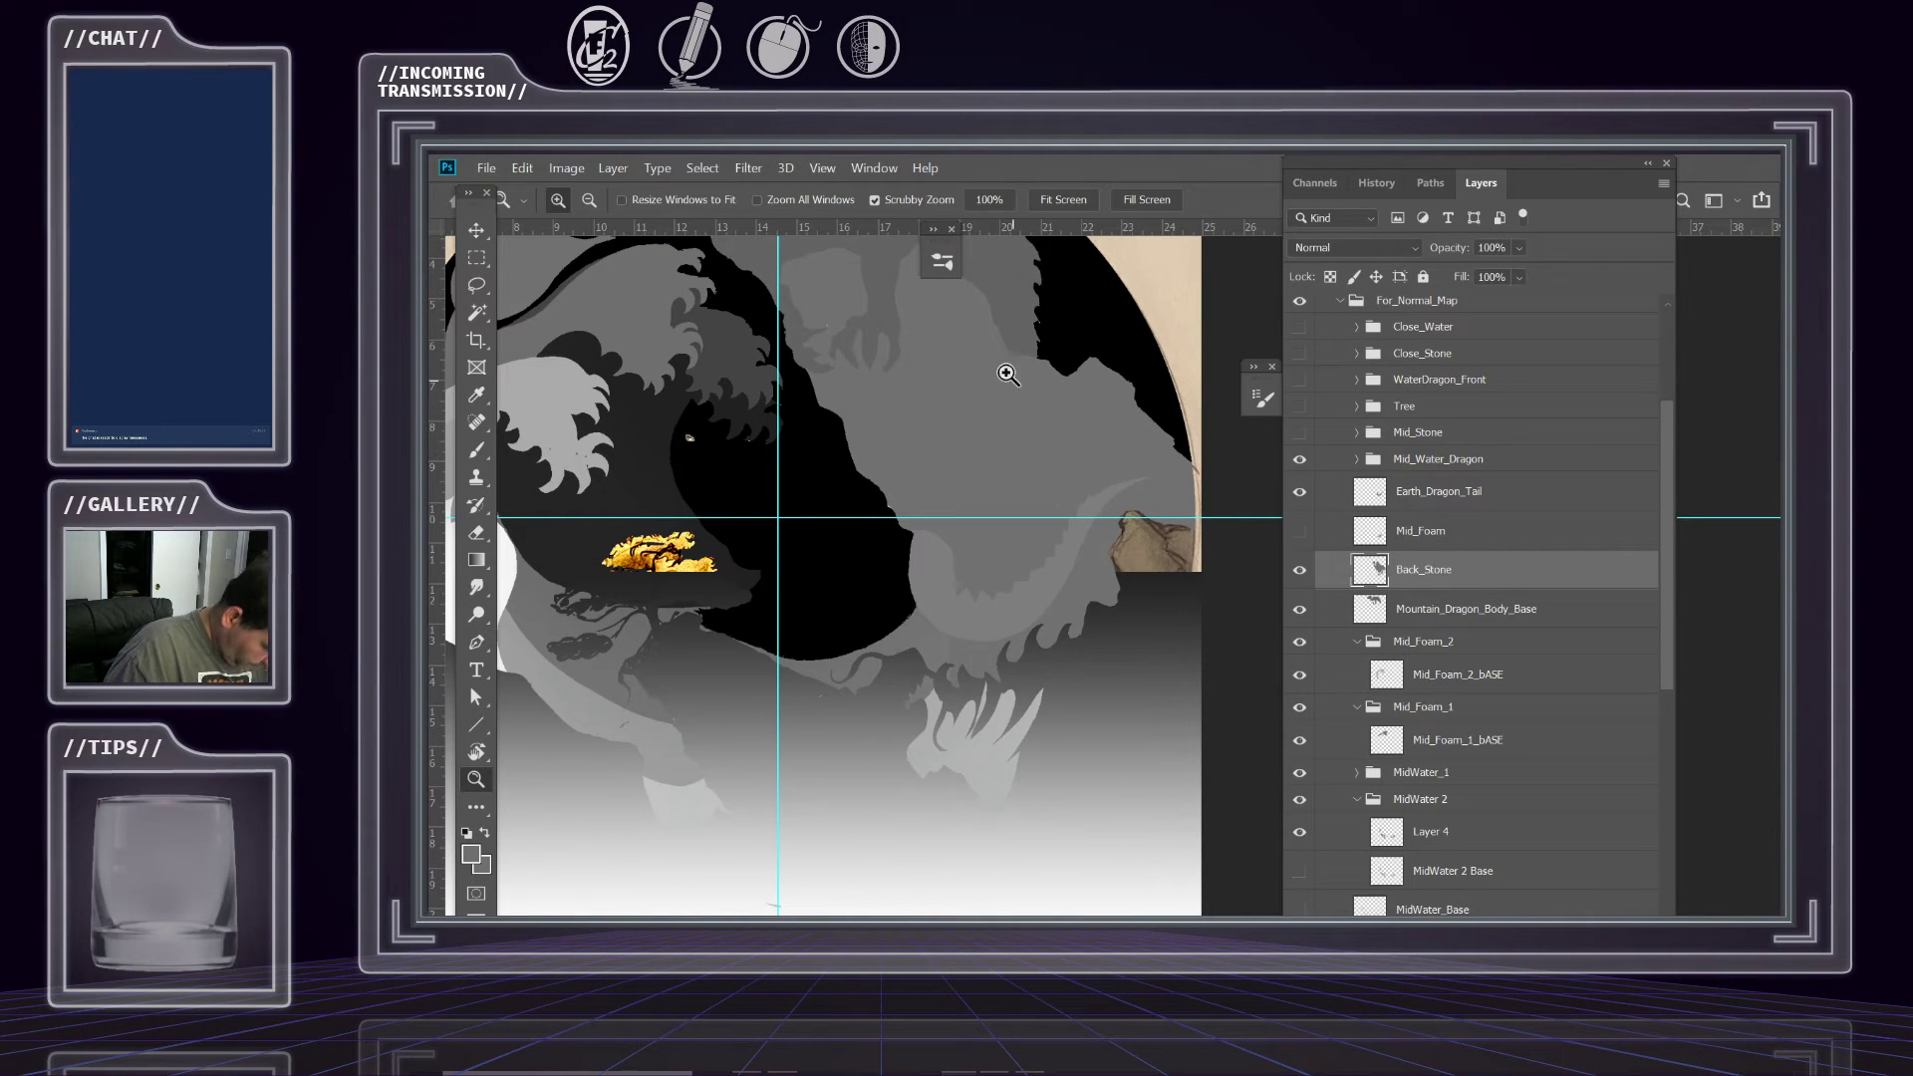
left_click(561, 169)
mouse_move(648, 221)
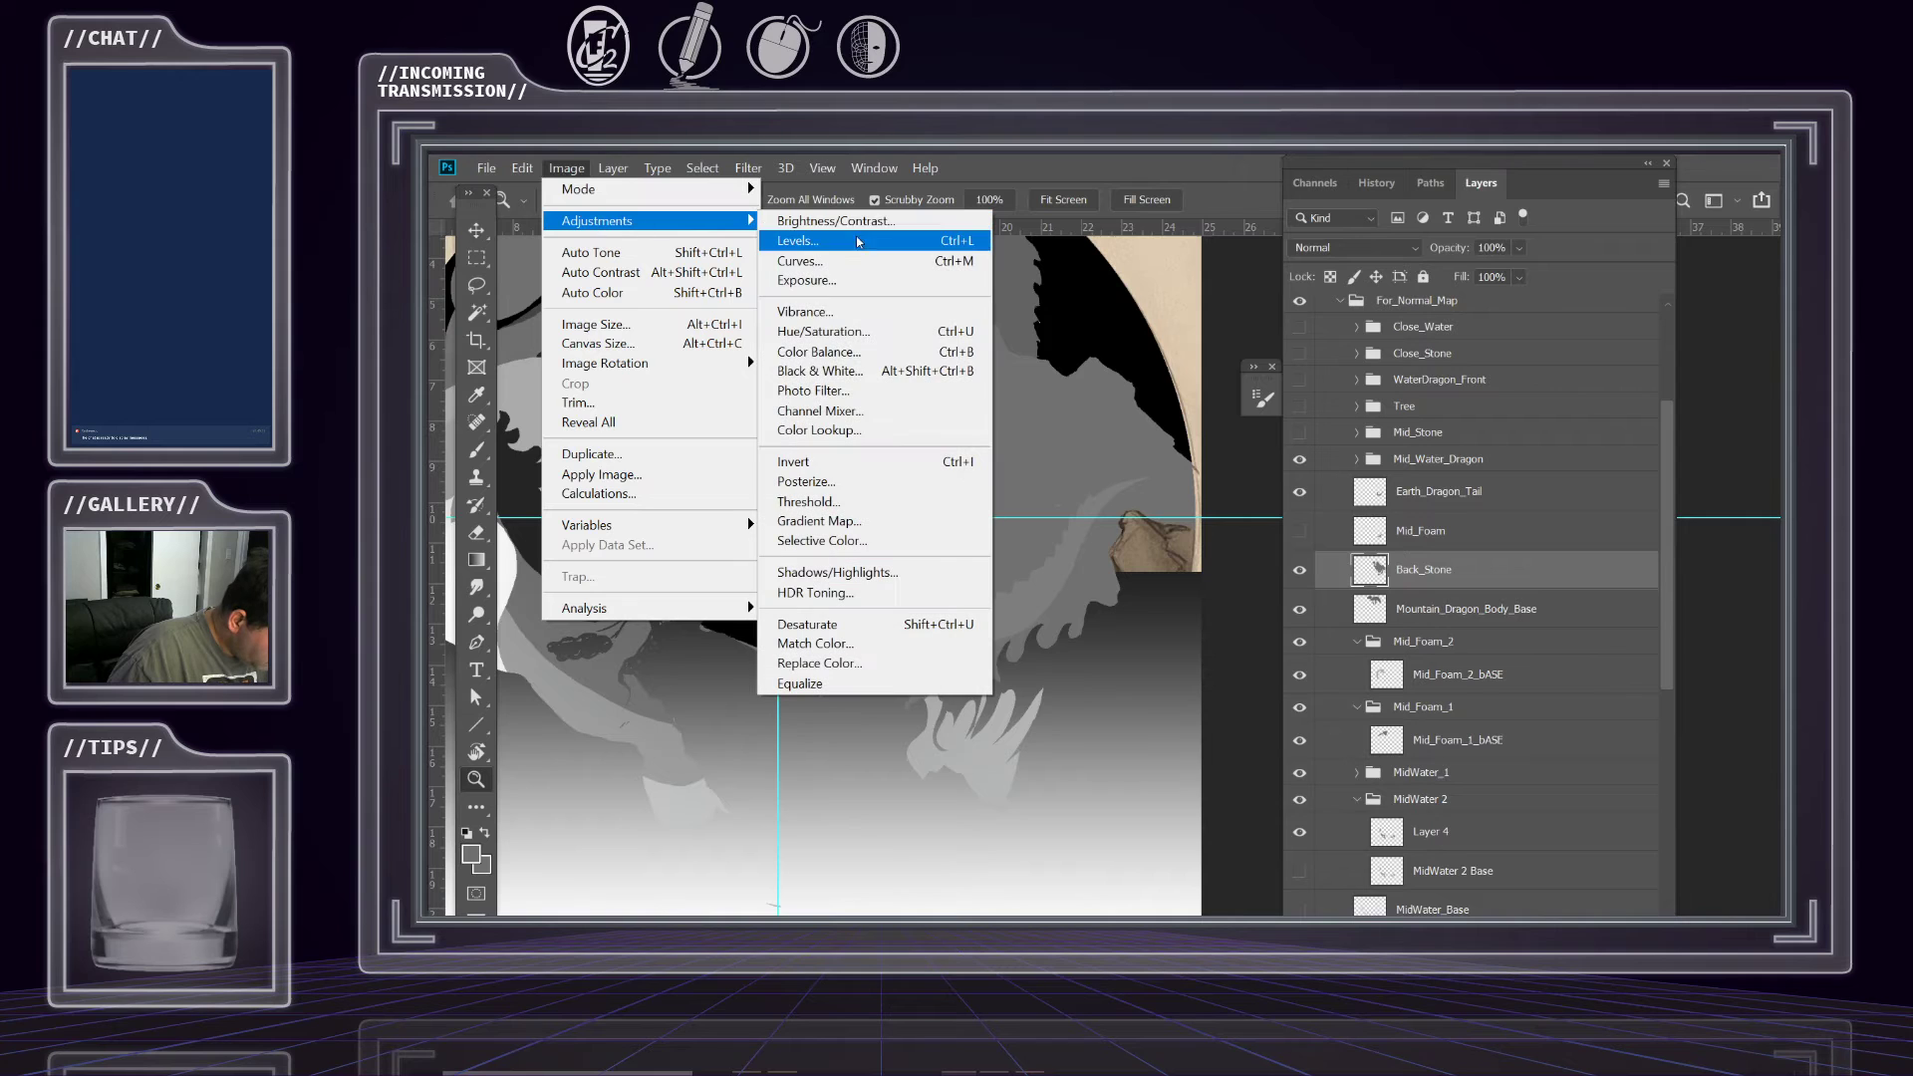
left_click(831, 333)
left_click(1379, 539)
left_click_drag(1380, 541, 1365, 547)
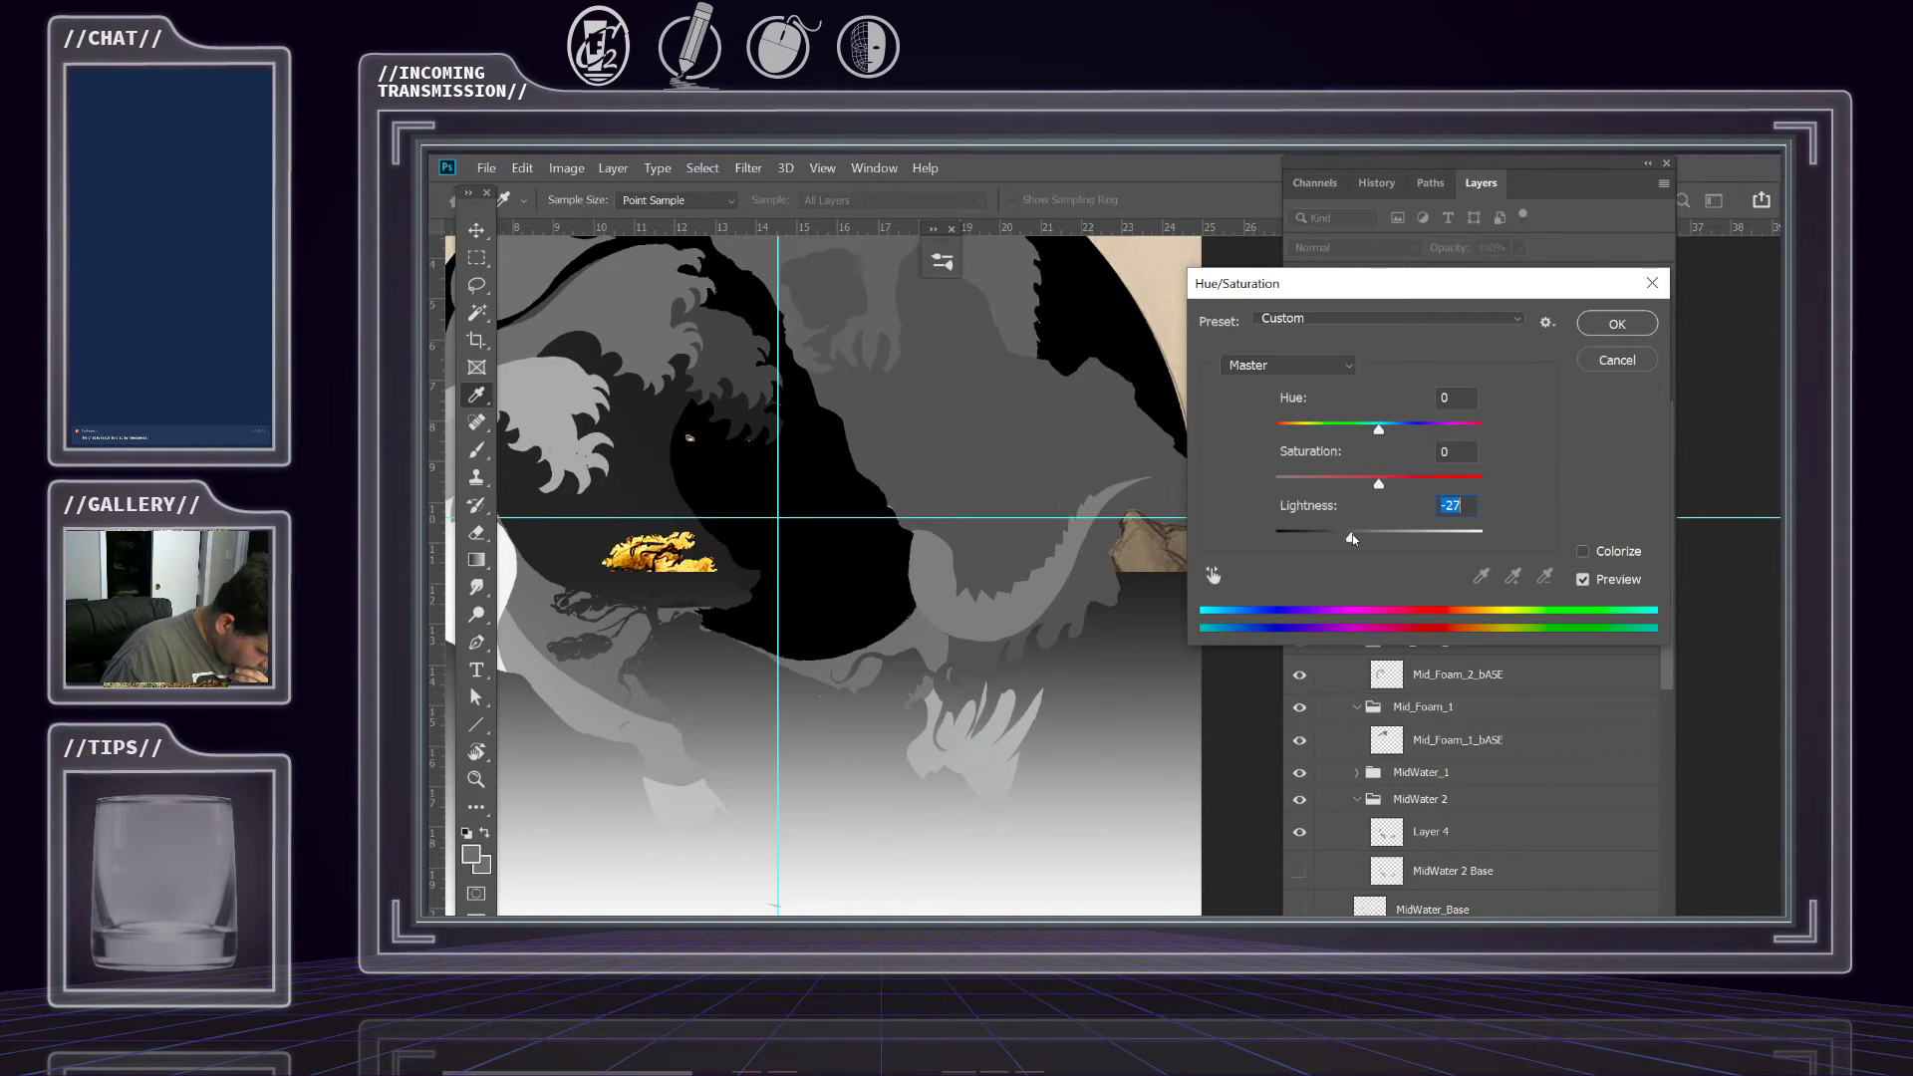
left_click_drag(1352, 539, 1345, 538)
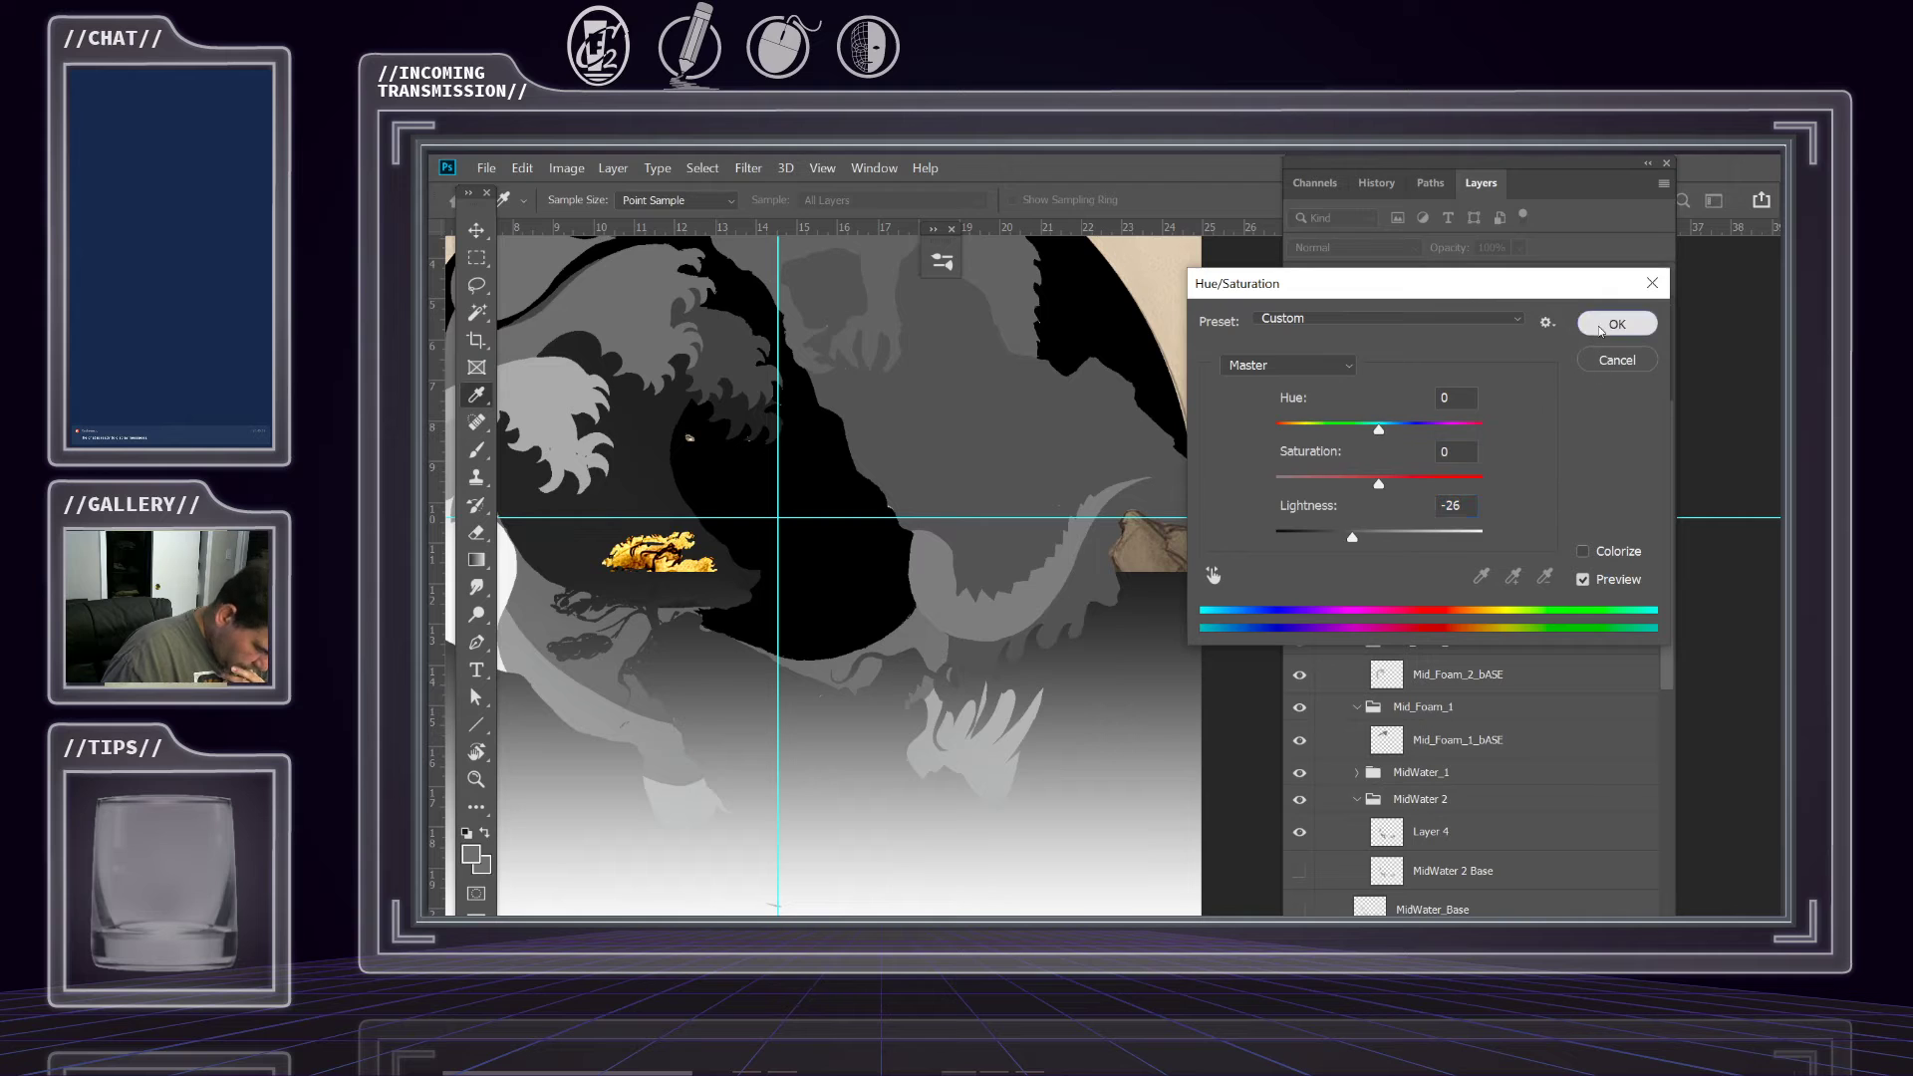
left_click(1615, 324)
key("z")
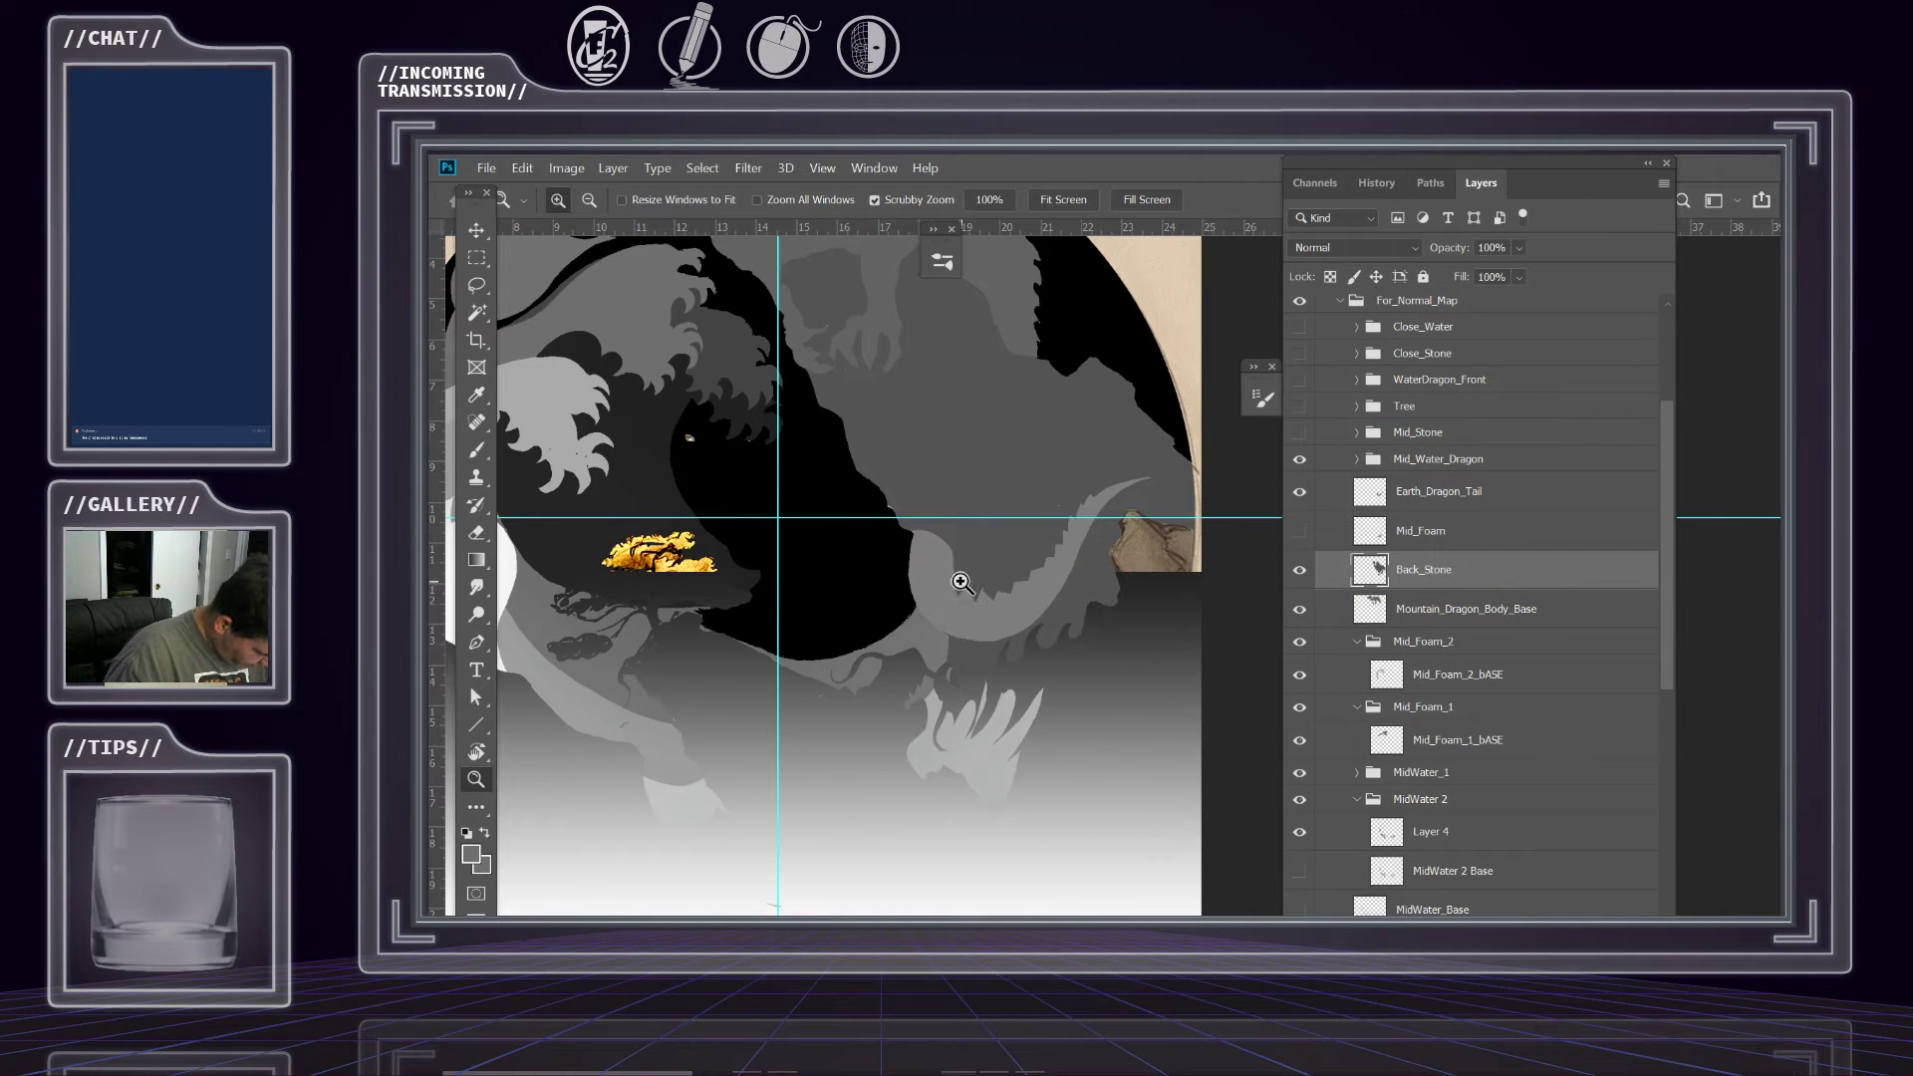
Pick the water shape beside the base of the dragon's tail and toggle Layer 4 in MidWater 2 to check its extent.
key("w")
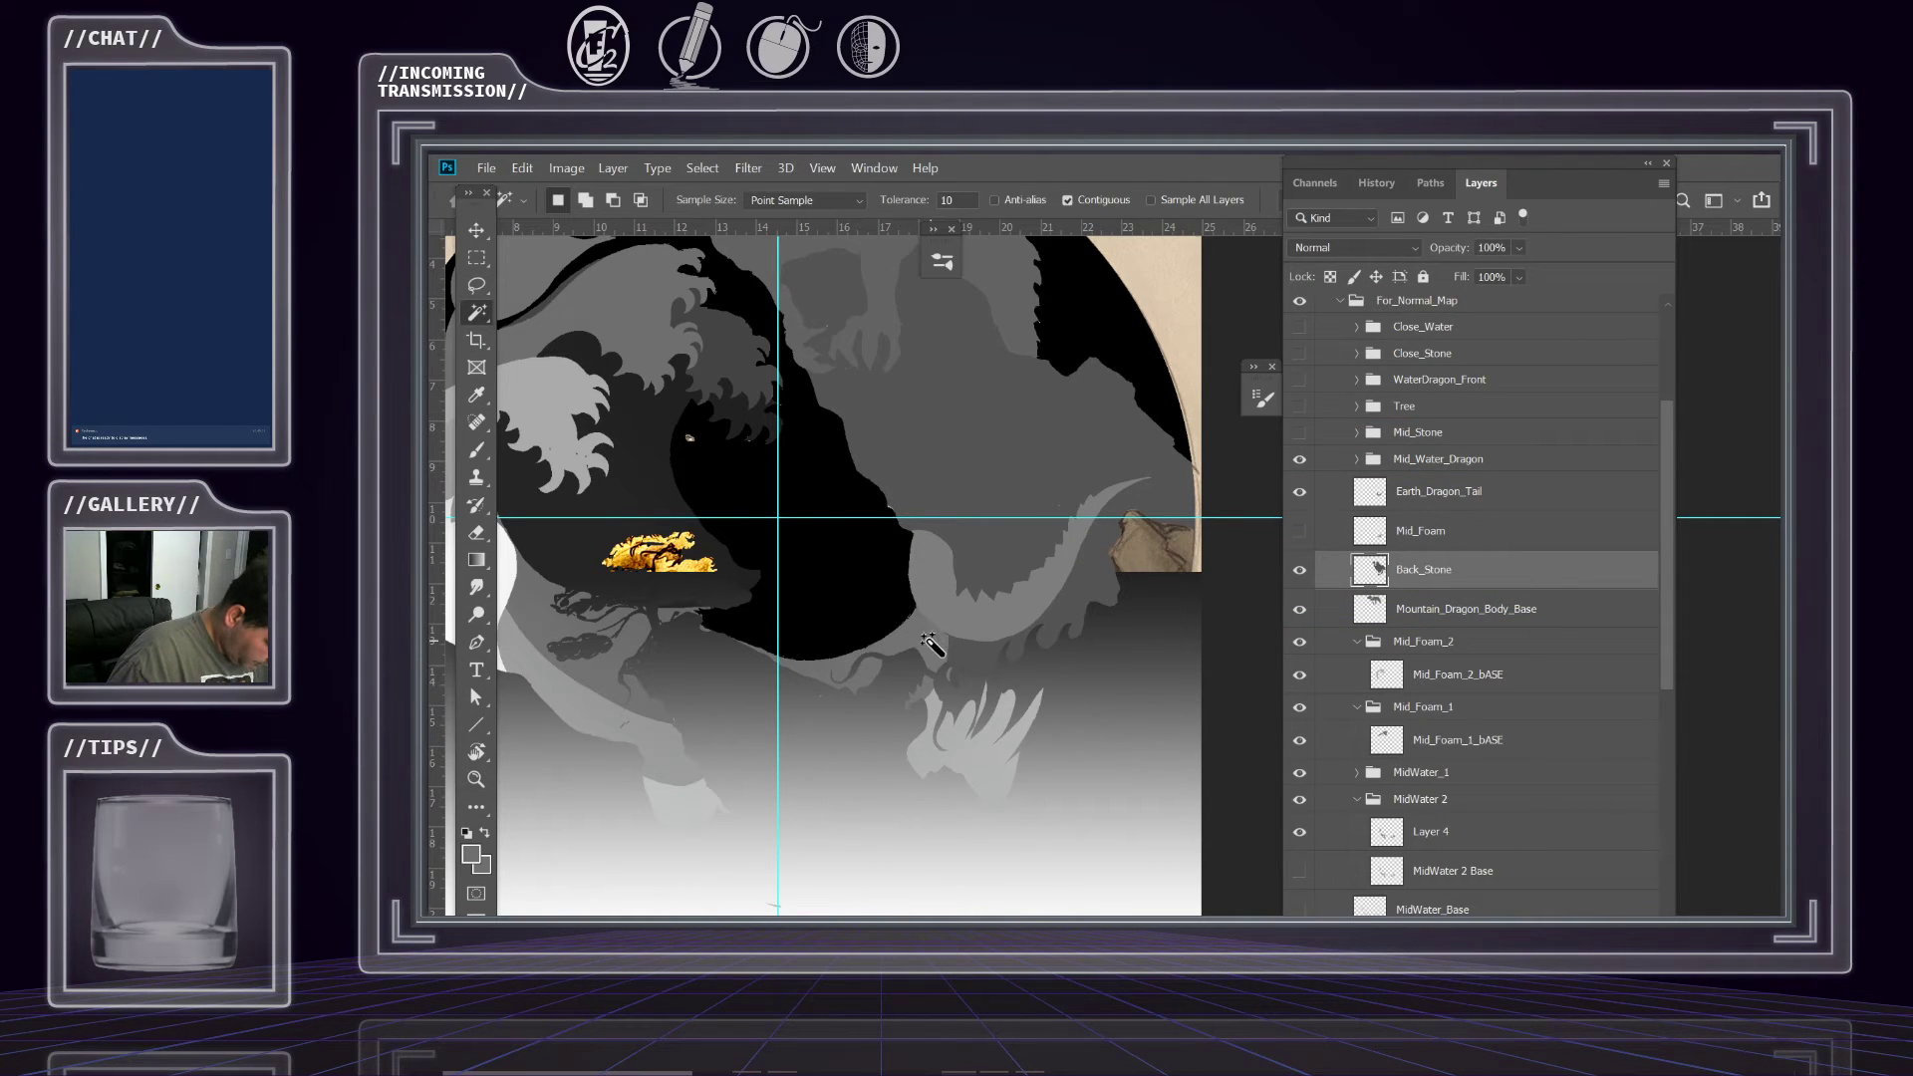
left_click(482, 226)
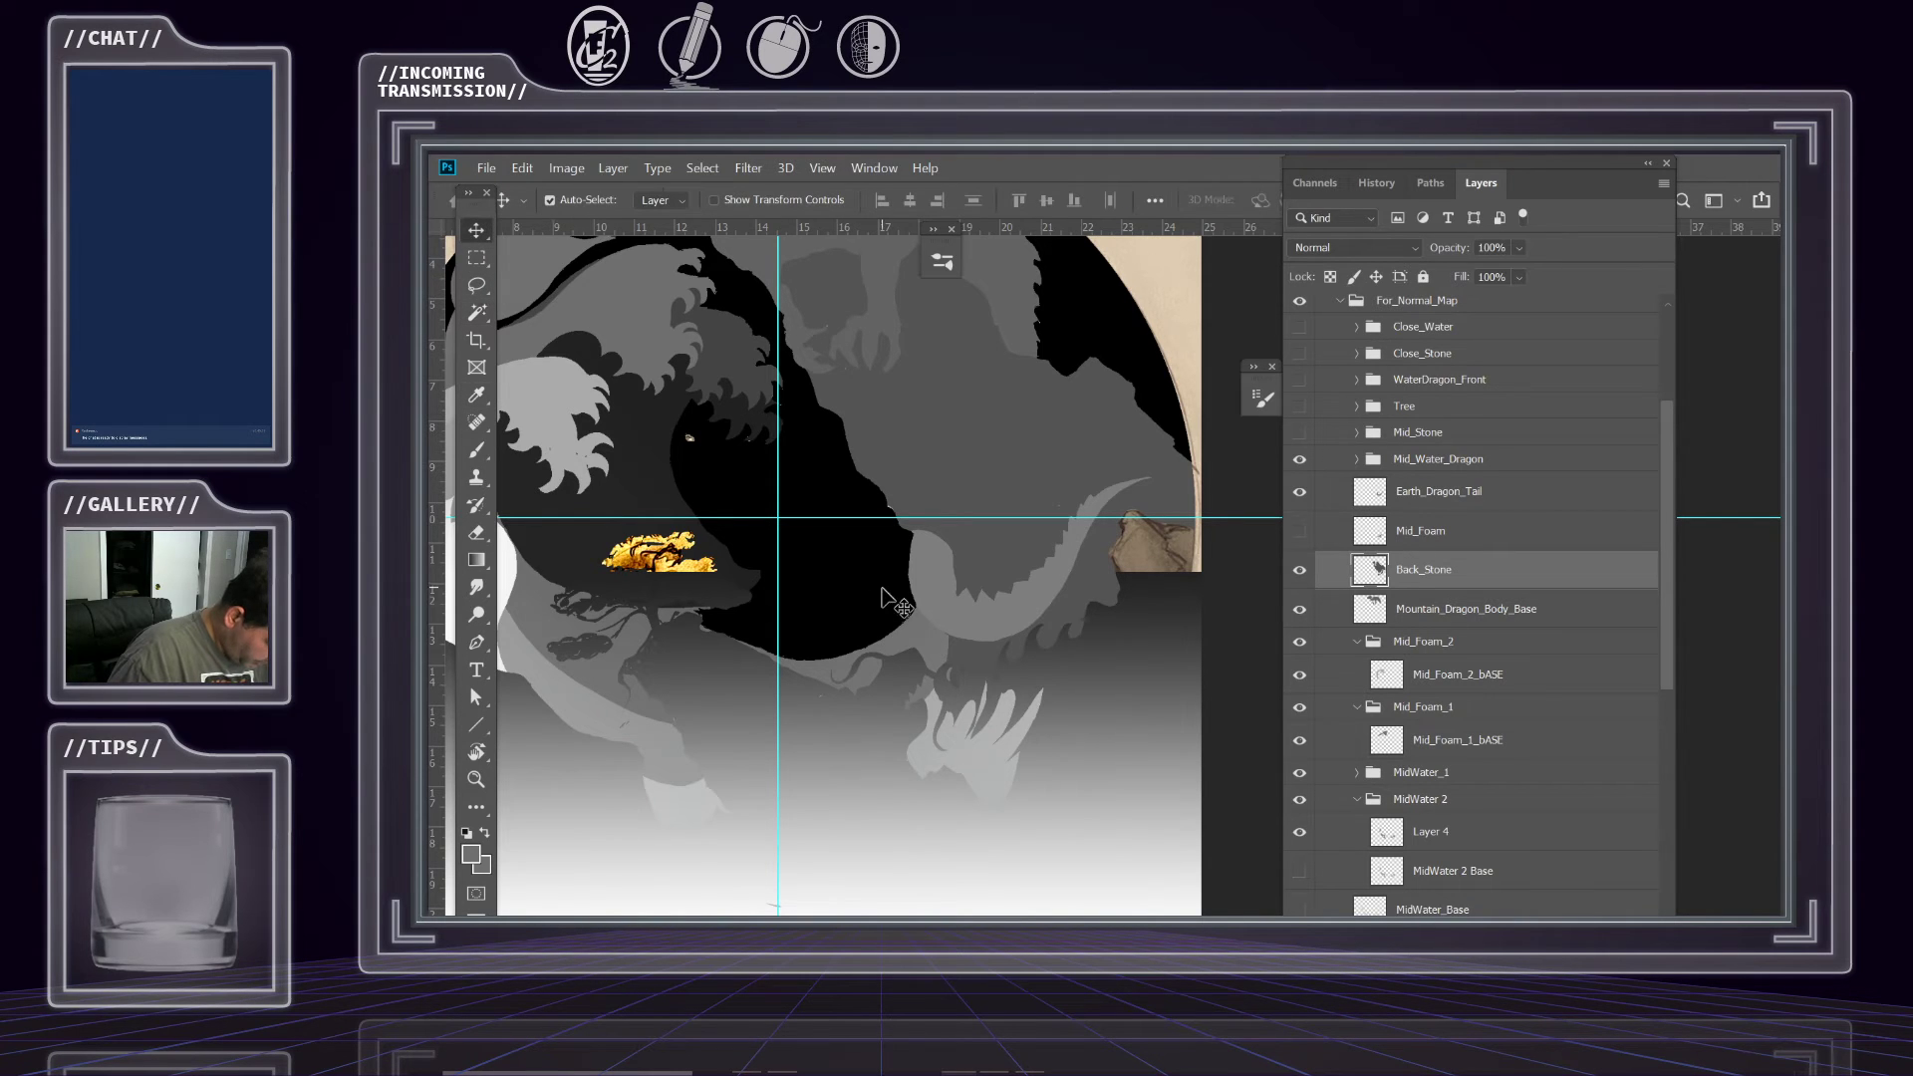
left_click(919, 640)
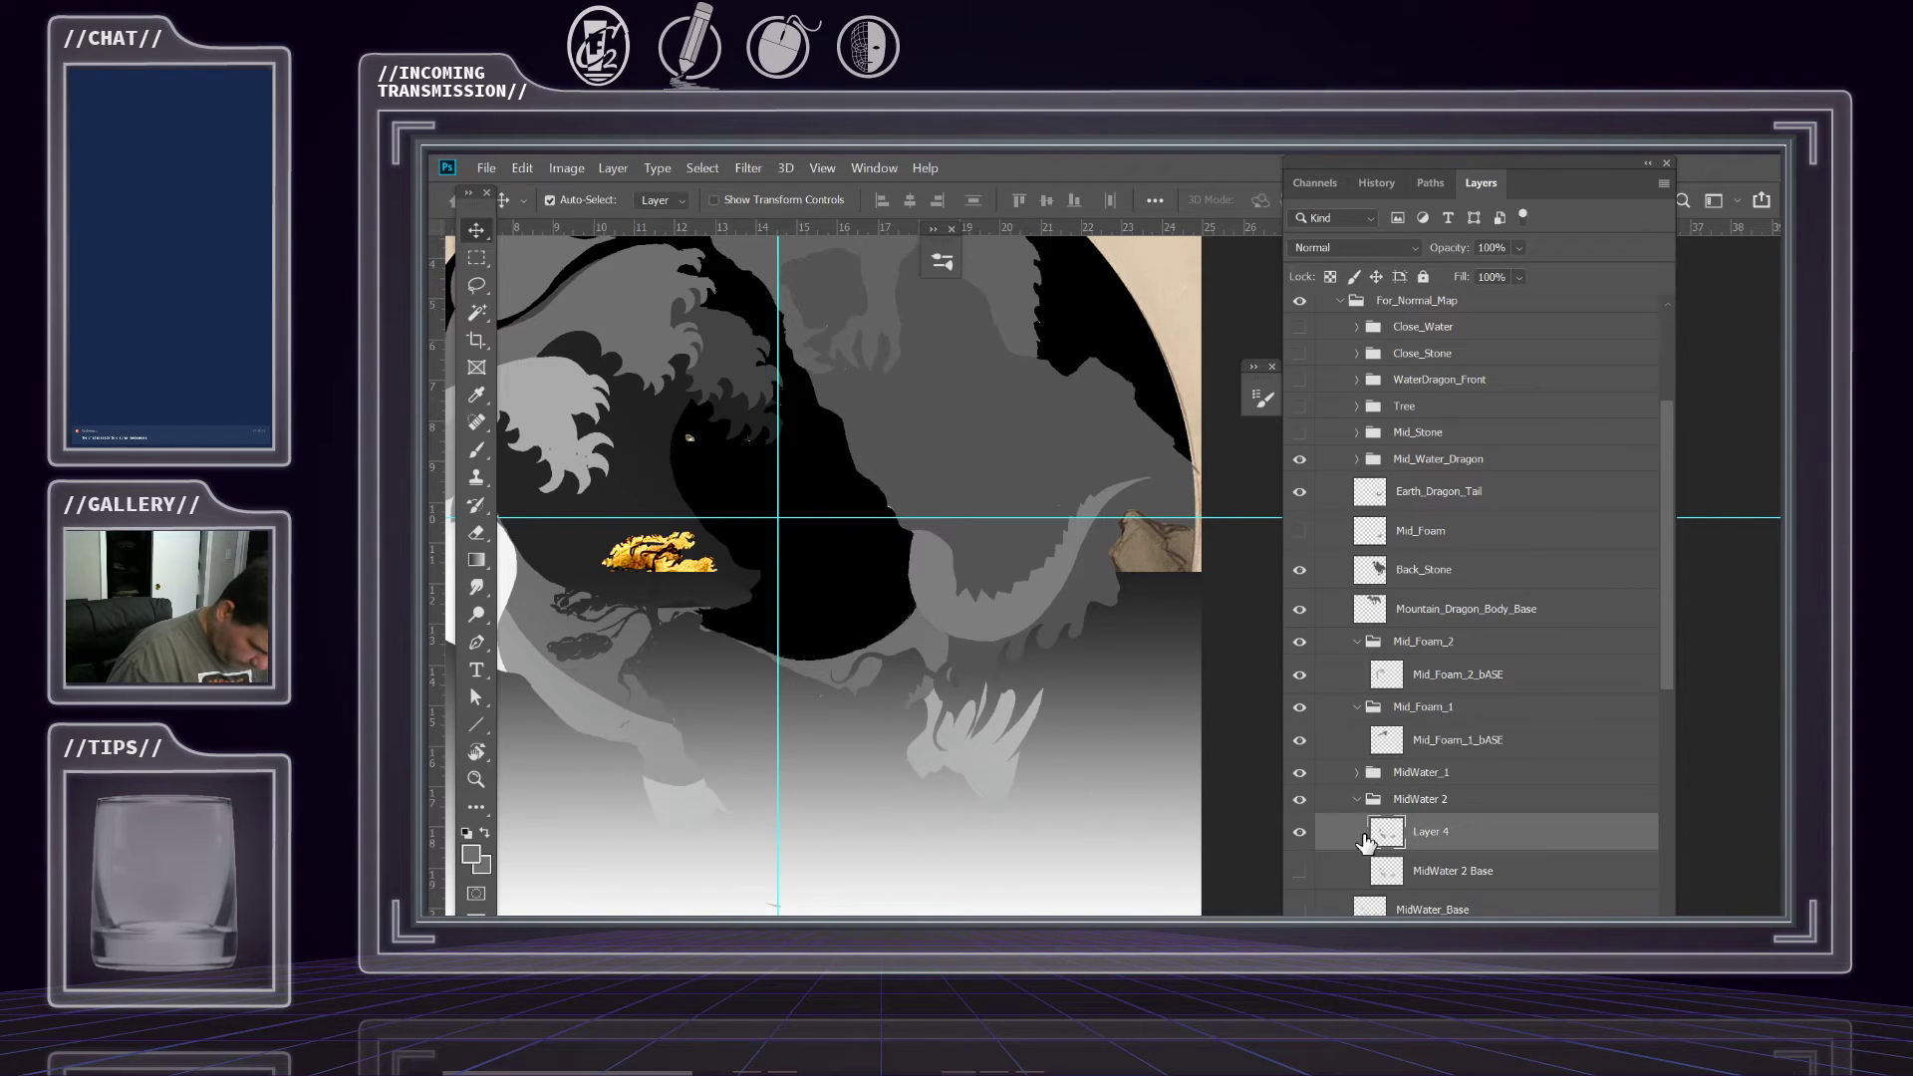
left_click(1300, 833)
left_click(1300, 833)
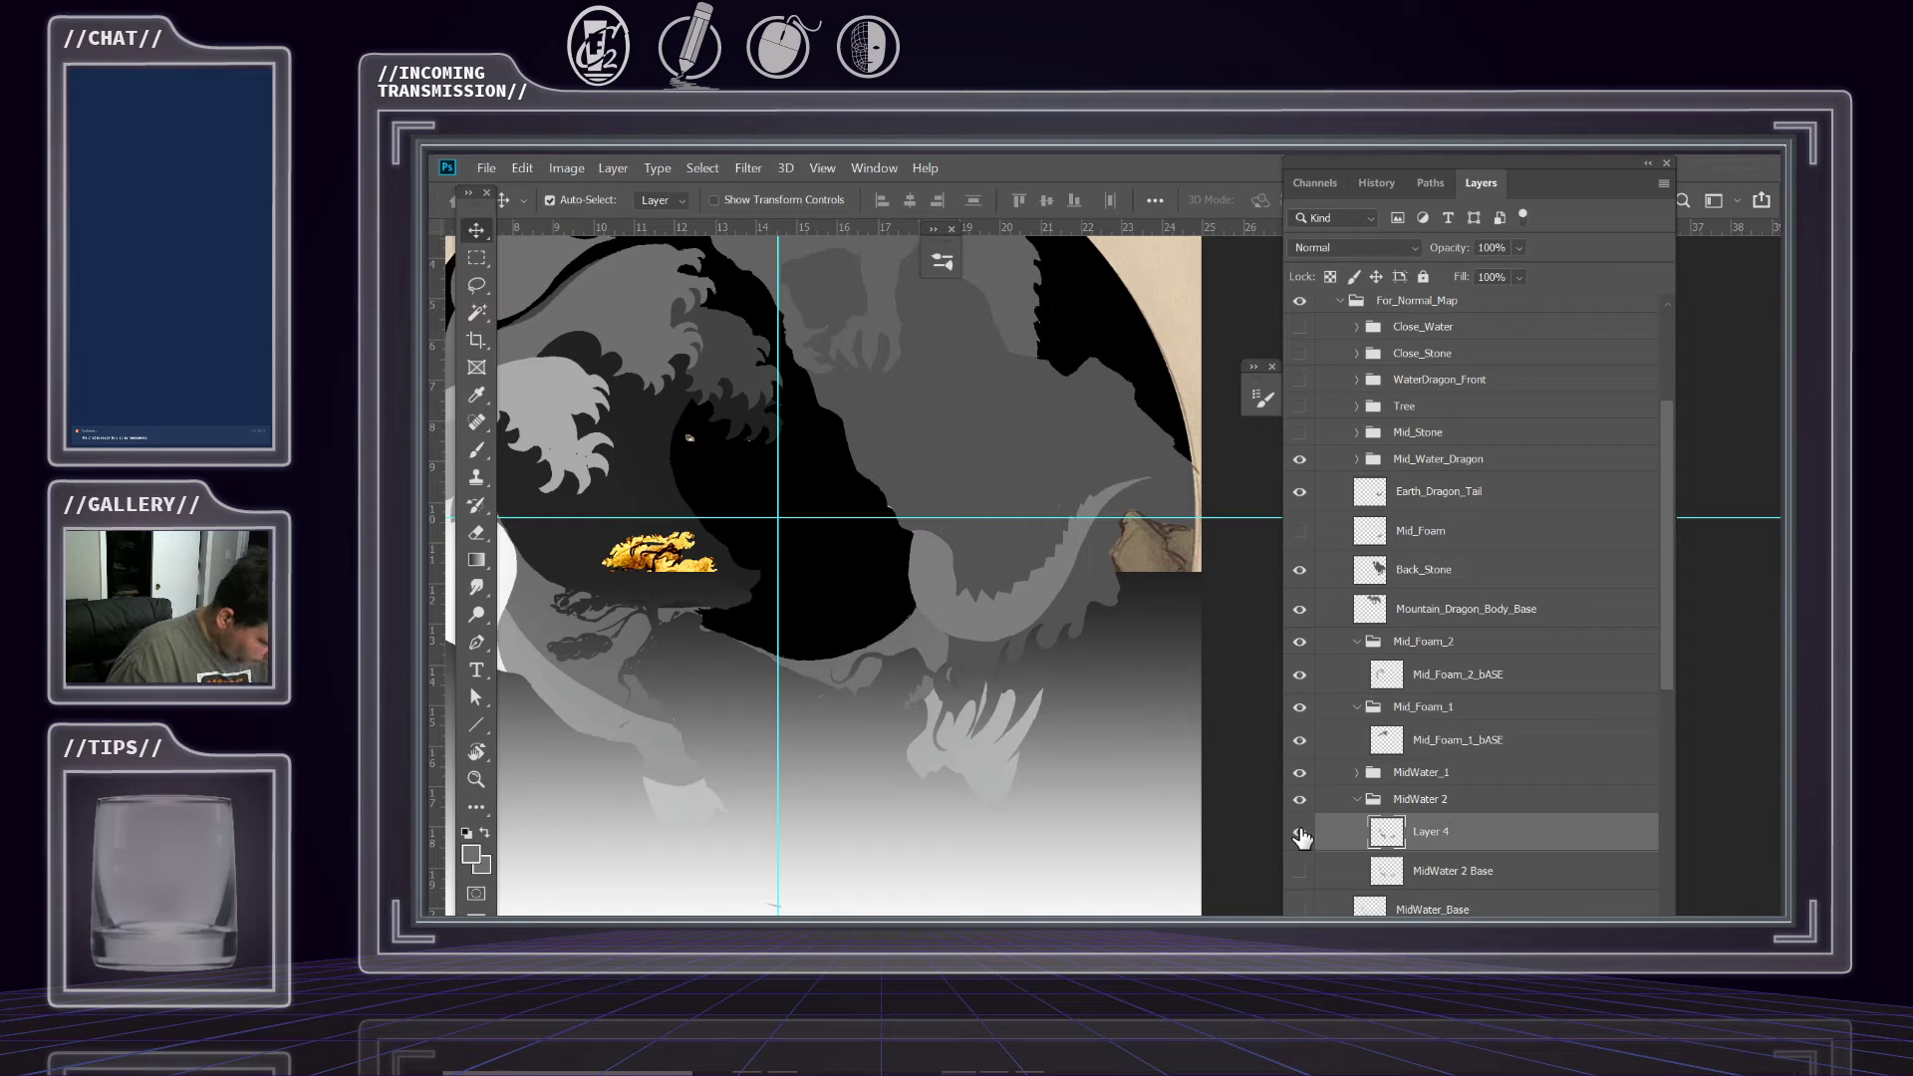
left_click_drag(798, 676, 916, 709)
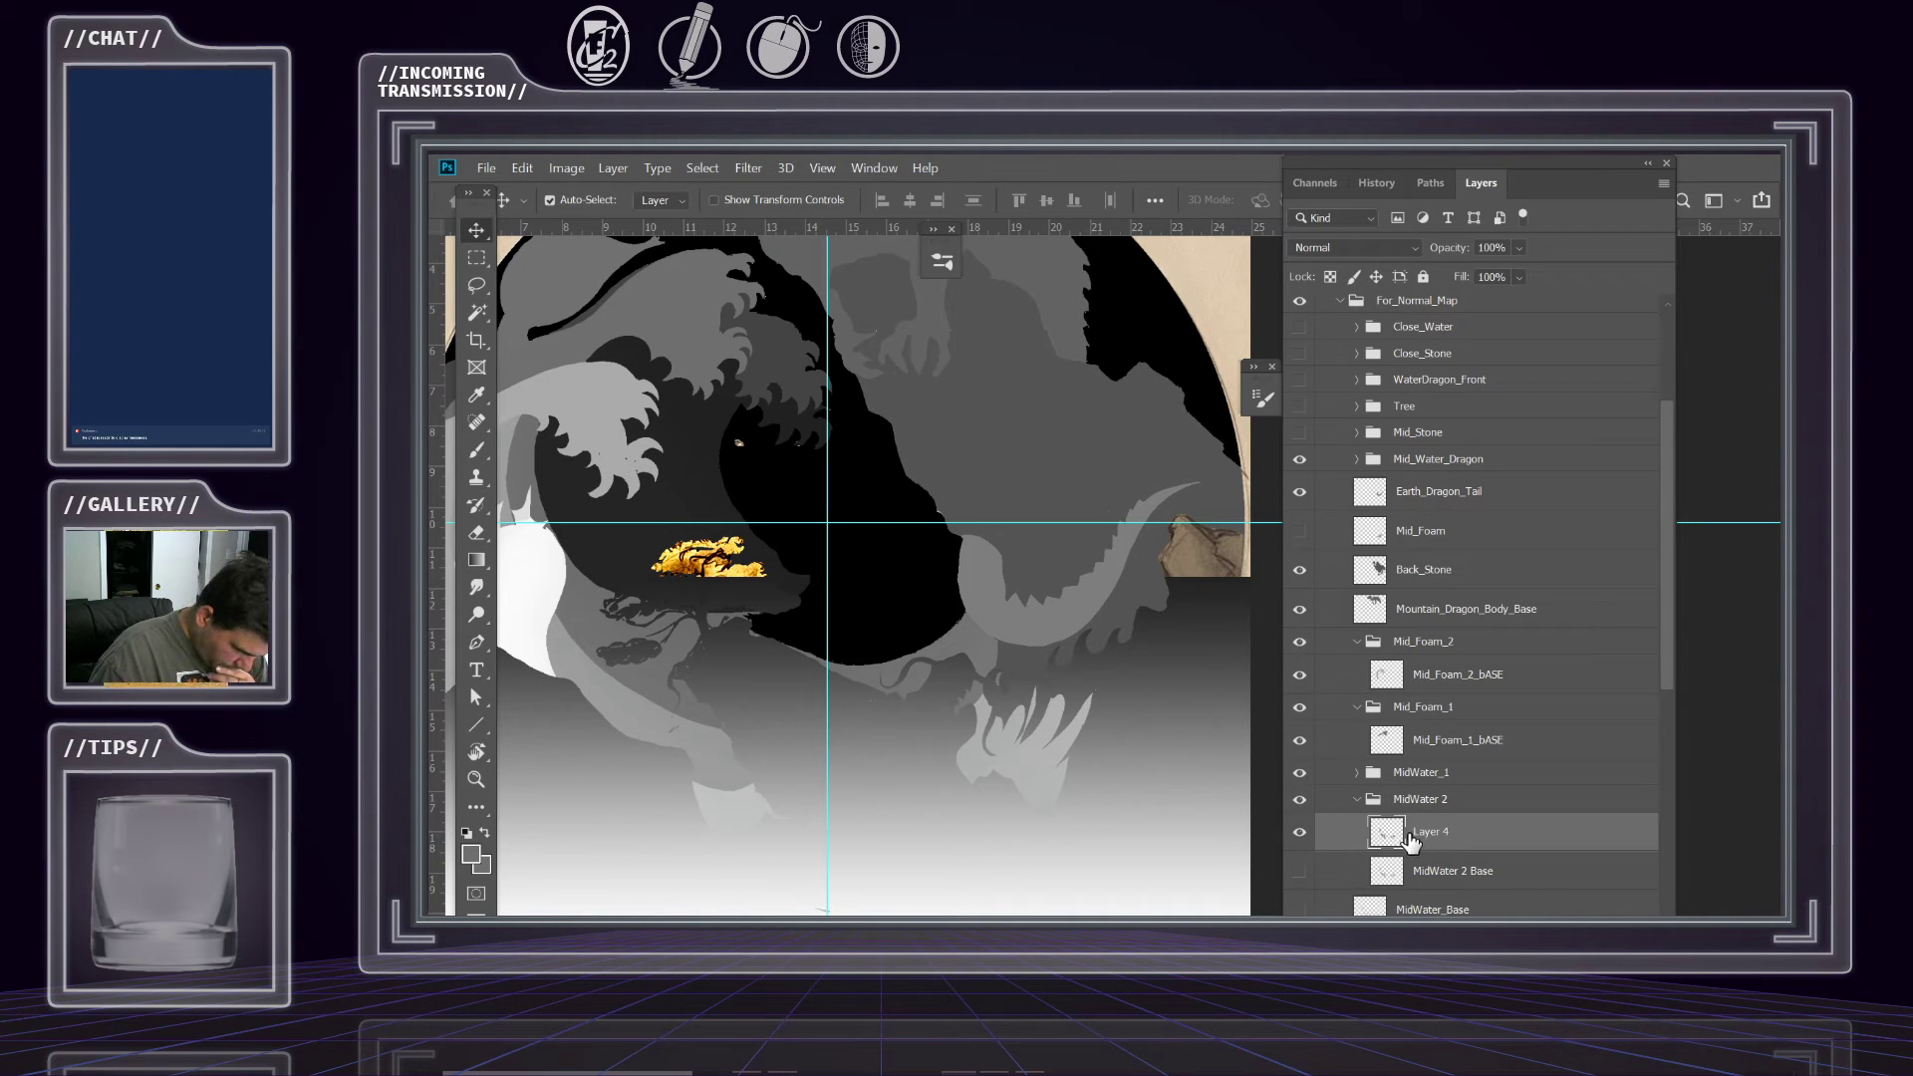
left_click(1300, 832)
left_click(1300, 833)
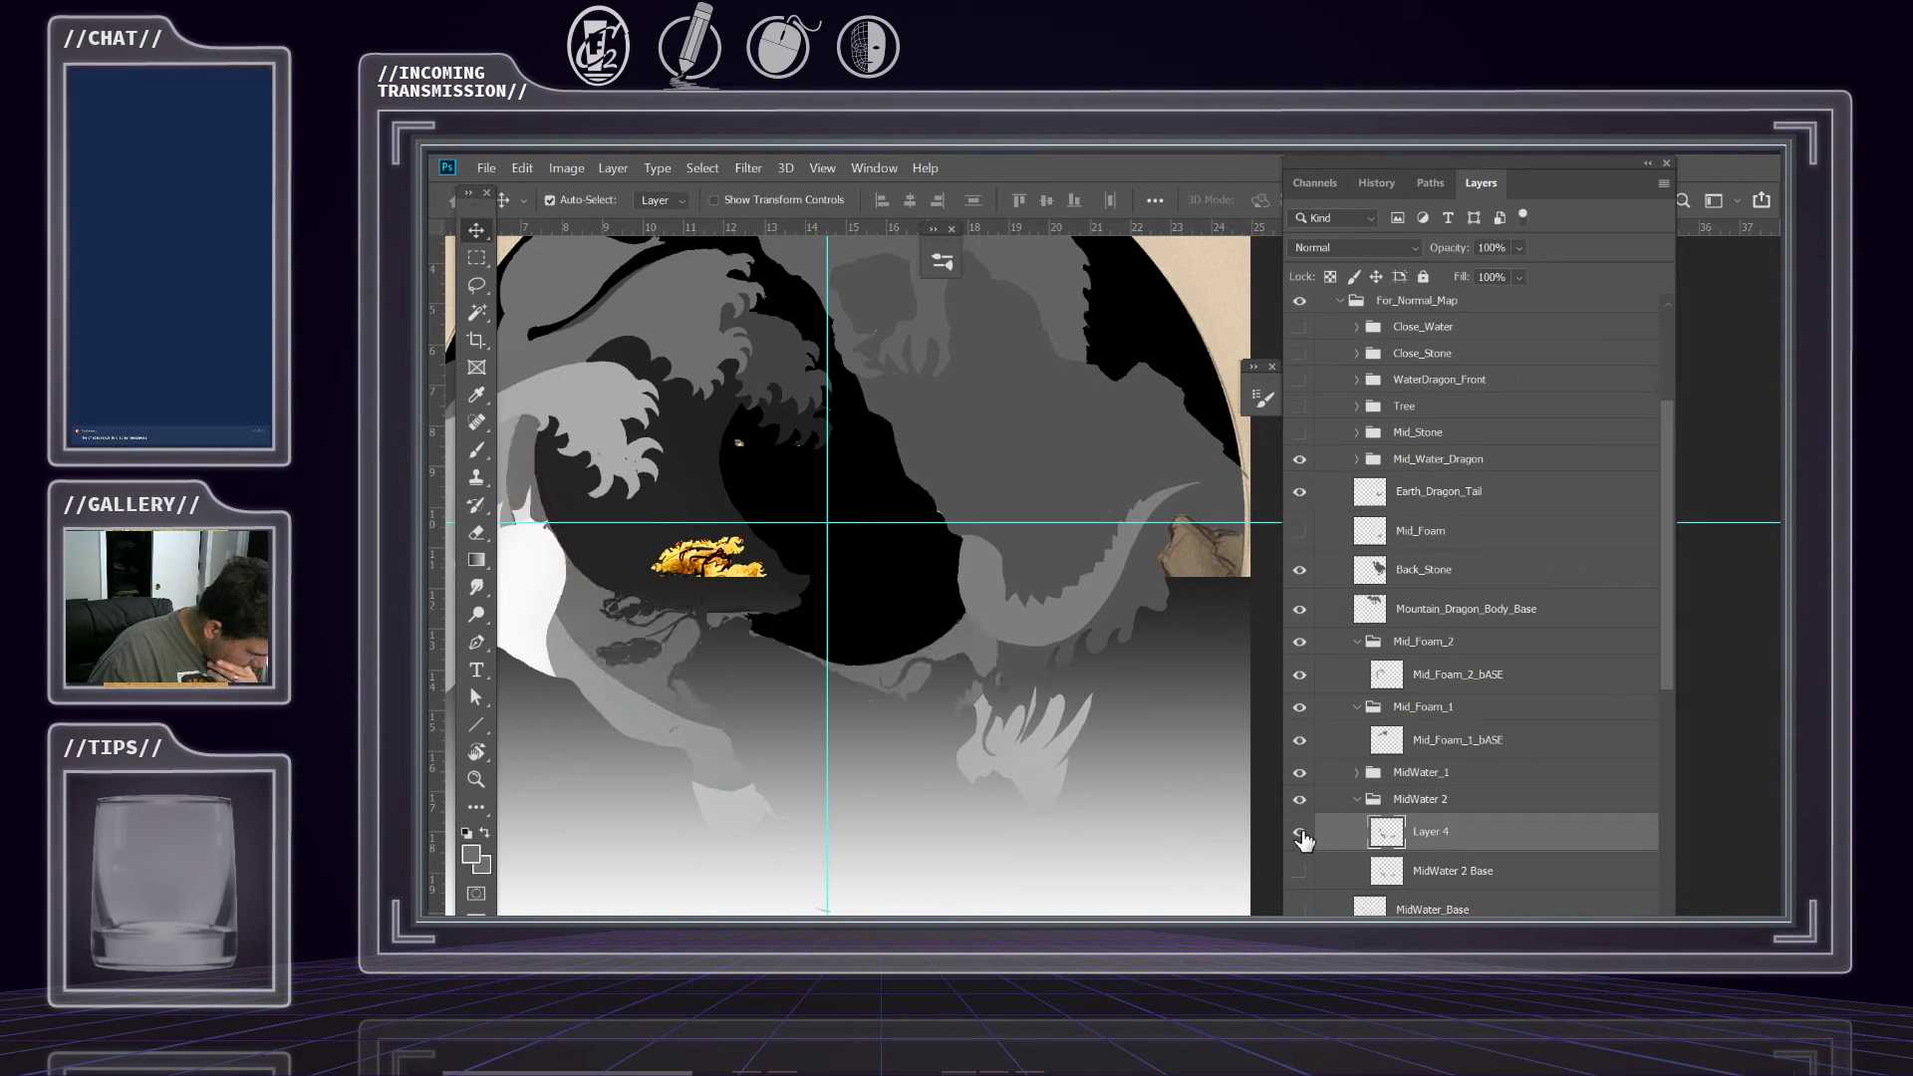
Switch Layer 4 in MidWater 2 off and on repeatedly to identify the water shapes it holds, leaving it visible.
left_click(1300, 833)
left_click(1301, 833)
left_click(1301, 833)
left_click(1300, 833)
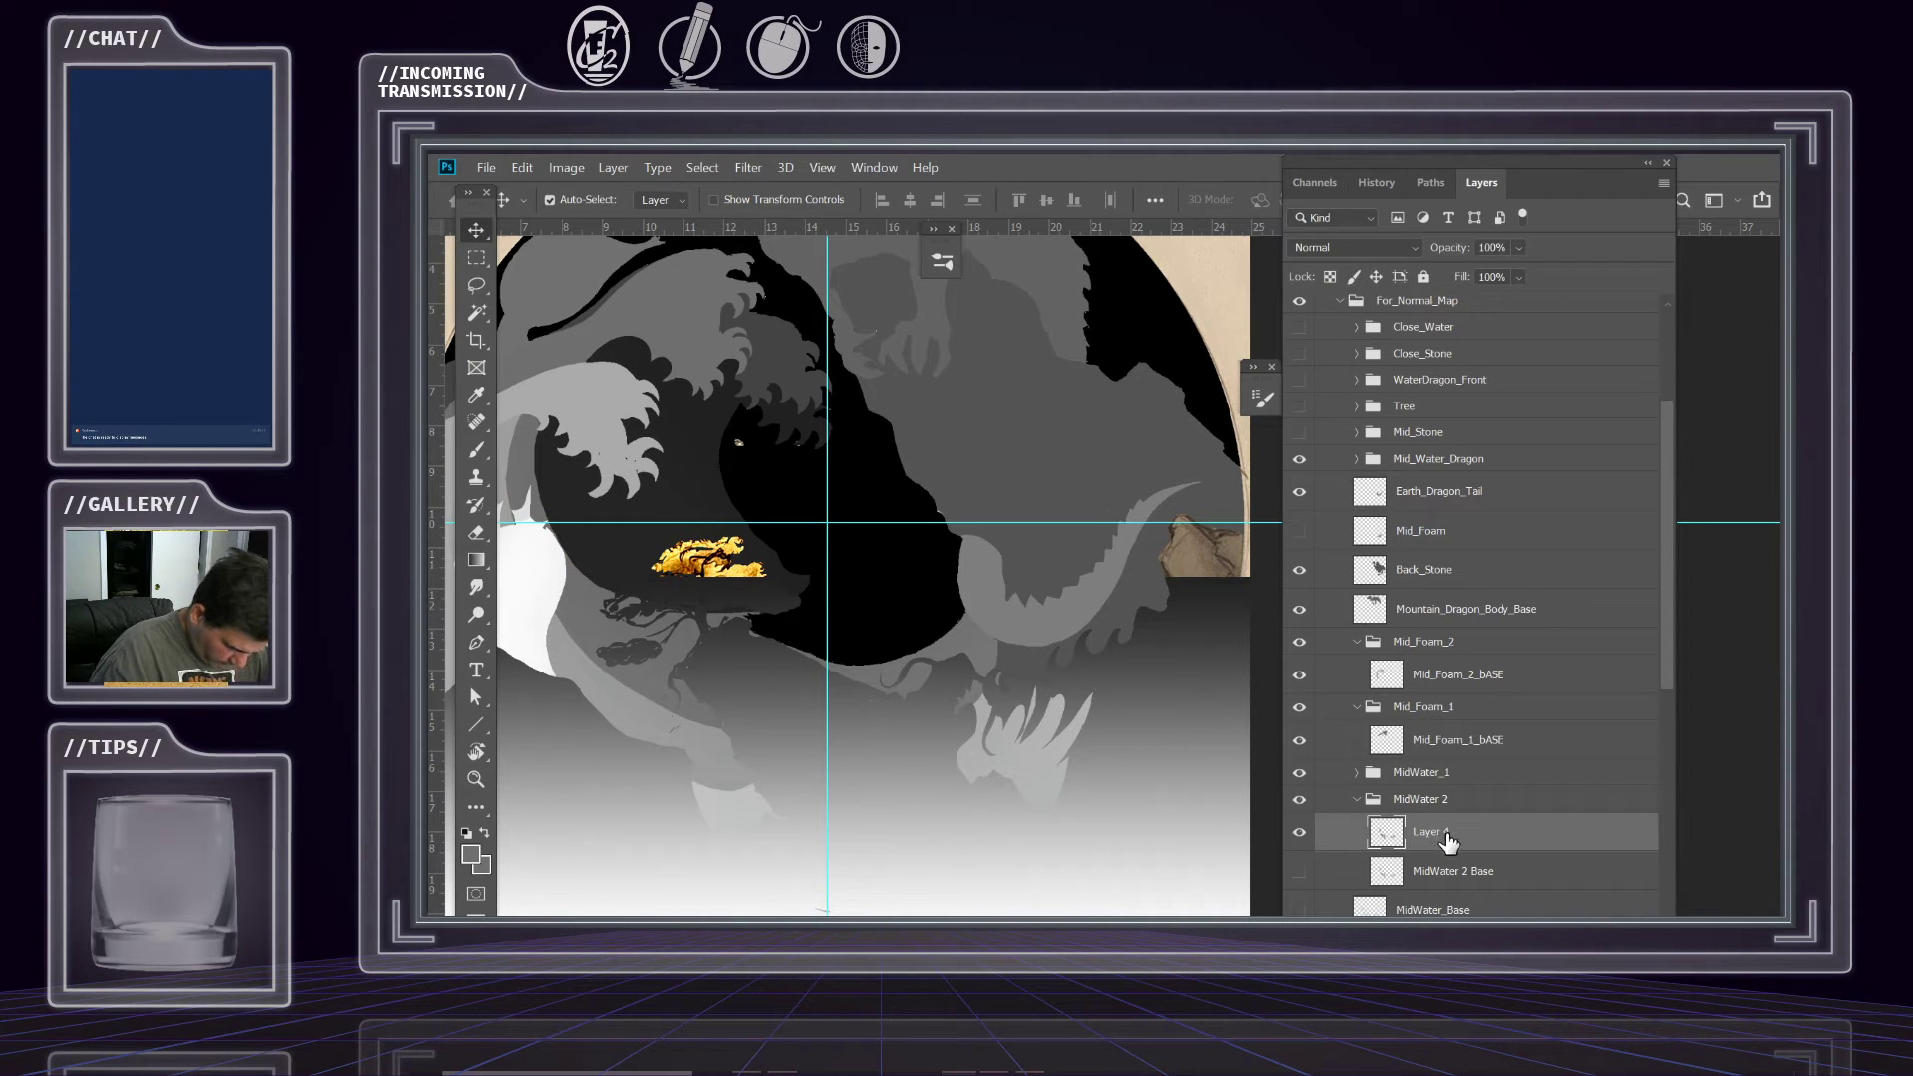
Duplicate Layer 4 in the MidWater 2 group, keeping the default copy name.
left_click(1663, 183)
left_click(1589, 206)
left_click(1662, 186)
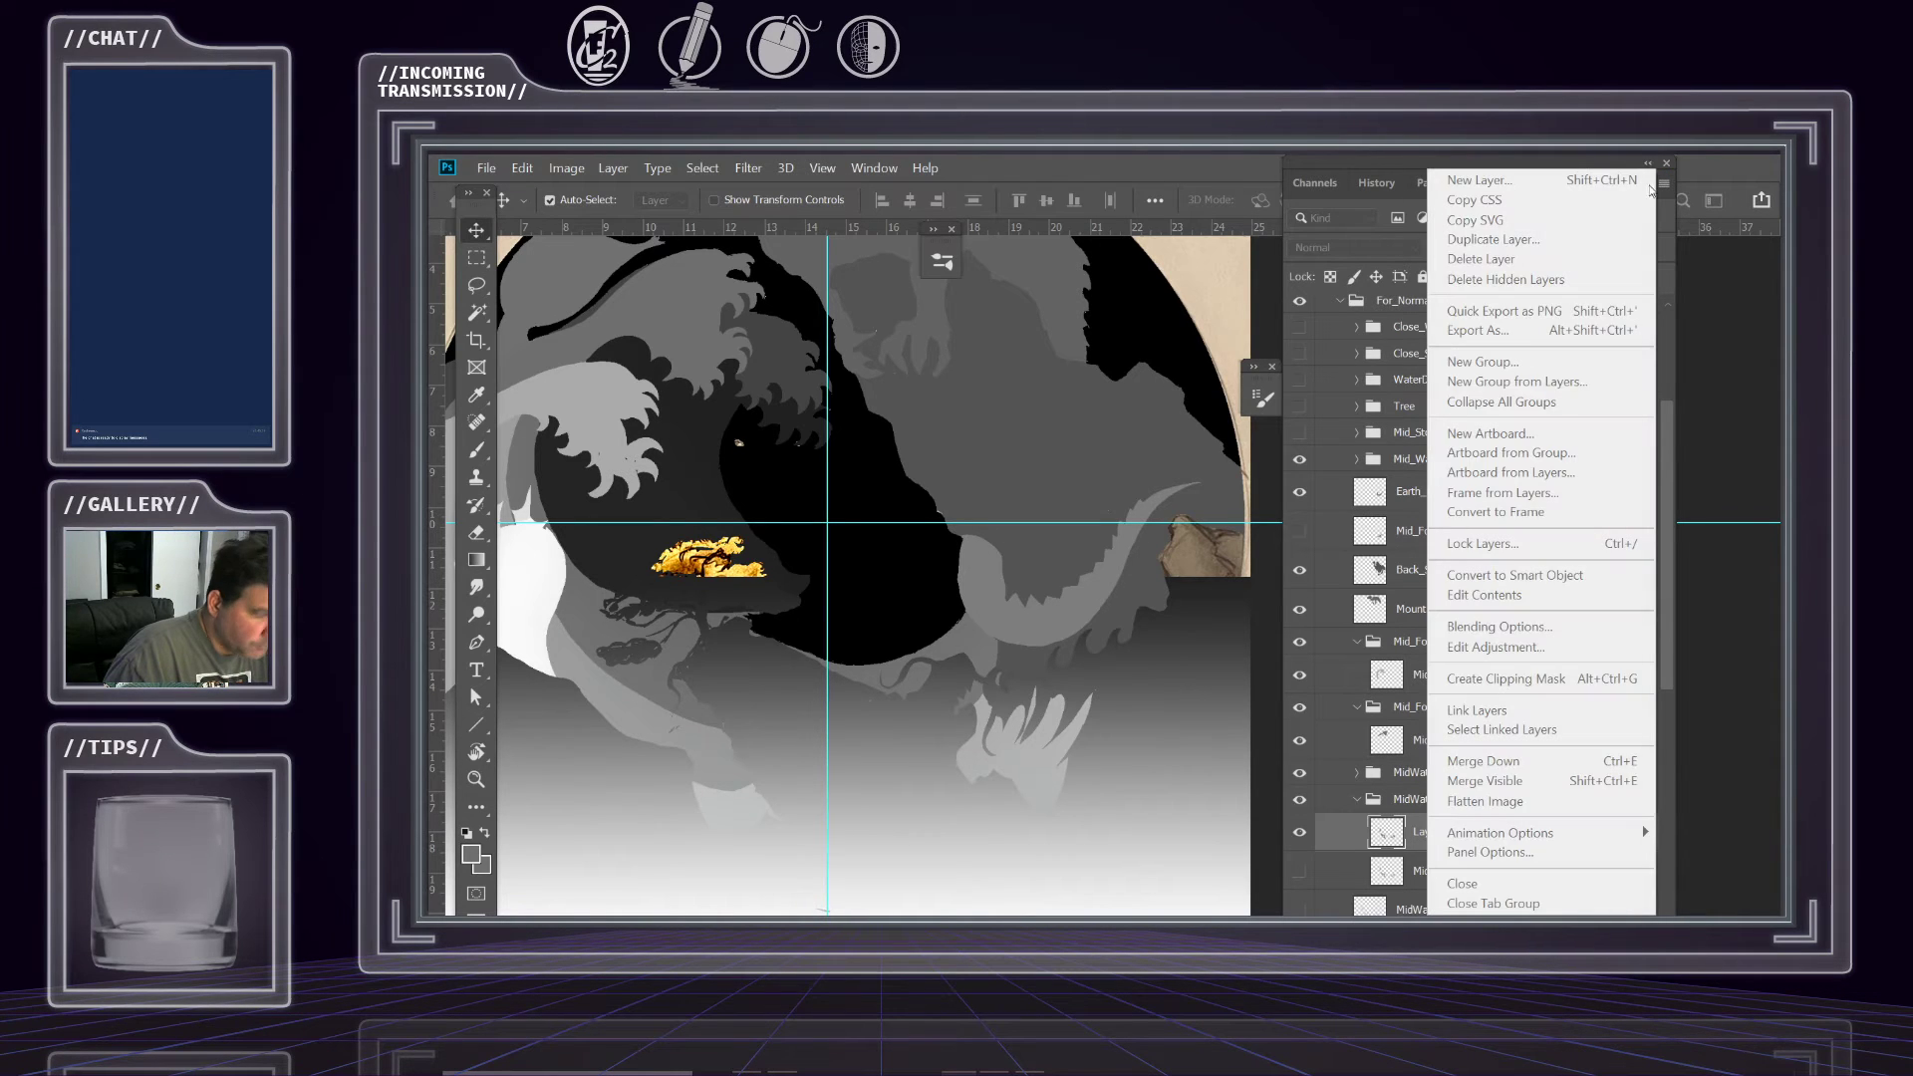
key("Escape")
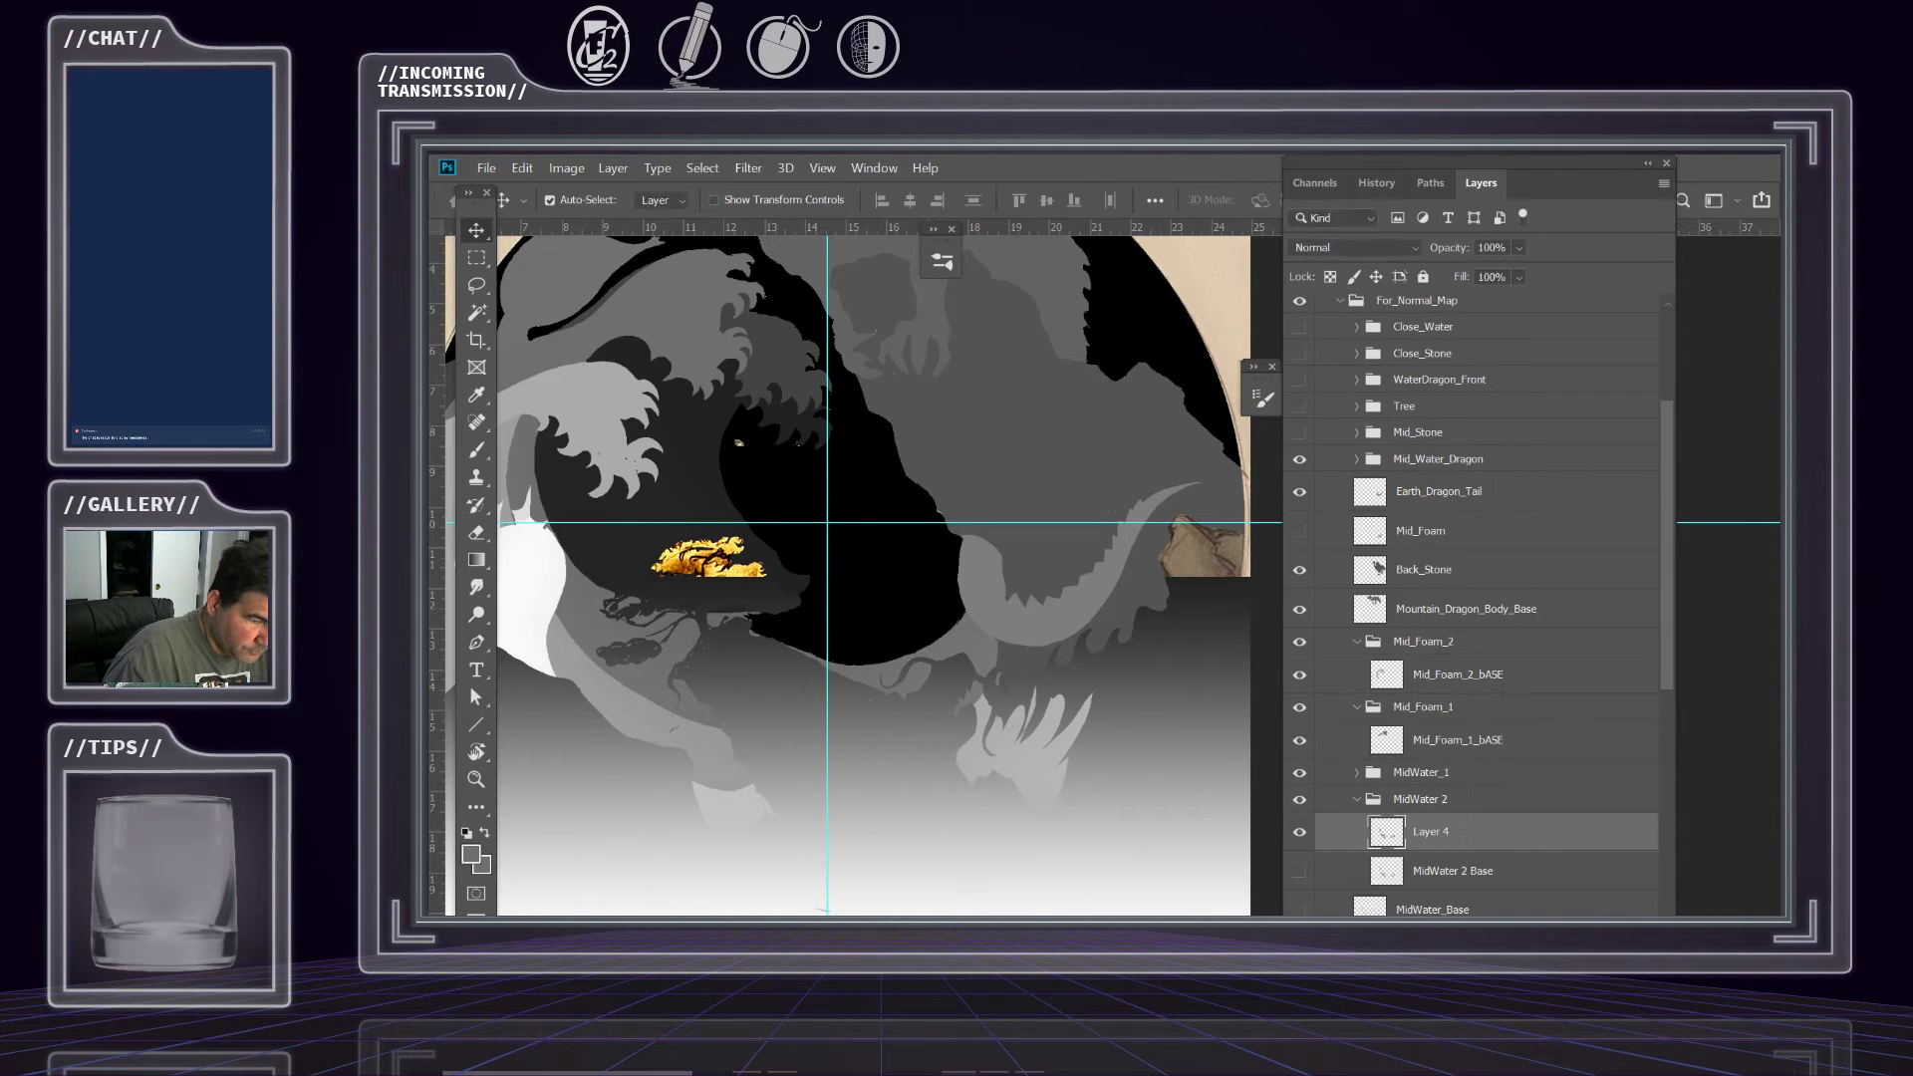
left_click(1658, 184)
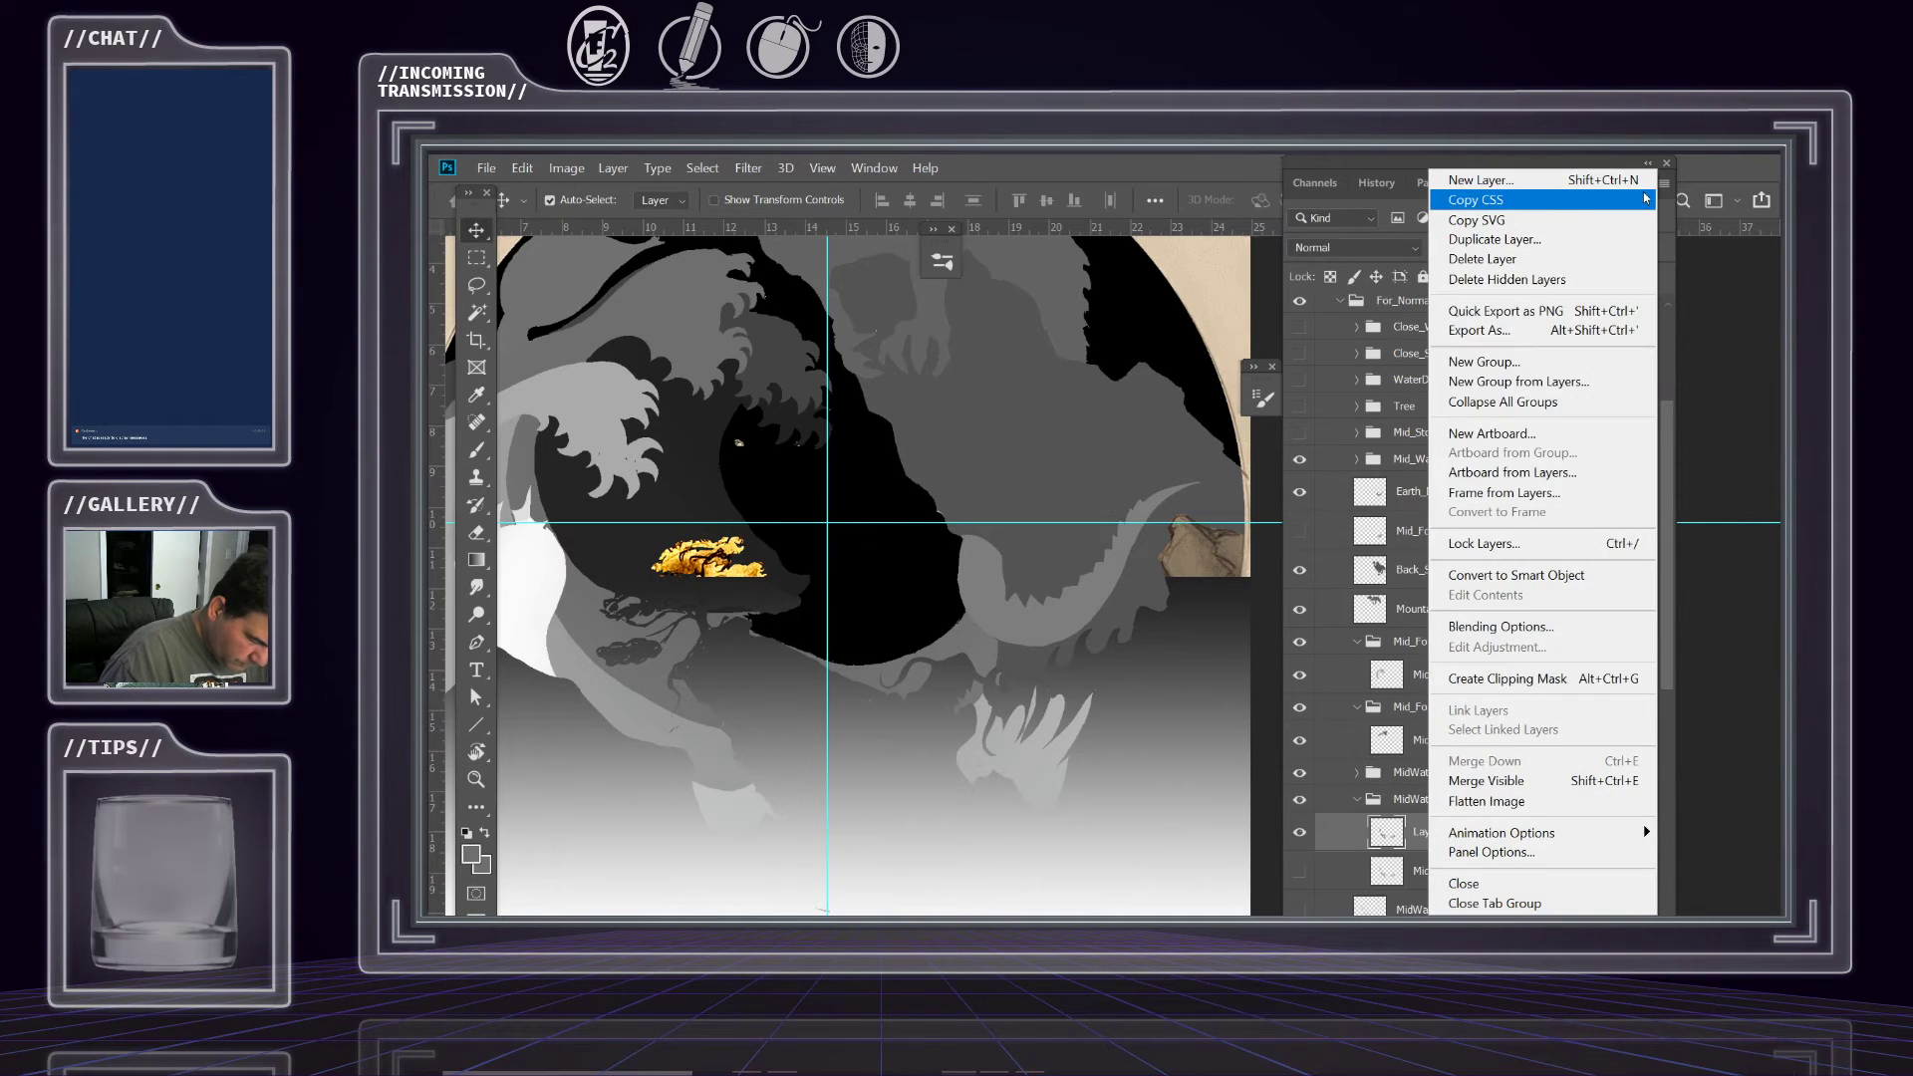
left_click(1555, 239)
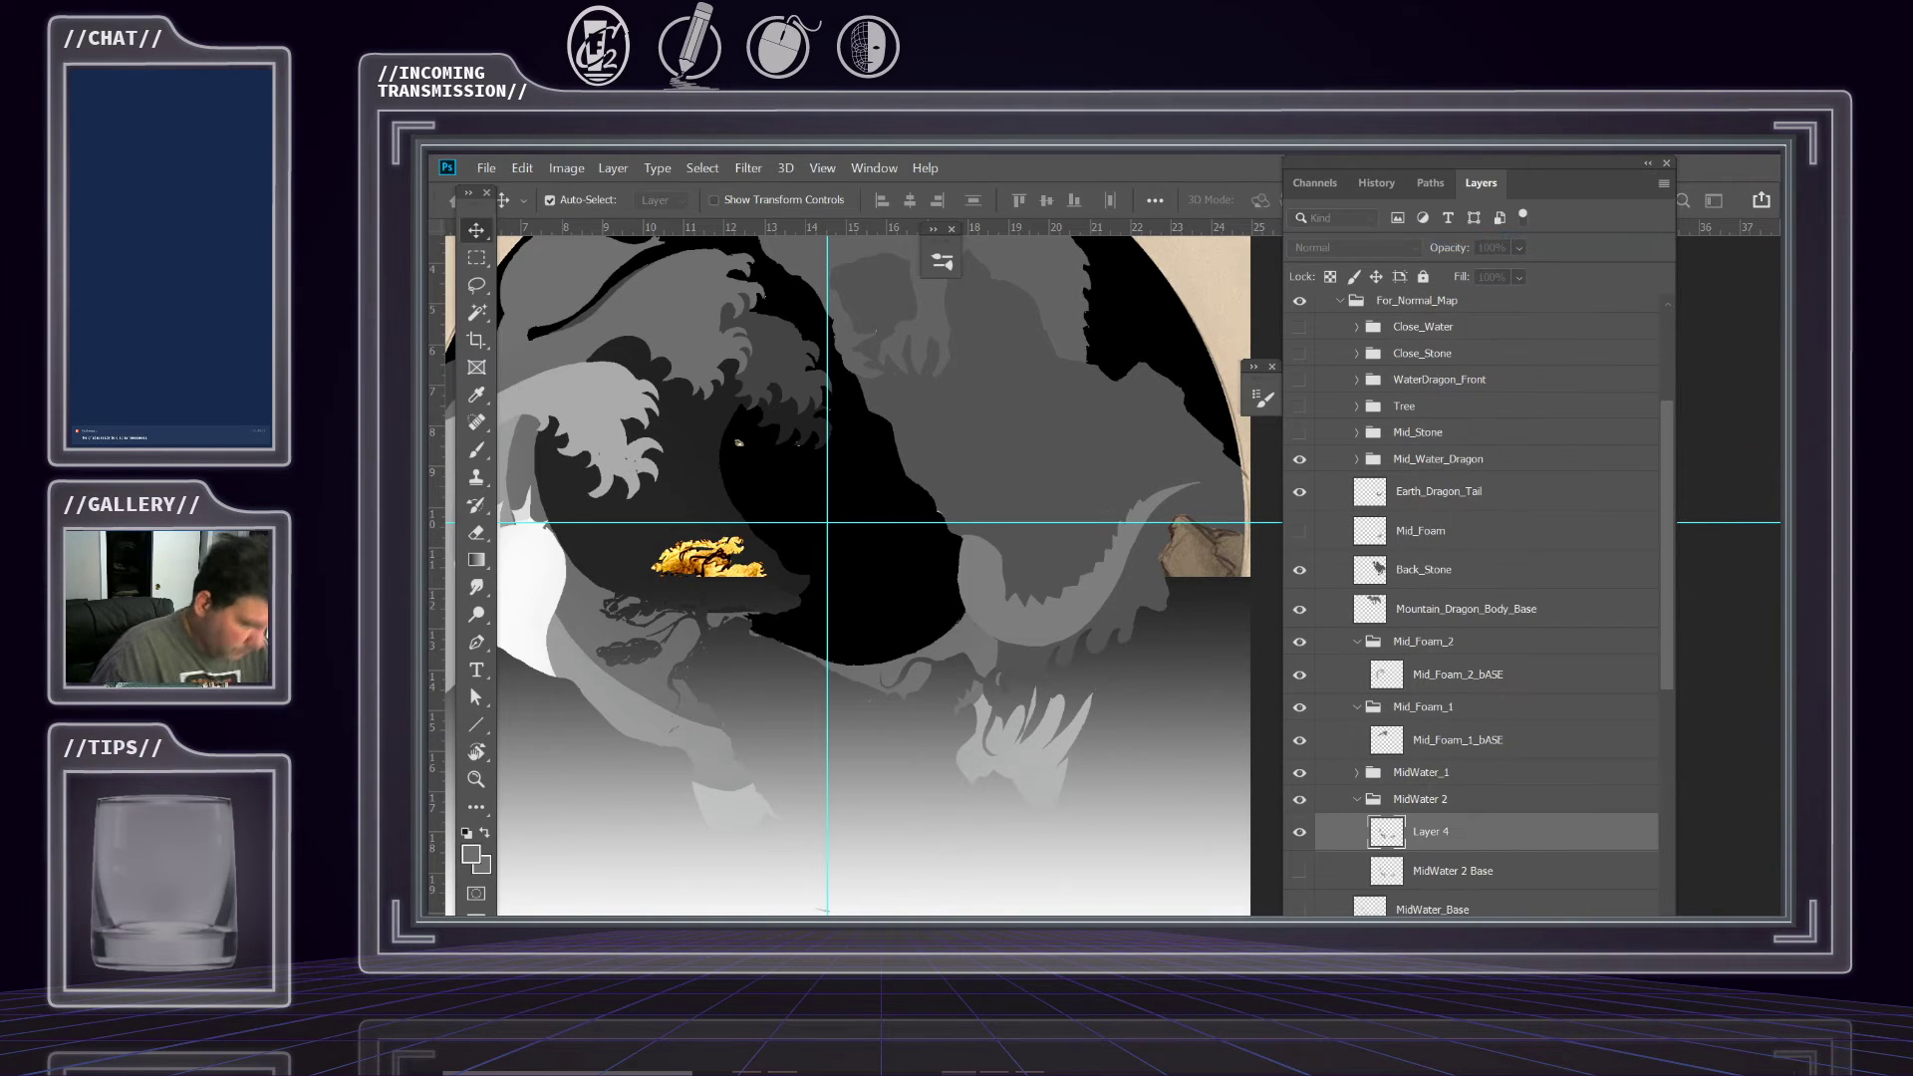
key("Return")
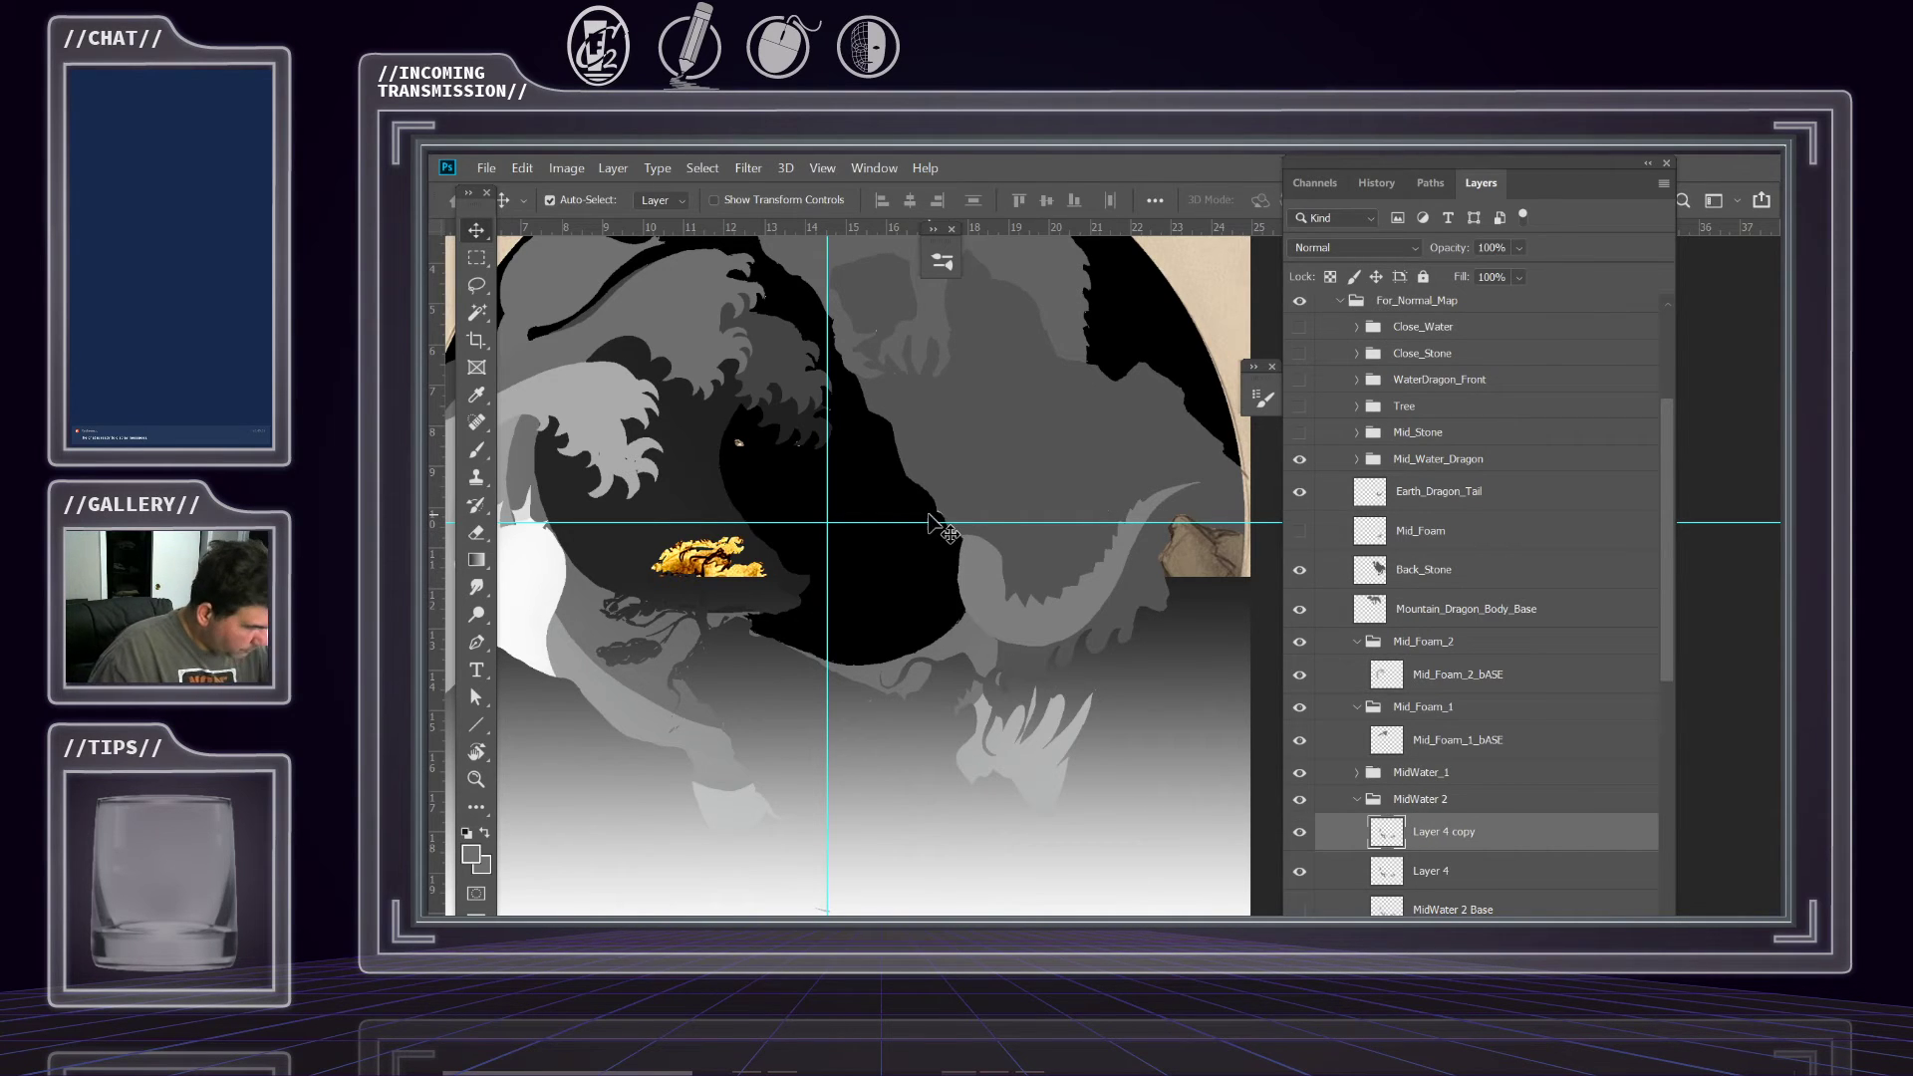
Lasso the left half of the artwork around the wave and delete that area from Layer 4 copy, checking against Layer 4.
key("l")
mouse_move(774, 634)
left_mouse_down()
mouse_move(795, 820)
mouse_move(742, 873)
mouse_move(515, 798)
mouse_move(428, 661)
mouse_move(440, 283)
mouse_move(531, 244)
mouse_move(631, 233)
mouse_move(754, 237)
mouse_move(833, 266)
mouse_move(882, 363)
mouse_move(868, 481)
mouse_move(804, 622)
left_mouse_up()
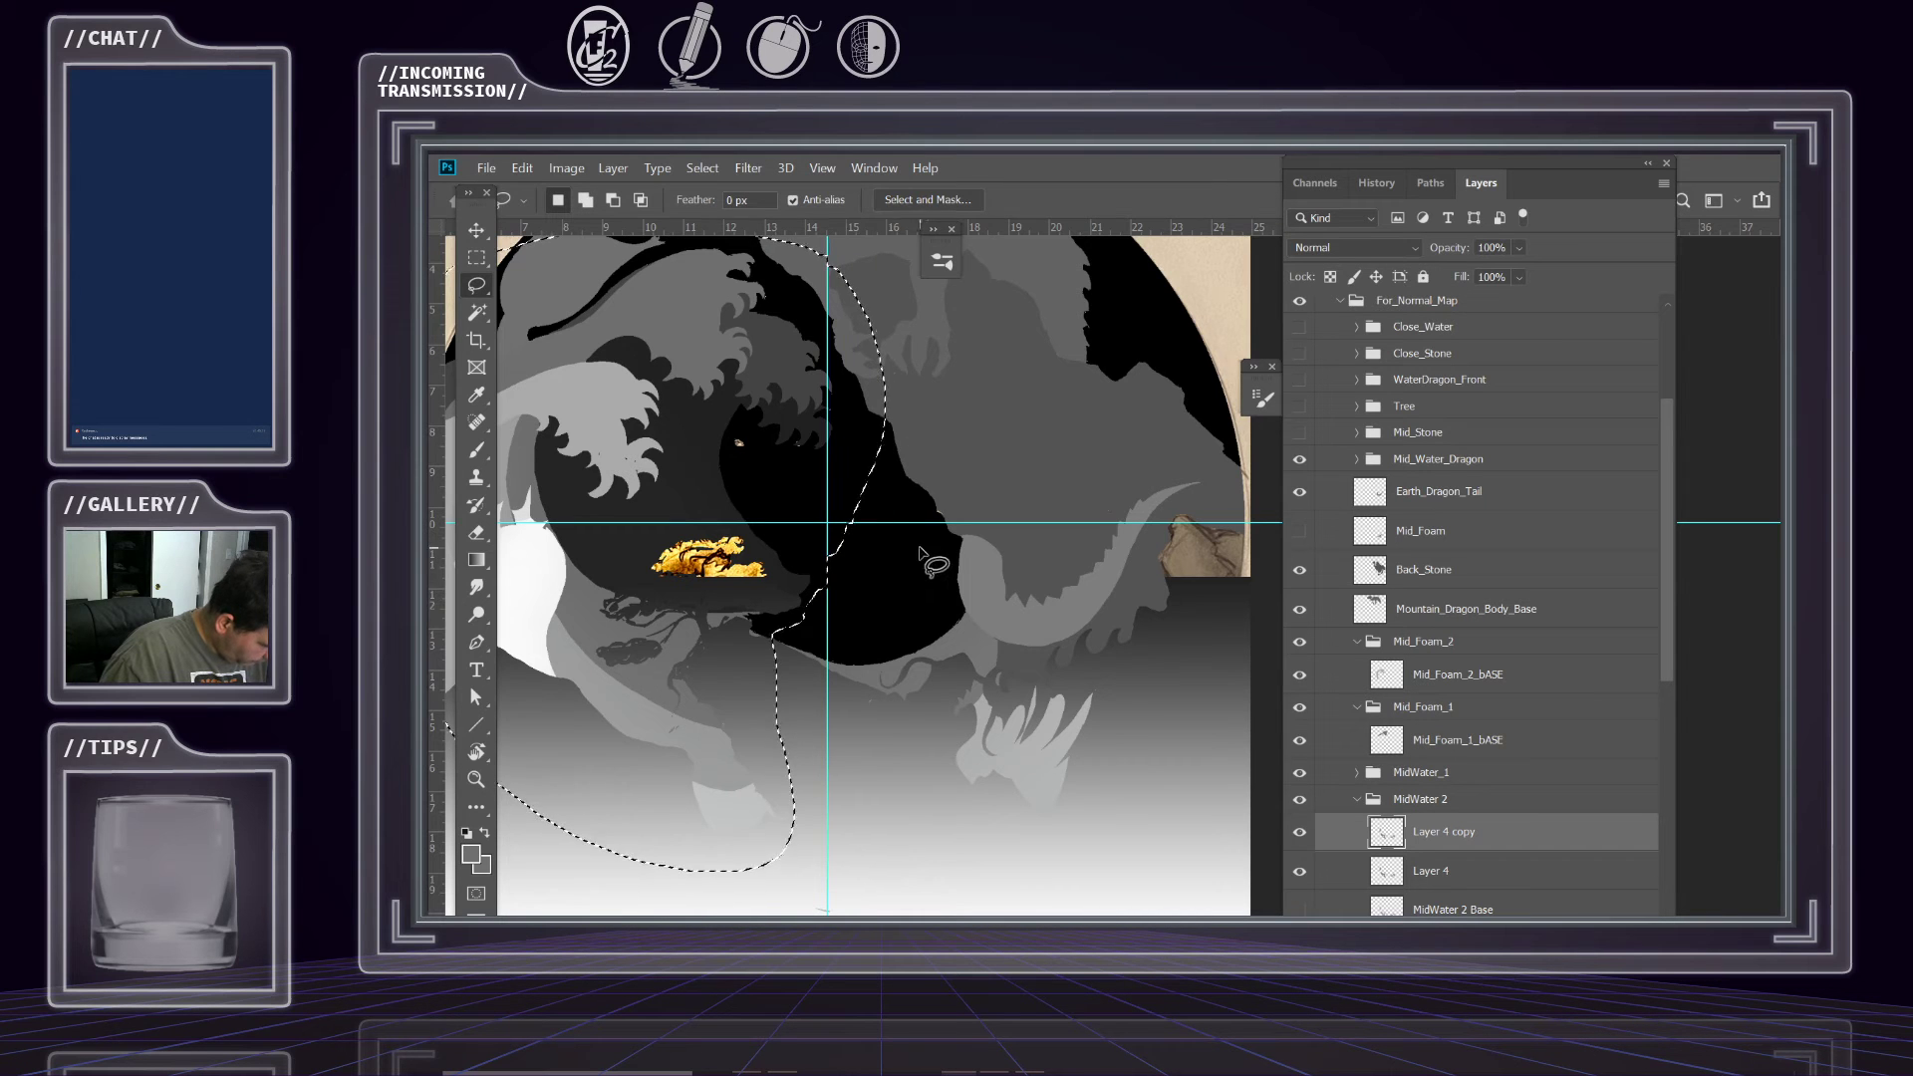
left_click_drag(990, 613, 1088, 625)
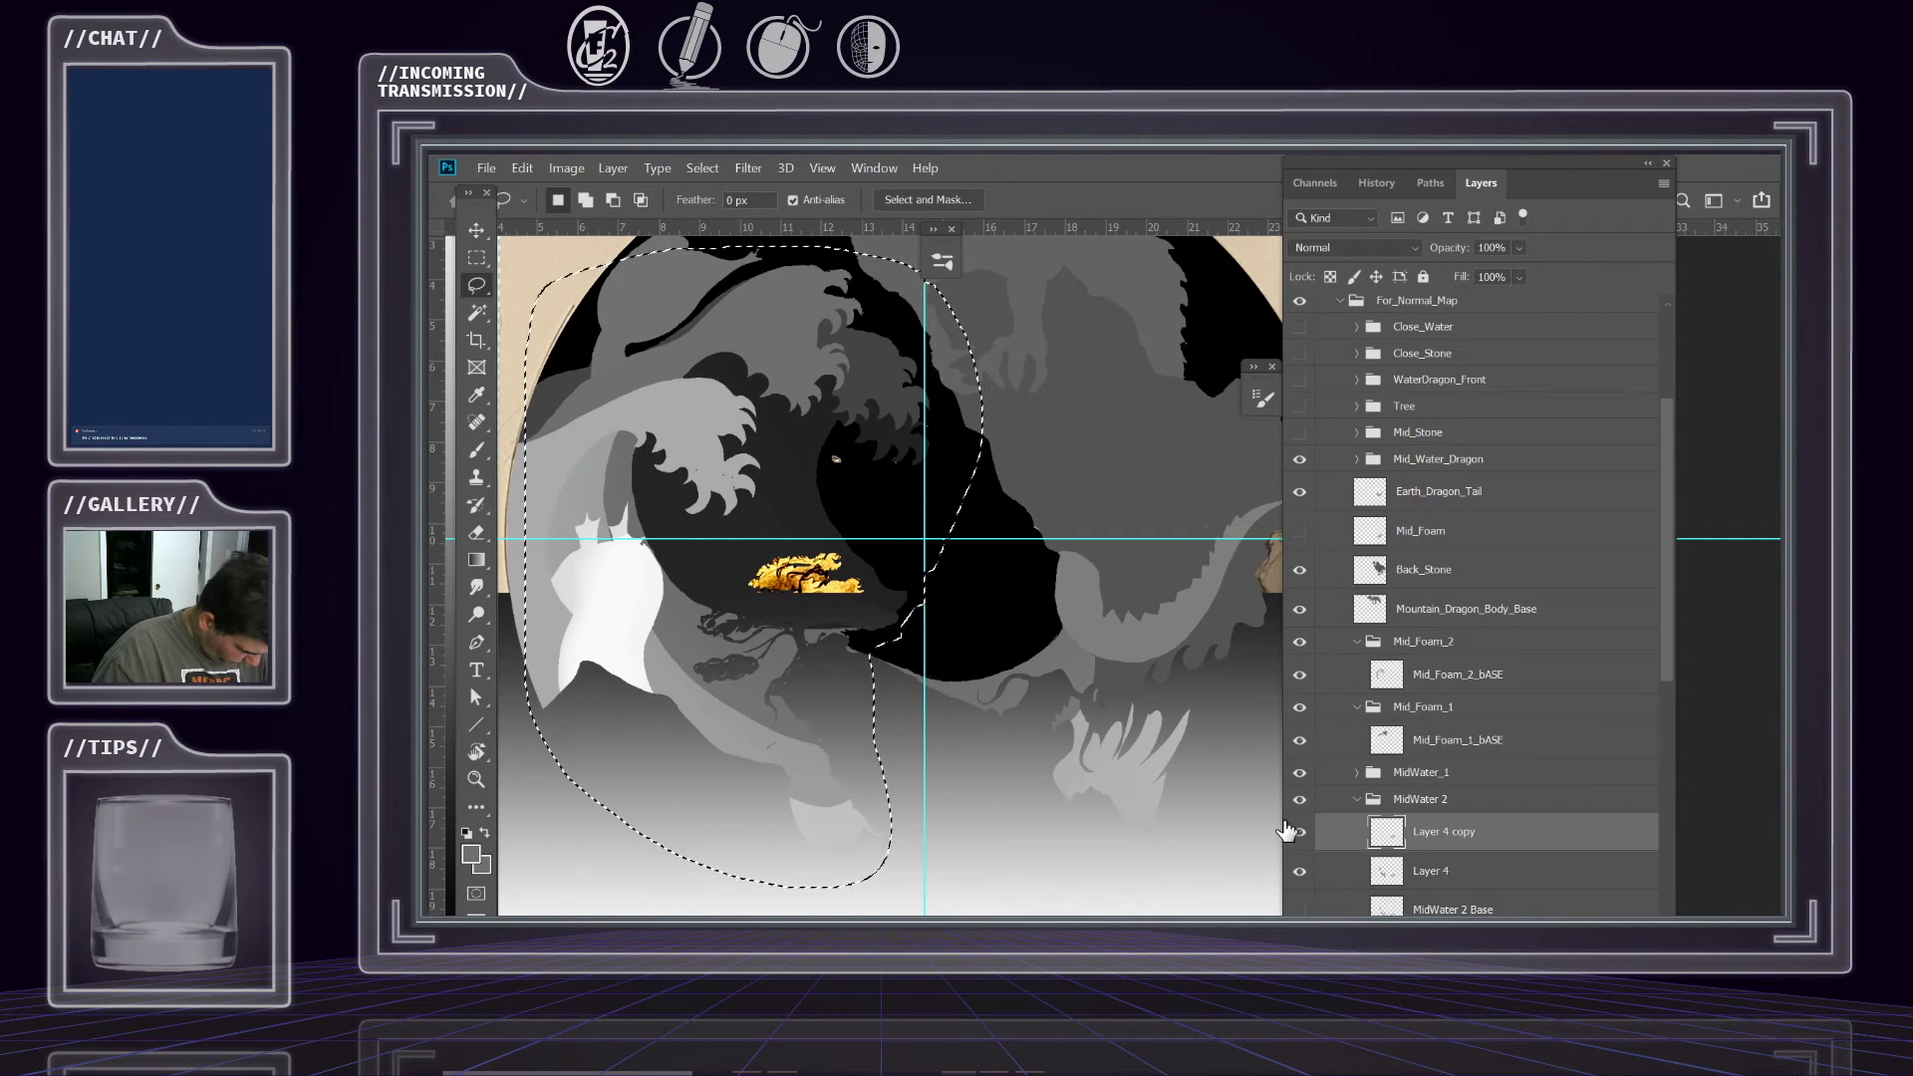
left_click(1300, 871)
left_click(1300, 872)
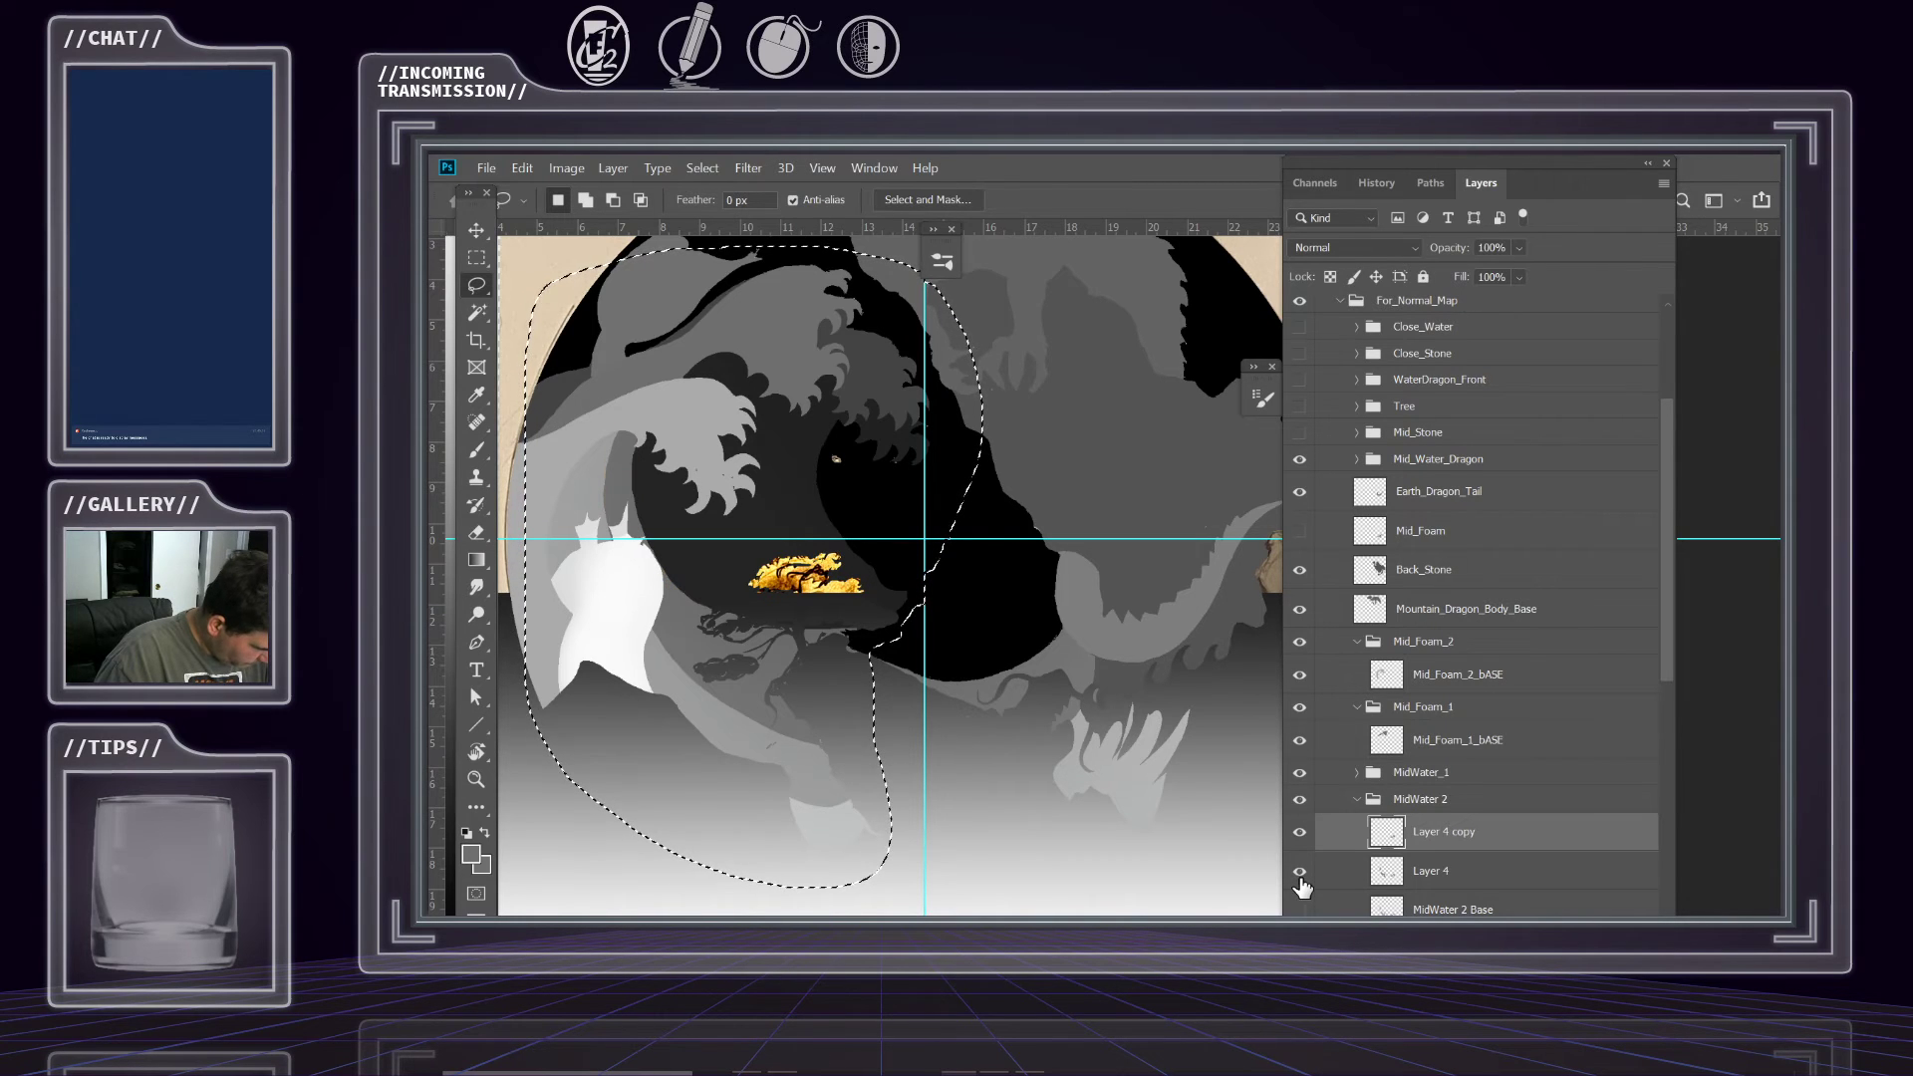
Hide Layer 4 copy, then invert the selection and delete the water around the dragon's tail from Layer 4.
left_click(1452, 874)
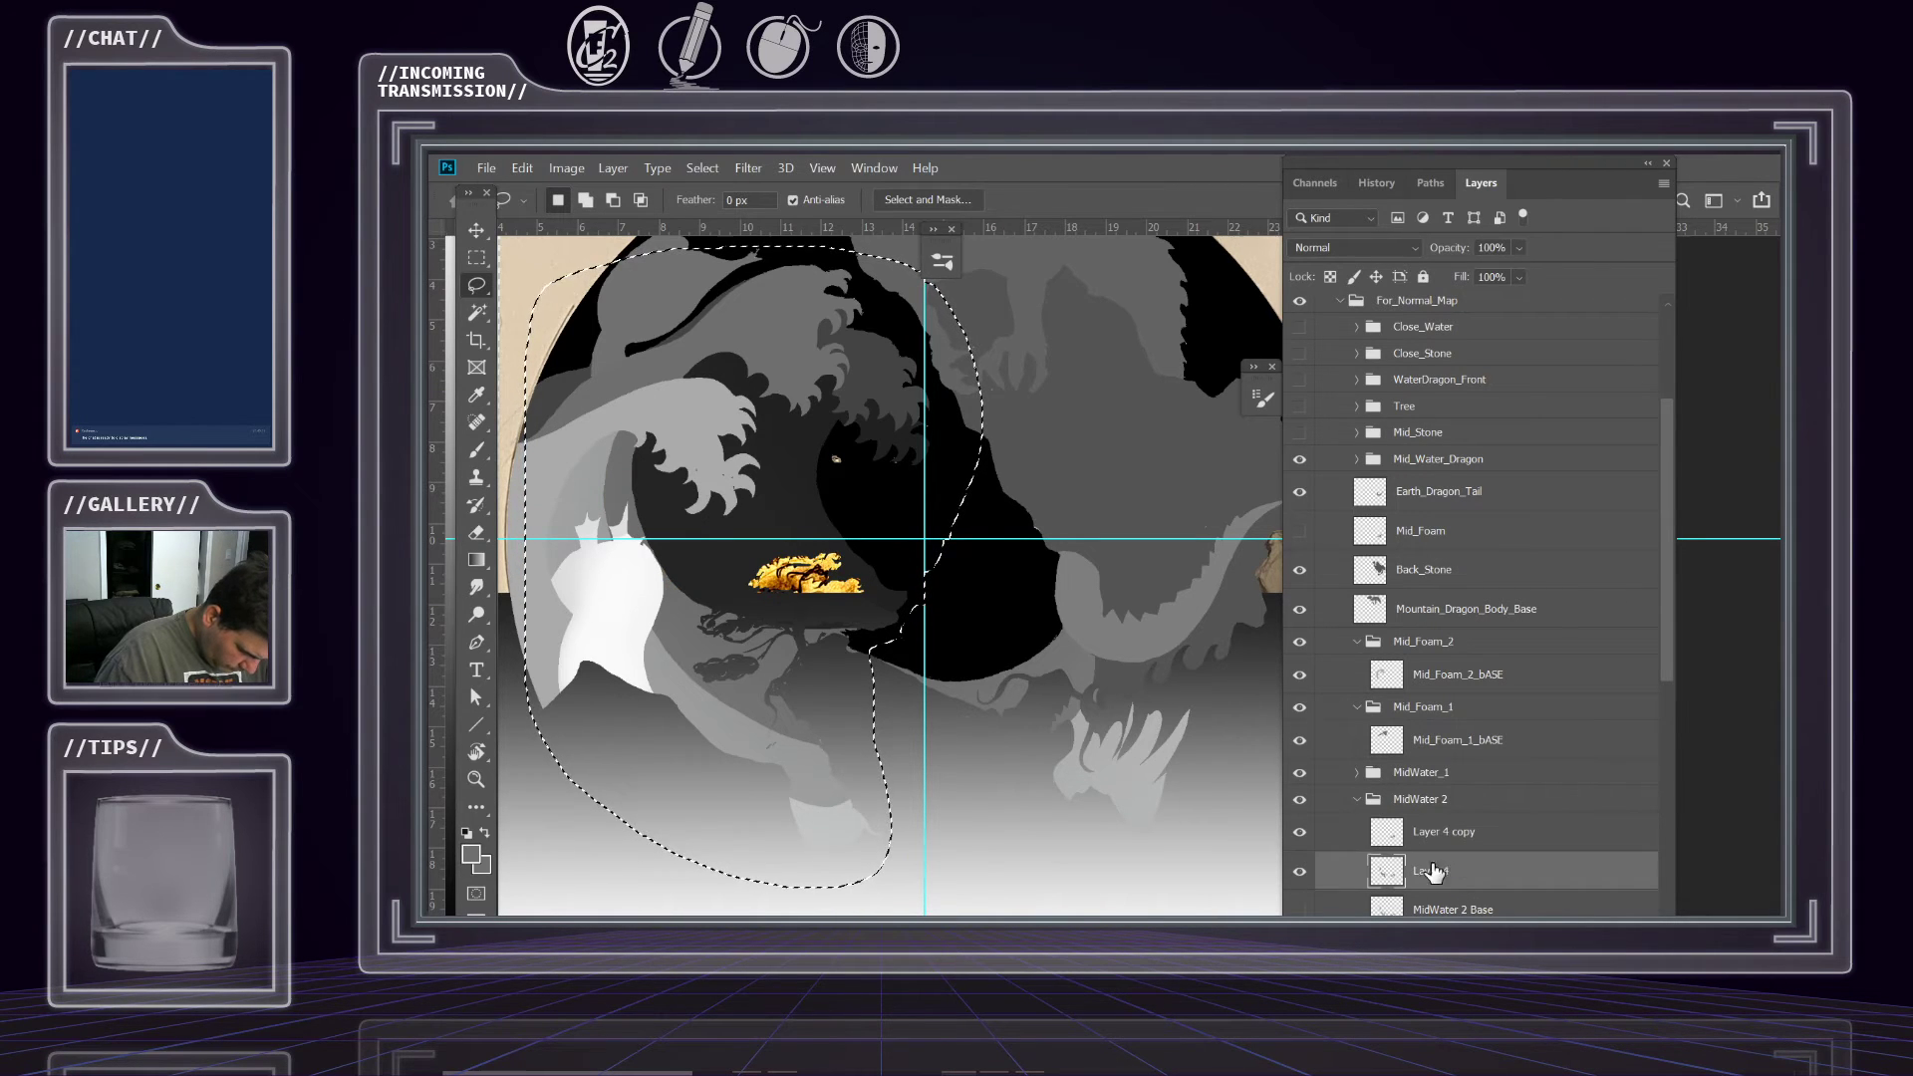
left_click(1299, 833)
scroll(1103, 641, "right", 5)
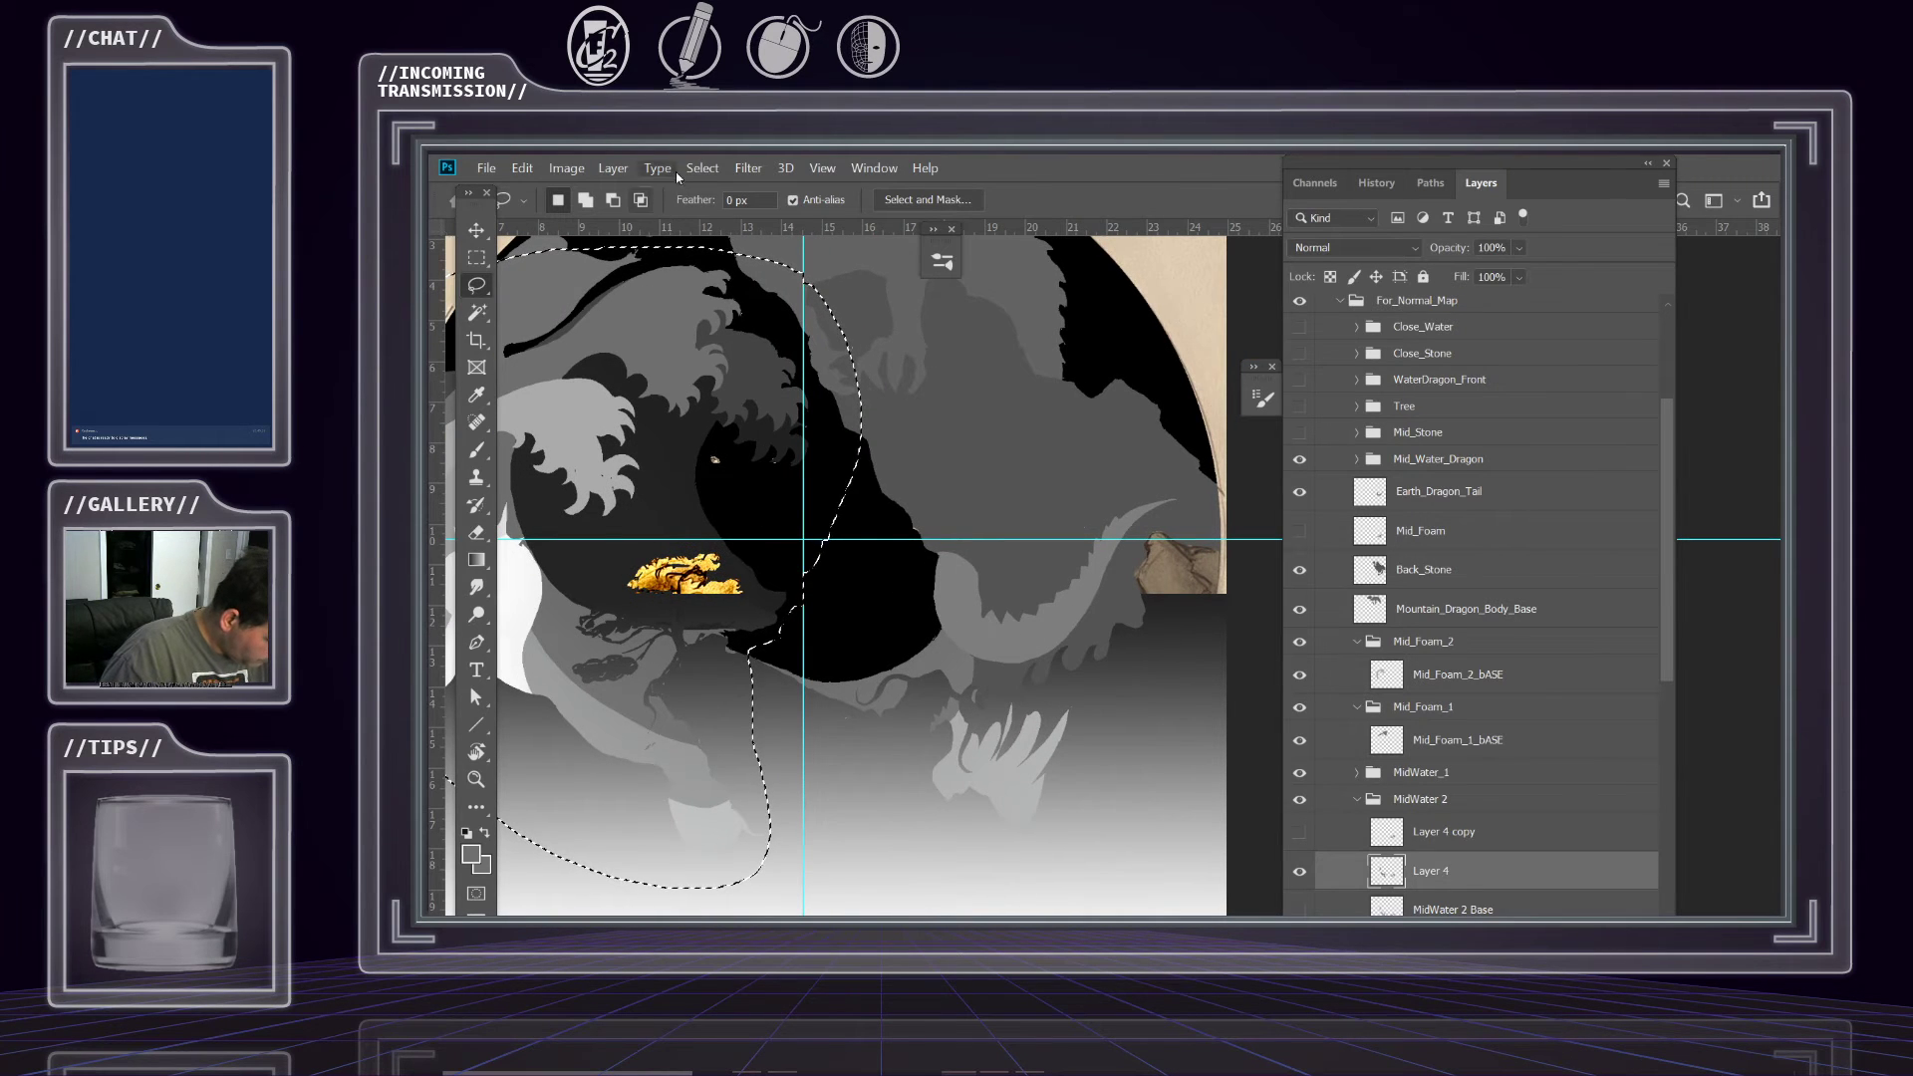
left_click(703, 168)
key("Escape")
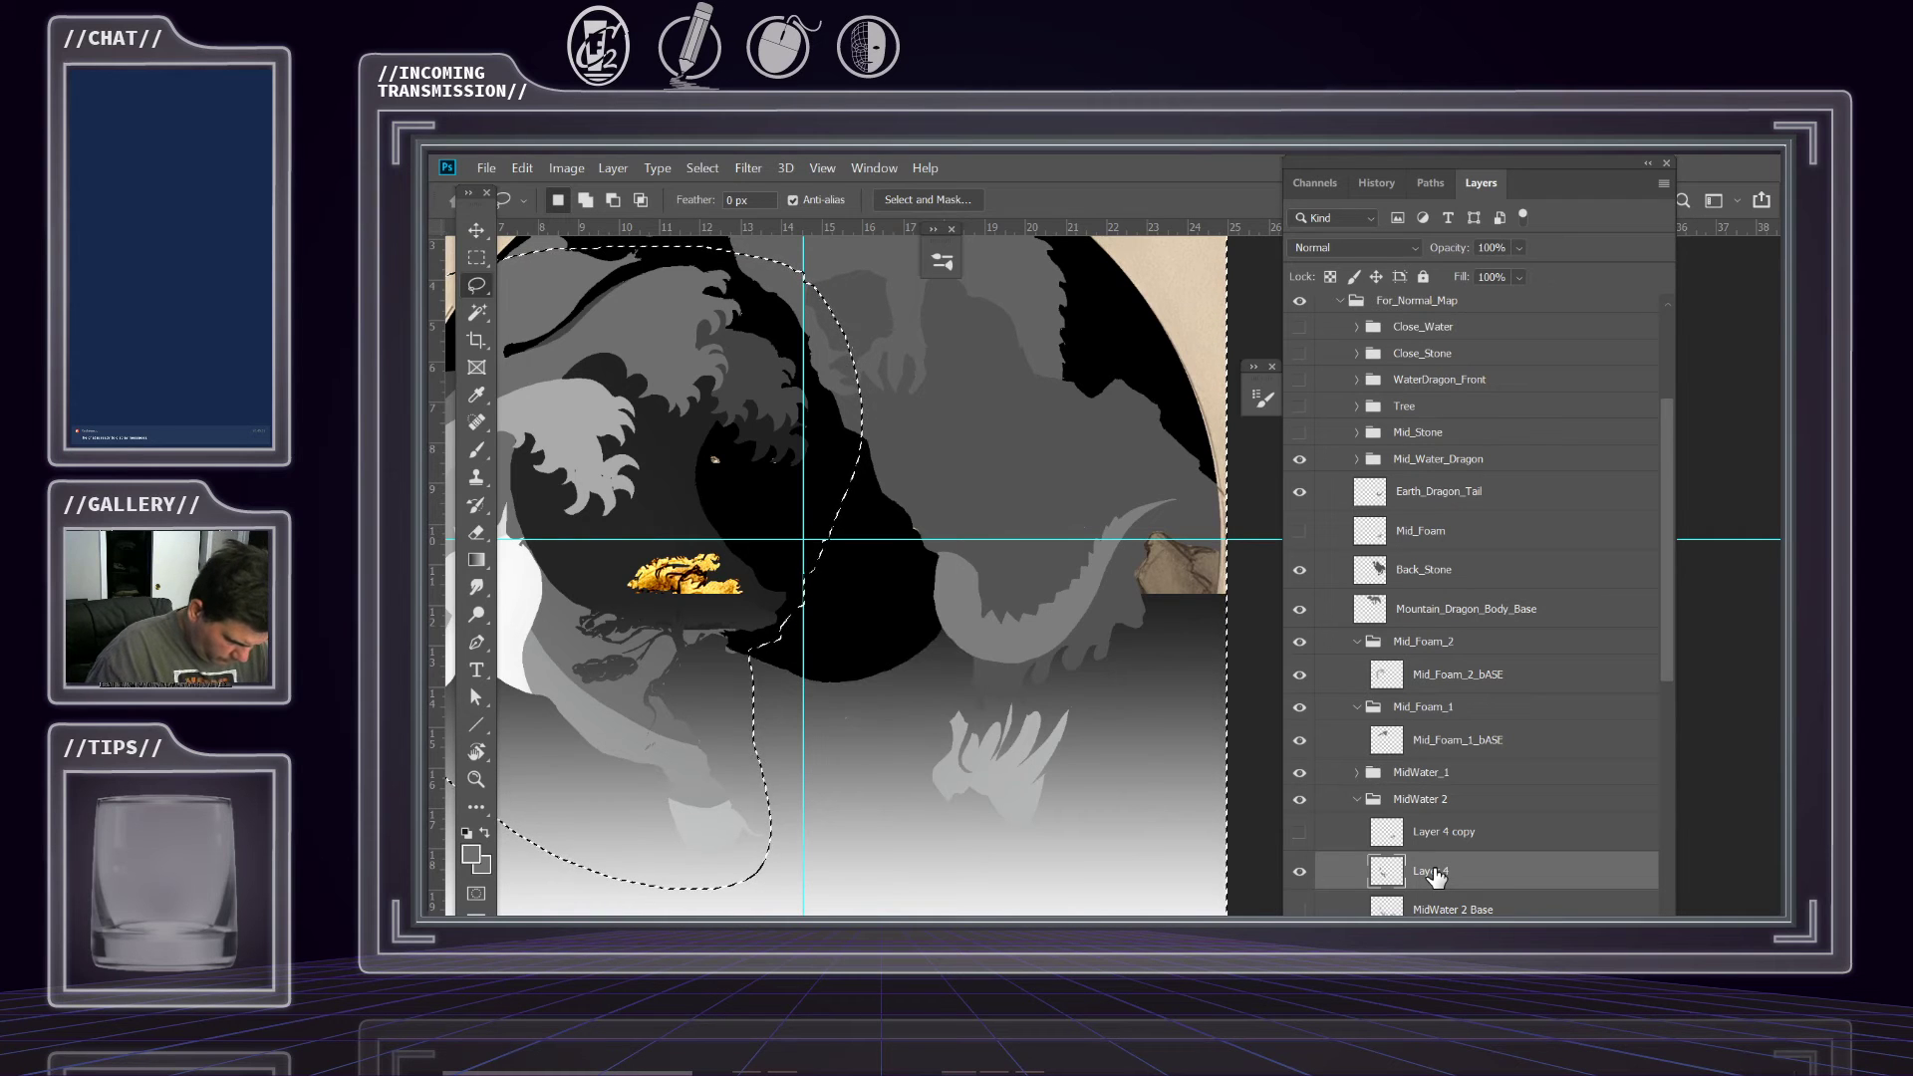
Show Layer 4 copy again, check the split by toggling it, select that layer and clear the selection.
left_click(1300, 844)
left_click(1300, 844)
left_click(1301, 844)
left_click(1377, 842)
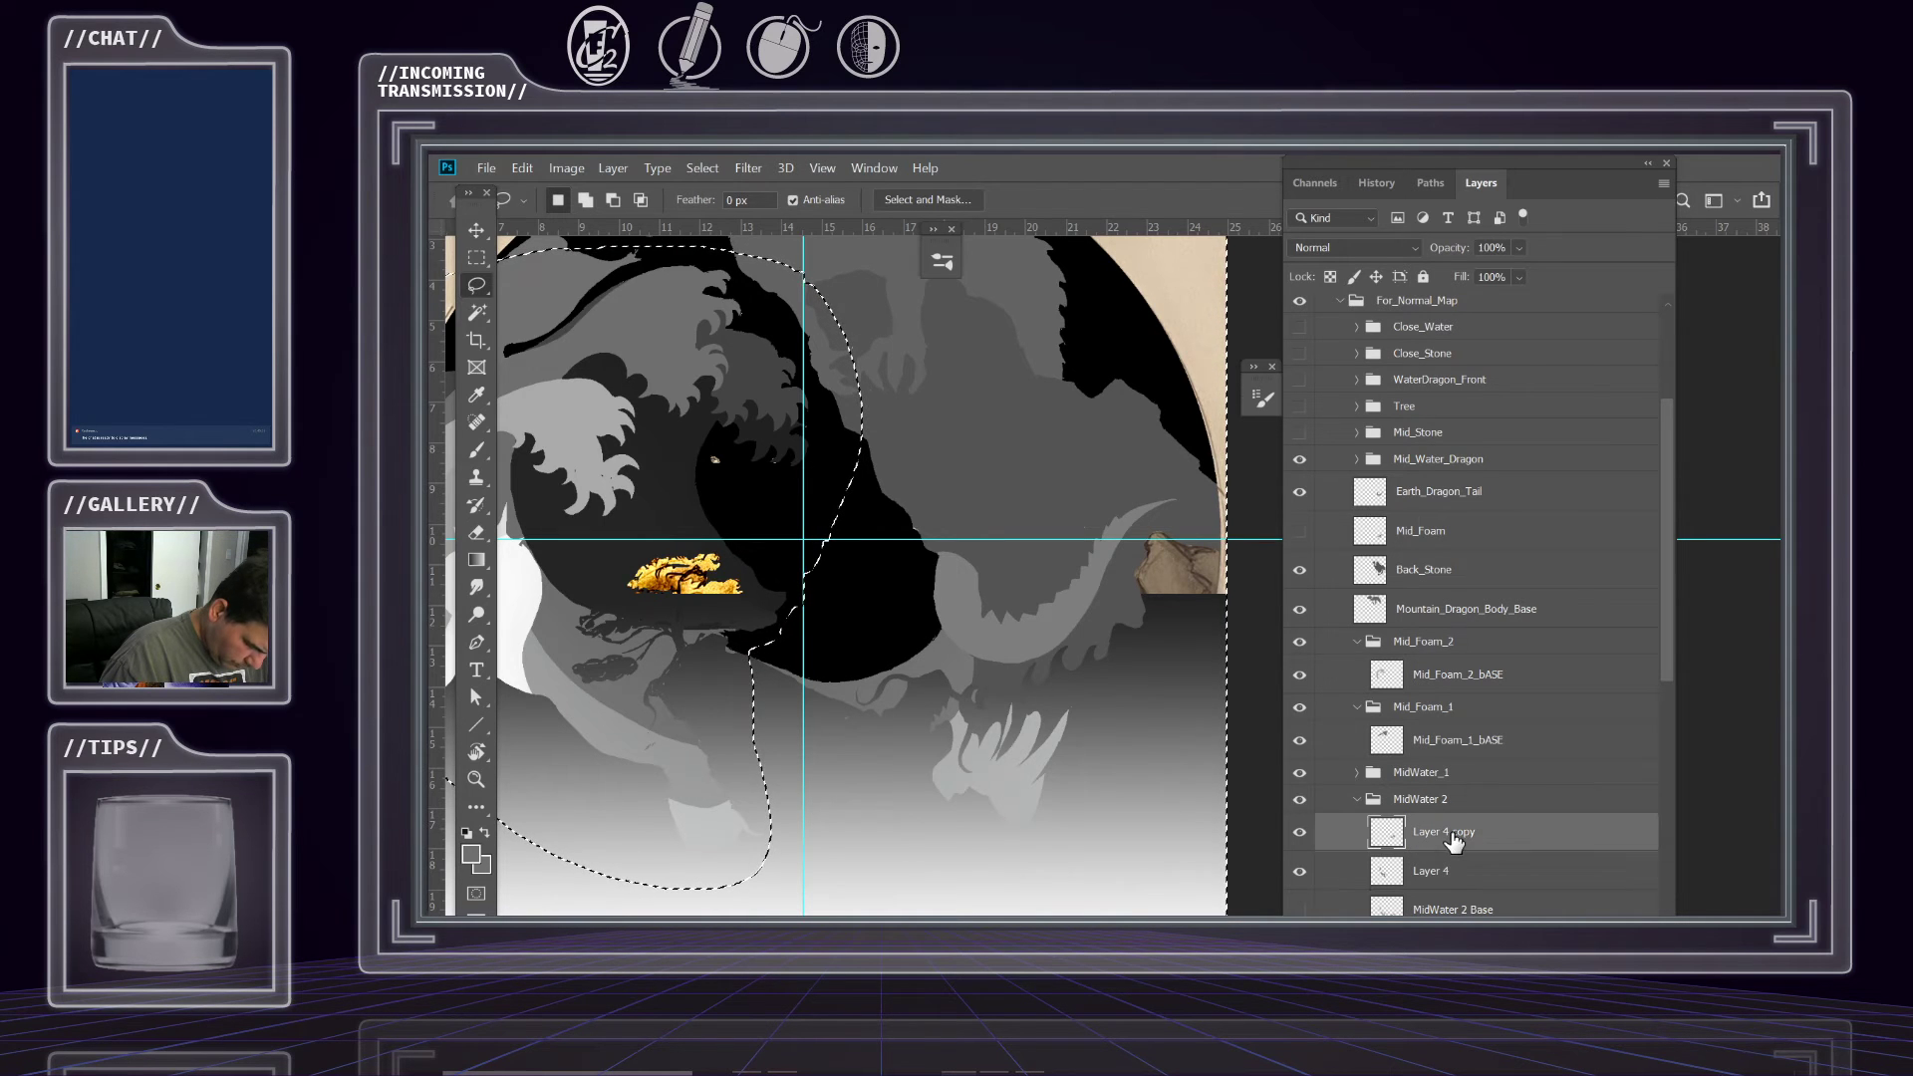
left_click(477, 257)
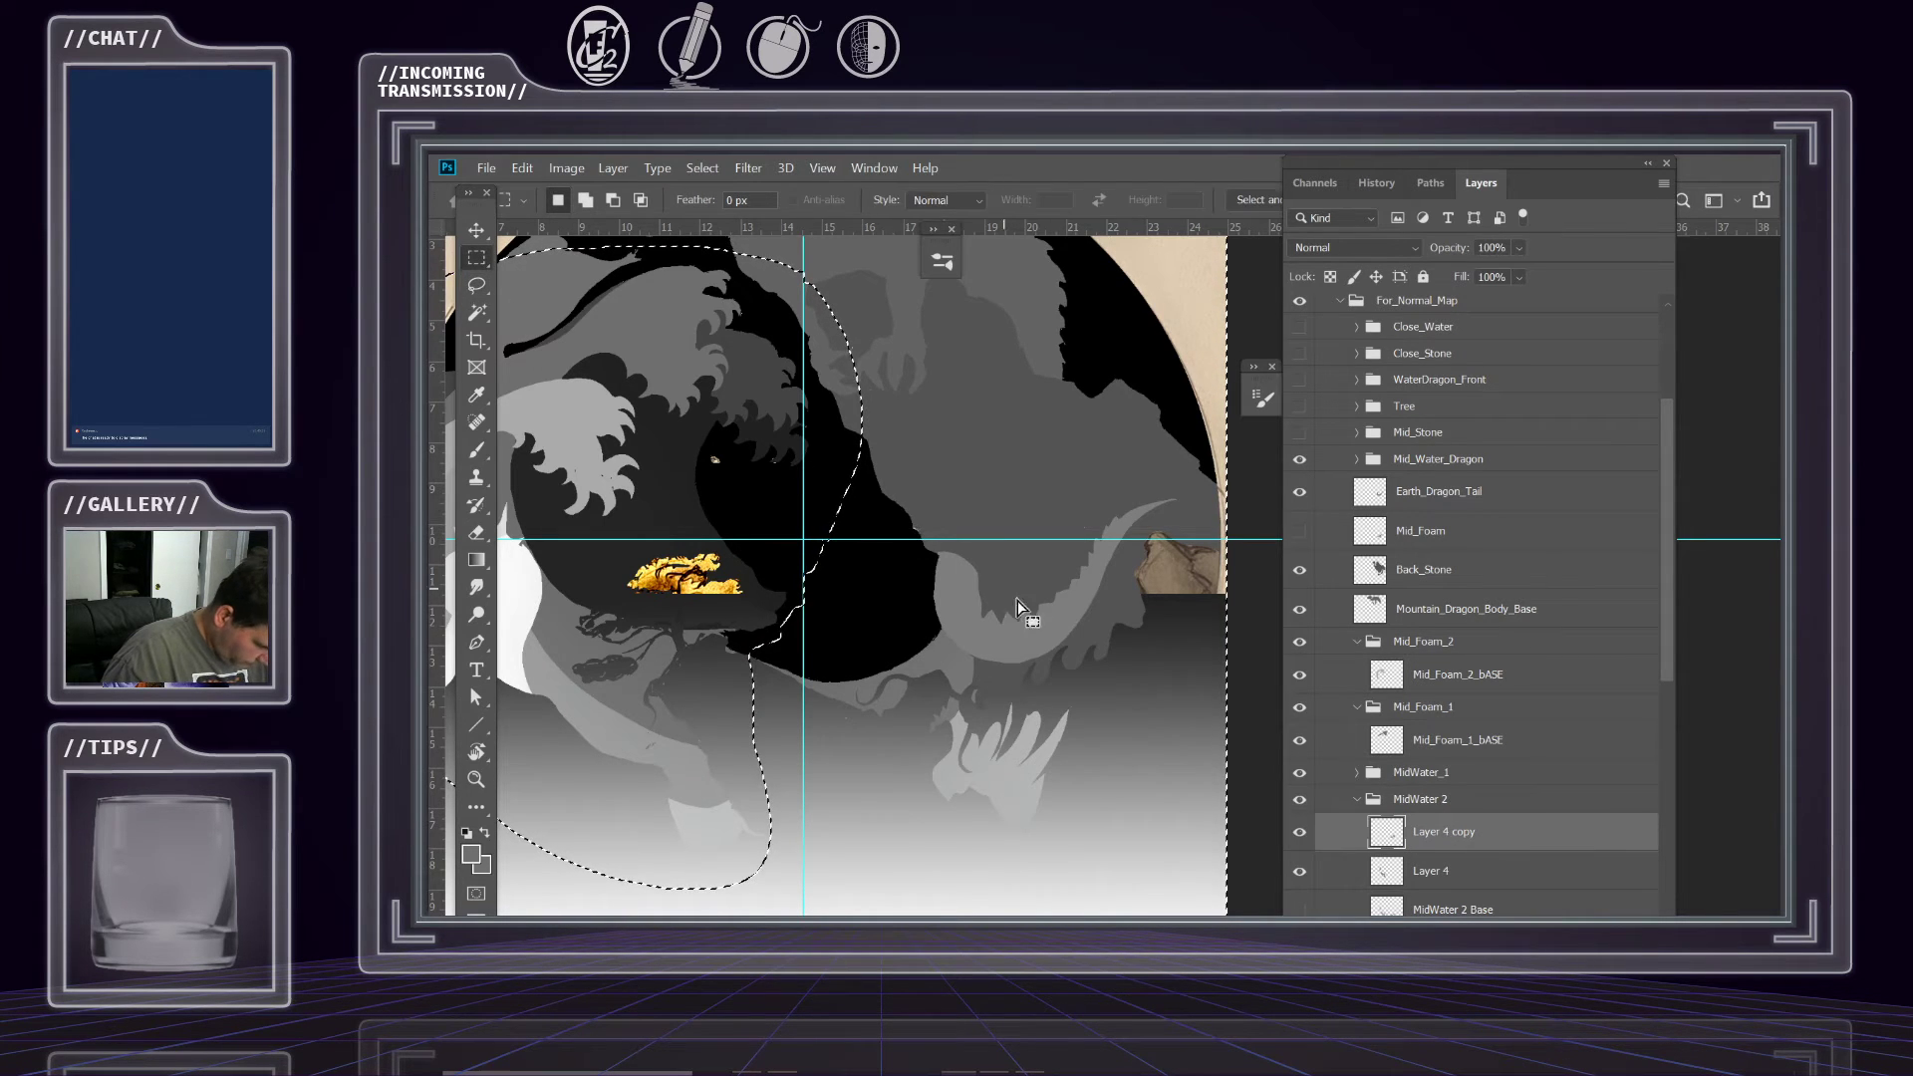
key("ctrl+d")
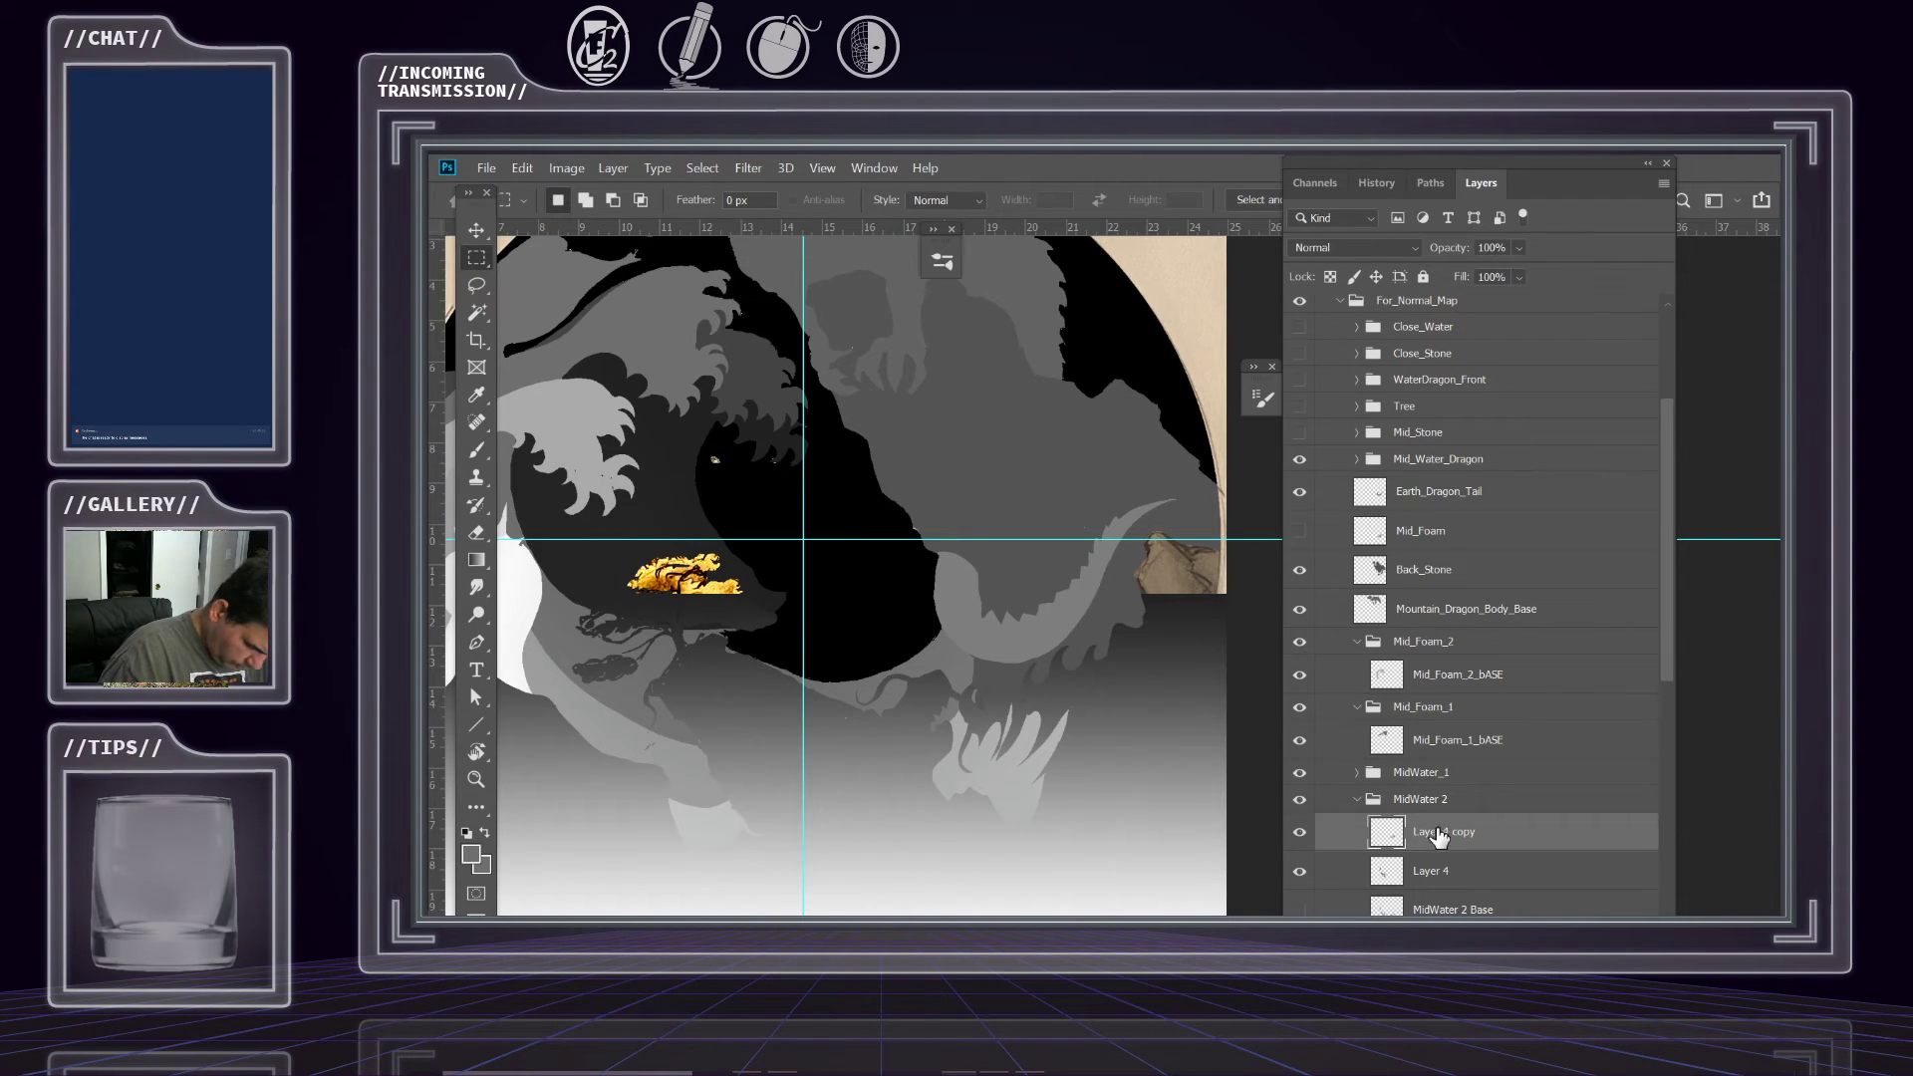
left_click(583, 172)
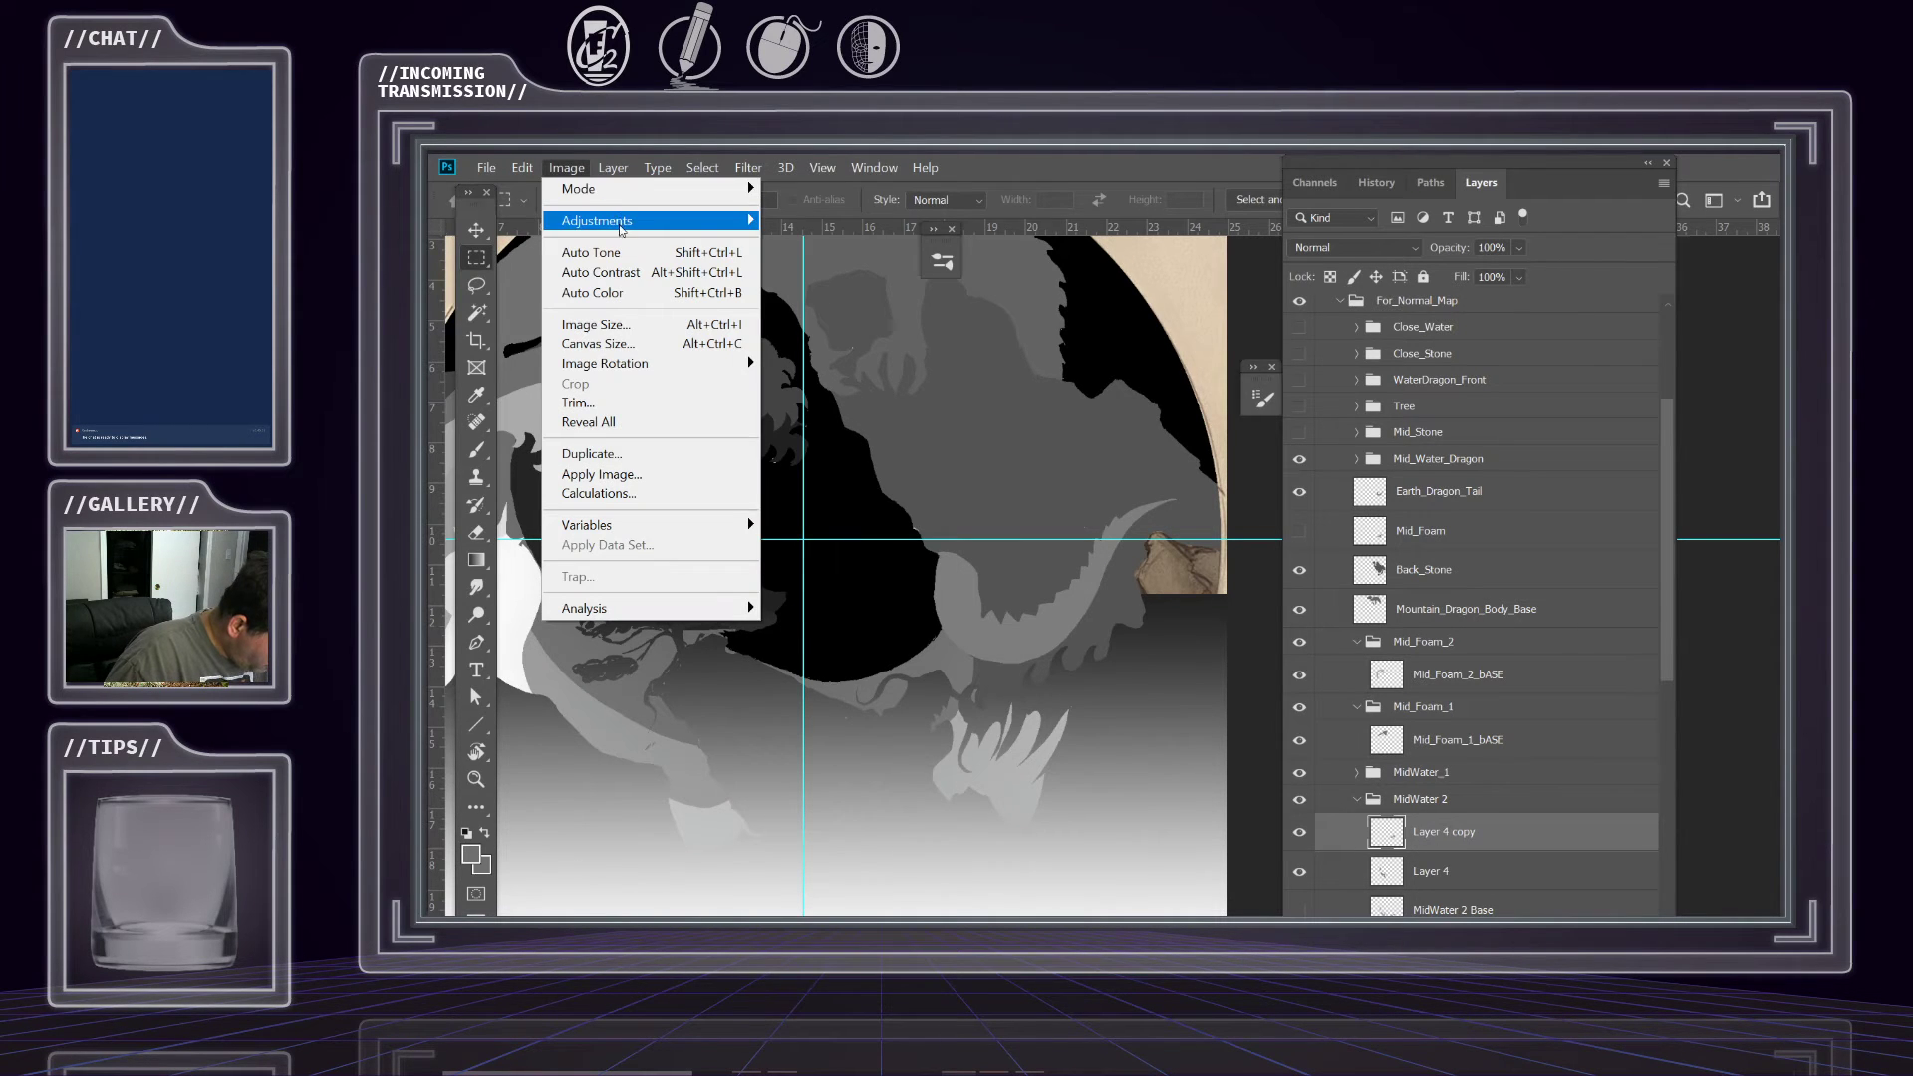
mouse_move(598, 220)
left_click(802, 226)
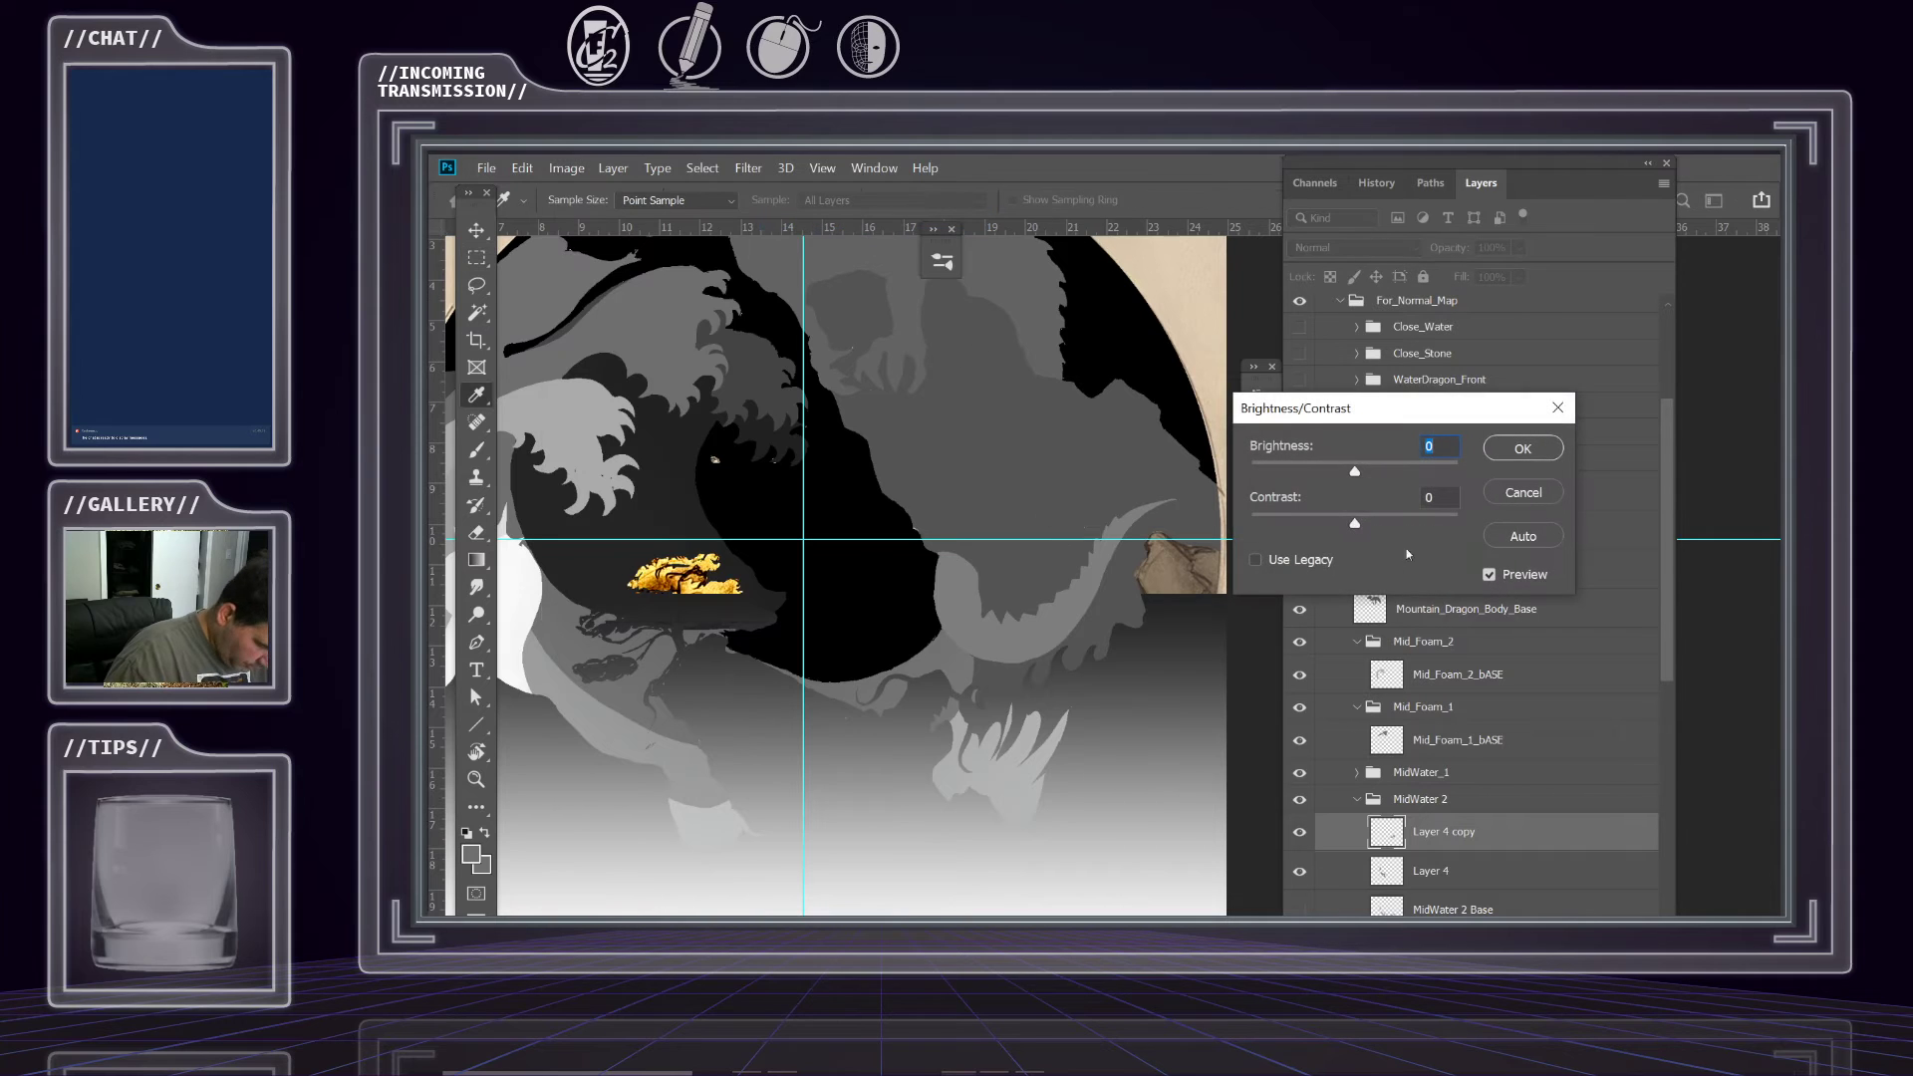
left_click(1524, 492)
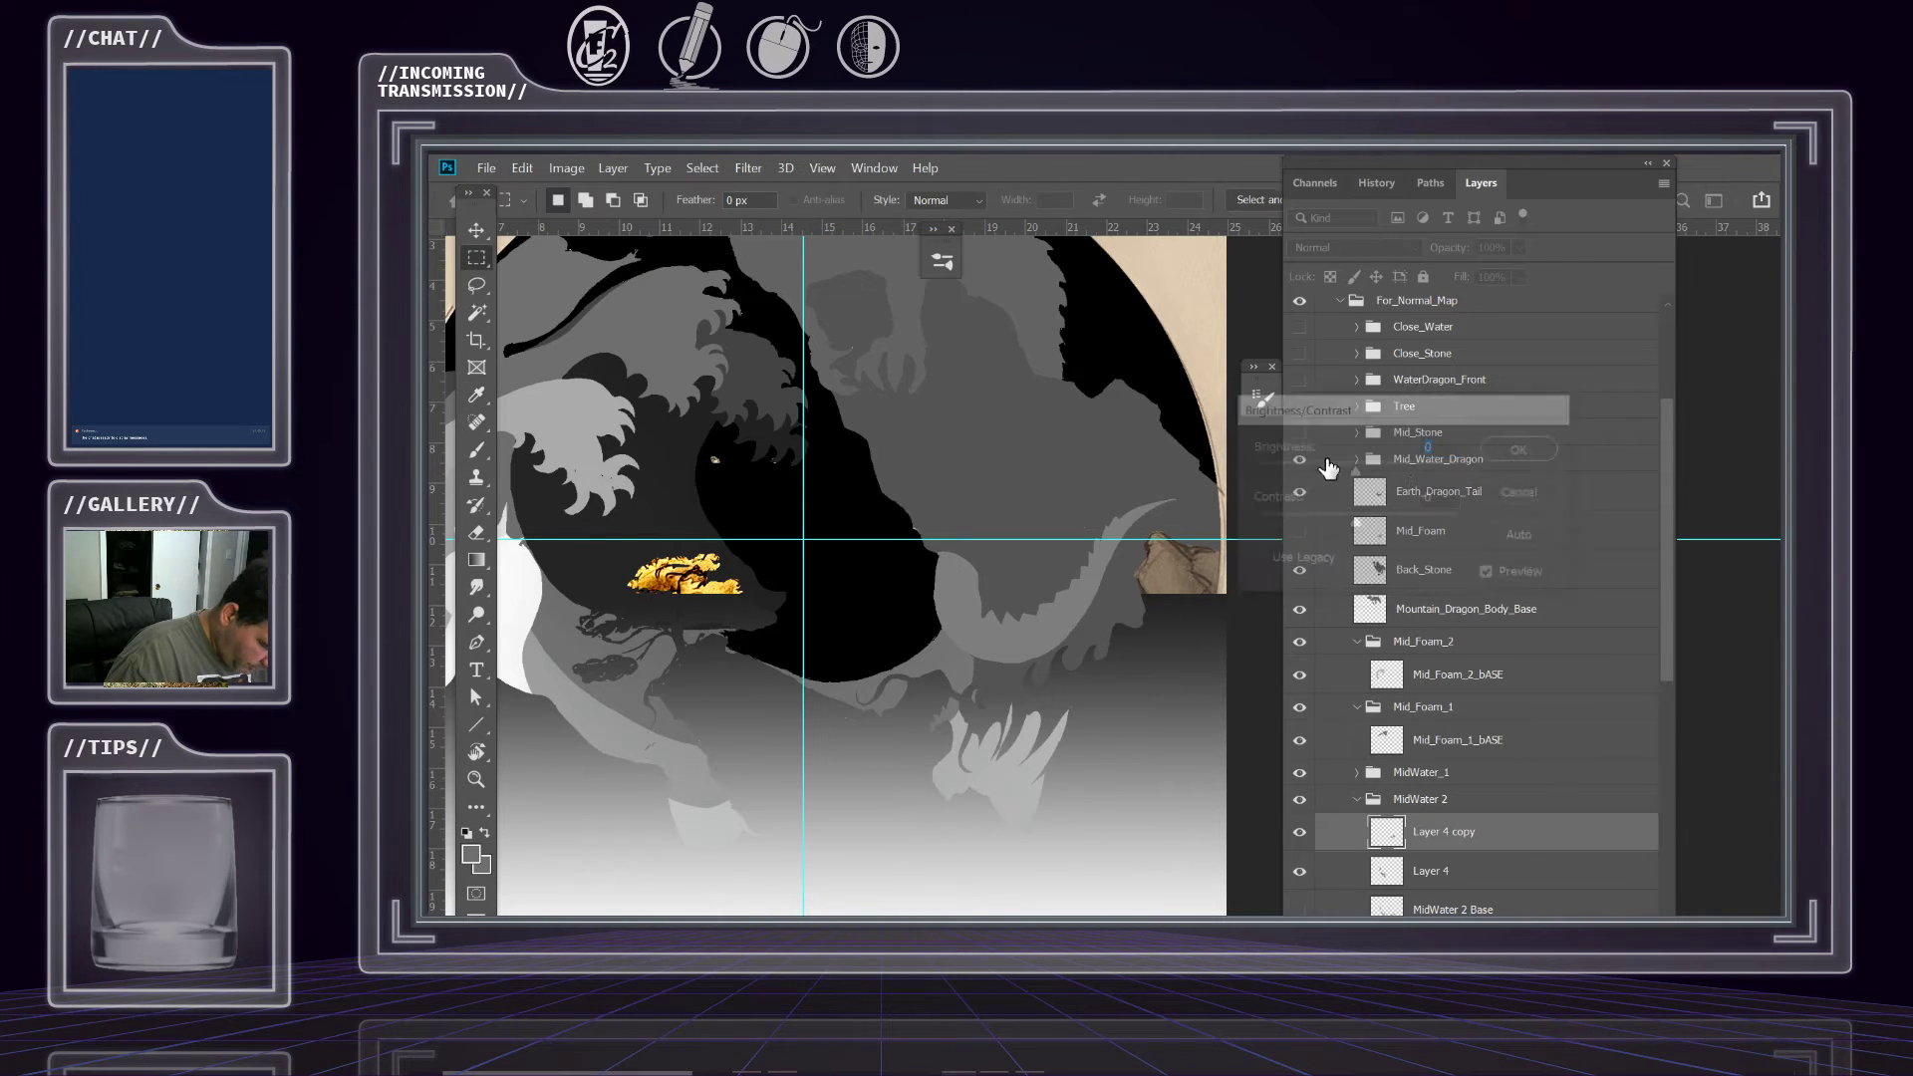
Darken Layer 4 copy with Hue/Saturation at Lightness -15.
left_click(566, 167)
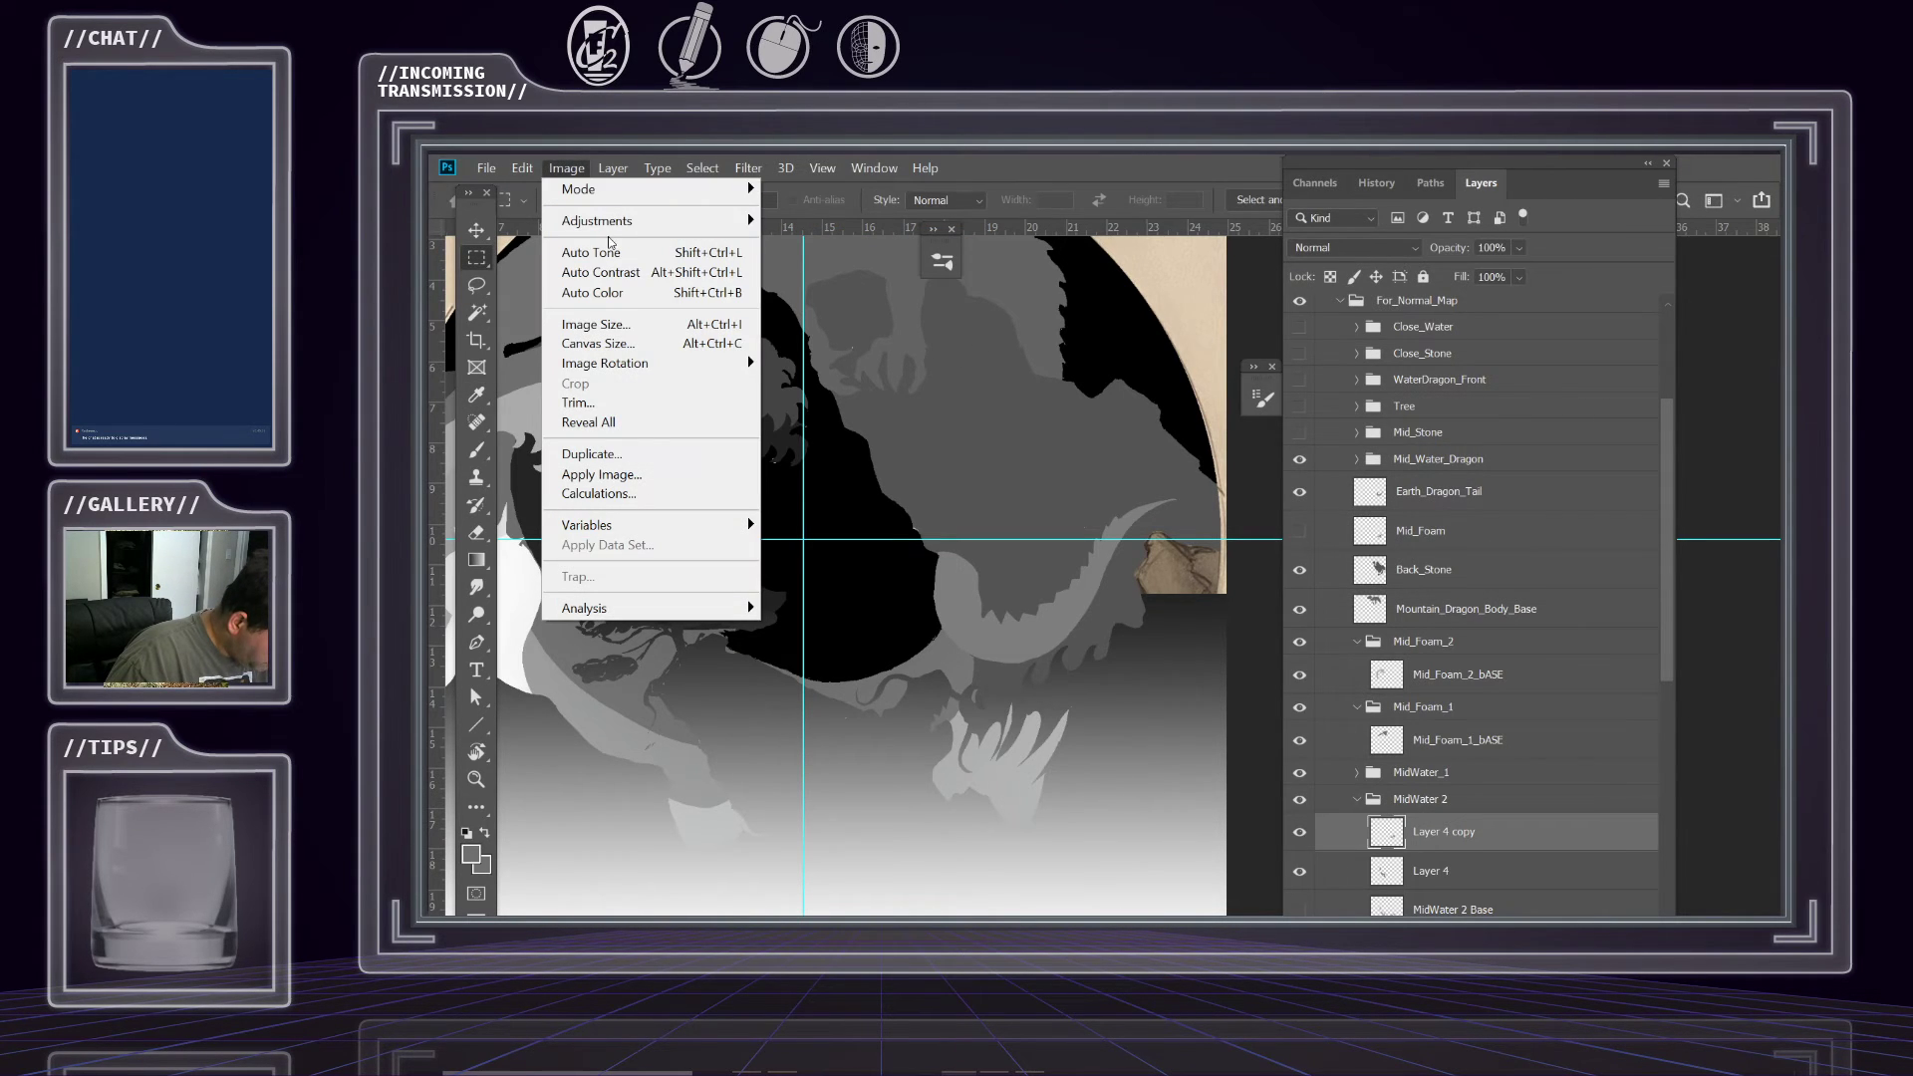
mouse_move(647, 220)
left_click(861, 343)
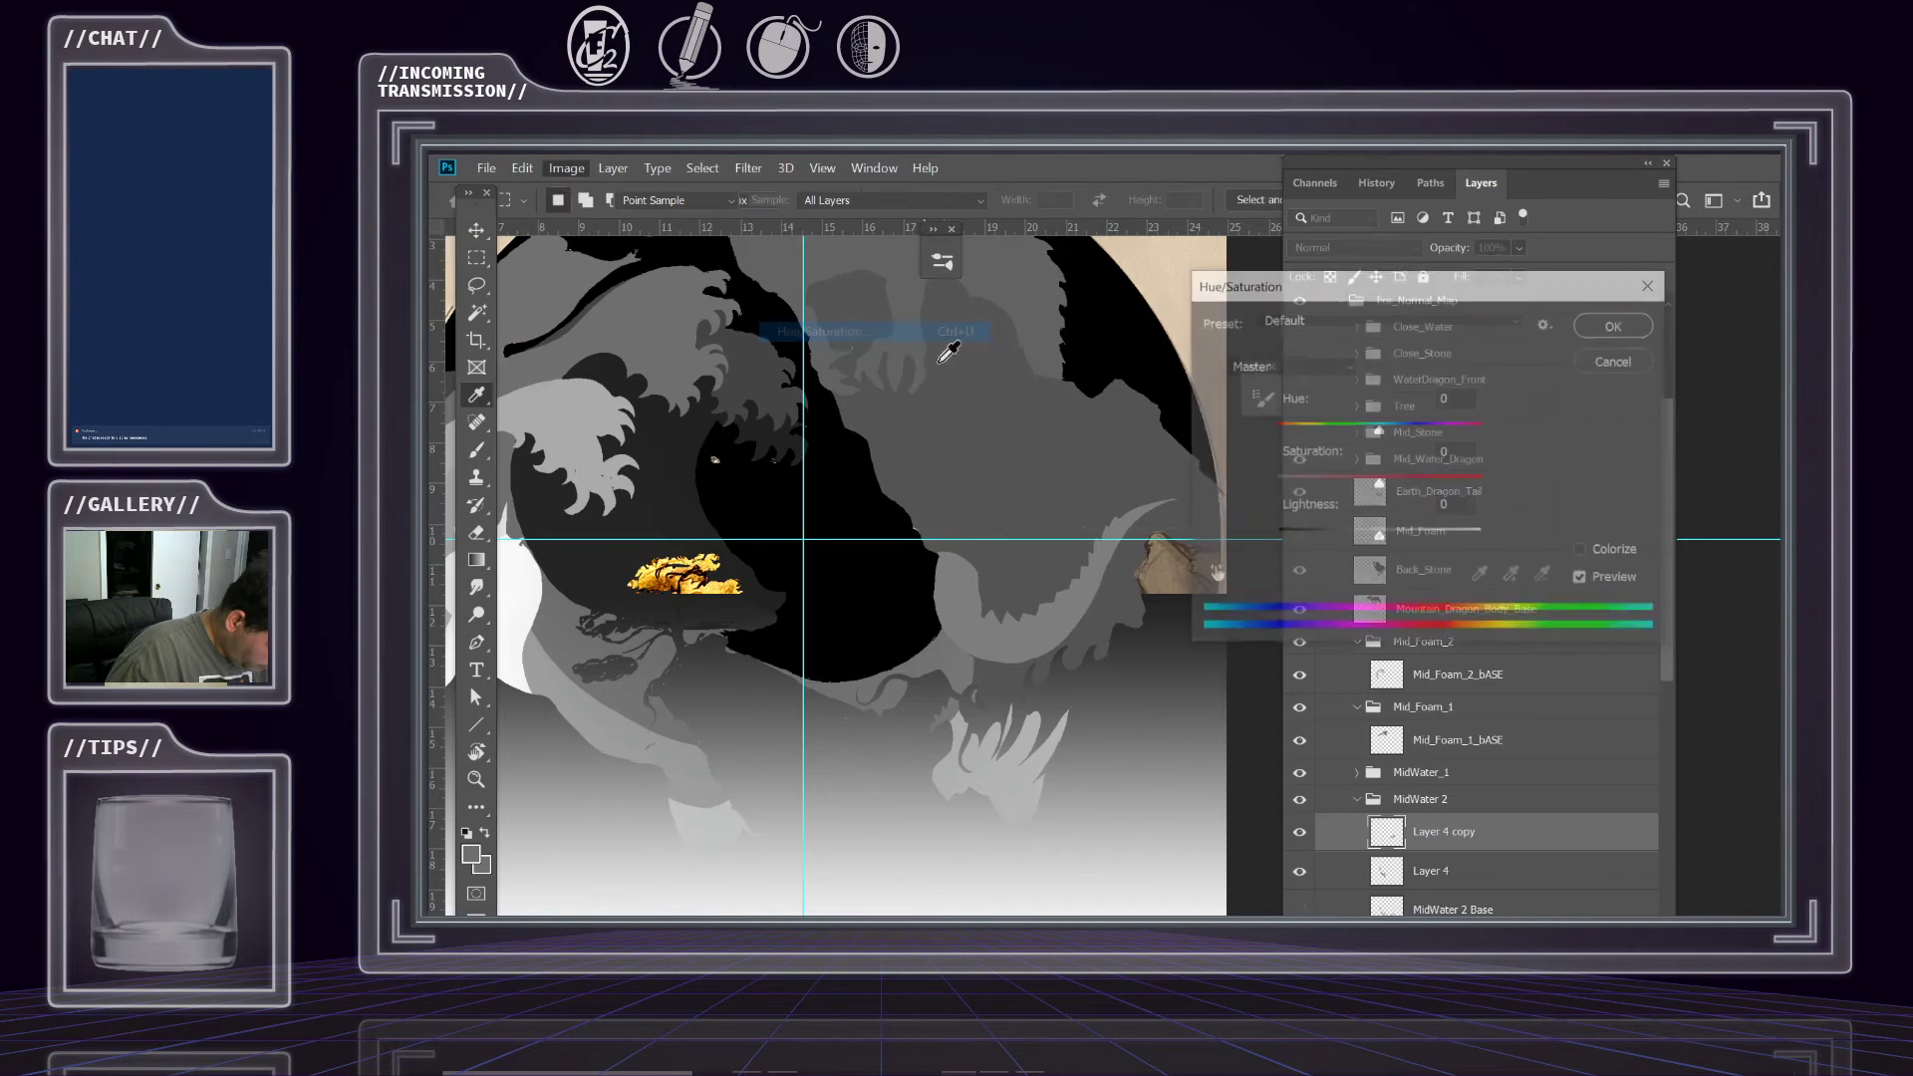
left_click(1373, 539)
left_click_drag(1373, 543, 1374, 543)
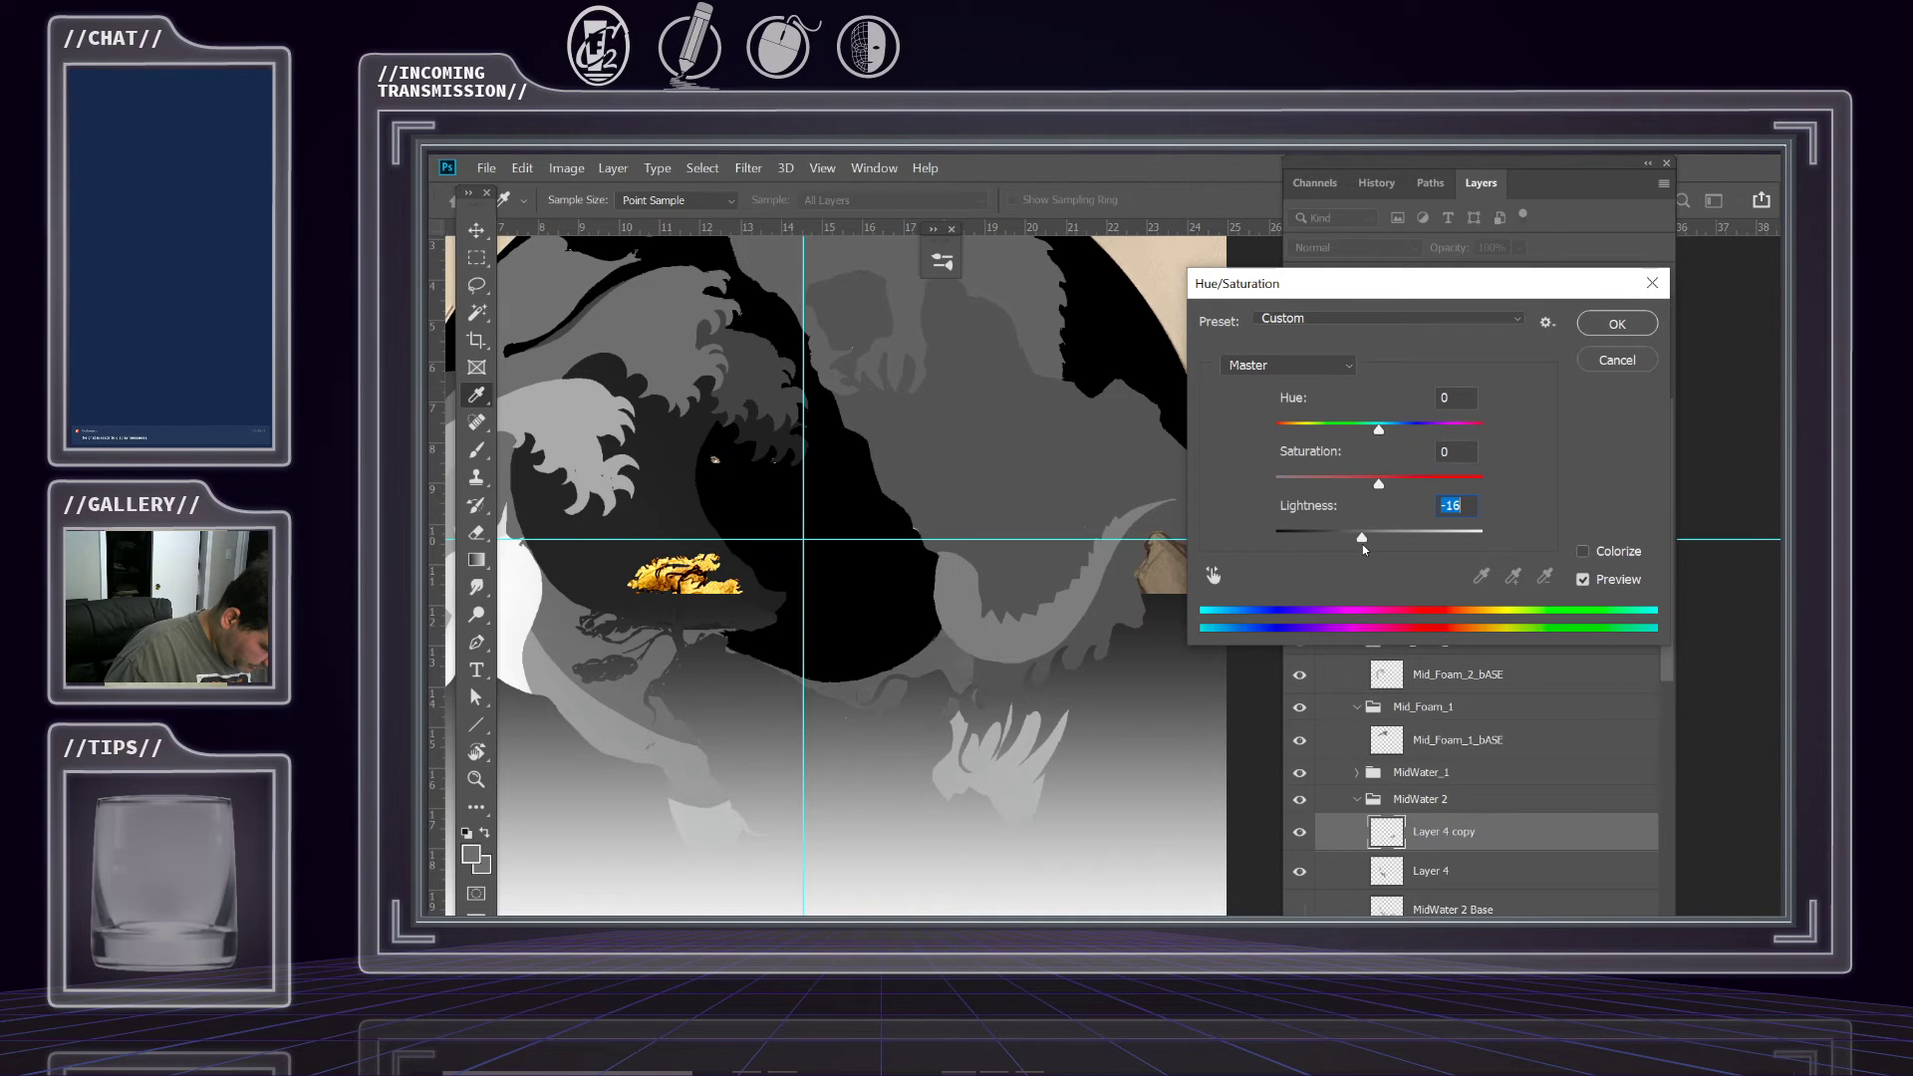
left_click_drag(1367, 547, 1372, 547)
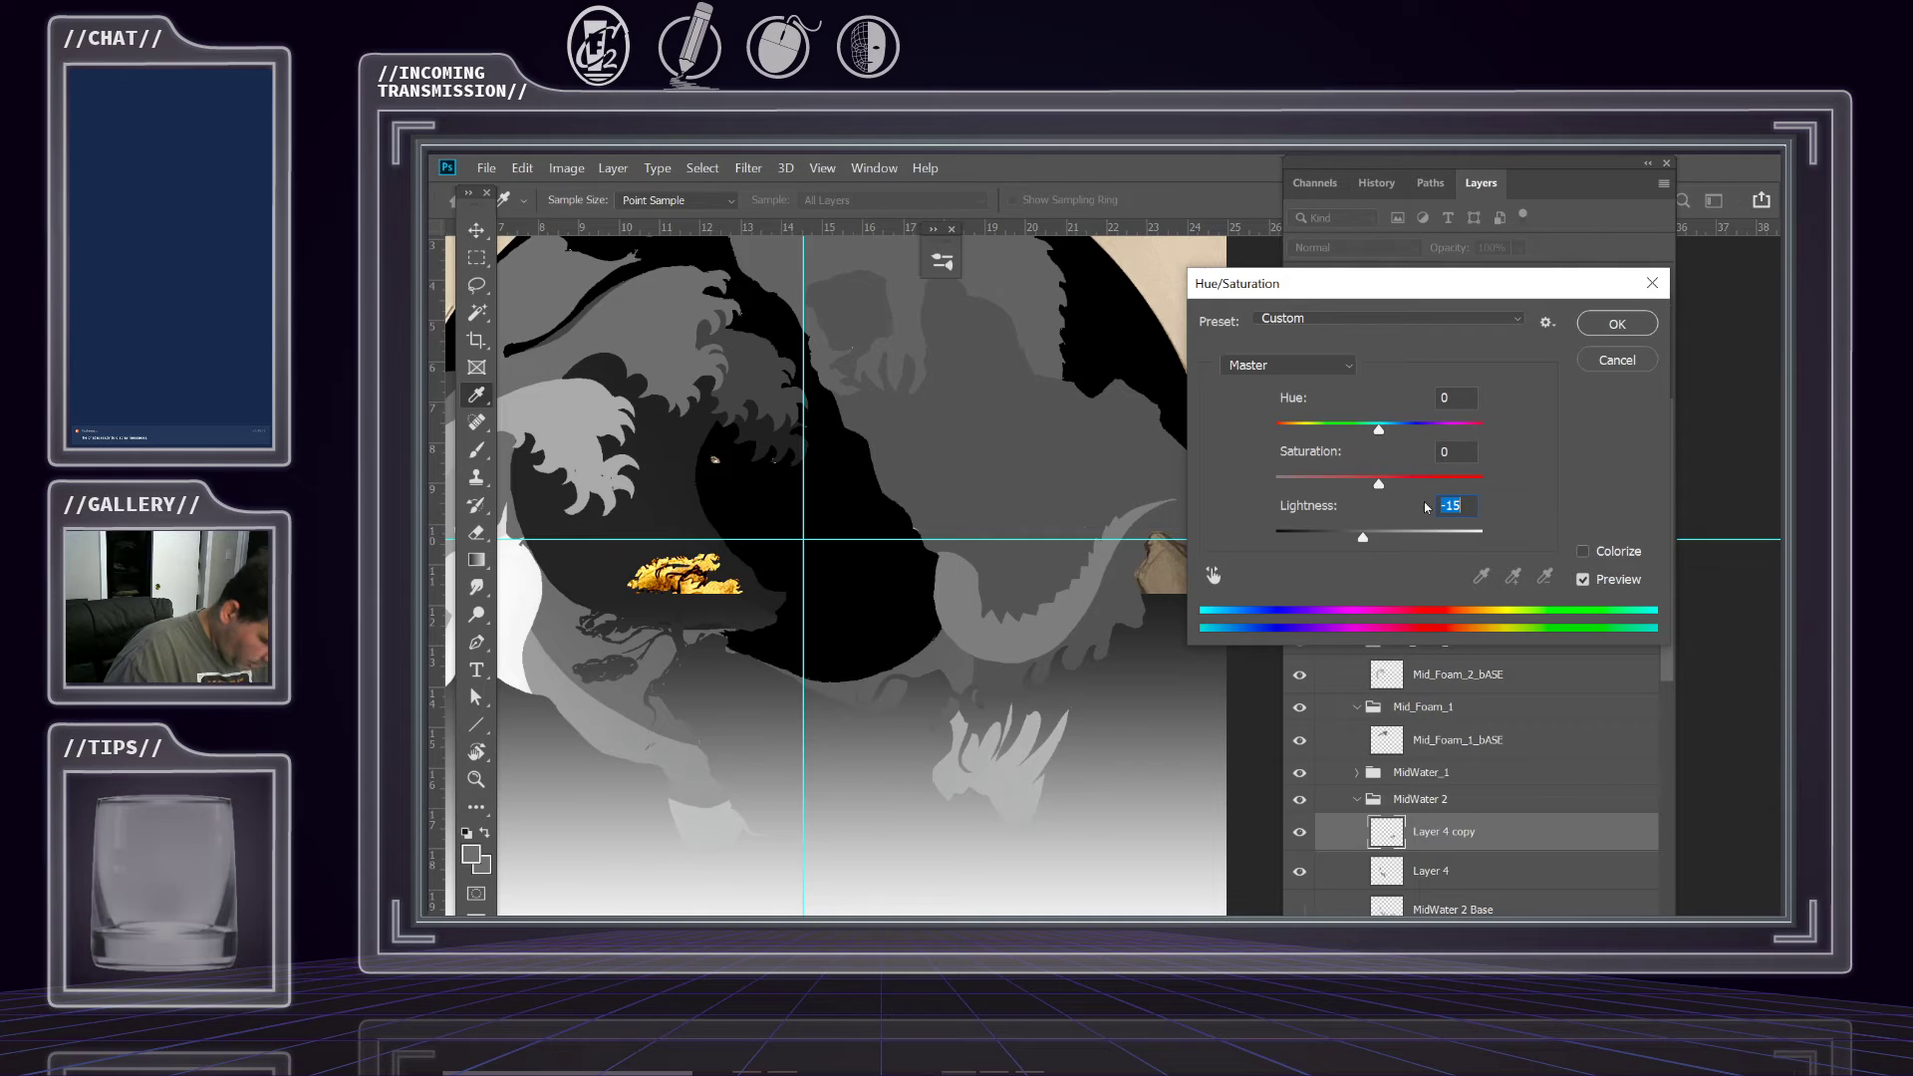
left_click(1594, 325)
key("m")
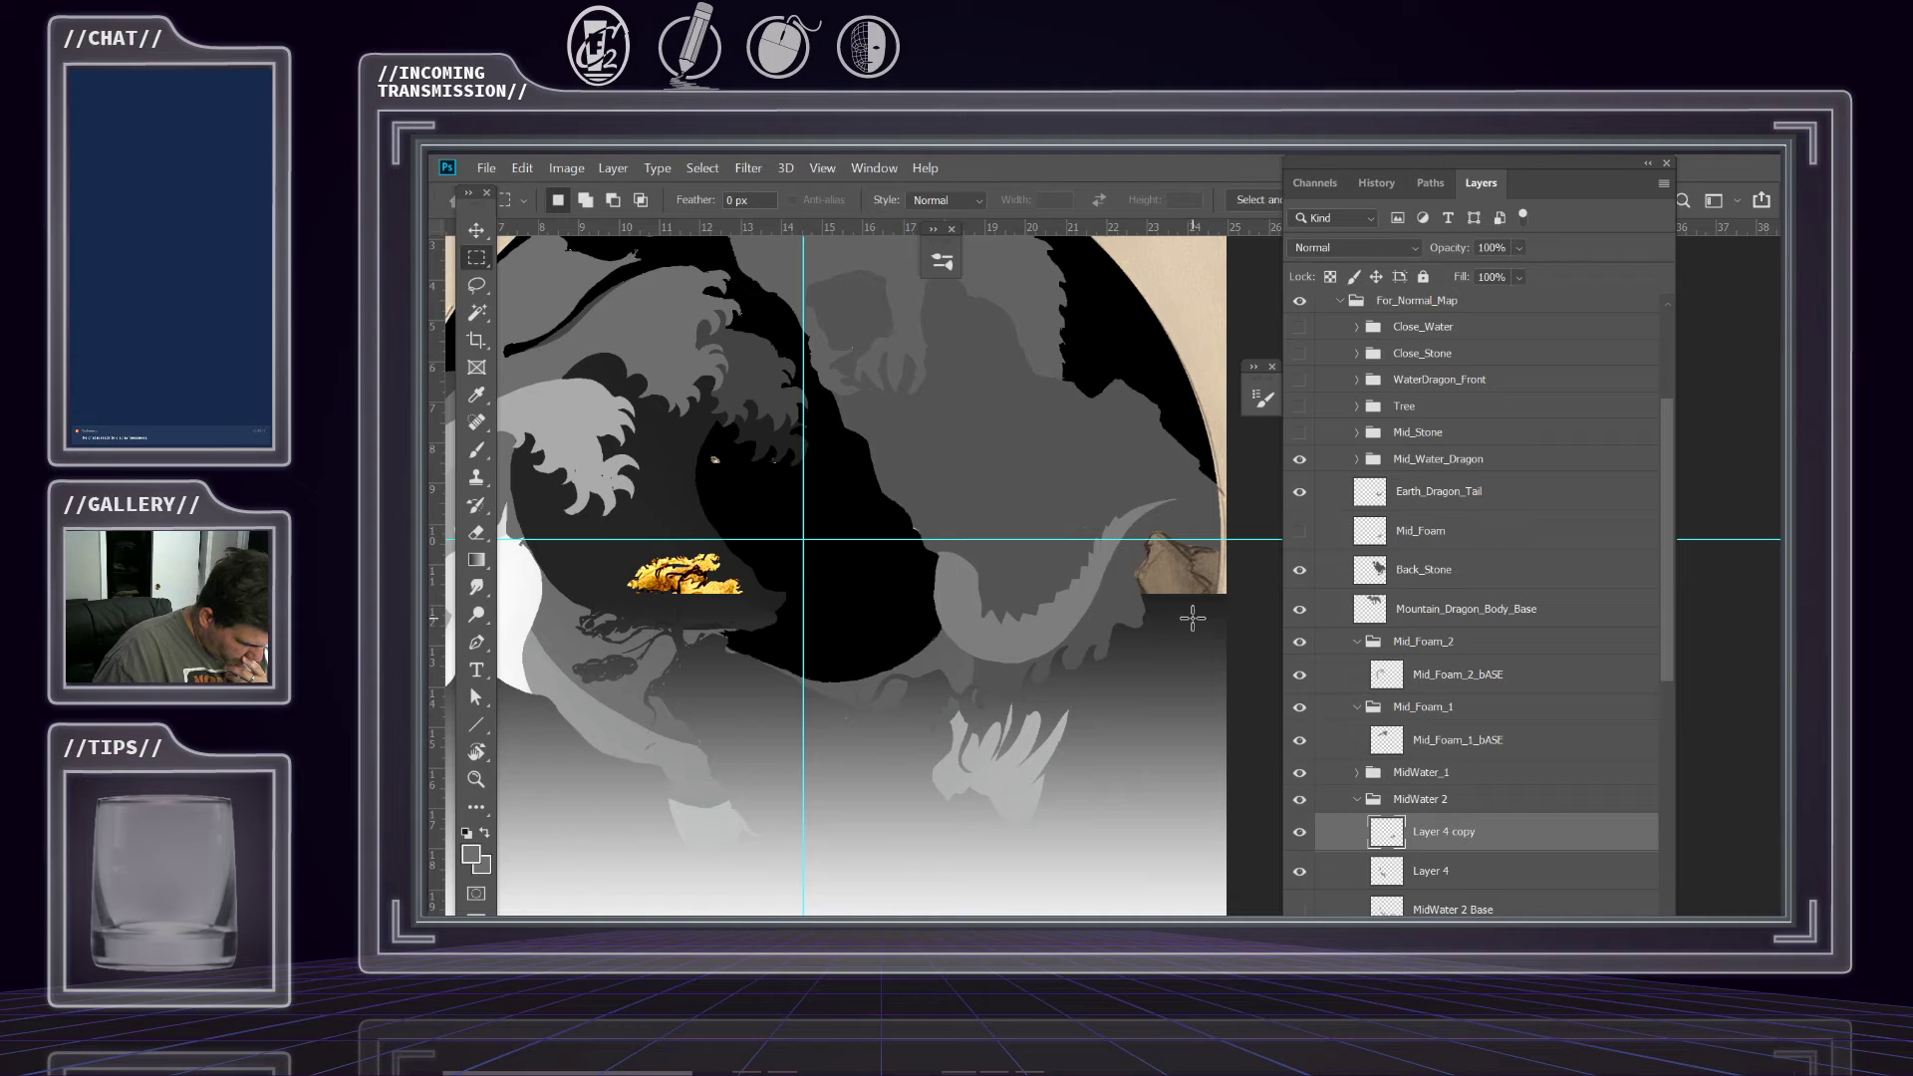
Toggle the visibility of Layer 4 copy to compare its darkened water with the surrounding tones, leaving it visible.
left_click(1300, 834)
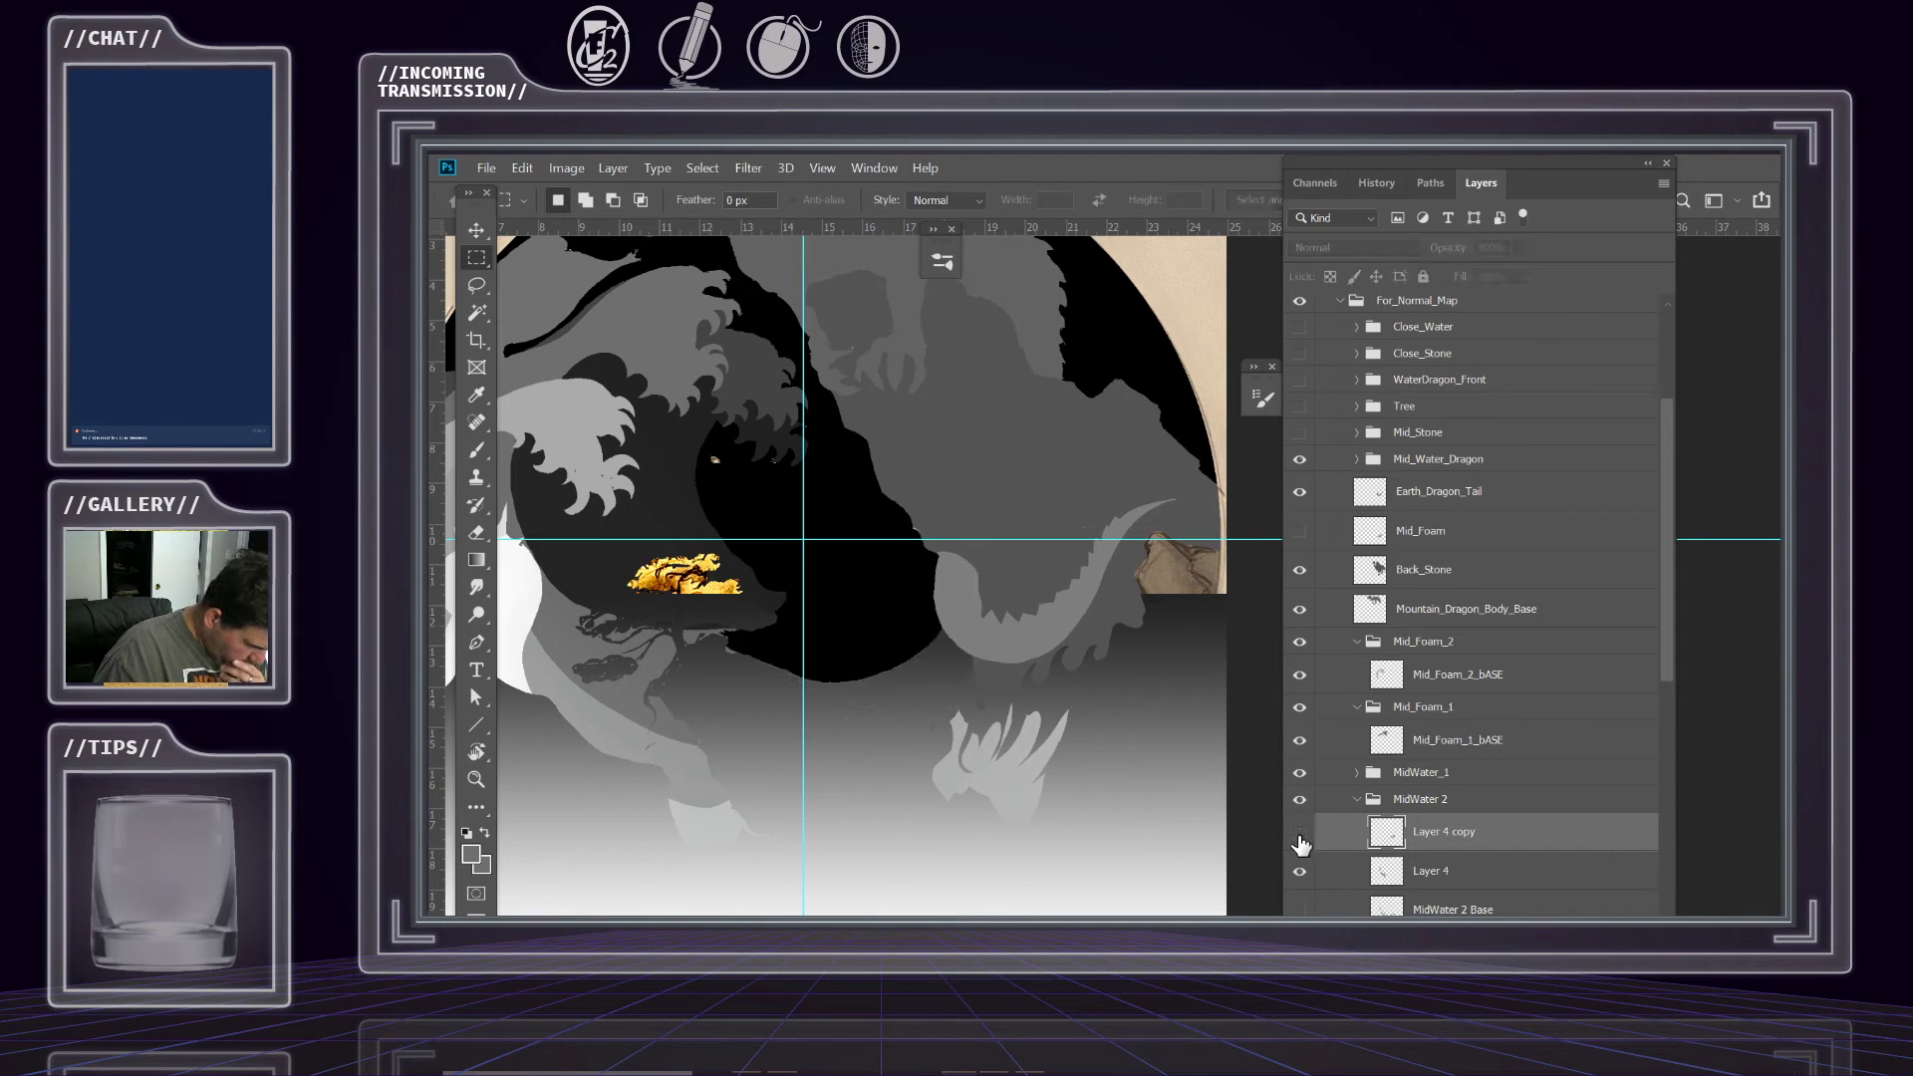
left_click(1300, 833)
left_click(1299, 833)
left_click(1299, 833)
left_click(1300, 836)
left_click(1299, 835)
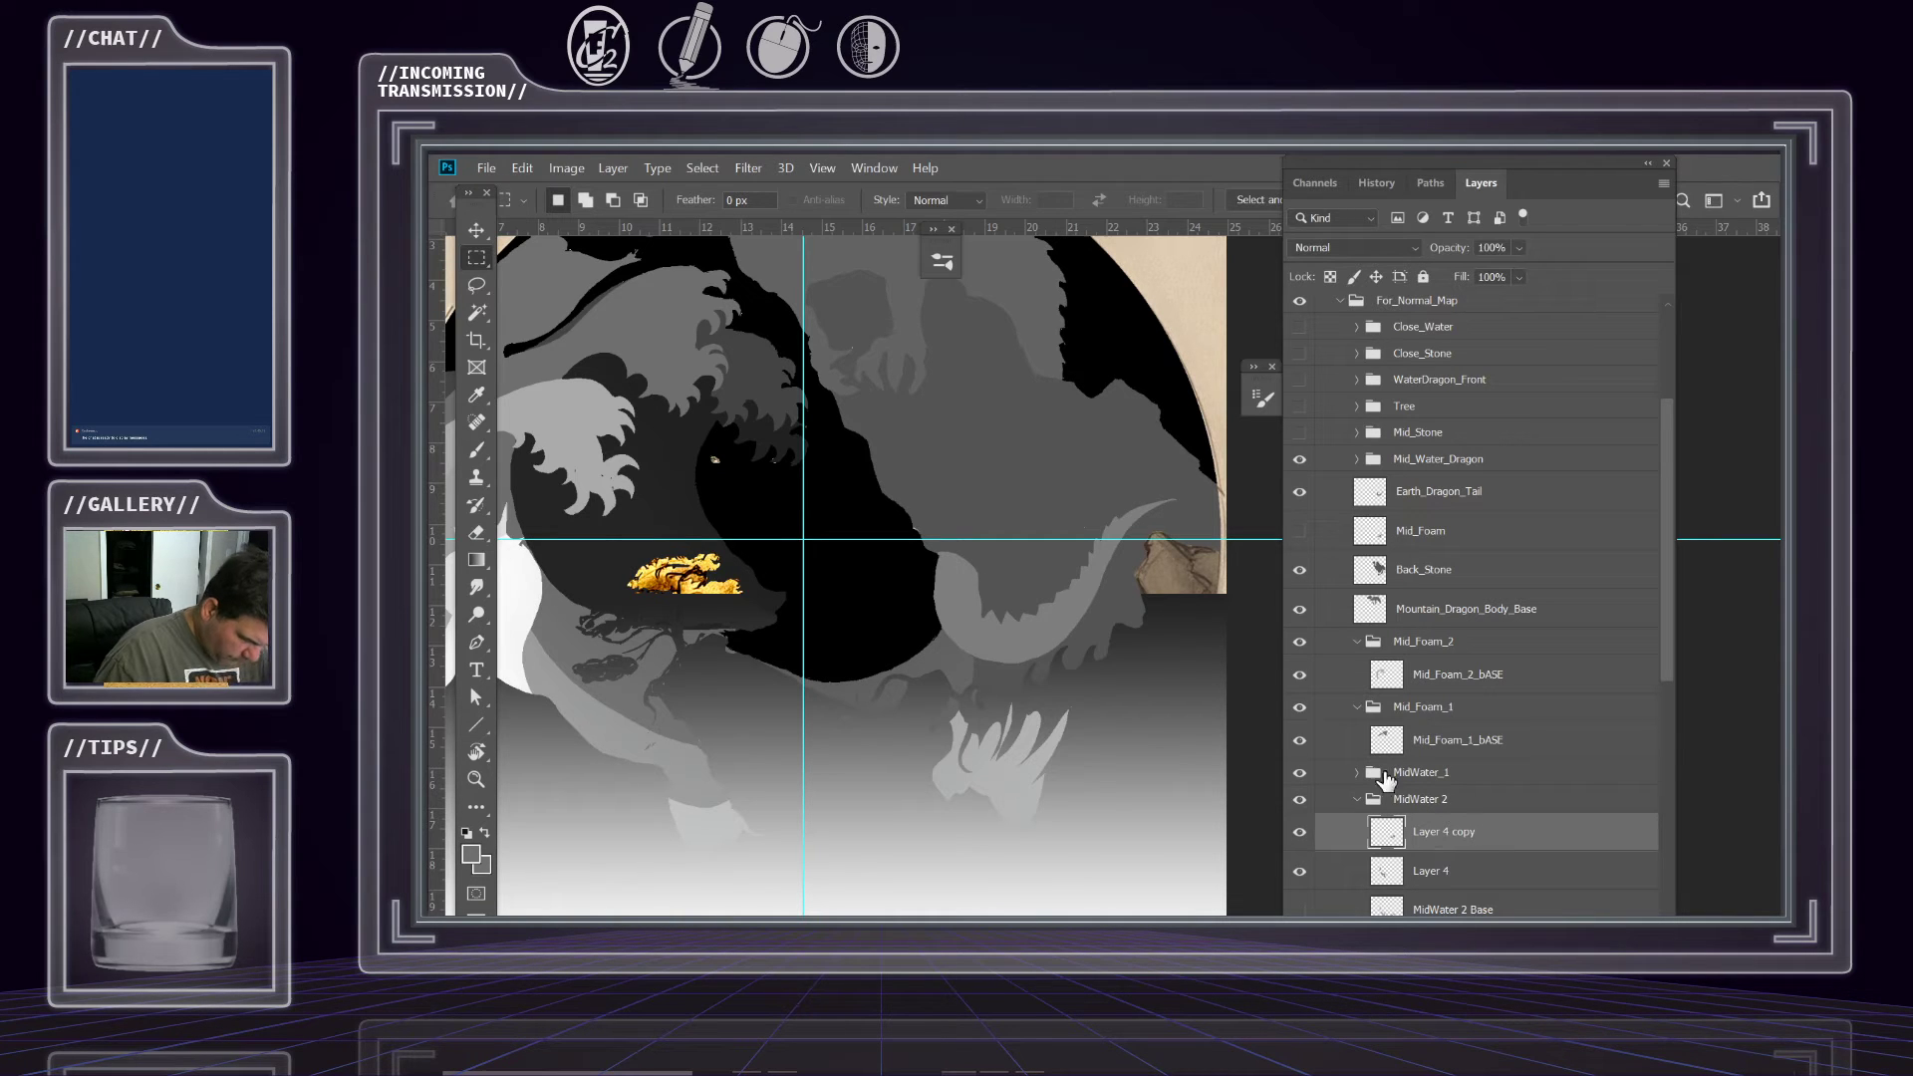
Lighten Layer 4 copy slightly with Hue/Saturation at Lightness +3.
left_click(564, 174)
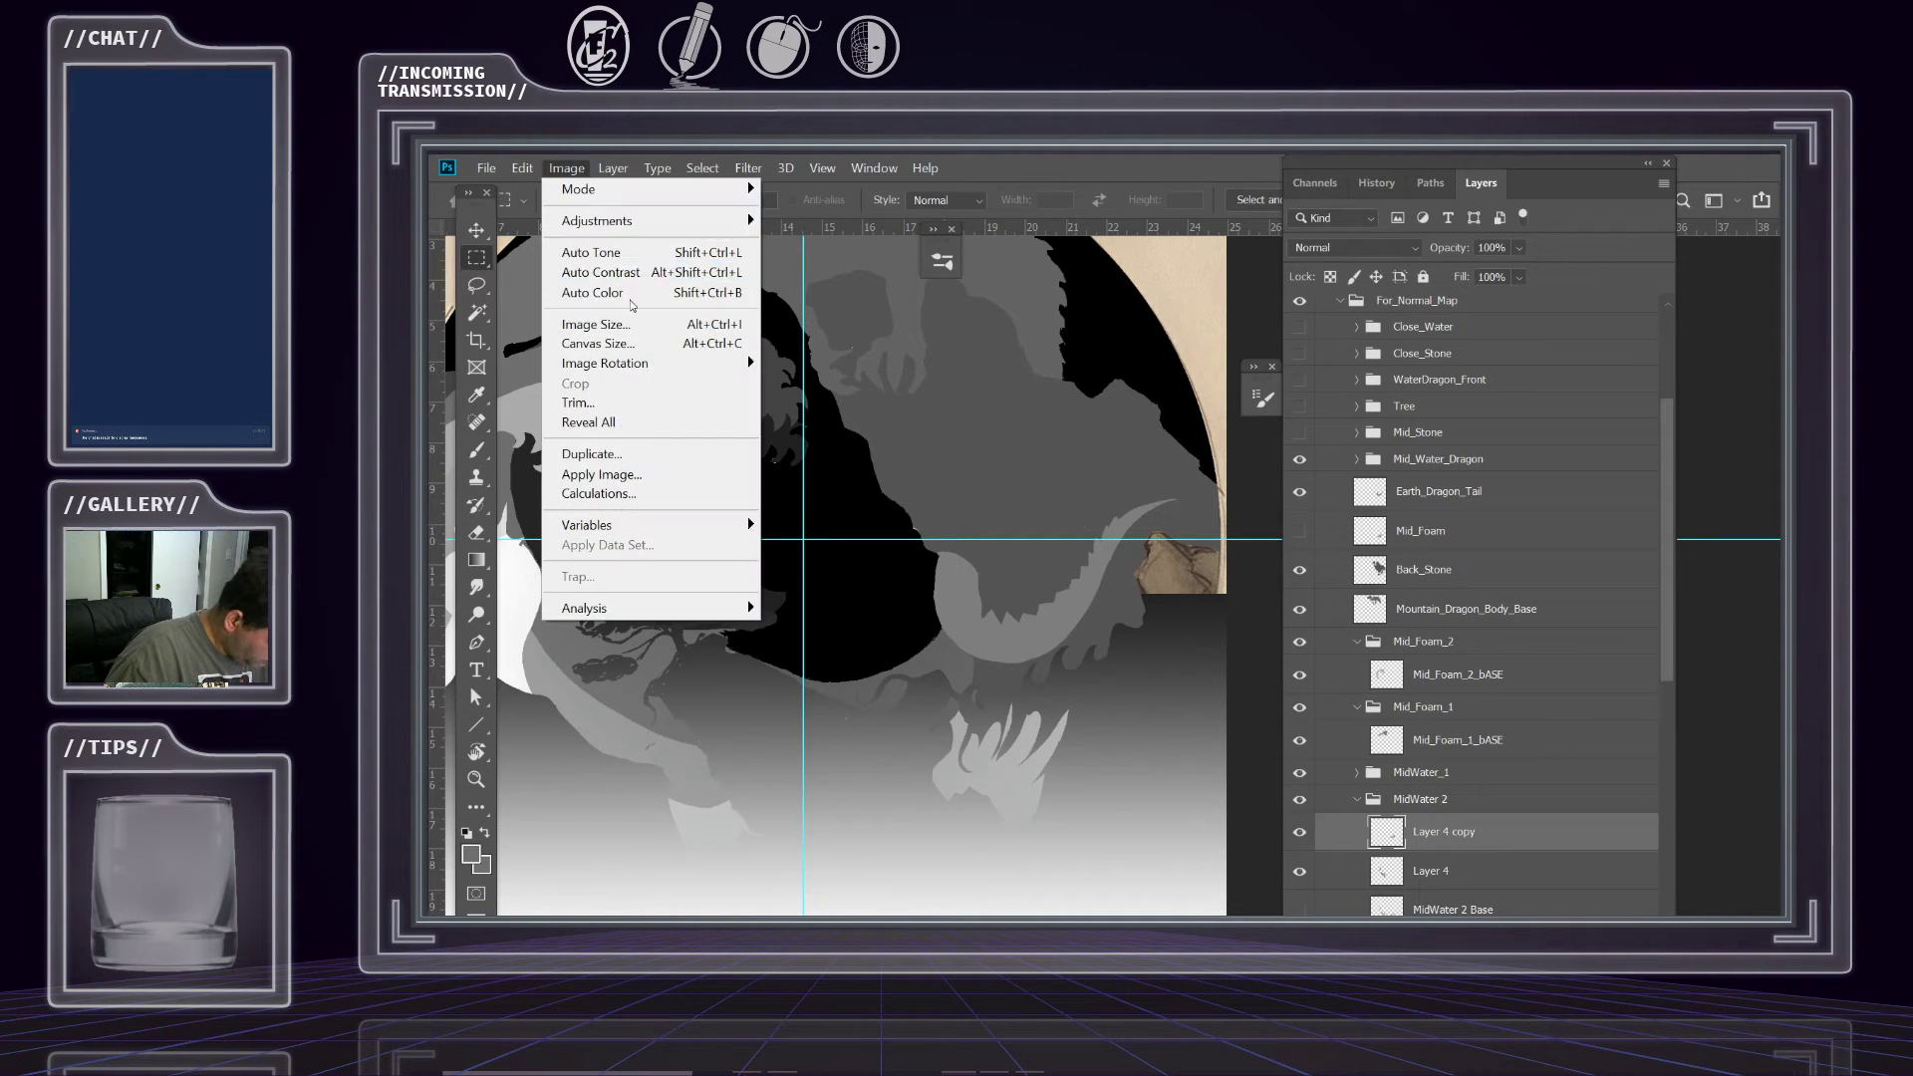
mouse_move(623, 222)
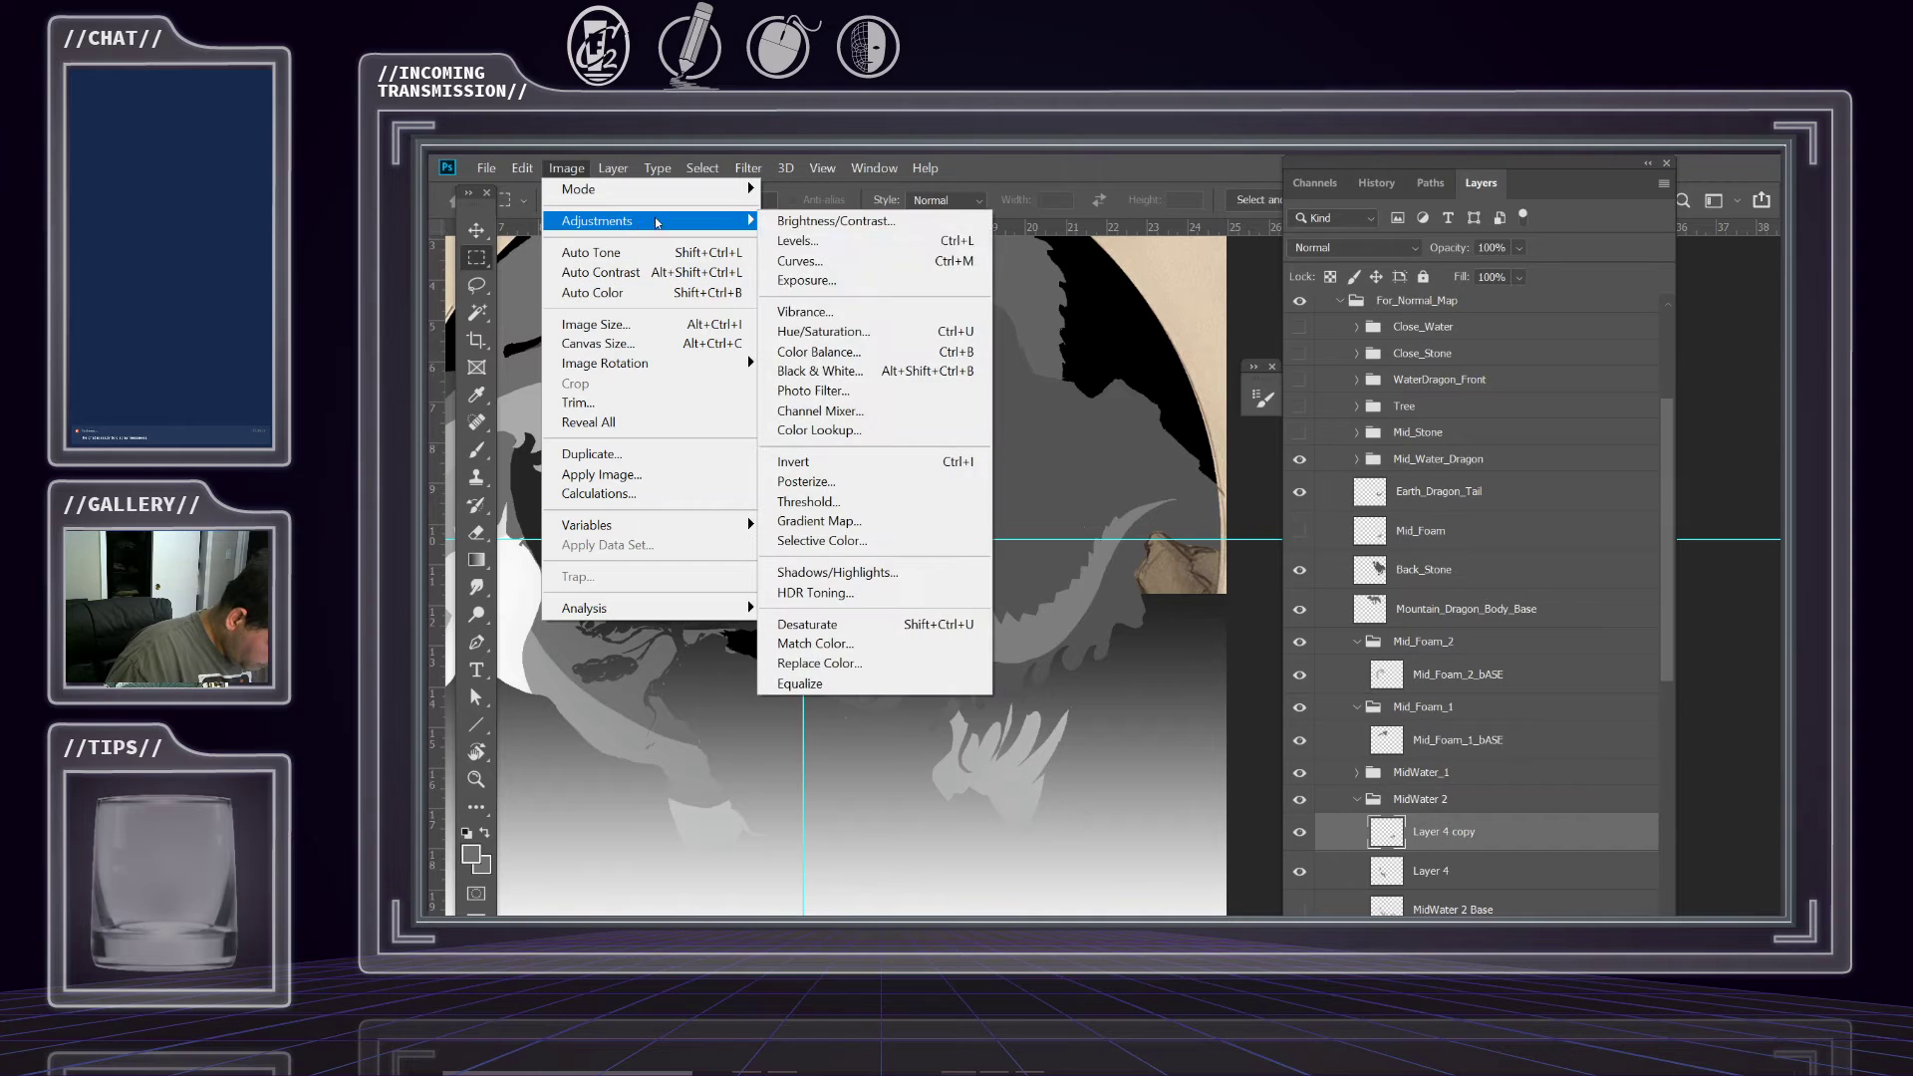
left_click(855, 332)
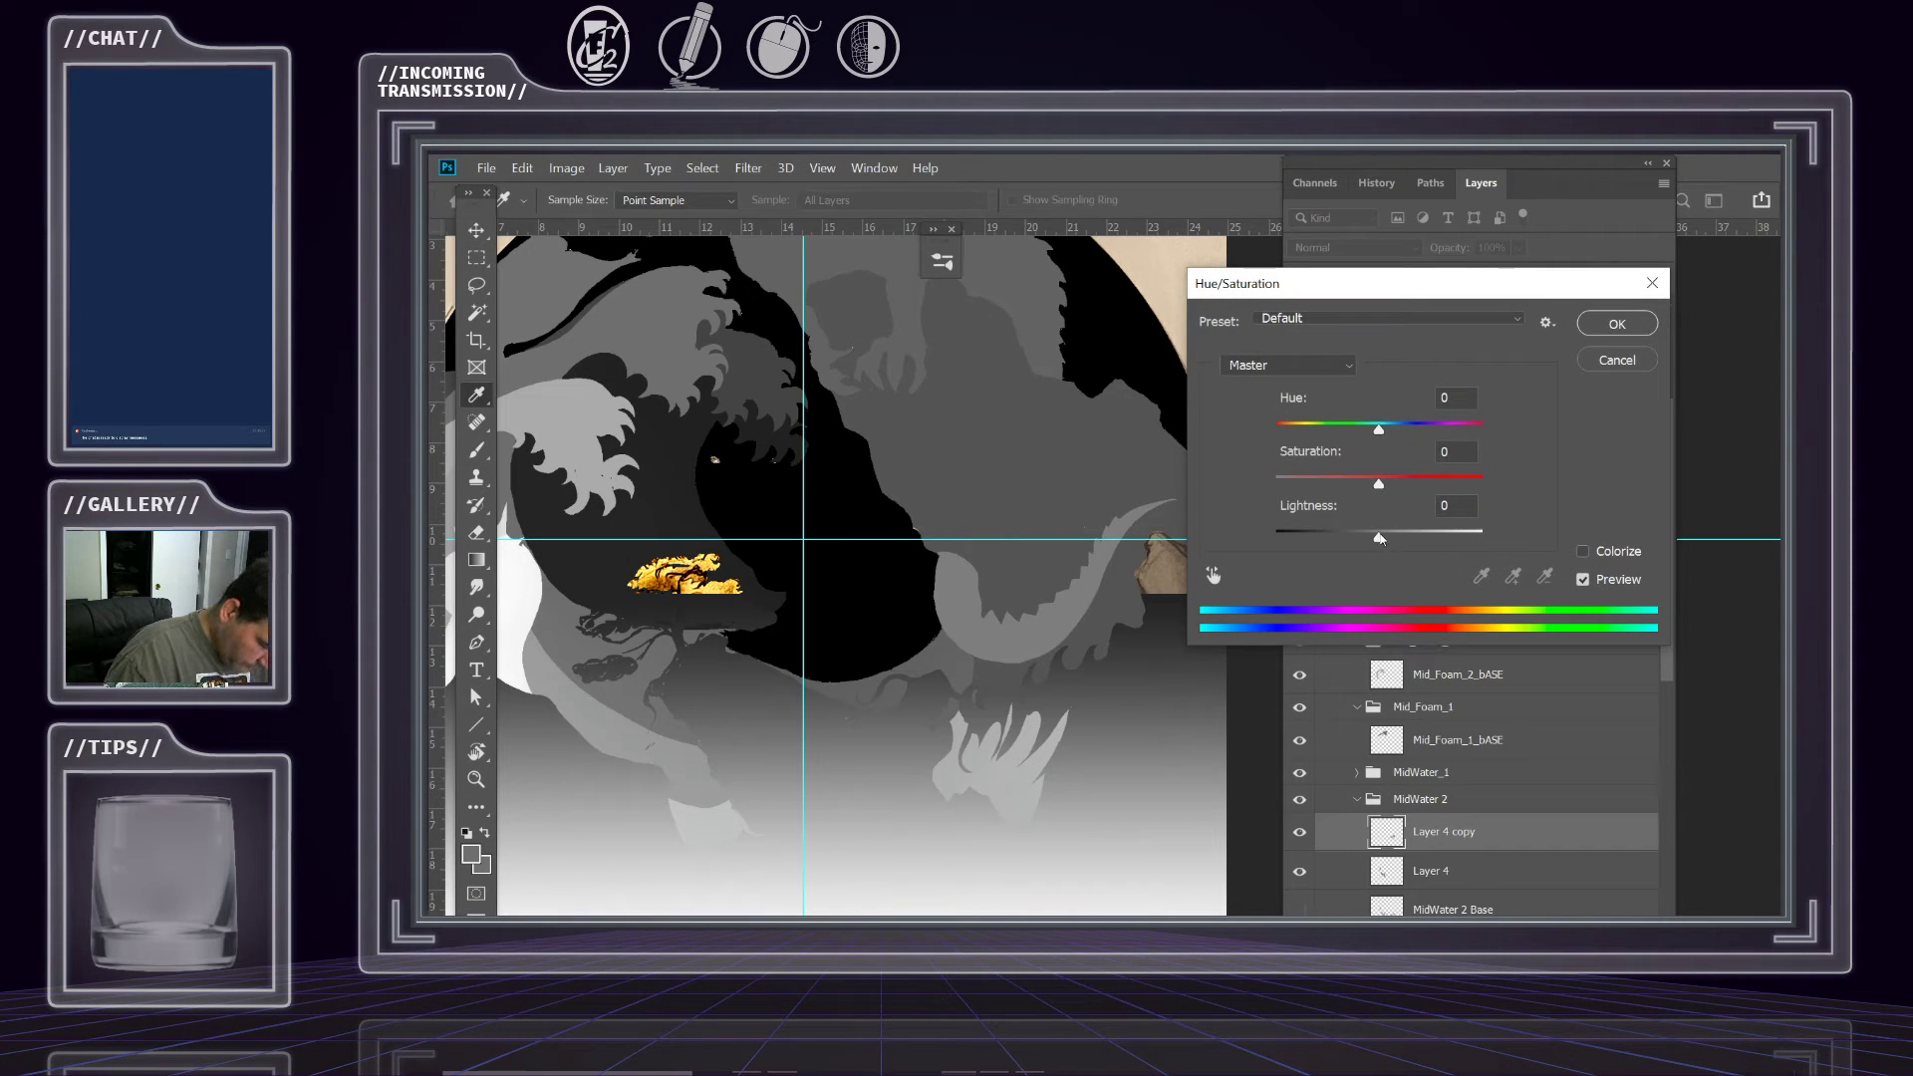
left_click_drag(1379, 539, 1388, 548)
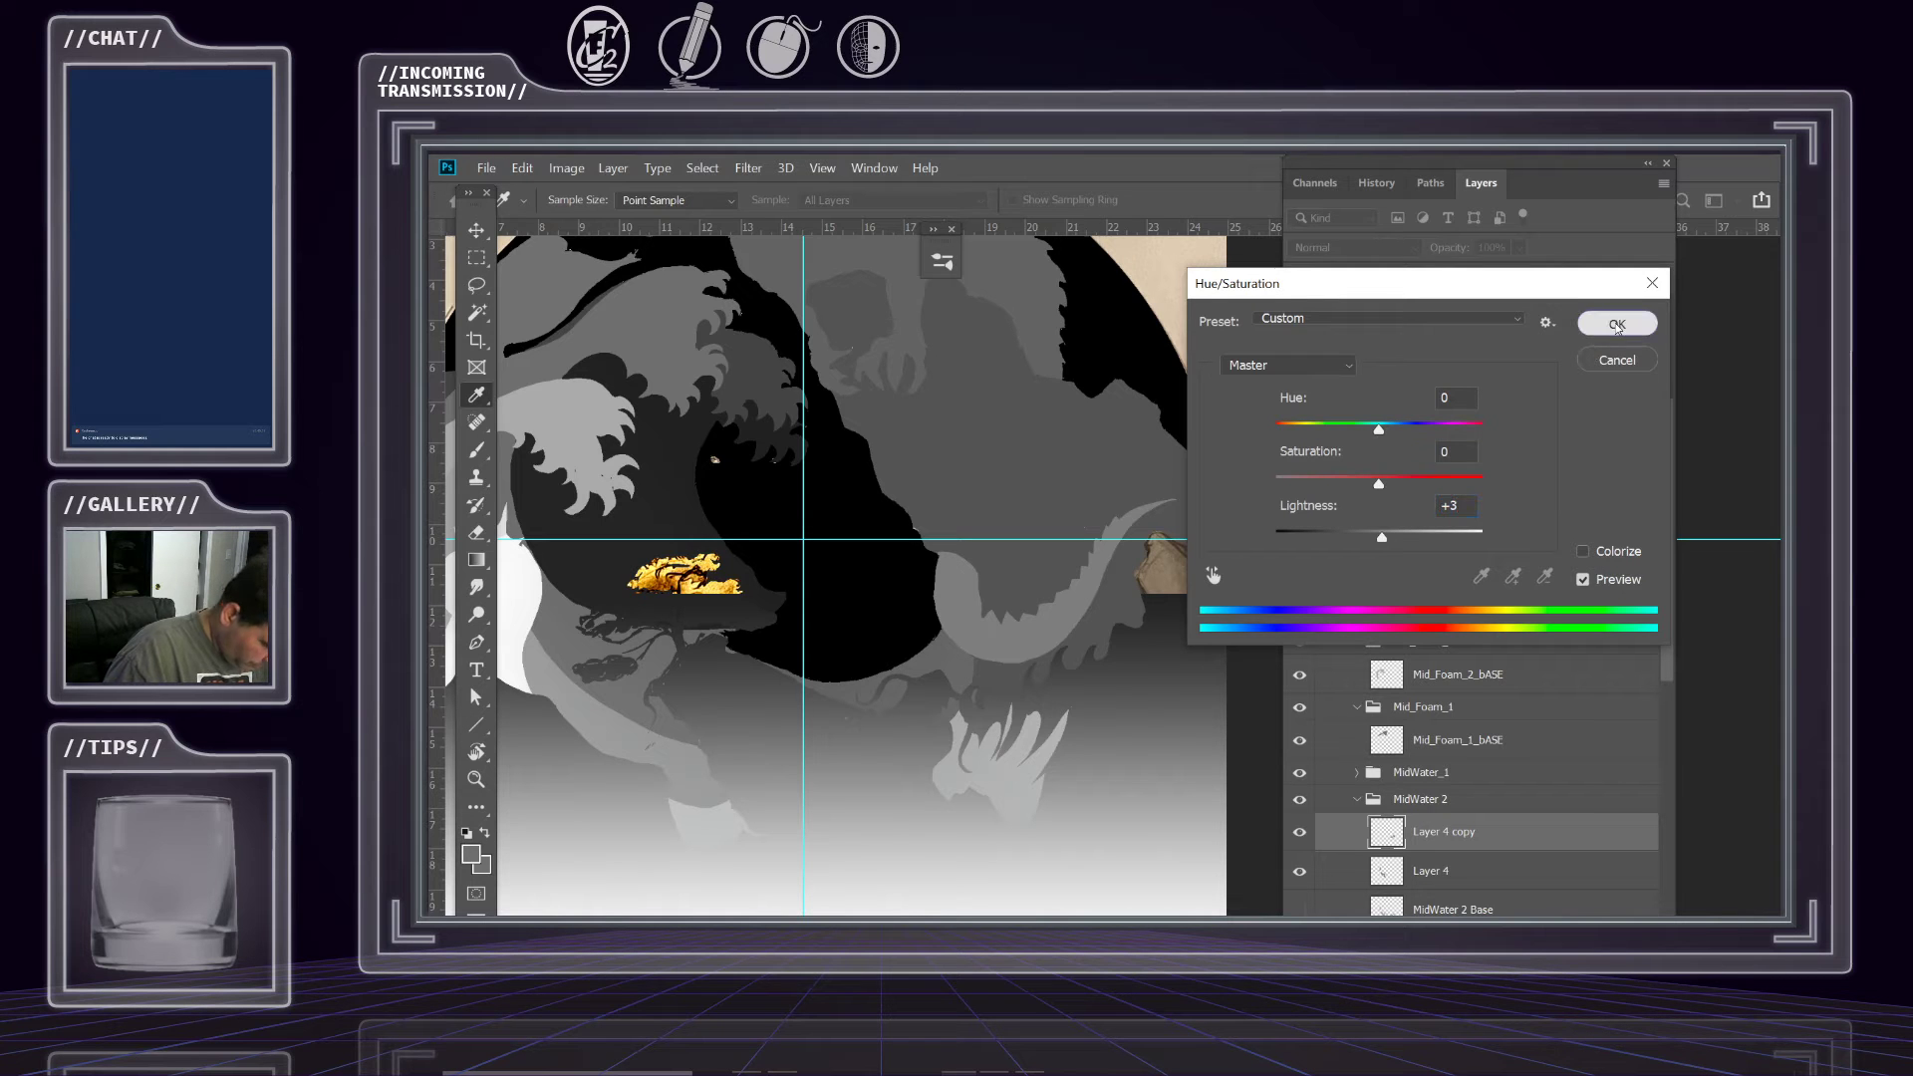
left_click(1616, 324)
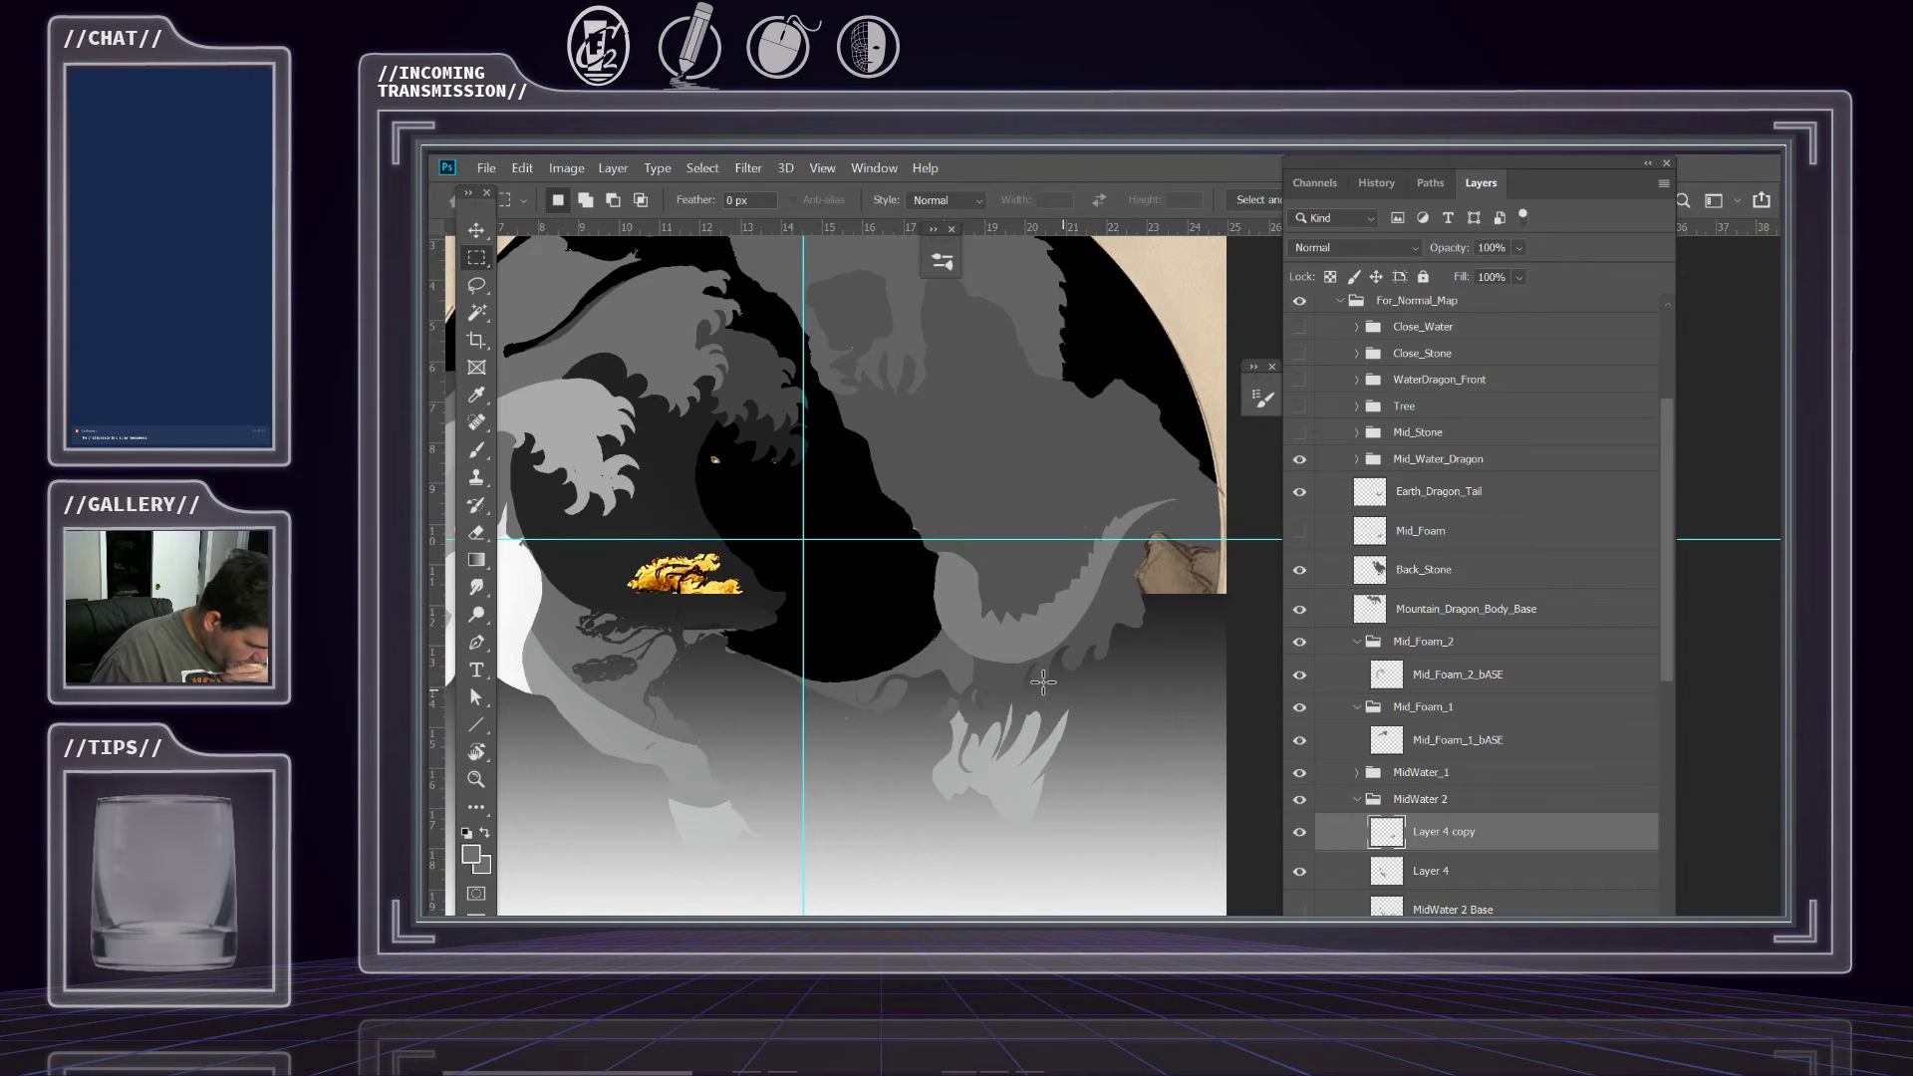
Pick the rock above the dragon's tail to select Back_Stone and examine the tones around the tail from further out.
left_click_drag(944, 660, 870, 656)
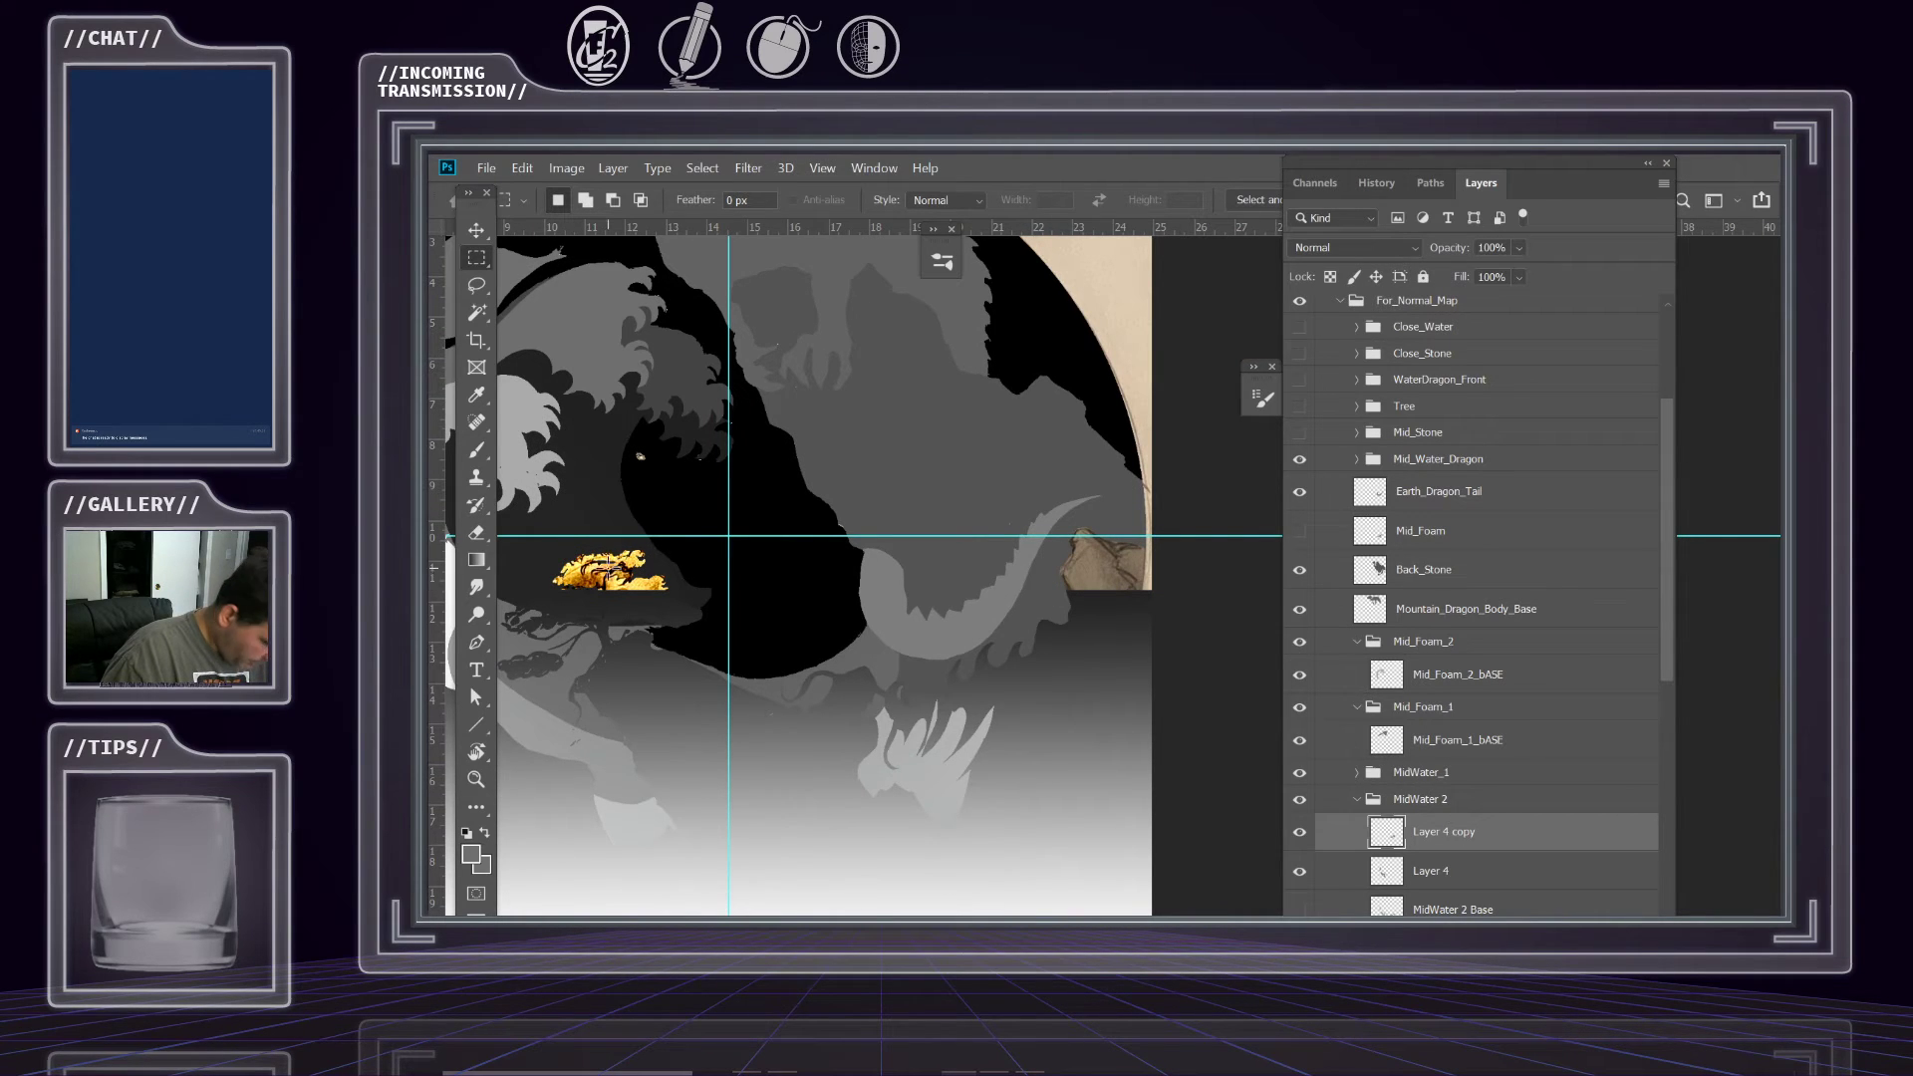
left_click(477, 230)
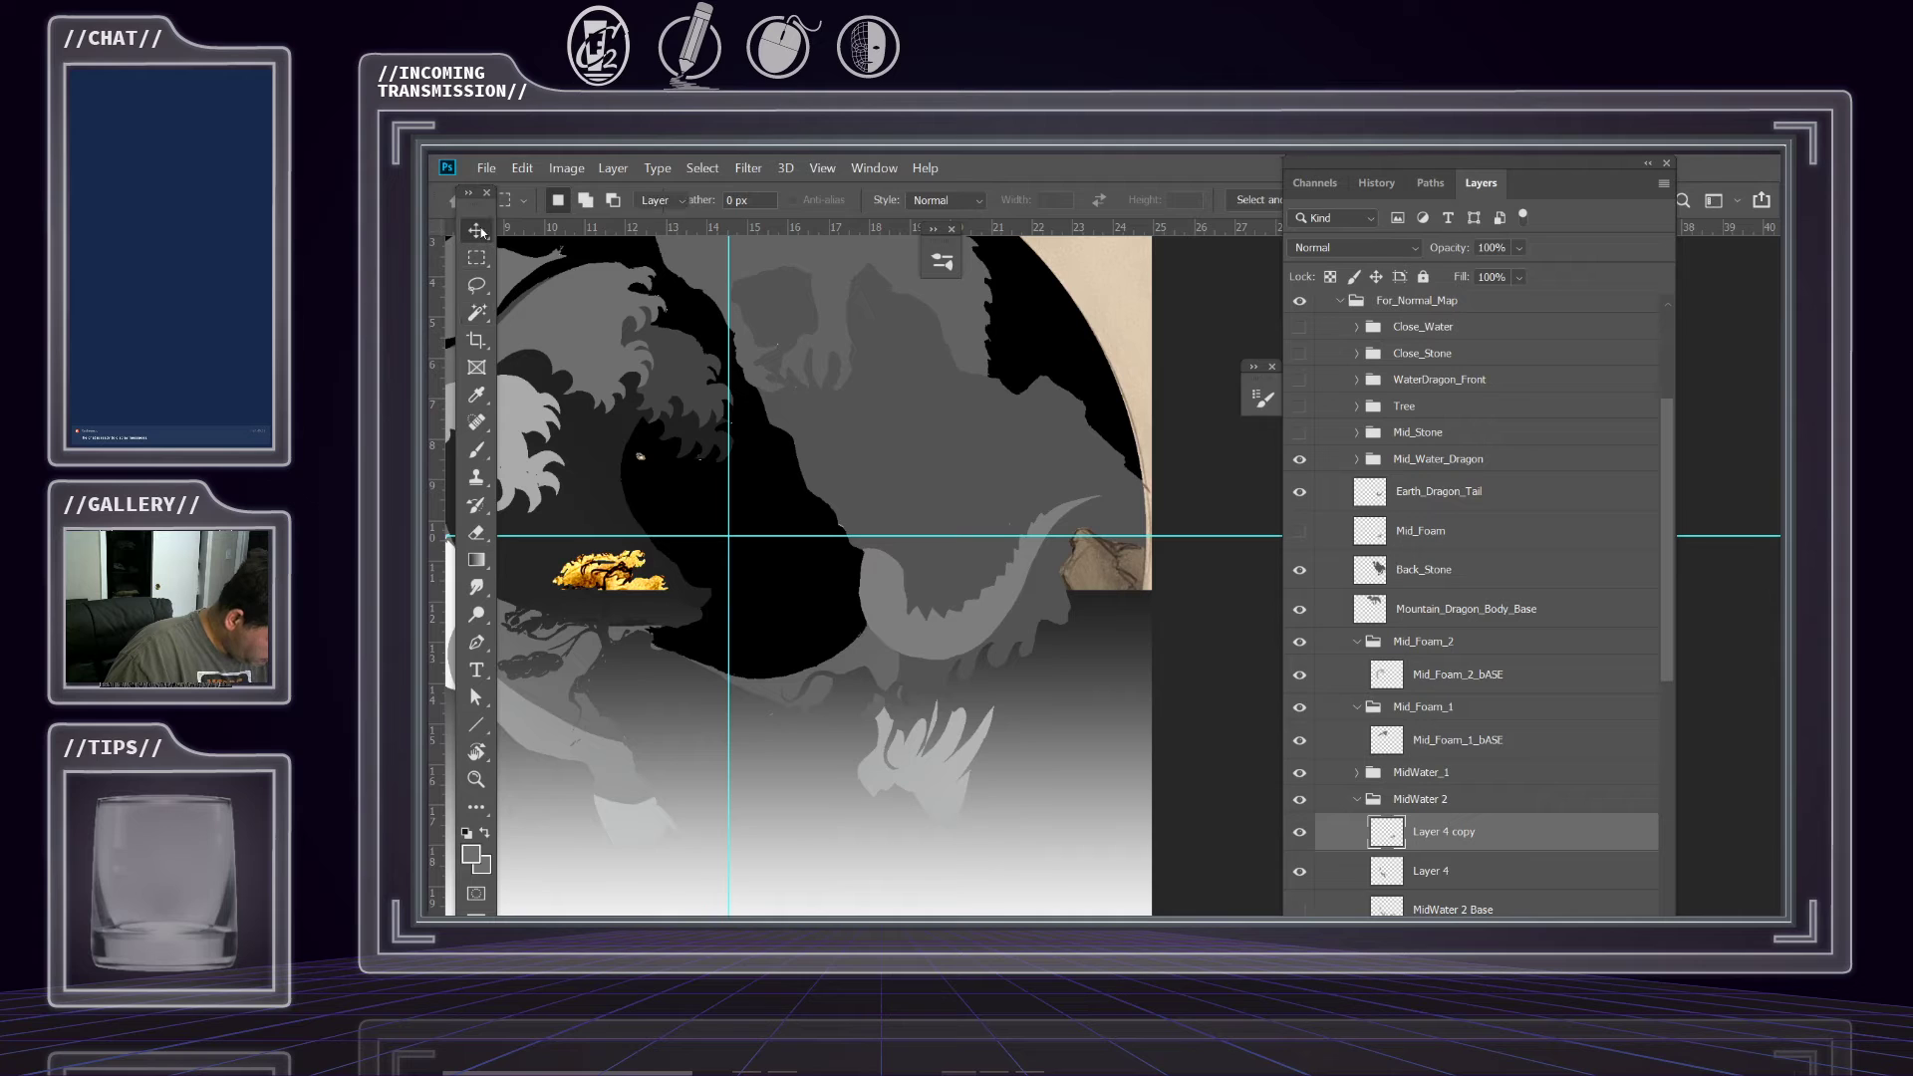
left_click(944, 455)
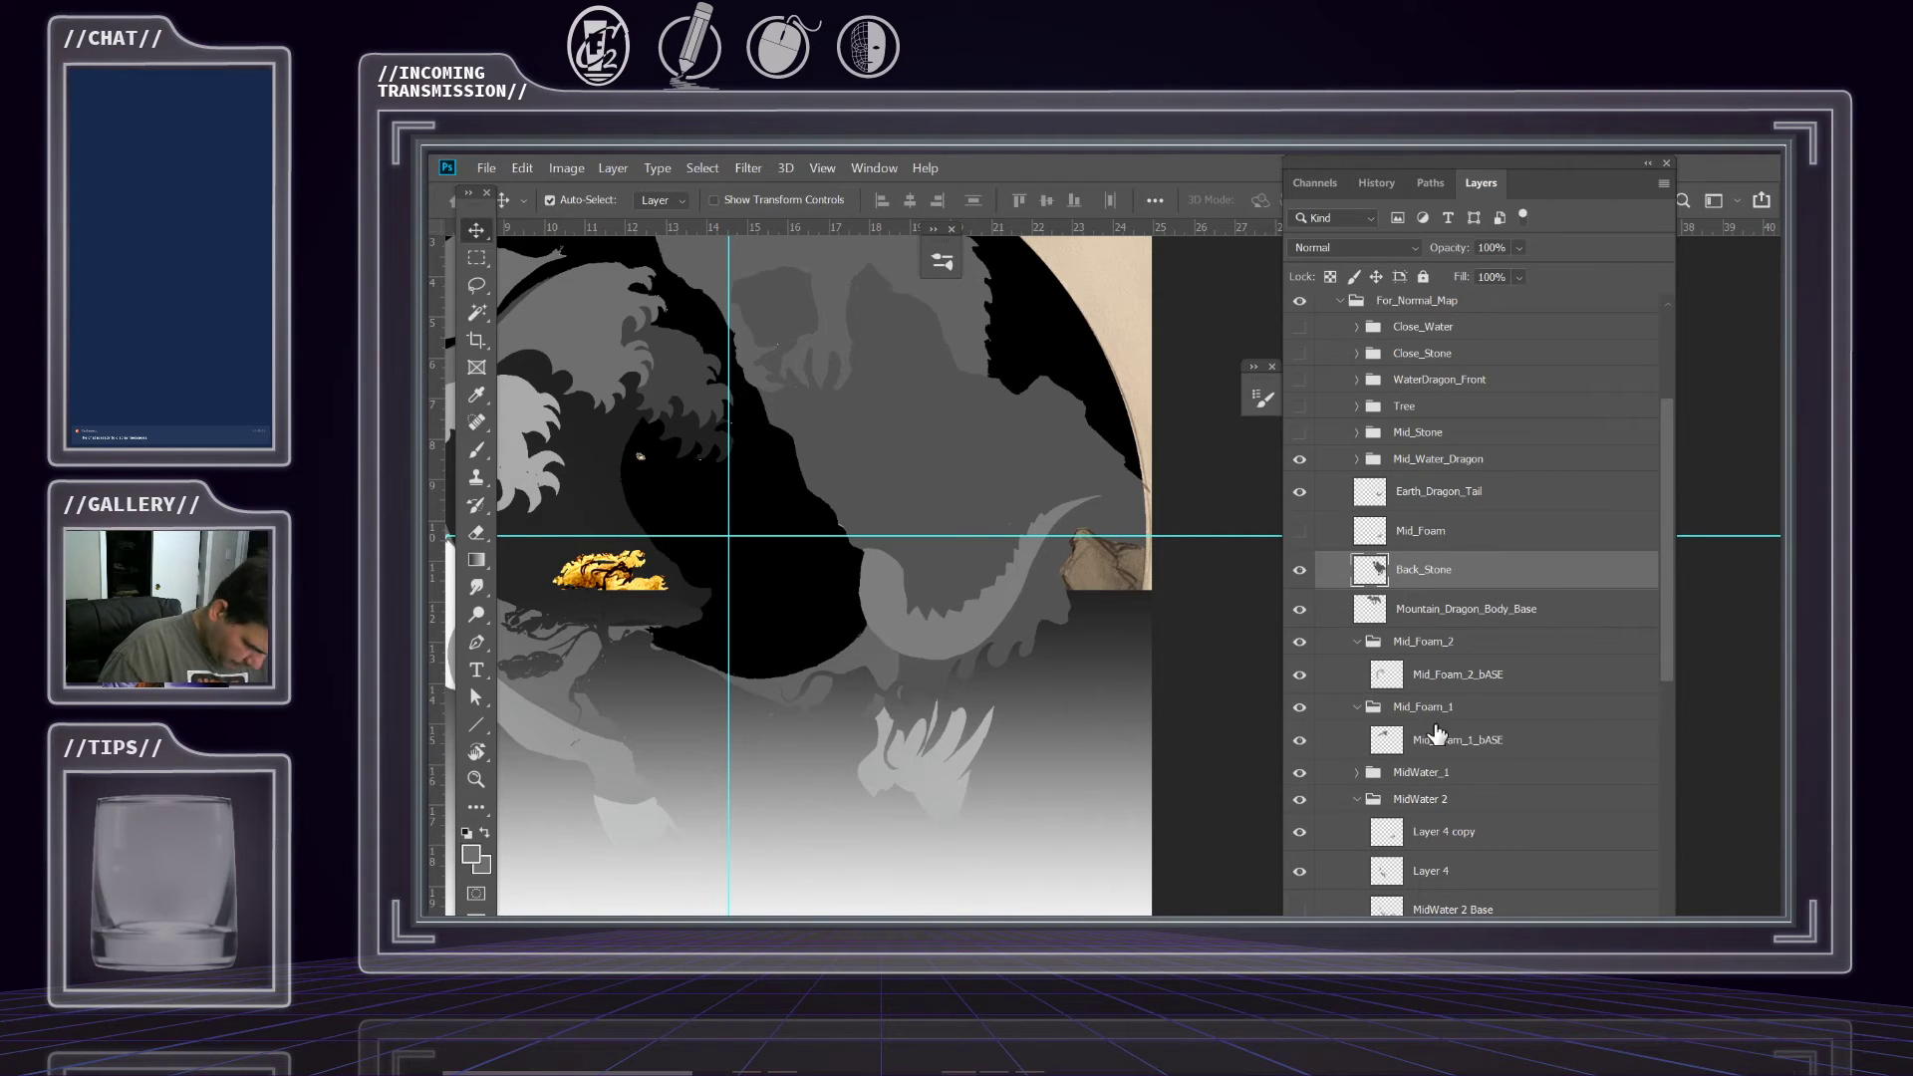
scroll(1425, 623, "down", 1)
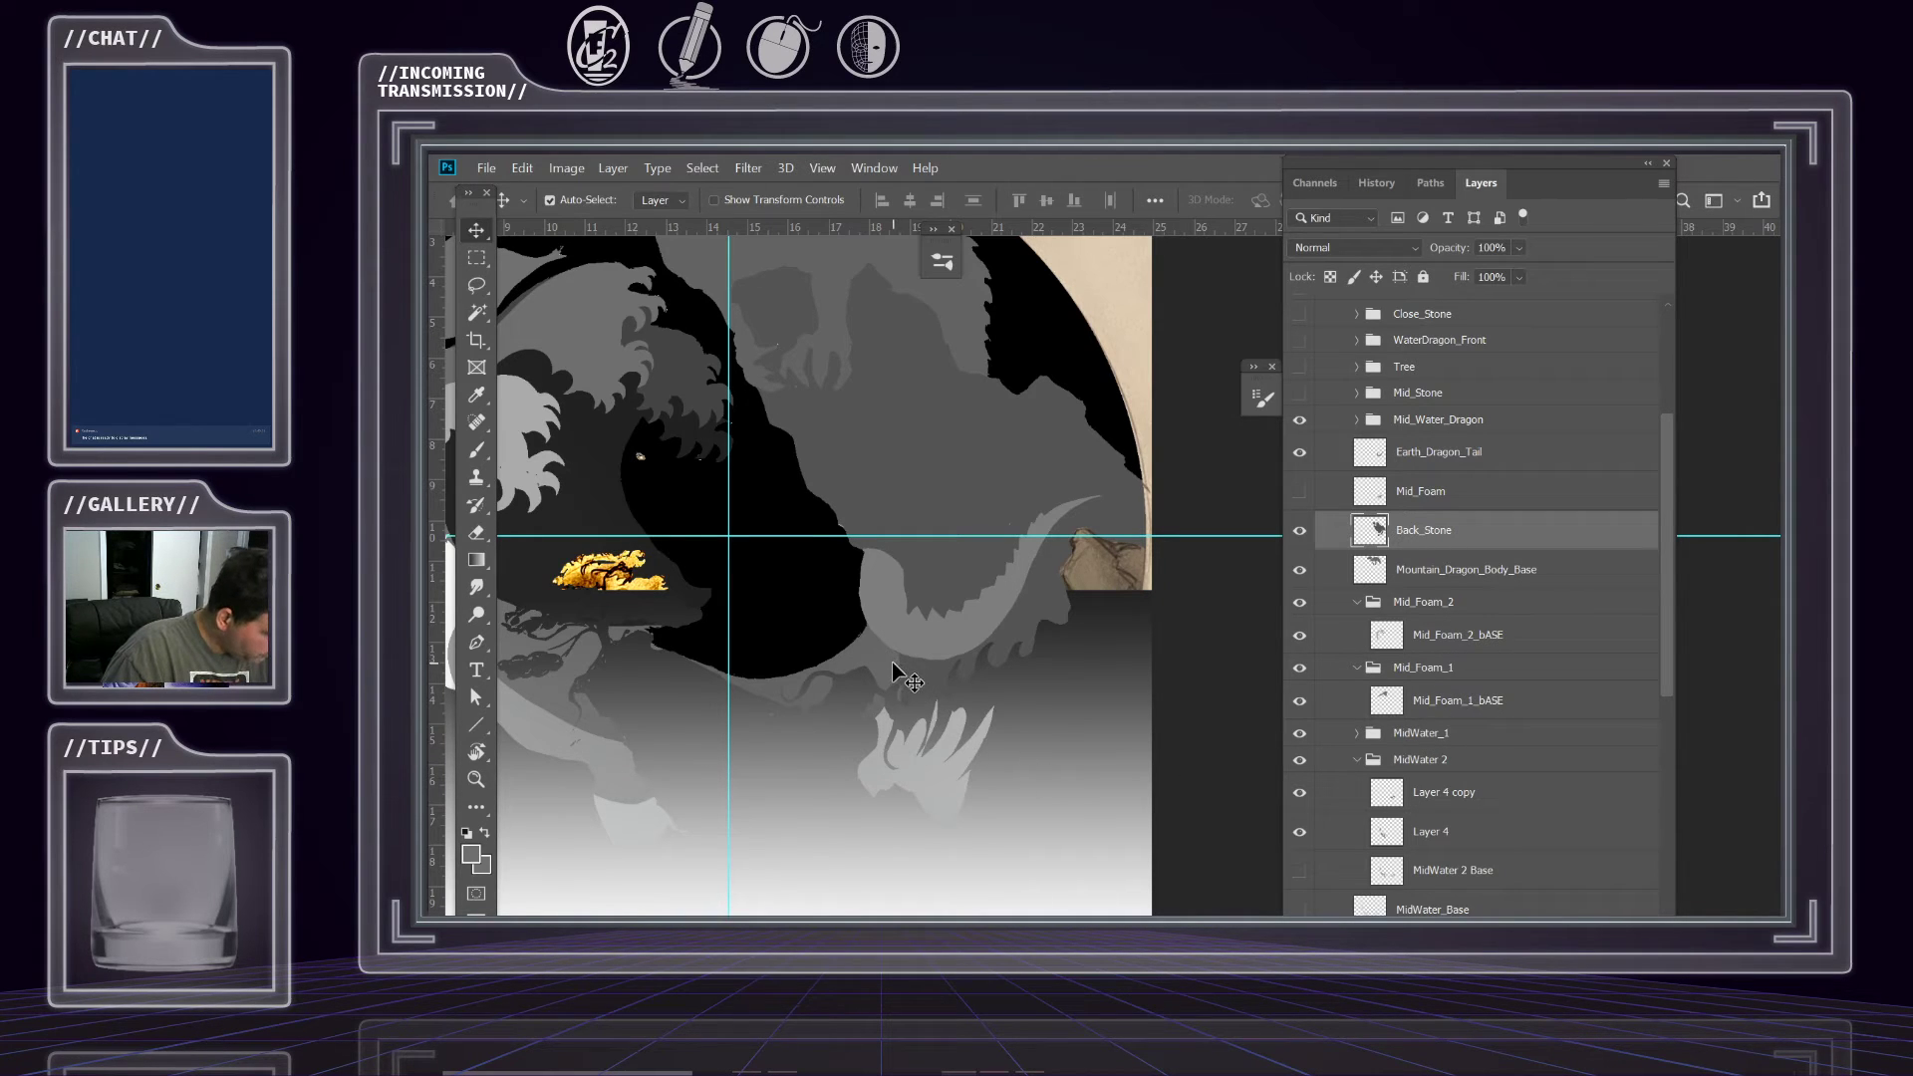
key("z")
mouse_move(876, 671)
left_mouse_down()
mouse_move(956, 674)
mouse_move(875, 684)
left_mouse_up()
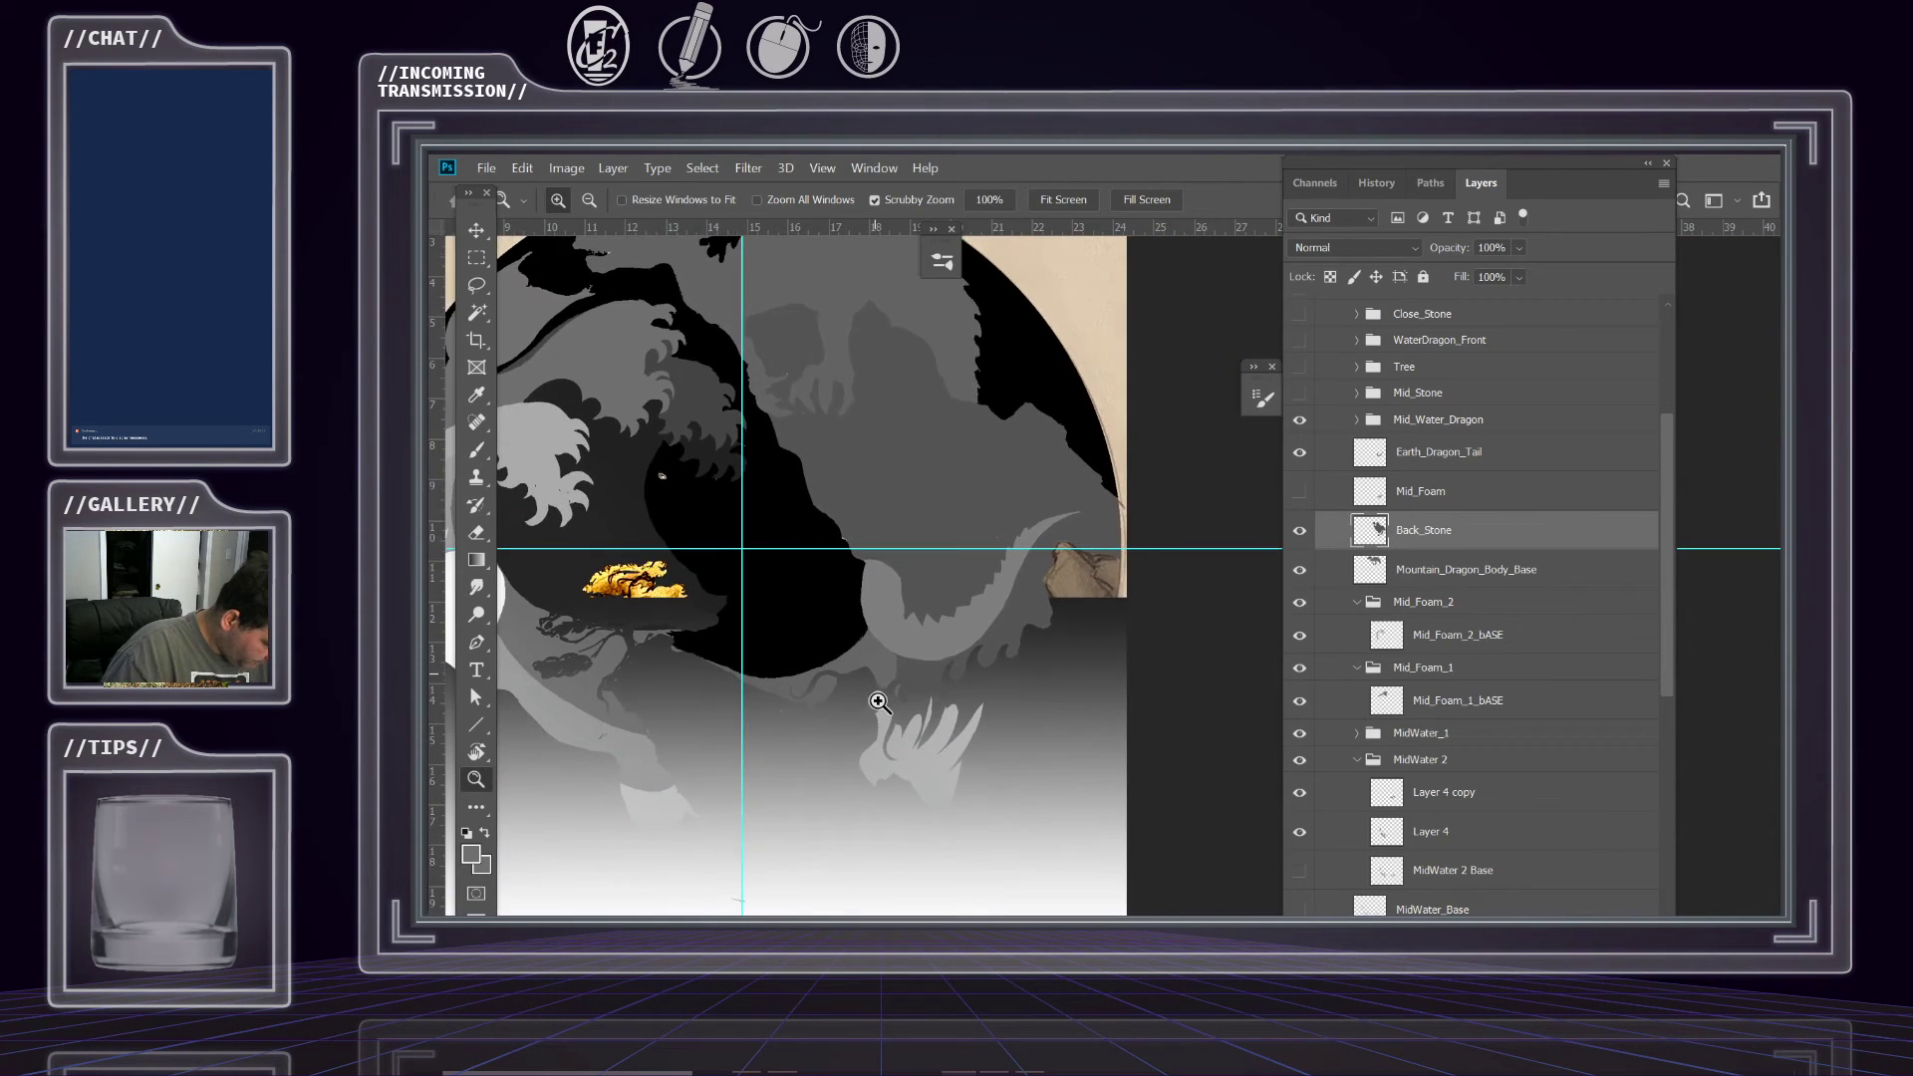
Select the water shape beneath the black area on Layer 4 copy with the Magic Wand and extend the selection to similar tones.
left_click(1457, 802)
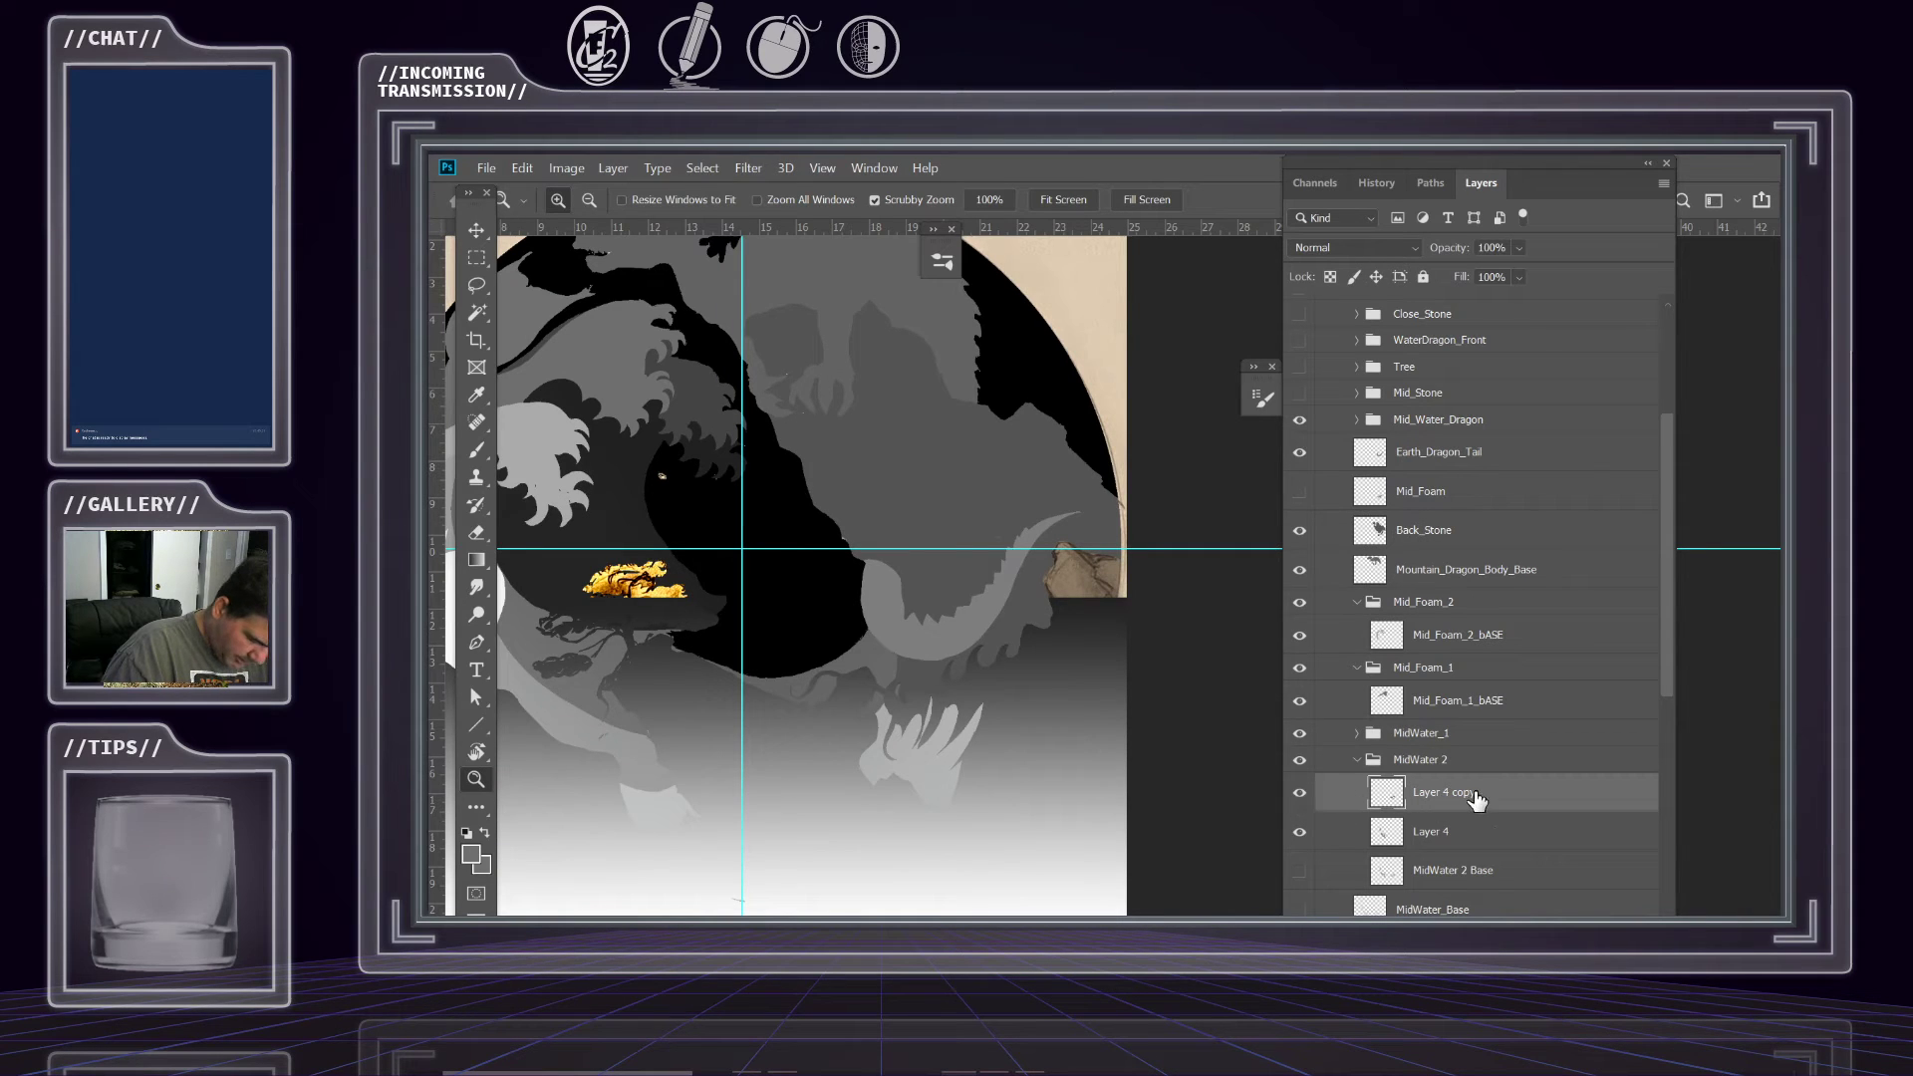
key("l")
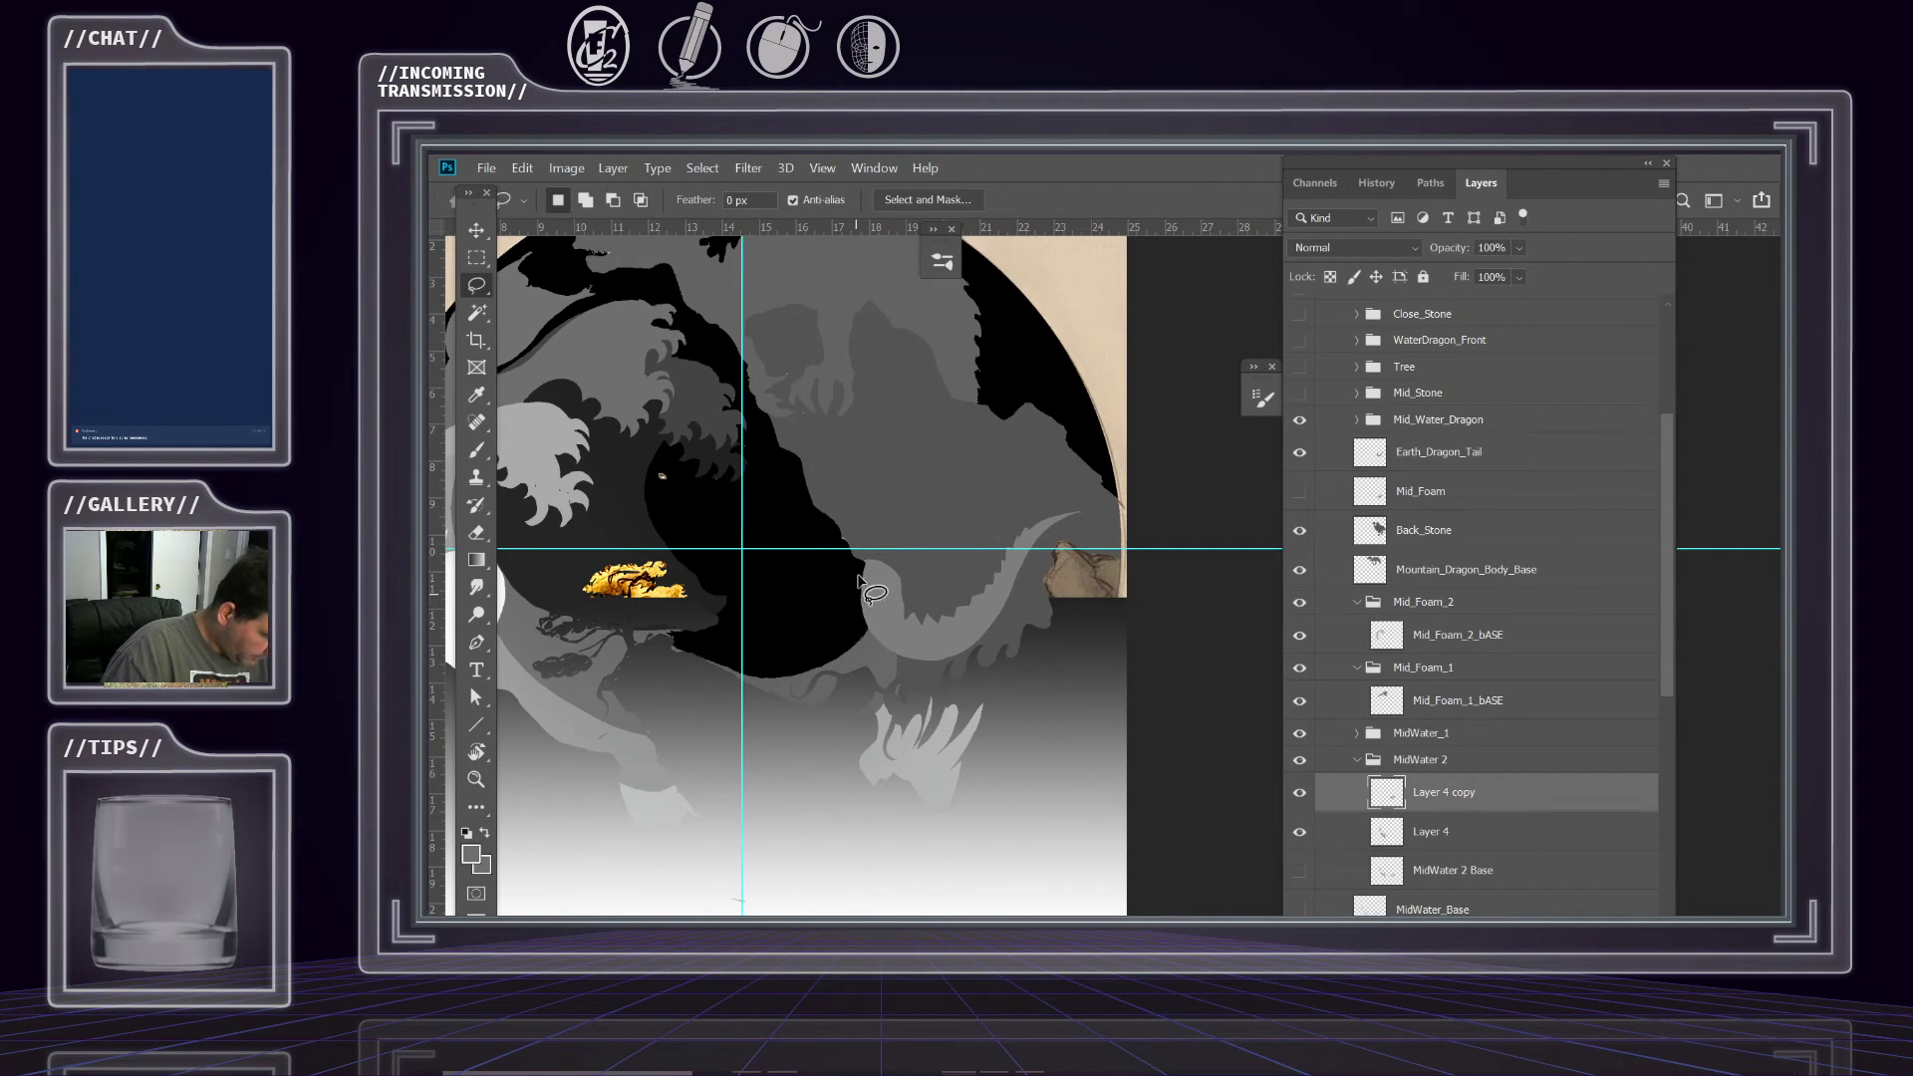
key("w")
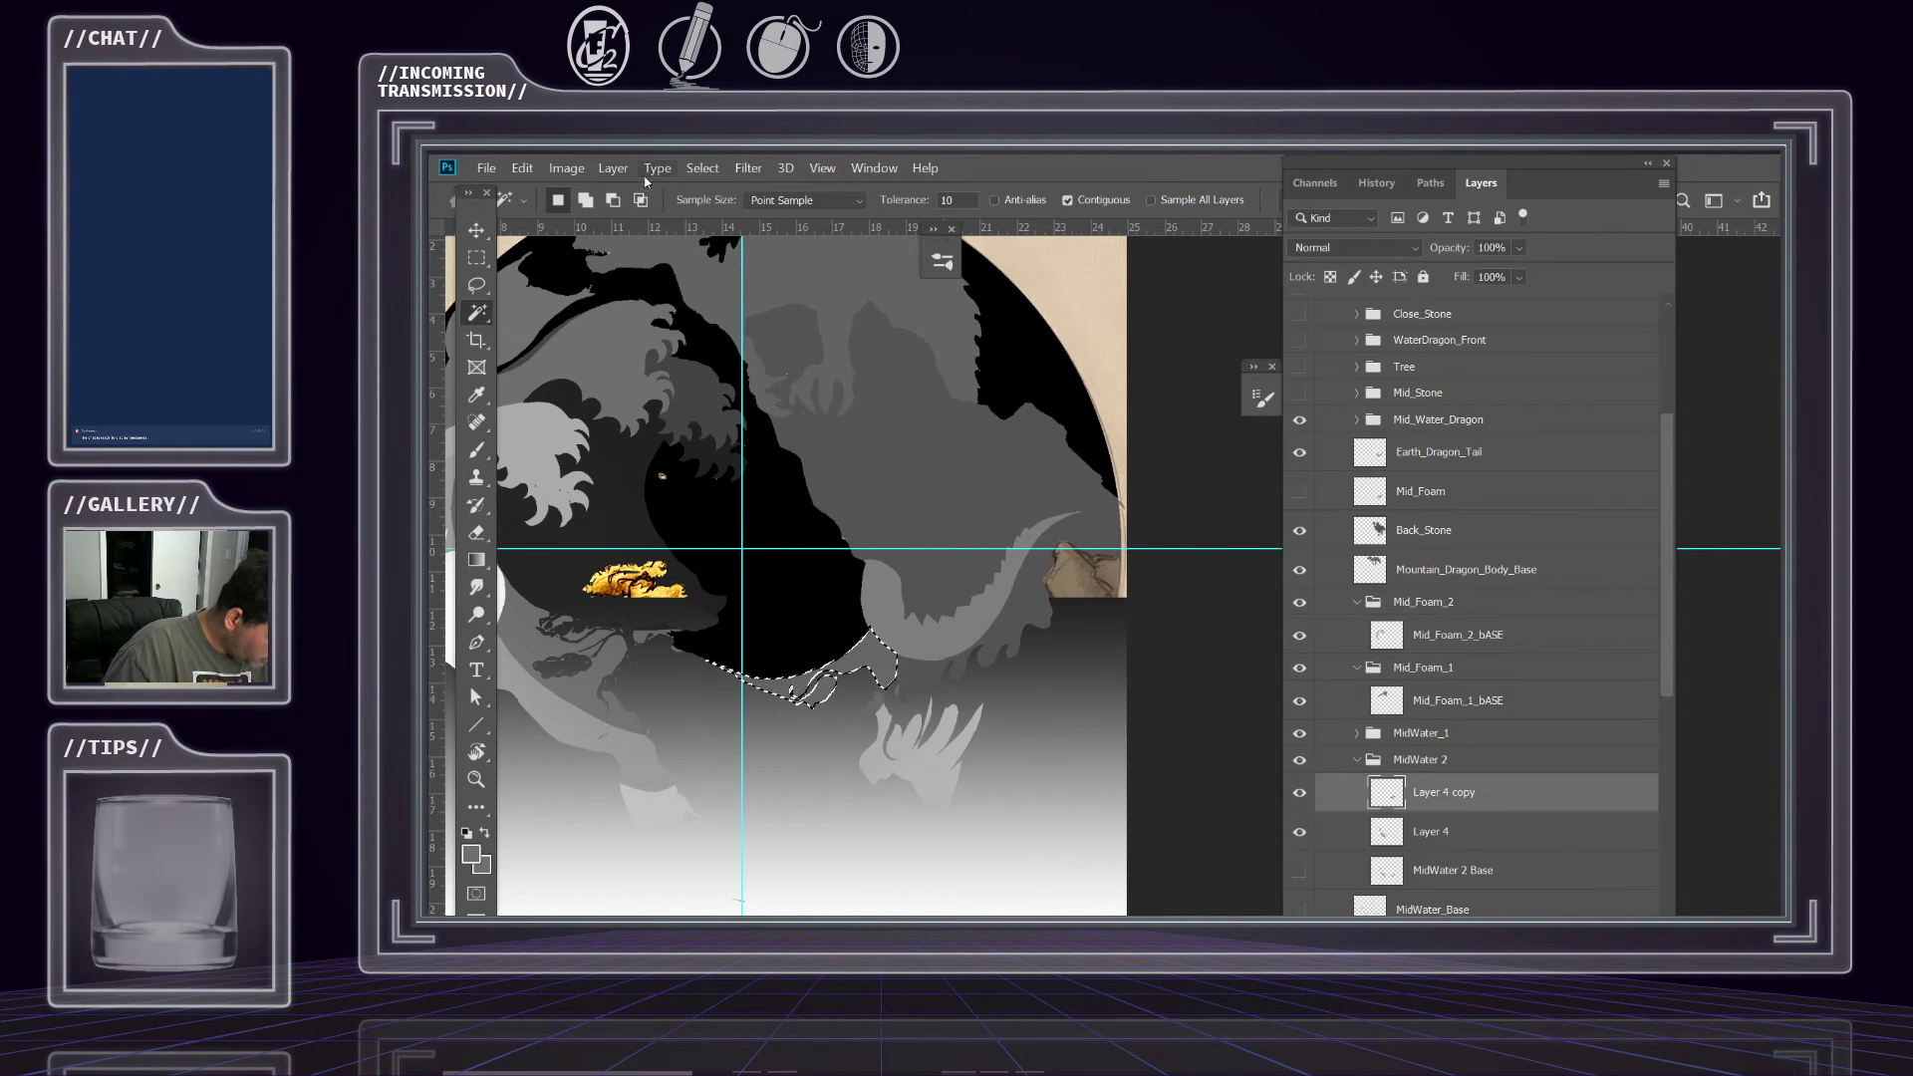
left_click(564, 169)
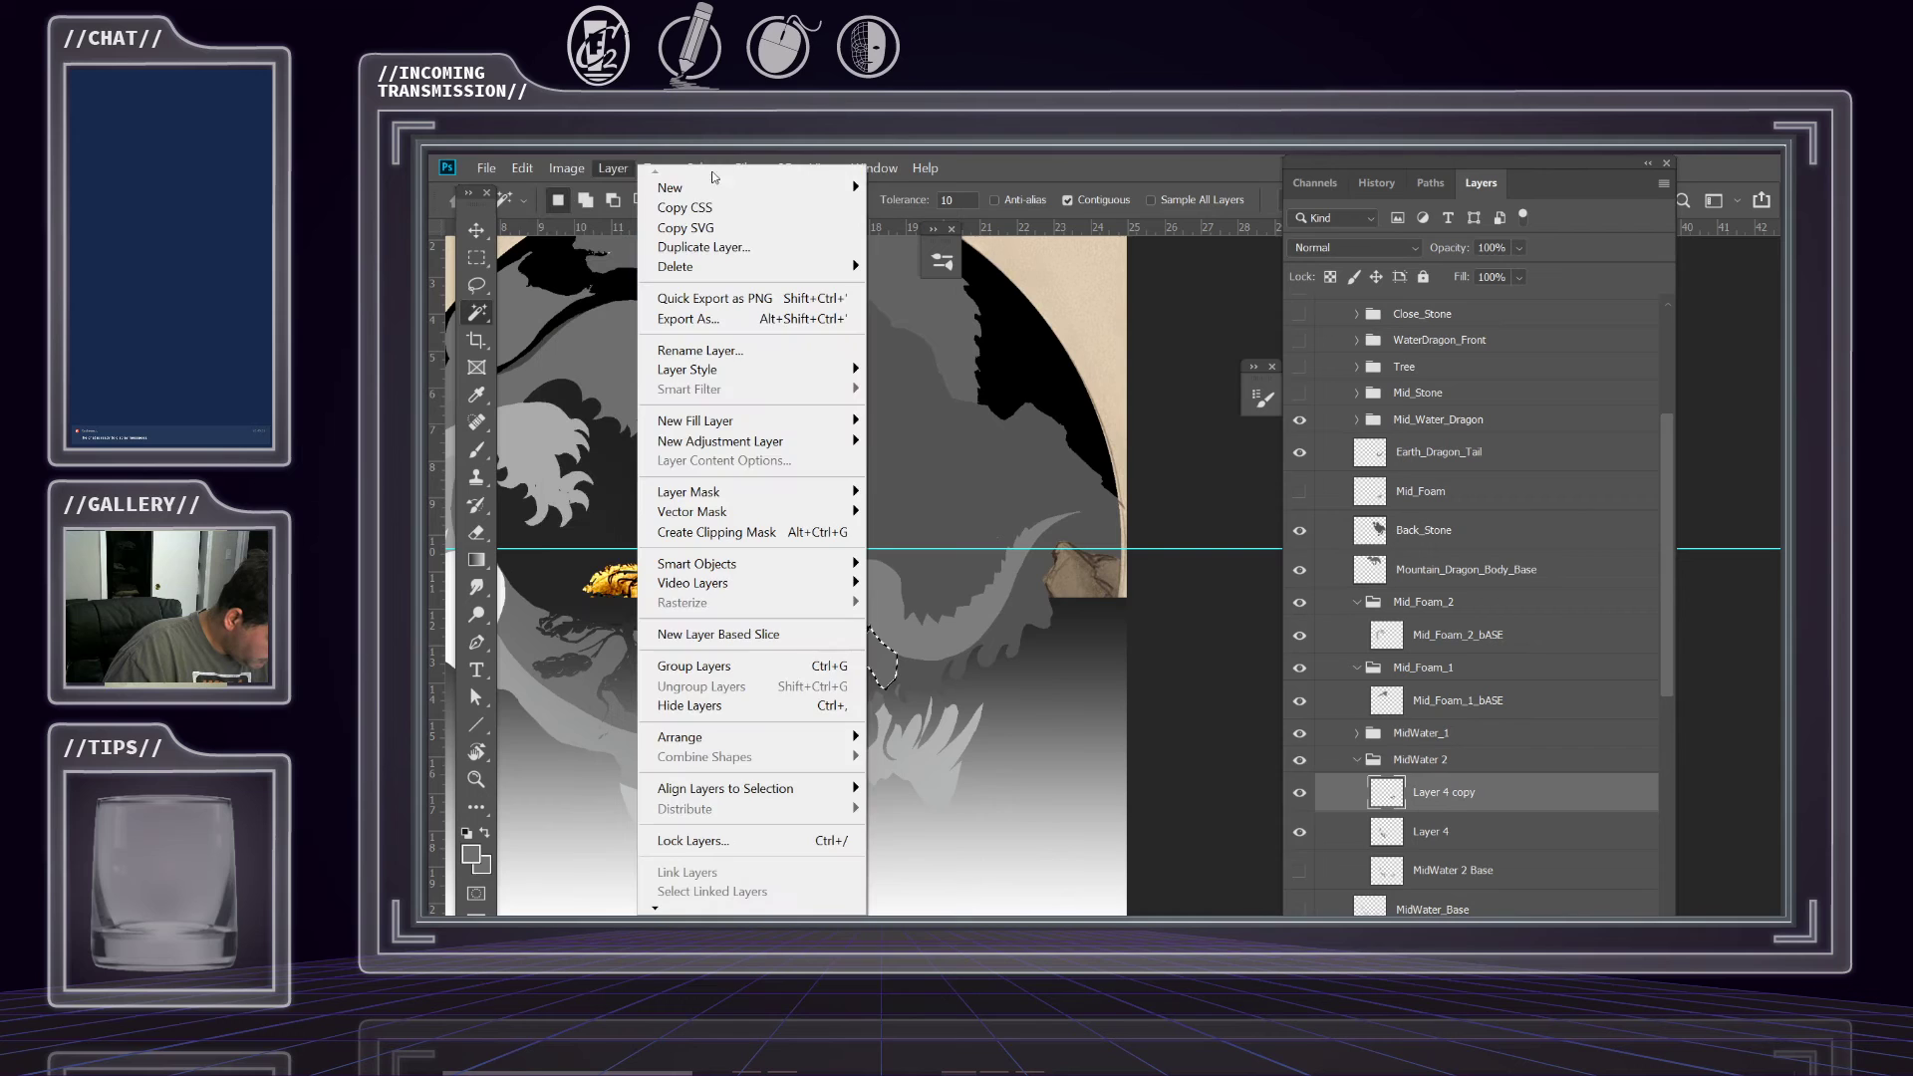
left_click(709, 168)
left_click(710, 169)
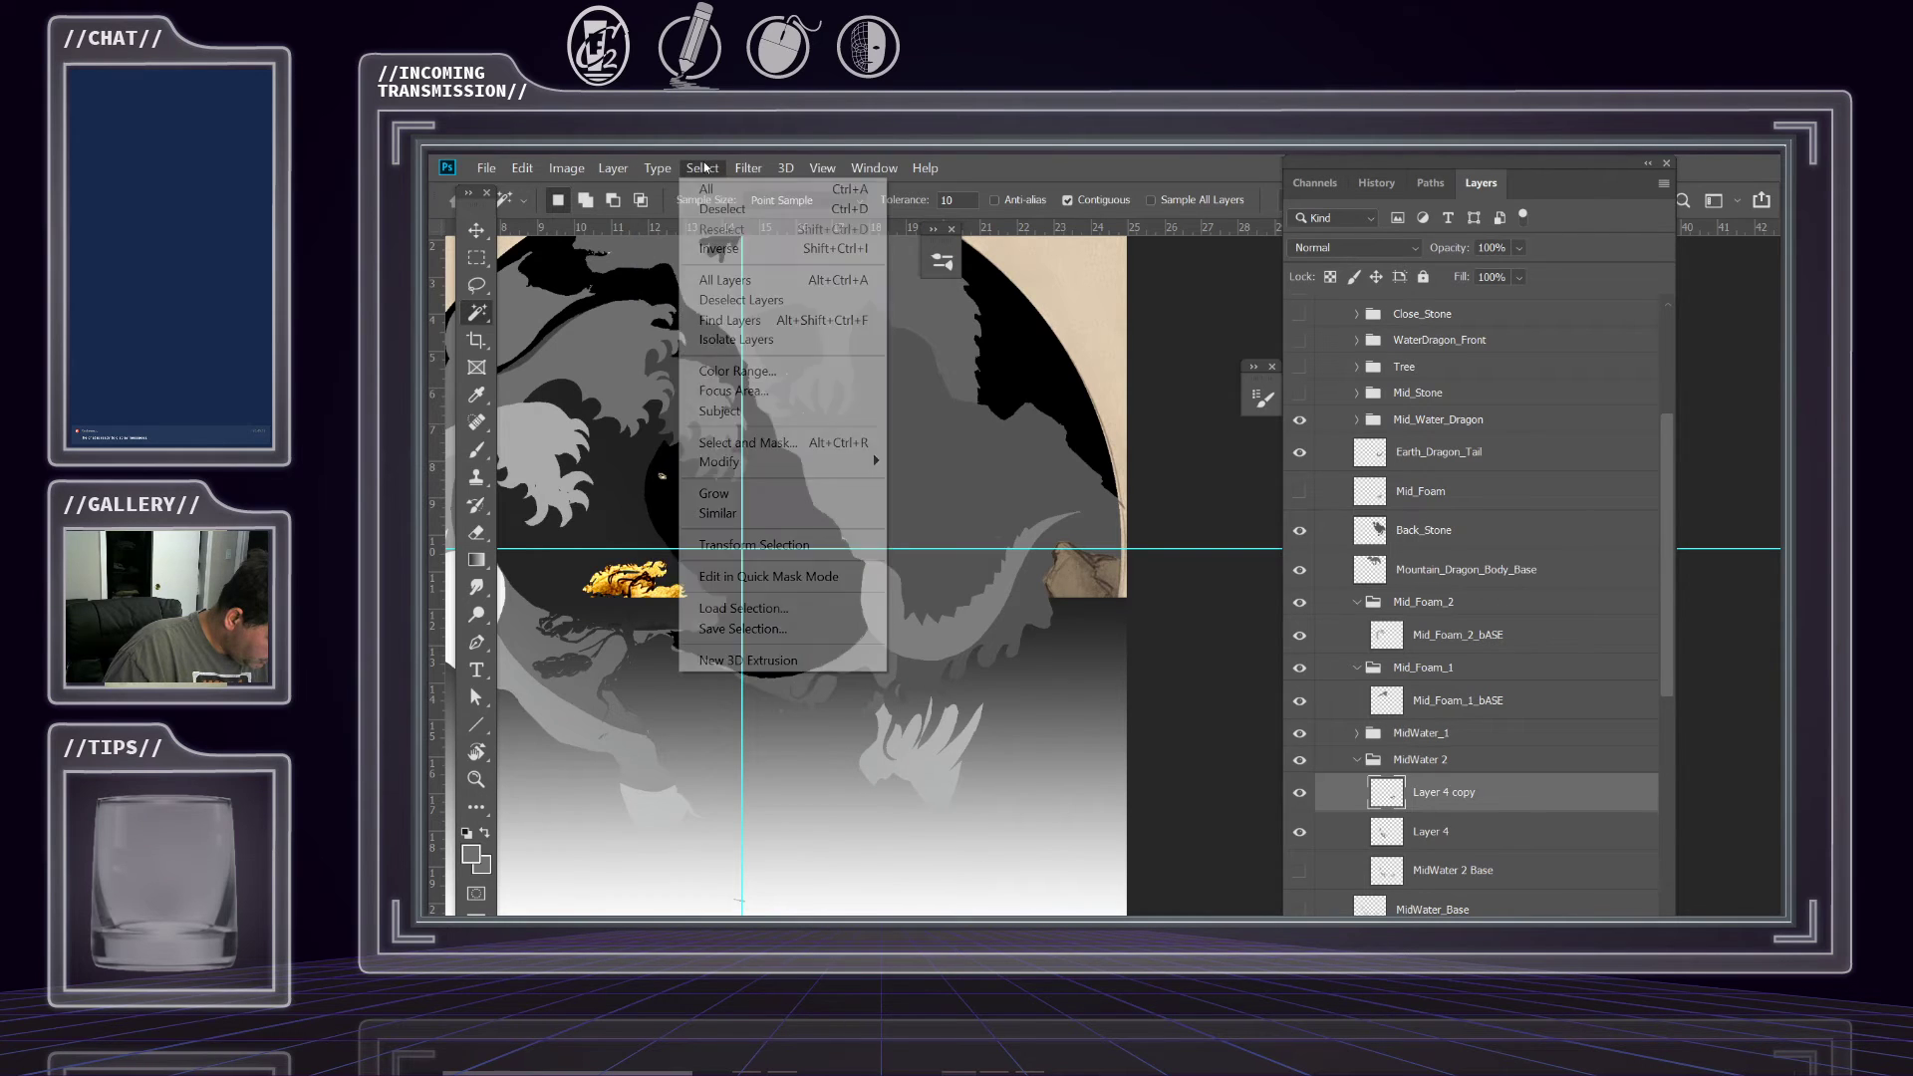
left_click(752, 513)
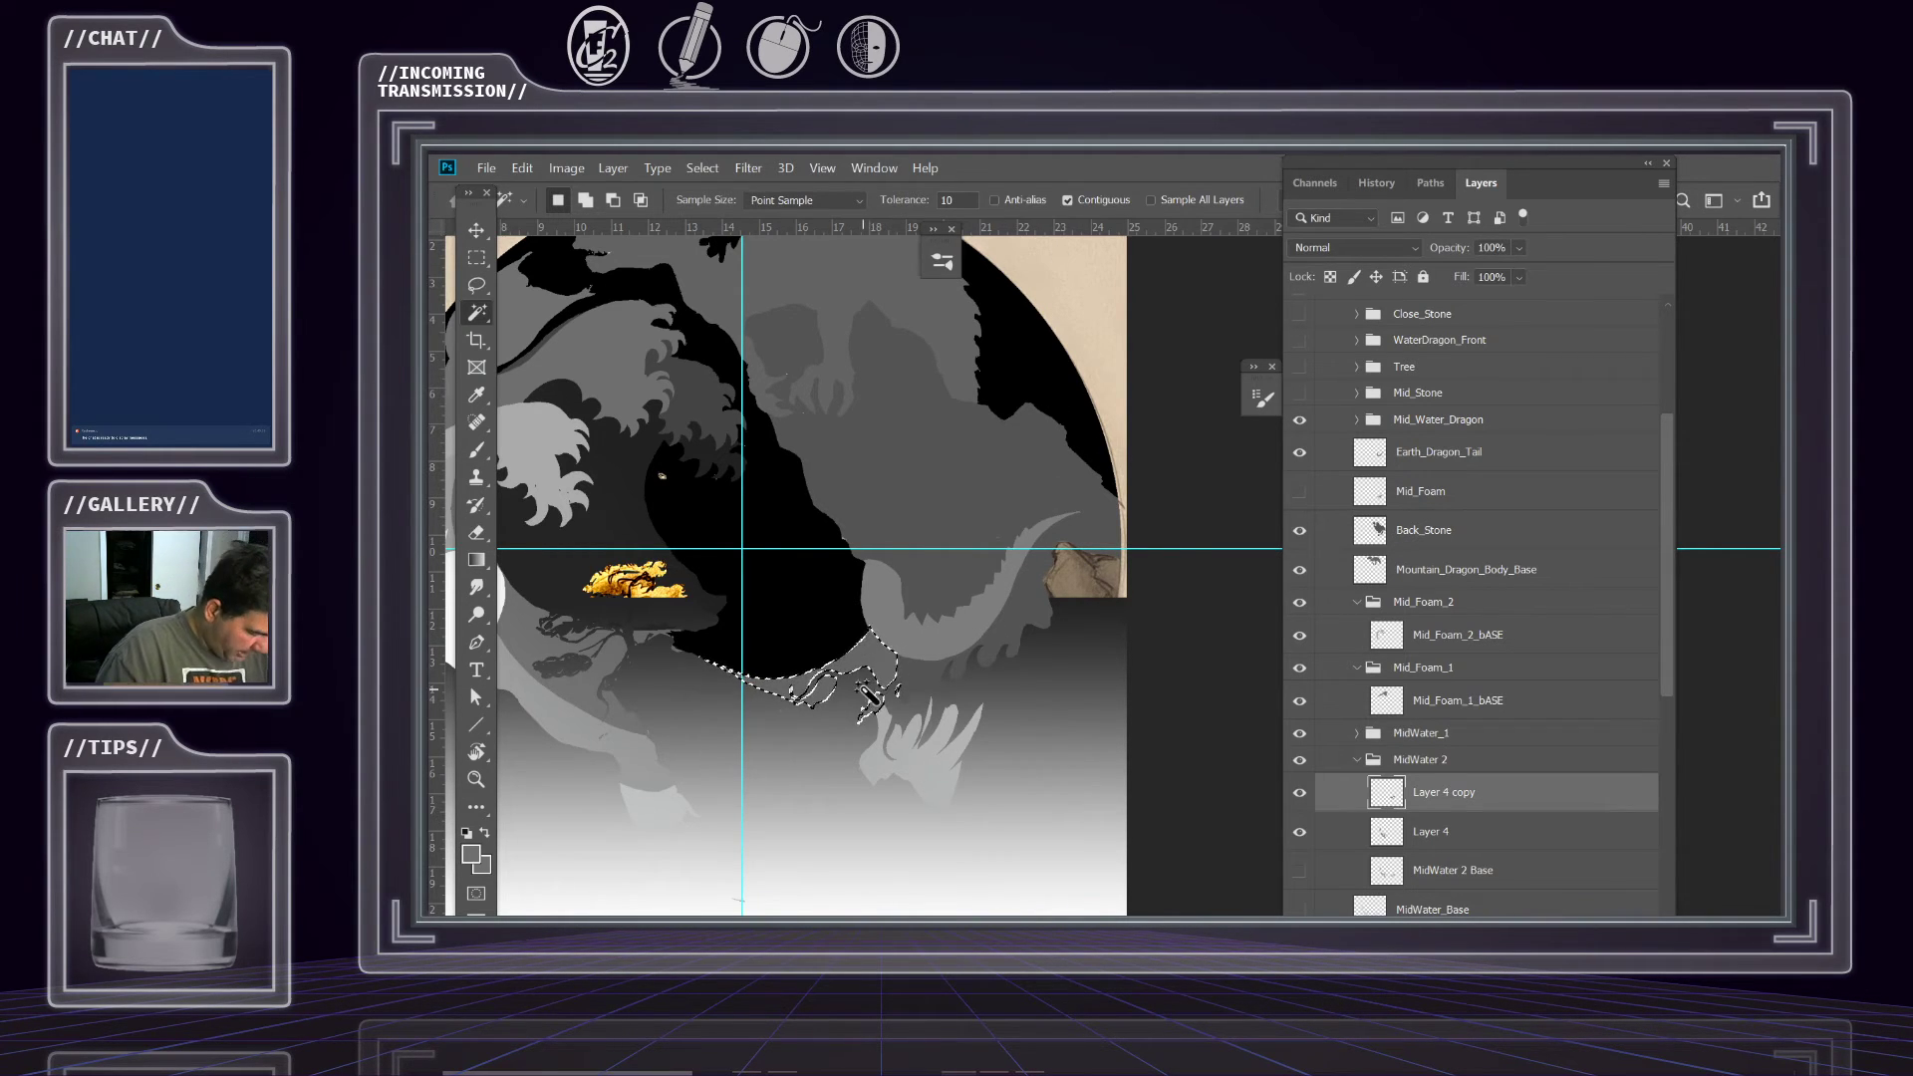
Examine the selected water shapes between the dragon's tail and claw from close up and further out.
key("z")
left_click_drag(927, 687, 940, 706)
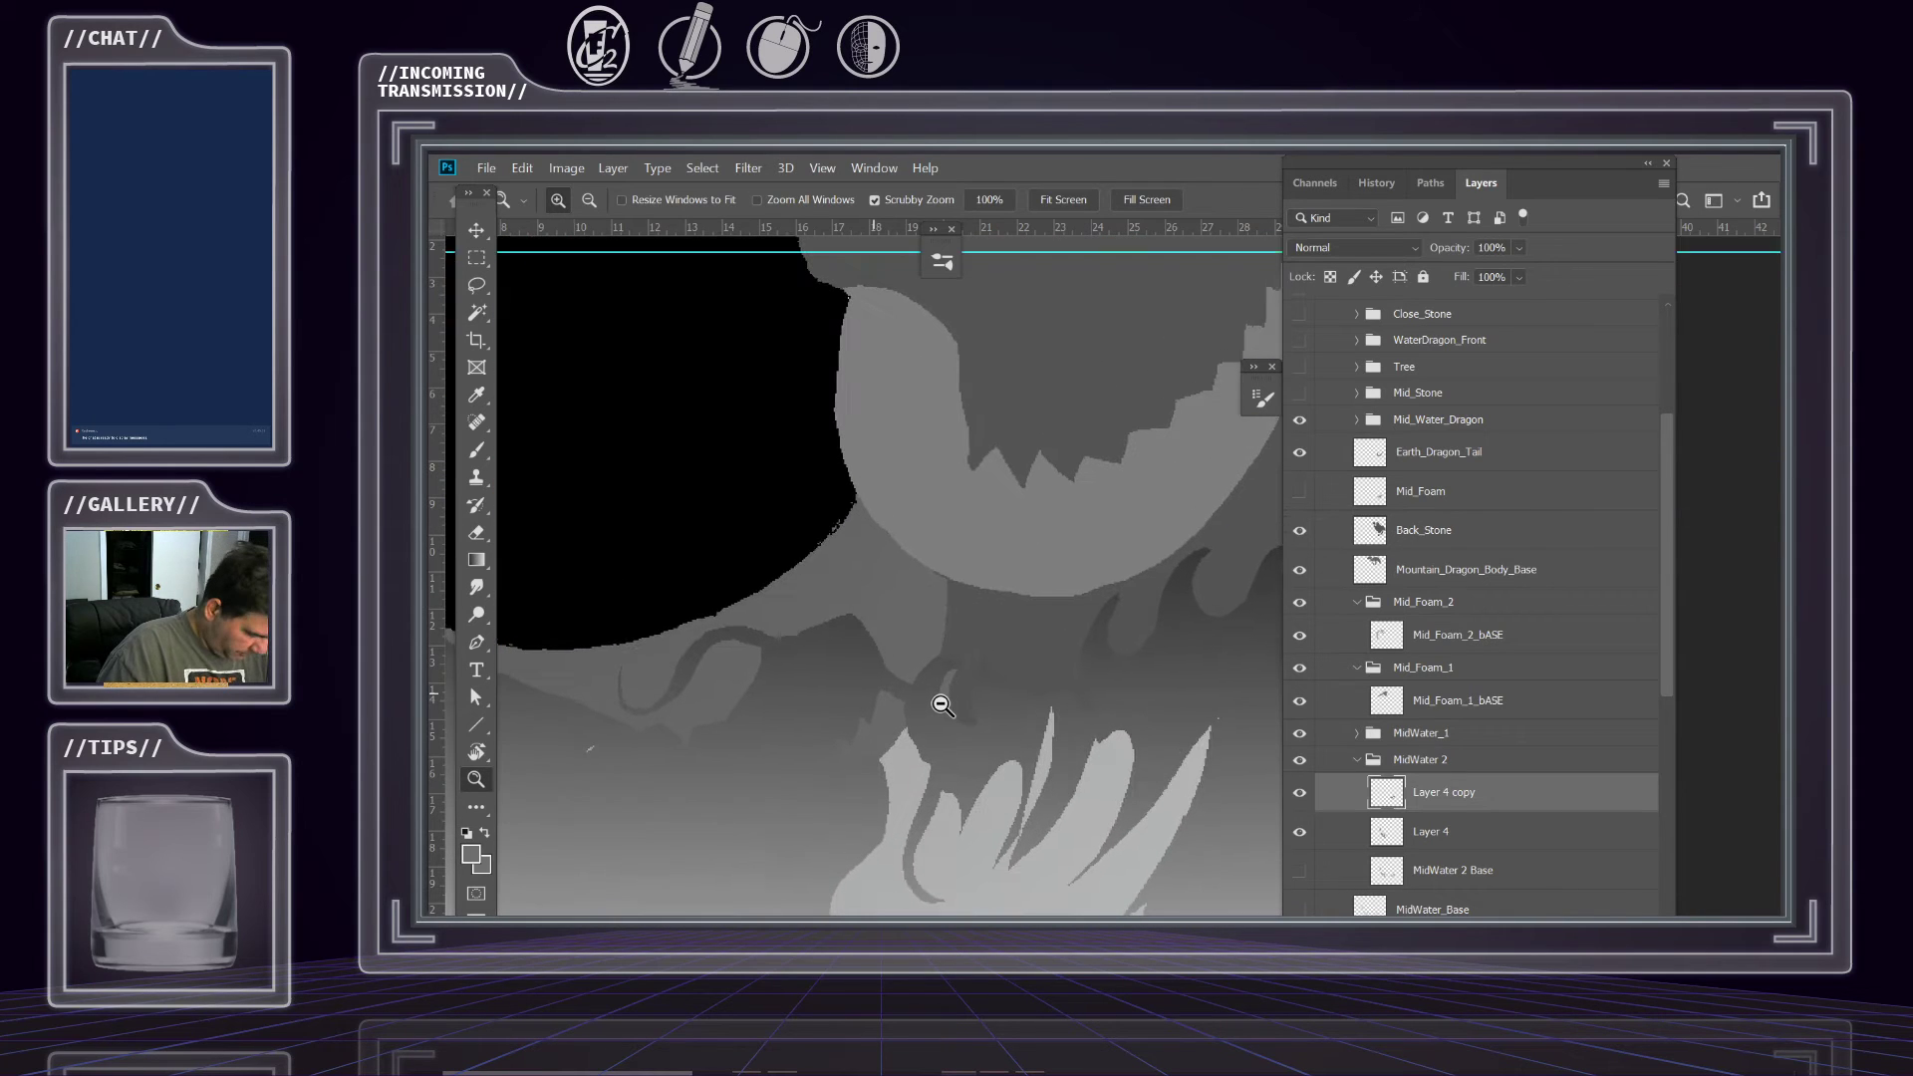
left_click_drag(939, 632, 885, 568)
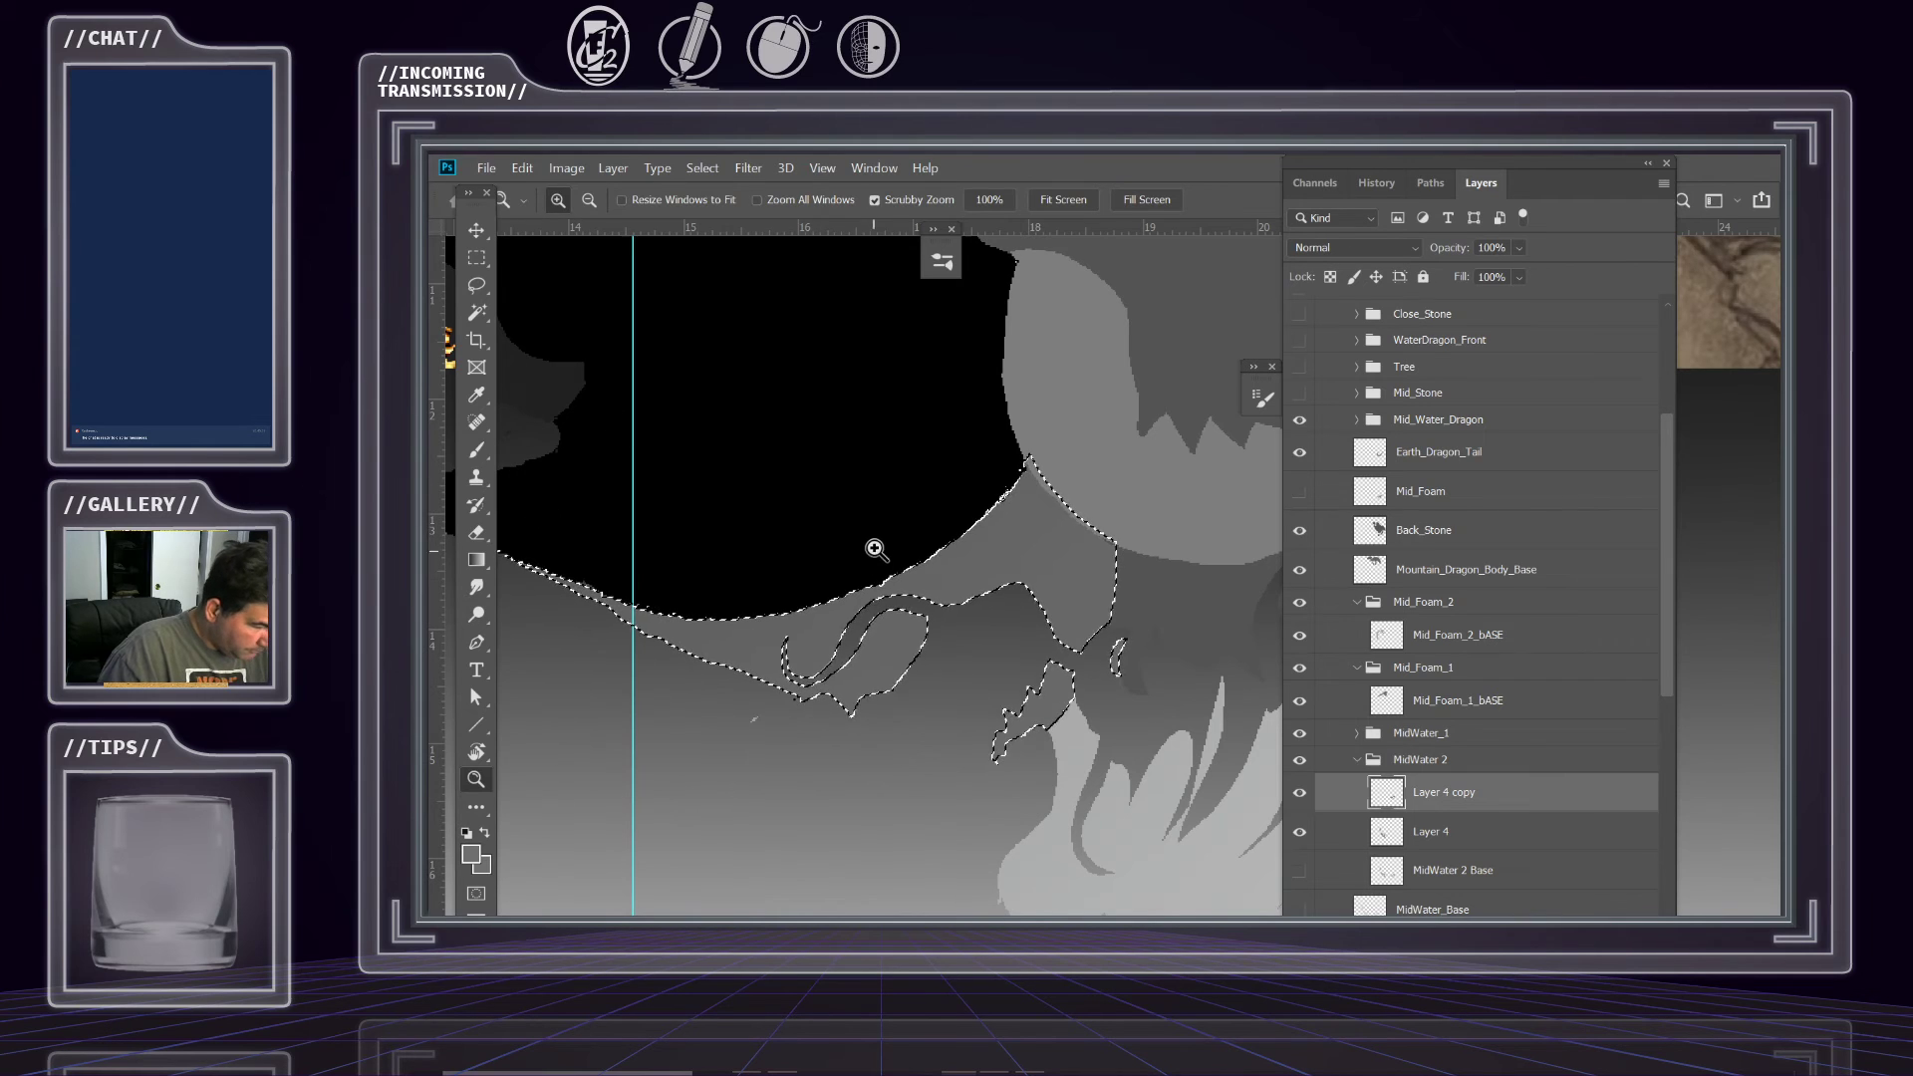
key("i")
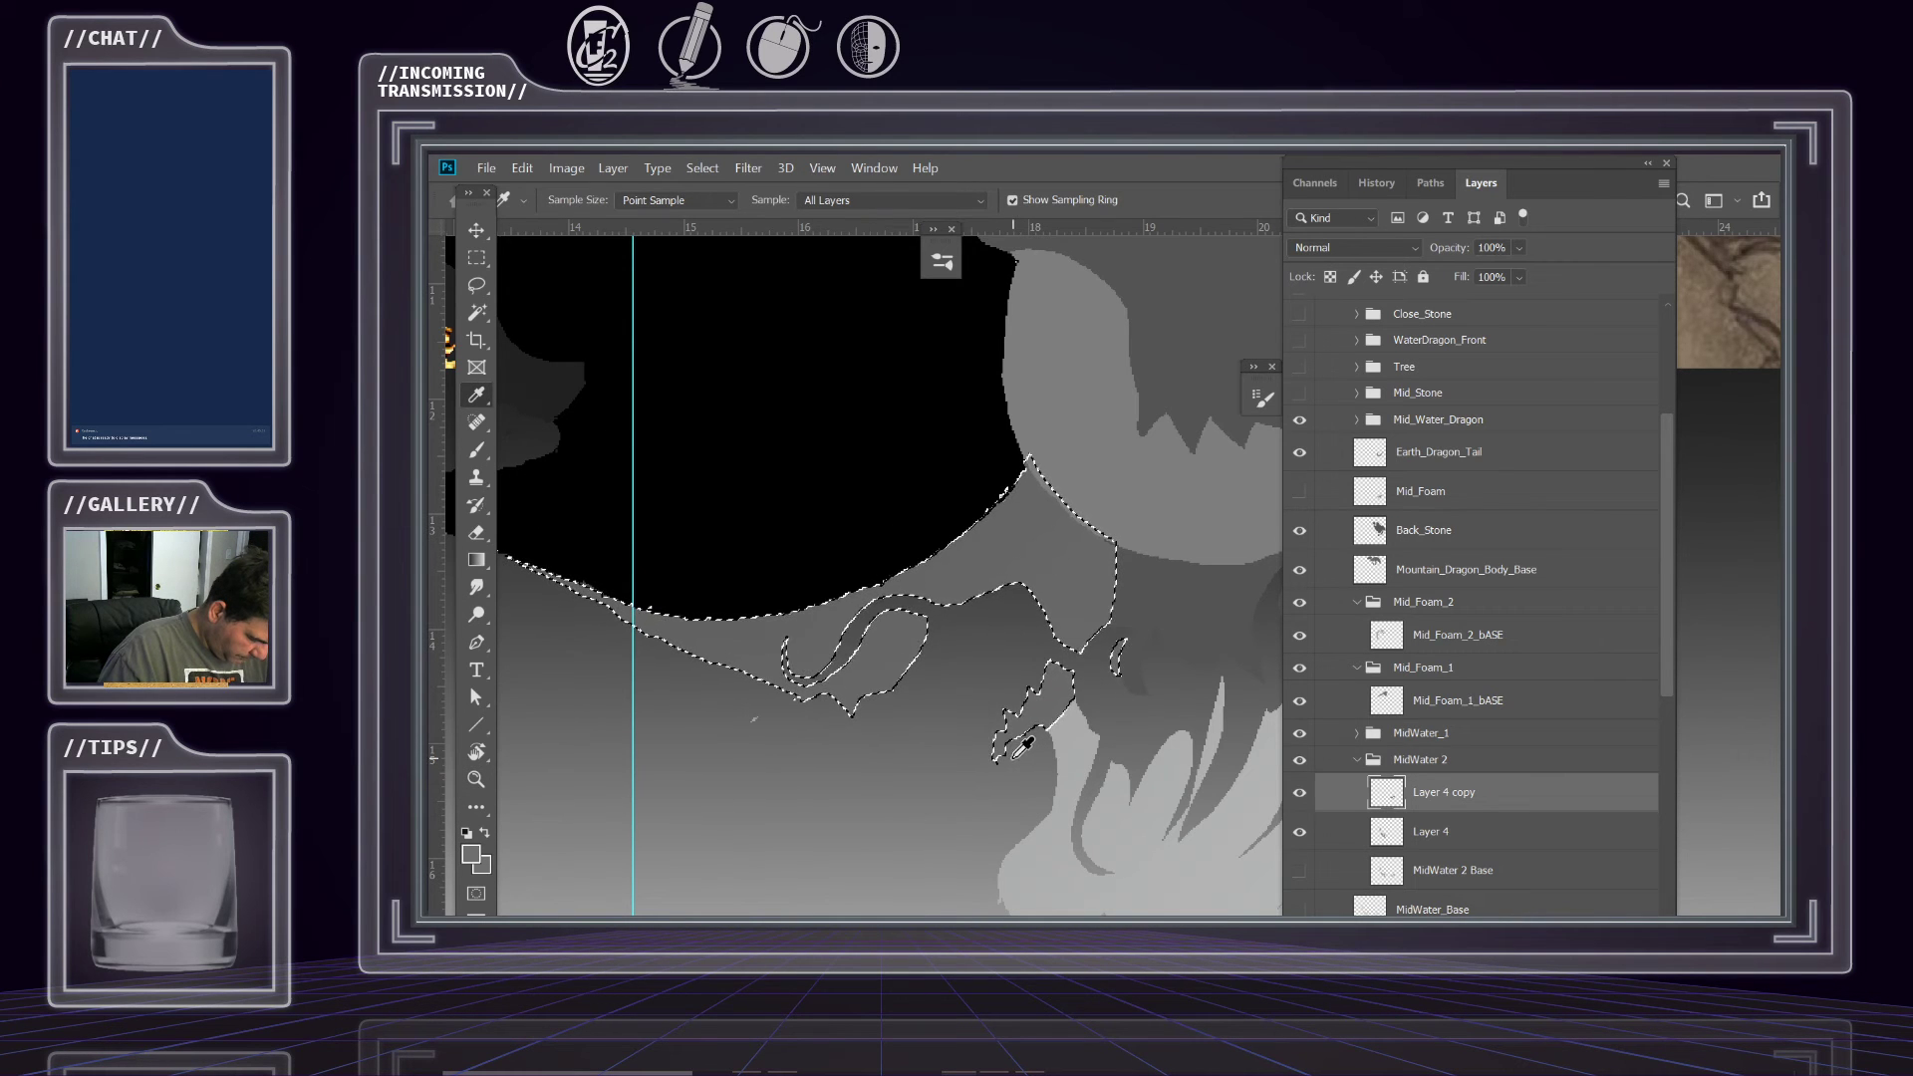
left_click(528, 168)
left_click(609, 492)
key("Return")
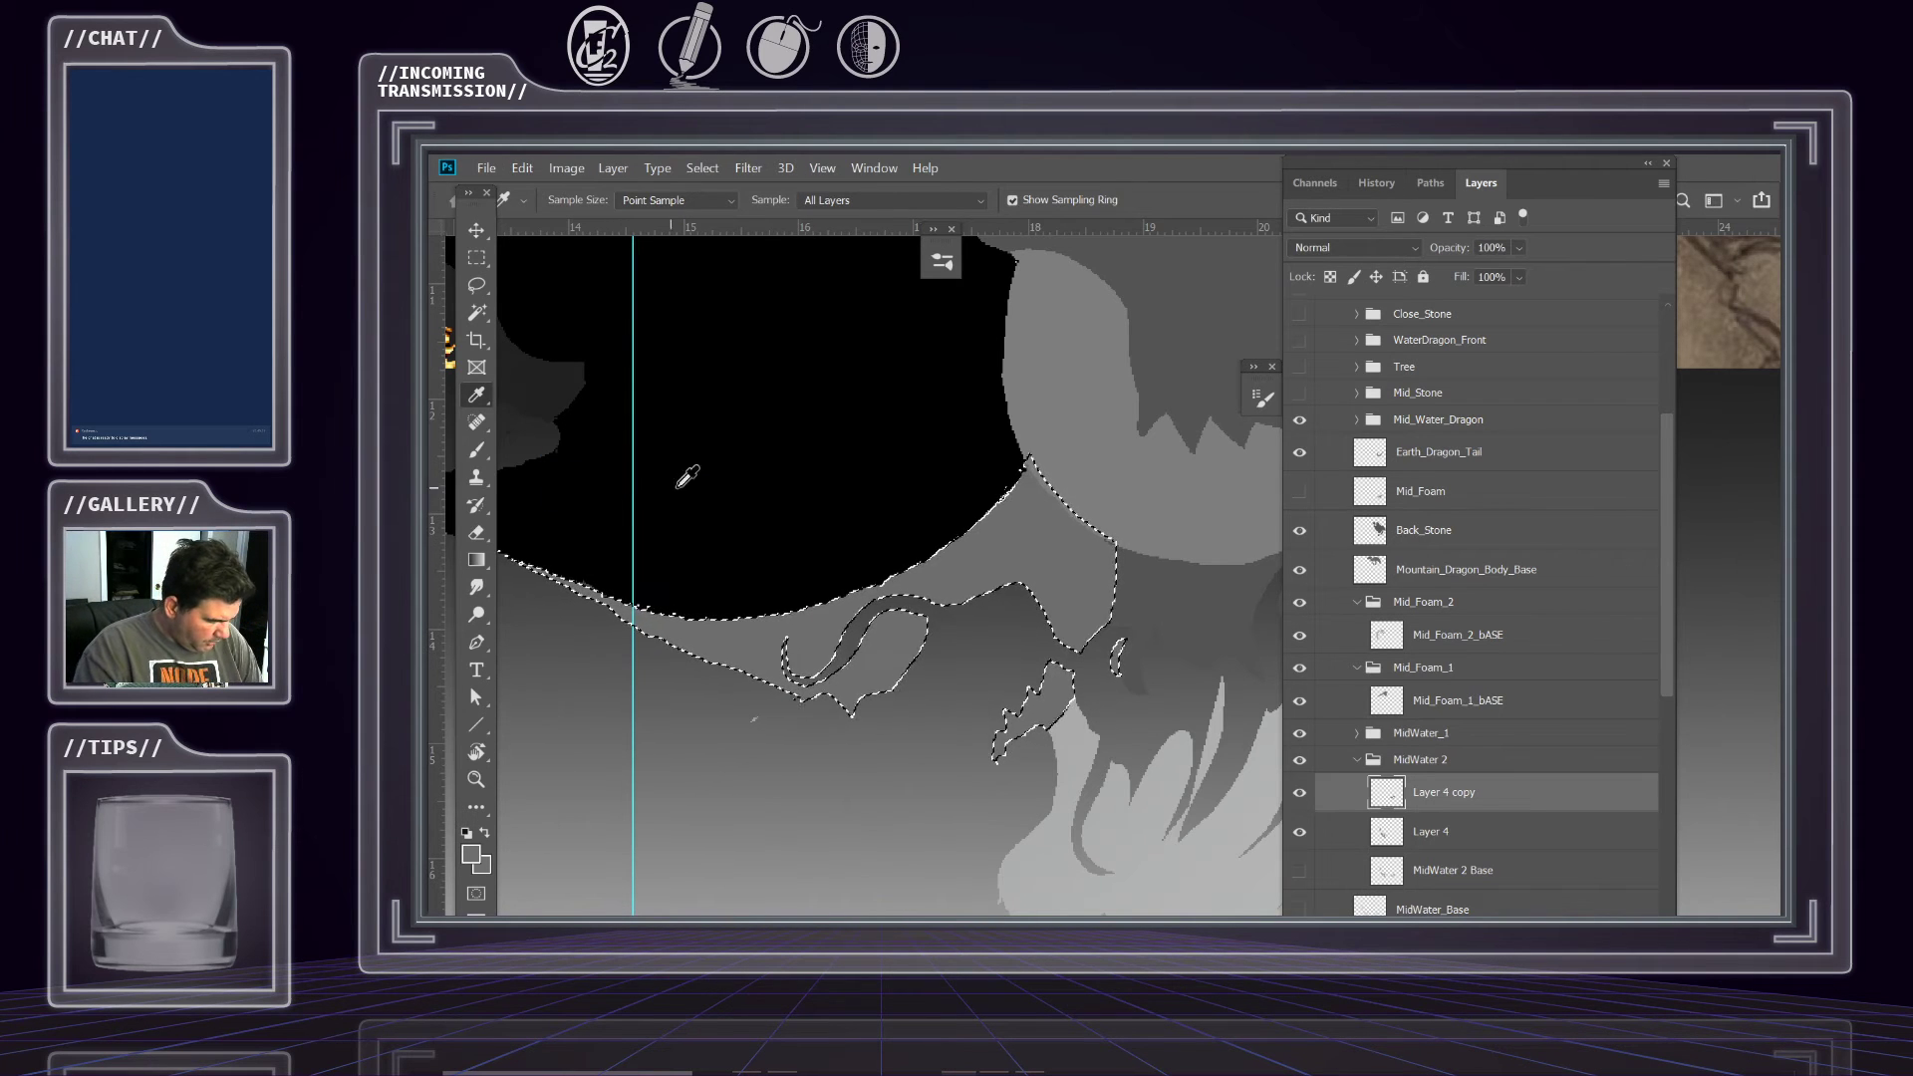
key("z")
scroll(871, 525, "down", 3)
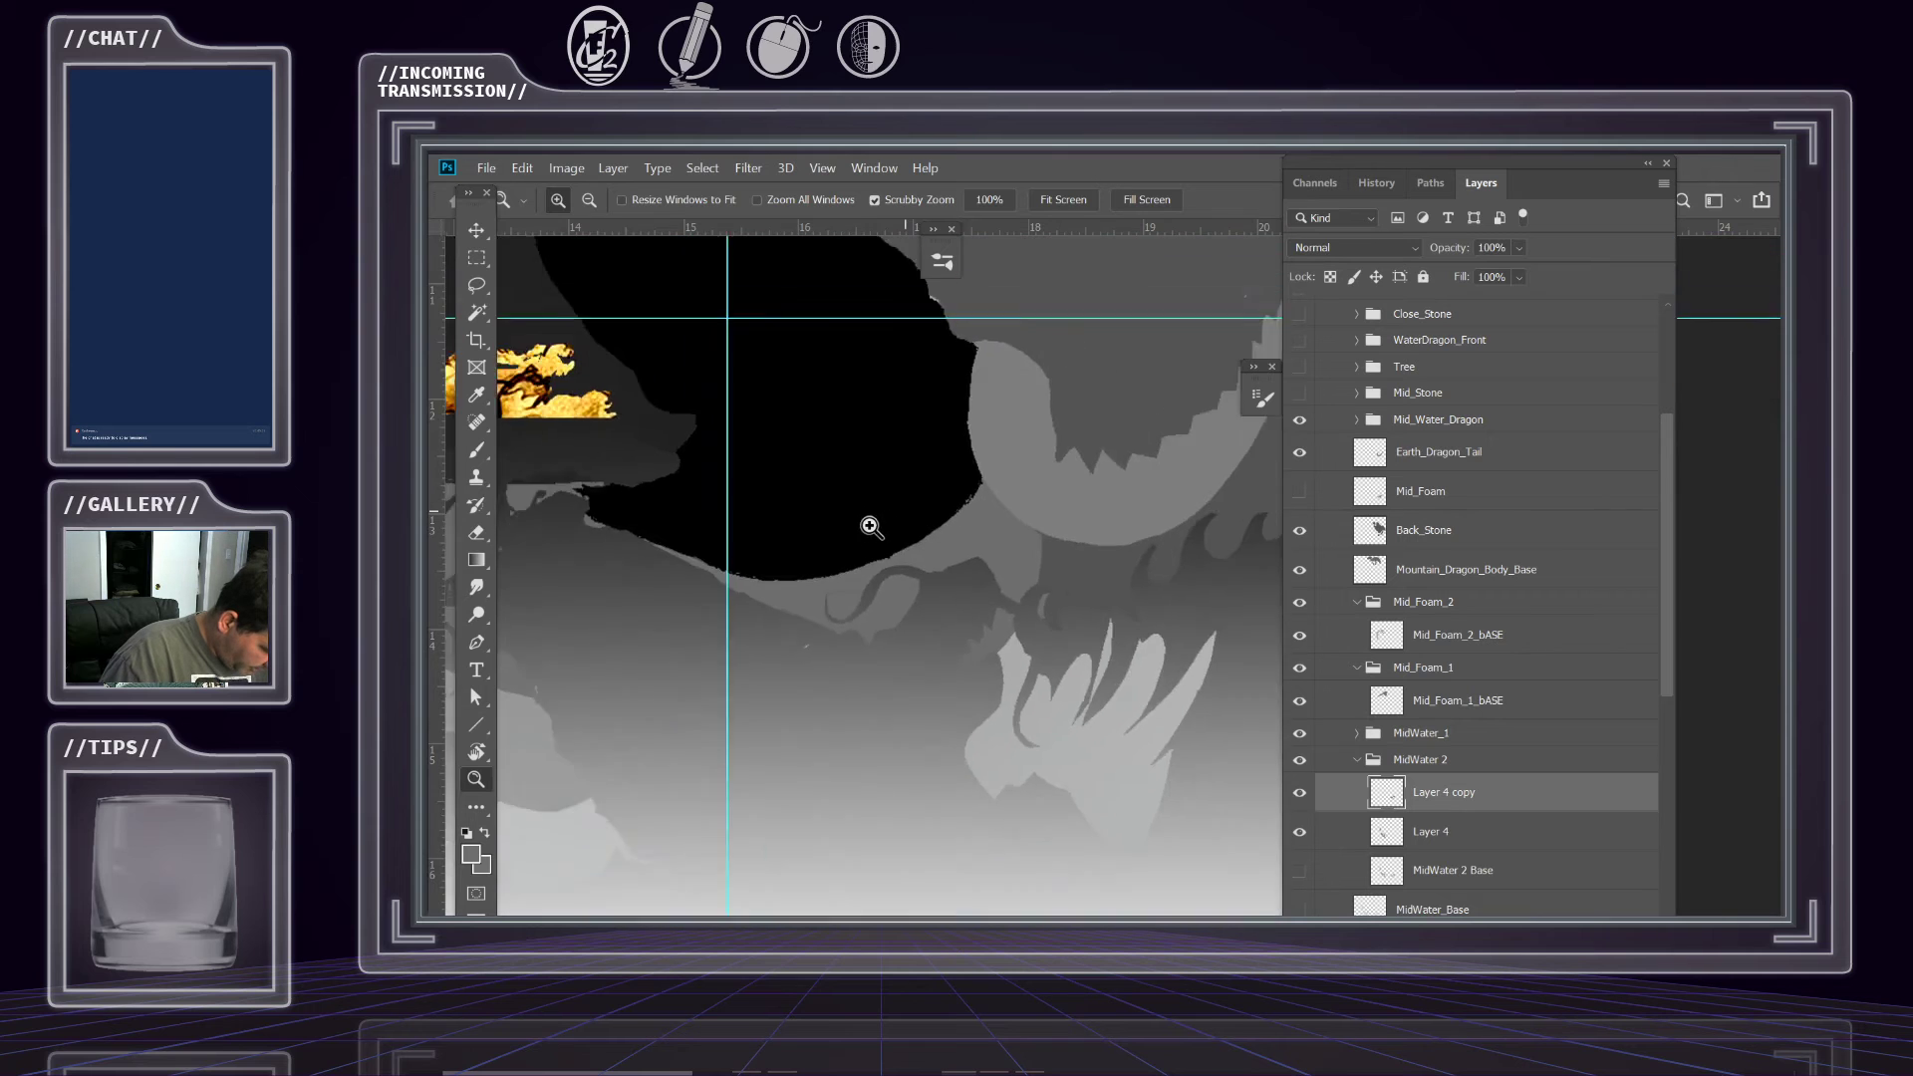
left_click_drag(843, 665, 833, 675)
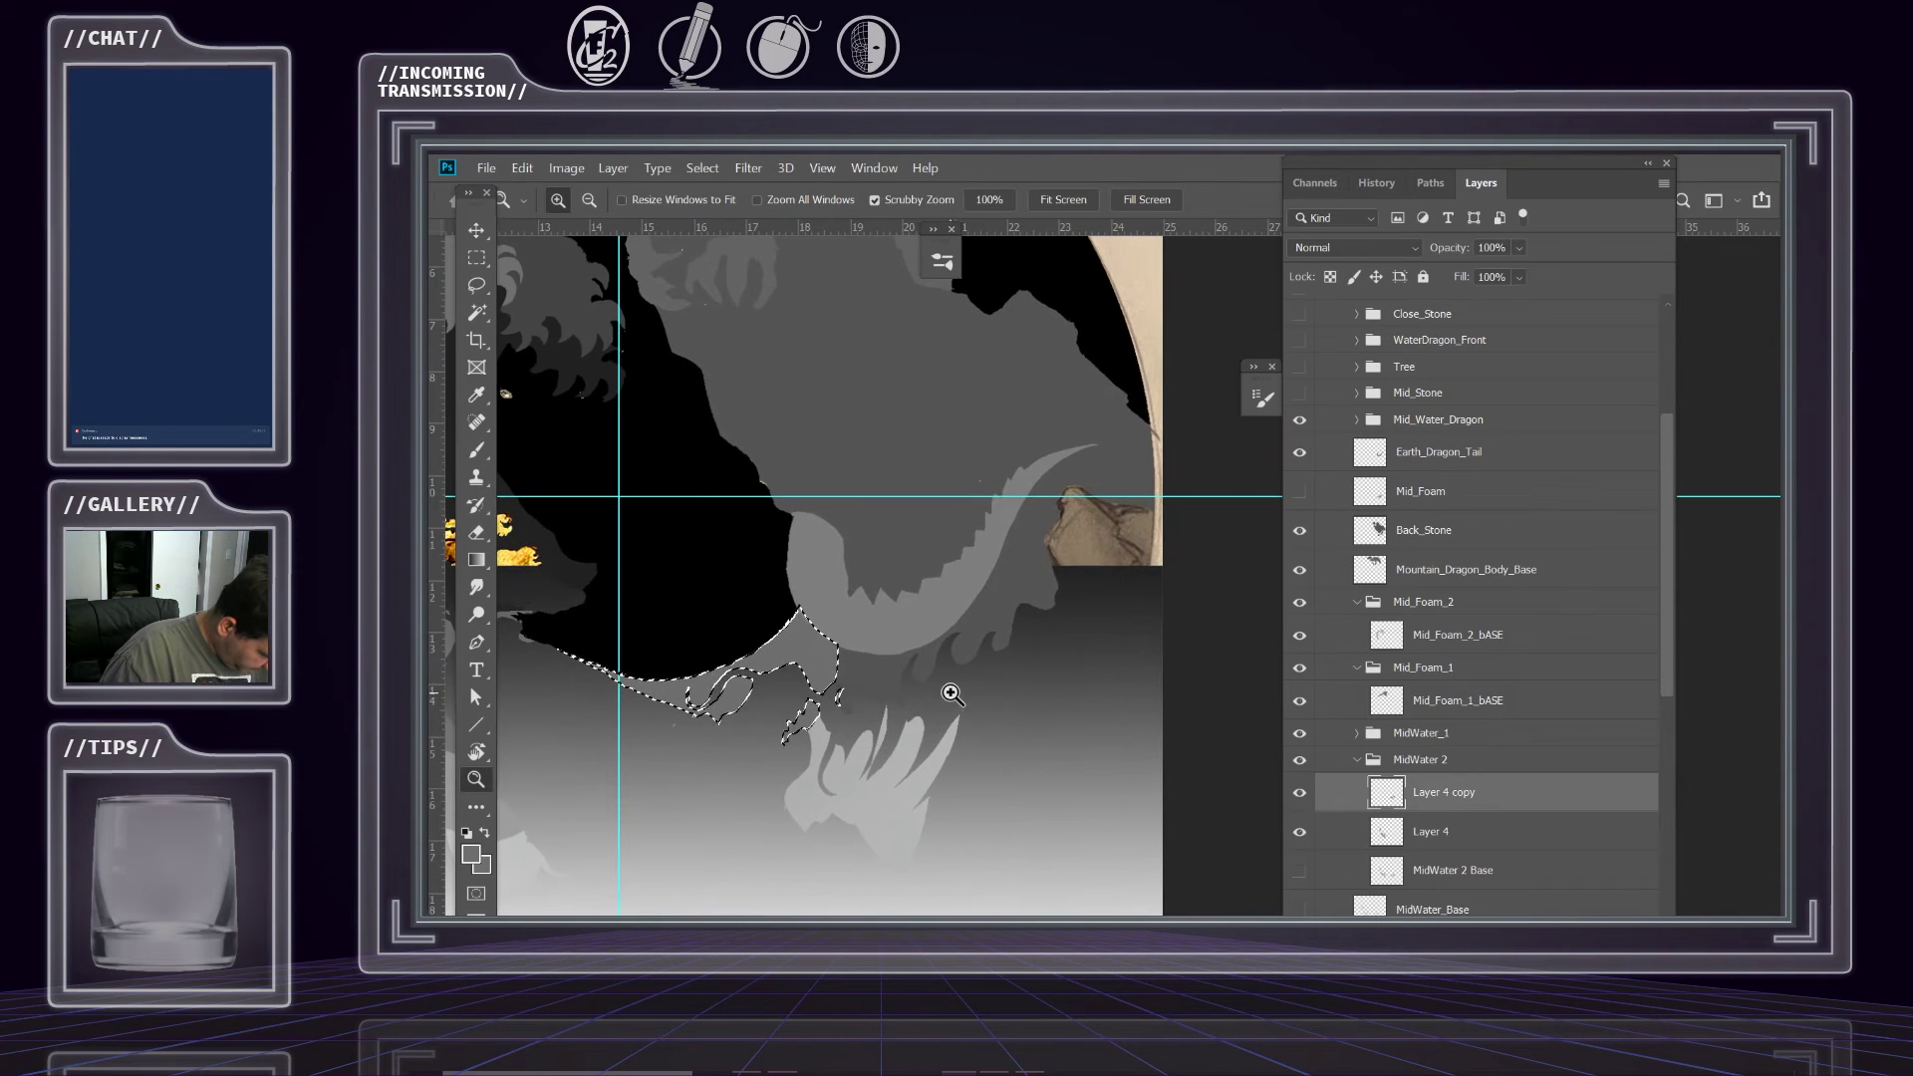
scroll(943, 696, "down", 3)
scroll(909, 702, "up", 2)
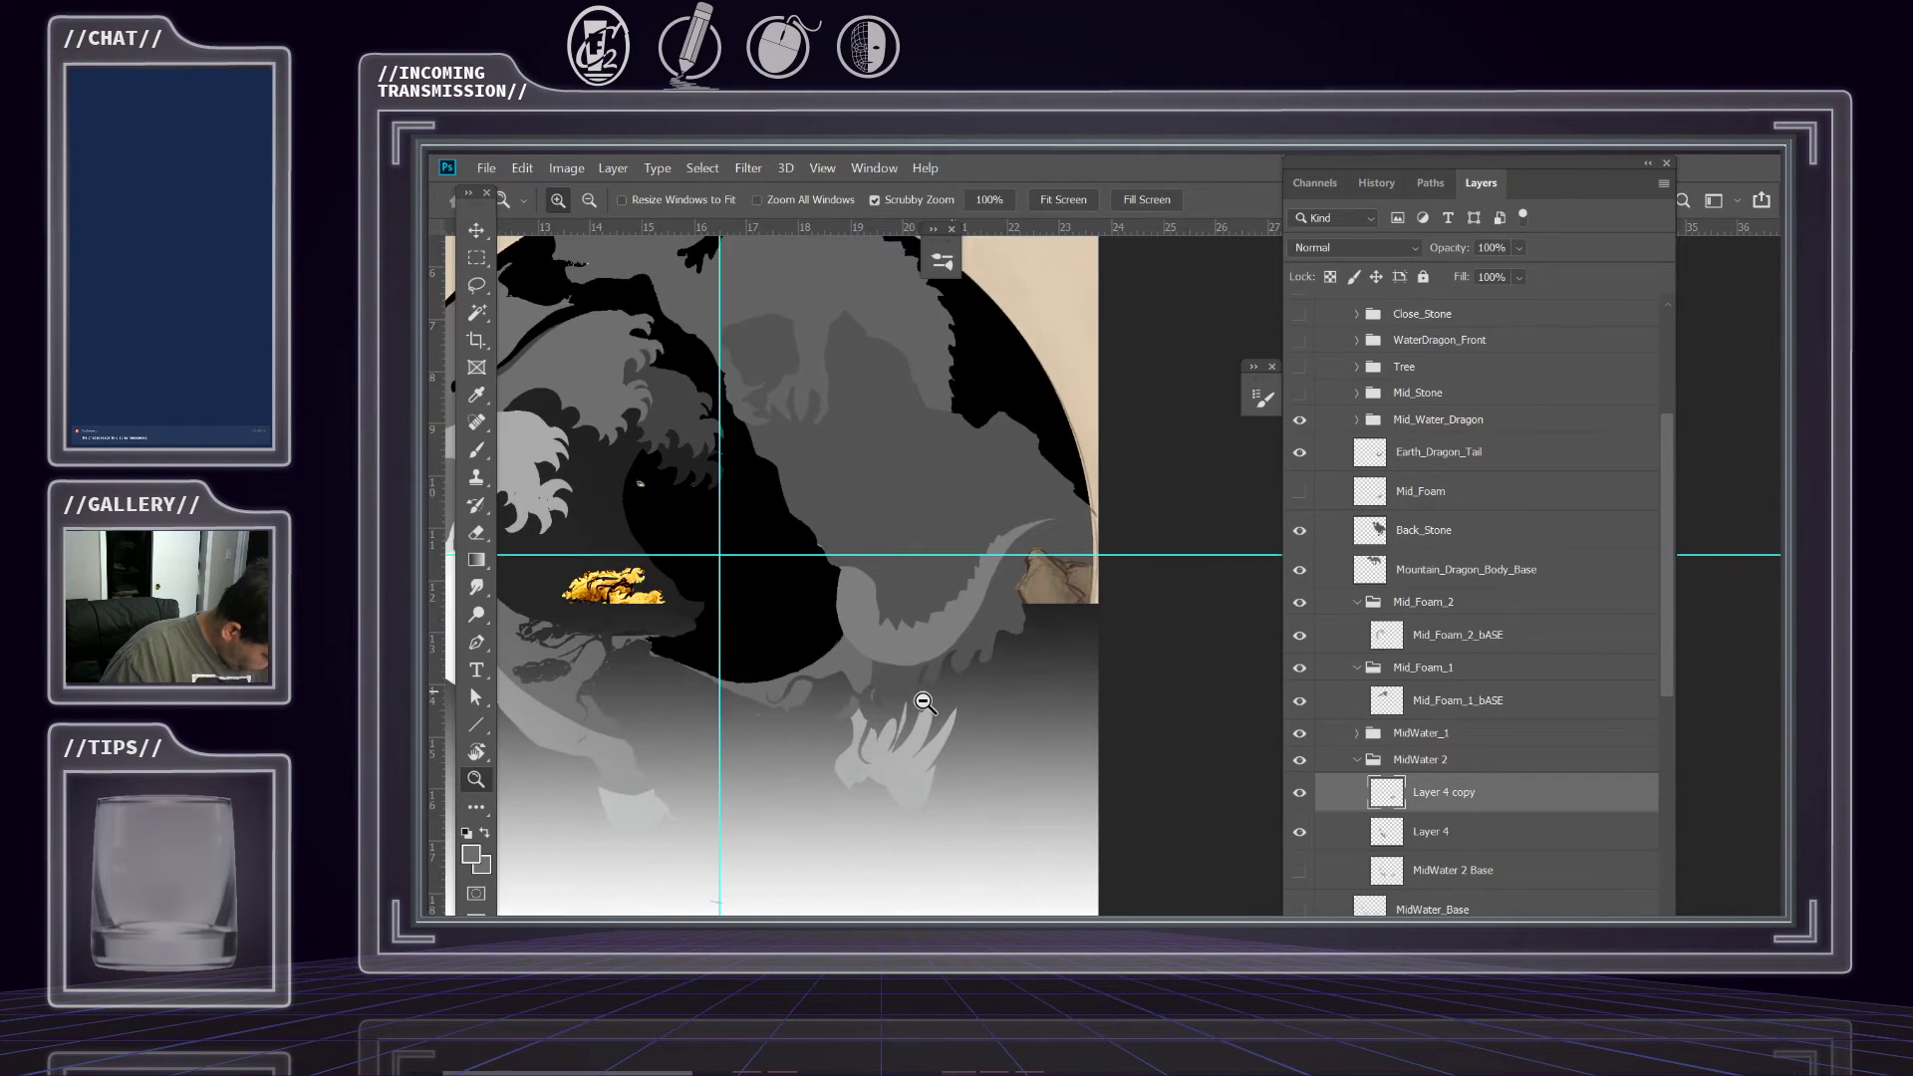
scroll(937, 665, "up", 3)
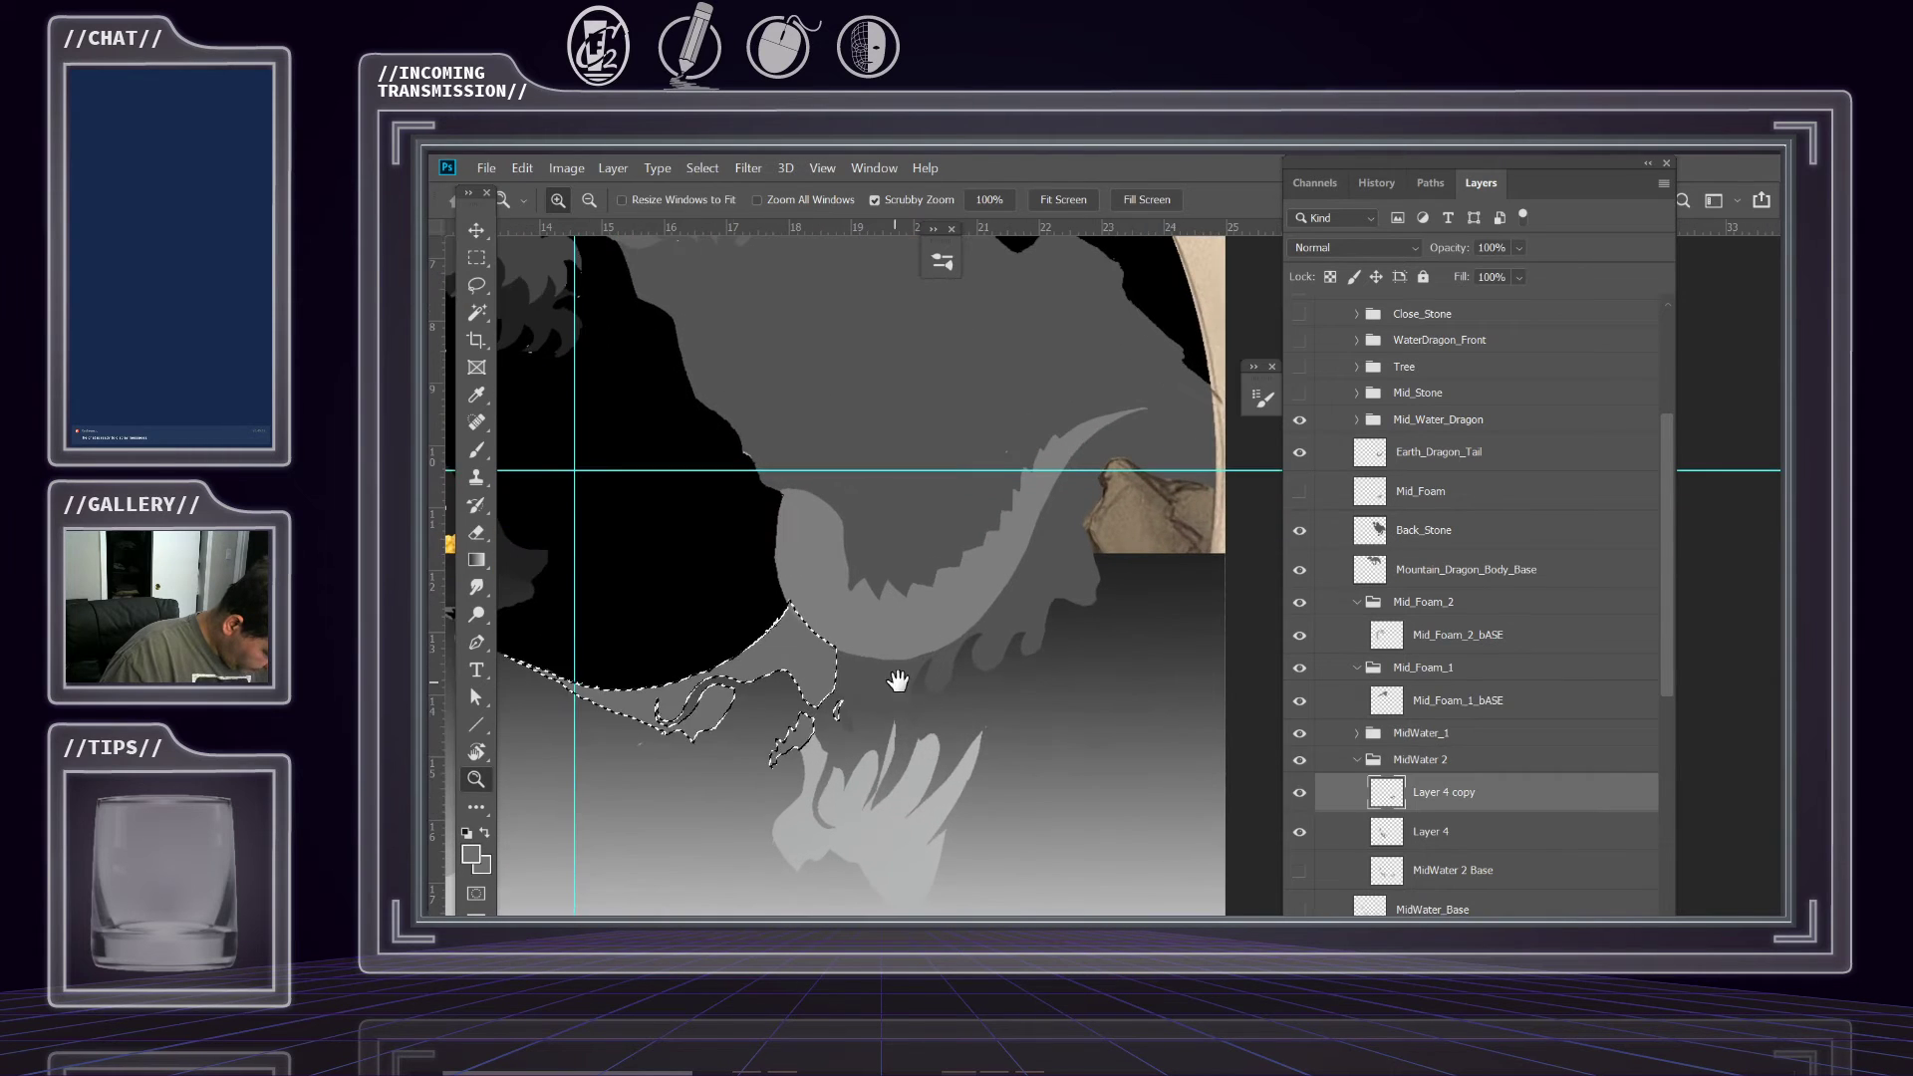
Darken the selected water shapes on Layer 4 copy with Hue/Saturation at Lightness -20.
left_click(566, 167)
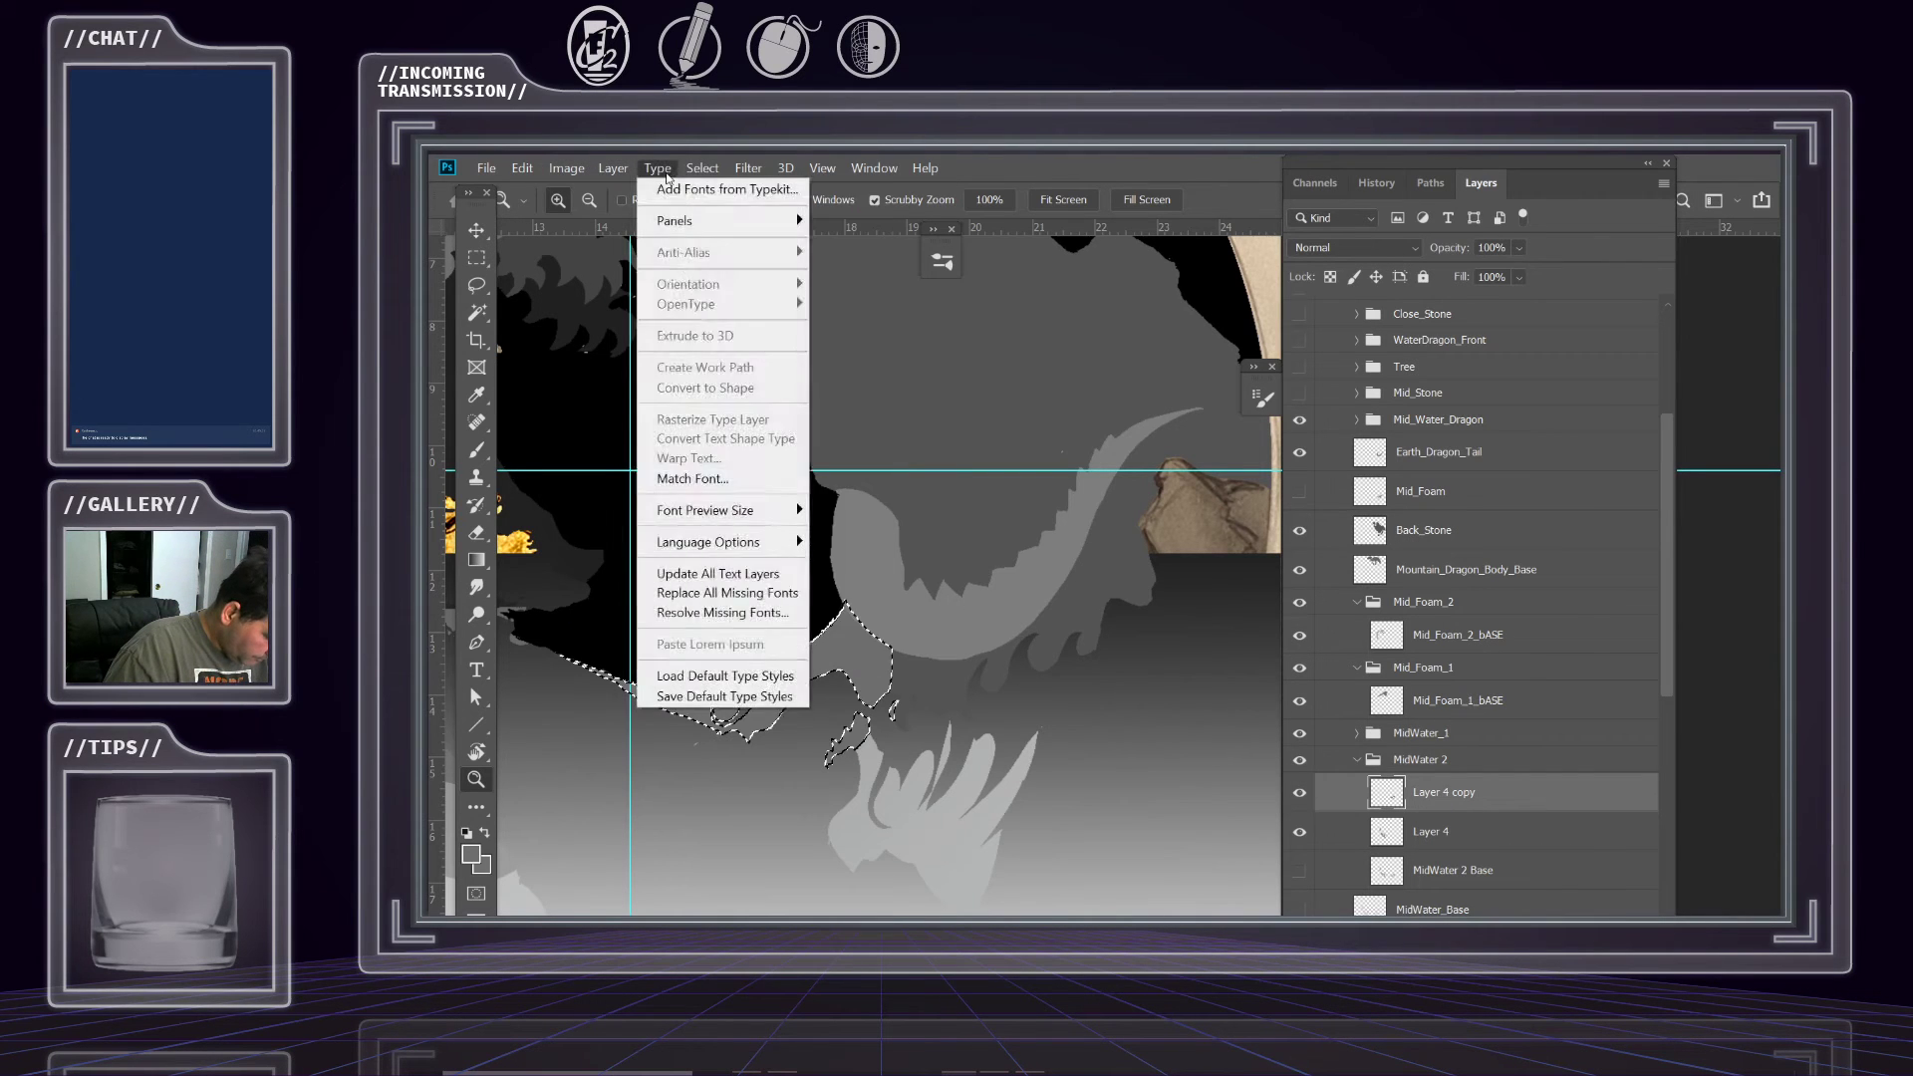
mouse_move(709, 177)
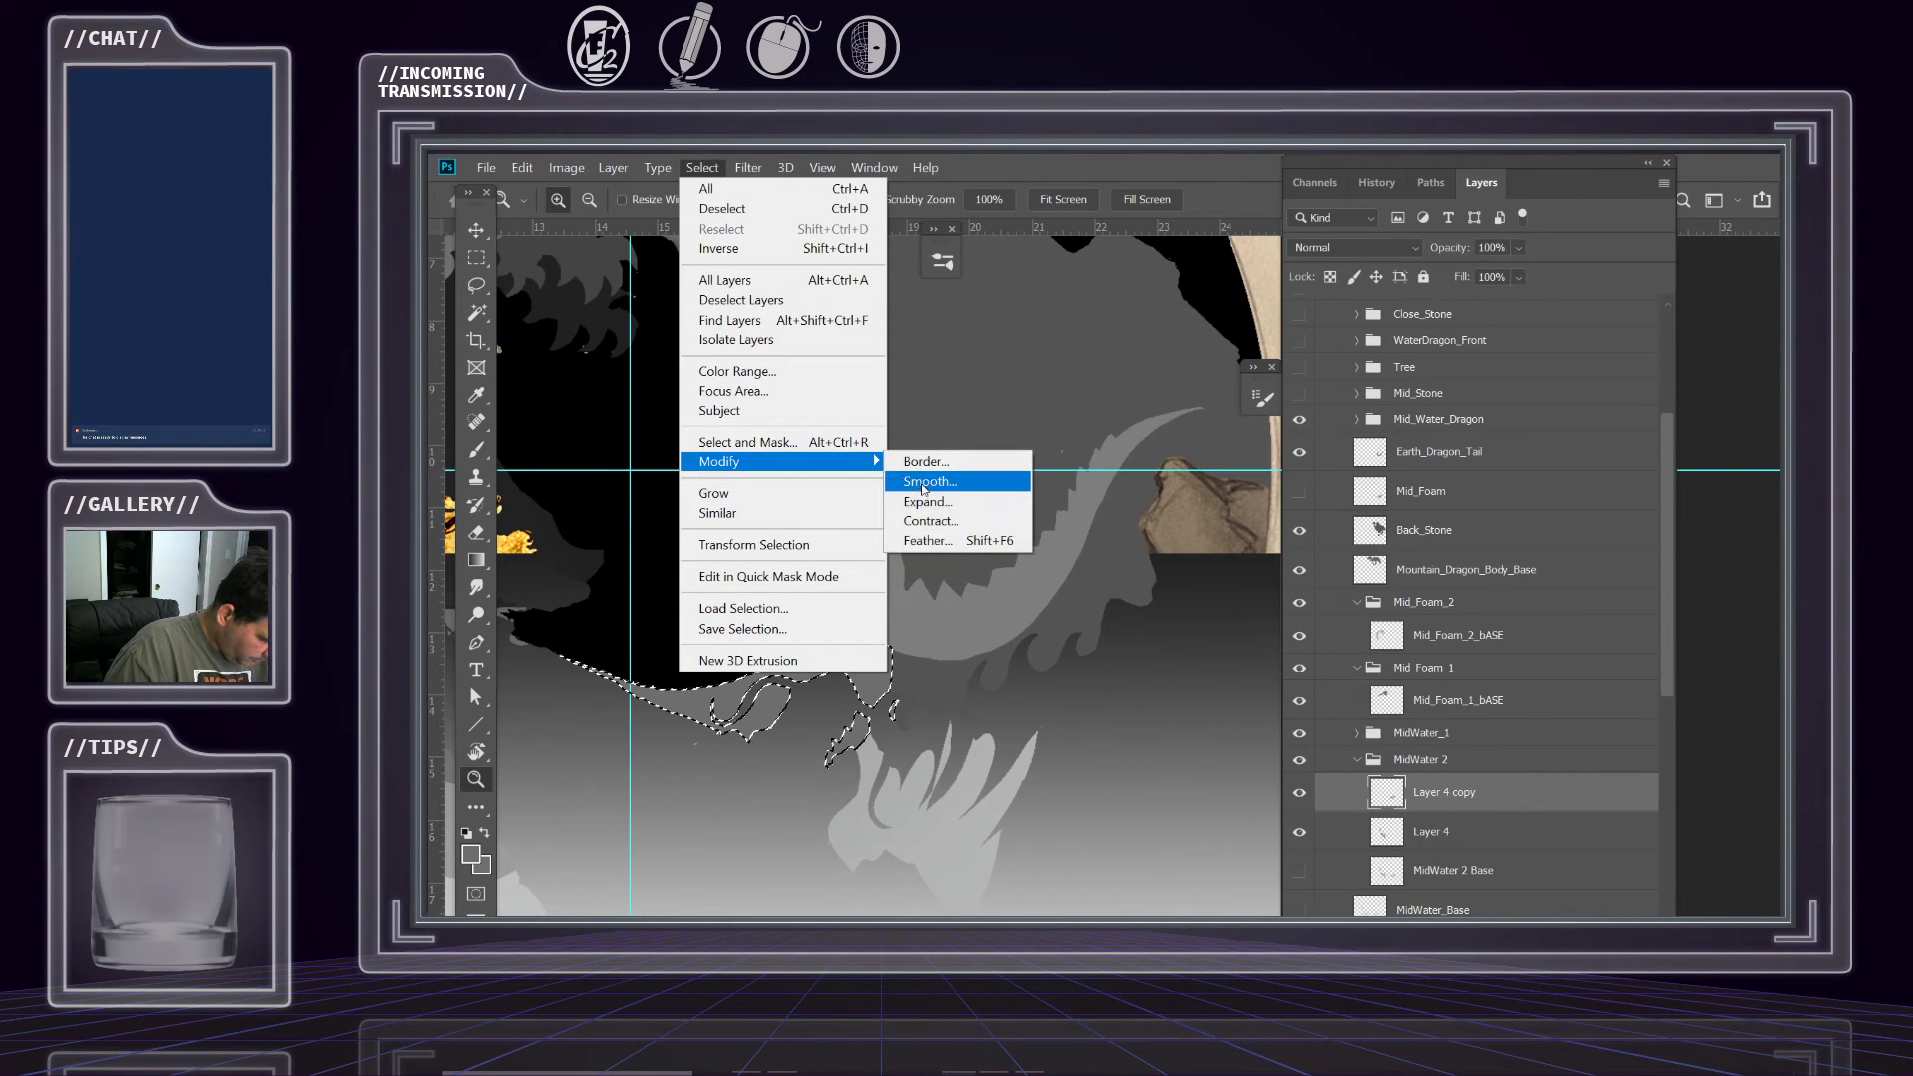
mouse_move(612, 171)
key("Escape")
left_click(611, 171)
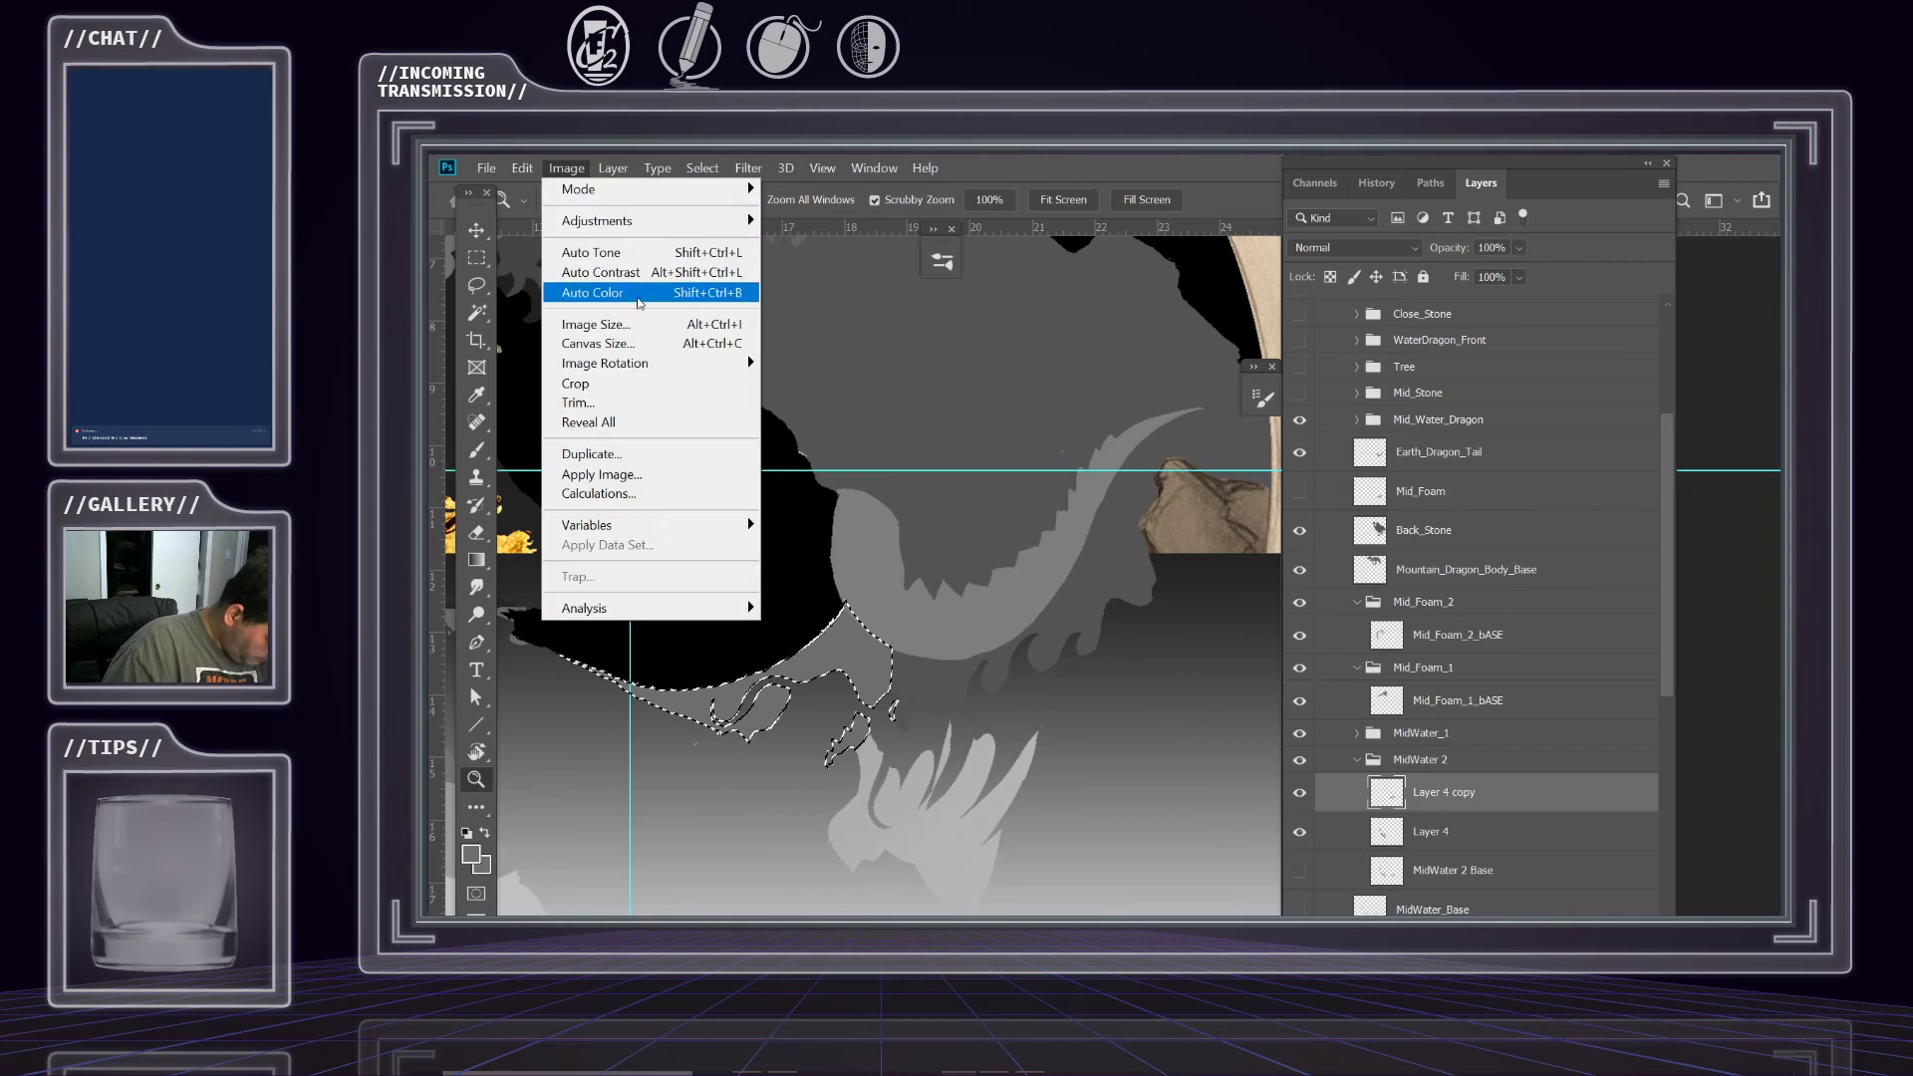
mouse_move(566, 169)
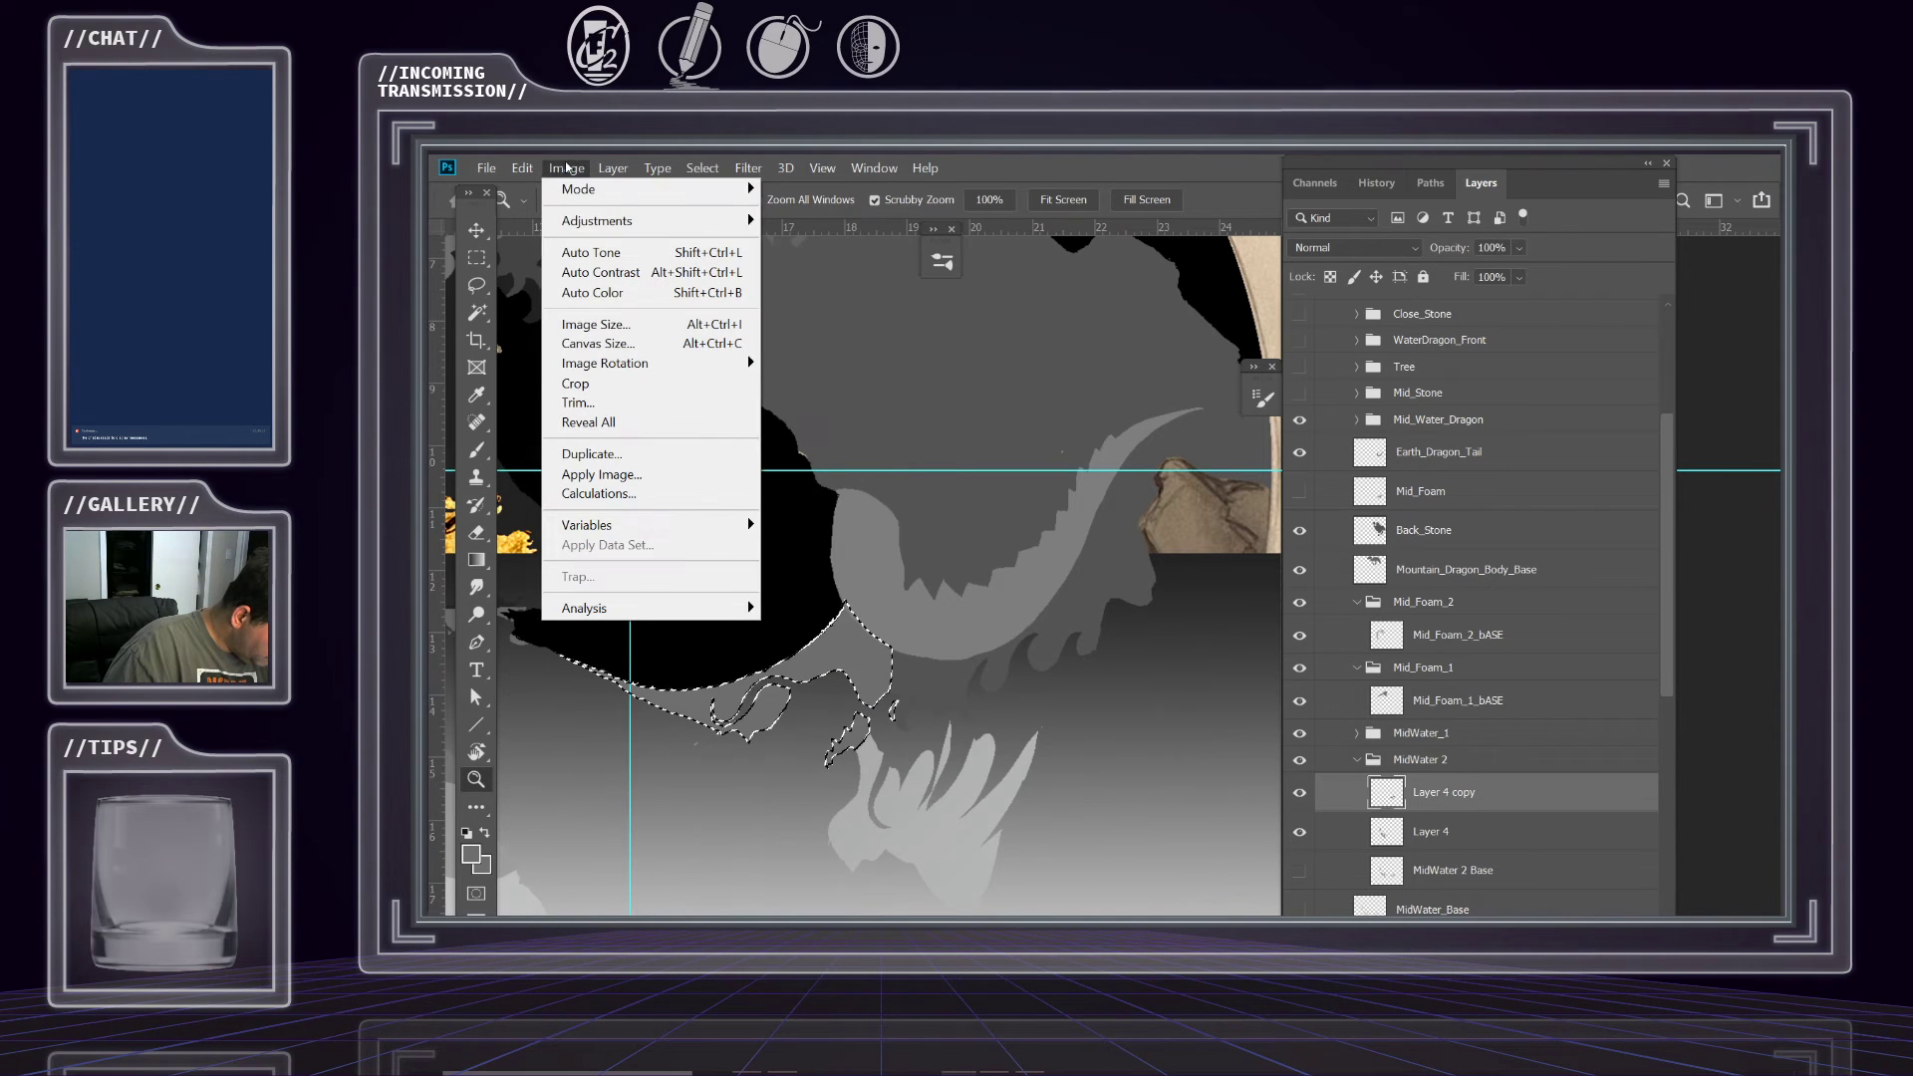
mouse_move(596, 224)
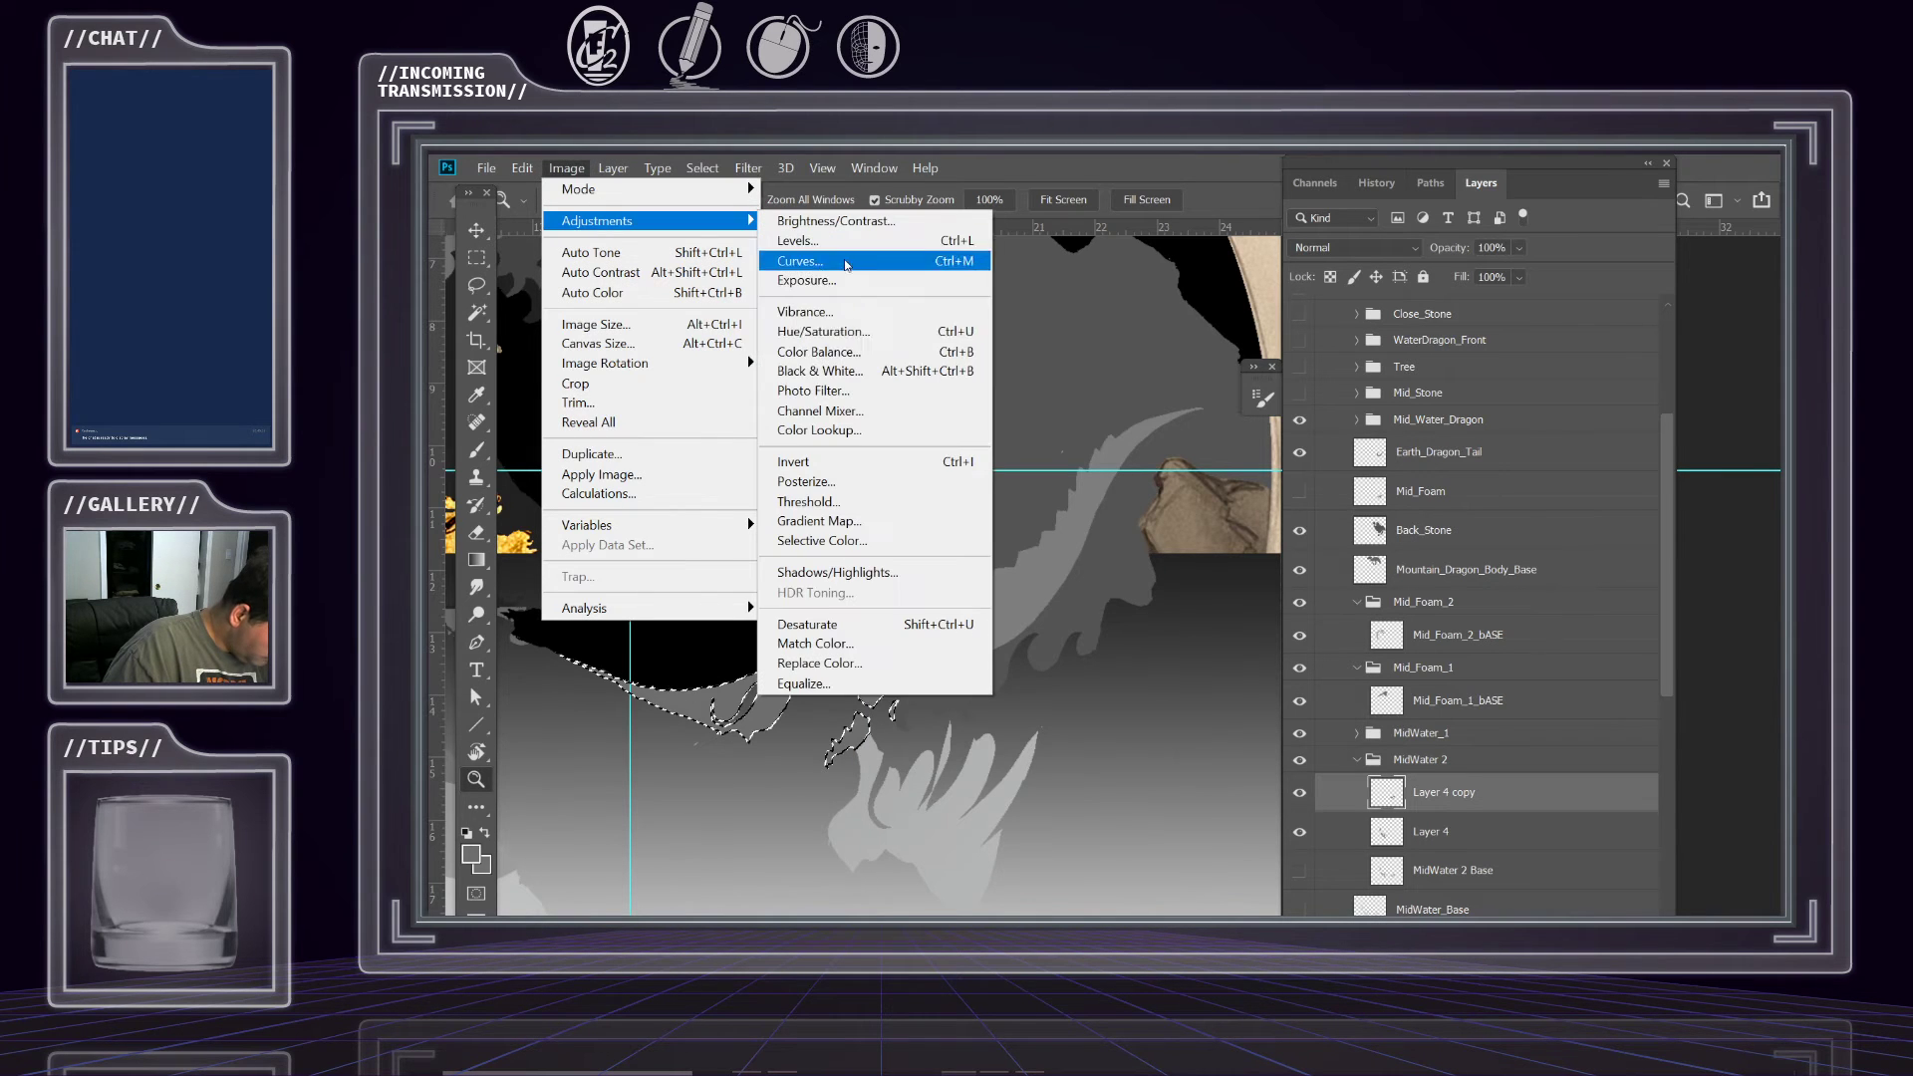
left_click(844, 333)
left_click_drag(1382, 539, 1359, 543)
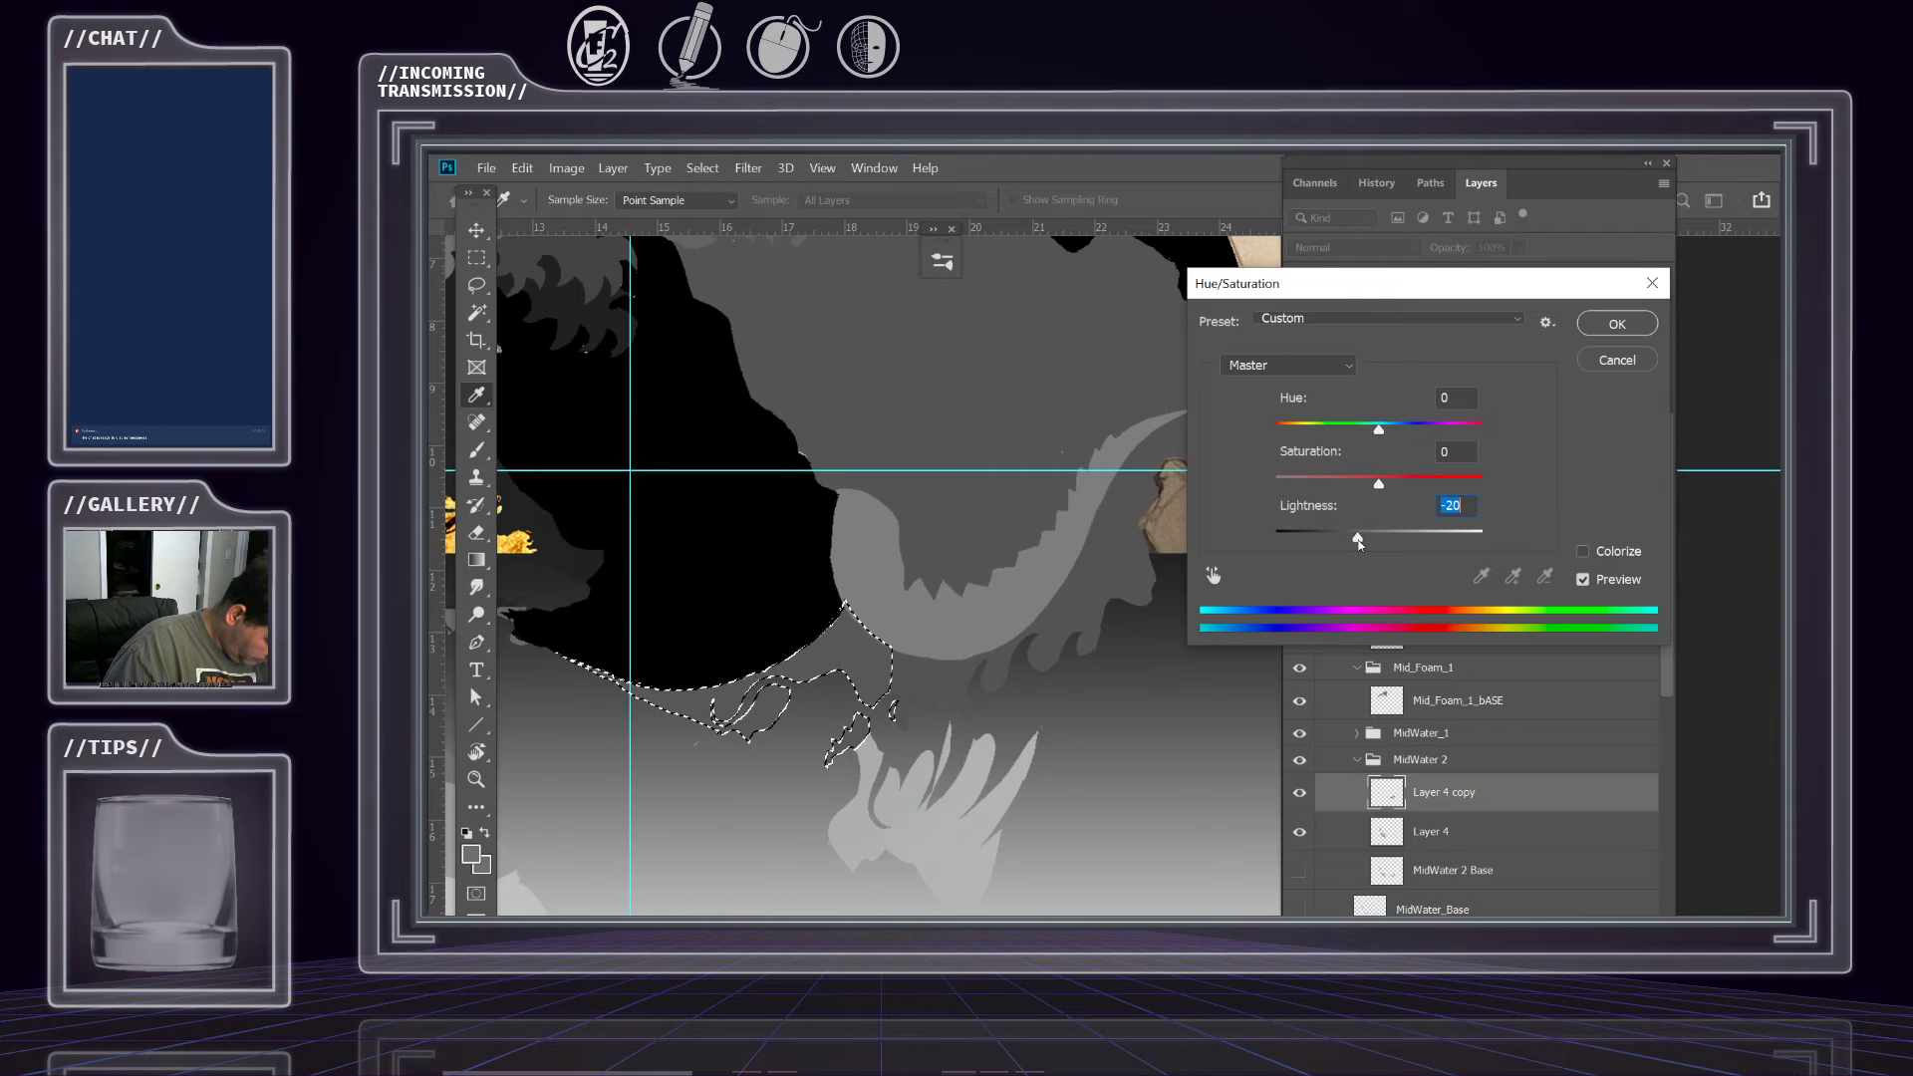
left_click(1617, 324)
Darken the same water selection further with Hue/Saturation at Lightness -17.
key("z")
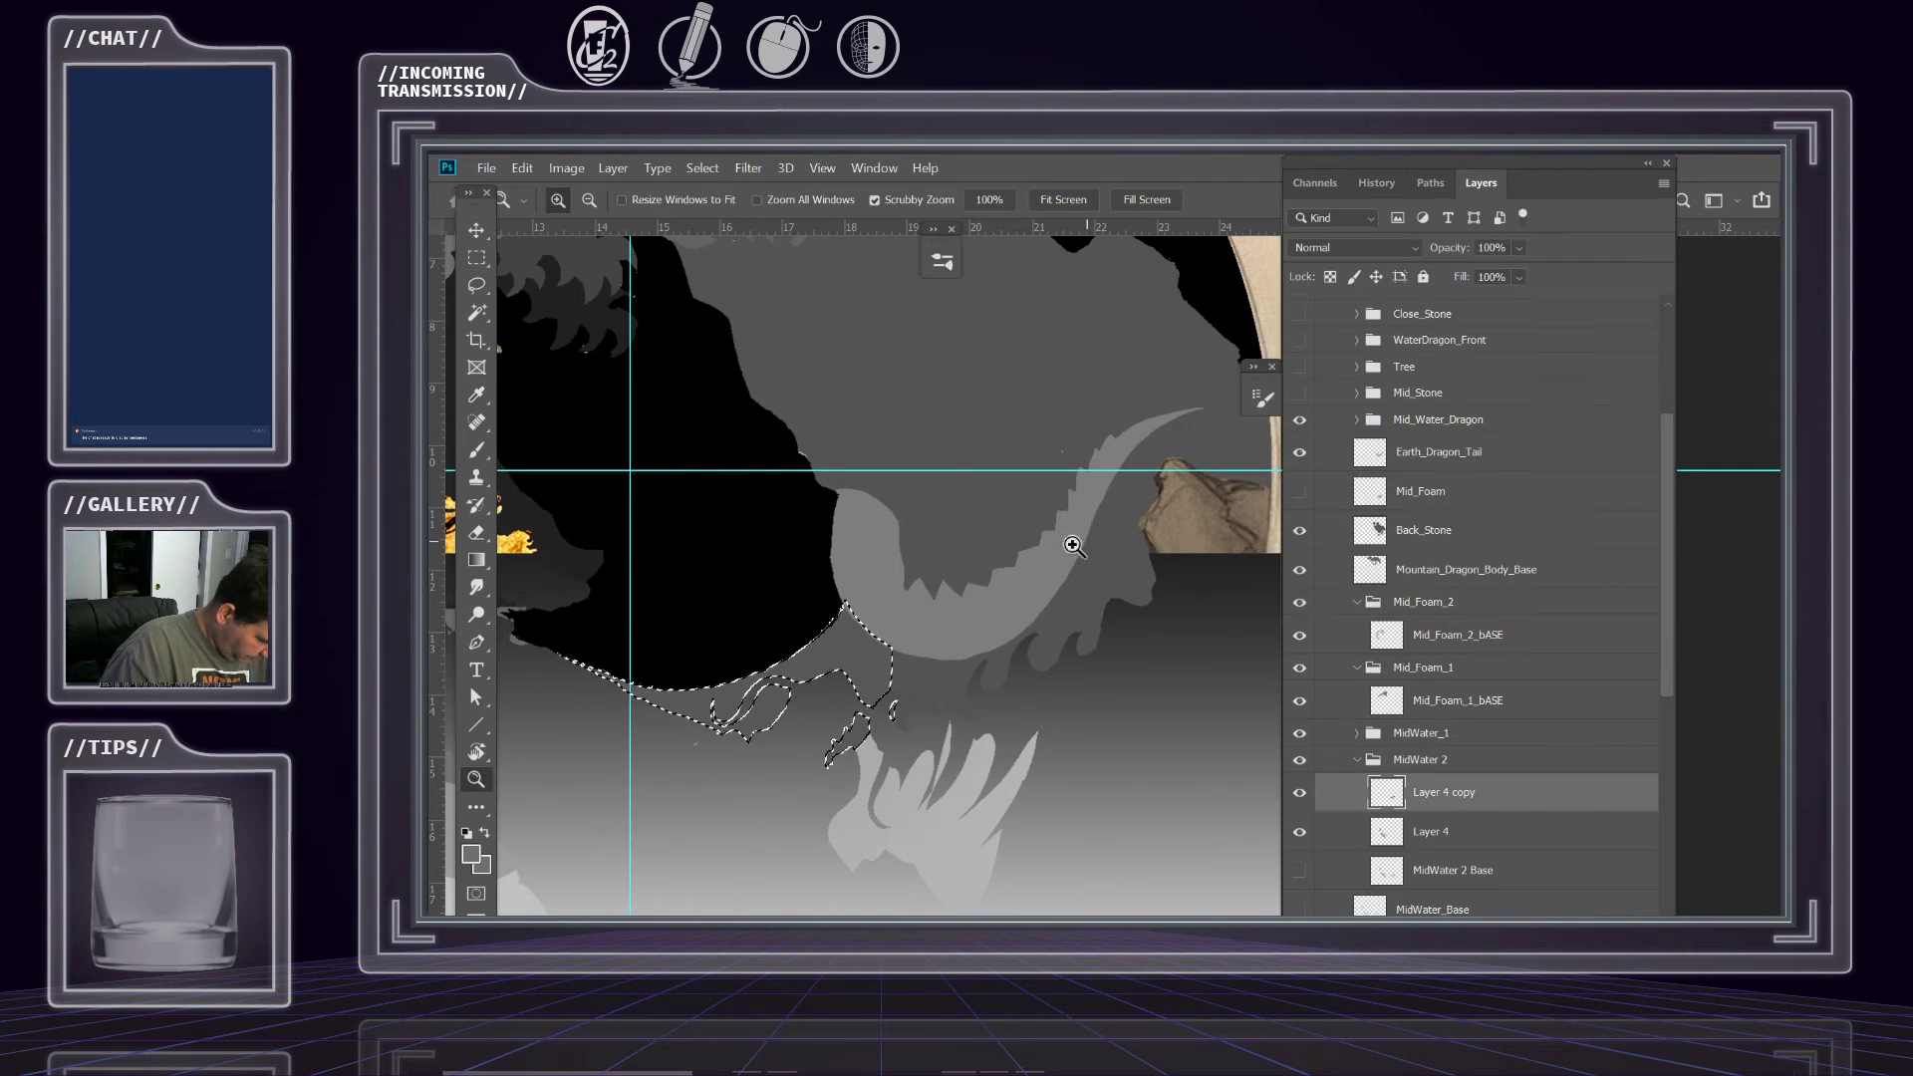
left_click_drag(667, 529, 1183, 559)
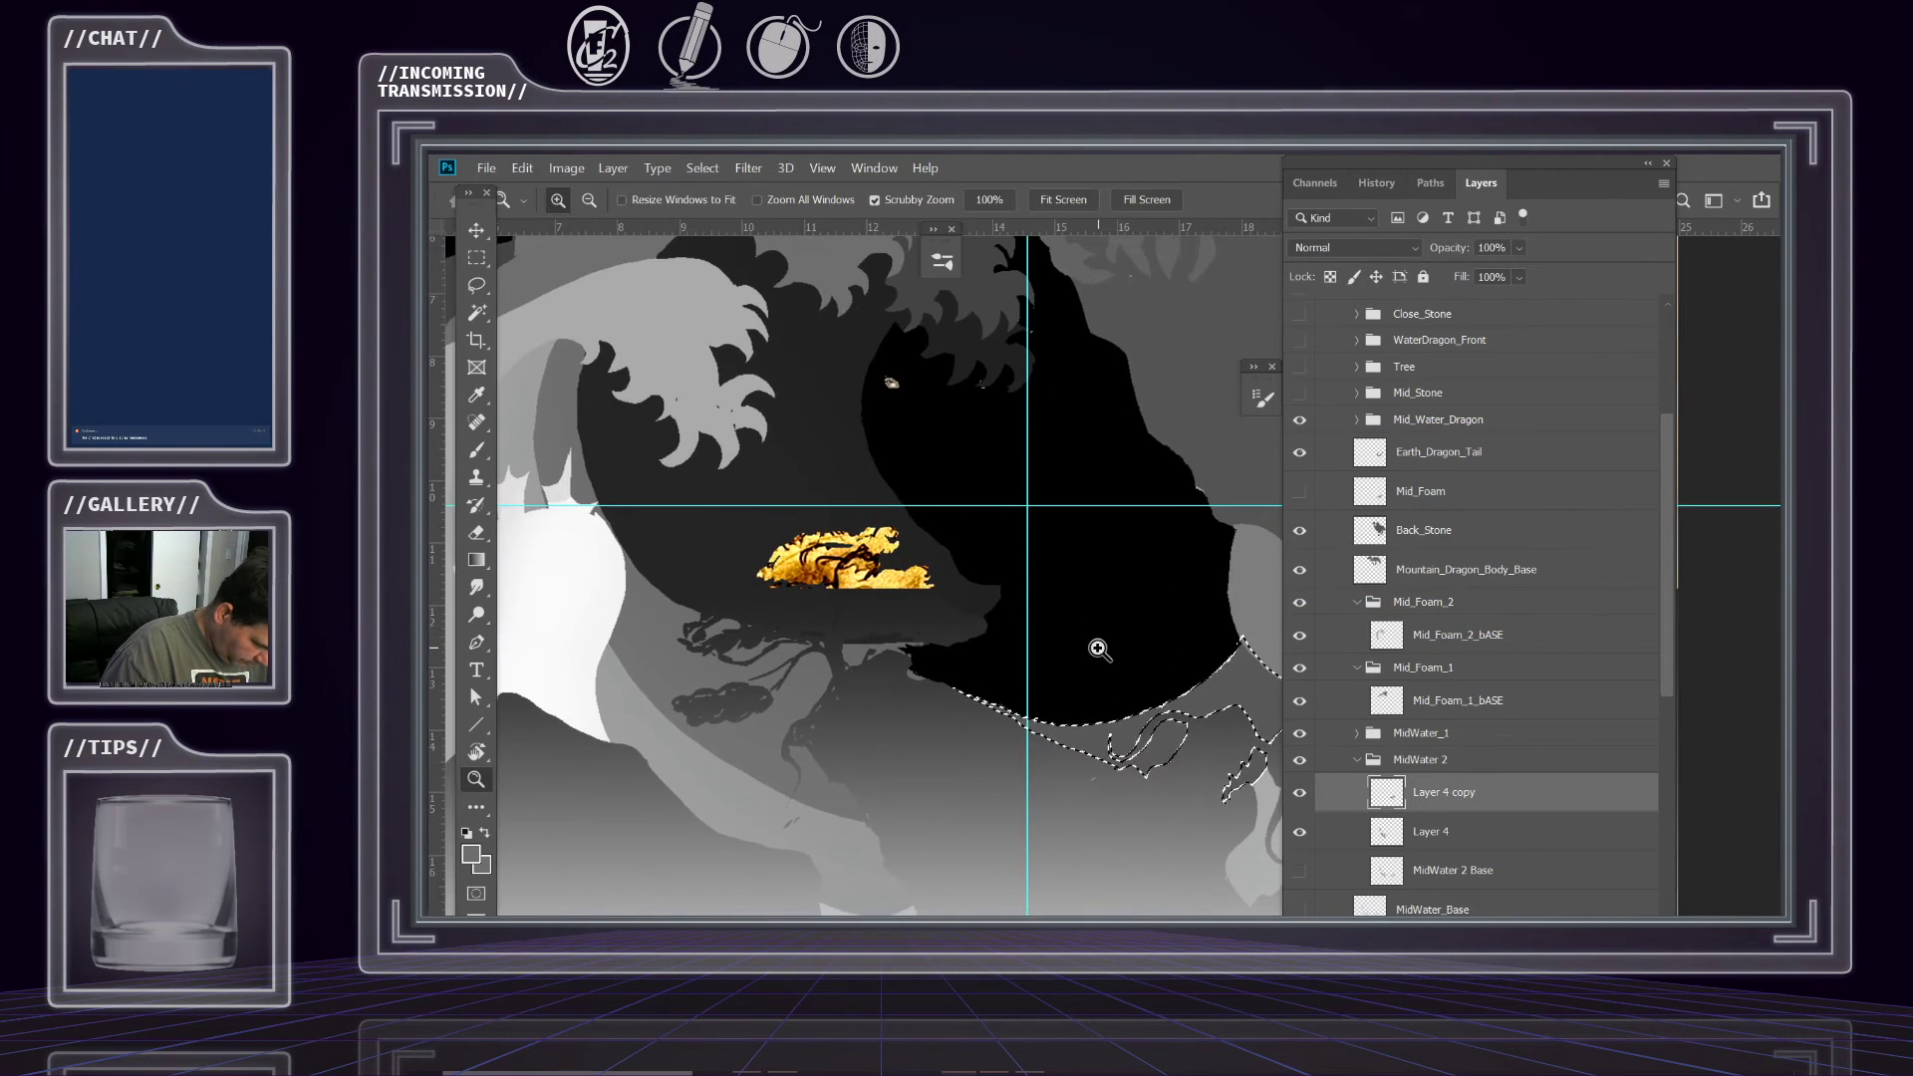
left_click_drag(1066, 661, 910, 602)
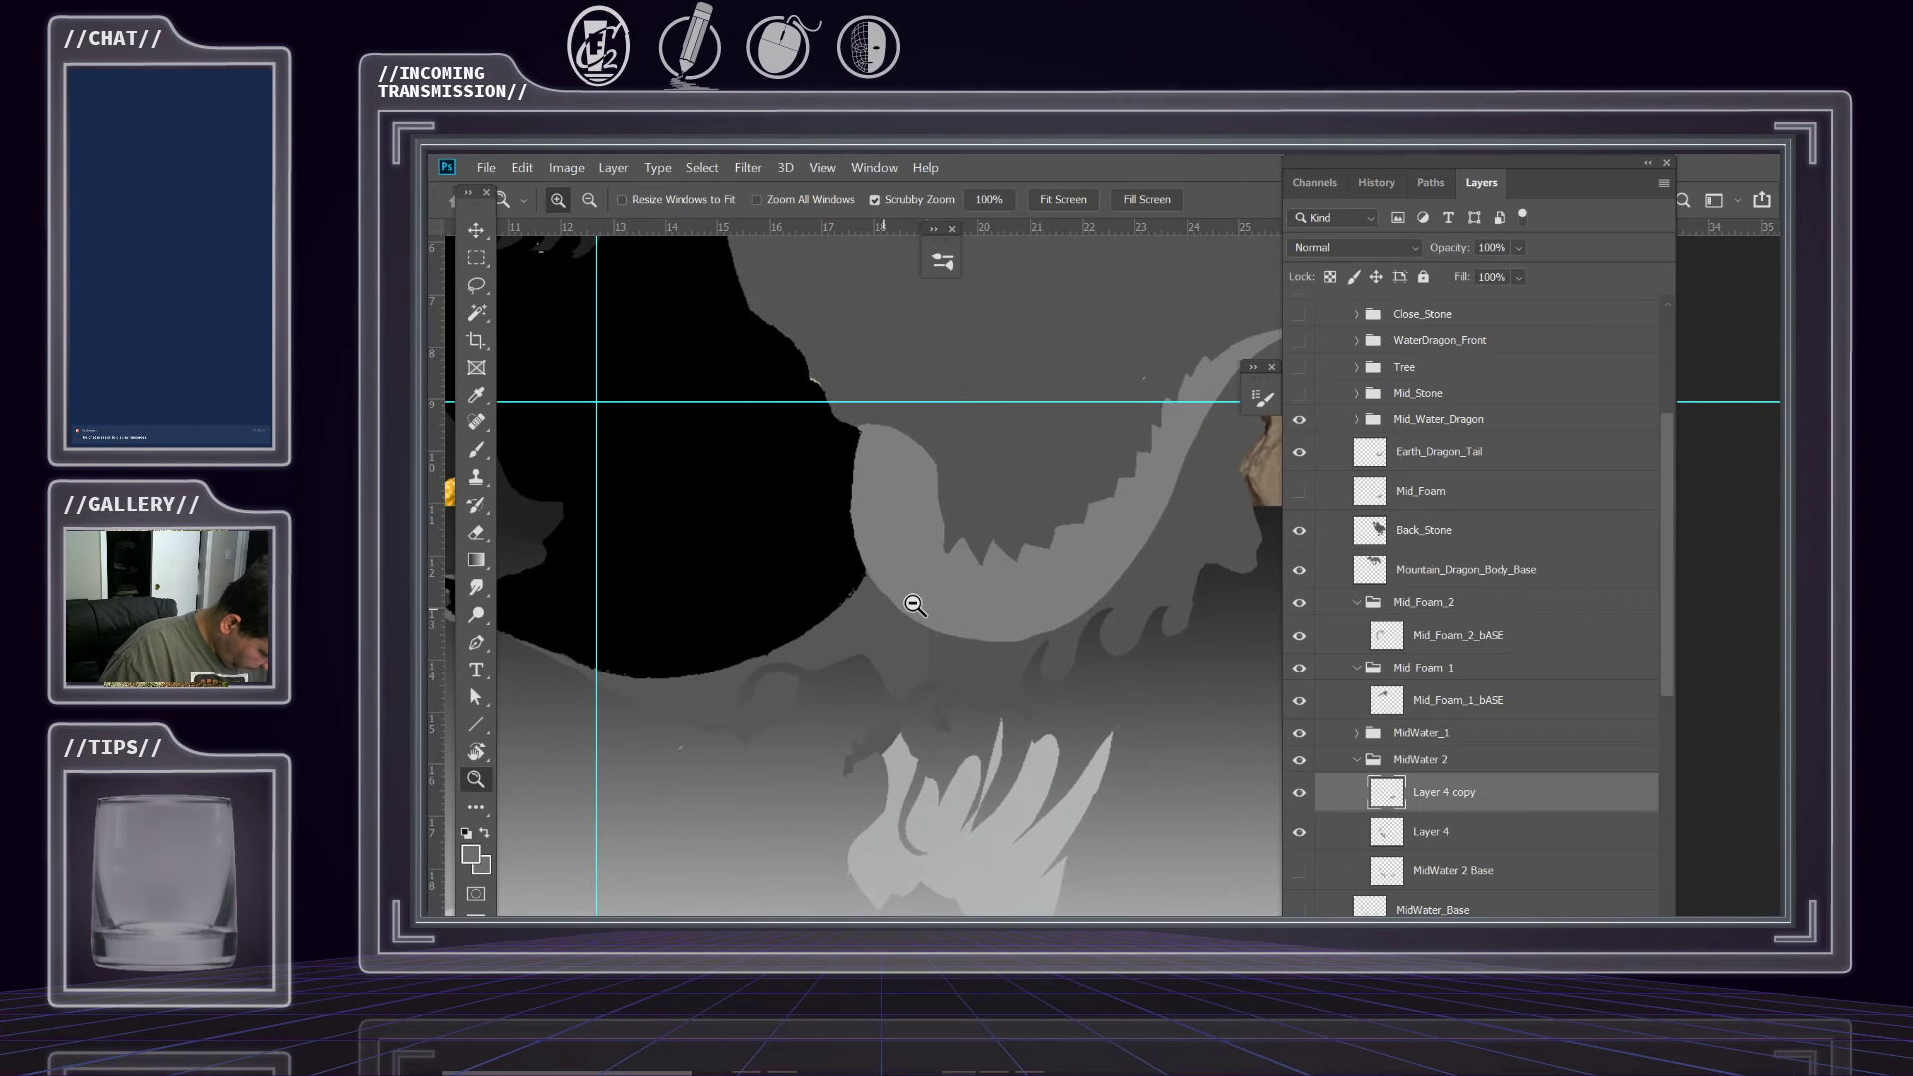
left_click_drag(1021, 626, 877, 598)
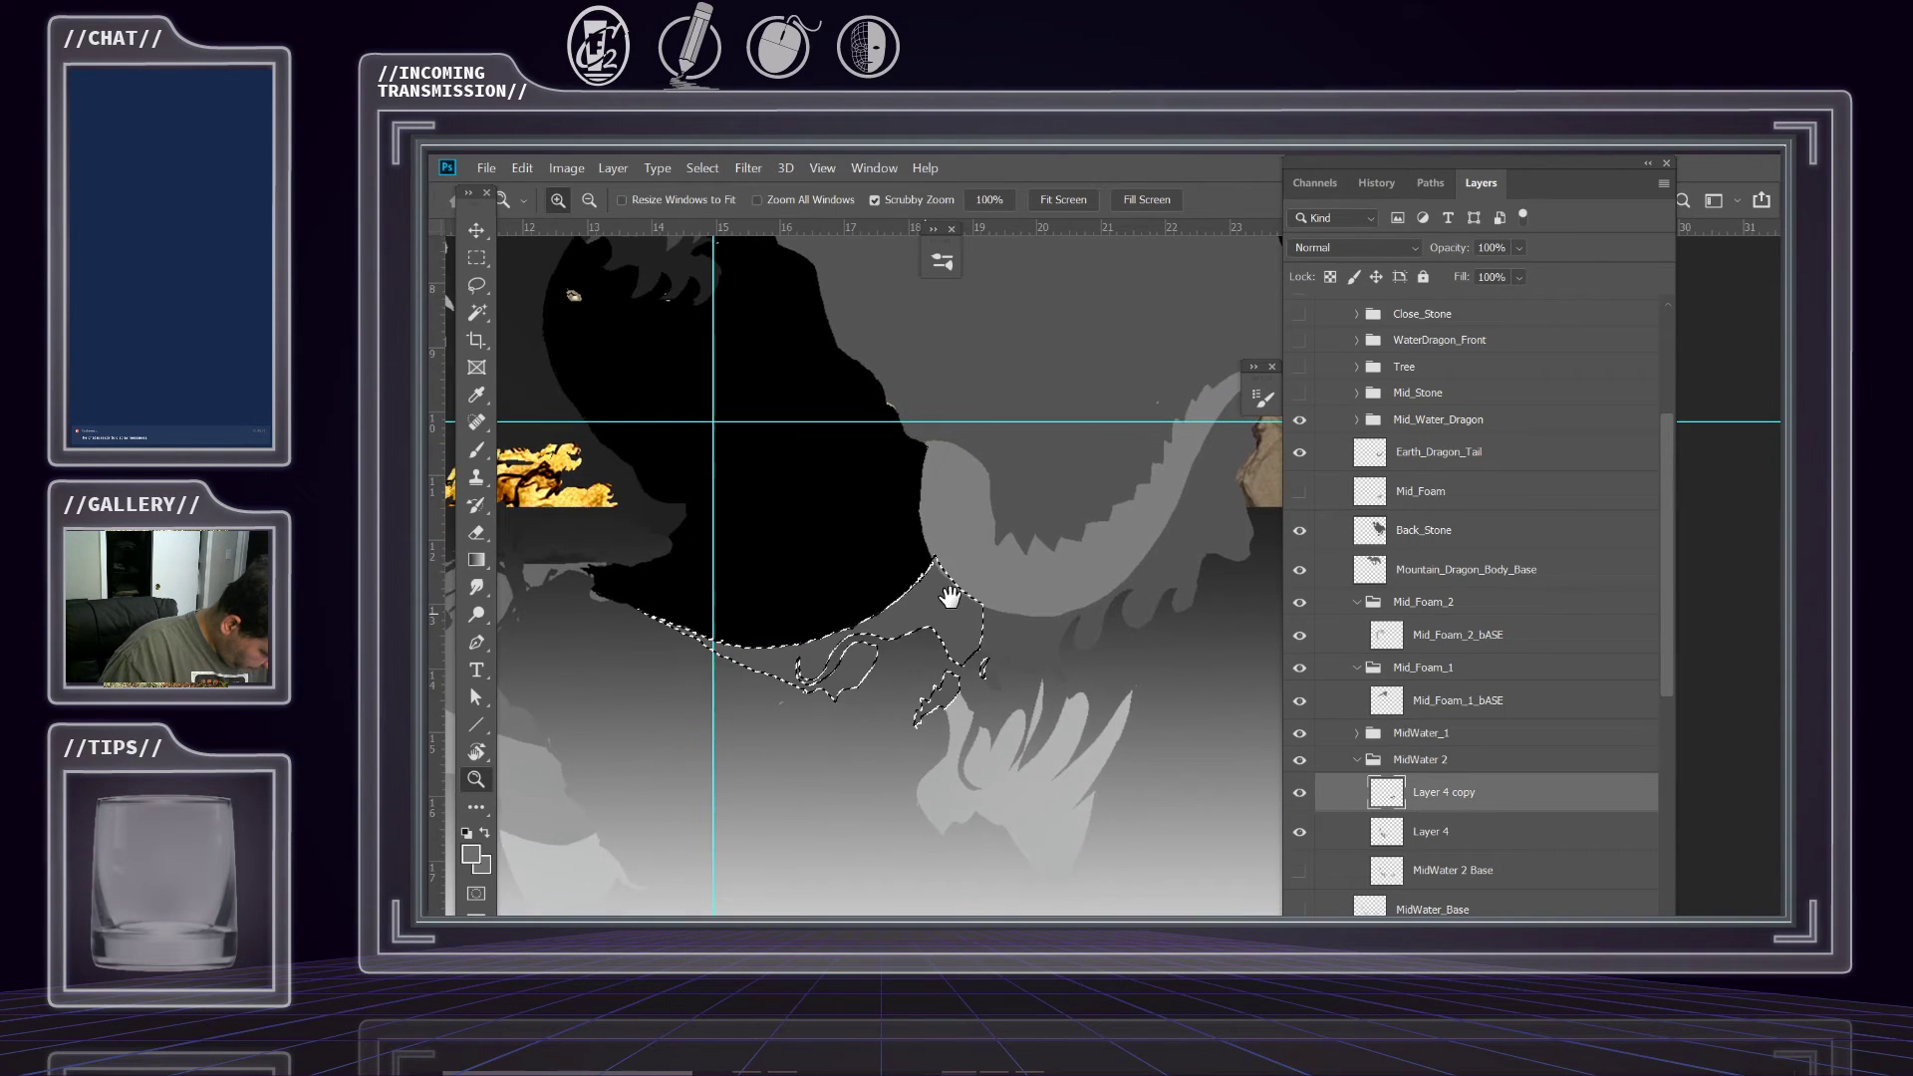
left_click(566, 167)
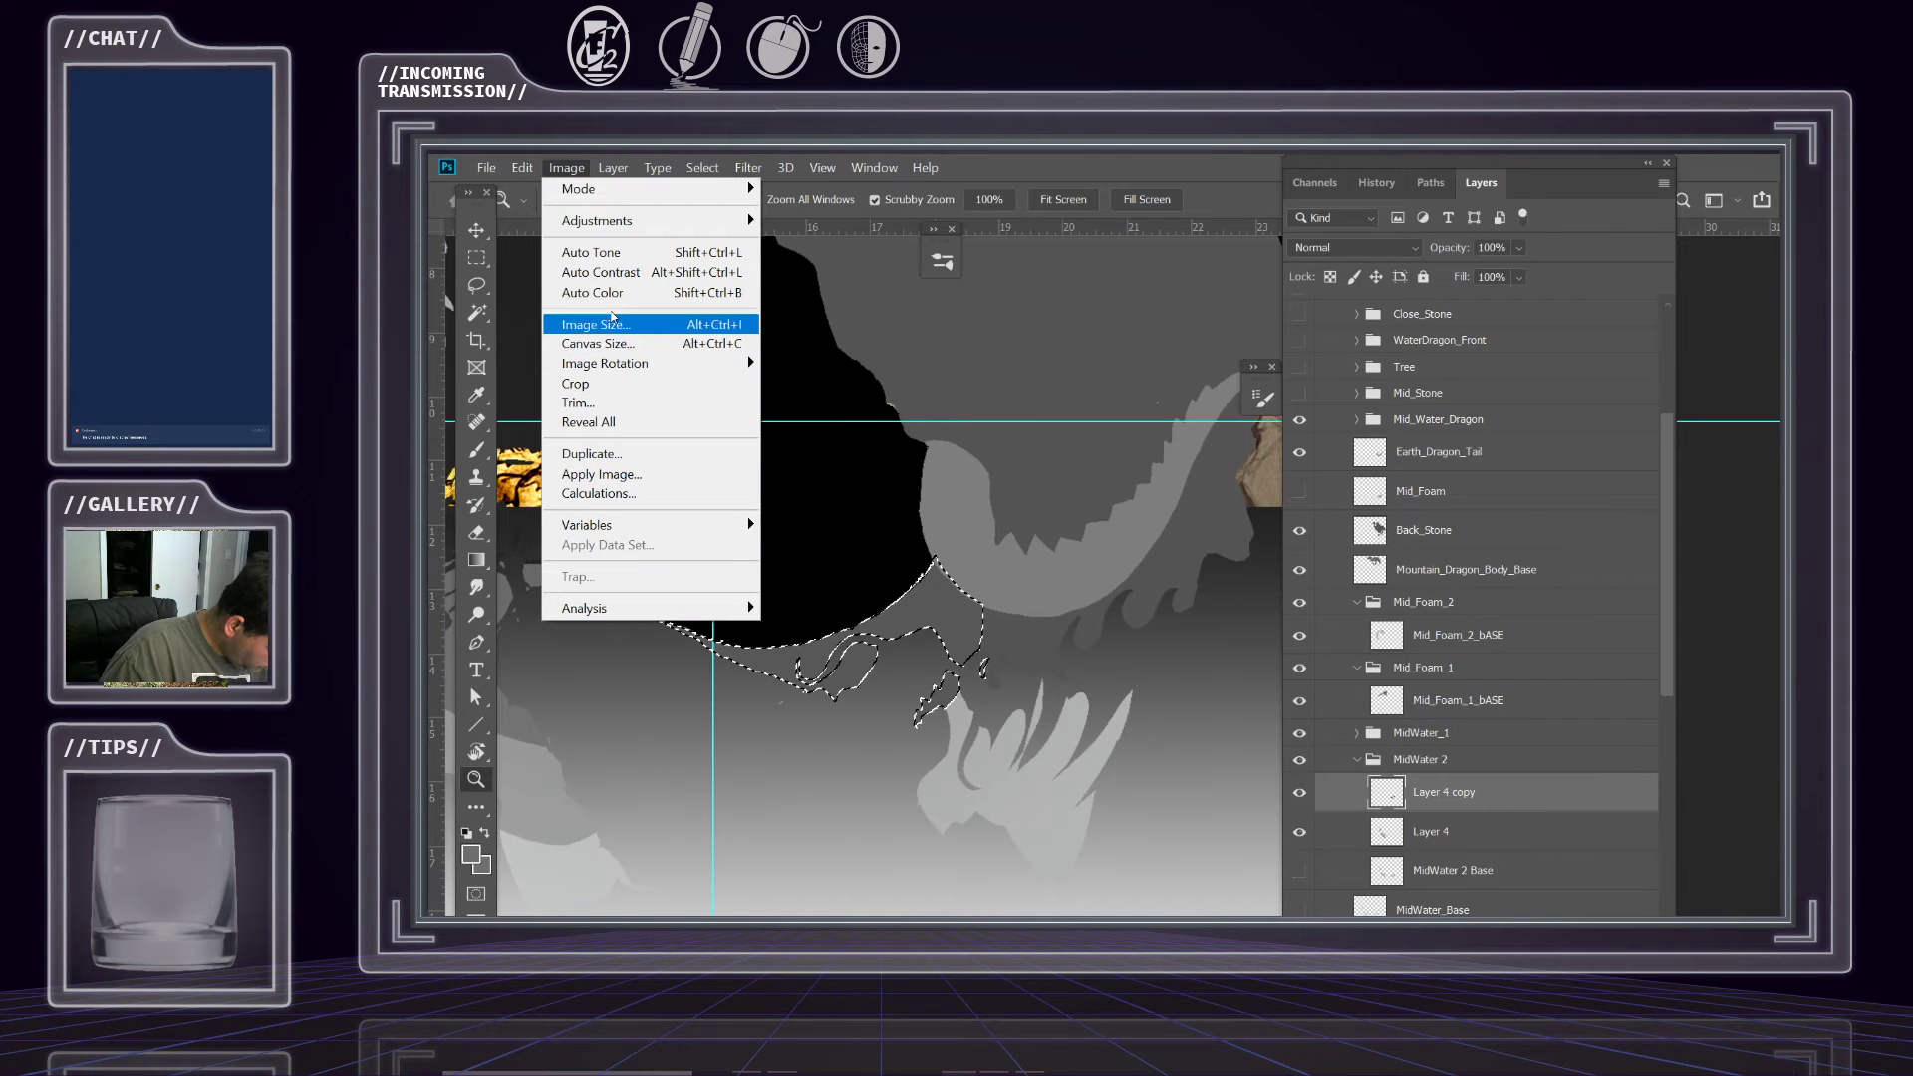
mouse_move(601, 221)
left_click(837, 339)
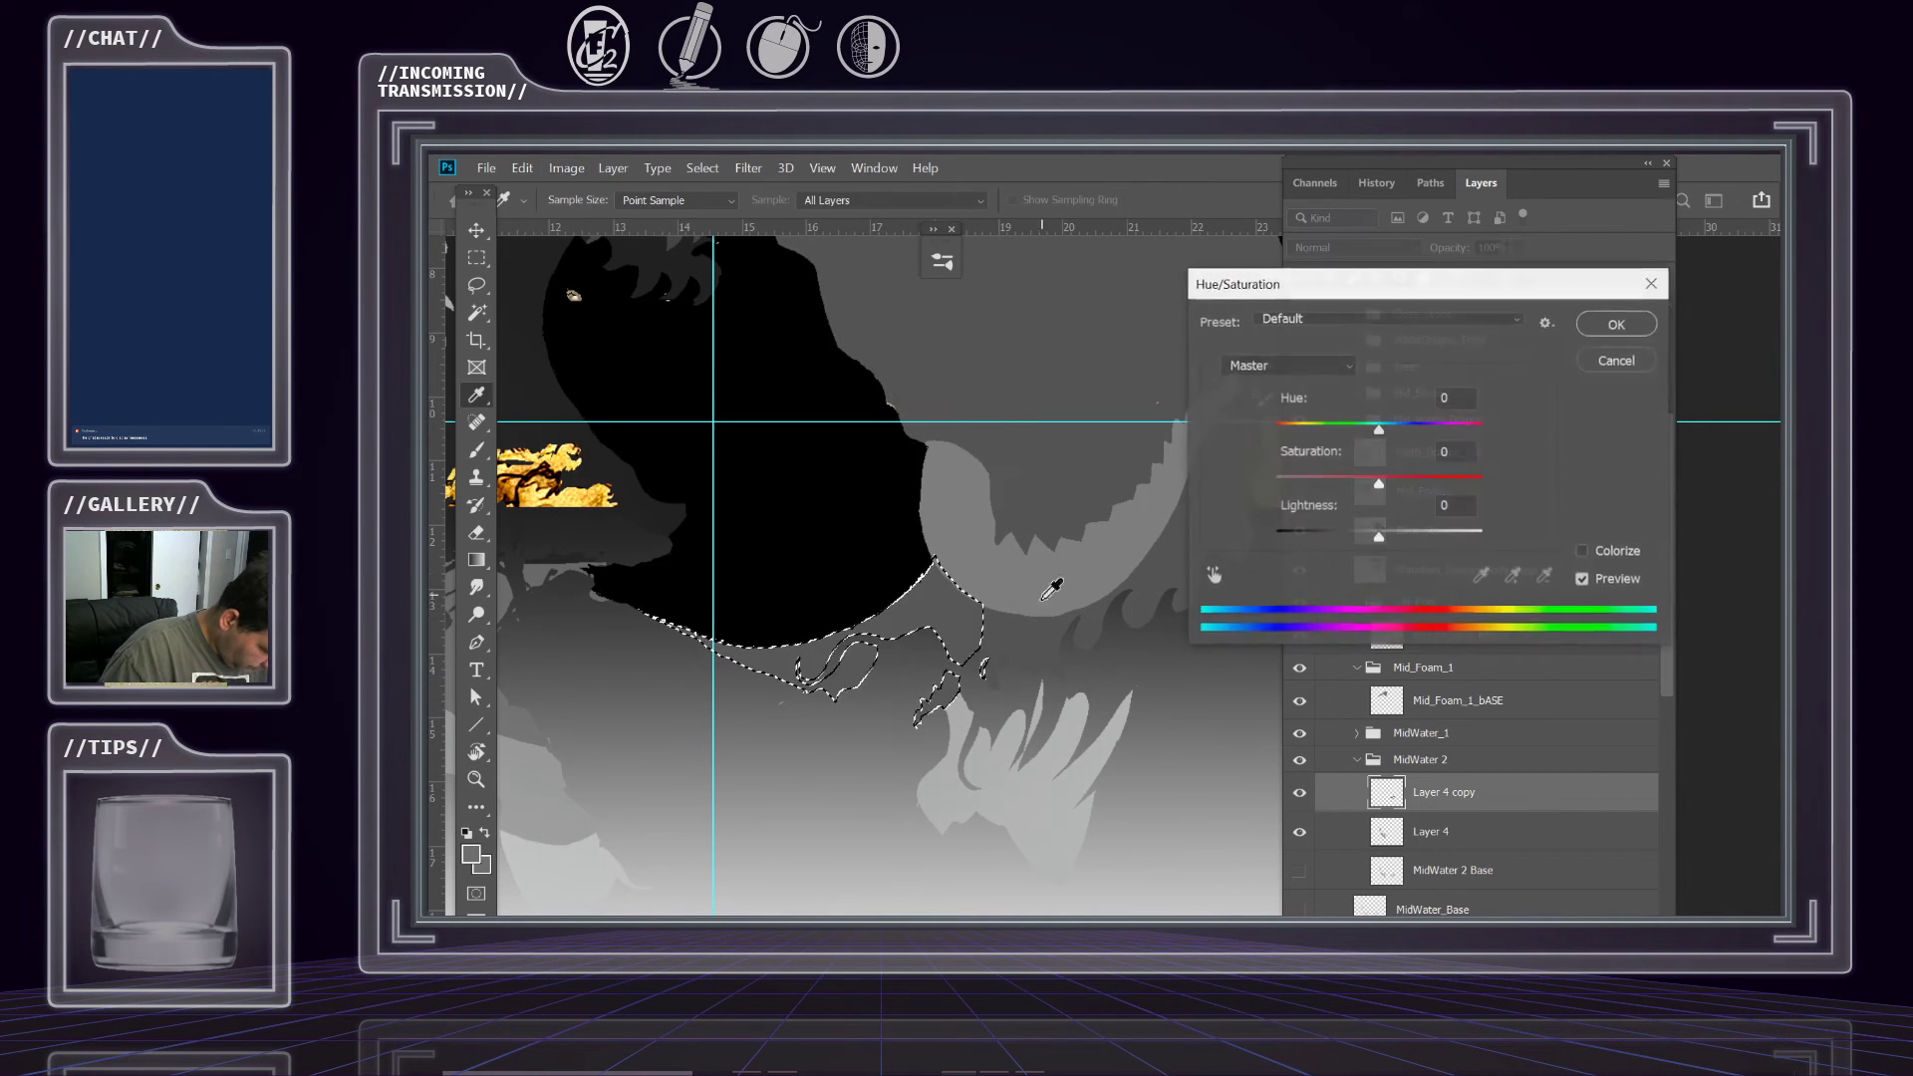
left_click_drag(1380, 541, 1364, 547)
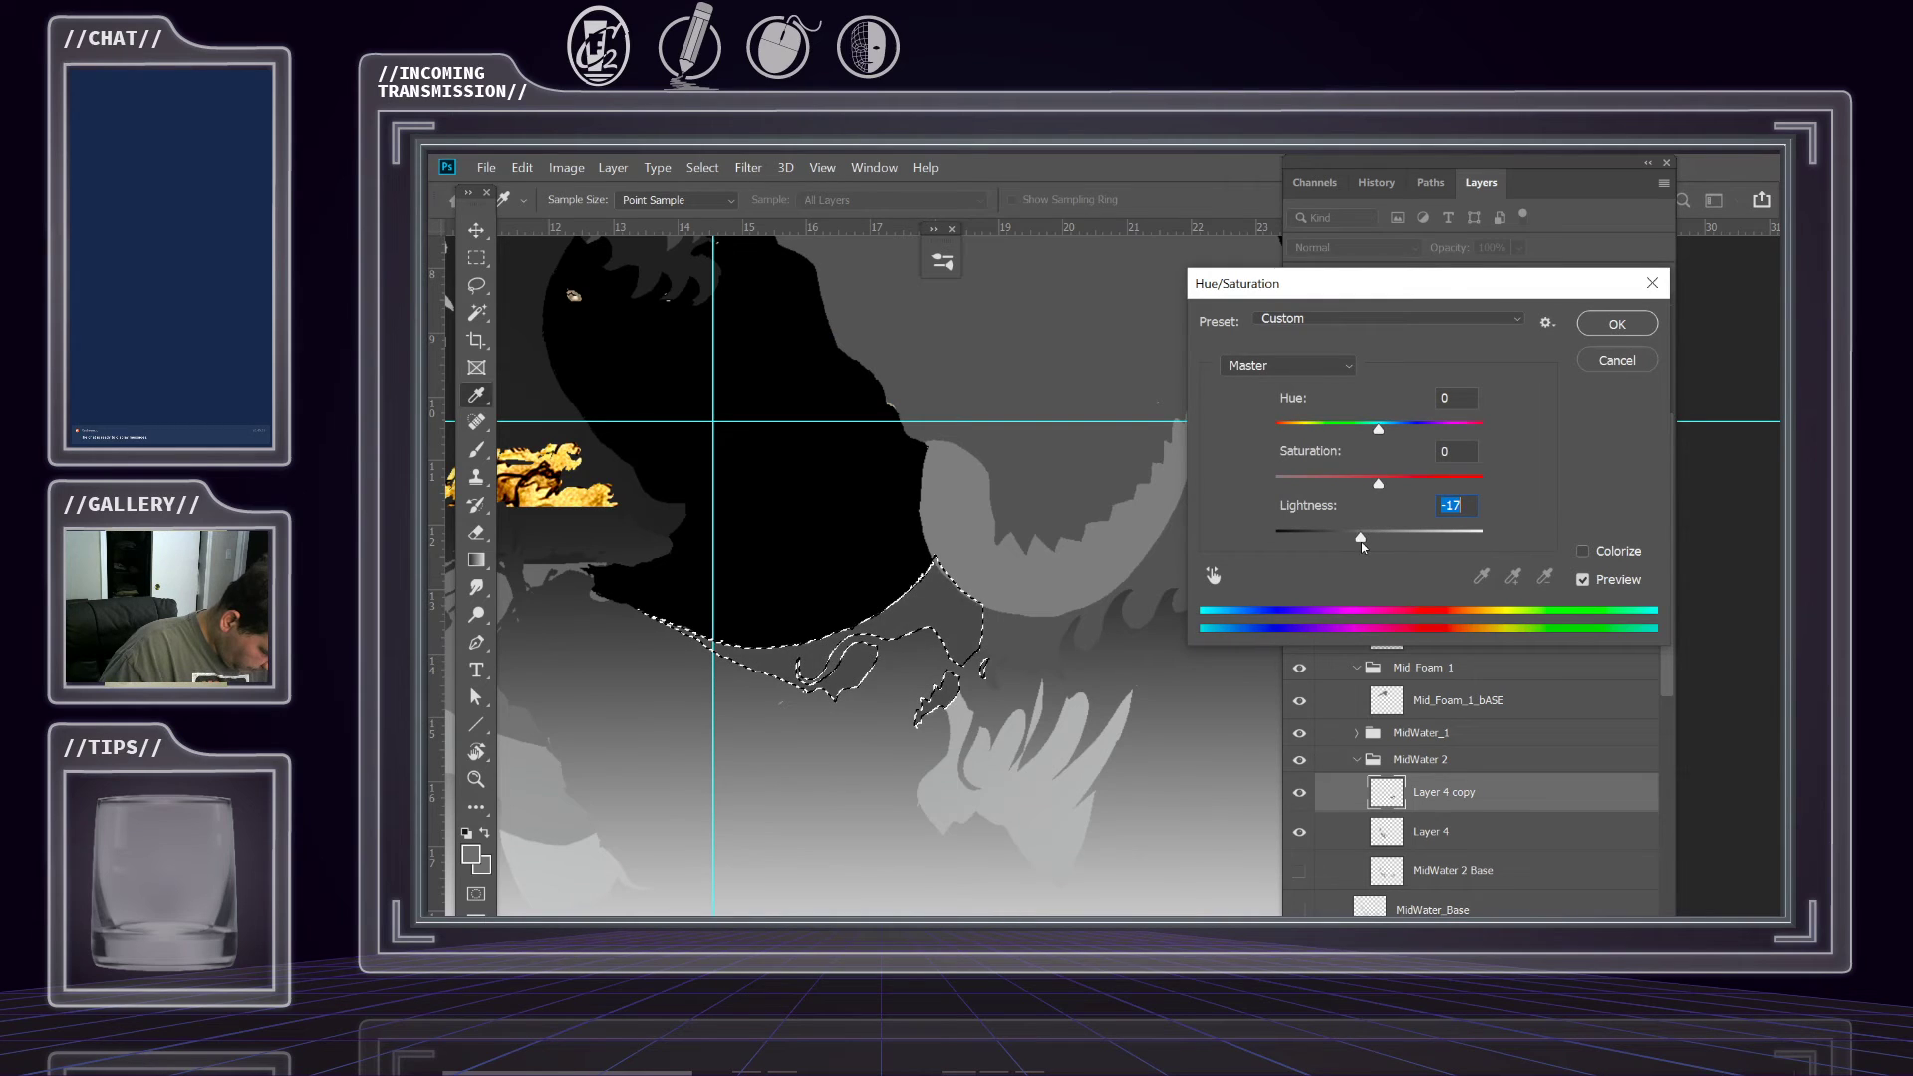
left_click_drag(964, 649, 1116, 588)
key("Return")
Deselect the darkened water shapes on Layer 4 copy.
key("z")
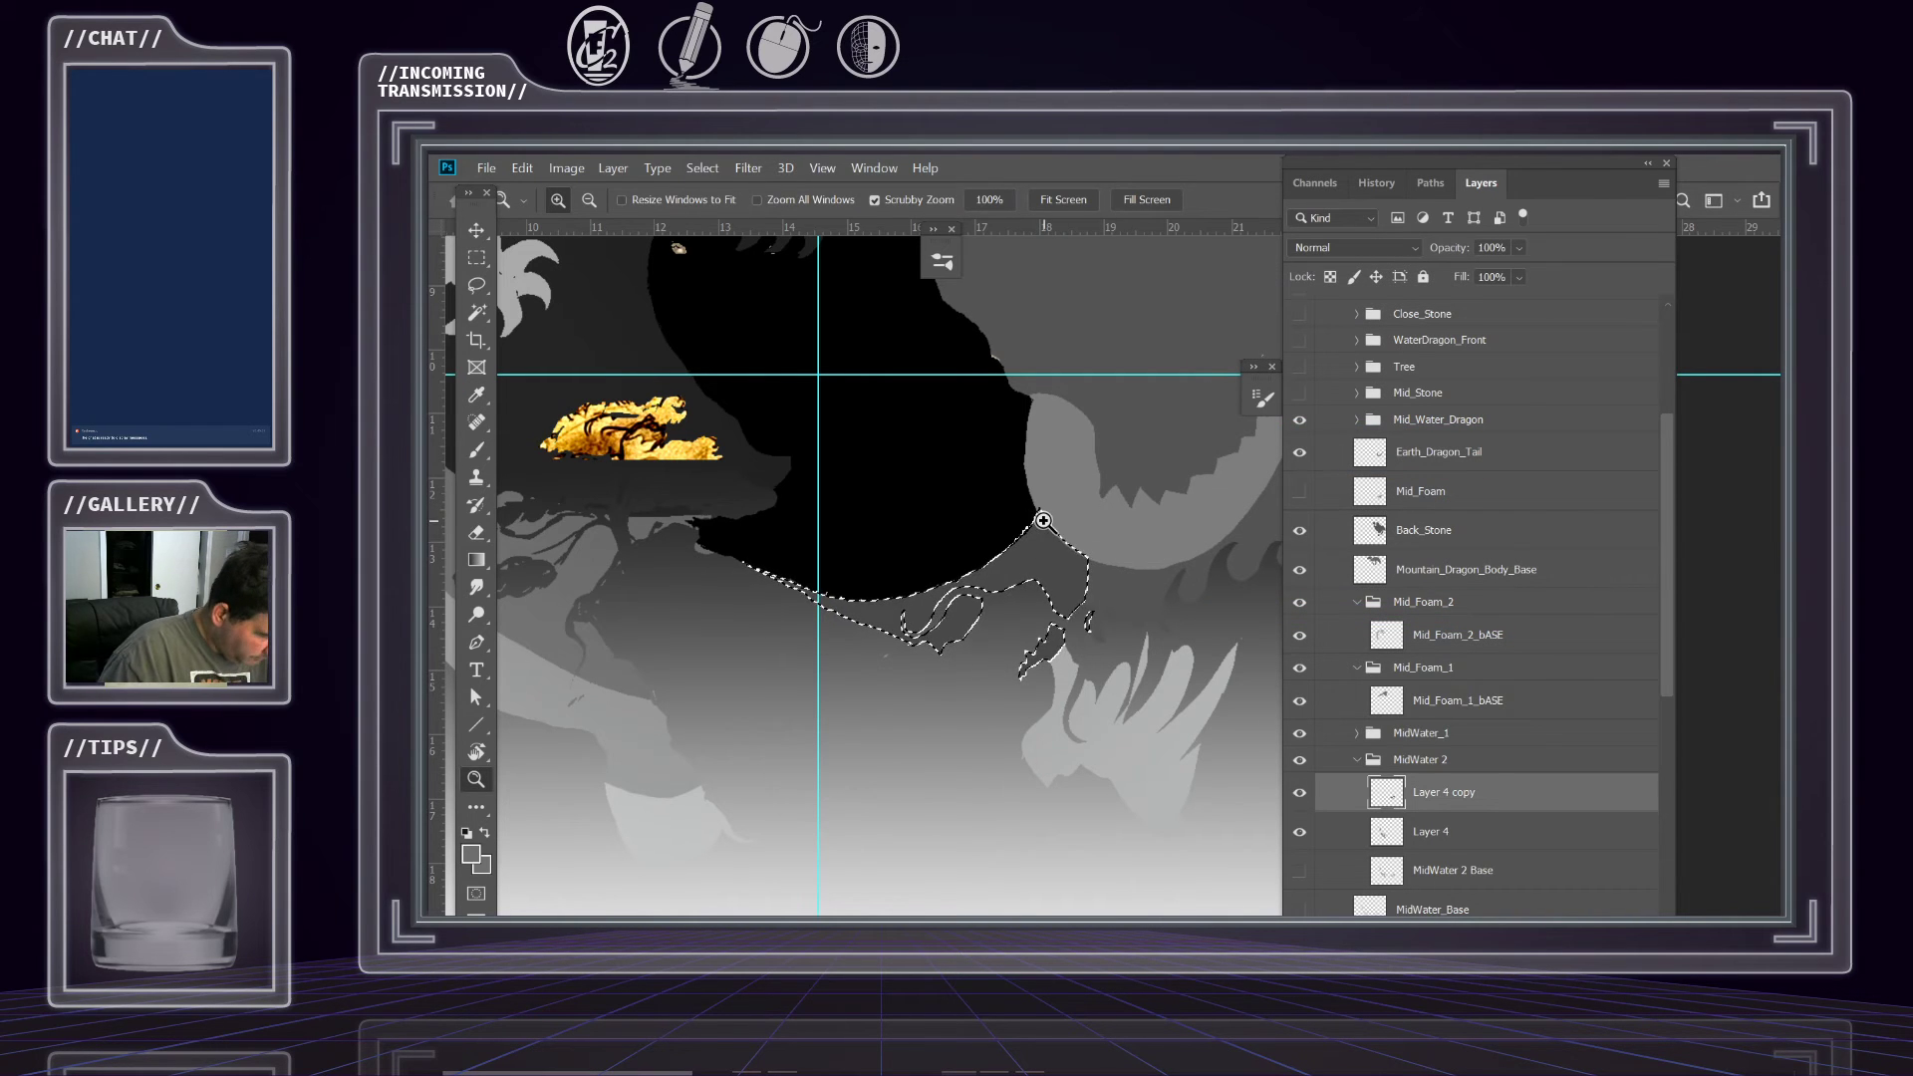
key("m")
key("ctrl+d")
left_click_drag(1039, 521, 1023, 583)
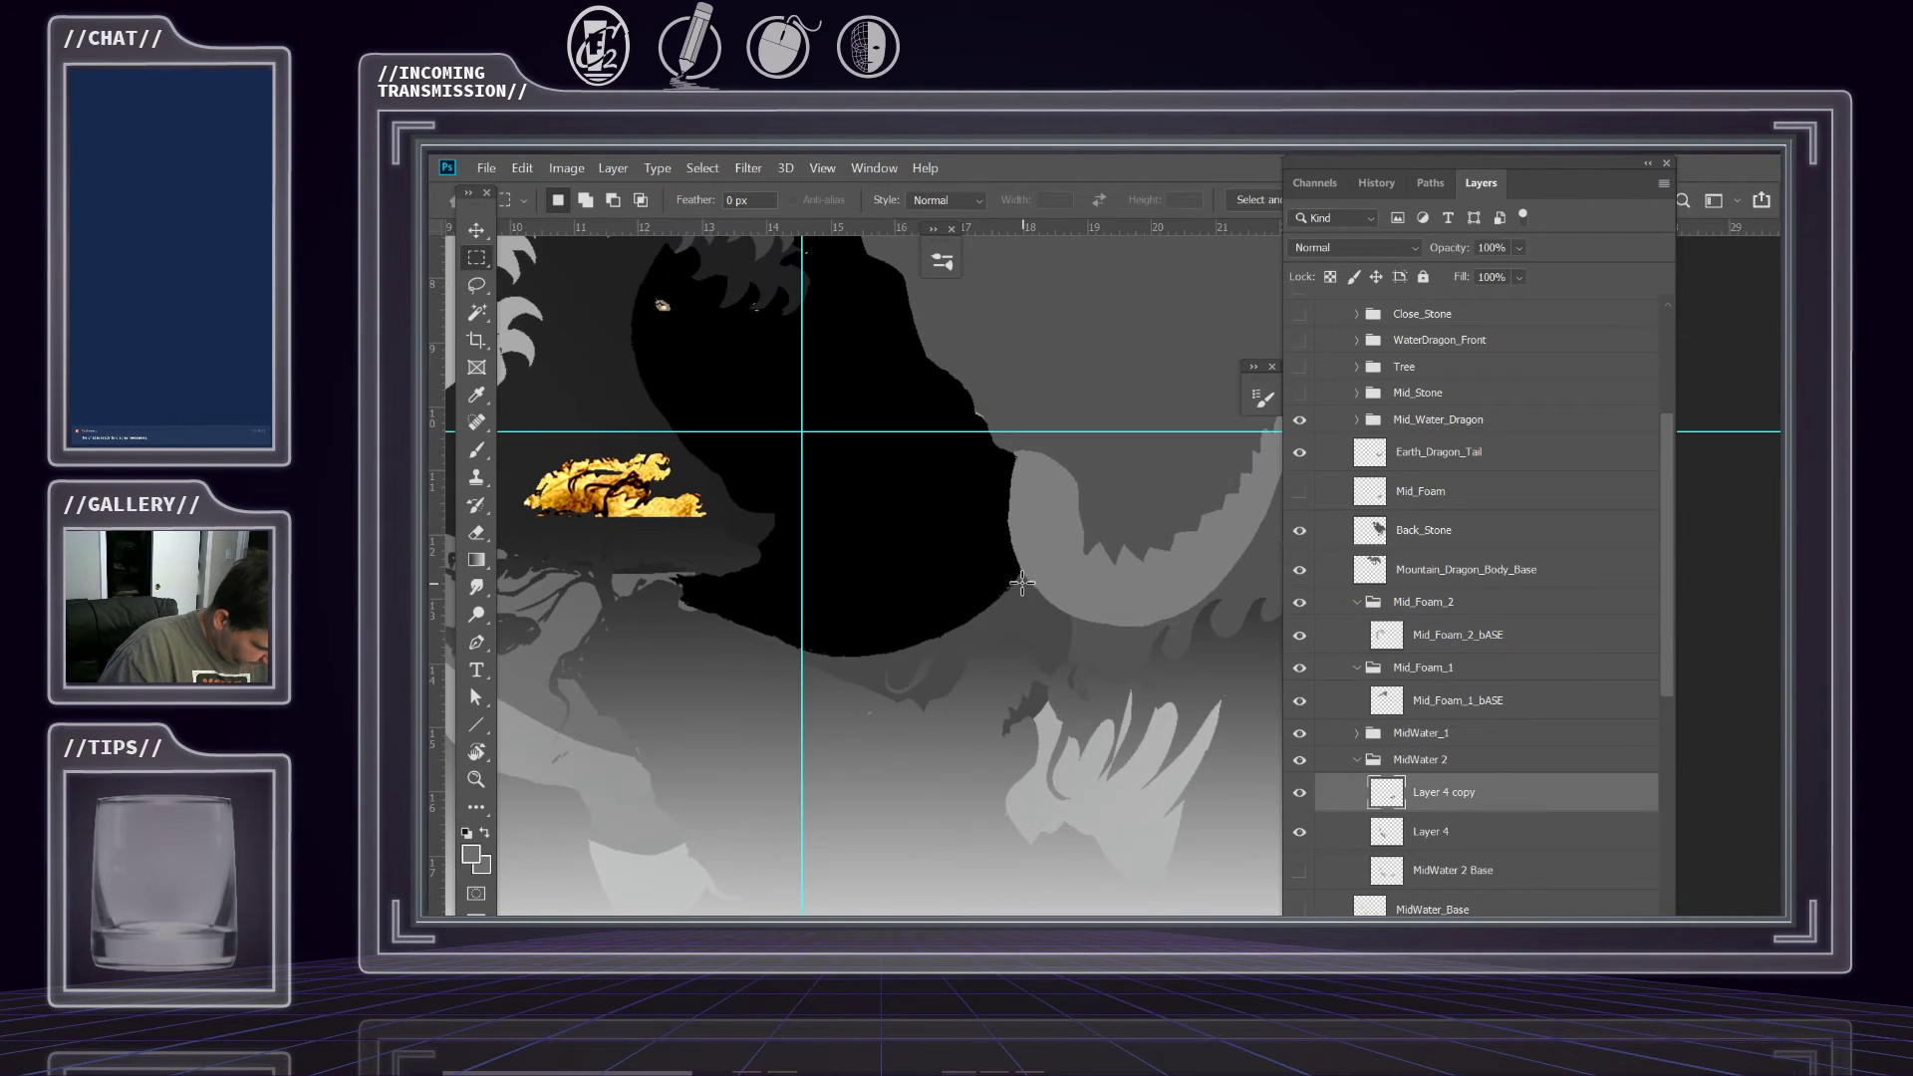
Examine the darkened water against the tail, claw and surrounding waves, and look through the layers of the For_Normal_Map group.
key("z")
scroll(1056, 619, "down", 5)
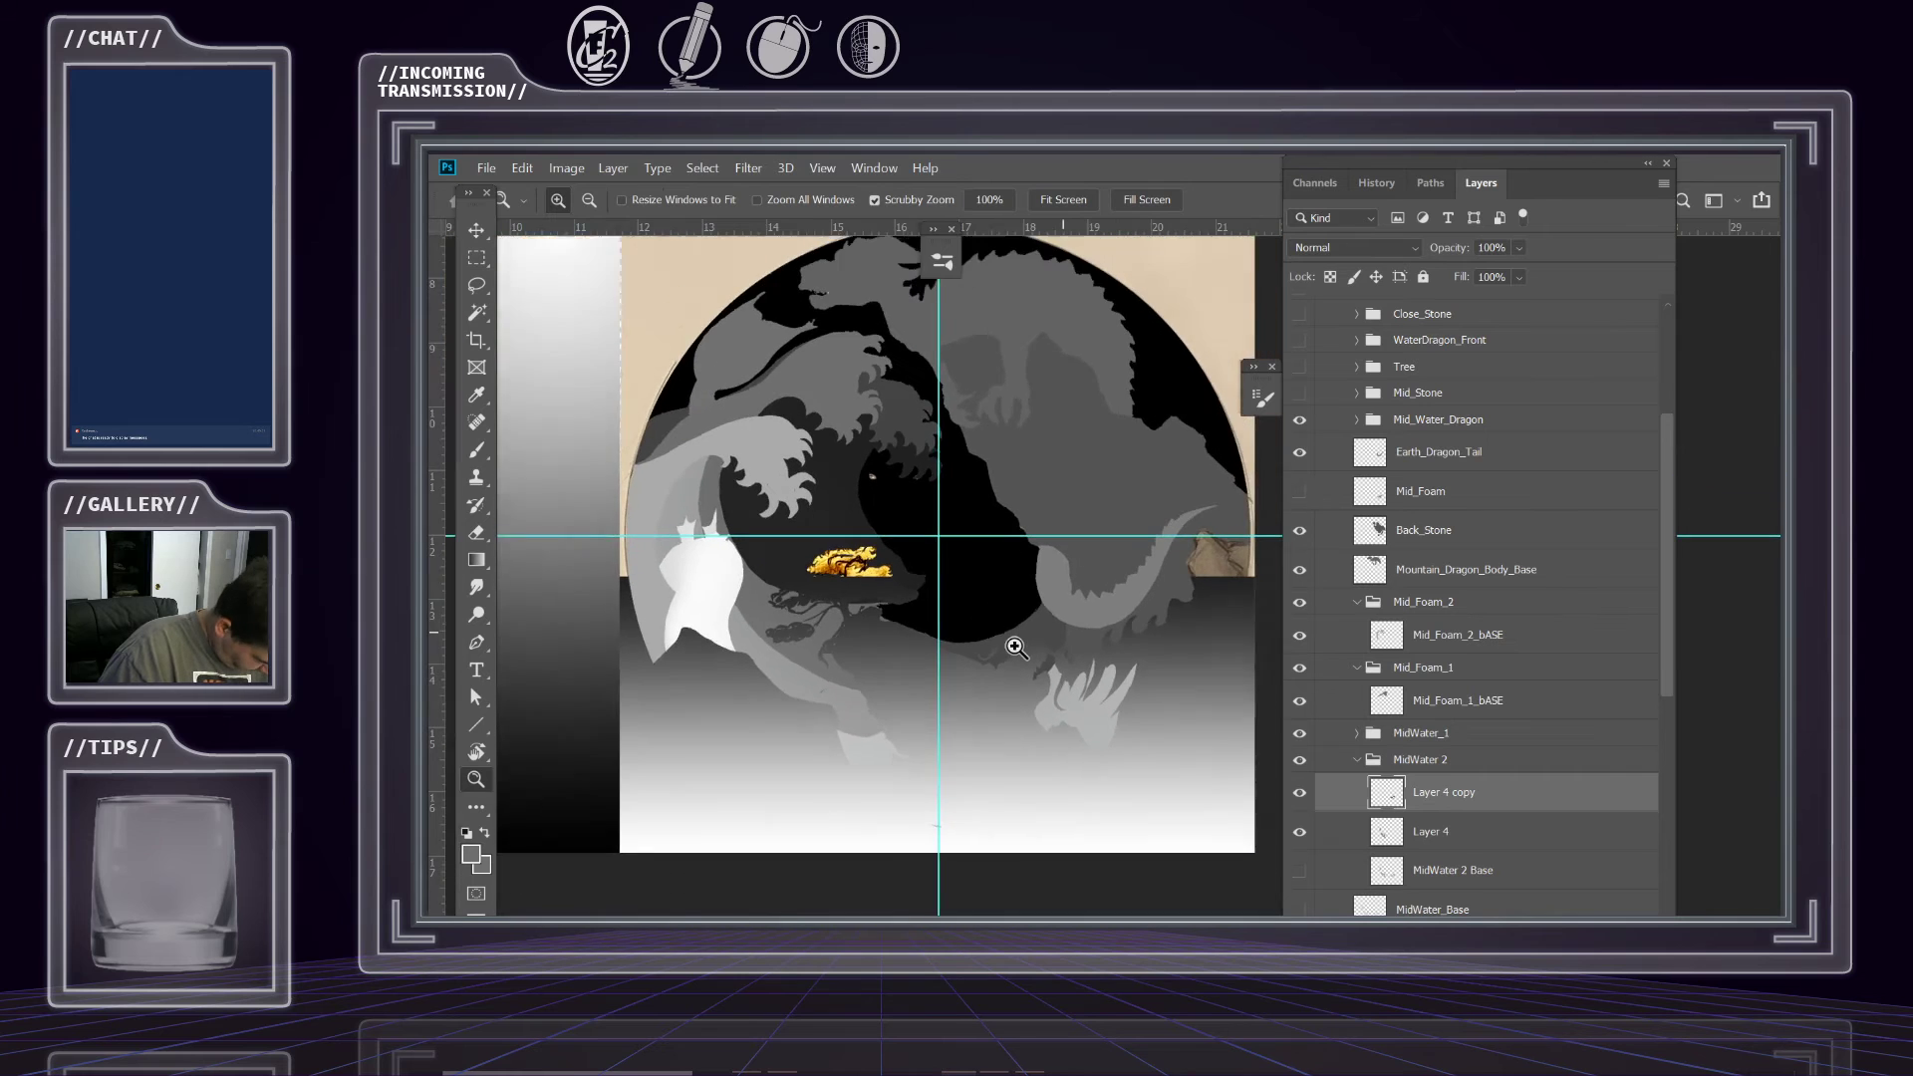
scroll(1097, 594, "up", 3)
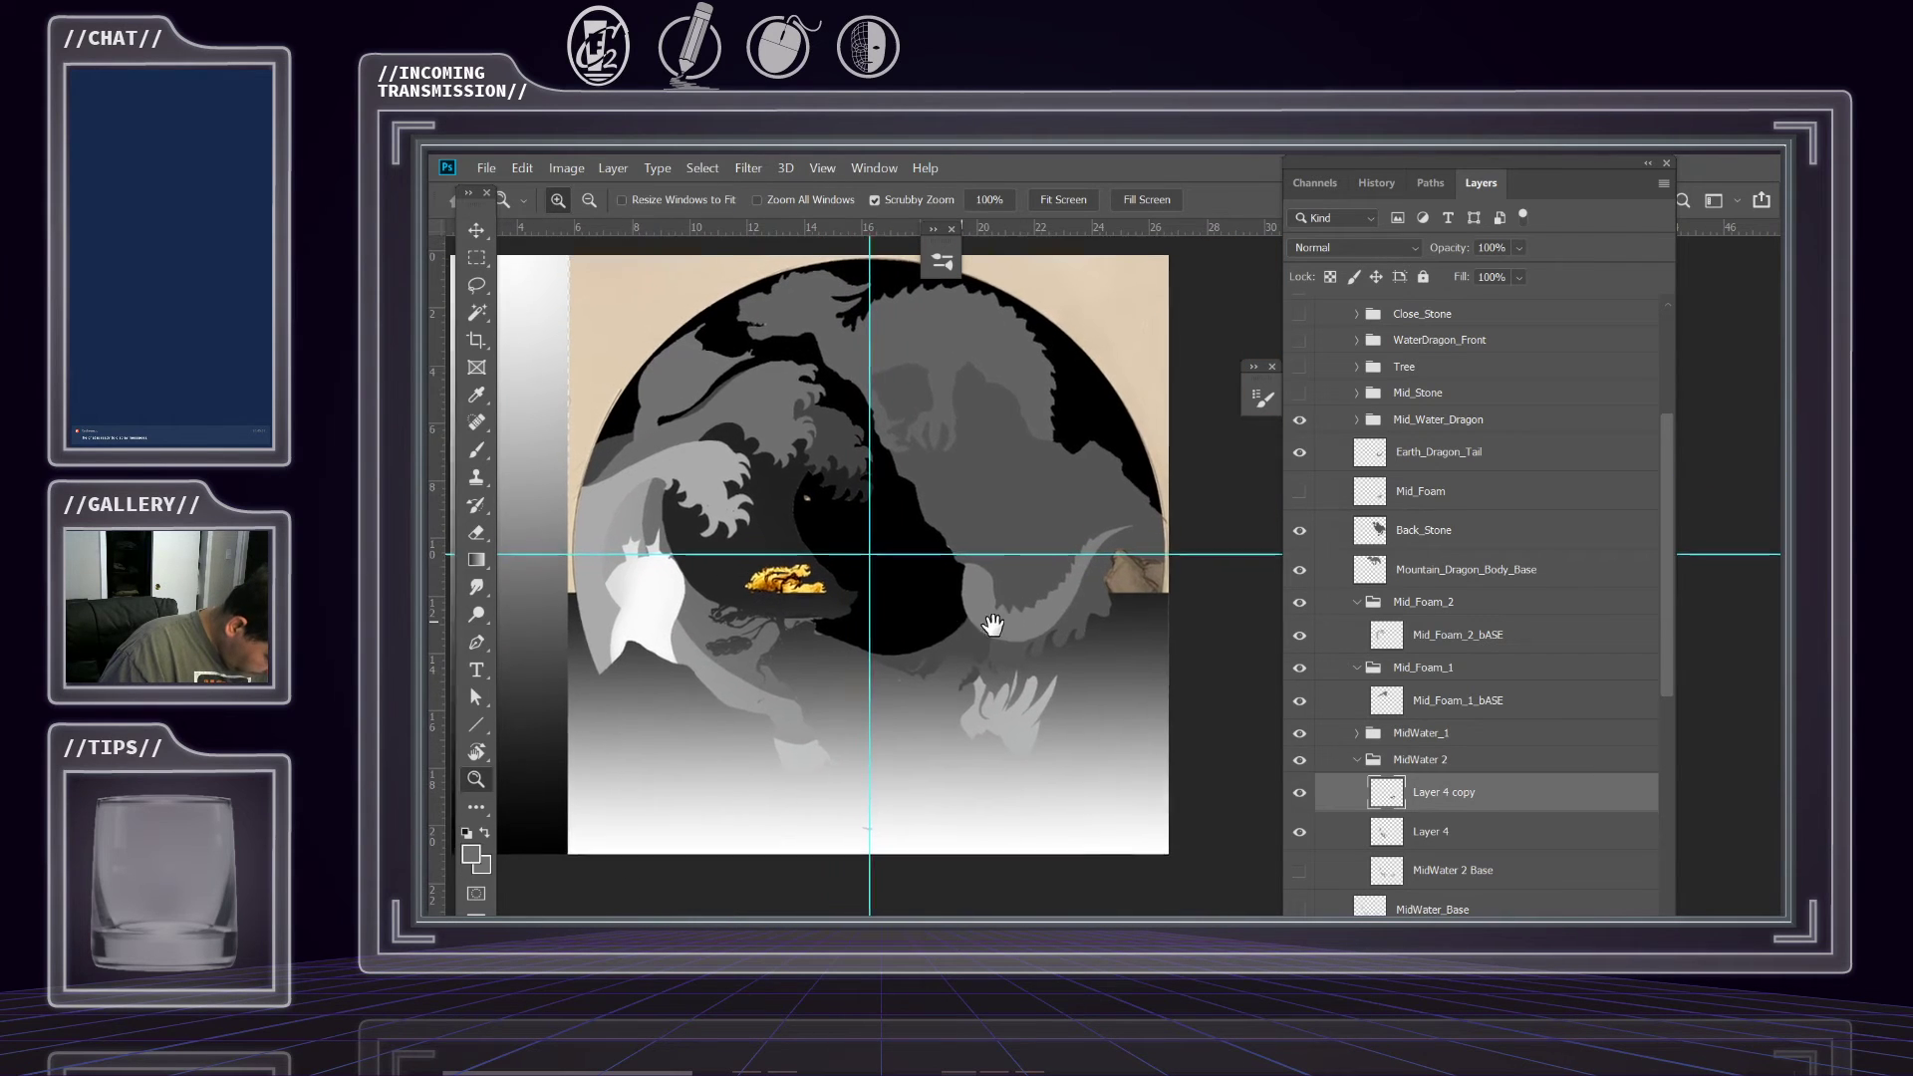
scroll(950, 627, "up", 2)
left_click_drag(1060, 606, 1096, 586)
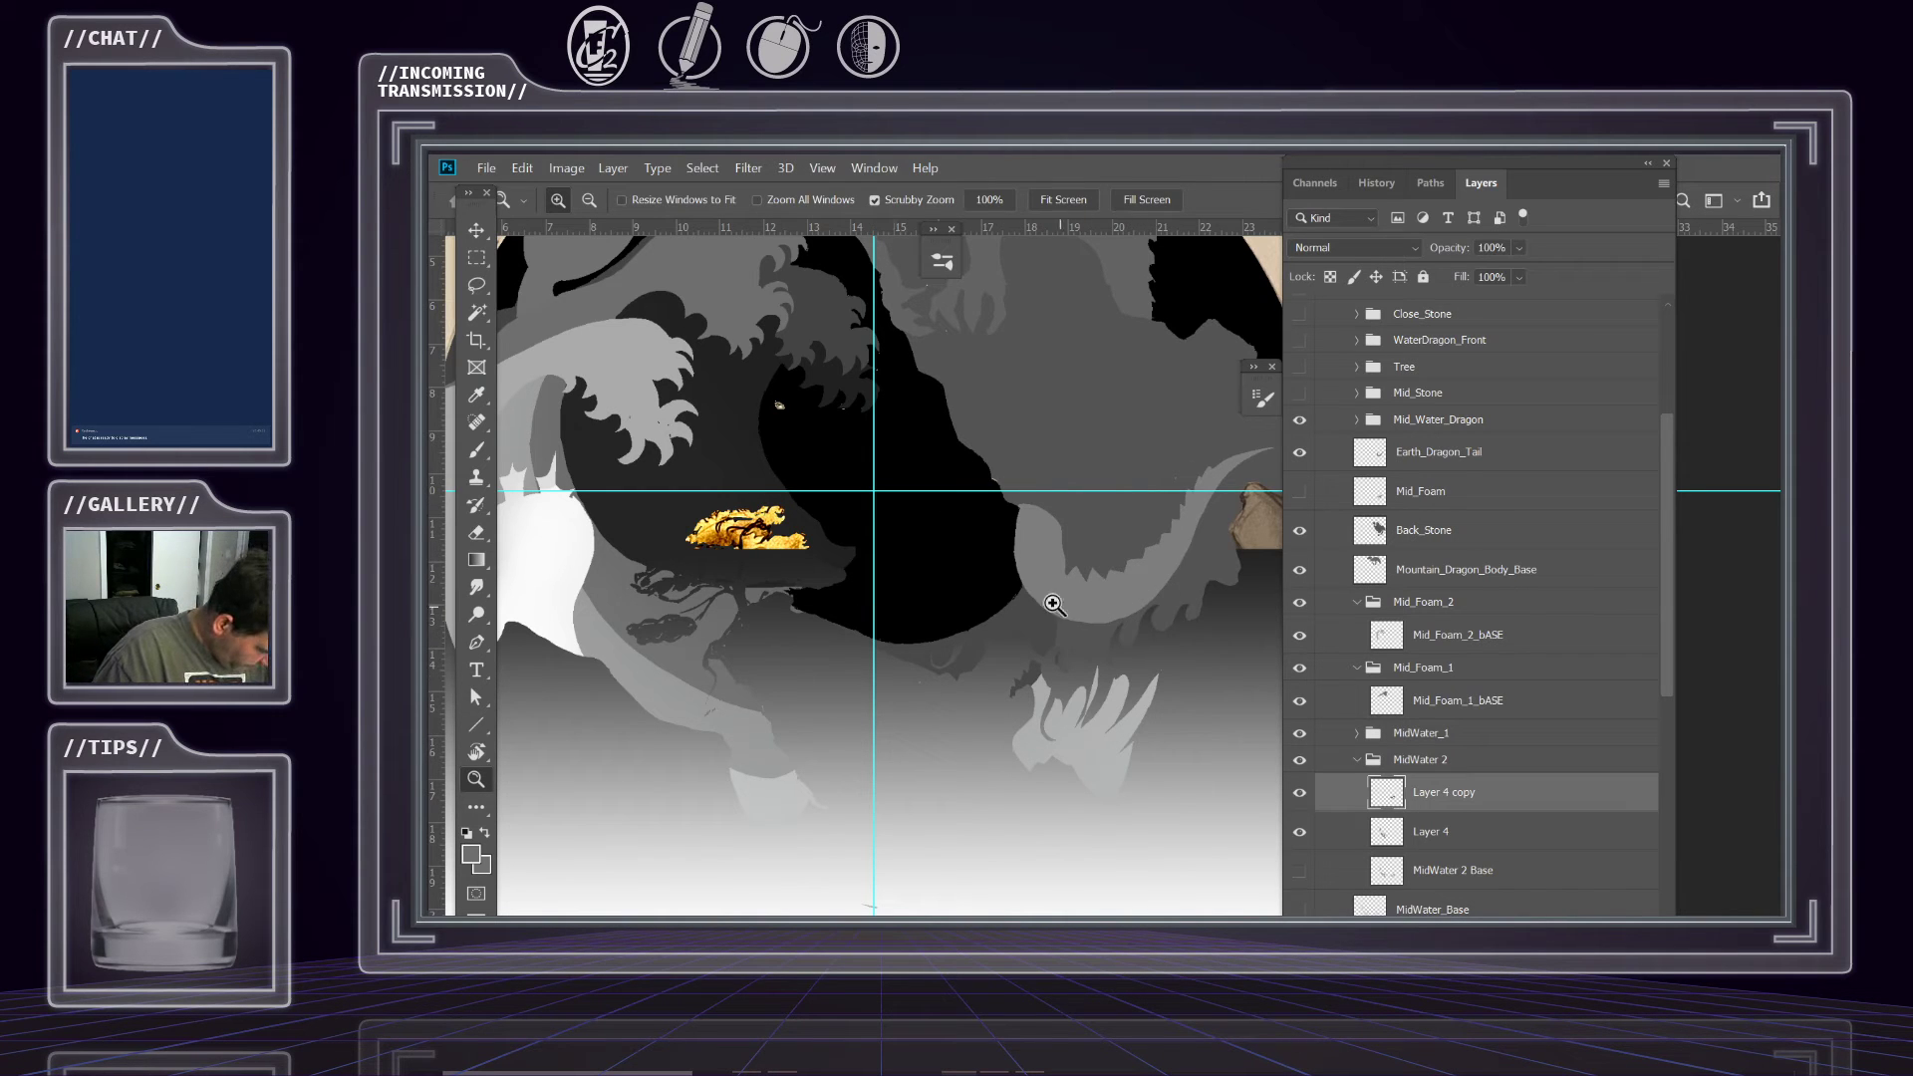
scroll(1129, 550, "down", 3)
scroll(1119, 547, "up", 3)
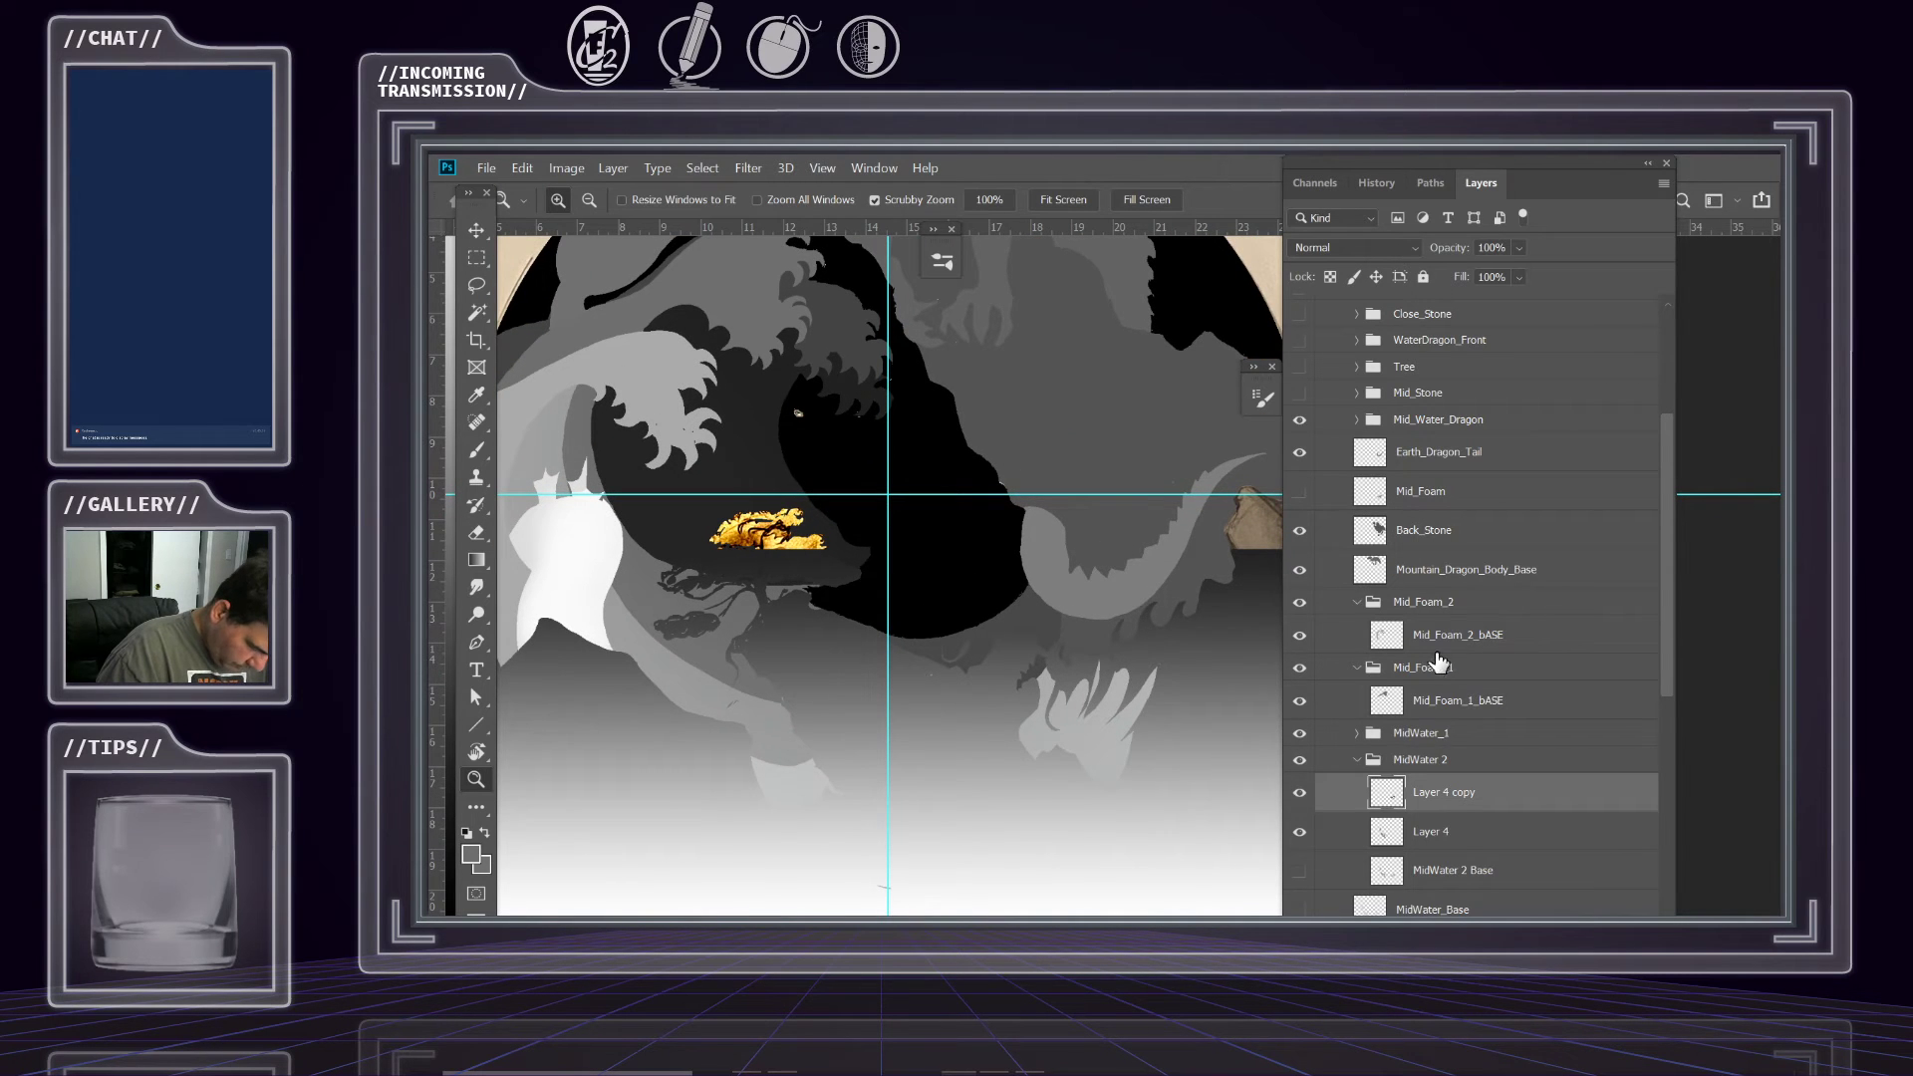
scroll(1435, 662, "up", 1)
left_click_drag(1132, 623, 1017, 697)
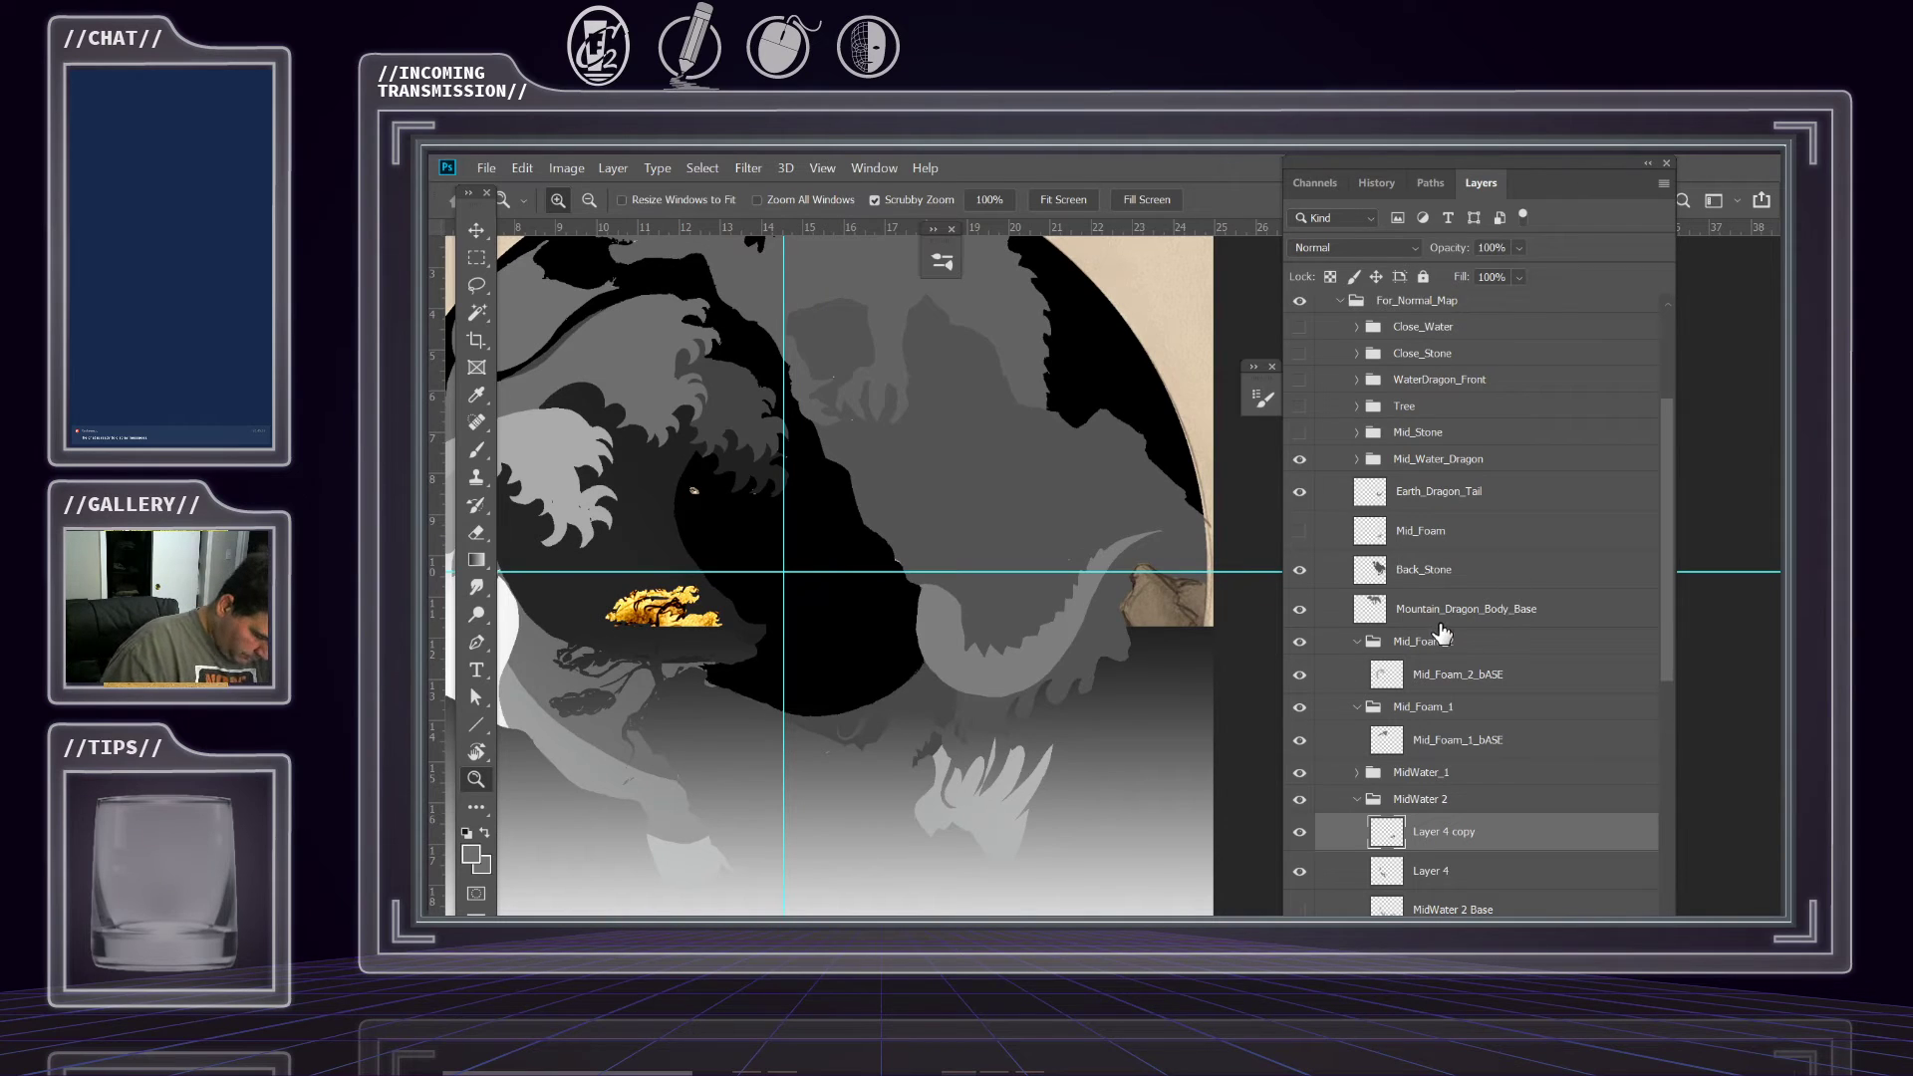
scroll(1440, 541, "up", 2)
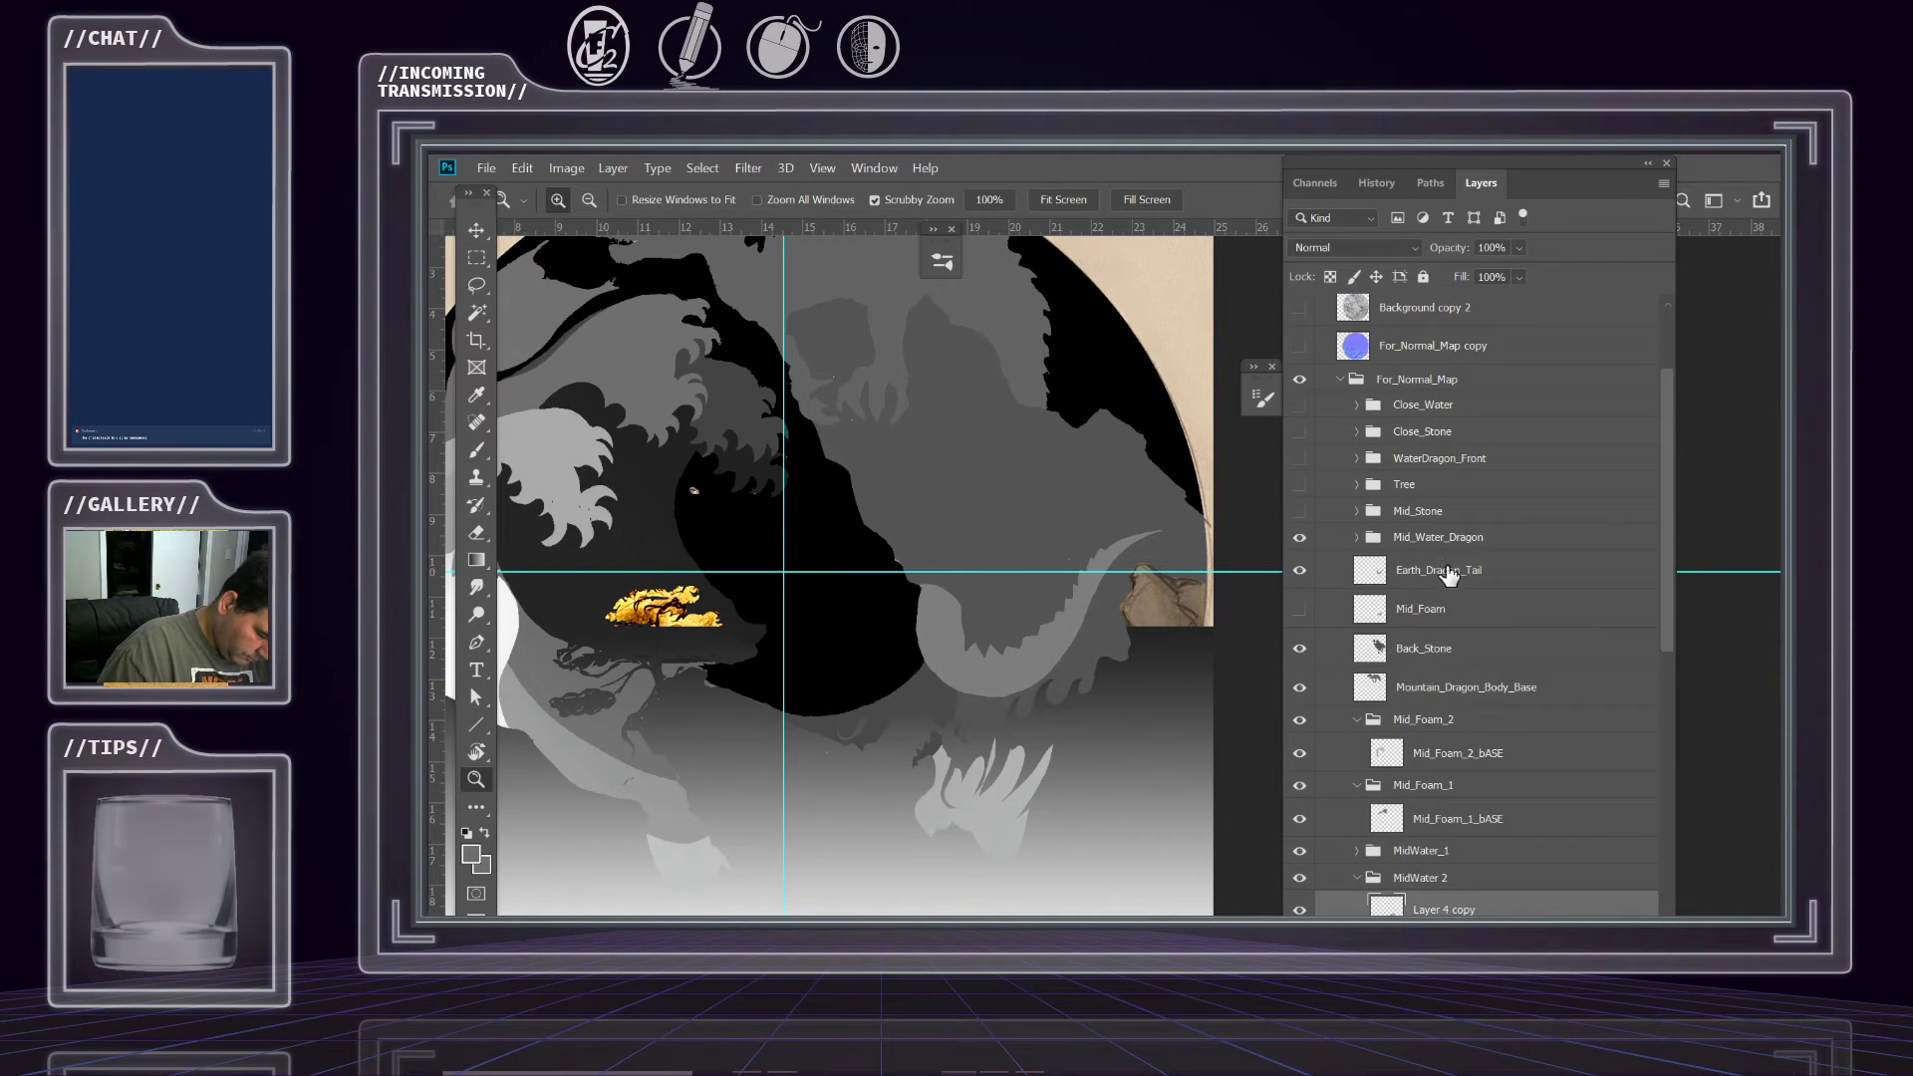
Show the Mid_Stone group and expand it to reveal its highlights, shadows and base layers.
left_click(1421, 543)
left_click(1300, 512)
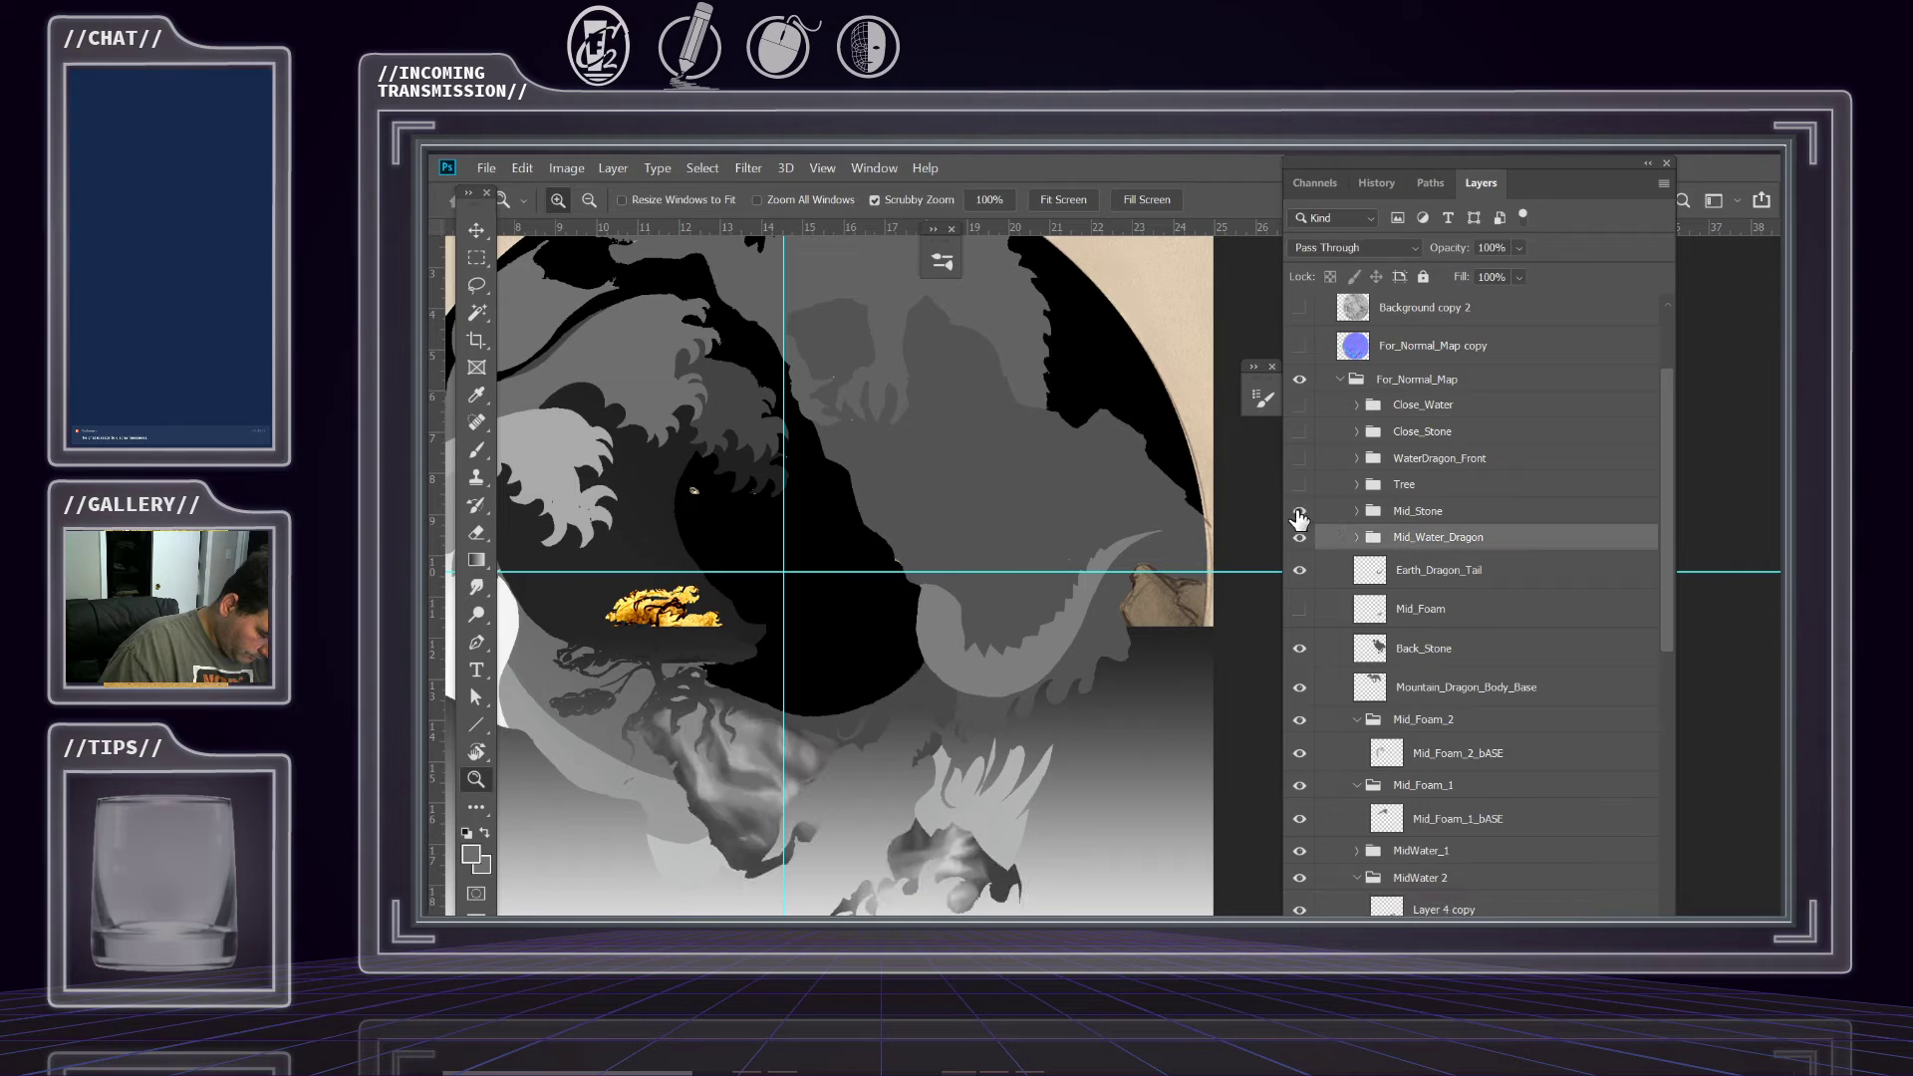
left_click(1298, 512)
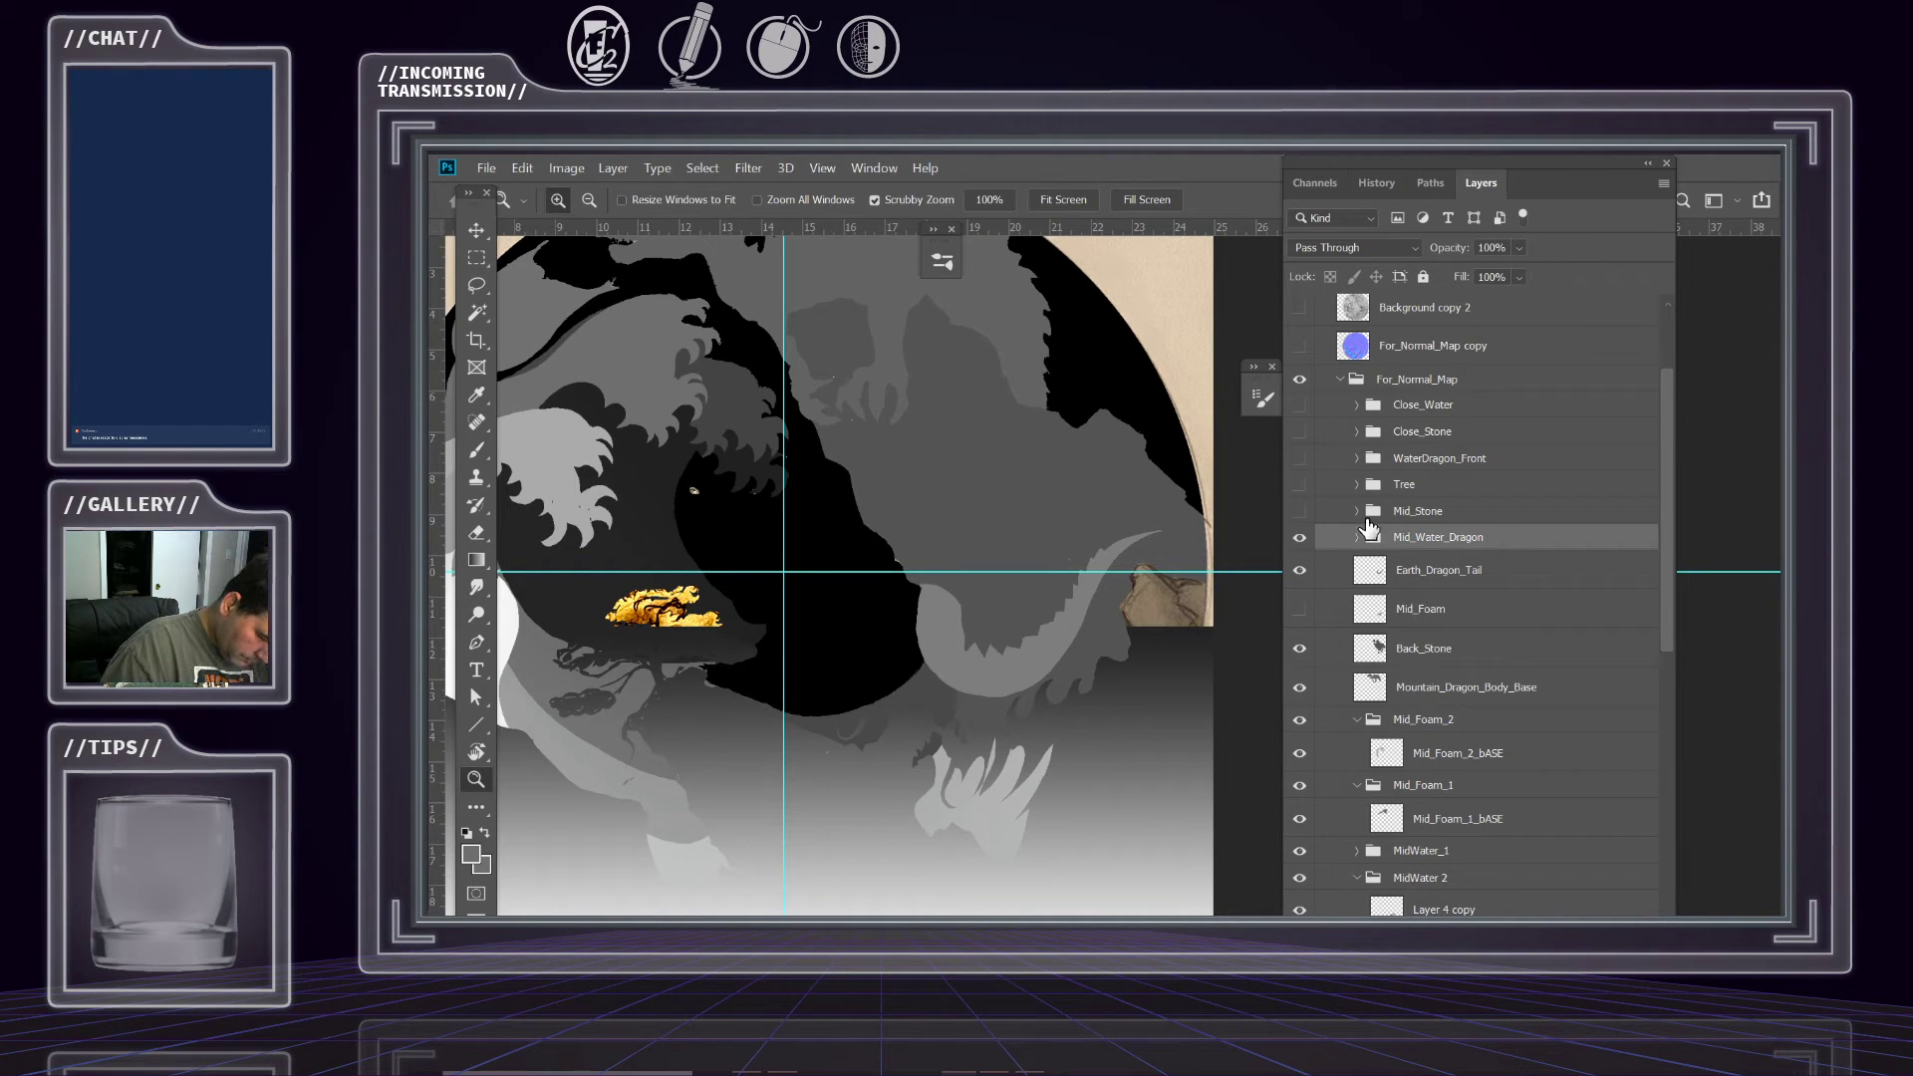
left_click(1356, 511)
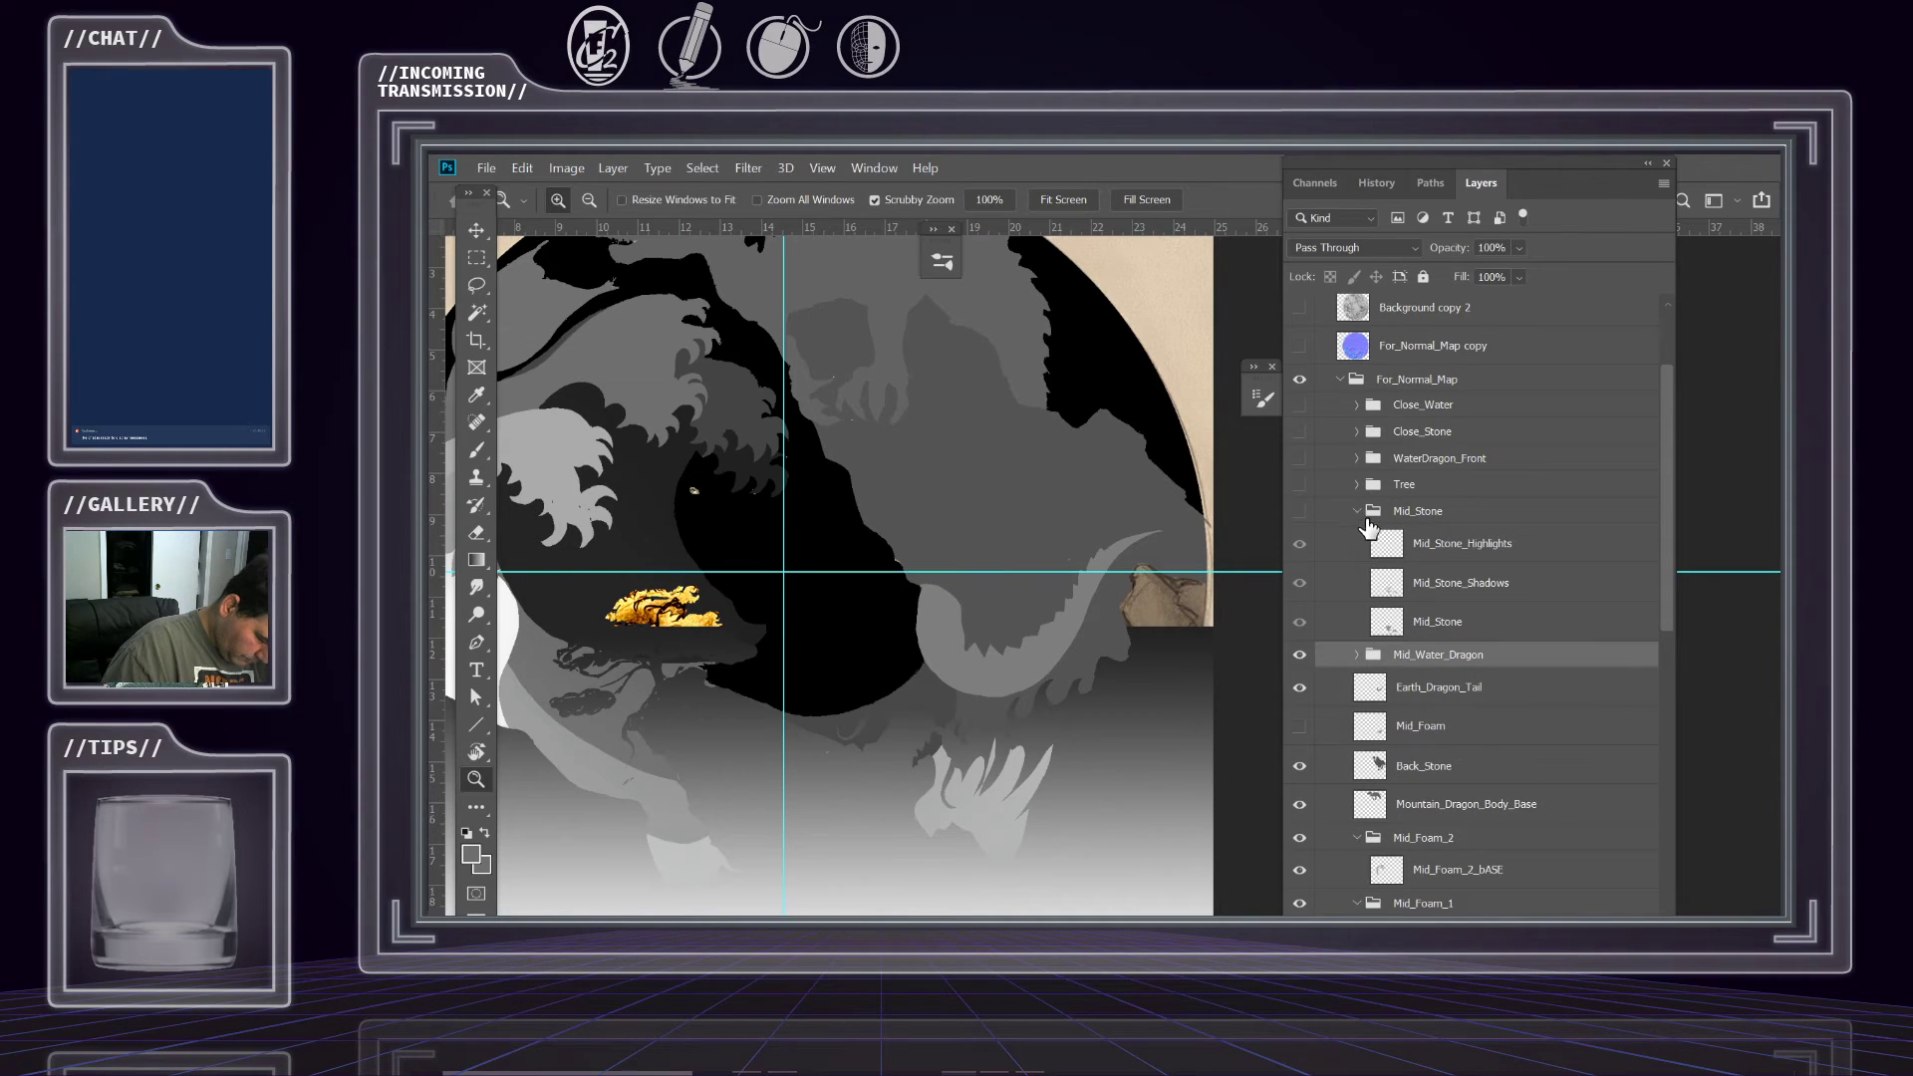
left_click(1299, 512)
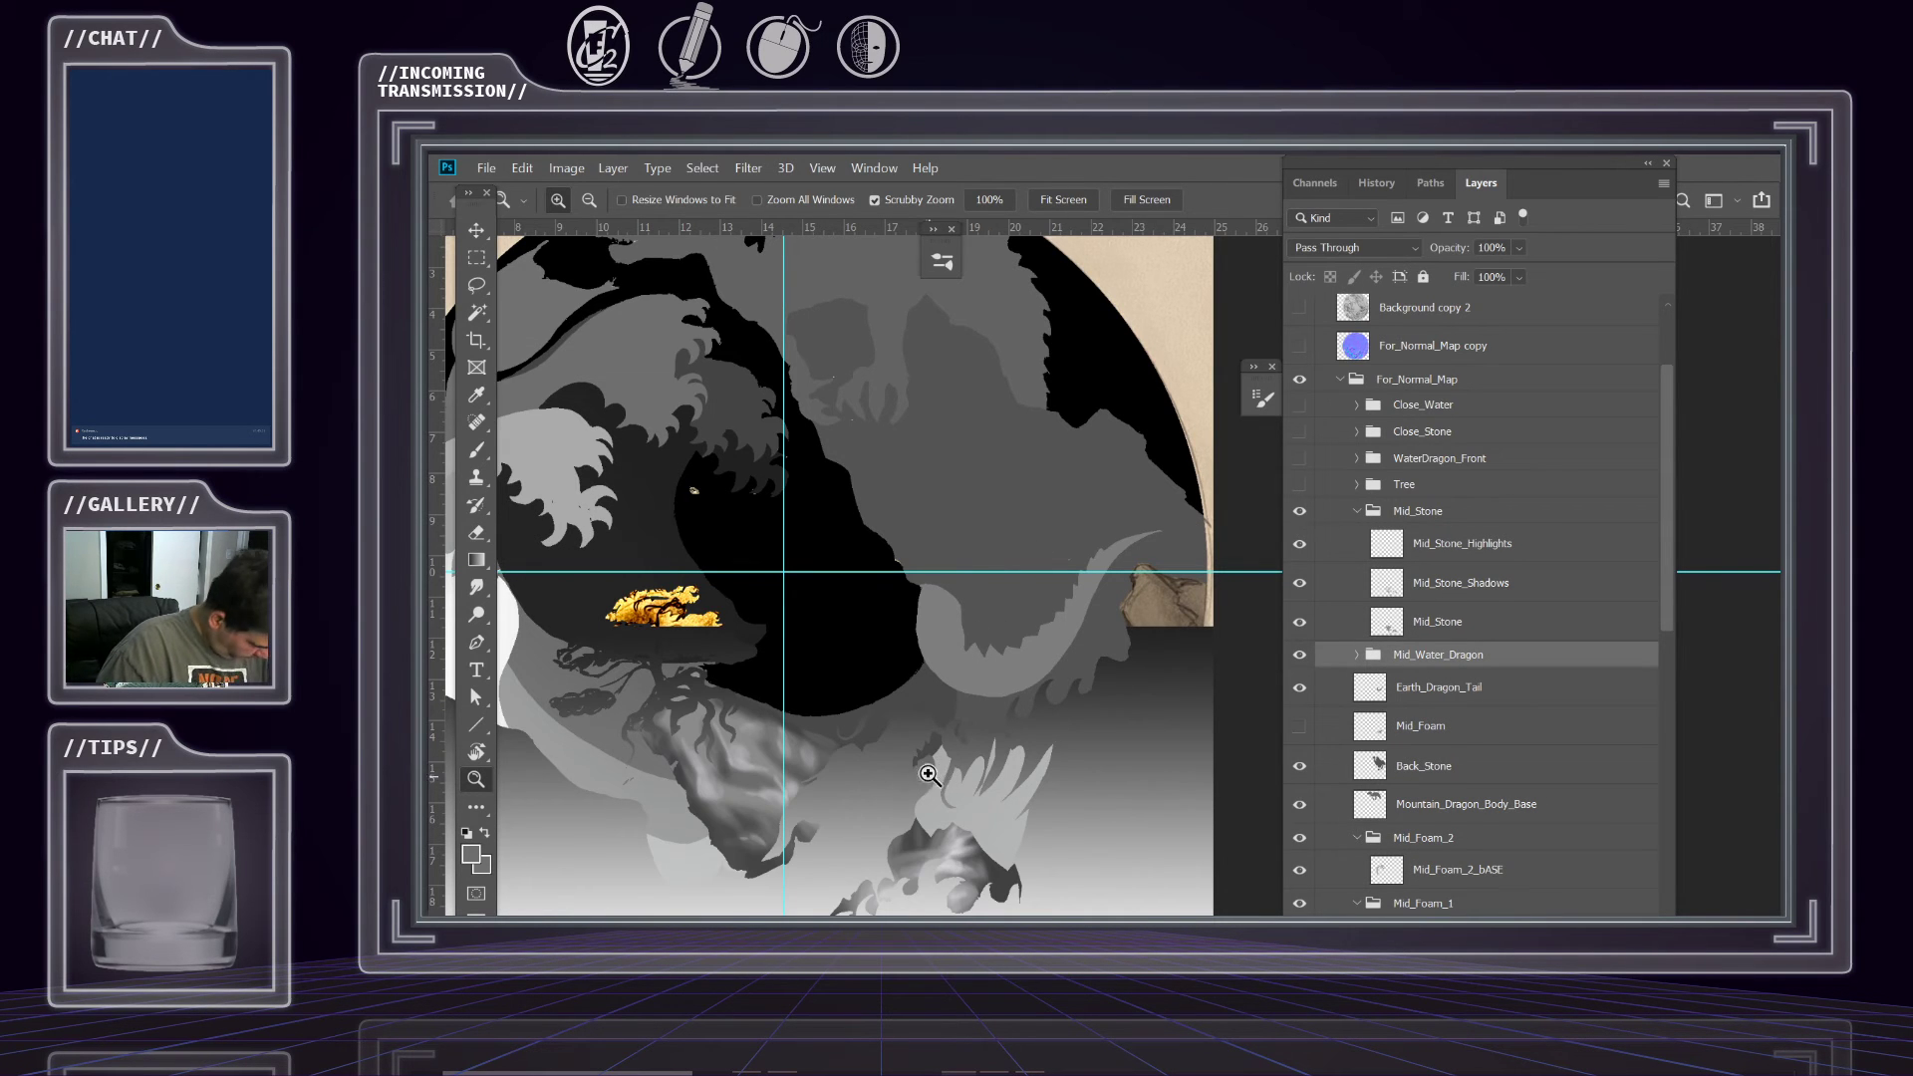
left_click(913, 742, "alt")
left_click(937, 713)
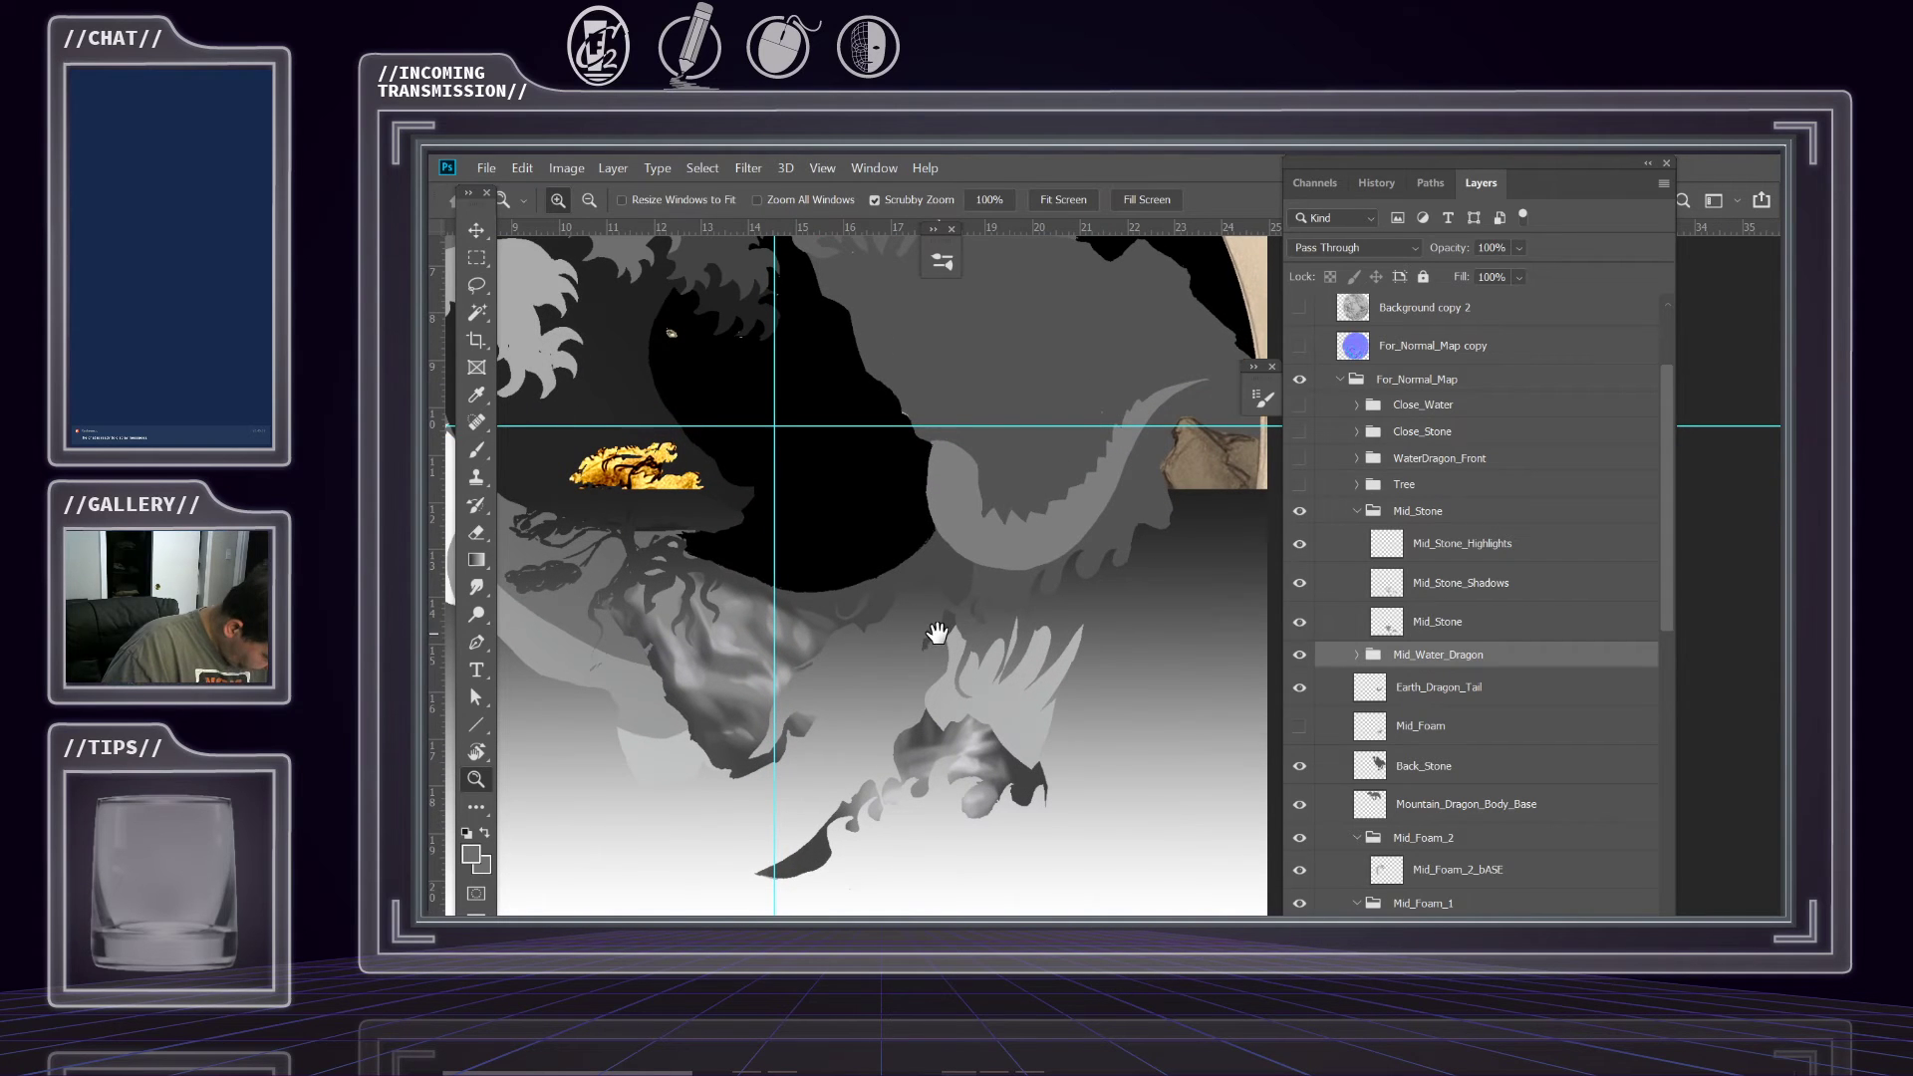
Toggle the Mid_Stone, Mid_Stone_Shadows and Mid_Stone_Highlights layers individually to see what each contributes to the stone.
left_click(1429, 628)
left_click(1297, 624)
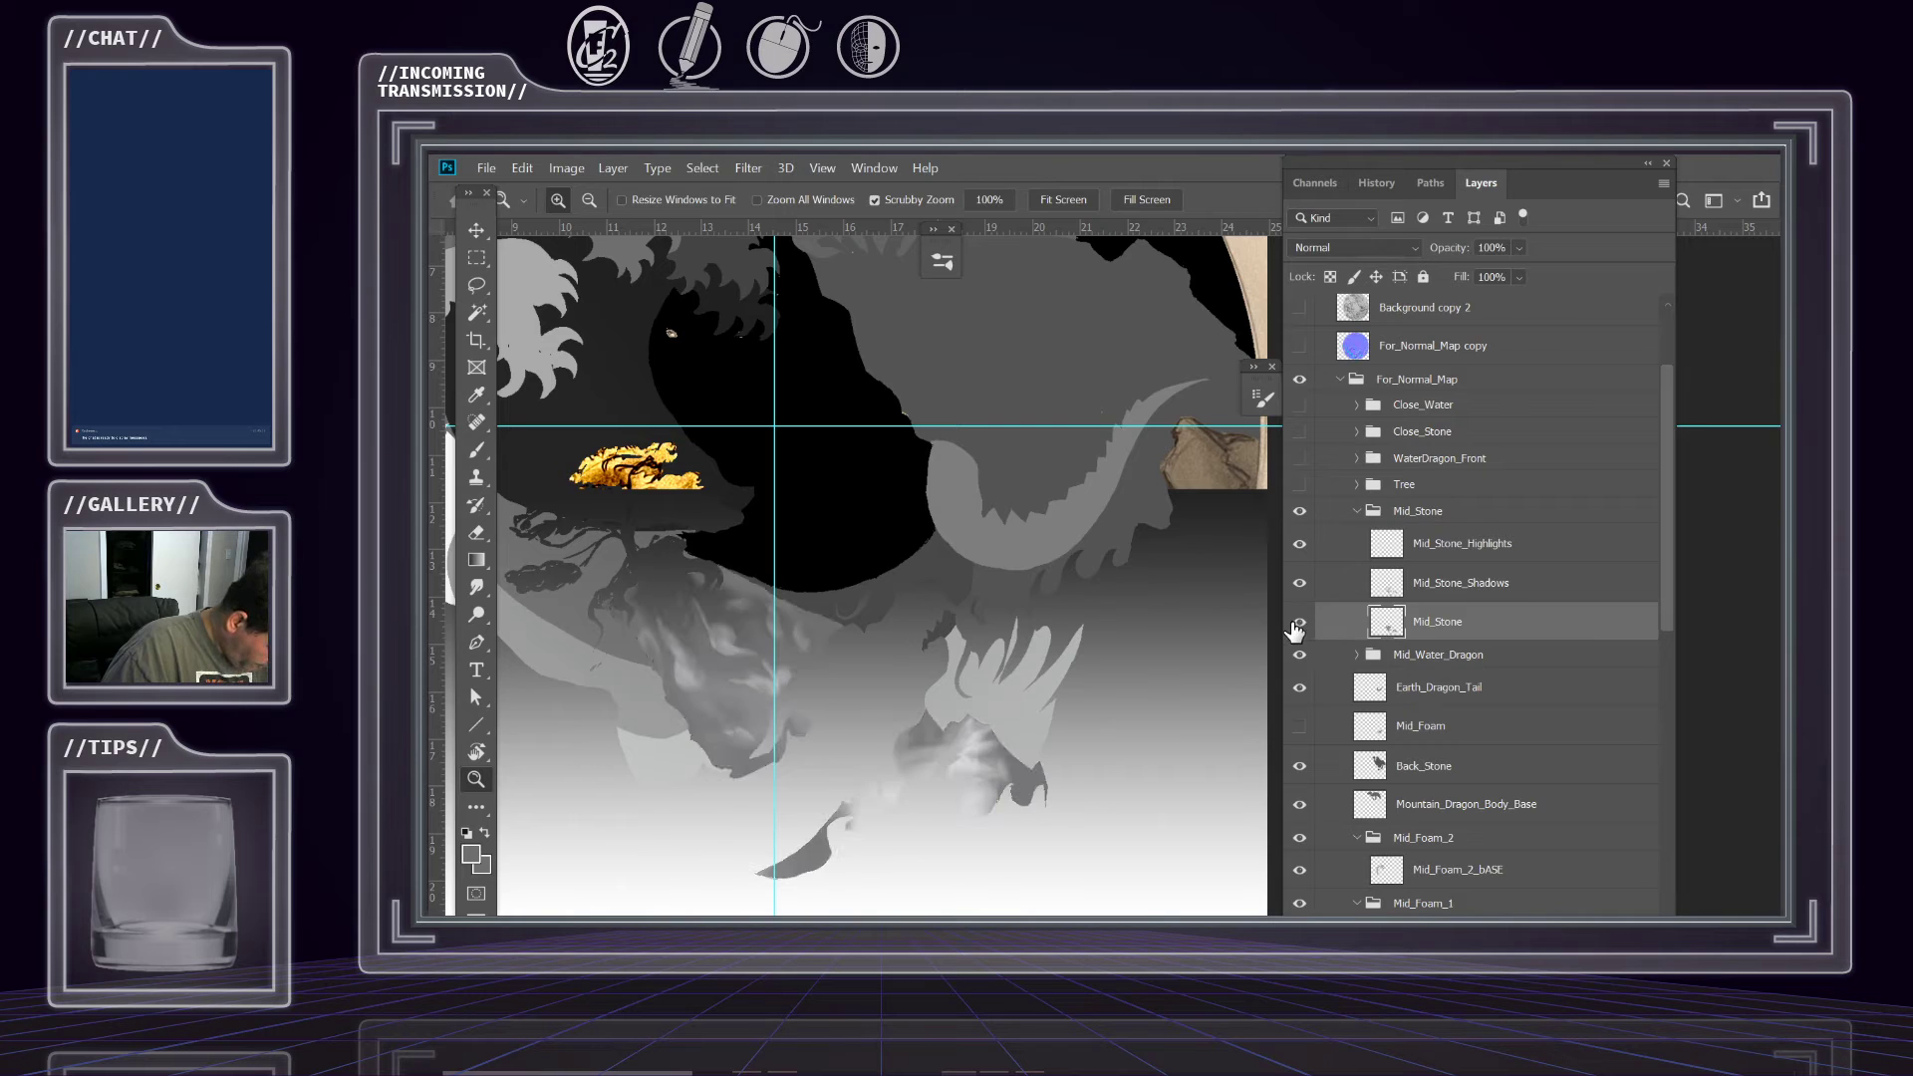
left_click(1298, 624)
left_click(1299, 586)
left_click(1299, 586)
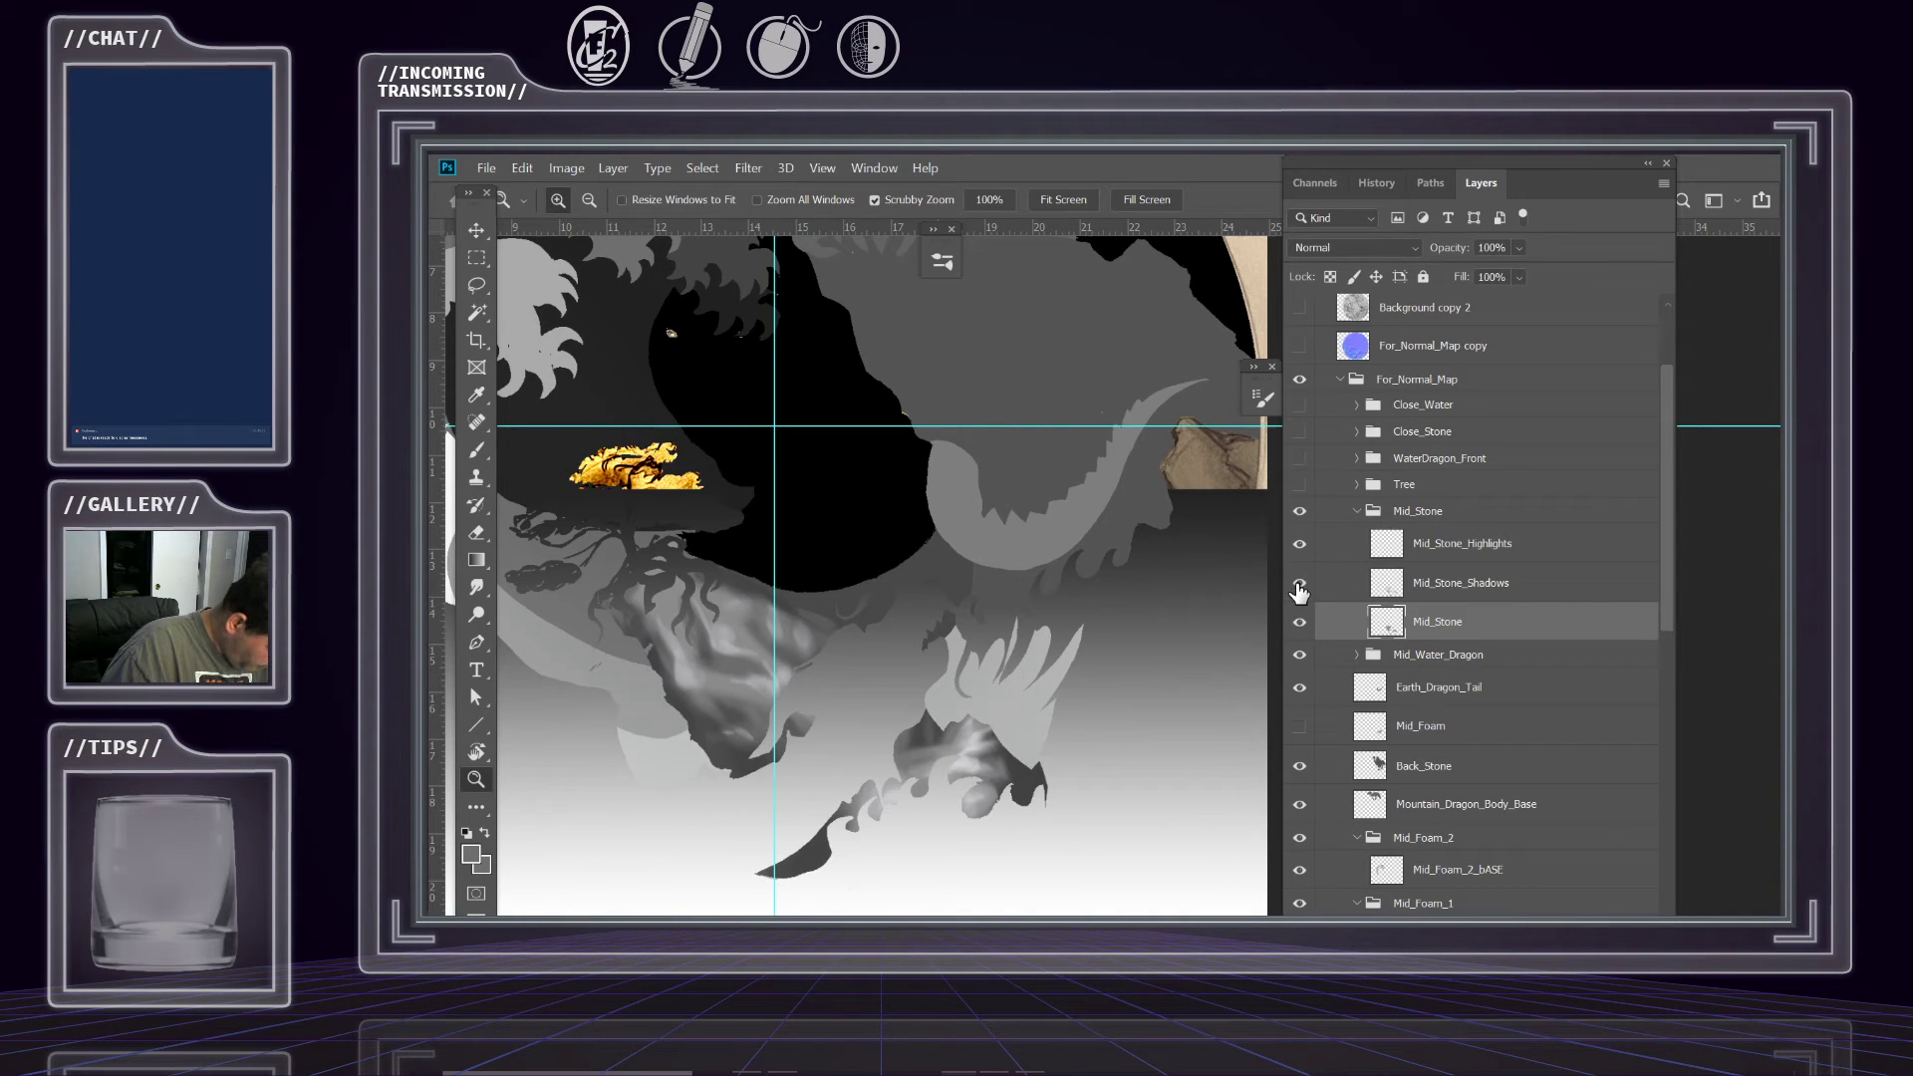
left_click(1300, 546)
left_click(1300, 546)
left_click(1449, 549)
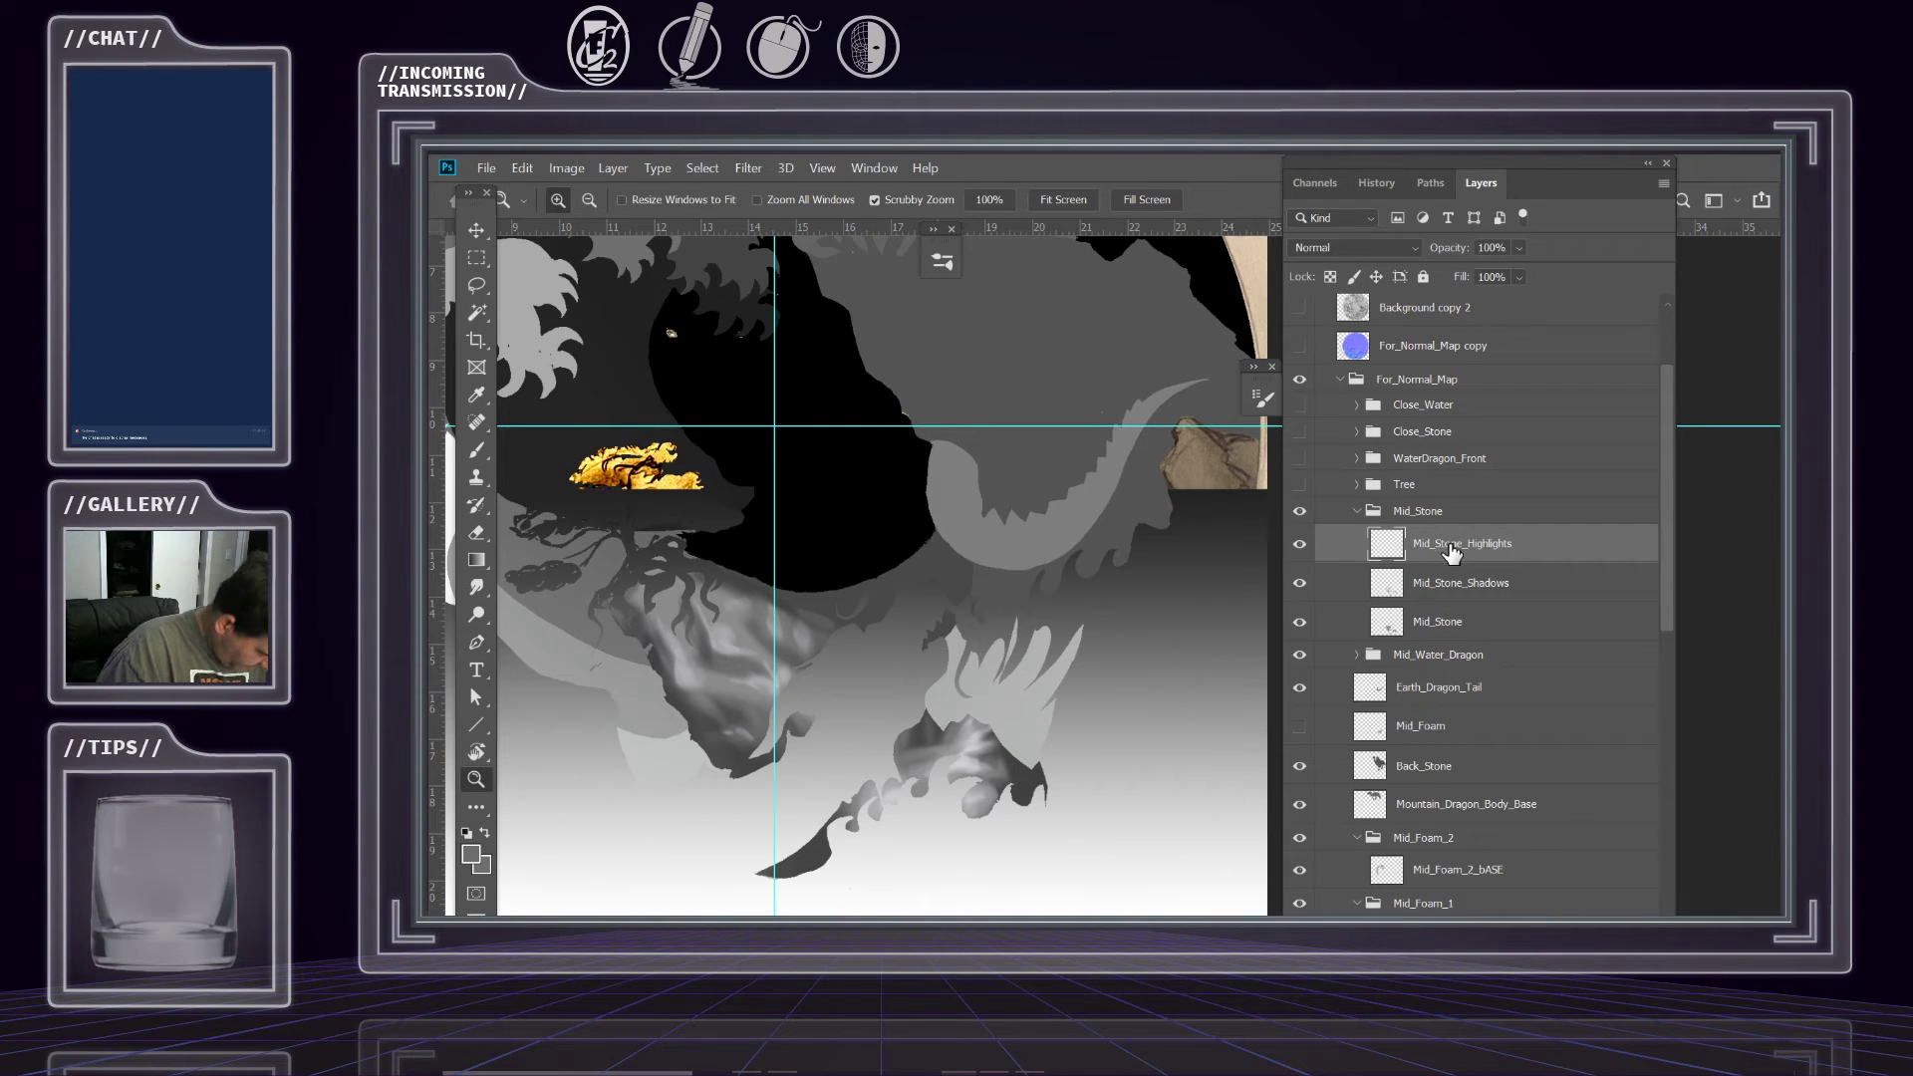
Hide the Mid_Stone_Shadows and Mid_Stone_Highlights layers, leaving only the Mid_Stone base layer visible in the group.
left_click(1296, 628)
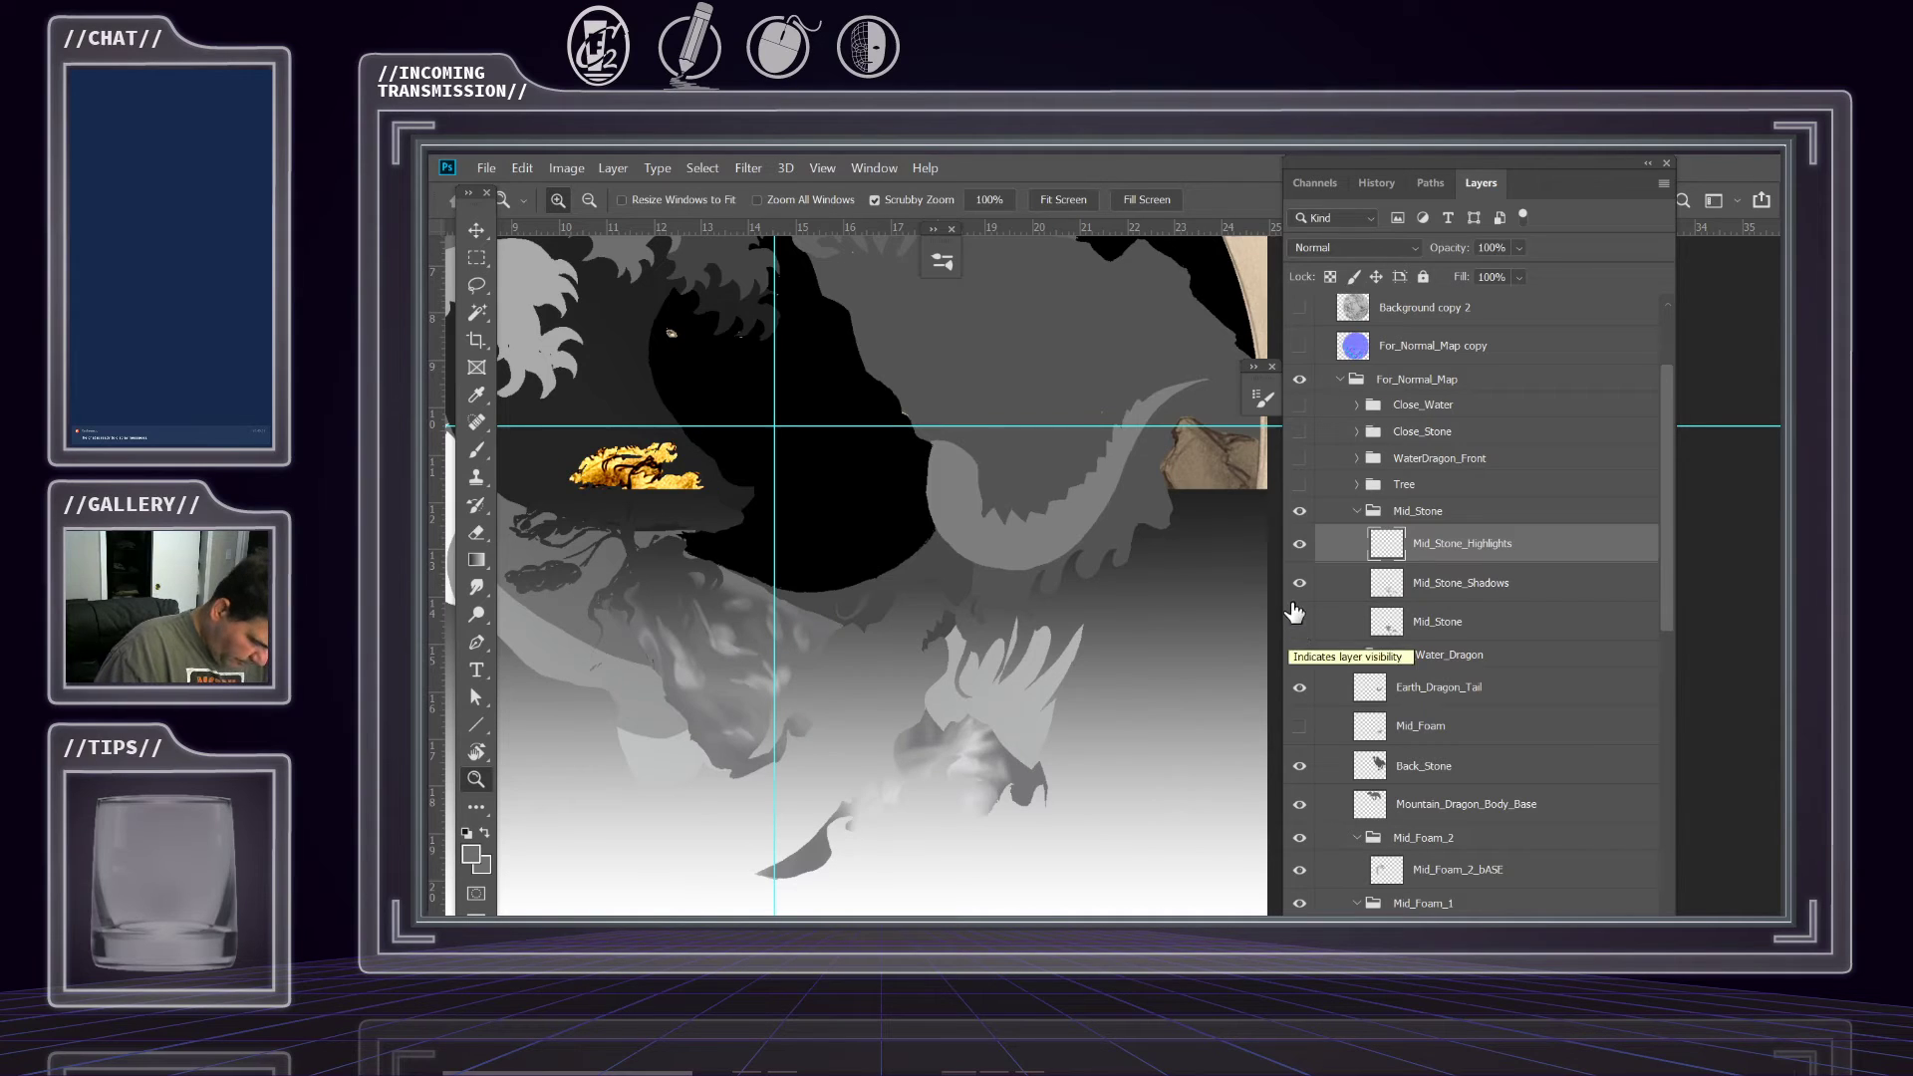
left_click(1300, 583)
left_click(1300, 543)
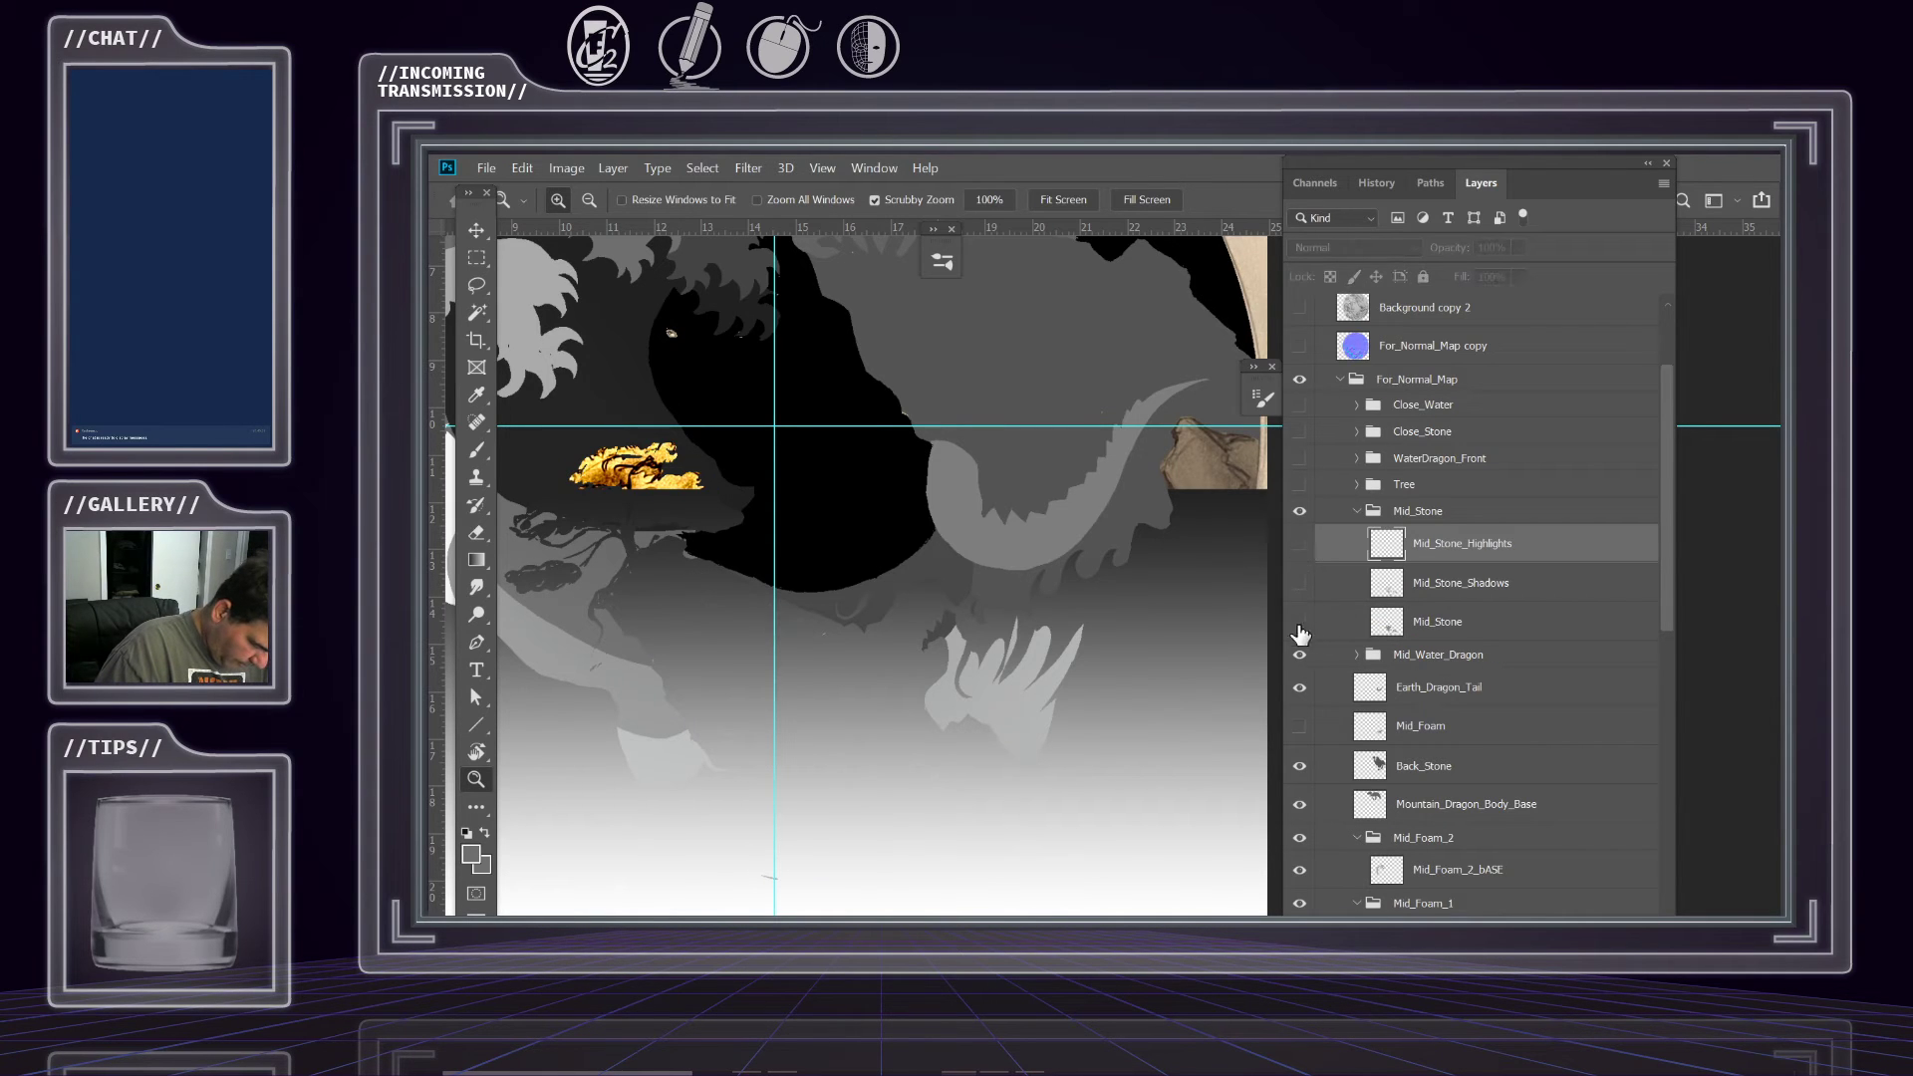
left_click(1300, 622)
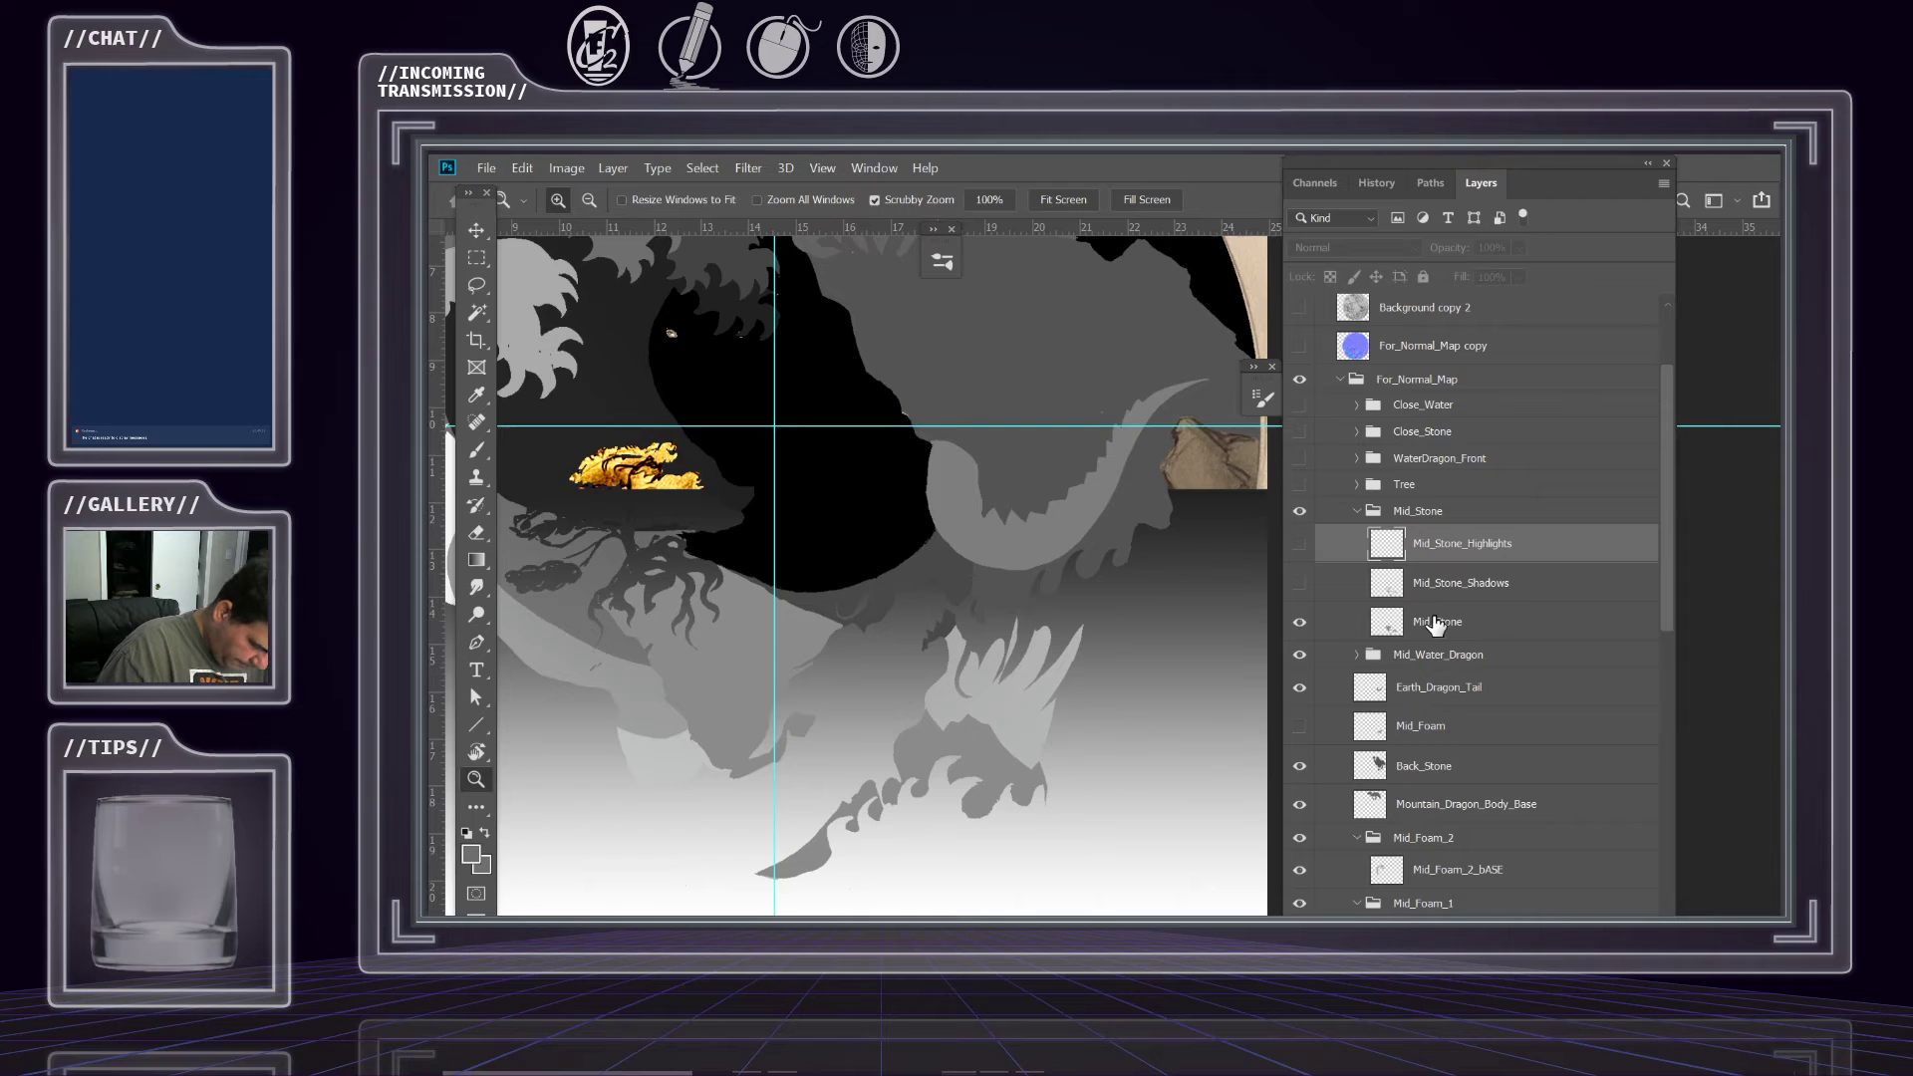
Lighten the Mid_Stone base layer with Hue/Saturation at Lightness +88.
left_click_drag(979, 760, 1050, 691)
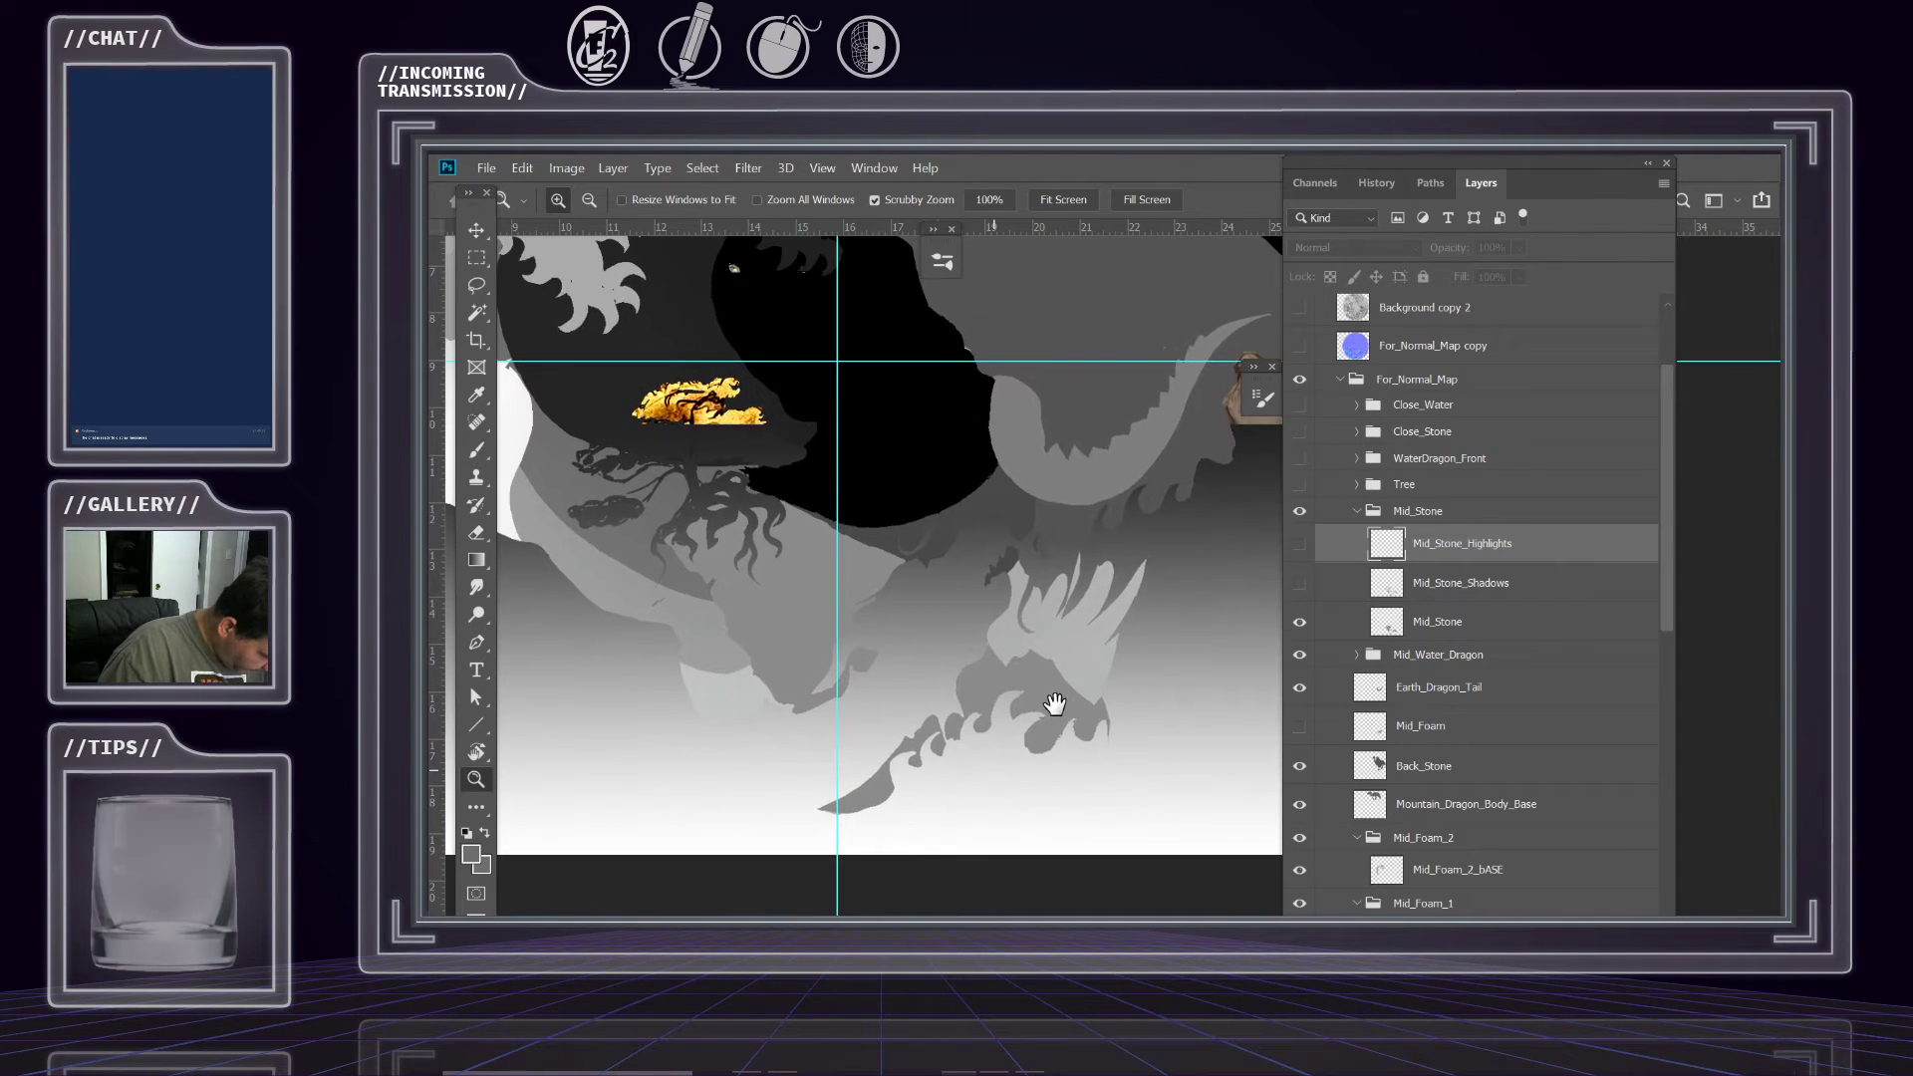
left_click(1431, 627)
left_click(1299, 624)
left_click(1300, 625)
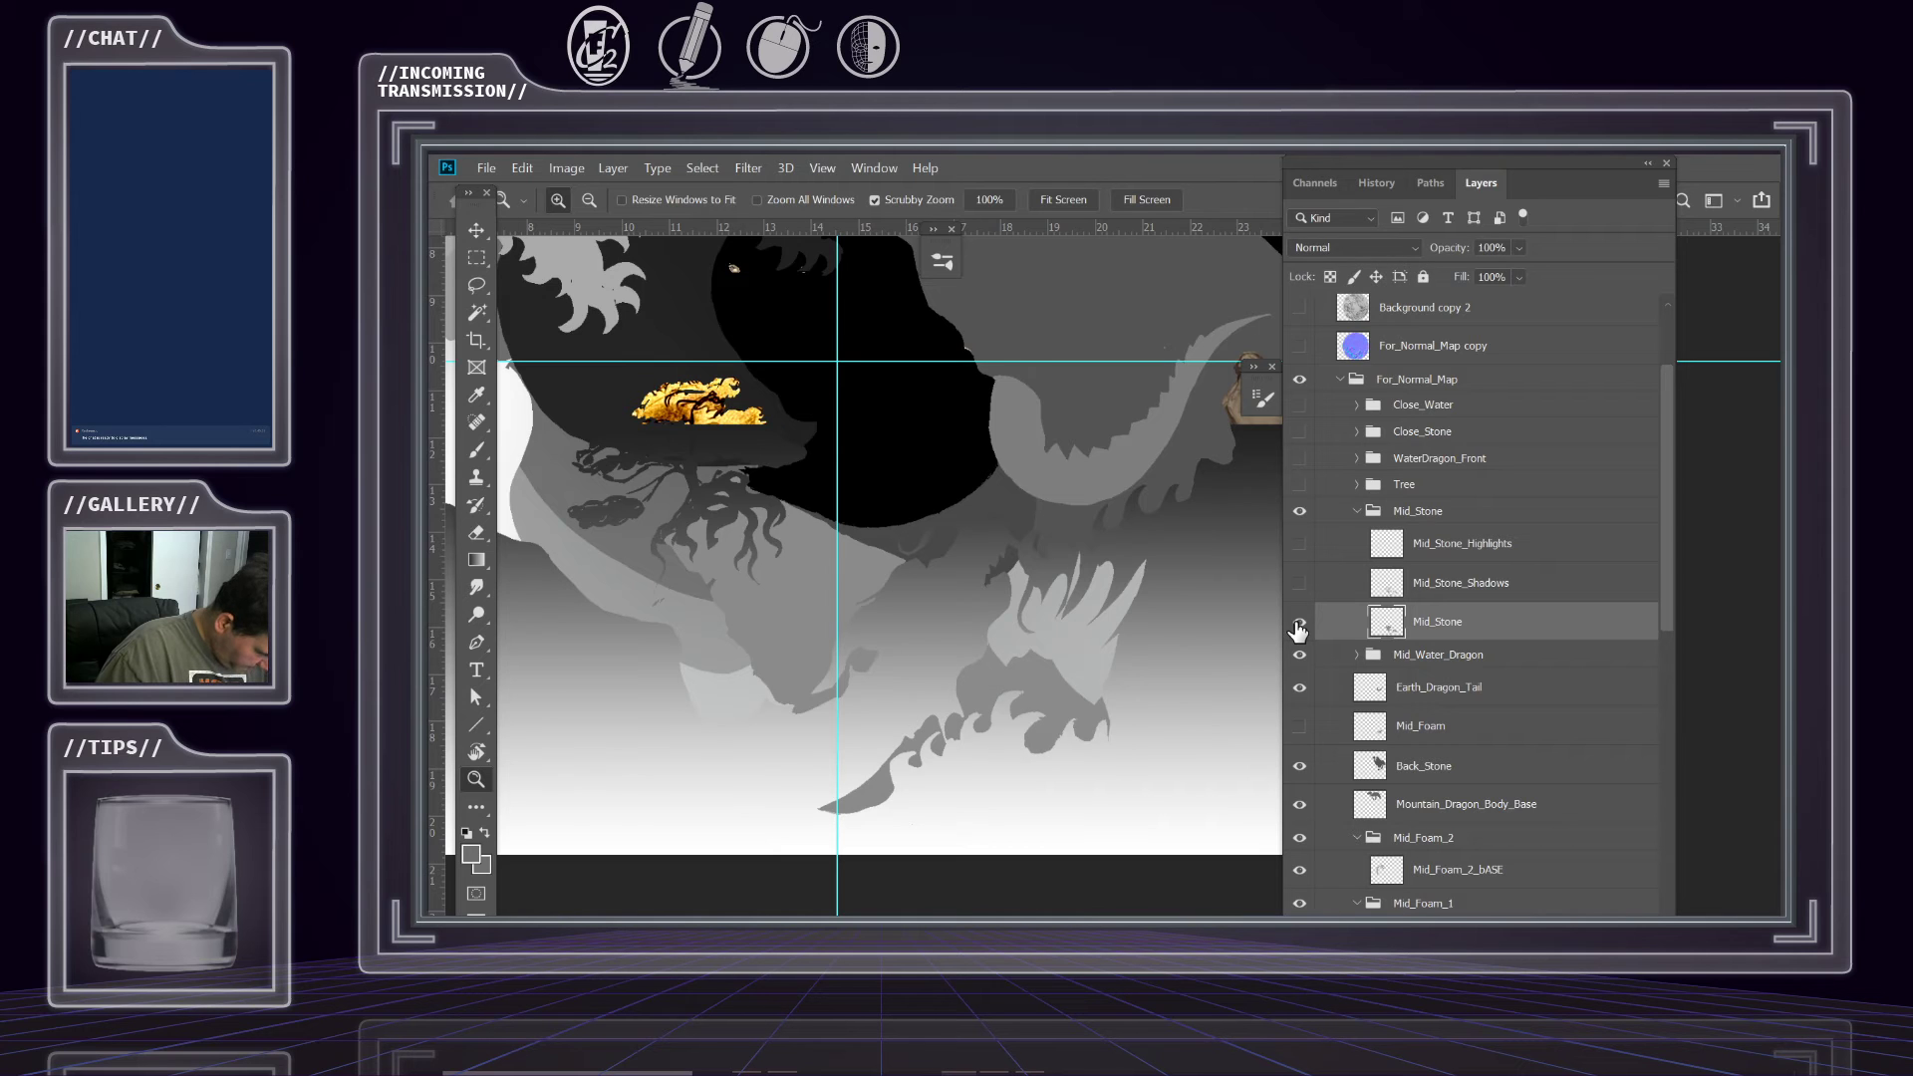
left_click(1299, 626)
left_click(1299, 625)
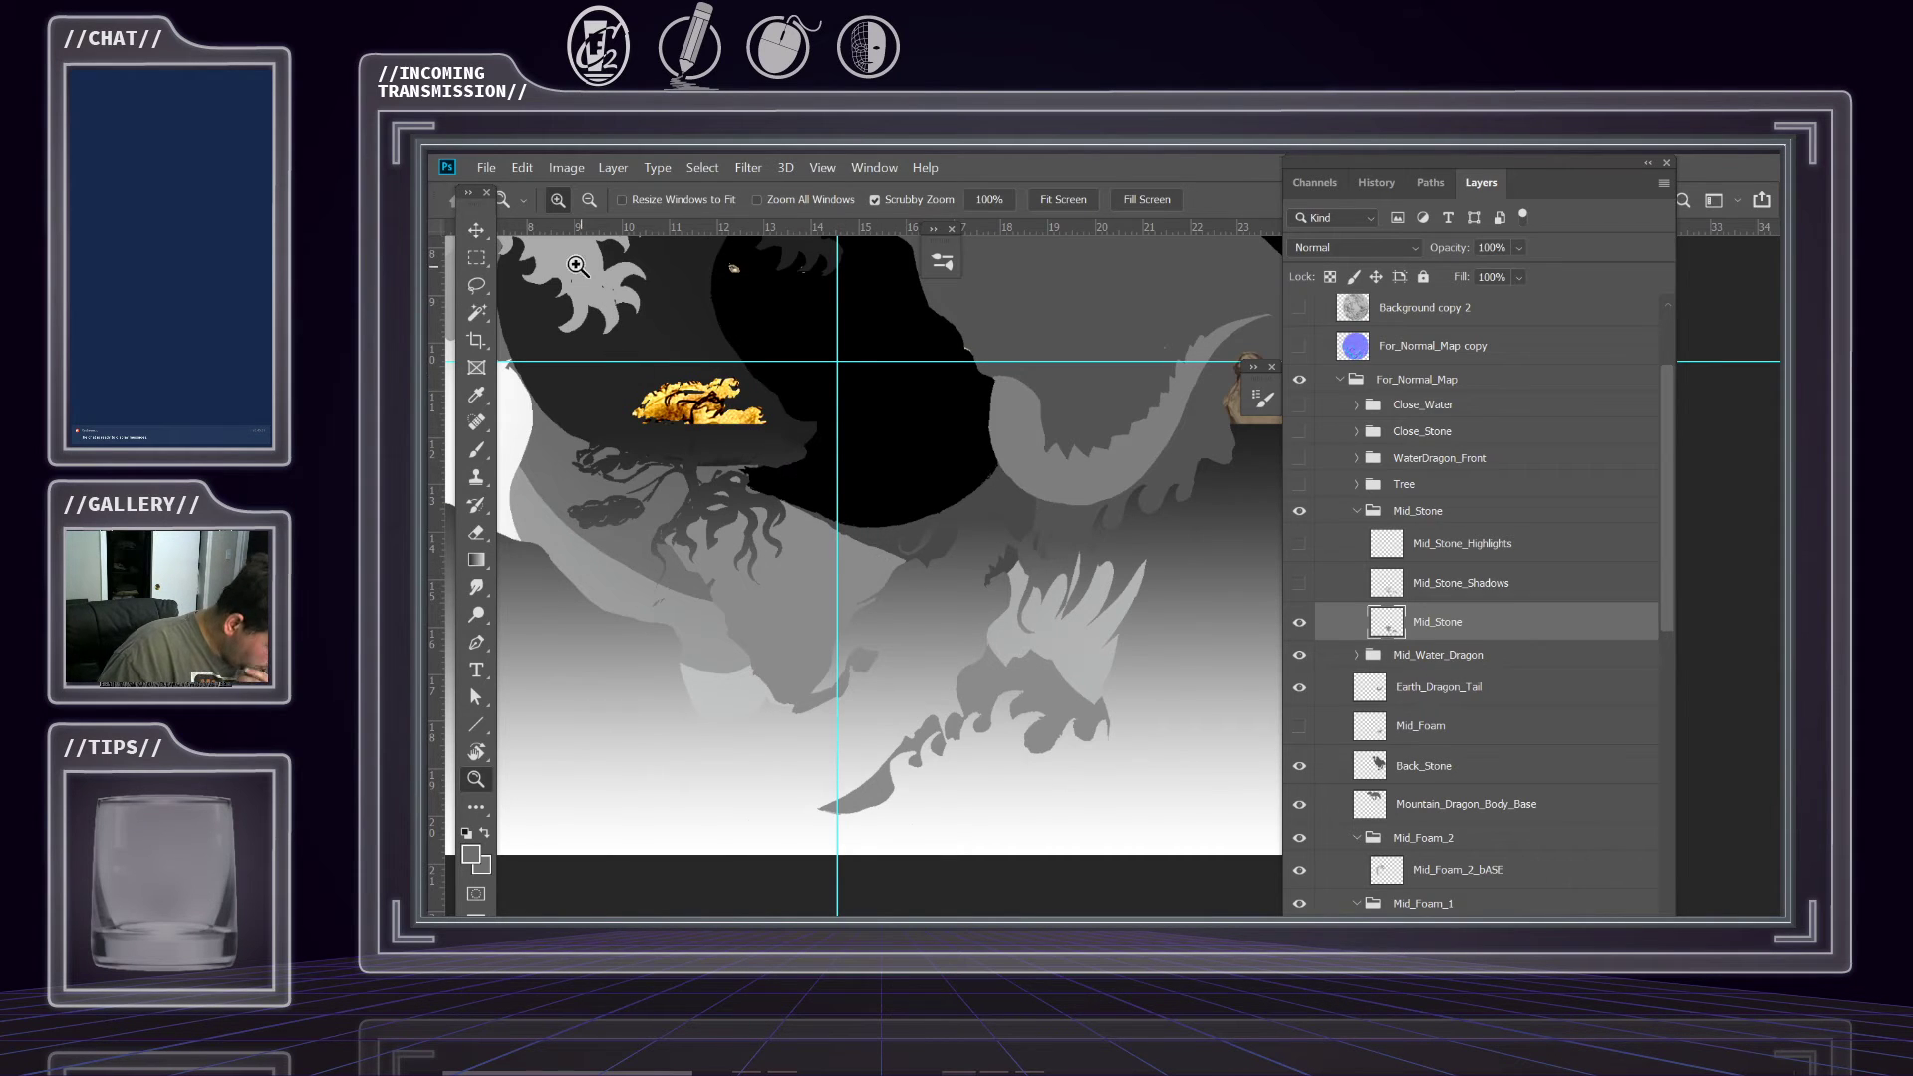
left_click(567, 169)
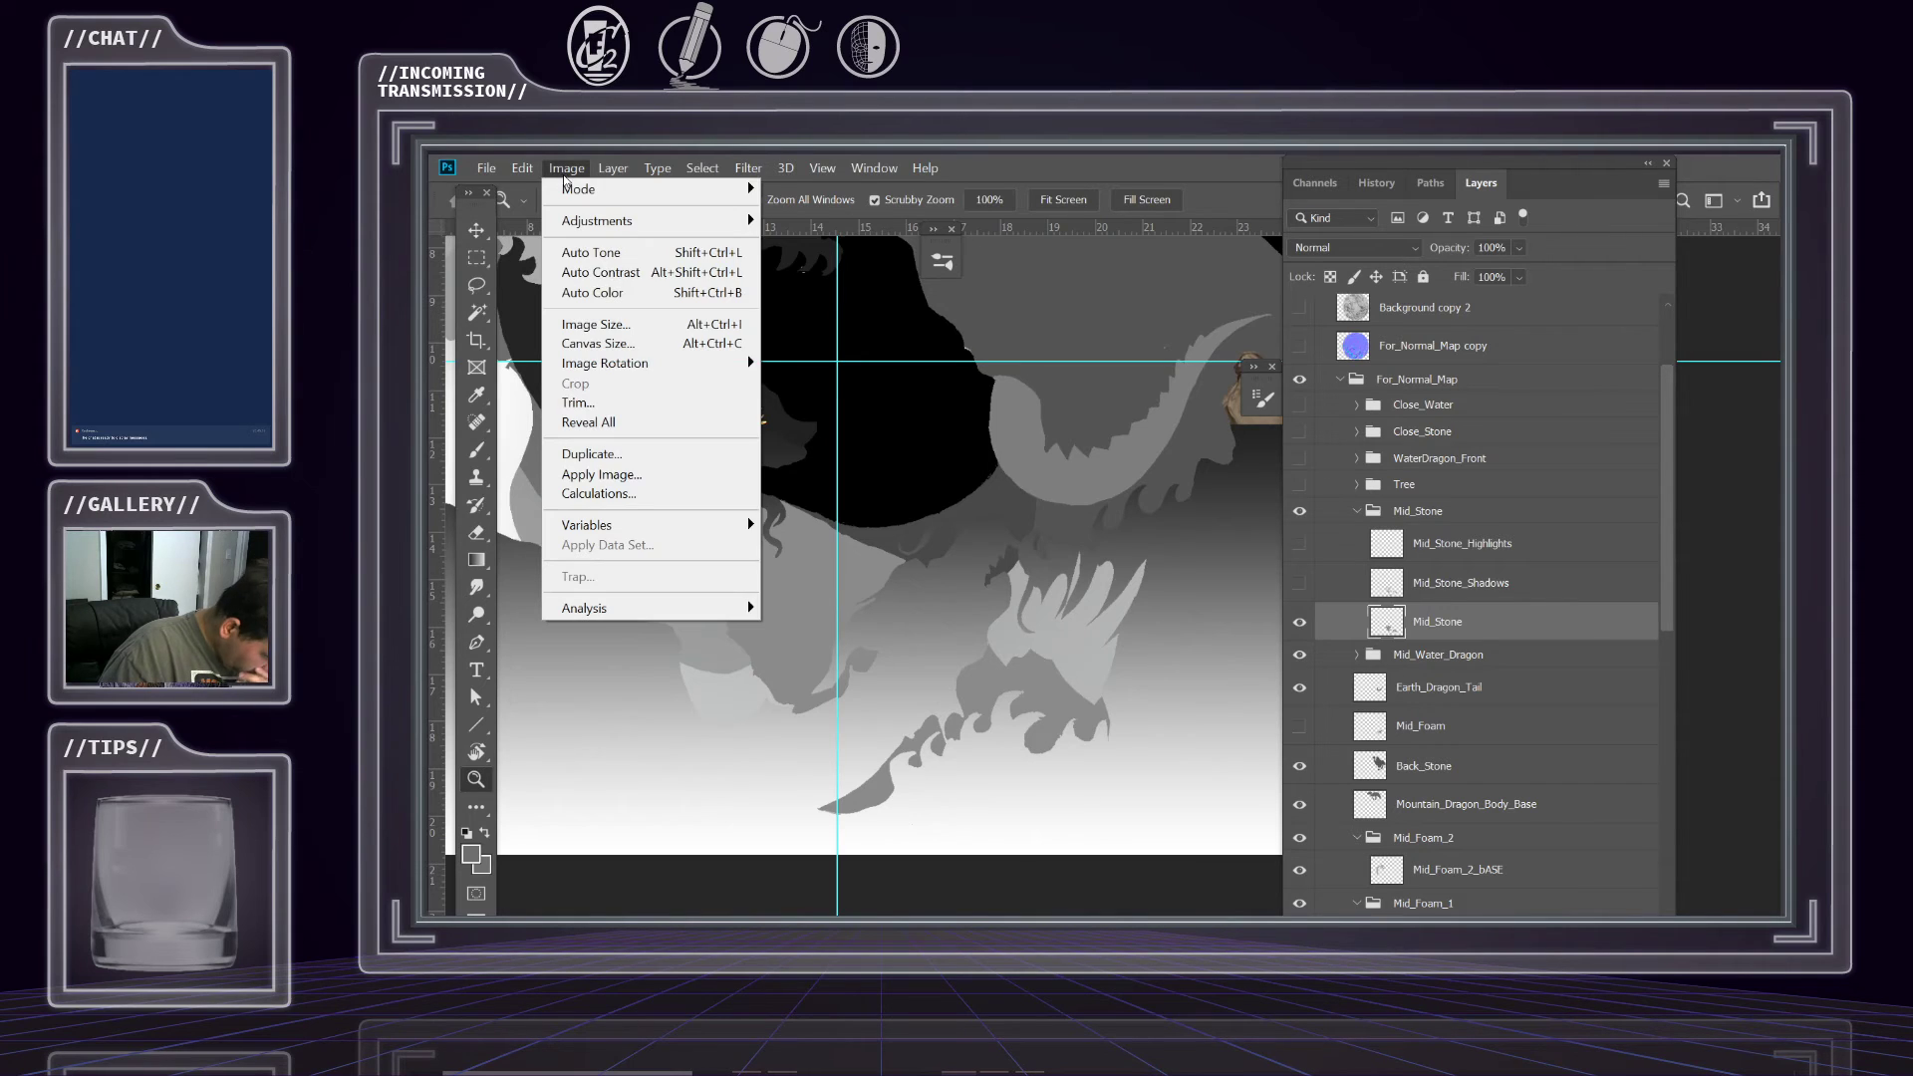
mouse_move(598, 221)
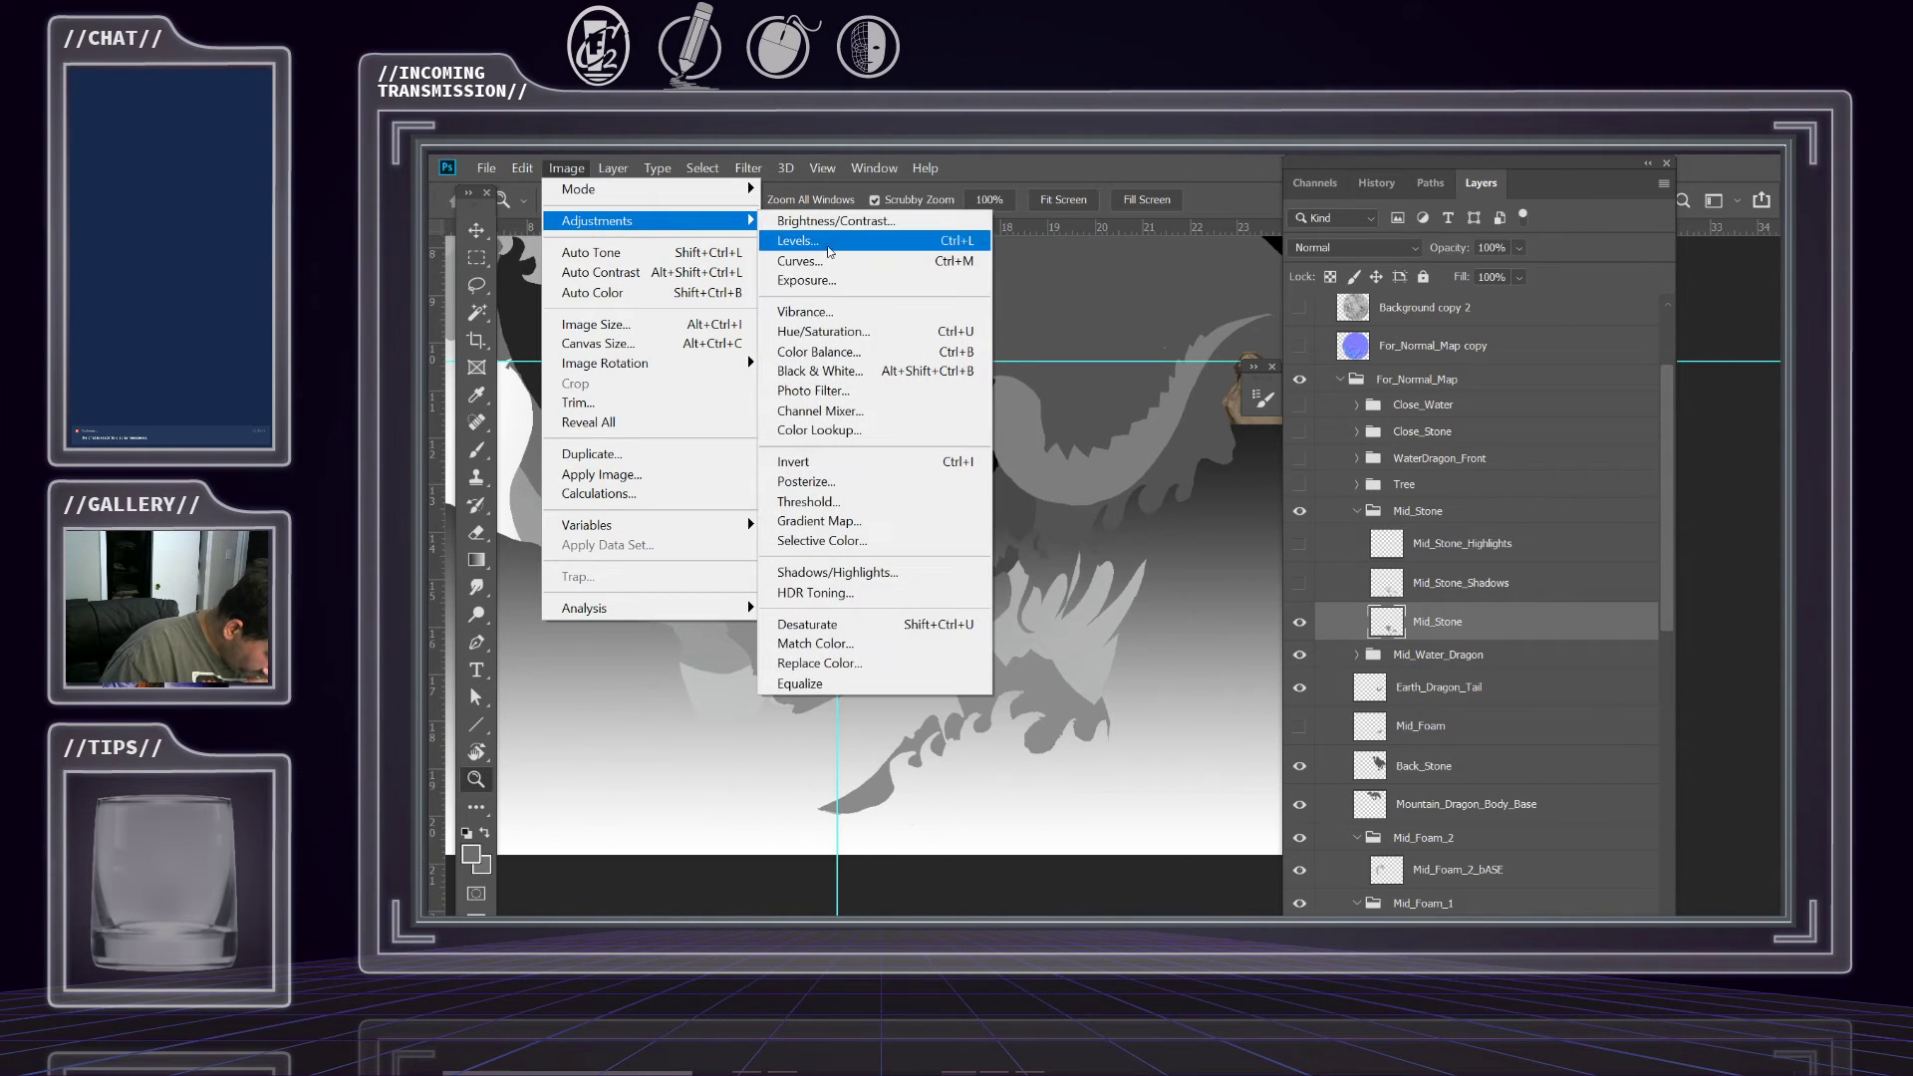
left_click(824, 338)
left_click_drag(1379, 538, 1472, 547)
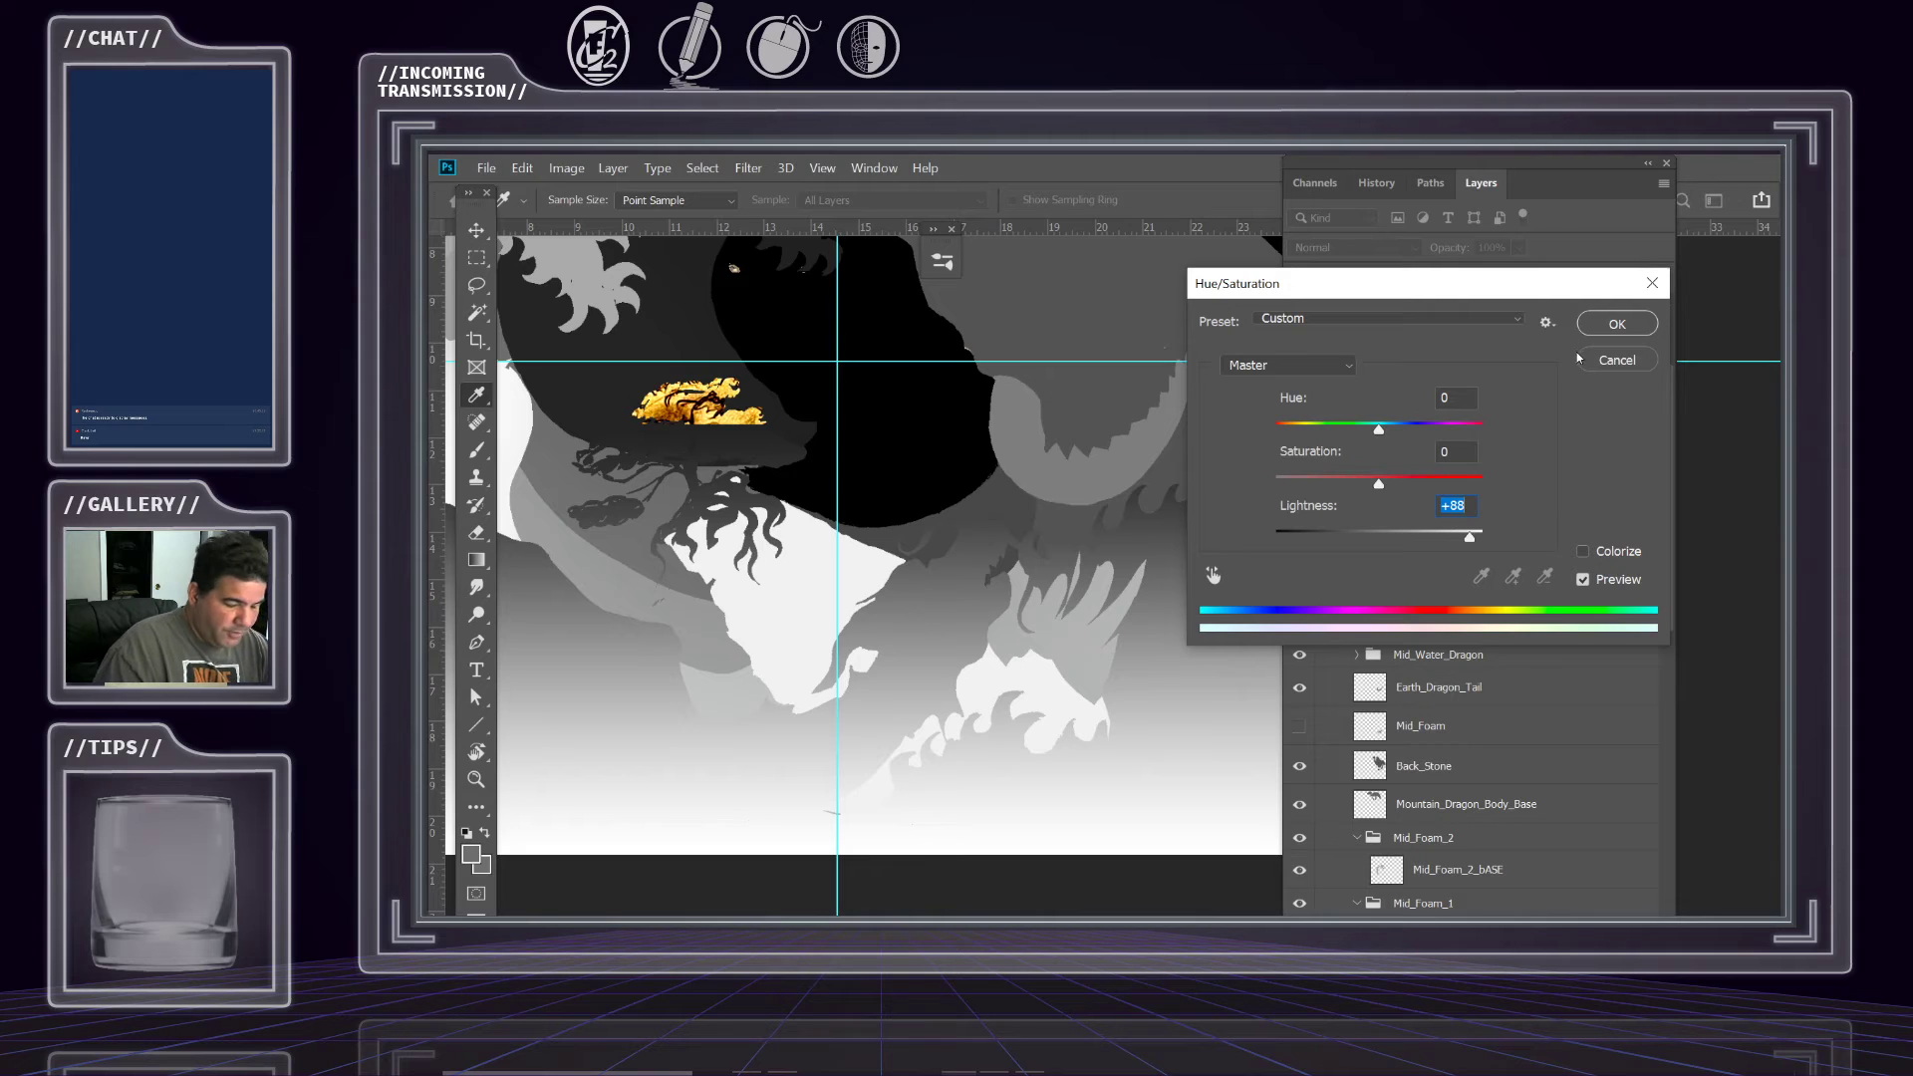
left_click(1606, 324)
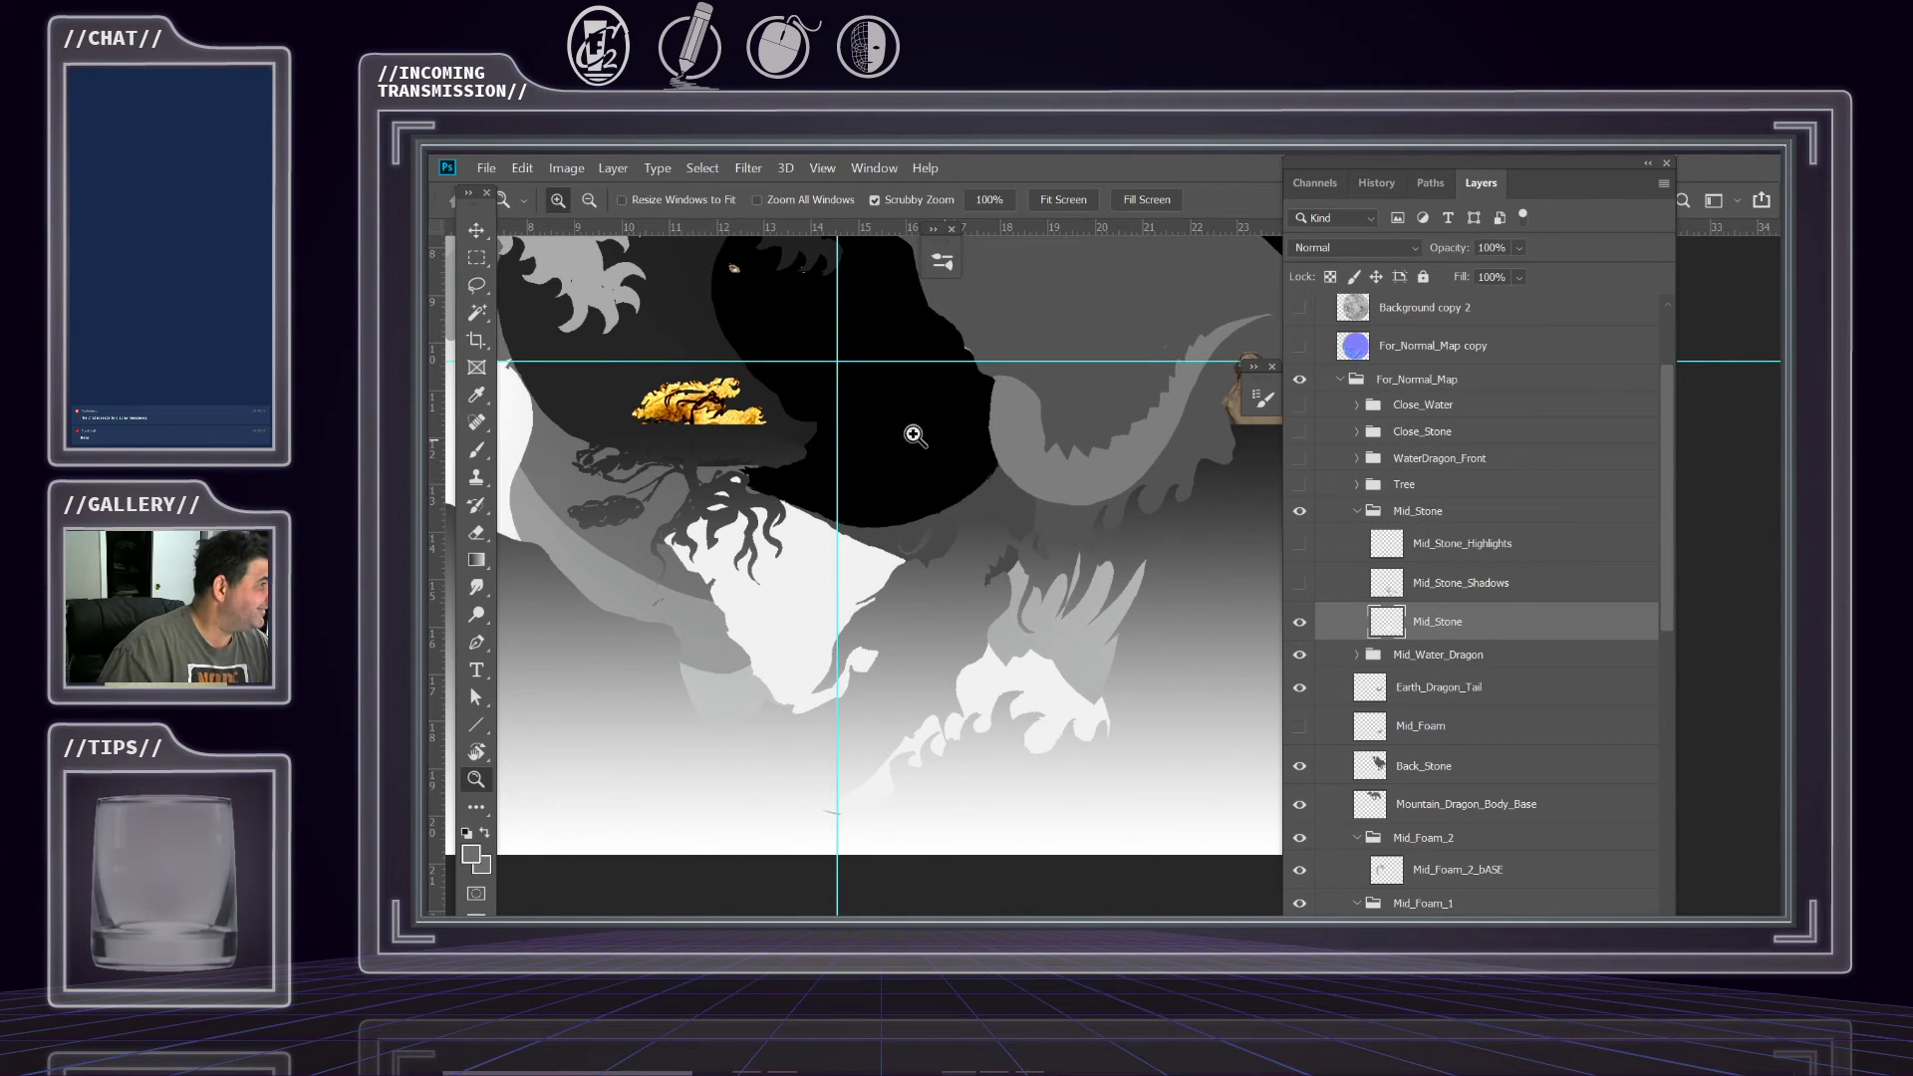
Show the Mid_Stone_Highlights and Mid_Stone_Shadows layers over the lightened stone.
left_click(1300, 544)
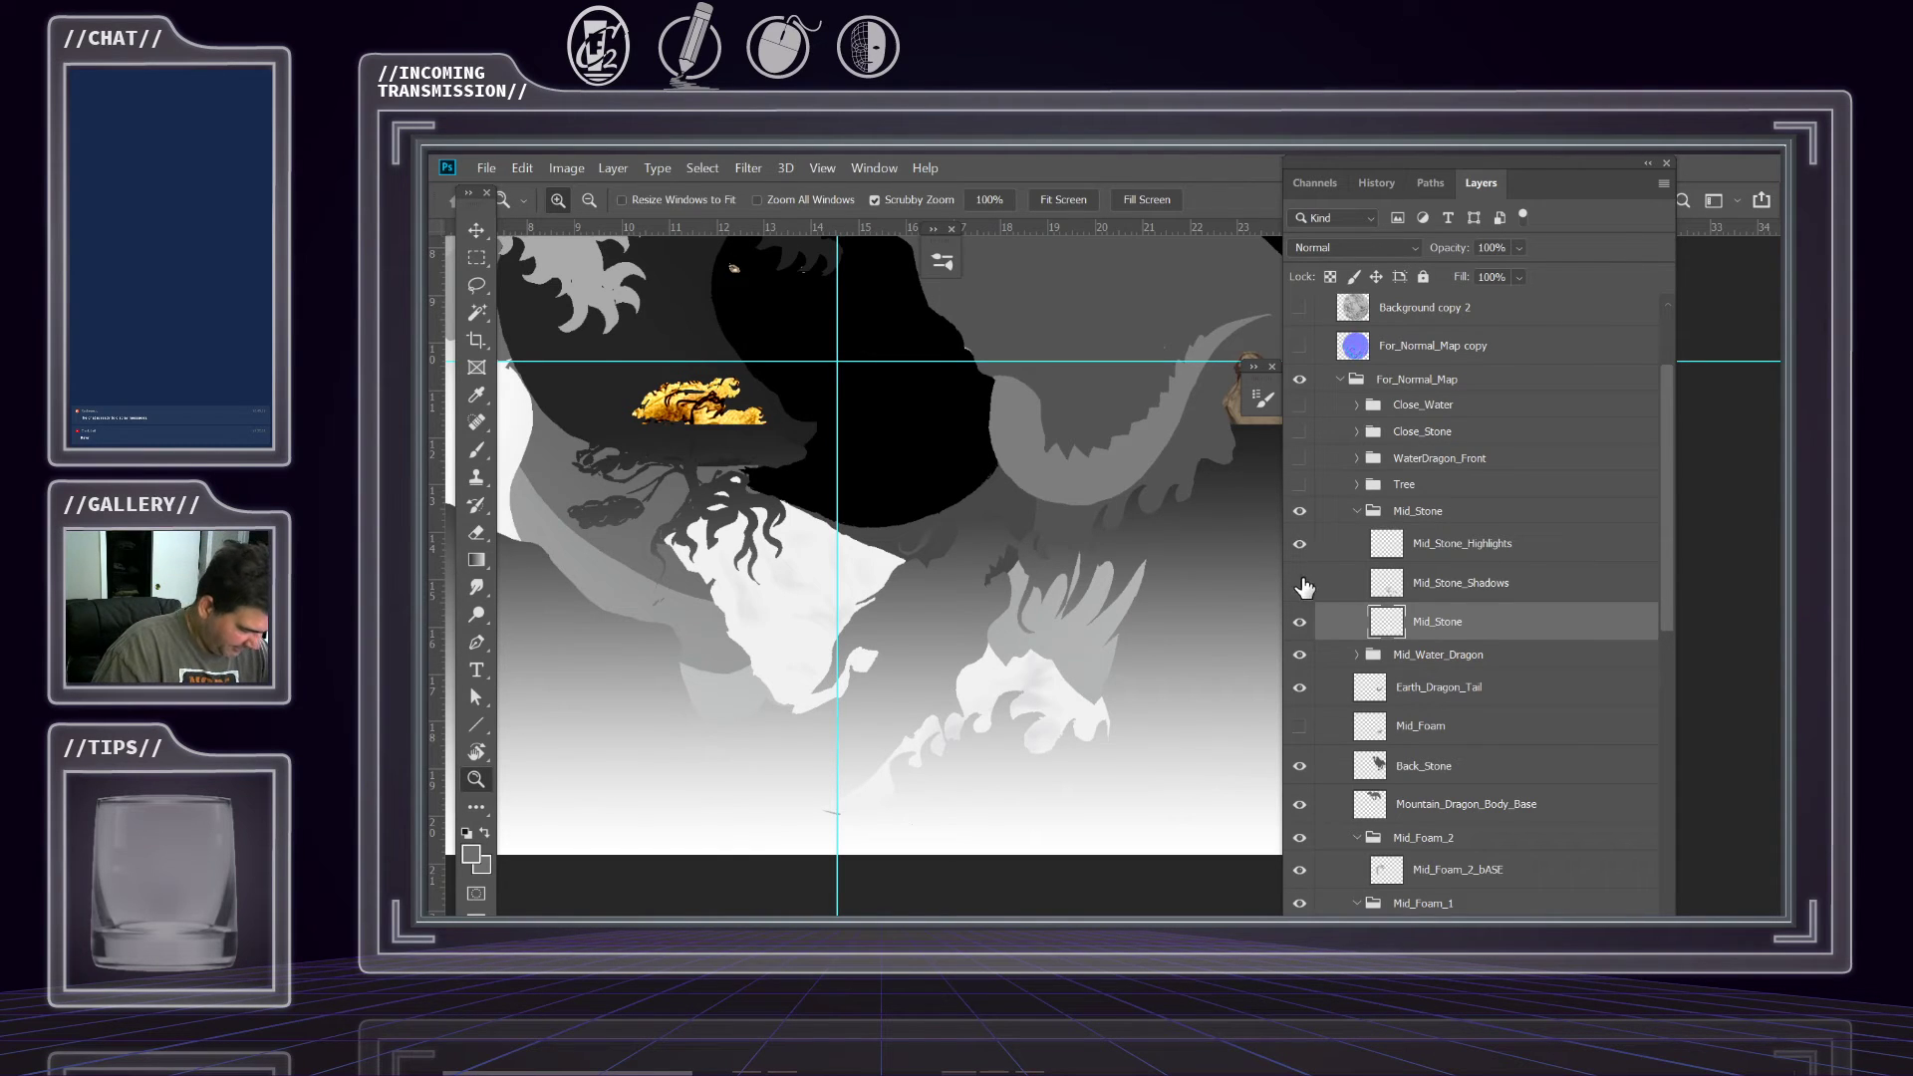
left_click(1299, 583)
left_click_drag(983, 650, 956, 655)
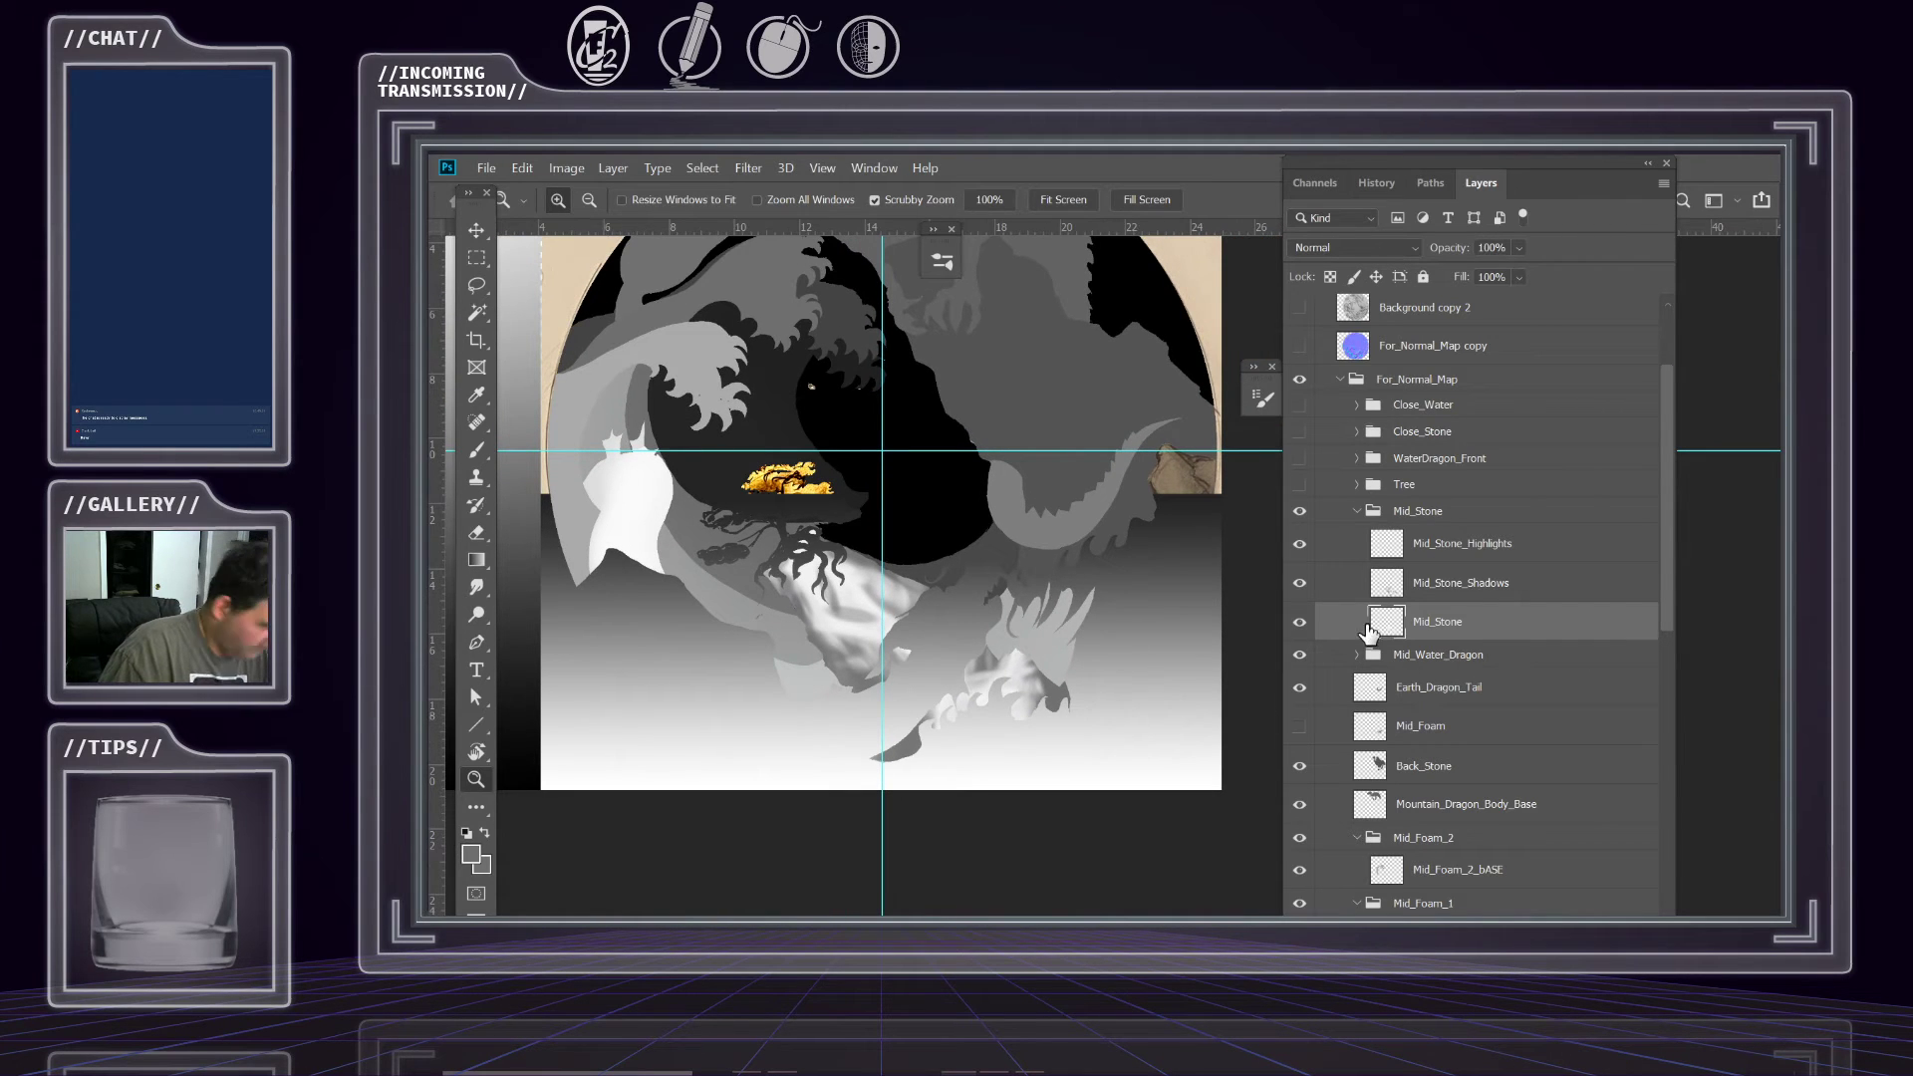
Show the Tree group above the stone and leave it collapsed.
left_click(1357, 486)
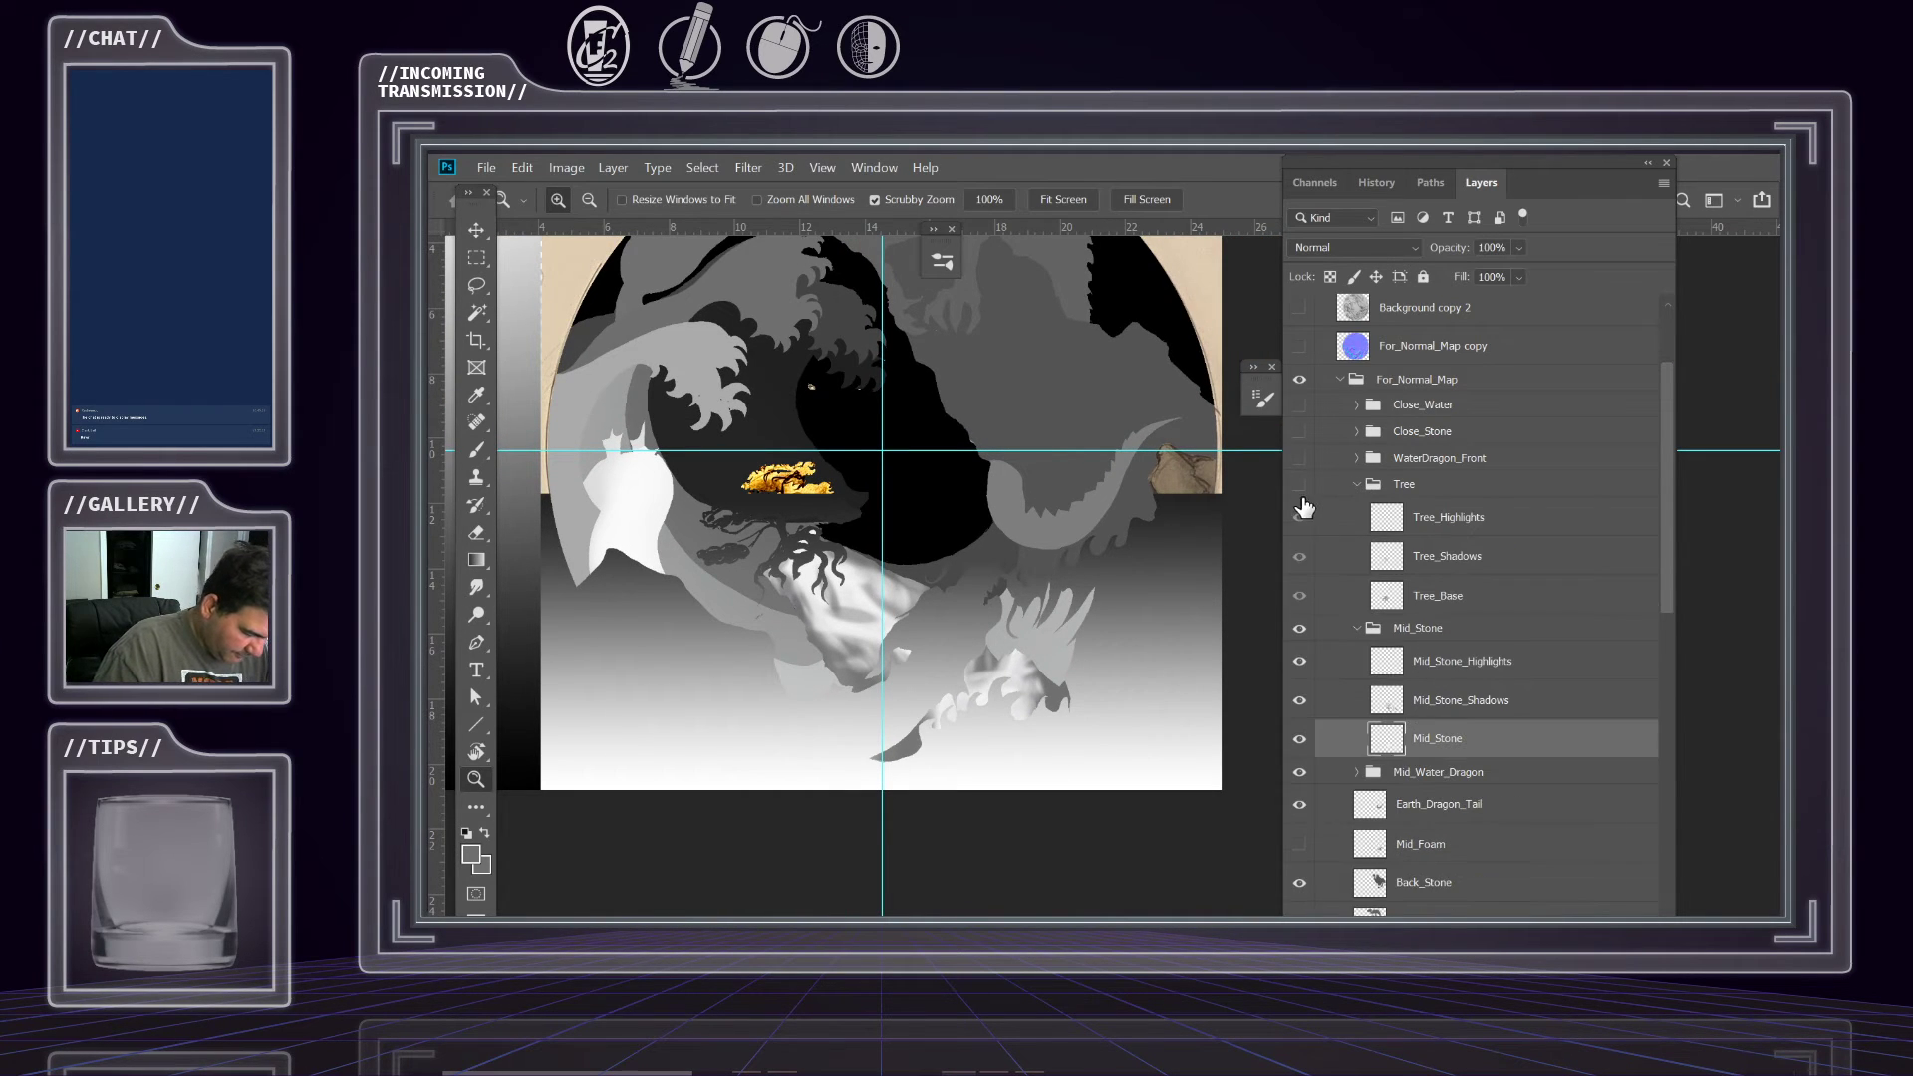
left_click(1299, 485)
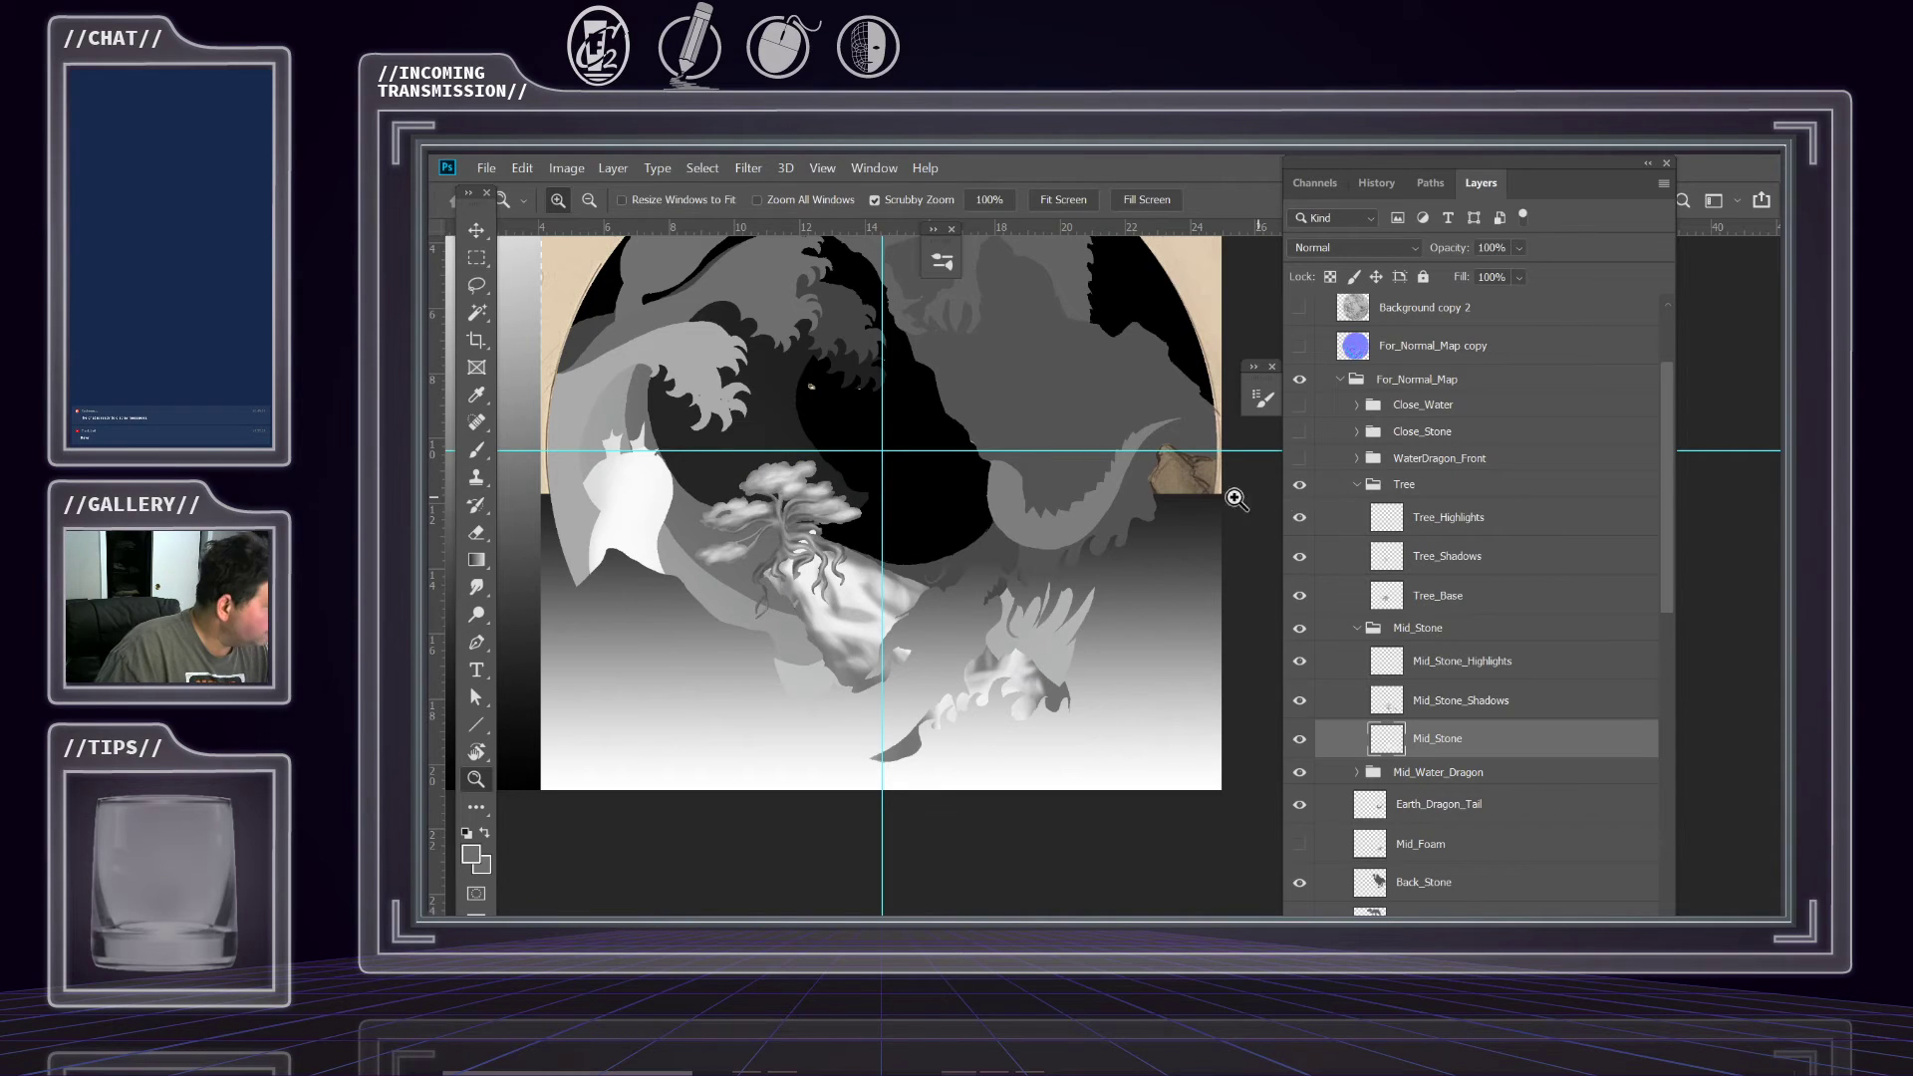
left_click(1357, 485)
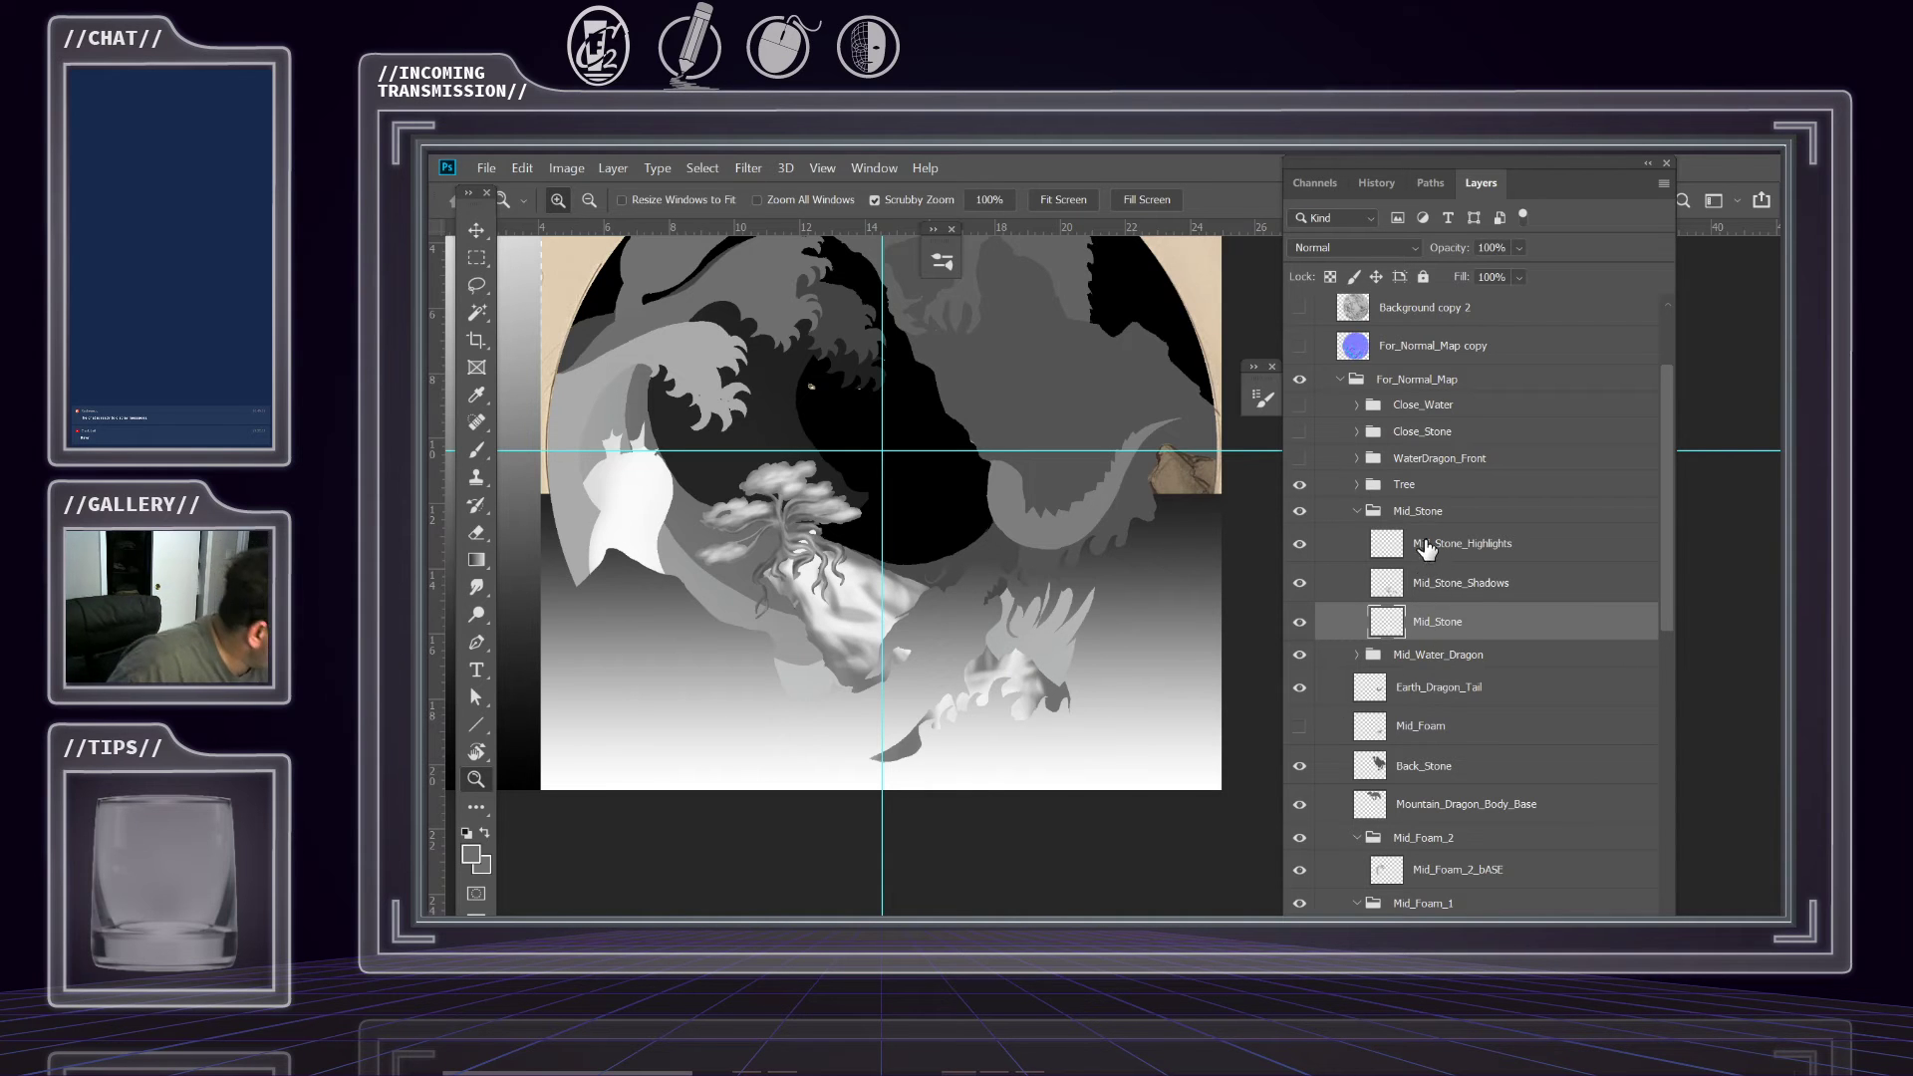
Compare the stone with the Mid_Stone_Shadows layer hidden and shown.
left_click(1444, 586)
left_click(1299, 584)
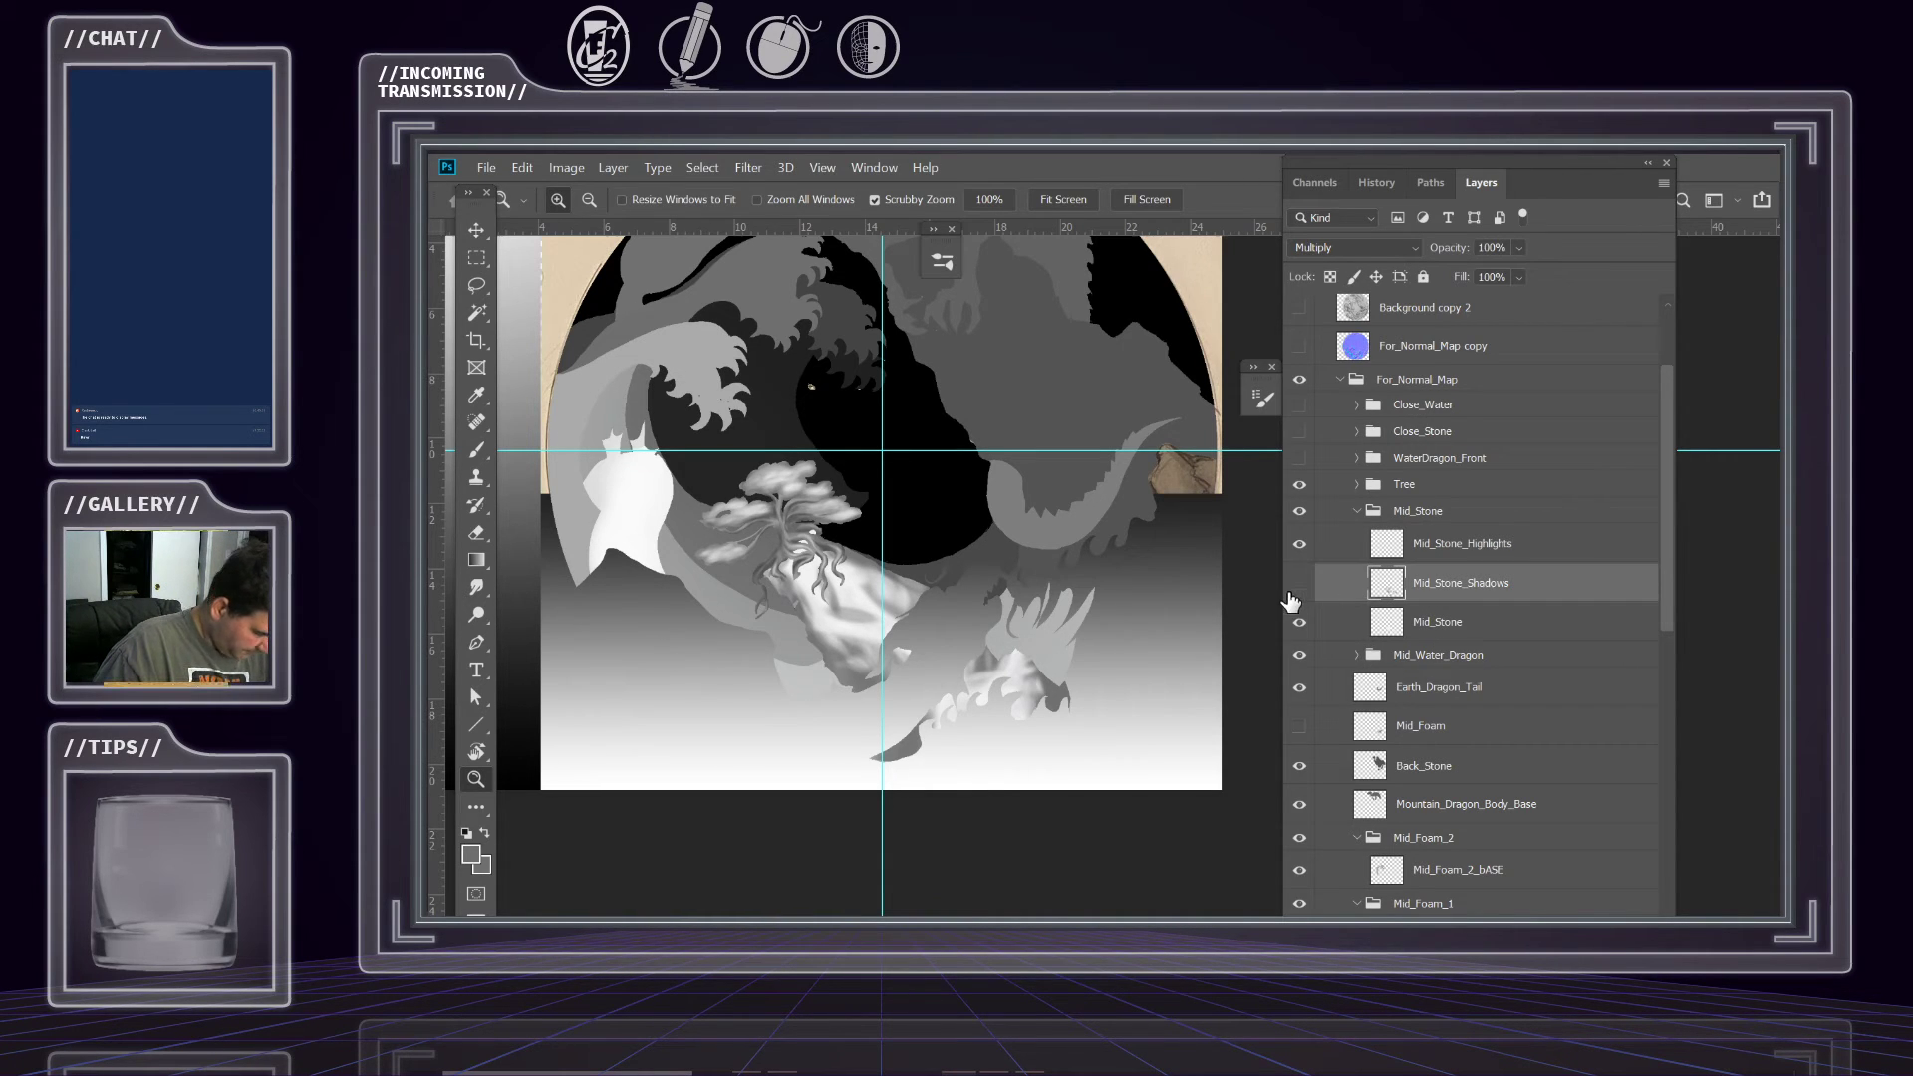
key("shift+alt+m")
left_click(1298, 583)
Set the blend mode of the Mid_Stone_Highlights layer to Multiply.
left_click(1433, 556)
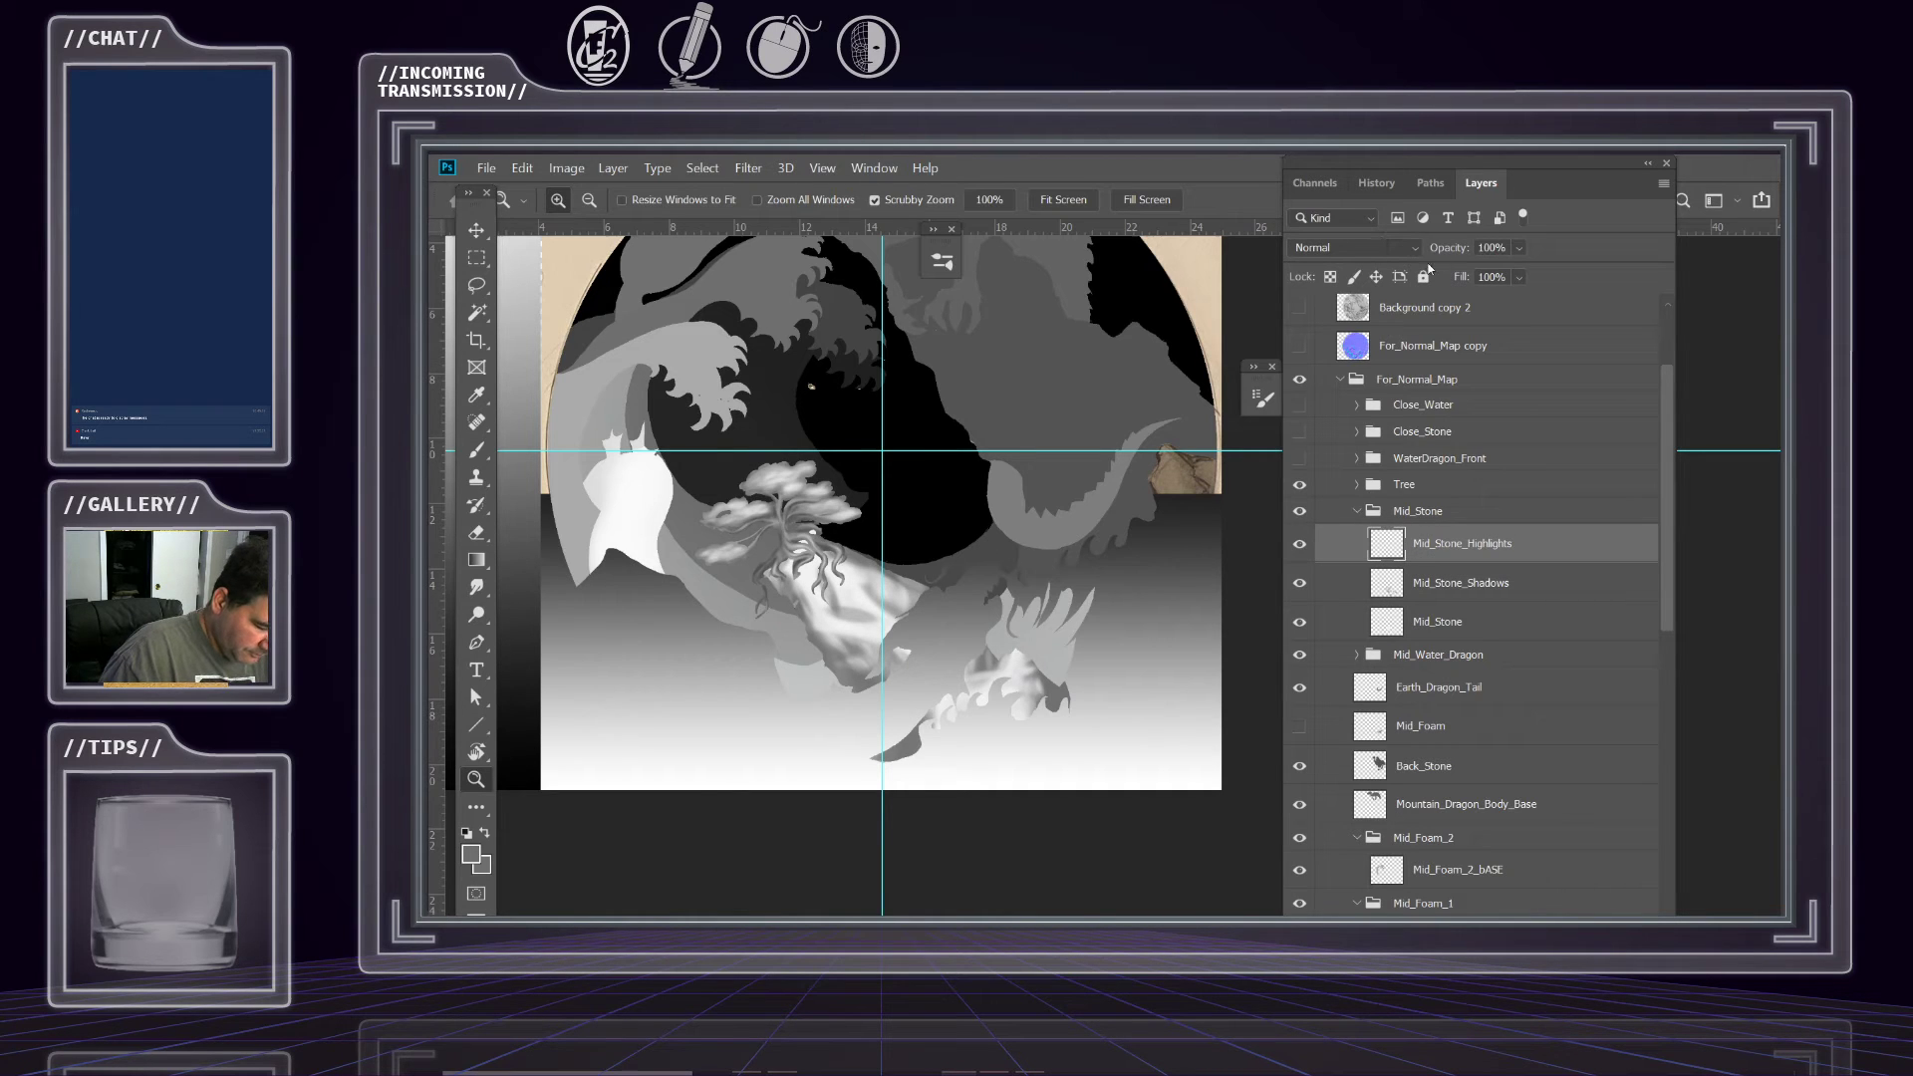
left_click(1522, 280)
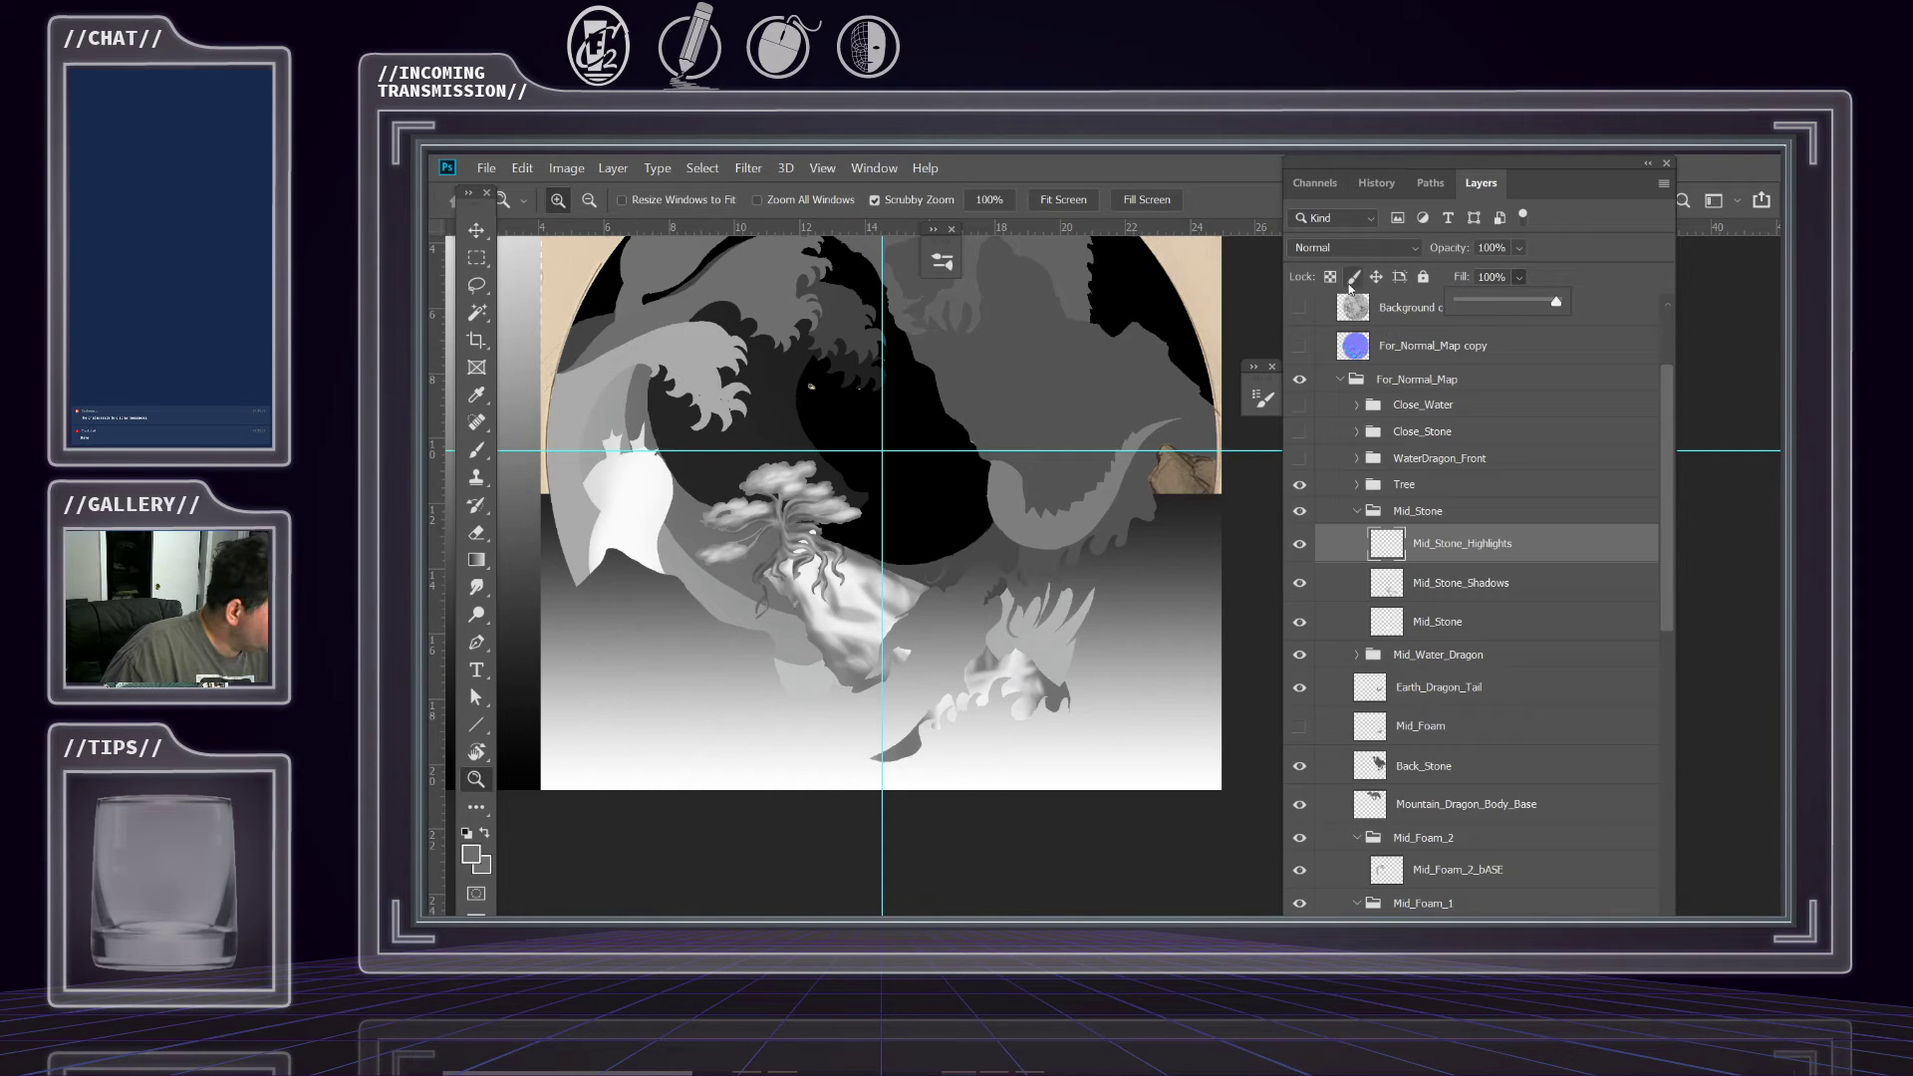
left_click(1345, 250)
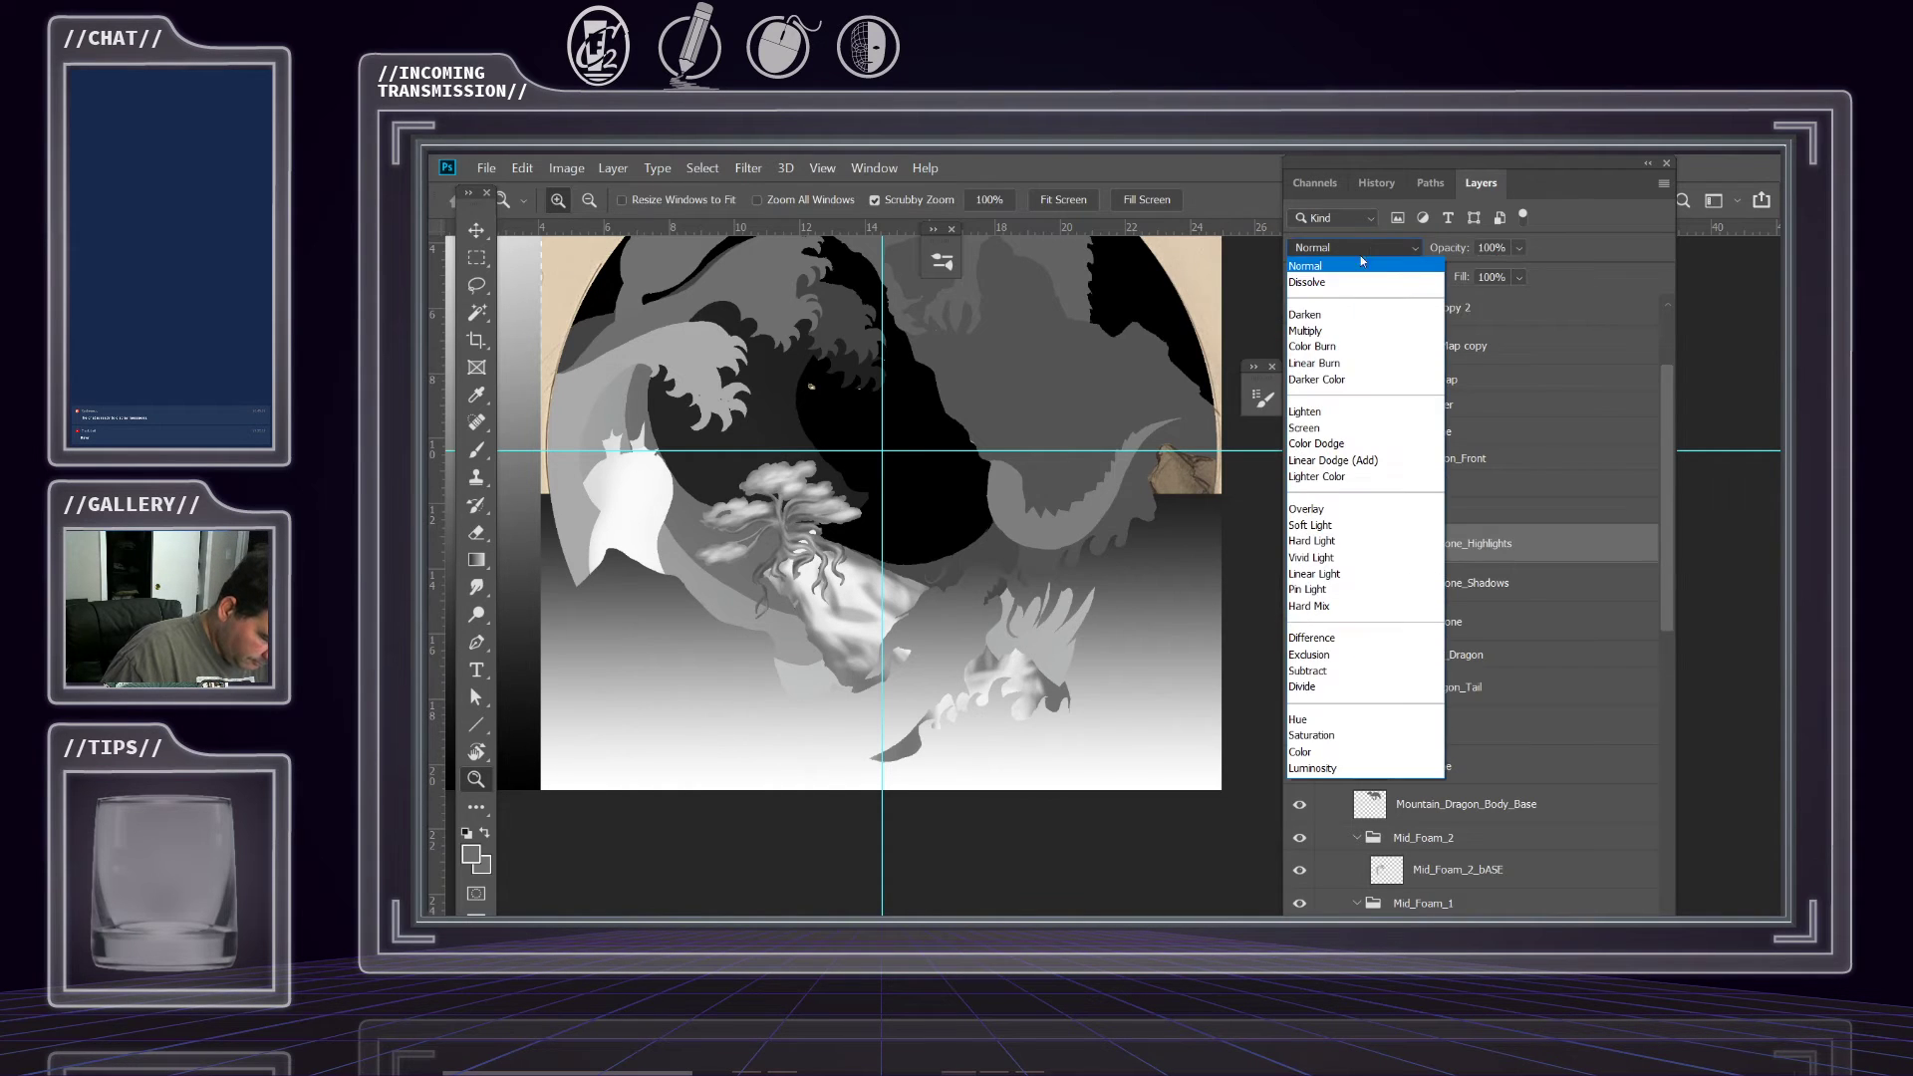
left_click(1343, 332)
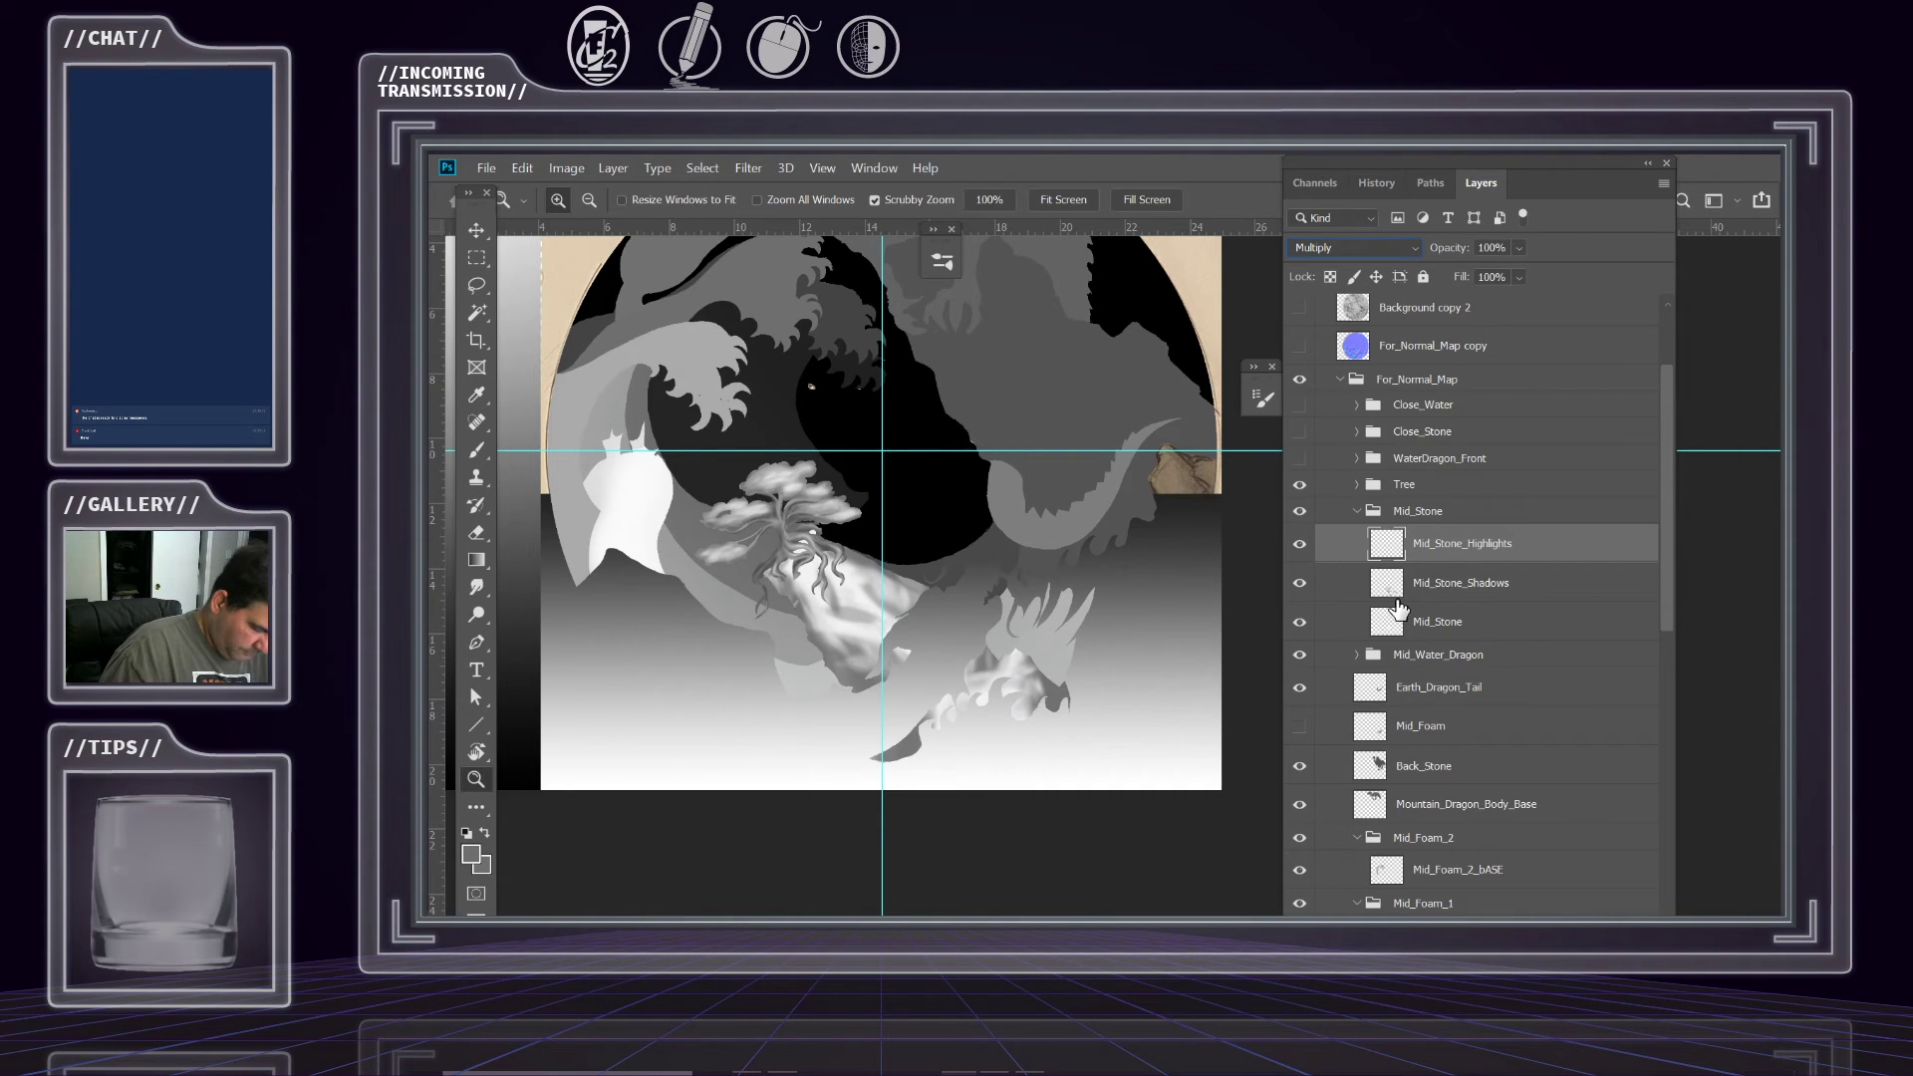
Reduce the fill of the Mid_Stone_Shadows layer to 76% with its blend mode on Multiply, and check the stone and claw.
left_click(1440, 588)
left_click(1355, 247)
left_click(1343, 332)
mouse_move(1528, 301)
left_mouse_down()
mouse_move(1513, 305)
mouse_move(1534, 302)
left_mouse_up()
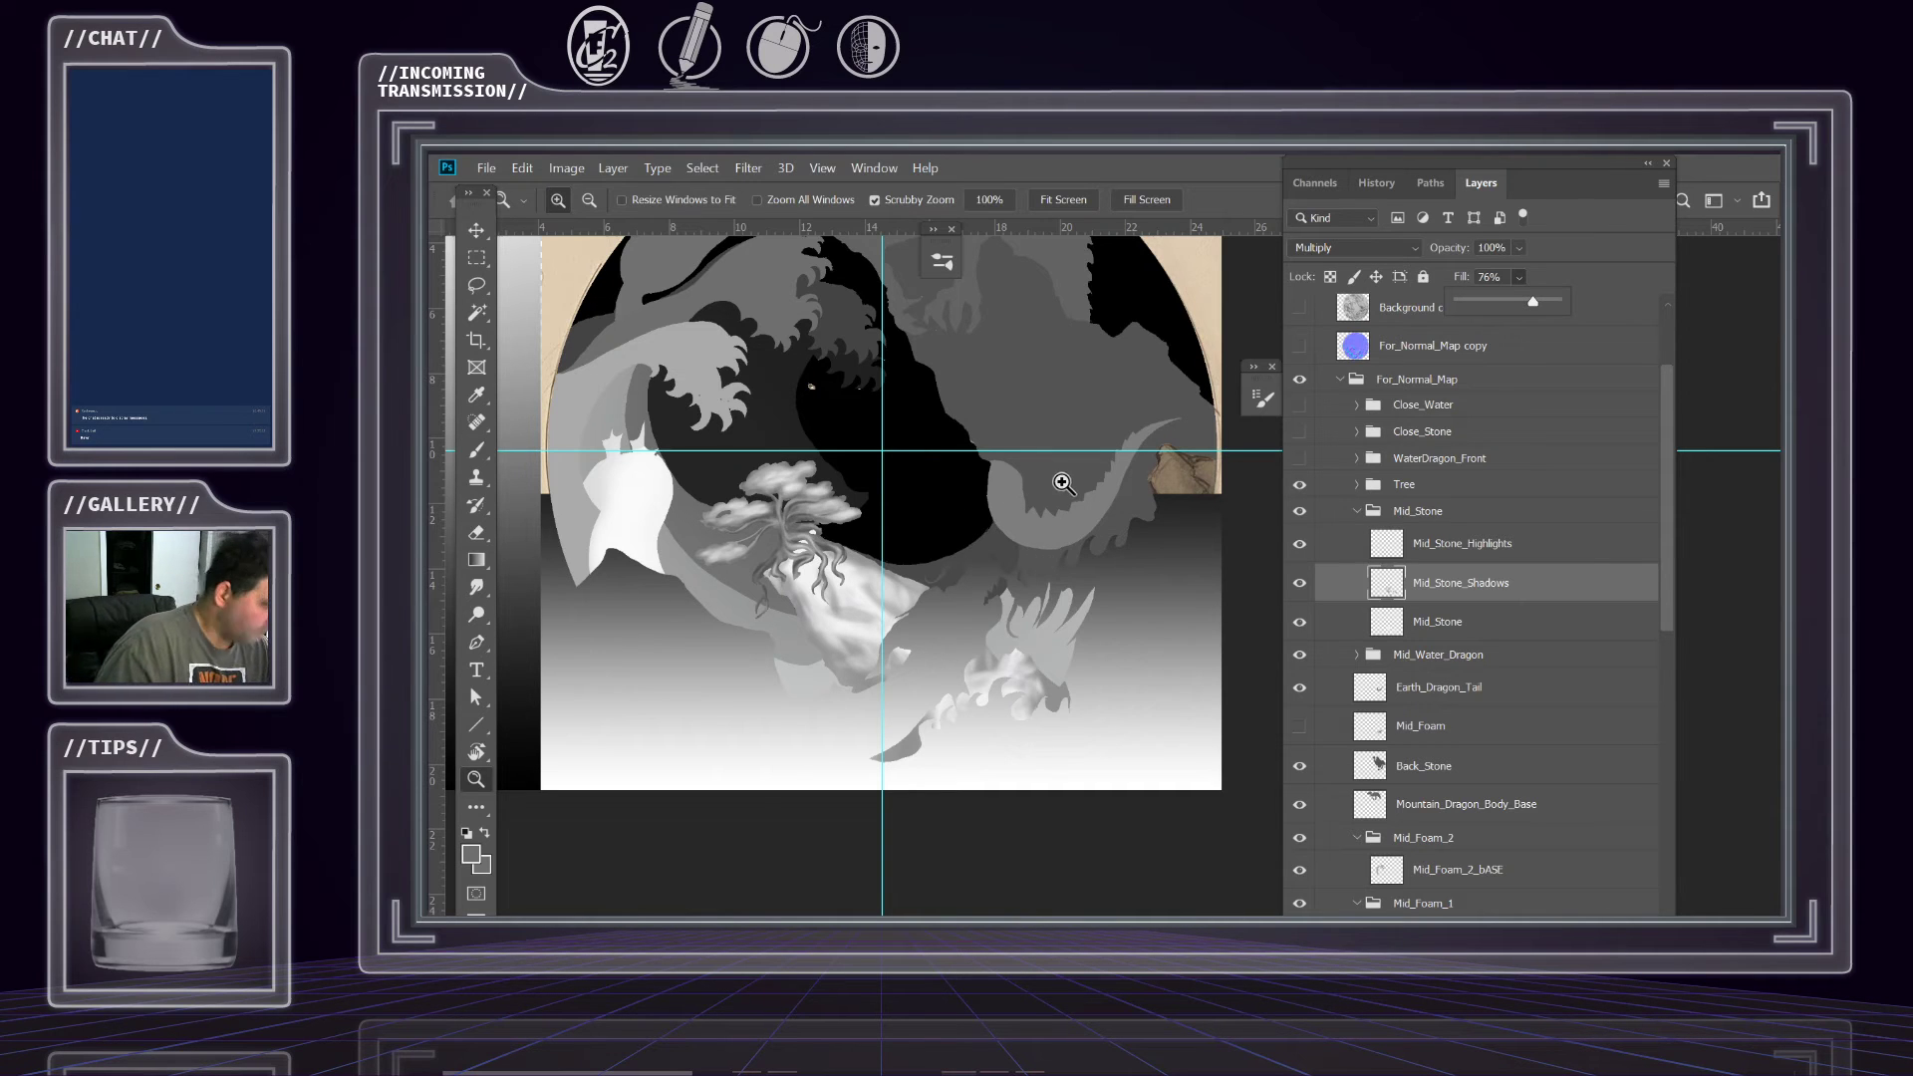
left_click(1048, 616)
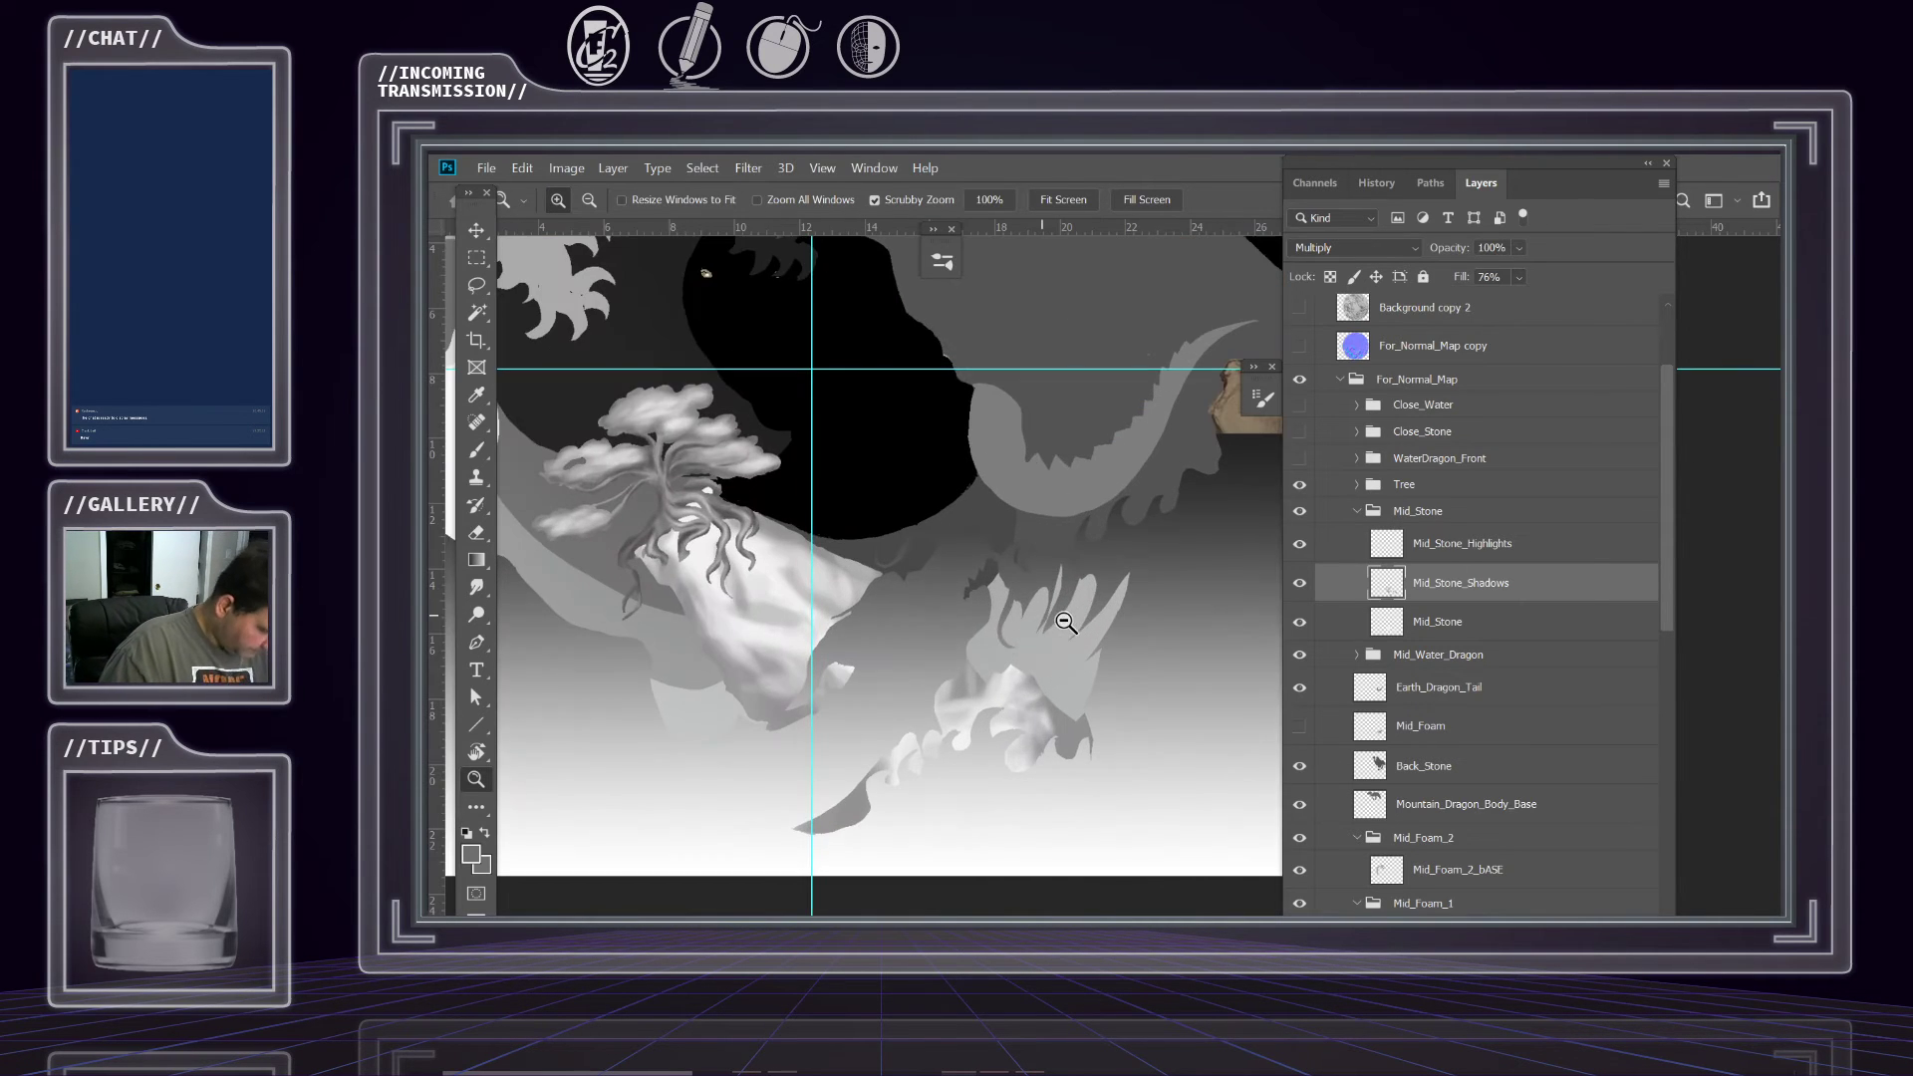
left_click(978, 632)
left_click(1030, 703)
left_click_drag(1054, 643, 1011, 653)
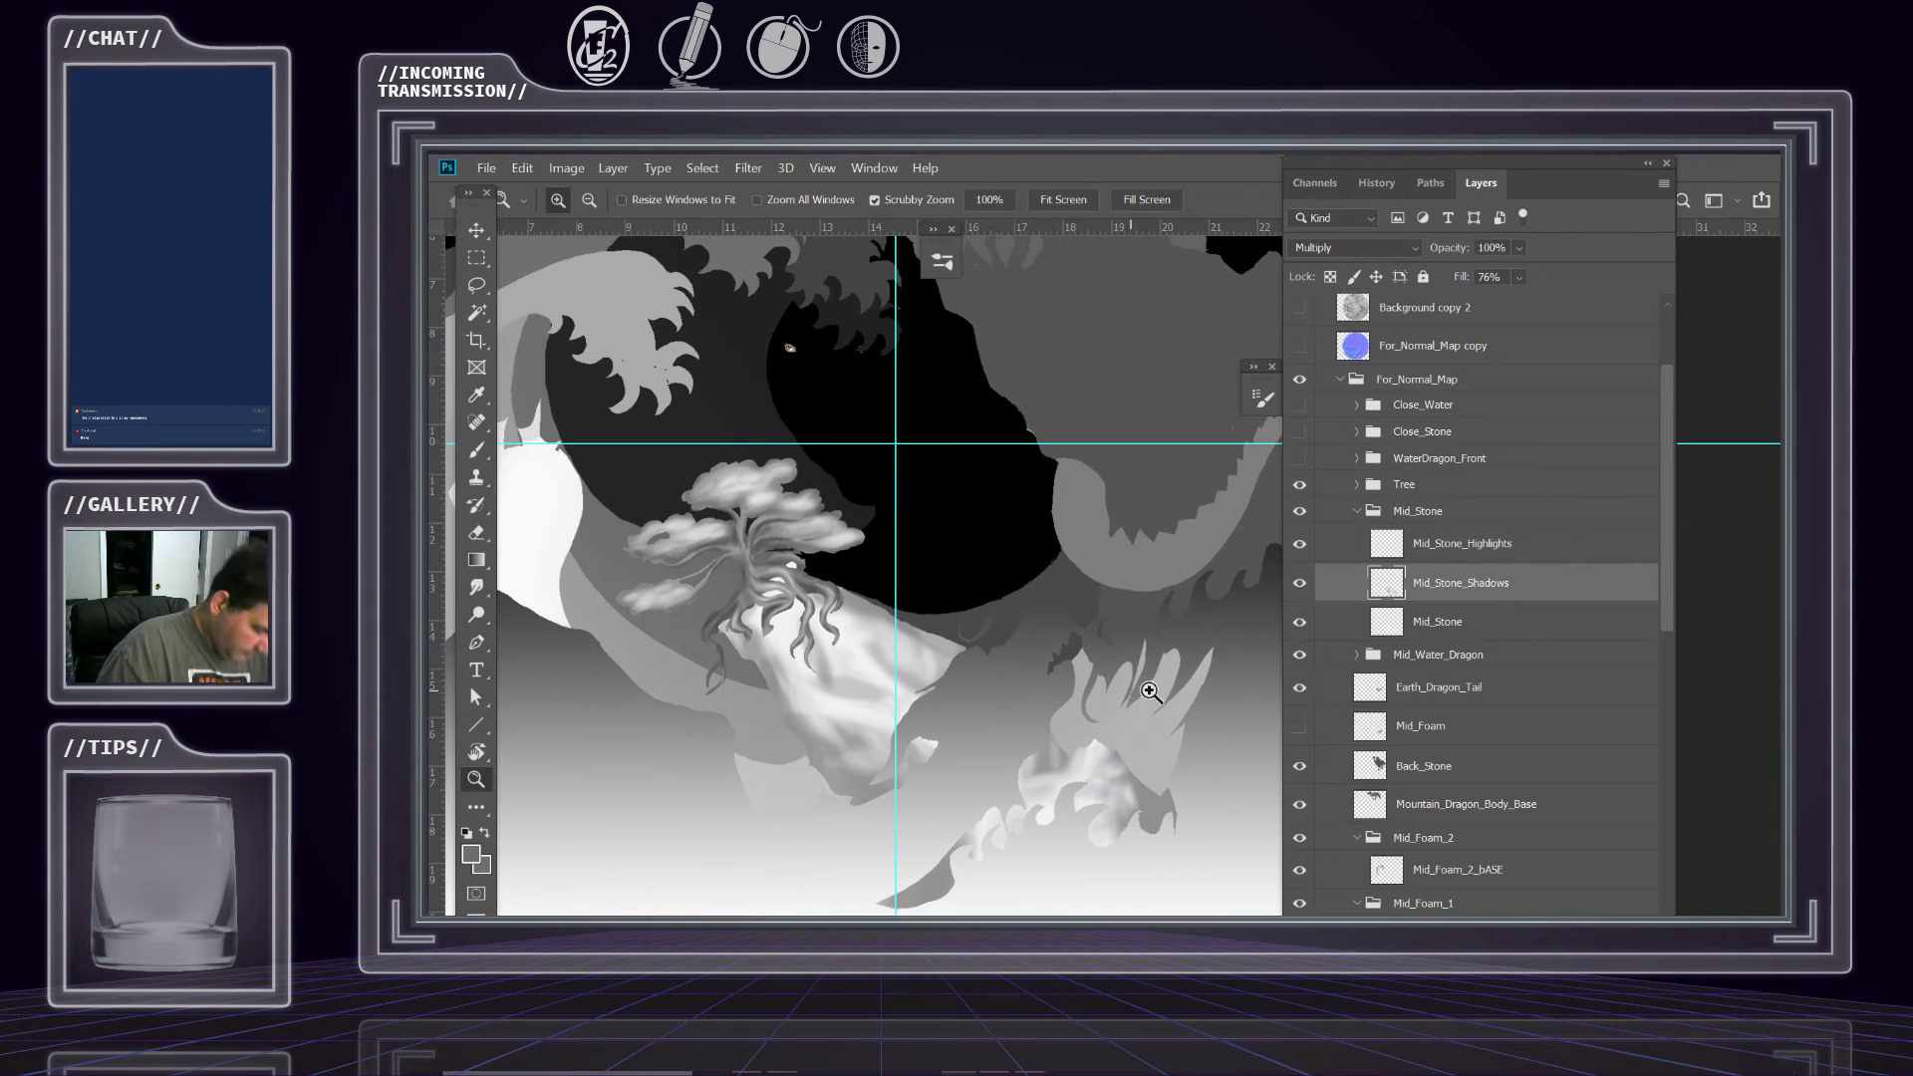
Expand the Tree group, select Tree_Base and hide the Tree_Shadows and Tree_Highlights layers to isolate the base.
left_click(1358, 485)
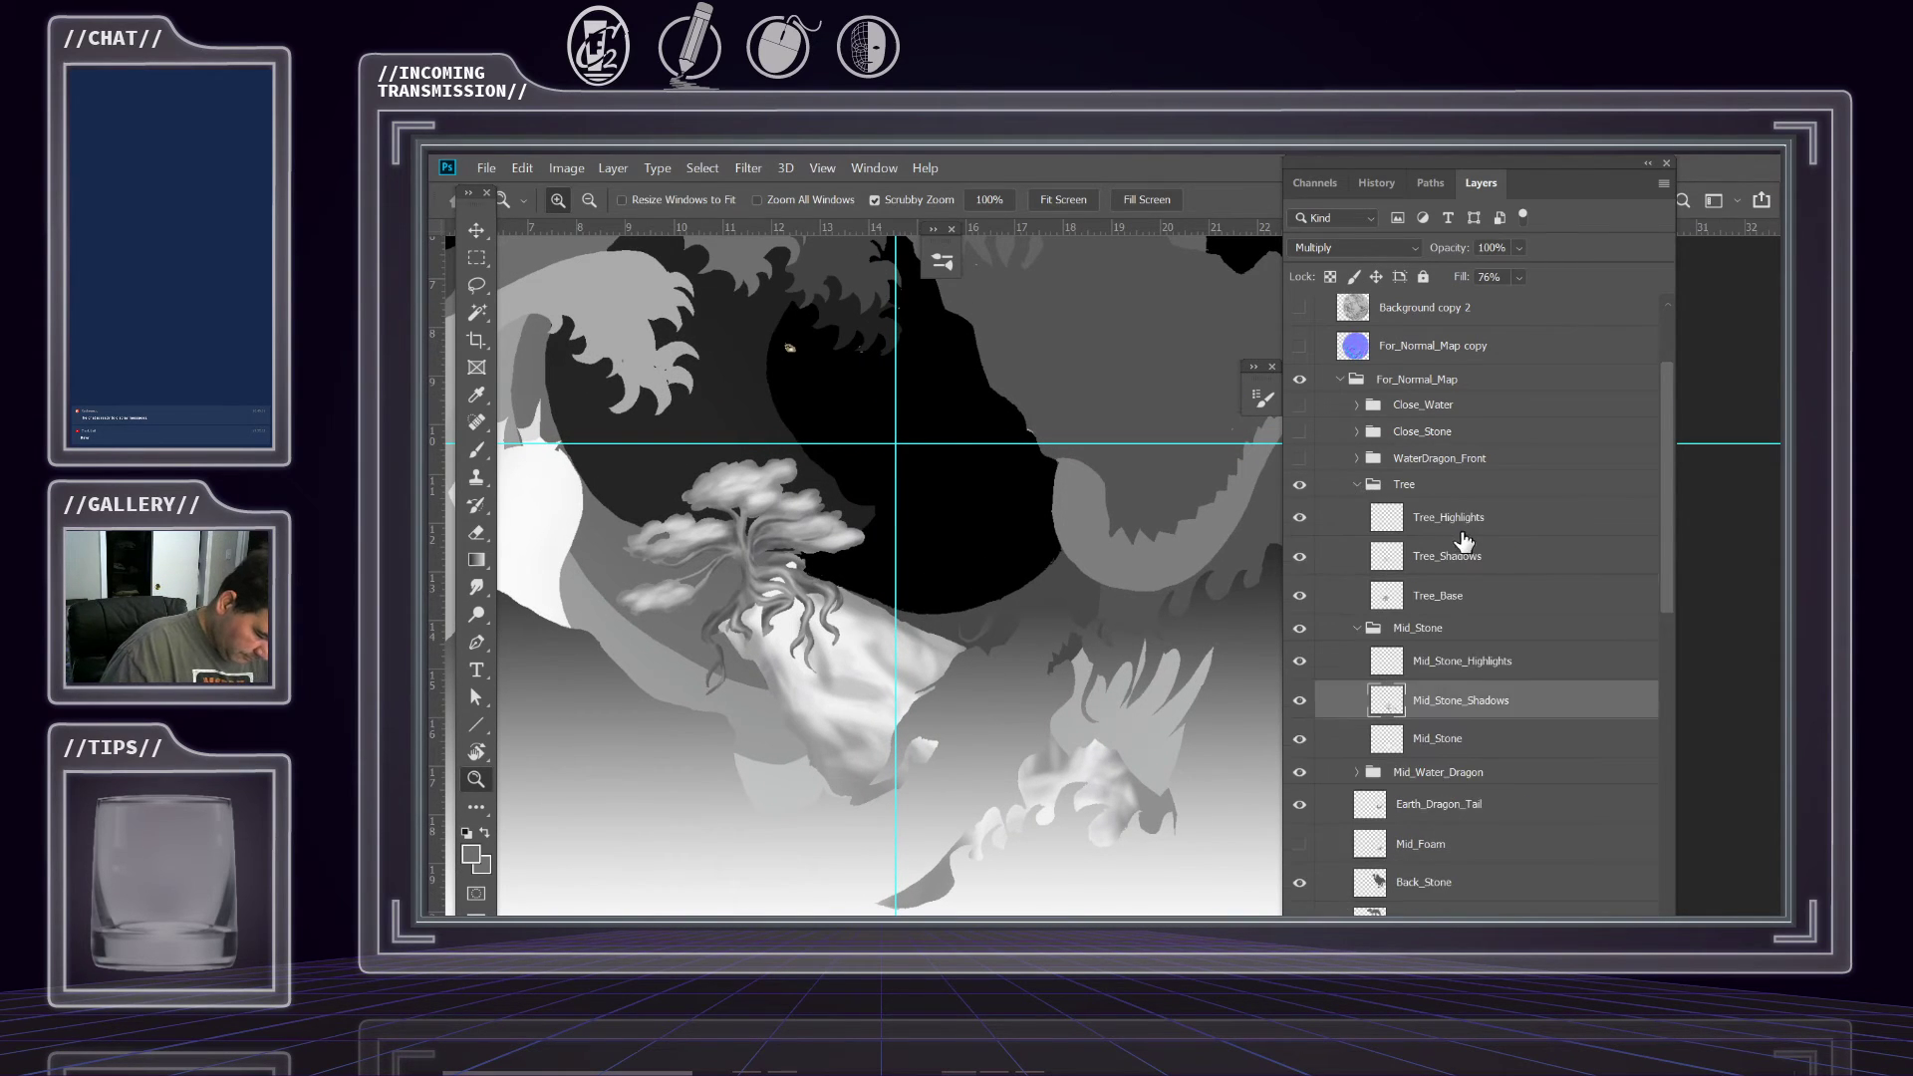
left_click(1440, 596)
left_click(1299, 596)
left_click(1299, 596)
left_click(1299, 556)
left_click(1299, 517)
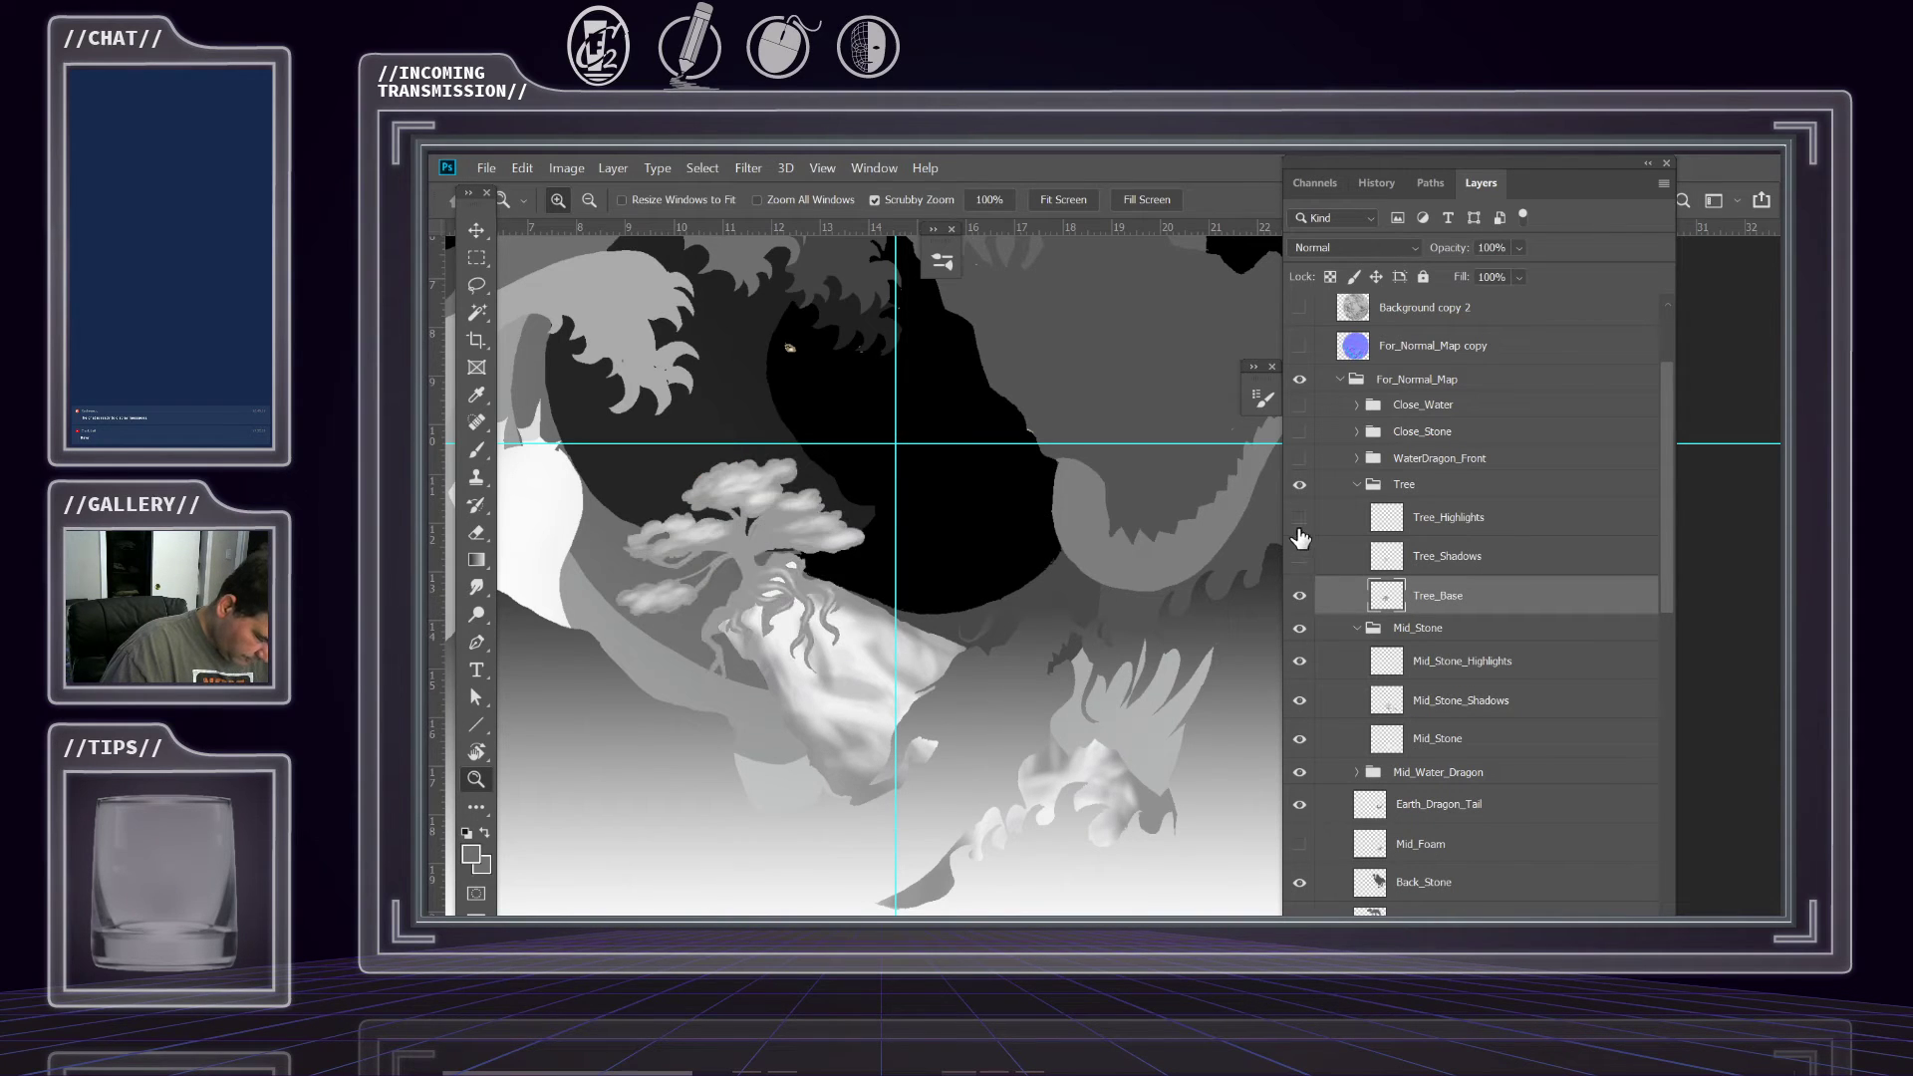
left_click(1299, 598)
left_click(1300, 598)
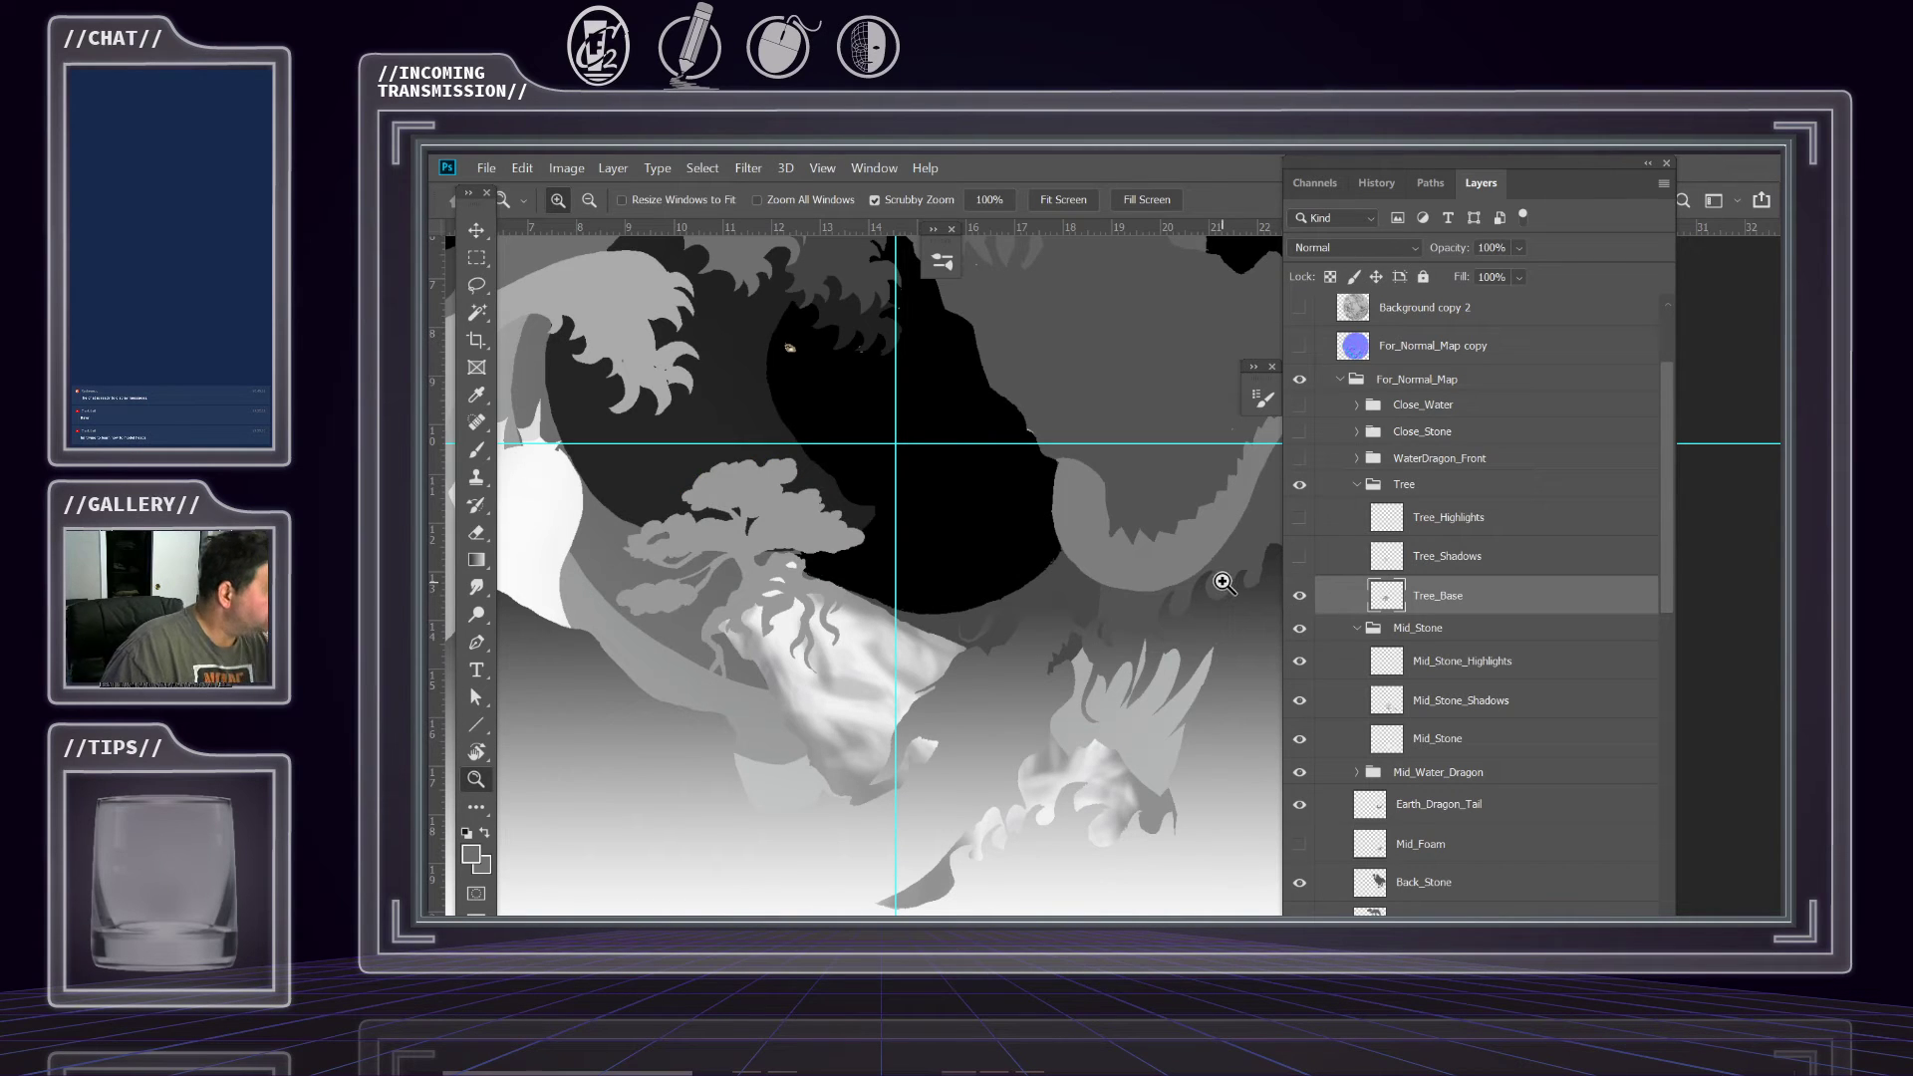
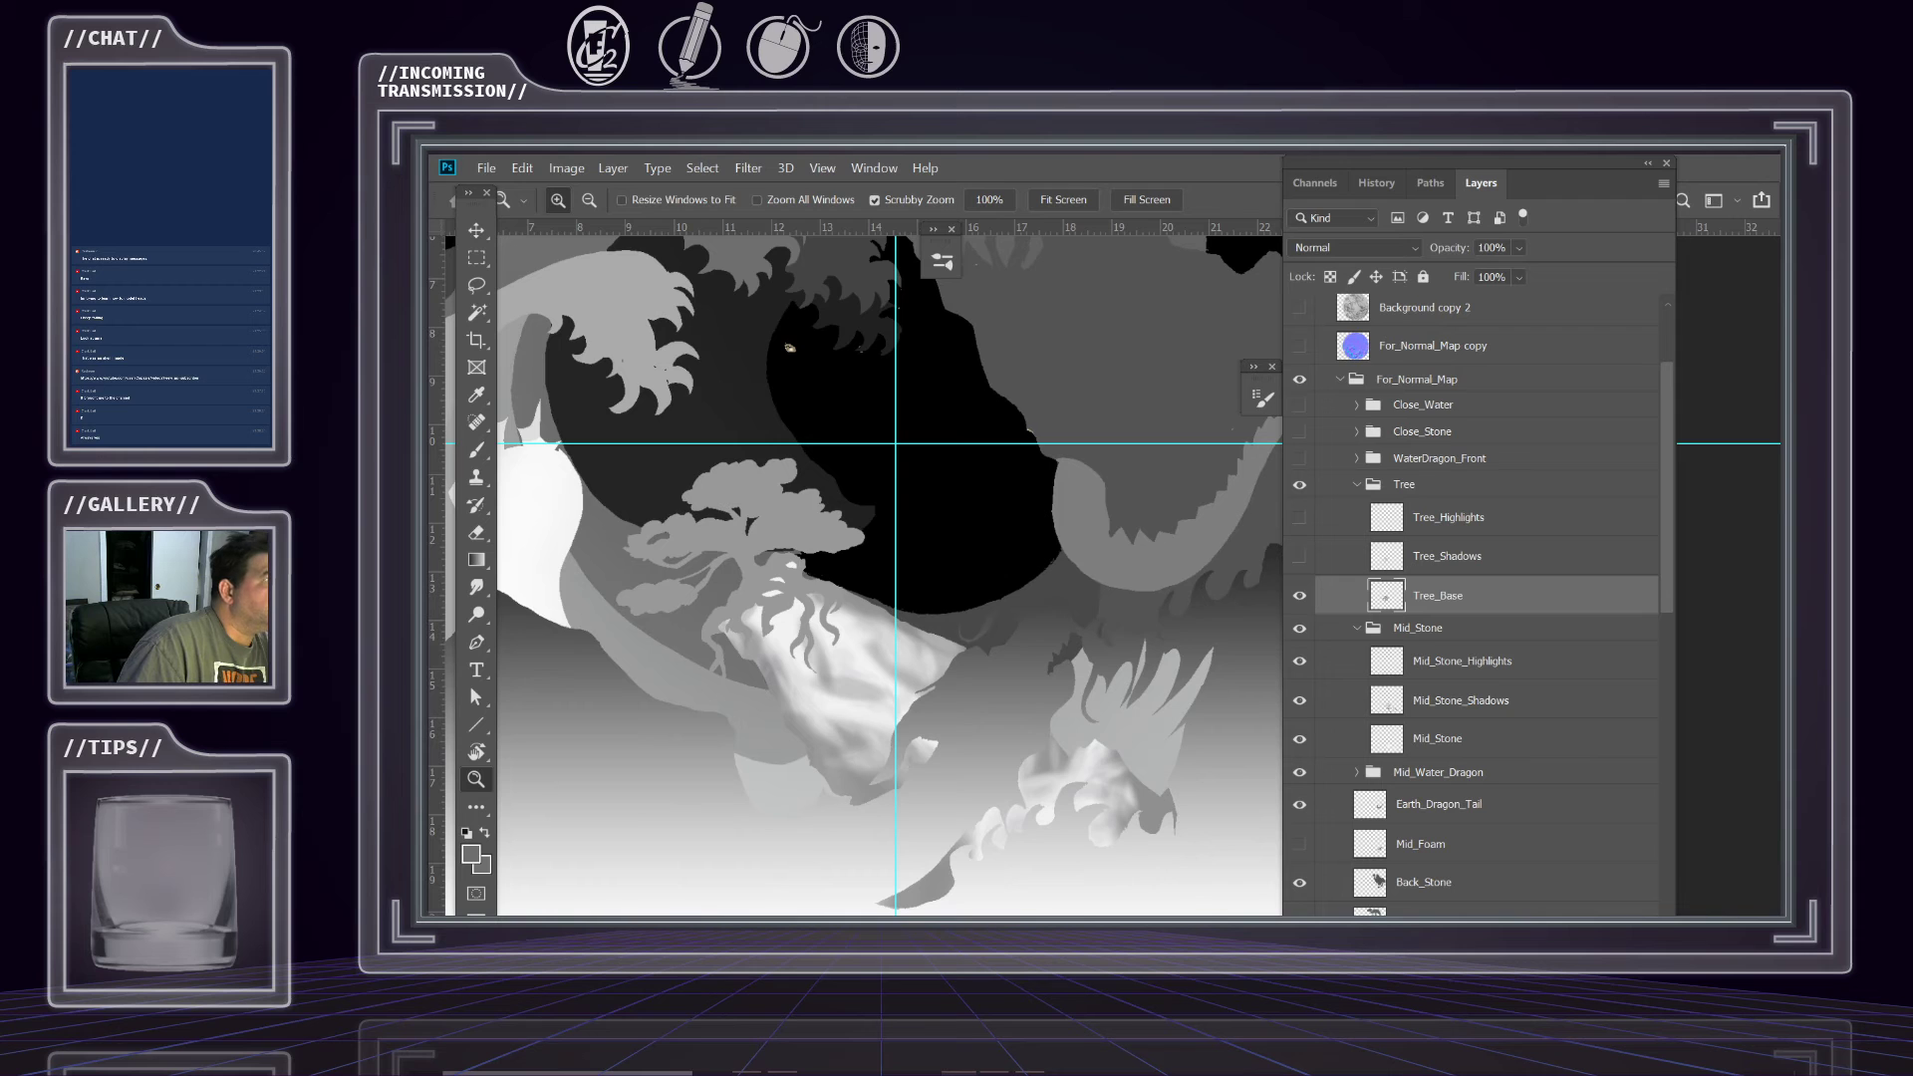
Switch to the Outlook mail window, view the green alien head image enlarged, close the preview and return to Photoshop.
key("alt+Tab")
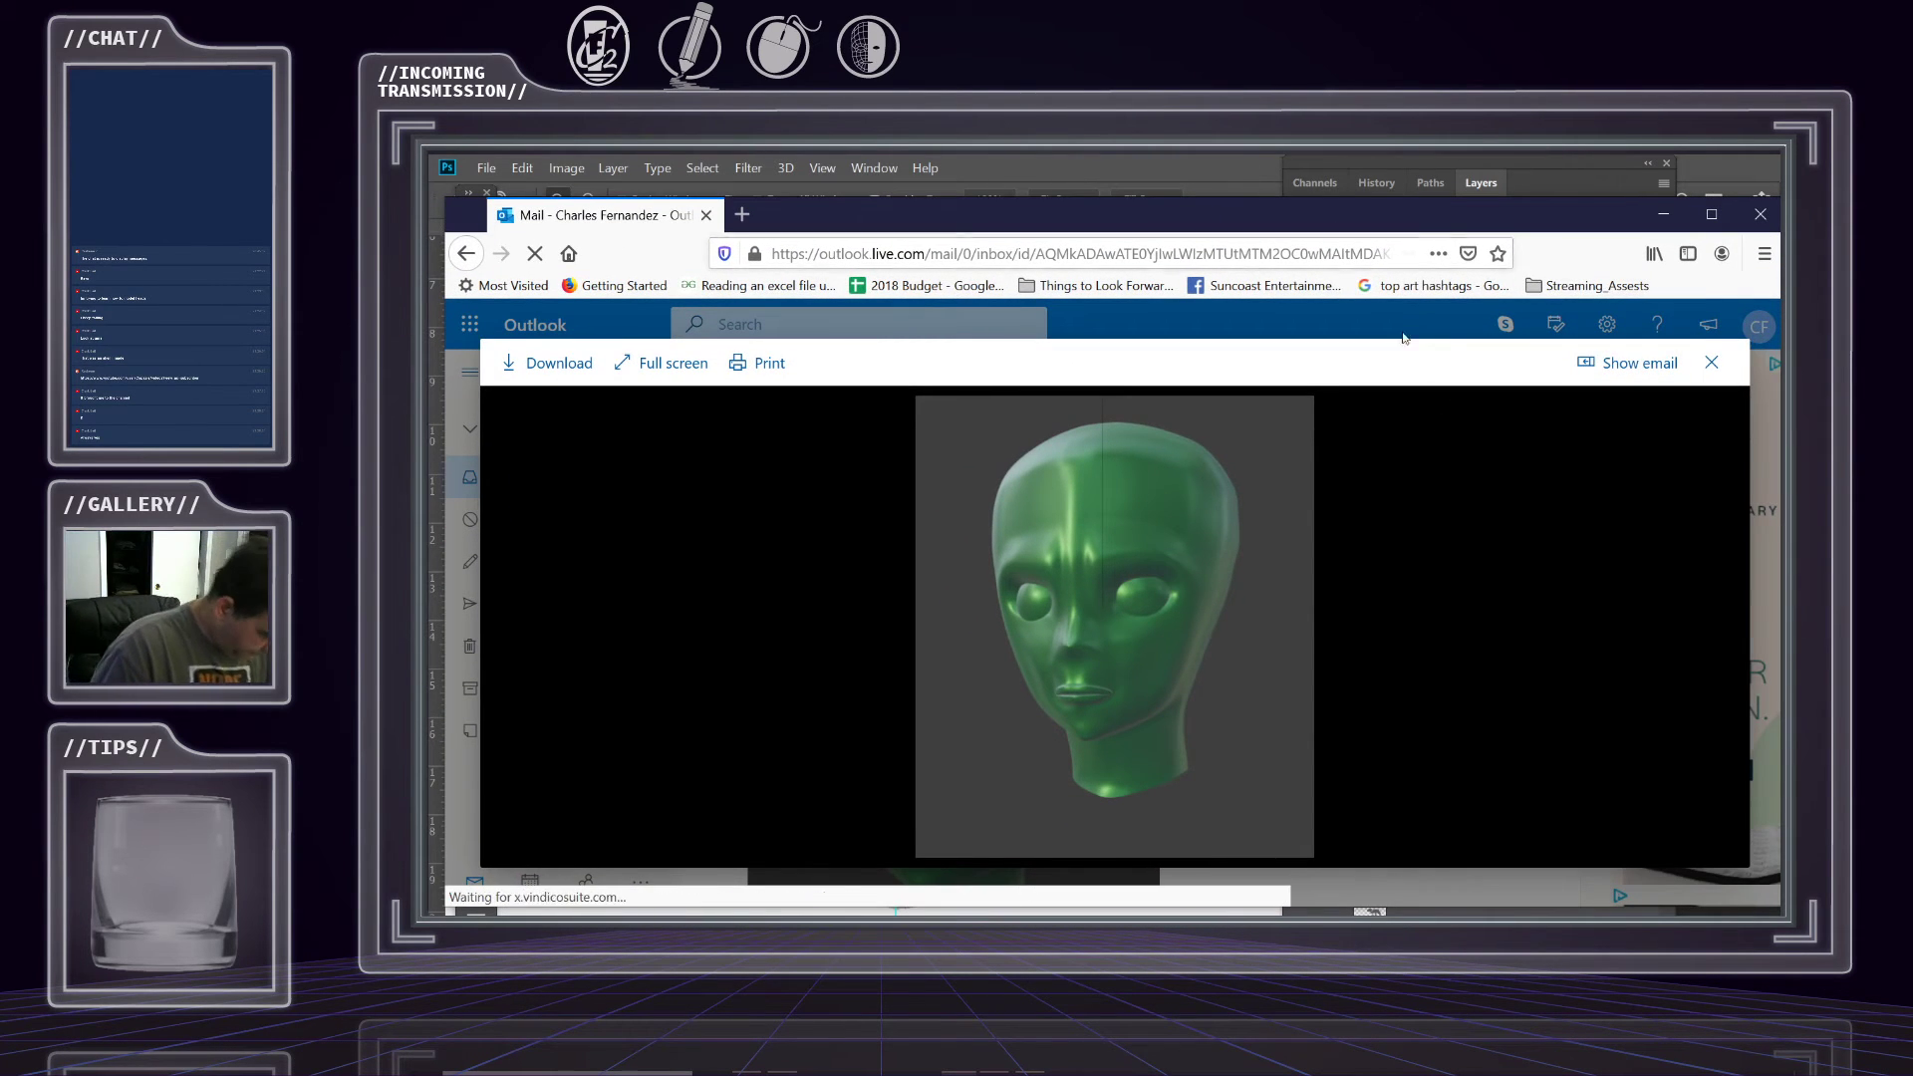
left_click(1712, 215)
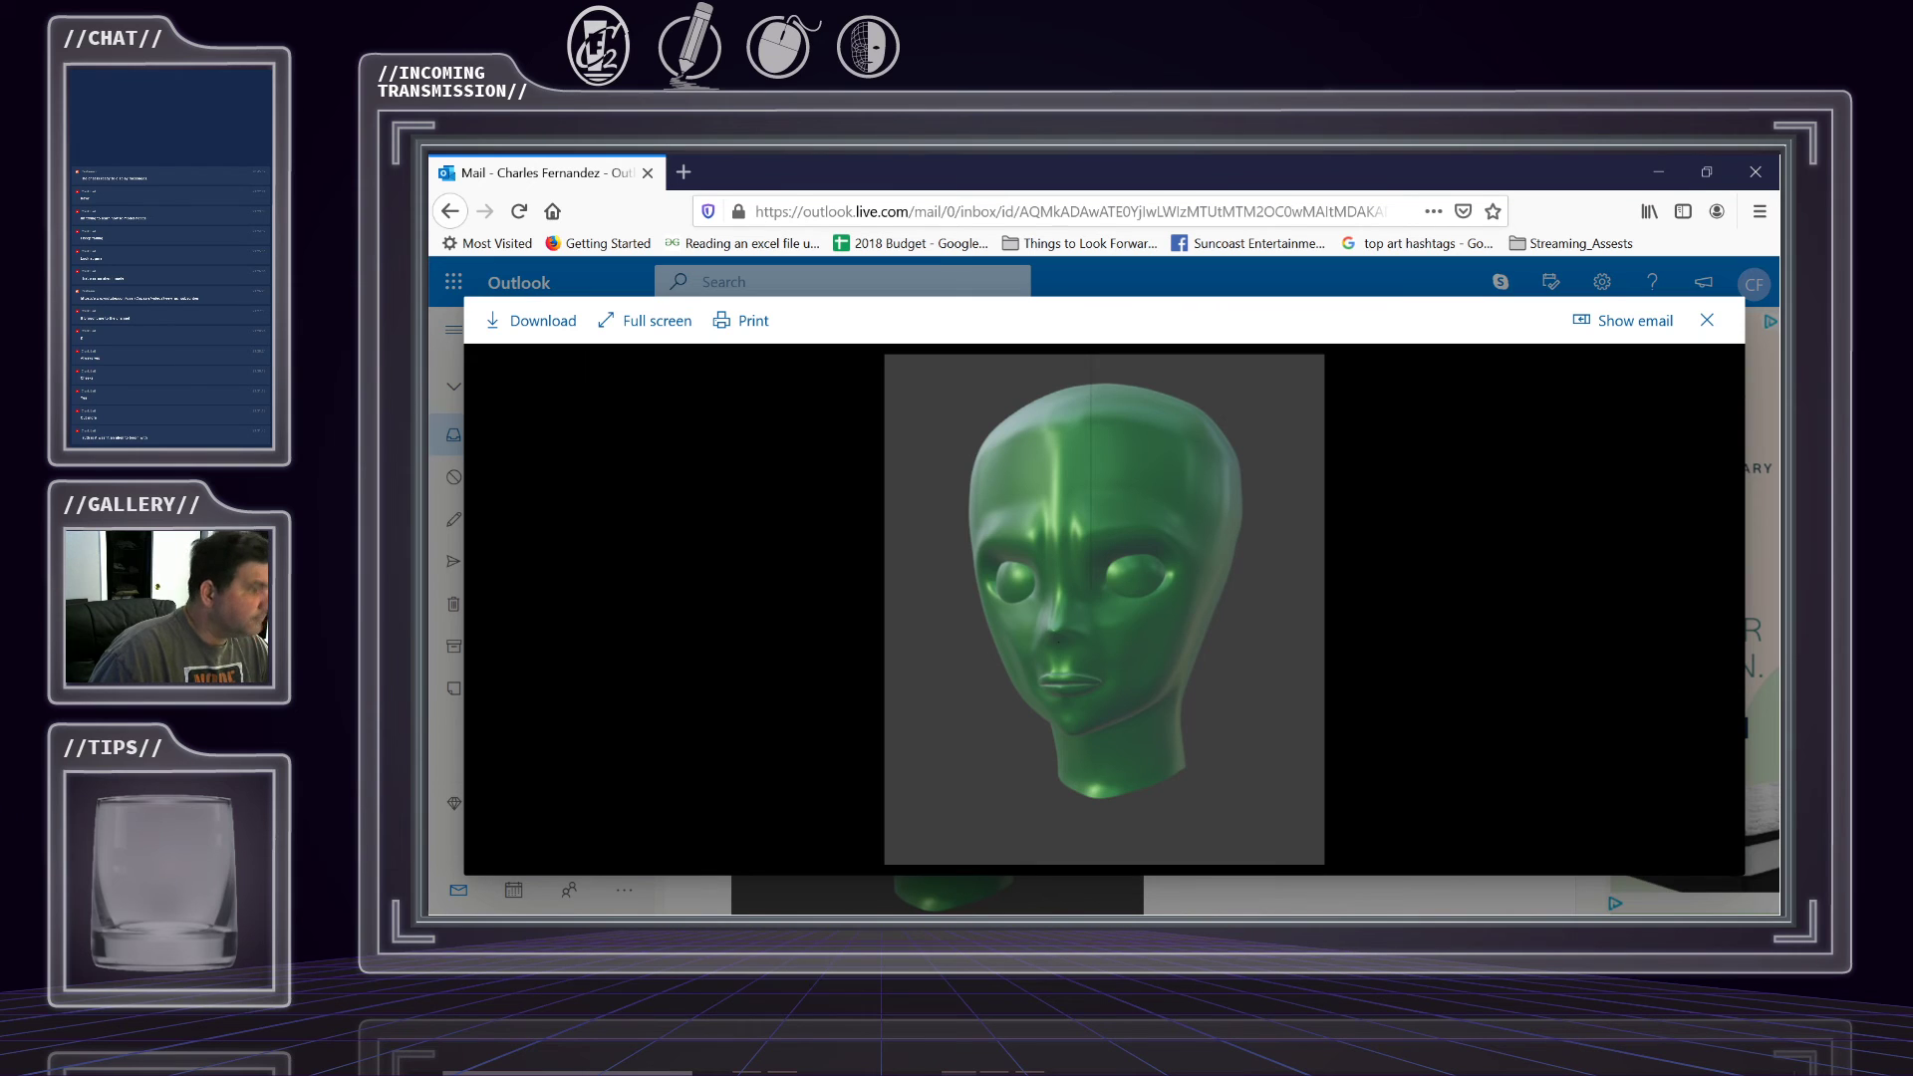
left_click(1707, 320)
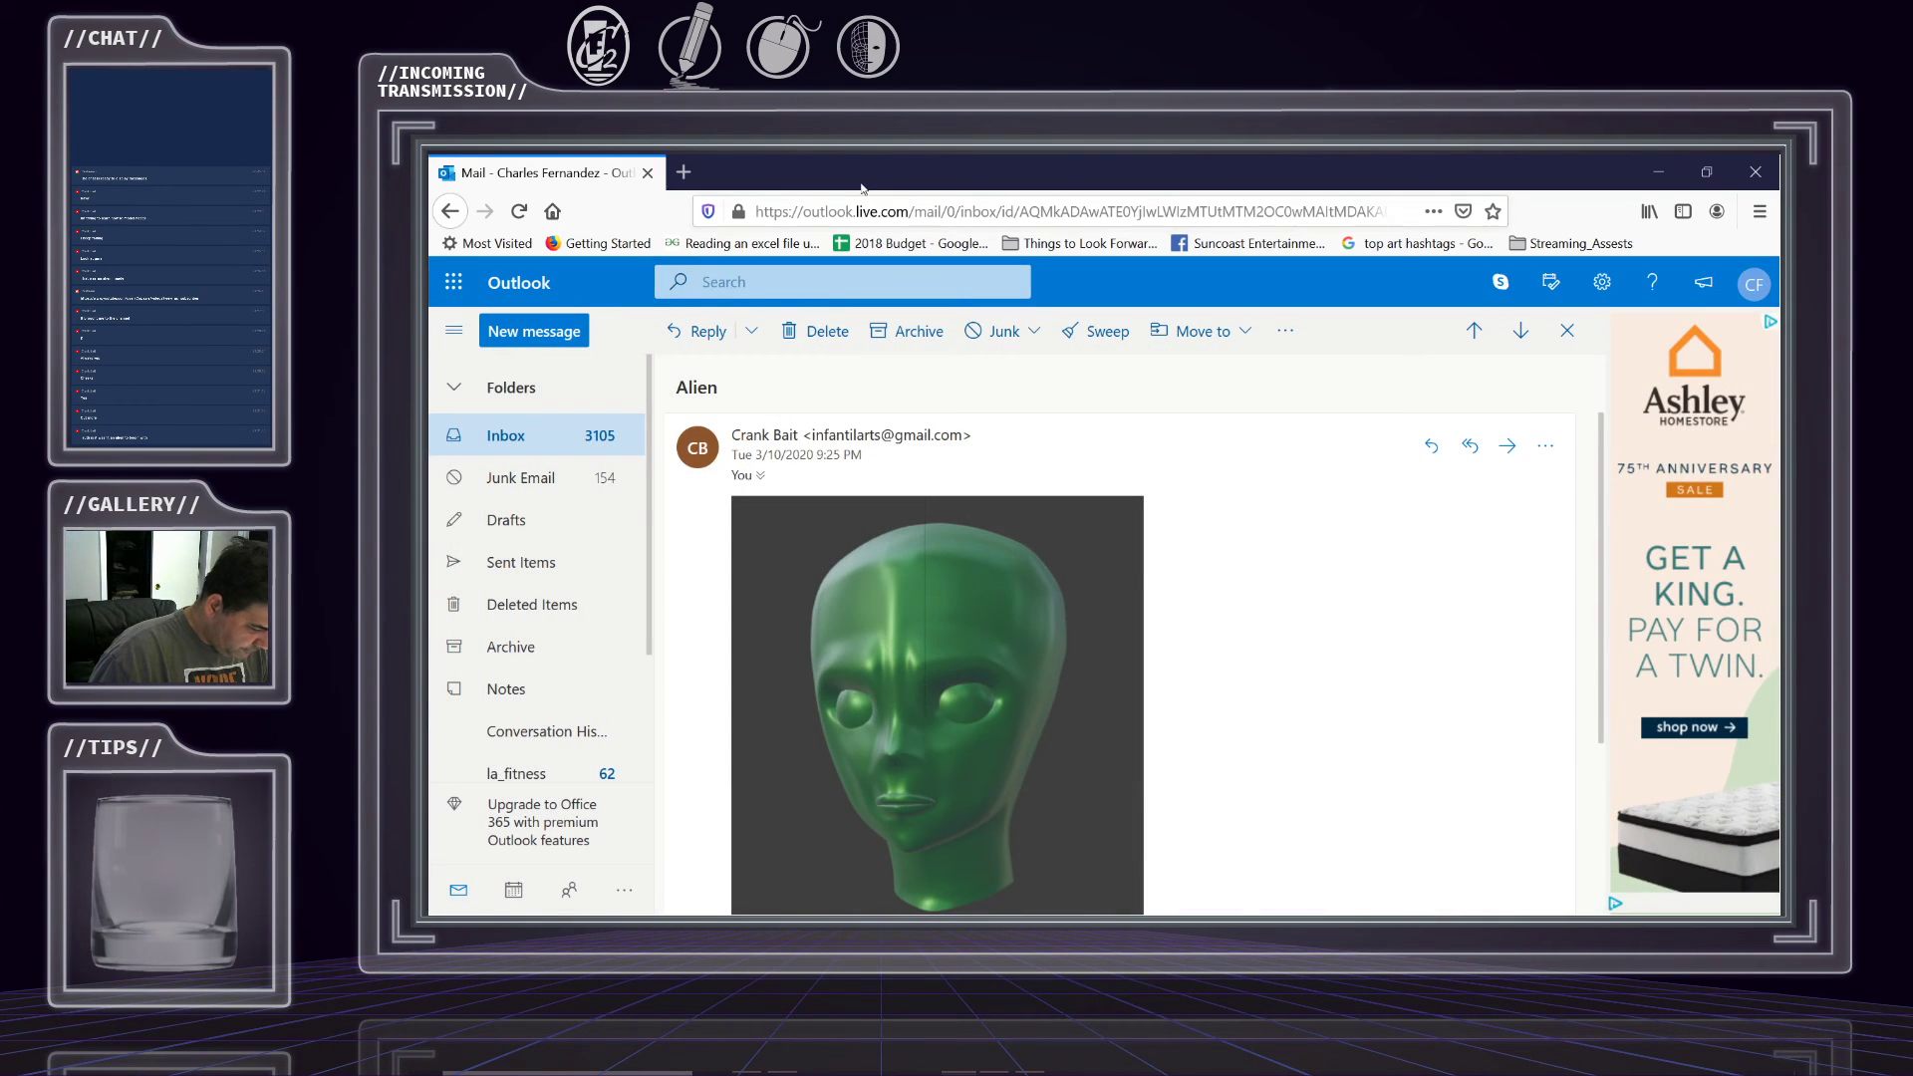
key("alt+Tab")
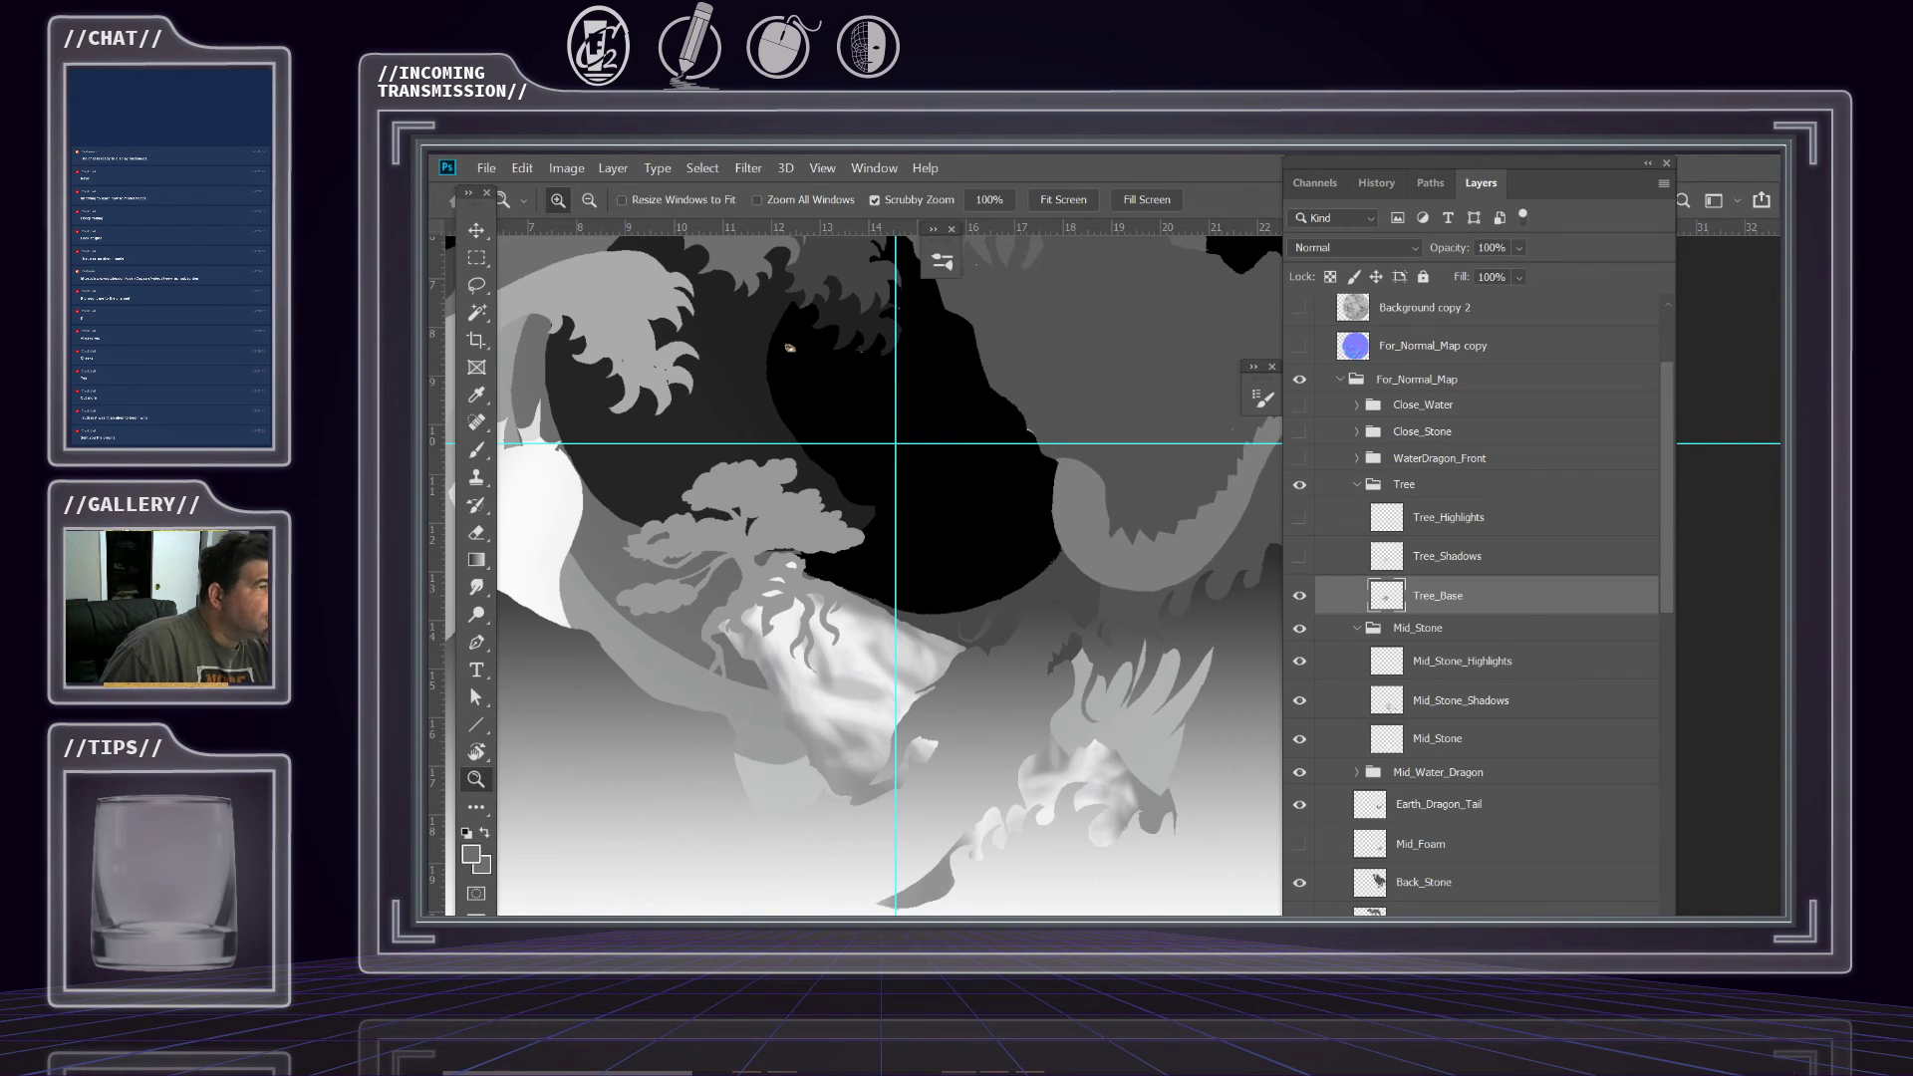
Switch to the Outlook reply email and inspect the kaneke.png face drawing in the attachment preview.
key("alt+Tab")
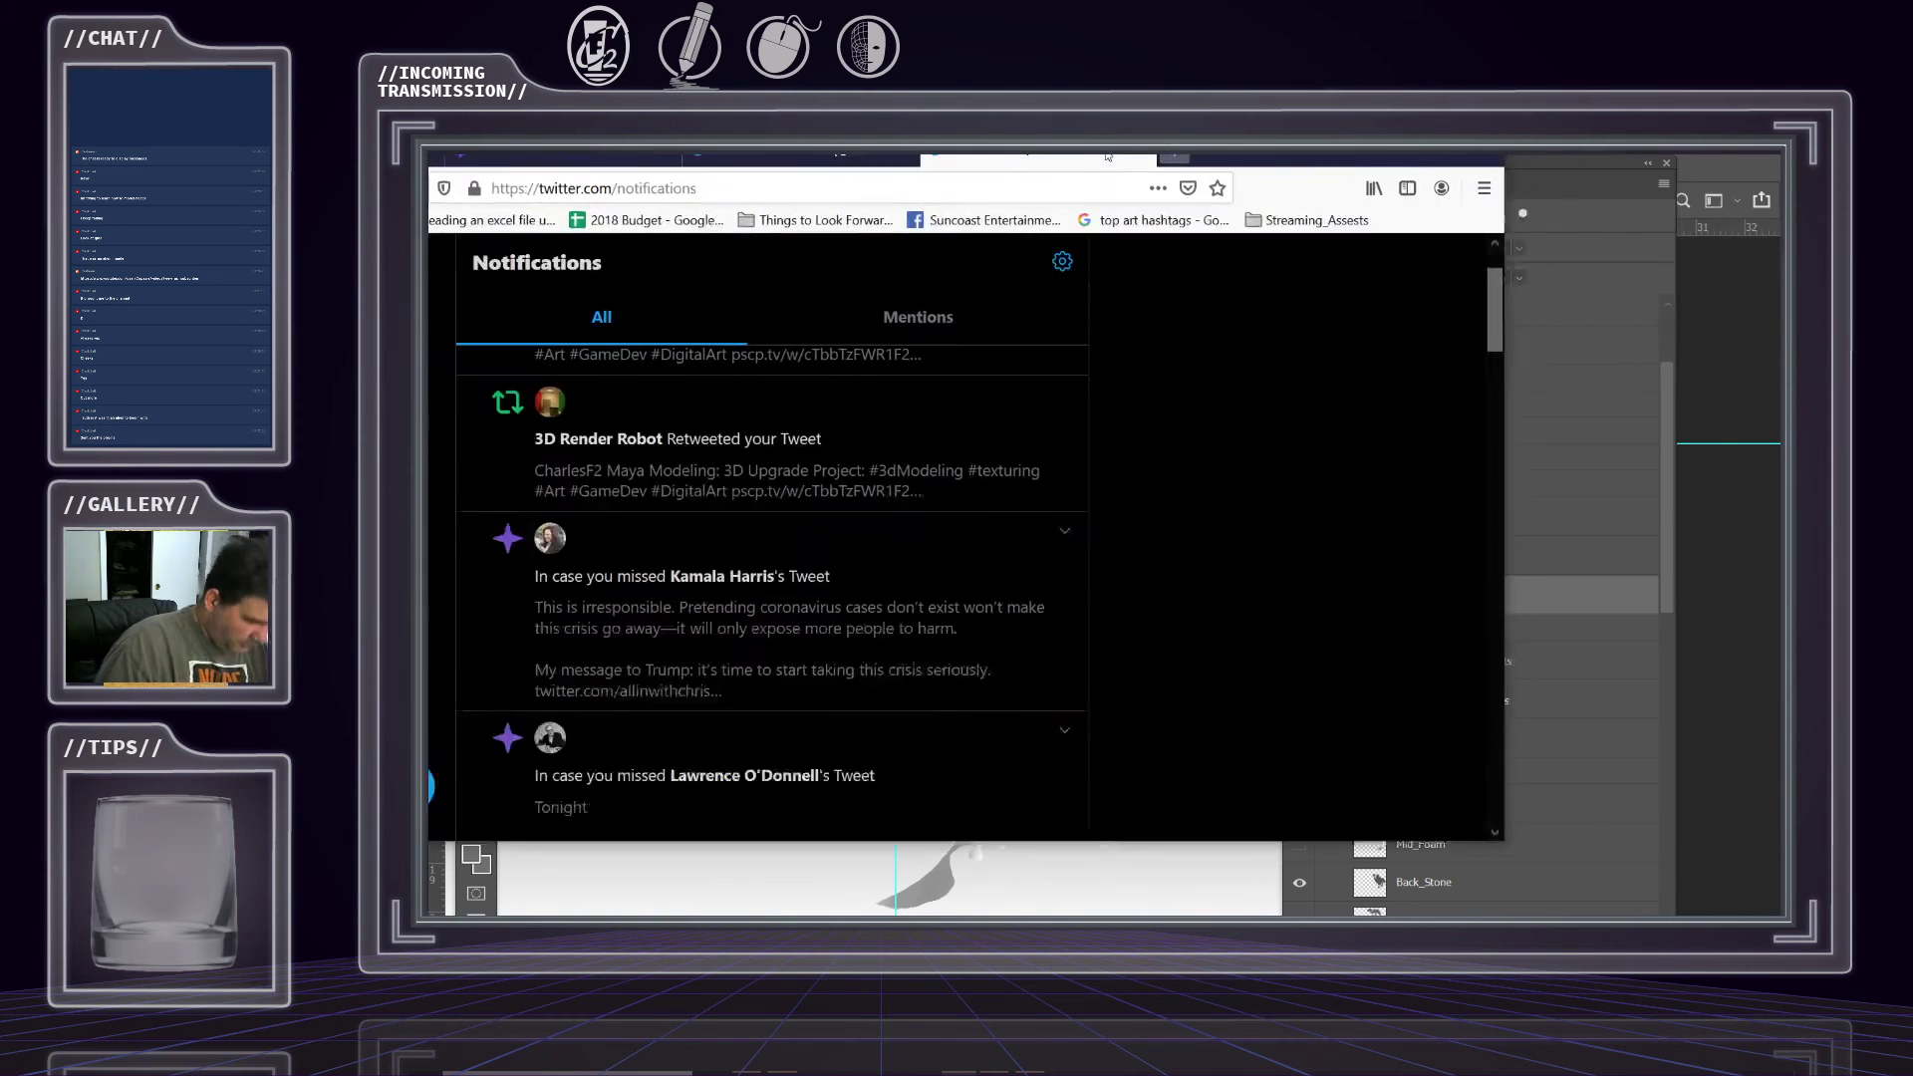
key("alt+Tab")
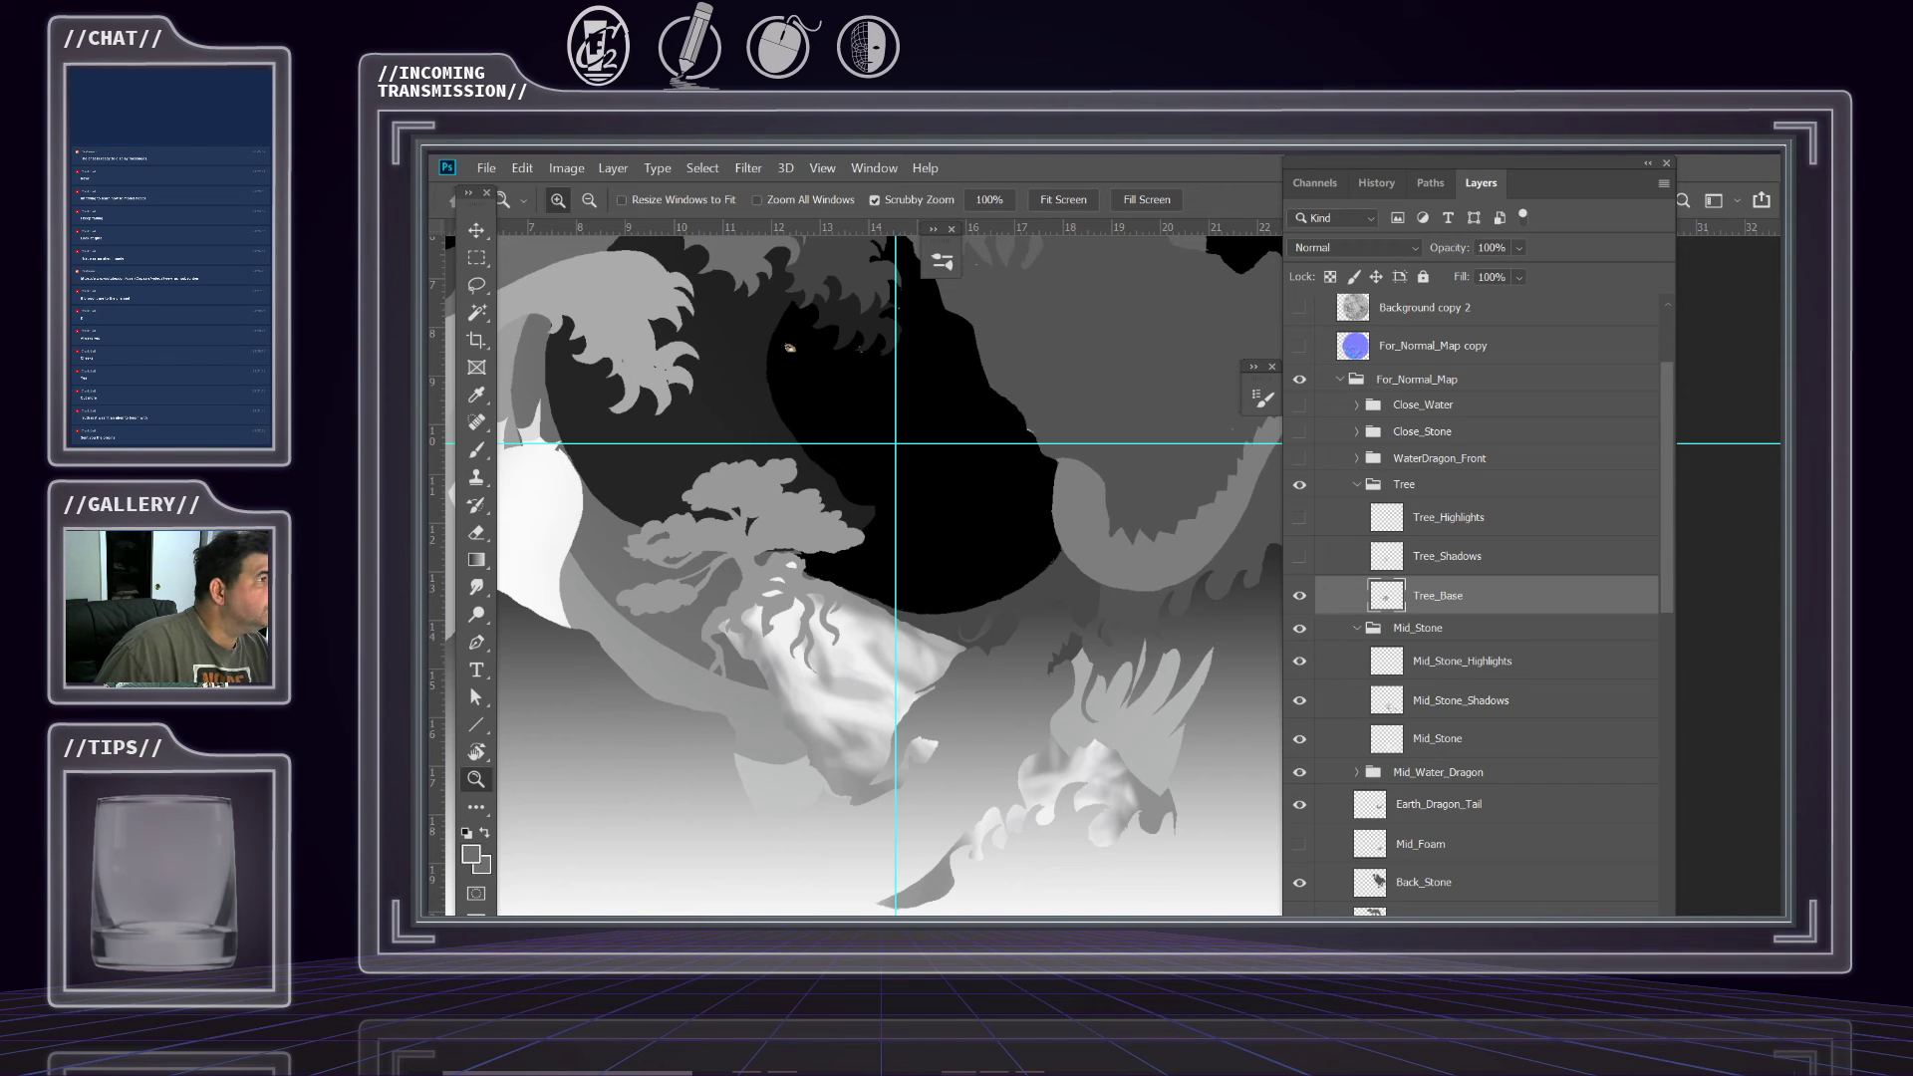
key("alt+Tab")
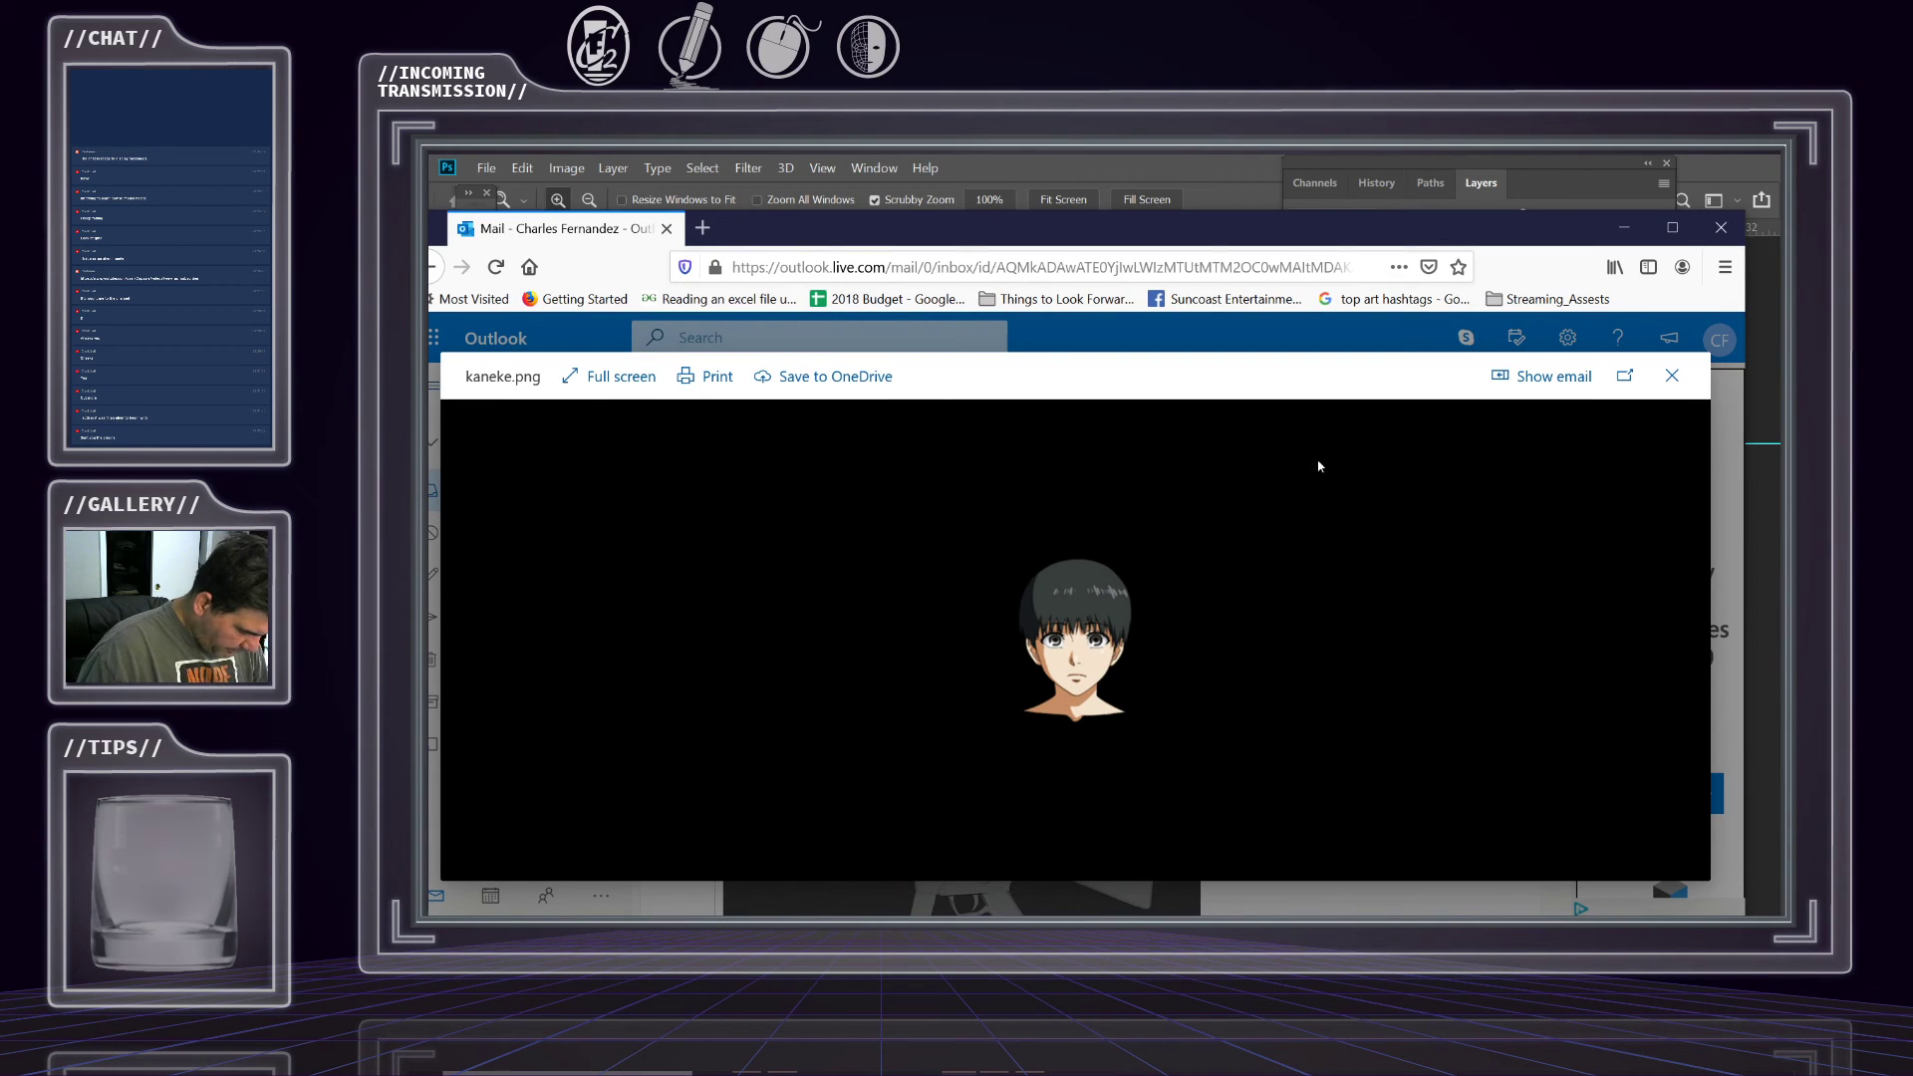
left_click(1671, 379)
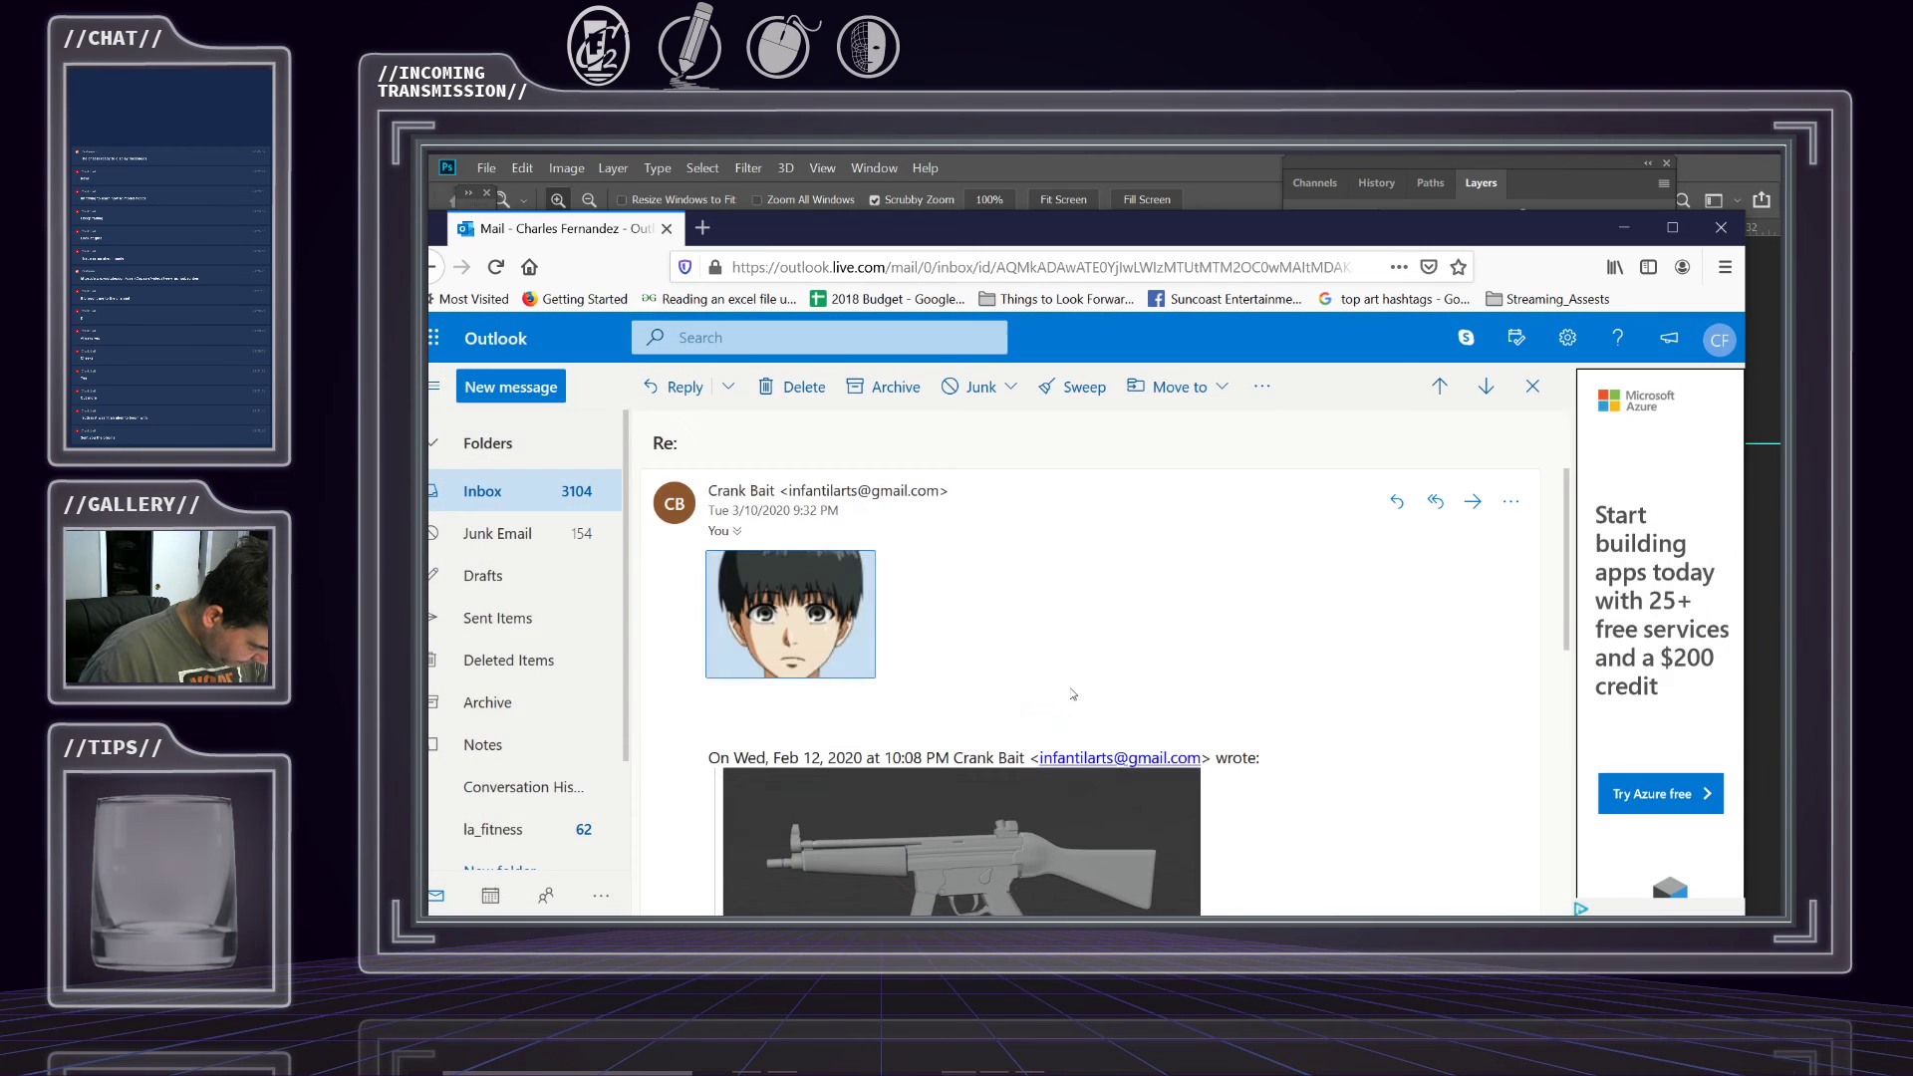
left_click(808, 597)
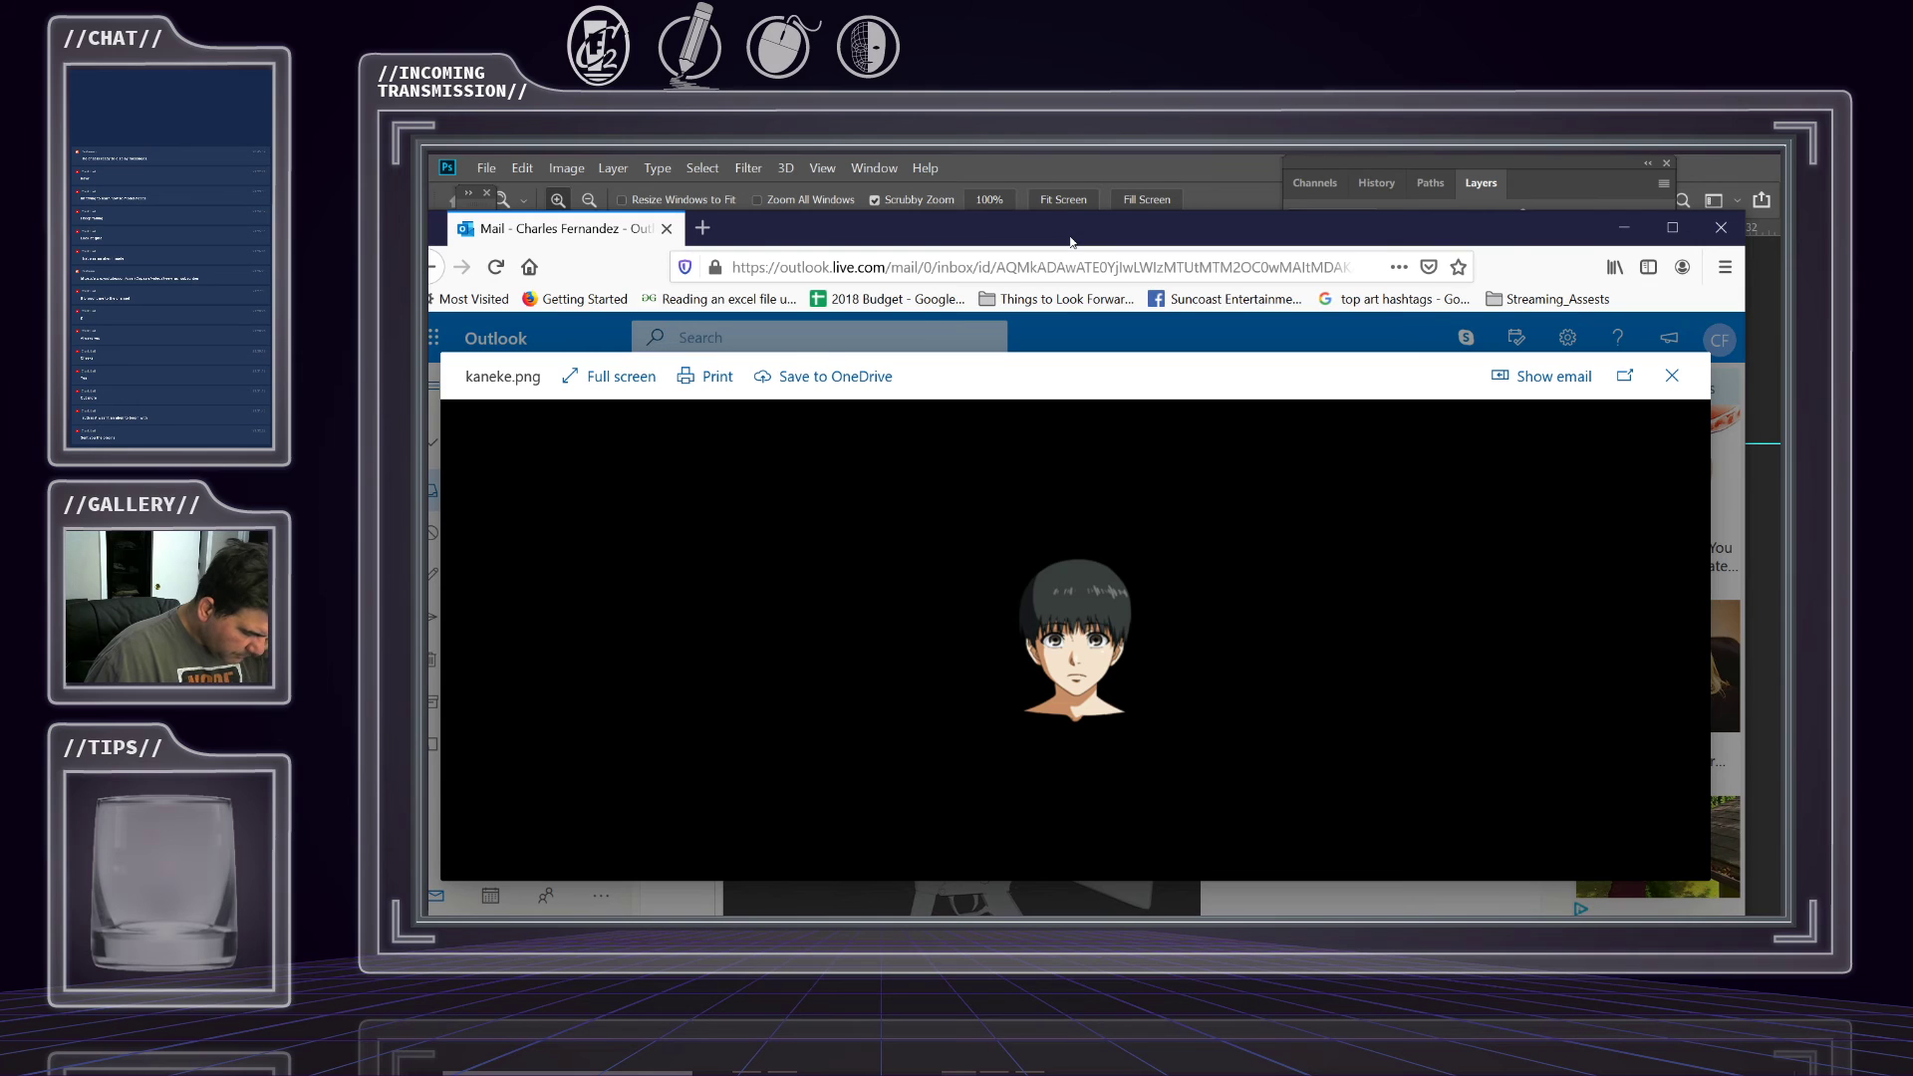
left_click_drag(1071, 242, 1131, 0)
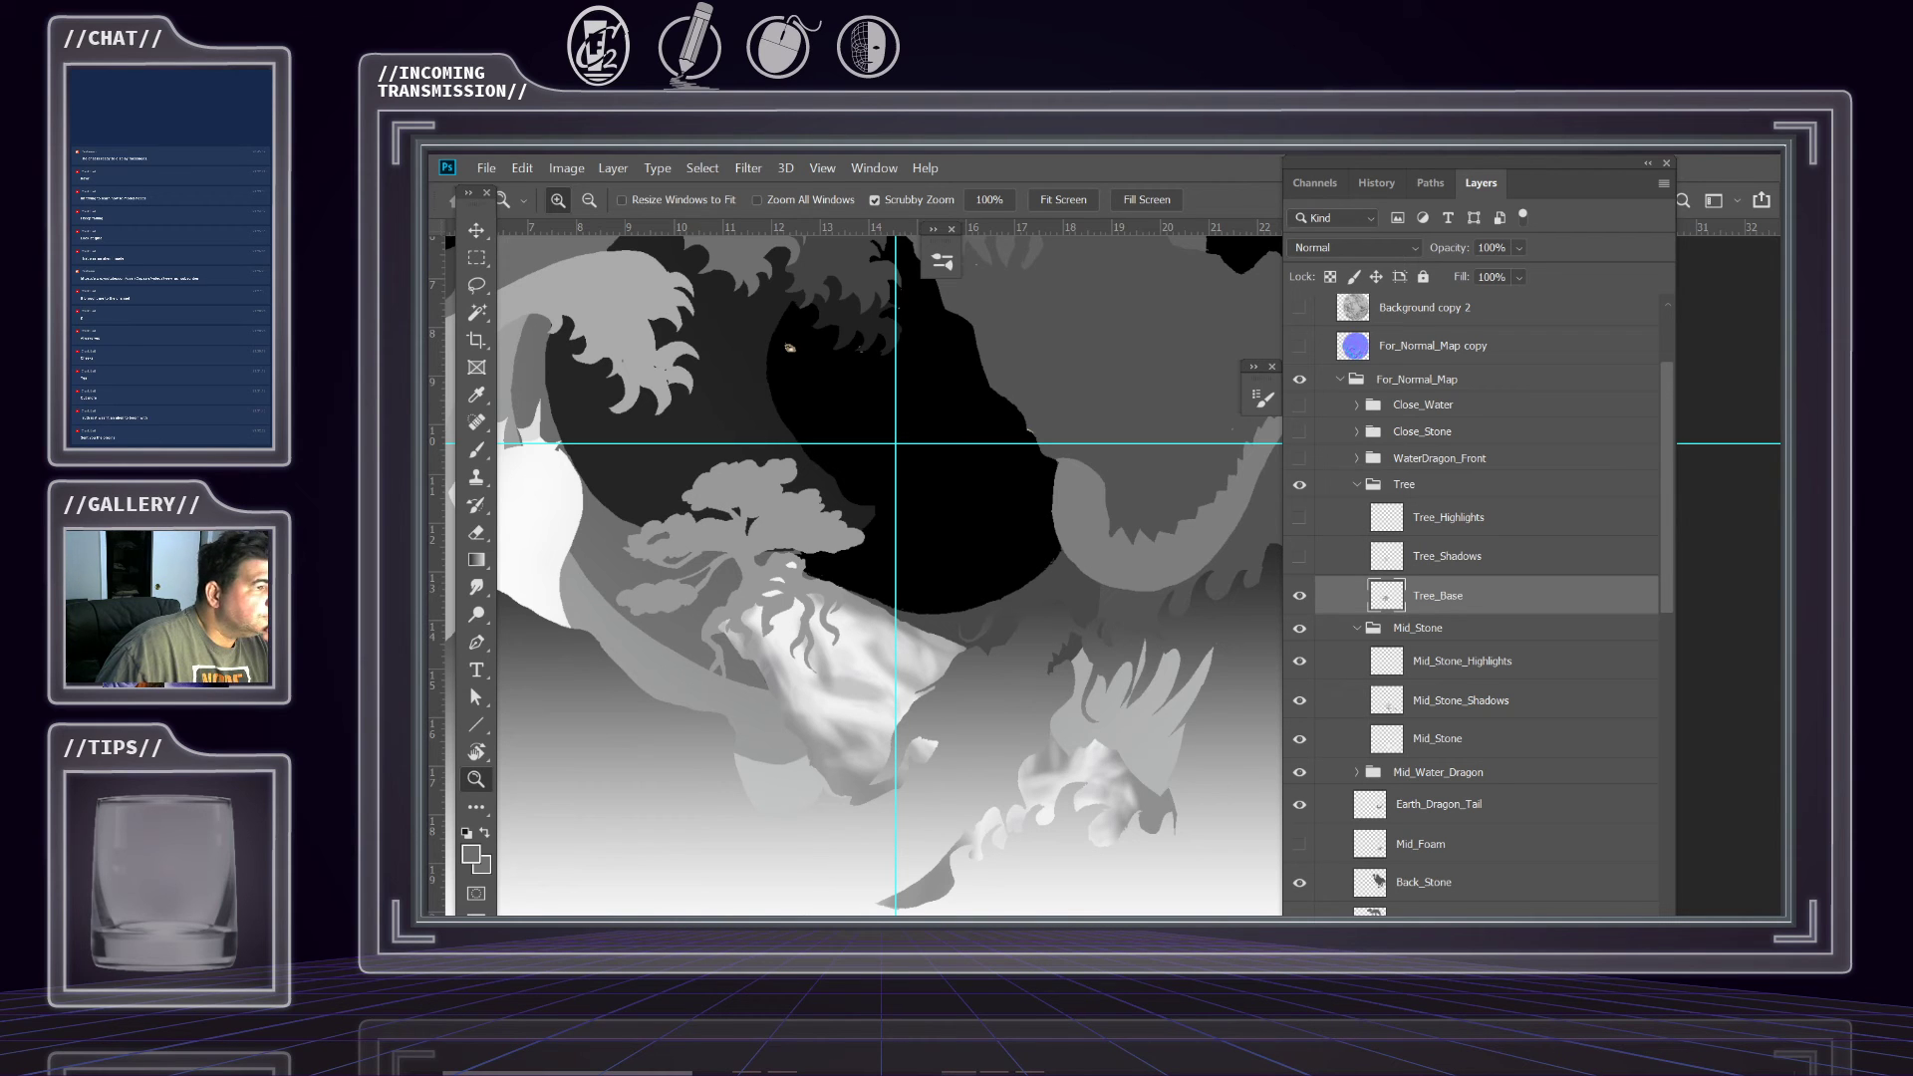
Examine the rifle and revolver model renders in the quoted message of the reply email in Outlook.
key("alt+Tab")
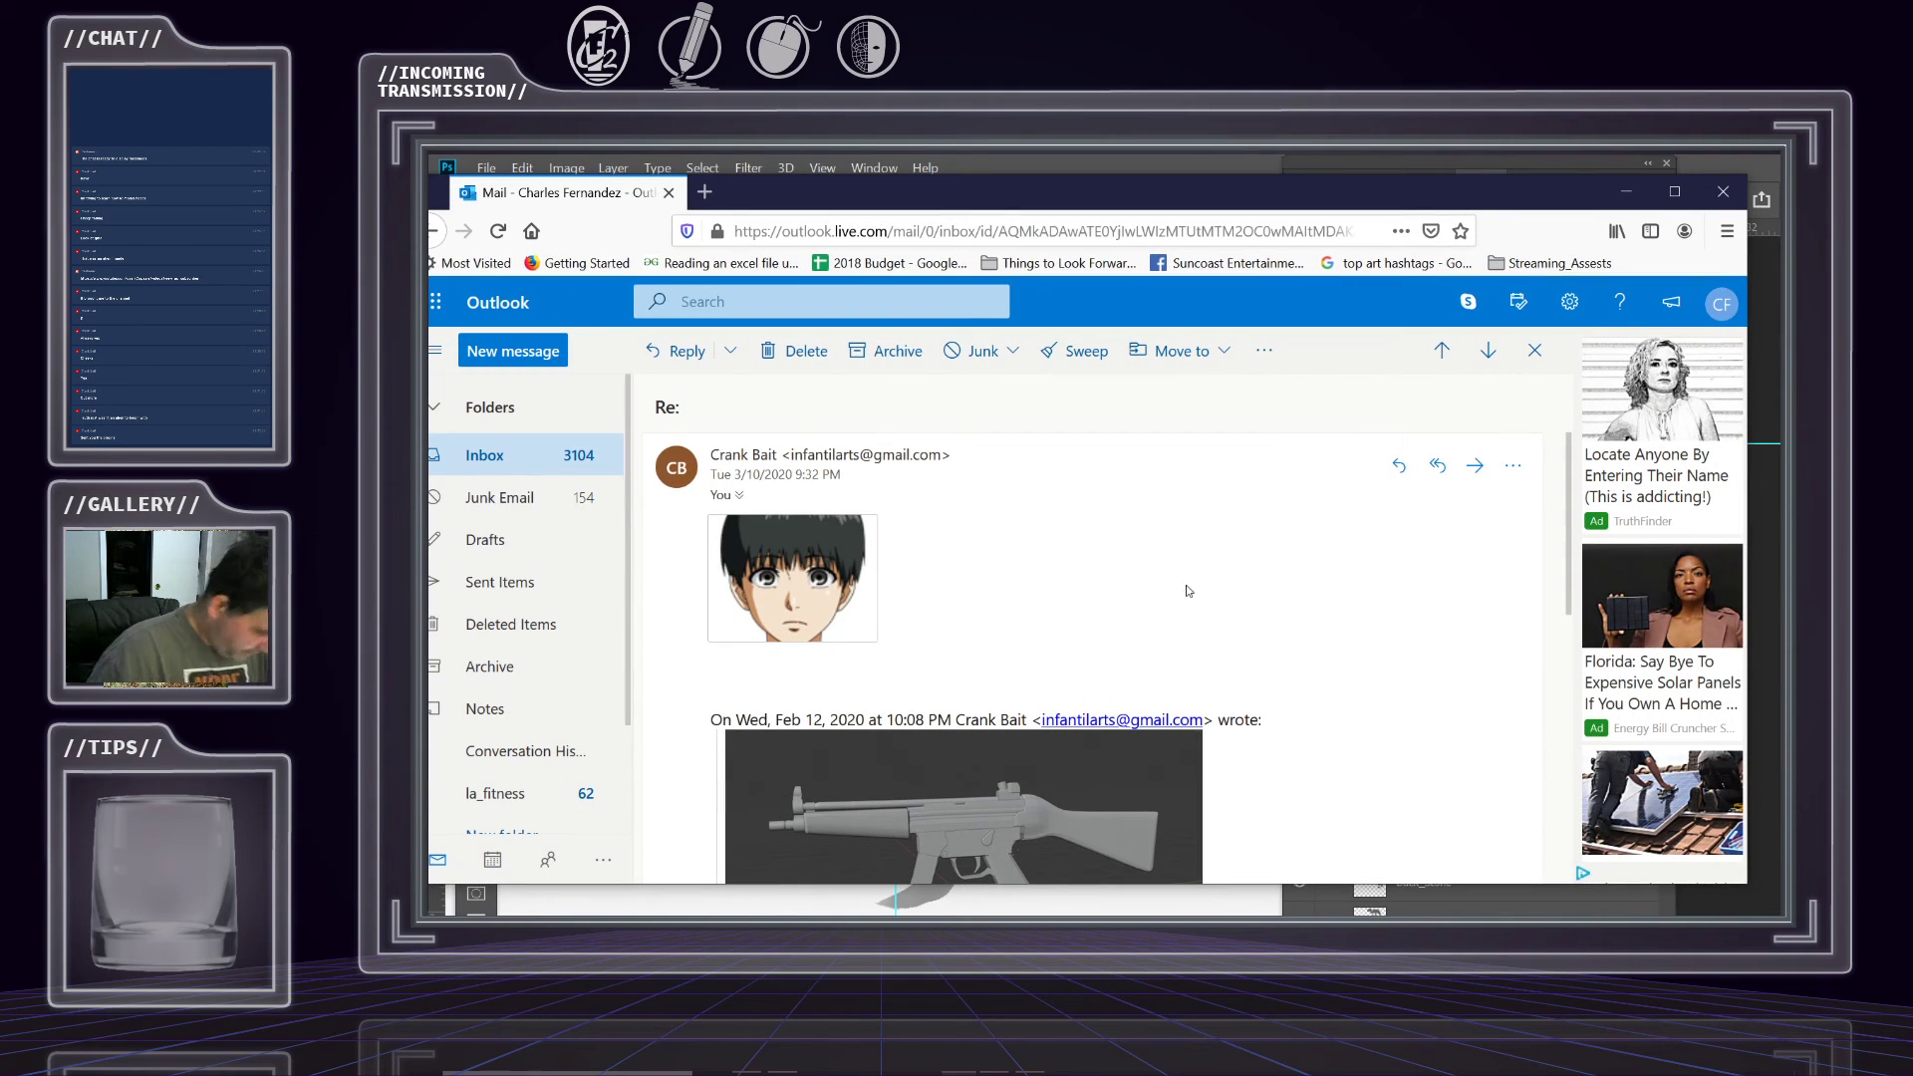
mouse_move(815, 576)
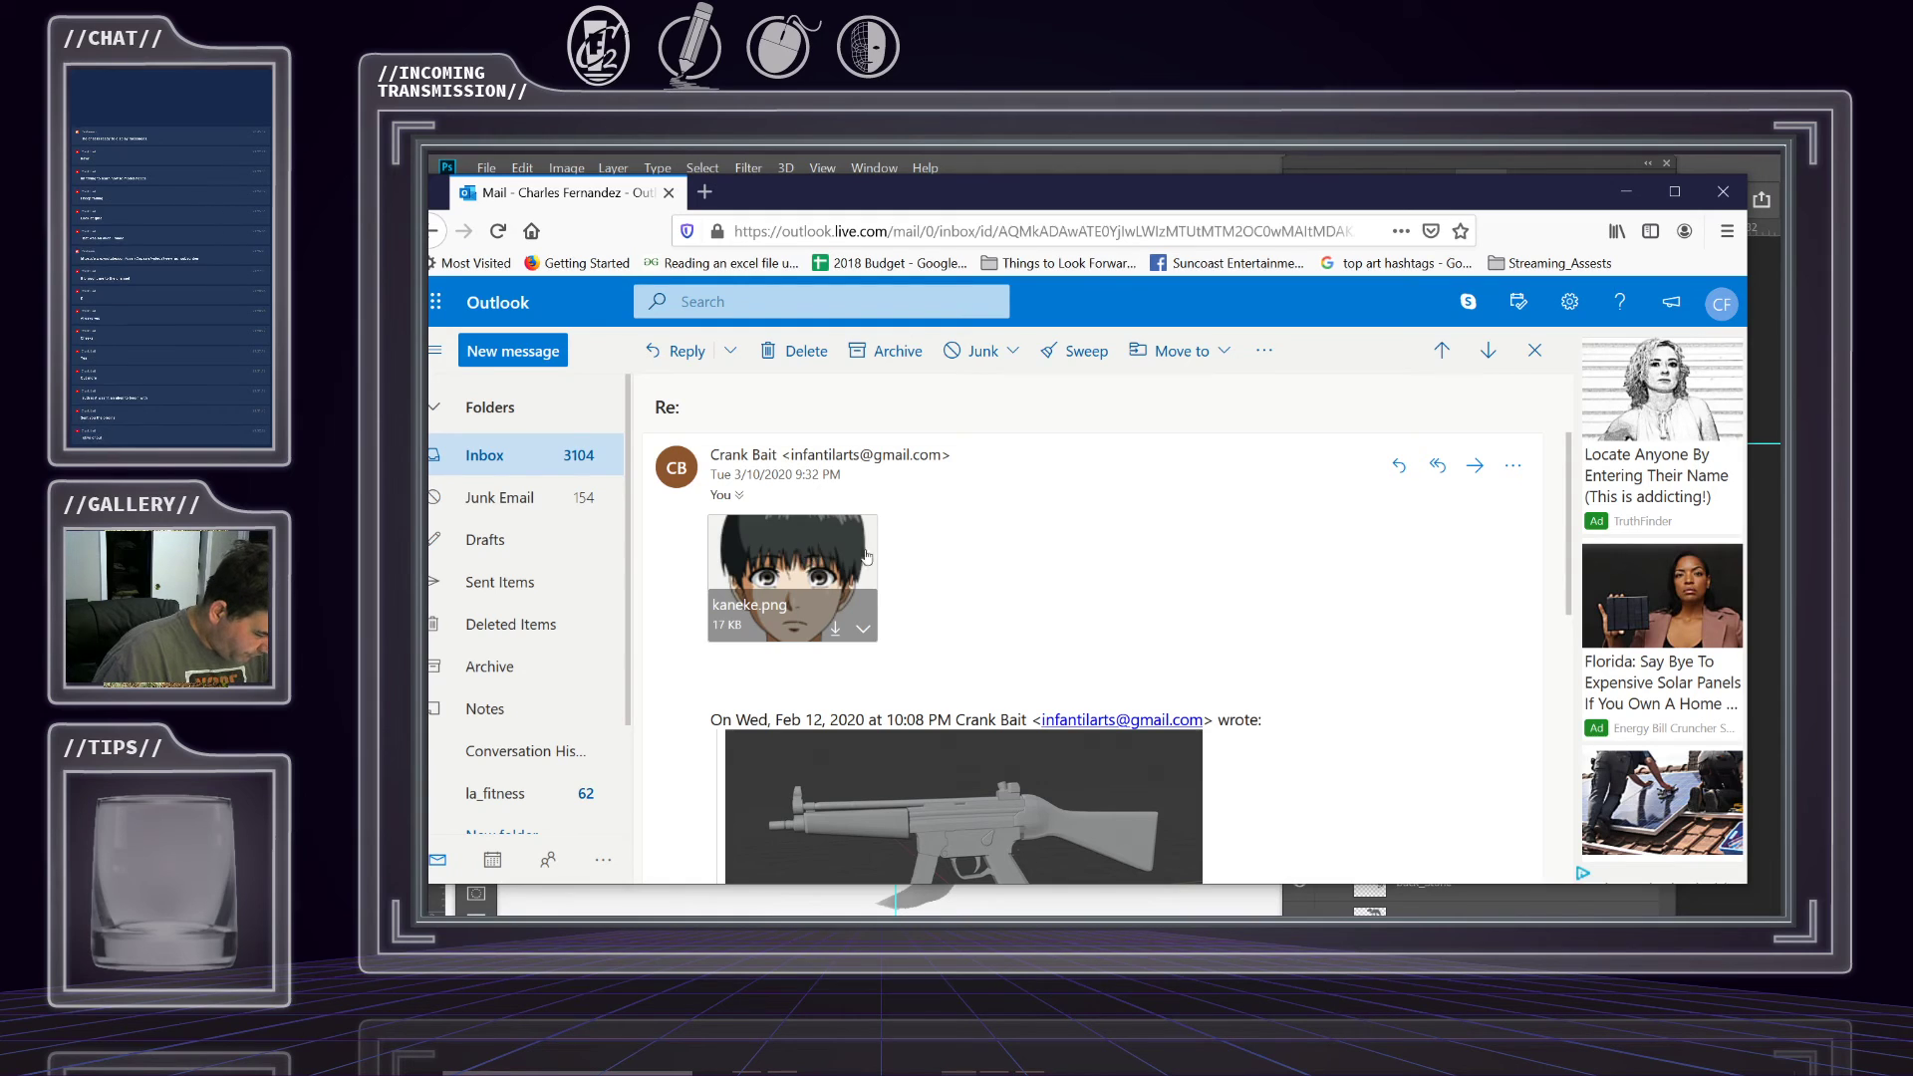
scroll(938, 579, "down", 2)
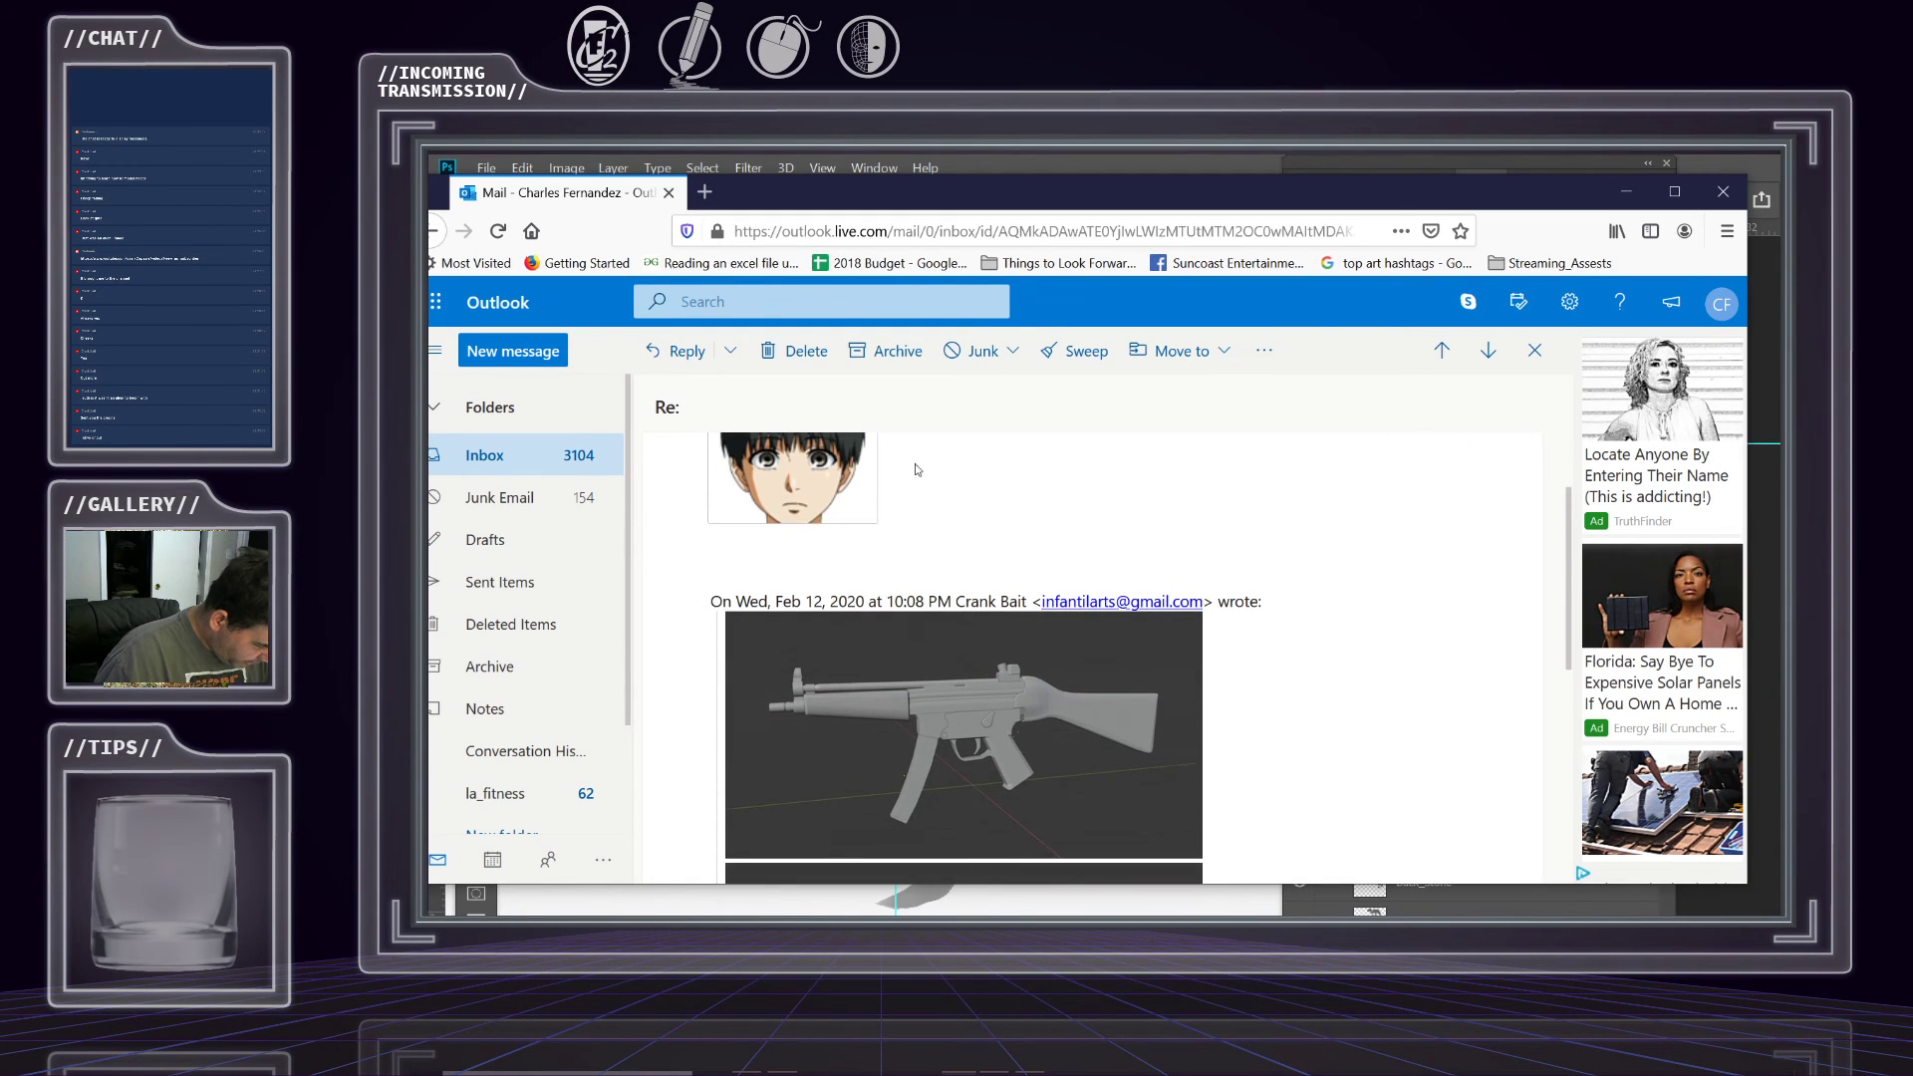
mouse_move(840, 446)
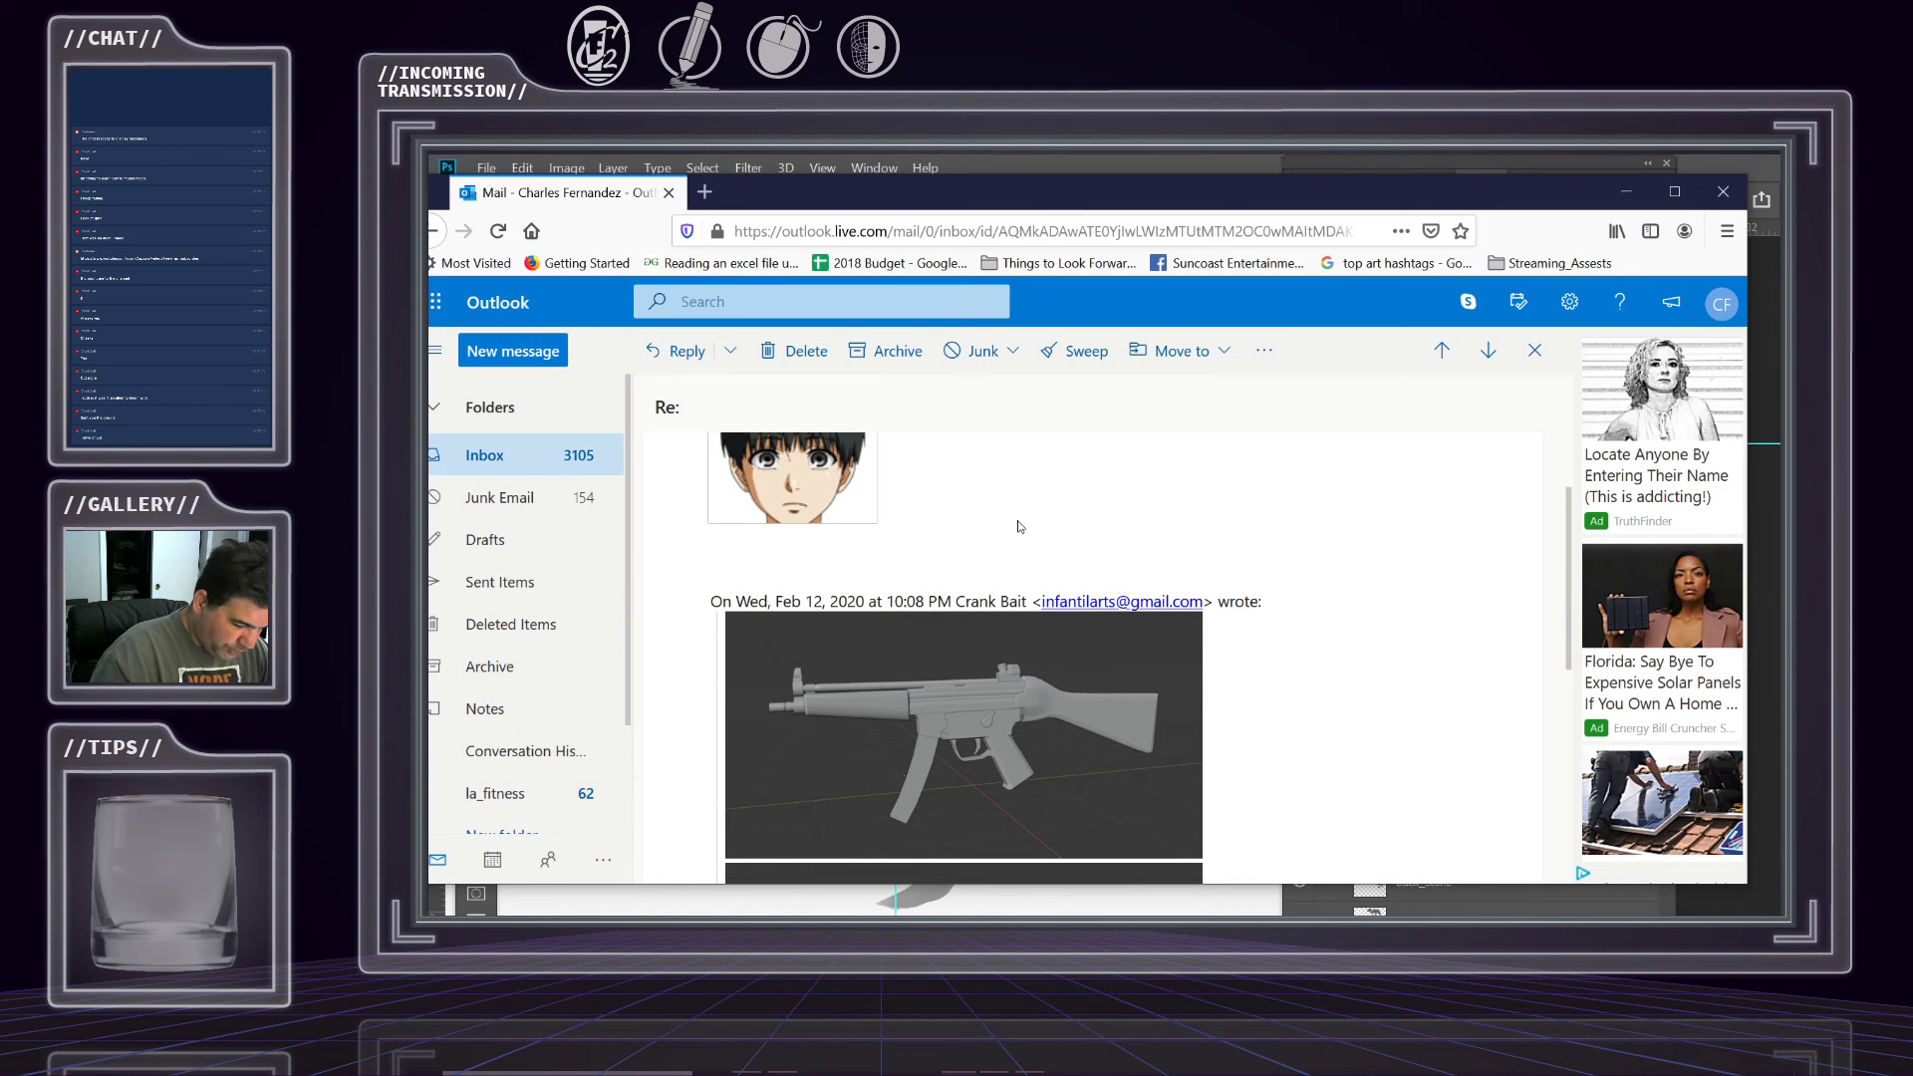
scroll(942, 528, "down", 3)
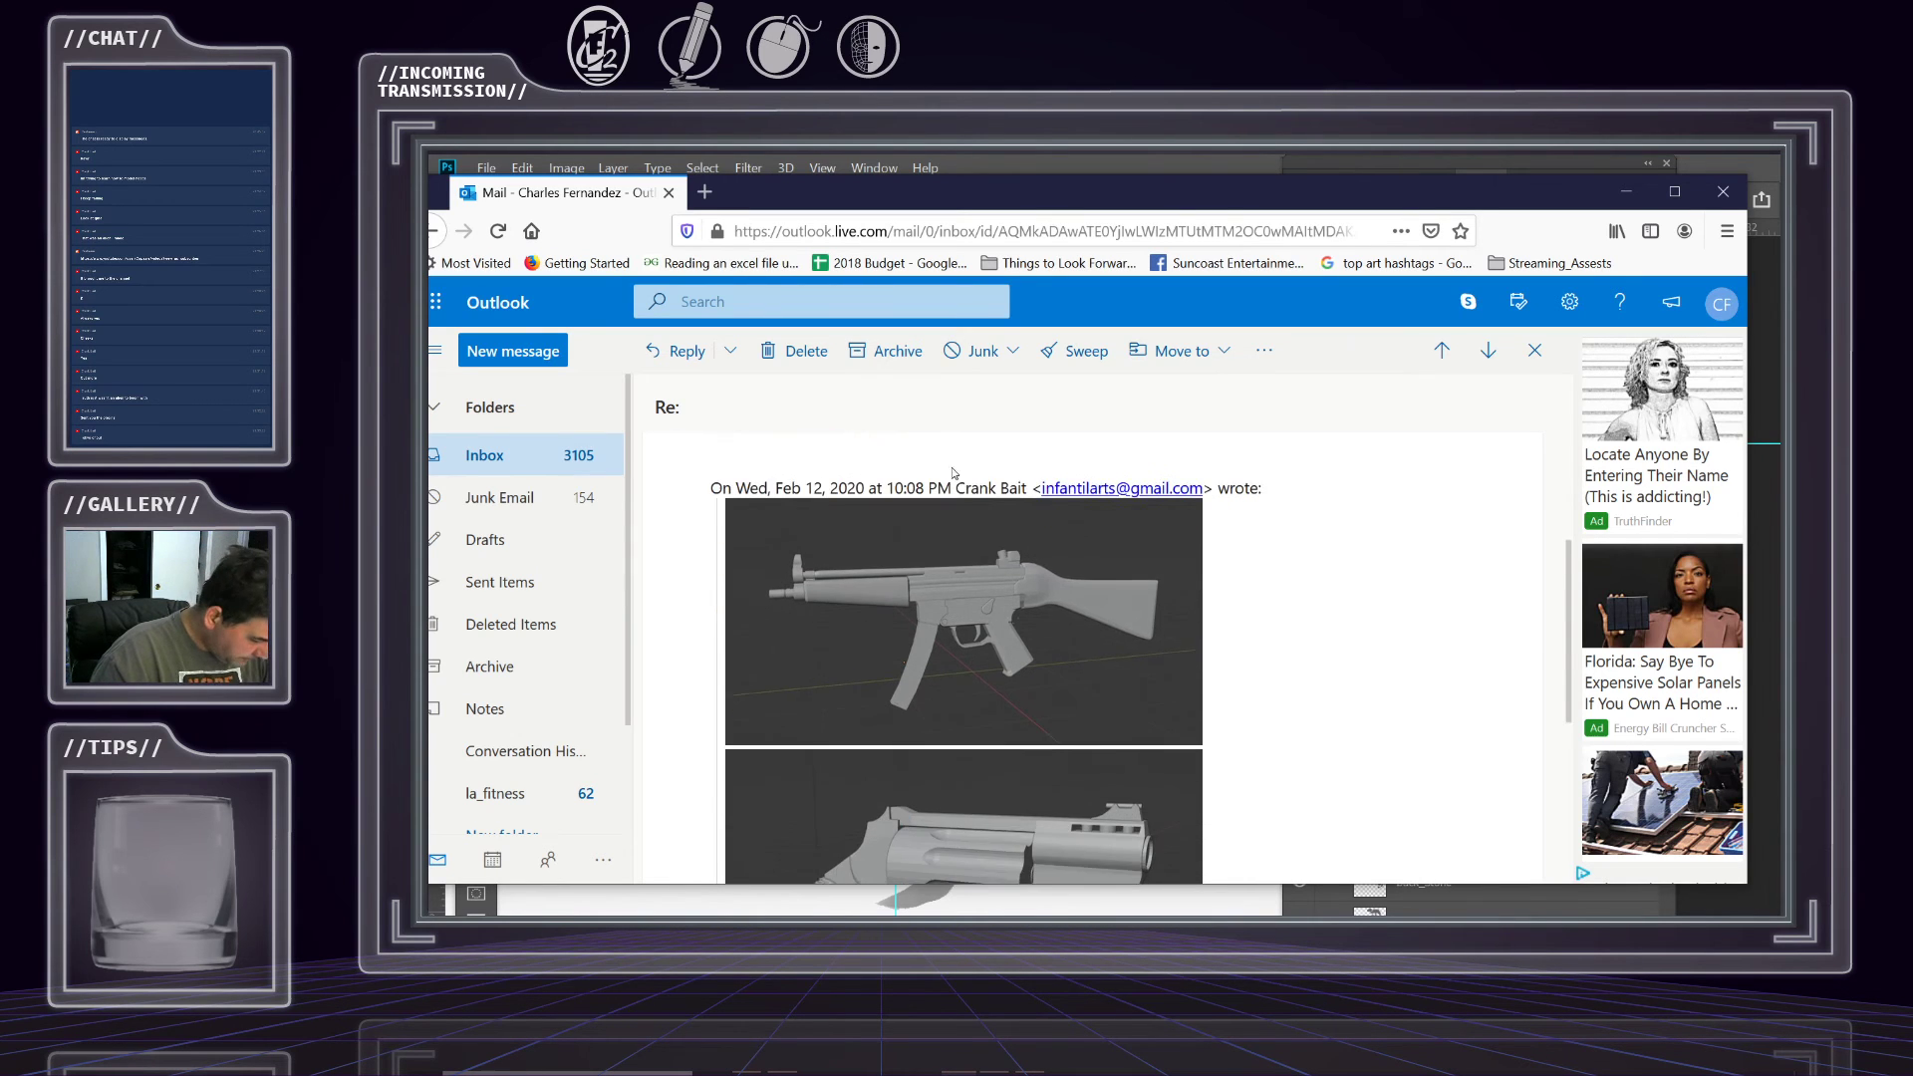
scroll(957, 598, "down", 3)
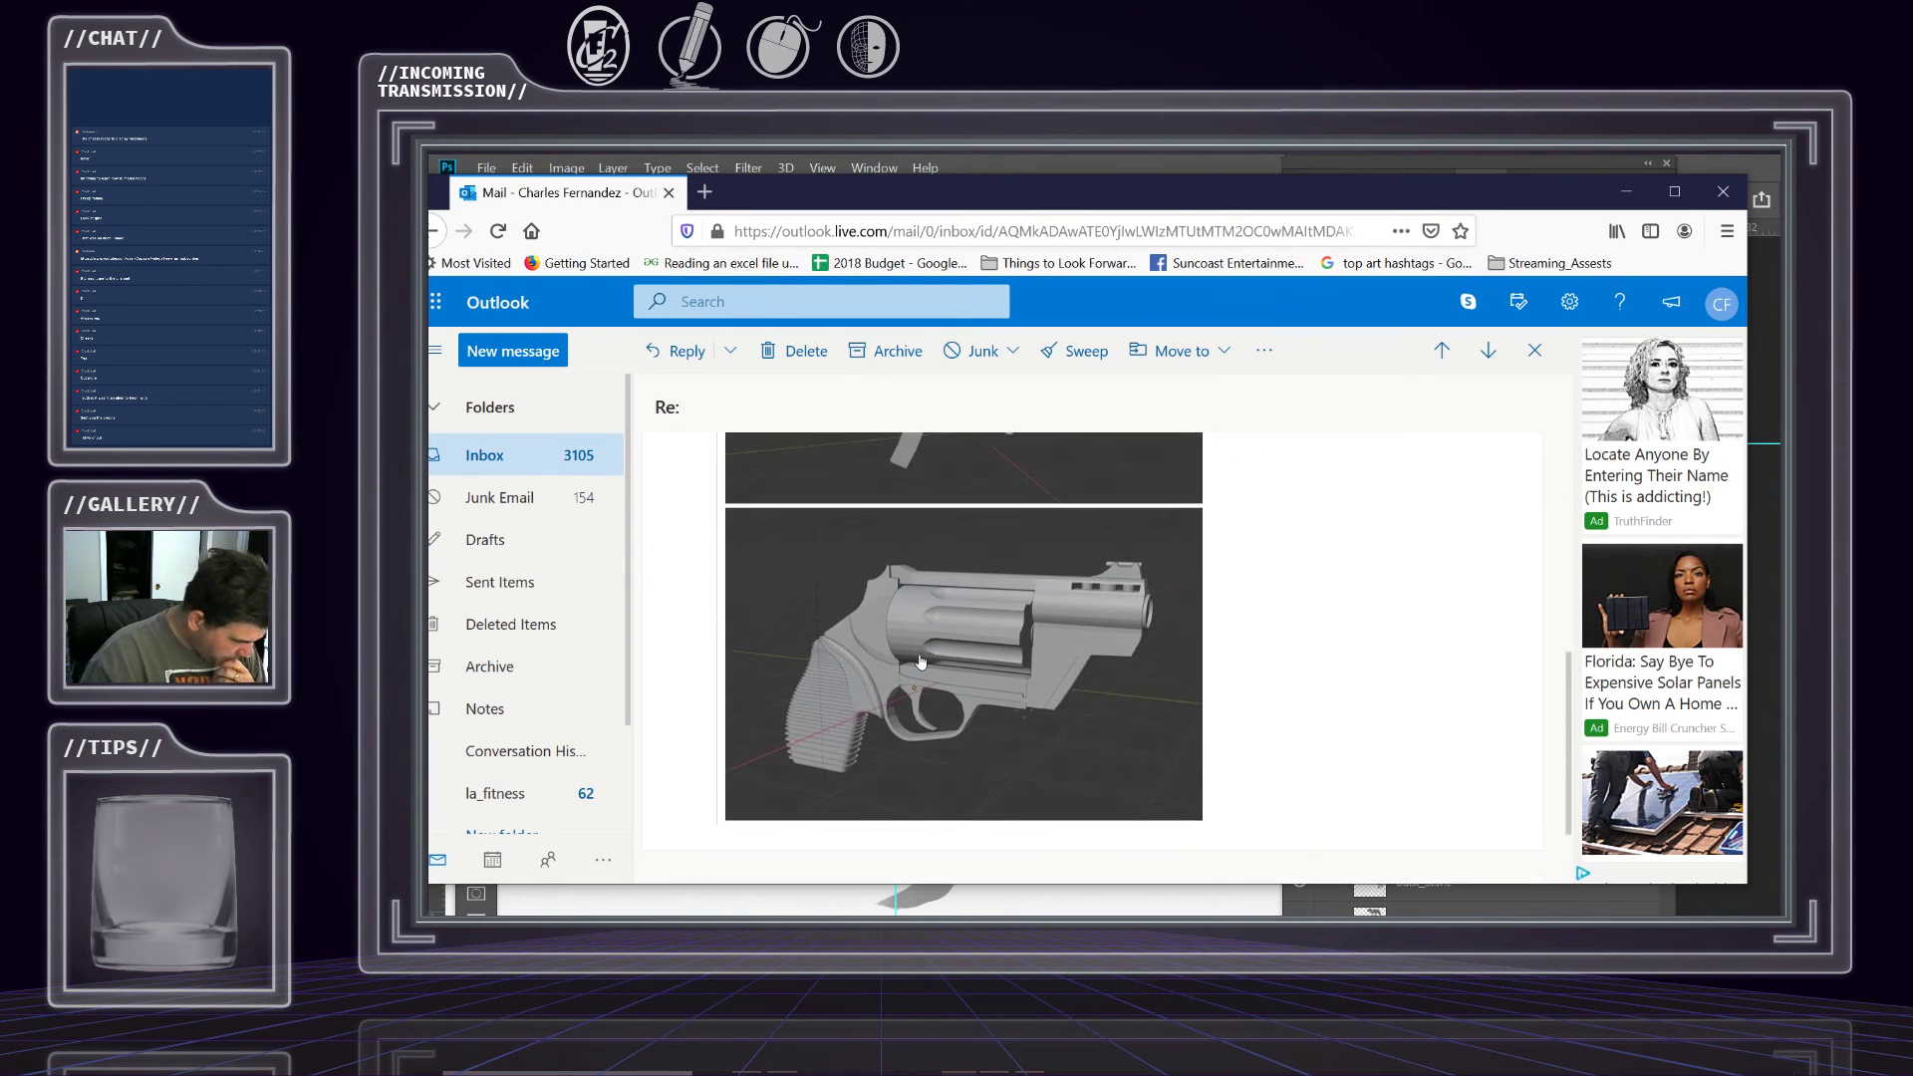
scroll(1057, 663, "up", 4)
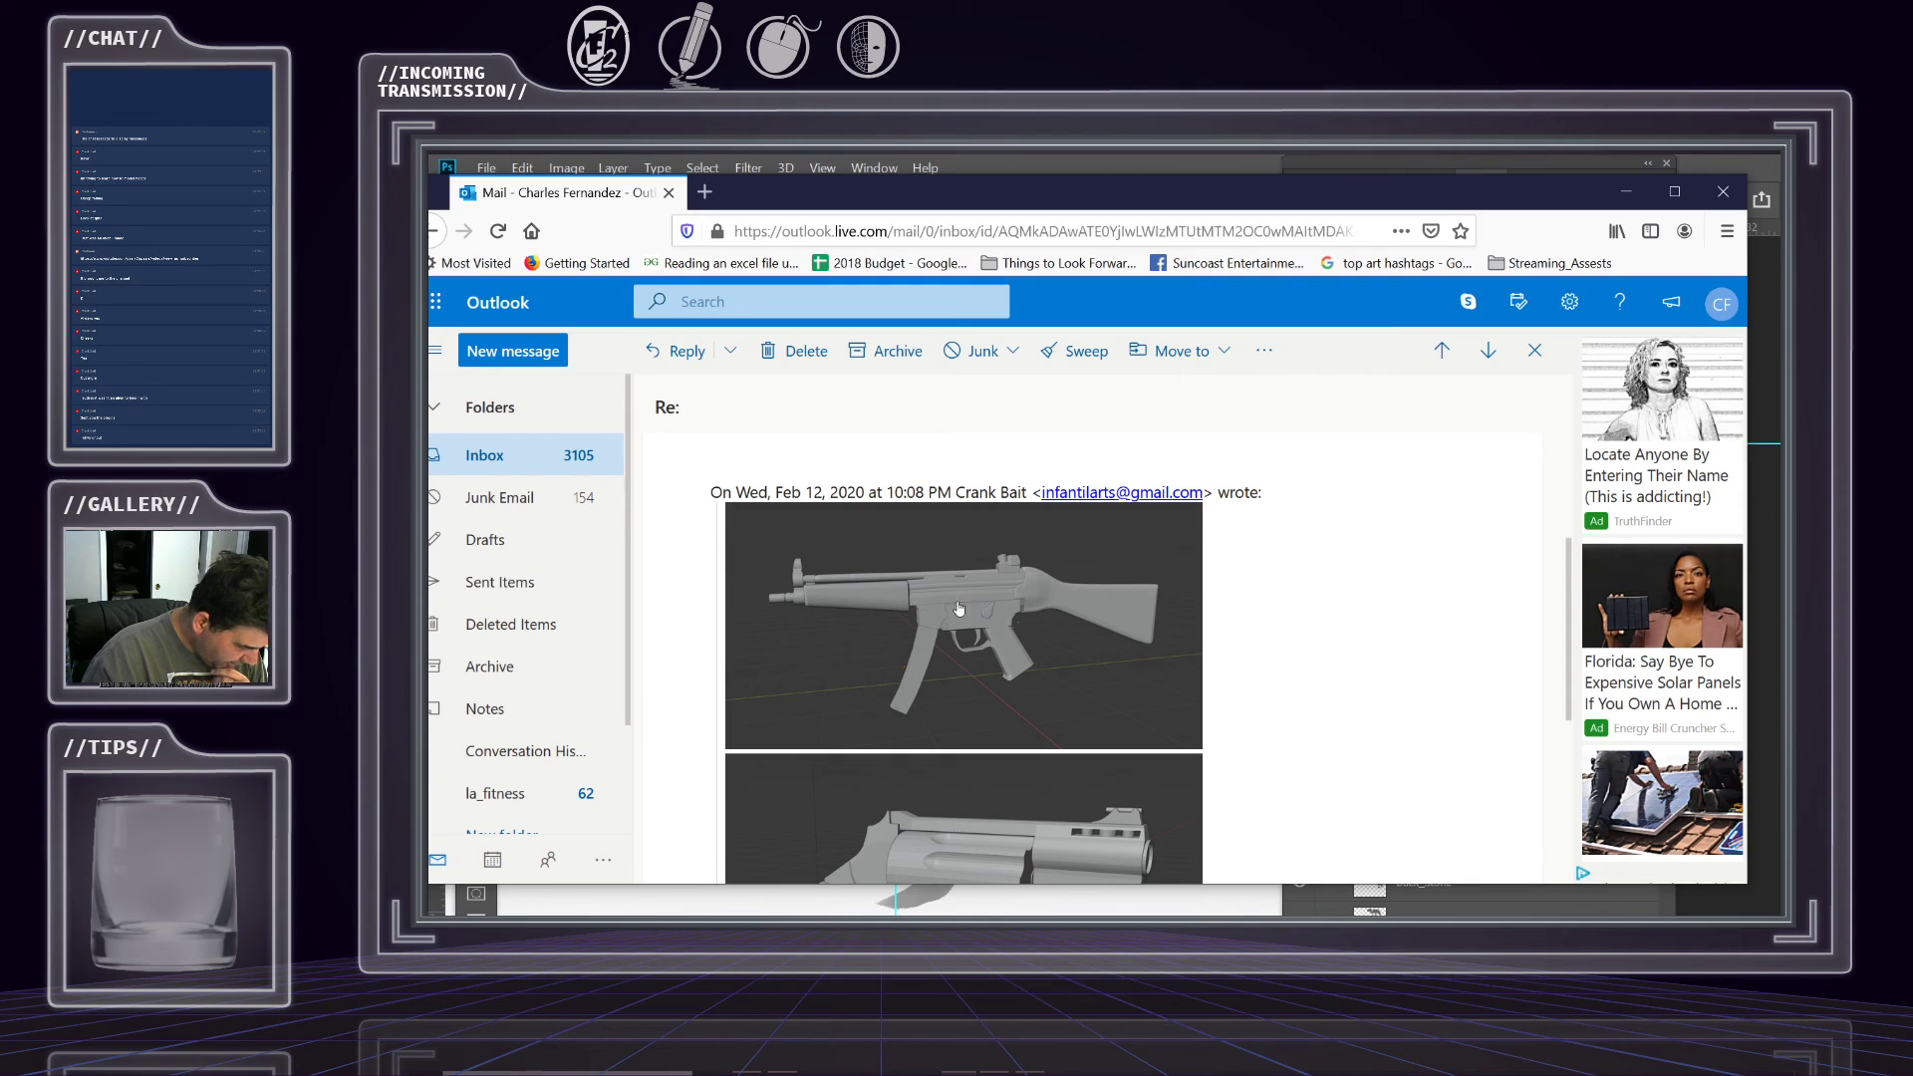
scroll(1021, 595, "down", 3)
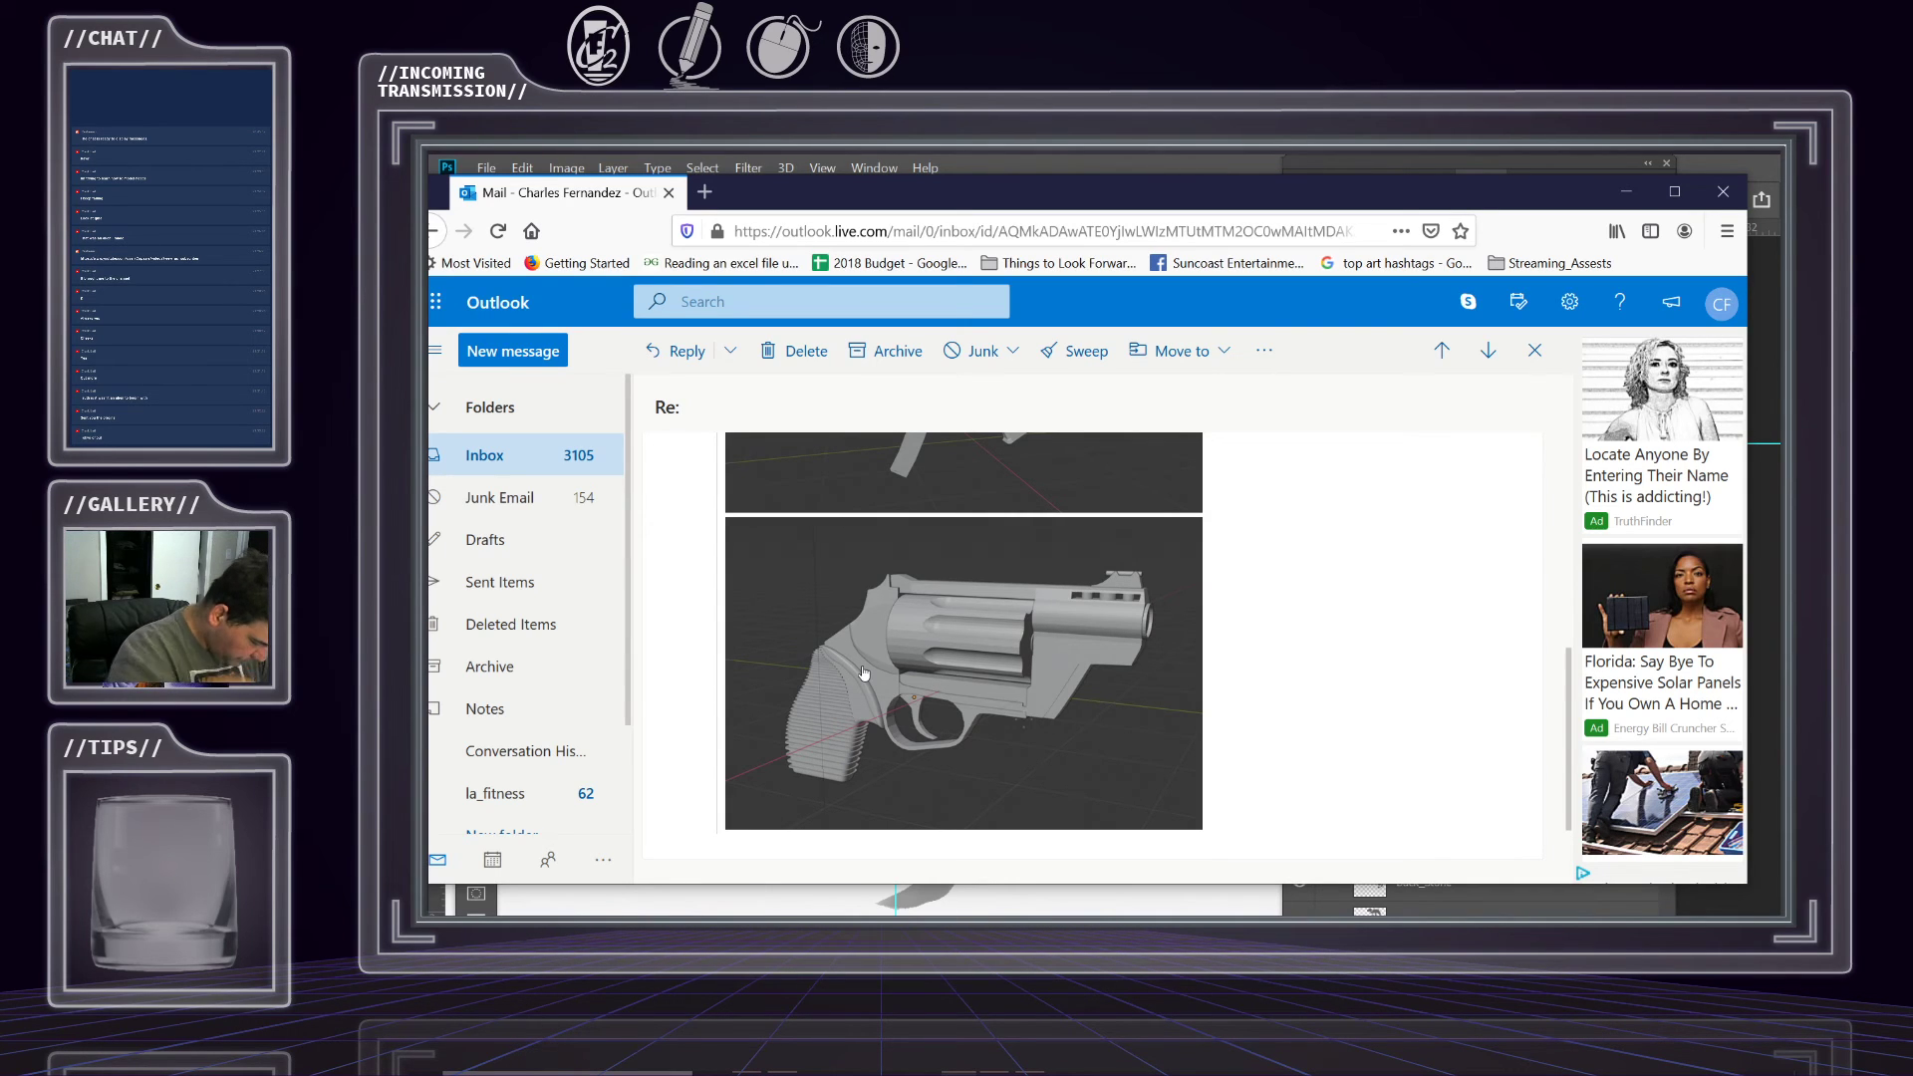
scroll(867, 698, "up", 1)
scroll(890, 786, "down", 1)
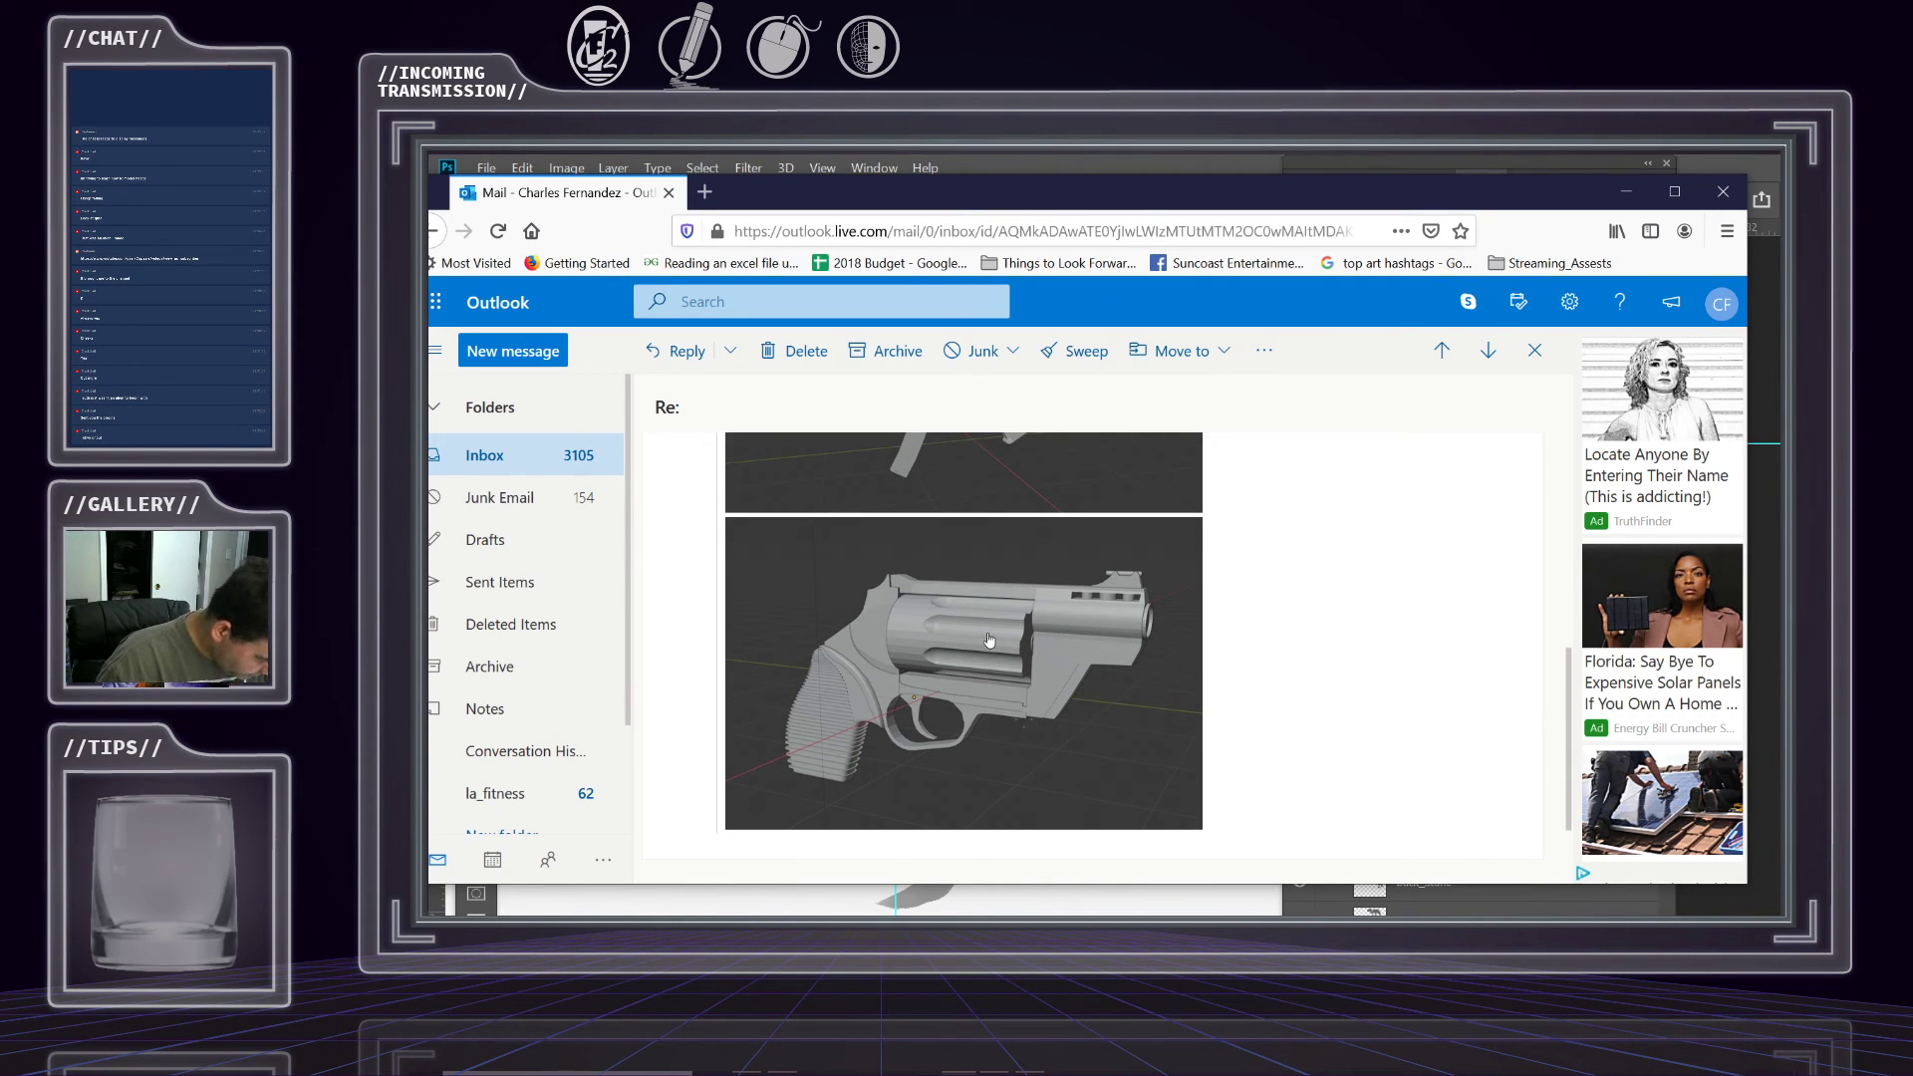
scroll(1052, 648, "up", 2)
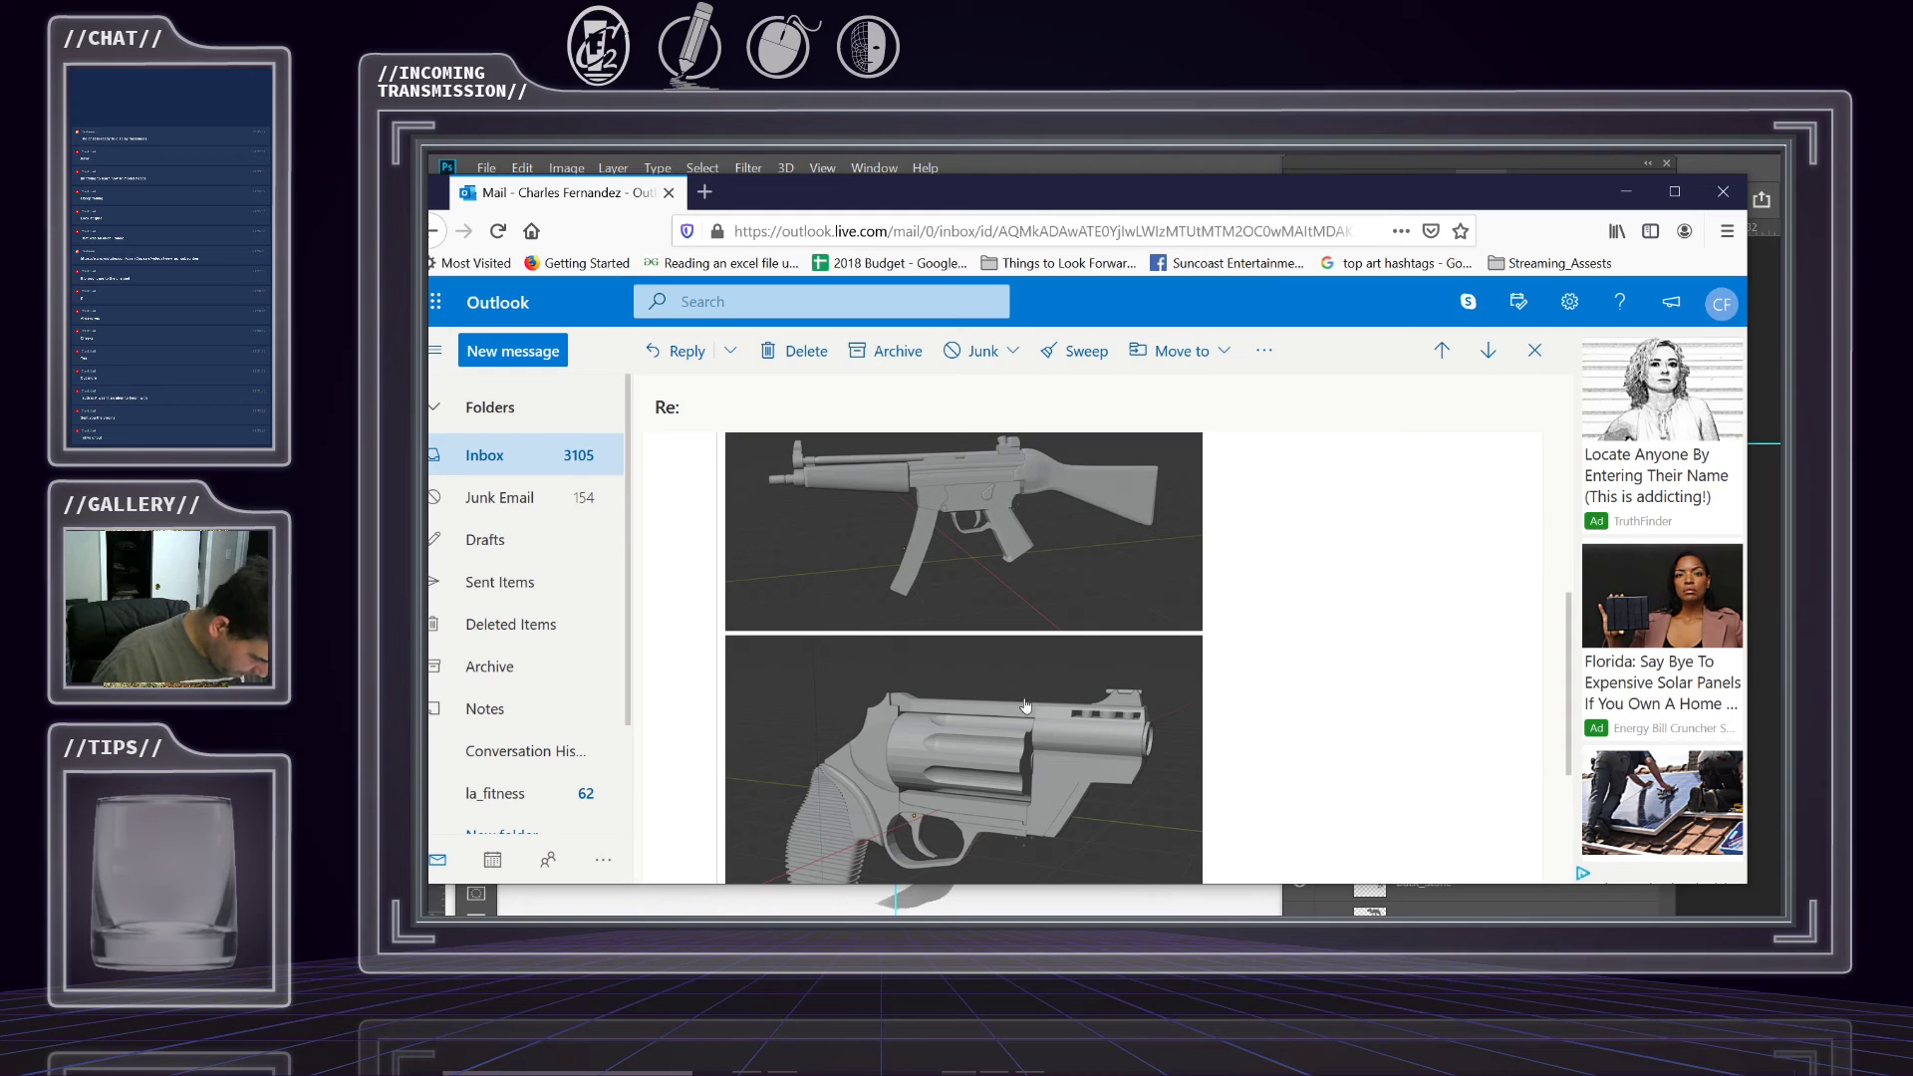
scroll(1089, 737, "down", 2)
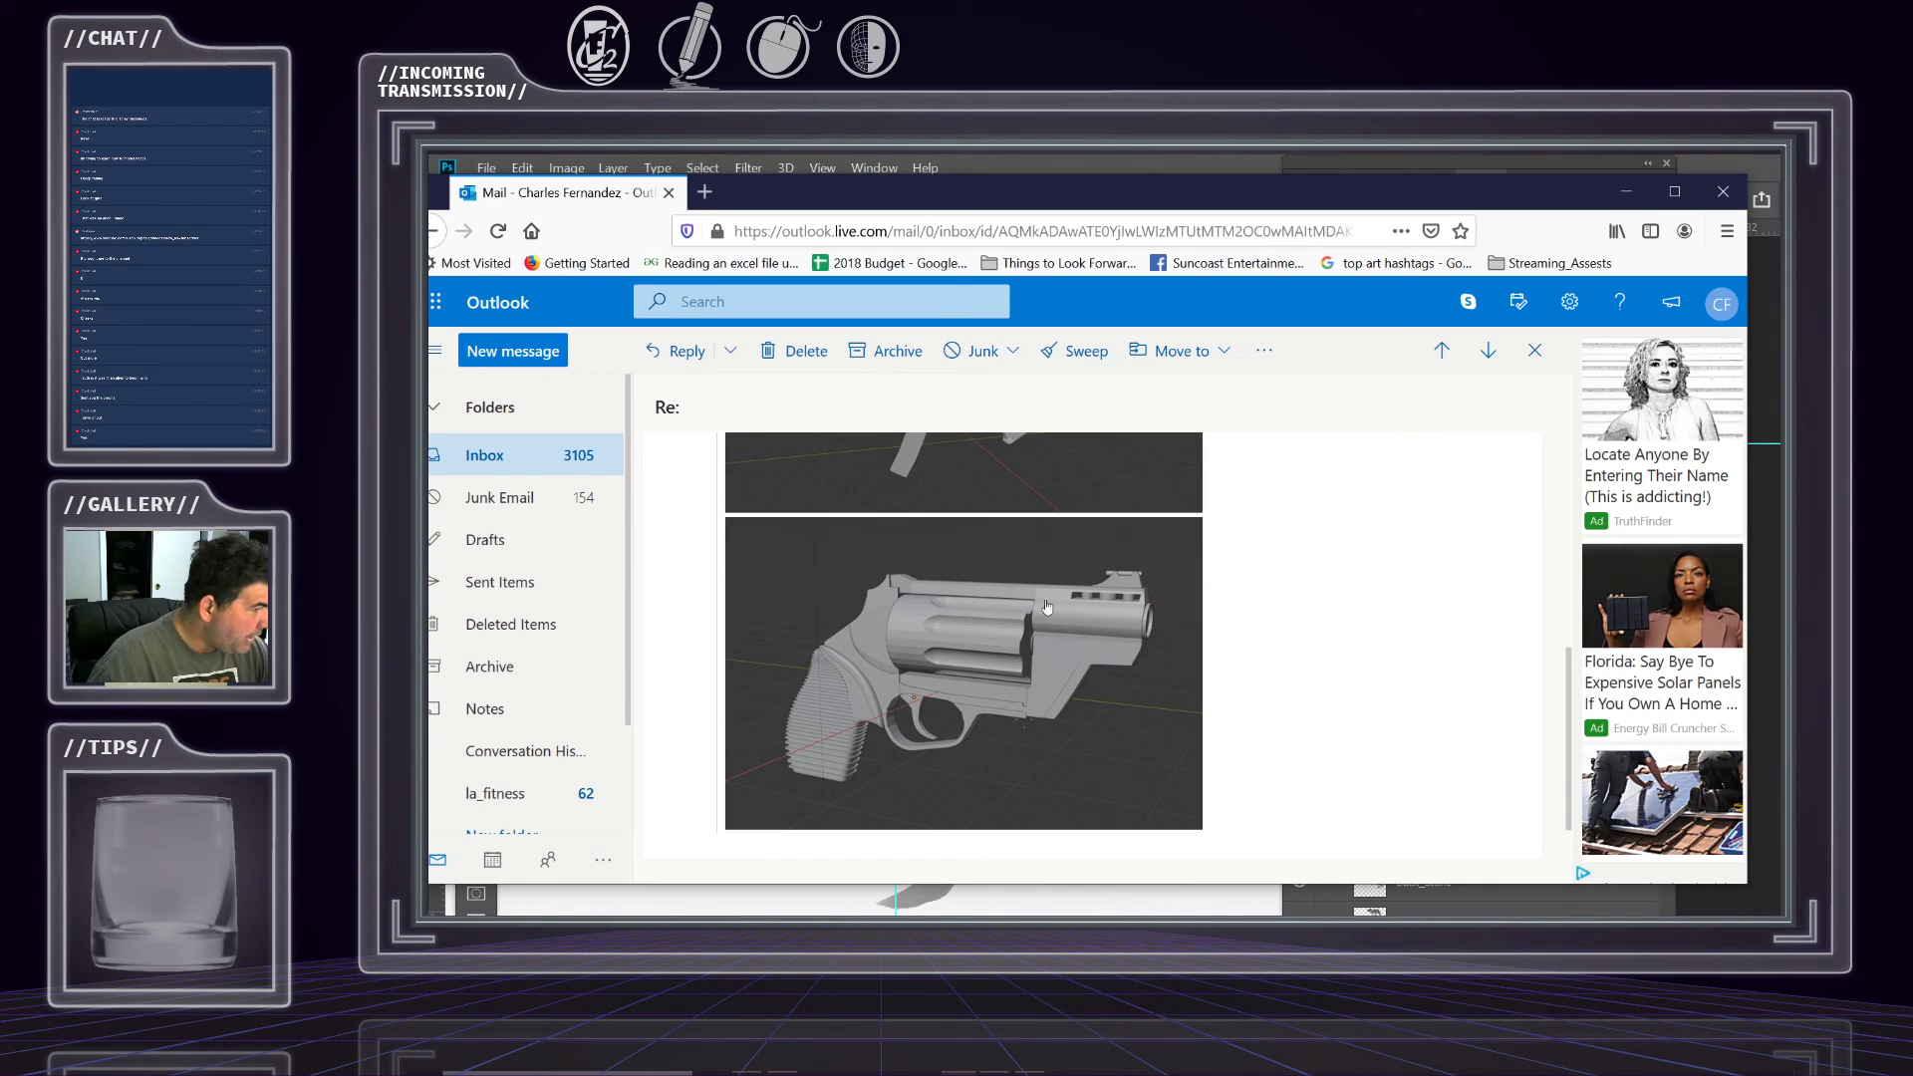
scroll(1079, 638, "down", 1)
scroll(1078, 638, "down", 1)
scroll(1076, 638, "up", 1)
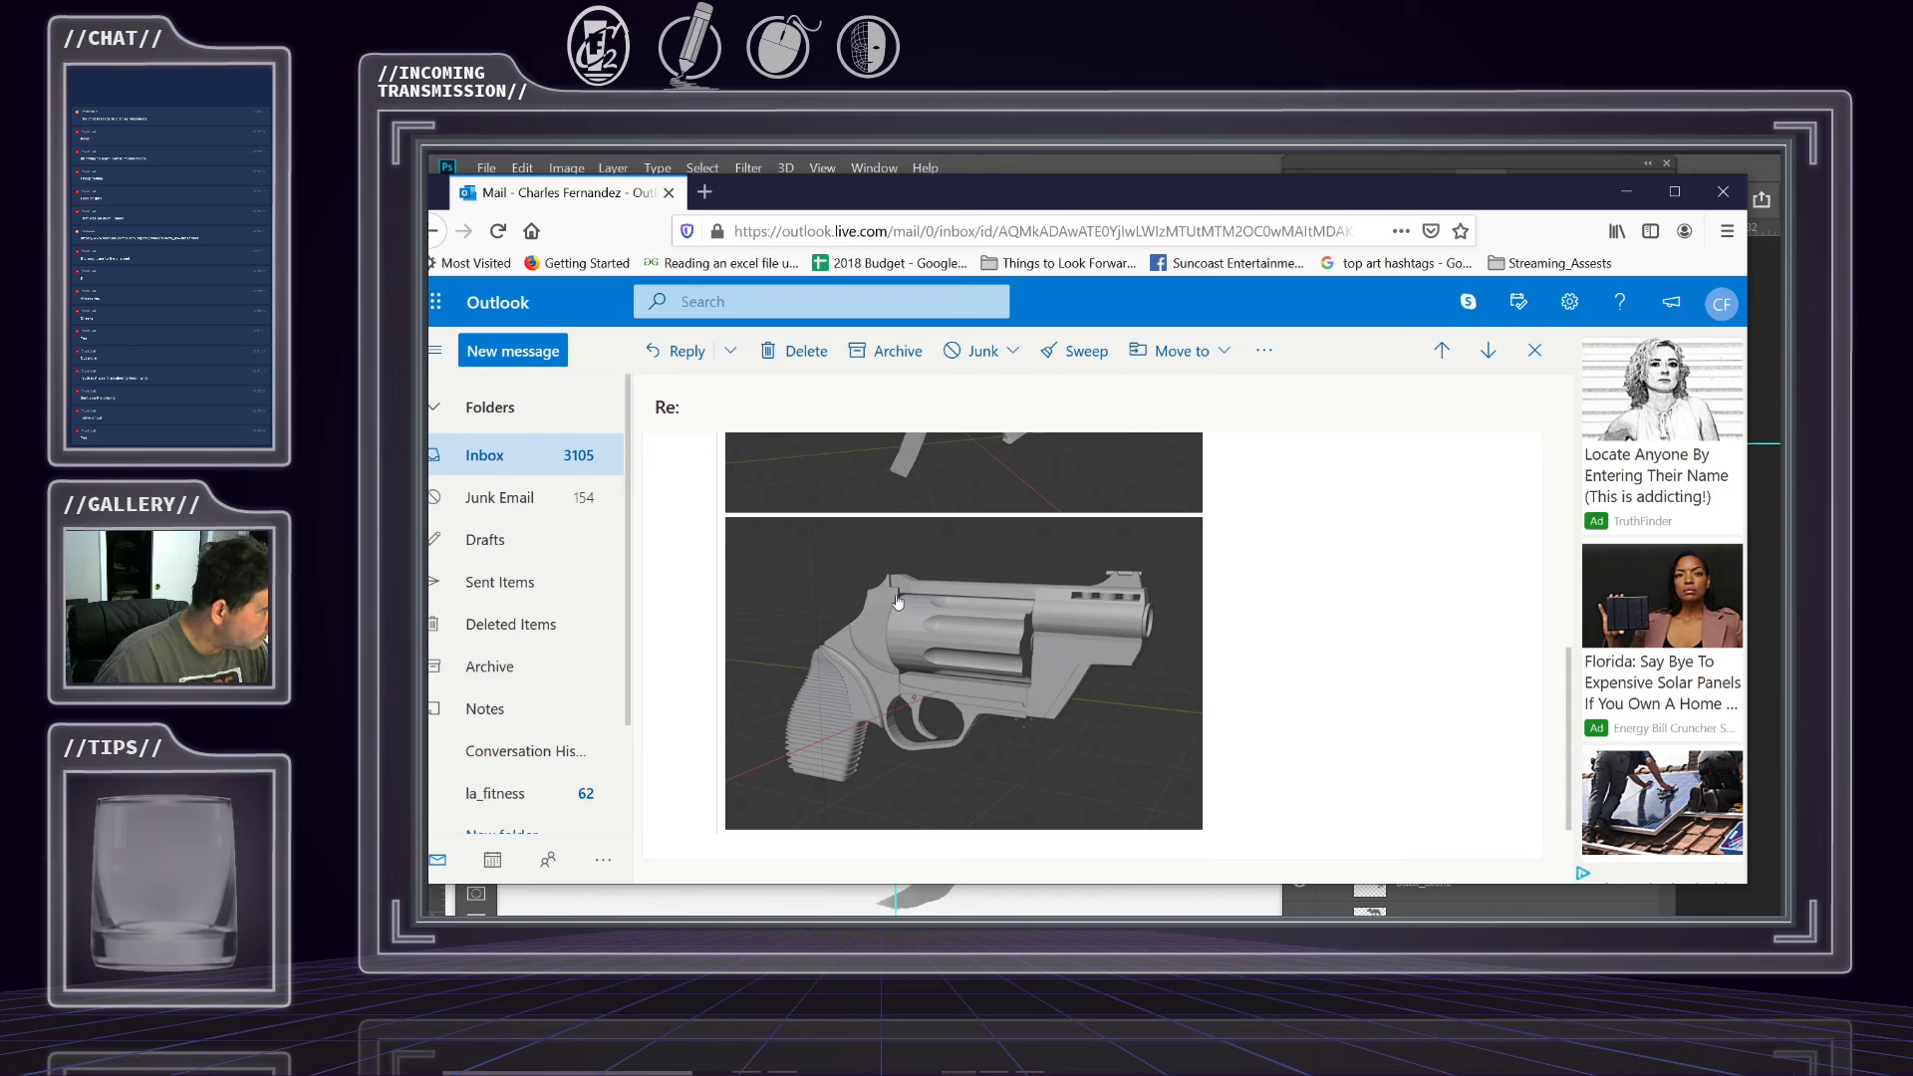
scroll(1062, 643, "up", 1)
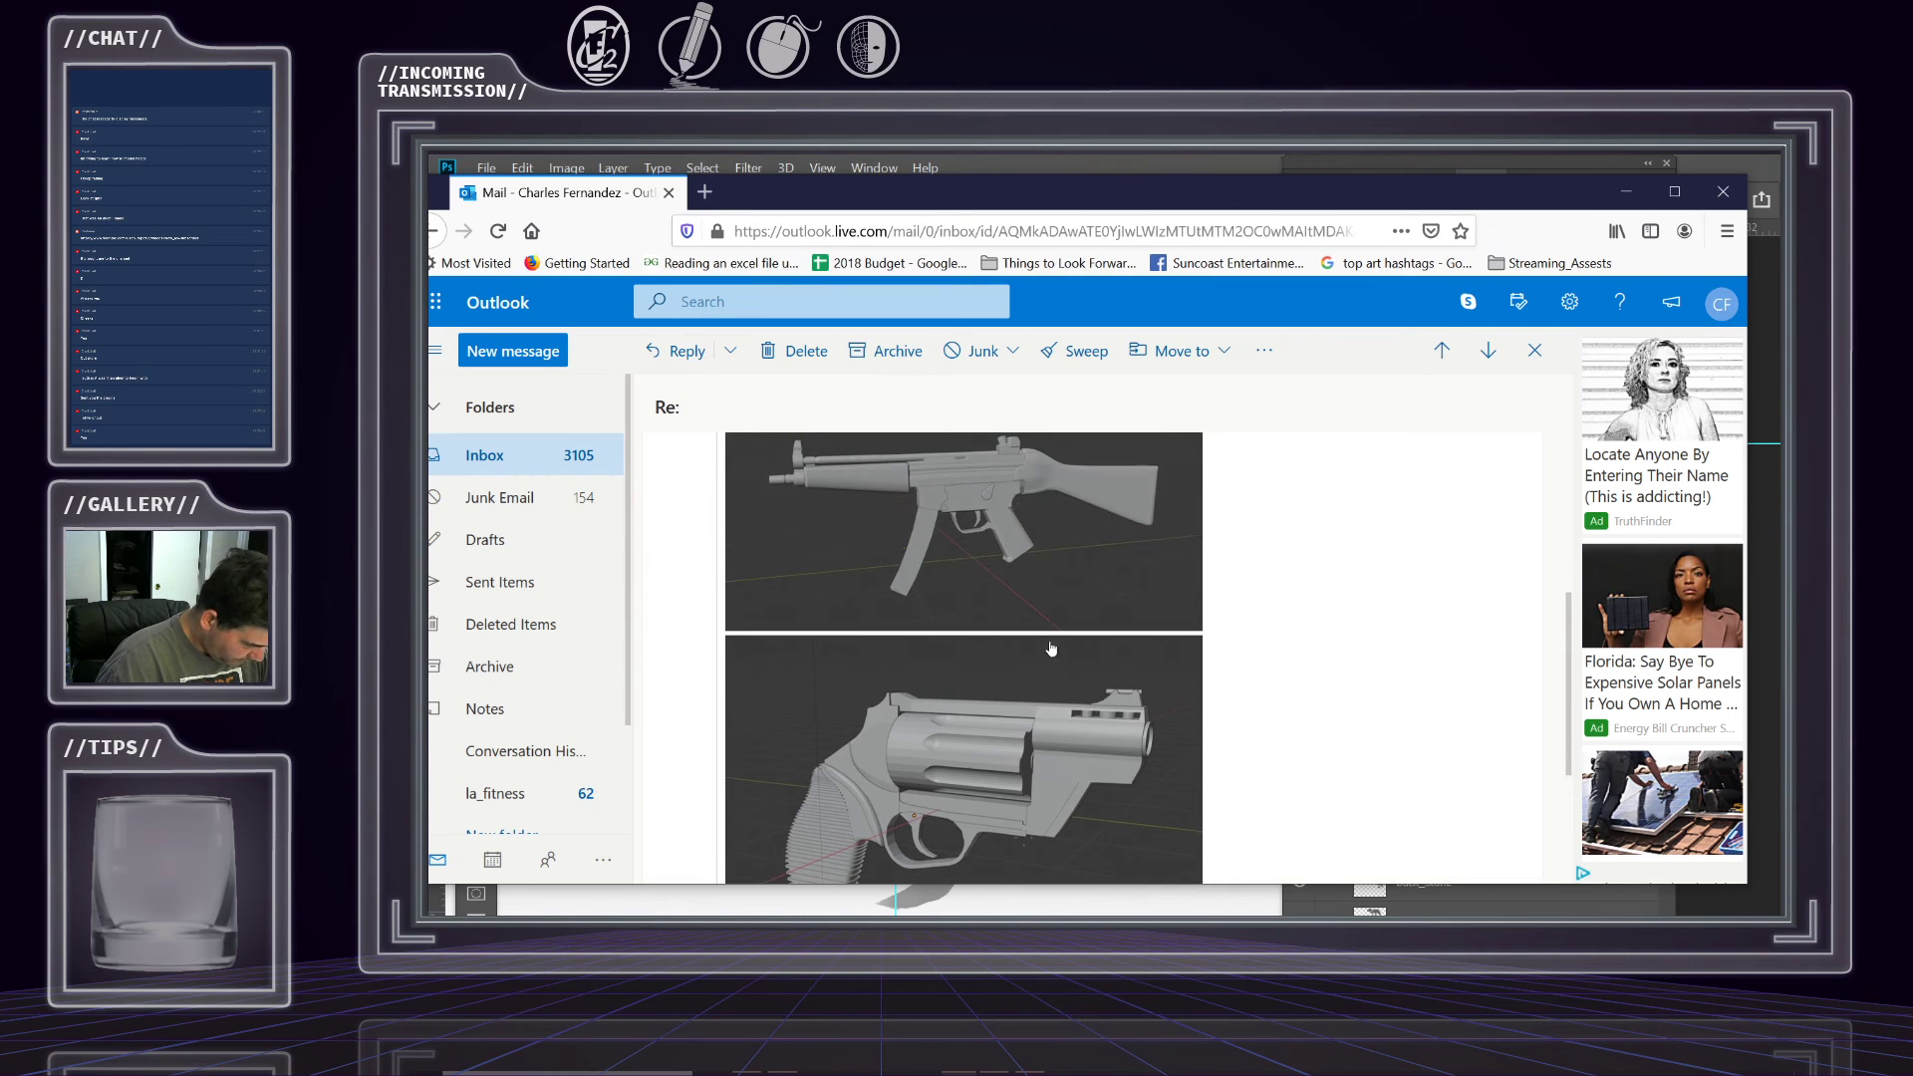
scroll(865, 649, "down", 2)
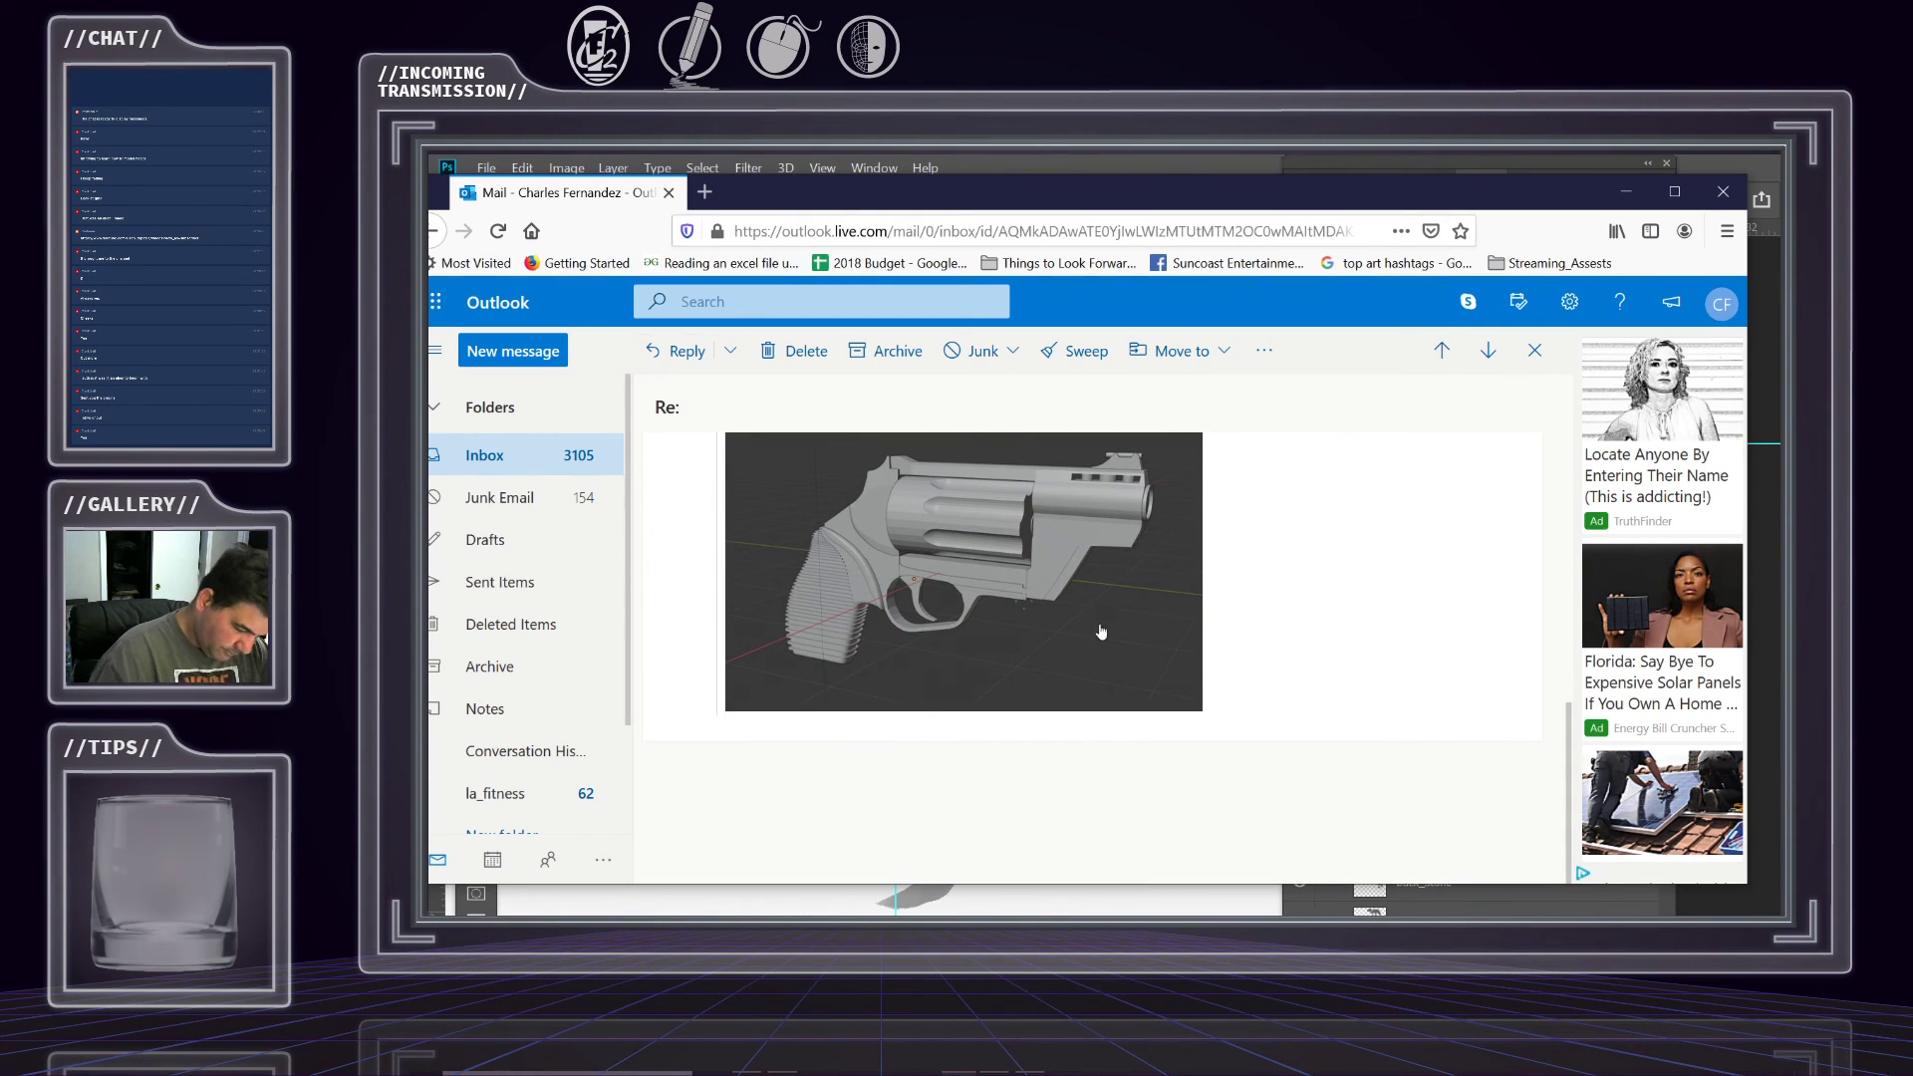
scroll(967, 576, "up", 1)
scroll(967, 576, "up", 3)
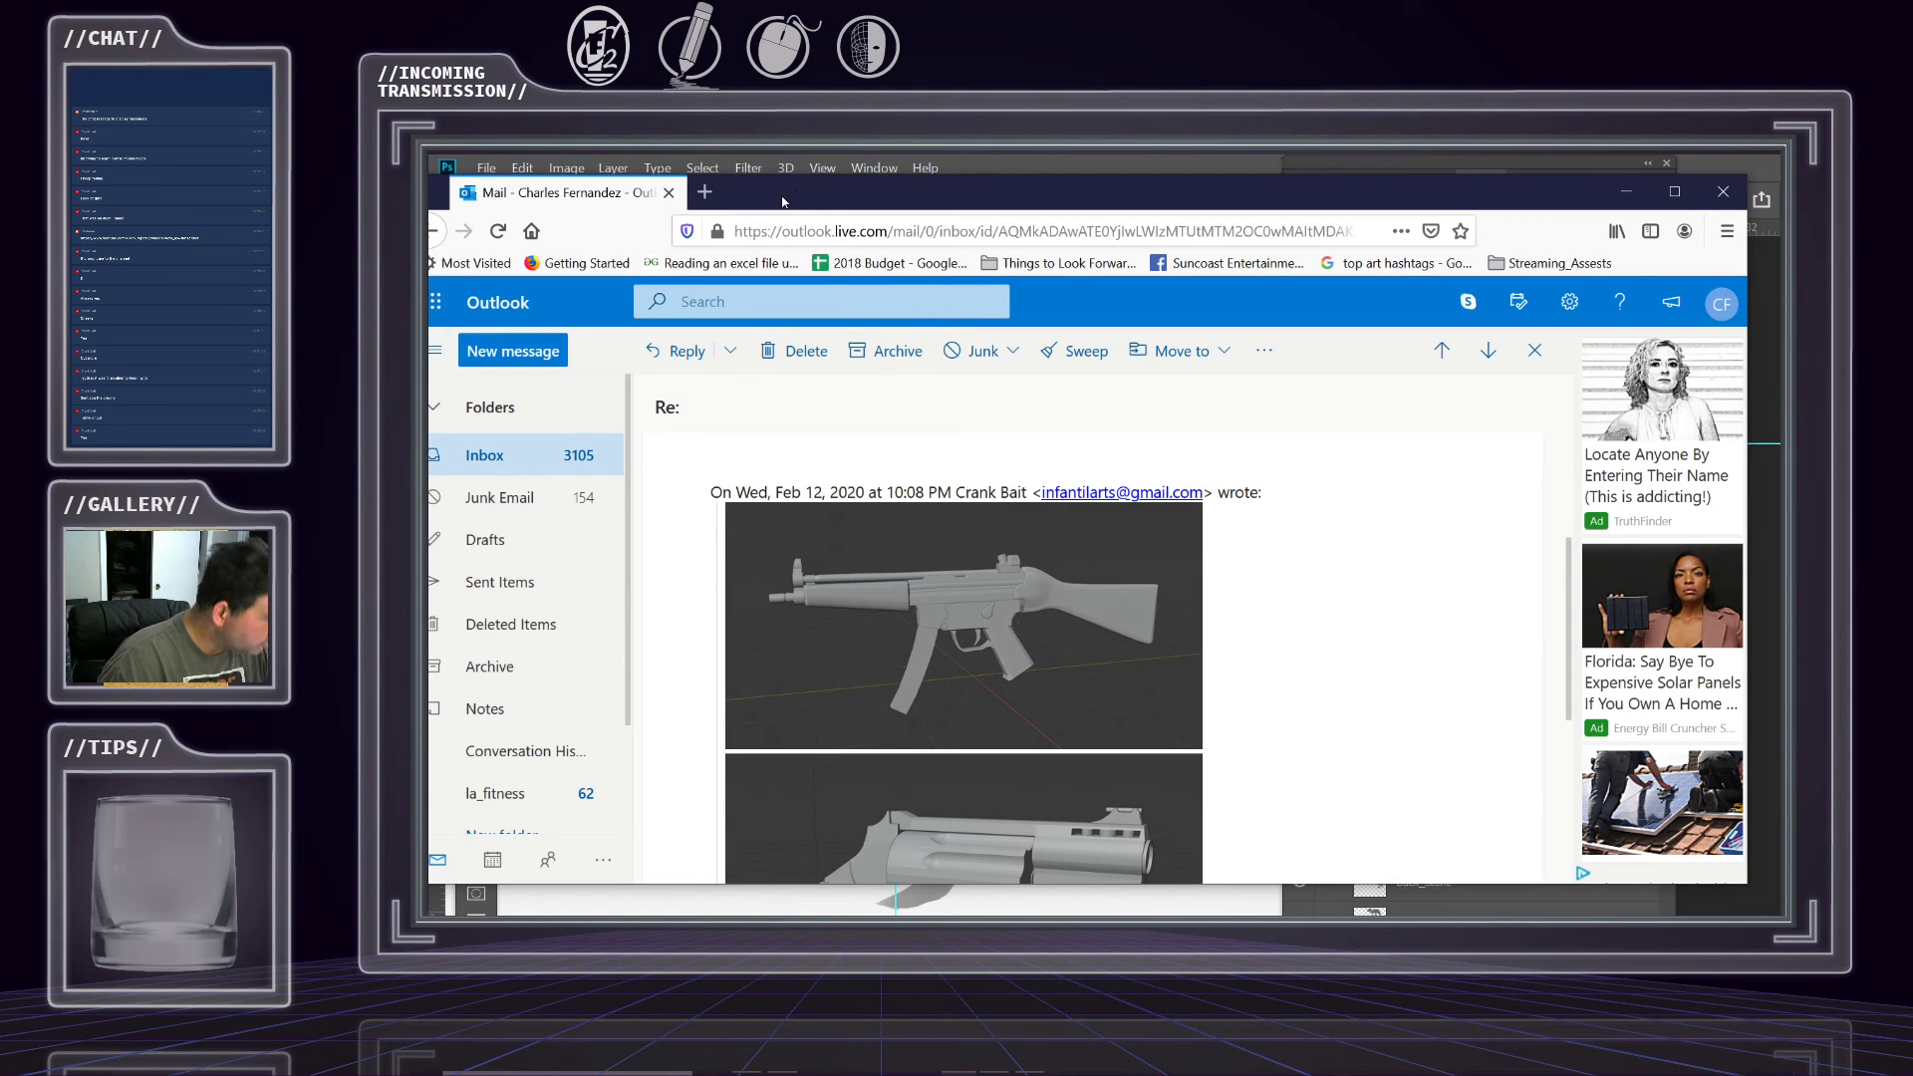
left_click_drag(783, 202, 867, 0)
scroll(898, 605, "up", 1)
scroll(898, 605, "up", 2)
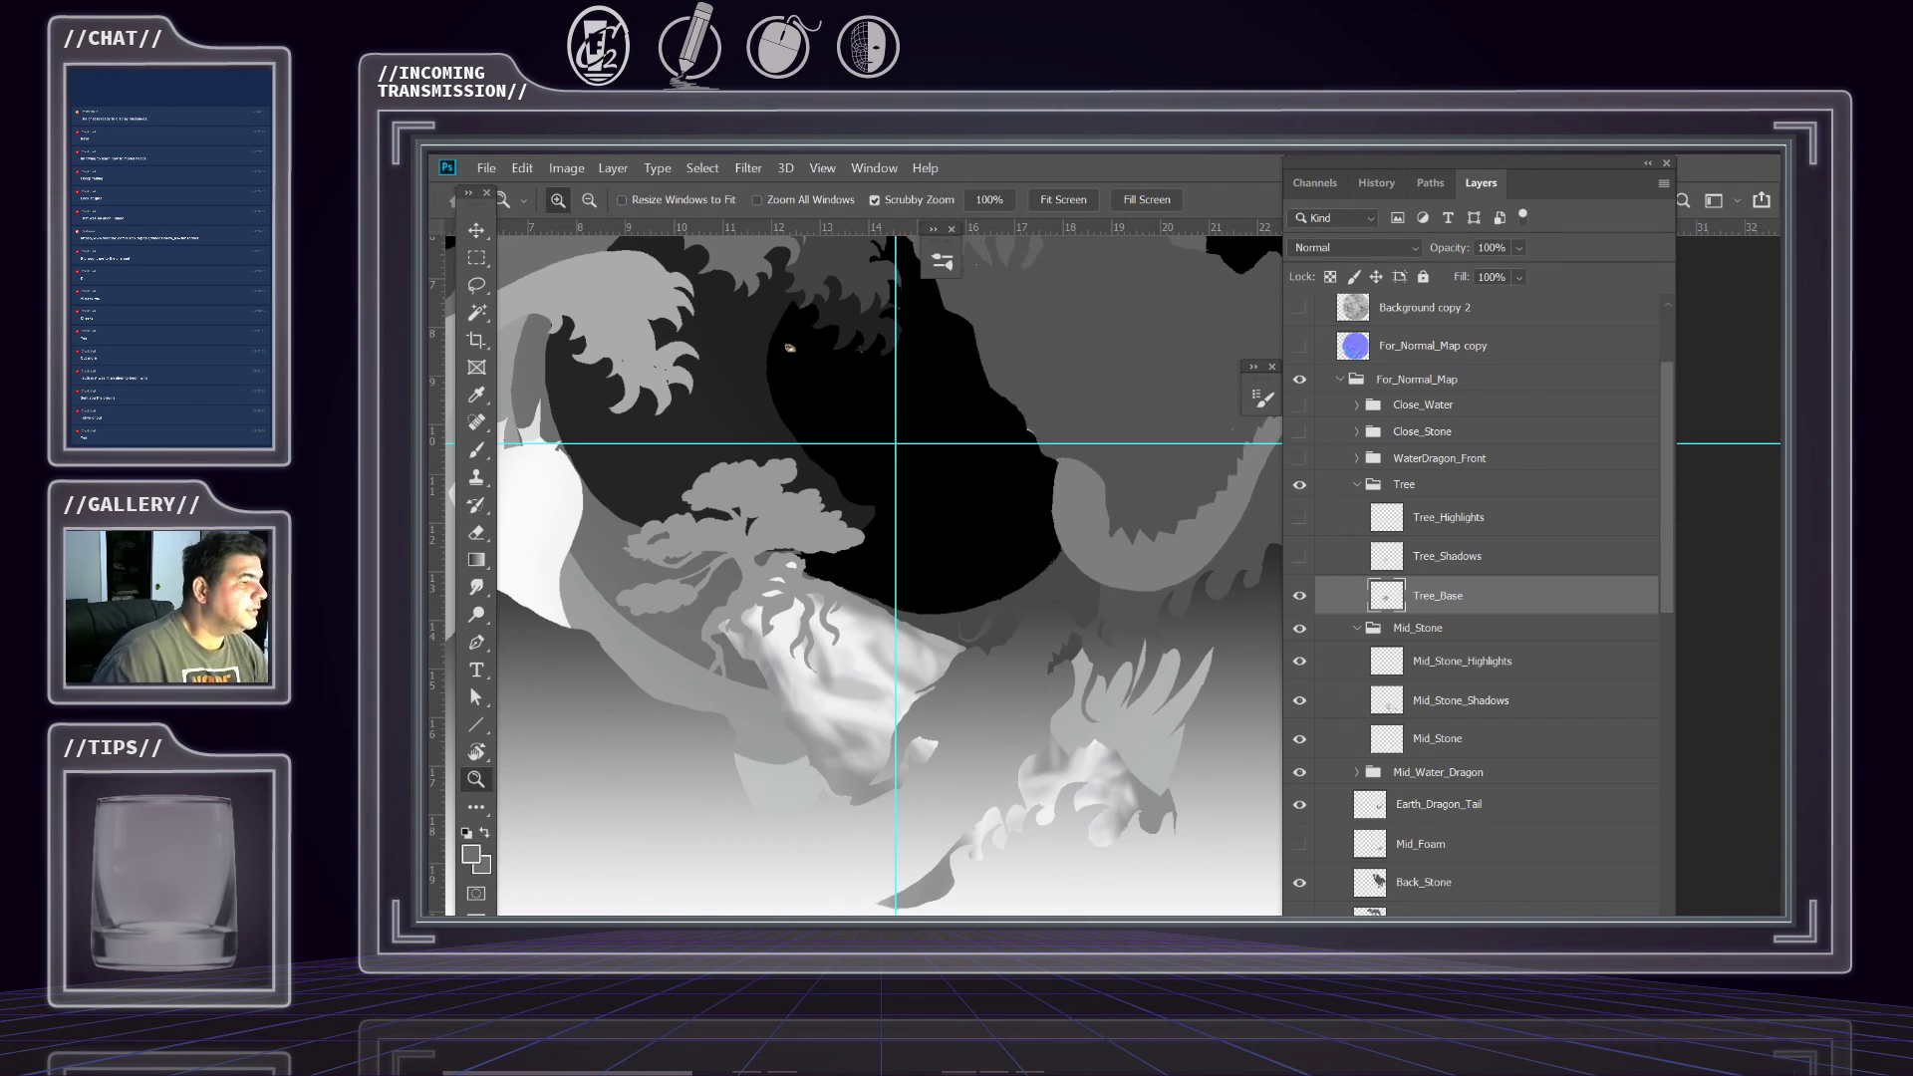
Look at the kaneke (1).png side-profile attachment in the Outlook email without a subject.
key("alt+Tab")
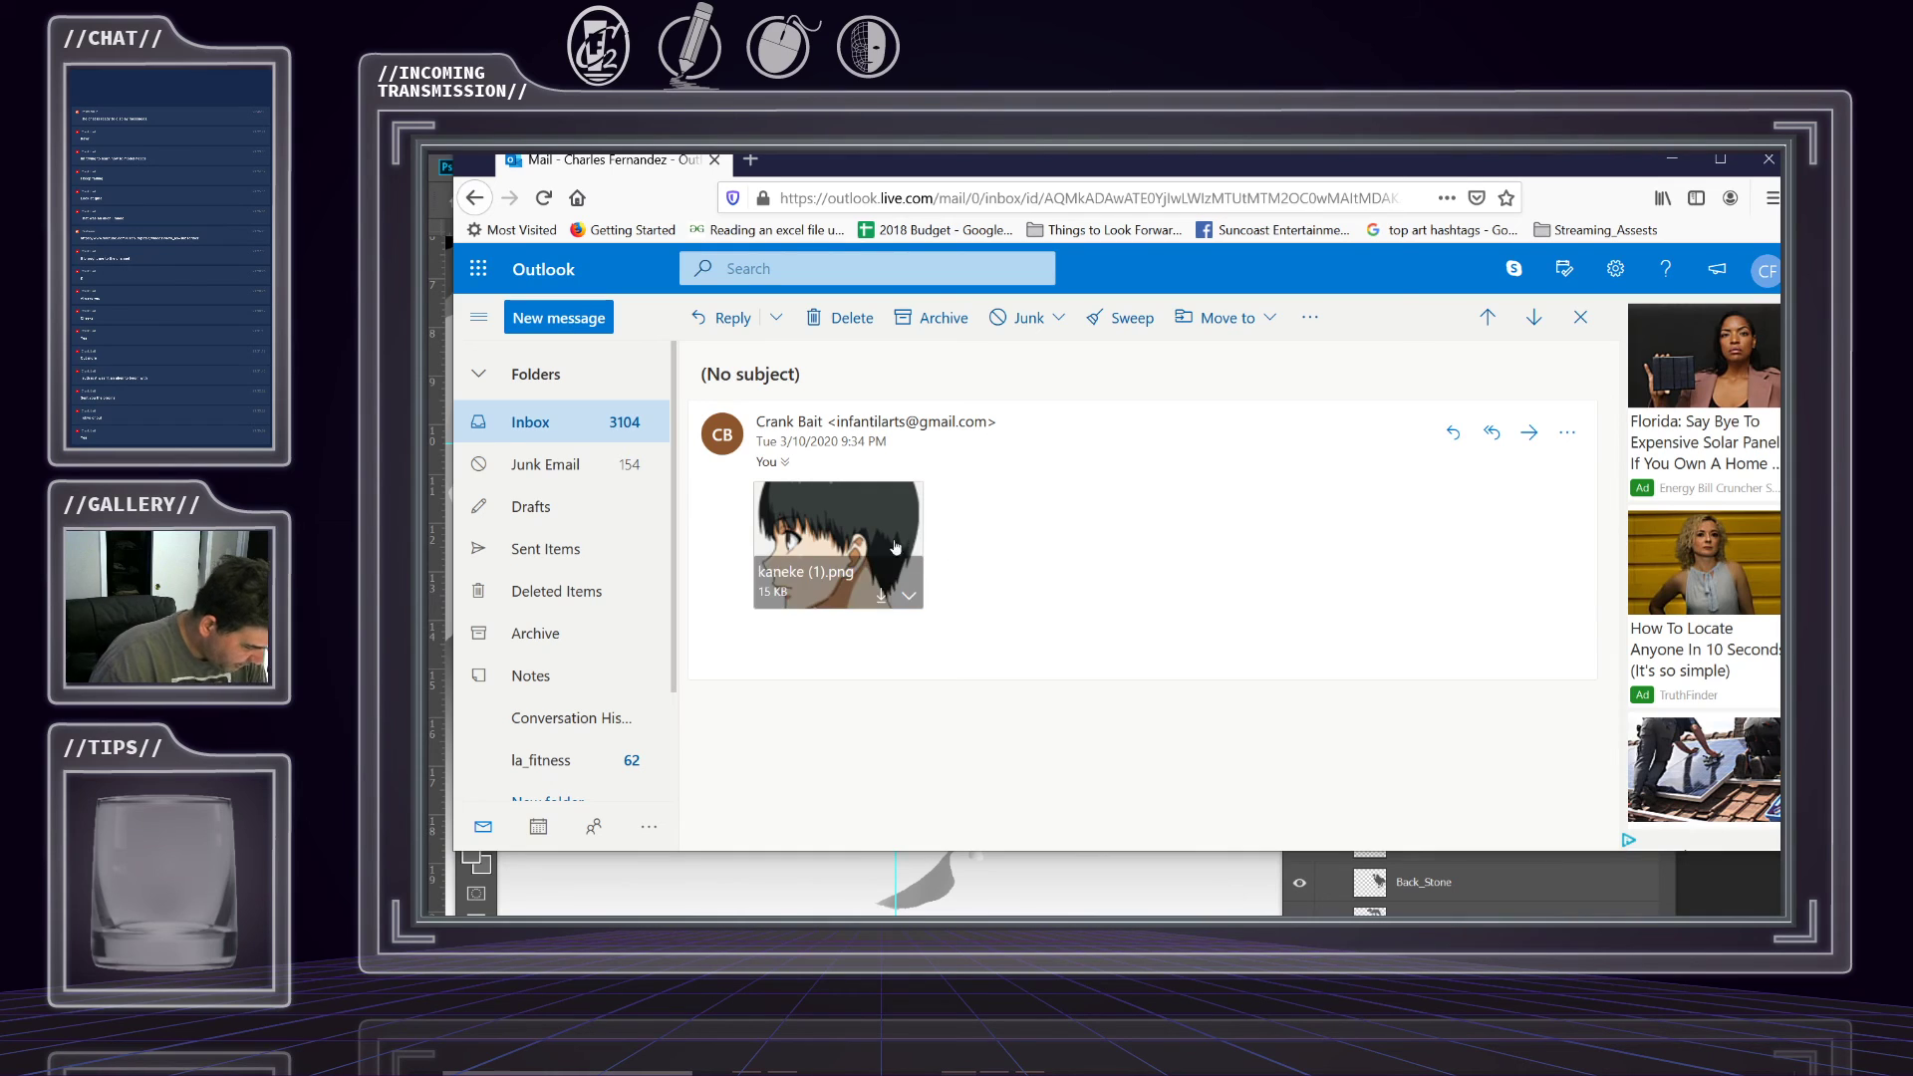
mouse_move(923, 596)
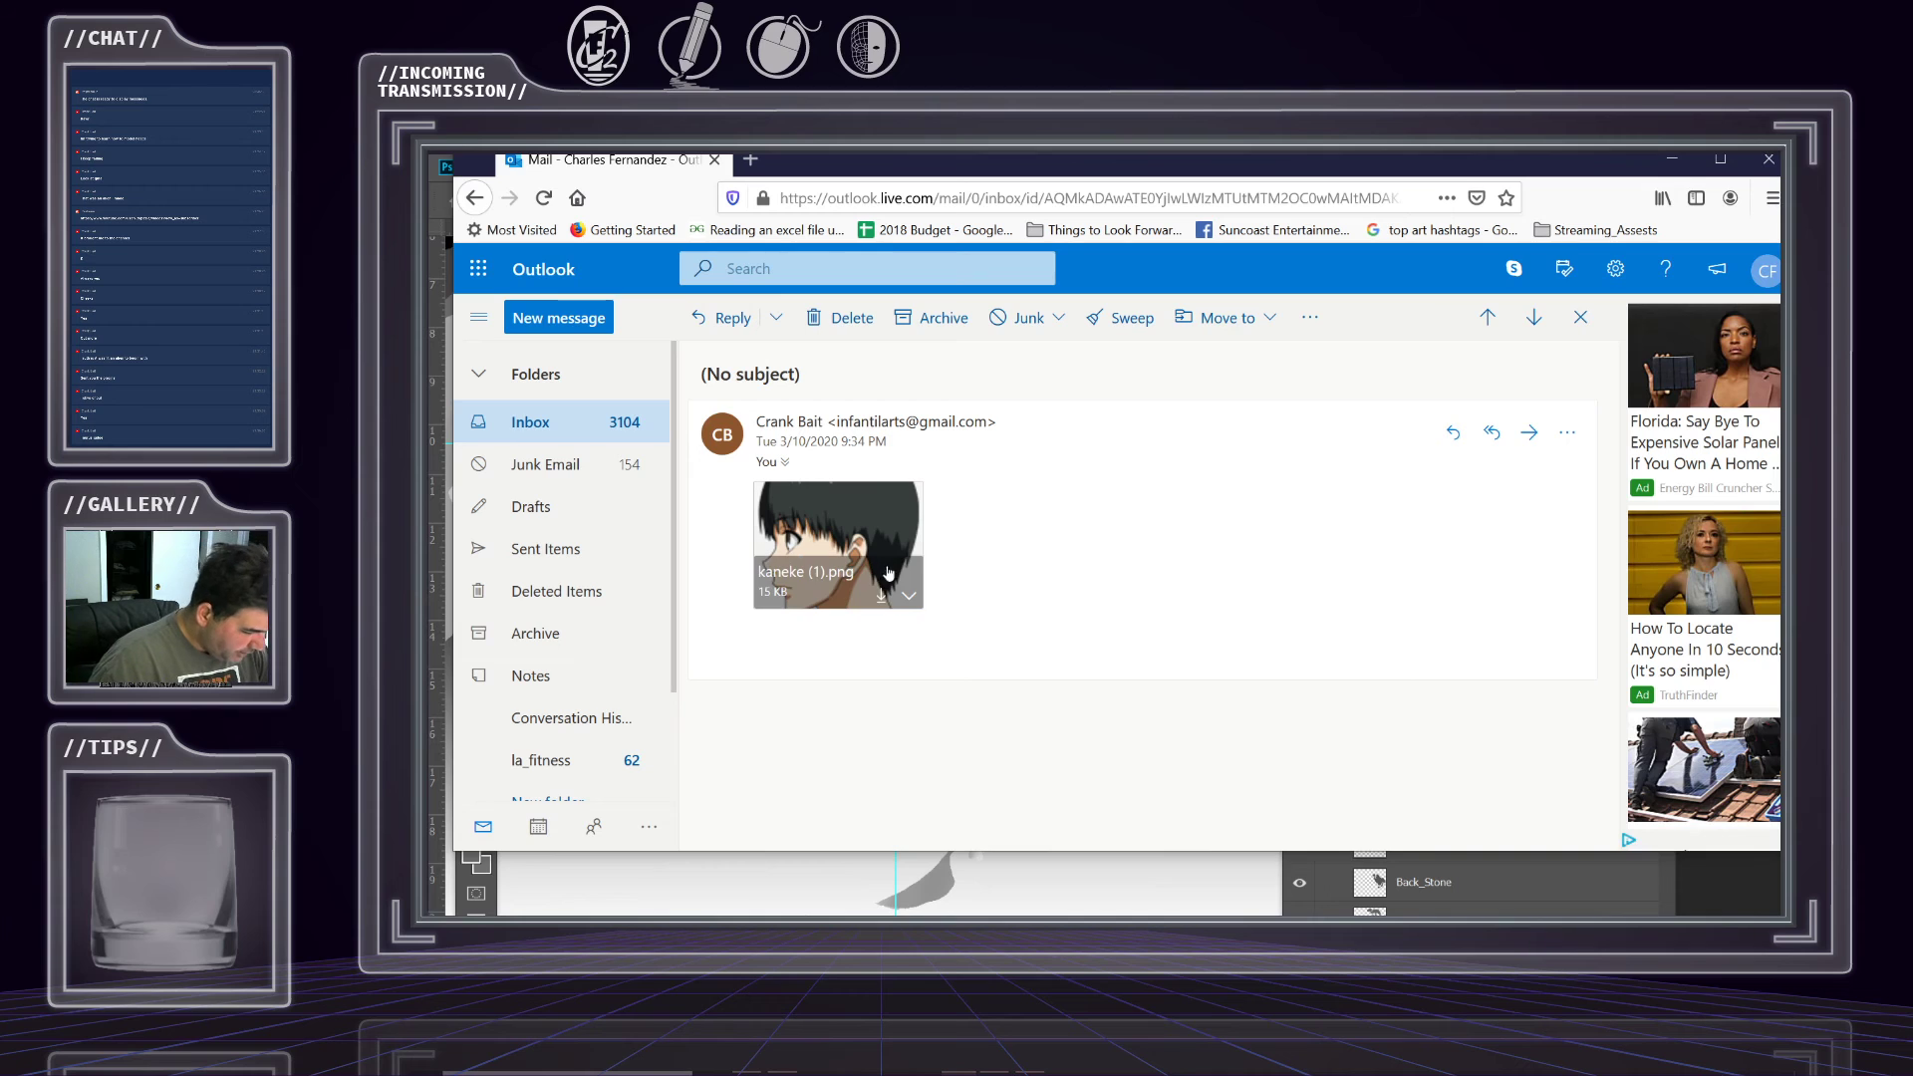
mouse_move(922, 525)
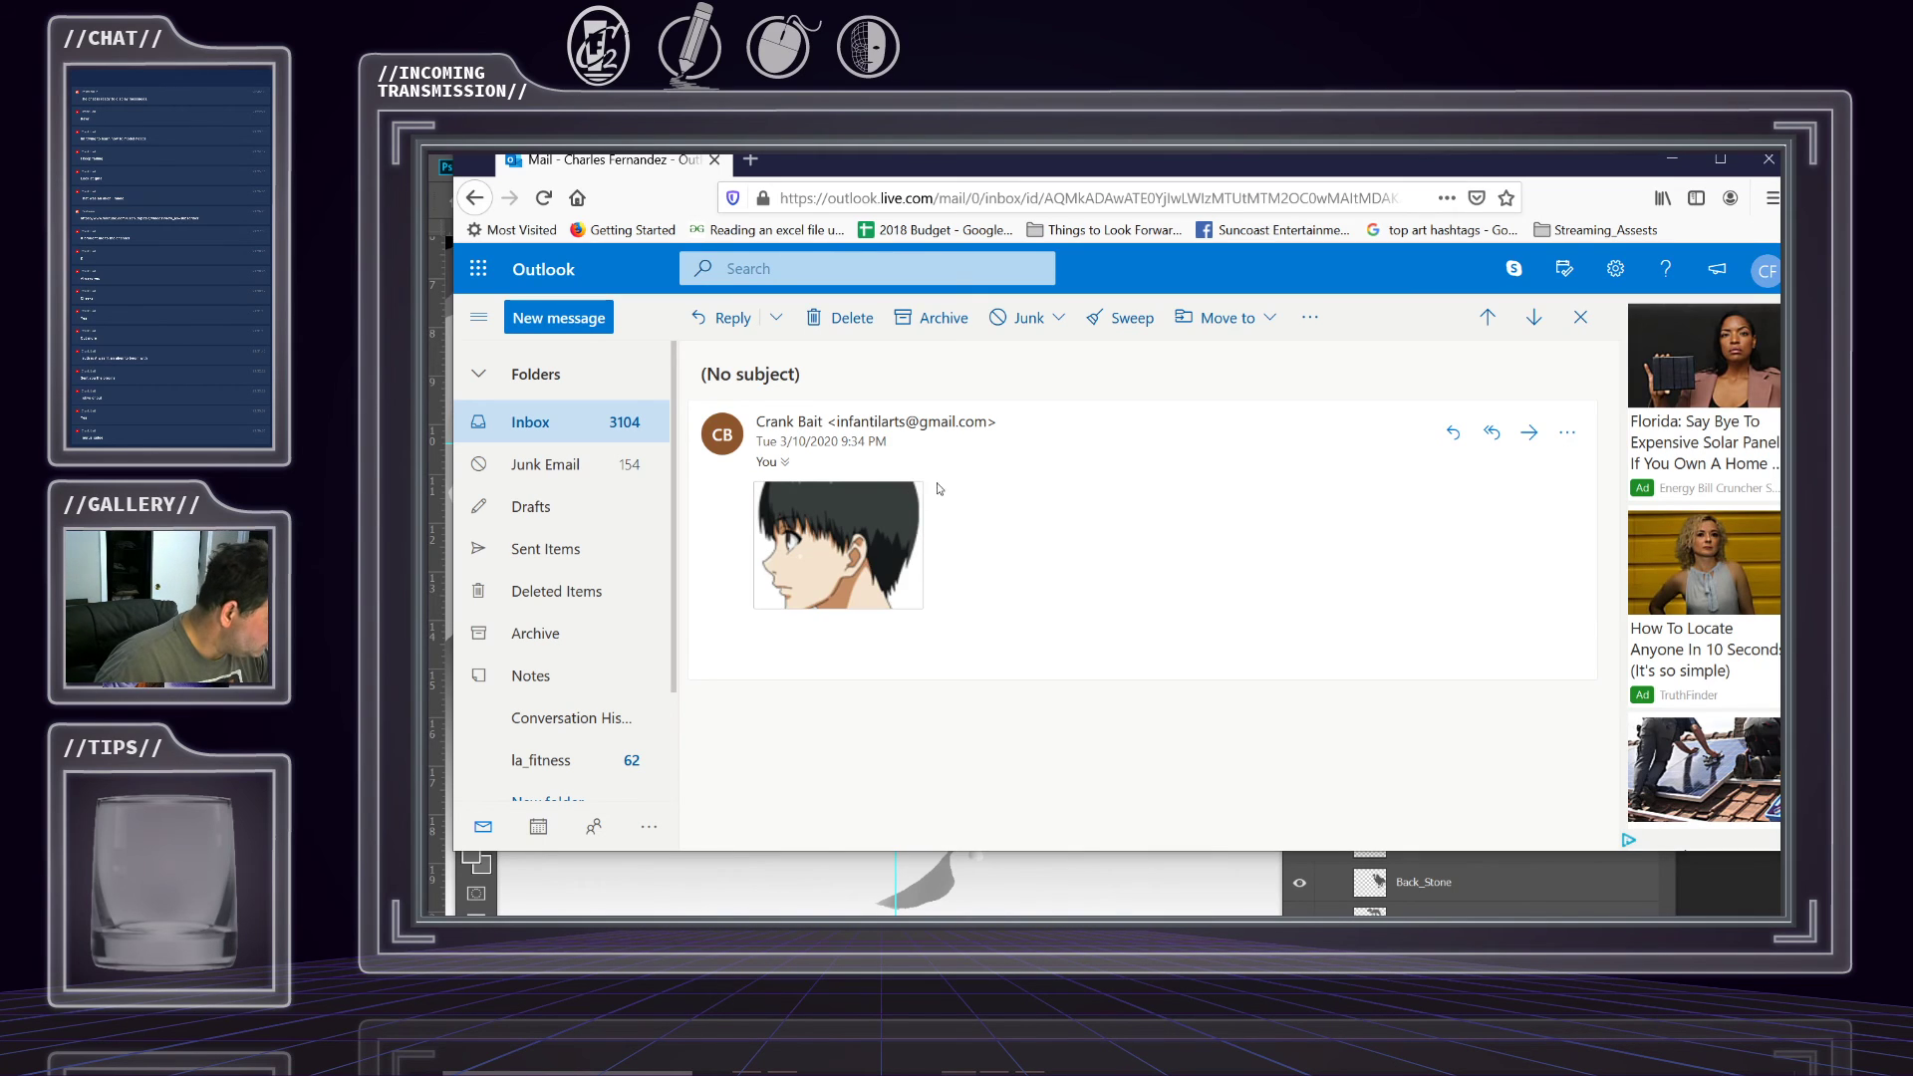
mouse_move(829, 517)
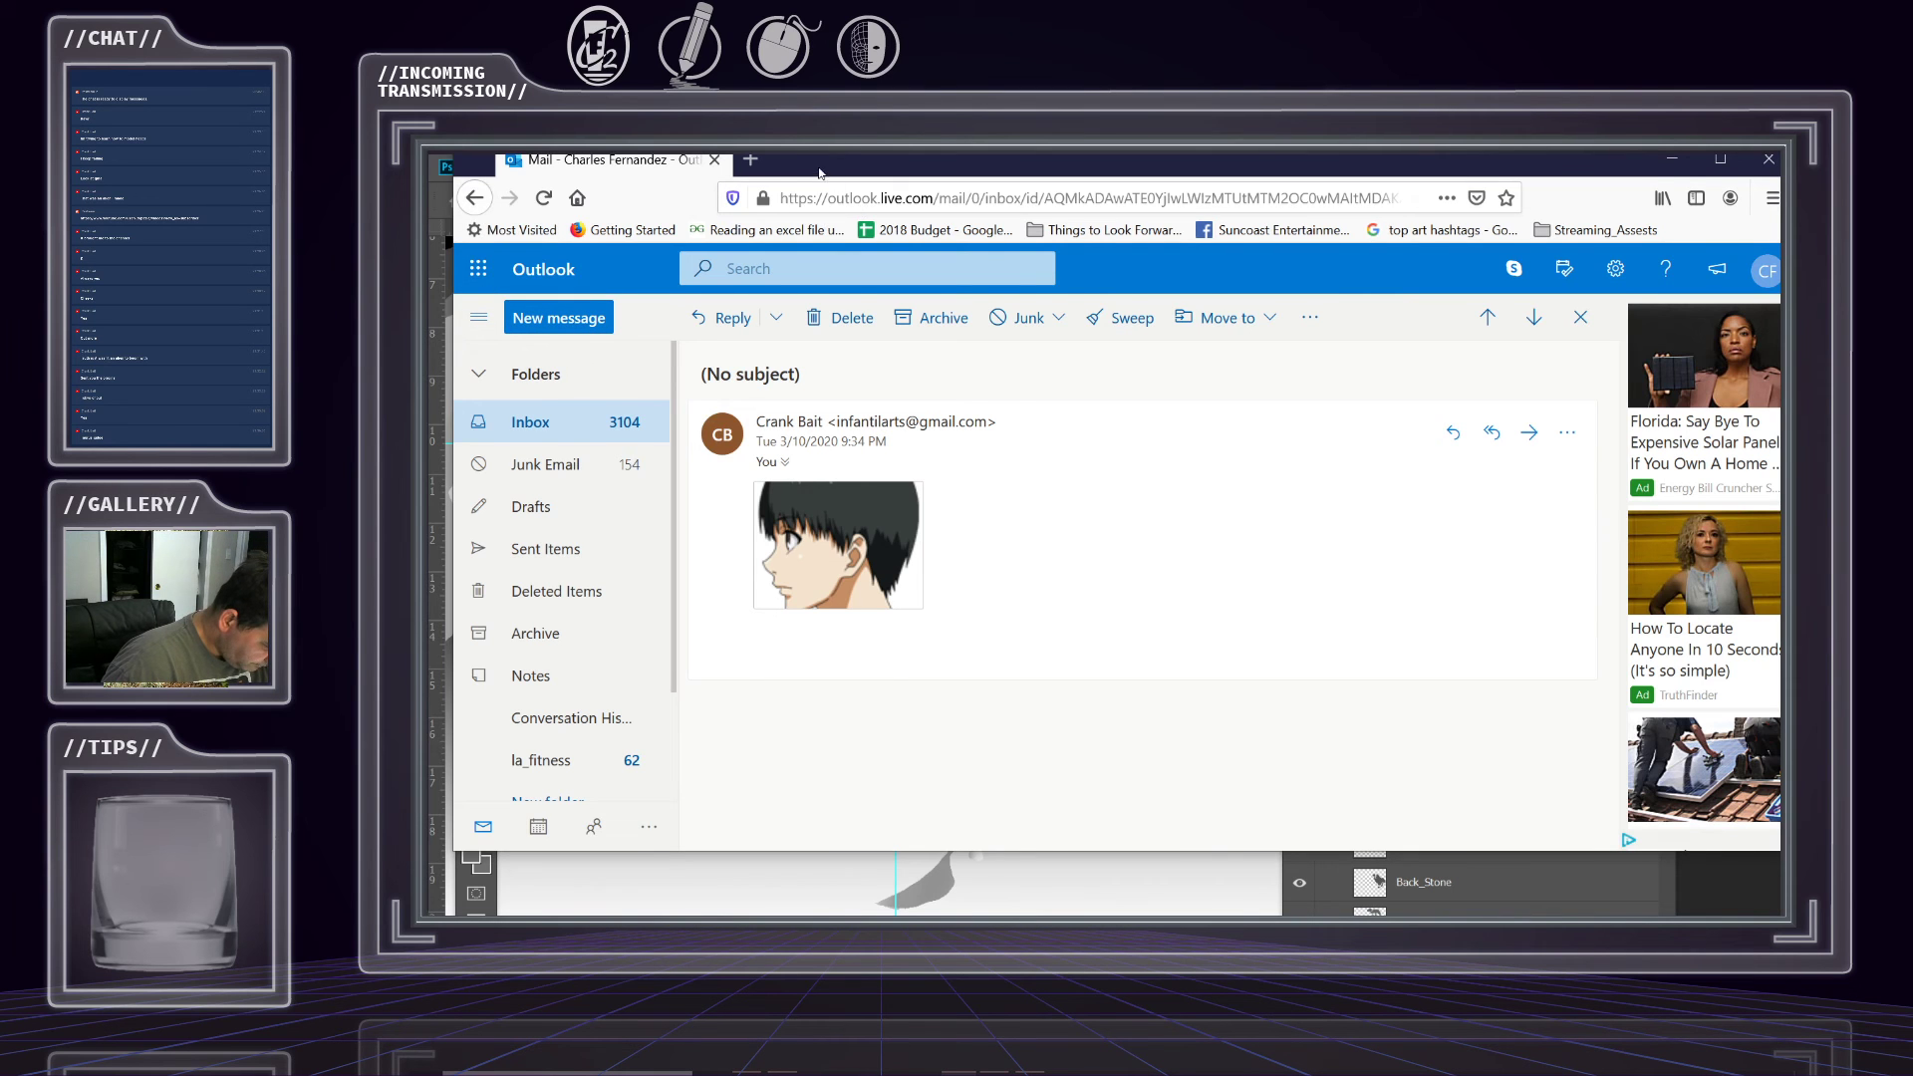
key("super+Down")
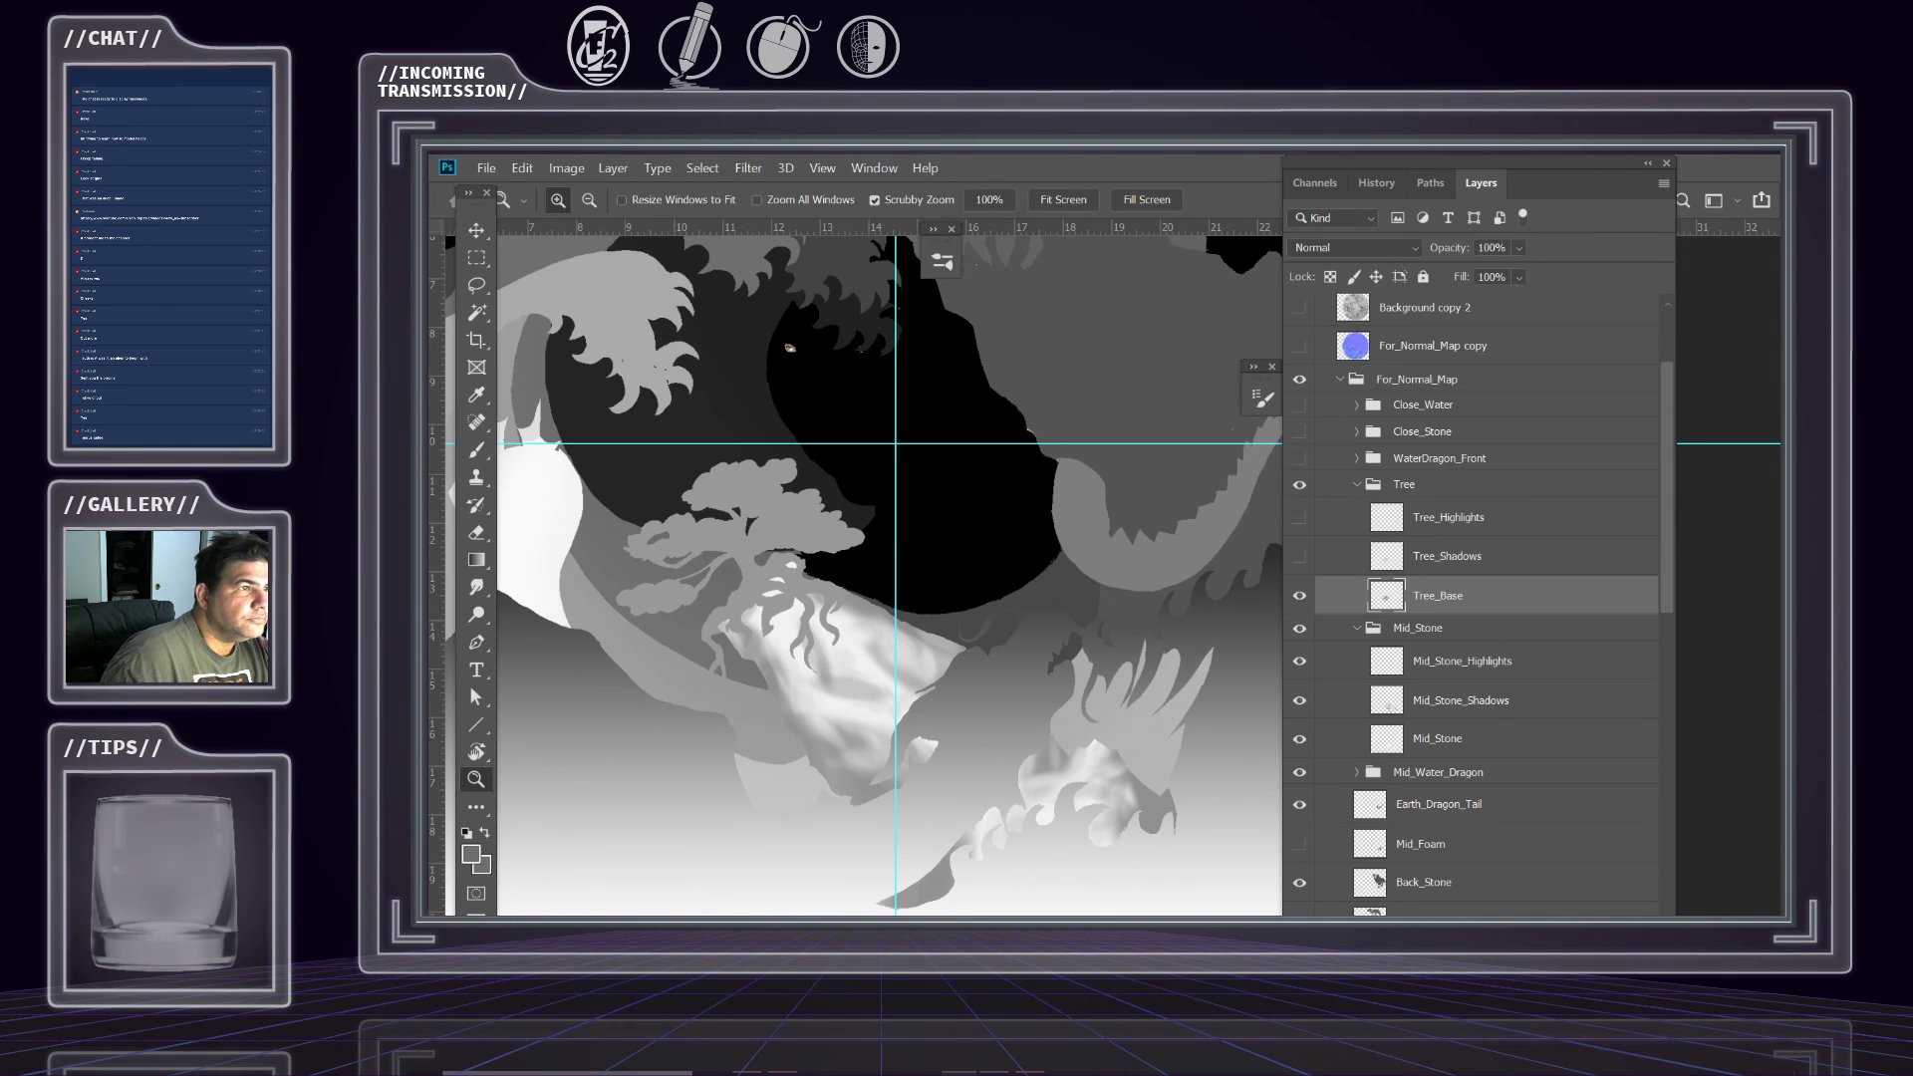
Switch to the Outlook email titled Alien and examine the green head render's face, jaw and neck.
key("alt+Tab")
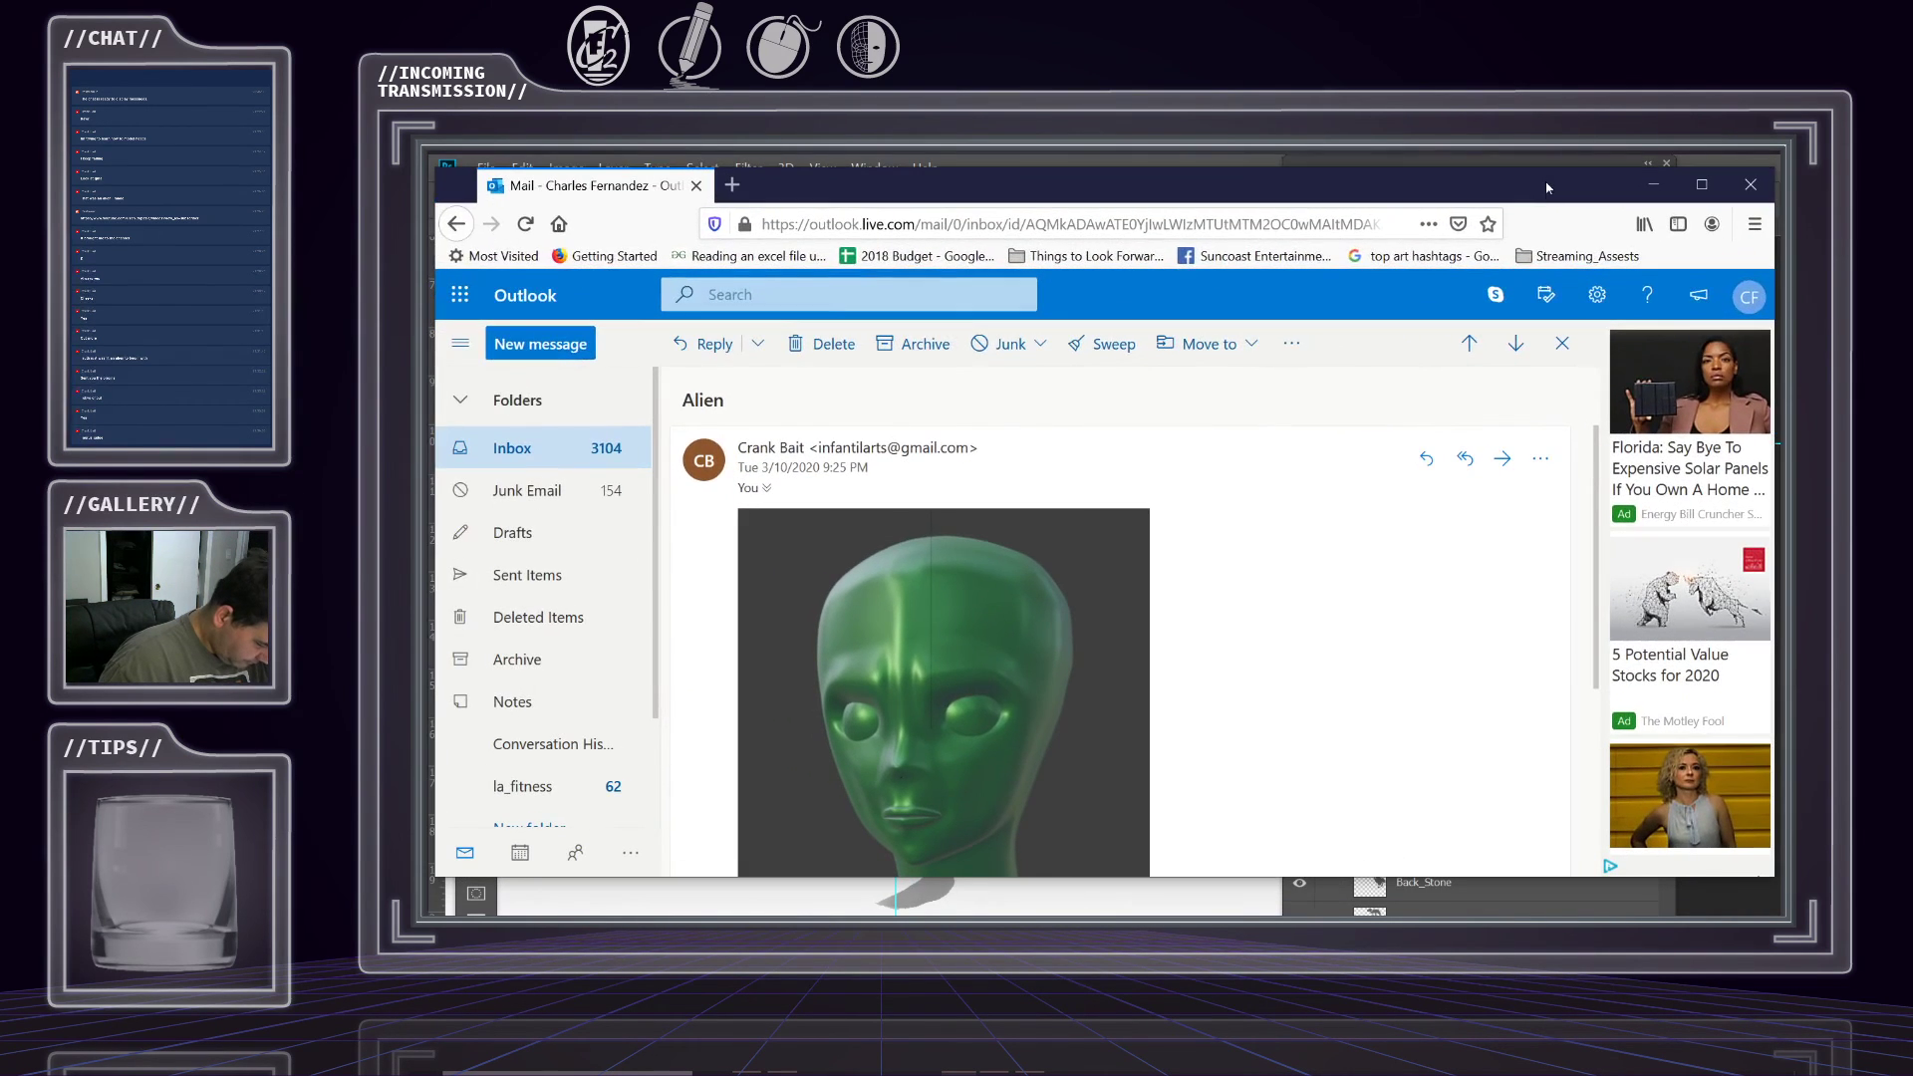
scroll(1003, 708, "down", 2)
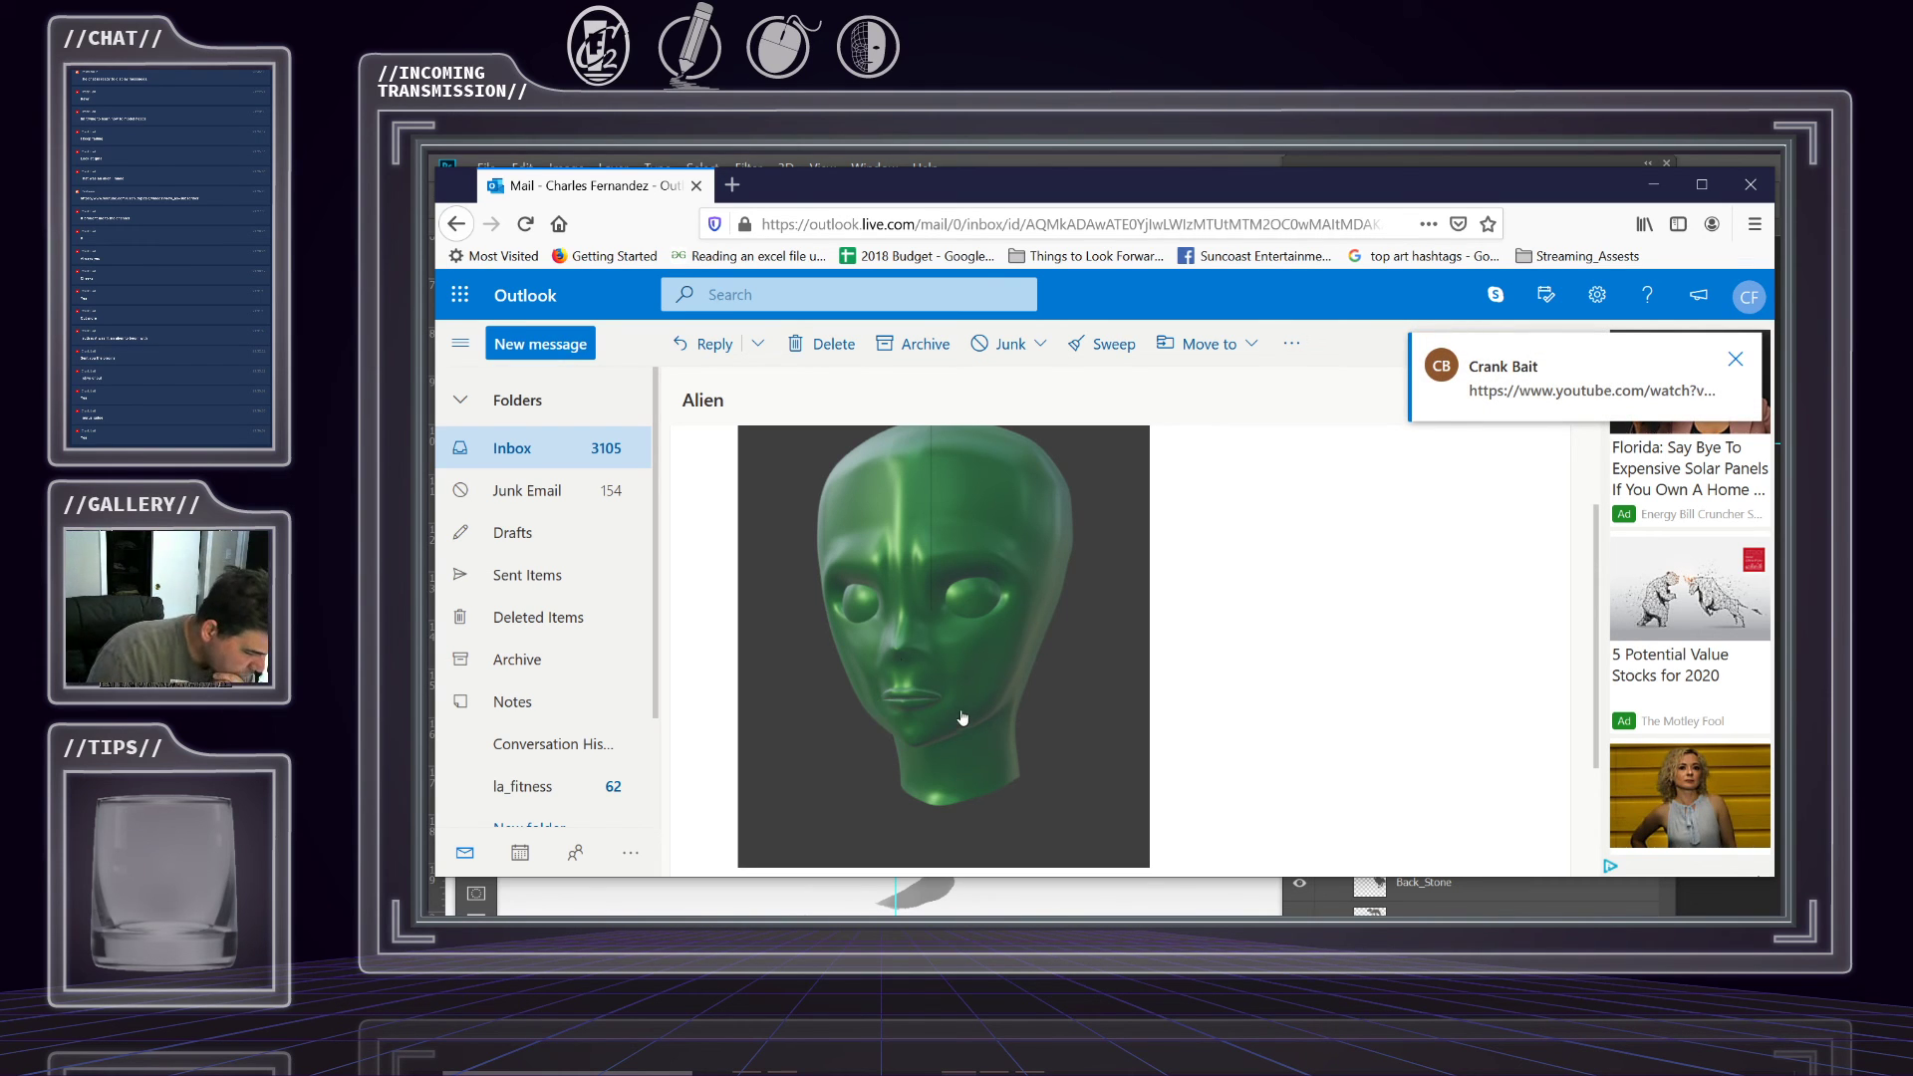
scroll(955, 728, "up", 2)
scroll(953, 724, "down", 1)
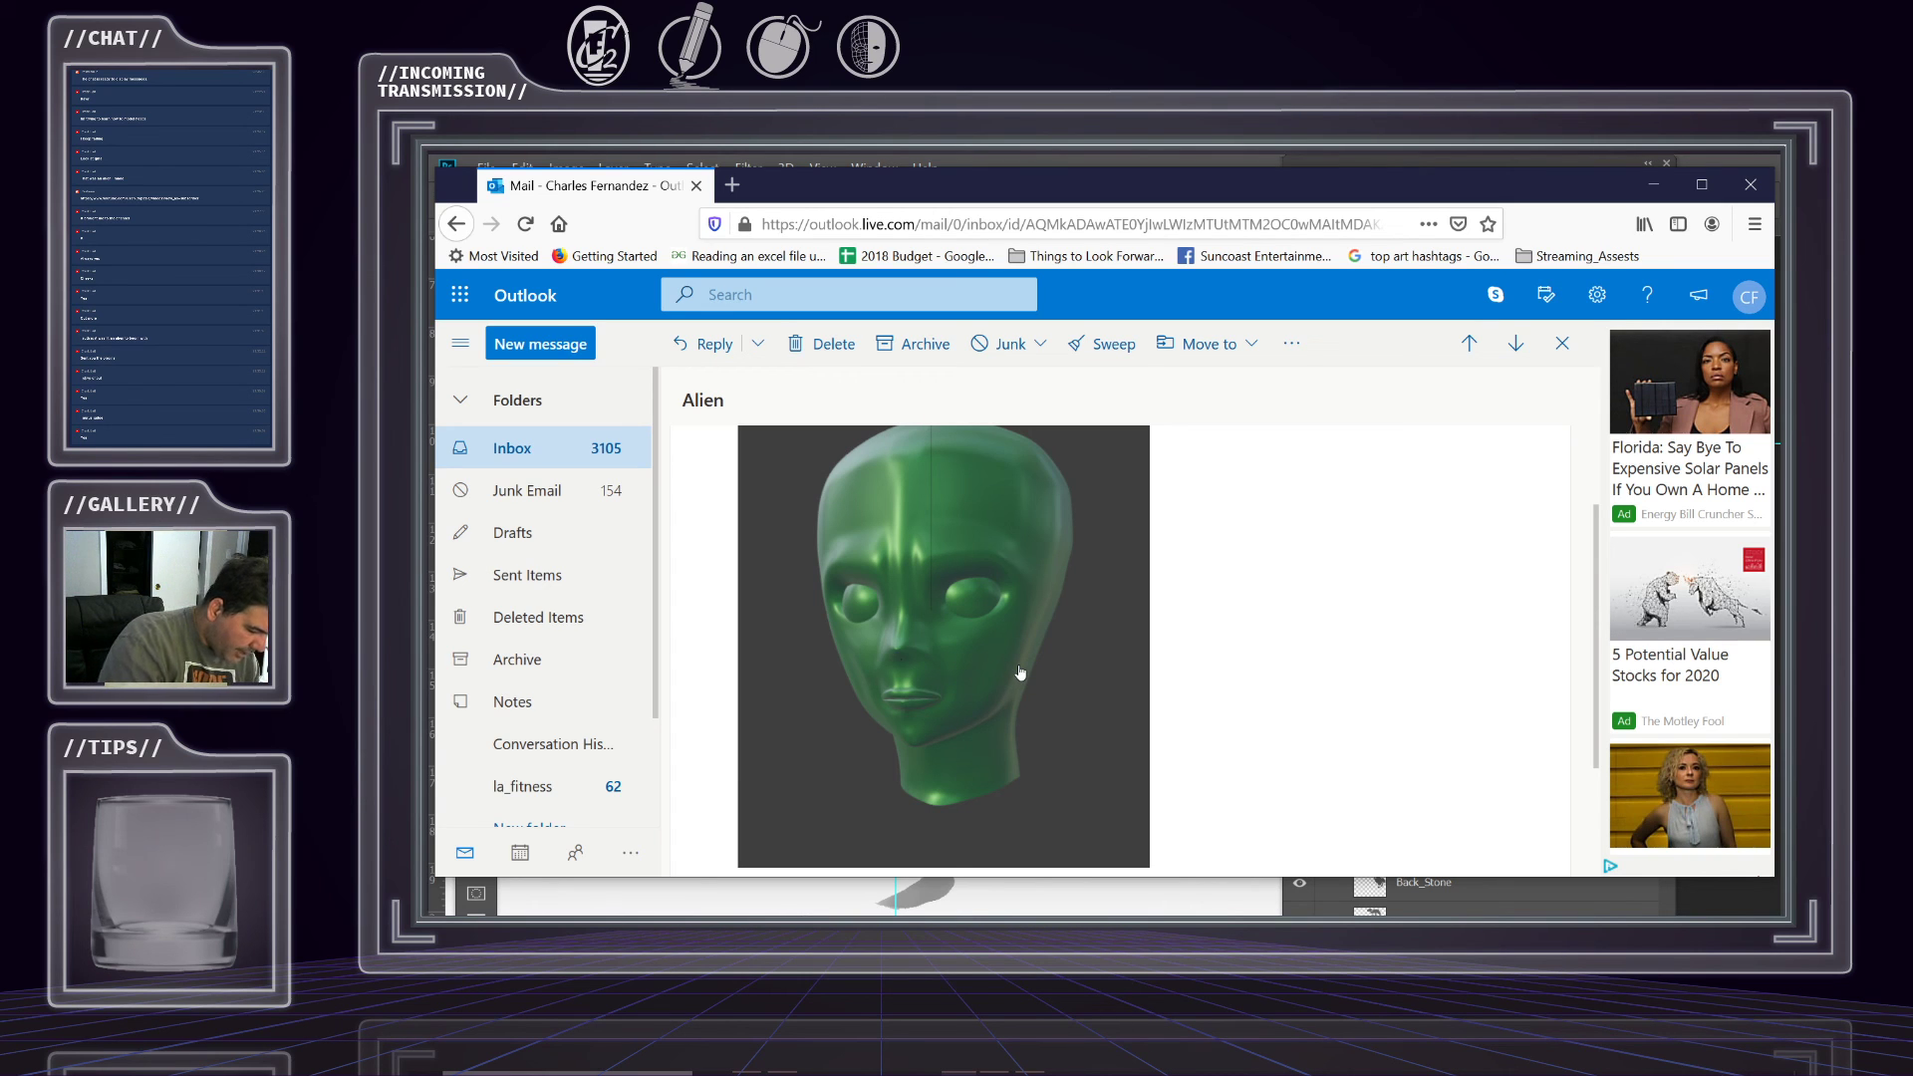
scroll(1016, 675, "up", 2)
scroll(996, 760, "down", 2)
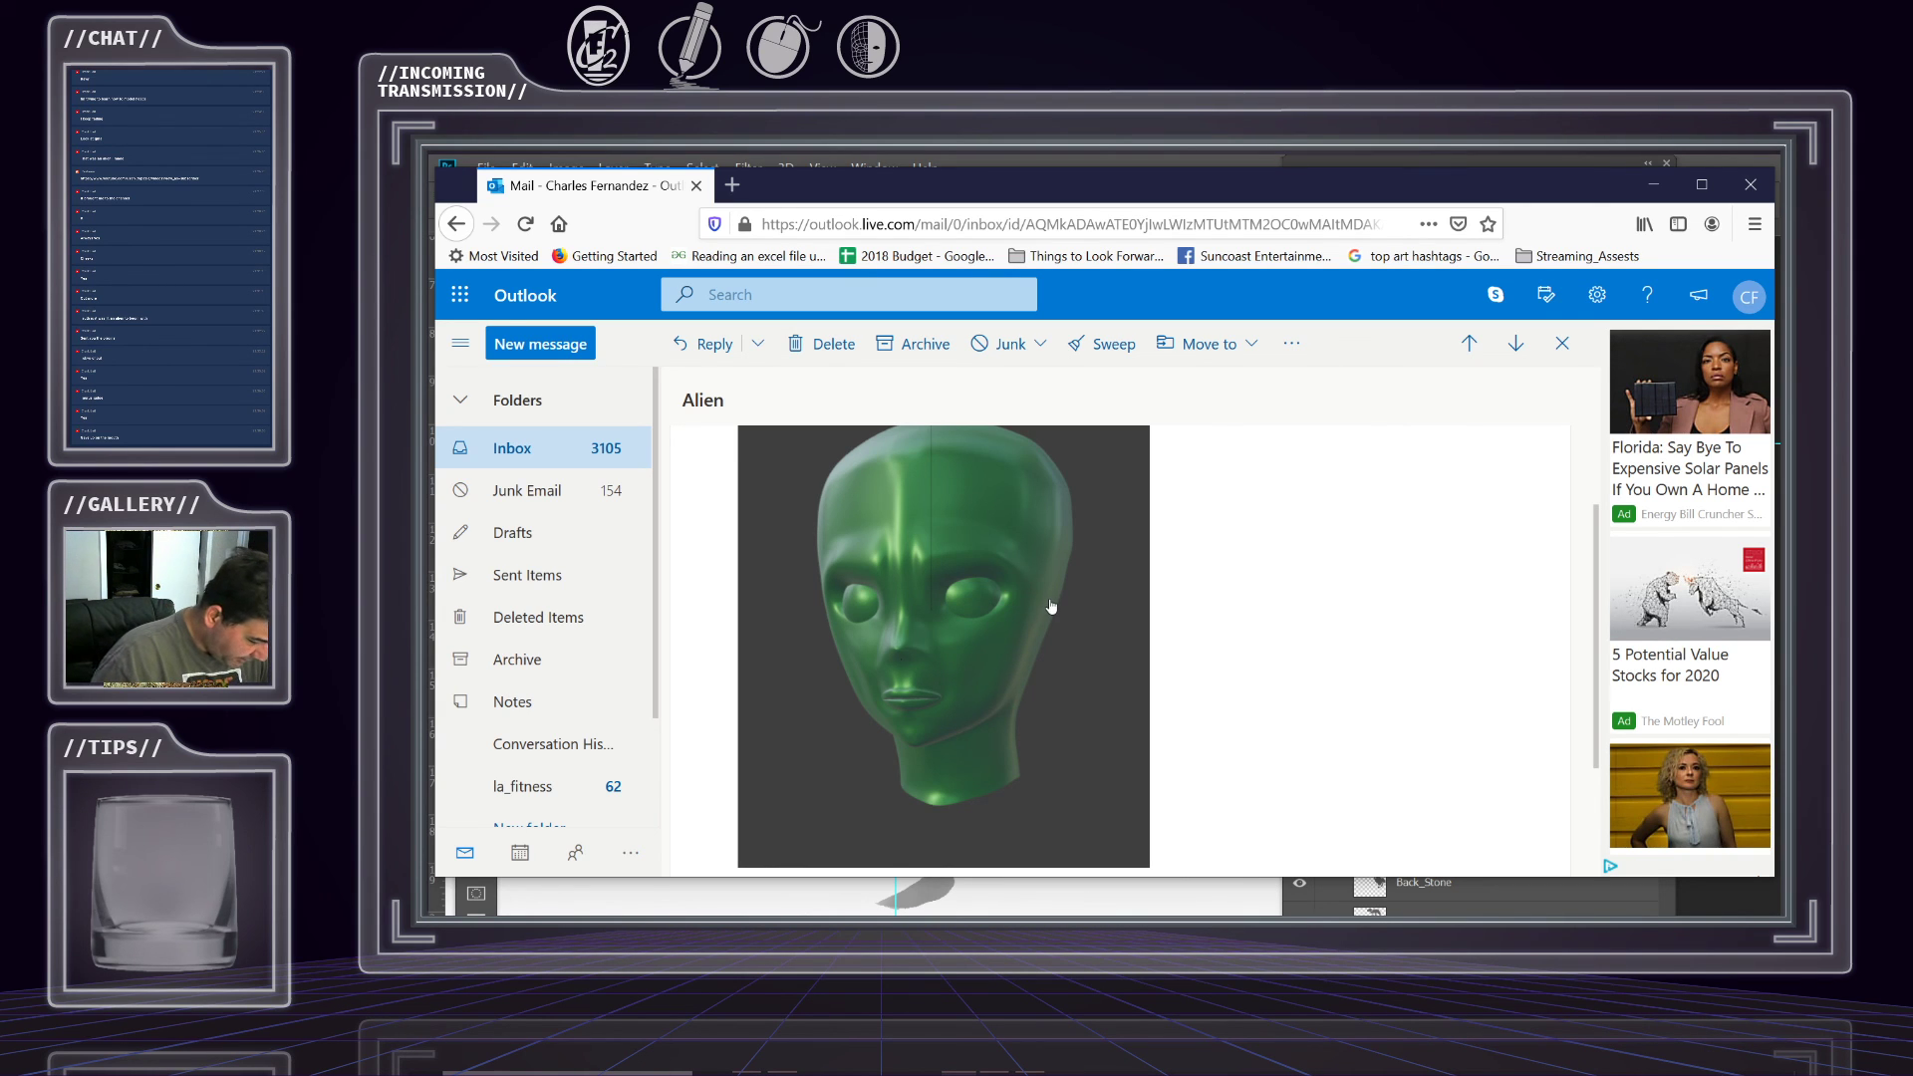
Examine the green alien head render from forehead to neck in the Alien email and return to Photoshop.
scroll(1051, 605, "down", 2)
scroll(1054, 613, "up", 3)
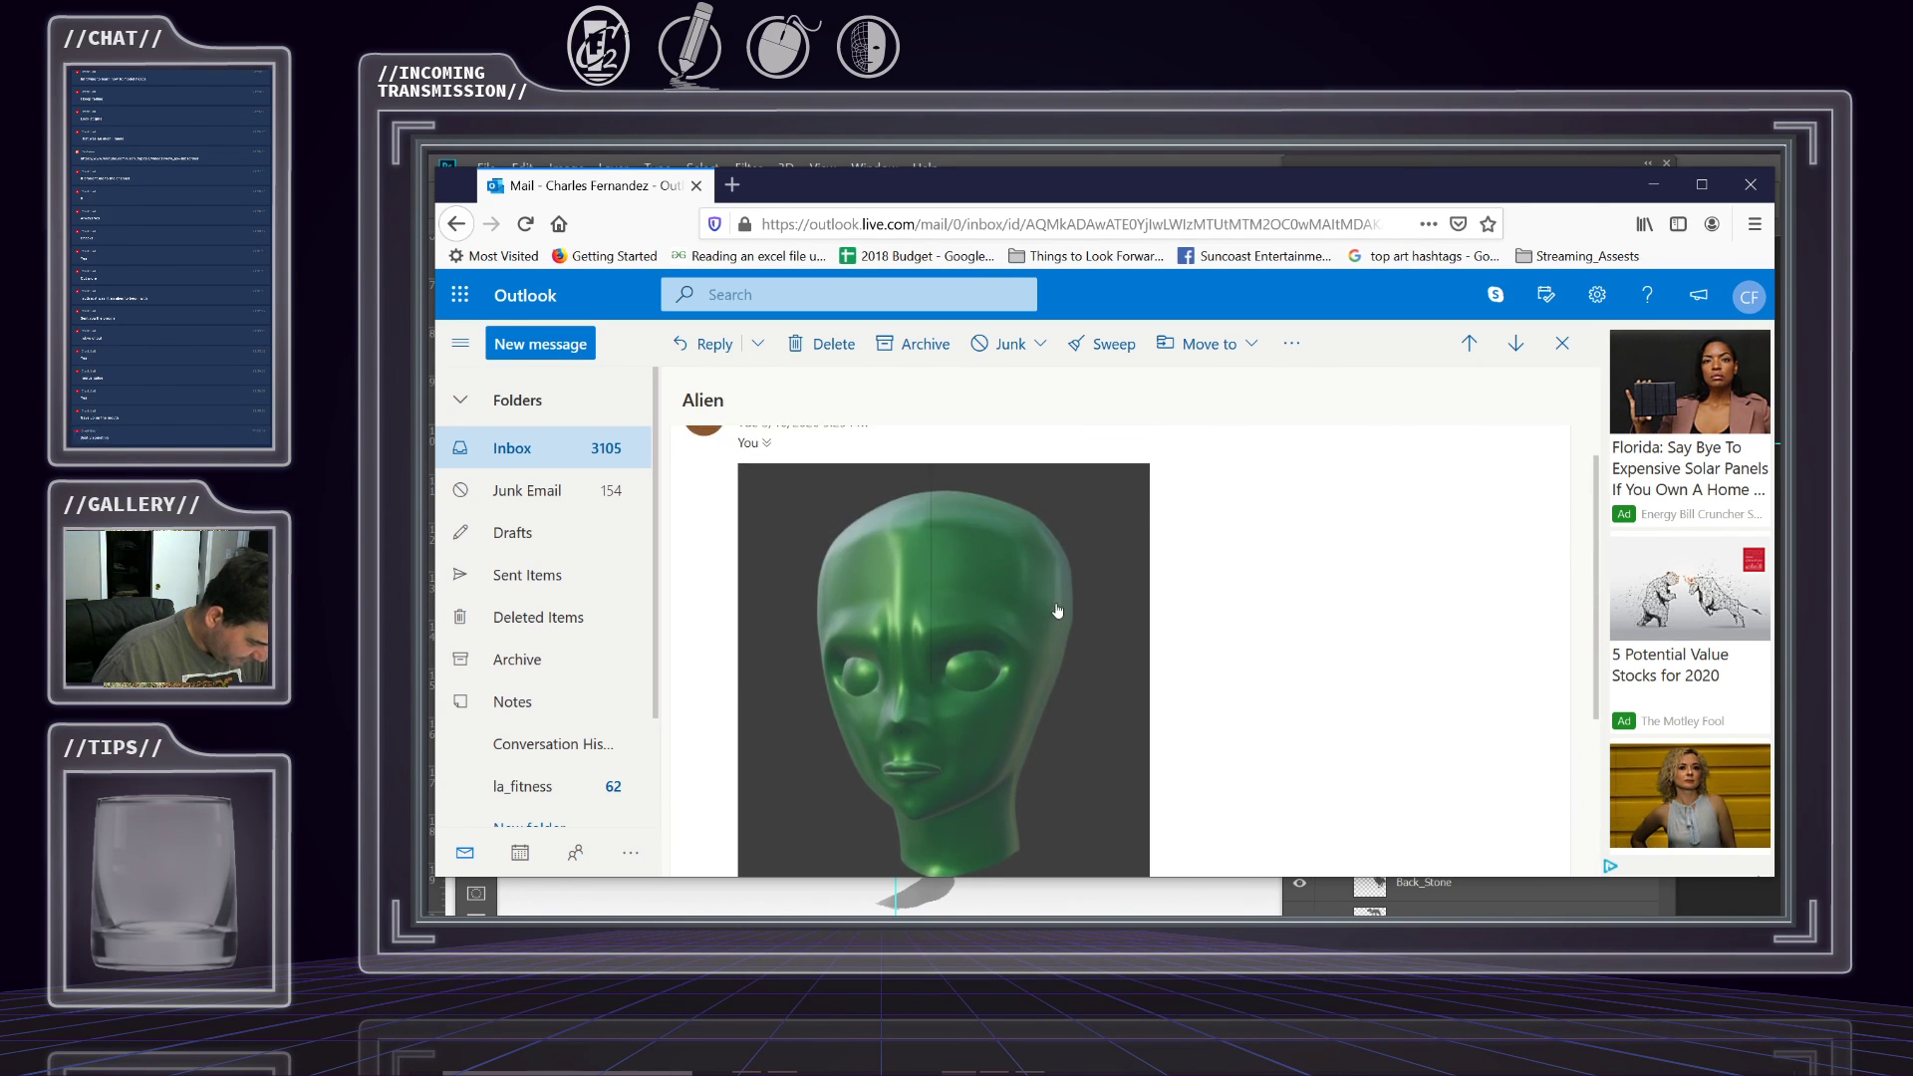
scroll(1055, 620, "down", 1)
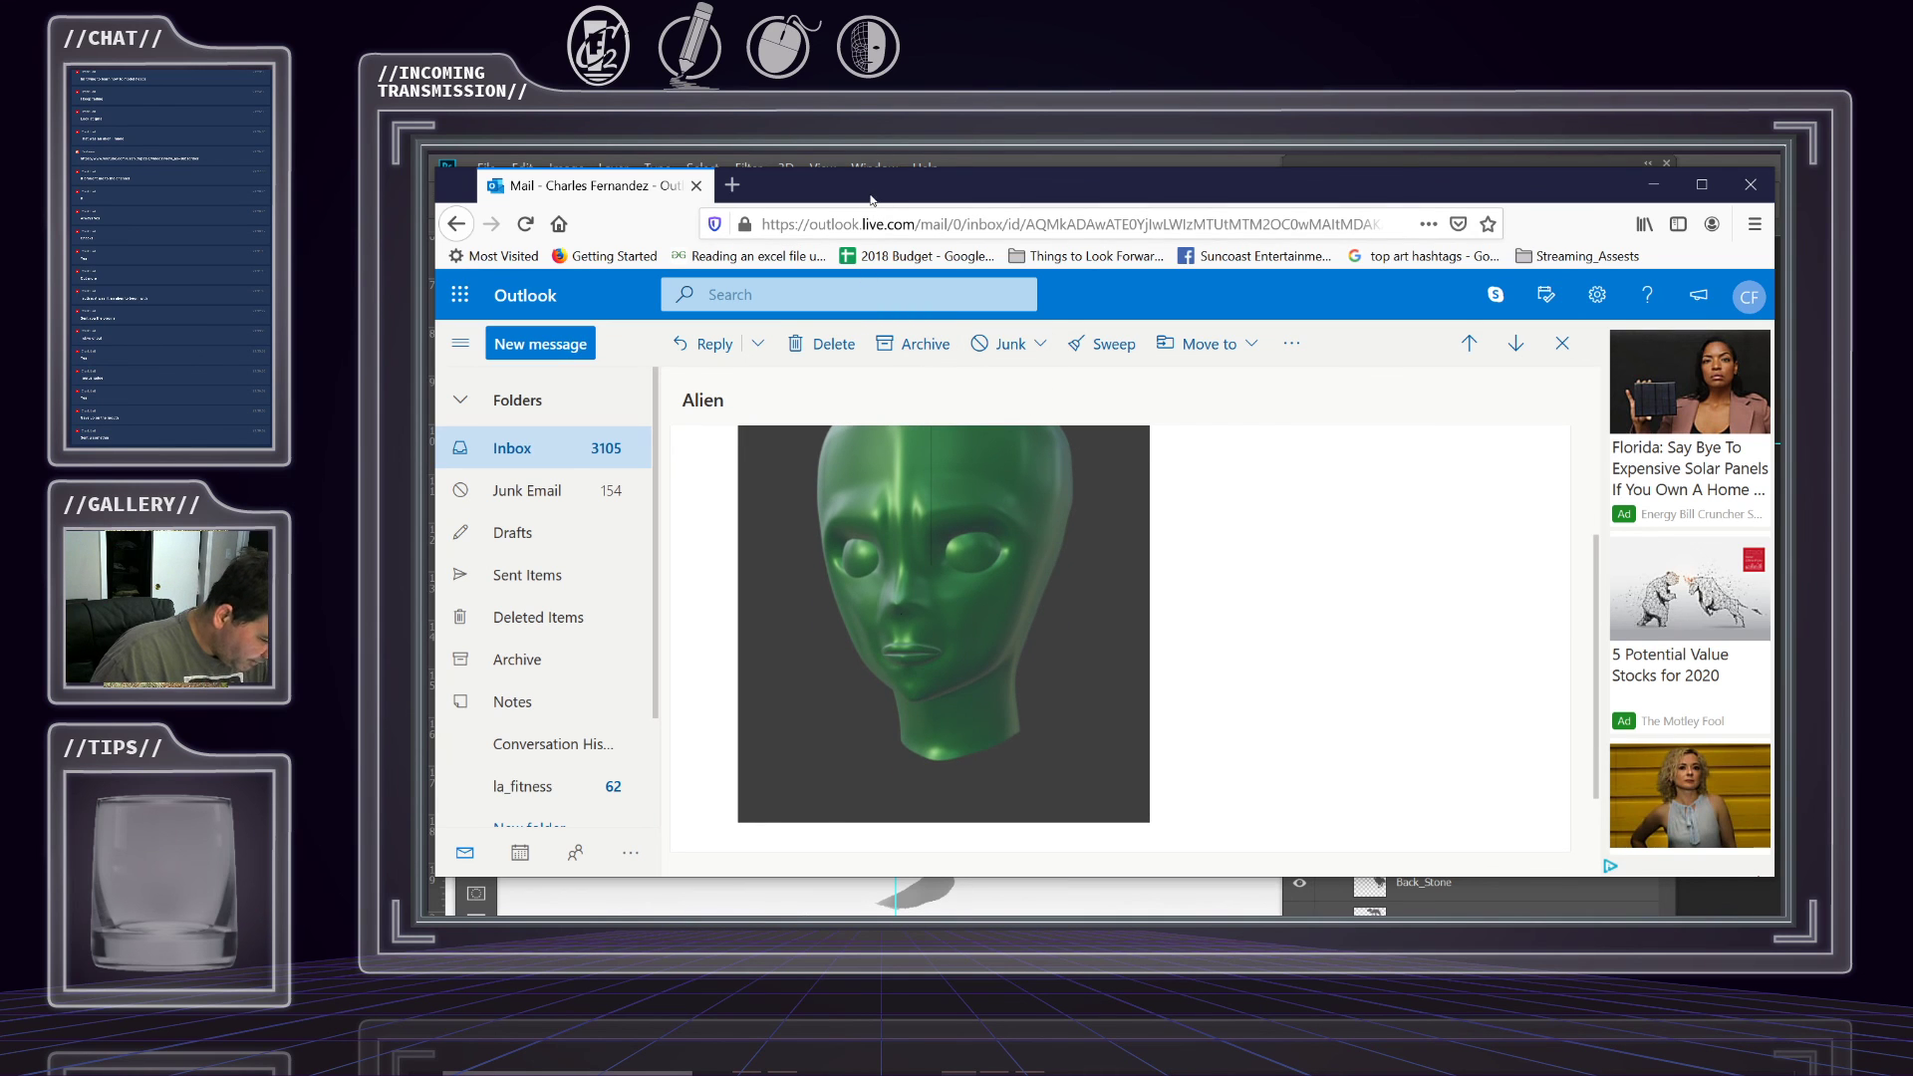
left_click_drag(1196, 184, 1204, 4)
key("alt+Tab")
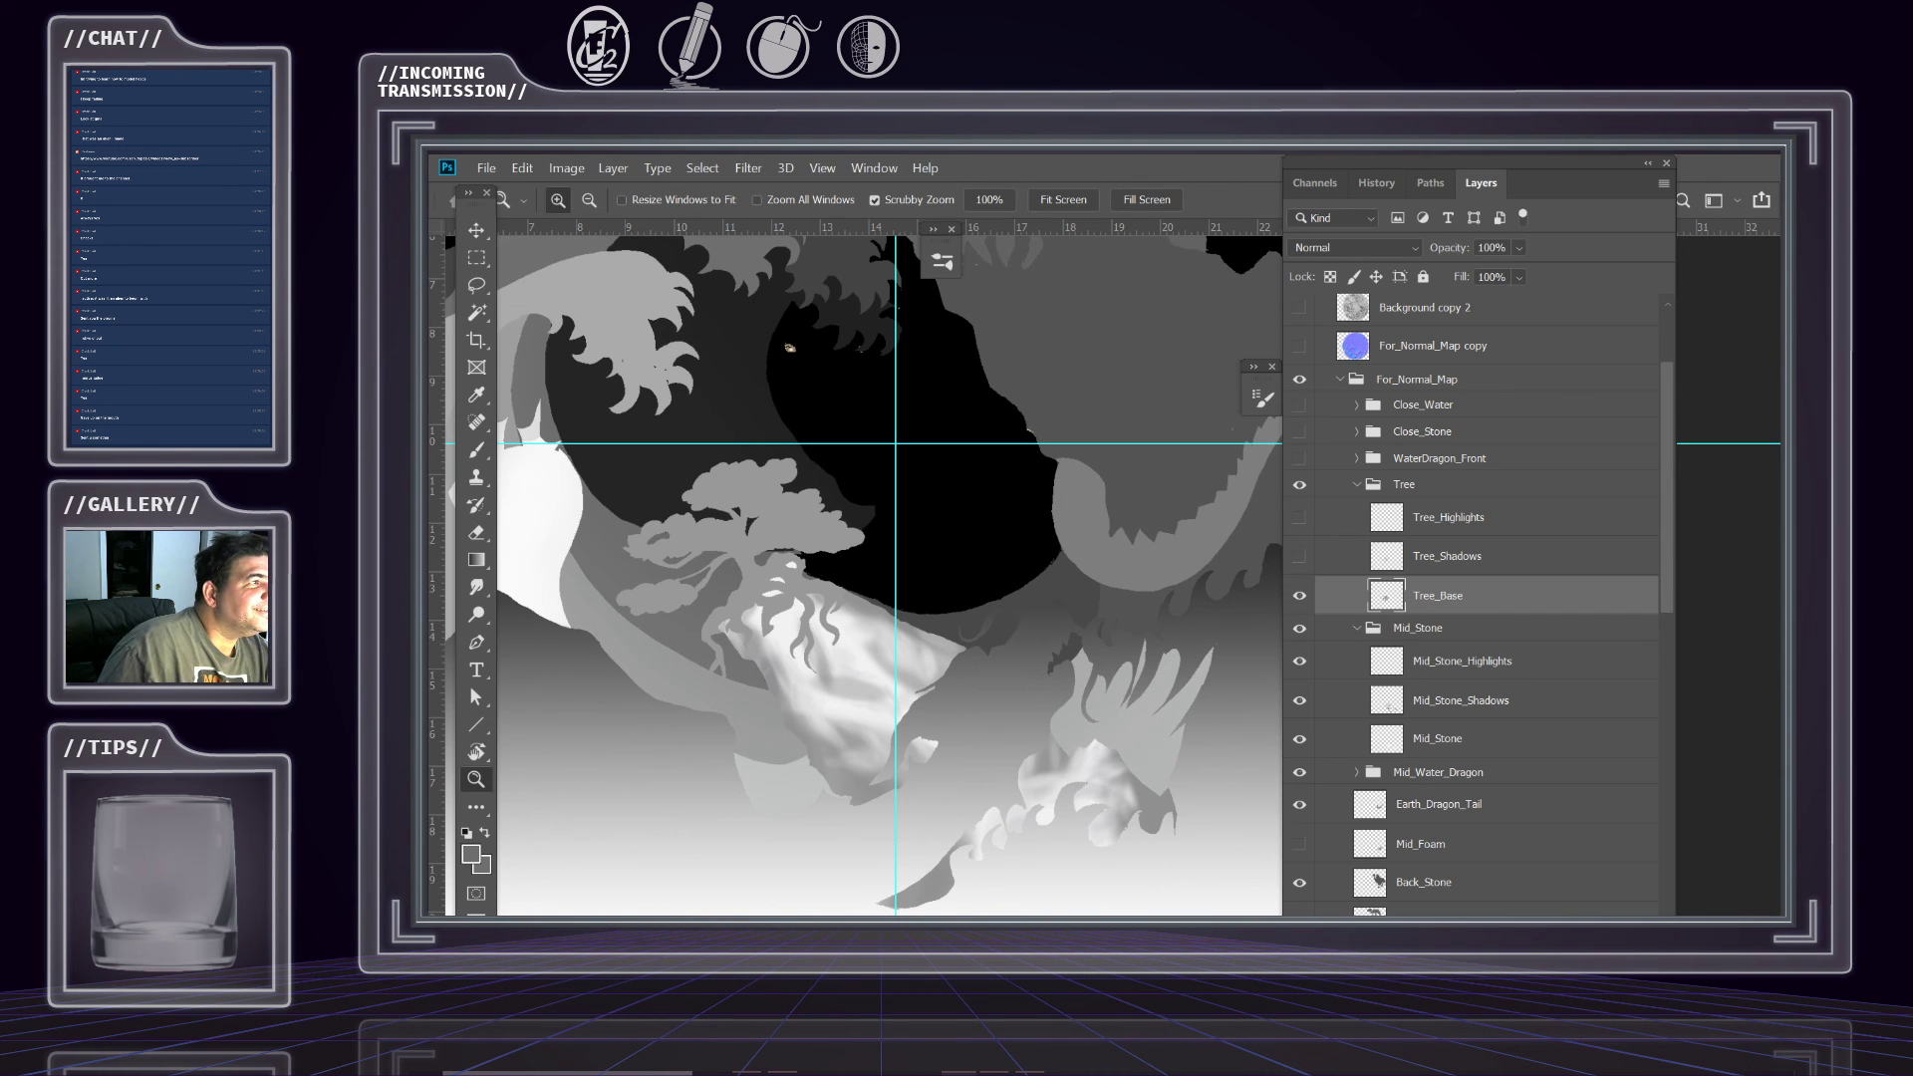
Switch to the Outlook email with the Battle Angel Alita trailer link, look at it and move the mail window away.
key("alt+Tab")
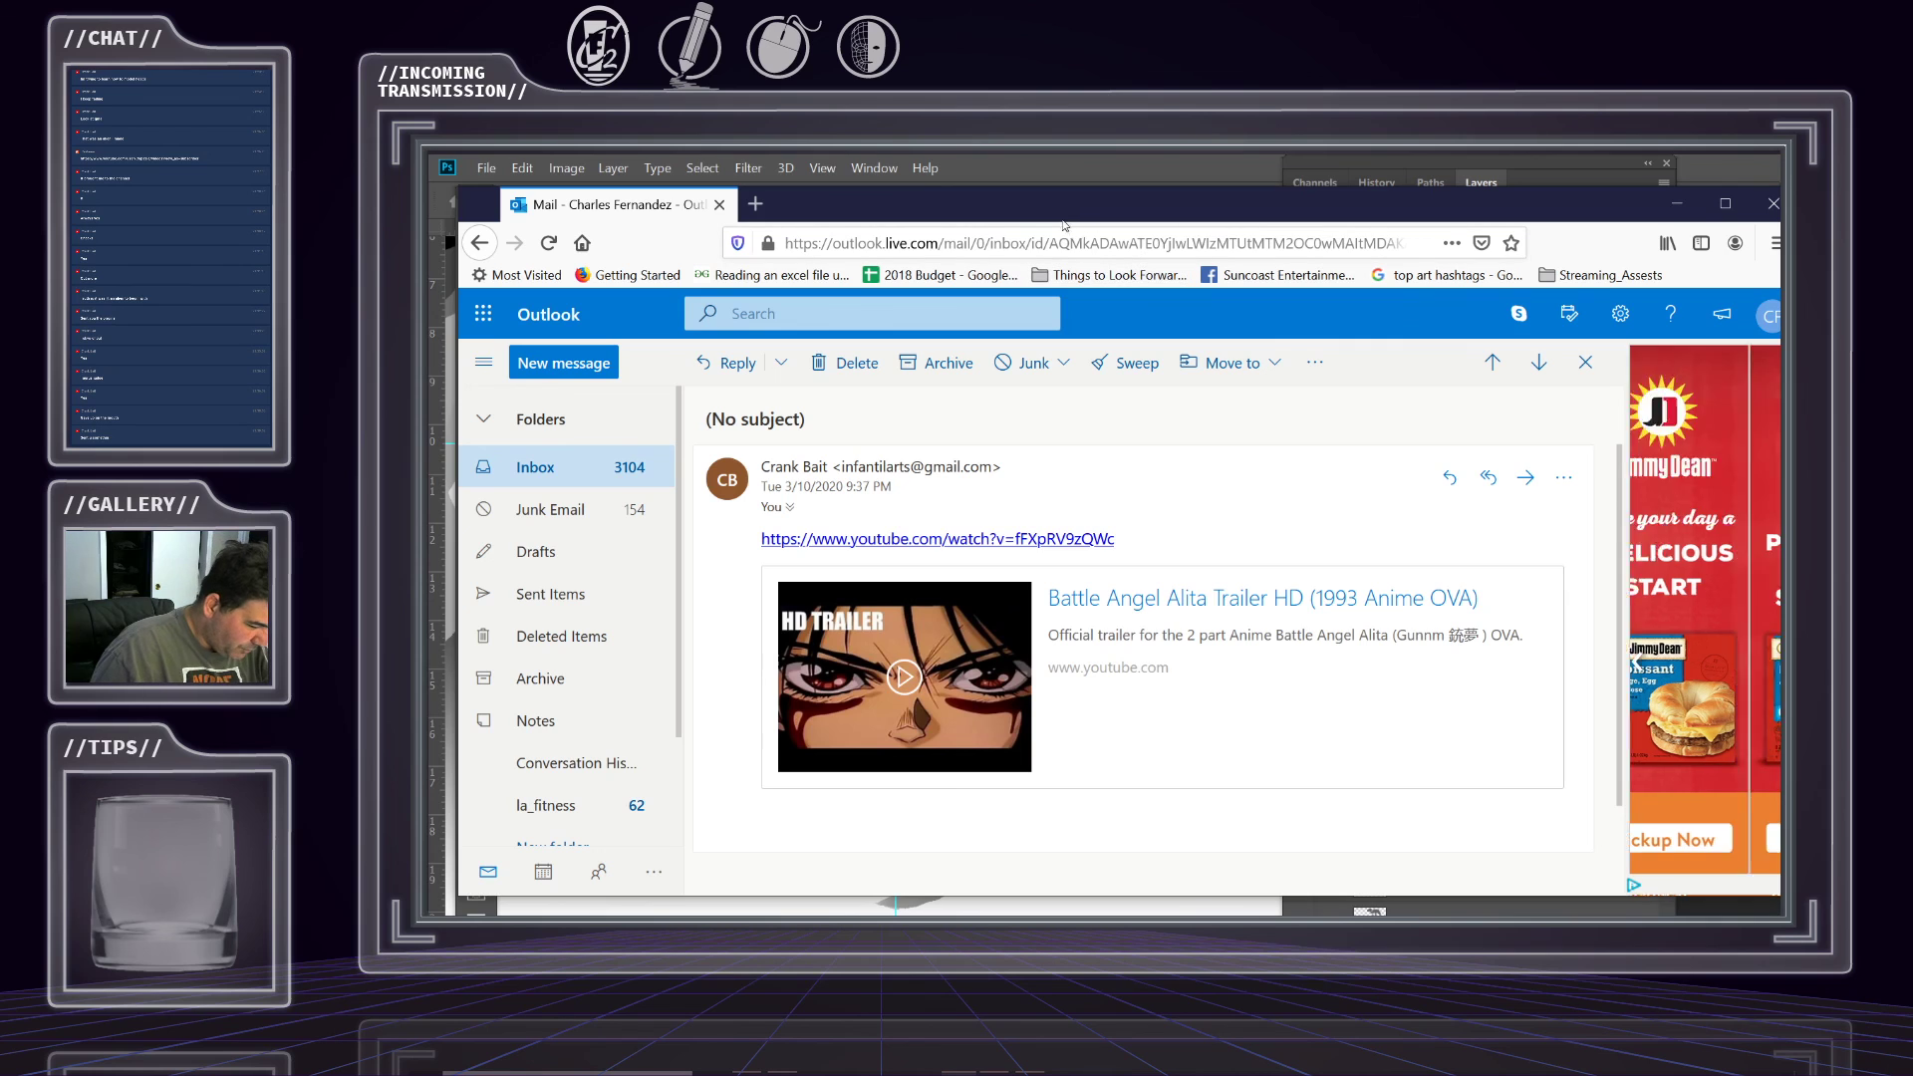
left_click_drag(1067, 226, 1191, 0)
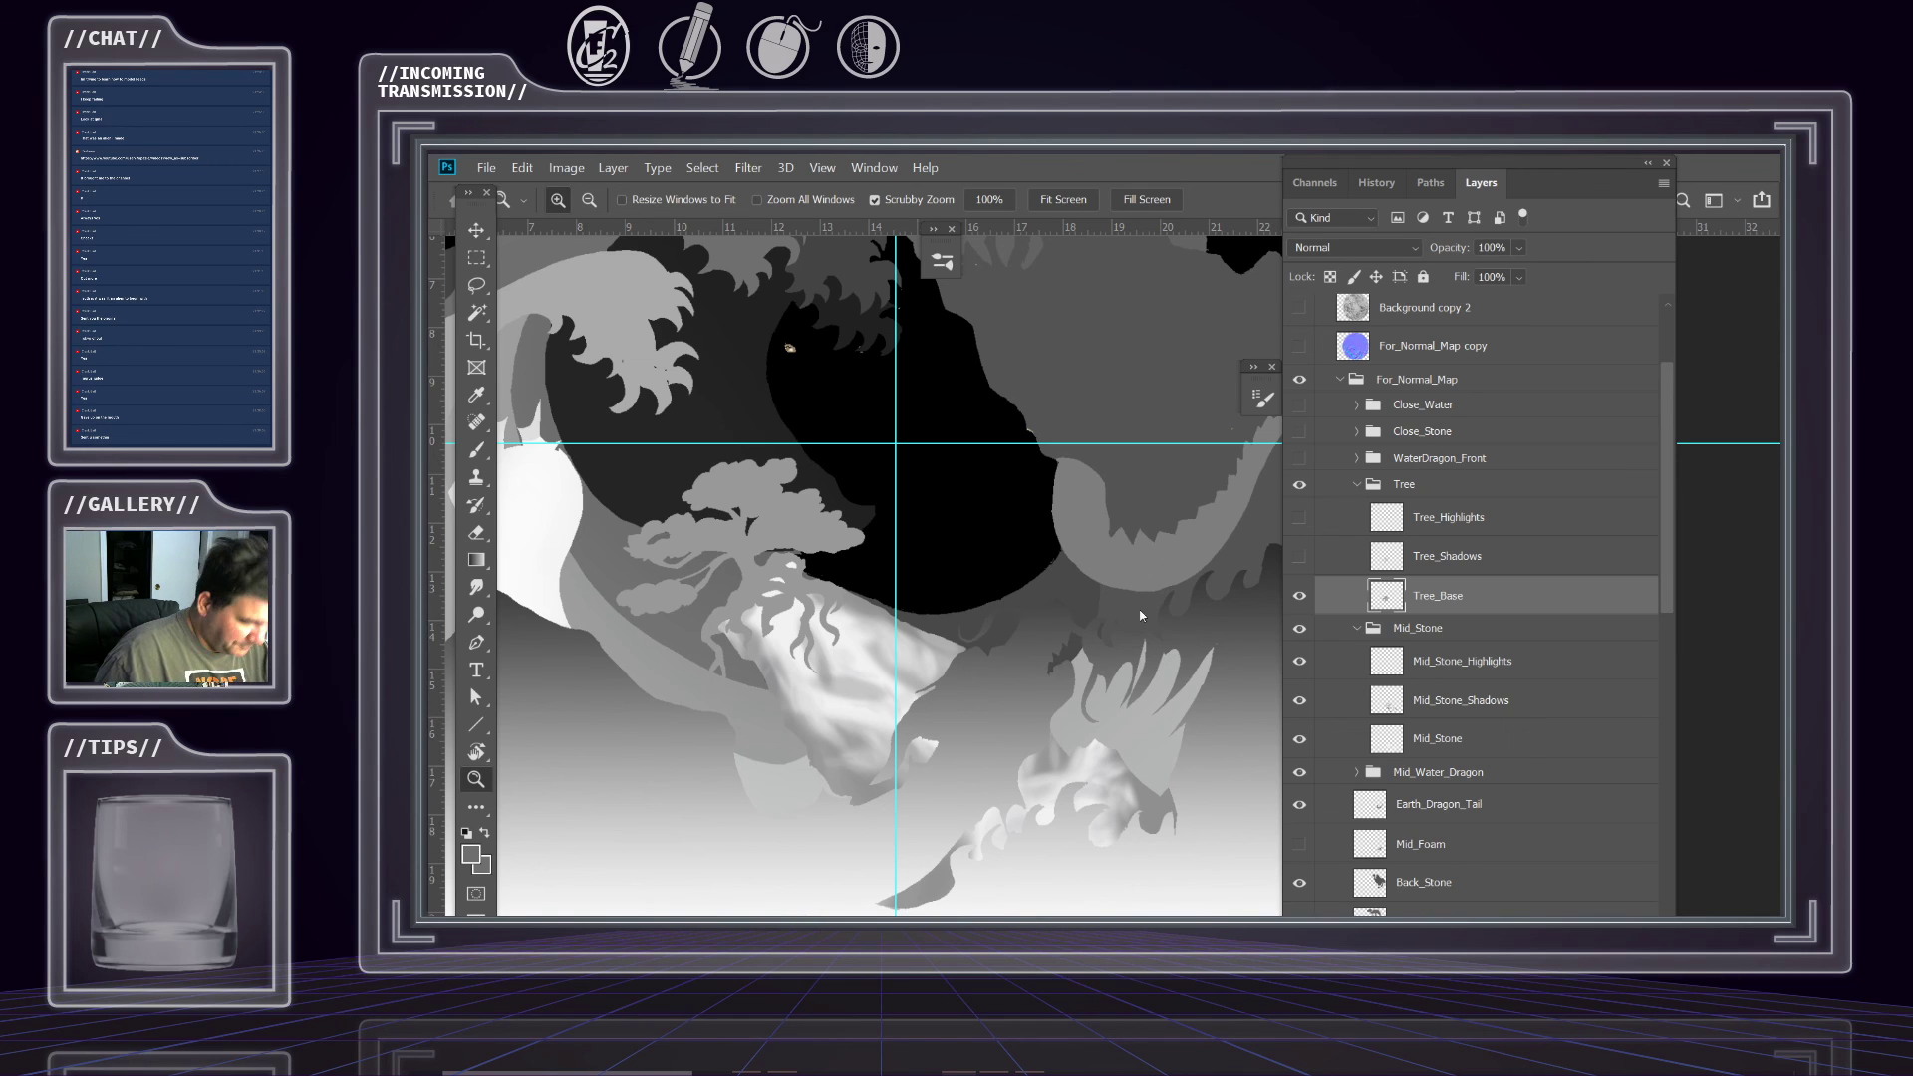
Review the whole tree-and-stone area of the circular artwork in Photoshop and save the document.
scroll(923, 513, "down", 2)
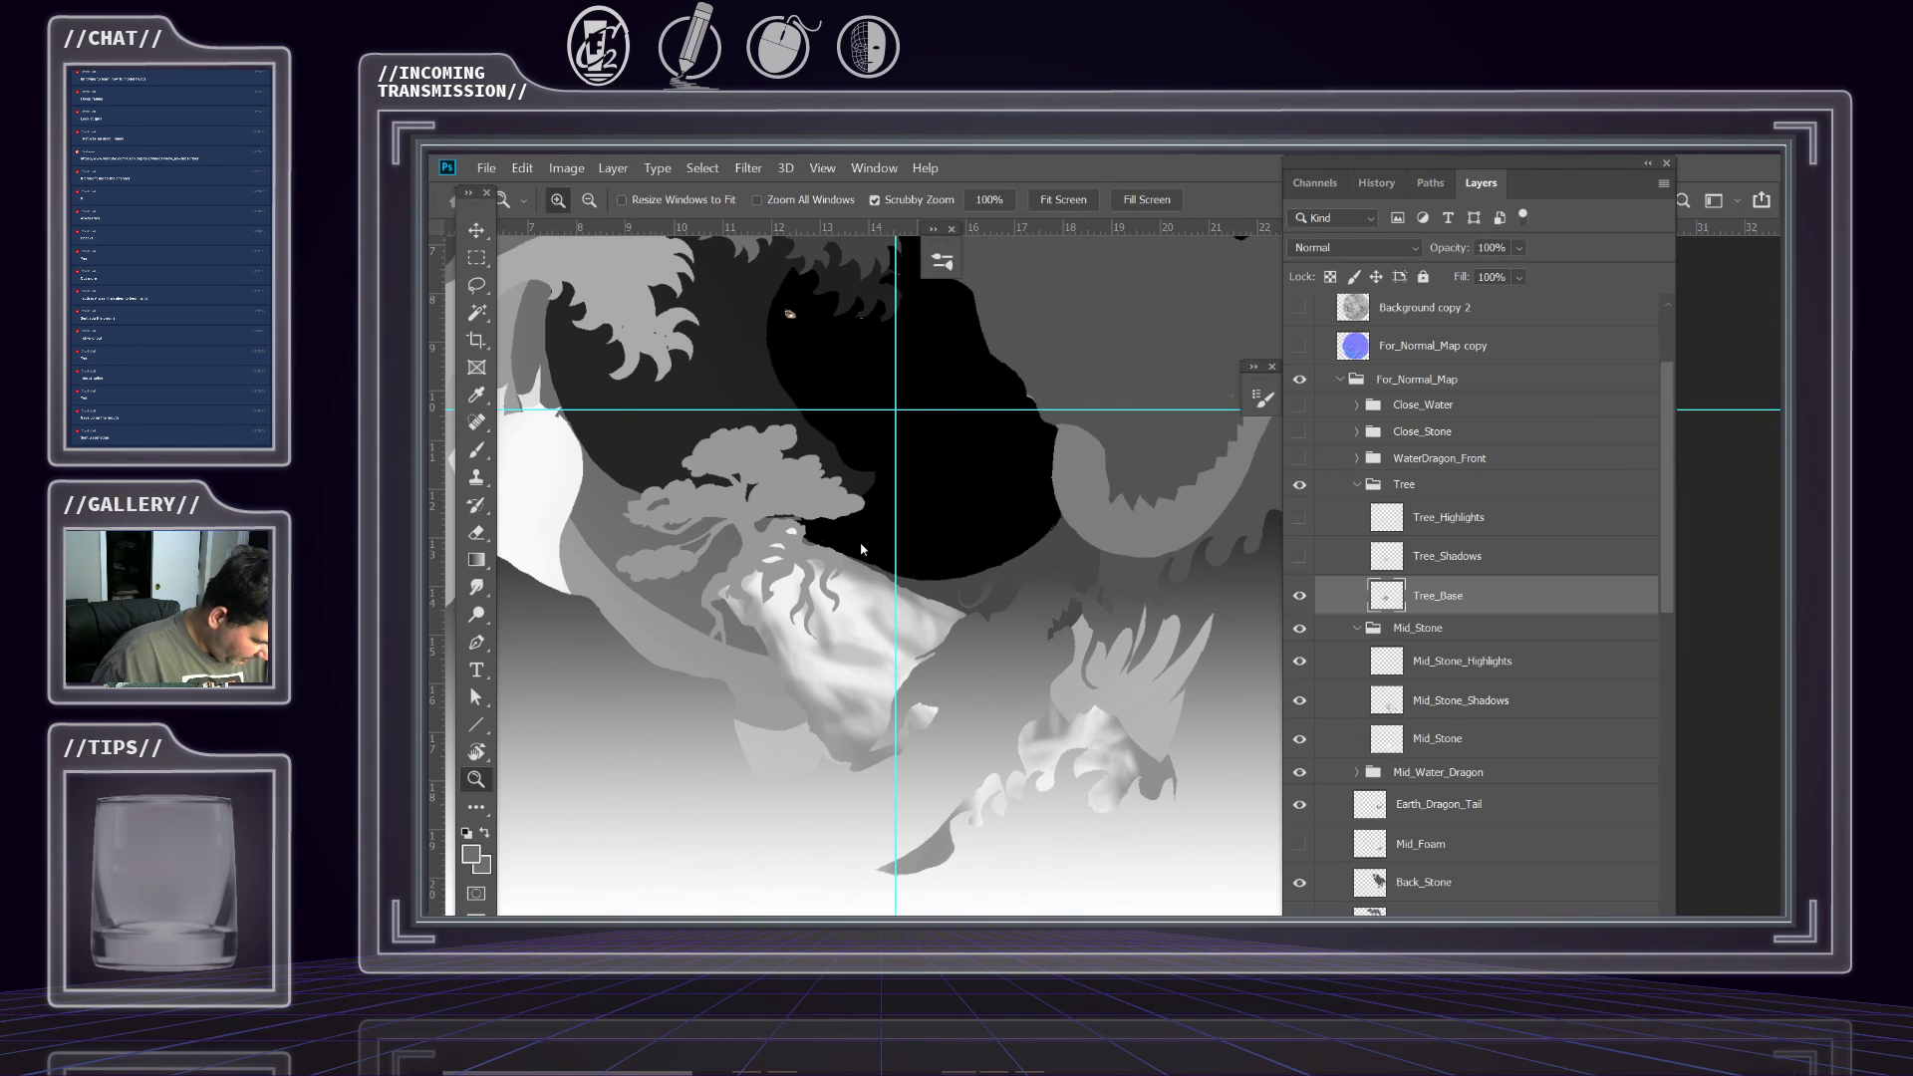
left_click_drag(837, 563, 798, 615)
scroll(832, 653, "down", 2)
mouse_move(922, 695)
left_mouse_down()
mouse_move(876, 649)
mouse_move(936, 678)
mouse_move(906, 689)
left_mouse_up()
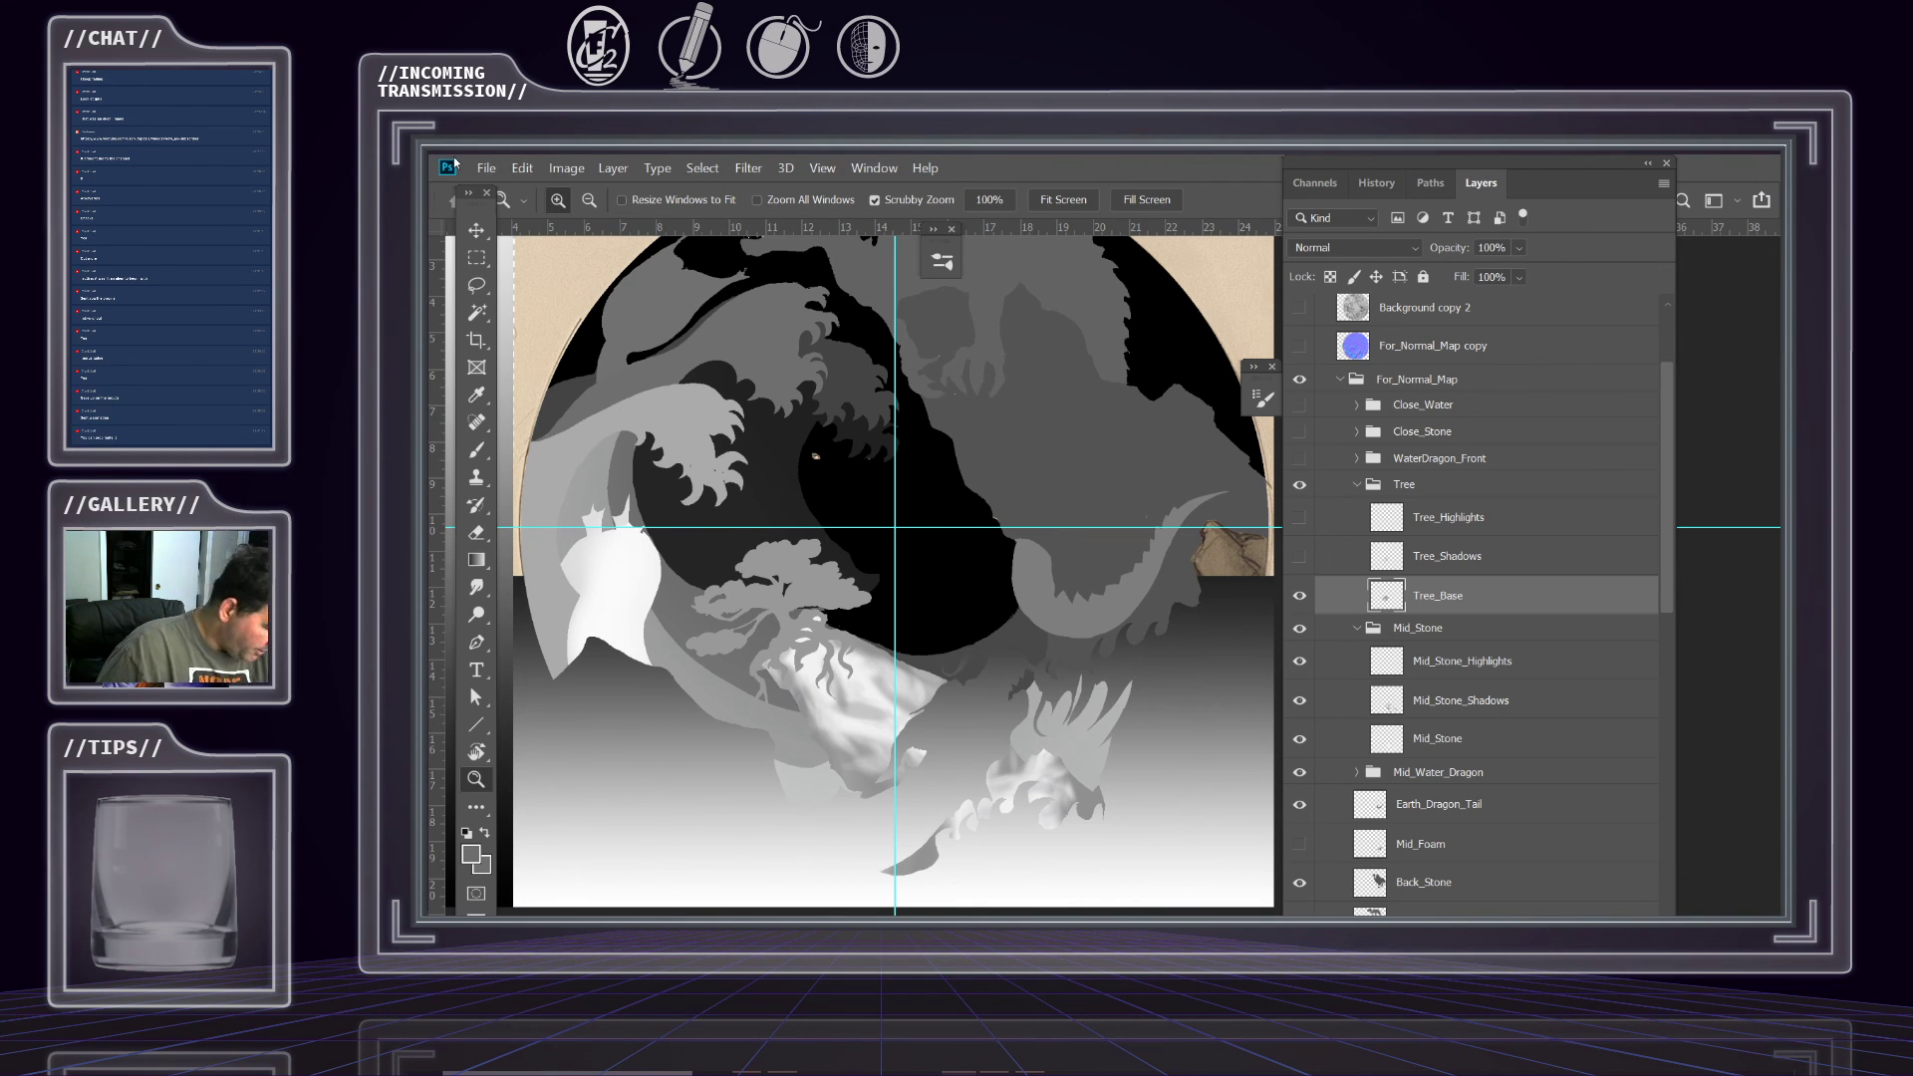
left_click(486, 167)
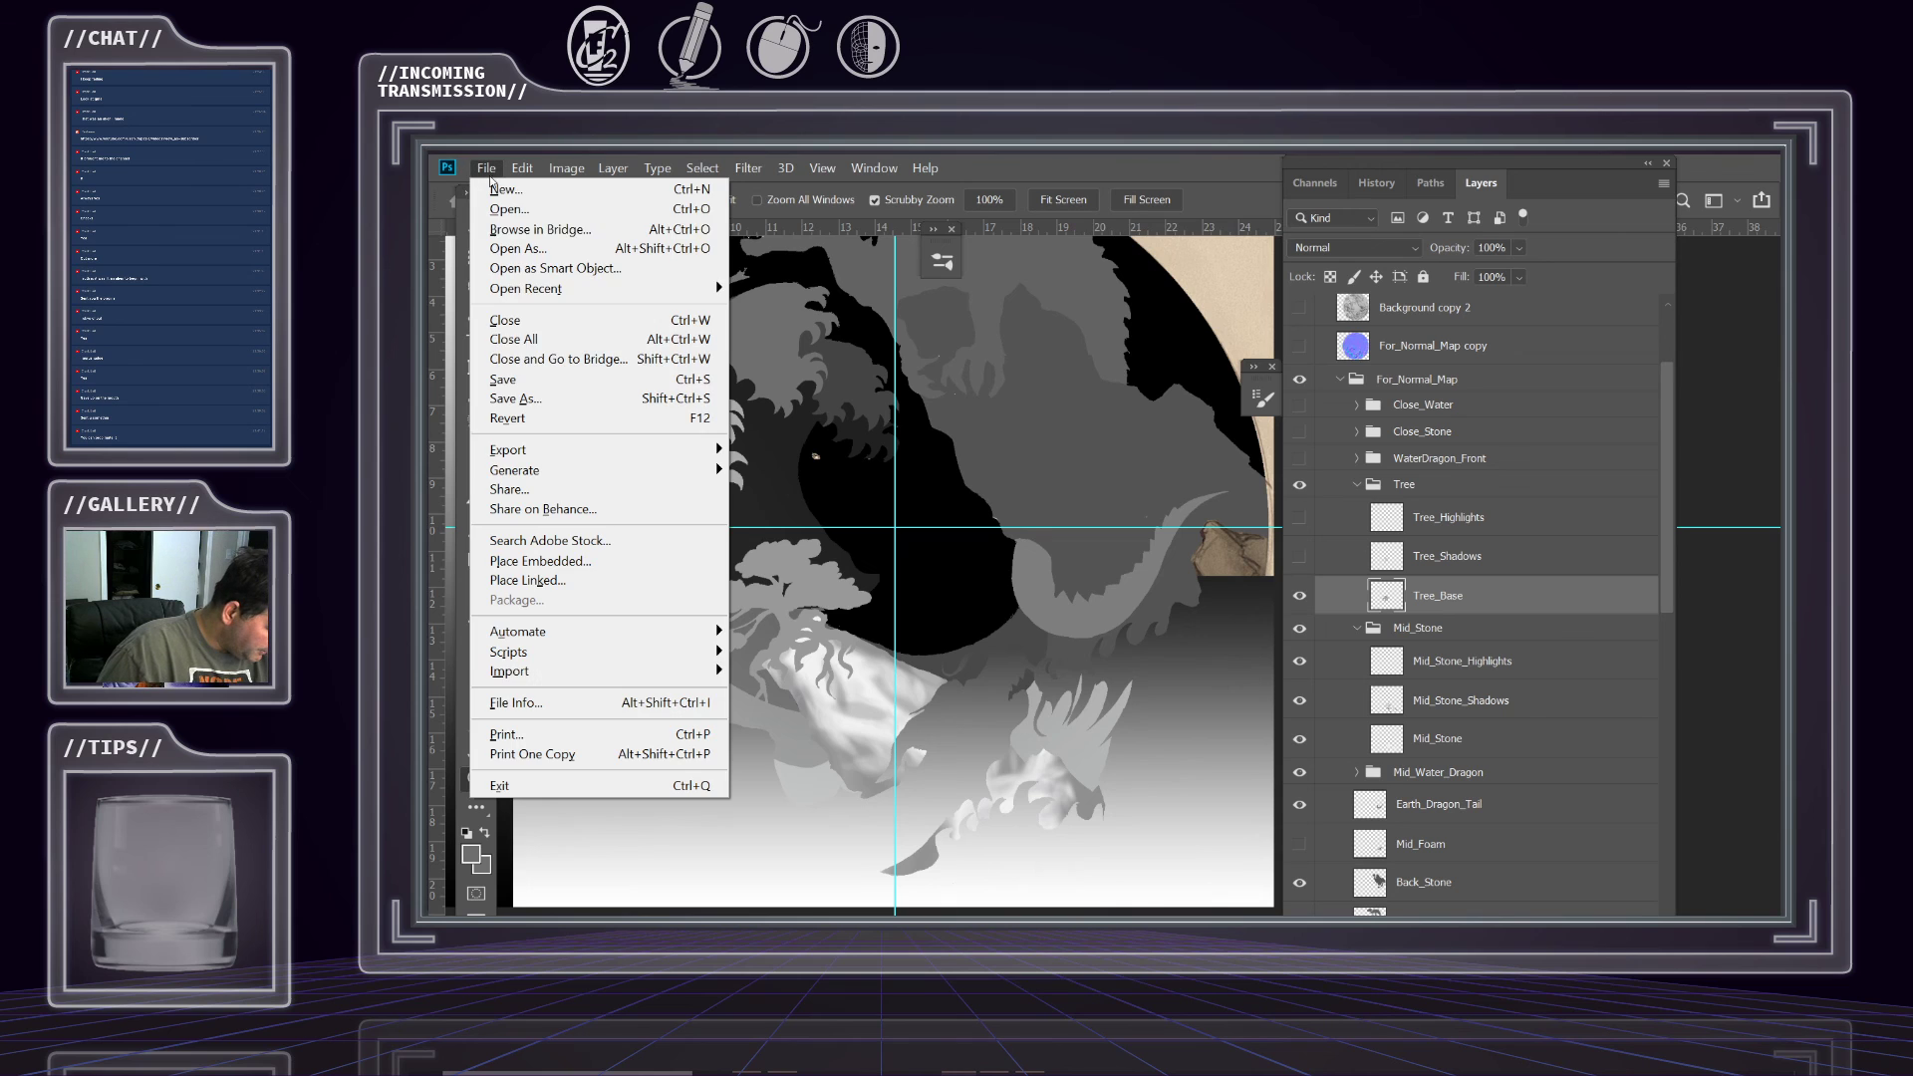
left_click(504, 379)
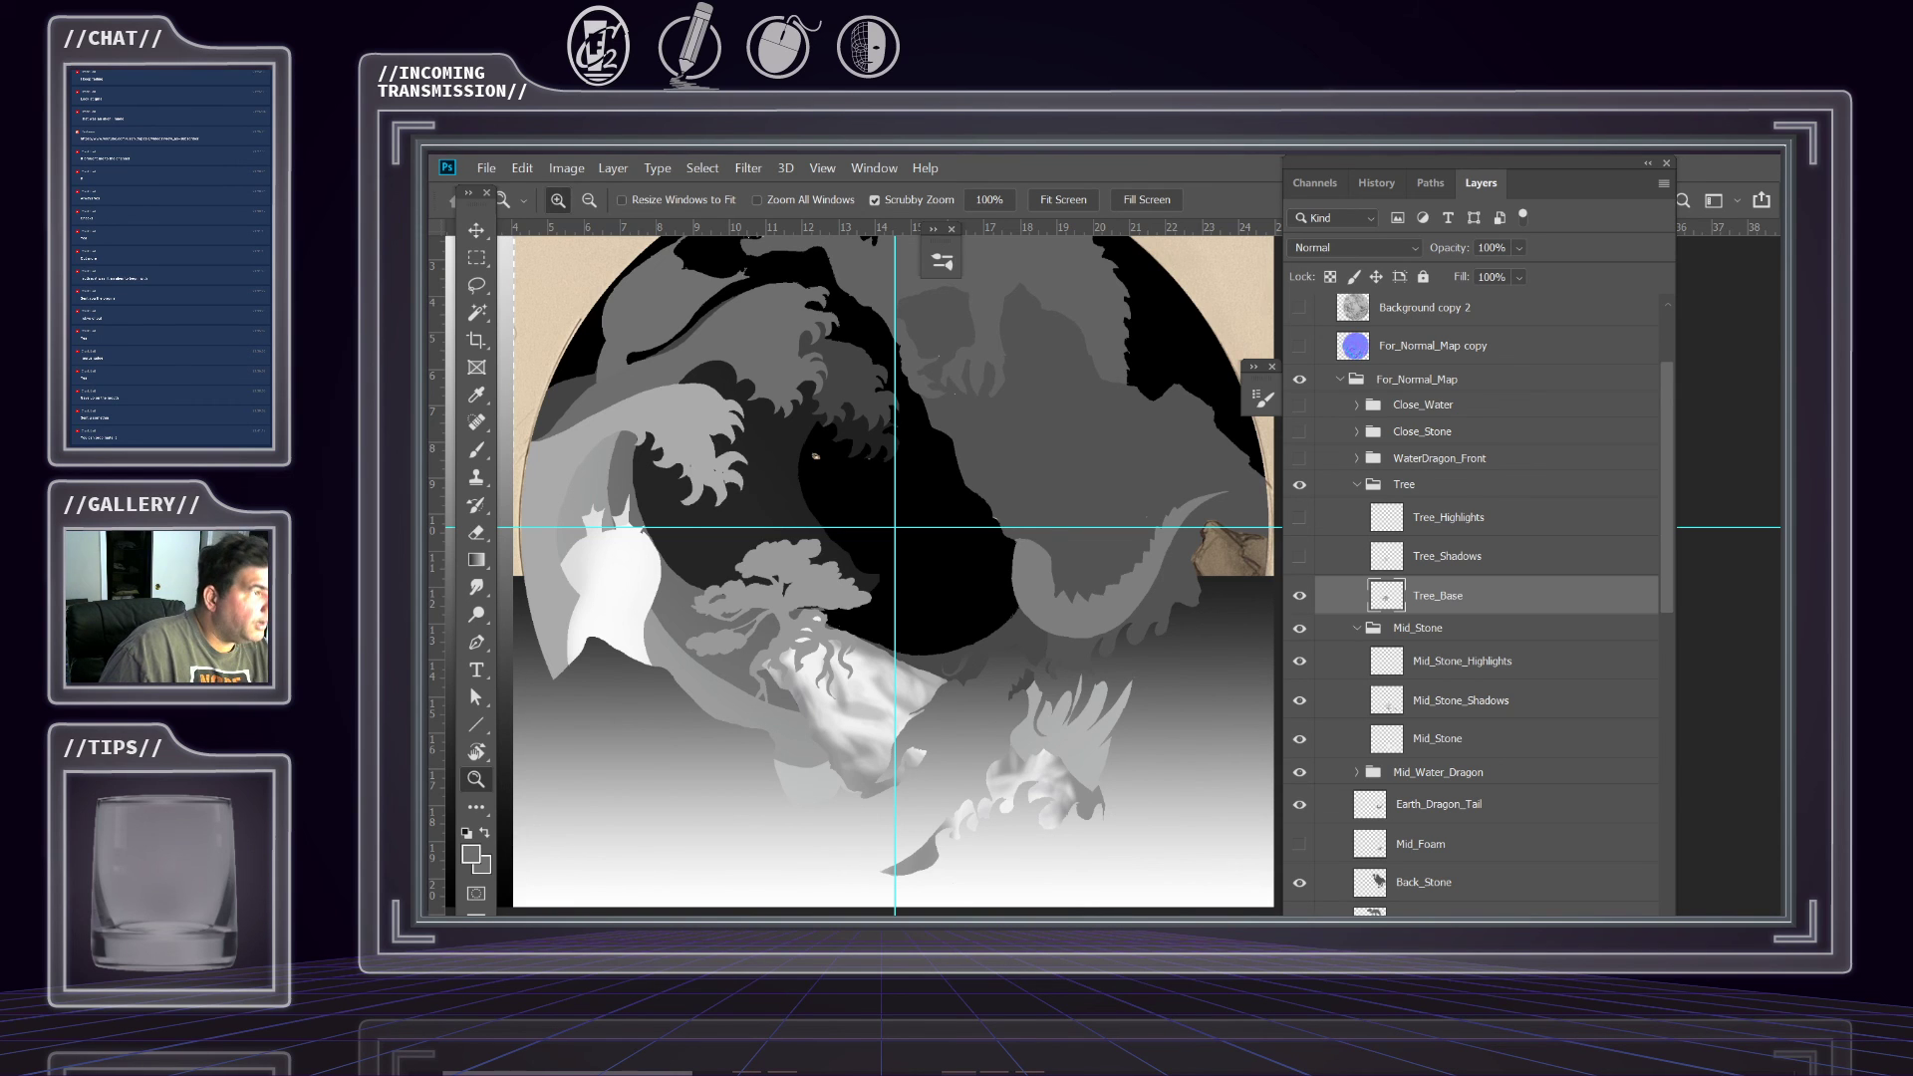
Switch to the Outlook email without a subject and watch the Battle Angel Alita trailer in full screen.
key("alt+Tab")
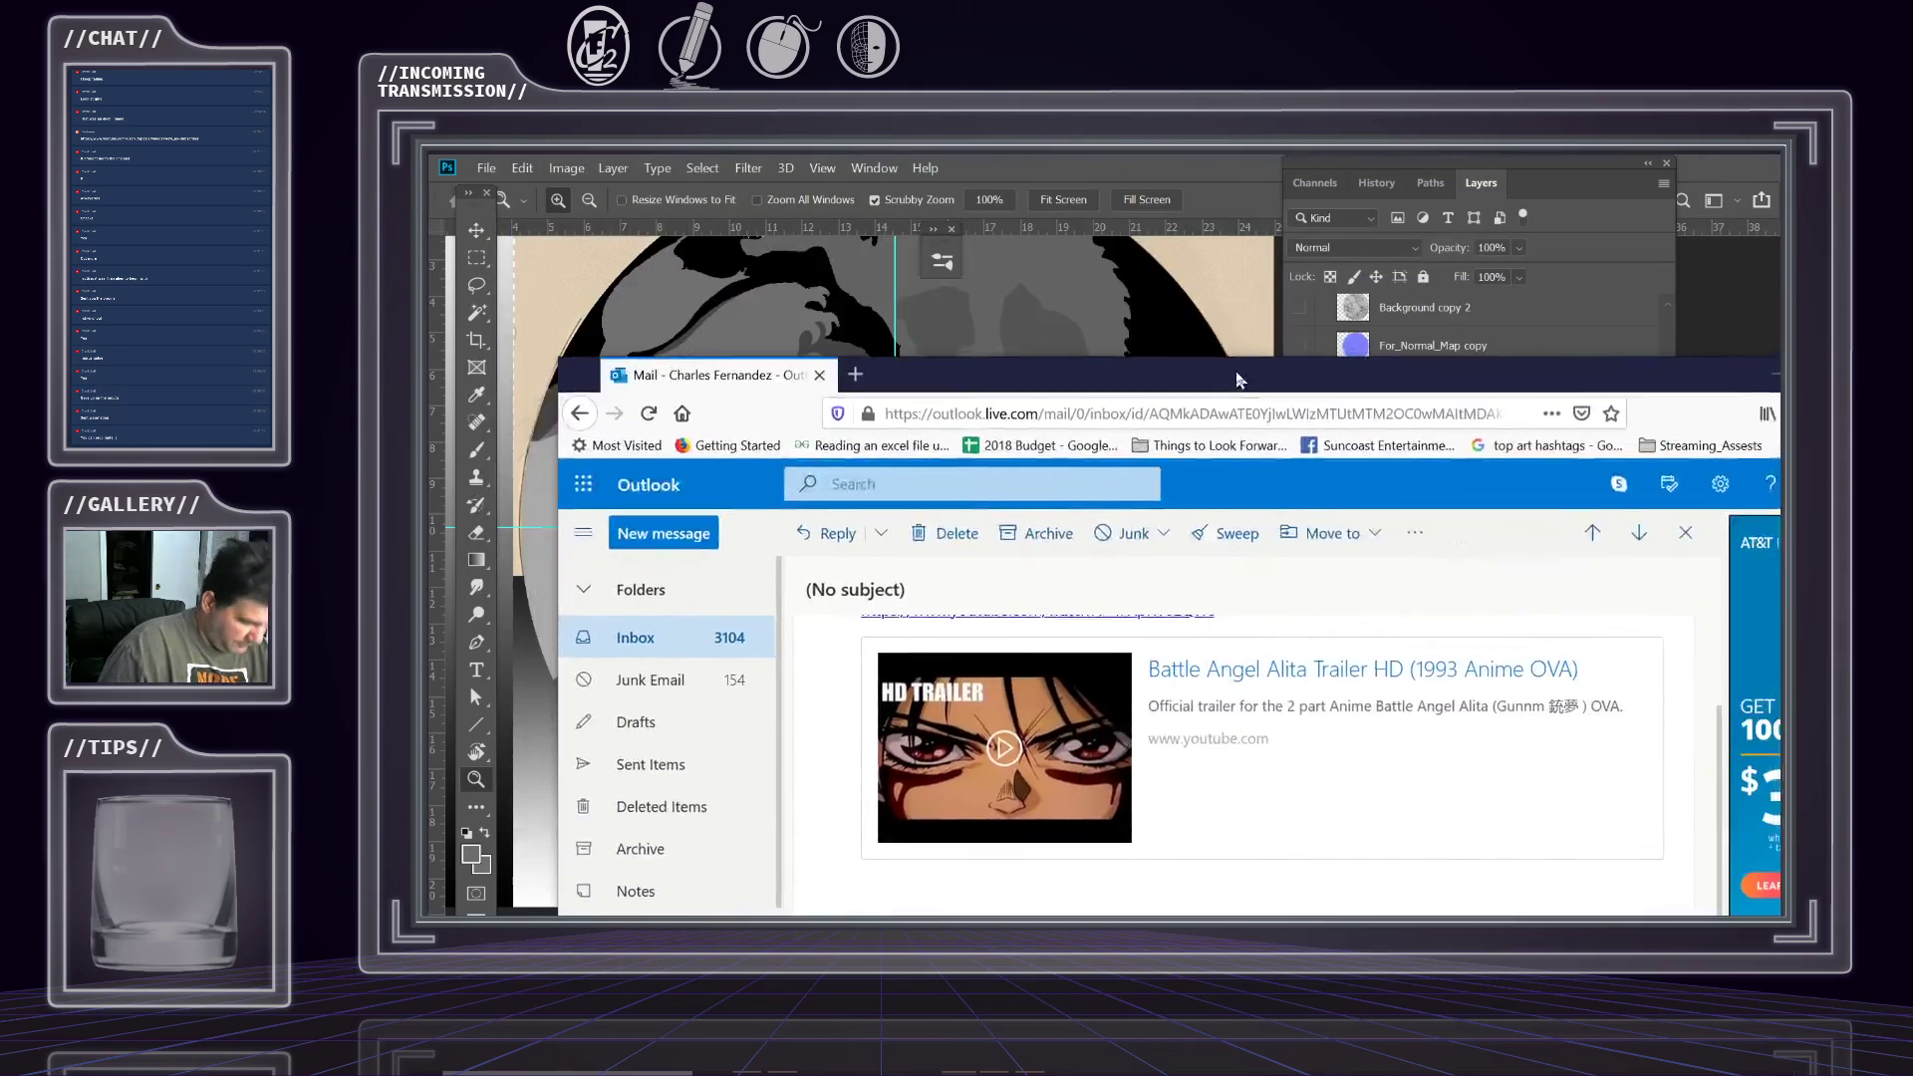
left_click(985, 601)
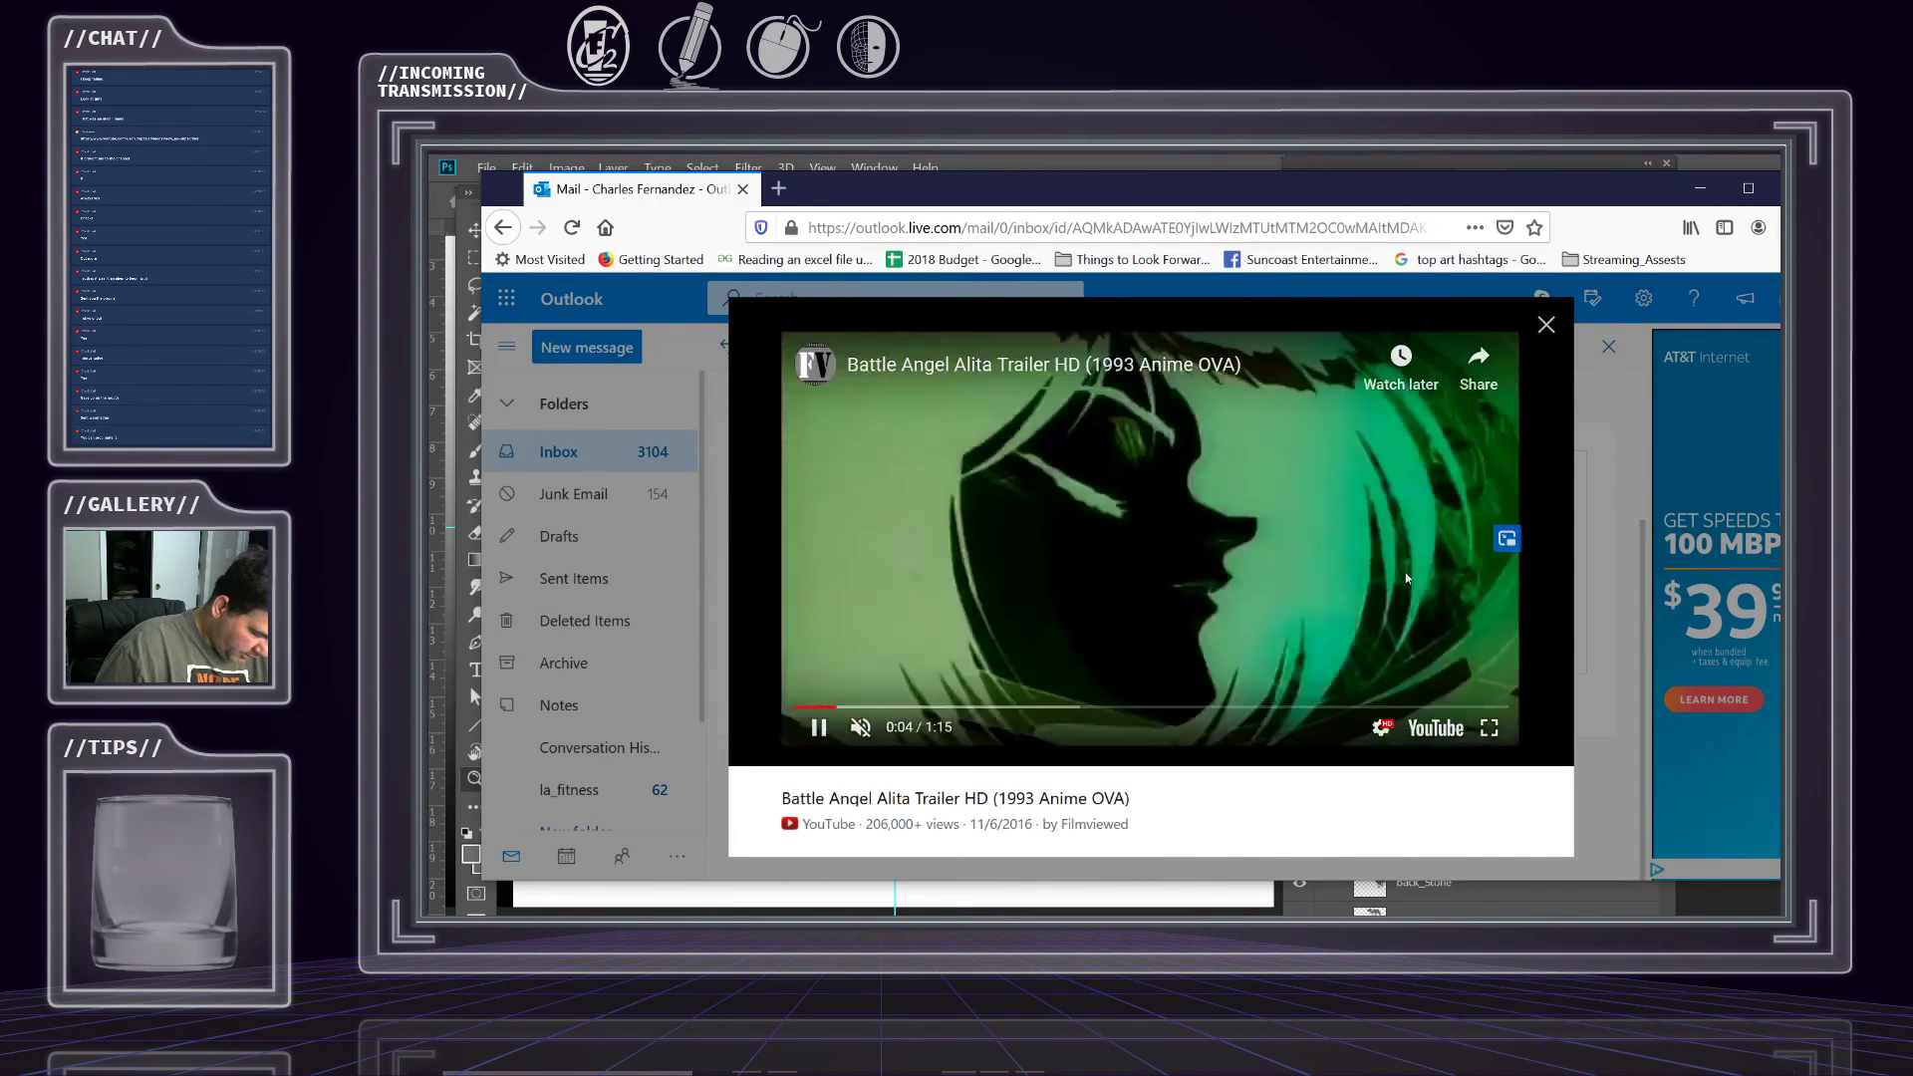
left_click(1488, 727)
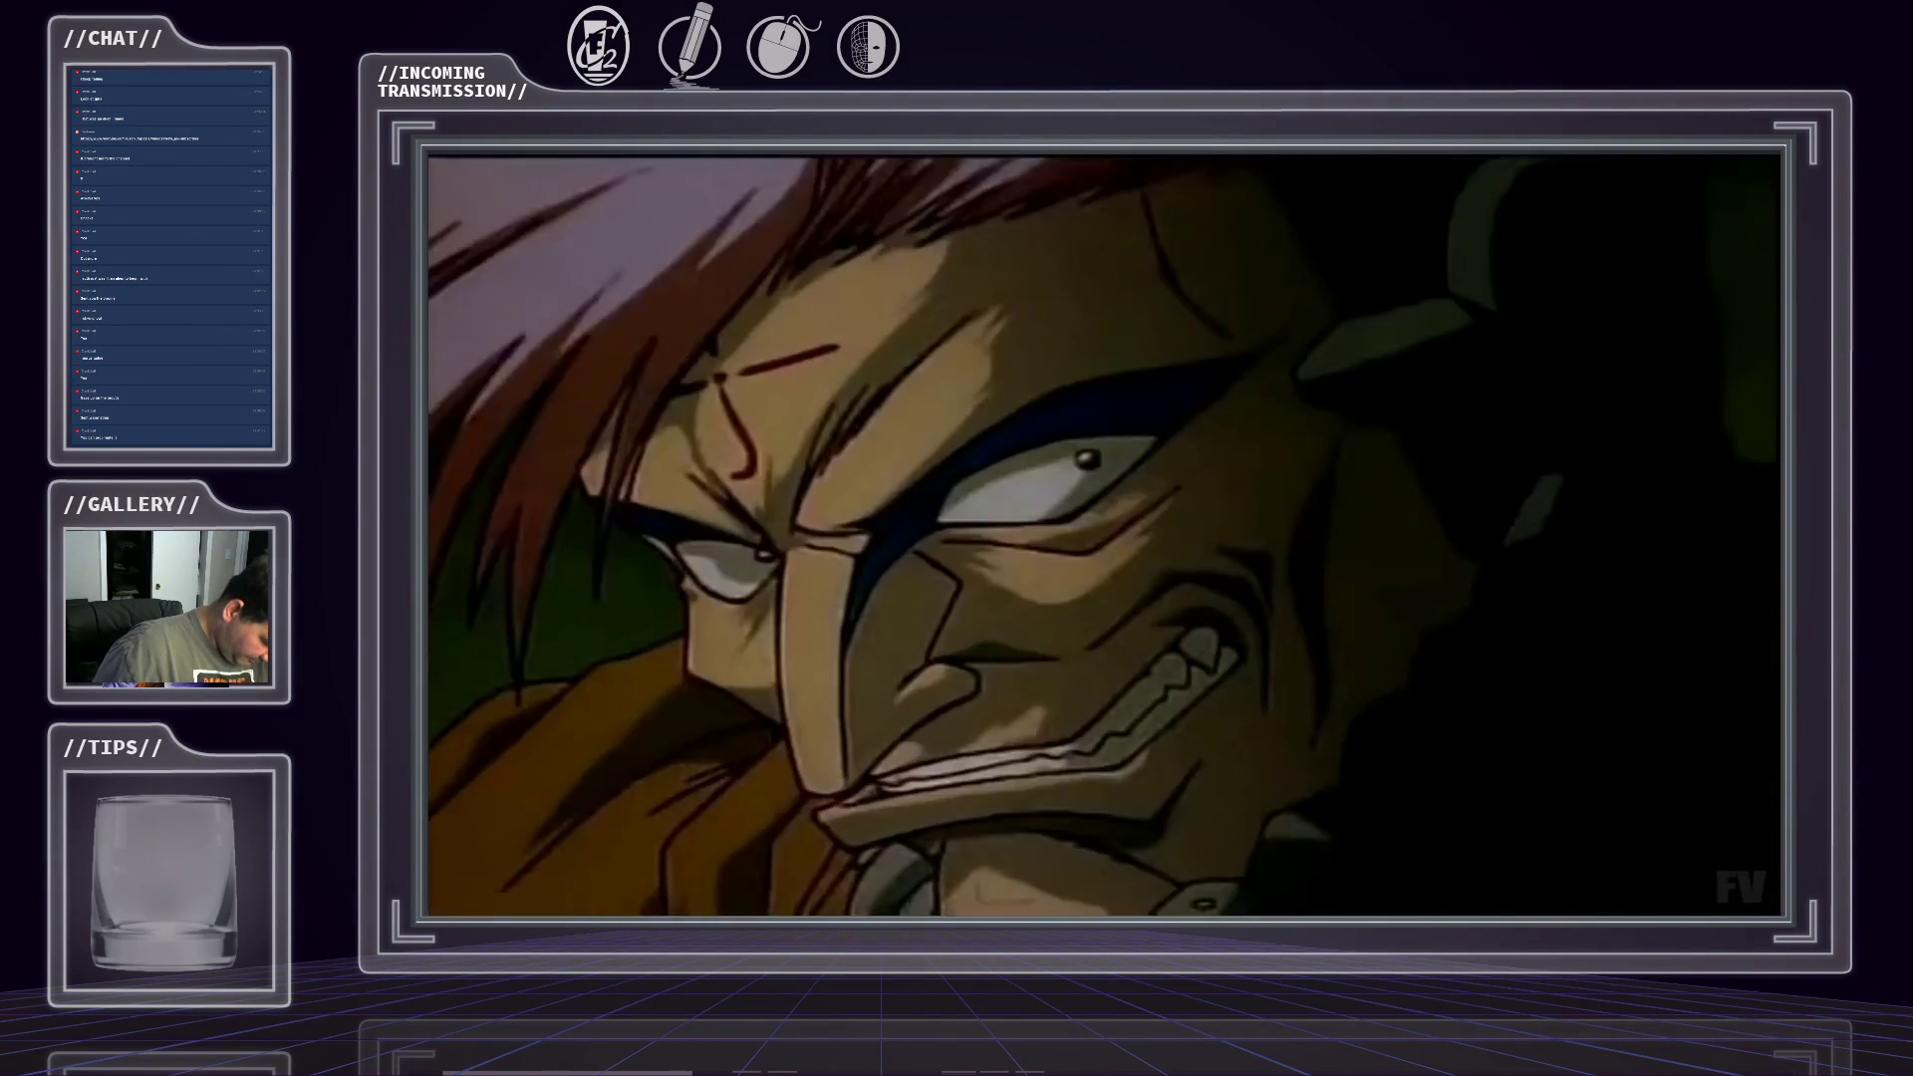
mouse_move(1066, 603)
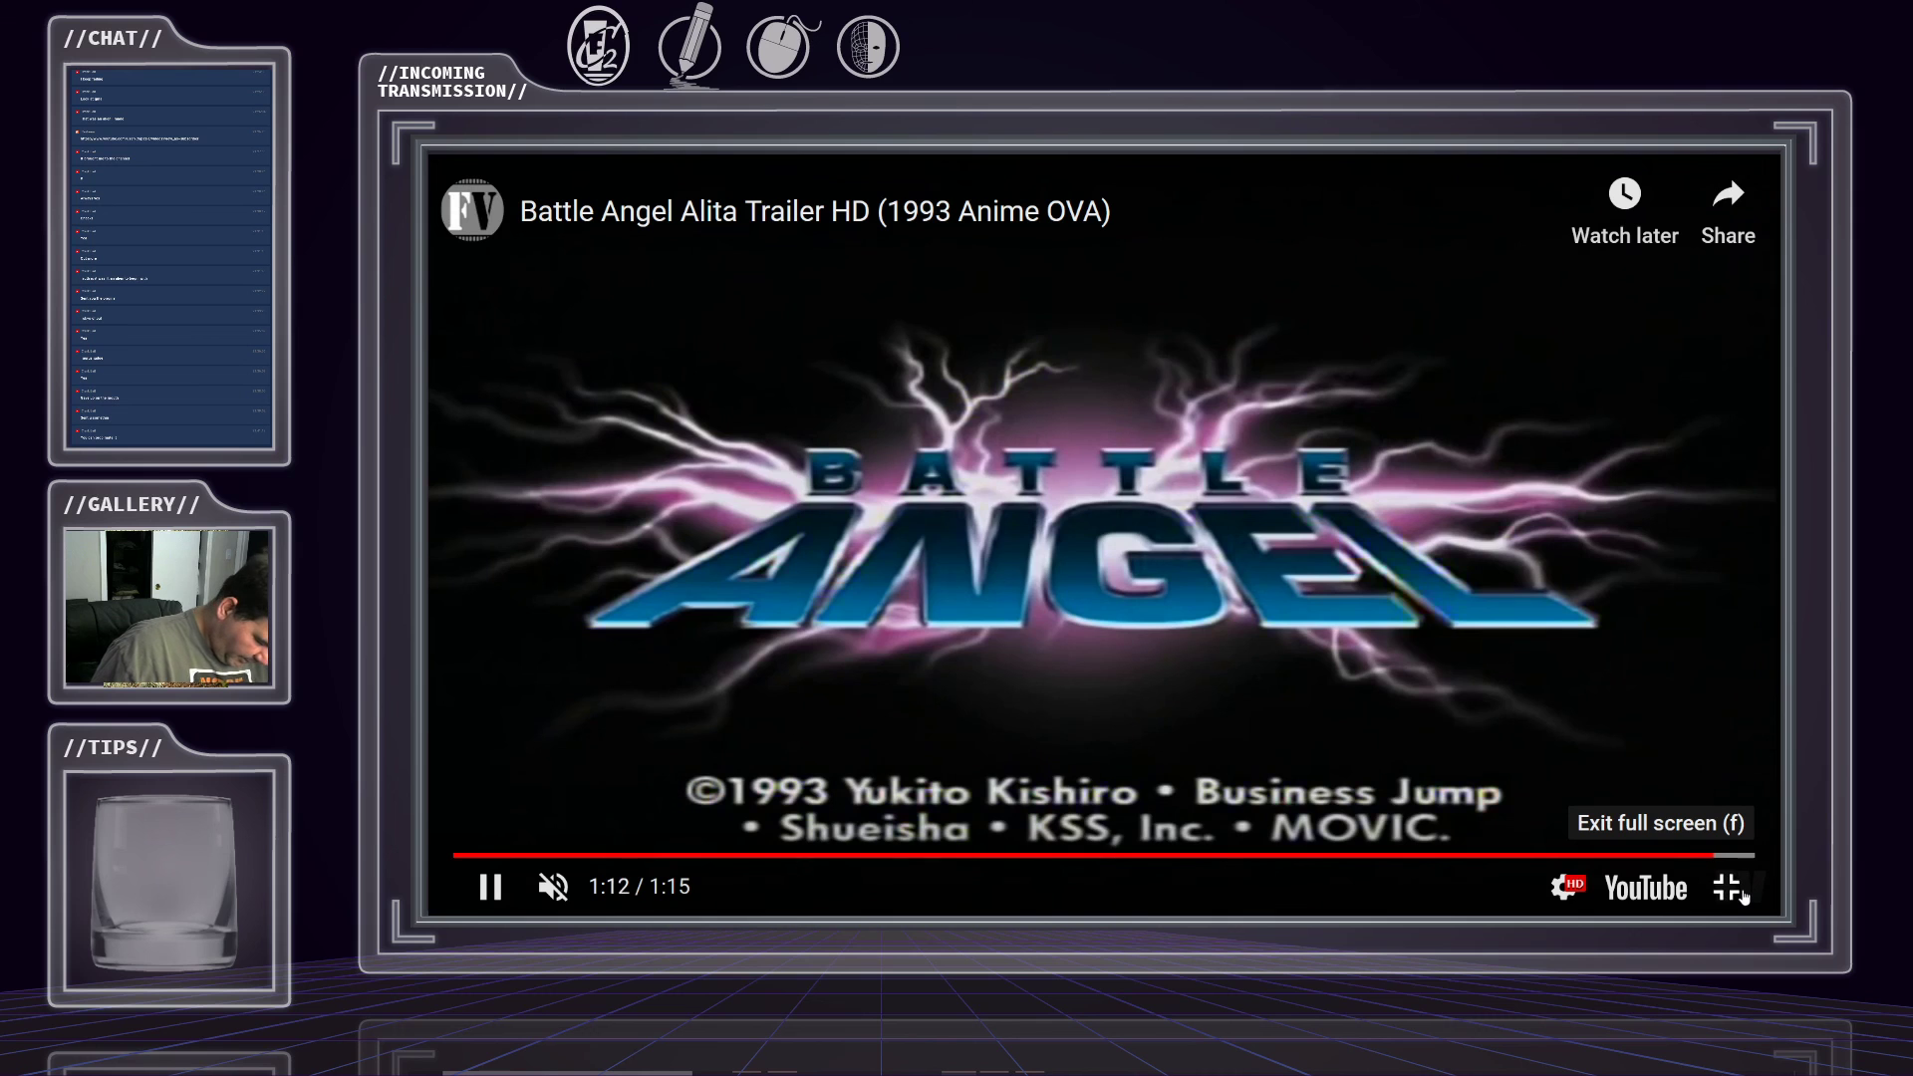
left_click(1743, 896)
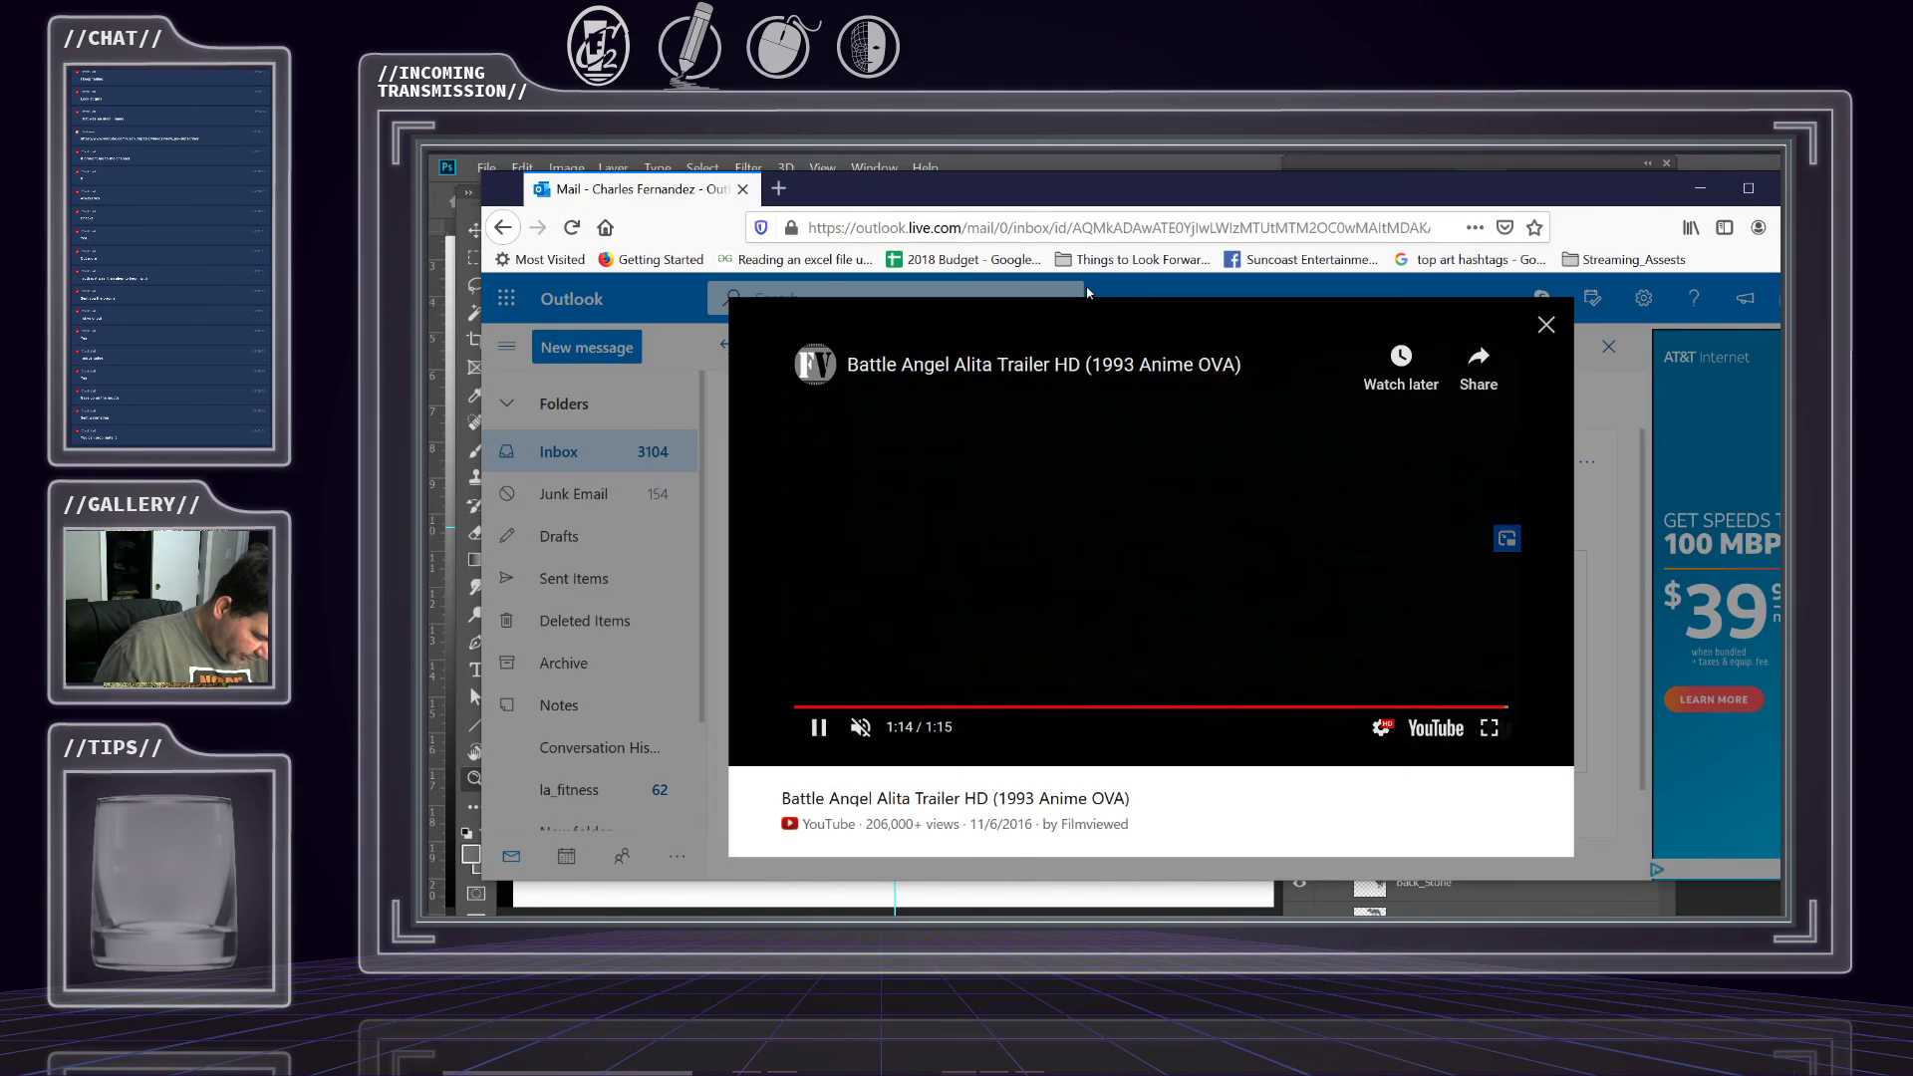
left_click_drag(1112, 188, 1221, 0)
Switch to Photoshop and make the WaterDragon_Front, Close_Stone and Close_Water layer groups visible.
key("alt+Tab")
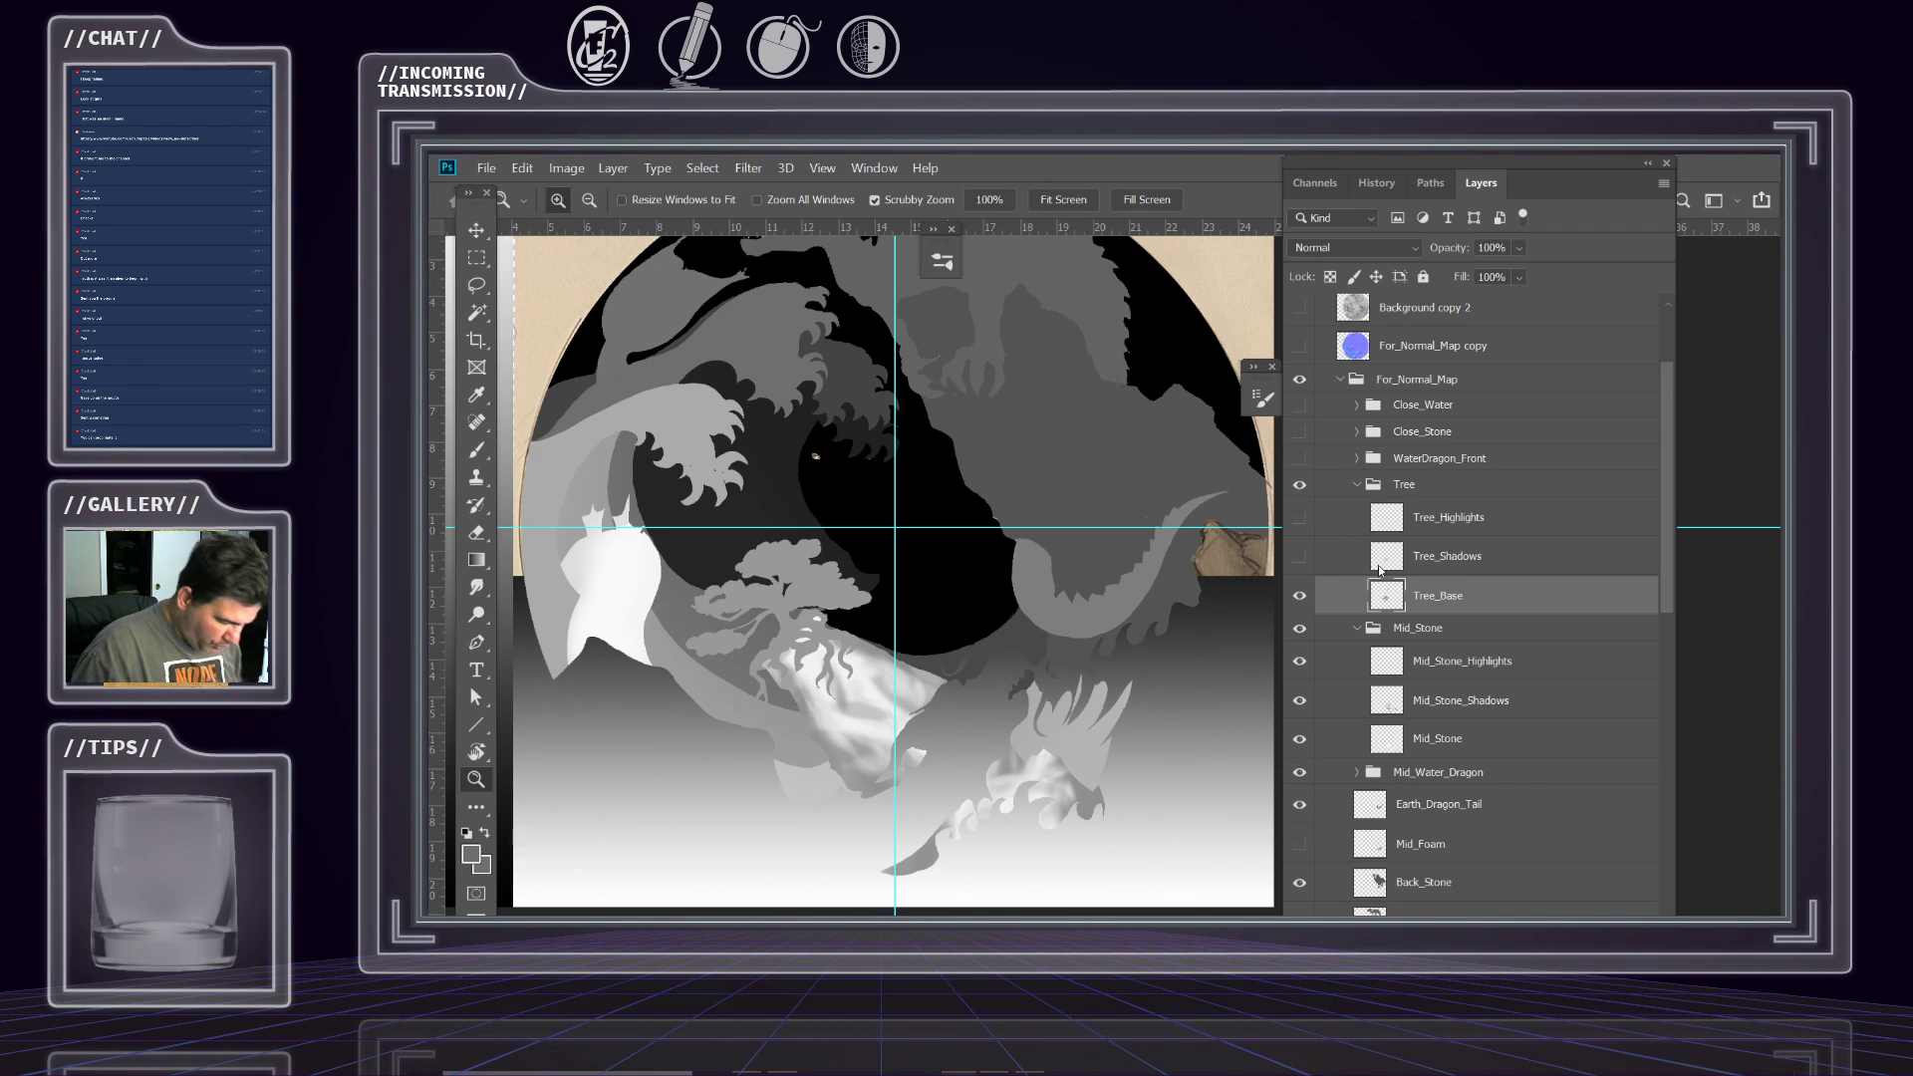
scroll(1304, 485, "up", 1)
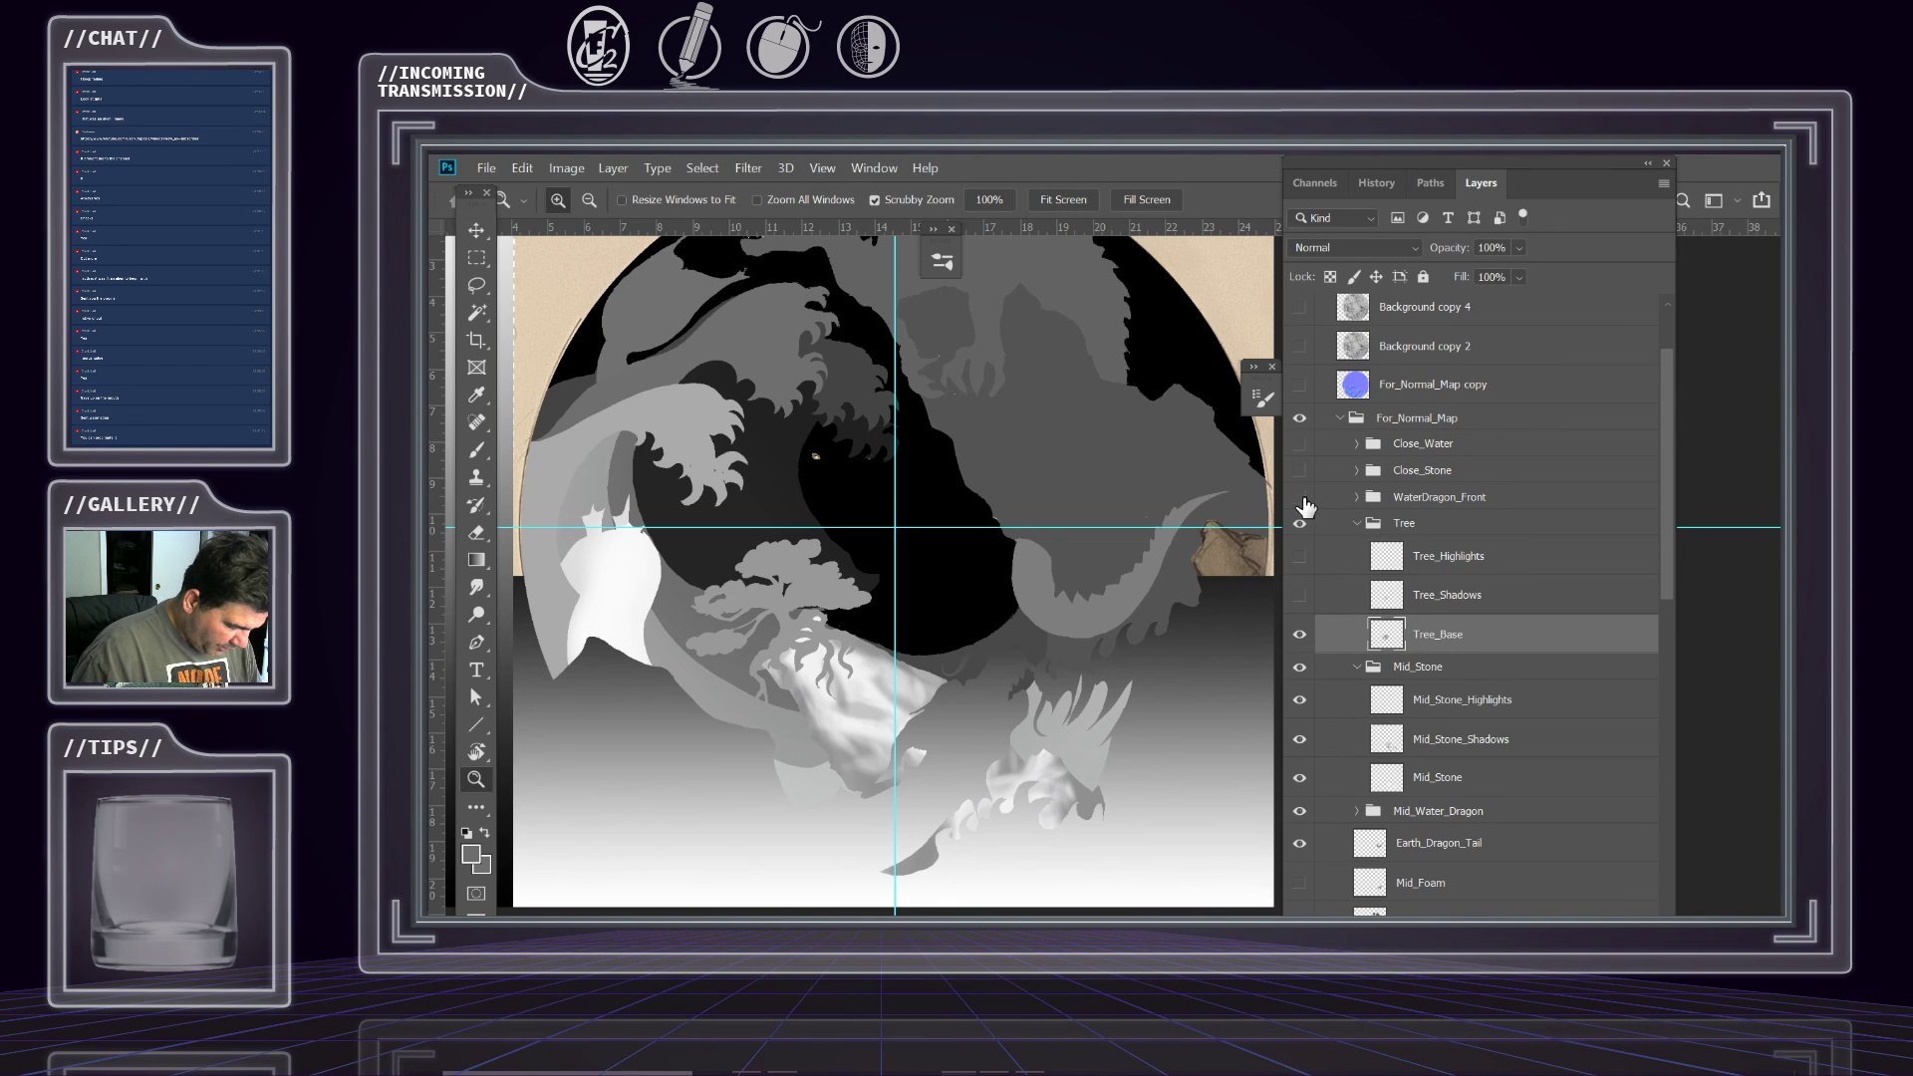
left_click_drag(1305, 506, 1315, 464)
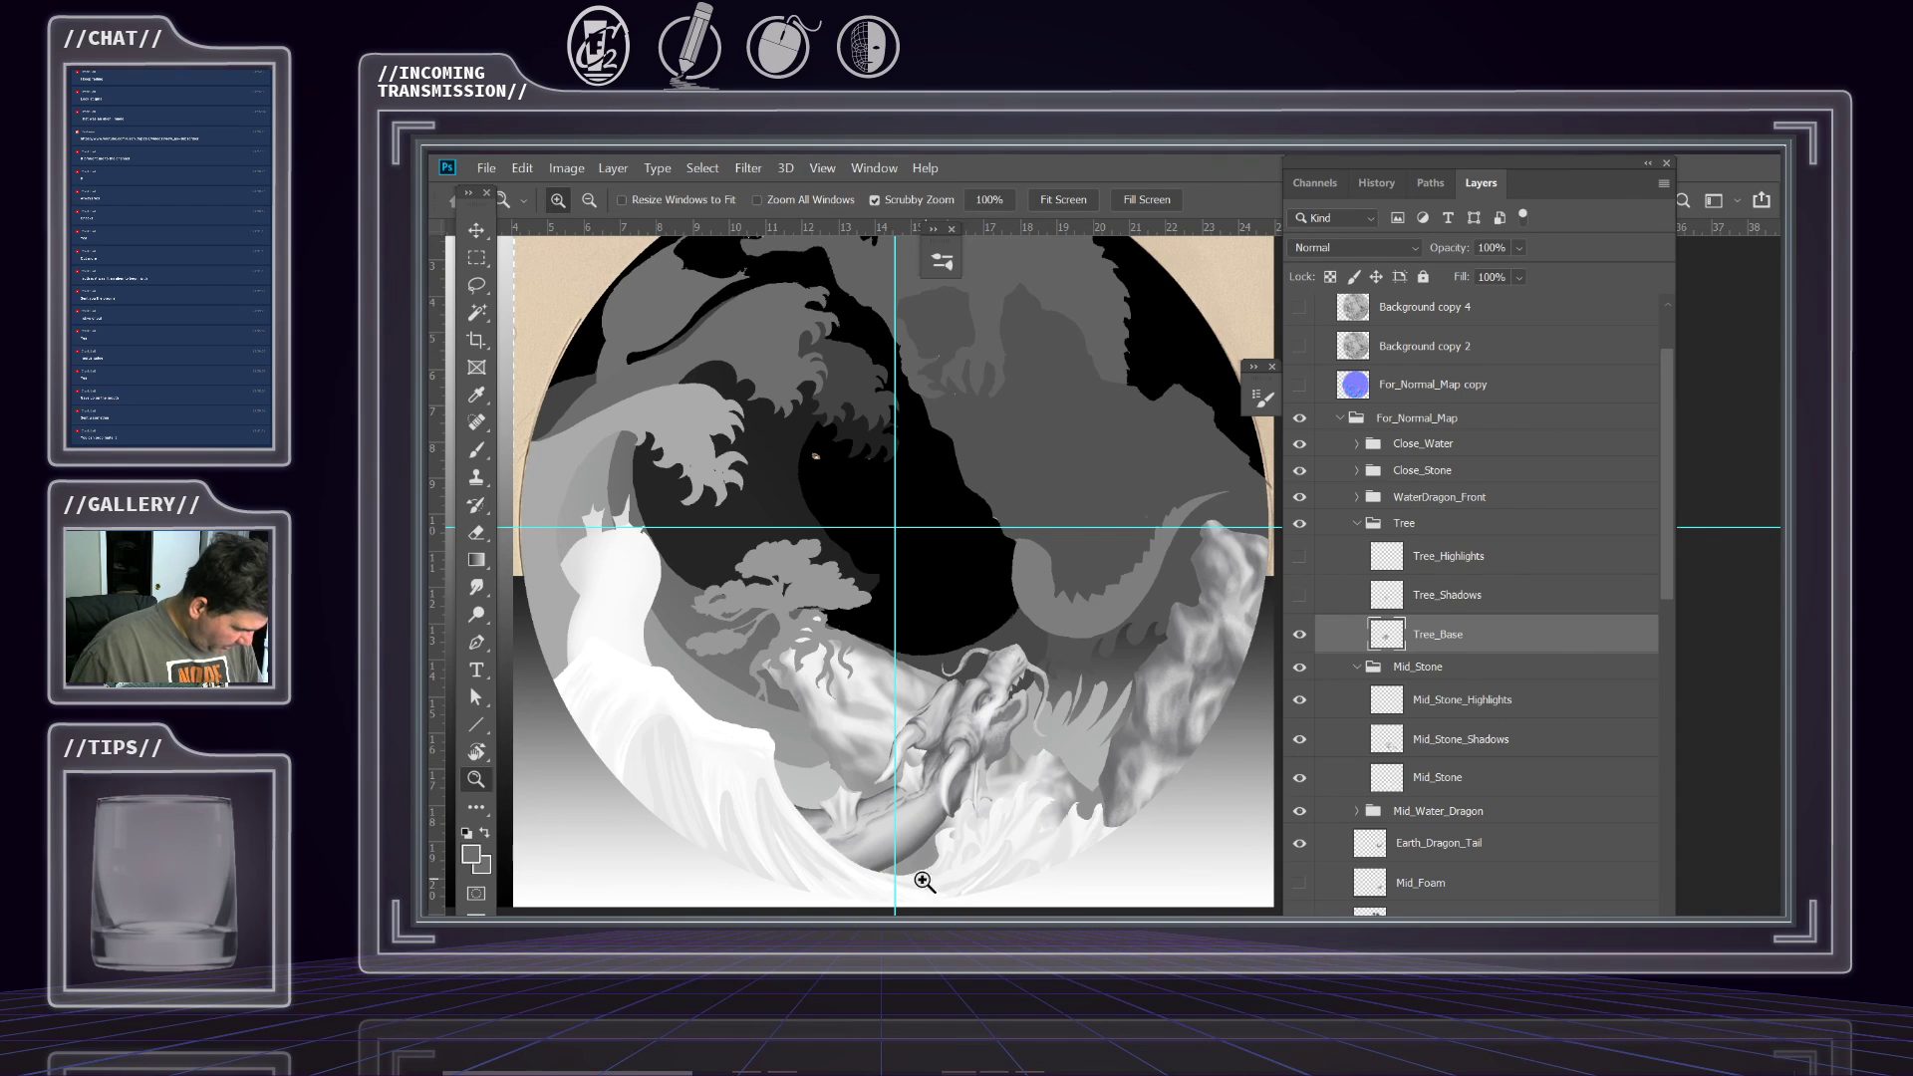